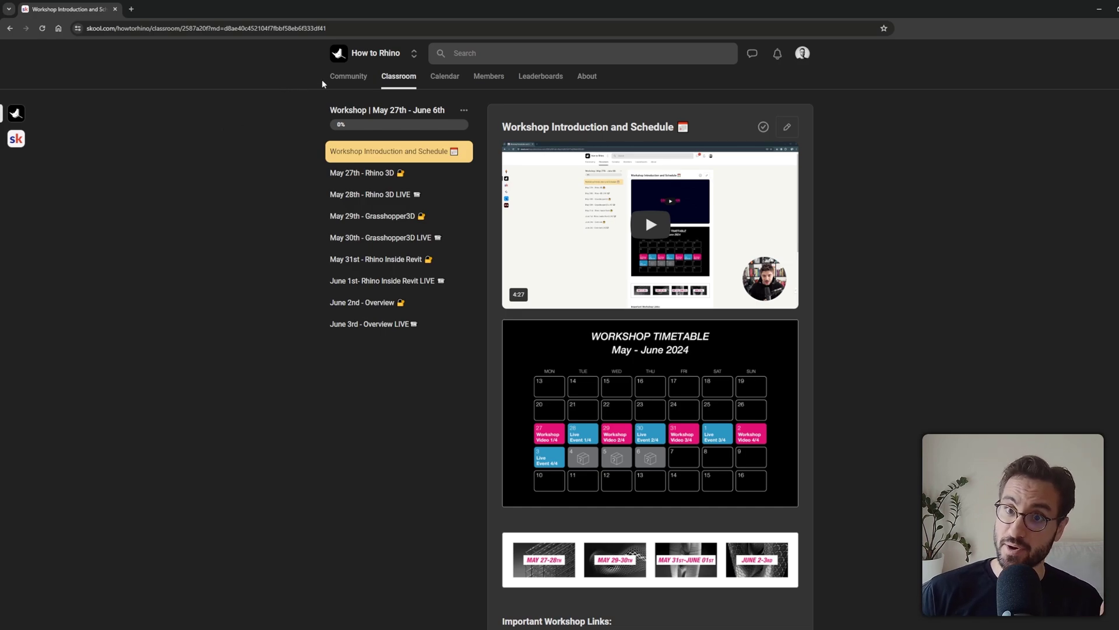
Step: Open the community section of the How to Rhino site
left_click(349, 76)
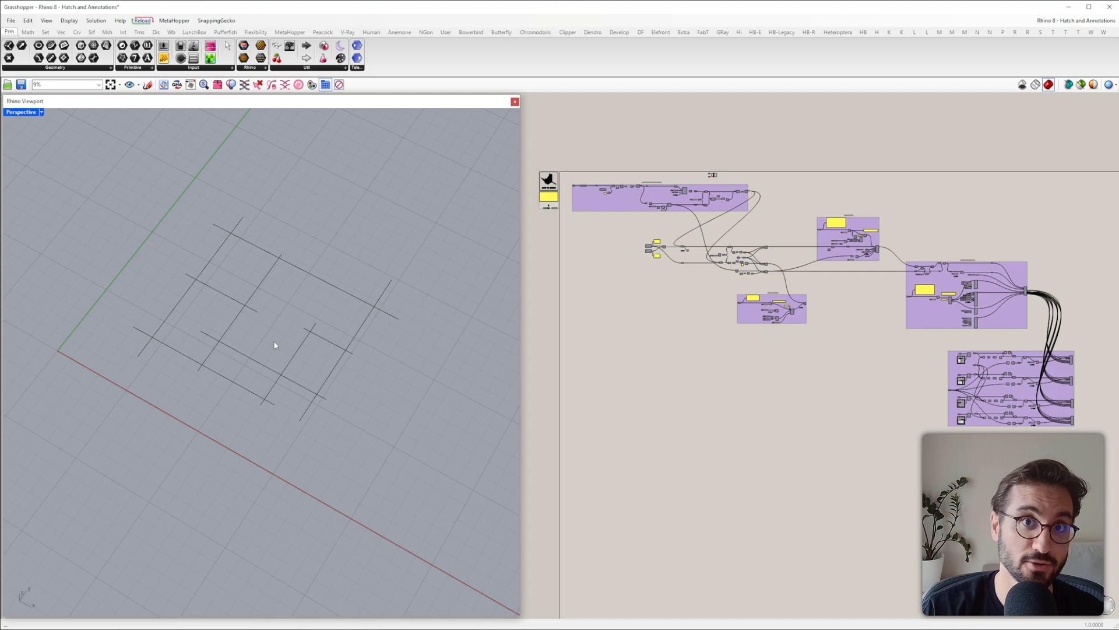
left_click_drag(389, 412, 145, 197)
right_click_drag(283, 214, 295, 233)
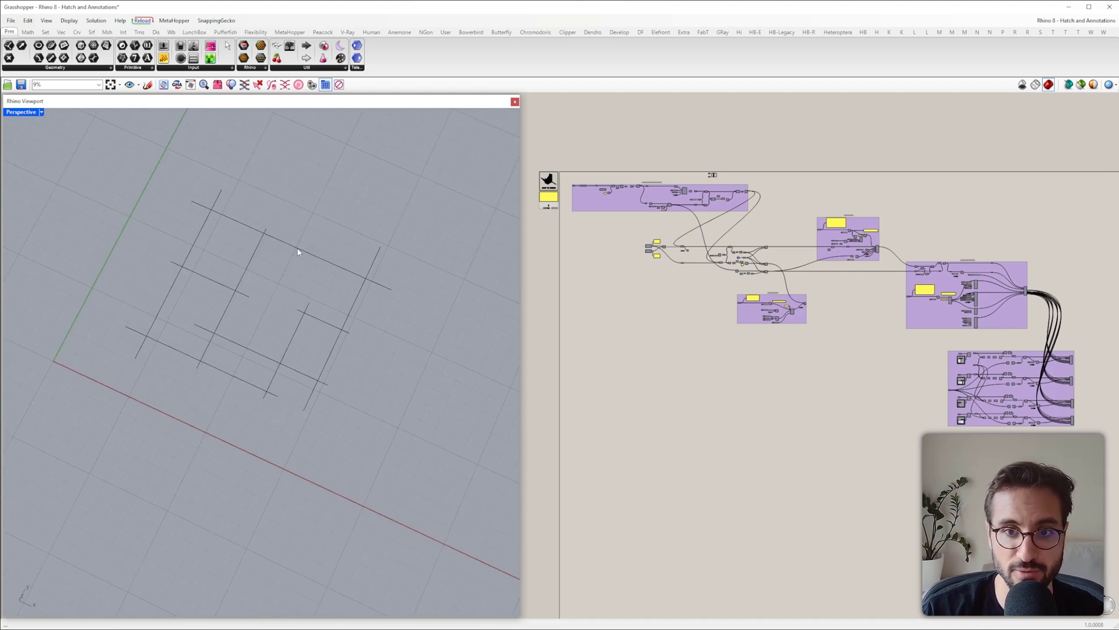
left_click(298, 251)
key("Escape")
right_click_drag(382, 200, 293, 267)
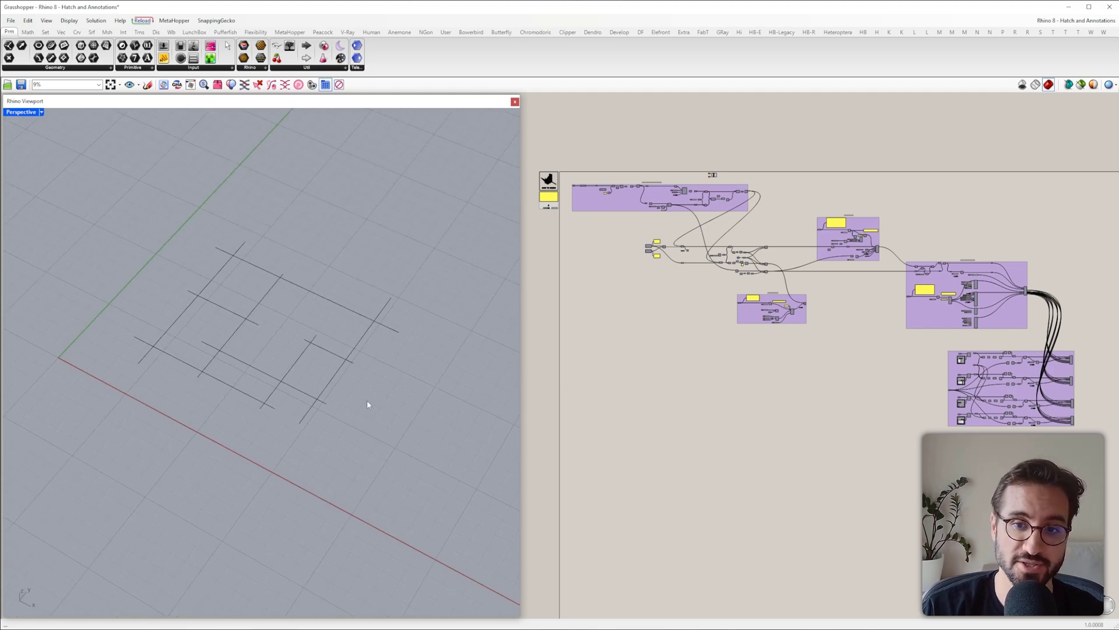
Step: Turn on the viewport preview of the extruded walls generated at the end of the Flexibility Plugin group
scroll(741, 195, "up", 8)
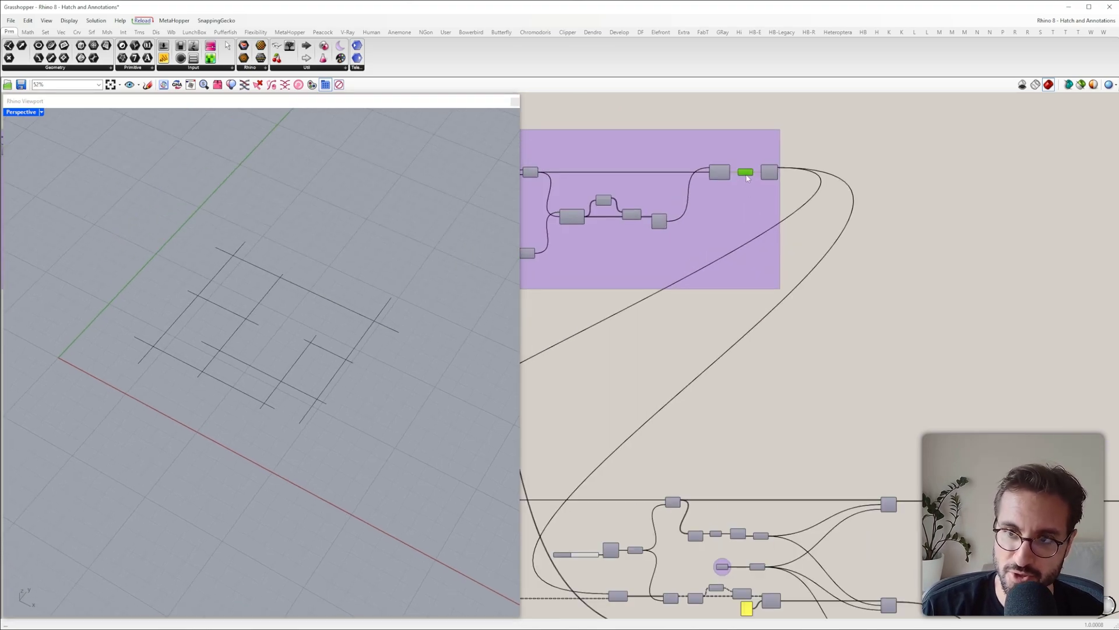
left_click(746, 172)
right_click_drag(232, 235, 244, 266)
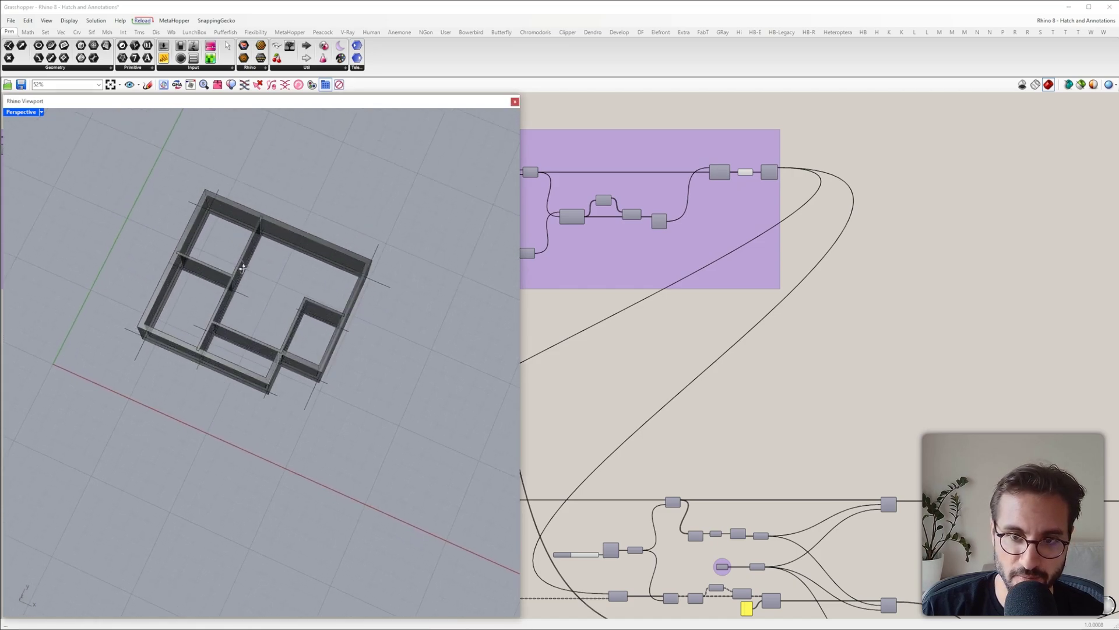
Step: Slide the short interior partition's centreline toward the outer corner and move it back to its original place
left_click(244, 269)
right_click_drag(320, 306, 278, 327)
left_click(252, 327)
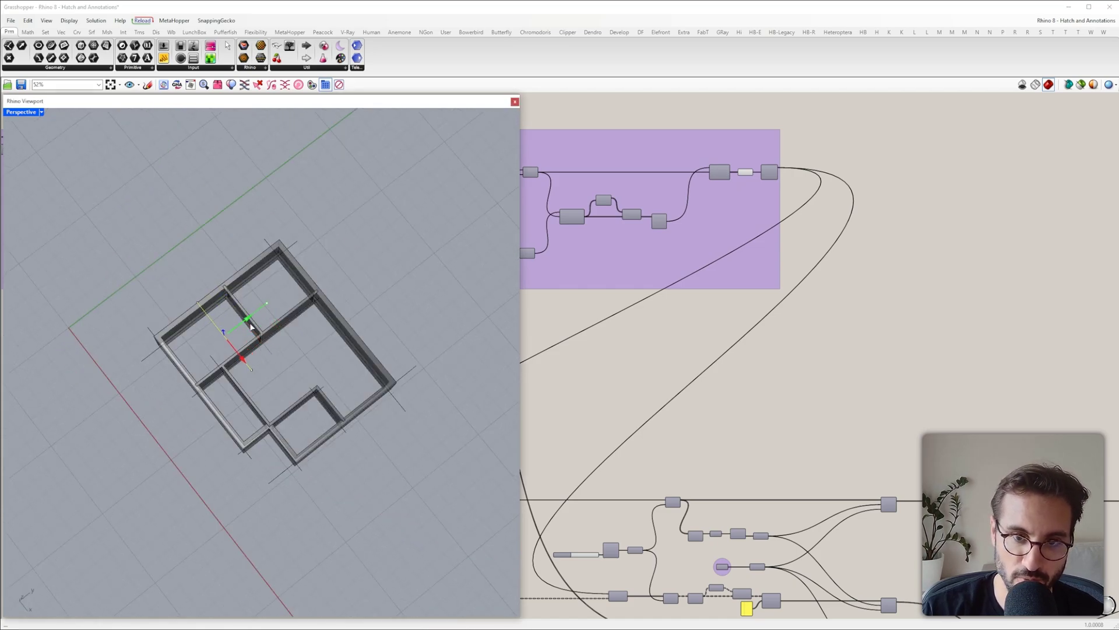
left_click(288, 368)
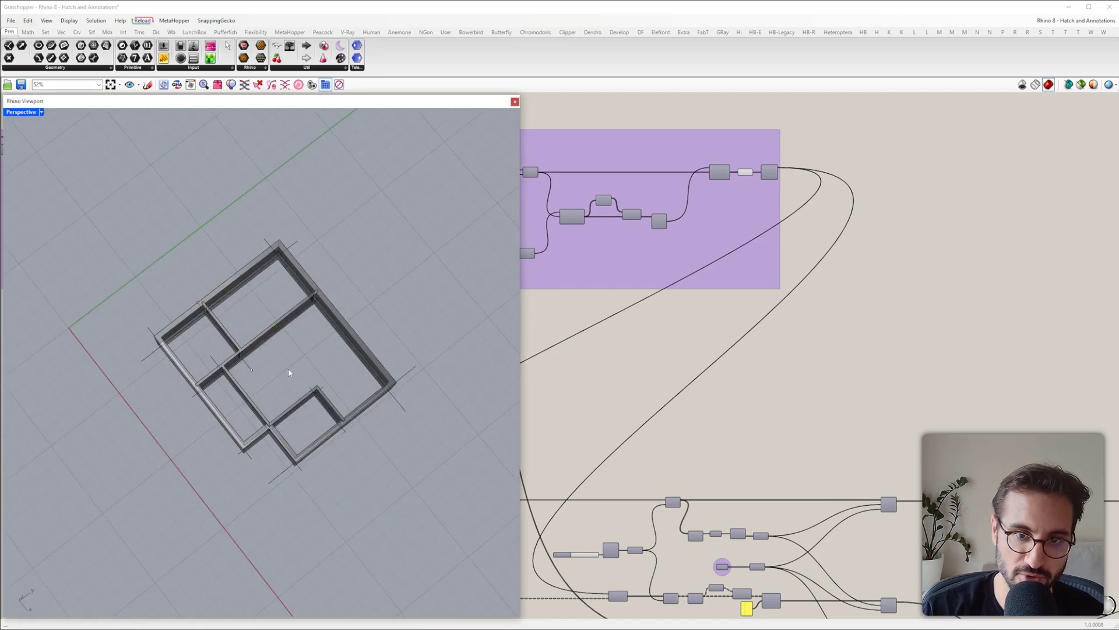
left_click(223, 334)
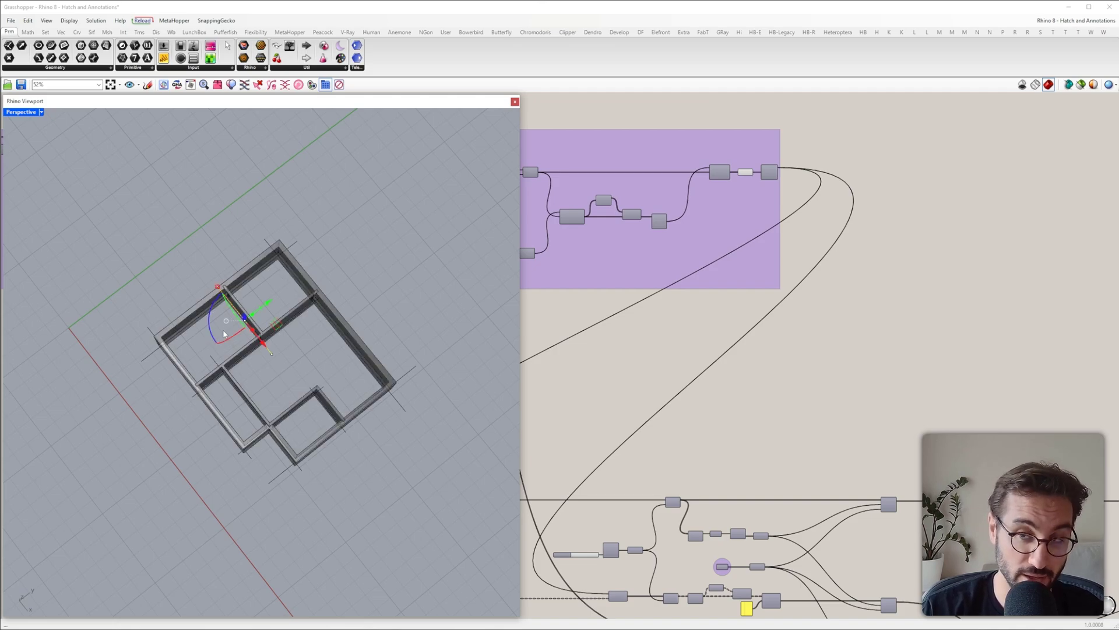
left_click(478, 339)
Step: Examine the Grasshopper definition from the Flexibility Plugin group through the middle components to the Linetypes group
right_click_drag(288, 351, 310, 311)
right_click_drag(751, 330, 1023, 320)
right_click_drag(596, 307, 744, 345)
scroll(816, 319, "down", 2)
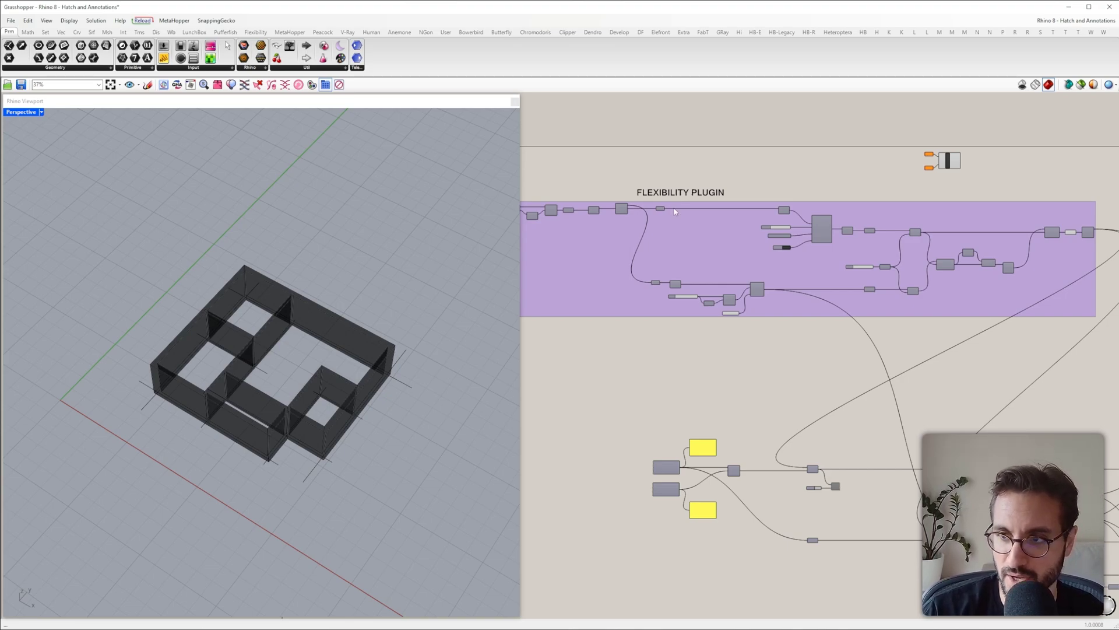
right_click_drag(683, 259, 677, 195)
mouse_move(723, 385)
right_mouse_down()
mouse_move(690, 345)
mouse_move(705, 303)
right_mouse_up()
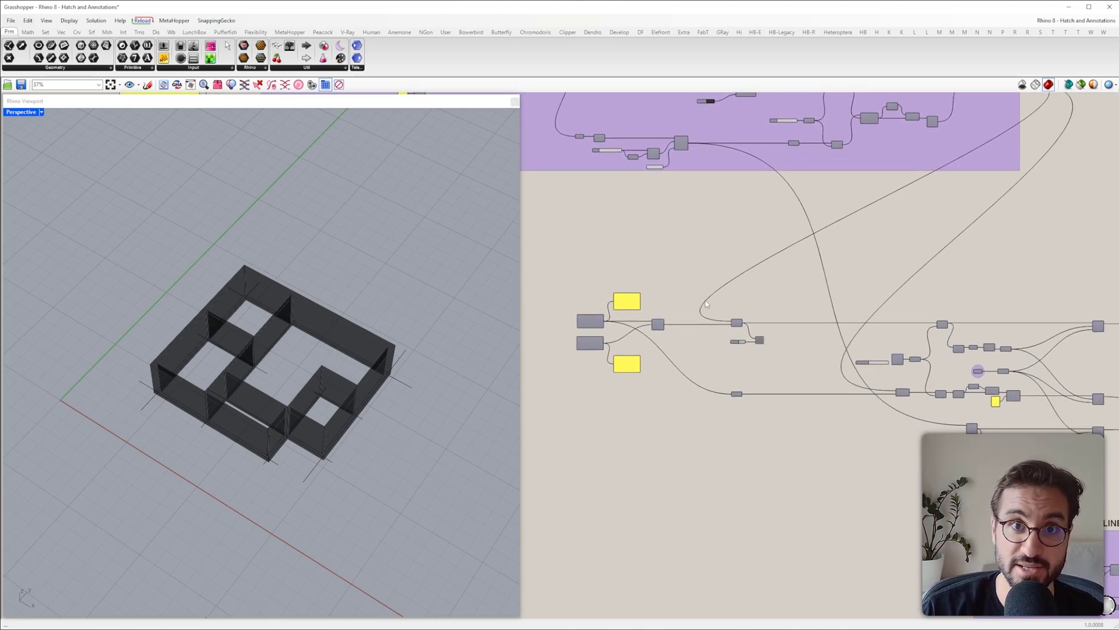
right_click_drag(834, 347, 753, 294)
right_click_drag(974, 336, 848, 306)
right_click_drag(890, 375, 846, 329)
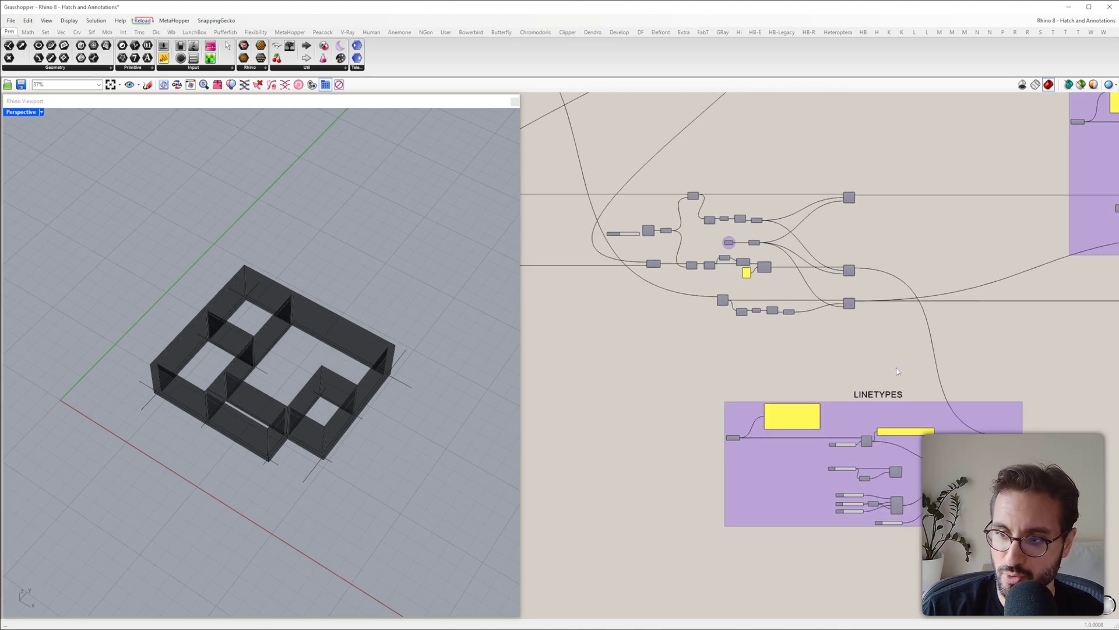
right_click_drag(400, 301, 397, 328)
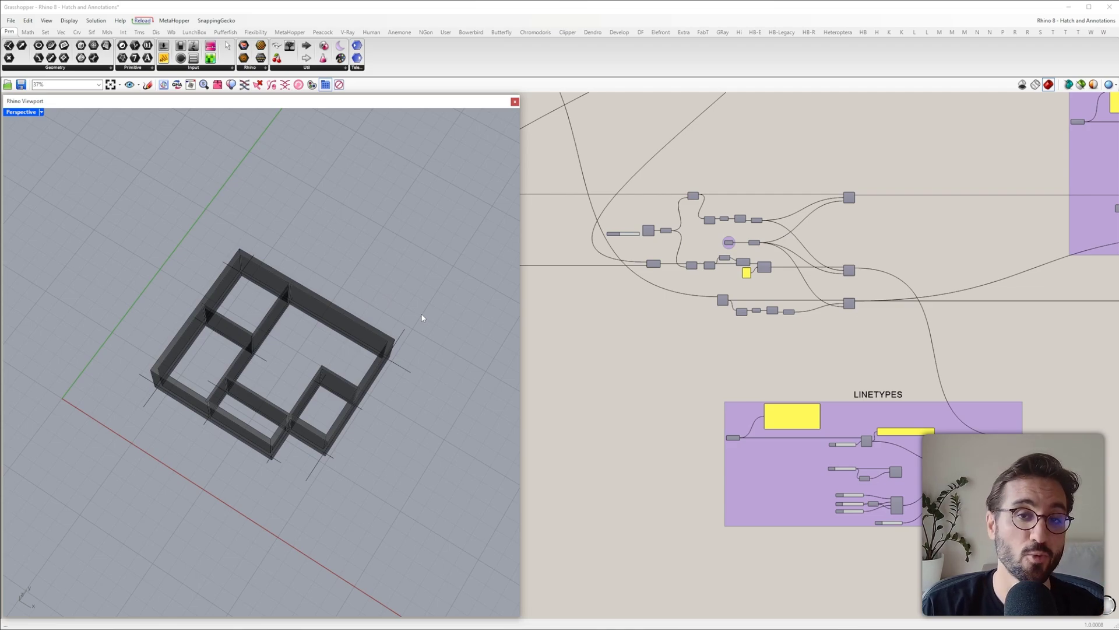
Step: Turn on the viewport preview of the Model Hatch component in the Hatches group
scroll(694, 291, "down", 4)
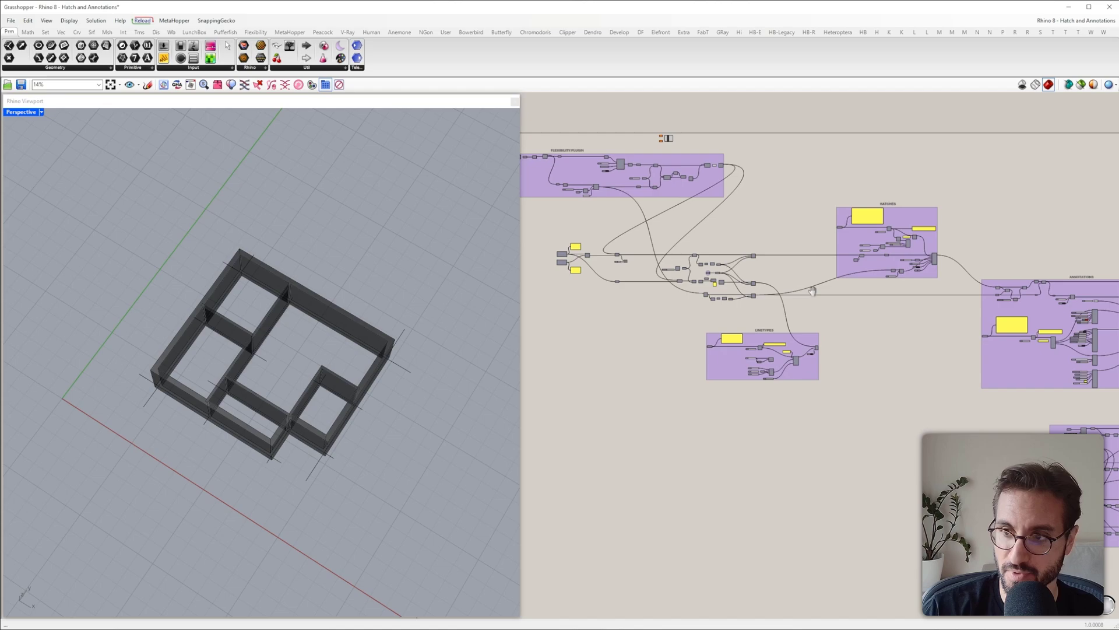
scroll(918, 239, "up", 6)
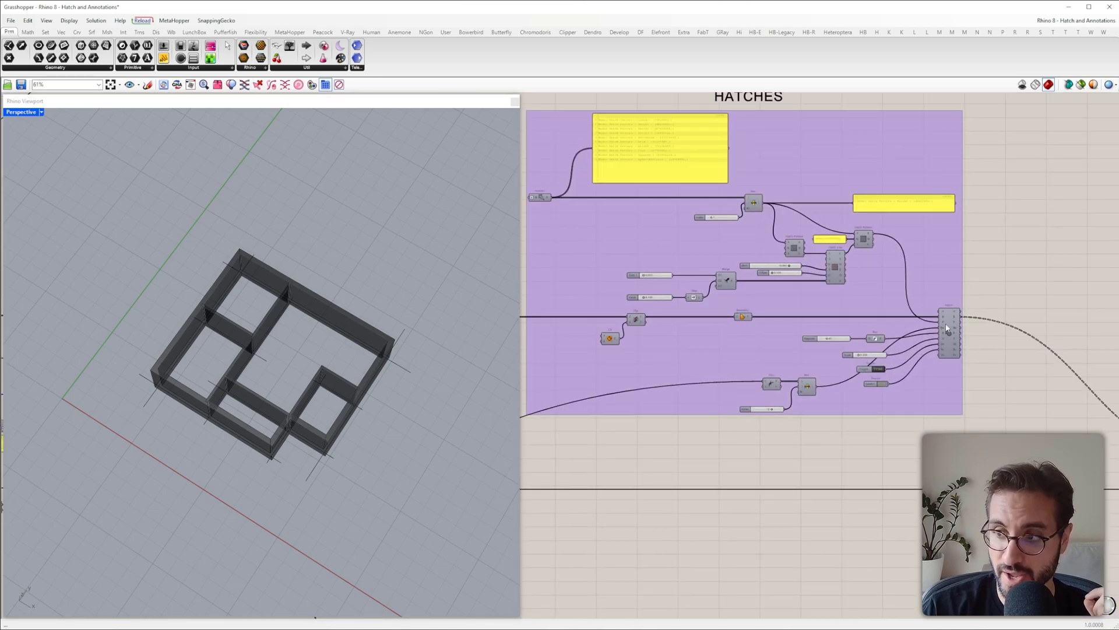
left_click(946, 327)
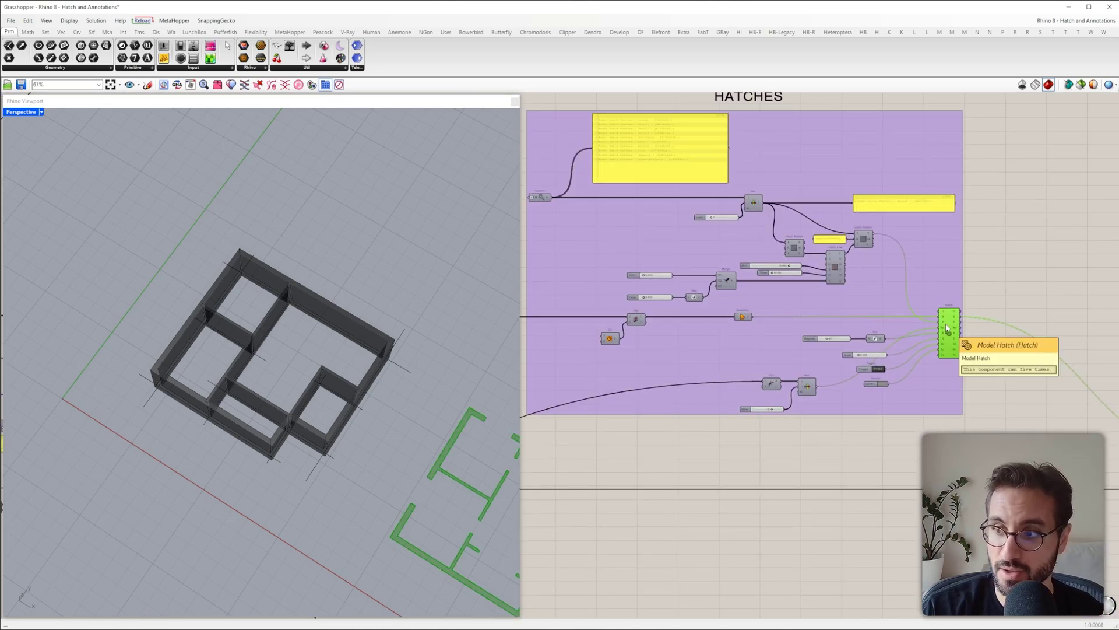
scroll(307, 348, "down", 3)
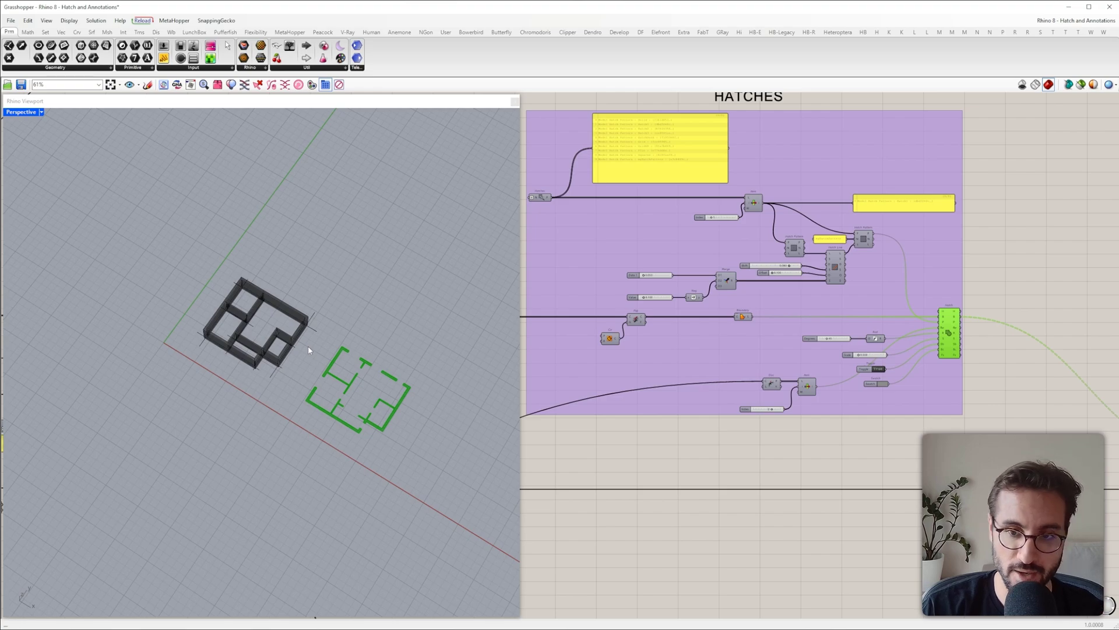
scroll(355, 400, "up", 5)
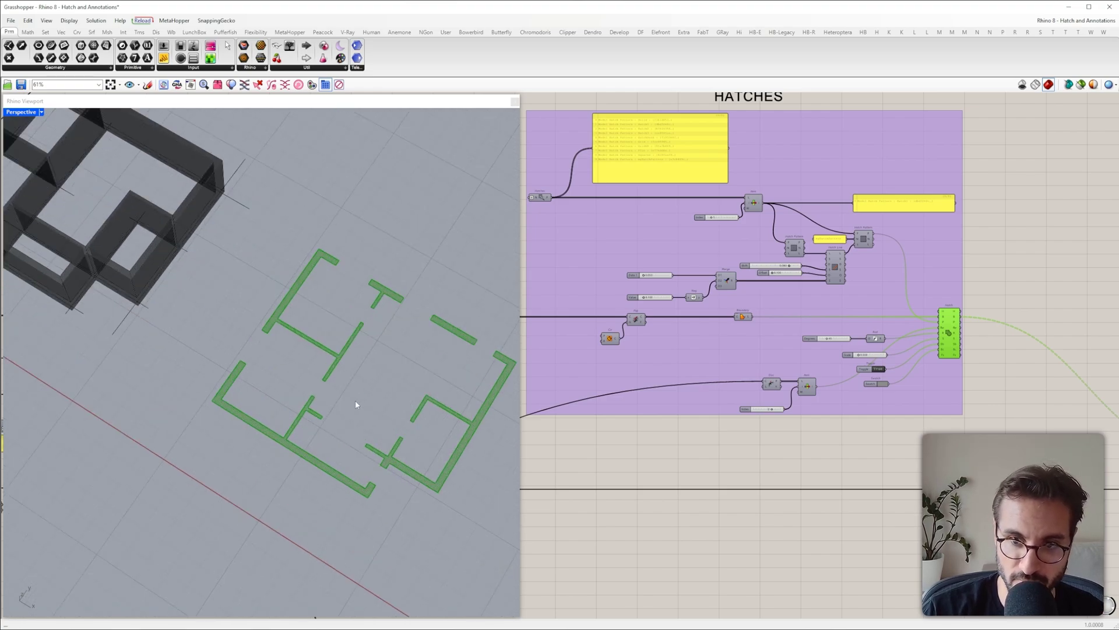
scroll(355, 400, "down", 3)
left_click(799, 530)
scroll(320, 415, "up", 2)
scroll(319, 415, "up", 5)
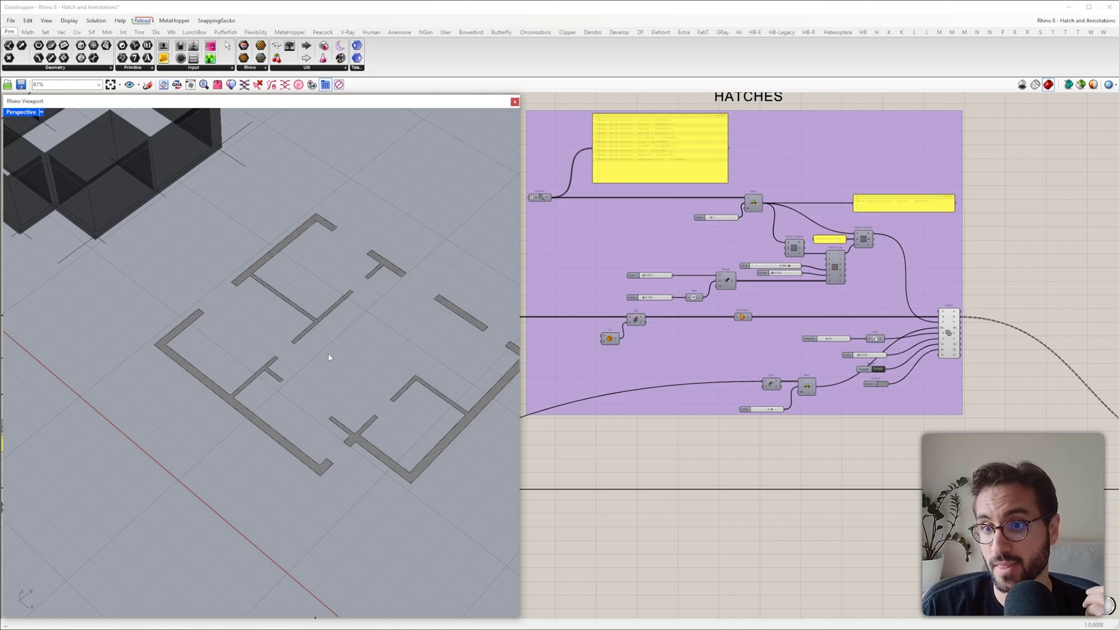
Step: Turn on the preview of the curve preview component fed by Model Linetype in the Linetypes group
scroll(680, 327, "down", 2)
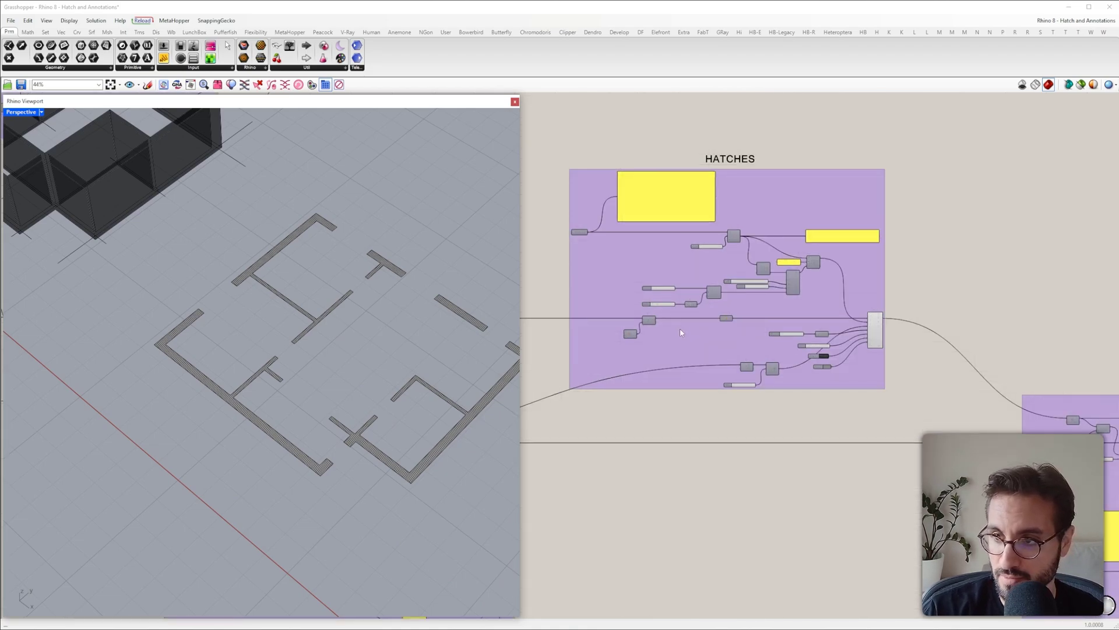
scroll(790, 325, "up", 4)
scroll(917, 321, "down", 4)
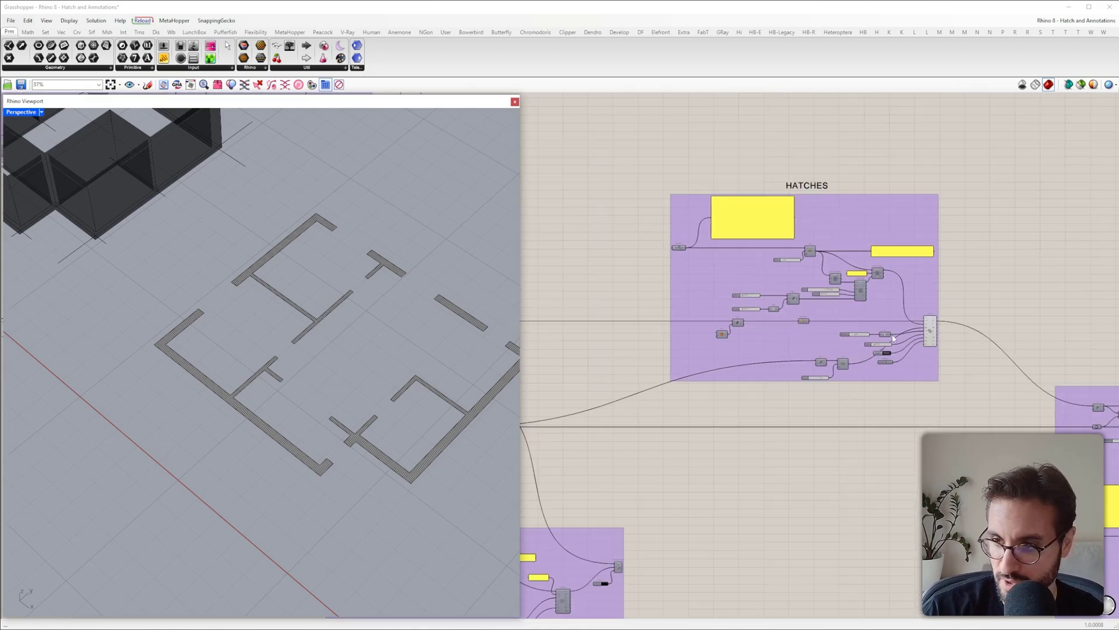
right_click_drag(556, 492, 801, 269)
scroll(754, 376, "up", 1)
scroll(873, 335, "up", 3)
left_click(876, 328)
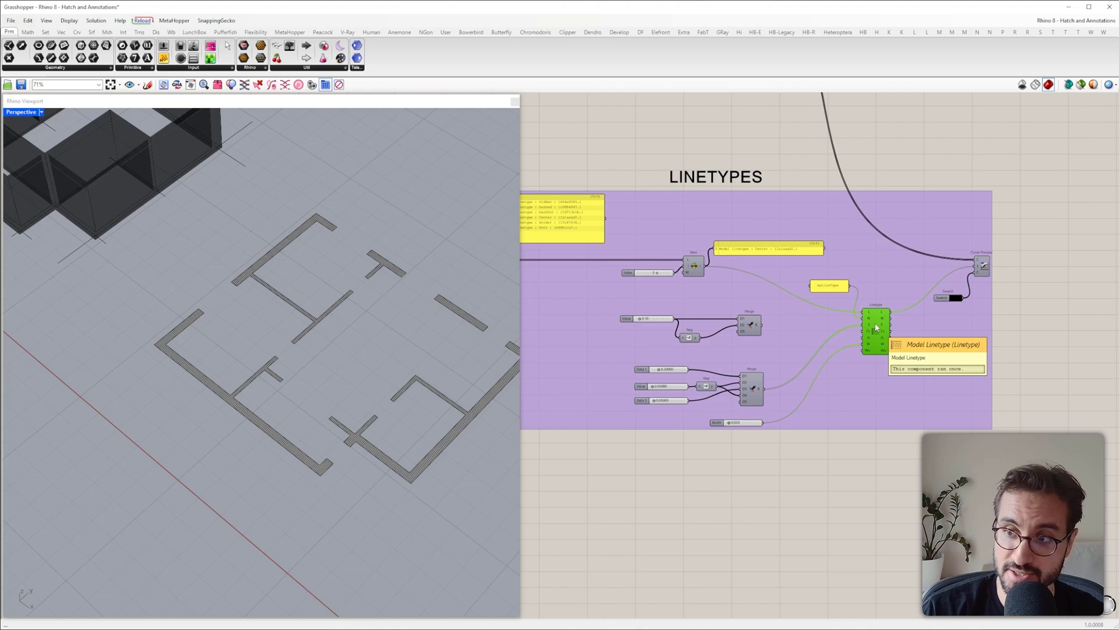
right_click_drag(876, 327, 889, 327)
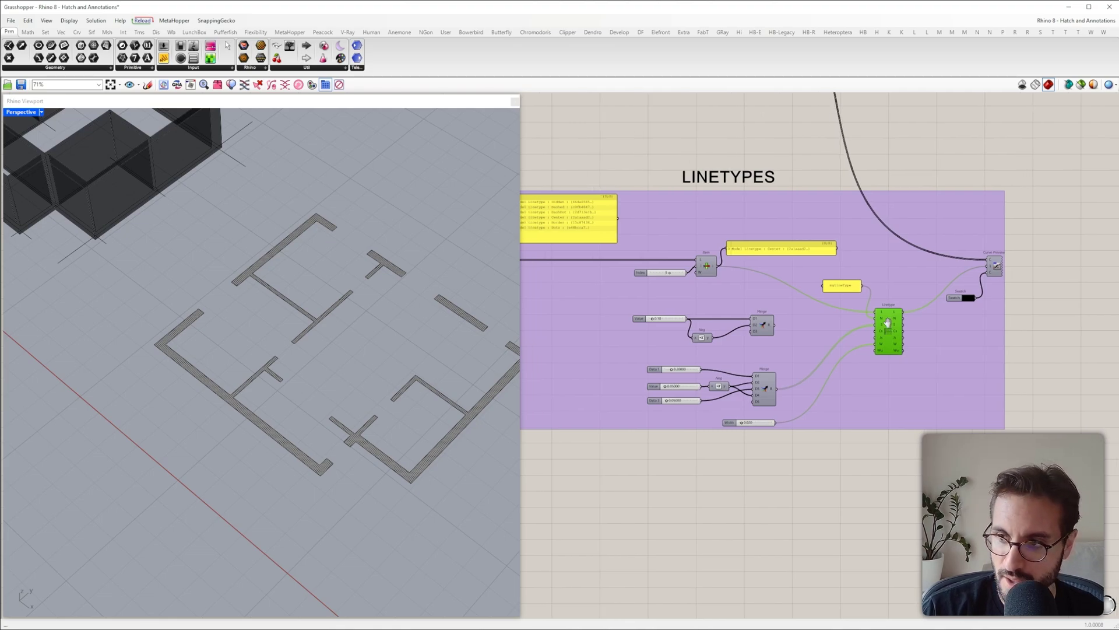
left_click(982, 266)
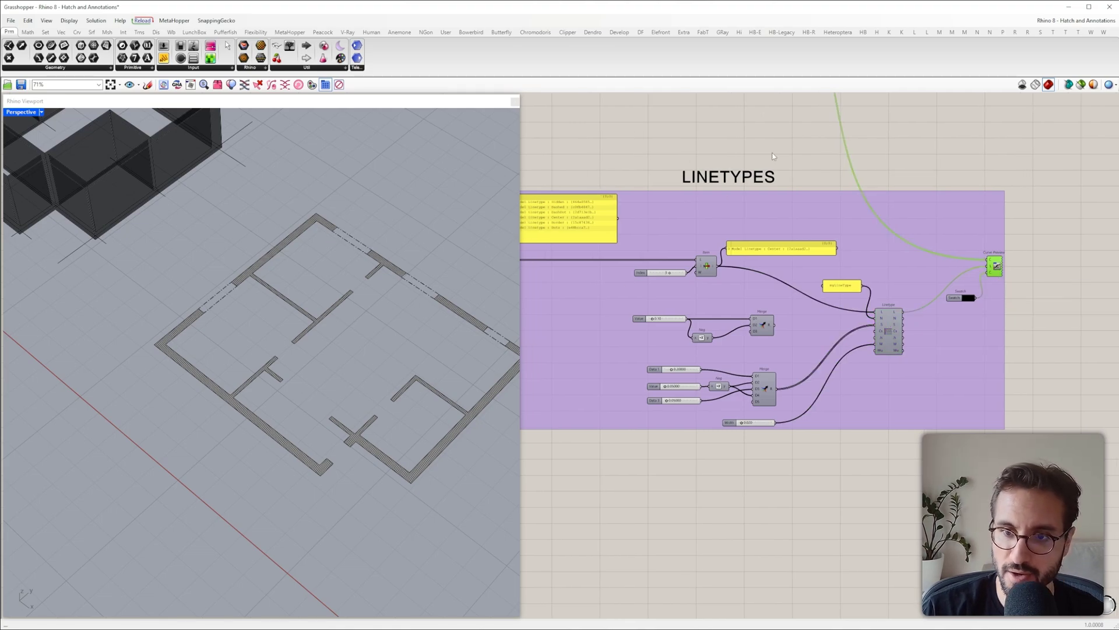
left_click(766, 117)
right_click_drag(245, 278, 255, 313)
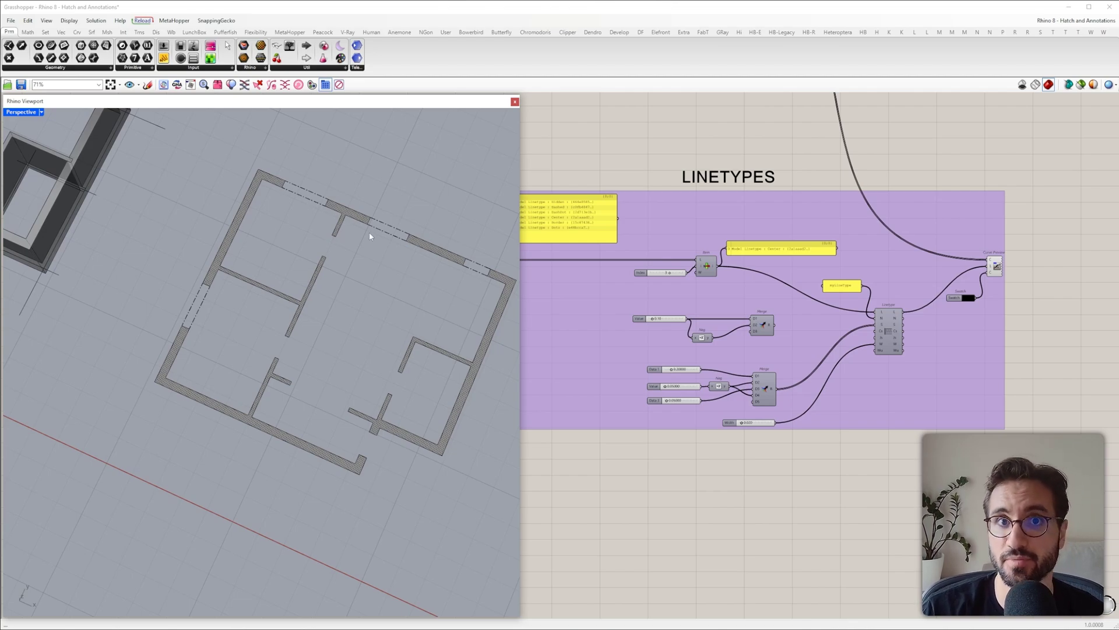
Step: Turn on the preview of the output component in the Annotations group and the dimension components in the group below it
scroll(369, 232, "down", 4)
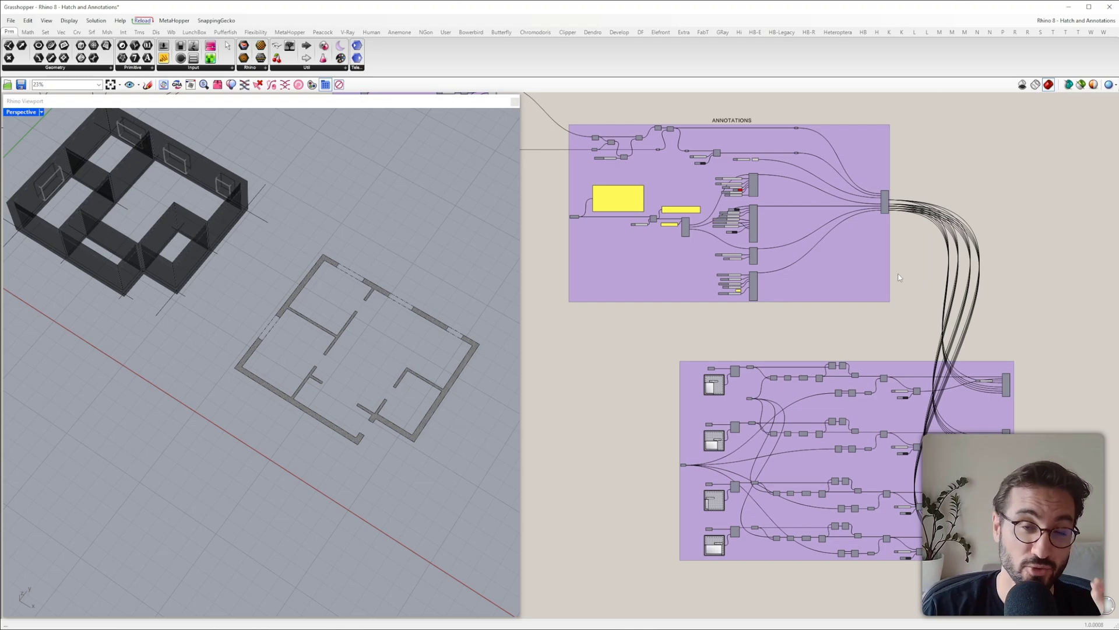
left_click(885, 204)
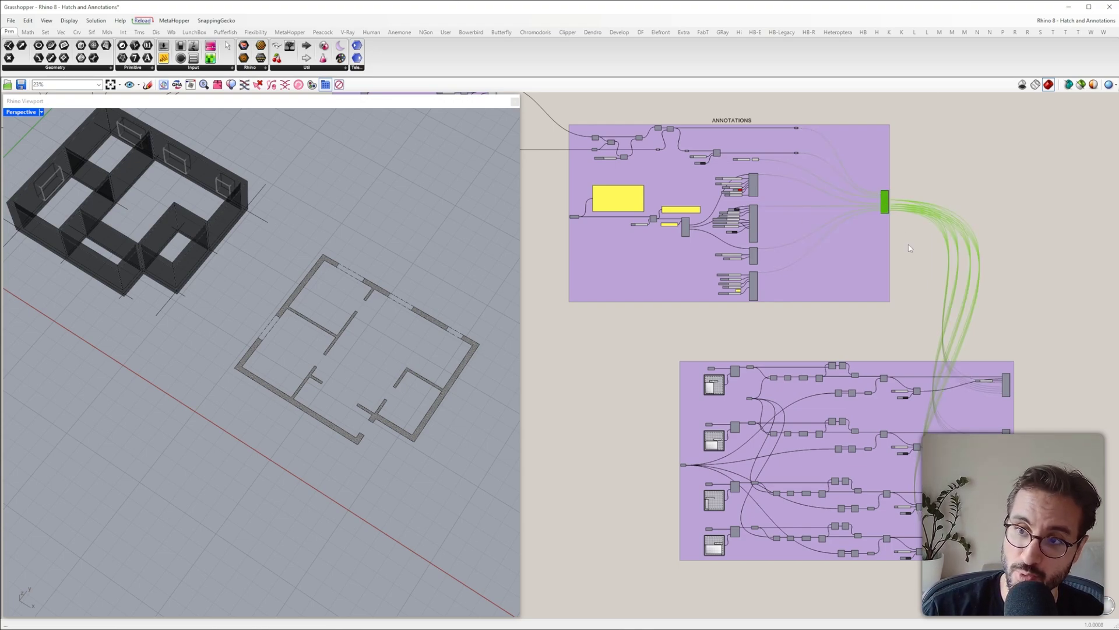
left_click(1007, 393)
left_click(1007, 442)
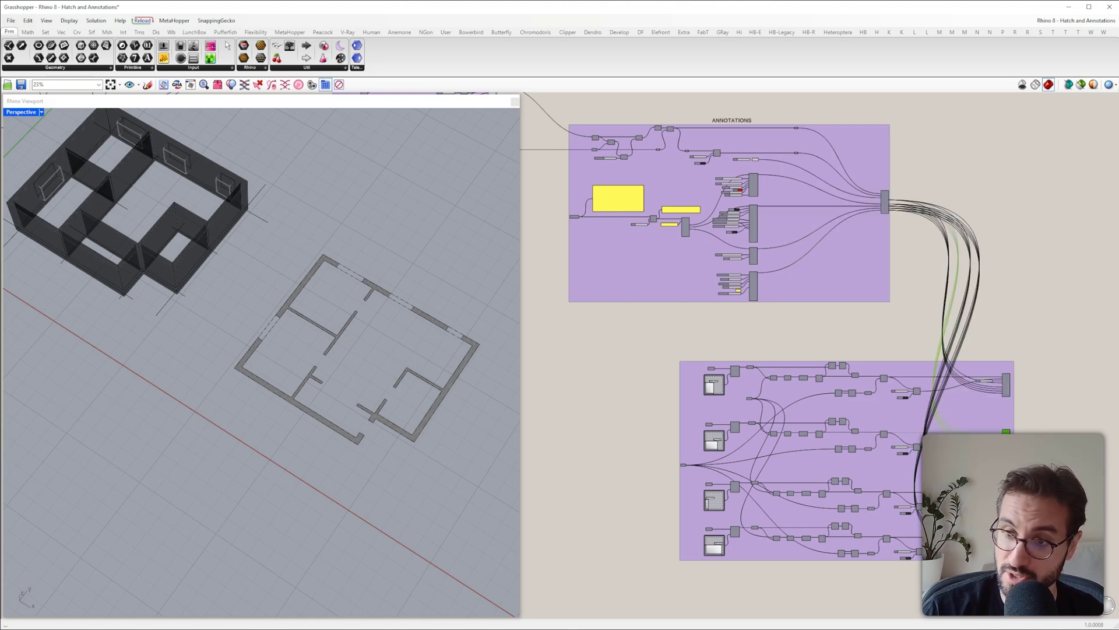
left_click(1009, 501)
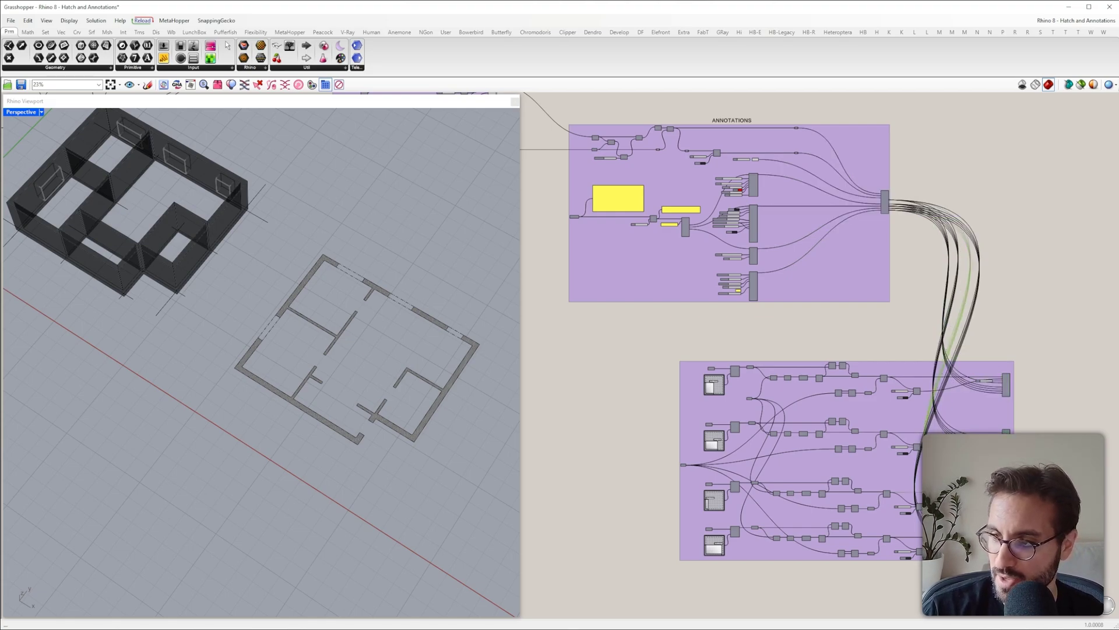
left_click(1009, 546)
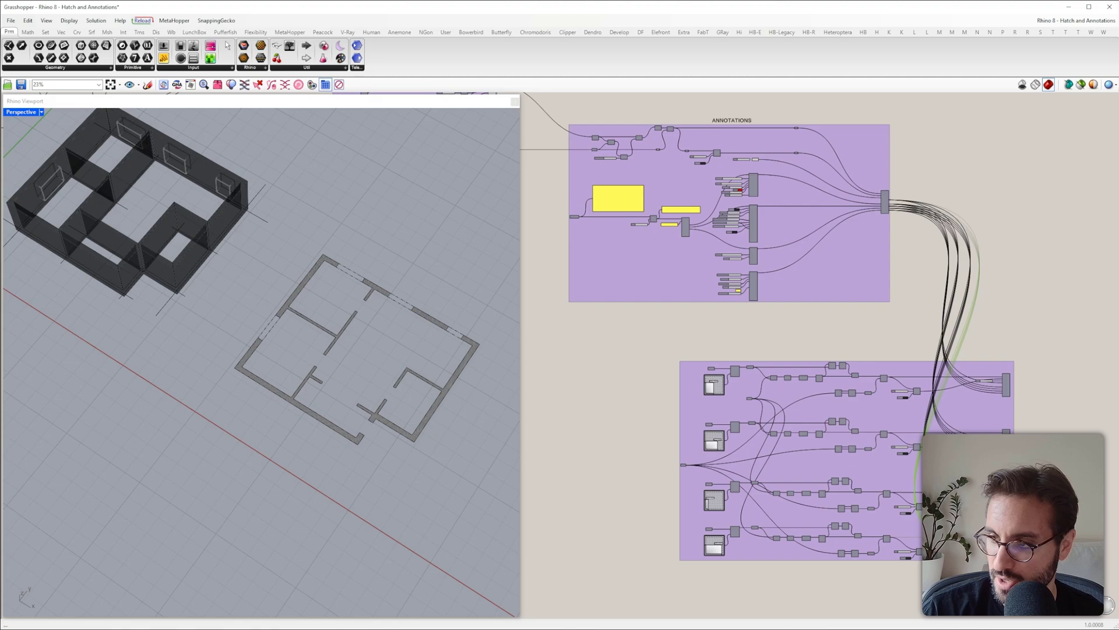
left_click(1006, 430)
left_click(1007, 501, "shift")
left_click(1008, 387, "shift")
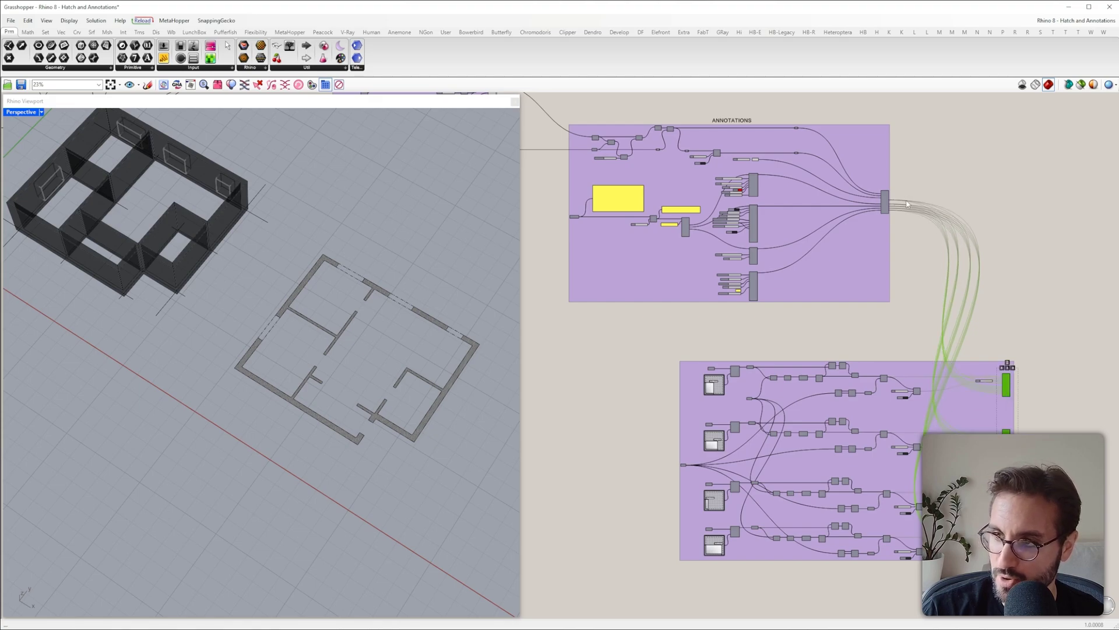
left_click(886, 206, "shift")
key("ctrl+q")
left_click(927, 236)
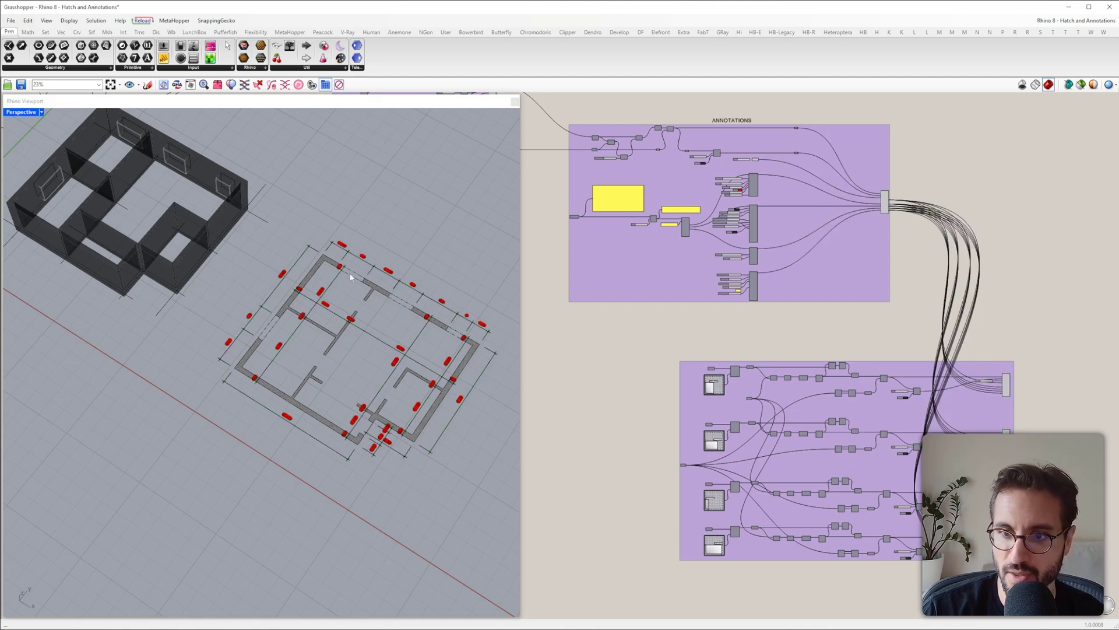
Step: Extend the corner room's interior partition line across to the opposite exterior wall
right_click_drag(343, 267, 361, 292)
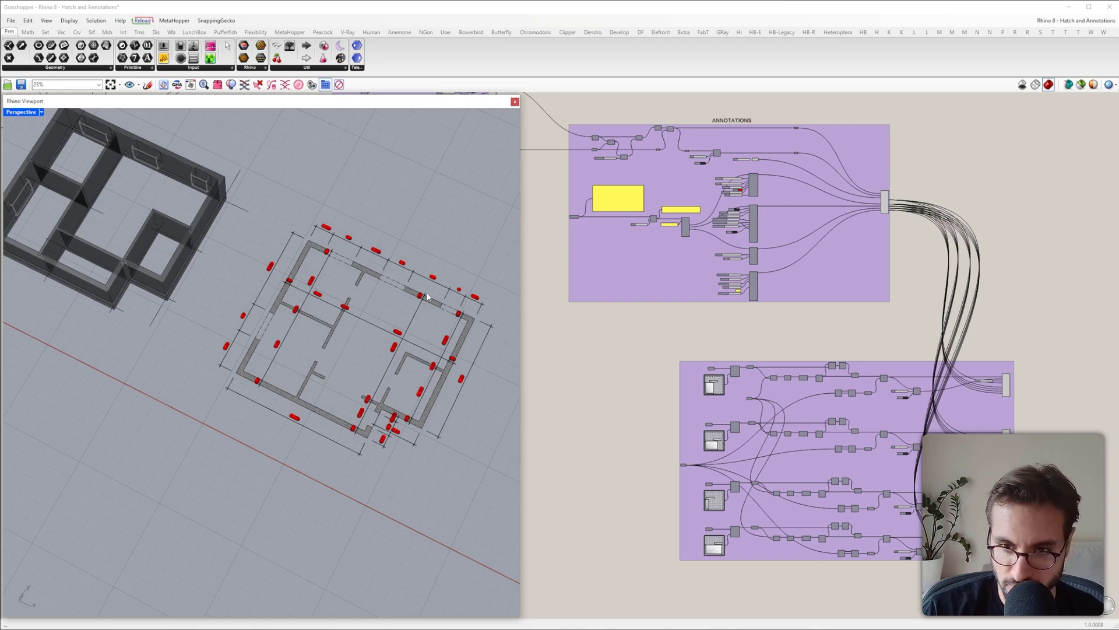
right_click_drag(252, 360, 549, 320)
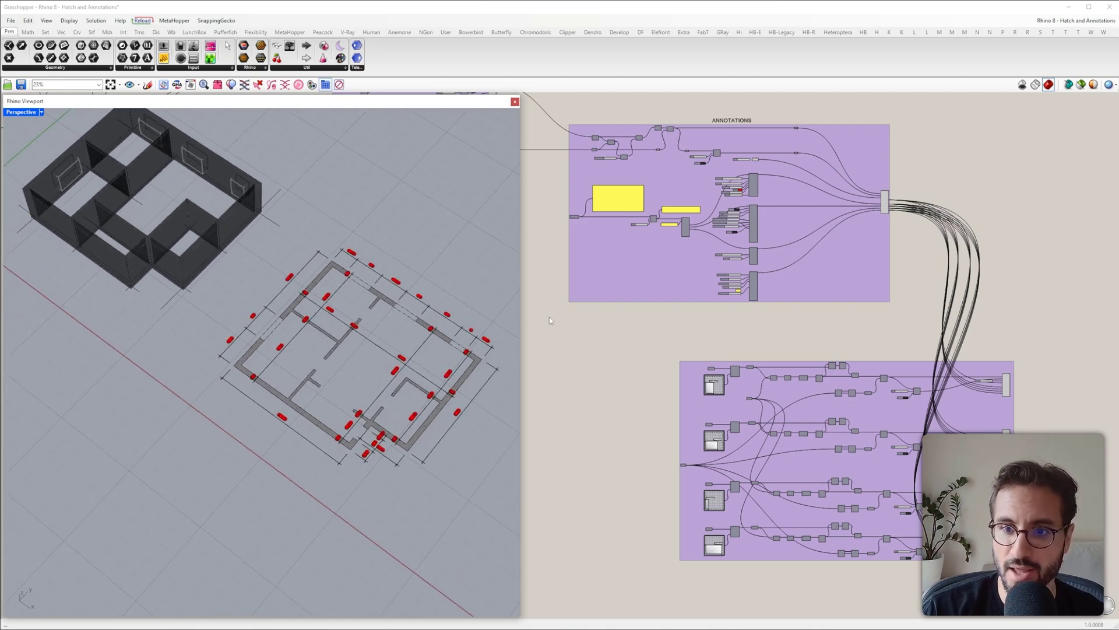
right_click_drag(221, 250, 298, 272)
left_click(220, 278)
scroll(383, 397, "up", 3)
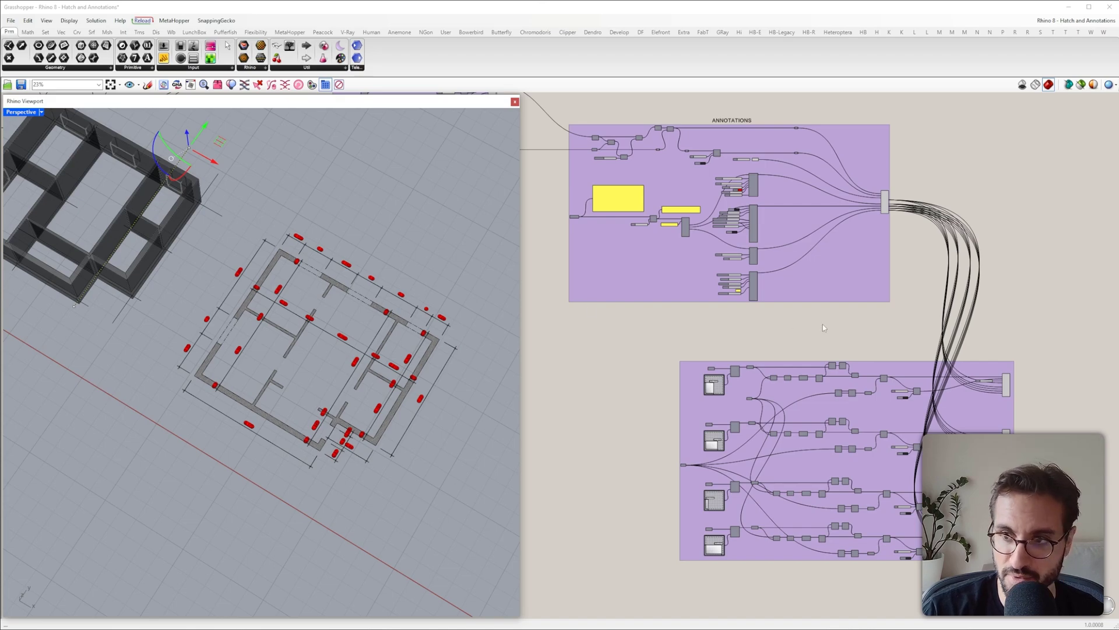
Step: Examine the annotation style components in the Annotations group and the dimensioned plan beside the 3D walls
right_click_drag(752, 157, 823, 281)
scroll(823, 282, "up", 7)
left_click_drag(775, 298, 773, 300)
scroll(773, 300, "down", 2)
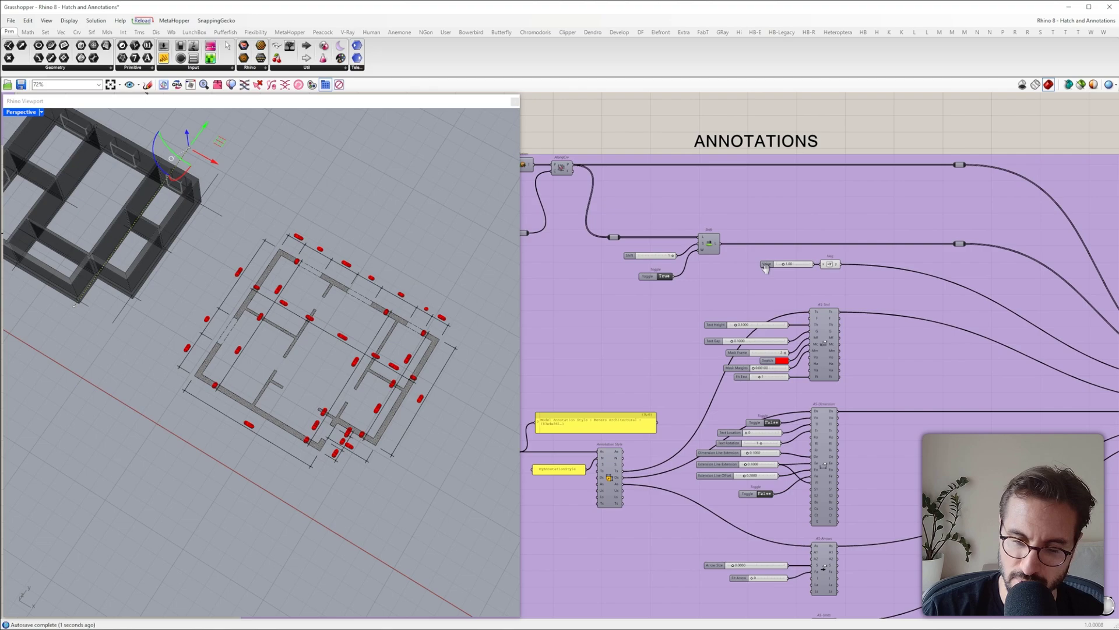
right_click_drag(766, 268, 787, 242)
scroll(256, 329, "down", 4)
mouse_move(250, 328)
right_mouse_down()
mouse_move(235, 286)
mouse_move(293, 328)
mouse_move(267, 343)
right_mouse_up()
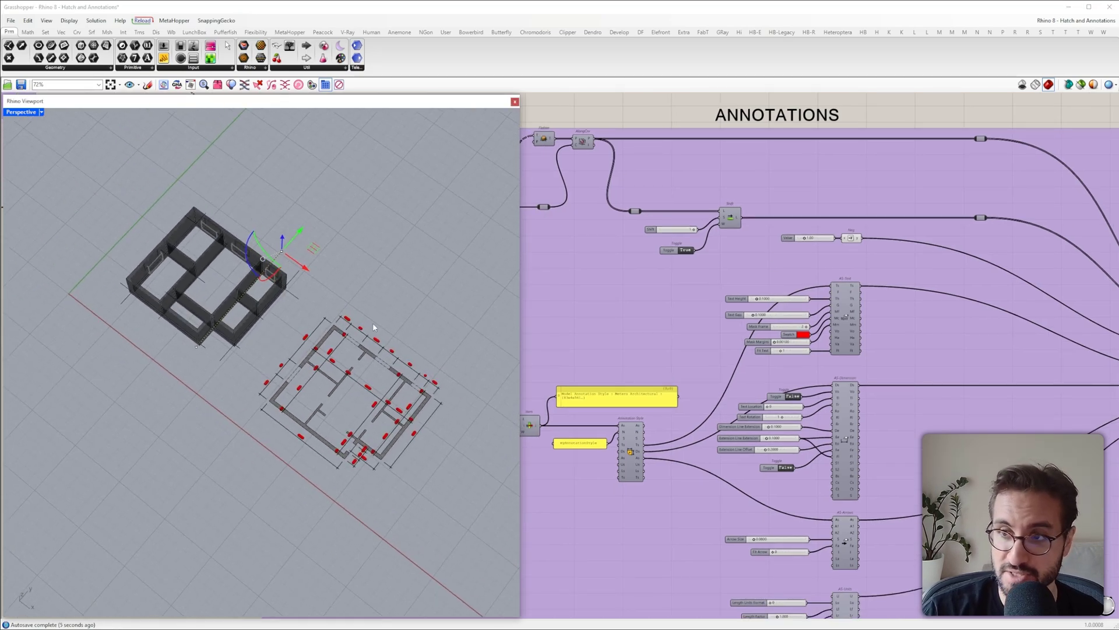
right_click_drag(373, 327, 239, 317)
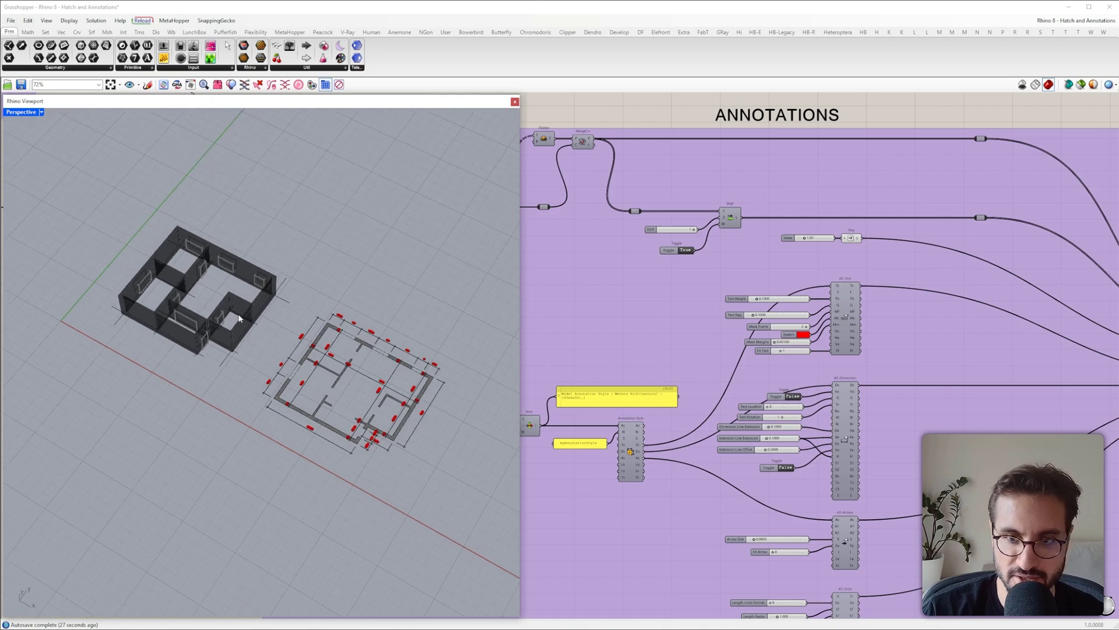
Step: Delete the two window boxes in the long exterior wall beside the plan
scroll(239, 318, "up", 4)
left_click(224, 240)
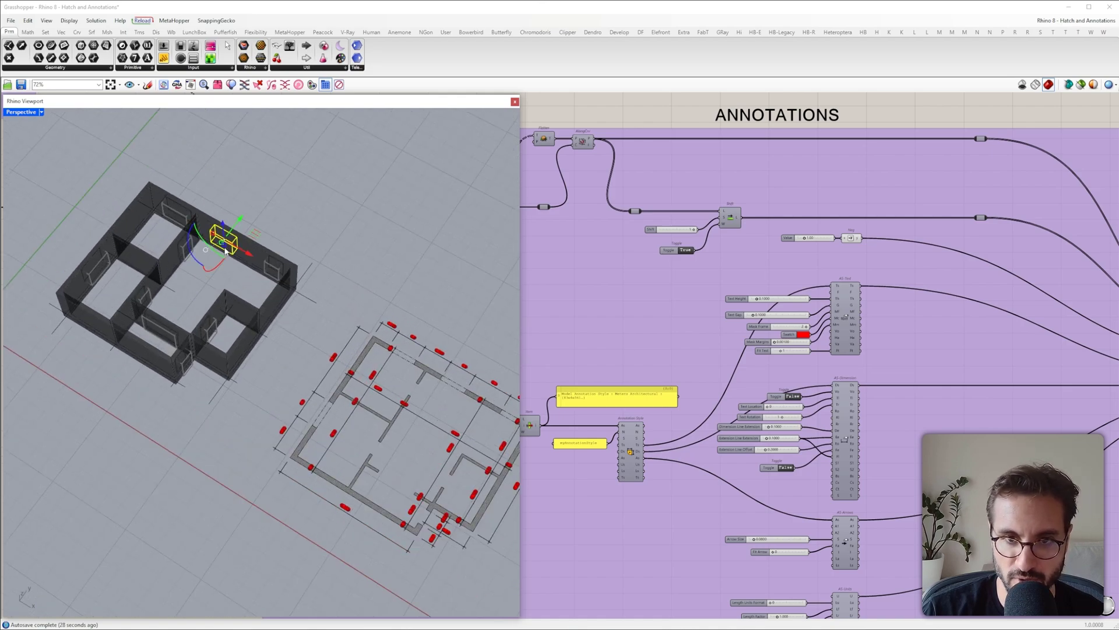
left_click(180, 221, "shift")
right_click_drag(245, 274, 223, 234, "shift")
key("Delete")
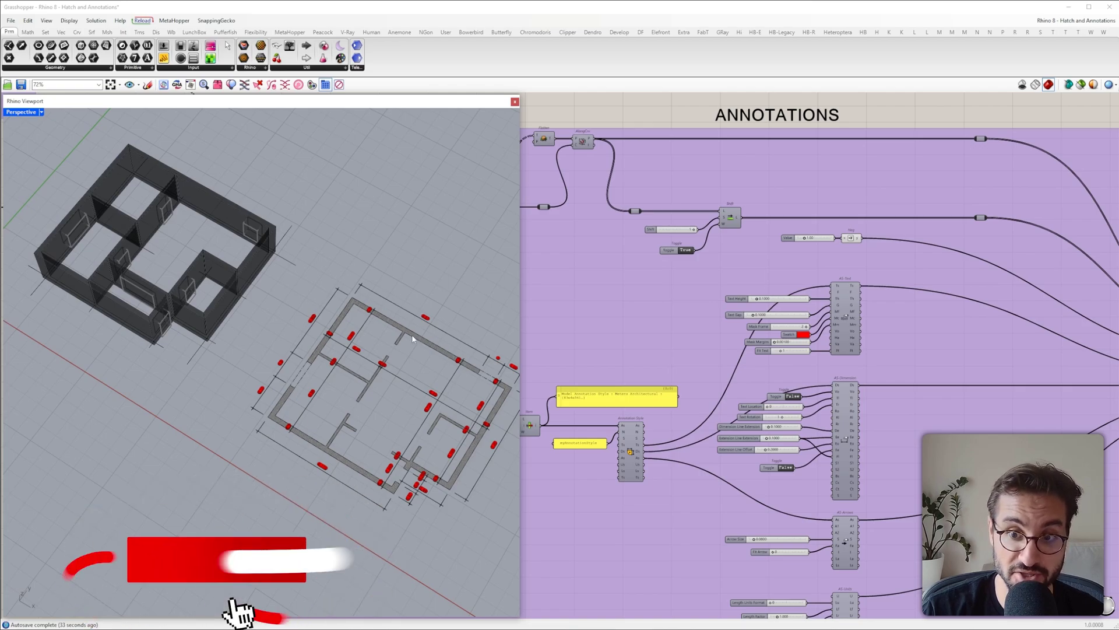
Step: Check the plan's opening lines and dimensions along that wall, and undo the deletion of the window boxes
scroll(411, 340, "up", 2)
scroll(396, 343, "up", 2)
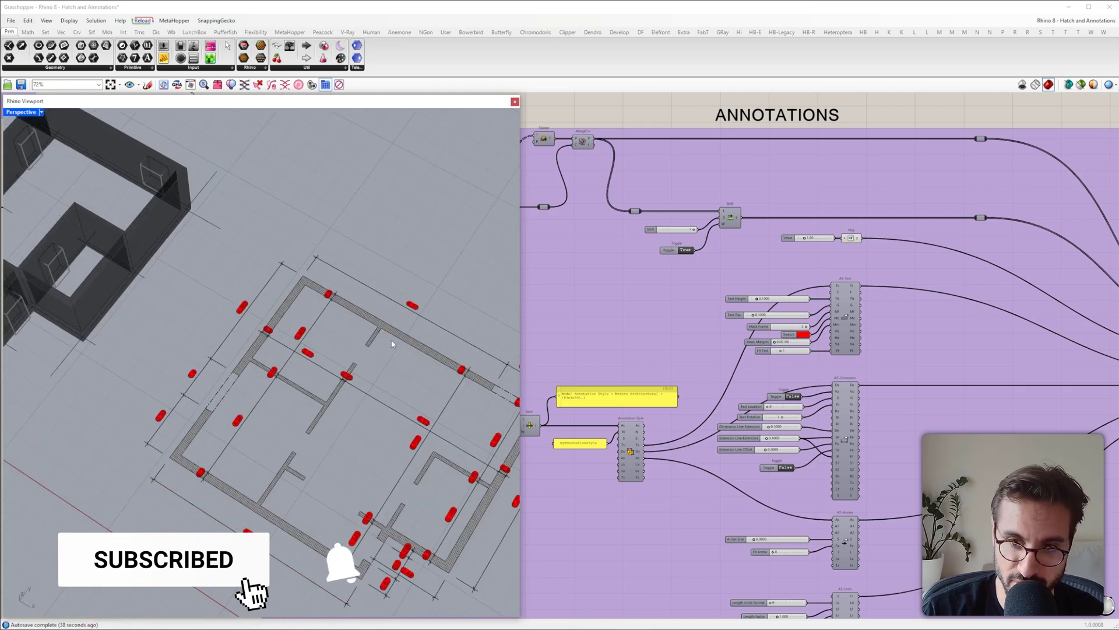
scroll(408, 343, "down", 3)
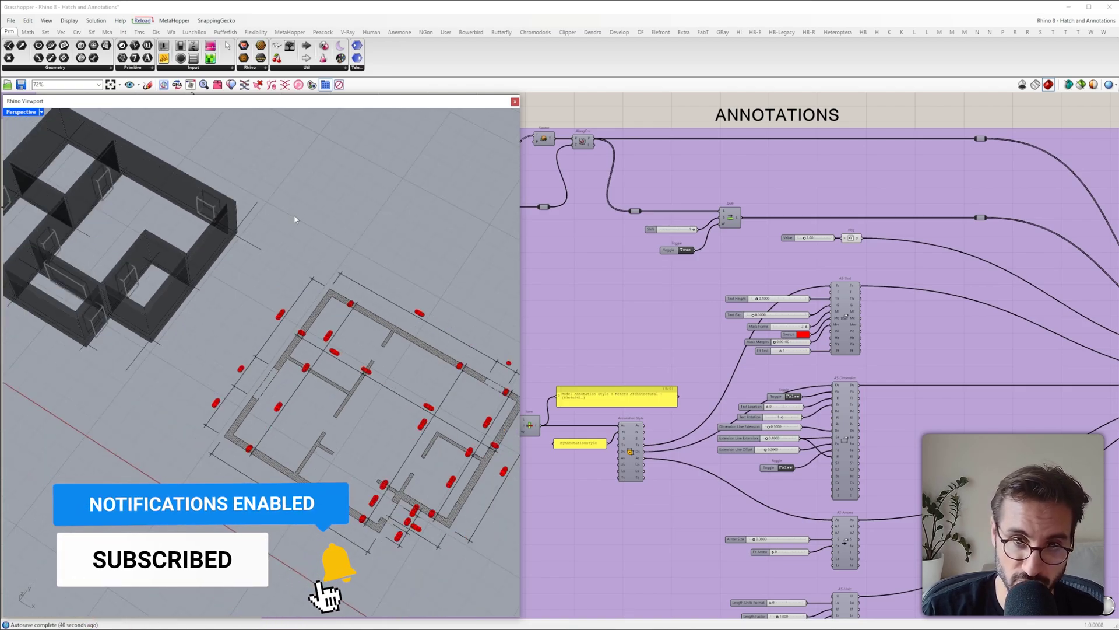
right_click_drag(295, 216, 318, 227, "shift")
key("ctrl+z")
left_click(322, 239)
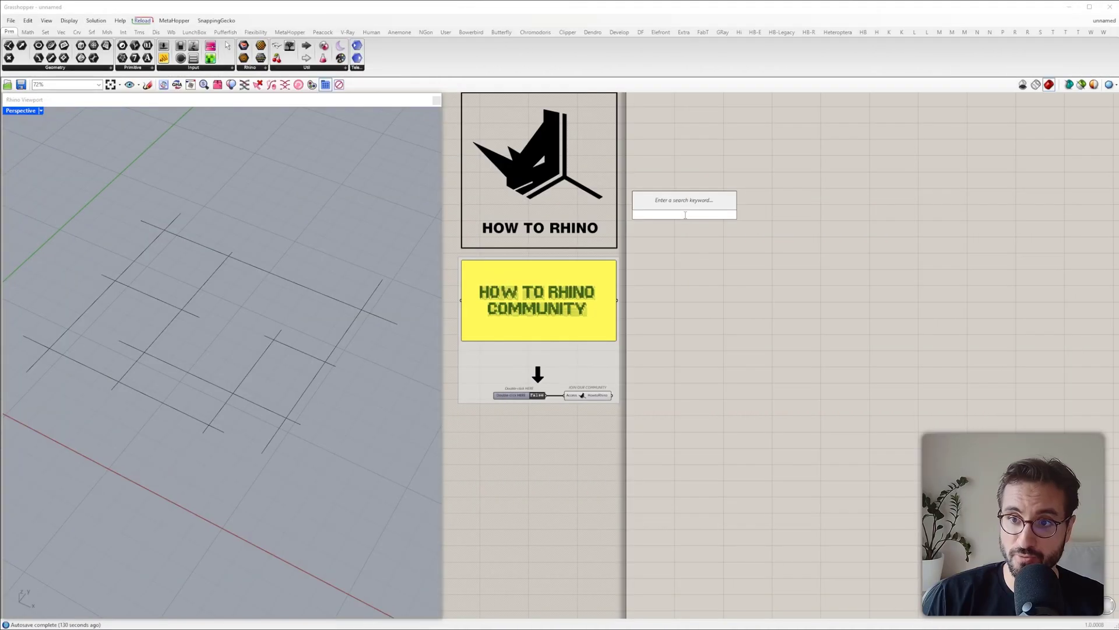
Step: Add a Curve parameter to the blank definition and reference all the wall centrelines in it as multiple curves
type("cr")
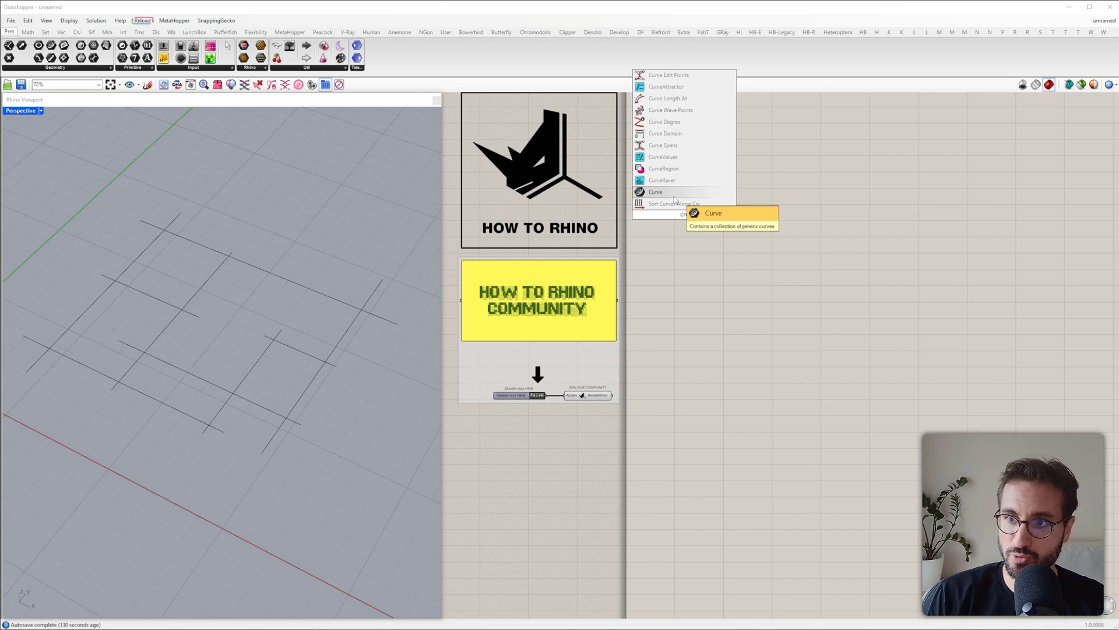
left_click(674, 198)
left_click_drag(681, 213, 694, 180)
right_click(694, 181)
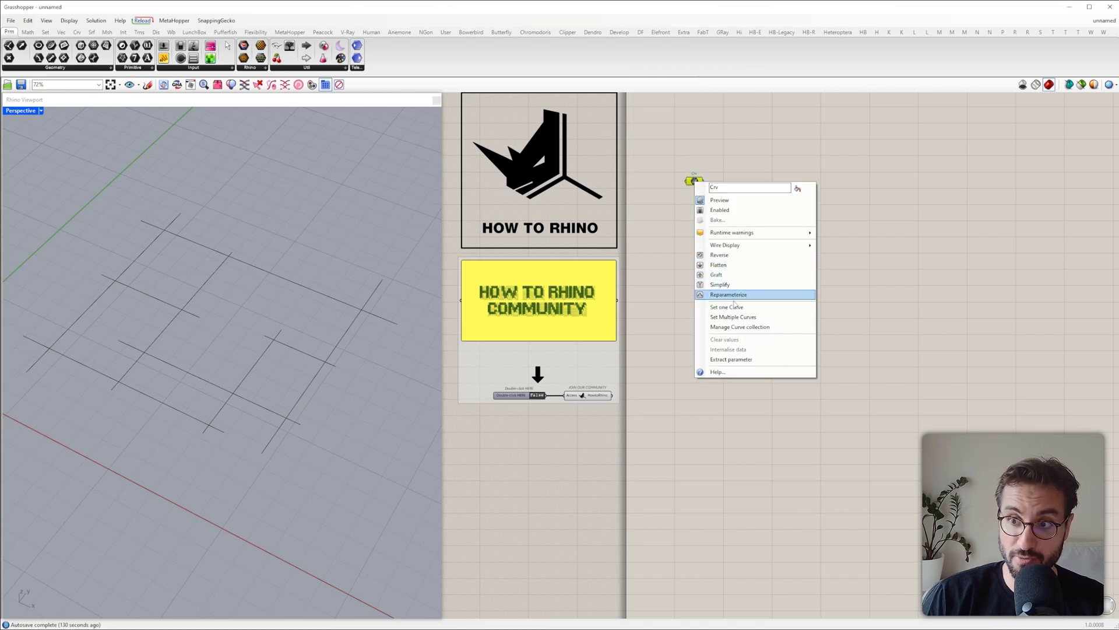
left_click(736, 317)
left_click_drag(379, 436, 39, 215)
key("Return")
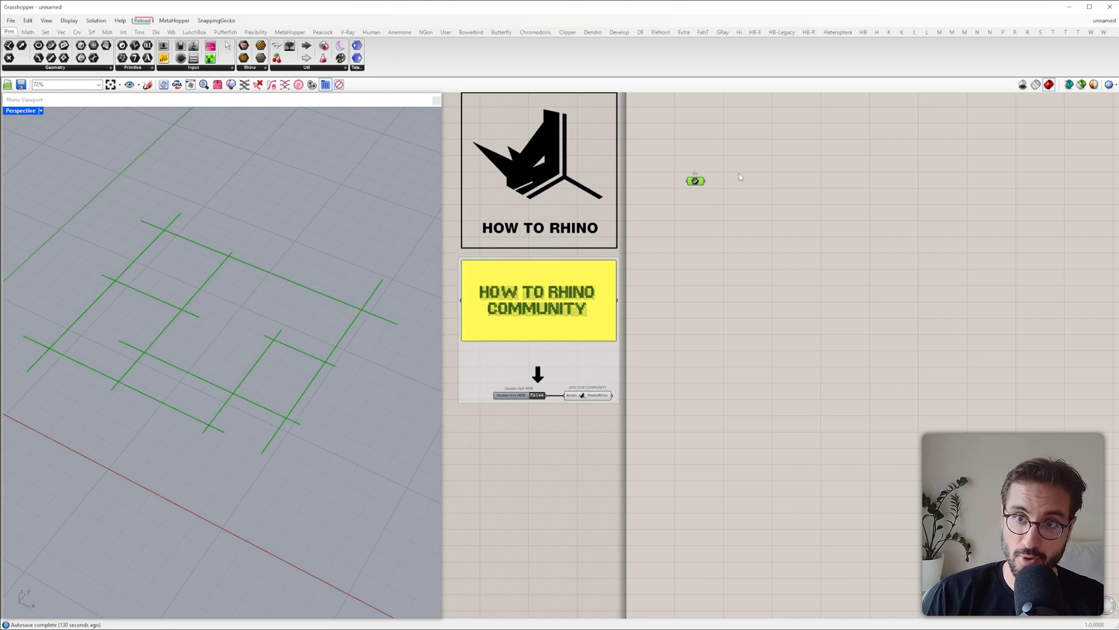
Step: Add the Flexibility CurveRegion3 component and connect the Curve parameter to its Crves input
left_click(263, 34)
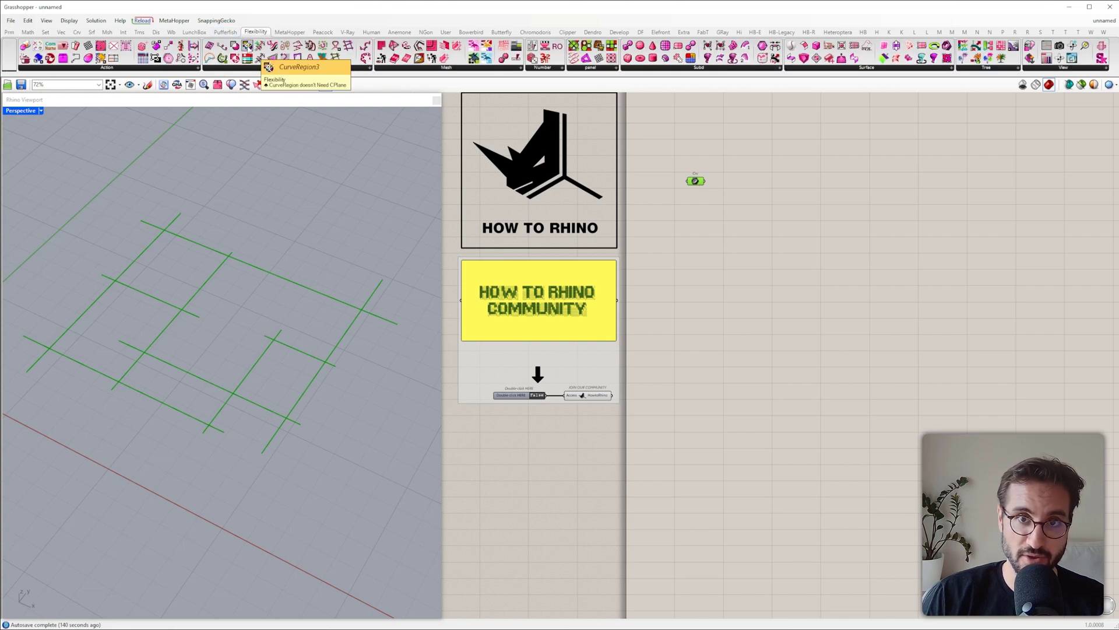
left_click_drag(247, 45, 752, 178)
scroll(728, 179, "up", 3)
left_click_drag(683, 183, 760, 182)
left_click_drag(722, 143, 852, 209)
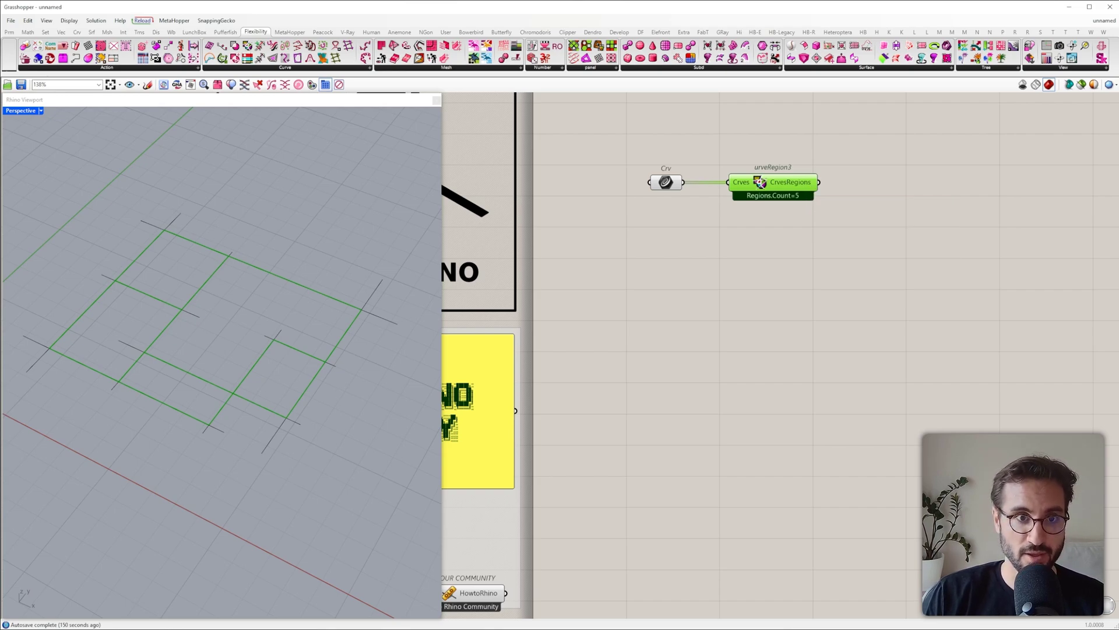
Step: Turn off the preview of the Curve parameter so only the closed room regions are shown
left_click(666, 188)
middle_click(674, 139)
left_click(699, 155)
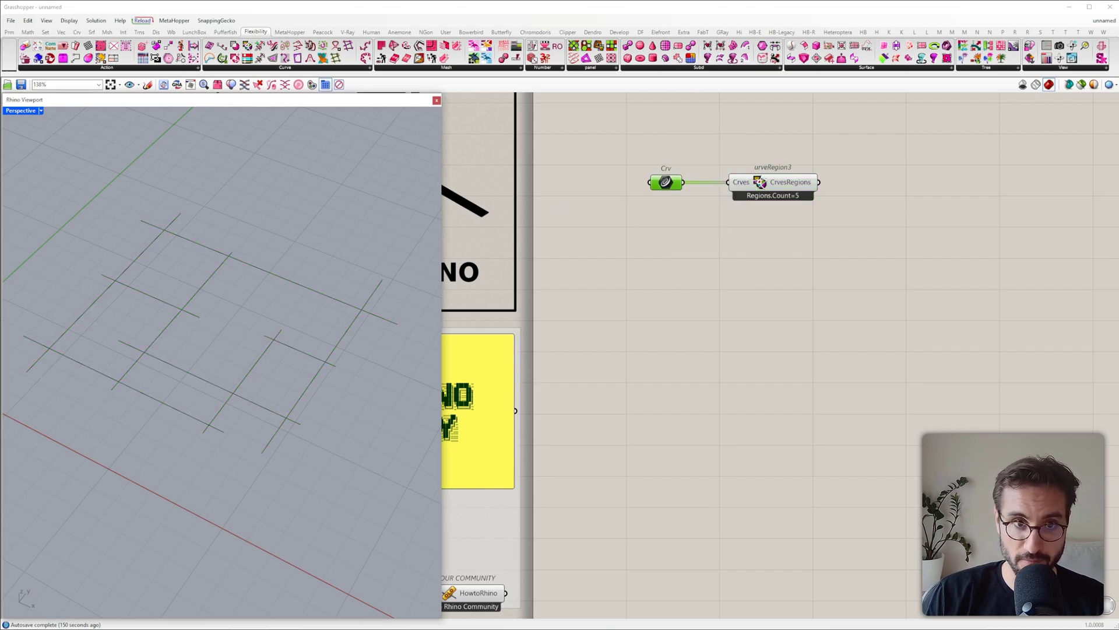
right_click_drag(628, 276, 637, 259)
right_click_drag(325, 286, 318, 309)
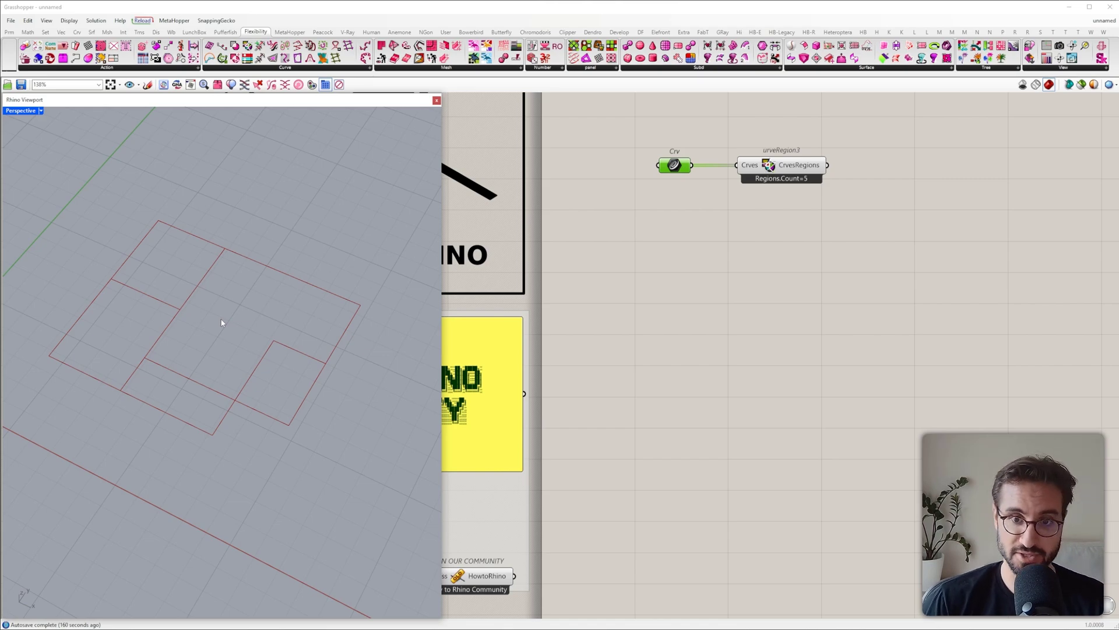
Step: Add a Boundary Surfaces component fed by the CrvesRegions output of CurveRegion3
right_click_drag(814, 177, 761, 172)
double_click(796, 167)
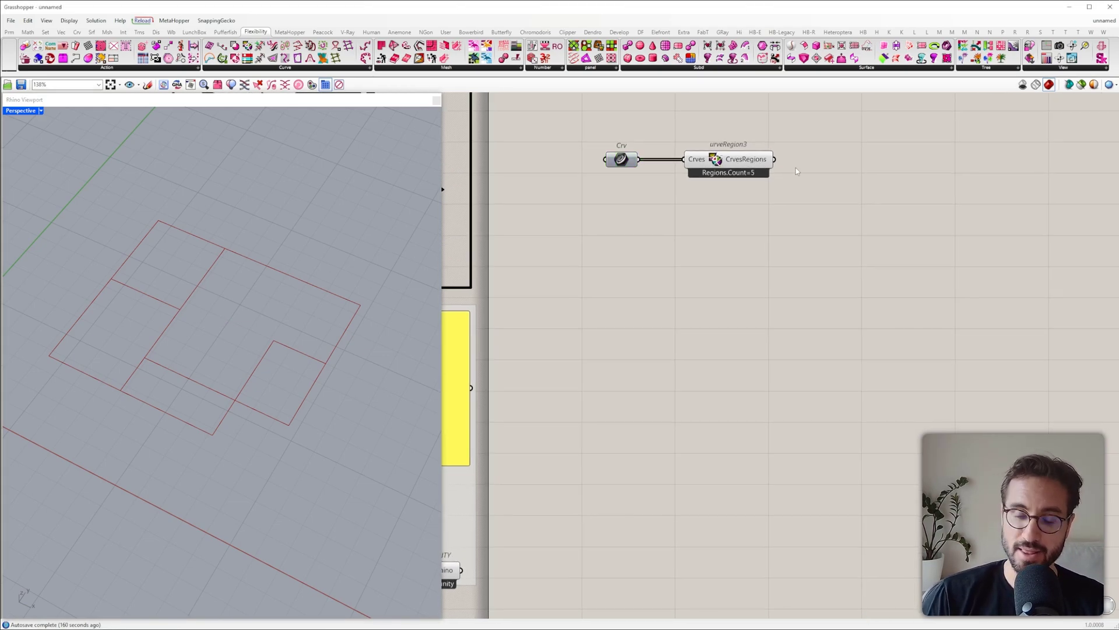
type("bou")
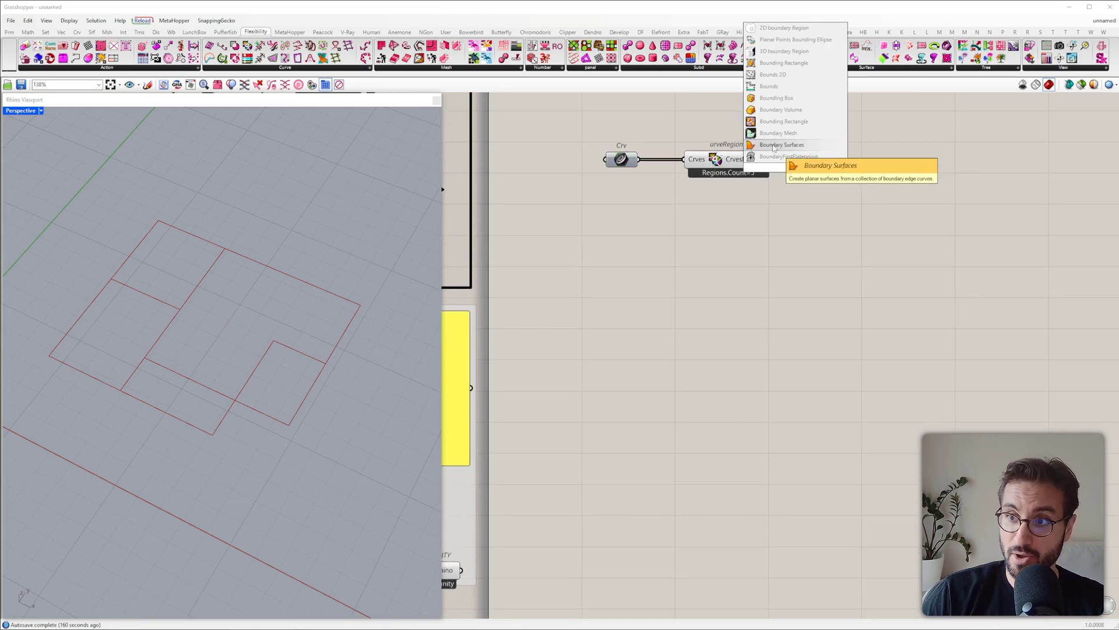
left_click(781, 145)
left_click_drag(793, 167, 819, 159)
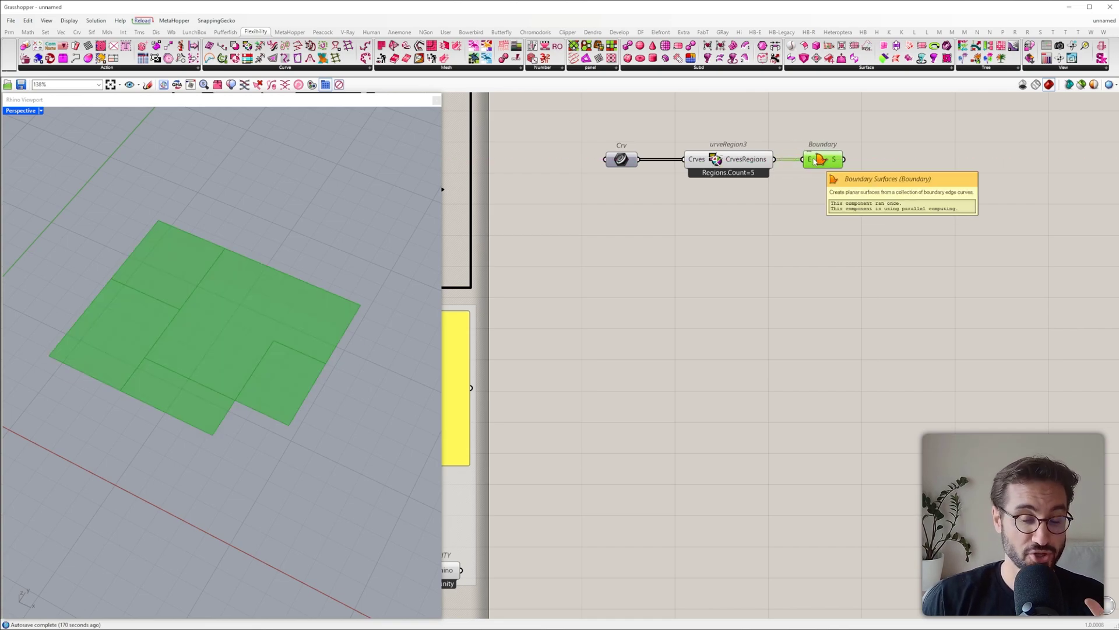
Step: Bake the room boundary surfaces into Rhino and check the orientation of the corner room's surface
middle_click(851, 197)
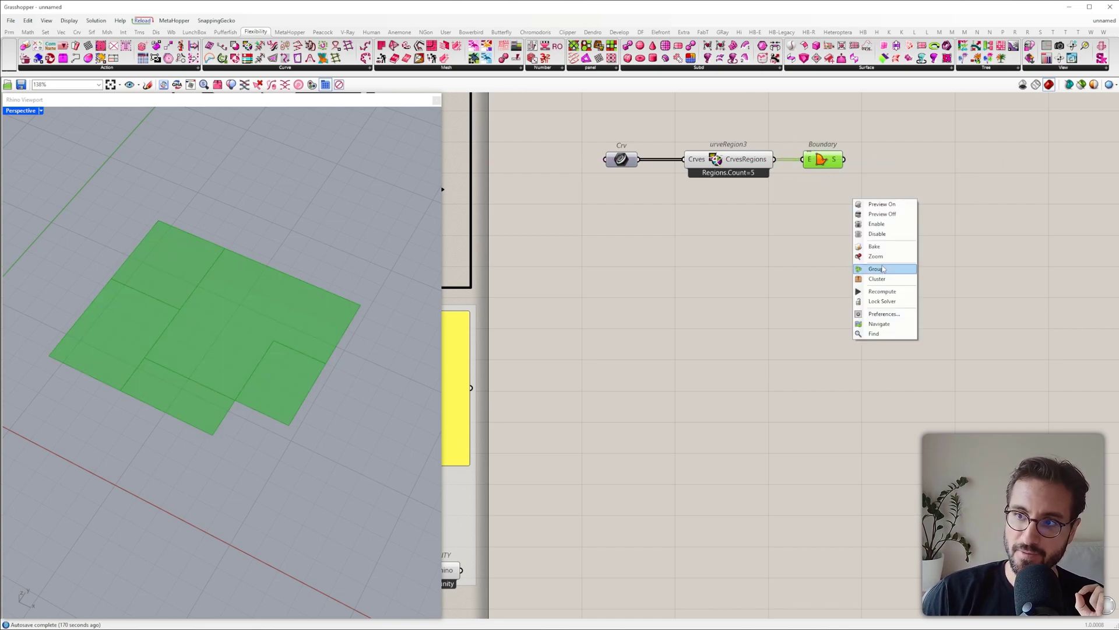
left_click(880, 248)
left_click(899, 290)
right_click_drag(364, 346, 347, 320)
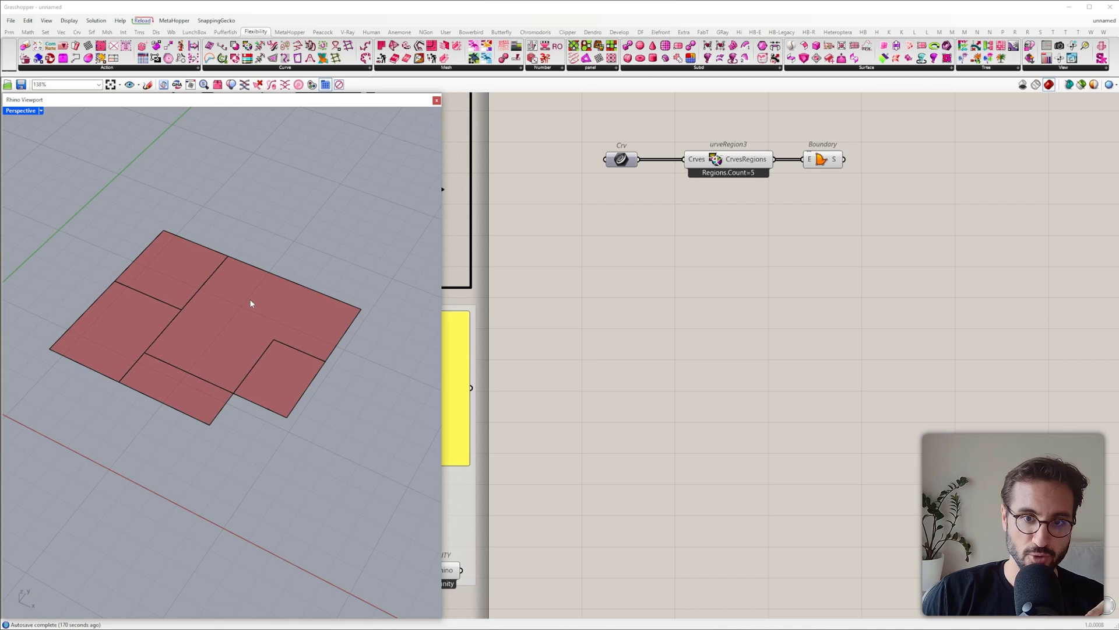
right_click_drag(251, 303, 281, 243)
left_click(182, 258)
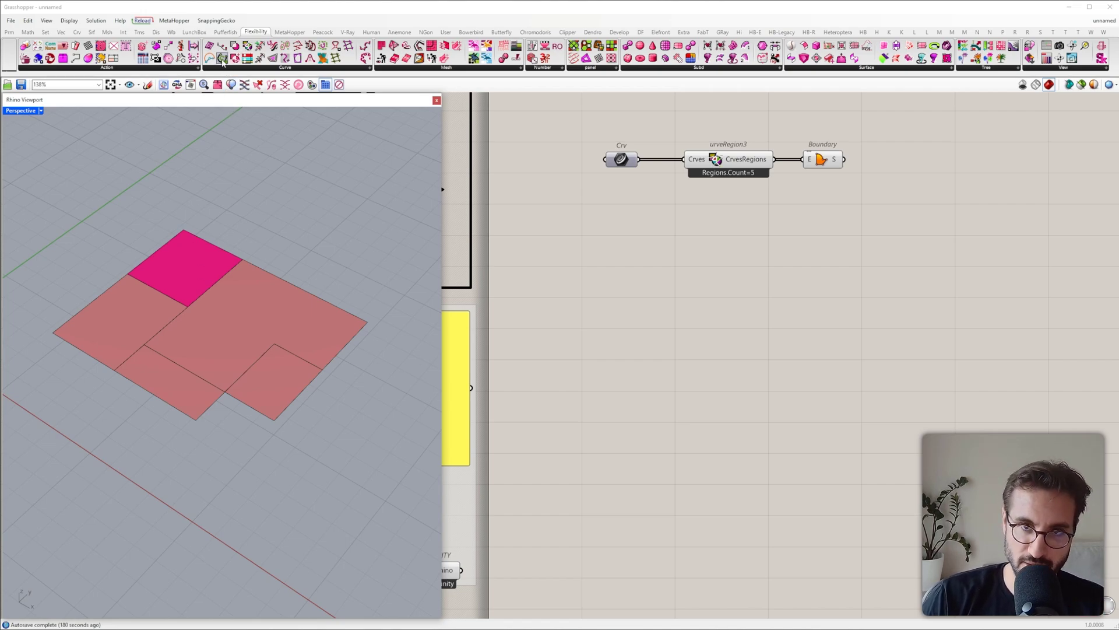
Step: Add a CurveOrientation component below Boundary Surfaces and connect CrvesRegions to its Curve input
left_click_drag(222, 59, 783, 228)
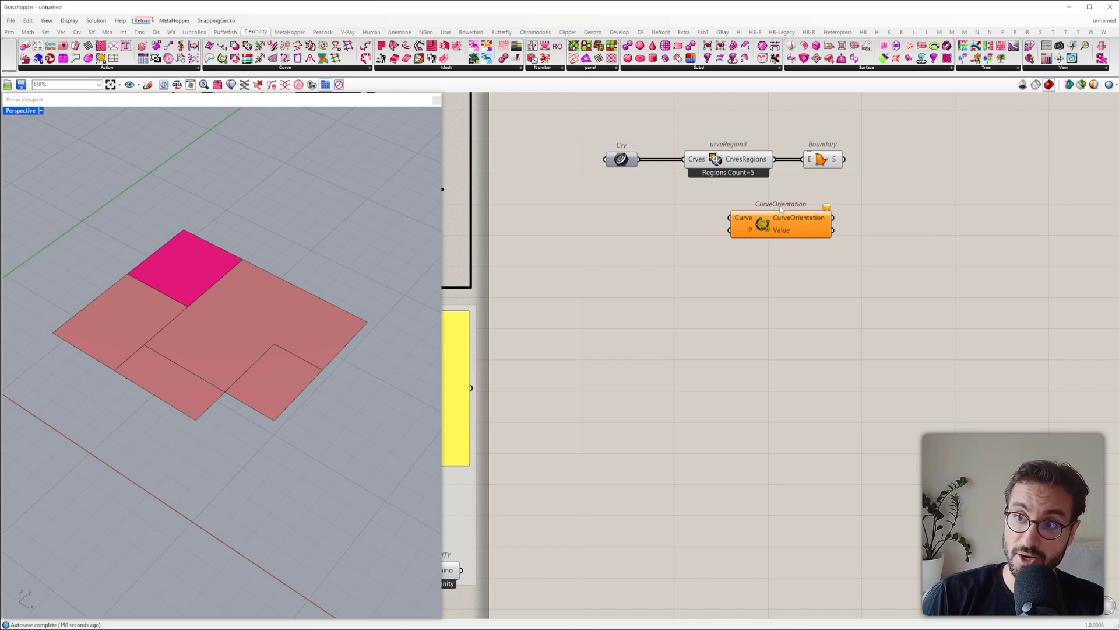
left_click_drag(818, 208, 874, 198)
left_click_drag(774, 159, 794, 206)
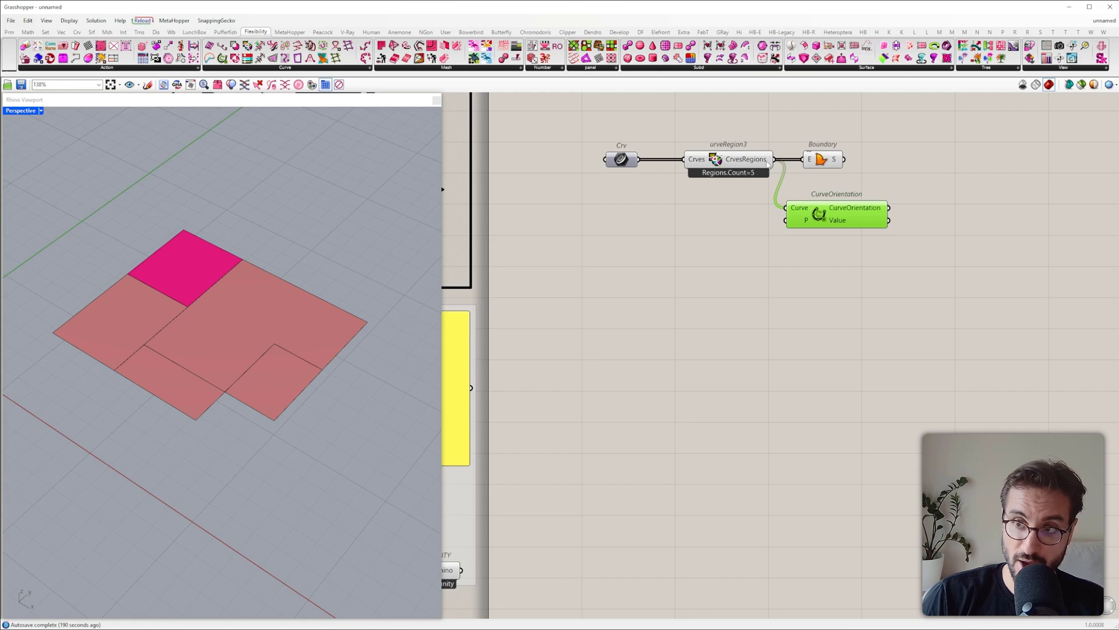
mouse_move(800, 211)
right_click_drag(800, 211, 689, 266)
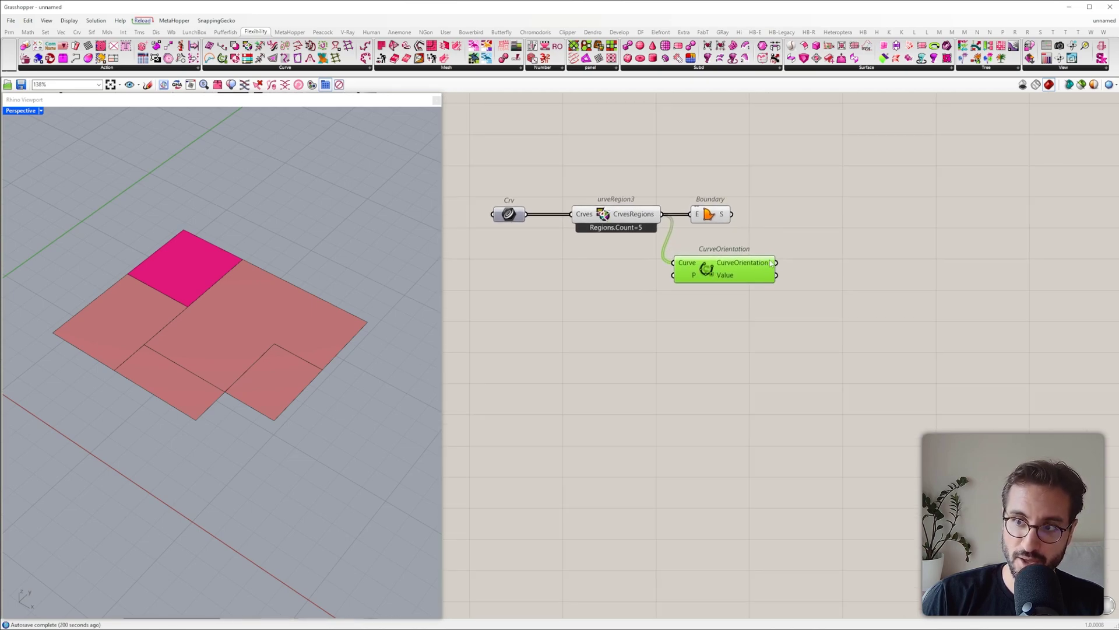
Step: Add two panels and connect one to the CurveOrientation output and the other to the Value output
left_click(9, 32)
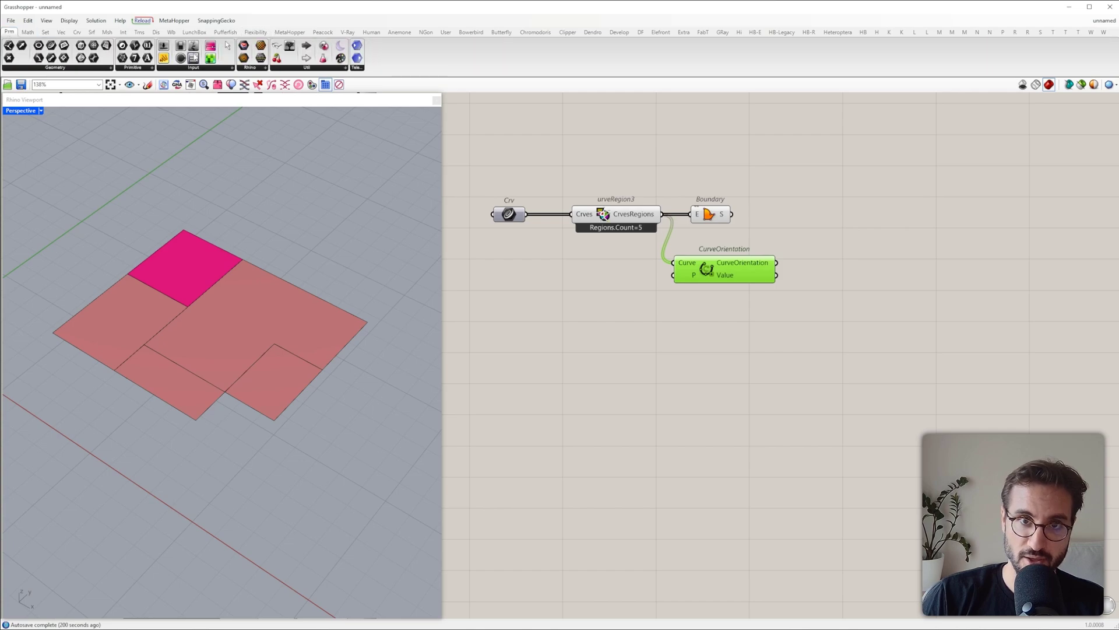
left_click_drag(164, 58, 859, 249)
left_click_drag(780, 264, 864, 250)
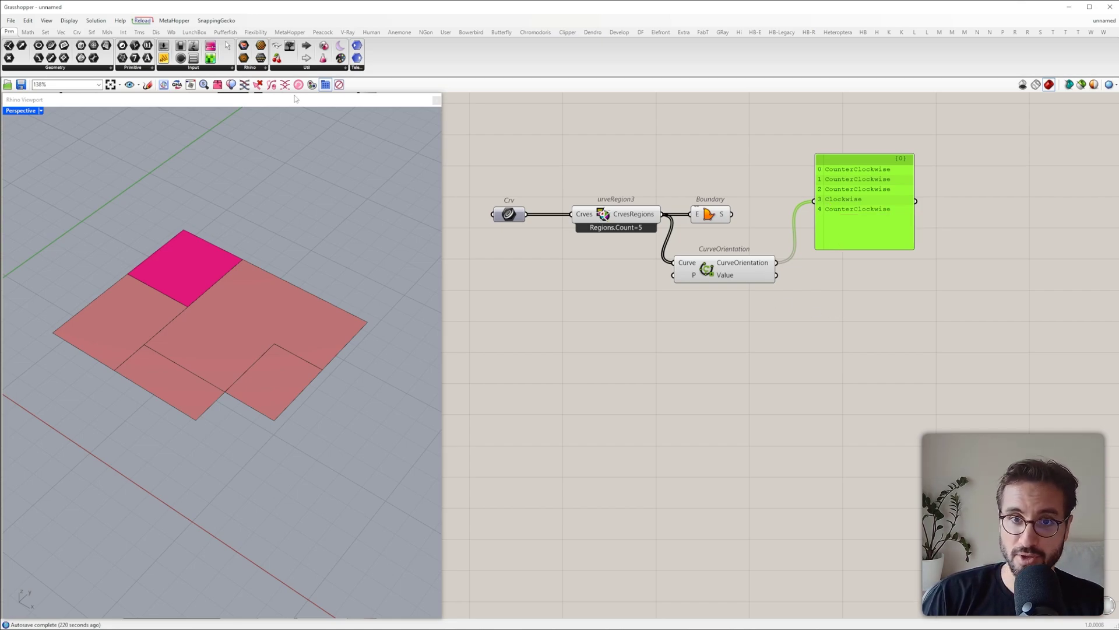
left_click_drag(164, 58, 916, 344)
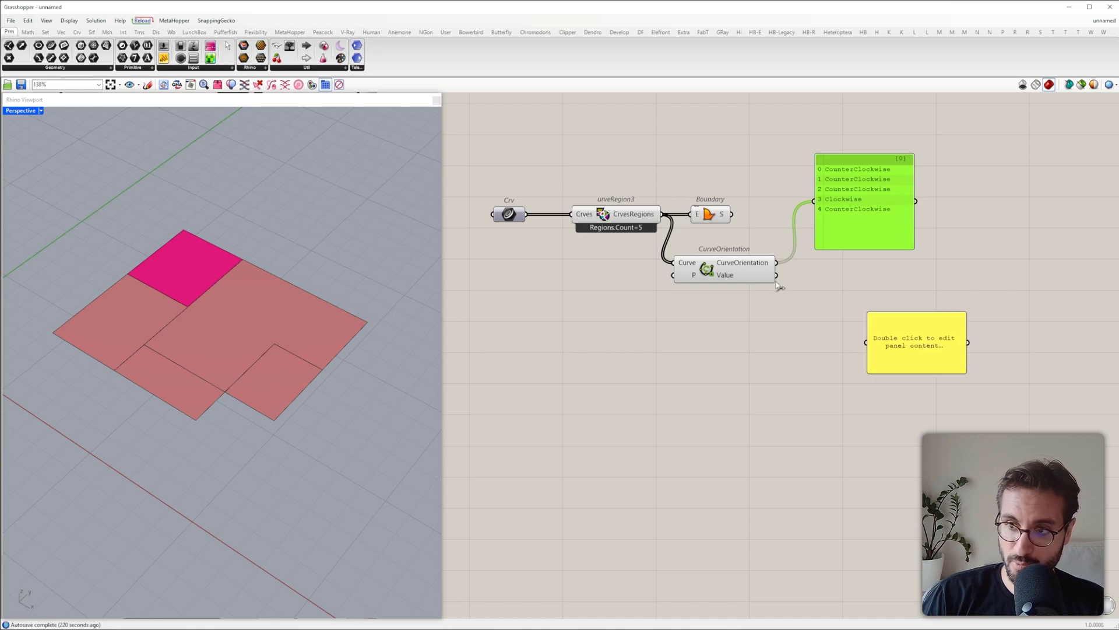
left_click_drag(777, 275, 850, 329)
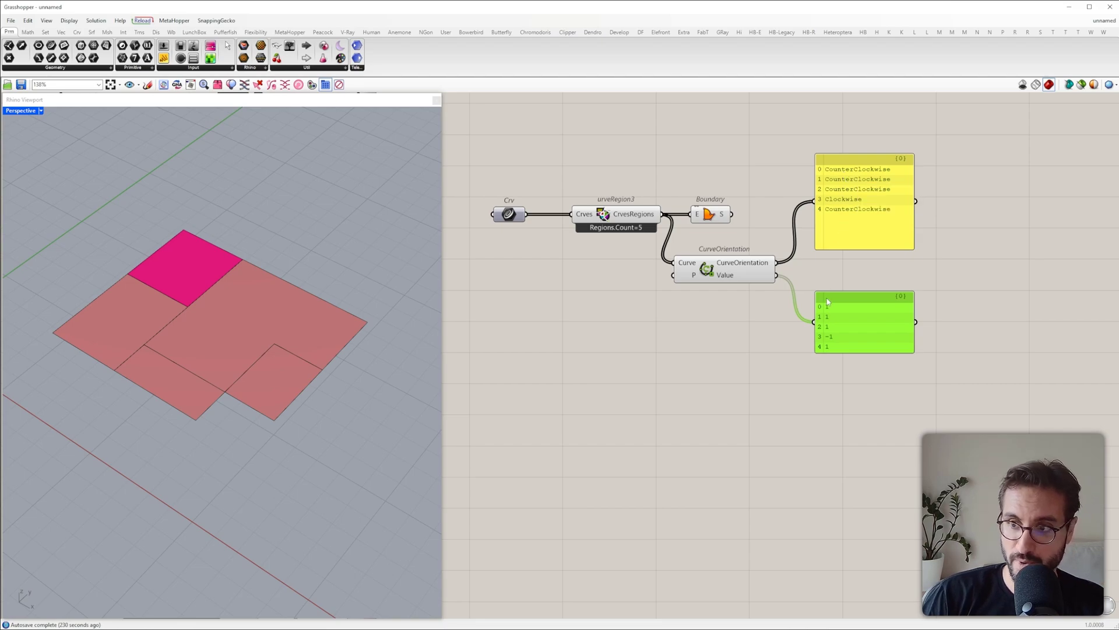
Step: Add an Equals component after the panels and wire CurveOrientation's Value output into its A input
right_click_drag(964, 269, 827, 307)
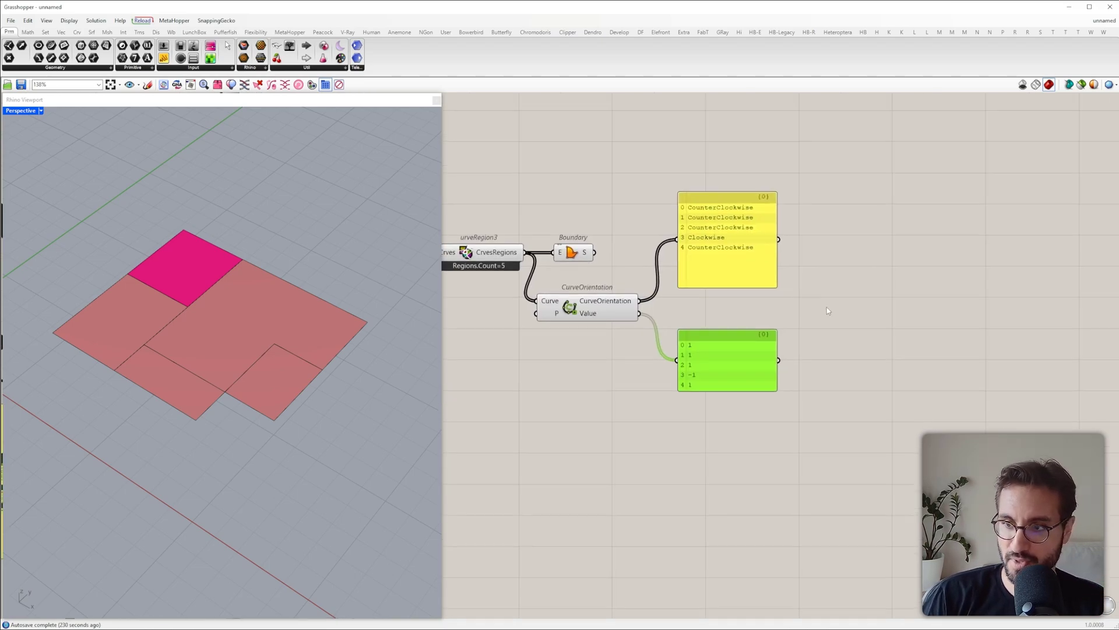
double_click(826, 307)
type("eq")
left_click(800, 237)
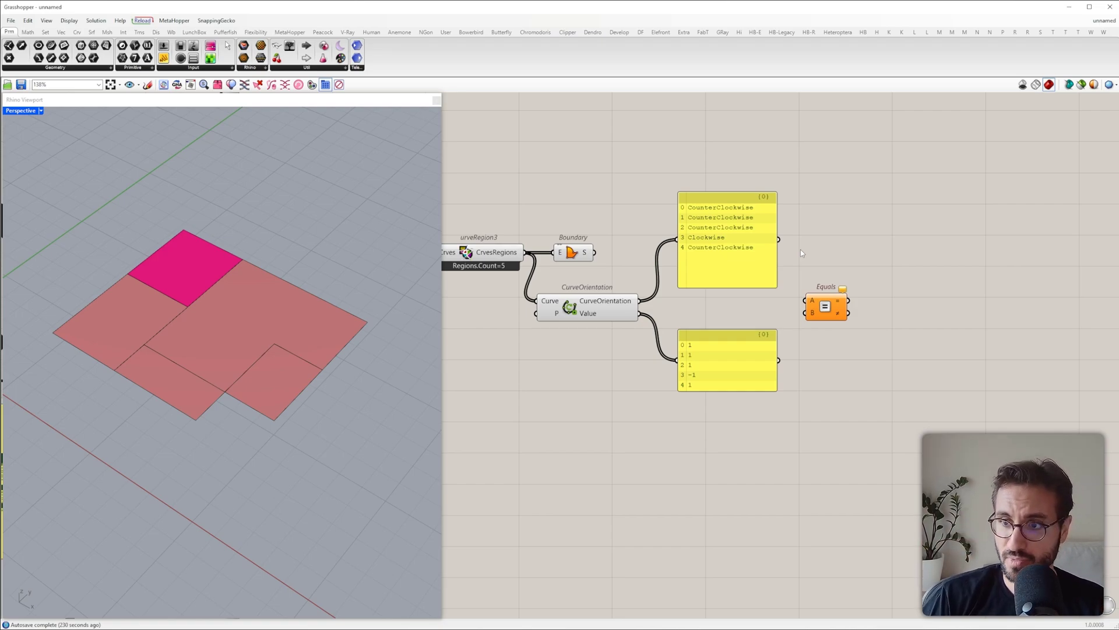
left_click_drag(811, 301, 640, 301)
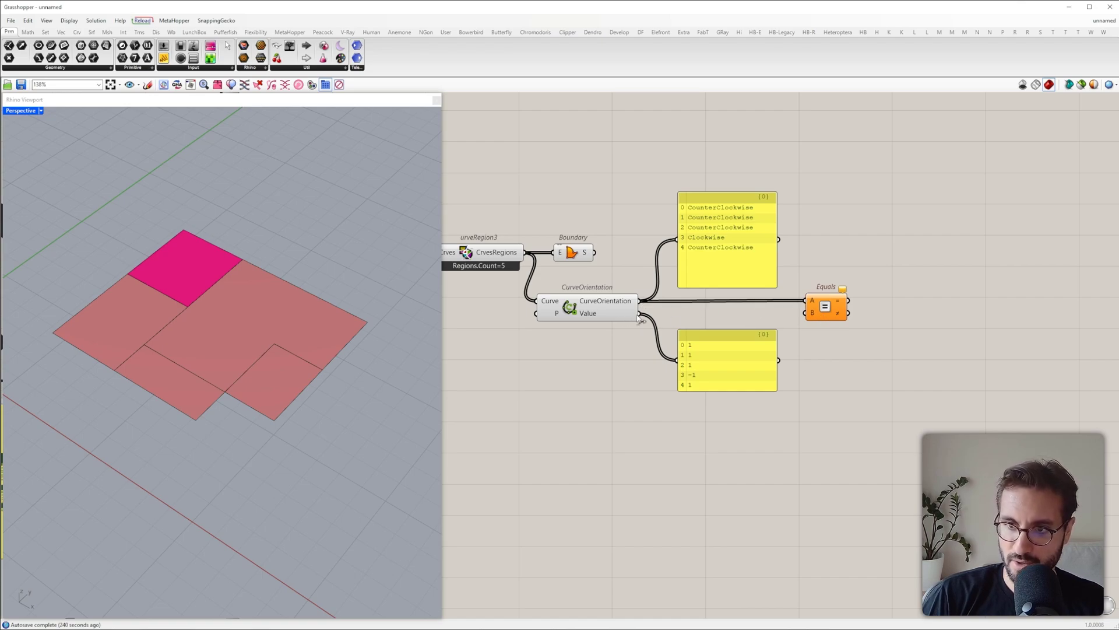
left_click_drag(826, 309, 913, 323)
Step: Add a panel containing 1 and connect it to the B input of the Equals component
double_click(892, 338)
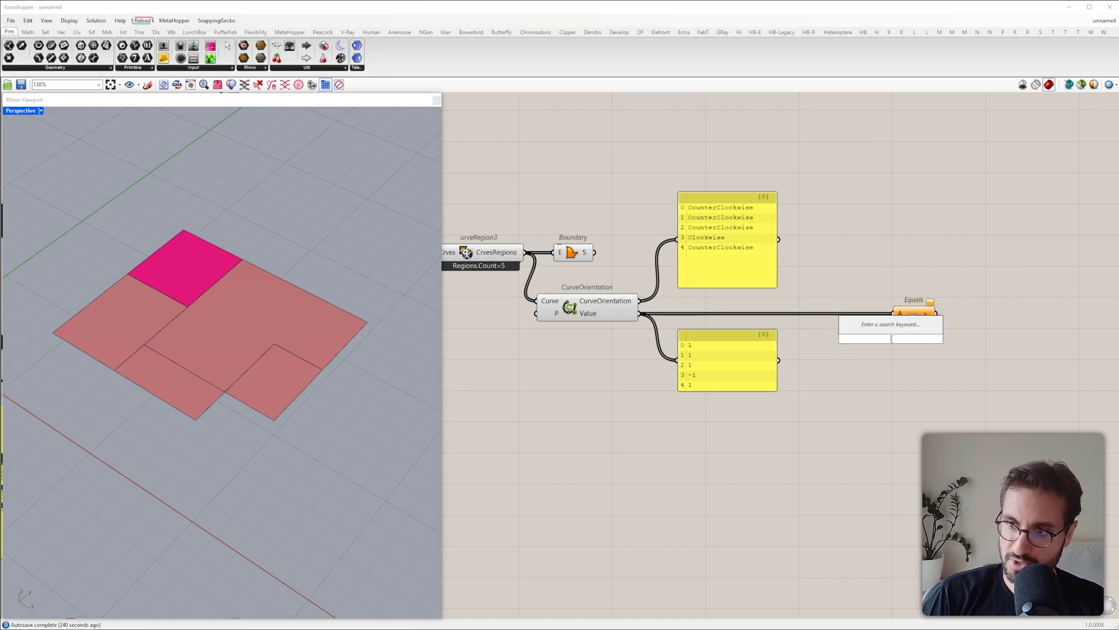
type("//")
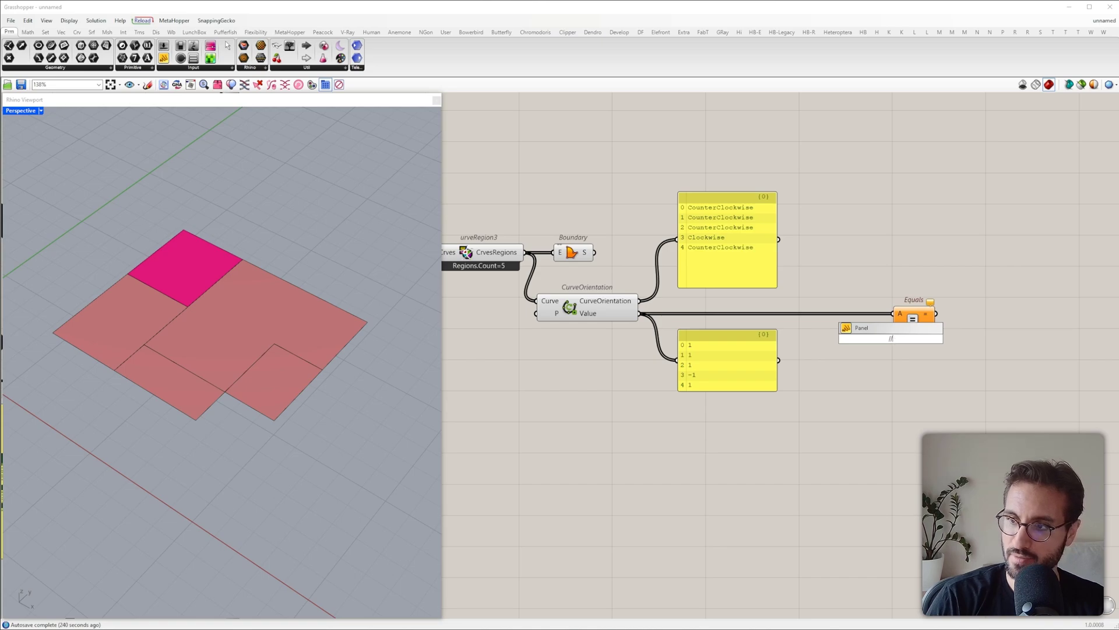
type("1")
key("Return")
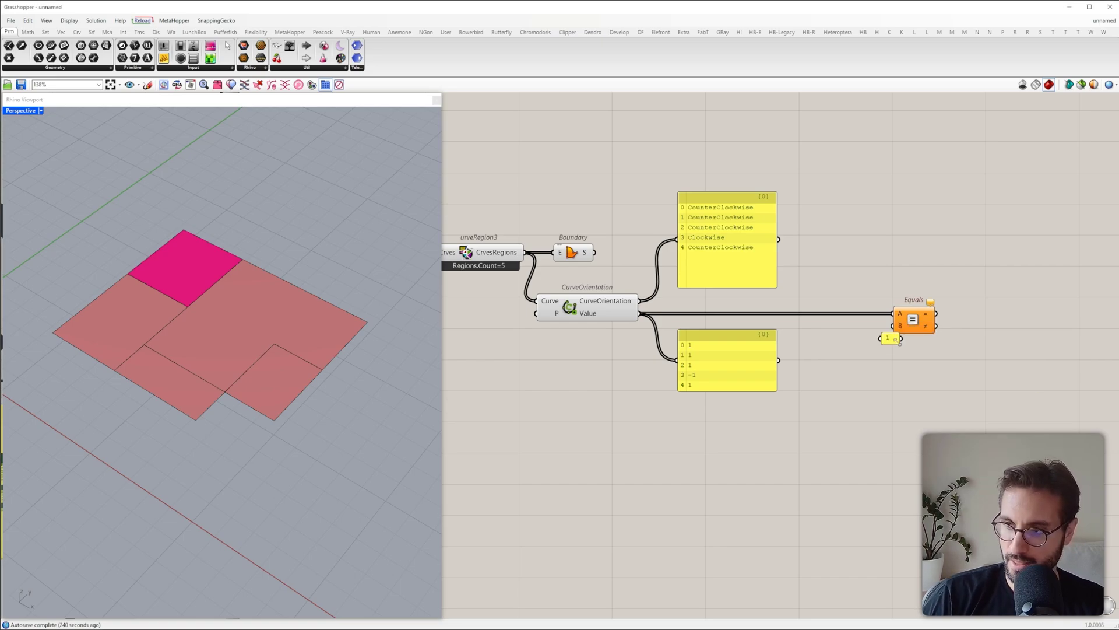
mouse_move(891, 338)
left_mouse_down()
mouse_move(873, 345)
mouse_move(894, 327)
left_mouse_up()
left_click_drag(928, 320, 939, 320)
right_click_drag(941, 321, 905, 329)
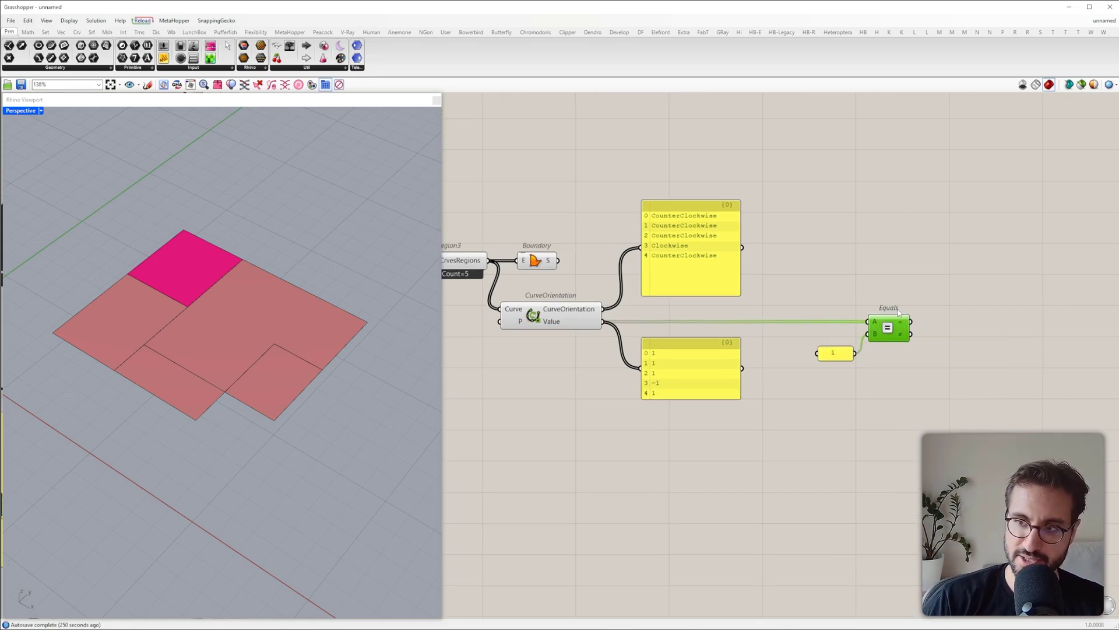
Step: Add a Dispatch component above Equals, wiring the equality output into its pattern input P and CrvesRegions into its list input L
left_click(903, 266)
double_click(903, 266)
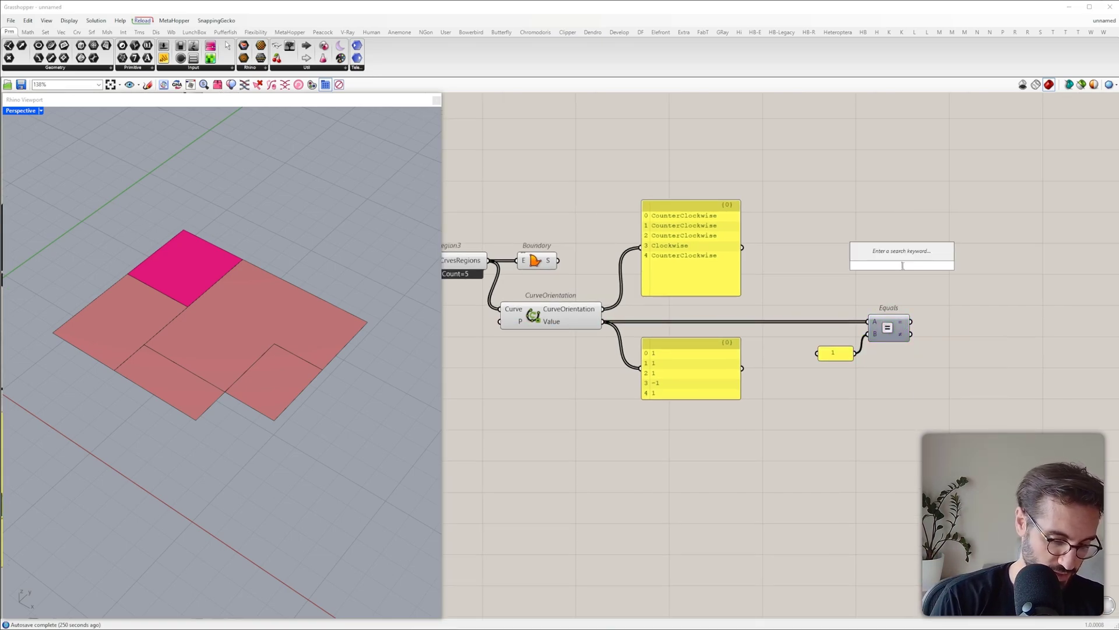
type("disp")
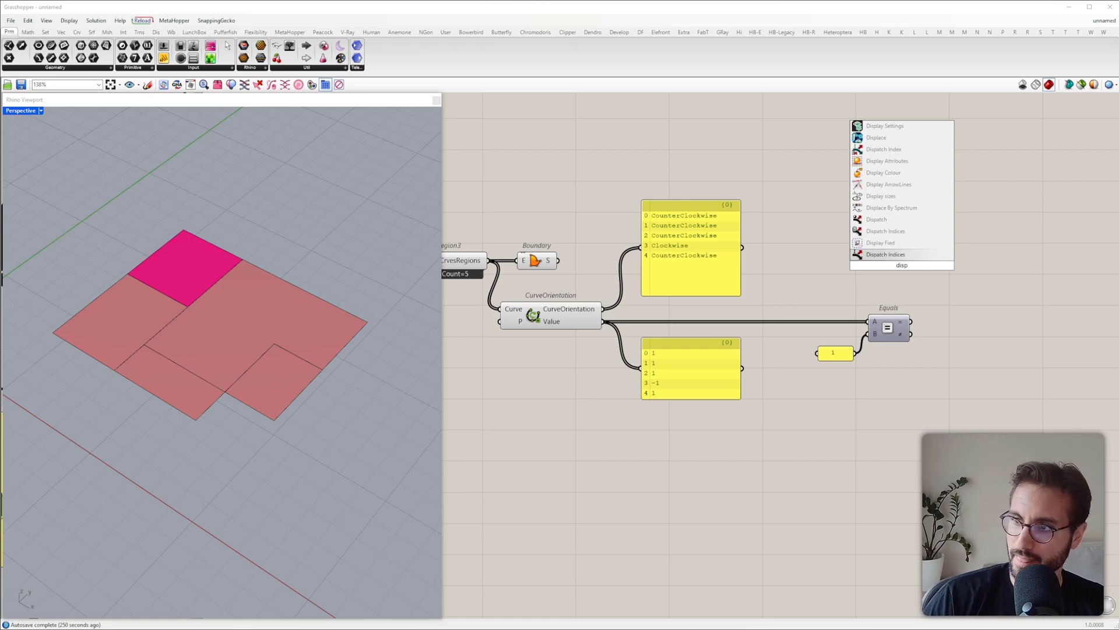
key("Up")
key("Up")
key("Up")
key("Up")
key("Return")
left_click_drag(881, 271, 910, 321)
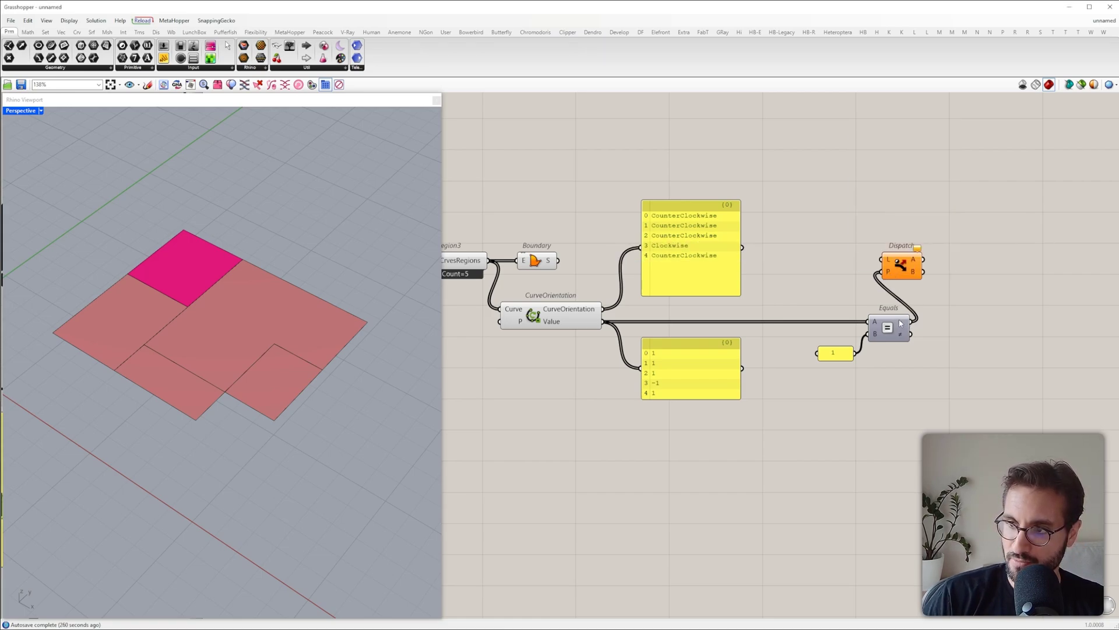
left_click_drag(881, 259, 541, 228)
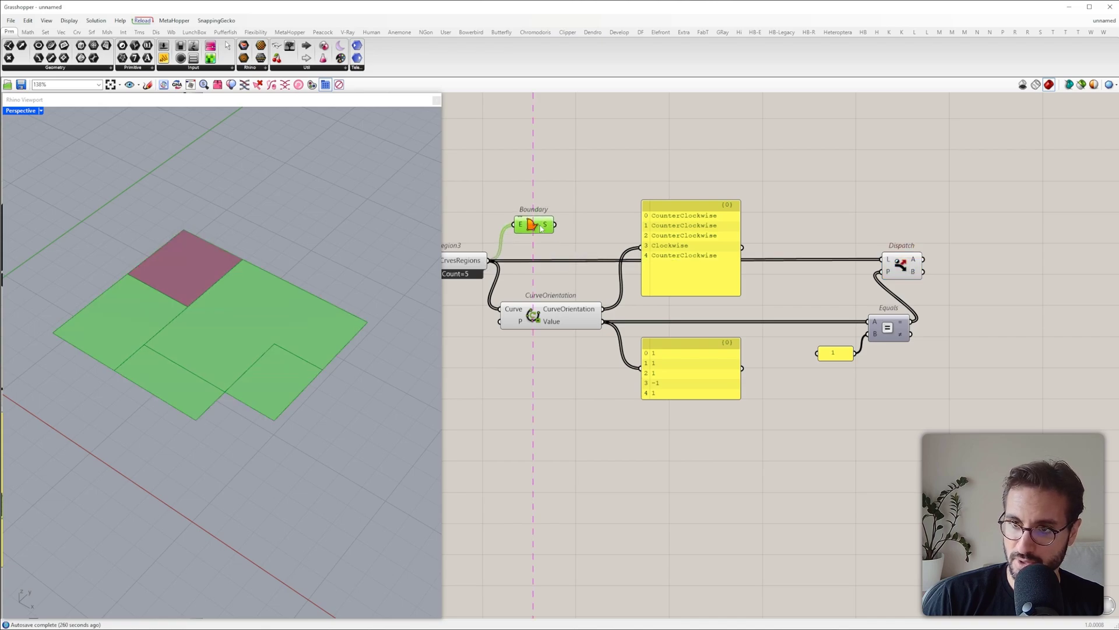
Step: Turn off the preview of the Boundary component and delete the room surfaces from the Rhino viewport
right_click(614, 199)
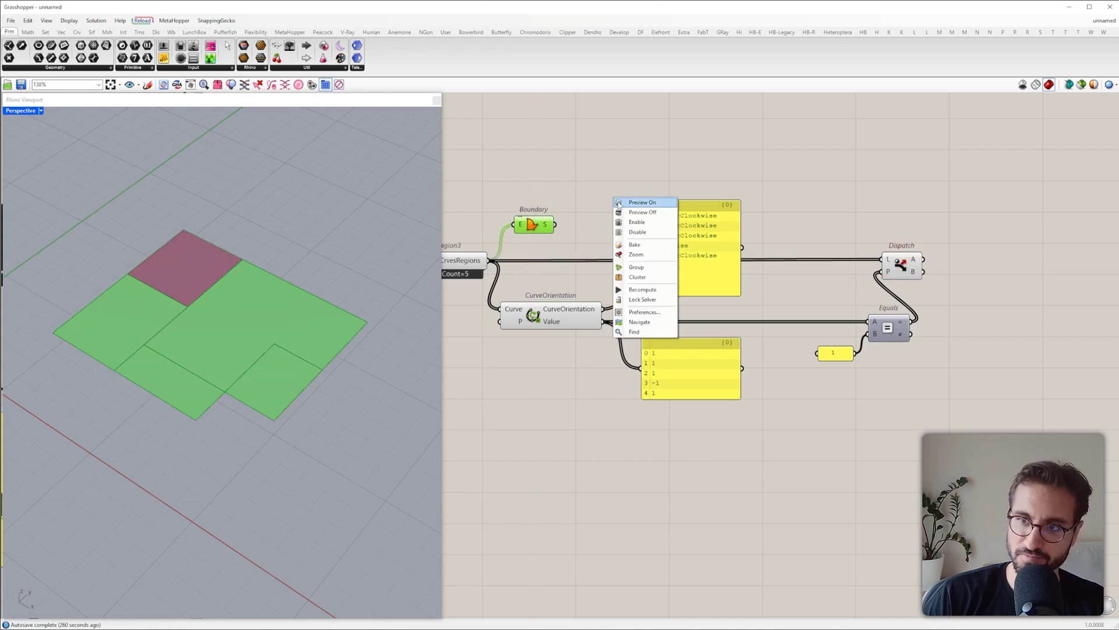
left_click(625, 215)
scroll(331, 257, "down", 4)
left_click_drag(363, 380, 145, 213)
key("Delete")
Step: Shift Dispatch away from Equals and add a Curve parameter to each of its outputs, A and B
right_click_drag(916, 220, 876, 222)
left_click_drag(862, 270, 884, 271)
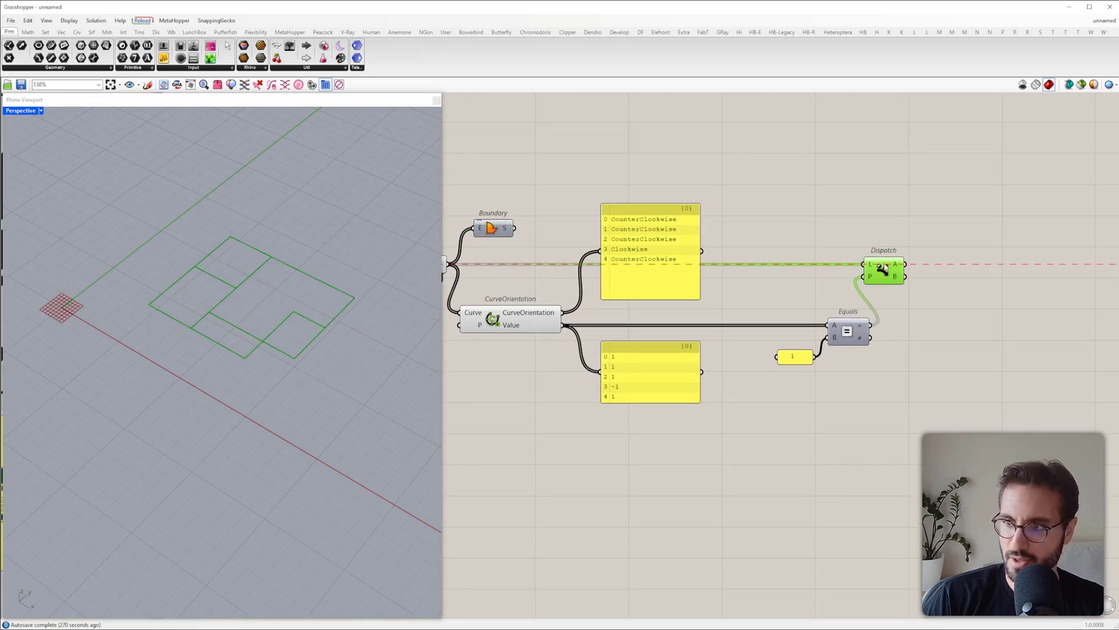
double_click(914, 233)
type("crv")
left_click_drag(904, 264, 948, 234)
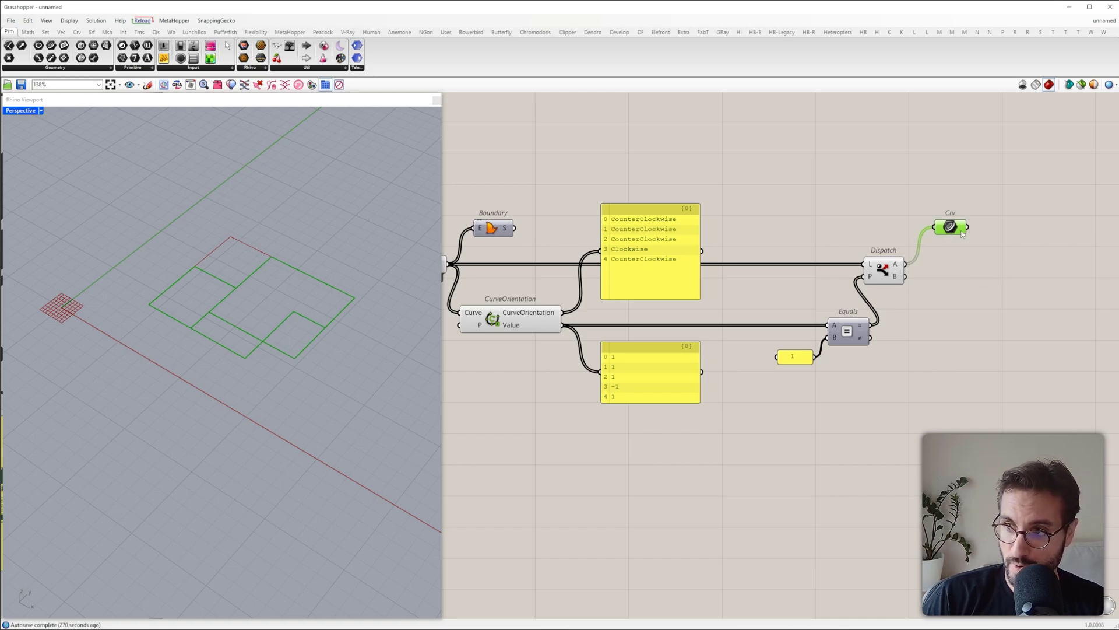
left_click_drag(951, 229, 950, 303, "alt")
Step: Add a Flip Curve component and connect the Curve parameter on Dispatch output B to its curve input
right_click_drag(1020, 296, 874, 287)
double_click(876, 283)
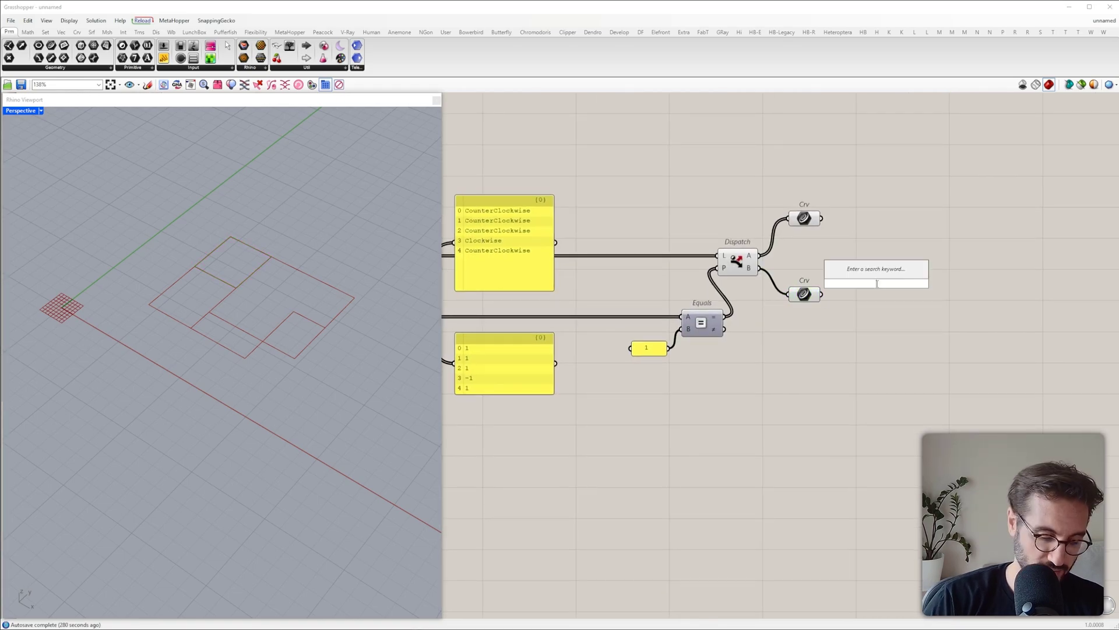
type("flip")
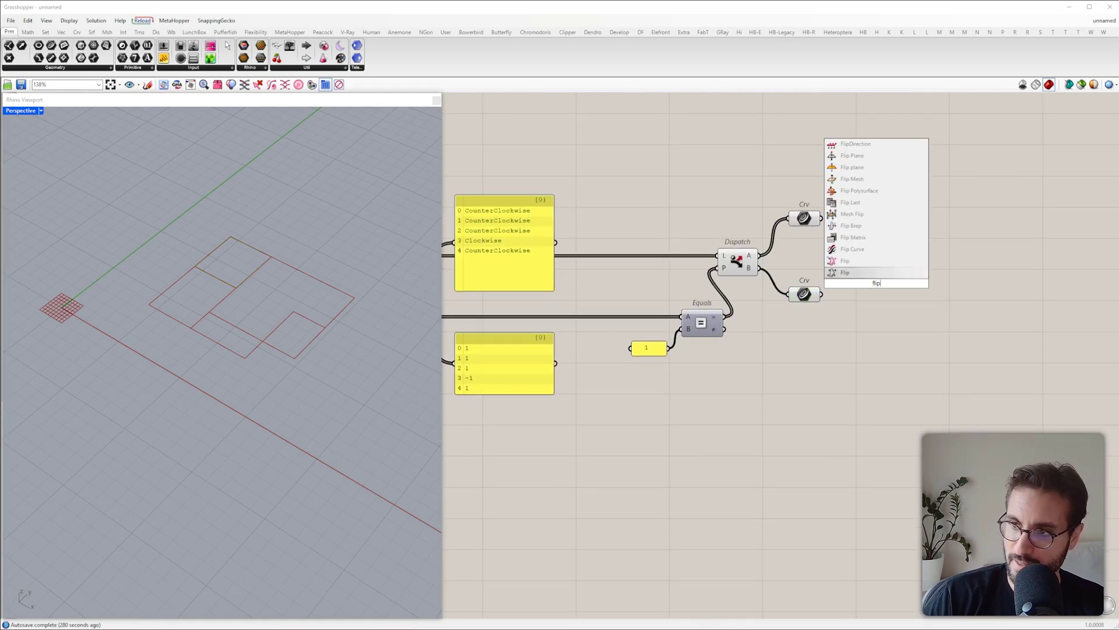
left_click(856, 272)
left_click_drag(856, 277, 874, 301)
Step: Add a Merge component, connecting the curves from Dispatch output A to D1 and the flipped curves to D2
double_click(902, 257)
type("merge")
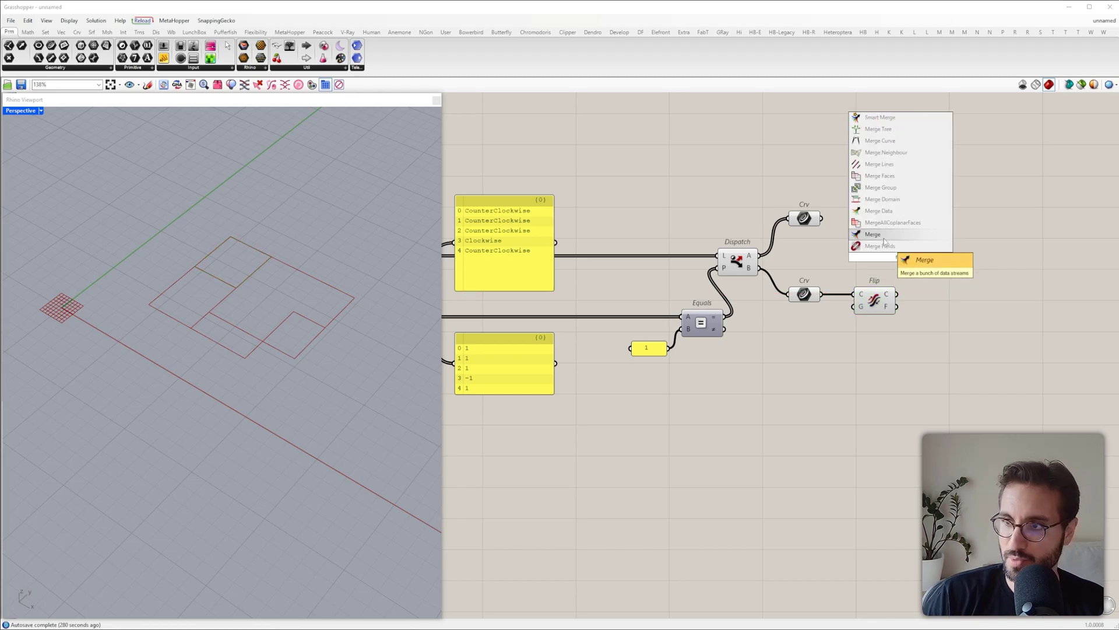
left_click(904, 257)
left_click_drag(877, 263, 822, 218)
left_click_drag(911, 261, 958, 235)
Step: Add a Boundary Surfaces component fed by the Merge result and inspect its surfaces in the Rhino viewport
right_click_drag(957, 235, 853, 265)
double_click(941, 273)
type("bound")
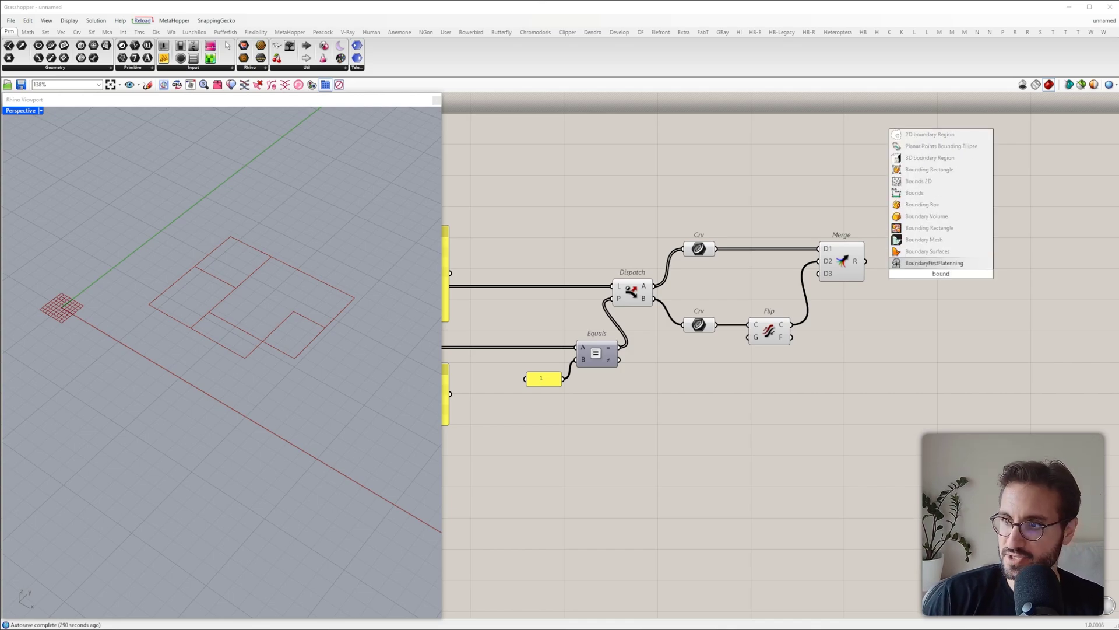
left_click(936, 252)
left_click_drag(923, 272, 902, 260)
middle_click(893, 211)
left_click(914, 256)
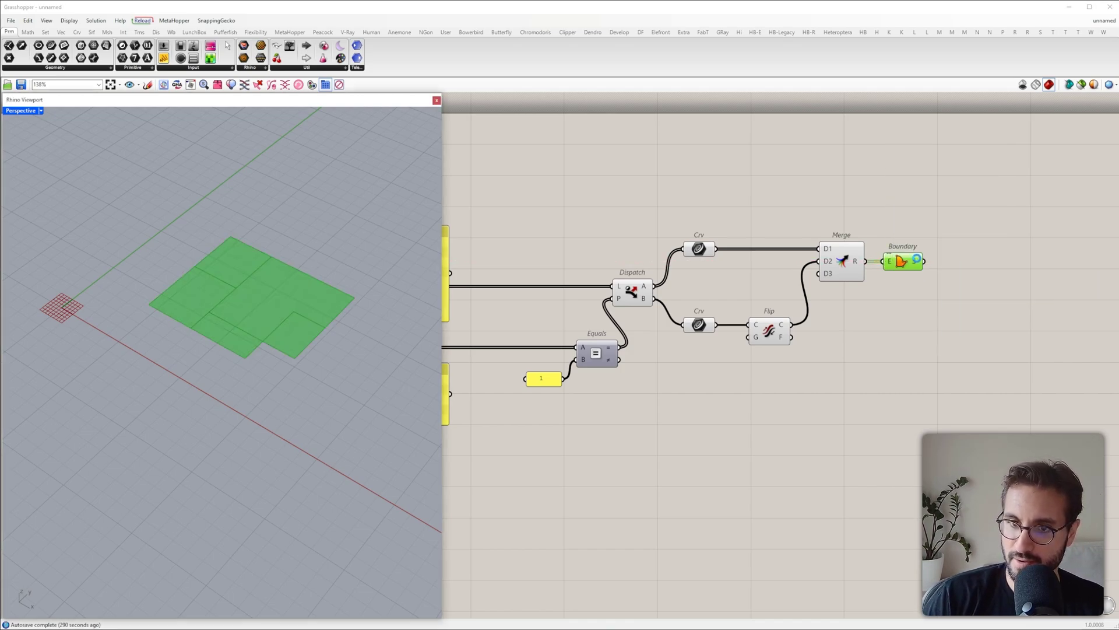
right_click_drag(254, 269, 268, 311)
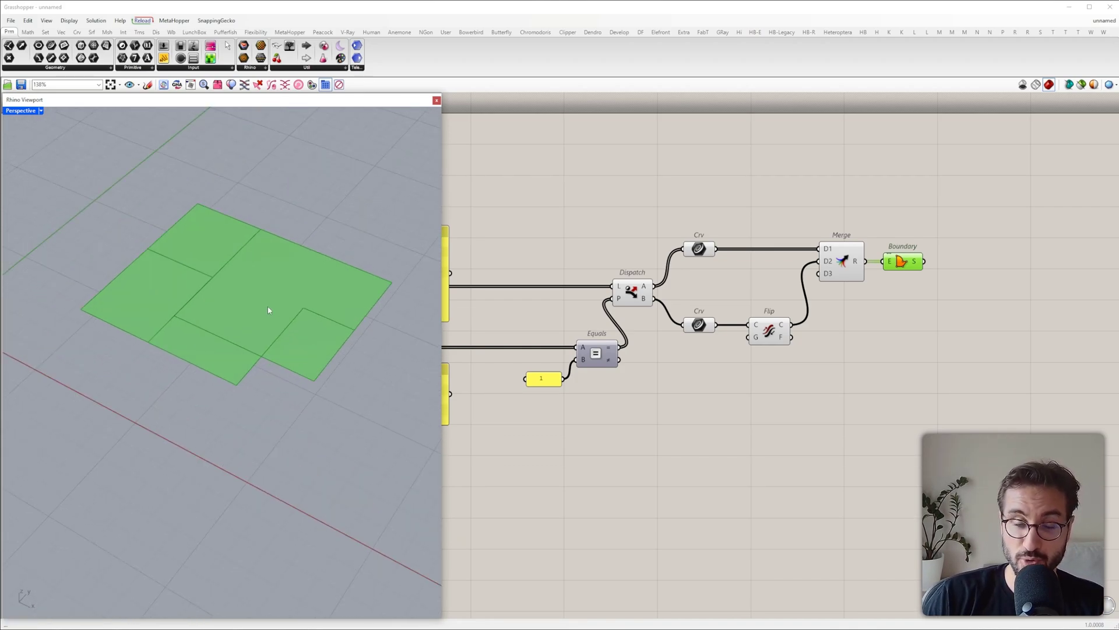
Step: Delete the old Boundary Surfaces component beside CrvesRegions
scroll(922, 360, "down", 2)
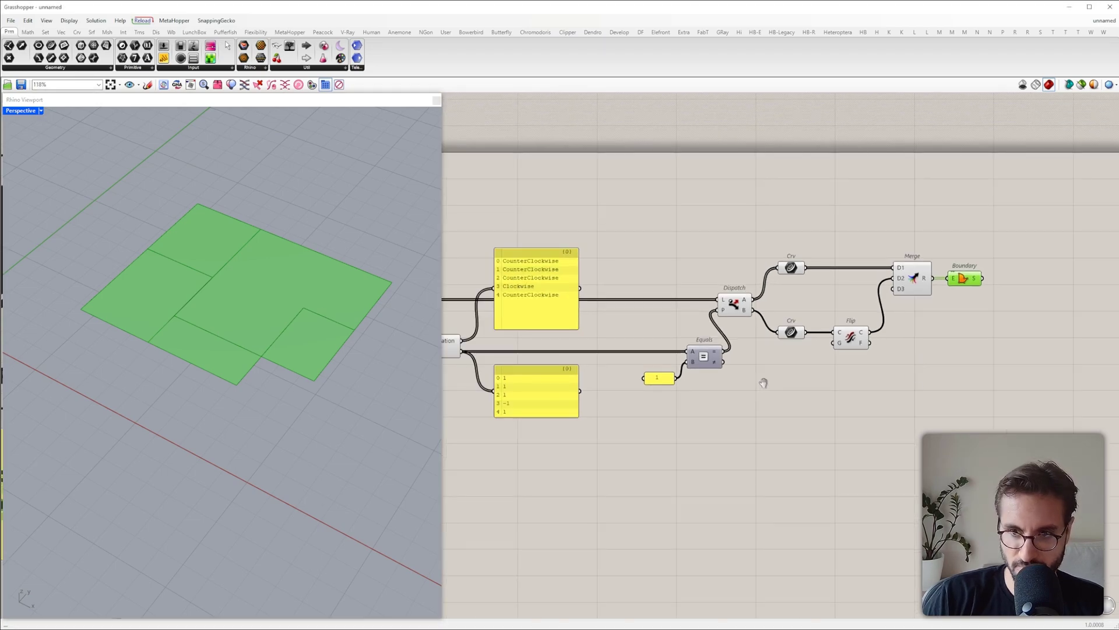
right_click_drag(764, 382, 851, 373)
right_click_drag(631, 350, 710, 335)
left_click(567, 246)
key("Delete")
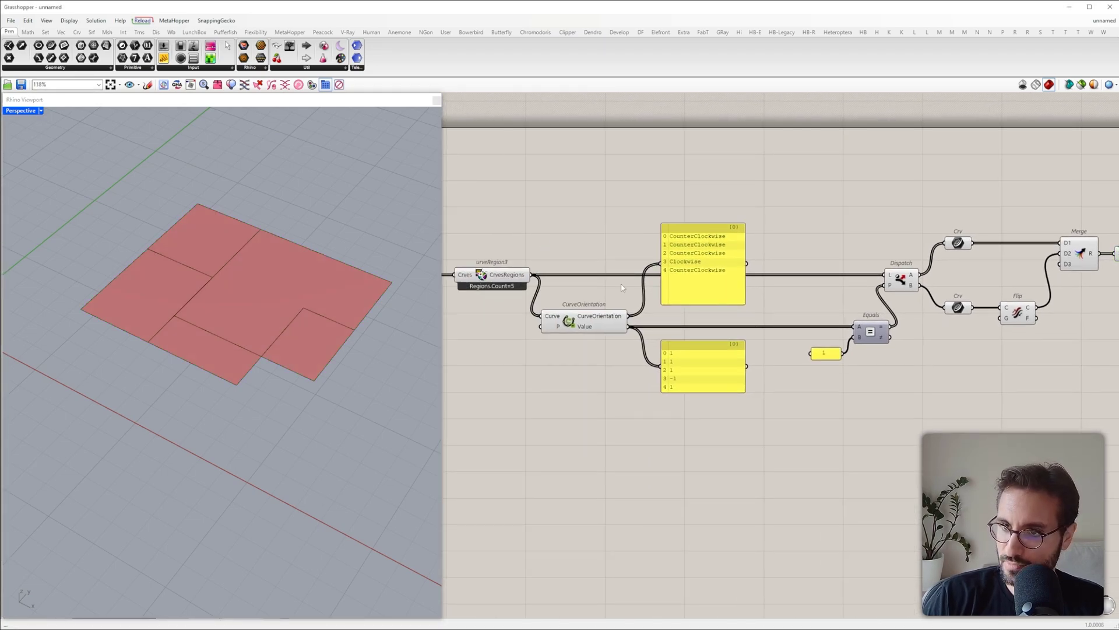
Step: Add a Brep Join component and connect the surfaces output of Boundary Surfaces to its input
scroll(622, 288, "down", 4)
right_click_drag(874, 288, 768, 288)
scroll(734, 274, "up", 3)
left_click(723, 263)
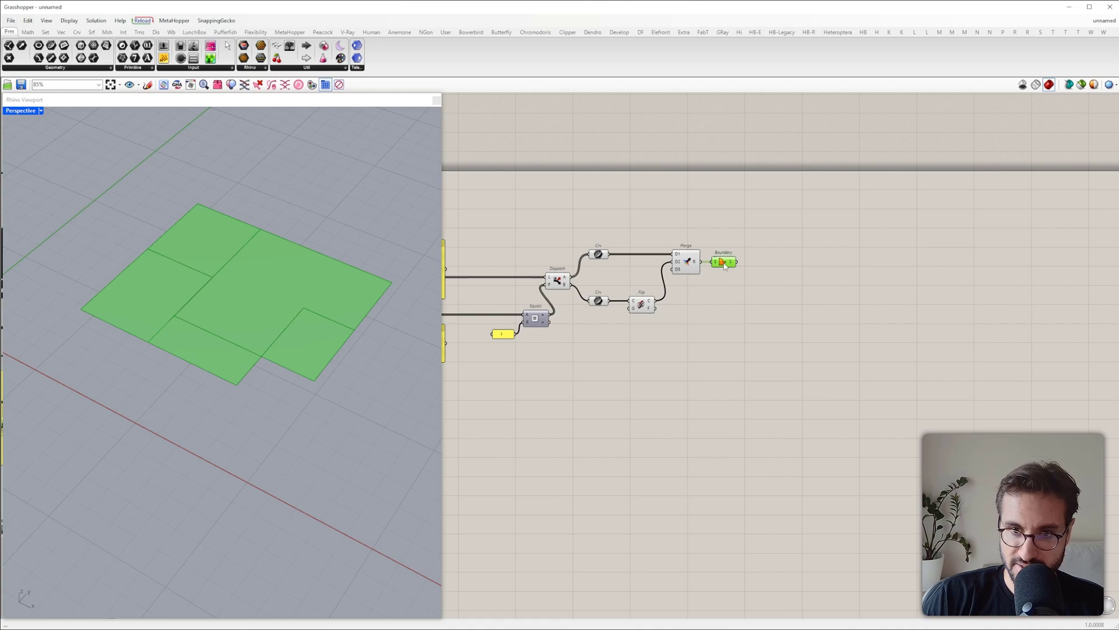
double_click(775, 261)
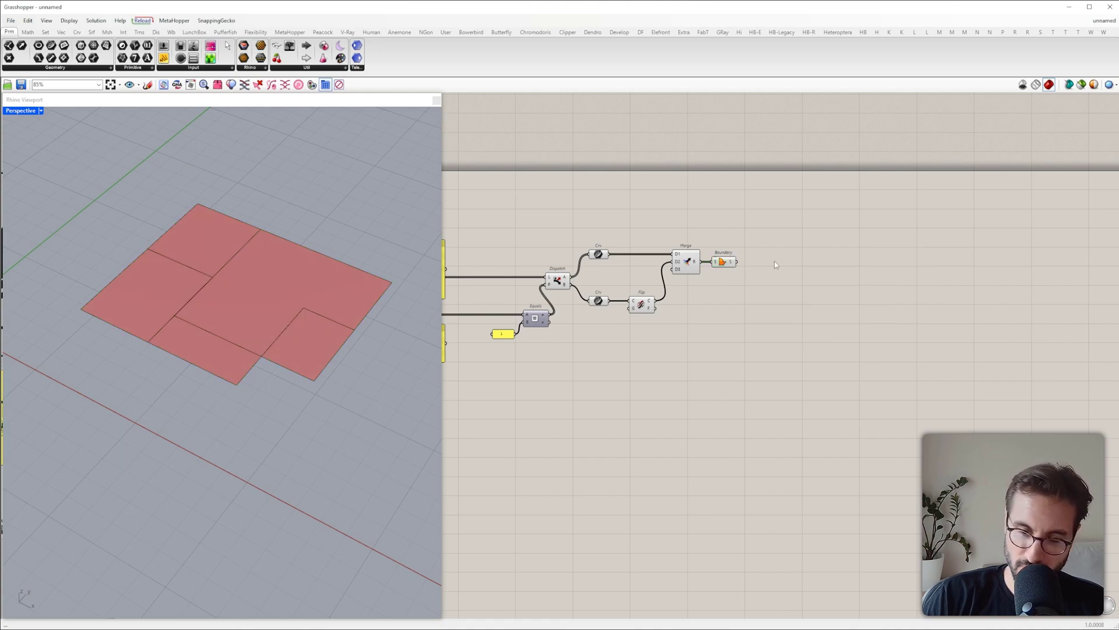
type("bj")
left_click(755, 239)
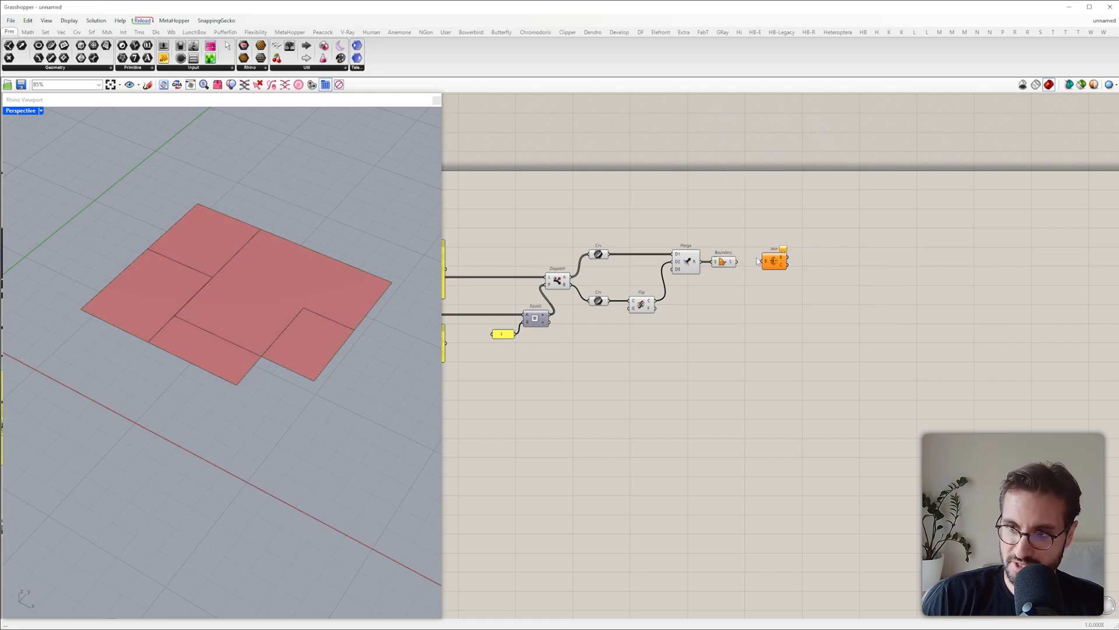
left_click_drag(736, 260, 735, 262)
left_click(774, 262)
Step: Turn off the previews of the components upstream of Brep Join and hide the leftover room surfaces in the Rhino viewport
left_click(732, 319)
scroll(728, 326, "down", 4)
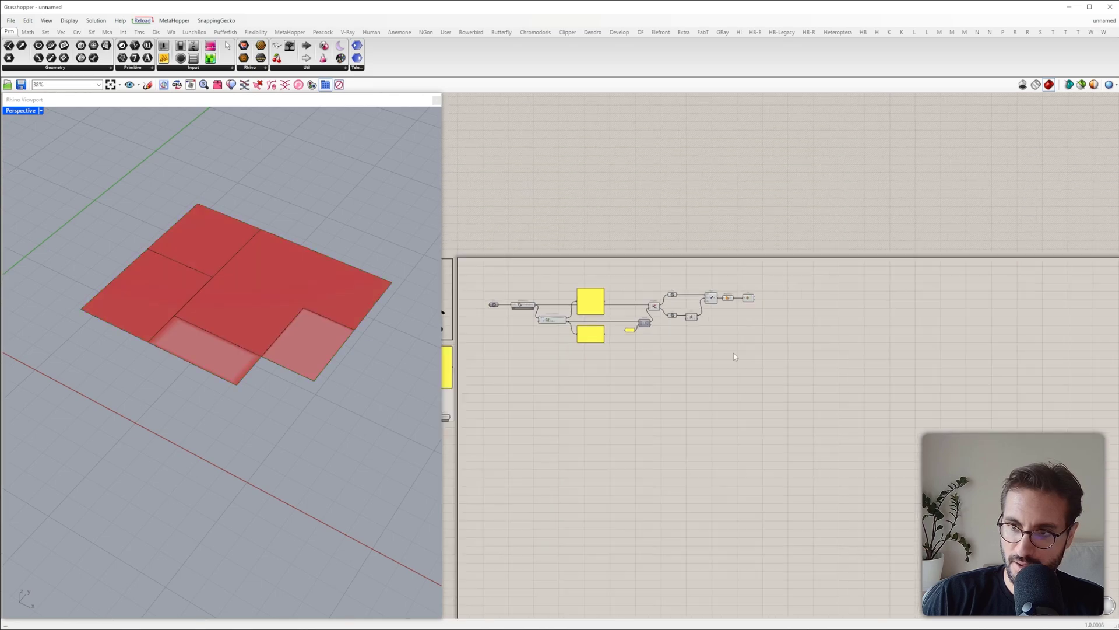
left_click_drag(734, 354, 505, 204)
middle_click(523, 201)
left_click(538, 210)
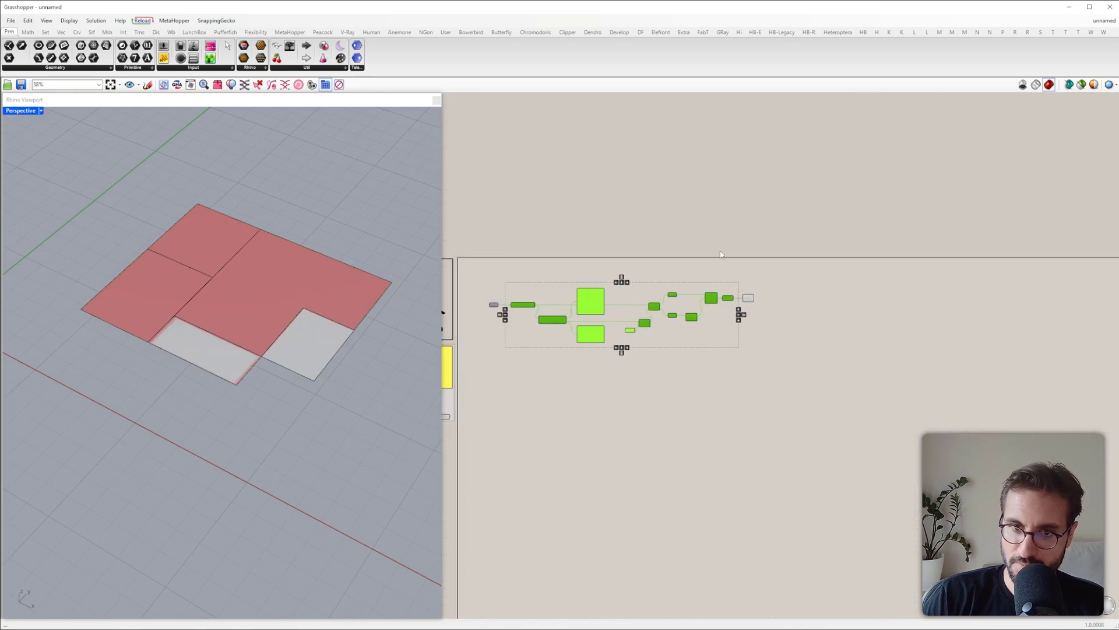
left_click(721, 253)
scroll(527, 309, "up", 2)
left_click_drag(354, 394, 128, 178)
key("ctrl+h")
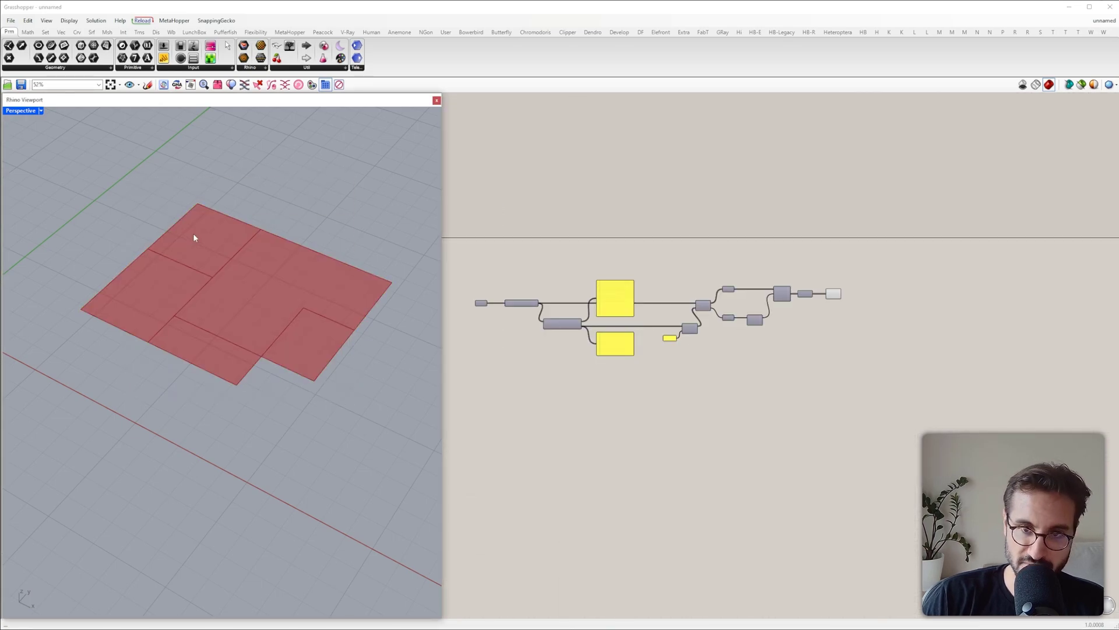
Step: Add a Brep Edges component and connect the joined Breps output of Brep Join to it
scroll(273, 303, "up", 2)
scroll(795, 282, "up", 5)
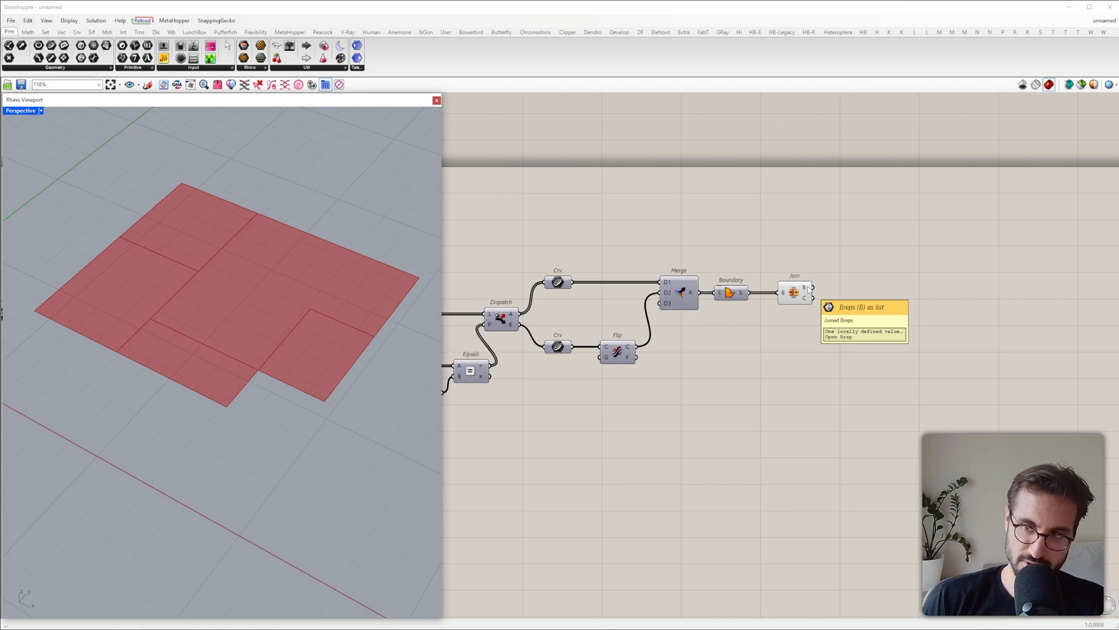
double_click(828, 279)
type("breo")
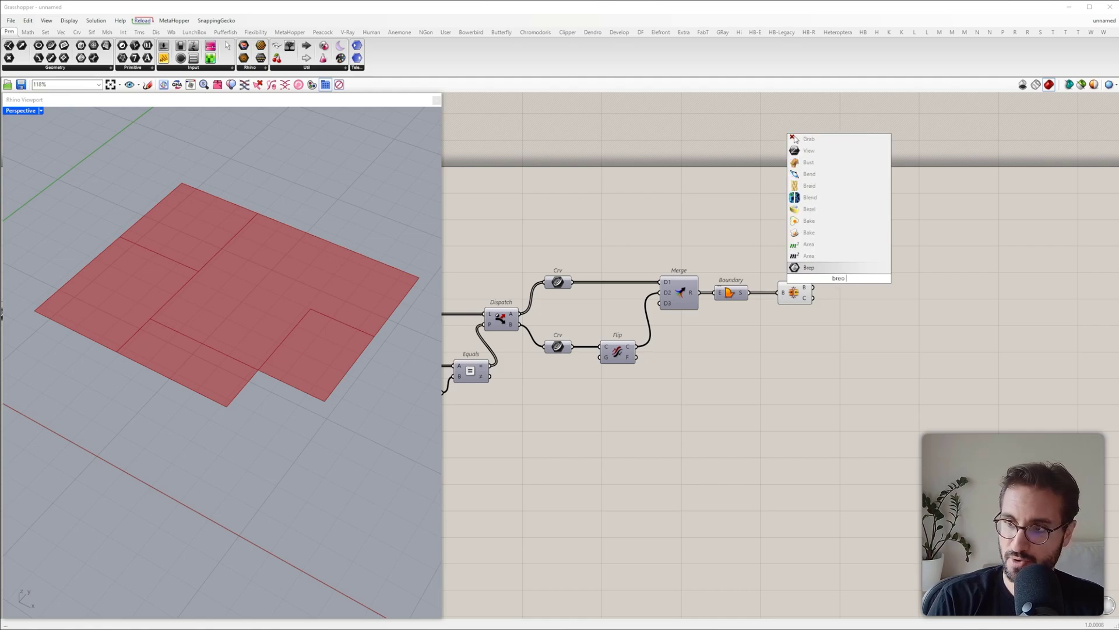
key("BackSpace")
type("p e")
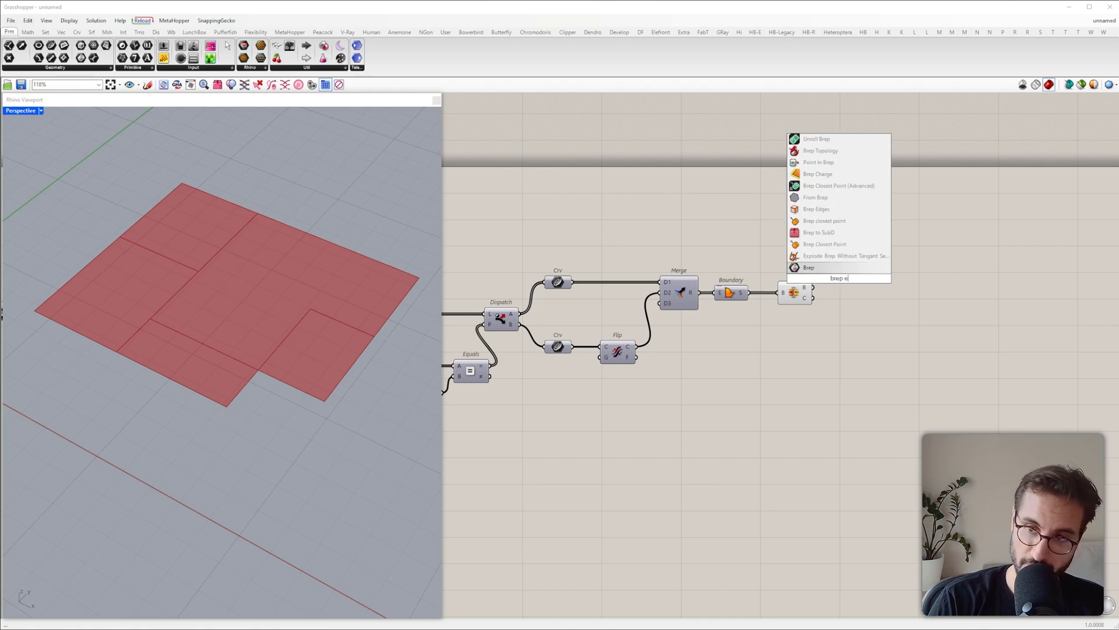
type("d")
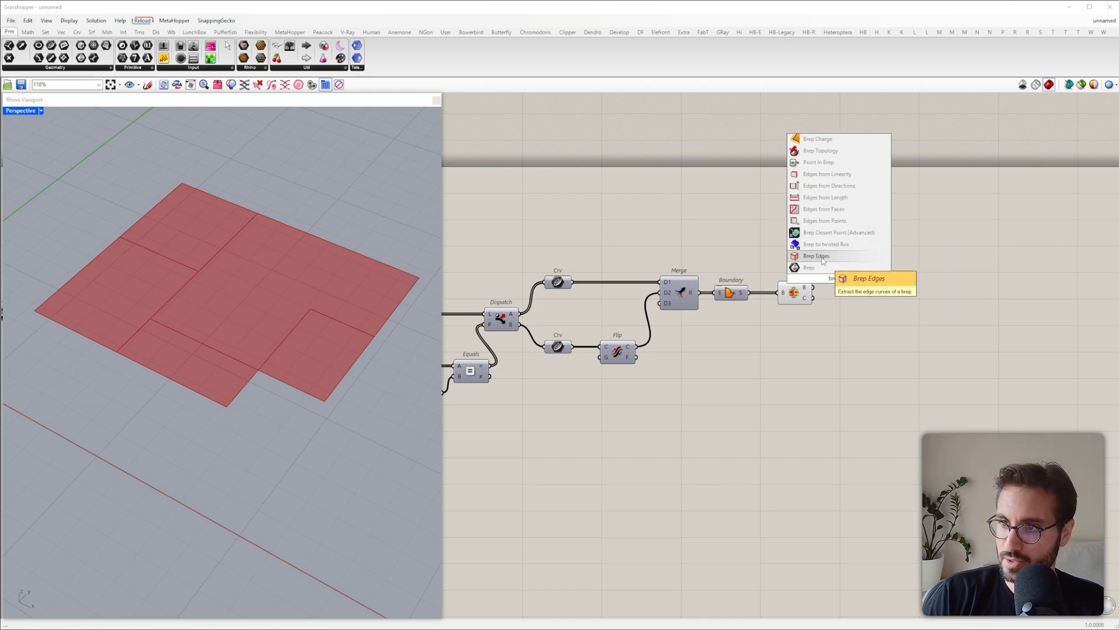
left_click(822, 258)
left_click_drag(819, 282, 848, 294)
Step: Add two Curve parameters and connect one to the naked edges output and the other to the interior edges output of Brep Edges
double_click(916, 257)
type("crv")
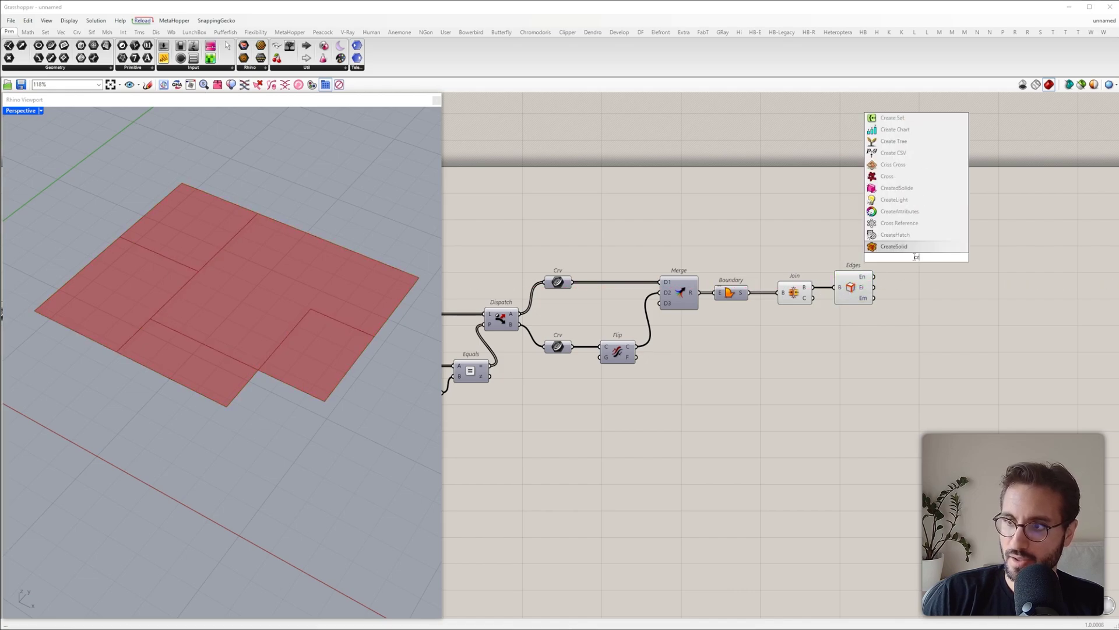
left_click(893, 235)
mouse_move(866, 280)
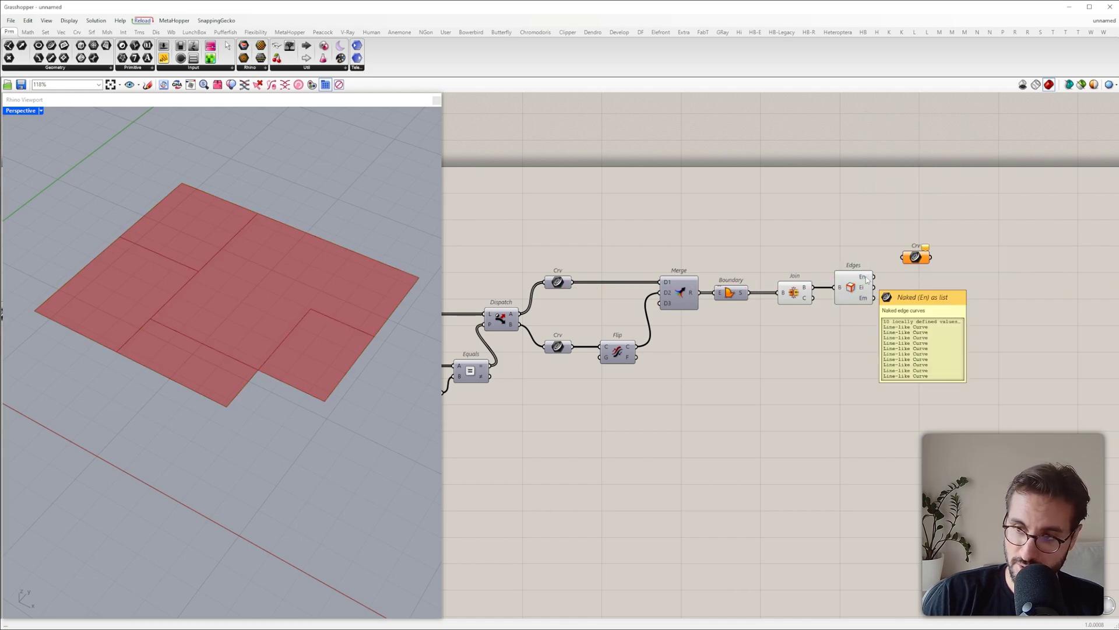
left_click_drag(869, 278, 916, 243)
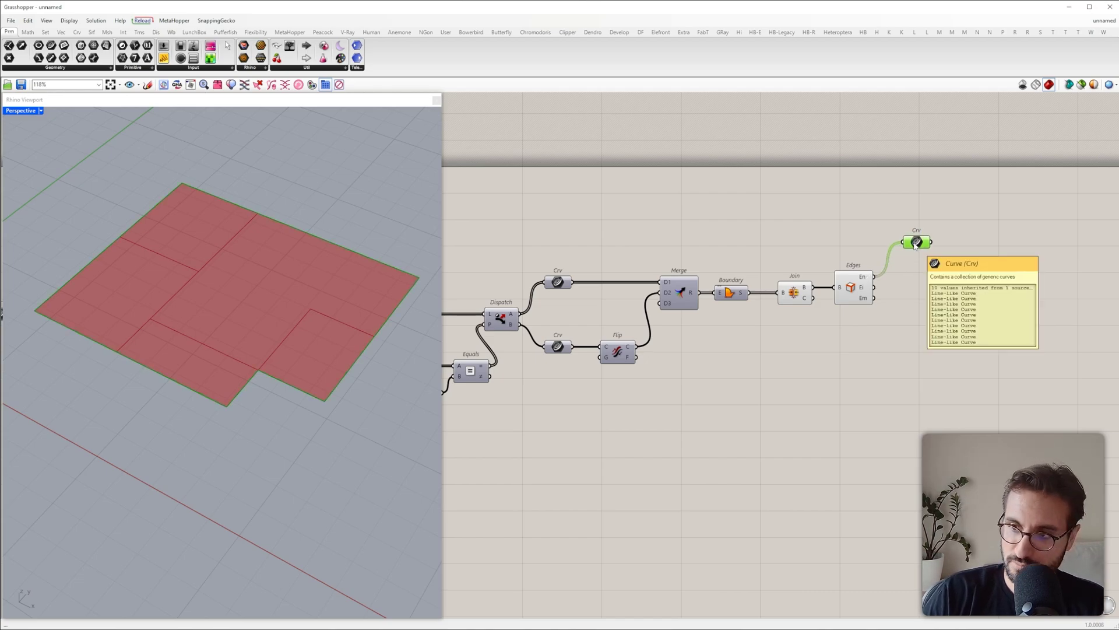
mouse_move(870, 289)
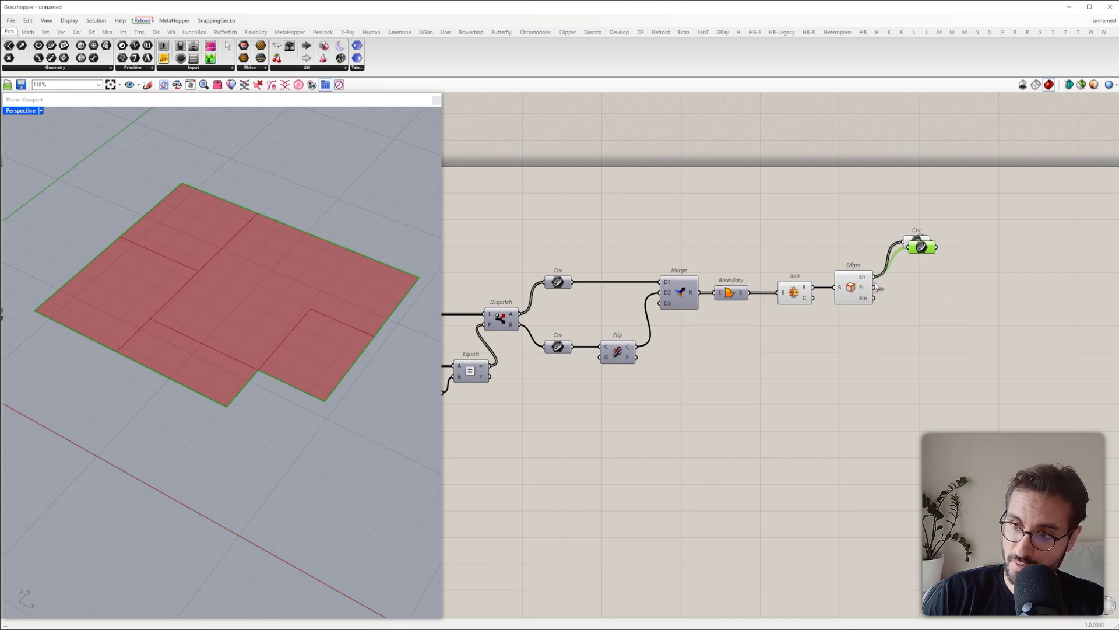
left_click_drag(873, 288, 910, 293)
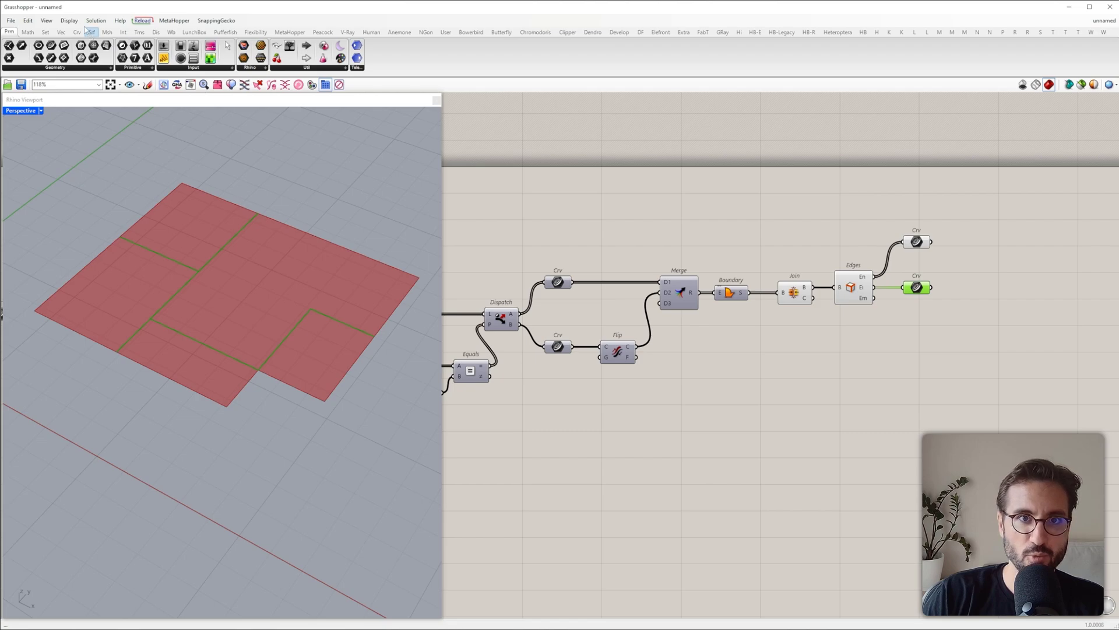
Step: Turn on full component names and space out Boundary Surfaces, Brep Join and Brep Edges along the canvas
left_click(68, 20)
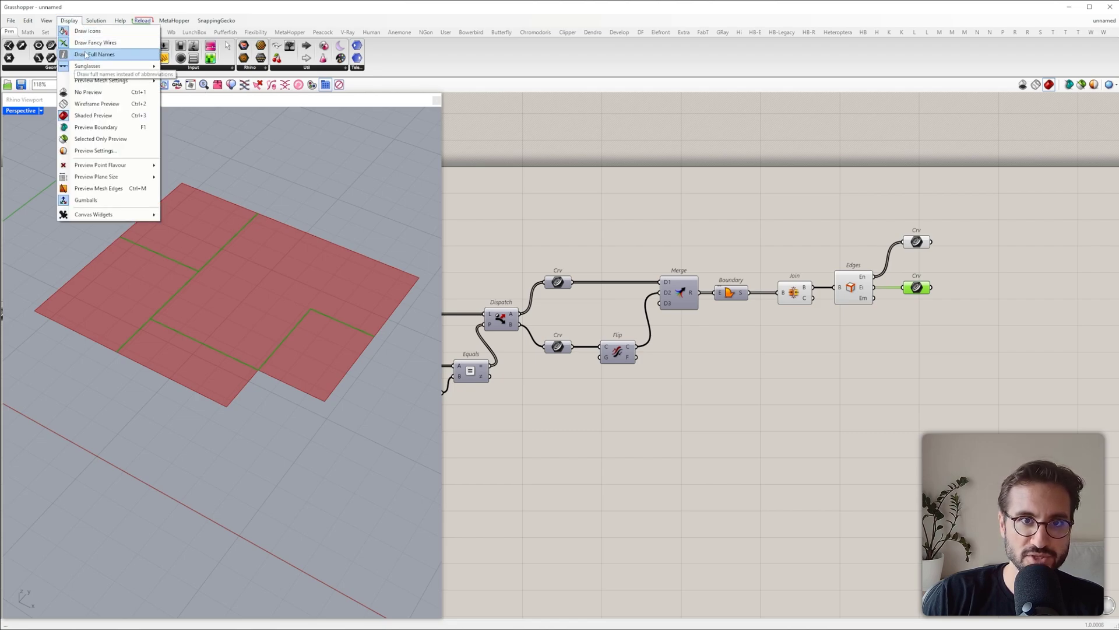
left_click(108, 54)
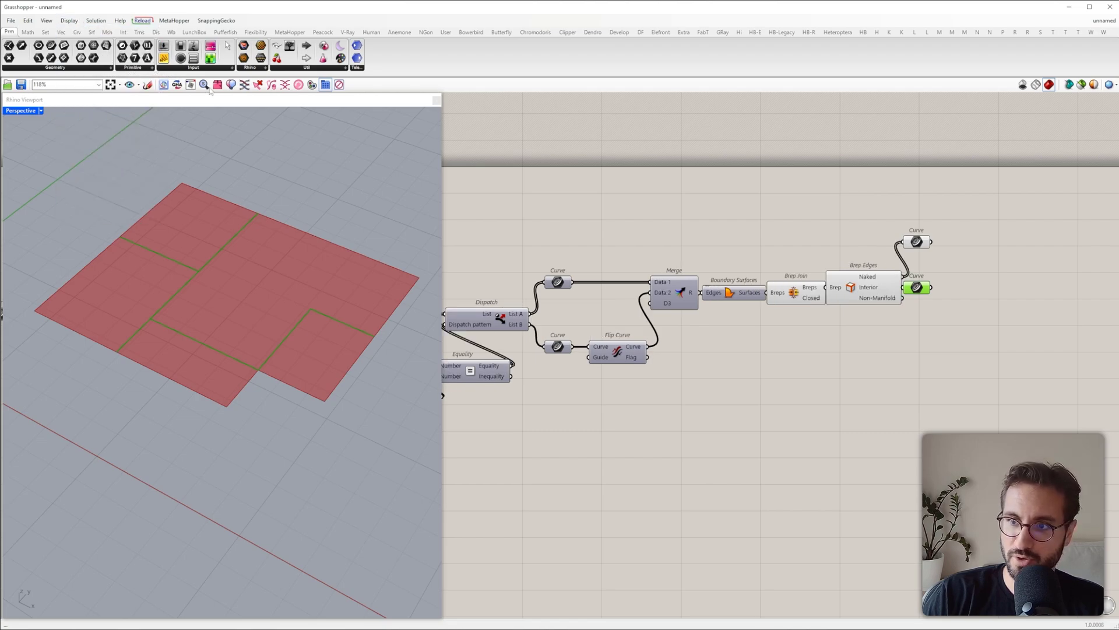
scroll(859, 321, "down", 2)
left_click_drag(986, 331, 848, 222)
left_click_drag(857, 294, 900, 294)
left_click(850, 299)
left_click_drag(822, 300, 848, 300)
left_click_drag(776, 304, 789, 303)
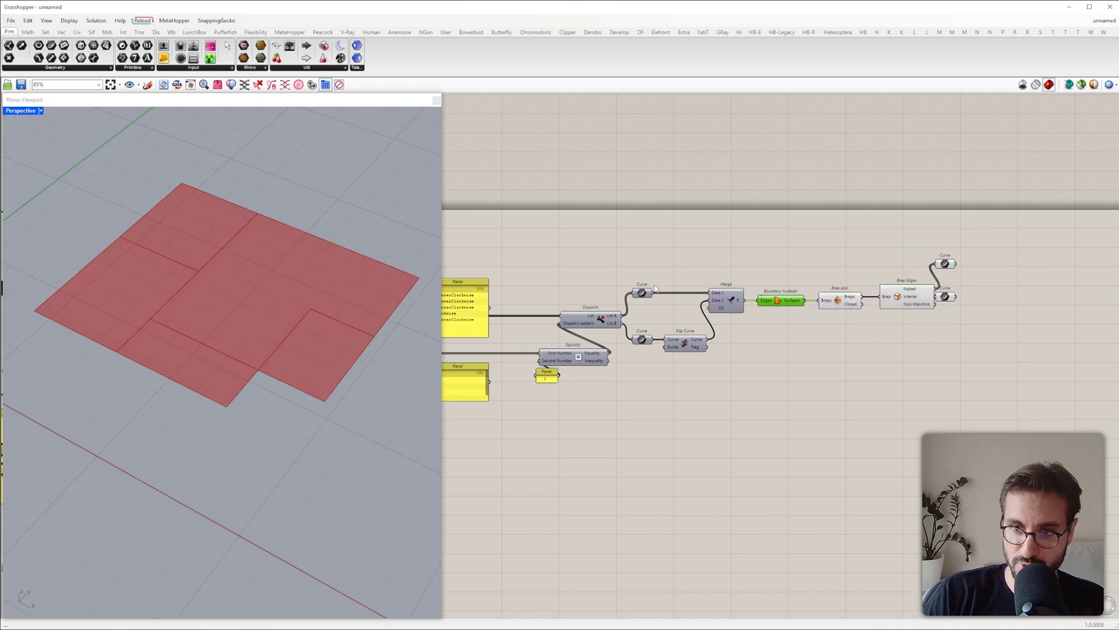
Step: Adjust the spacing of the components around Dispatch and Equality to suit their wider full-name layout
right_click_drag(537, 374, 665, 352)
scroll(665, 353, "up", 3)
left_click_drag(681, 350, 647, 353)
left_click_drag(746, 265, 753, 265)
scroll(764, 310, "down", 2)
right_click_drag(785, 314, 589, 341)
left_click(925, 337)
Step: Move the naked and interior Curve parameters further from Brep Edges and highlight the naked edge curves
right_click_drag(1048, 286, 697, 333)
scroll(699, 336, "up", 3)
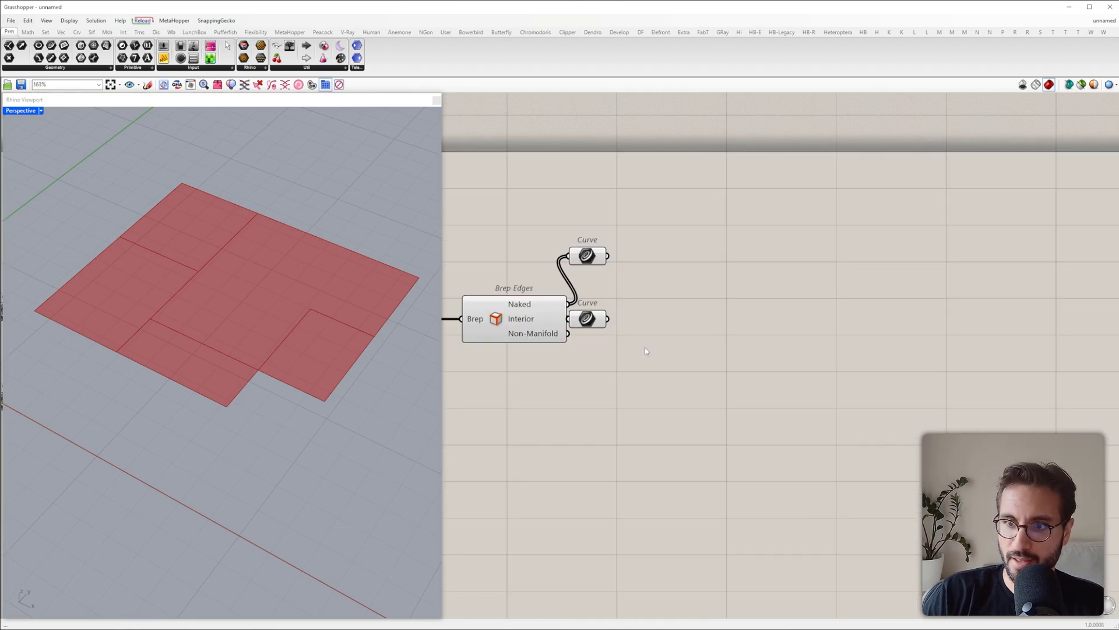
left_click_drag(645, 348, 577, 219)
left_click_drag(598, 259, 675, 258)
left_click(674, 257)
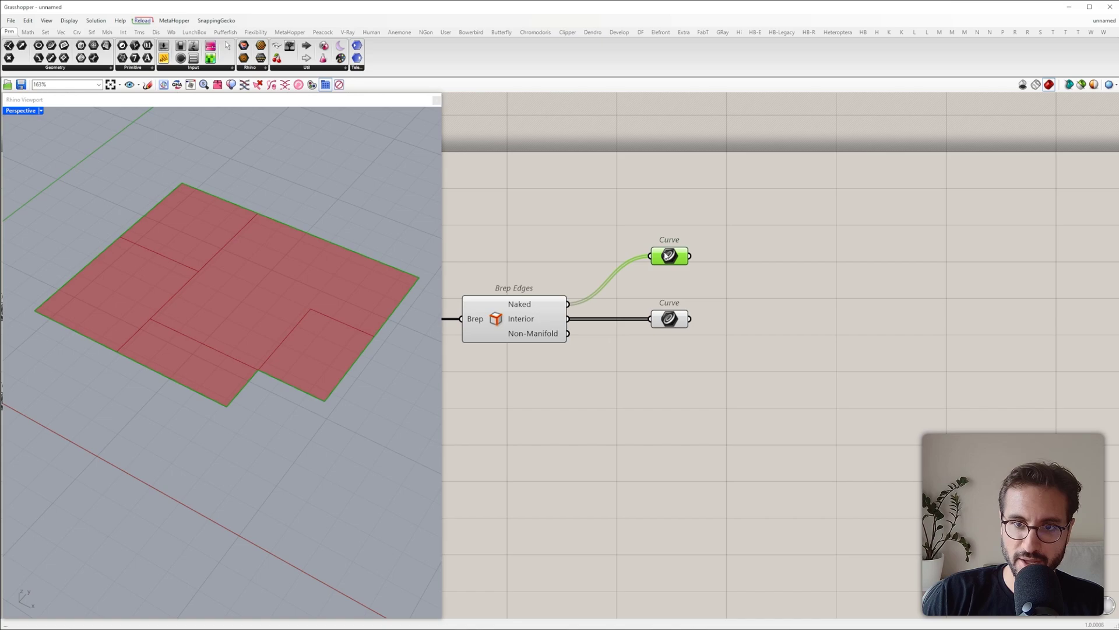
Step: Add an offsetCurve+ component to the canvas beyond the naked and interior Curve parameters
right_click_drag(738, 254, 711, 270)
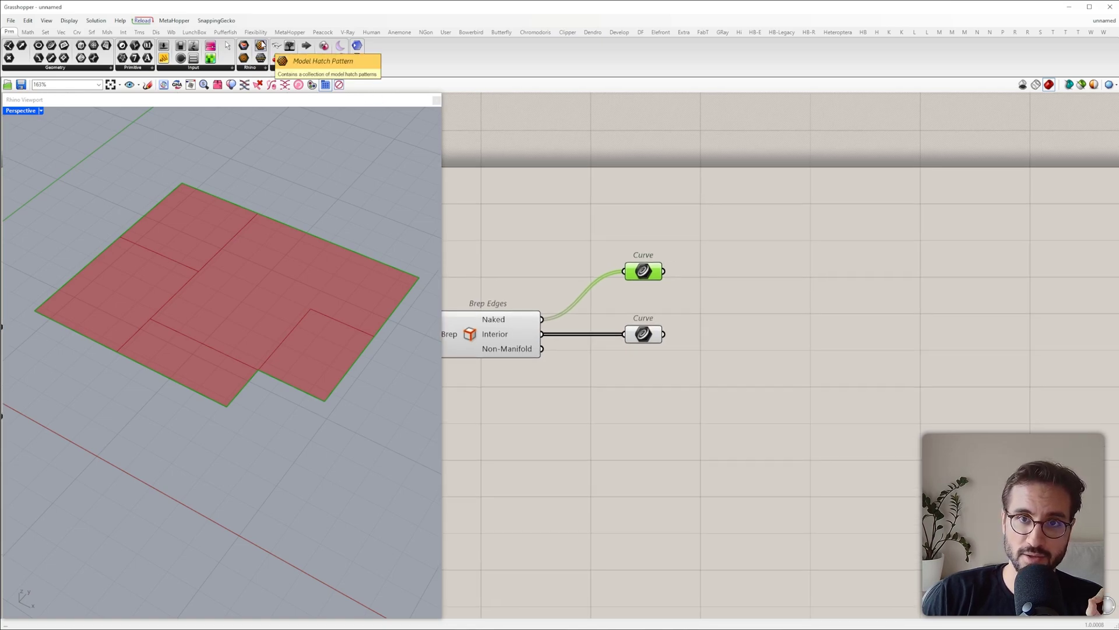
left_click(724, 269)
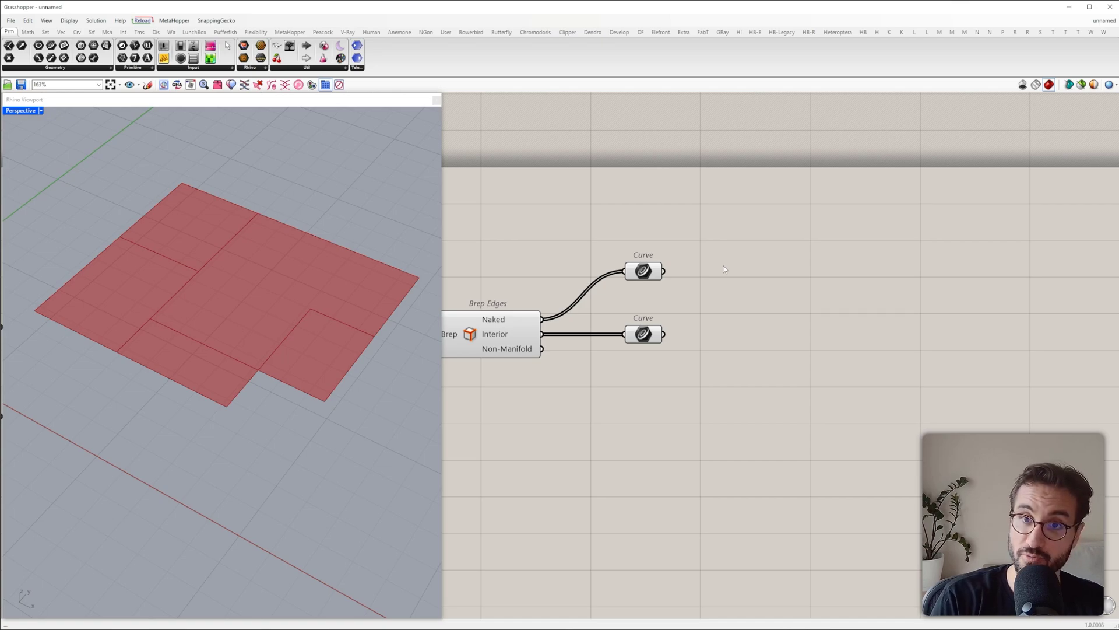
double_click(728, 272)
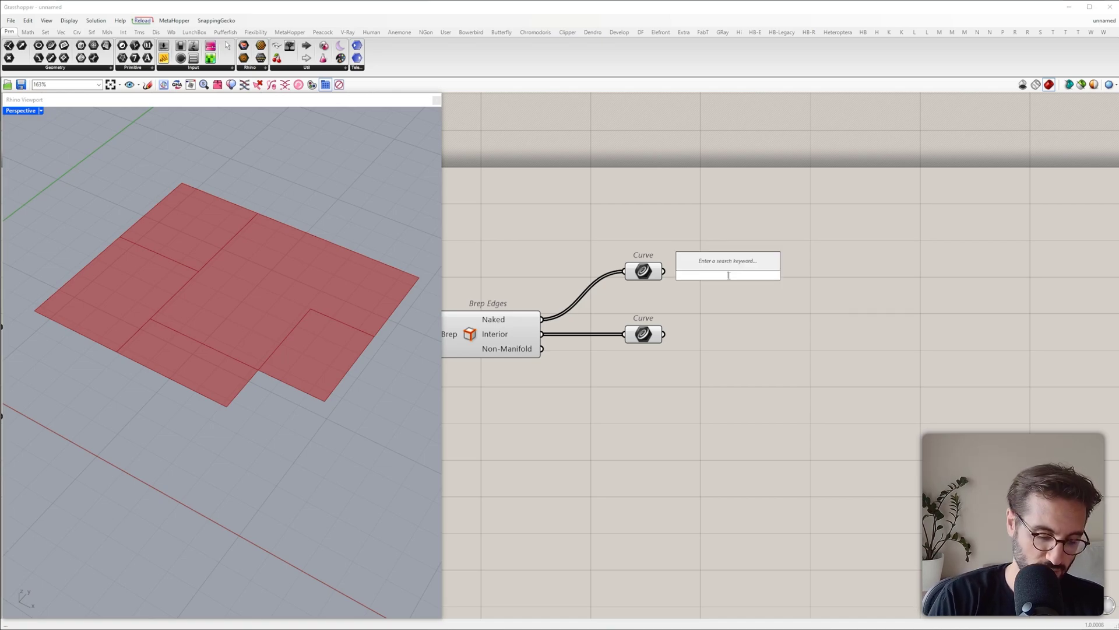
type("offset crv")
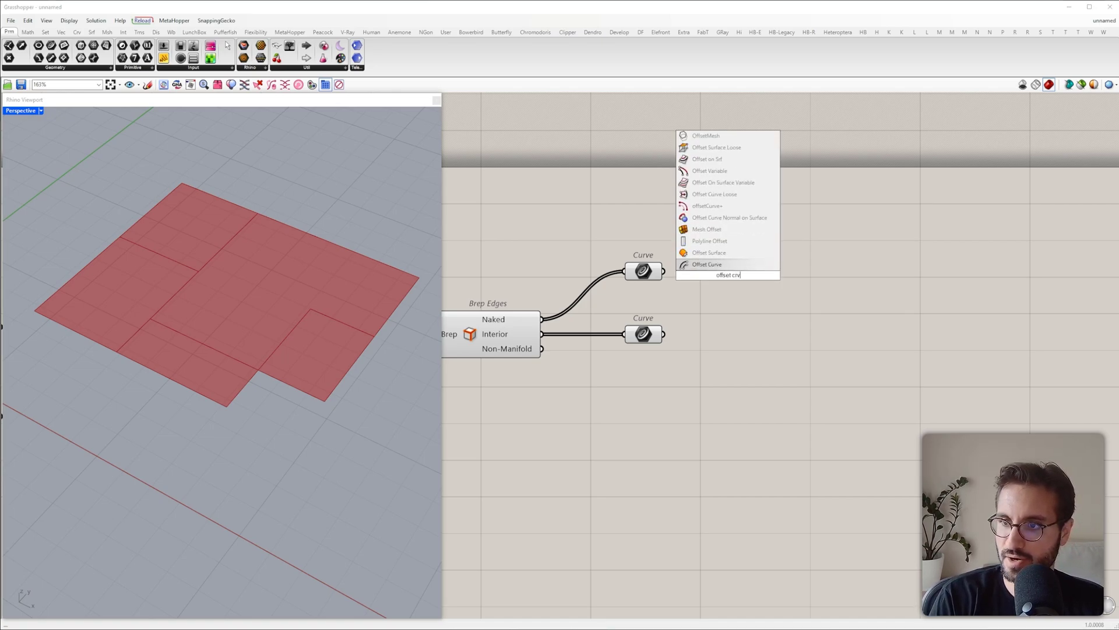
type("+")
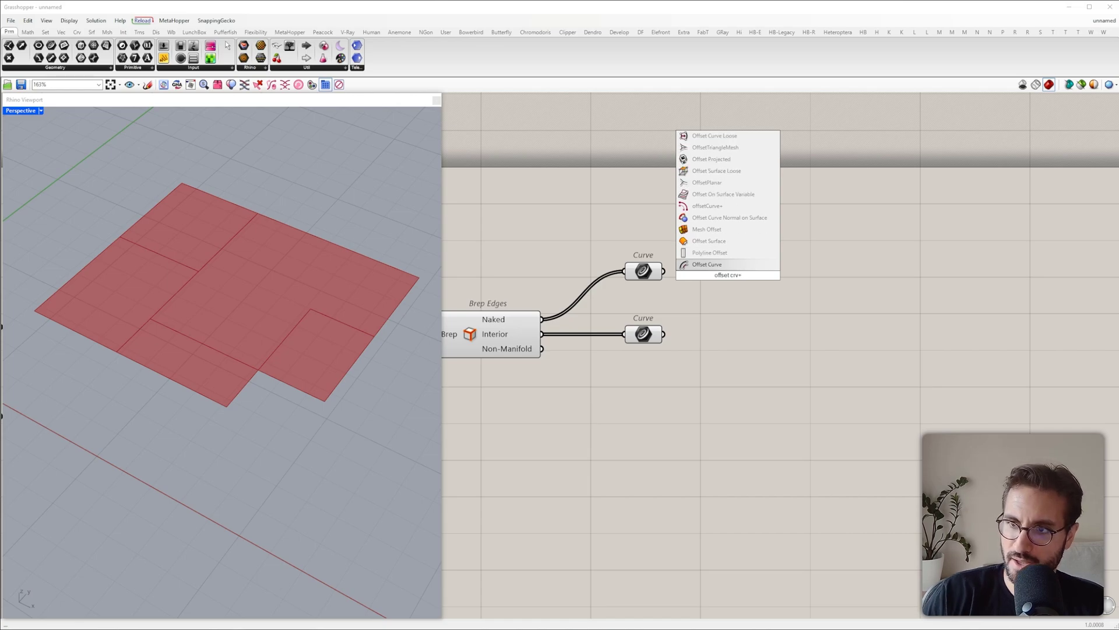
left_click(708, 207)
left_click_drag(710, 212, 802, 225)
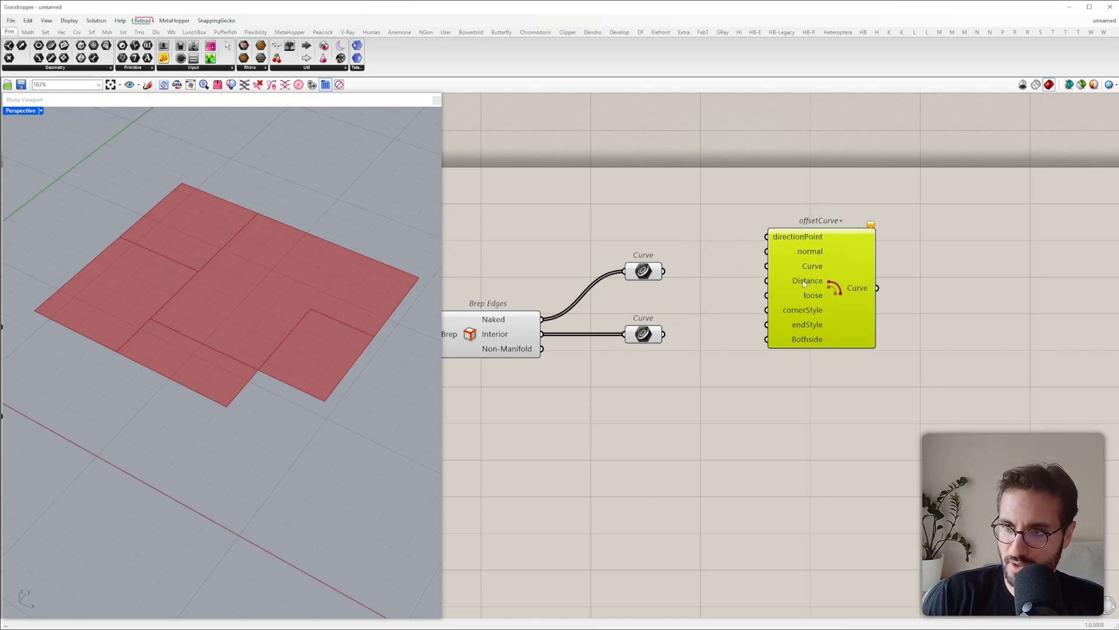
Step: Space the interior Curve parameter away from the naked one and connect the naked Curve to the Curve input of offsetCurve+
right_click_drag(802, 225, 768, 265)
left_click_drag(608, 379, 603, 446)
left_click(721, 302)
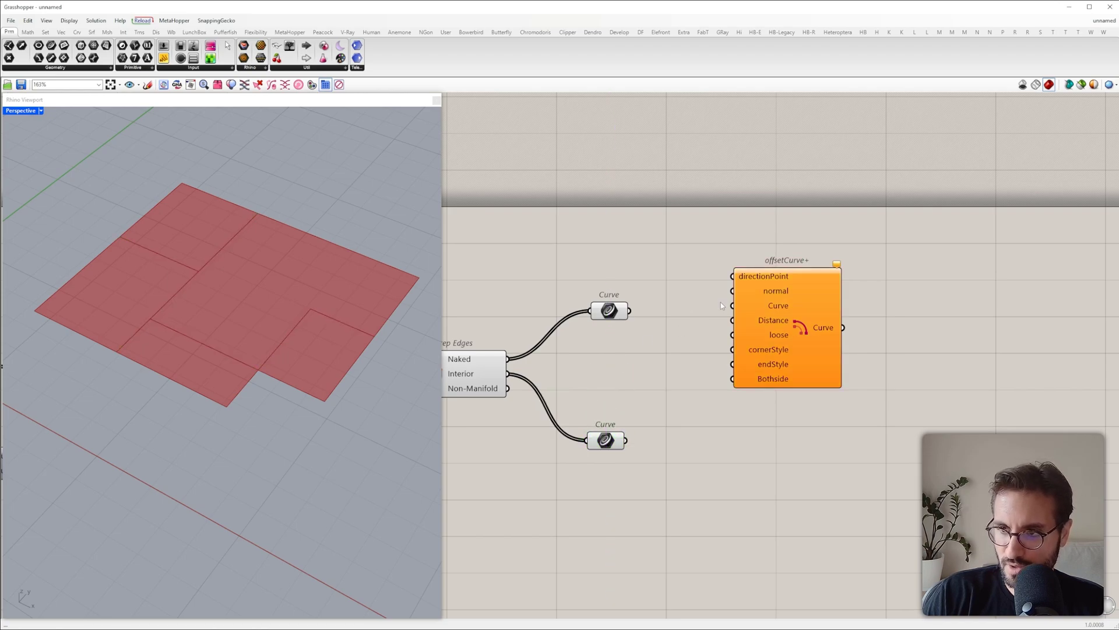
left_click_drag(724, 305, 926, 309)
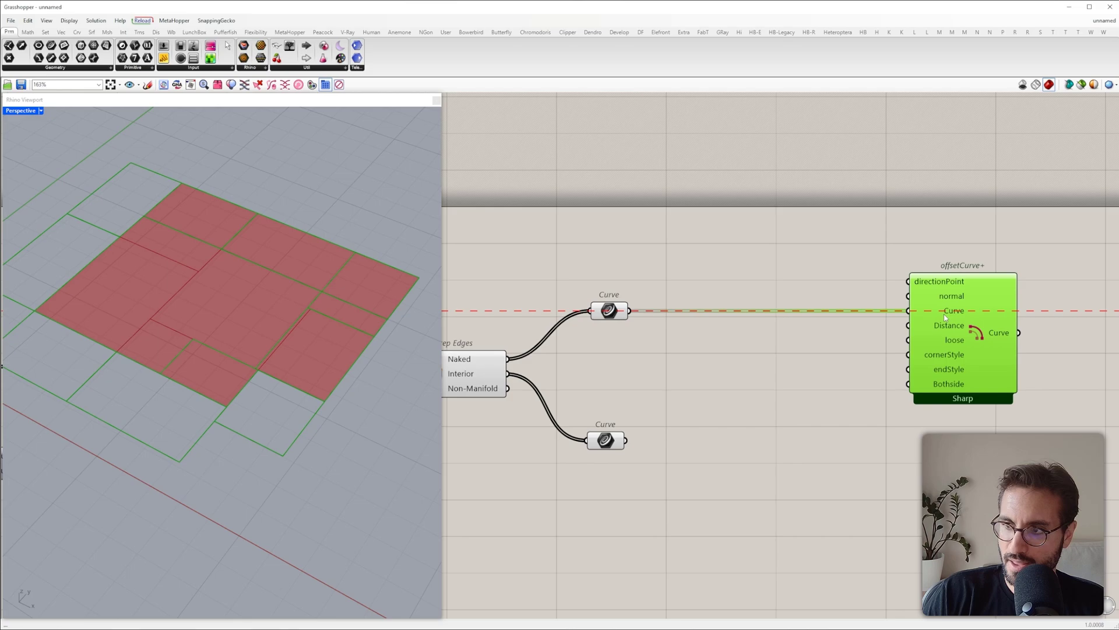
left_click(755, 348)
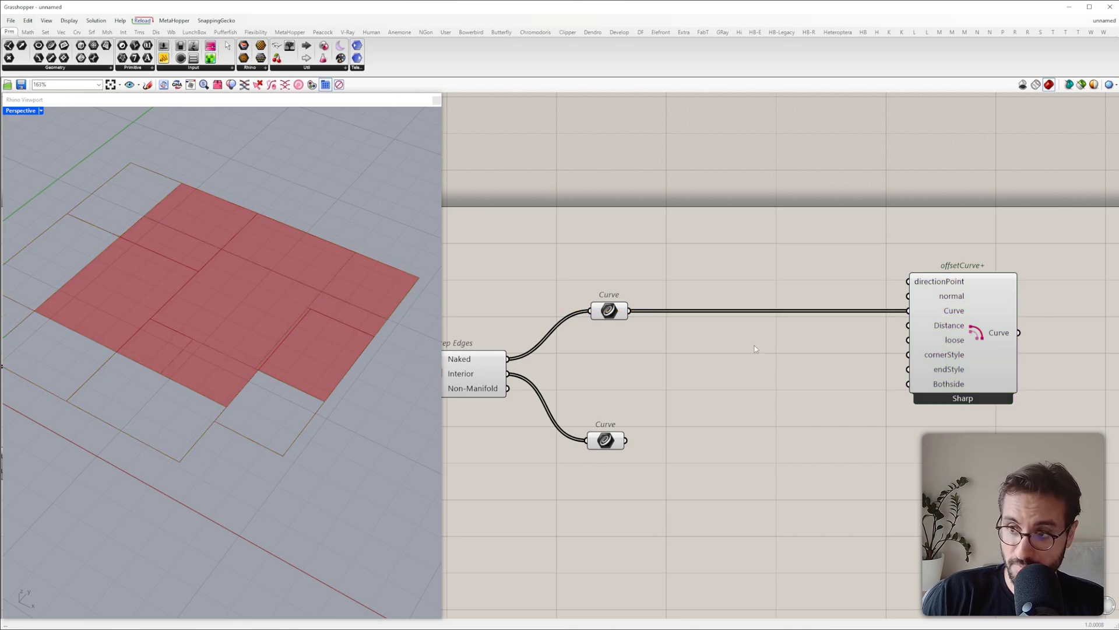
Step: Add a number slider ranging from 0 to 1.000 and place it ahead of offsetCurve+
double_click(876, 347)
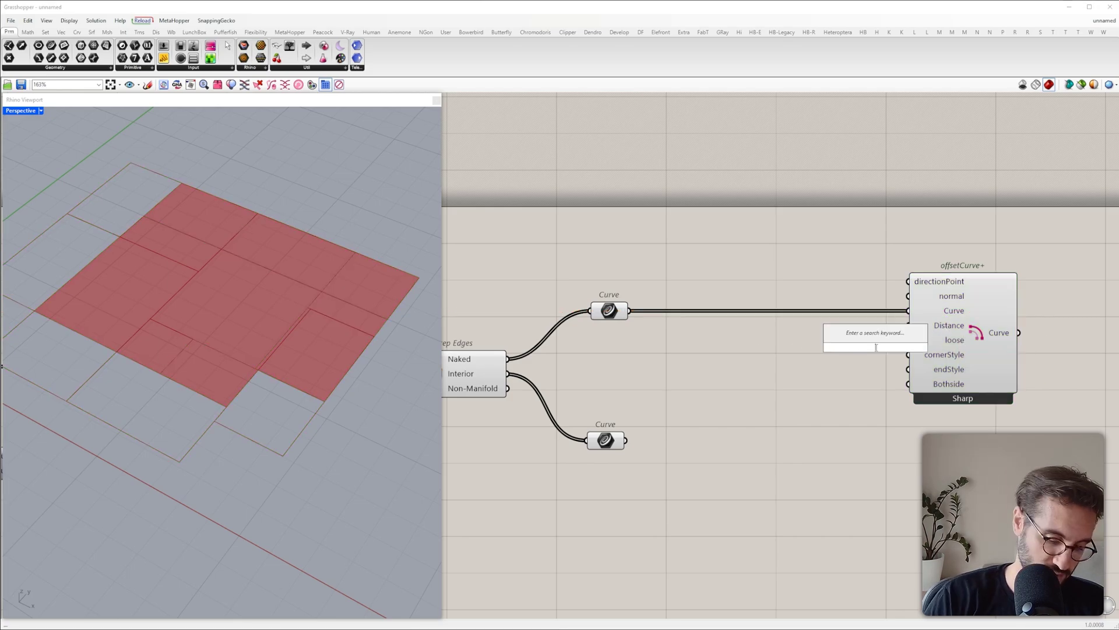
type("0<1.000")
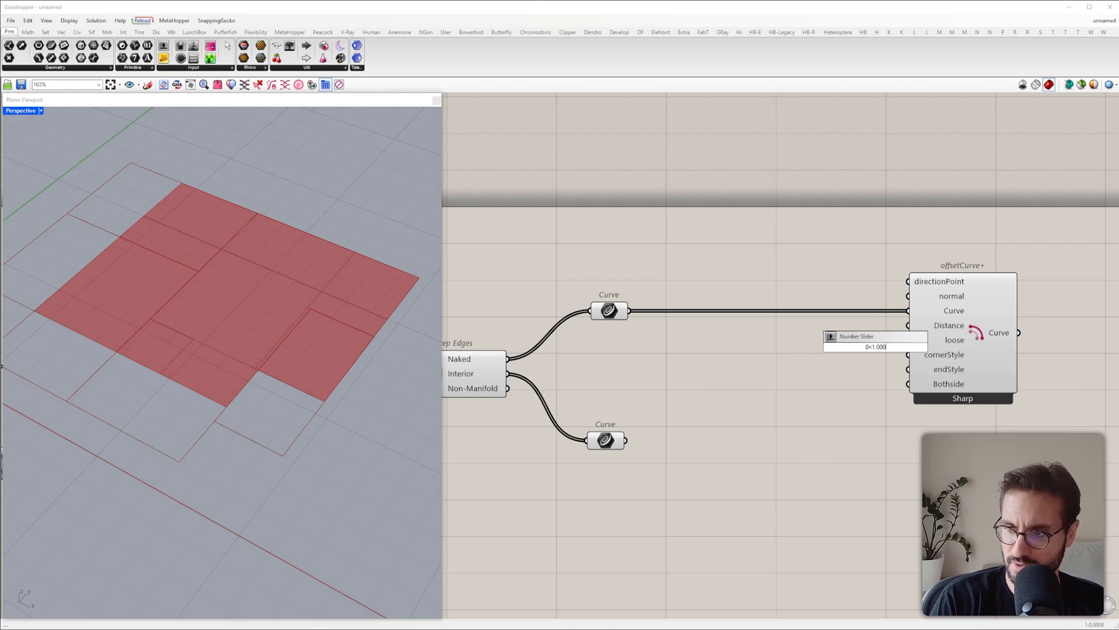
key("Return")
right_click_drag(902, 354, 700, 330)
left_click_drag(700, 330, 604, 331)
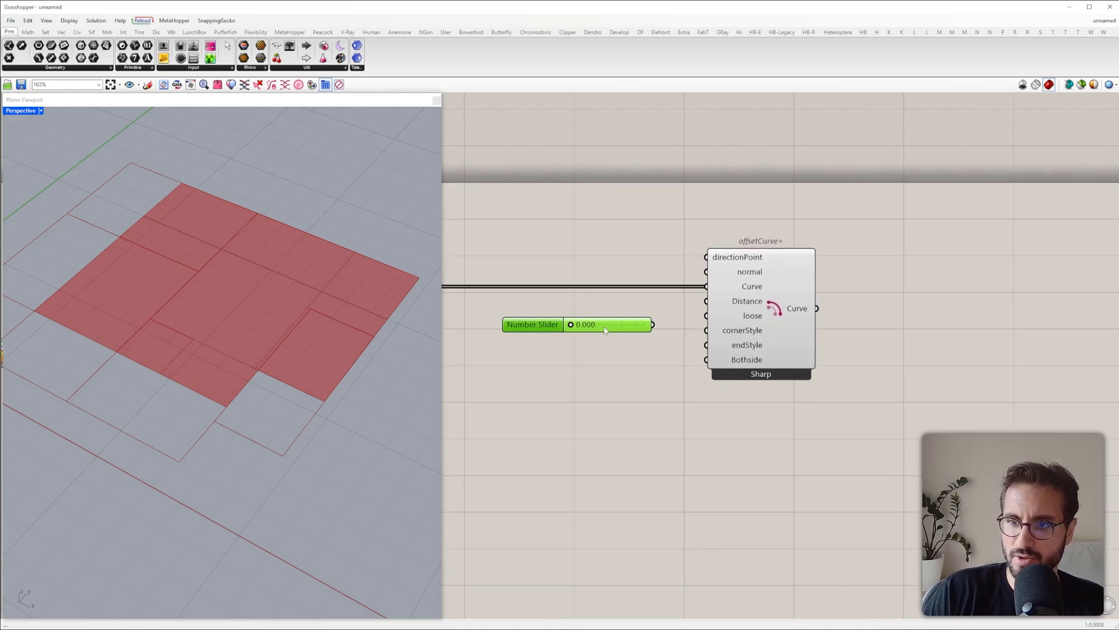
Step: Set the slider to 0.075, connect it to the Distance input of offsetCurve+ and highlight the offset curves
double_click(604, 328)
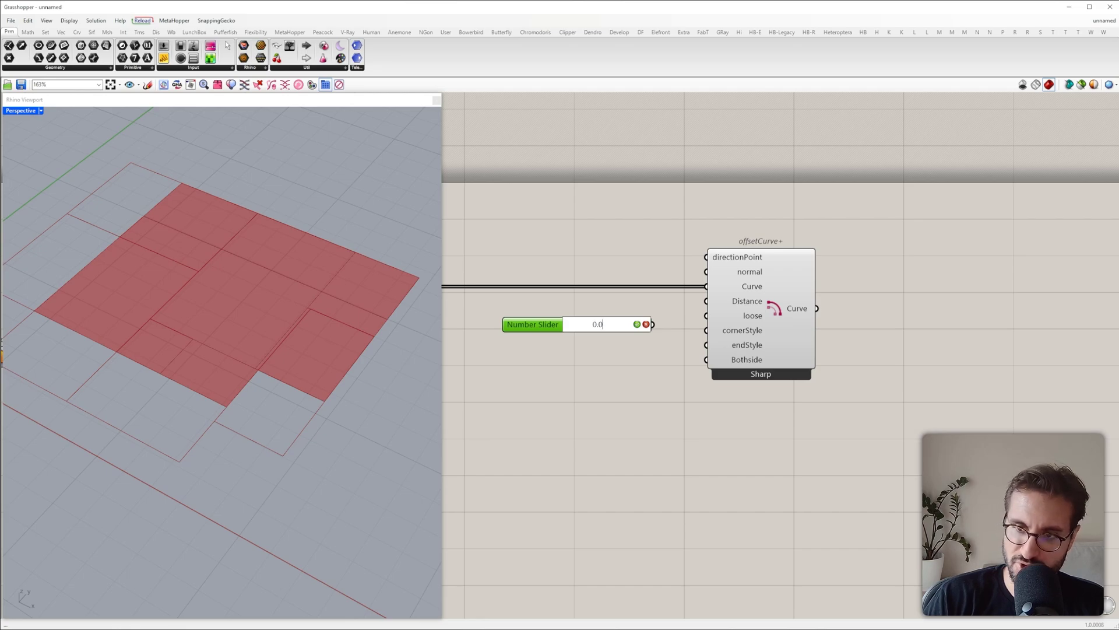
left_click(638, 325)
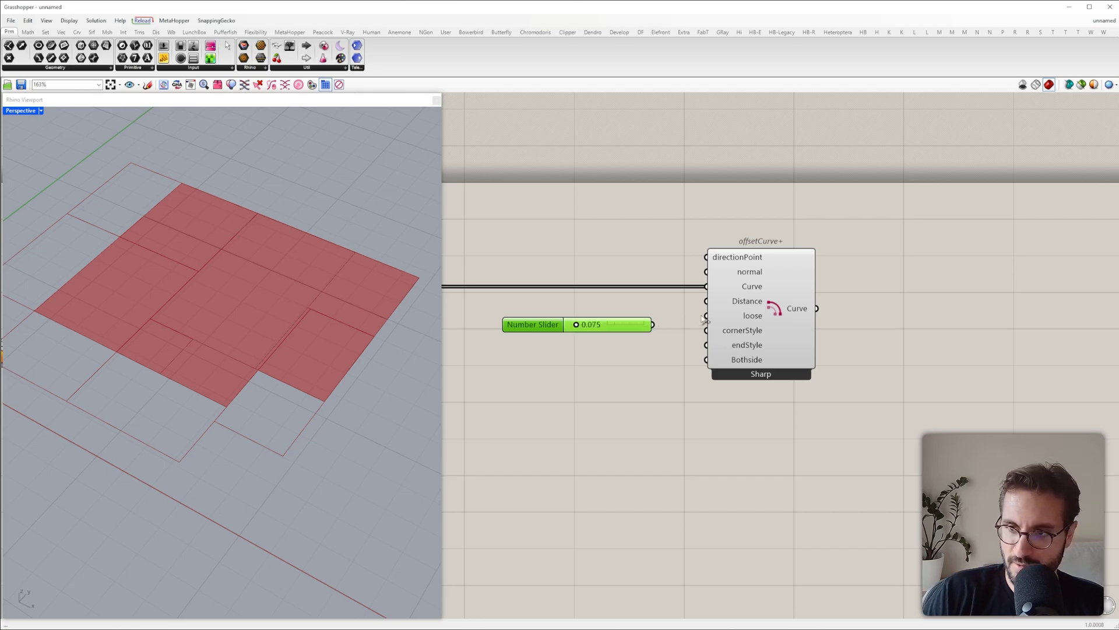
left_click_drag(706, 303, 652, 324)
left_click_drag(534, 324, 550, 315)
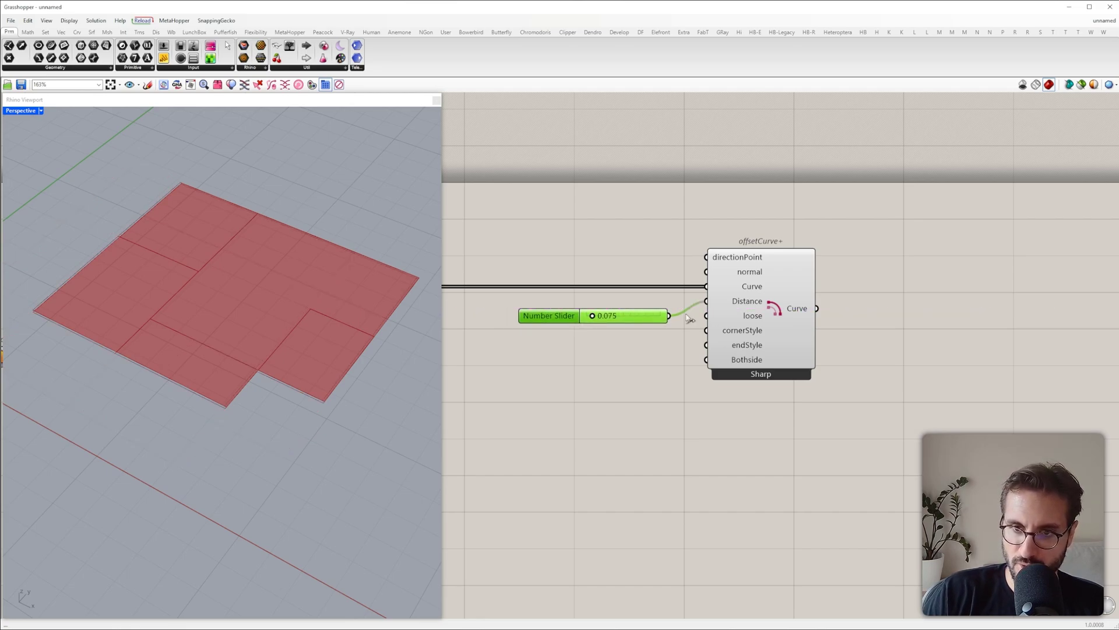
left_click(762, 309)
scroll(355, 368, "up", 3)
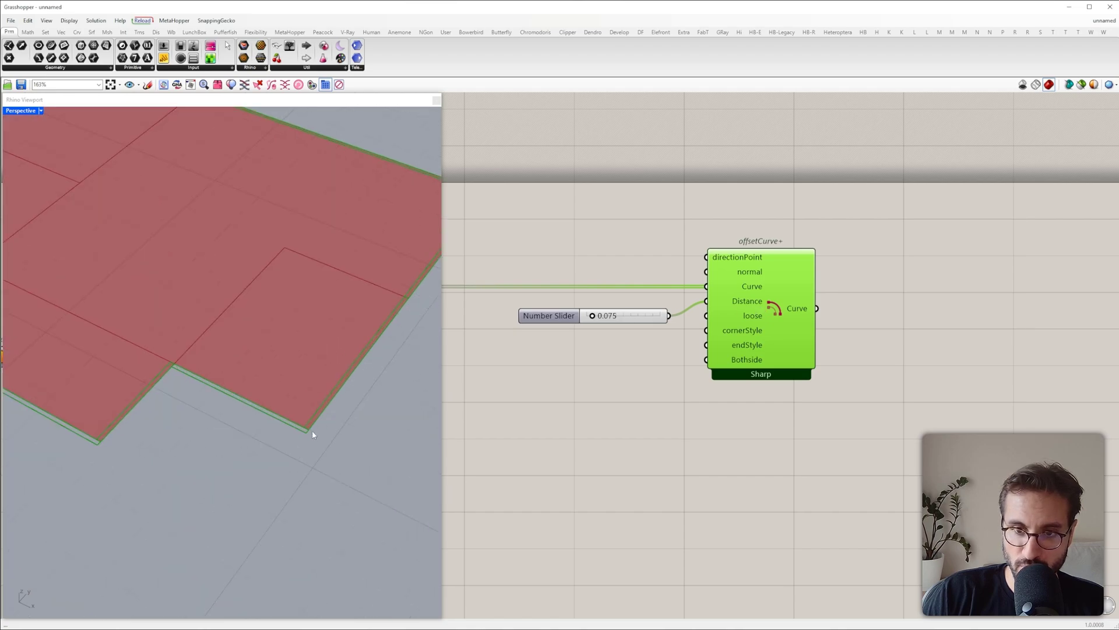
Step: Add a Boolean Toggle set to True and connect it to the Bothside input of offsetCurve+
mouse_move(716, 342)
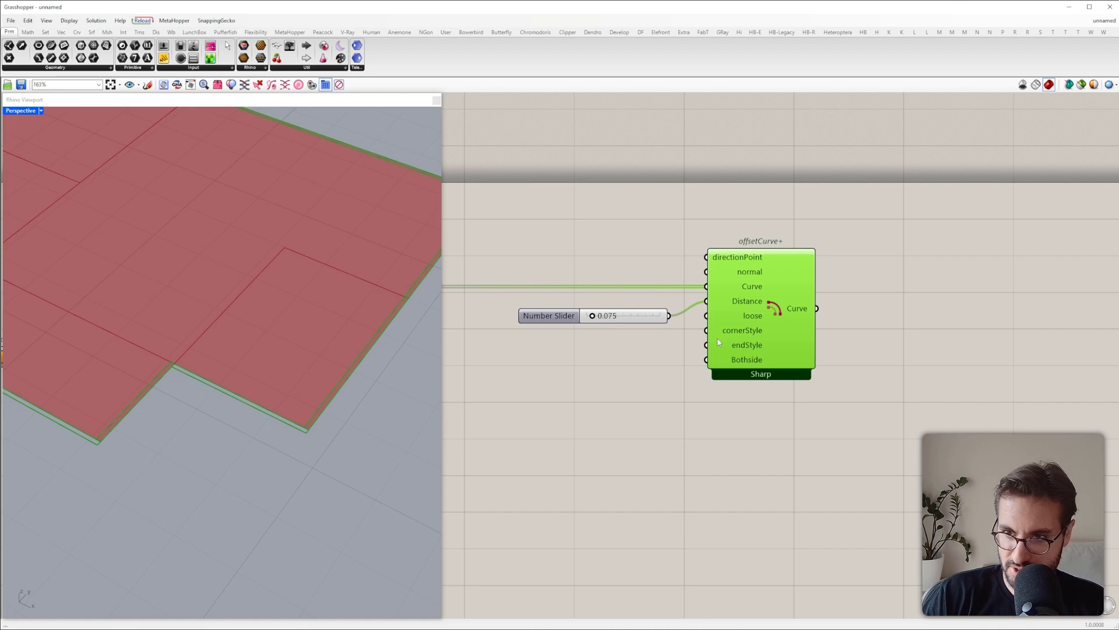
mouse_move(746, 365)
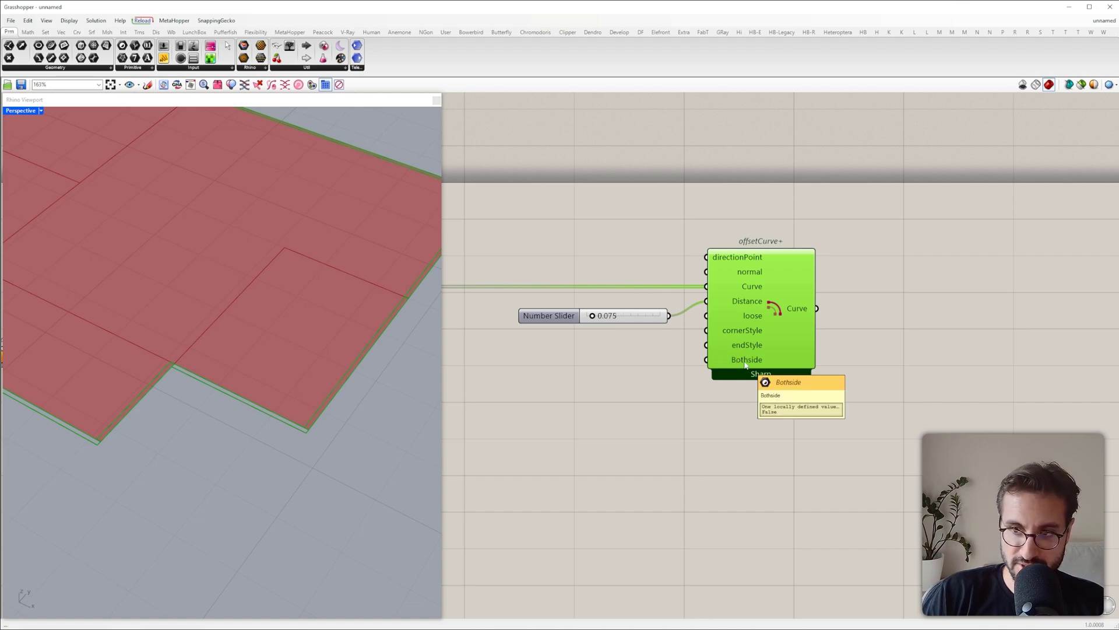
double_click(579, 408)
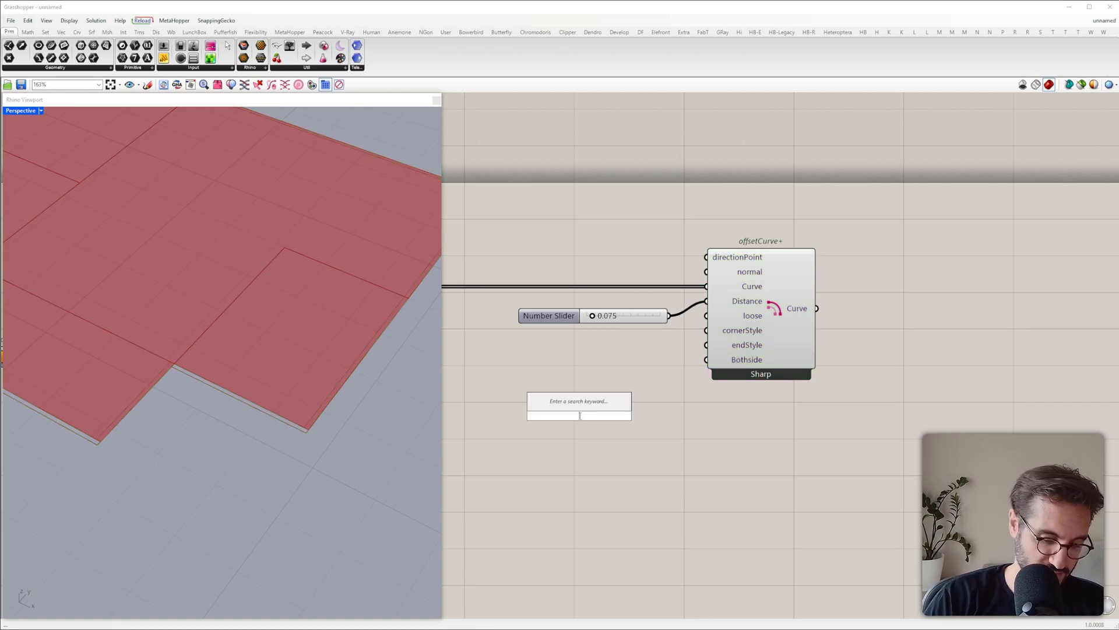
type("tog")
key("Up")
key("Return")
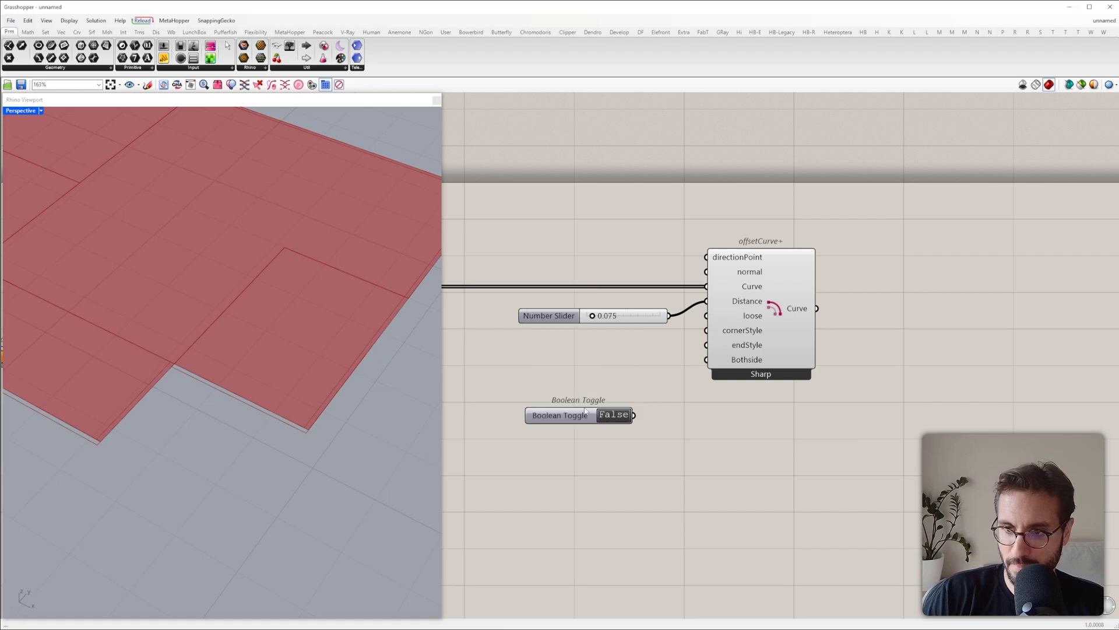
left_click_drag(633, 415, 707, 359)
left_click(743, 341)
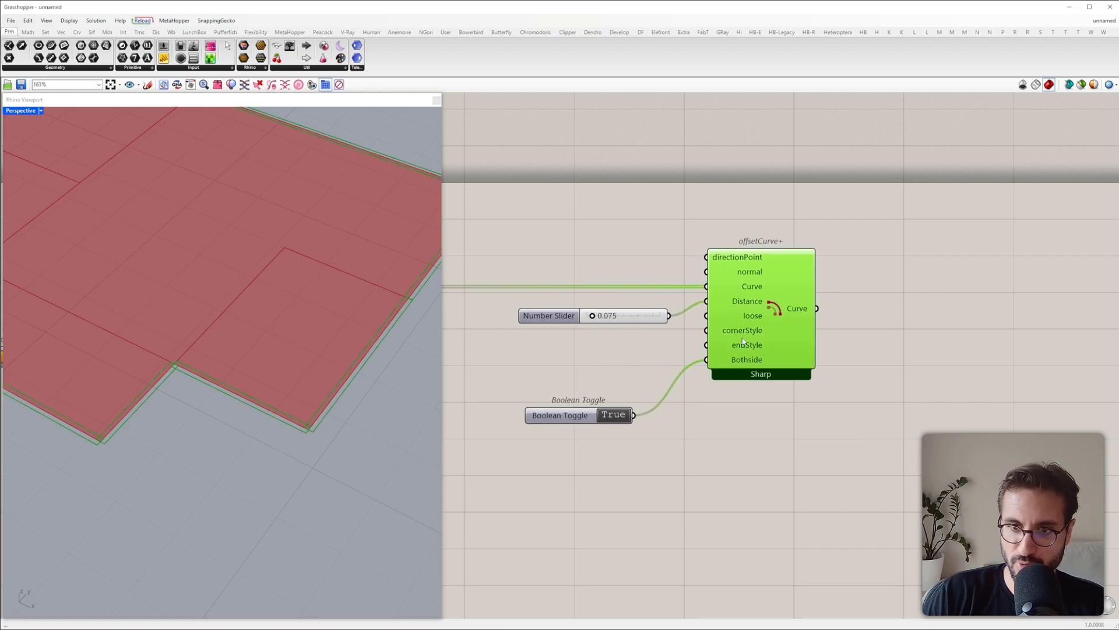
Step: Insert a Join Curves component between the naked Curve parameter and the Curve input of offsetCurve+
scroll(155, 402, "down", 5)
right_click_drag(160, 403, 204, 417)
scroll(252, 444, "up", 7)
right_click_drag(700, 332, 1110, 367)
scroll(188, 385, "down", 4)
scroll(200, 392, "up", 5)
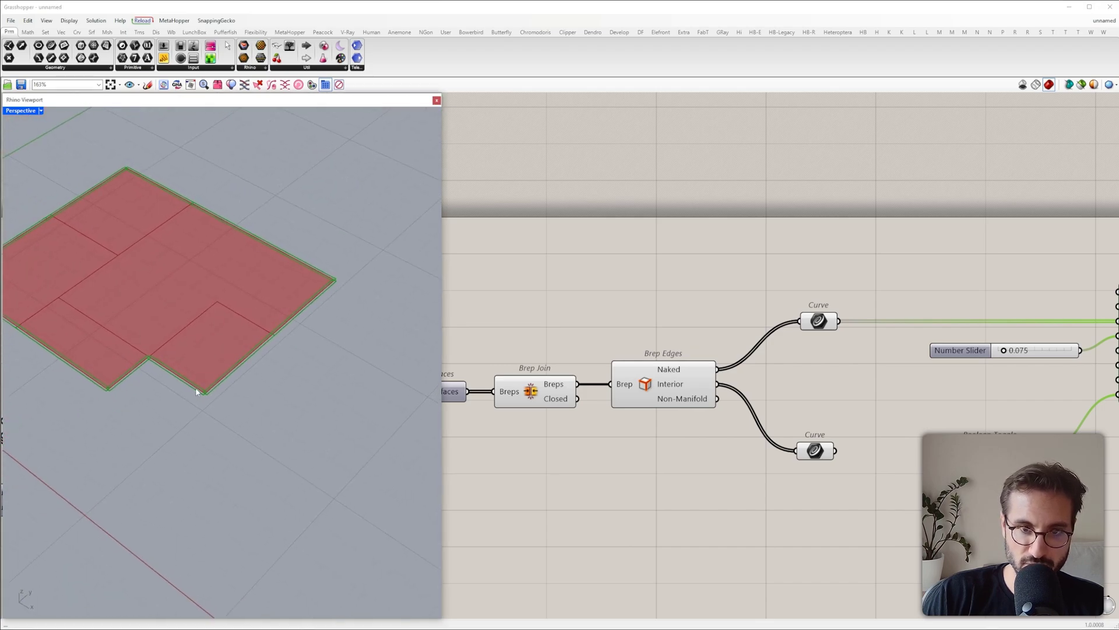
double_click(856, 275)
type("join")
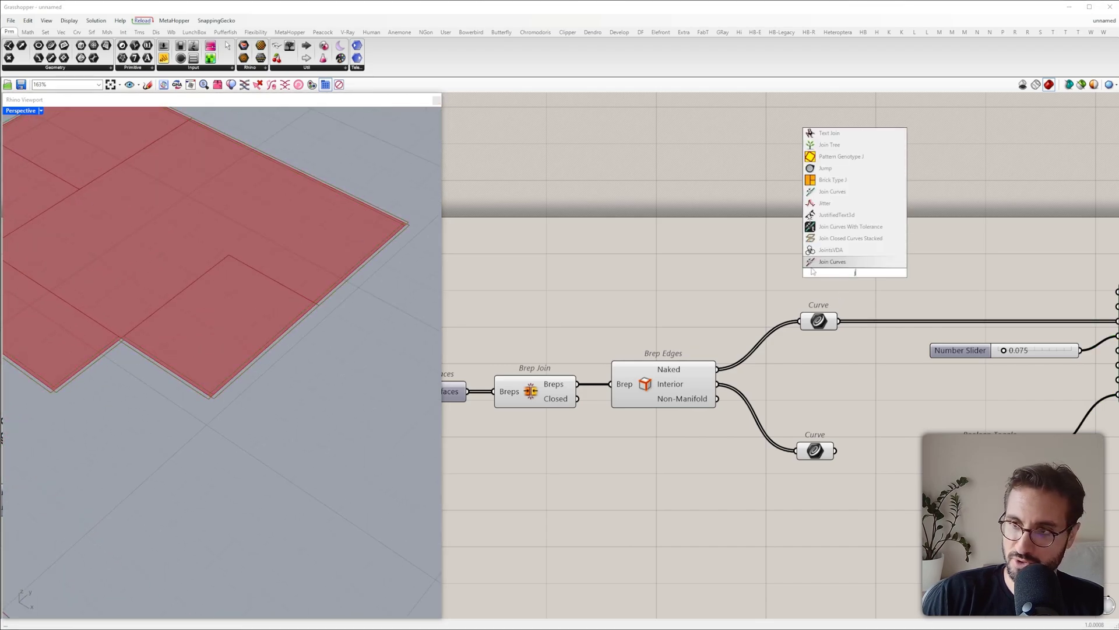
key("Return")
left_click_drag(819, 324, 905, 275)
left_click_drag(809, 265, 803, 321)
left_click_drag(834, 281, 842, 330)
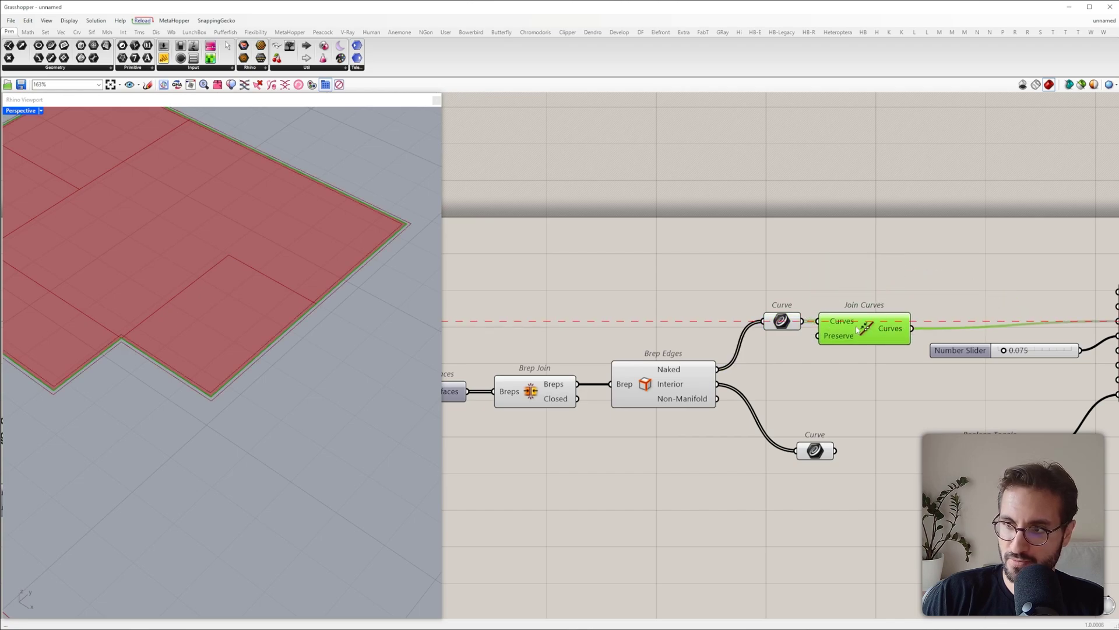
Step: Shift offsetCurve+ together with its slider and toggle further along the canvas from Join Curves
scroll(842, 330, "down", 3)
left_click(927, 339)
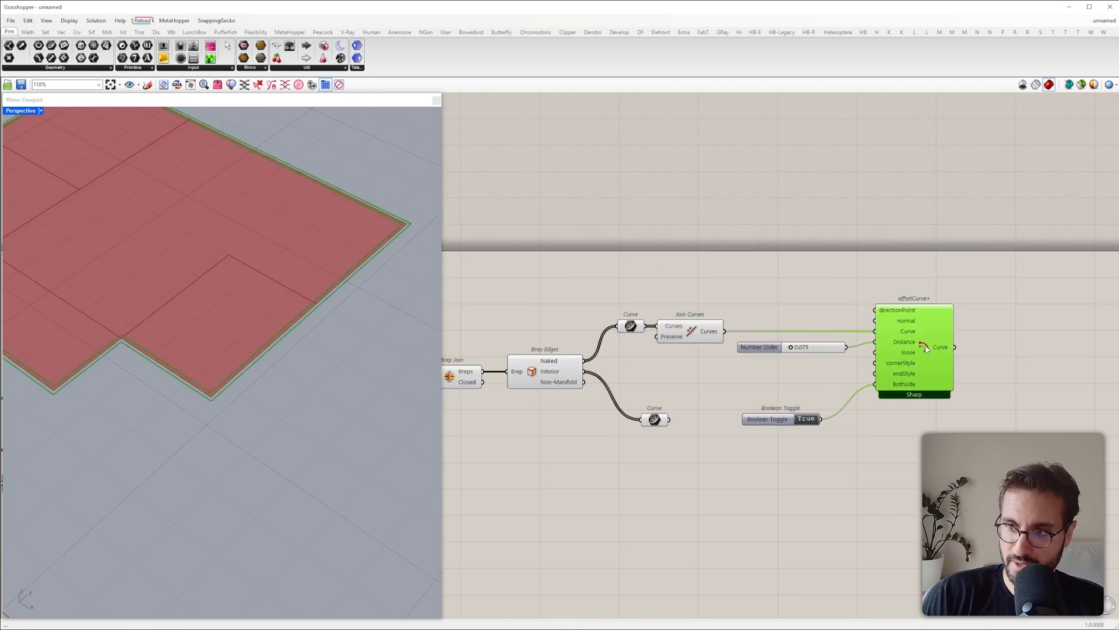
left_click_drag(995, 290, 727, 470)
left_click_drag(928, 327, 959, 331)
left_click(960, 285)
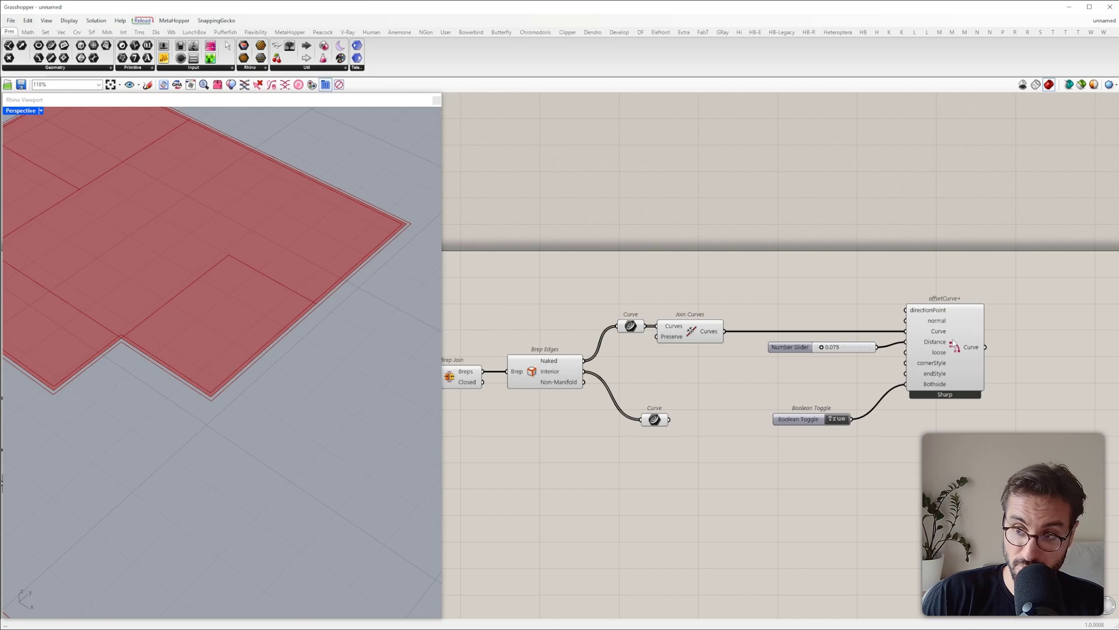
Step: Locate the plugin category of offsetCurve+ and examine its offset curves in the viewport and its Curve output
left_click(954, 344, "ctrl+alt")
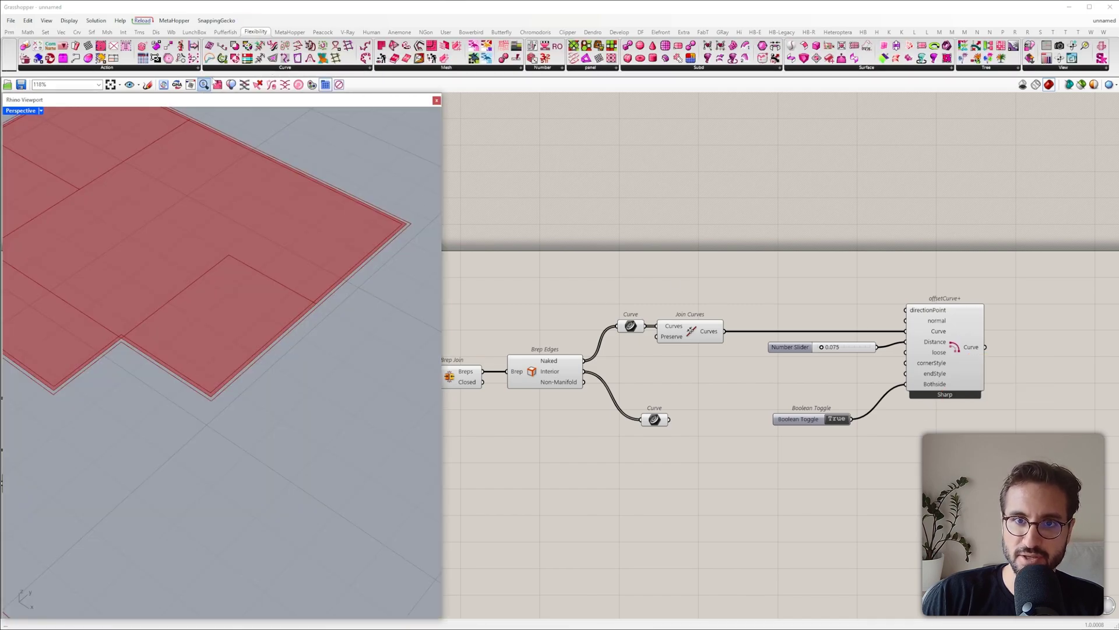
left_click_drag(225, 93, 338, 442)
left_click(953, 344, "ctrl+alt")
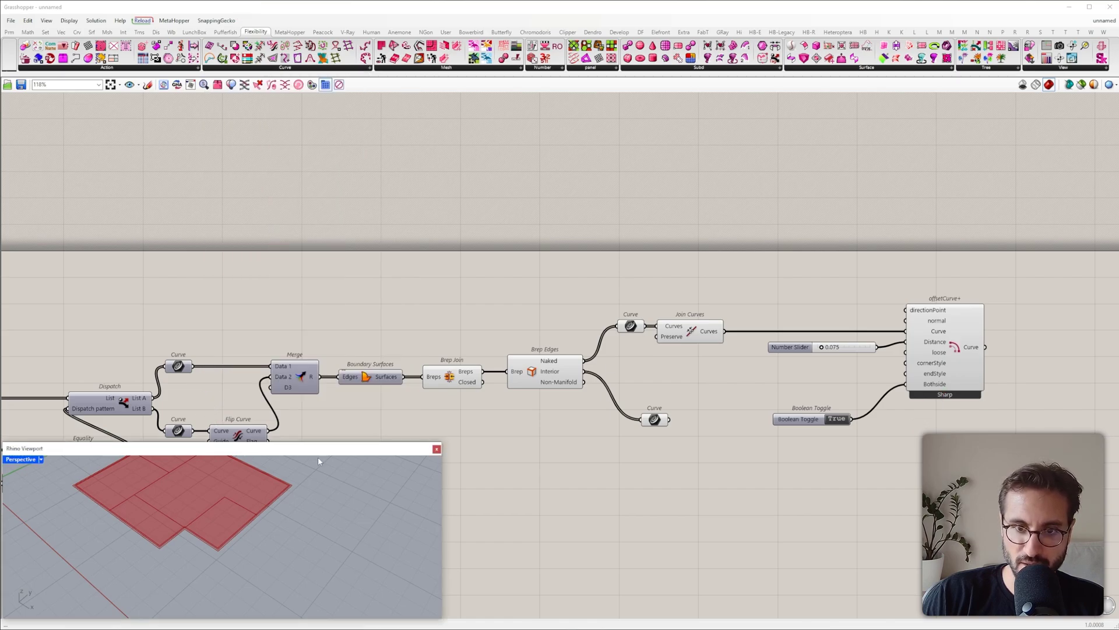
left_click_drag(343, 442, 344, 95)
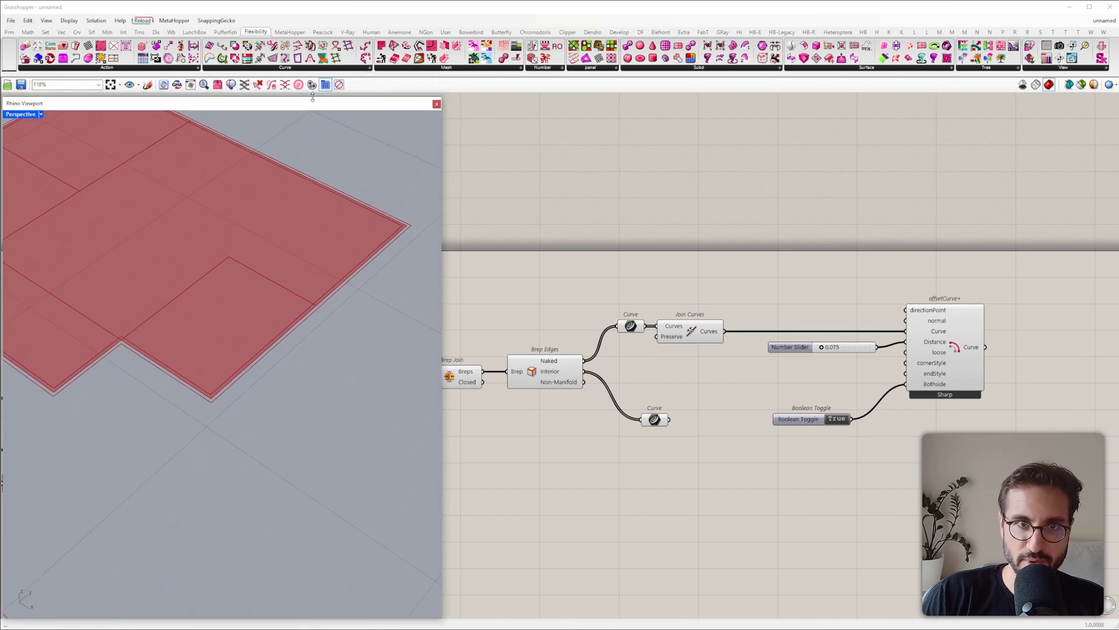
scroll(250, 362, "down", 5)
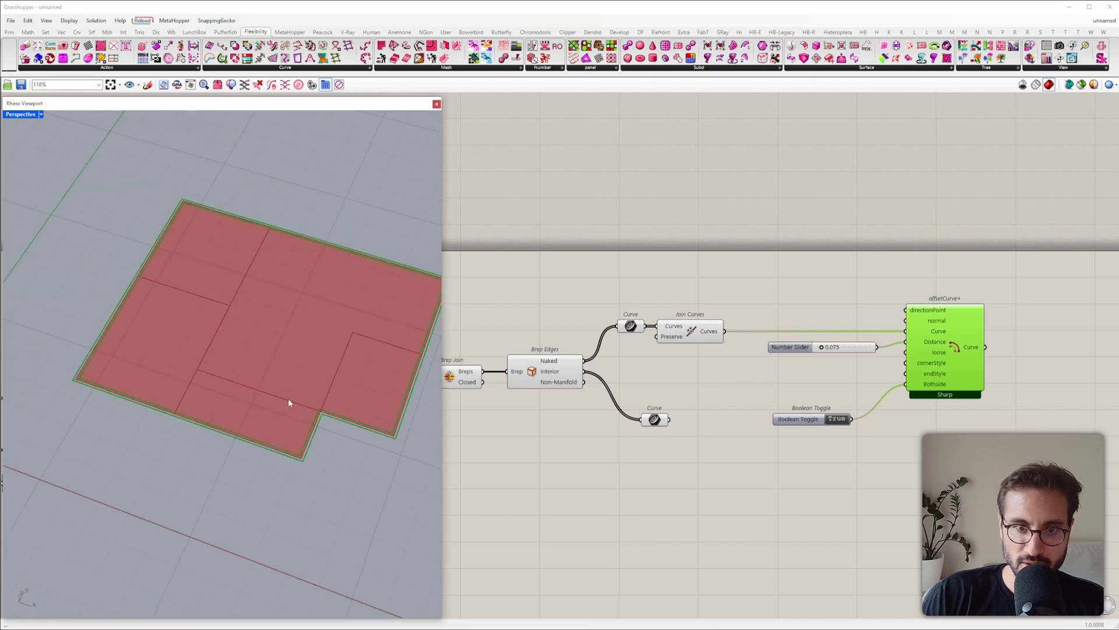
mouse_move(977, 349)
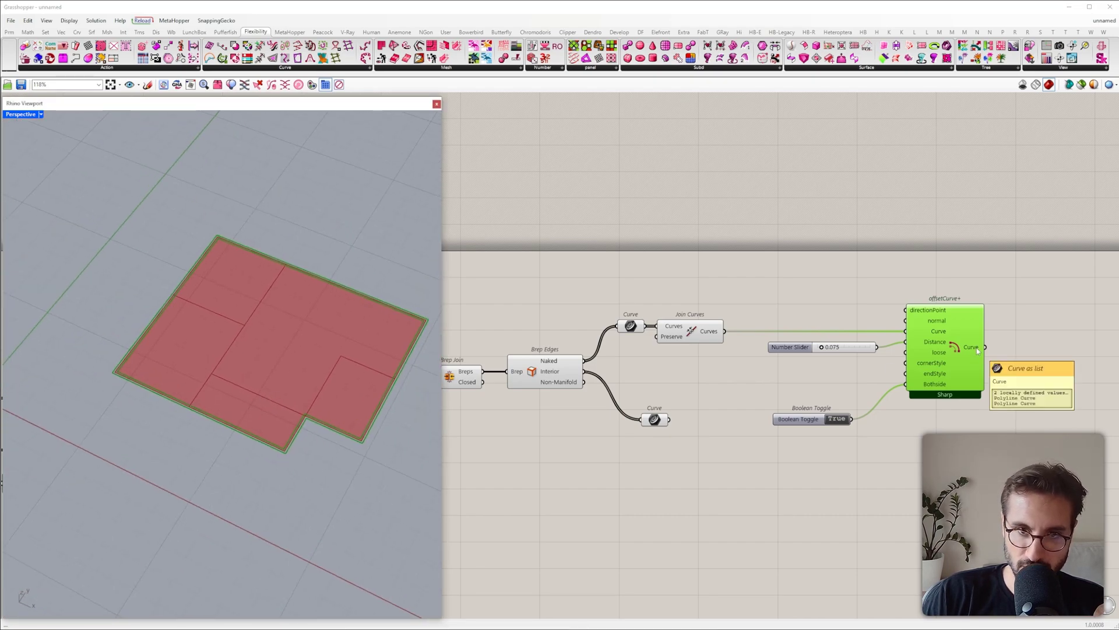
Step: Add a Boundary Surfaces component after offsetCurve+ and connect the offset curves to its Edges input
right_click_drag(977, 350, 859, 334)
double_click(909, 336)
type("b")
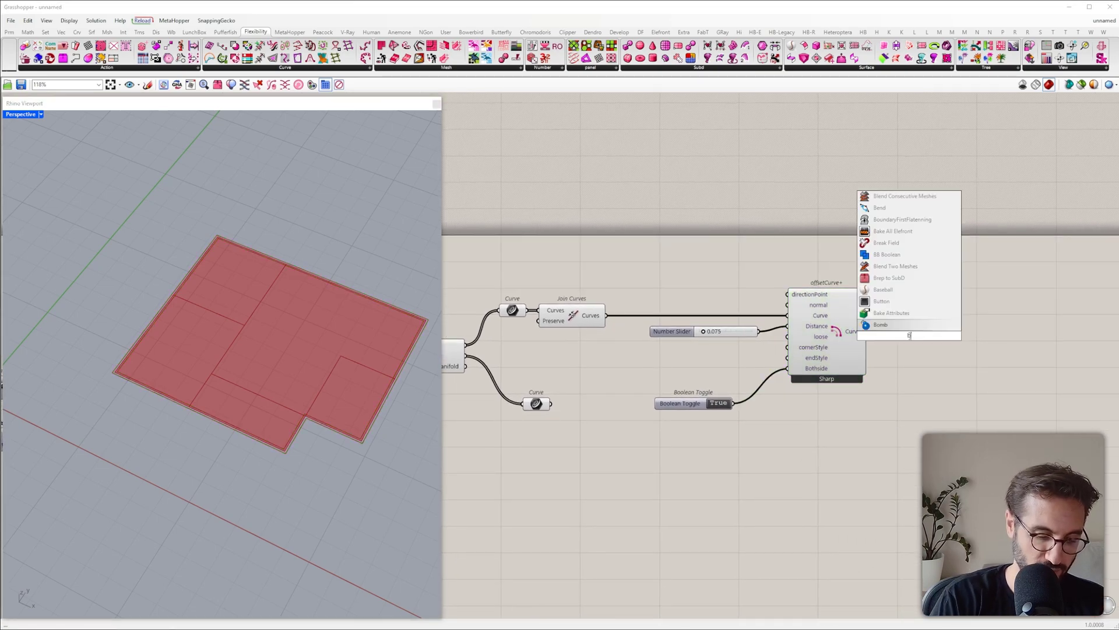
type("ound")
left_click(901, 313)
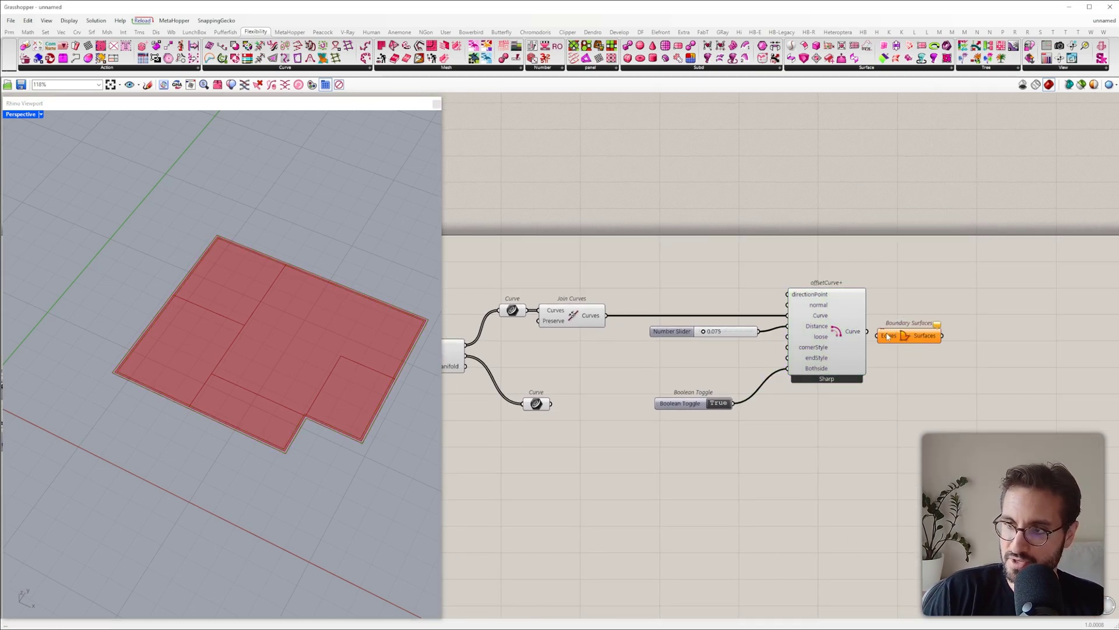
left_click_drag(887, 336, 928, 330)
right_click_drag(280, 355, 166, 353)
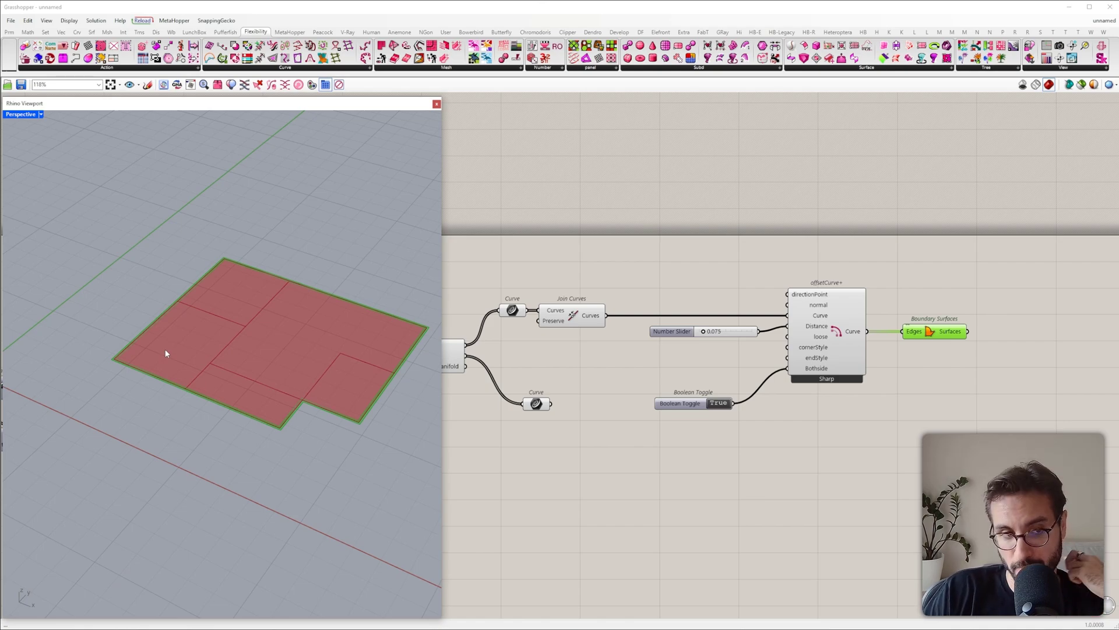
left_click(735, 400)
scroll(735, 399, "up", 3)
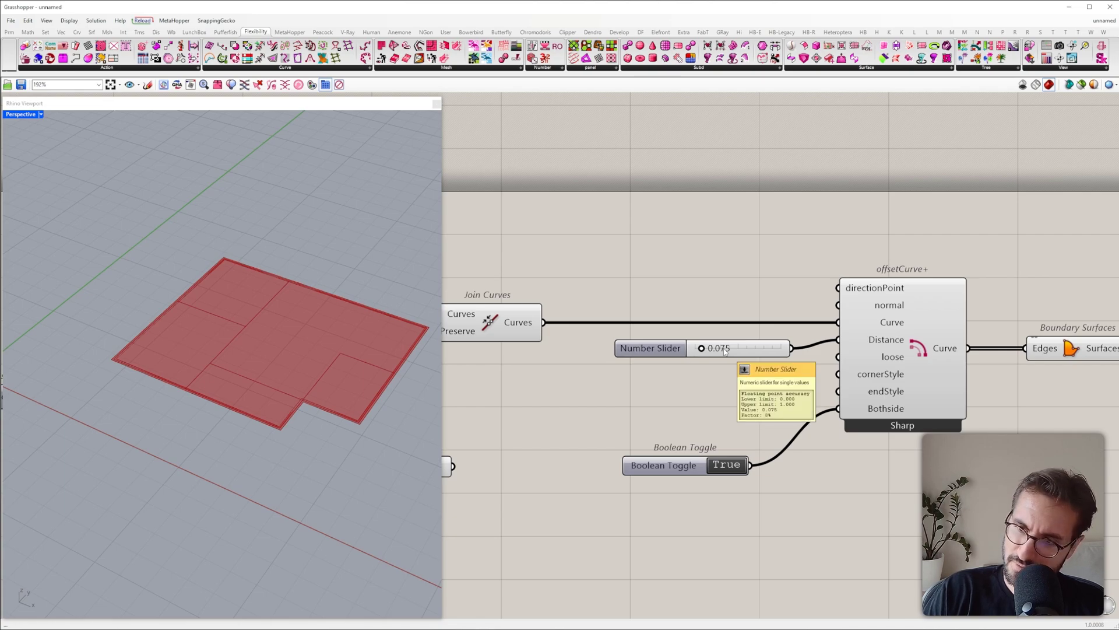
Step: Set the exterior wall offset distance slider to 0.15
left_click_drag(724, 388, 689, 316)
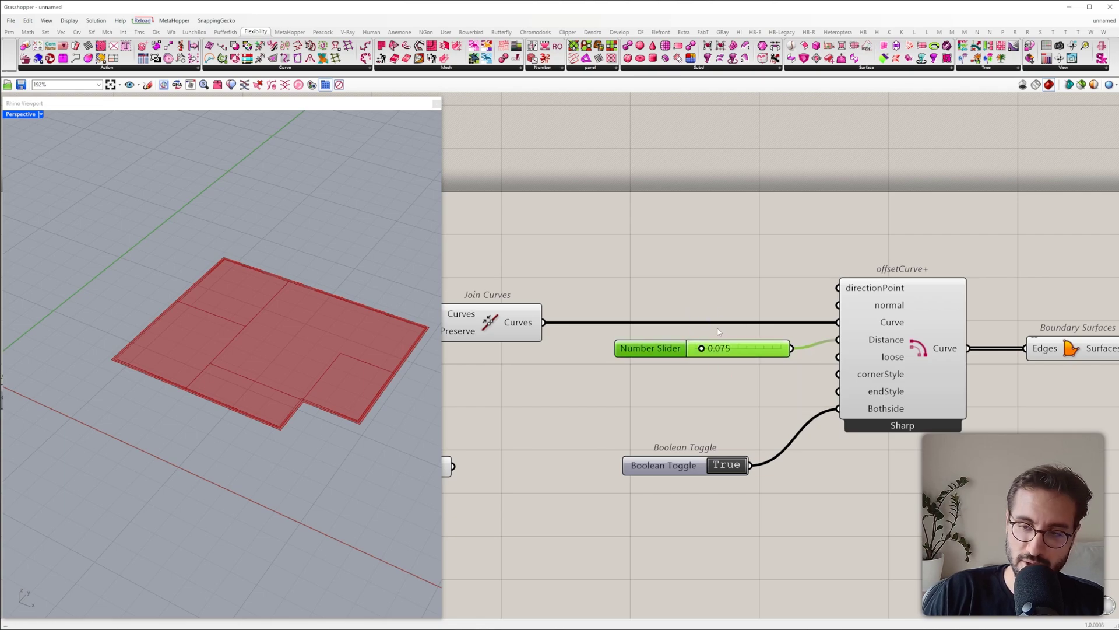
double_click(725, 354)
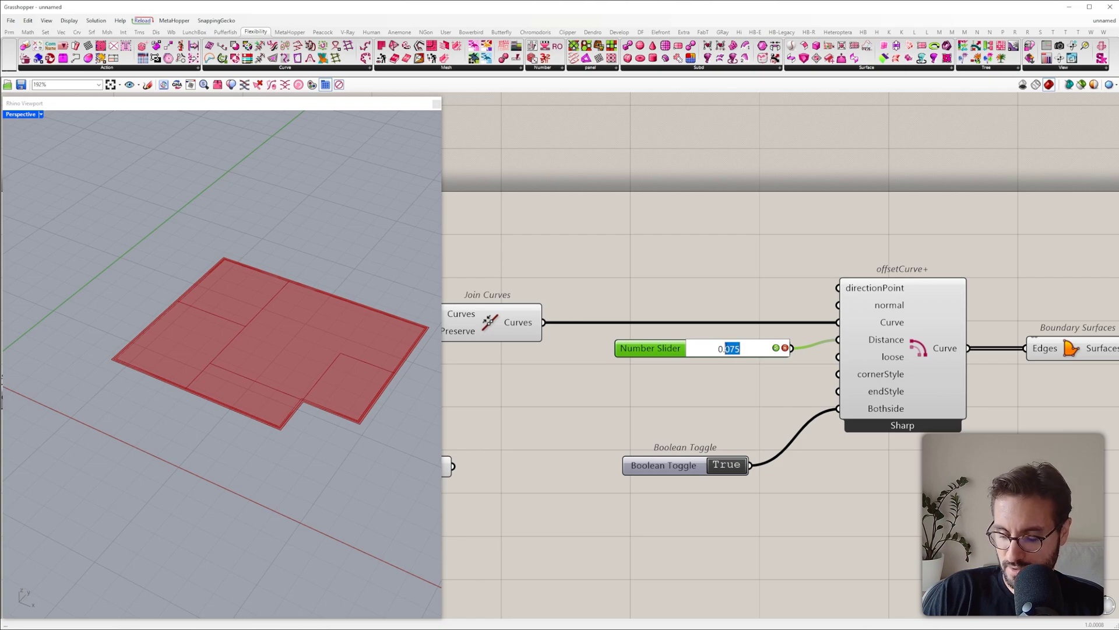
type("15")
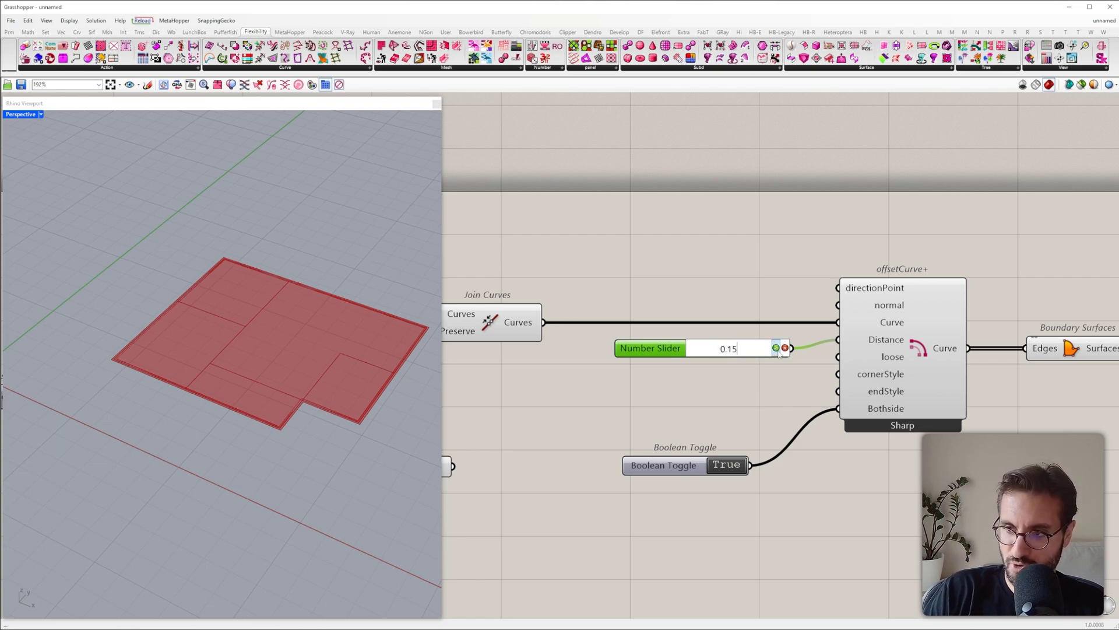
key("Return")
Step: Duplicate the Join Curves, offsetCurve+ and Boundary Surfaces chain with its slider and toggle, and feed it from the interior Curve parameter
scroll(729, 350, "down", 4)
left_click(581, 404)
left_click_drag(579, 409, 569, 428)
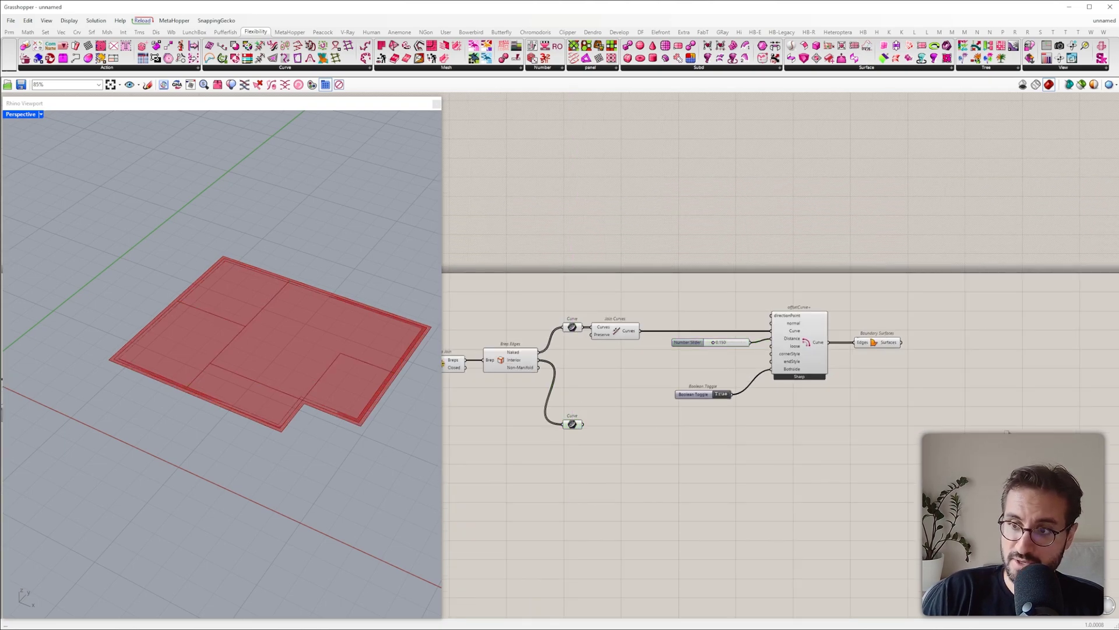
left_click_drag(1014, 439, 607, 246)
left_click_drag(603, 338, 607, 440, "alt")
left_click(608, 464)
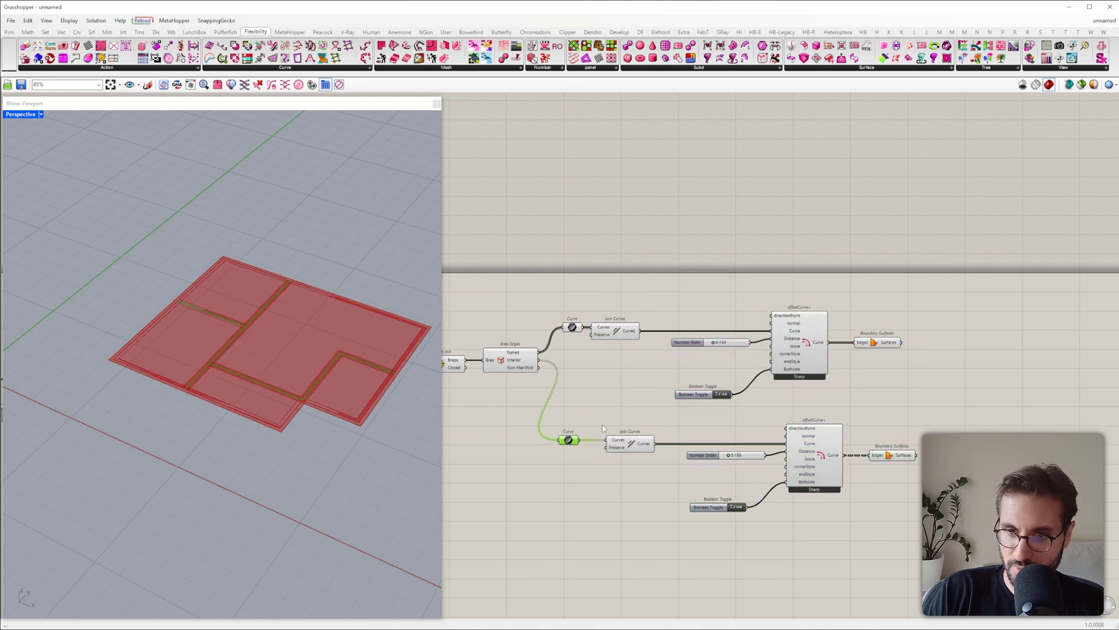
Step: Set the interior wall offset distance slider to 0.075
scroll(729, 501, "up", 4)
double_click(744, 412)
left_click_drag(744, 412, 728, 412)
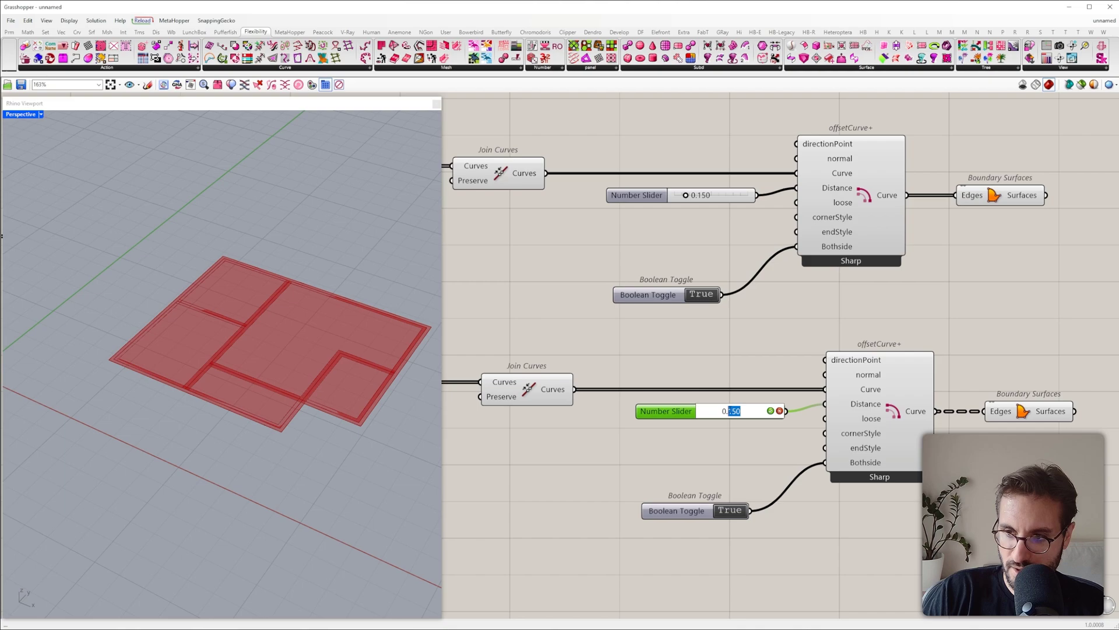
type("0")
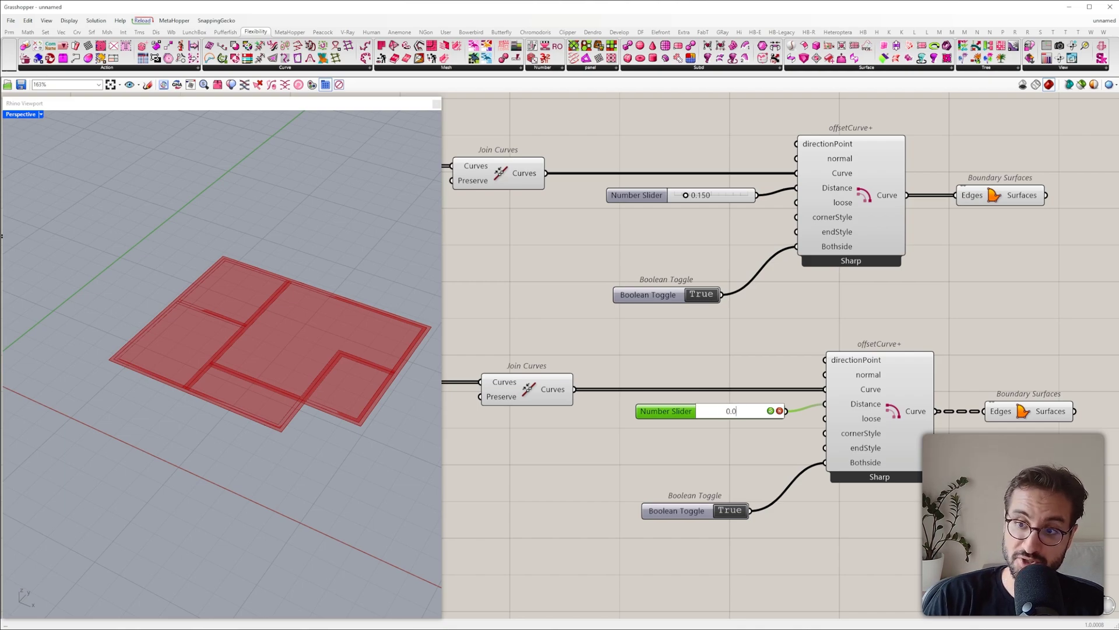
type("7")
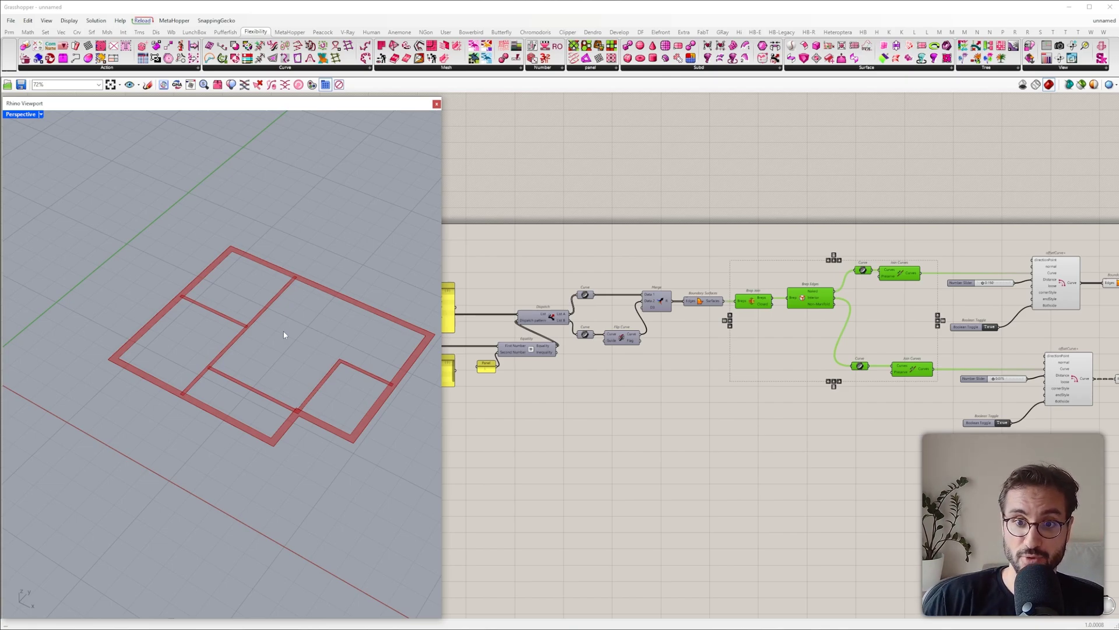
Step: Flatten the Curve output of the interior offsetCurve+ and check the surfaces produced by its Boundary Surfaces
mouse_move(284, 332)
right_mouse_down()
mouse_move(242, 328)
mouse_move(282, 347)
right_mouse_up()
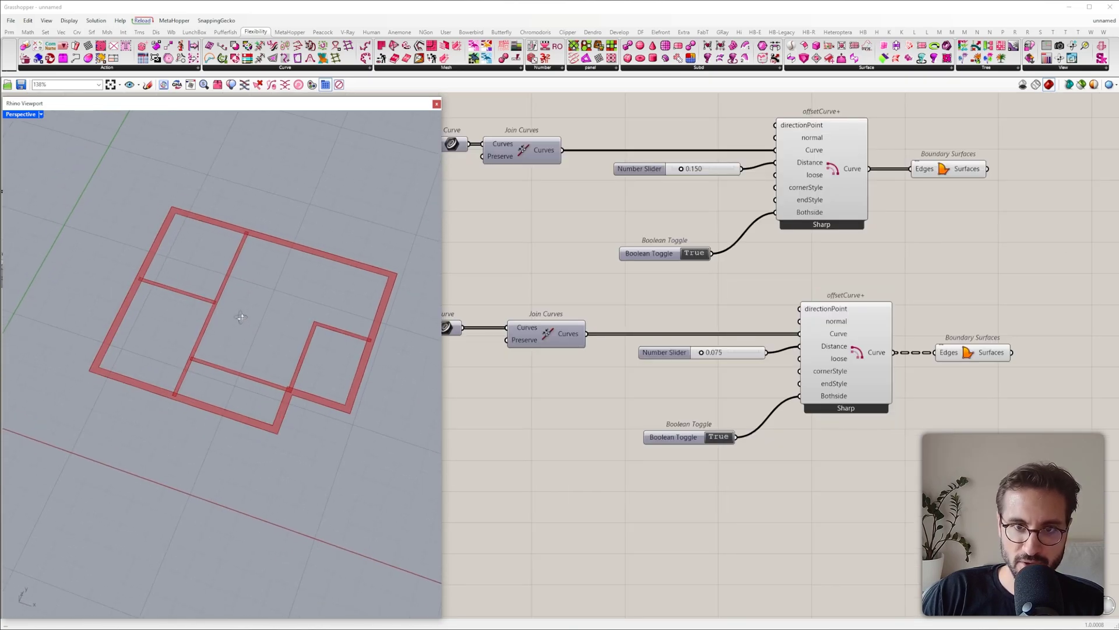
right_click_drag(240, 317, 223, 317)
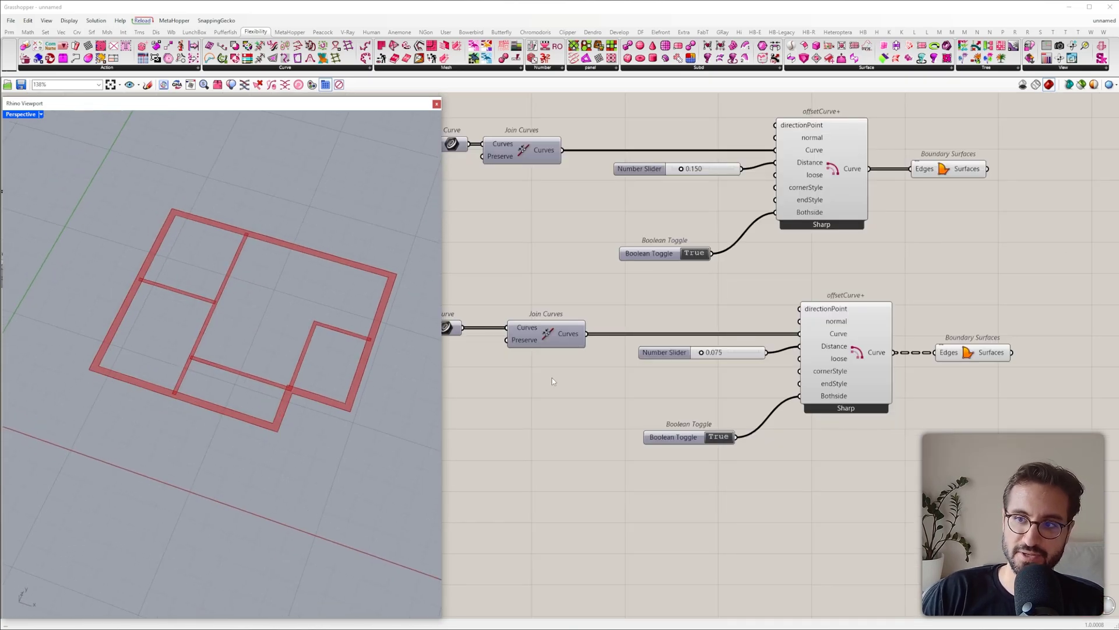
left_click(867, 365)
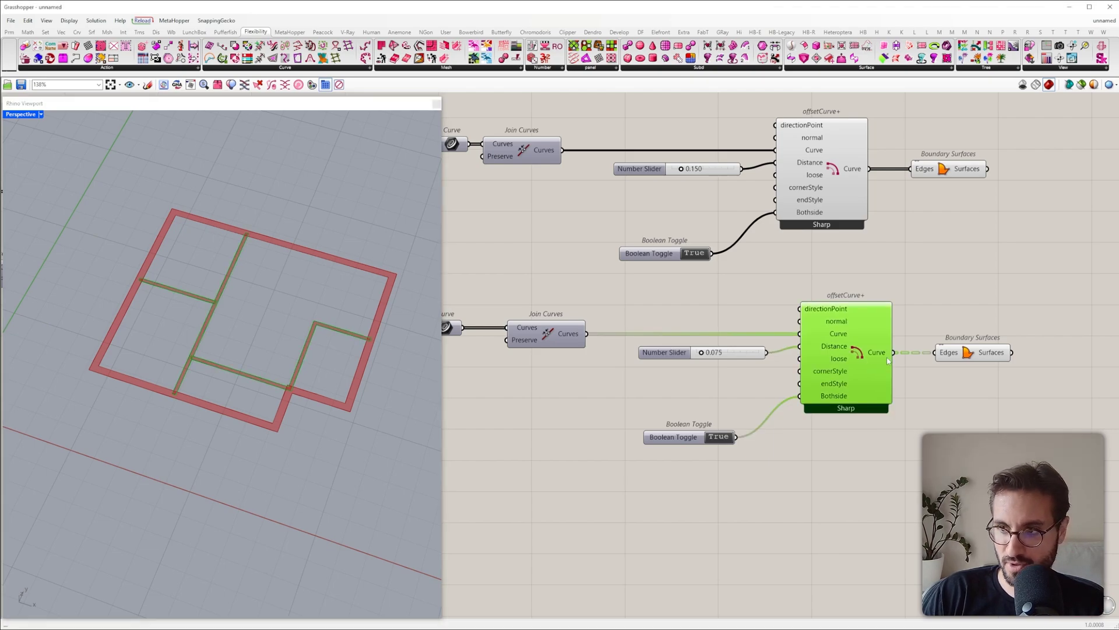
right_click(889, 360)
left_click(908, 409)
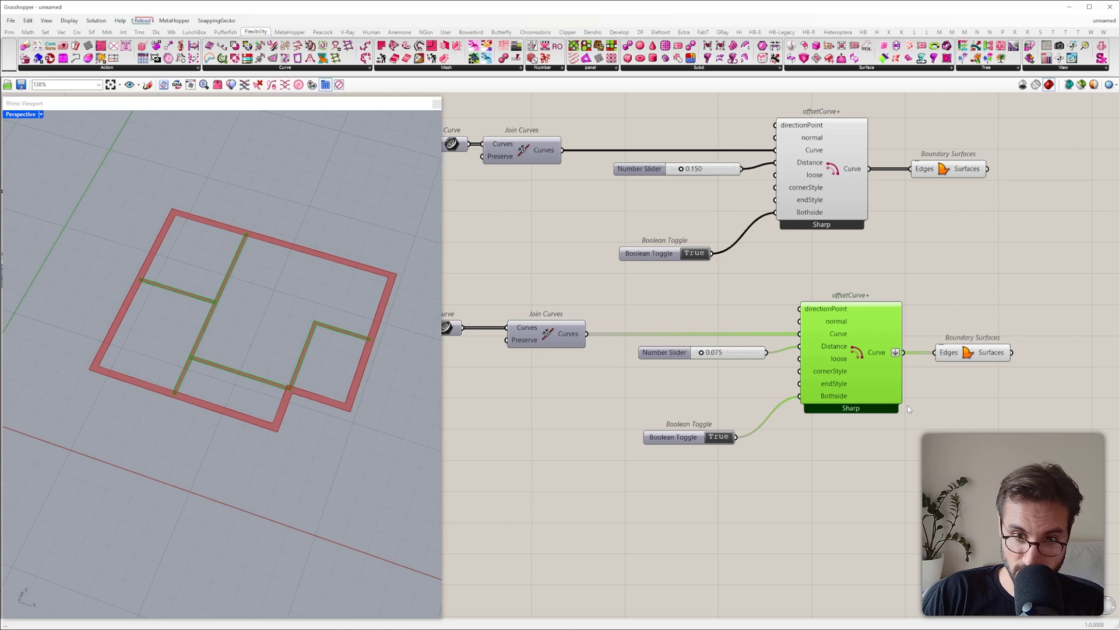
right_click_drag(908, 409, 690, 415)
left_click(793, 359)
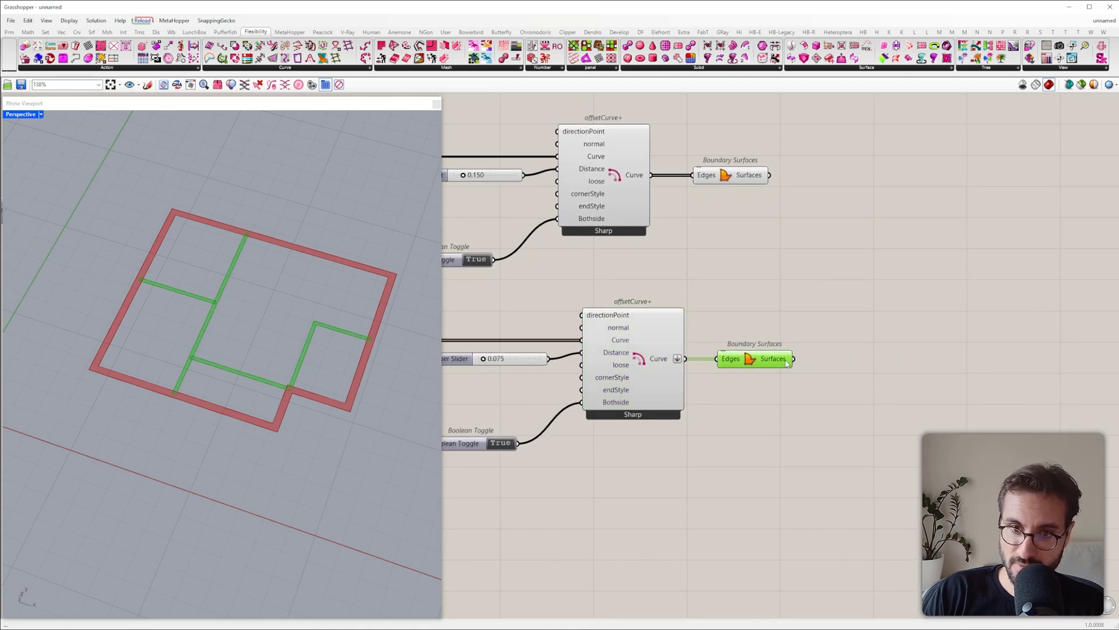
mouse_move(786, 362)
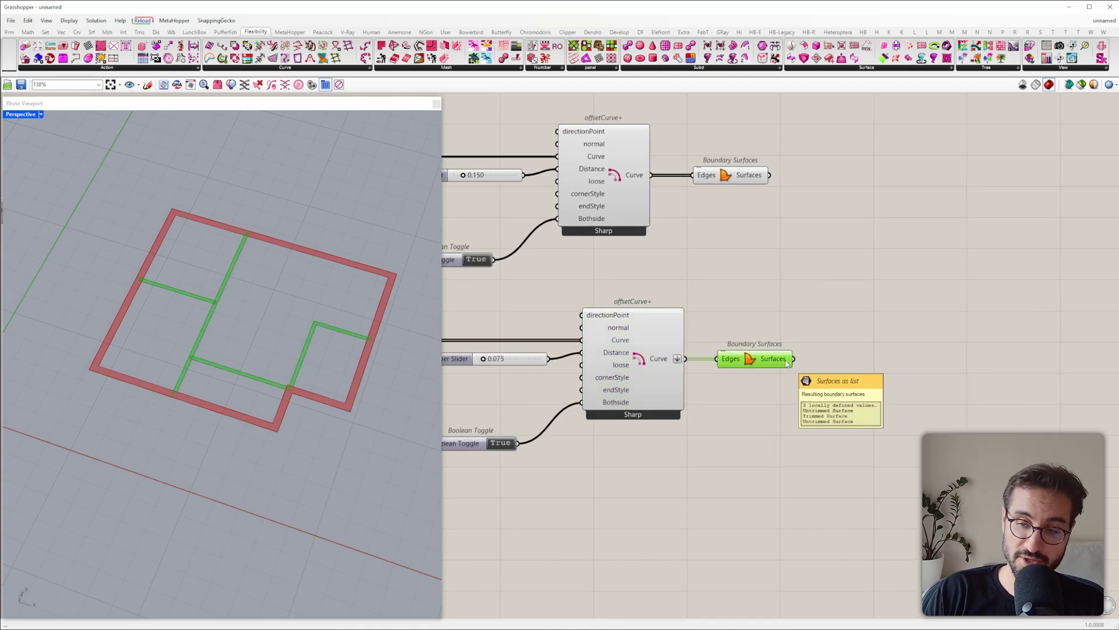
Step: Insert a Region Union component between the interior offsetCurve+ and its Boundary Surfaces
double_click(794, 322)
type("un")
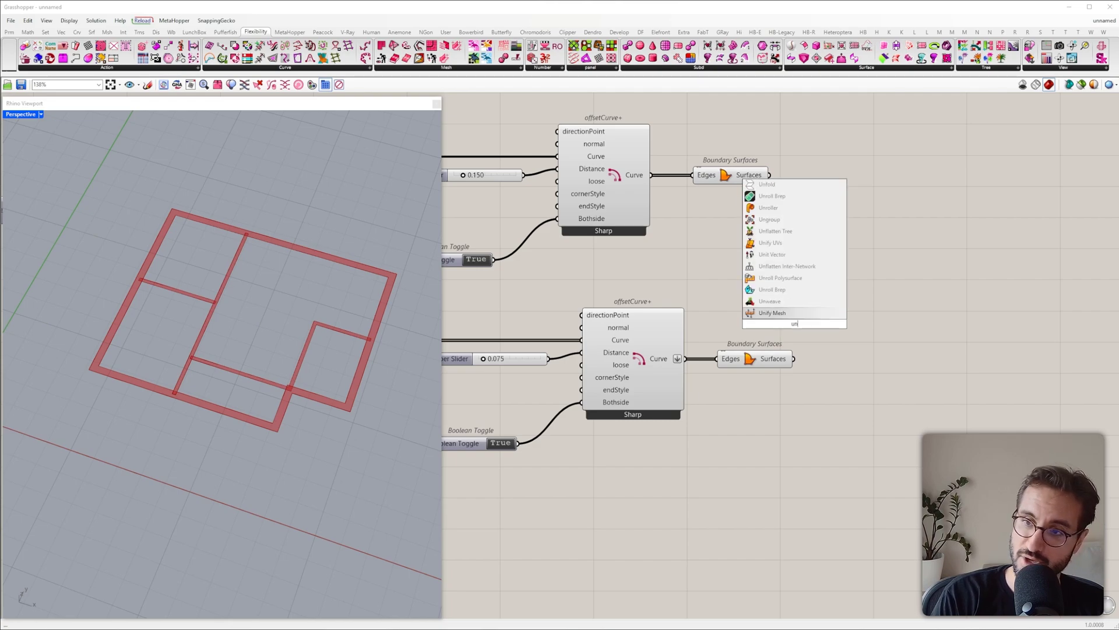
type("ion")
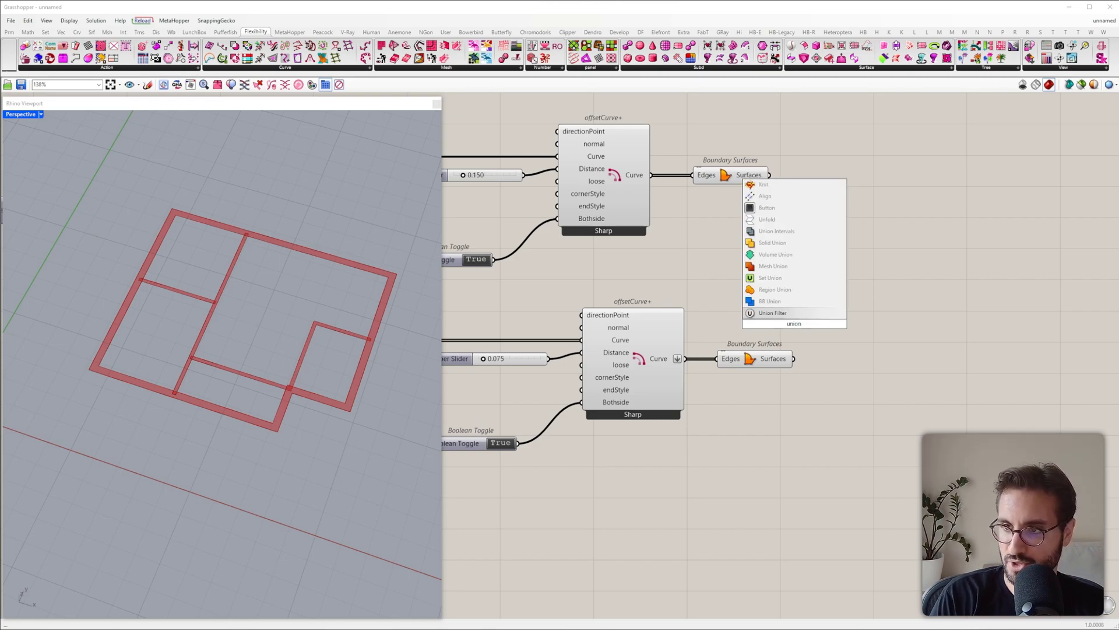
left_click(783, 293)
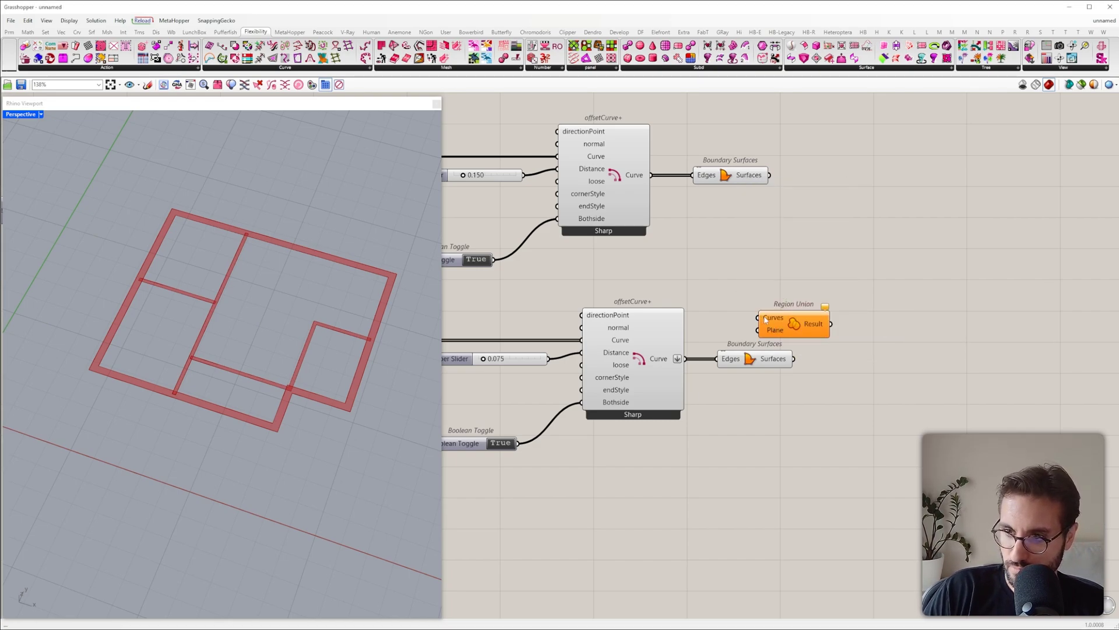
left_click_drag(759, 318, 863, 358)
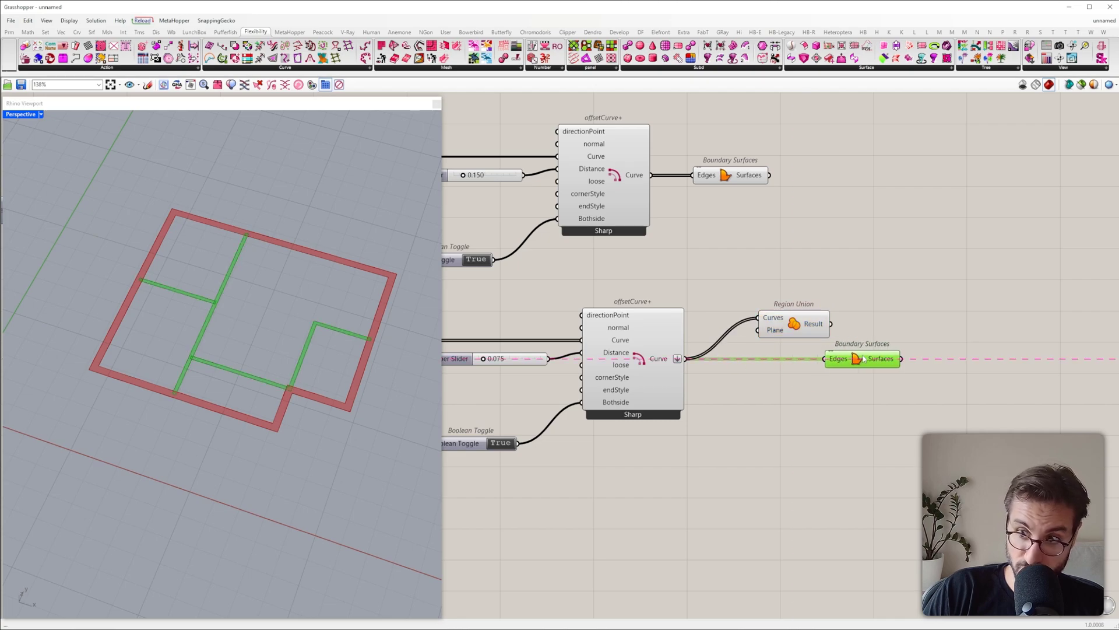
left_click_drag(830, 325, 847, 365)
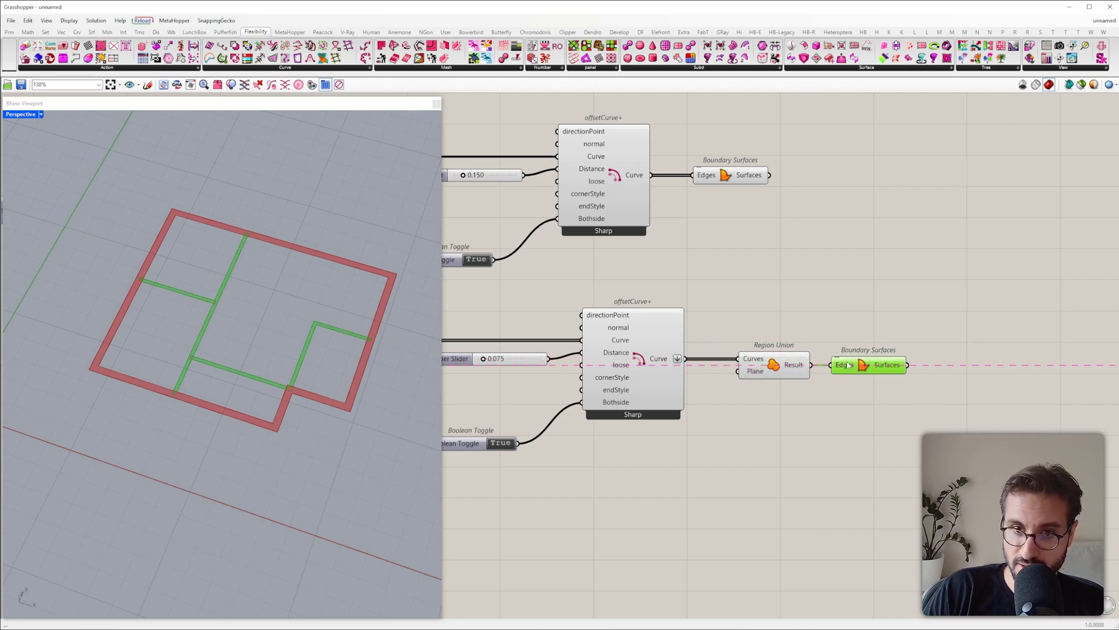
Step: Turn off the preview of both offsetCurve+ components and Region Union
left_click_drag(791, 399, 569, 231)
right_click(744, 232)
left_click(775, 280)
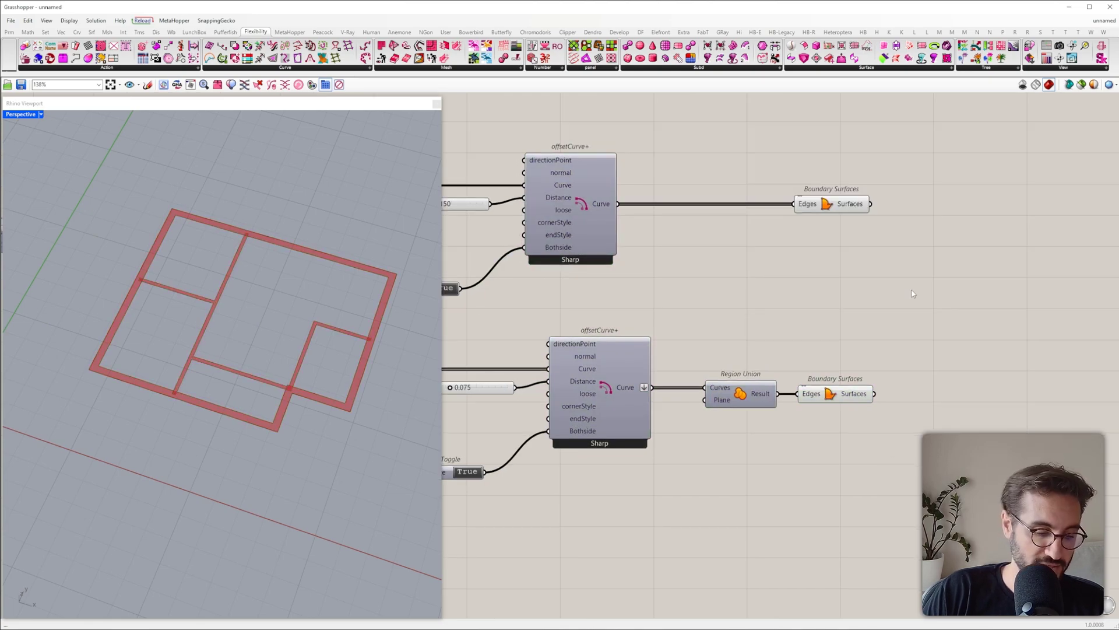
Step: Add an Extrude component after the Boundary Surfaces and duplicate it for the second wall set
double_click(912, 291)
type("extrude")
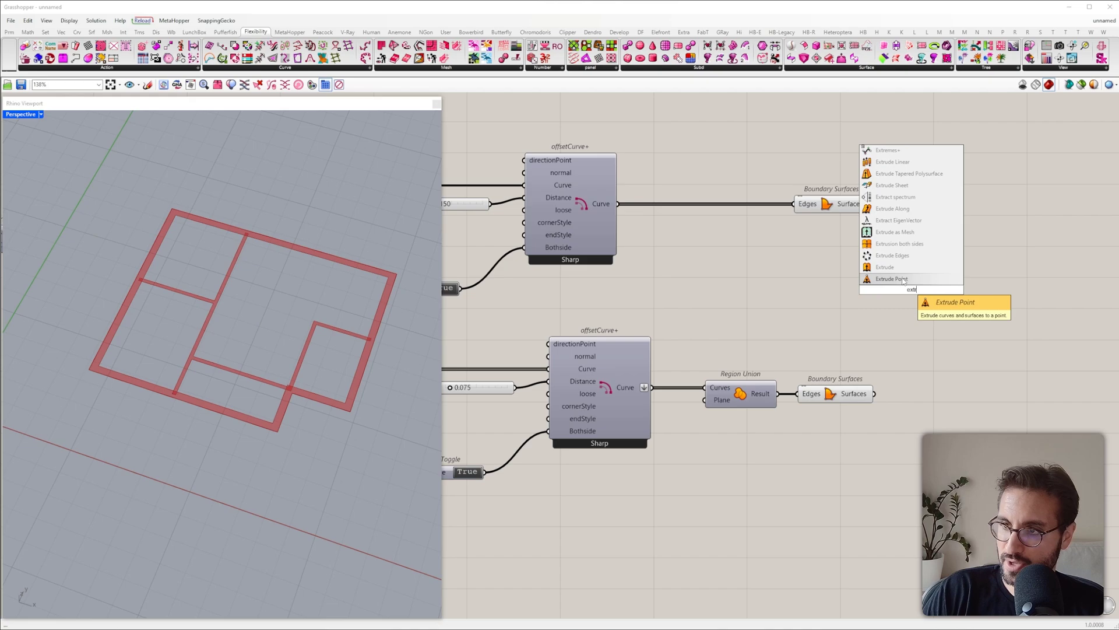
key("Return")
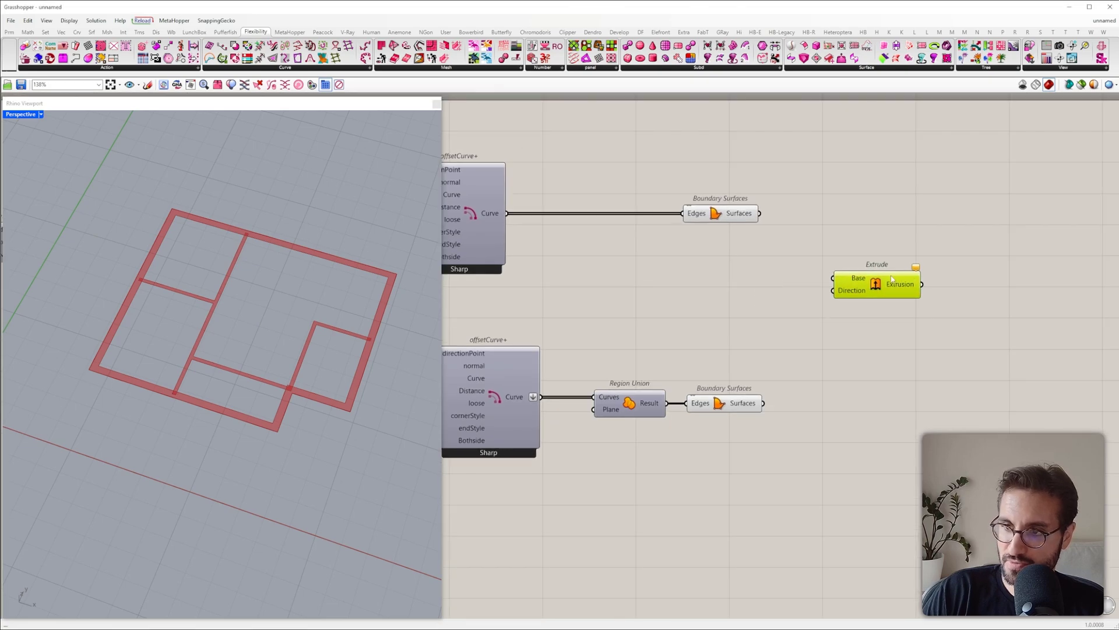
left_click_drag(869, 286, 920, 360)
Step: Connect a new Unit Z vector to the Direction of both Extrude components and each Boundary Surfaces output to its own Extrude Base
double_click(791, 293)
type("z")
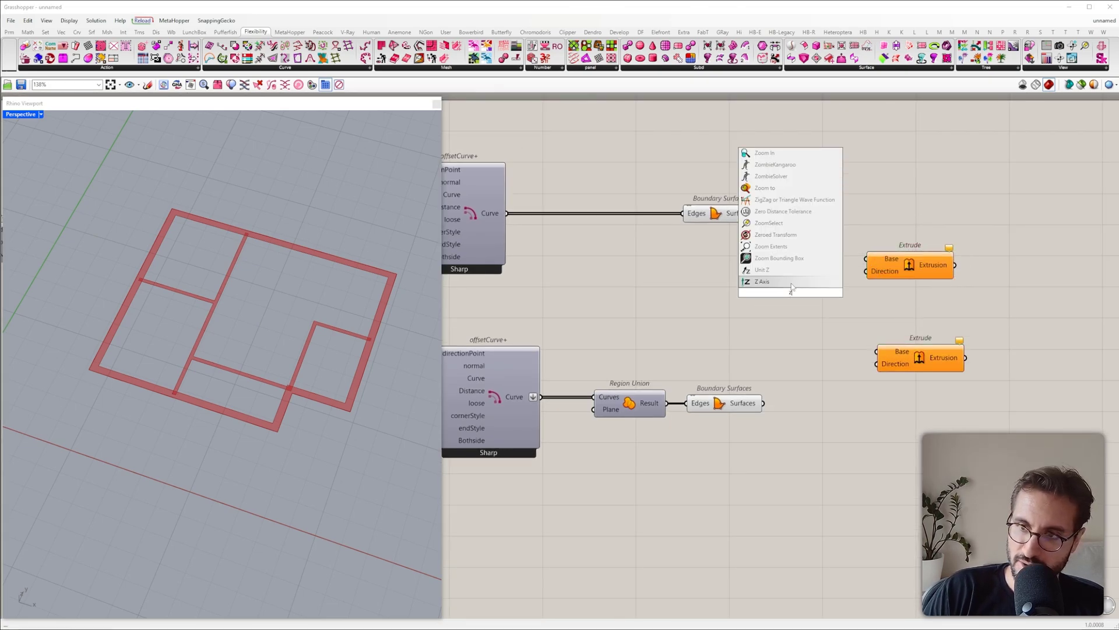
left_click(785, 270)
left_click_drag(834, 293, 868, 274)
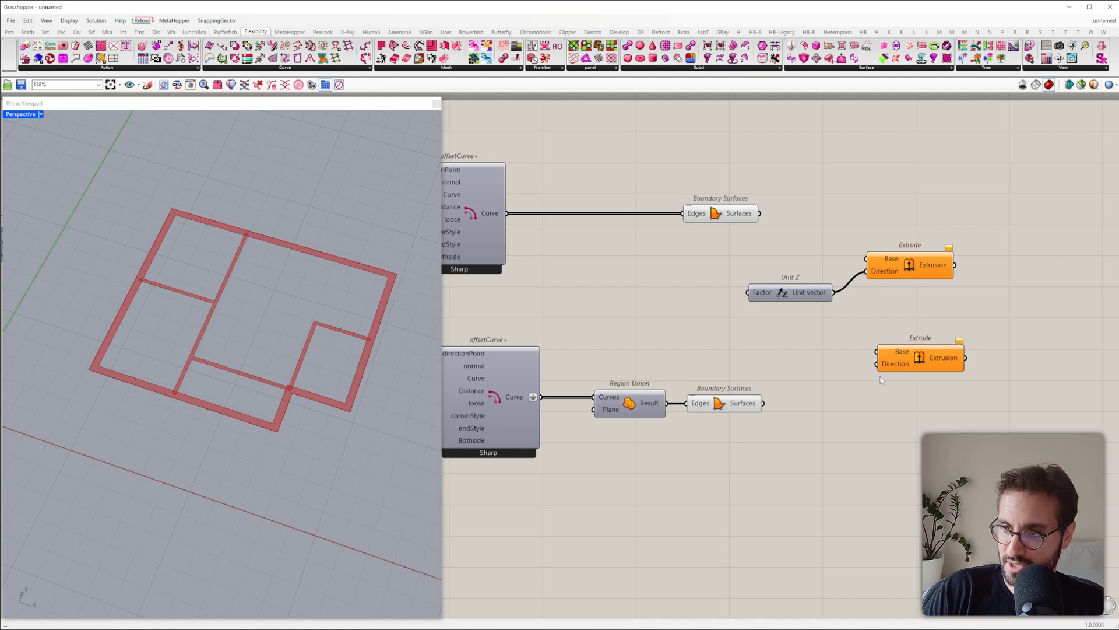
left_click_drag(877, 363, 834, 292)
left_click_drag(878, 351, 762, 403)
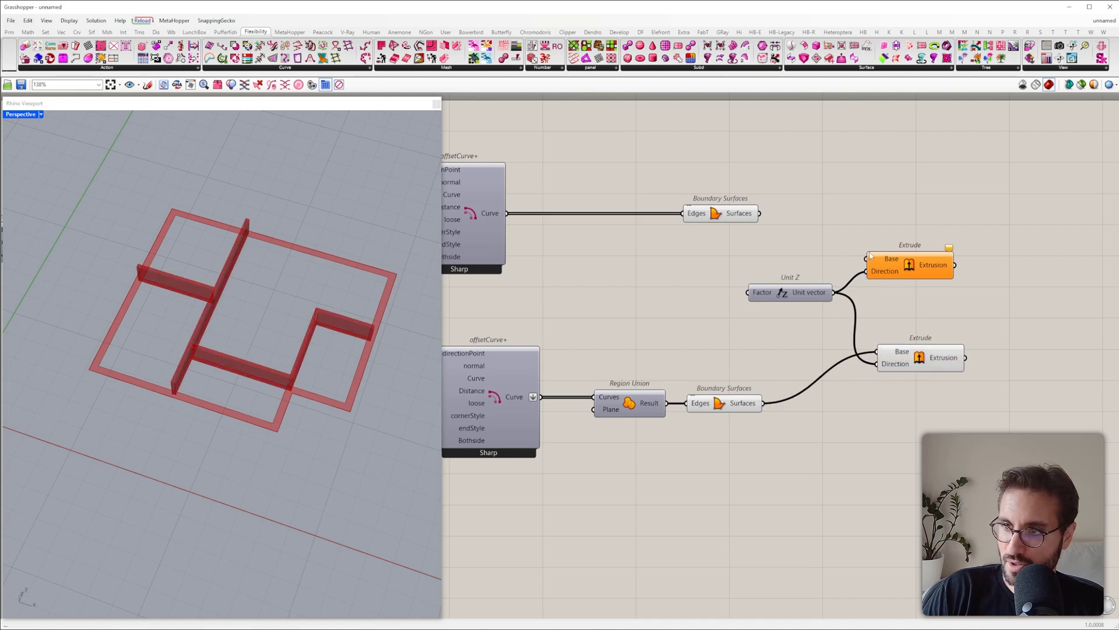
left_click_drag(868, 259, 759, 213)
Step: Drive the Unit Z Factor with a new 0 to 5 number slider set to 2.8, and align the two Extrude components
double_click(667, 288)
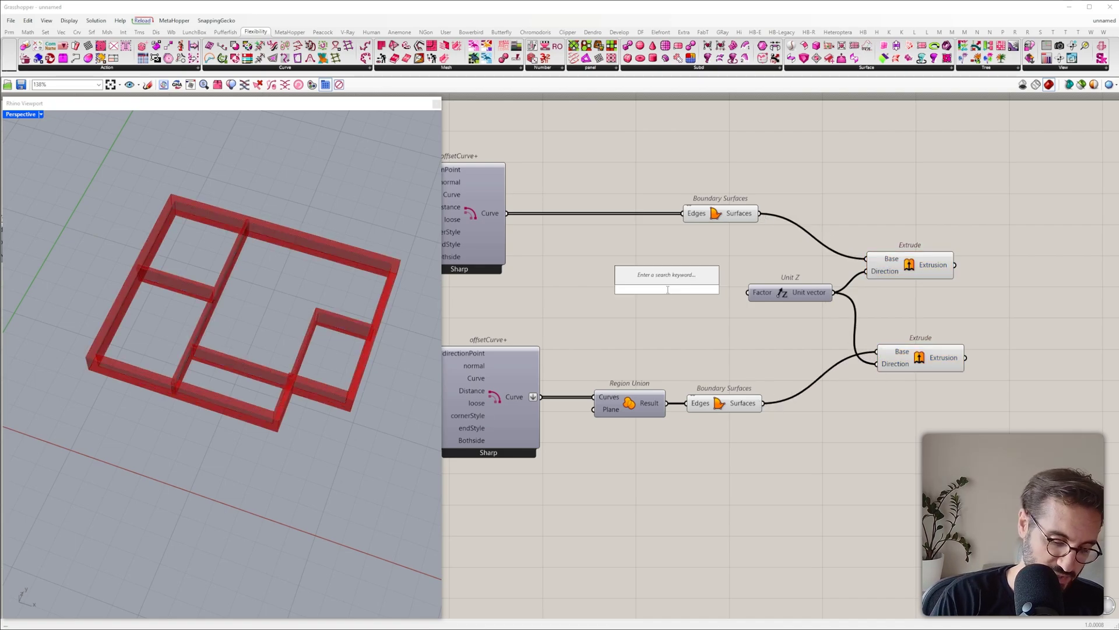
type("0<5.0")
key("Return")
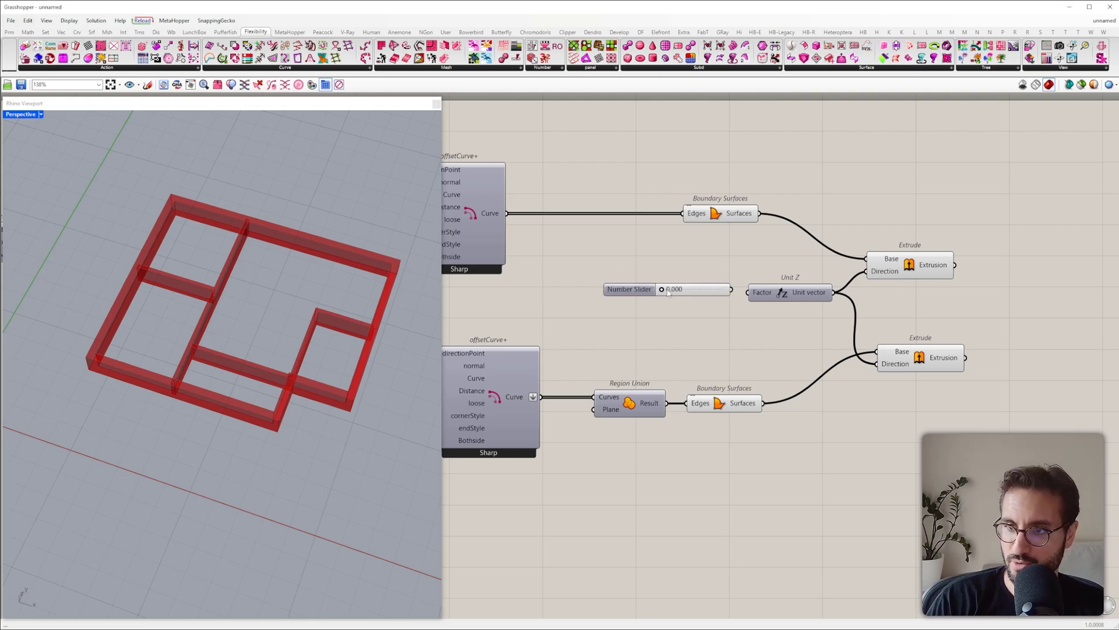
double_click(676, 289)
type("2.8")
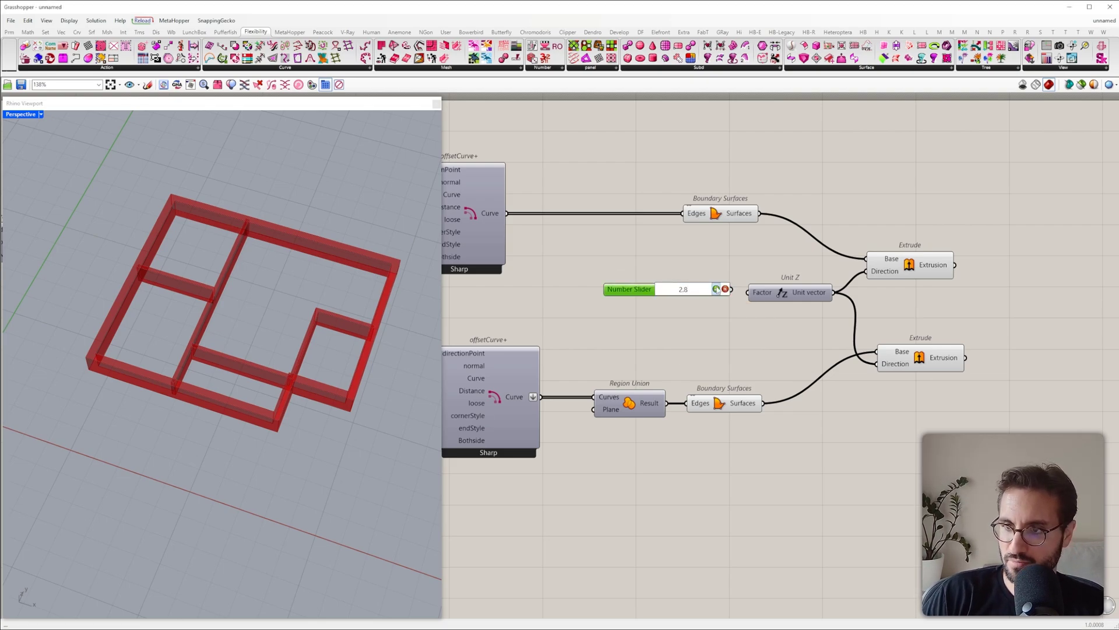
key("Return")
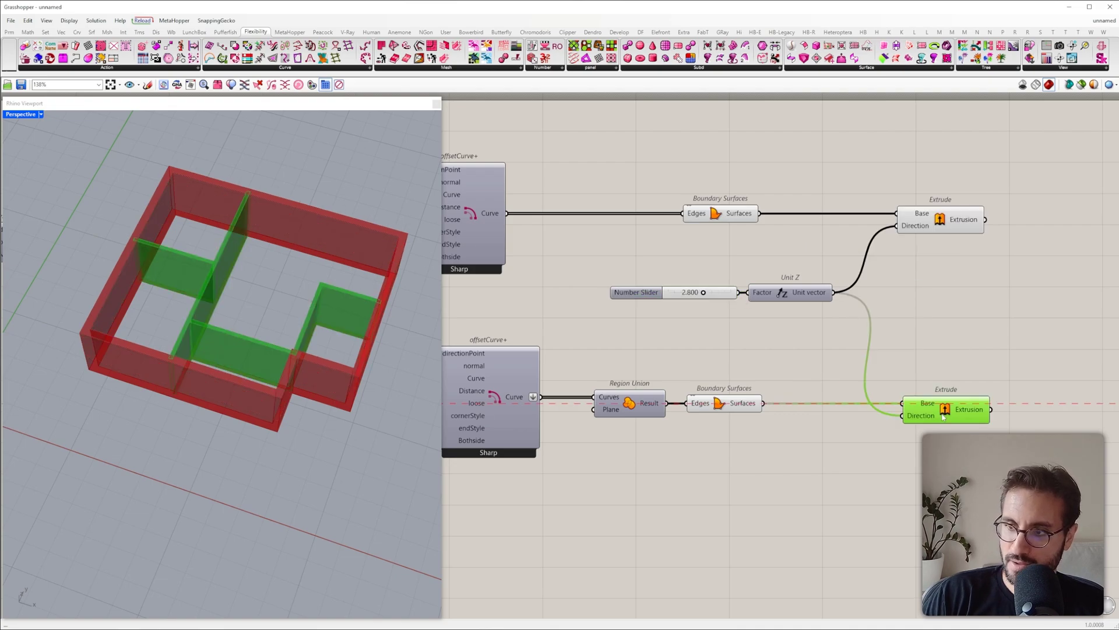
left_click_drag(944, 417, 938, 417)
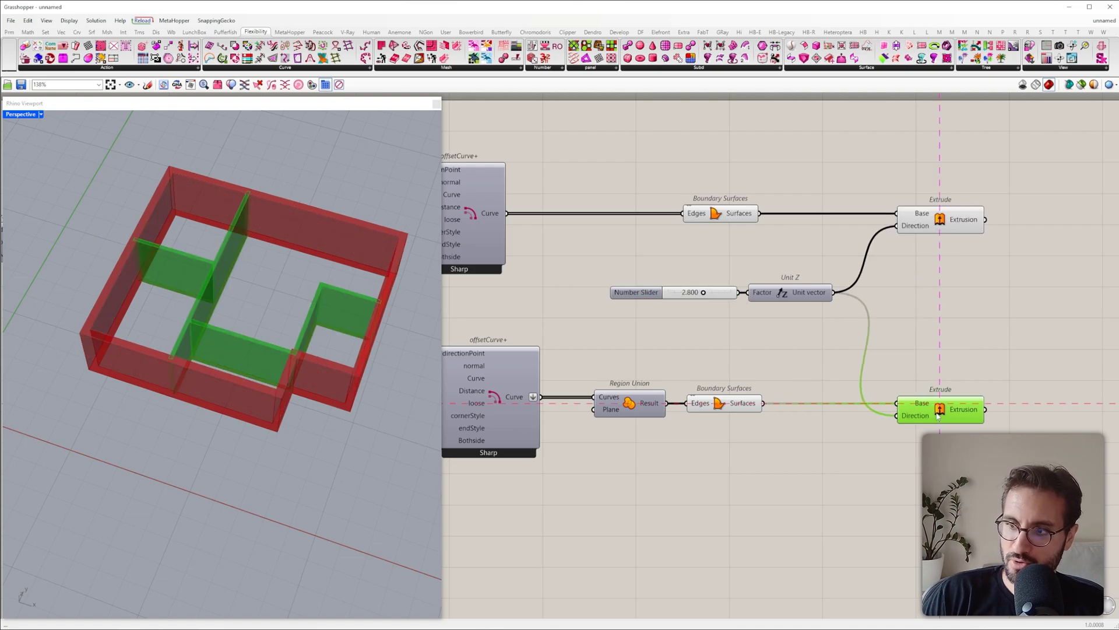
Step: Examine how the extruded interior walls overlap the exterior walls at the inner corner of the plan
right_click_drag(139, 300, 96, 274)
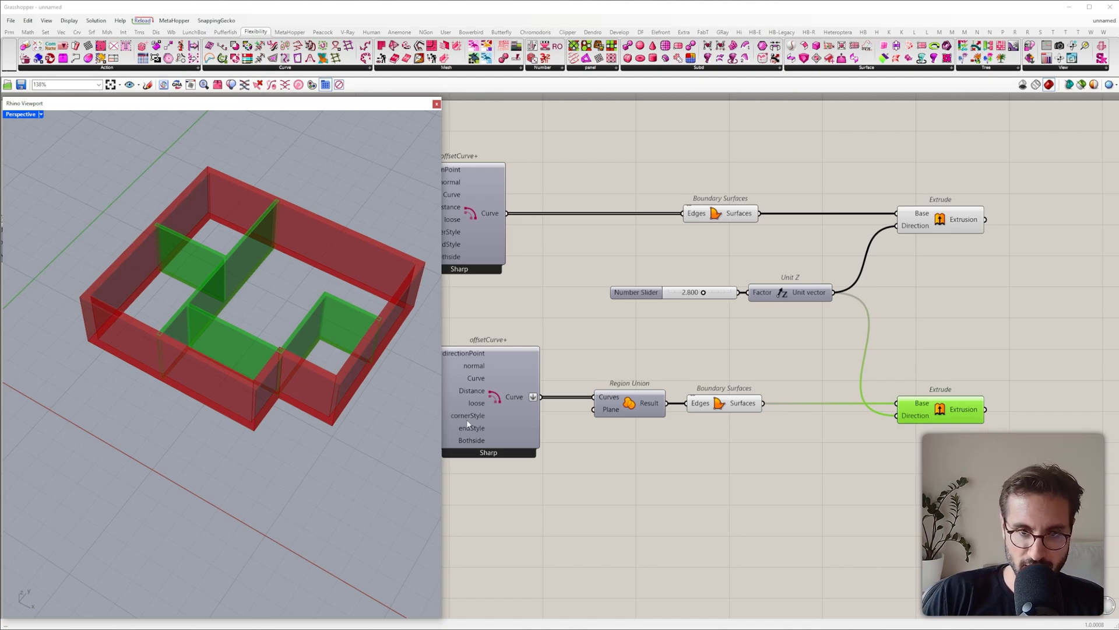
right_click_drag(285, 356, 329, 420)
scroll(329, 420, "up", 8)
scroll(213, 417, "up", 4)
right_click_drag(213, 418, 249, 389)
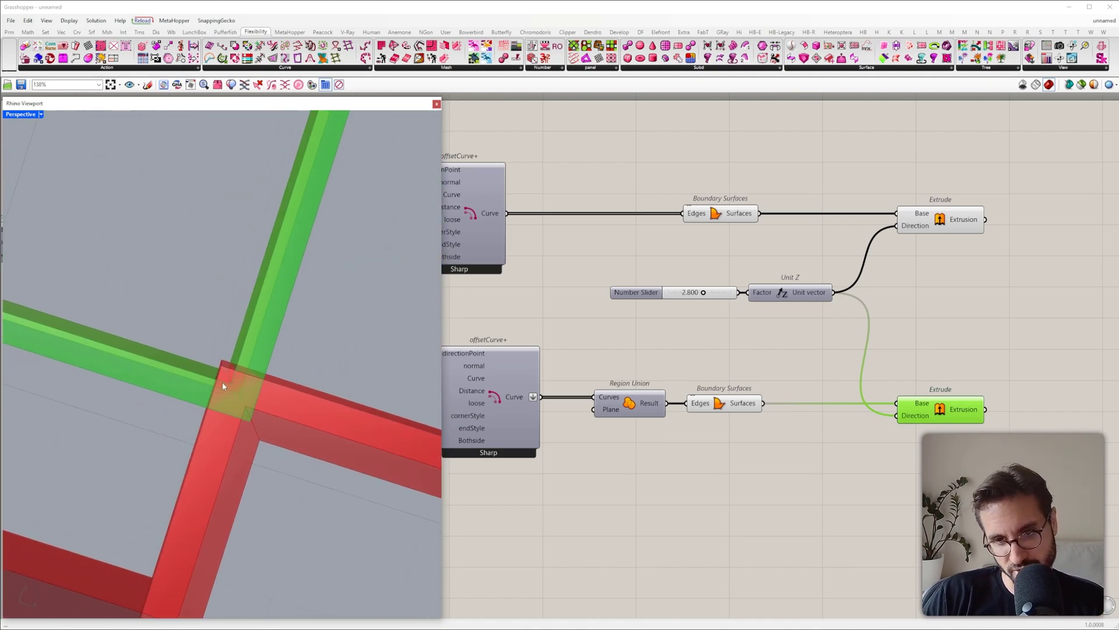
mouse_move(231, 379)
right_mouse_down()
mouse_move(224, 386)
mouse_move(231, 379)
right_mouse_up()
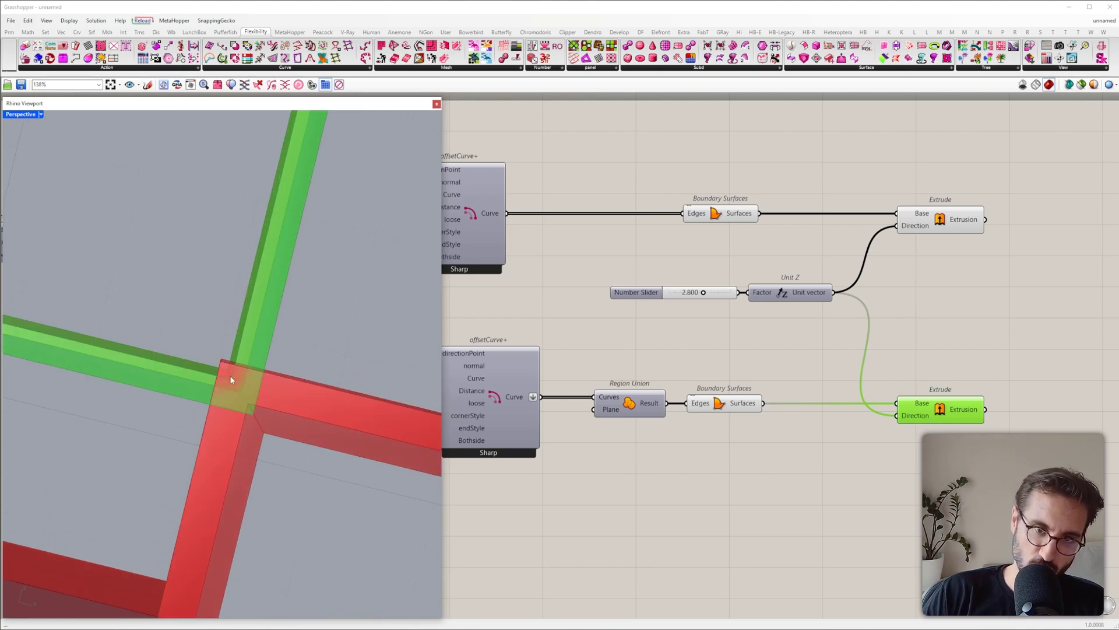
right_click_drag(911, 338, 733, 407)
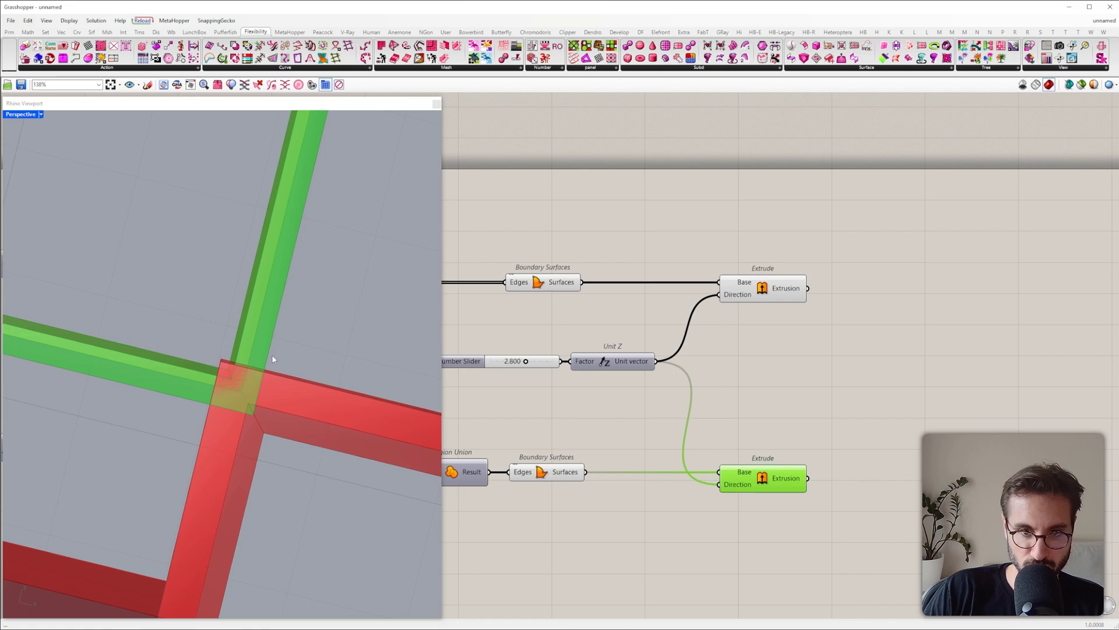
scroll(230, 370, "down", 5)
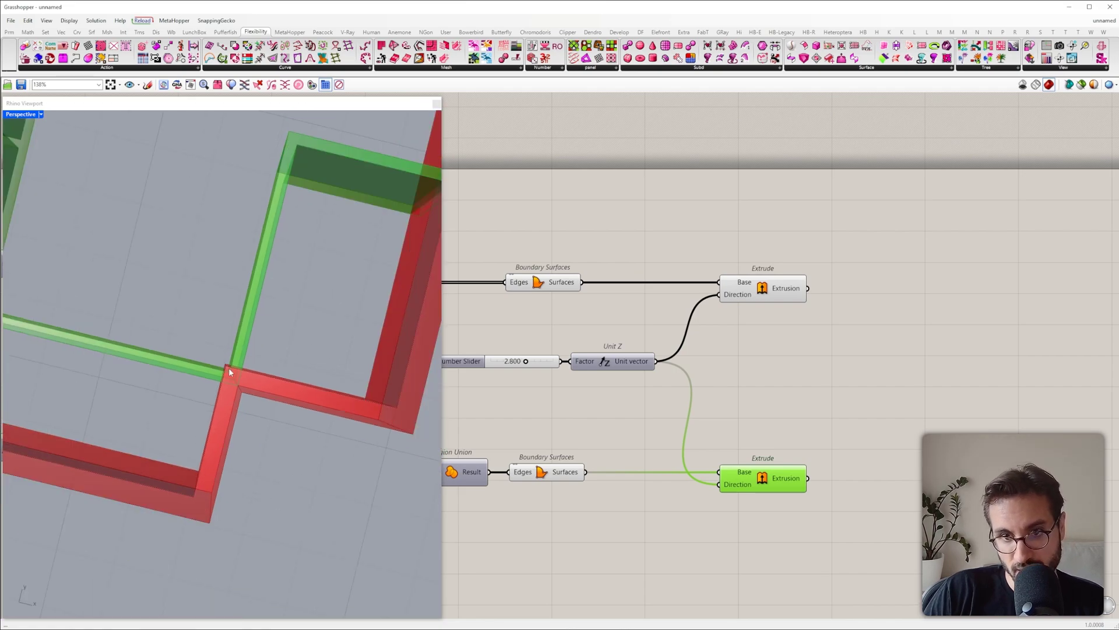
Step: Add Flexibility's BooleanSplit surface component to the canvas after the two Extrude components
scroll(227, 370, "up", 5)
scroll(283, 402, "down", 4)
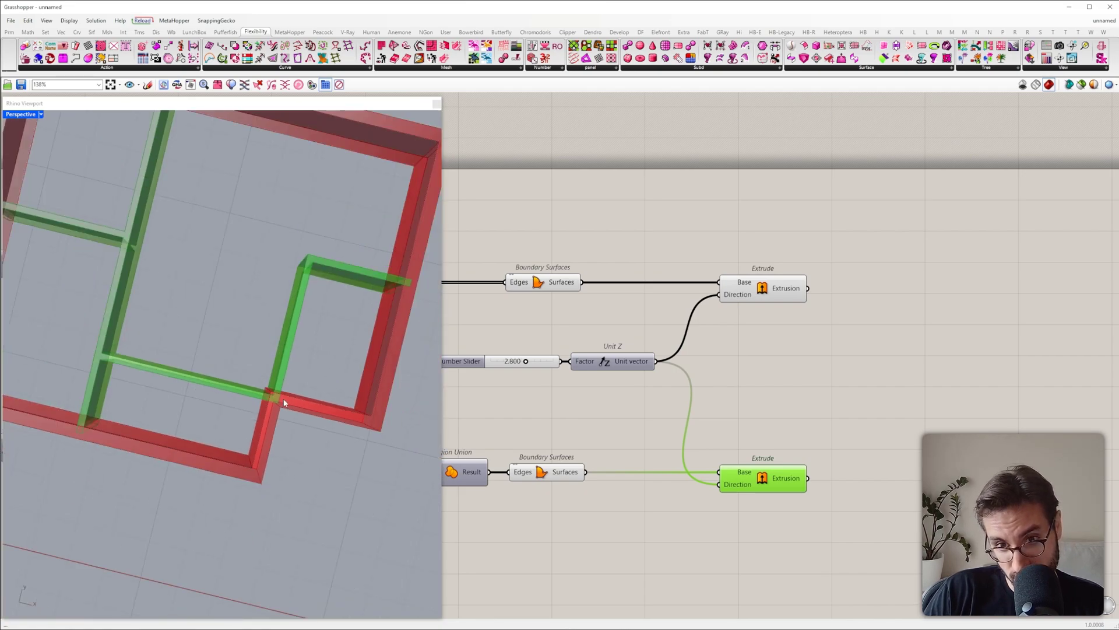
right_click_drag(790, 330, 802, 325)
double_click(877, 345)
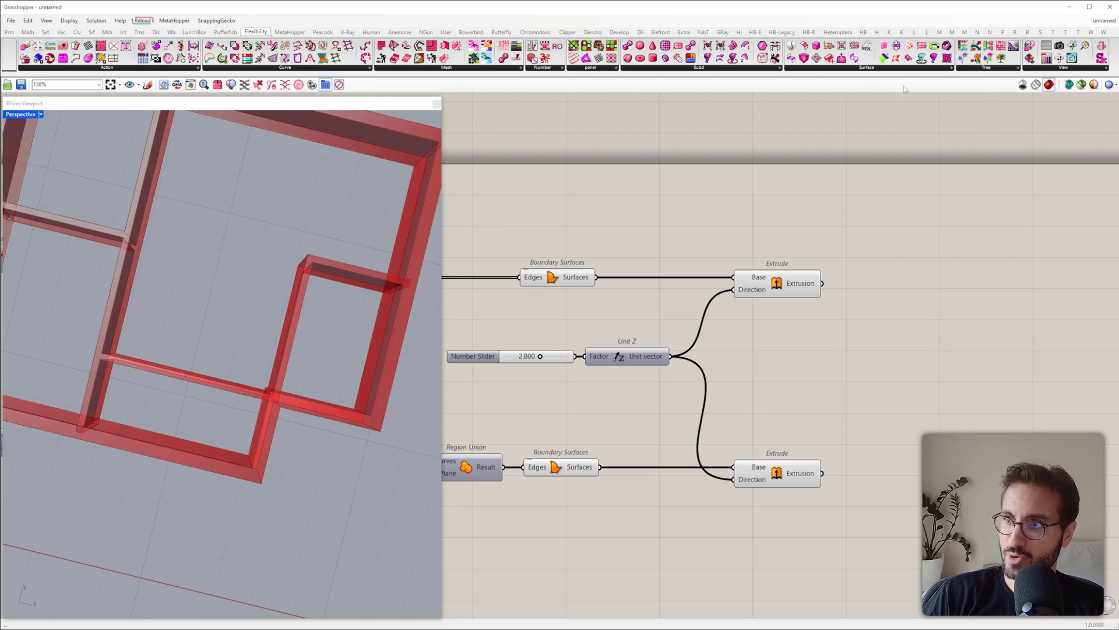
left_click(884, 68)
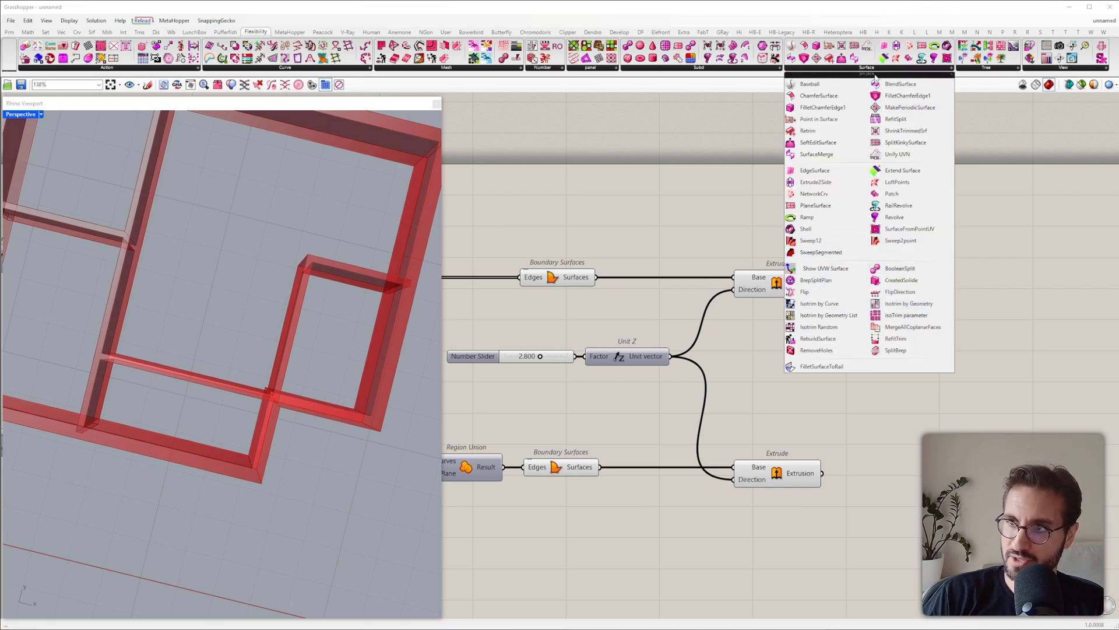
left_click(890, 271)
left_click(901, 357)
right_click_drag(900, 357, 773, 340)
left_click_drag(773, 341, 784, 350)
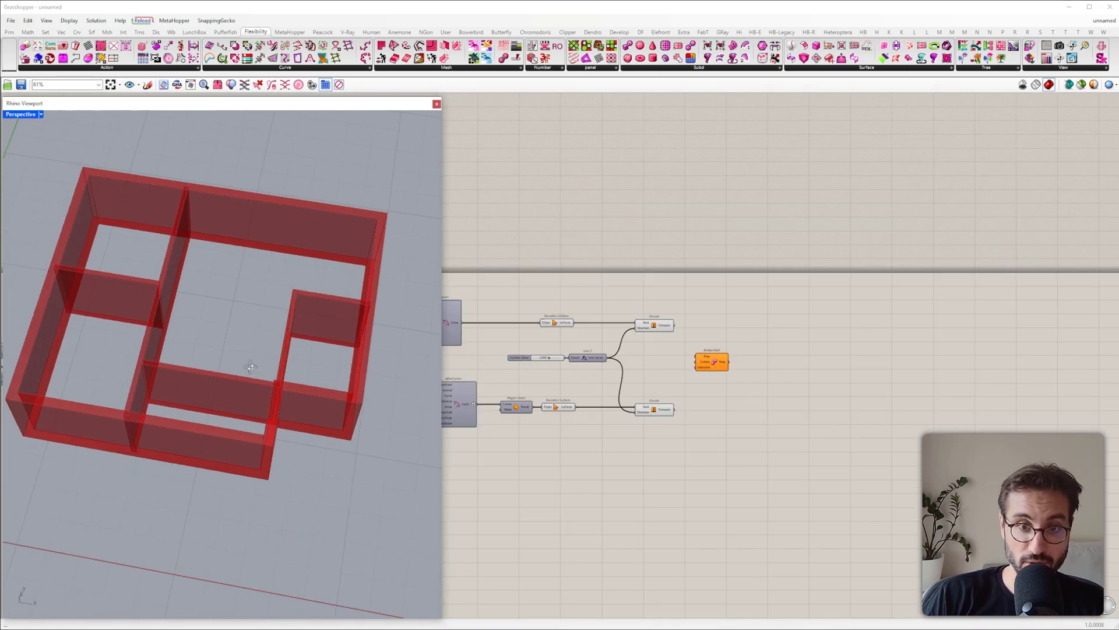
Step: Highlight each Extrude in turn to examine how the exterior and interior walls overlap at the inner corner
left_click(654, 325)
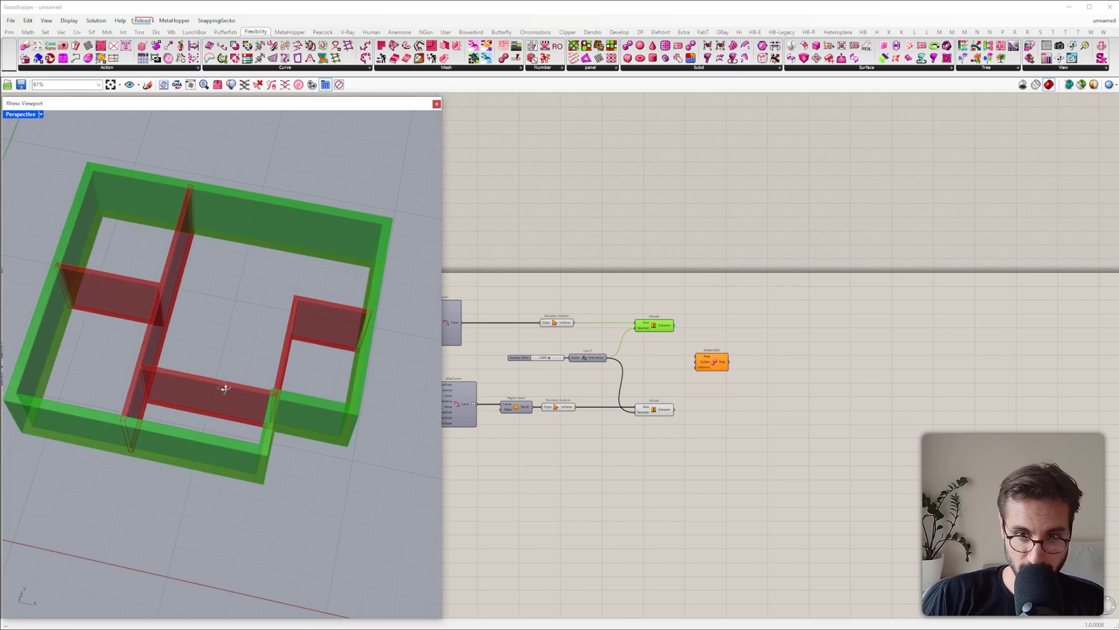
scroll(295, 417, "up", 5)
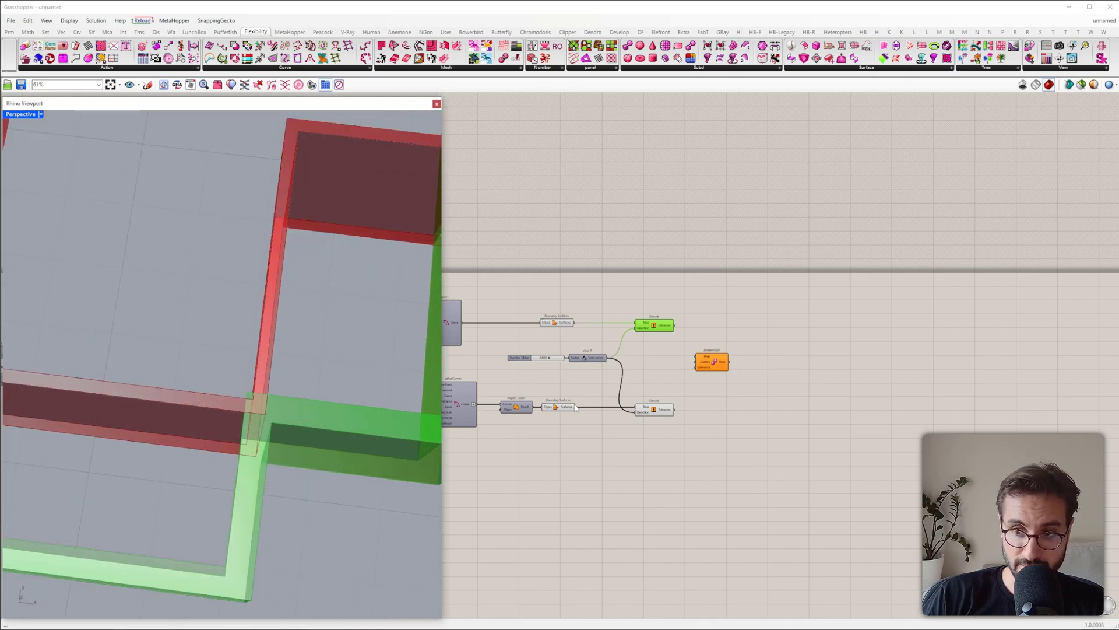
left_click(662, 412)
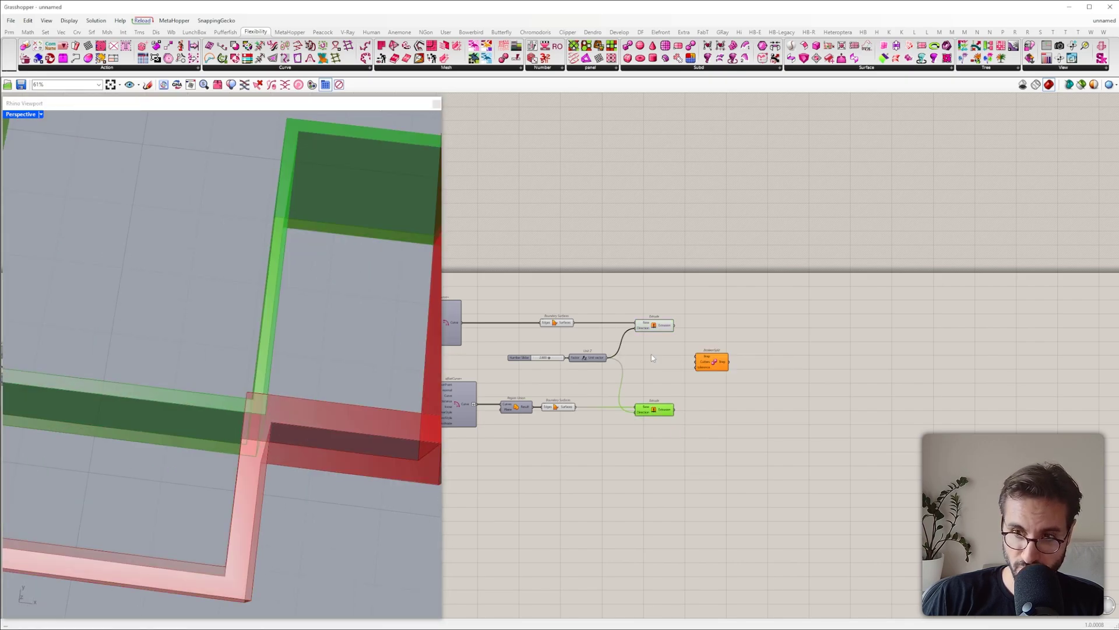
left_click(654, 327)
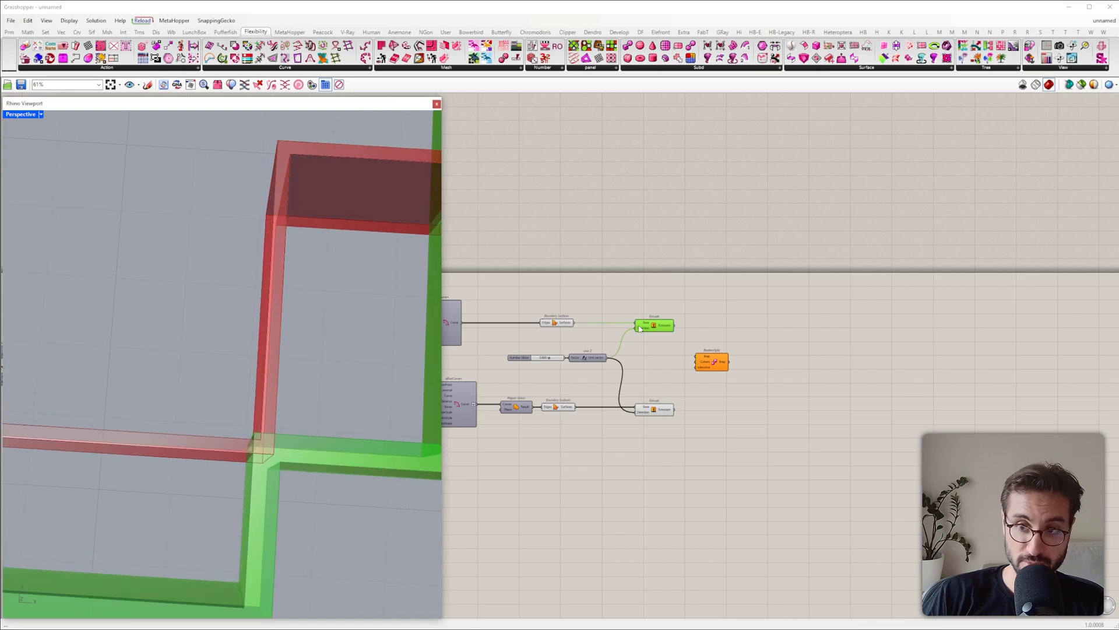
right_click_drag(299, 450, 238, 445, "shift")
scroll(170, 456, "up", 6)
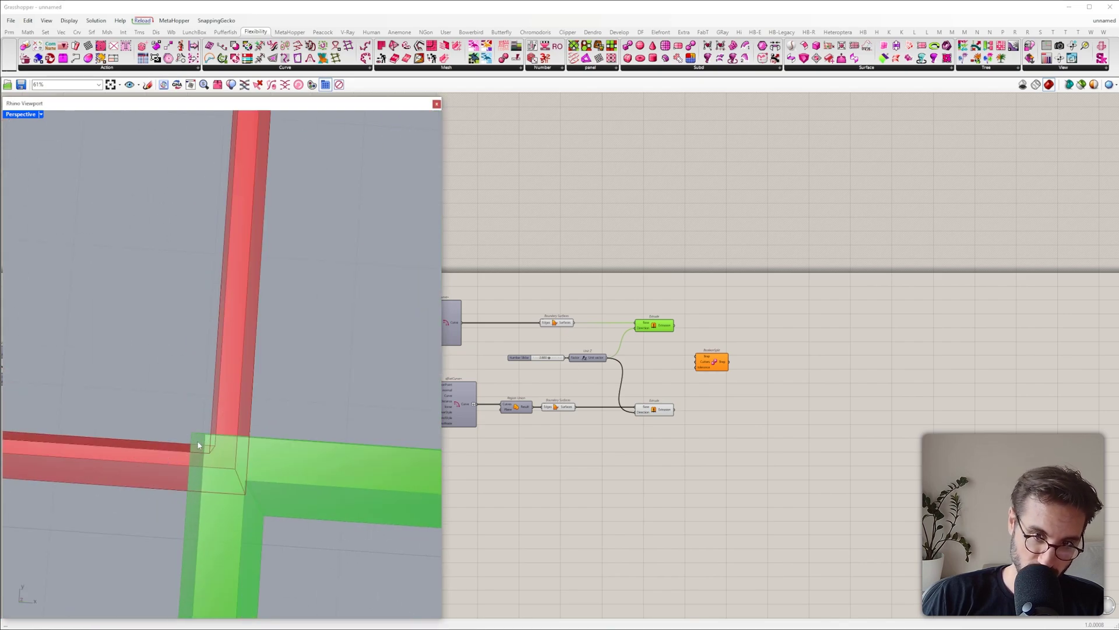
scroll(685, 332, "up", 3)
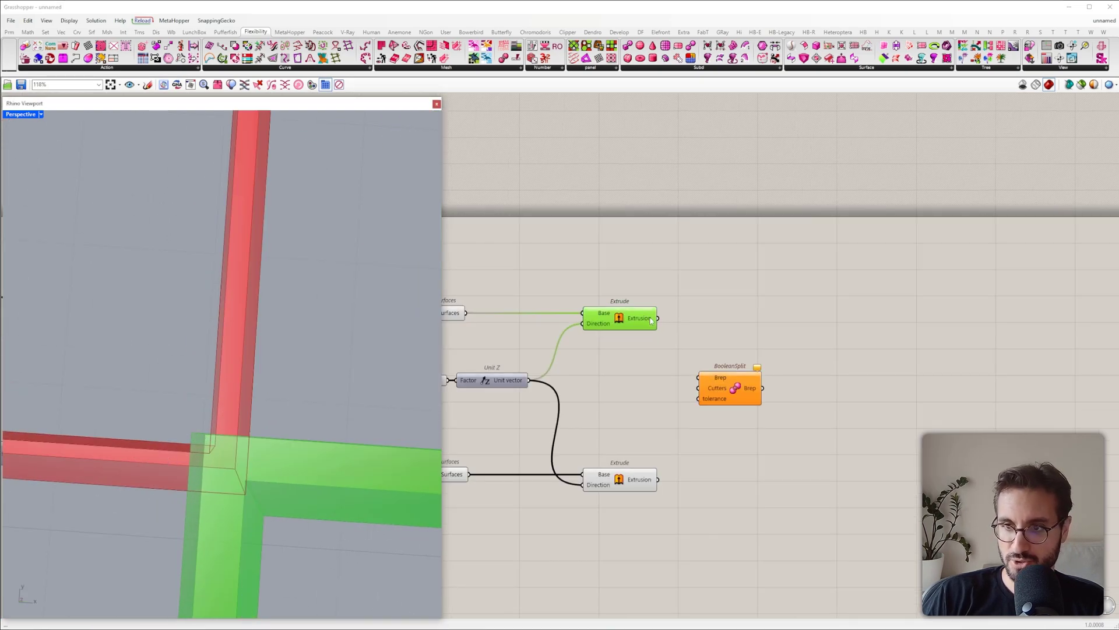
Step: Connect the exterior-wall Extrusion to BooleanSplit's Brep input and the interior-wall Extrusion to its Cutters input
left_click_drag(656, 319, 704, 378)
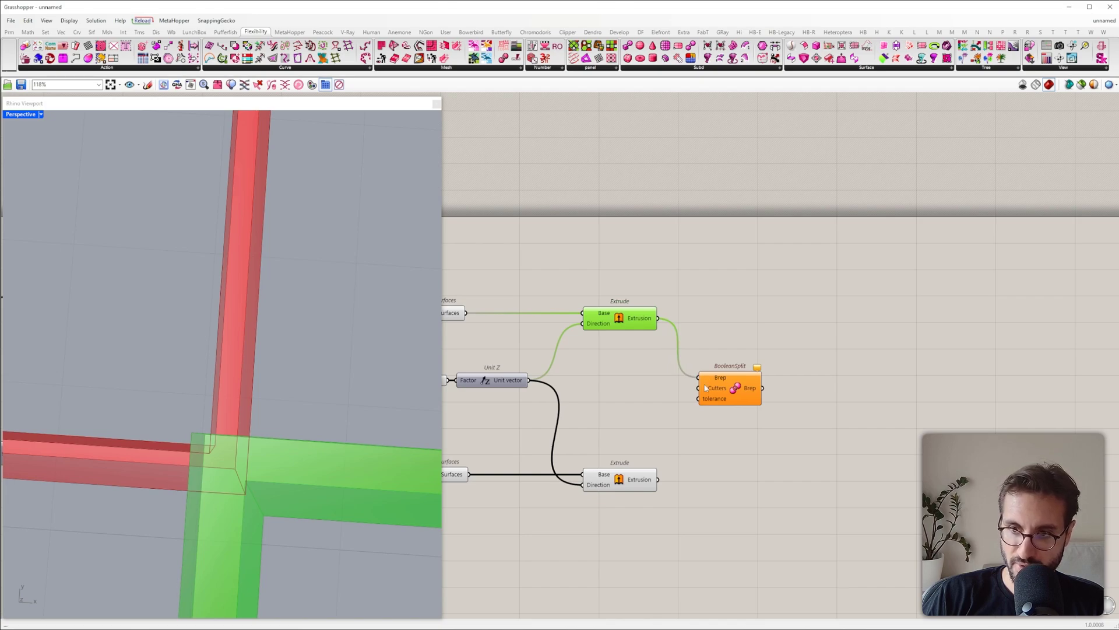
left_click(640, 465)
scroll(270, 420, "down", 6)
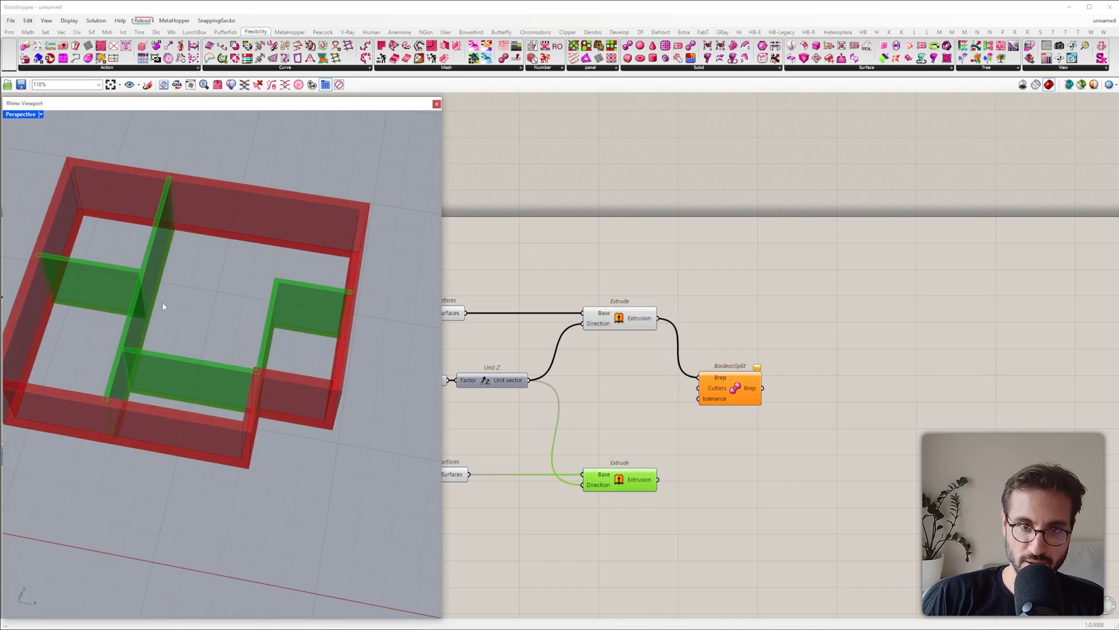
left_click_drag(658, 479, 752, 392)
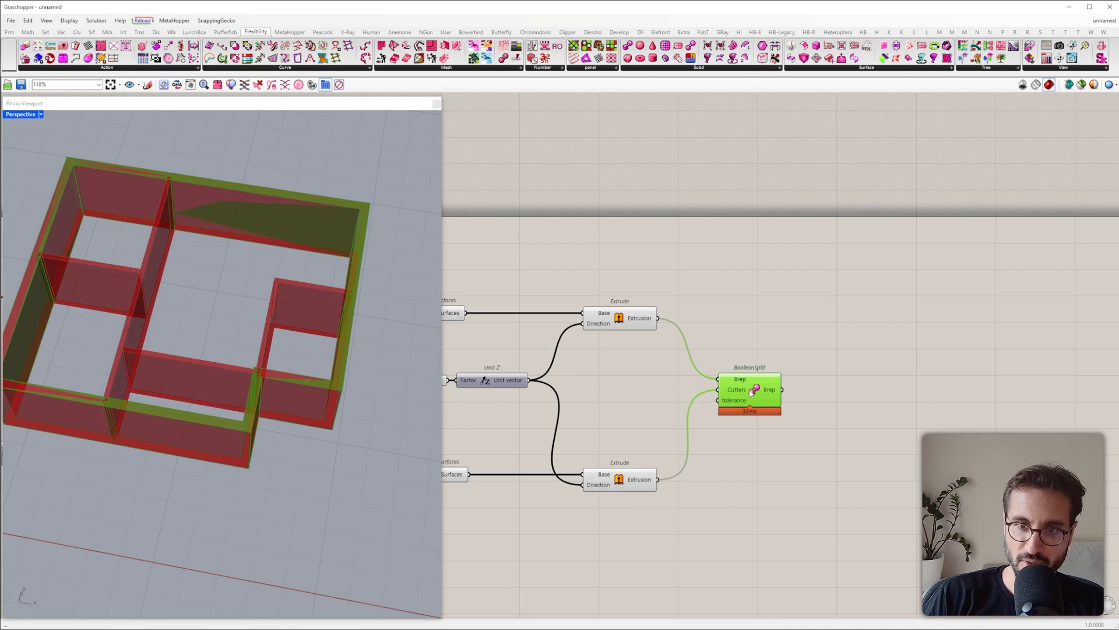
Step: Inspect the BooleanSplit tolerance and Brep output, and check the split pieces at the wall junctions in the model
mouse_move(742, 403)
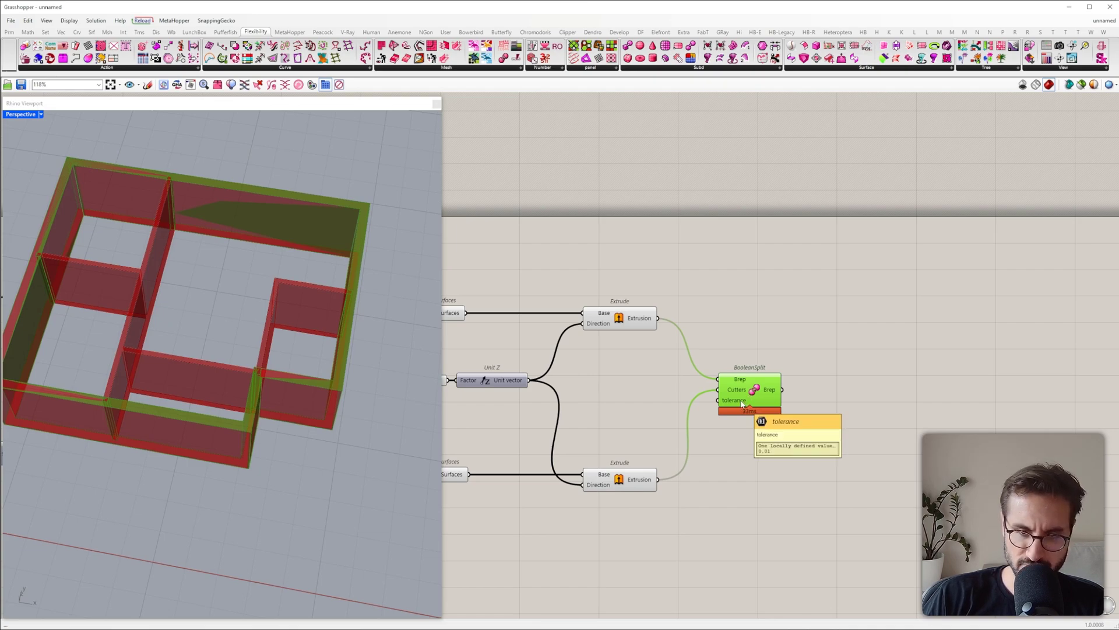
mouse_move(775, 394)
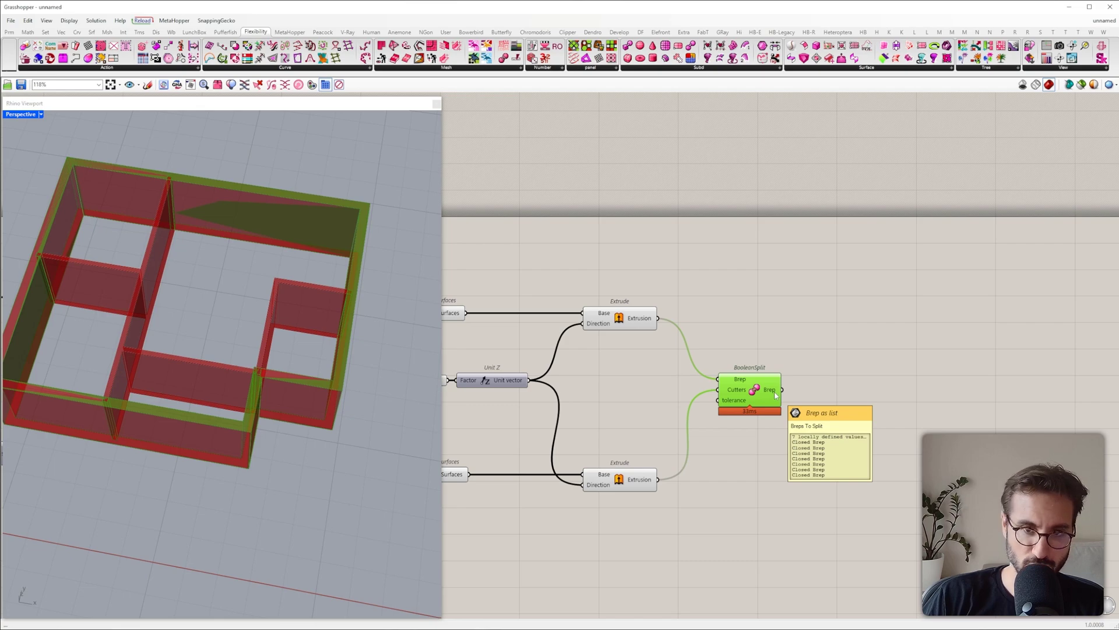
right_click_drag(274, 348, 386, 291)
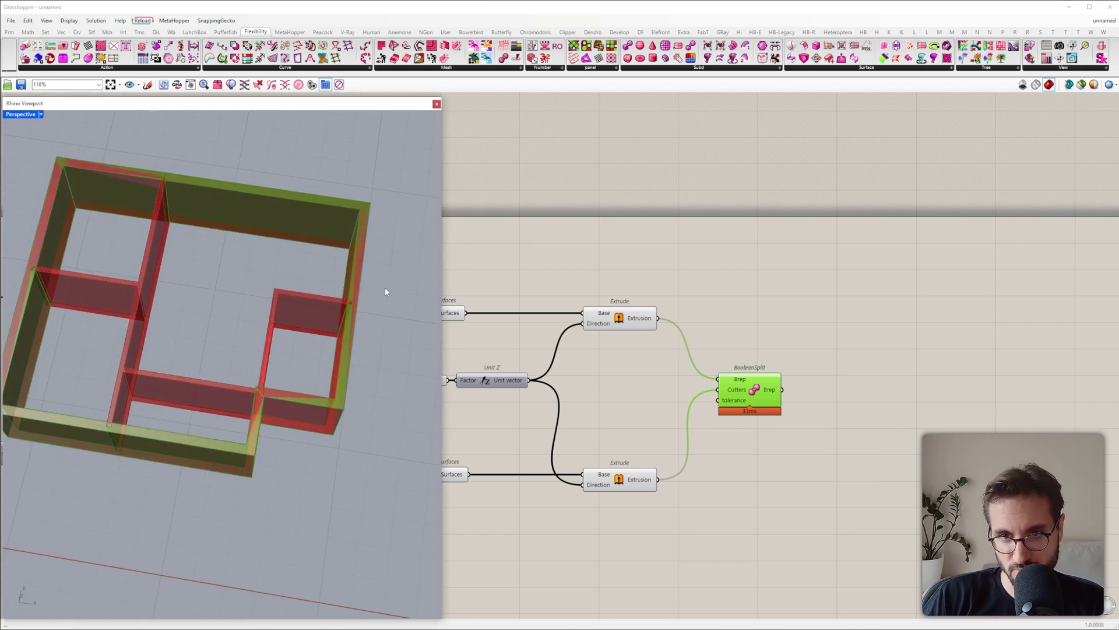
scroll(274, 331, "up", 5)
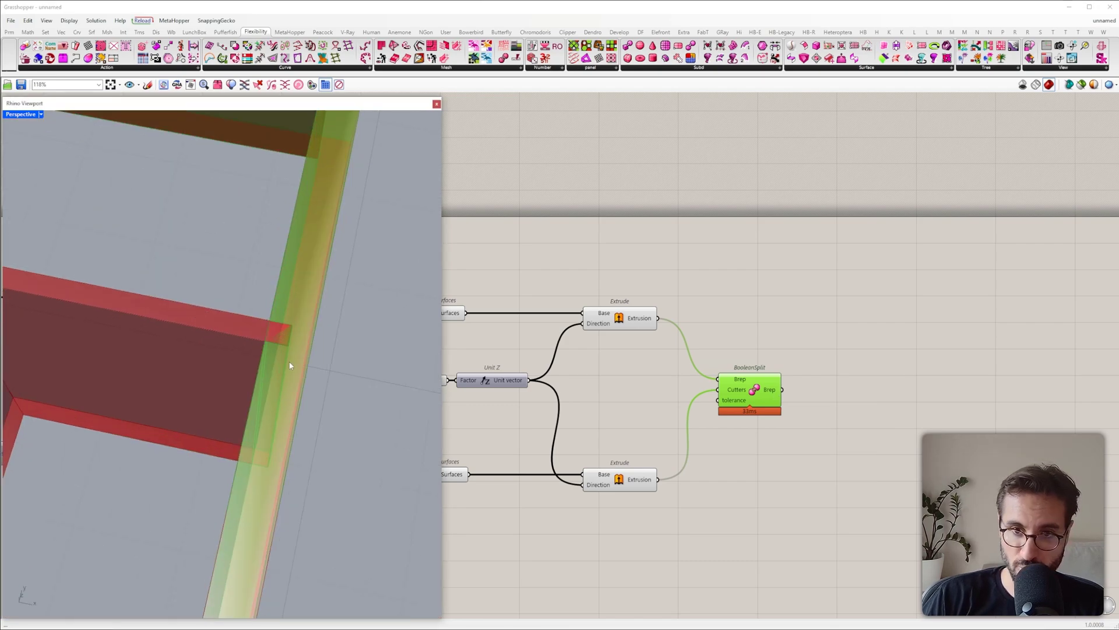
scroll(288, 355, "down", 5)
scroll(181, 270, "up", 4)
scroll(215, 289, "down", 4)
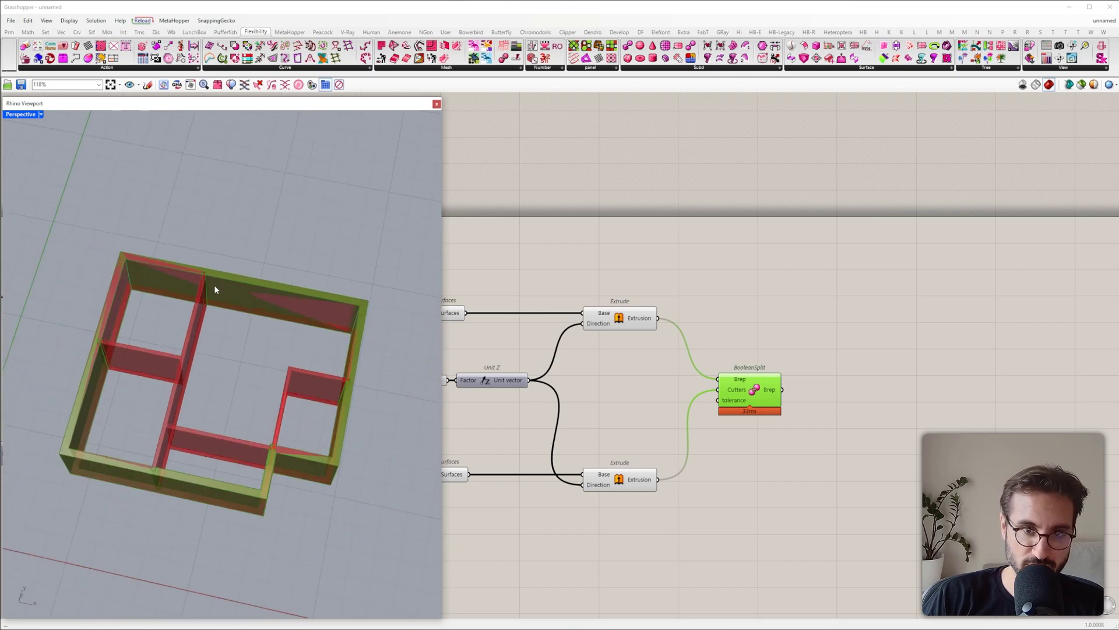
scroll(214, 290, "down", 3)
scroll(211, 340, "up", 5)
scroll(213, 340, "down", 4)
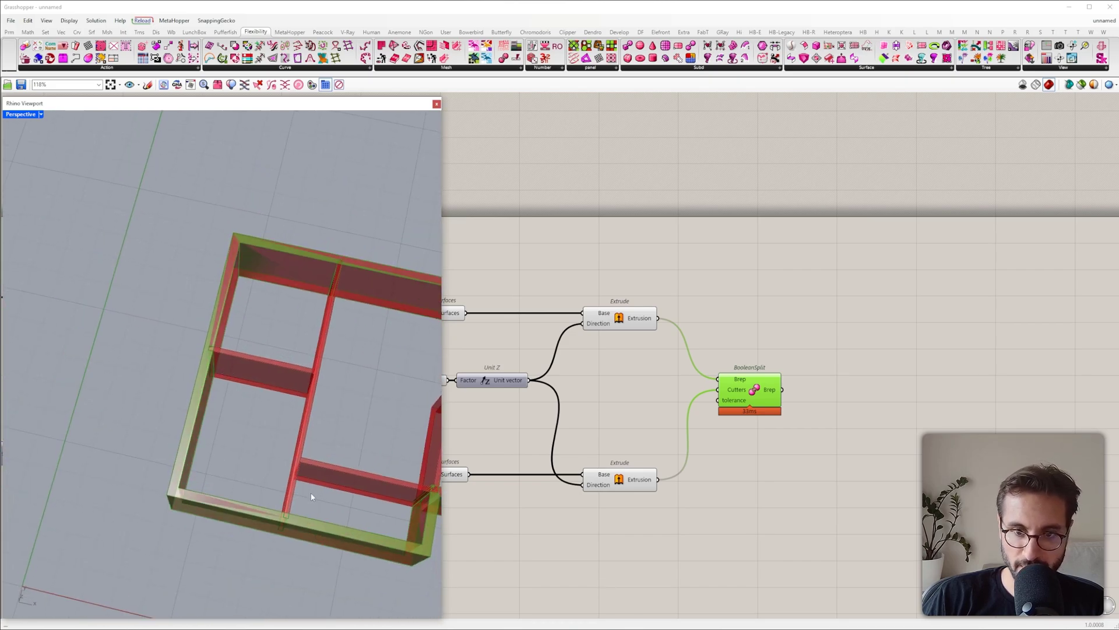
scroll(230, 532, "up", 4)
scroll(228, 535, "down", 3)
scroll(266, 485, "down", 3)
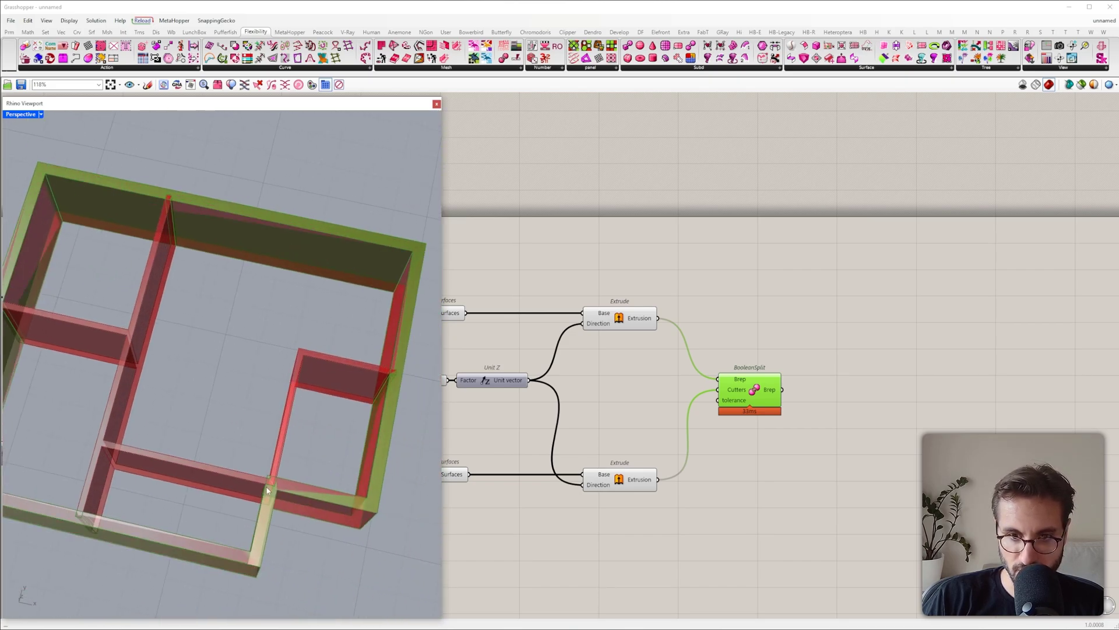
scroll(264, 484, "up", 5)
scroll(273, 475, "down", 4)
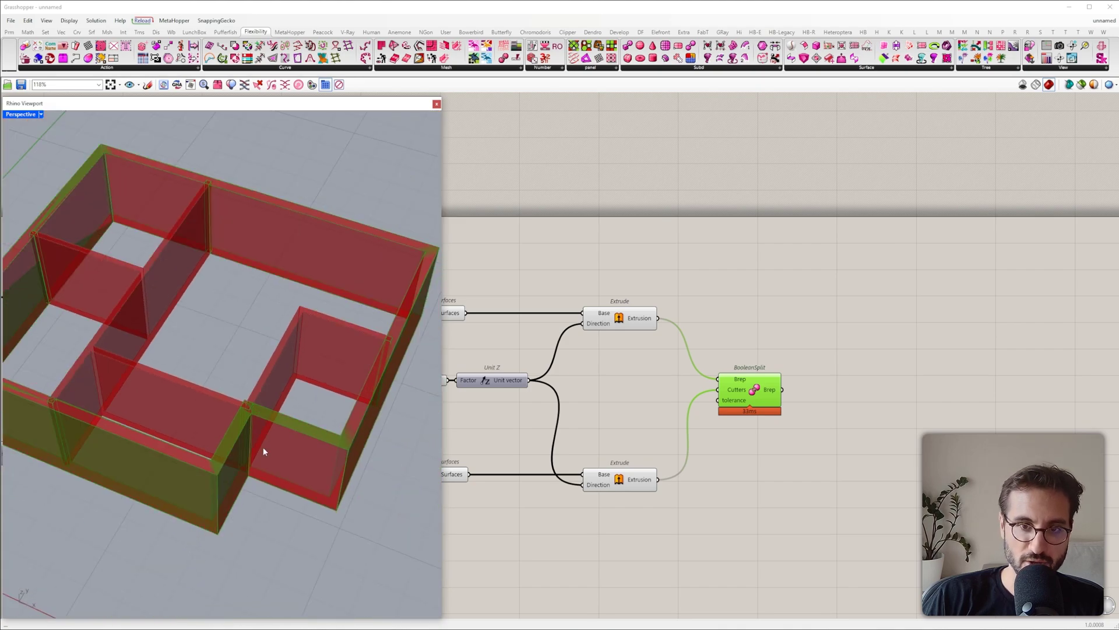
Step: Add a Volume component and connect the BooleanSplit Brep output to its Geometry input
double_click(850, 340)
type("vol")
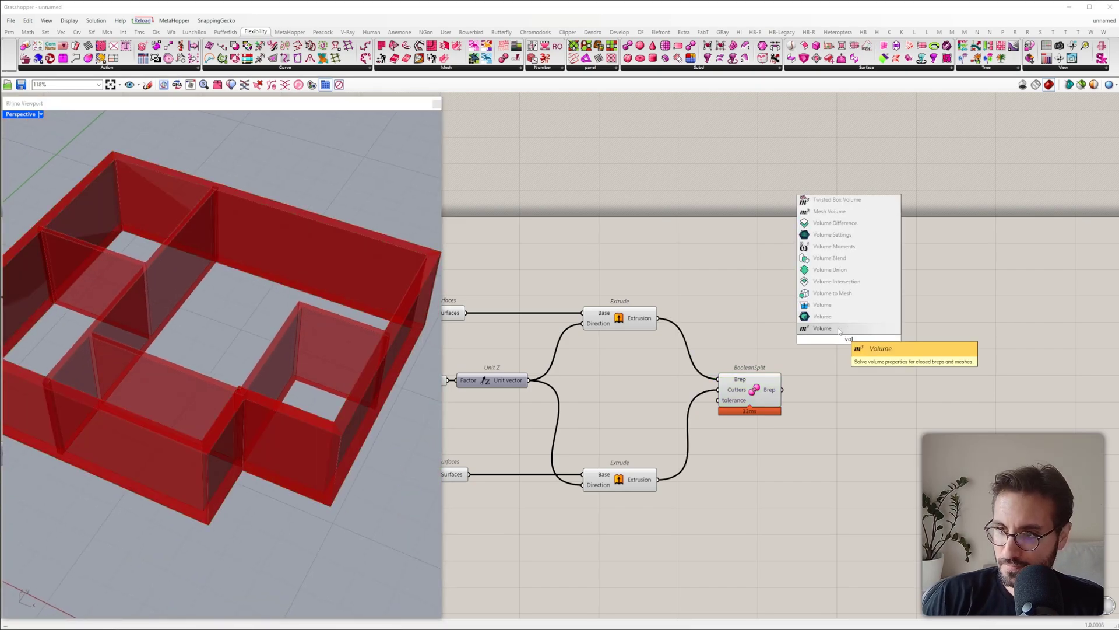
left_click(848, 328)
left_click_drag(812, 339, 783, 389)
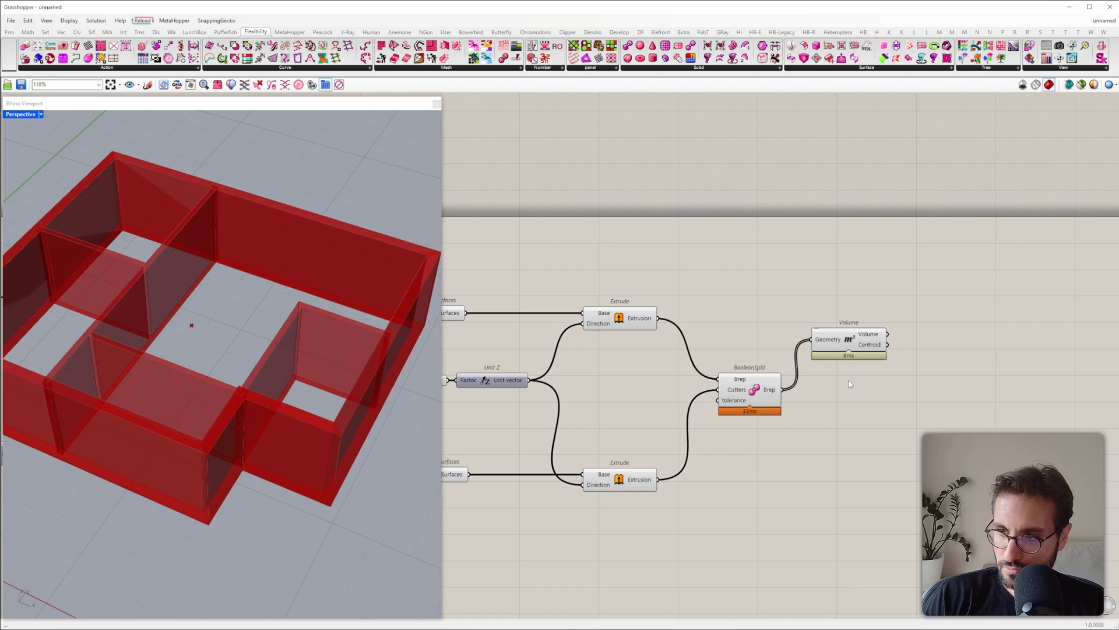
Step: Add a Sort List component, using the volumes as Keys and the BooleanSplit Breps as Values A
double_click(856, 379)
type("sort")
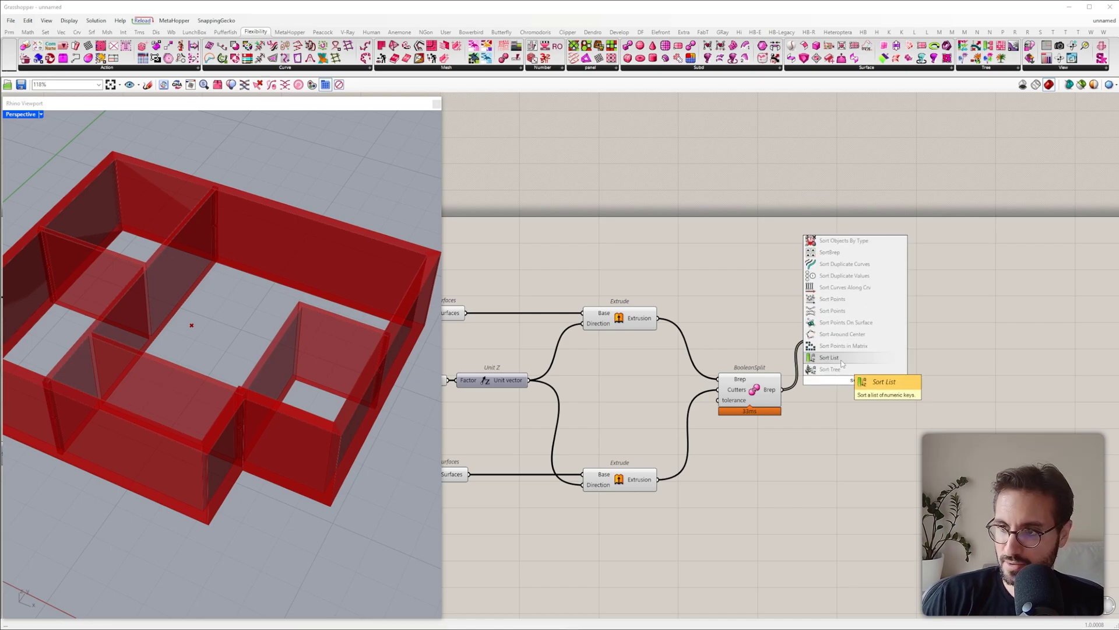
left_click(843, 358)
left_click_drag(819, 375, 782, 389)
left_click_drag(855, 387, 939, 392)
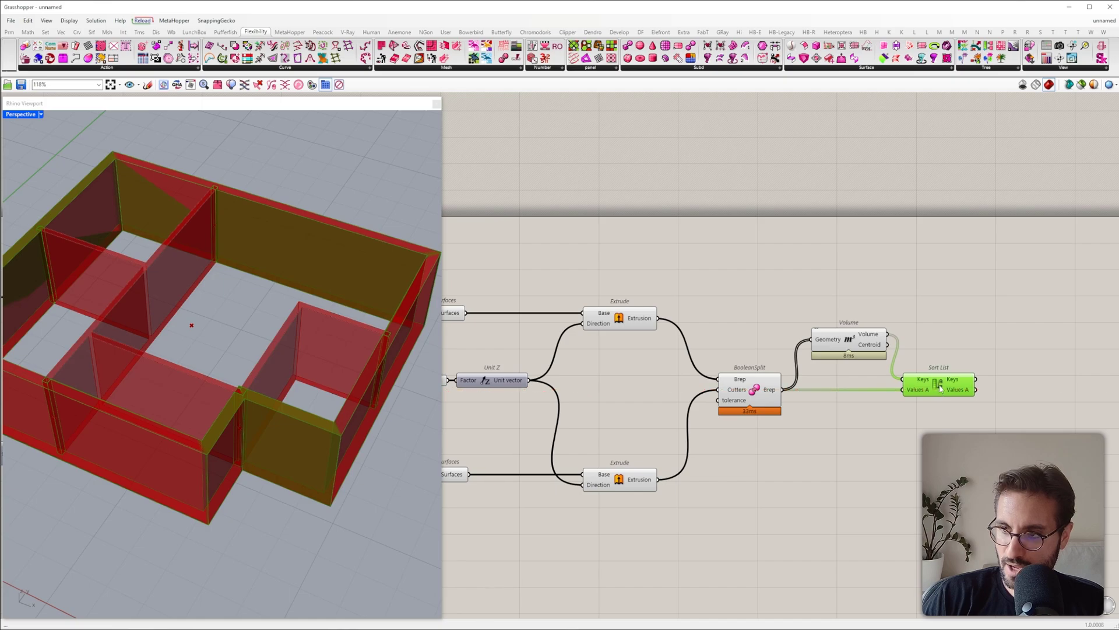
Step: Apply Reverse to the Values A output of Sort List so the largest Brep comes first
right_click_drag(938, 392, 770, 383)
mouse_move(794, 385)
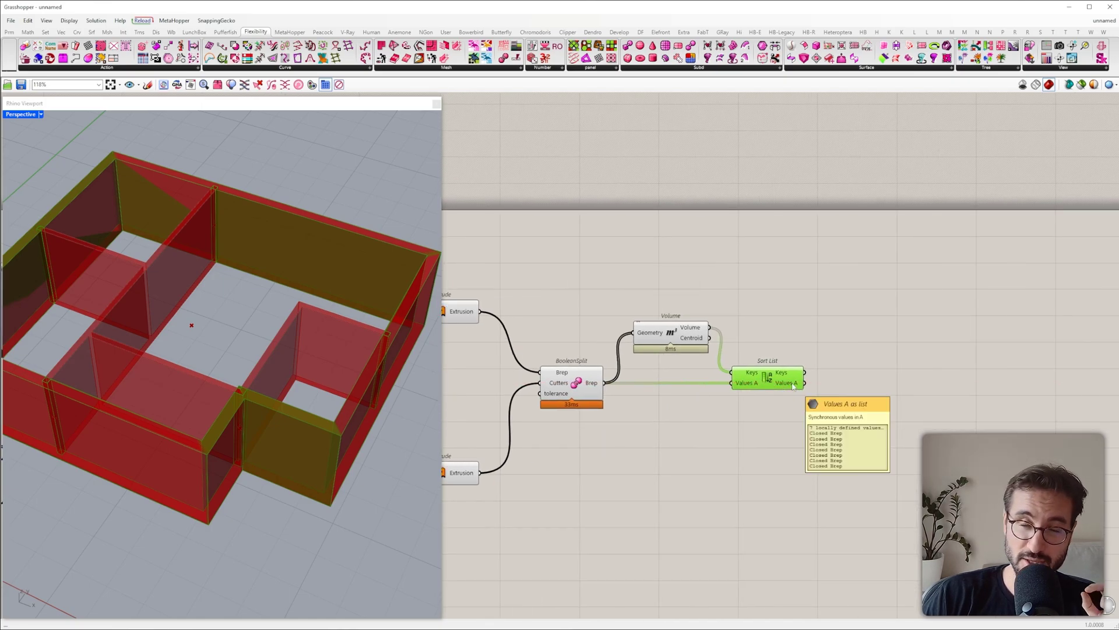
right_click(793, 385)
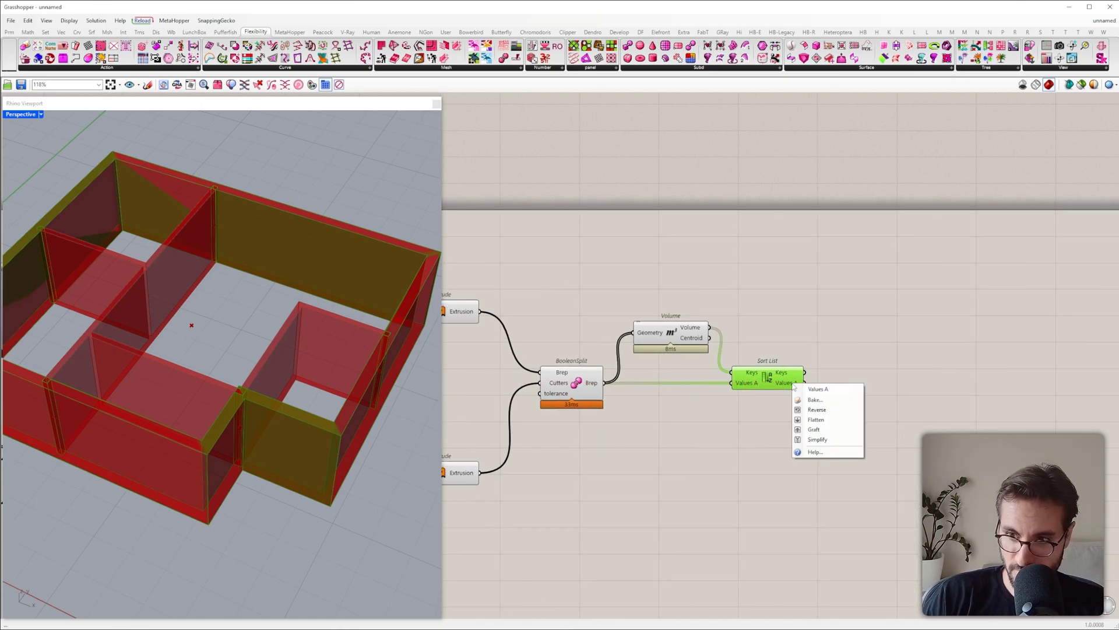
right_click(794, 383)
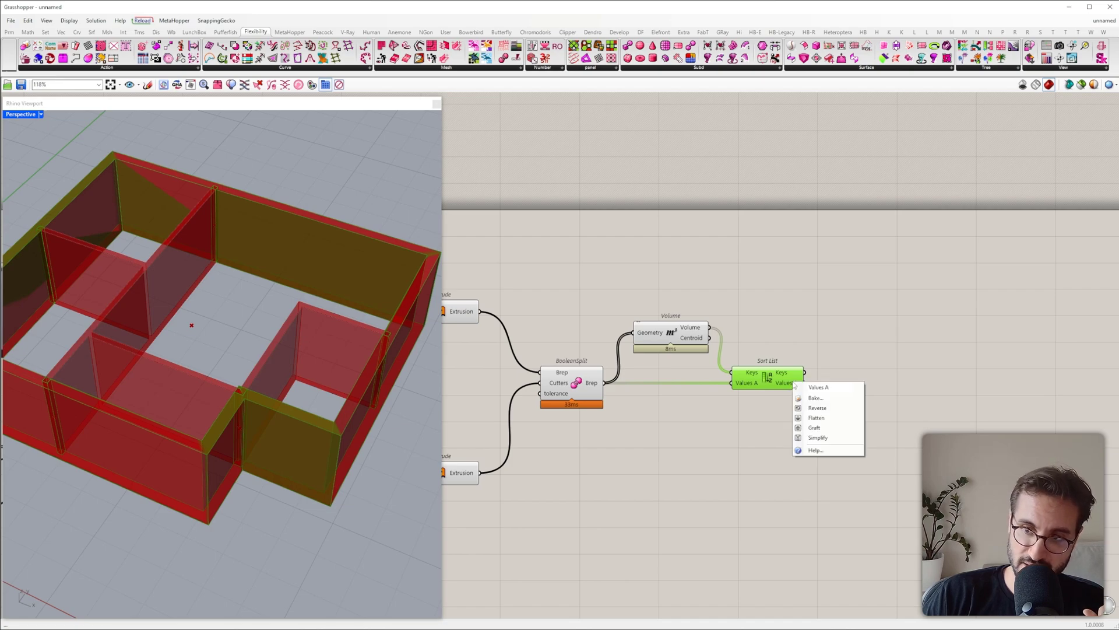
left_click(821, 437)
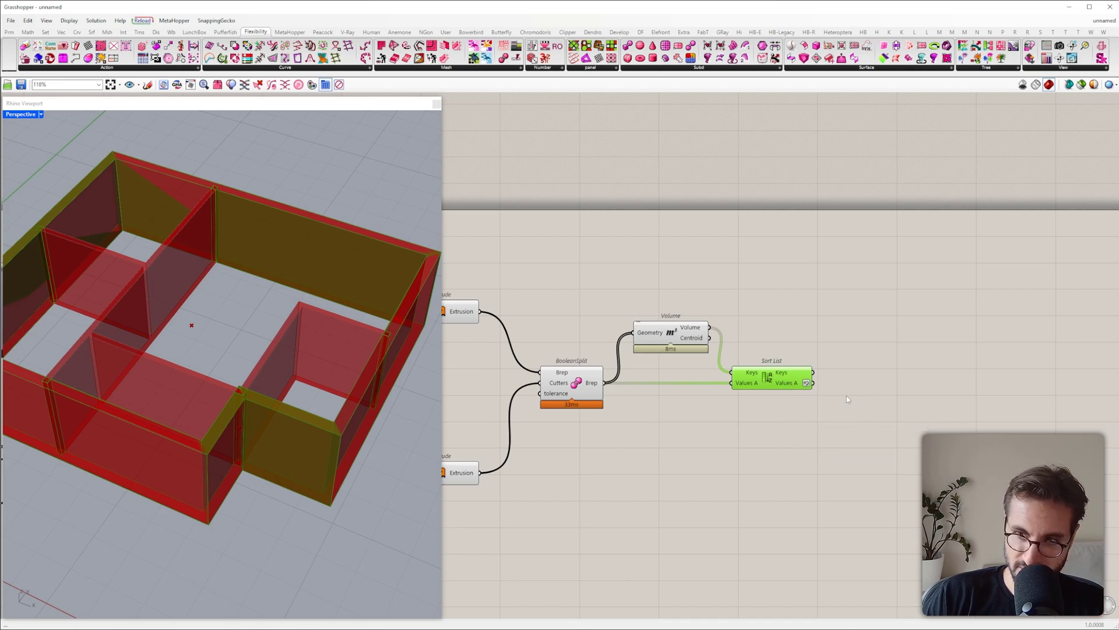
Step: Add a List Item component and connect the reversed Values A output to its List input
double_click(846, 395)
type("item")
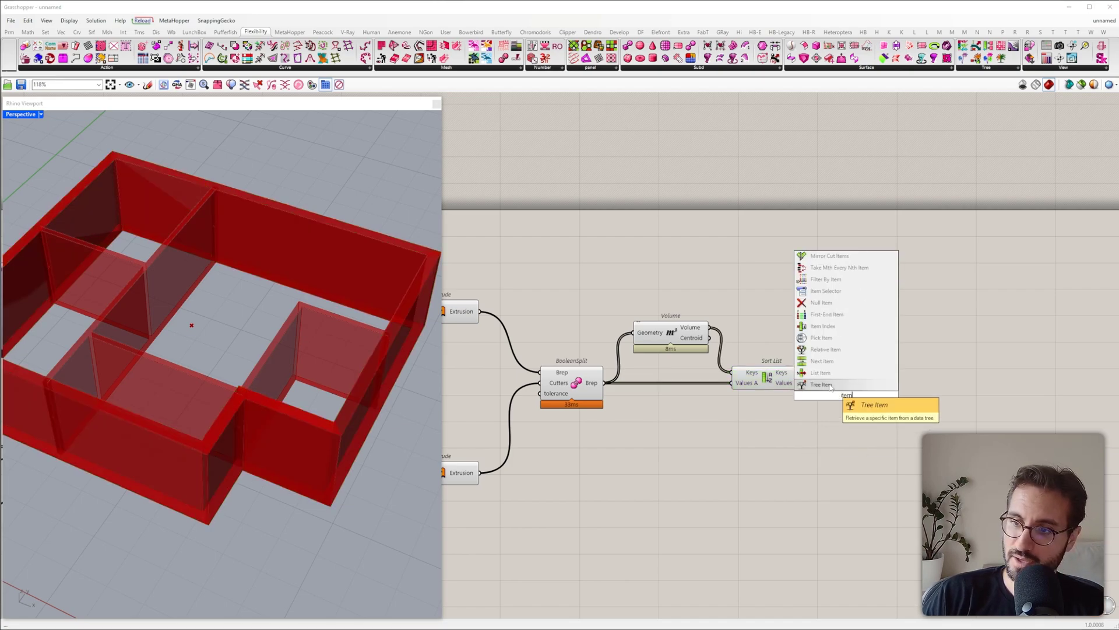
key("Return")
left_click_drag(823, 389, 831, 388)
Step: Turn off the preview of BooleanSplit, Volume, Sort List and the exterior-wall Extrude
scroll(206, 394, "down", 3)
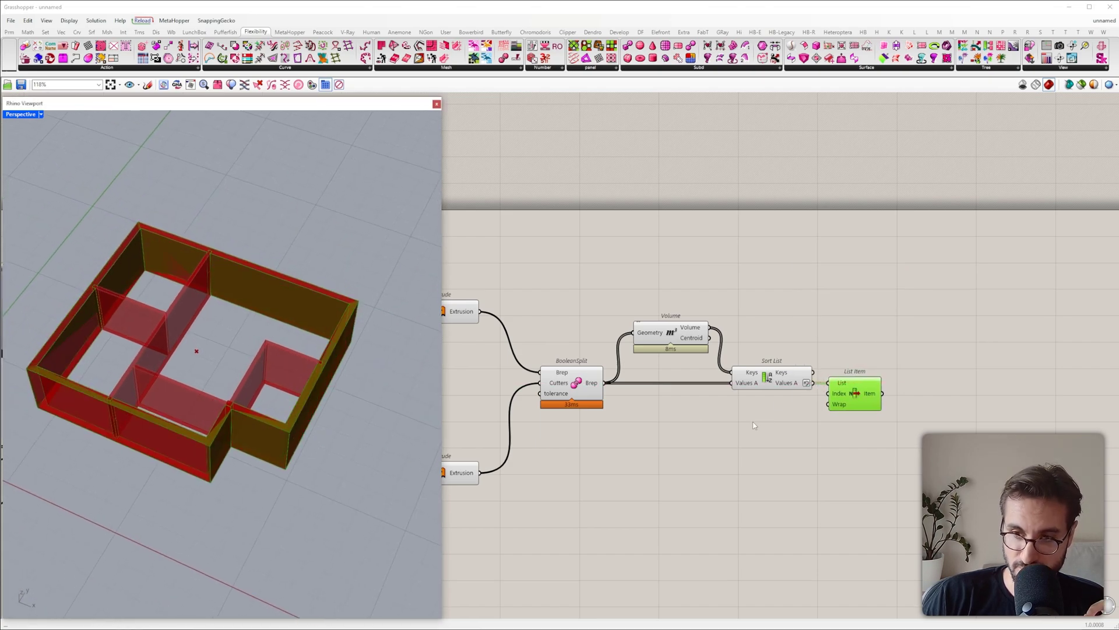
scroll(770, 417, "down", 2)
left_click_drag(798, 430, 600, 302)
middle_click(624, 286)
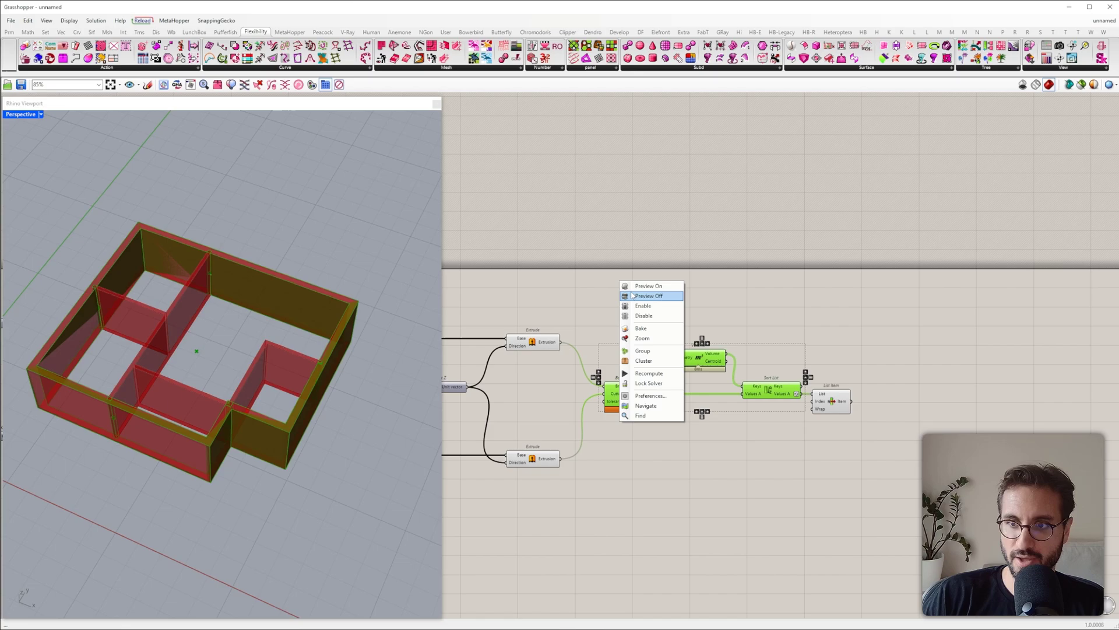
left_click(628, 294)
left_click(540, 337)
middle_click(559, 299)
left_click(581, 308)
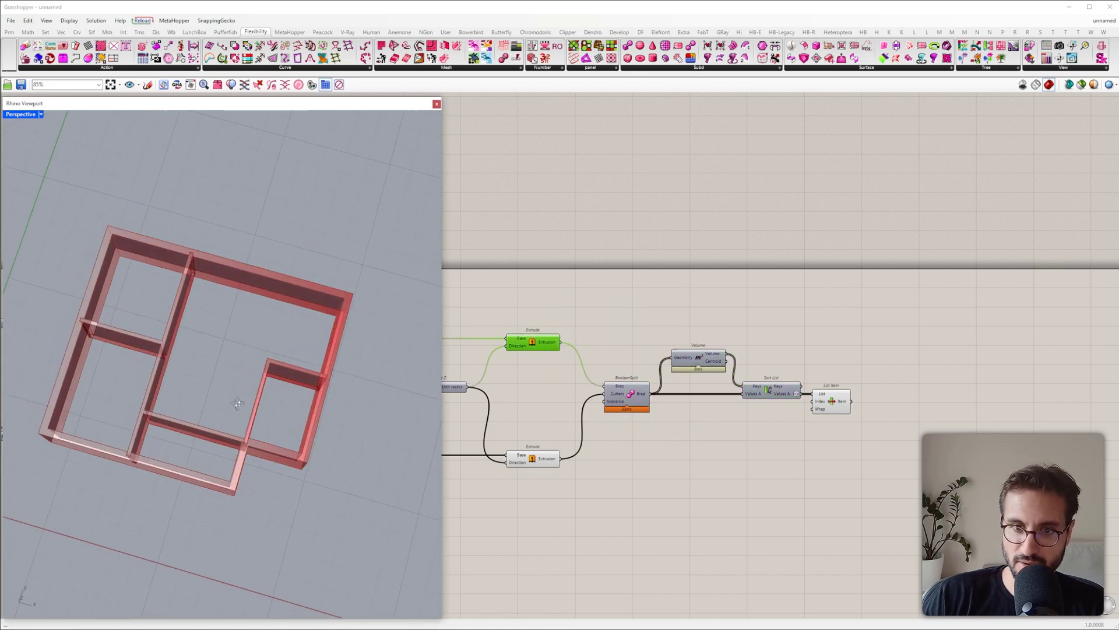
Step: Inspect the wall junctions and highlight the interior-wall Extrude against the exterior walls extracted by List Item
scroll(260, 450, "up", 5)
scroll(260, 449, "down", 5)
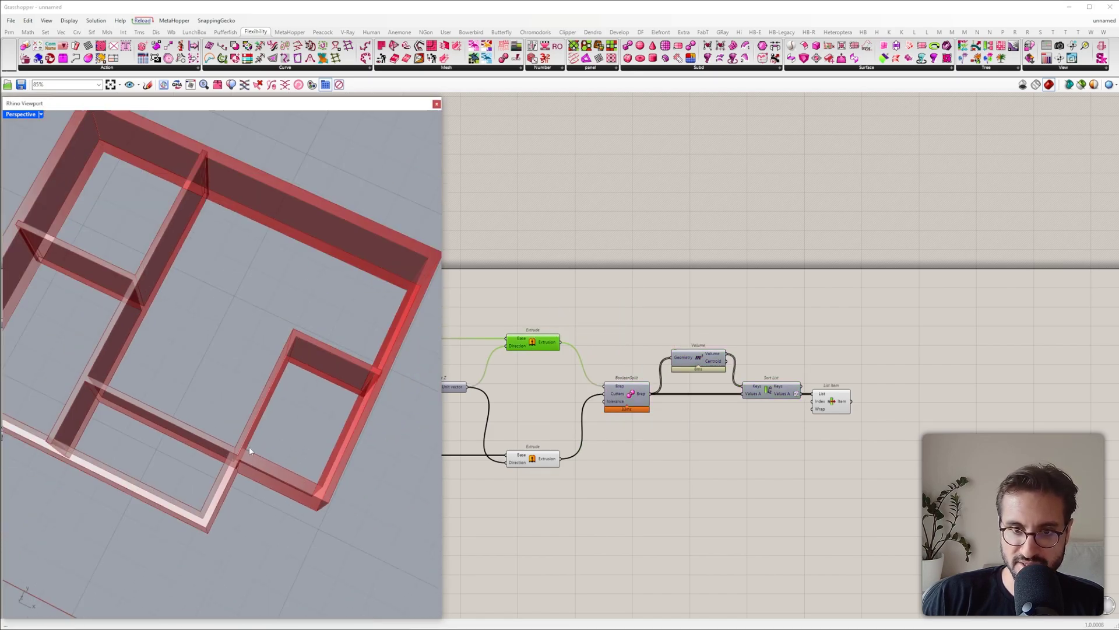
left_click(541, 462)
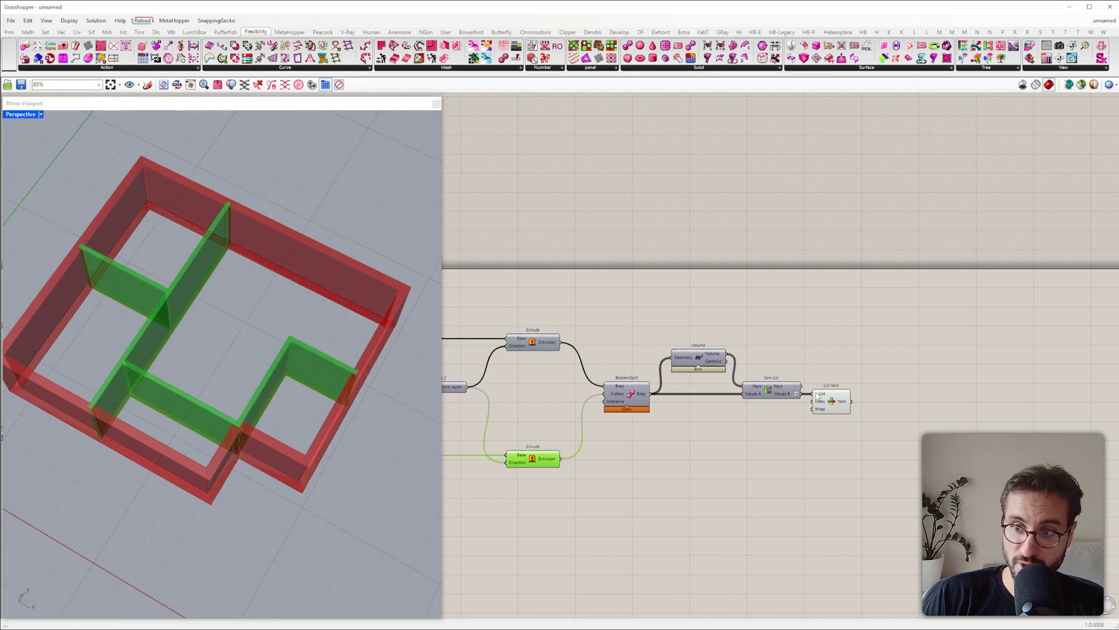
Step: Highlight the extracted exterior walls together with the interior-wall Extrude, and add a Solid Union component below List Item
left_click(831, 402, "shift")
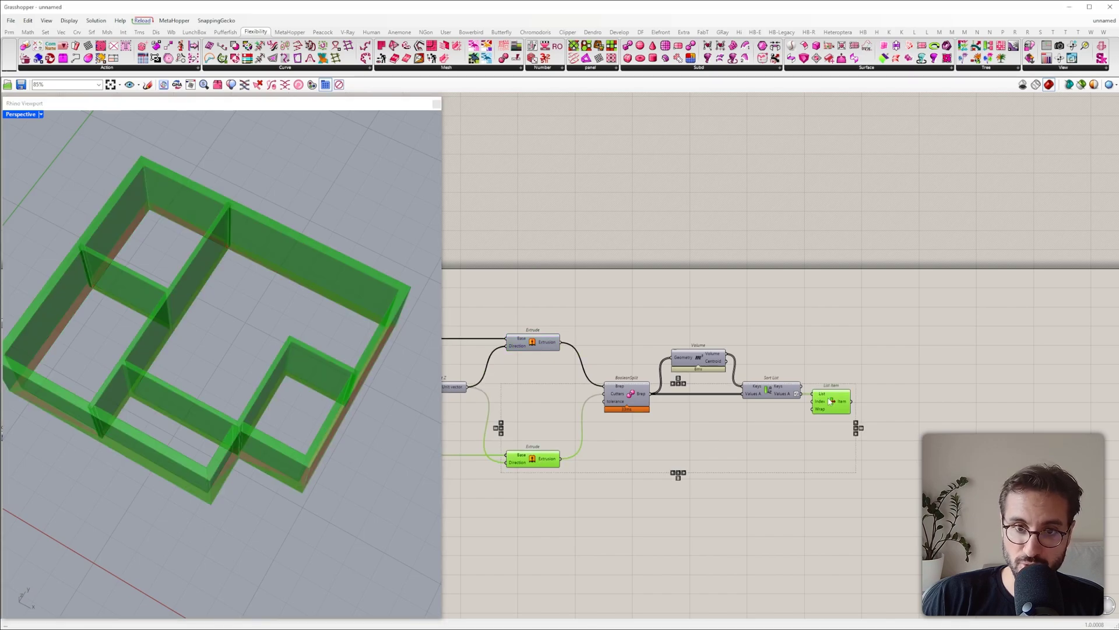
double_click(833, 452)
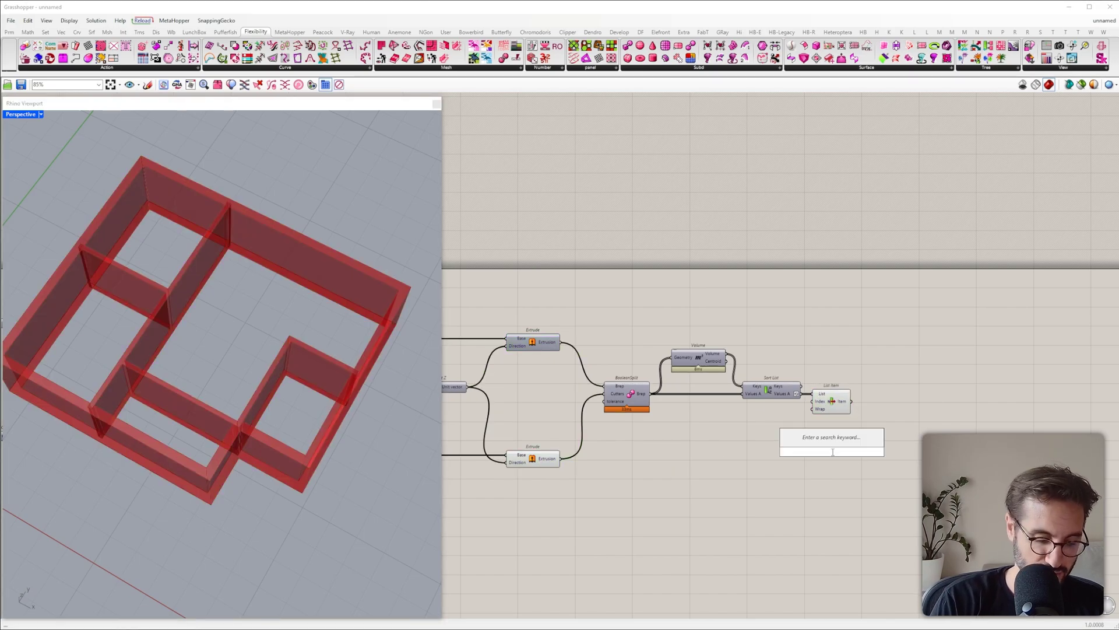
type("union")
key("Up")
key("Up")
key("Up")
key("Up")
key("Up")
key("Up")
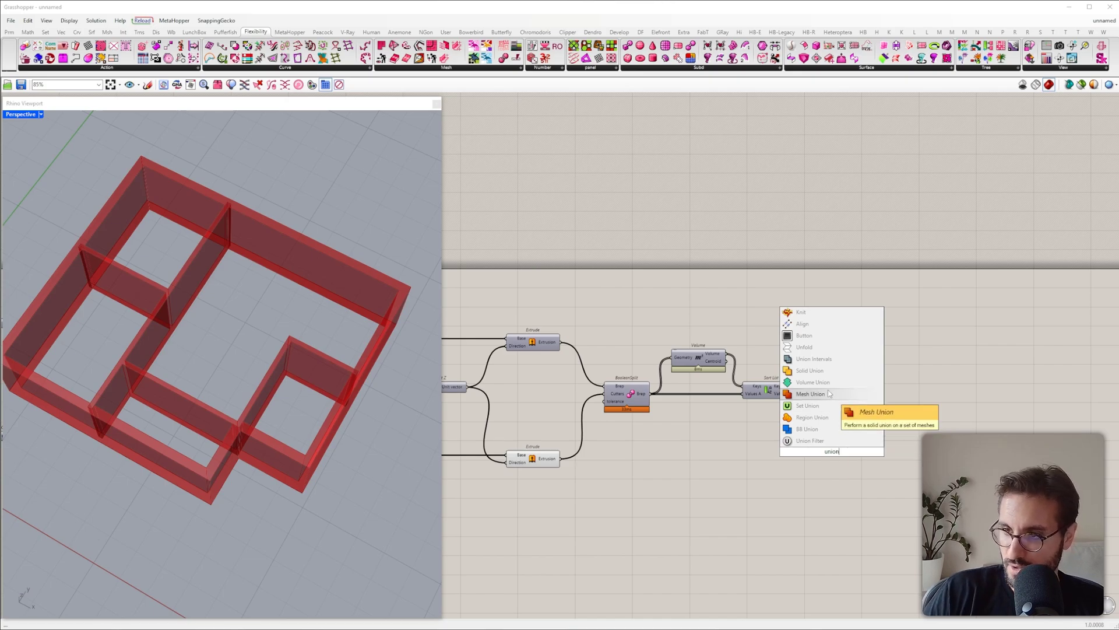
key("Return")
Step: Add a Merge component and connect the List Item output to its first input and the interior-wall Extrude to its second
type("merge")
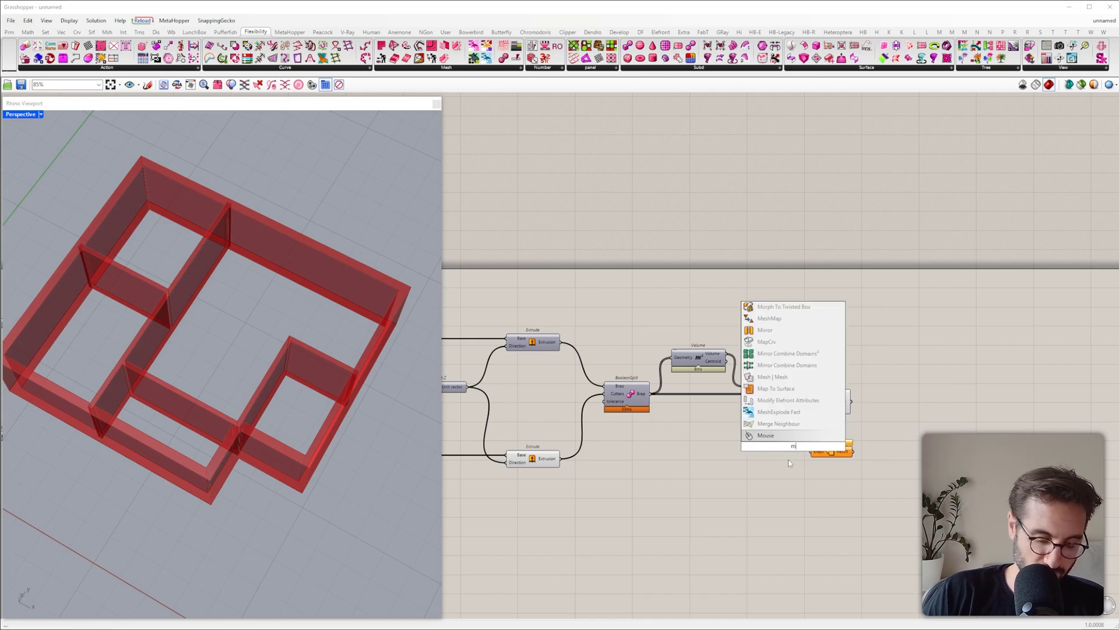
key("Return")
left_click_drag(769, 442, 566, 459)
scroll(801, 450, "up", 1)
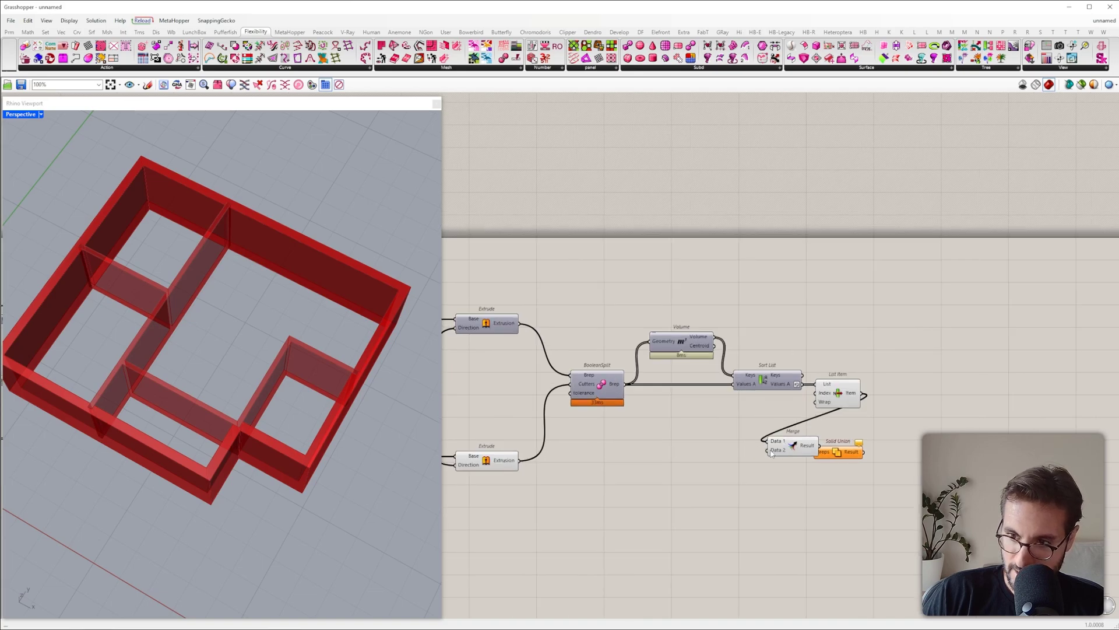
left_click_drag(776, 446, 518, 460)
Step: Feed the Merge Result into the Breps input of Solid Union and flatten the Merge output
left_click_drag(823, 448, 880, 453)
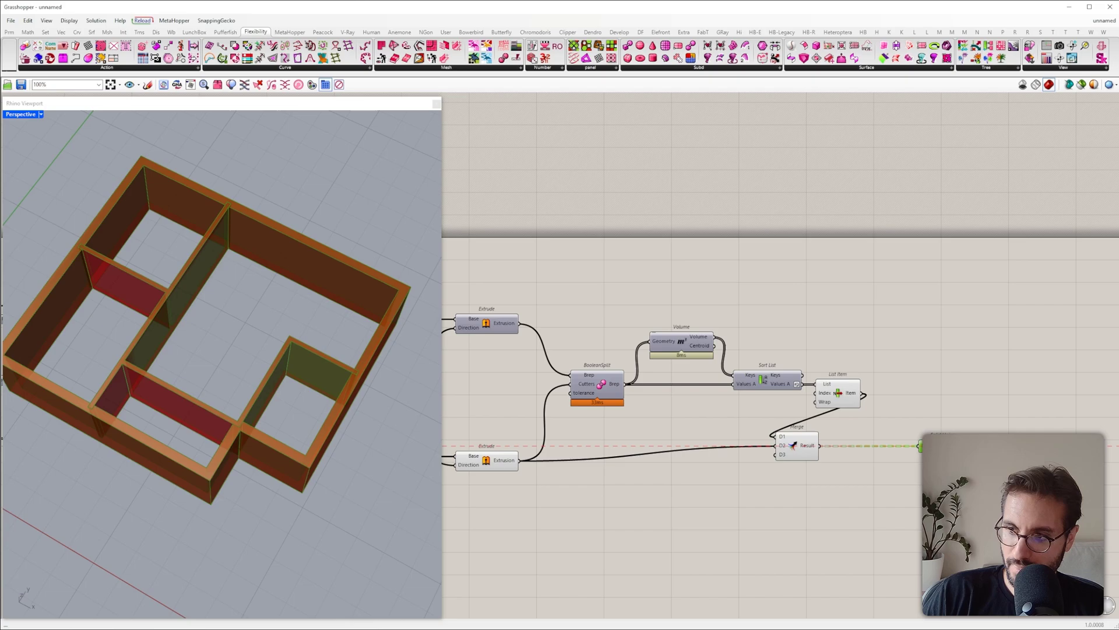
left_click_drag(799, 446, 883, 461)
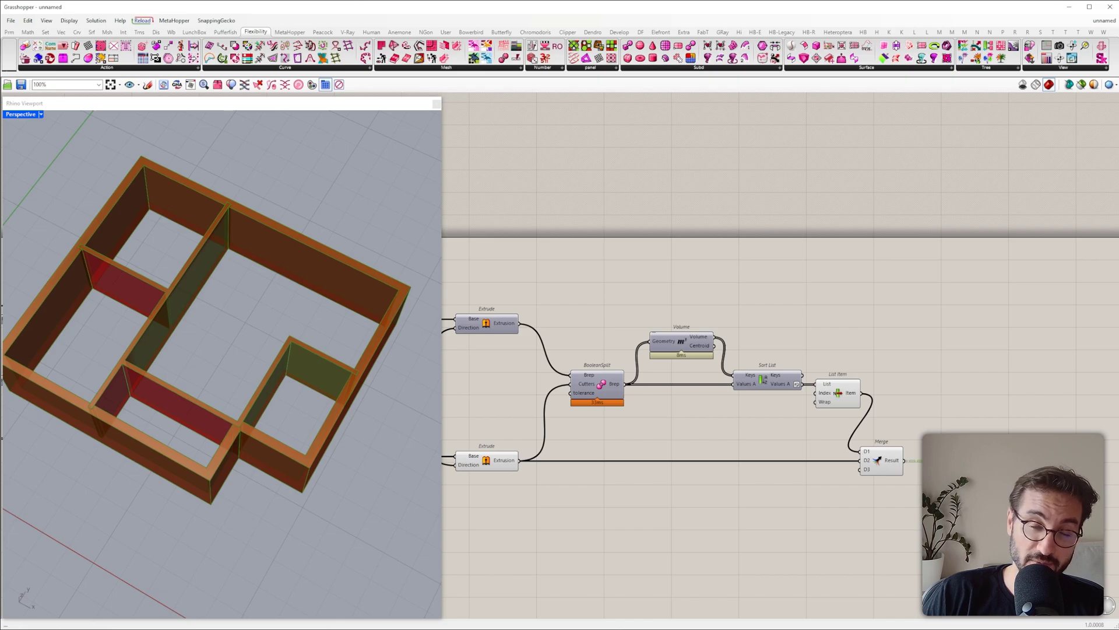
left_click_drag(884, 461, 891, 462)
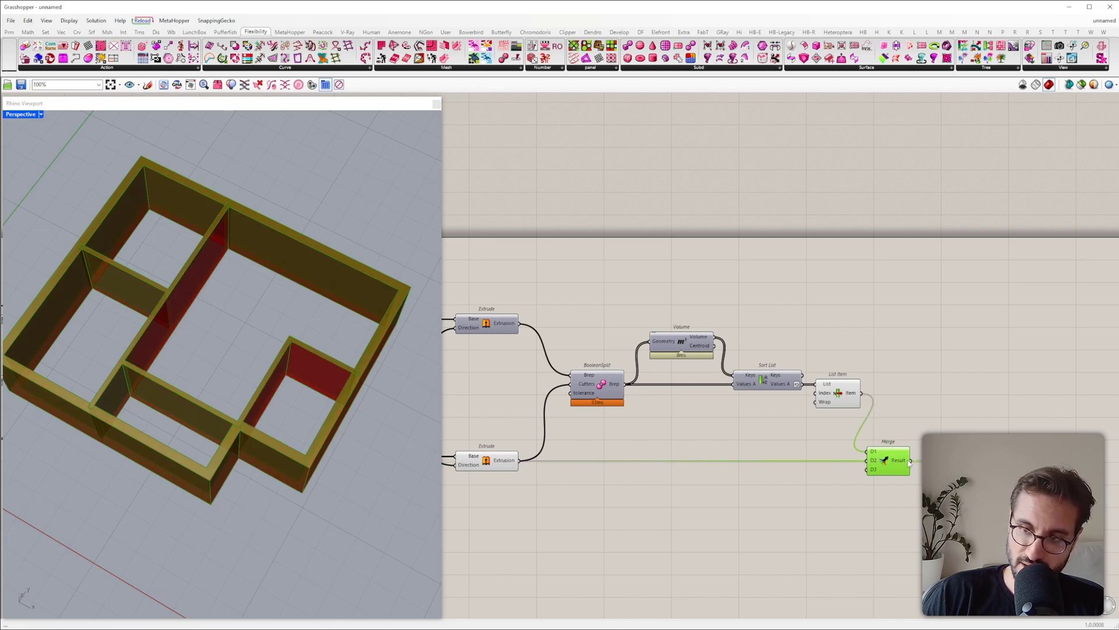
mouse_move(910, 461)
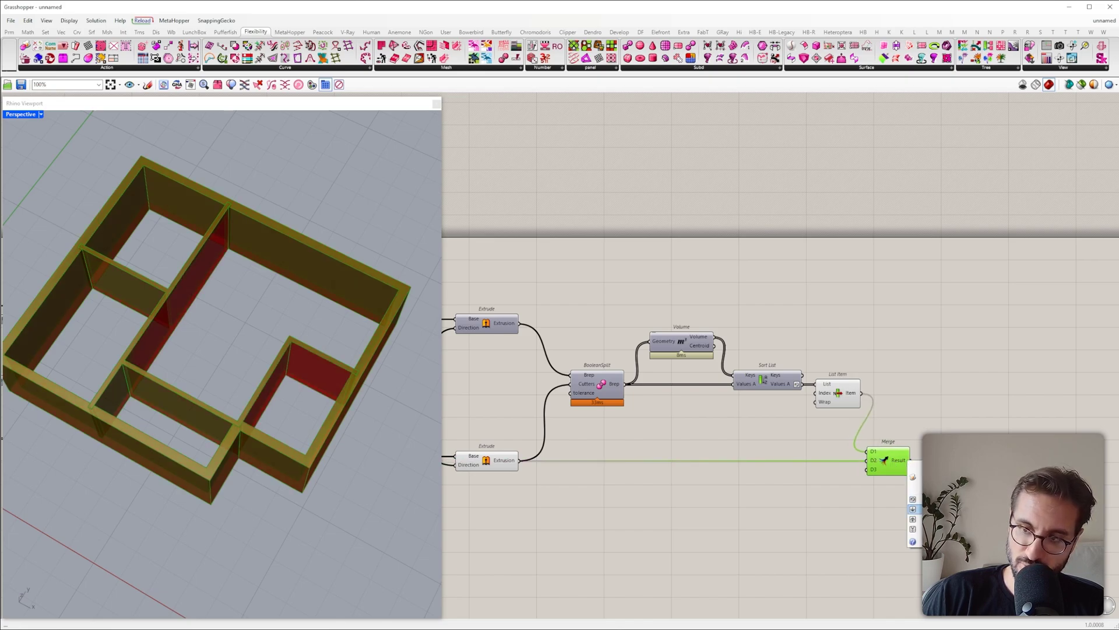
left_click(913, 509)
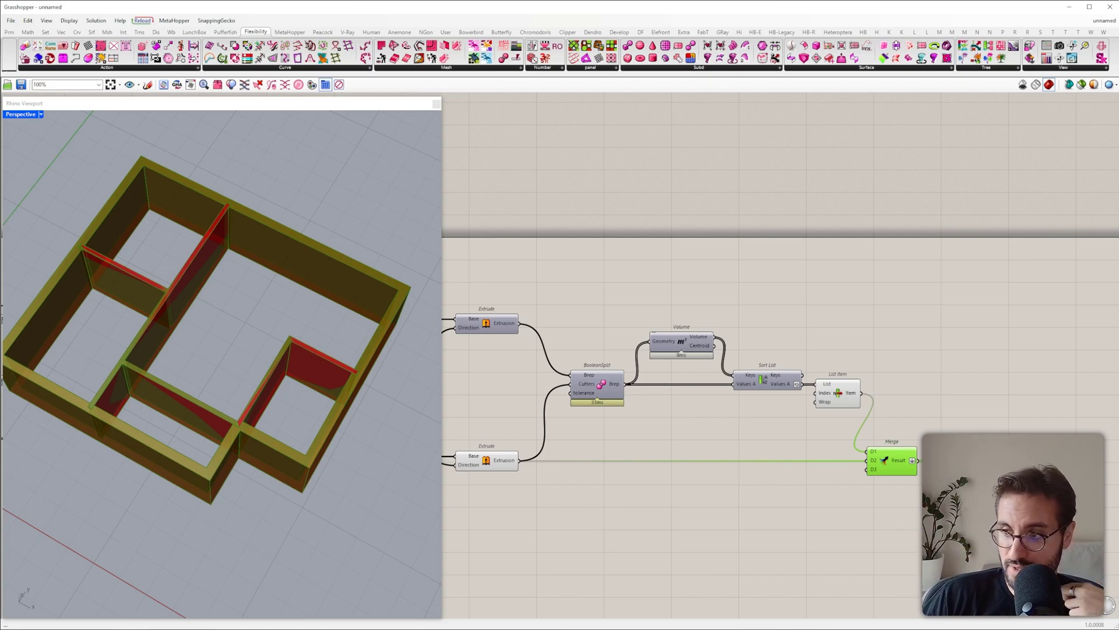
Step: Turn off the preview of the interior-wall Extrude, List Item and Merge, and inspect the wall junctions of the Solid Union
left_click(952, 460)
scroll(952, 460, "down", 3)
left_click_drag(937, 495, 484, 301)
middle_click(522, 281)
left_click(548, 297)
left_click(518, 300)
right_click_drag(201, 376, 143, 363)
scroll(224, 397, "up", 6)
scroll(144, 362, "up", 4)
scroll(166, 378, "down", 7)
right_click_drag(62, 310, 107, 350)
Step: Add a Merge Faces component fed by the Solid Union Result, and turn off the Solid Union preview
right_click_drag(980, 442, 843, 442)
scroll(842, 442, "up", 5)
double_click(842, 442)
type("mer")
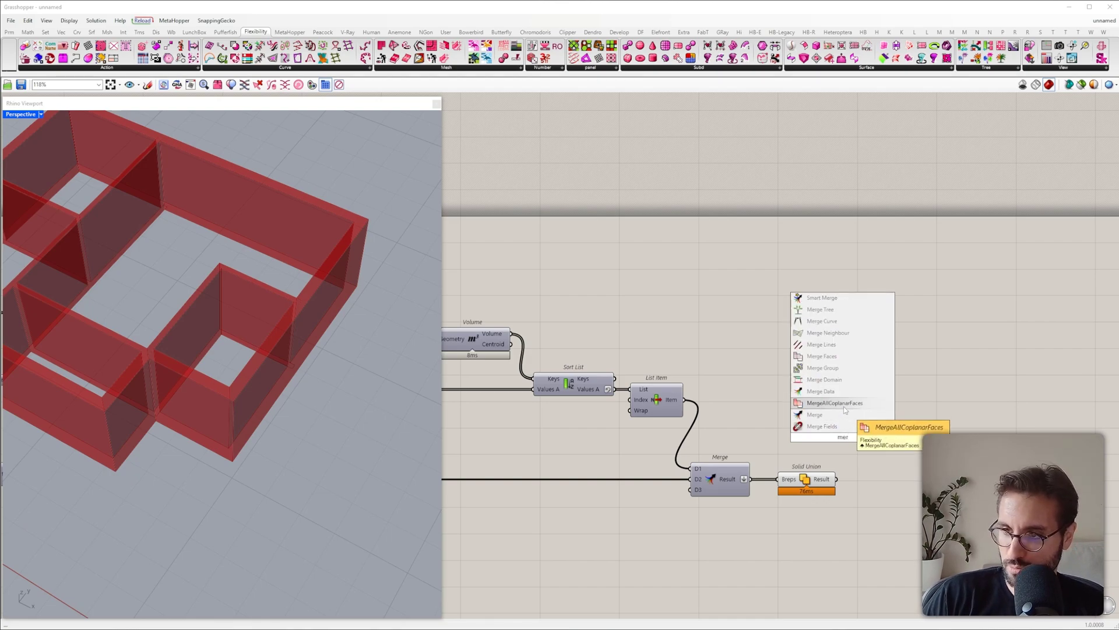
left_click(831, 357)
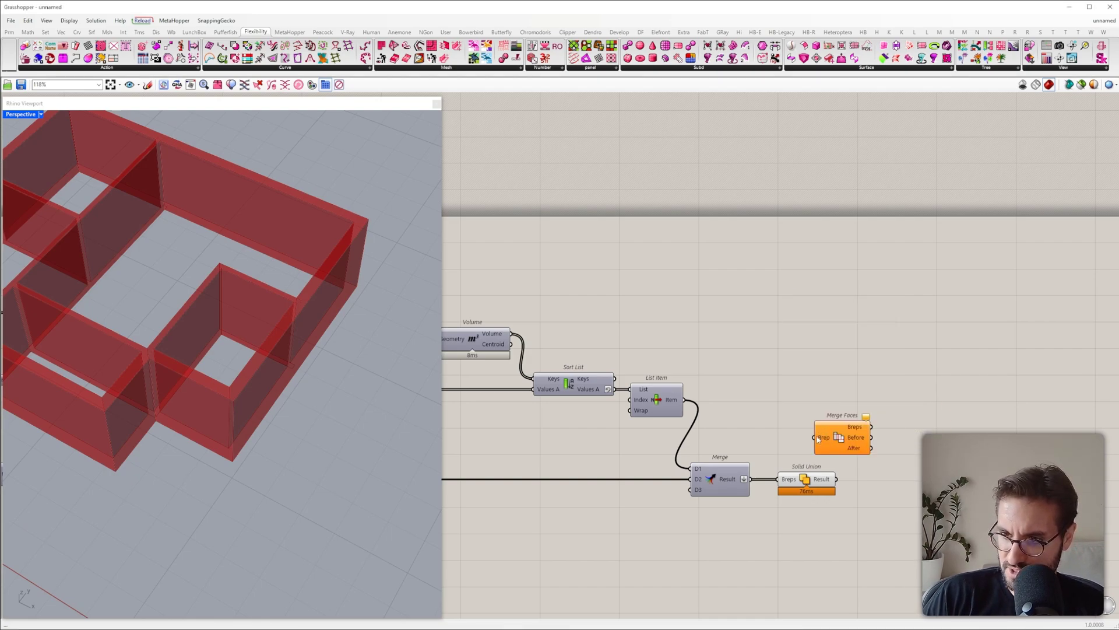
left_click_drag(834, 435, 874, 476)
left_click(803, 475)
middle_click(806, 441)
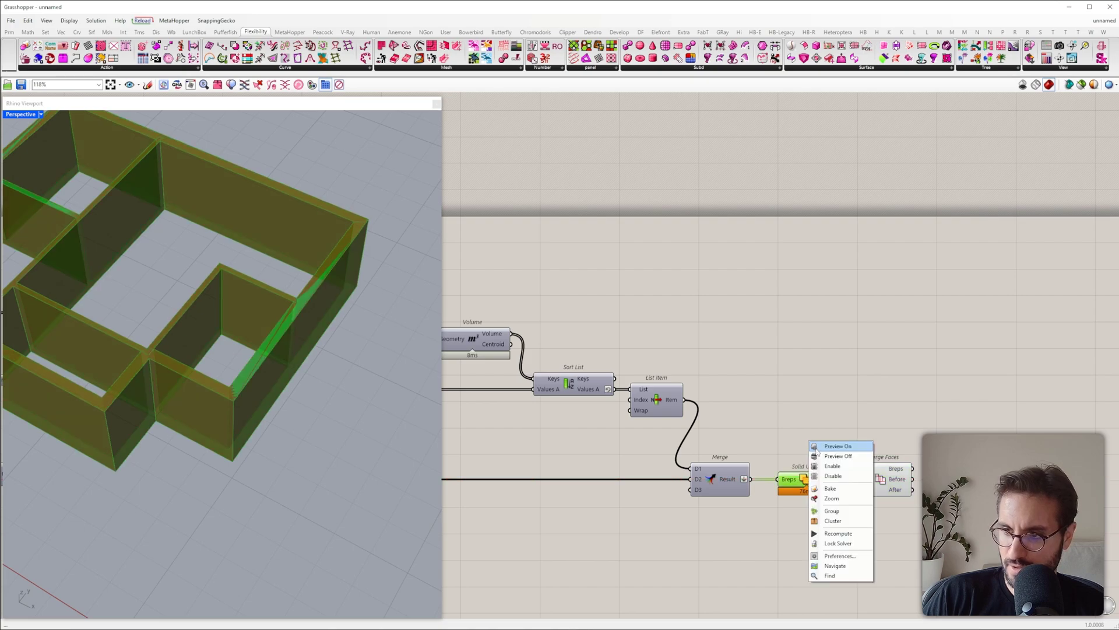
left_click(820, 456)
Step: Connect the Breps output of Merge Faces to a new Geometry parameter and turn off the Merge Faces preview
double_click(910, 413)
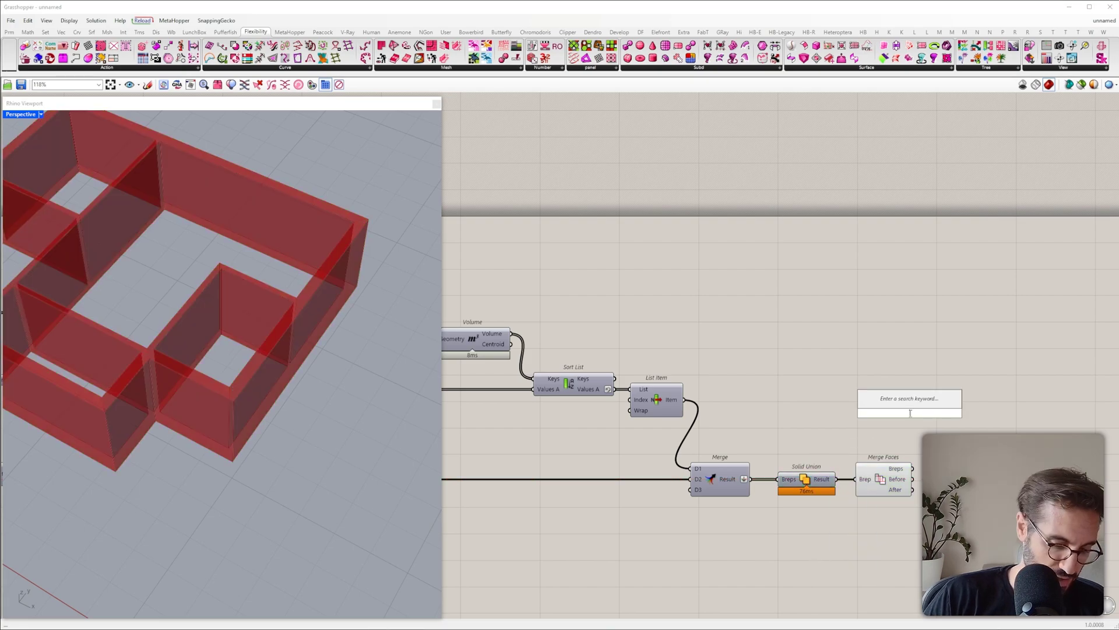
type("geo")
left_click(887, 406)
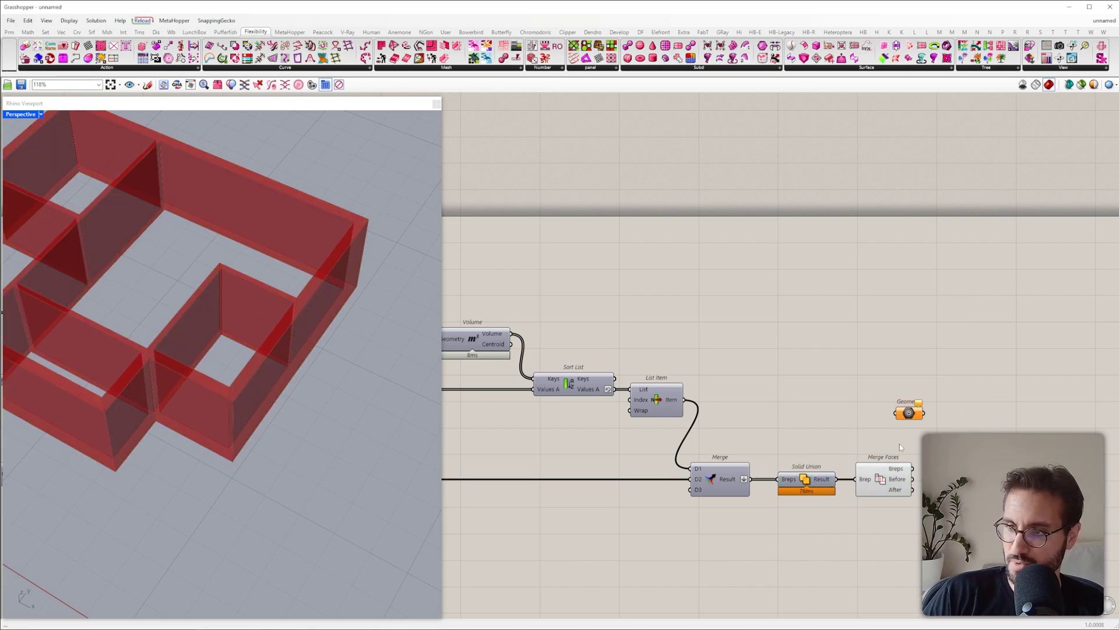
left_click_drag(914, 469, 959, 461)
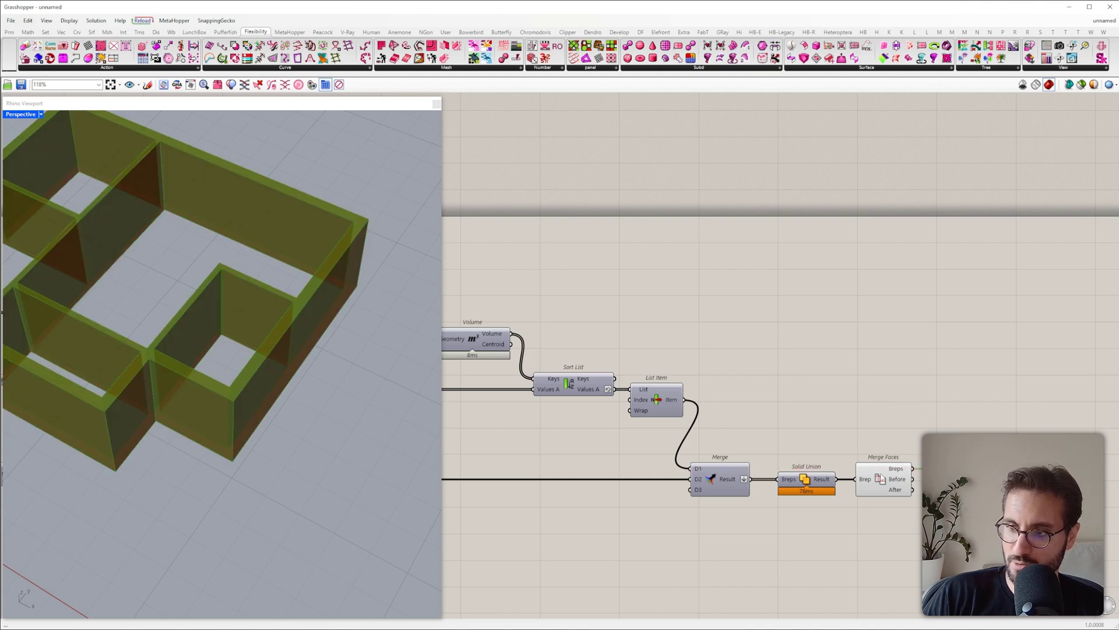
left_click(881, 474)
middle_click(863, 354)
left_click(876, 369)
scroll(270, 367, "down", 5)
right_click_drag(270, 367, 236, 353)
scroll(212, 355, "up", 6)
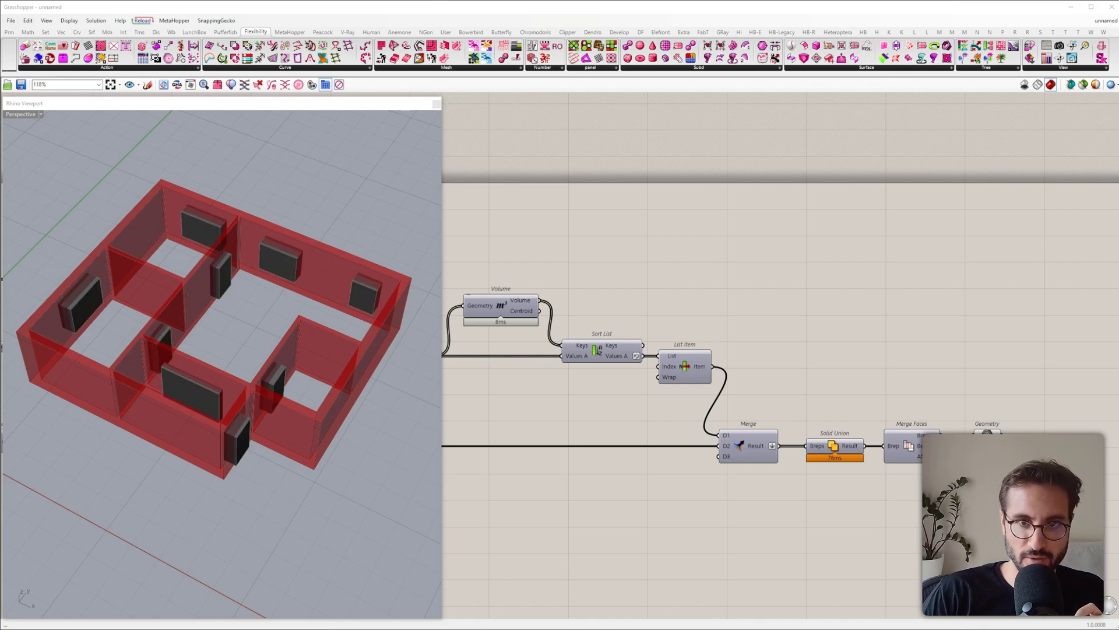
Step: Bring up Rhino's layer list and examine the Doors and Windows layers that hold the opening boxes
left_click_drag(1, 157, 801, 176)
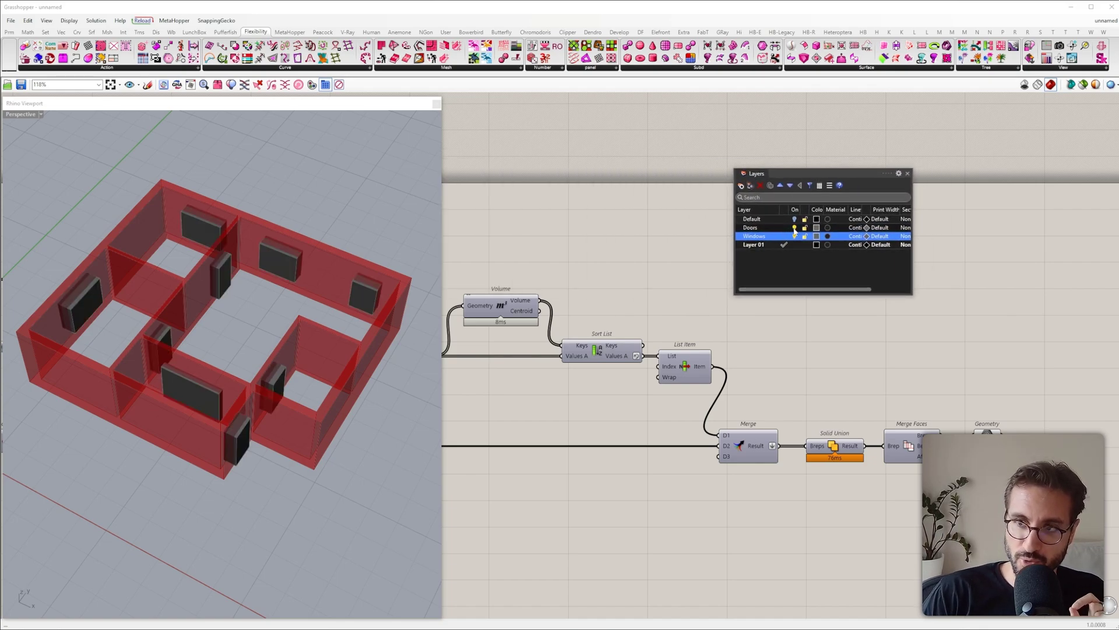
left_click(794, 229)
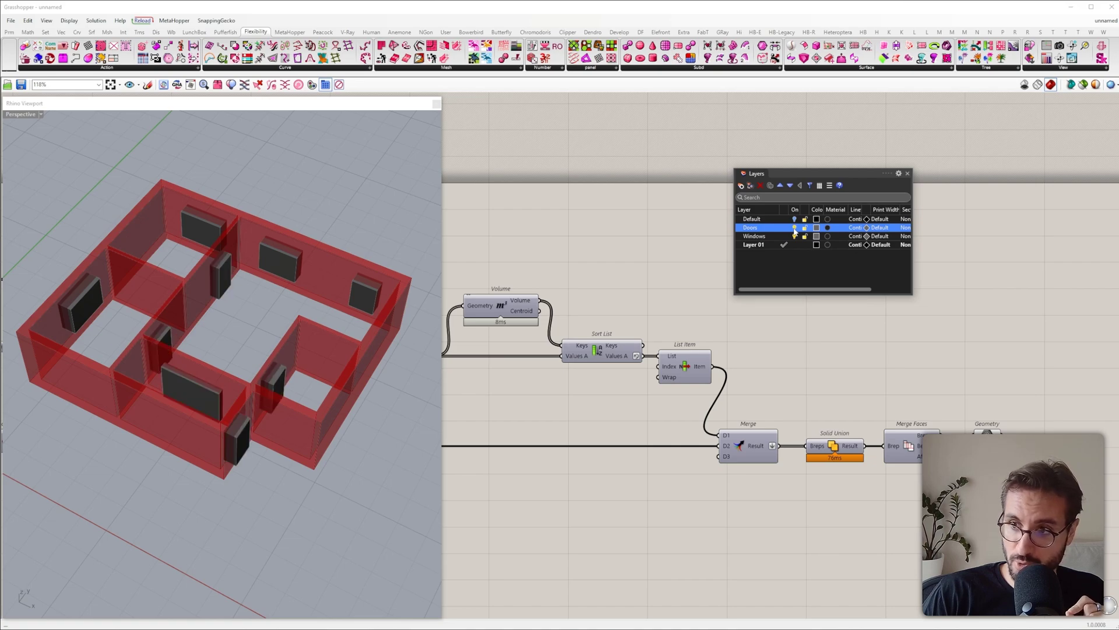
left_click(794, 236)
left_click(795, 237)
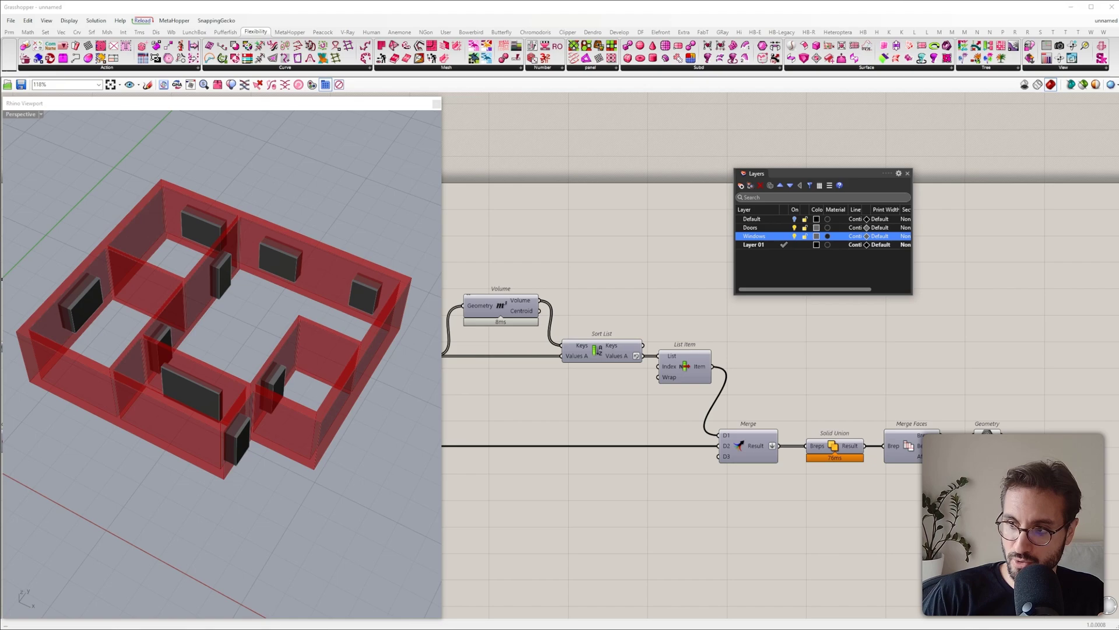
Step: Add a Geometry Pipeline below Merge Faces and set its layer filter to Windows
scroll(953, 429, "down", 3)
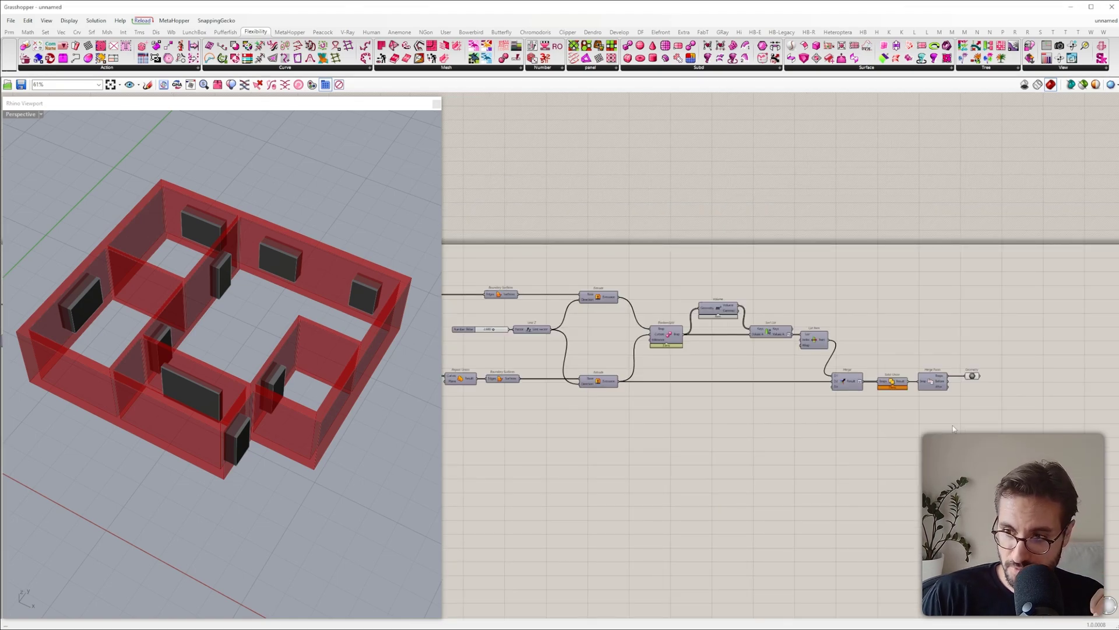
double_click(953, 429)
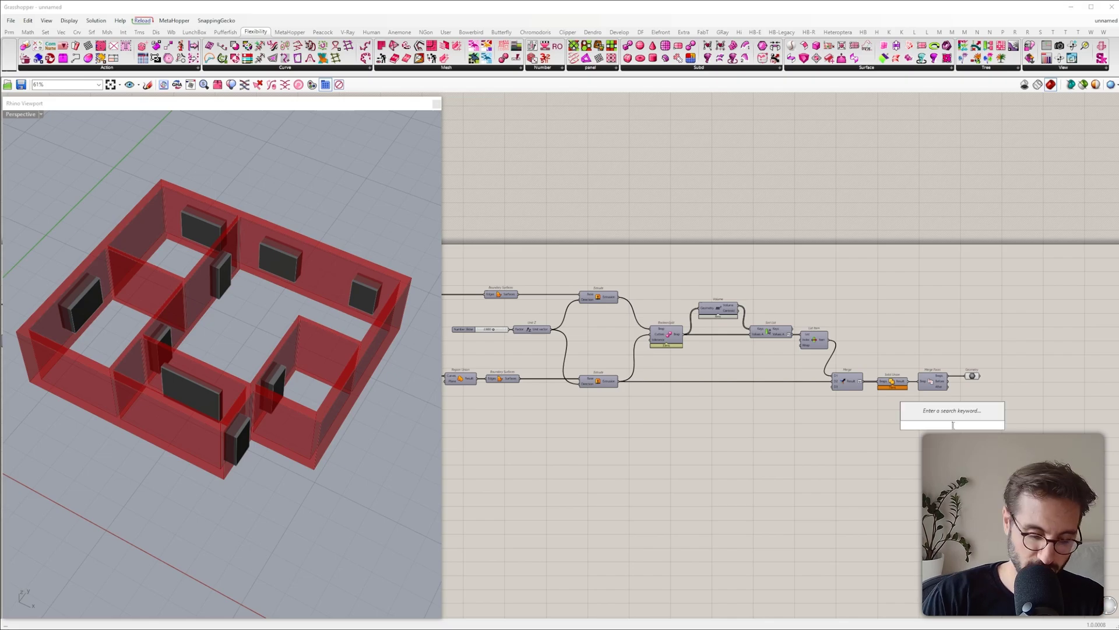
type("pipelie")
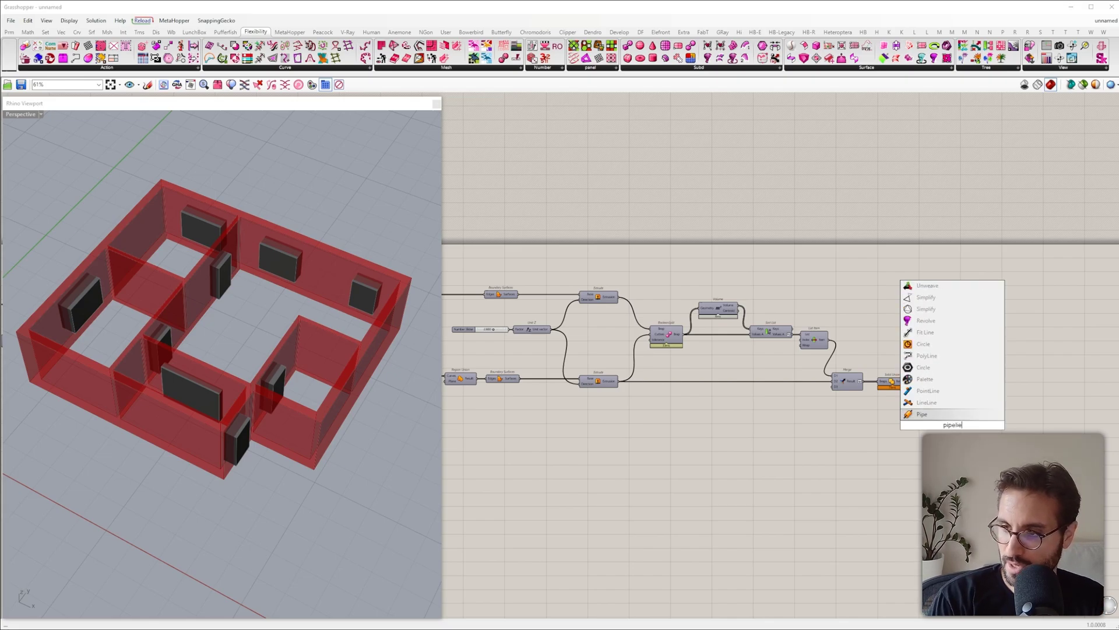
key("BackSpace")
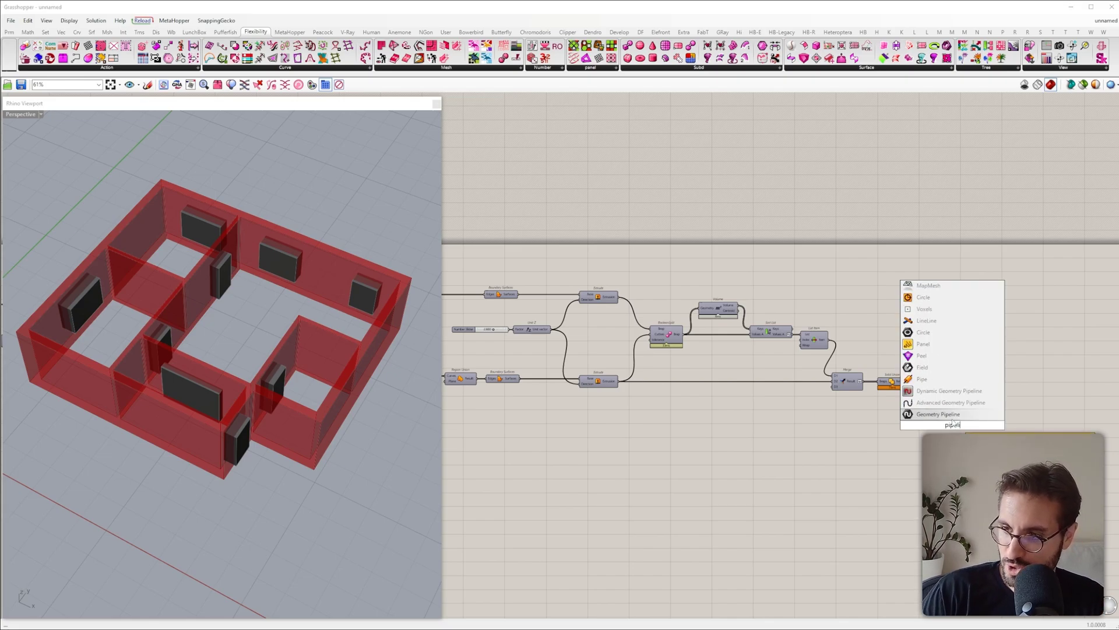
key("Return")
scroll(952, 423, "up", 5)
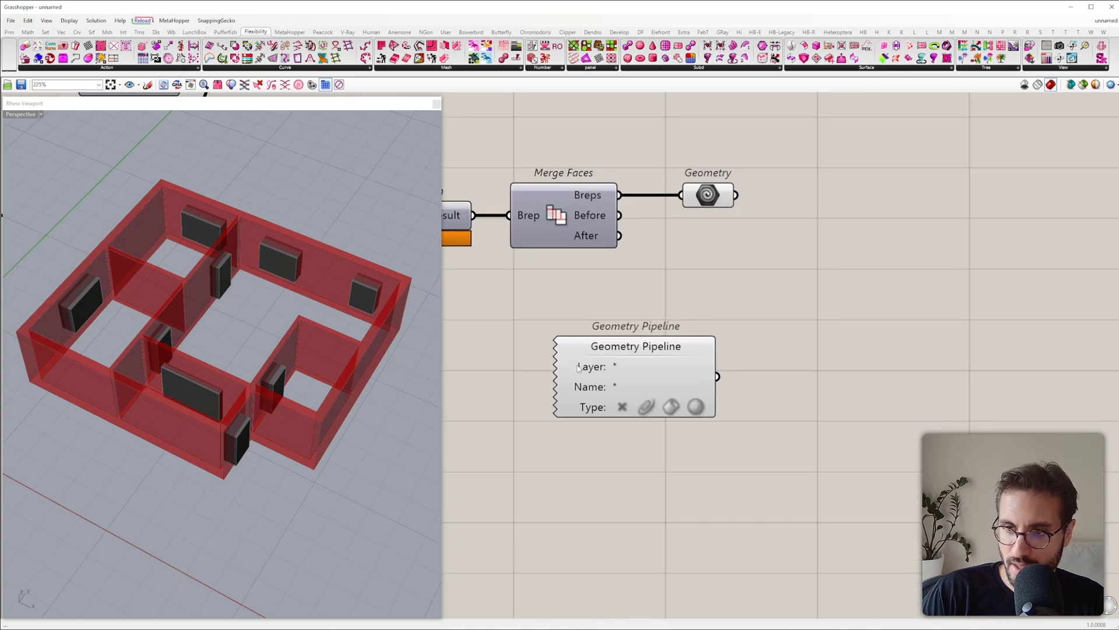
left_click(616, 367)
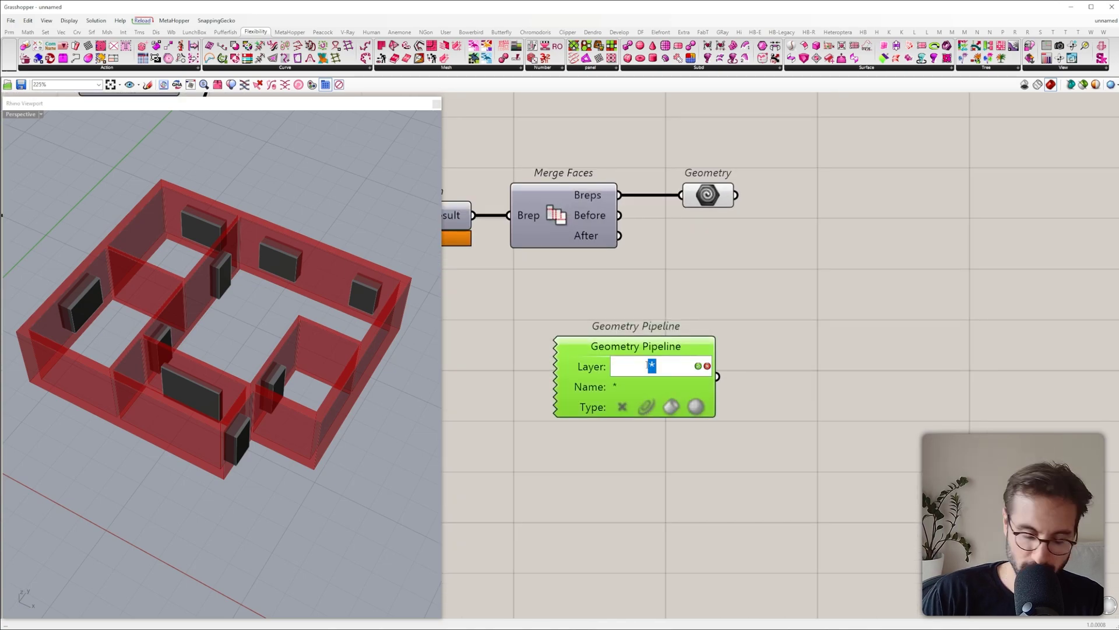
type("Windows")
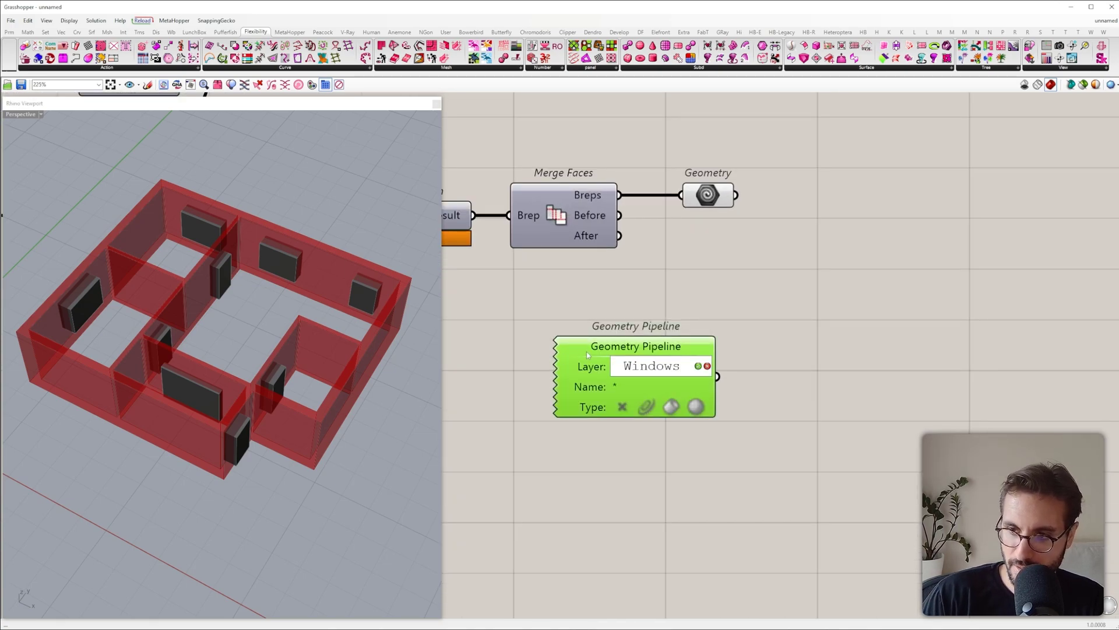
left_click(698, 366)
Step: Duplicate the Windows Geometry Pipeline below the original and set the copy's layer filter to Doors
left_click_drag(645, 344, 675, 474)
double_click(674, 473)
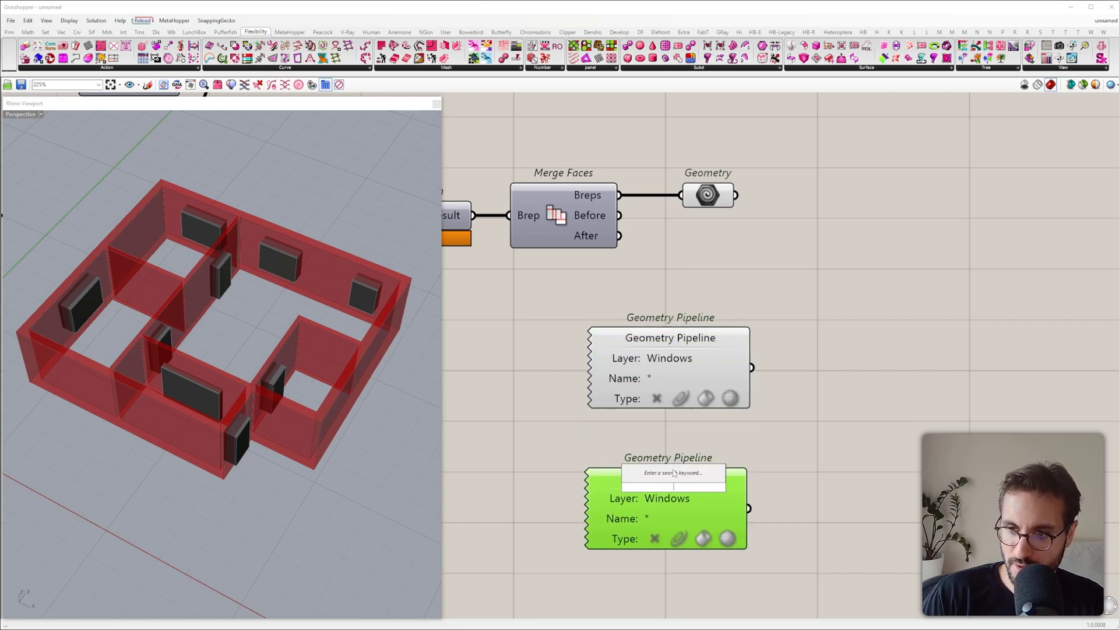
left_click(676, 502)
type("Doo")
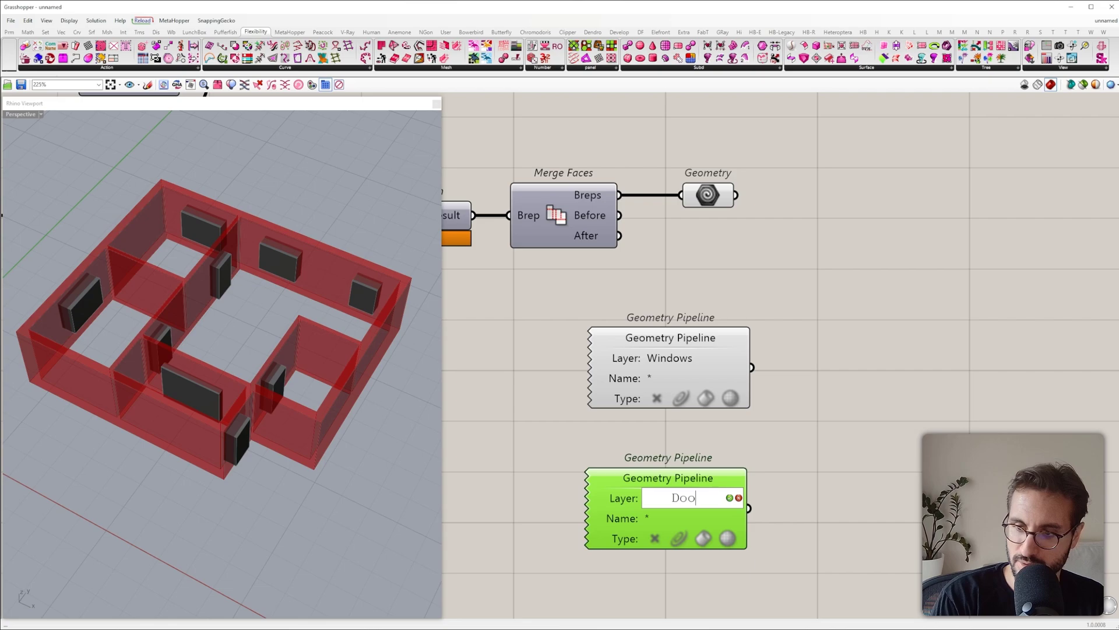
type("rs")
left_click(729, 497)
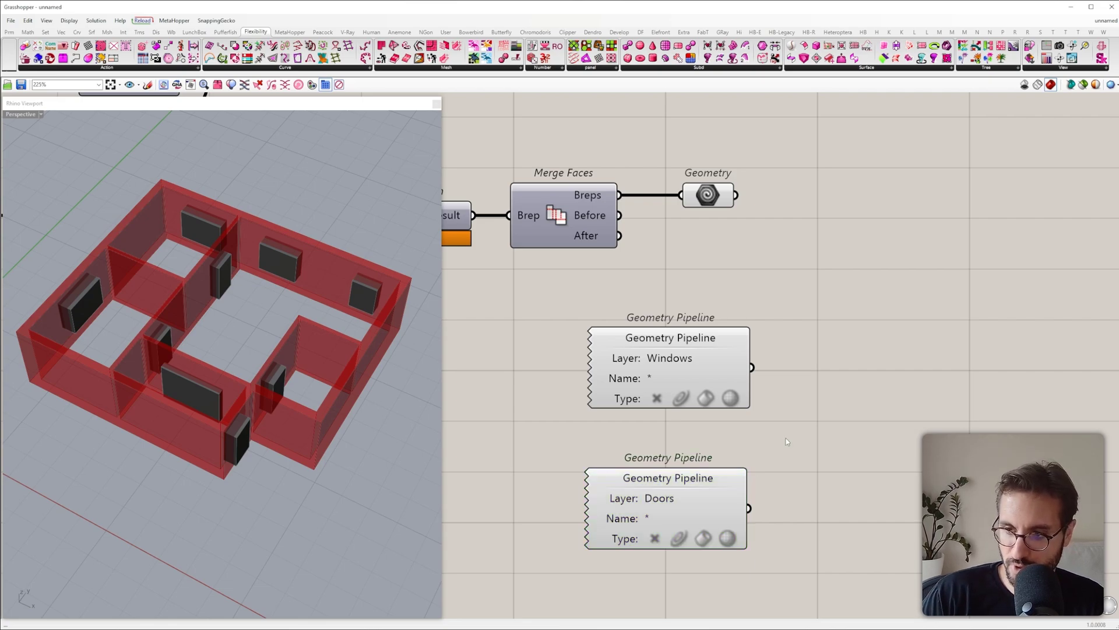
Step: Set the type filter of both the Windows and Doors Geometry Pipelines to Breps
scroll(787, 441, "up", 2)
left_click_drag(522, 220, 881, 618)
left_click(879, 577)
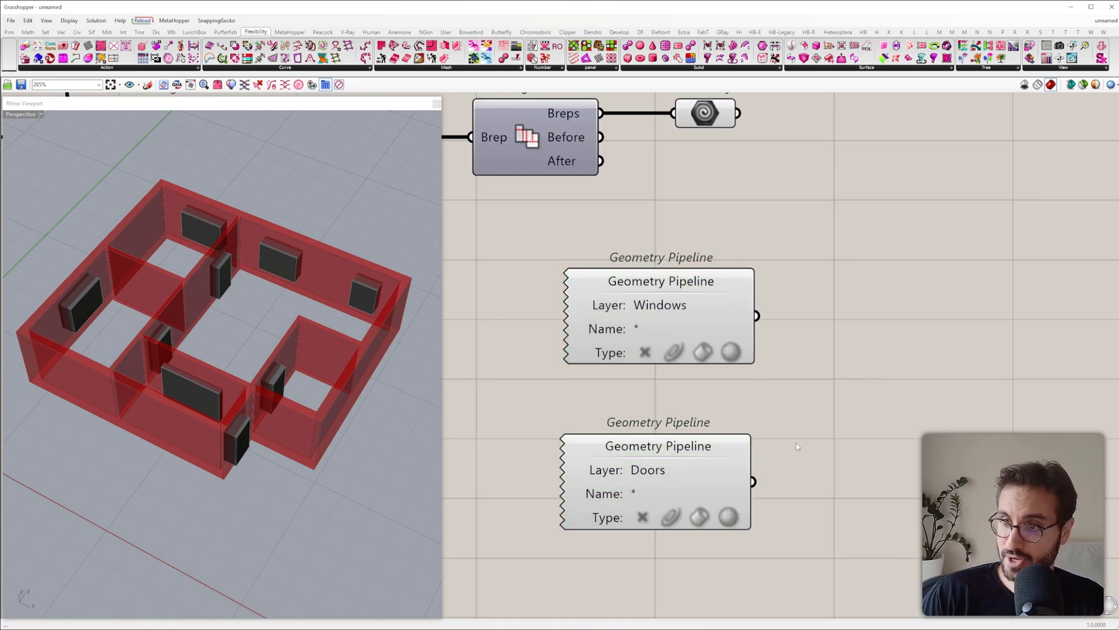
left_click(706, 353)
left_click(702, 518)
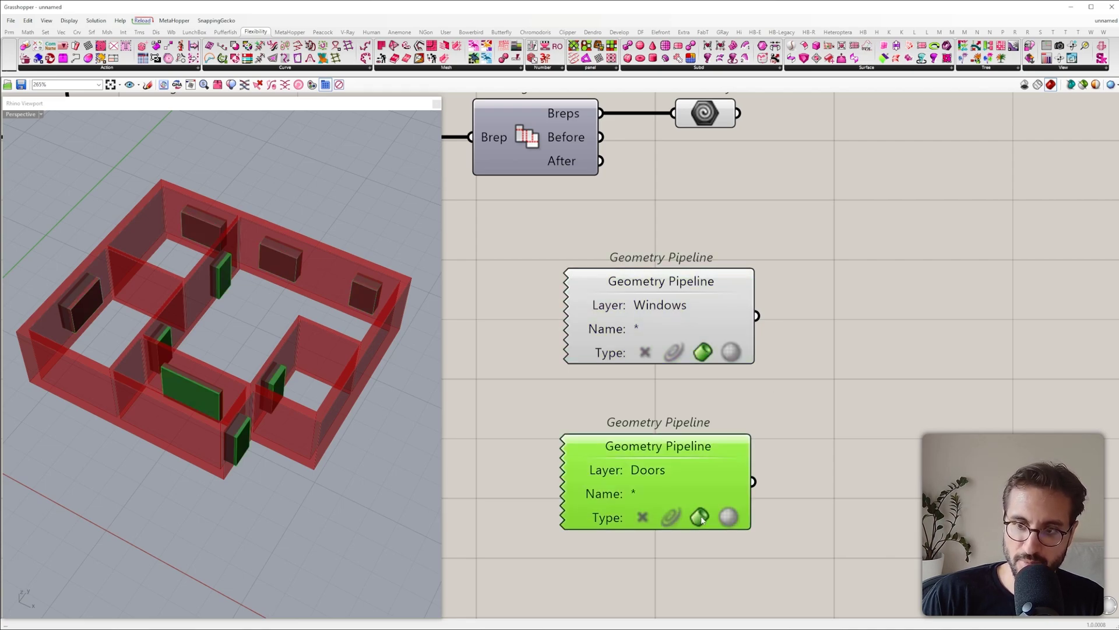
Step: Highlight the Windows and Doors pipelines in turn to check which boxes each one references
left_click(848, 445)
right_click_drag(816, 279, 803, 306)
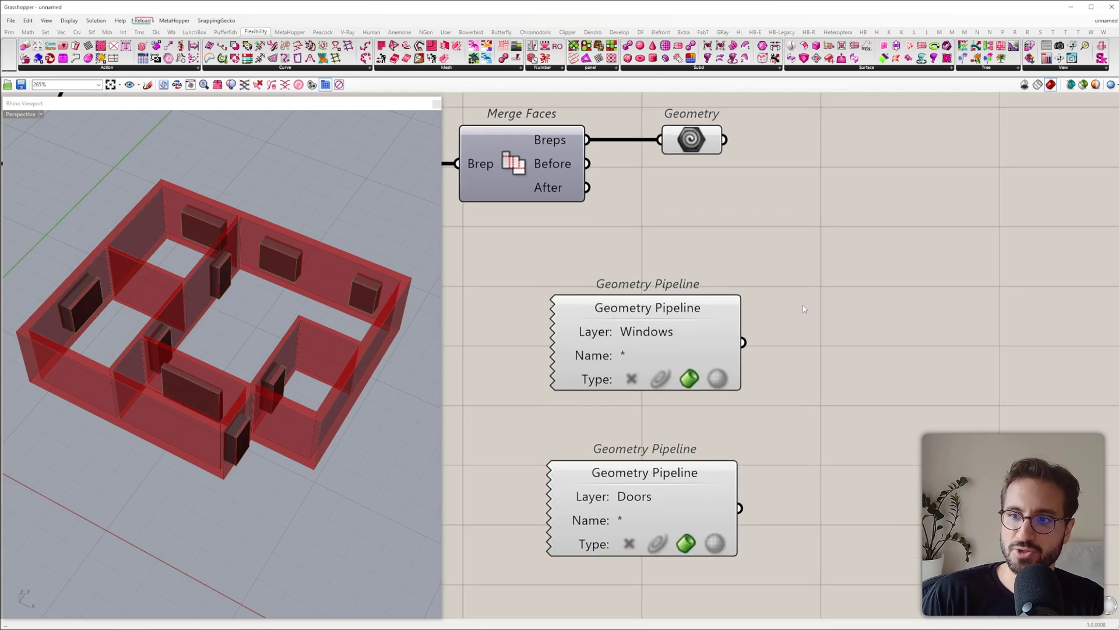
left_click(720, 346)
right_click_drag(190, 304, 201, 290)
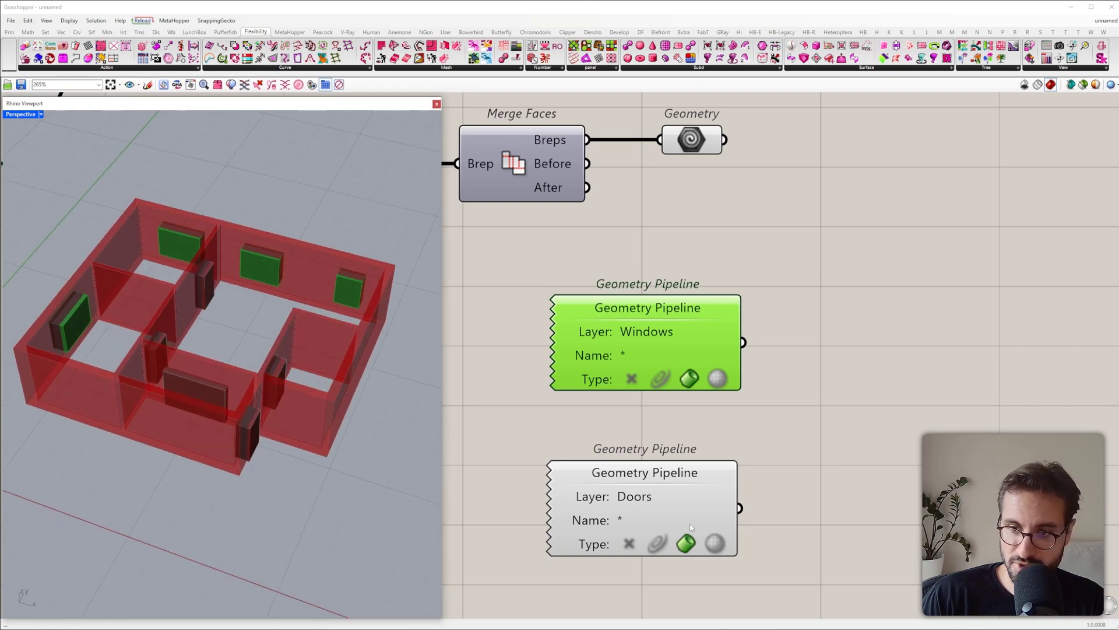
left_click_drag(690, 513, 682, 507)
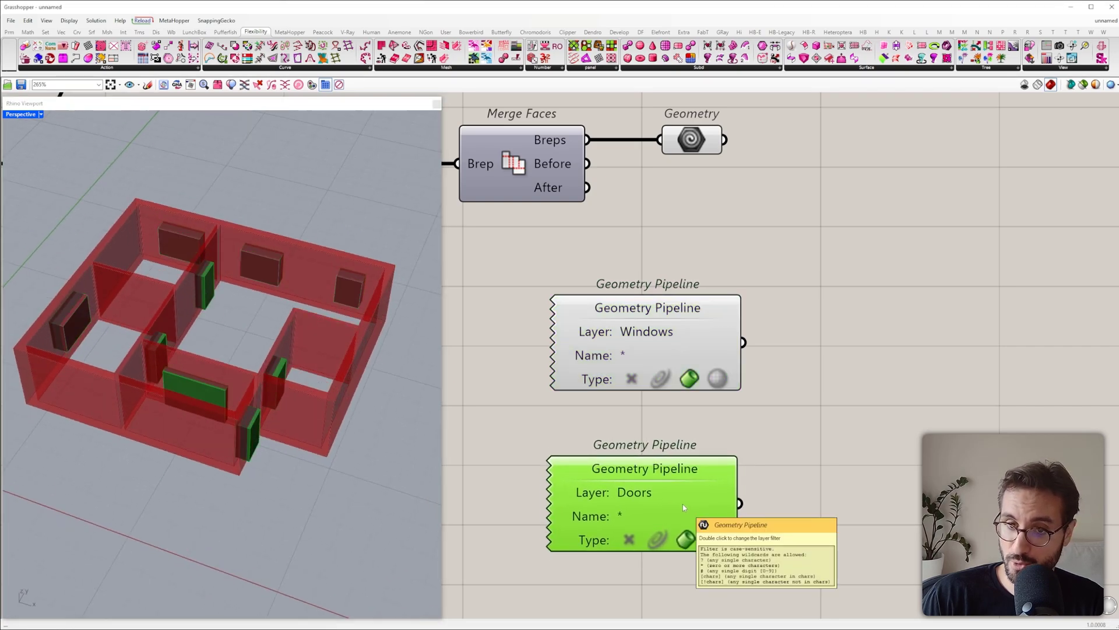
Step: Add a Merge component beside the pipelines, wiring Windows into Data 1 and Doors into Data 2
scroll(688, 507, "down", 2)
double_click(814, 352)
type("mer")
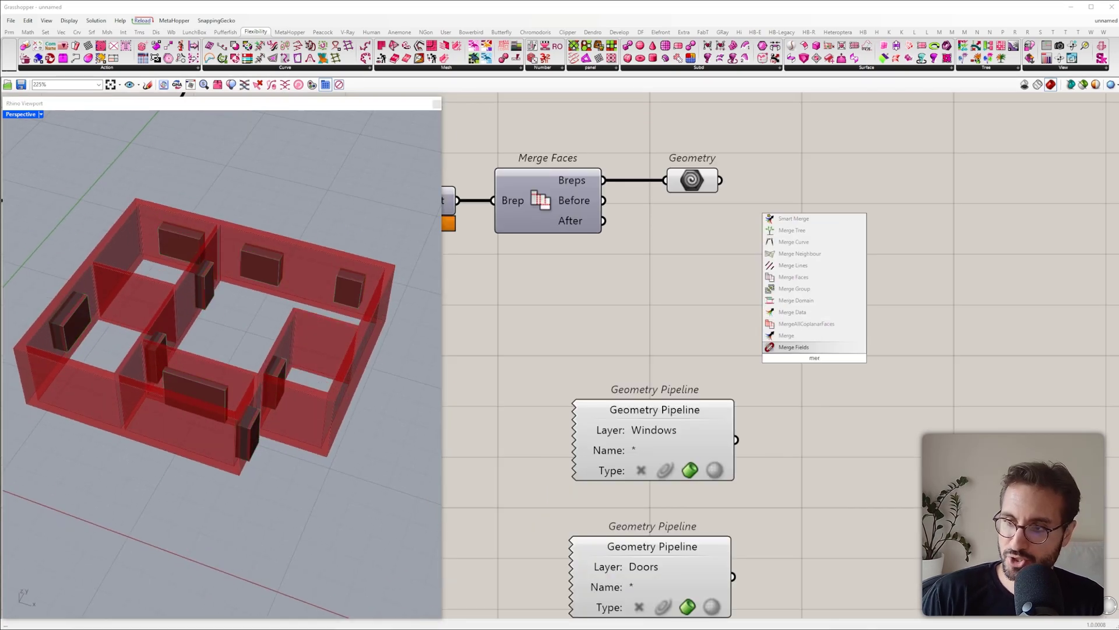
left_click(799, 336)
left_click_drag(757, 347, 737, 439)
left_click_drag(757, 369, 734, 576)
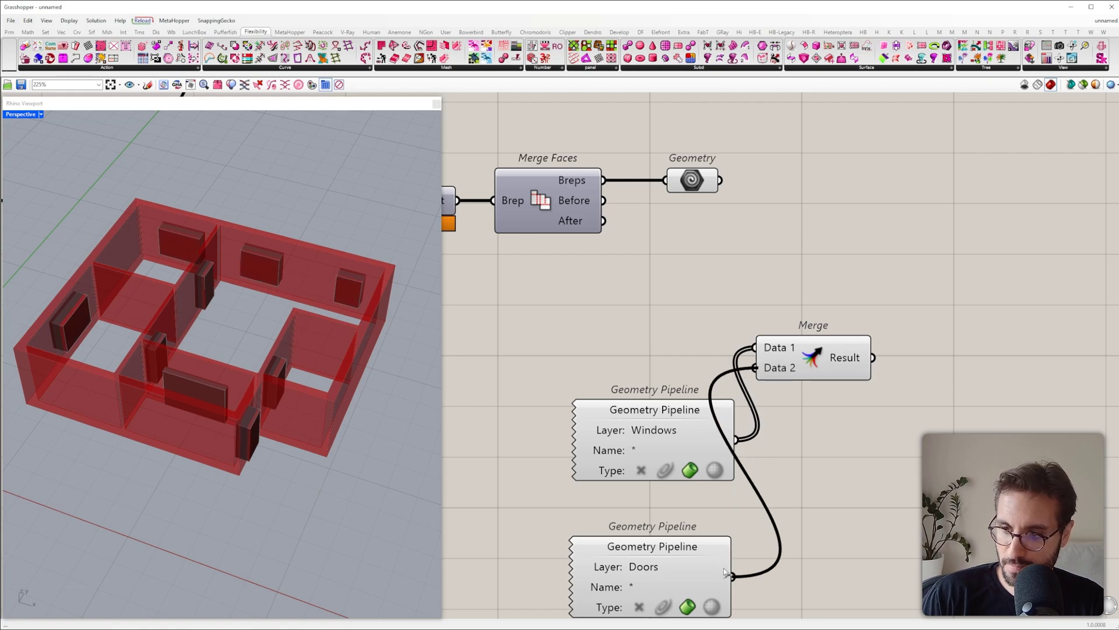
scroll(810, 371, "down", 3)
left_click_drag(810, 371, 833, 447)
Step: Add a Solid Difference with the wall Geometry as Breps A and the merged windows and doors as Breps B
double_click(867, 341)
type("solid f")
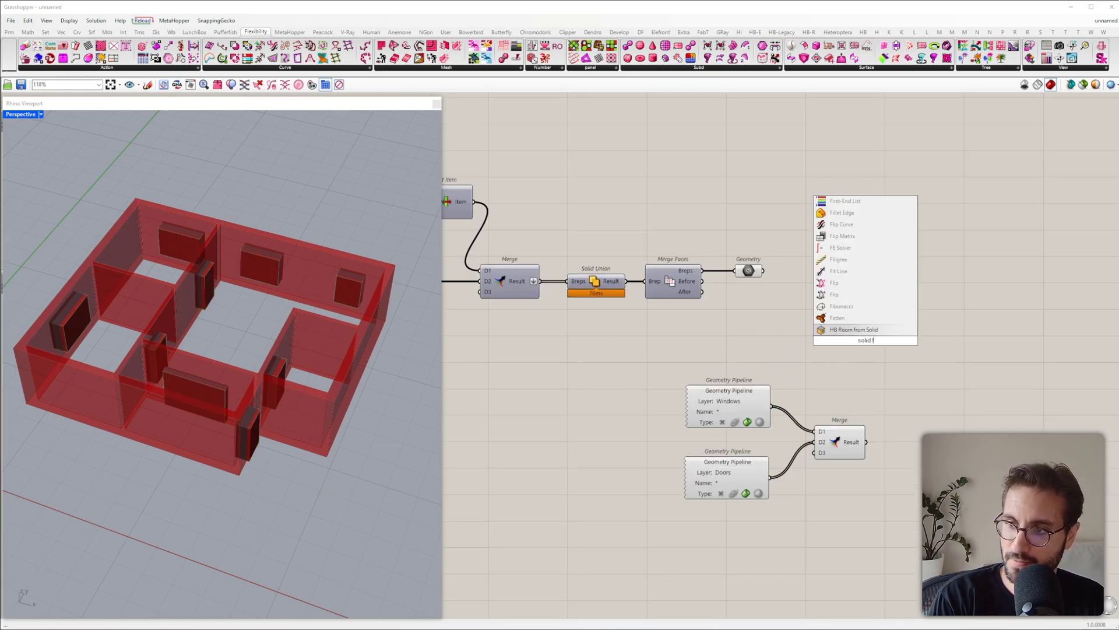
key("BackSpace")
type("dif")
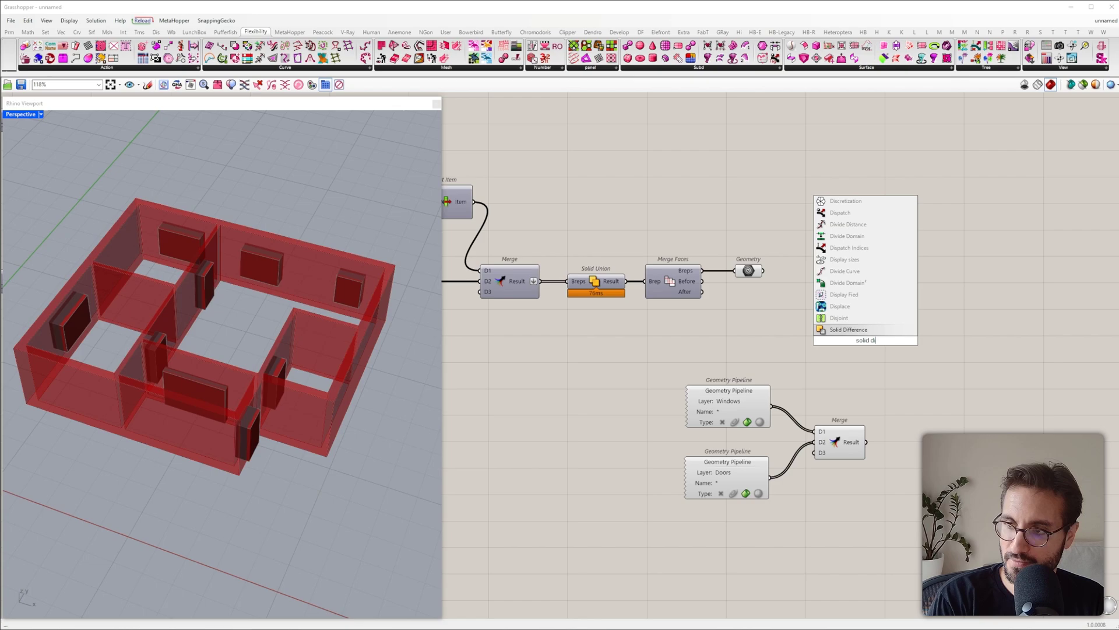
left_click(859, 330)
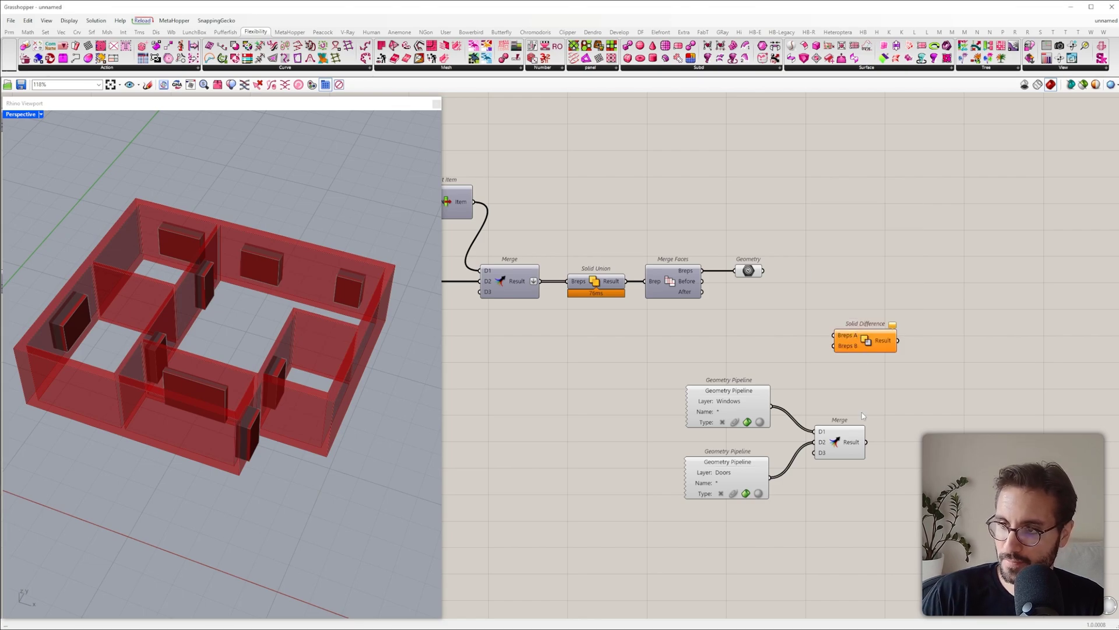
left_click_drag(834, 335, 756, 273)
left_click(753, 272)
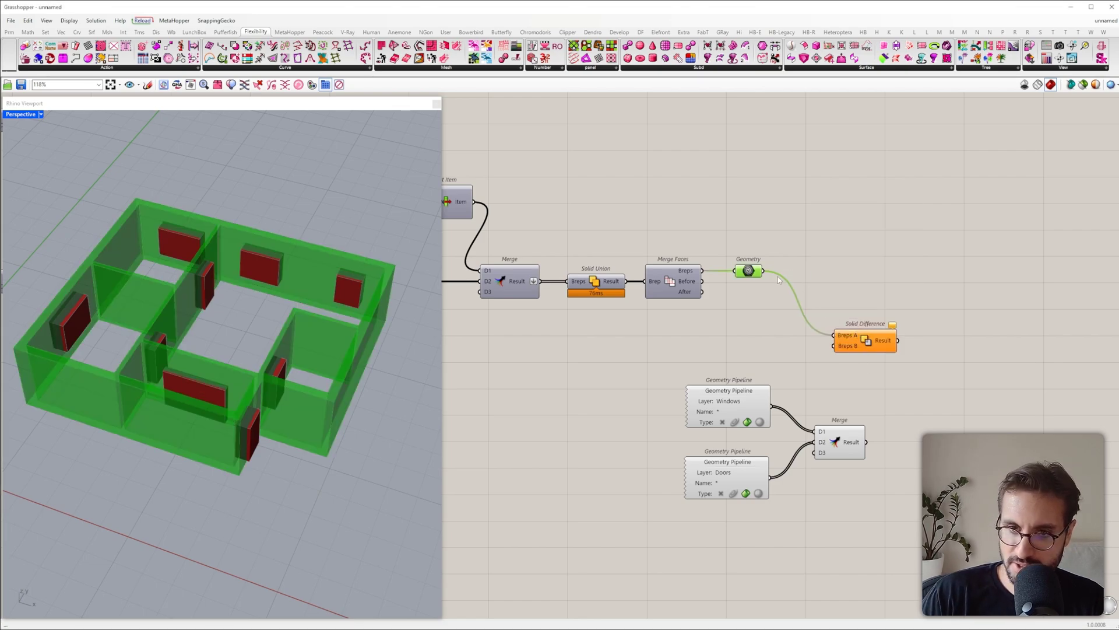
left_click_drag(837, 346, 866, 442)
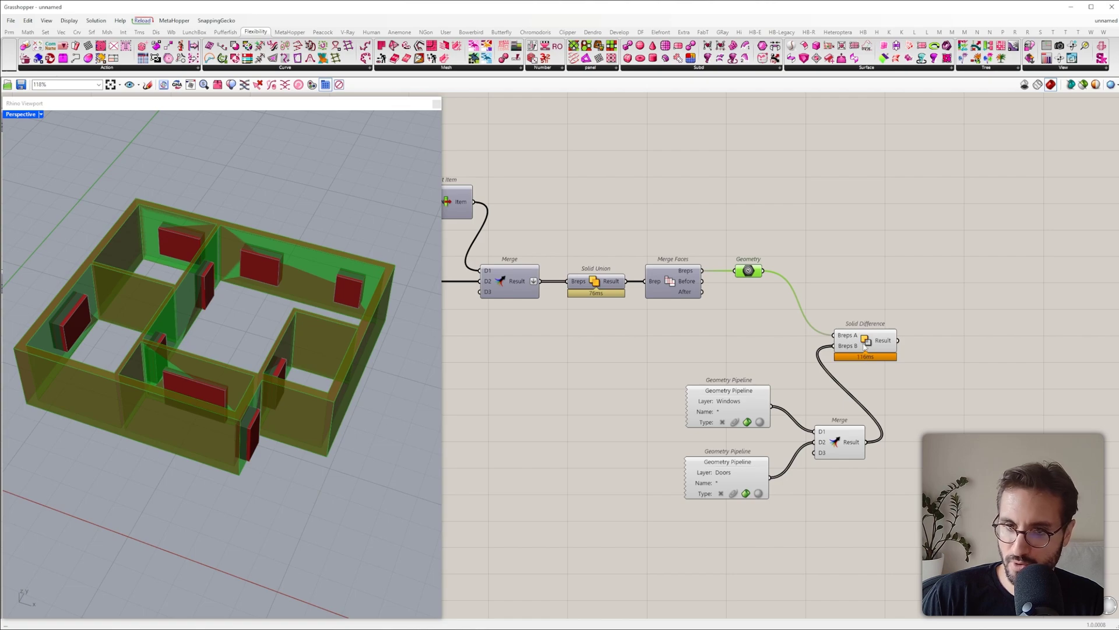
left_click_drag(865, 348, 933, 339)
Step: Turn off the preview of Merge Faces, Geometry, both pipelines and their Merge, and inspect the wall openings
scroll(859, 350, "down", 3)
left_click_drag(832, 490, 728, 251)
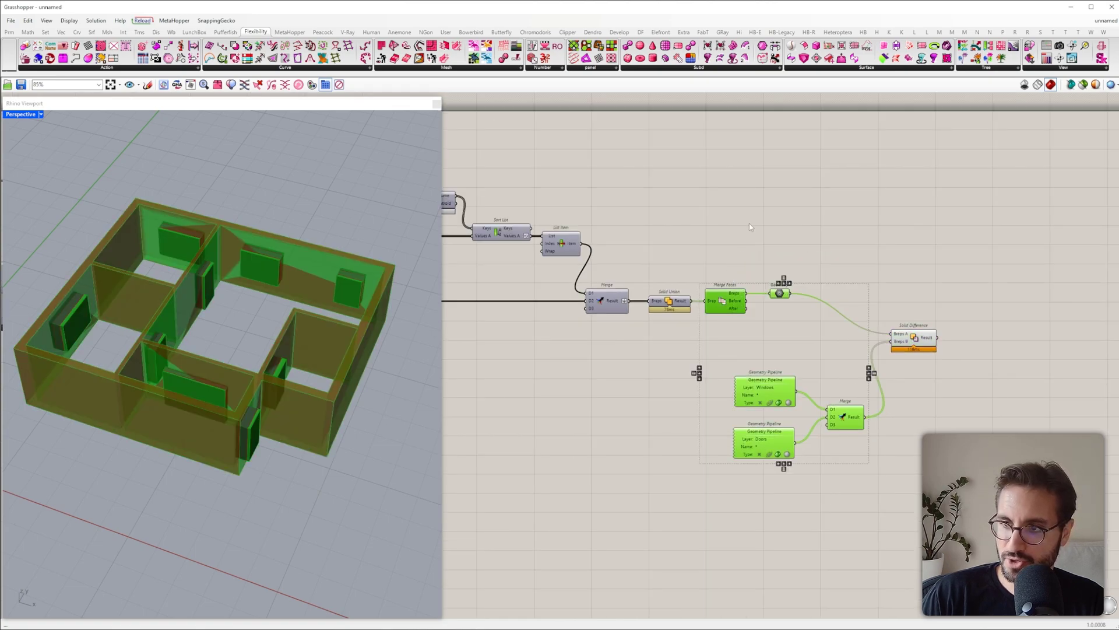
right_click(753, 212)
left_click(769, 225)
left_click(786, 208)
right_click_drag(379, 284, 312, 290)
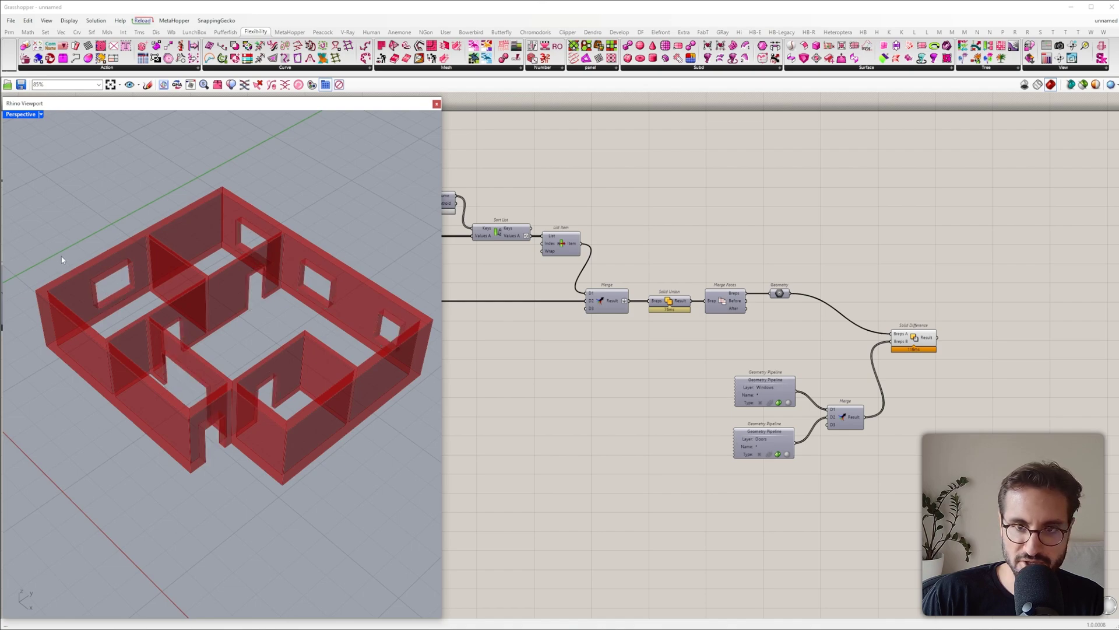
right_click_drag(62, 258, 109, 266)
right_click_drag(109, 266, 82, 262)
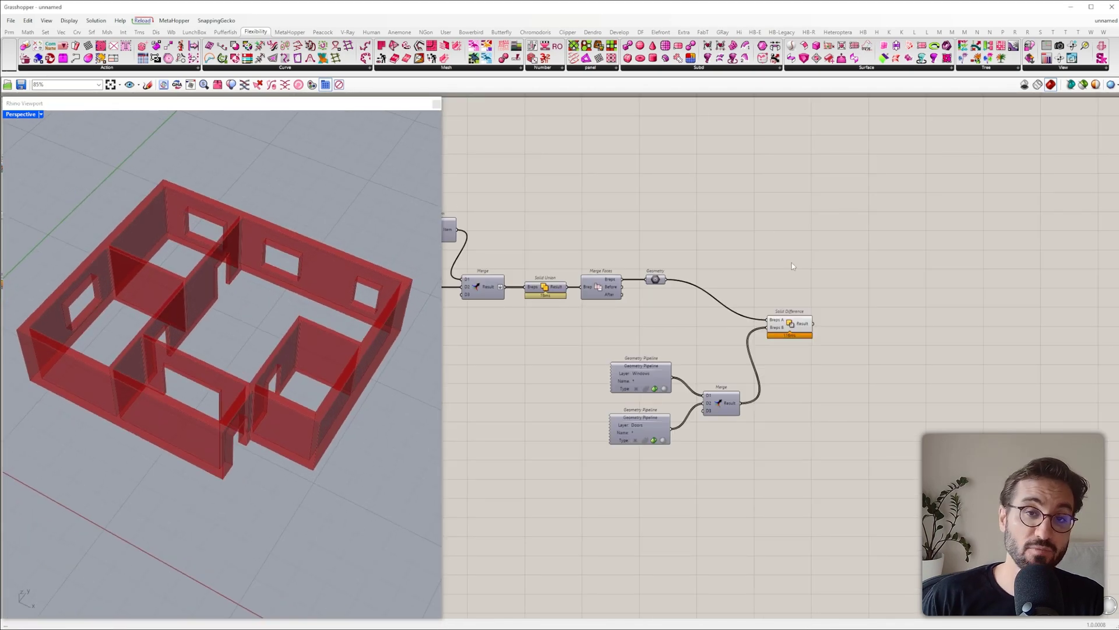
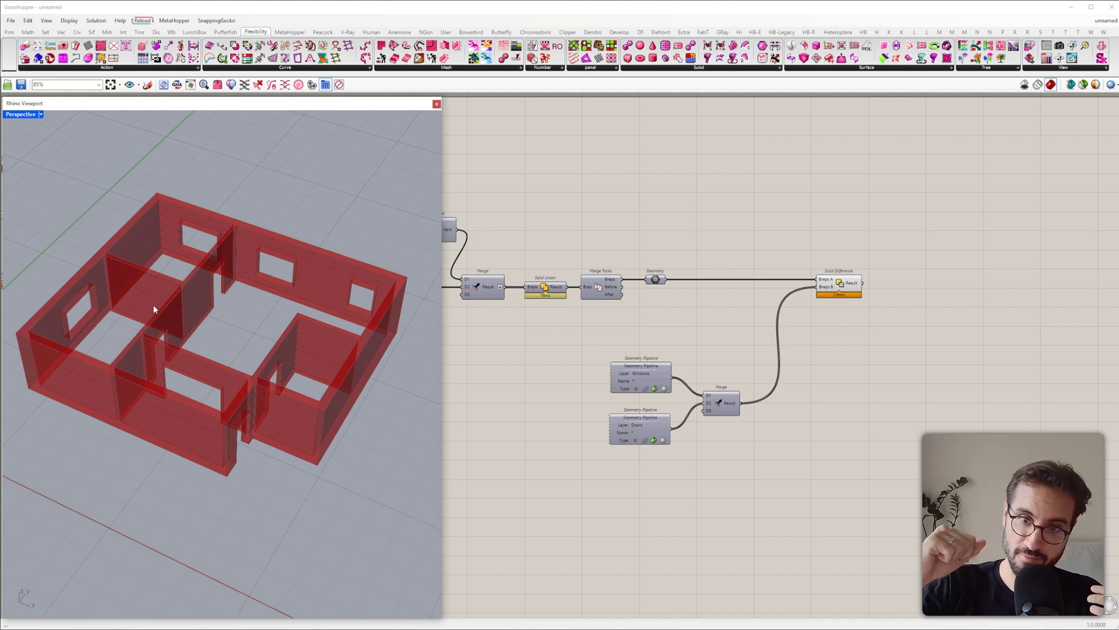
Step: Add a Brep | Plane intersection after Solid Difference and feed the Result into its Brep input
right_click_drag(818, 450, 793, 408)
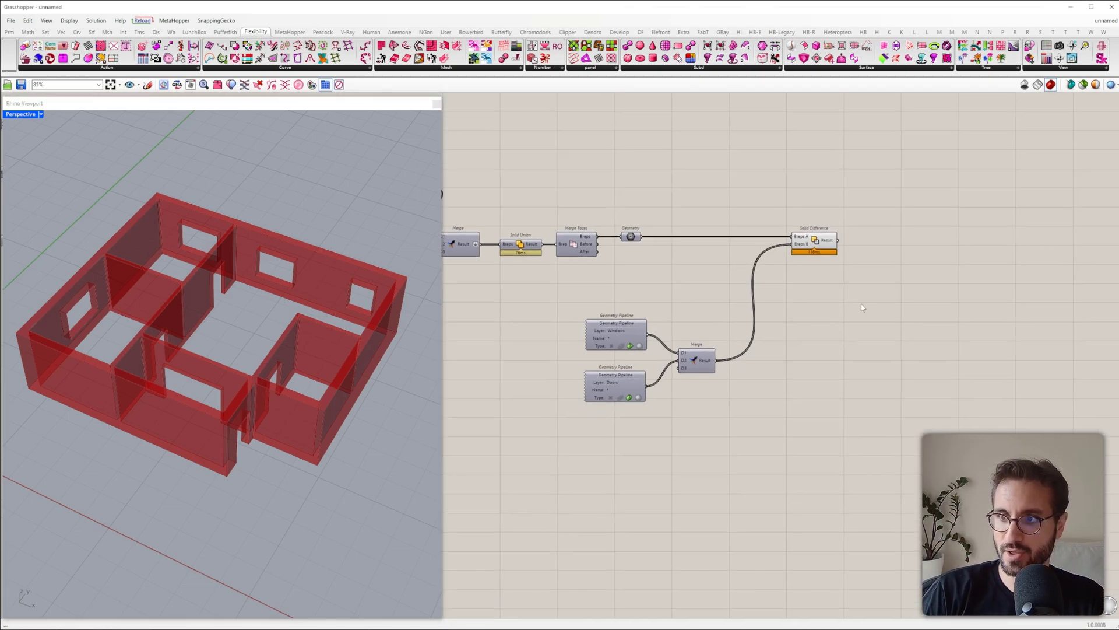
double_click(862, 303)
type("brep plane")
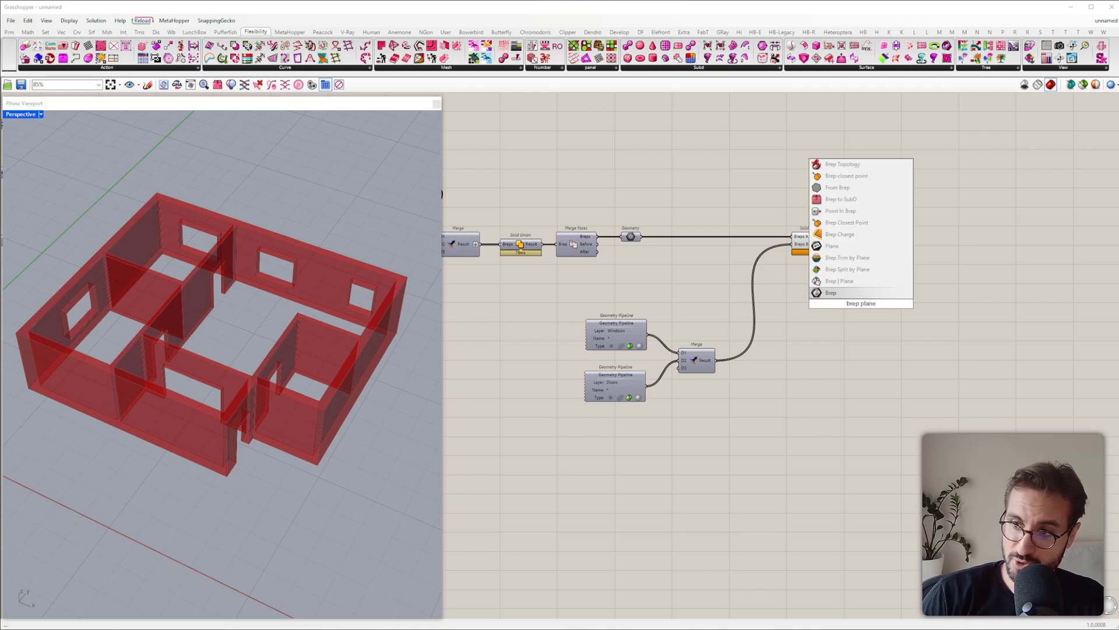
left_click(849, 283)
left_click_drag(841, 300, 1029, 254)
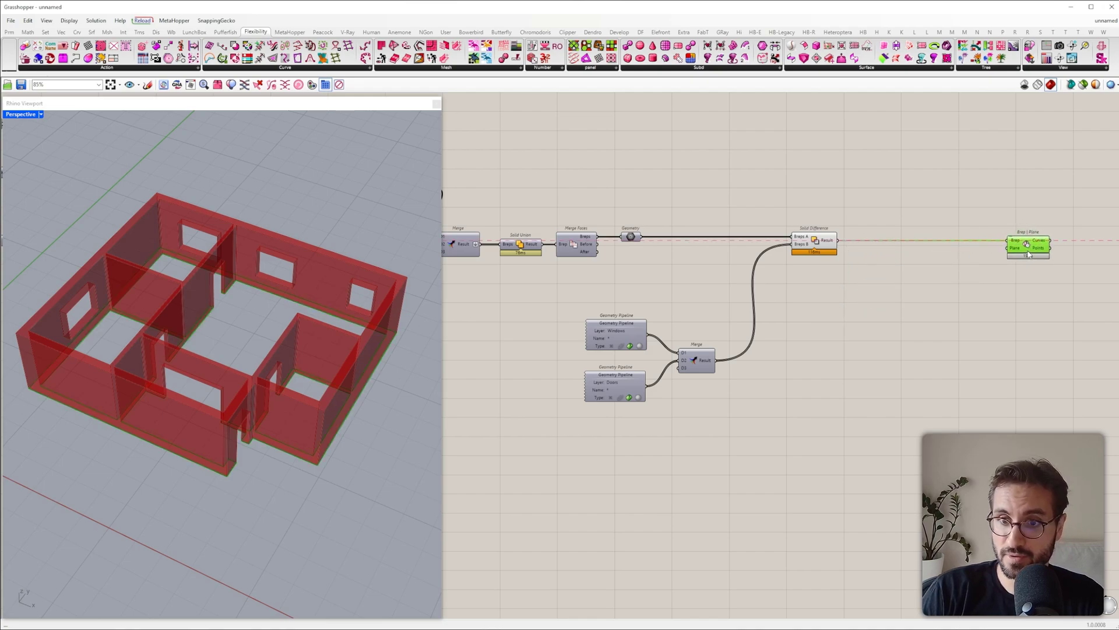
Step: Add an XY Plane component and connect it to the Plane input of Brep | Plane
double_click(978, 312)
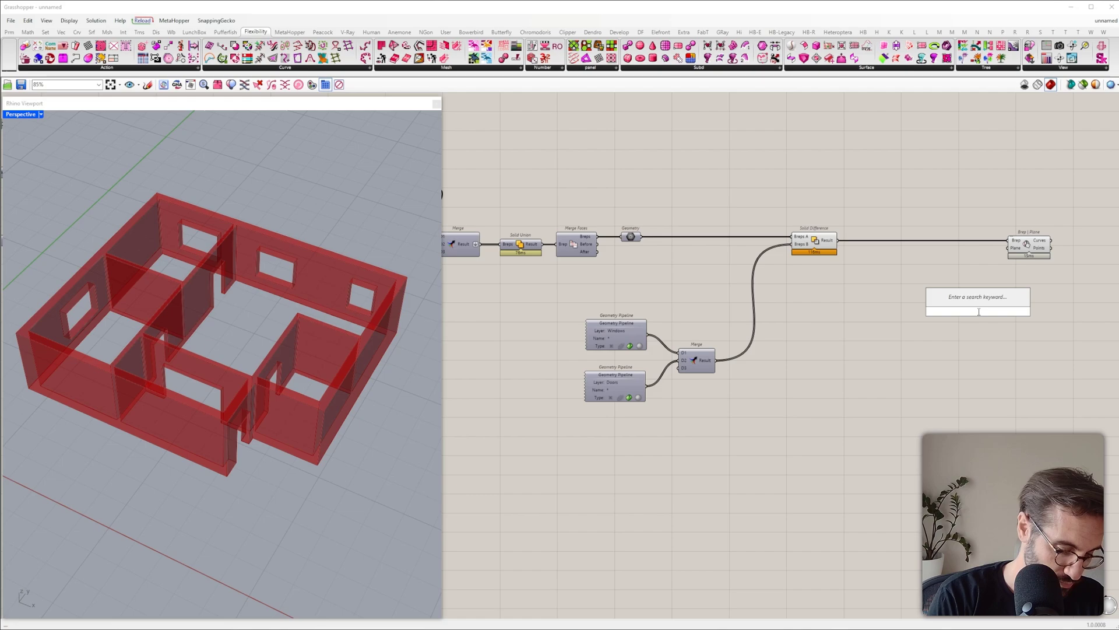
type("xy")
key("Return")
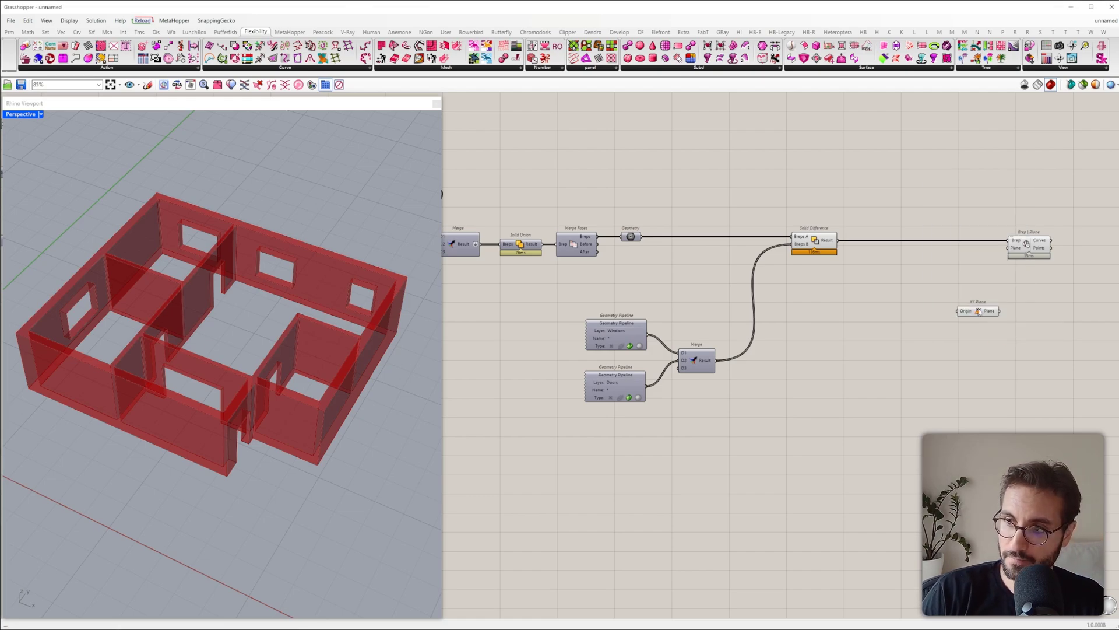
left_click_drag(999, 312, 1013, 260)
left_click_drag(989, 304, 982, 302)
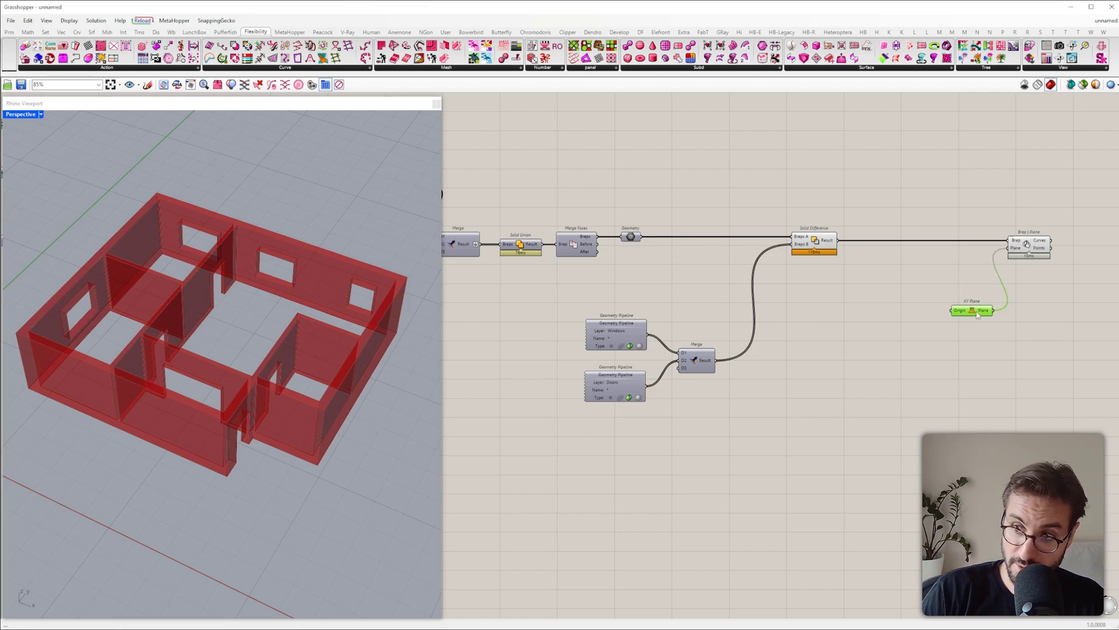
Step: Add a Construct Point component and connect its Point output to the XY Plane's Origin
double_click(915, 314)
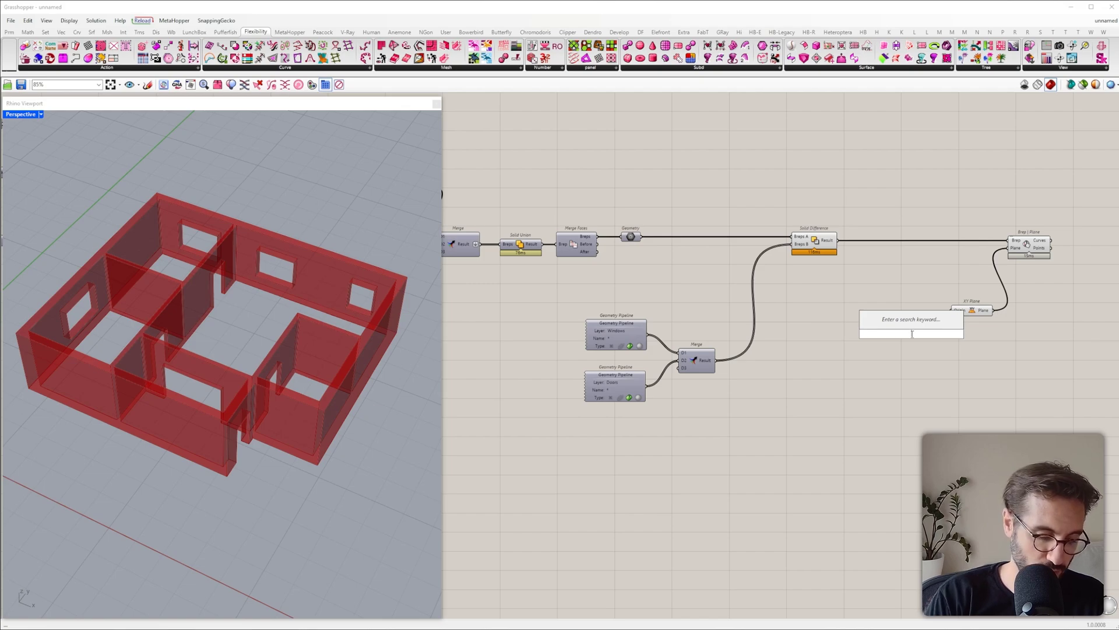
type("xyz")
left_click(902, 288)
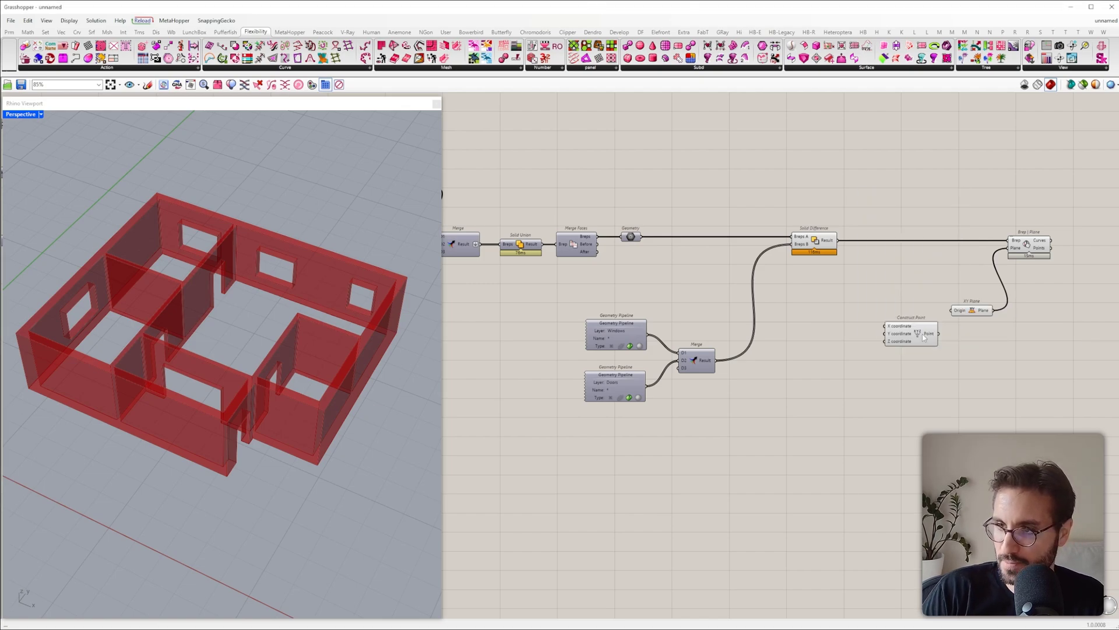
left_click_drag(913, 337, 913, 313)
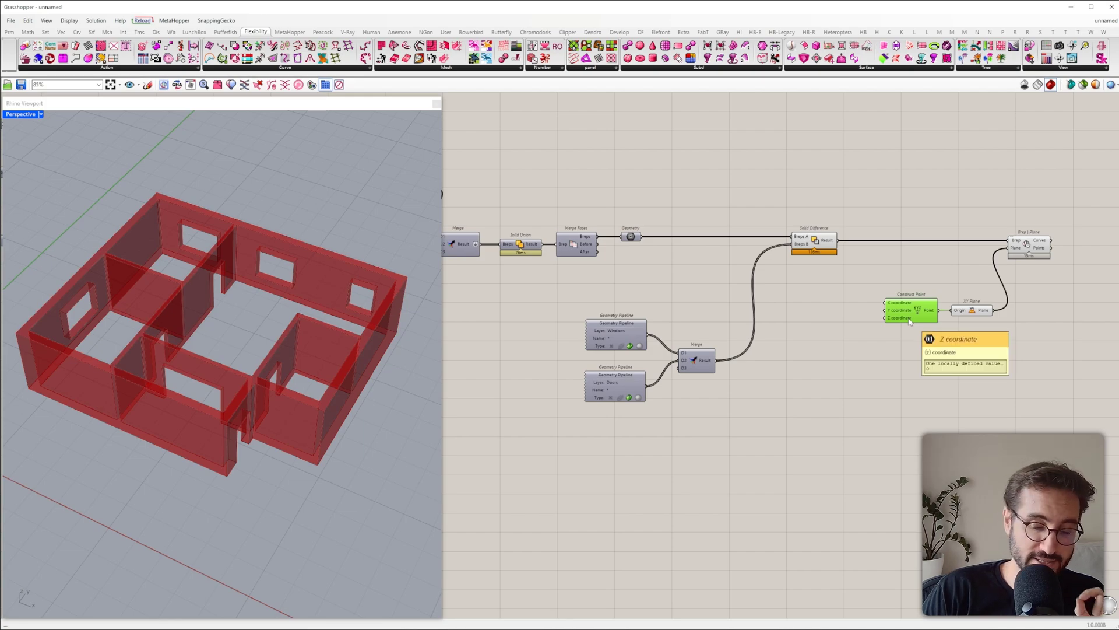
Step: Create a 0 to 2 number slider set to 1.2 and connect it to Construct Point's Z coordinate
double_click(863, 332)
type("0<2")
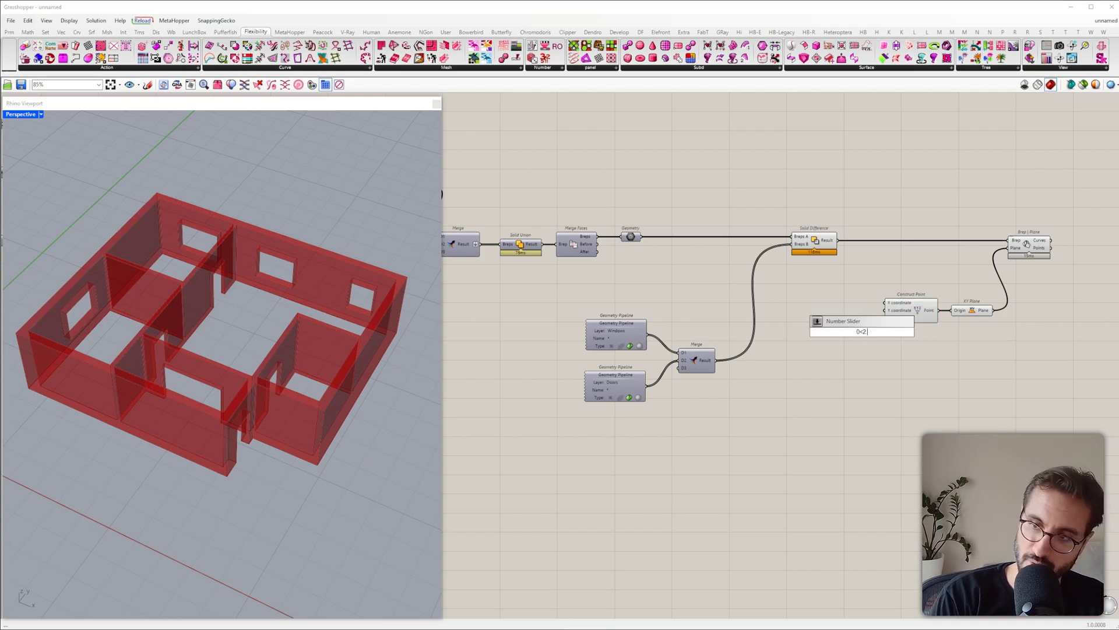
key("Return")
scroll(878, 315, "up", 4)
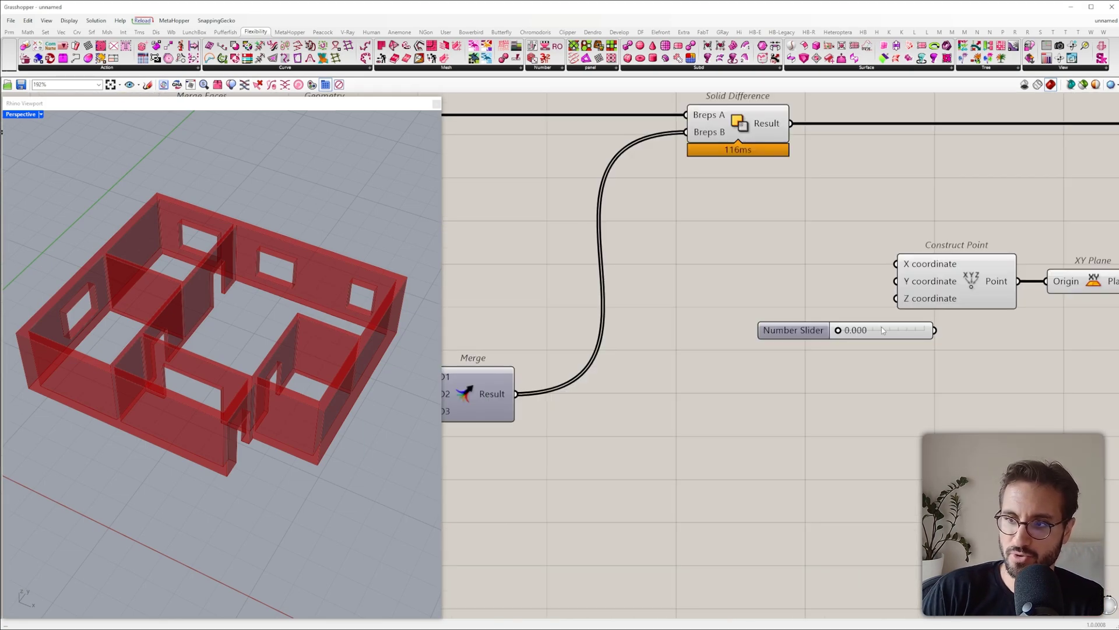
double_click(882, 330)
type("1.")
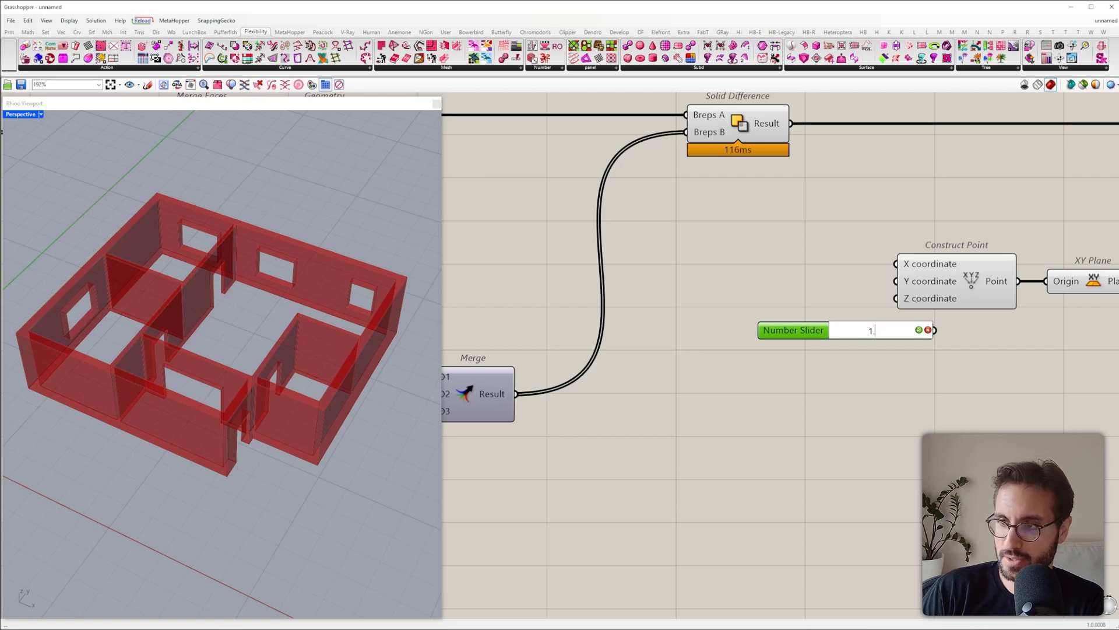
type("2")
left_click(918, 330)
left_click_drag(843, 335, 787, 303)
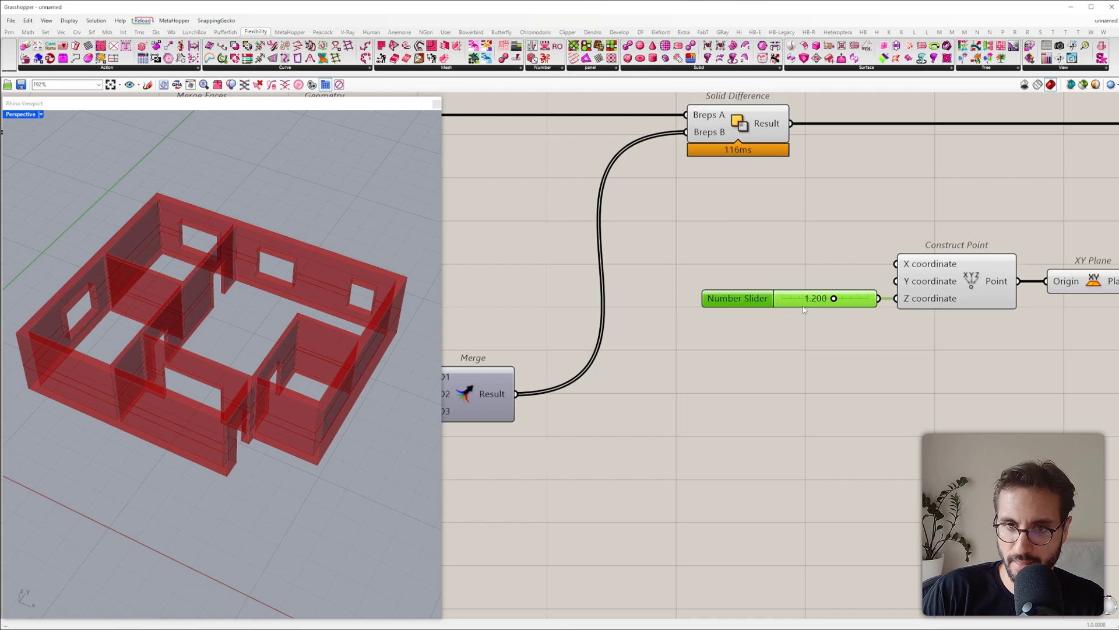
Step: Highlight Brep | Plane and Solid Difference in turn to examine the section curves against the walls
scroll(803, 310, "down", 3)
left_click(972, 198)
right_click_drag(245, 325, 200, 320)
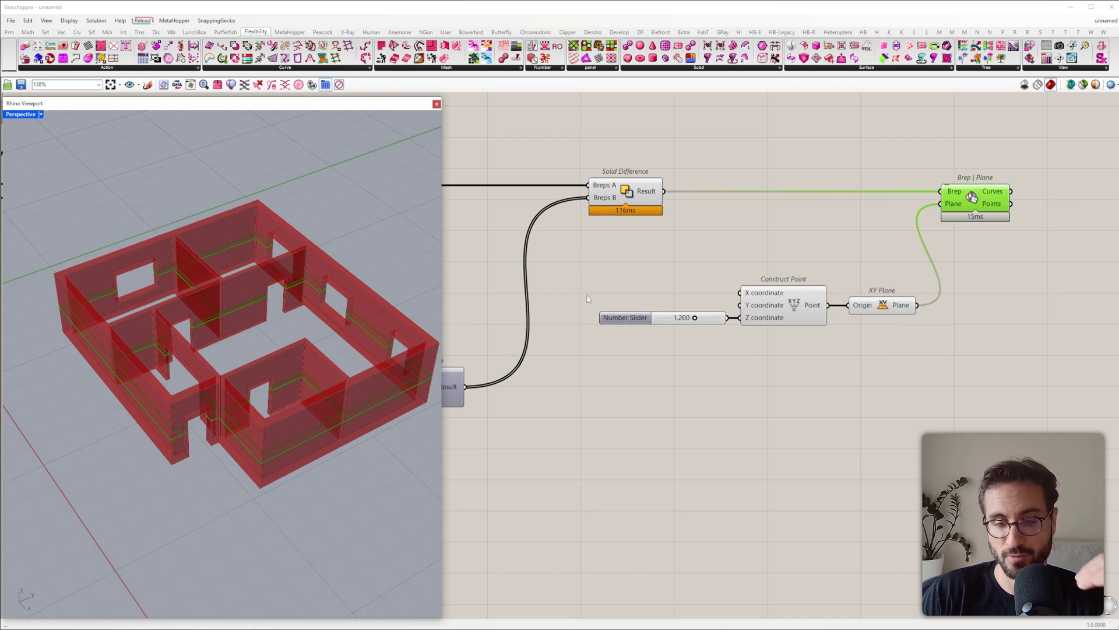
left_click(624, 205)
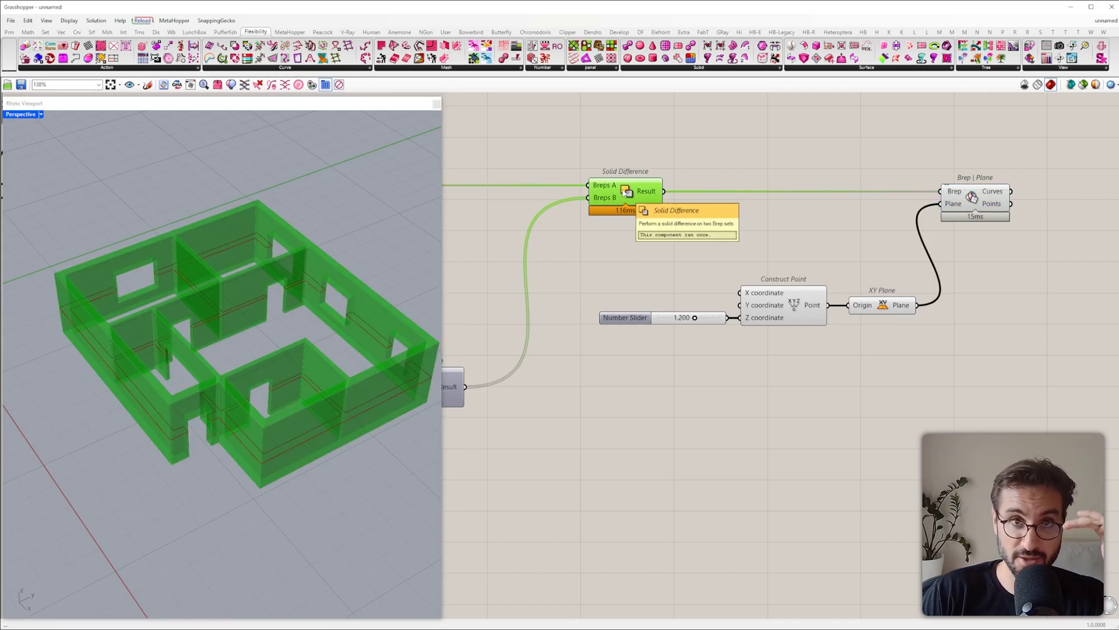
scroll(627, 192, "down", 5)
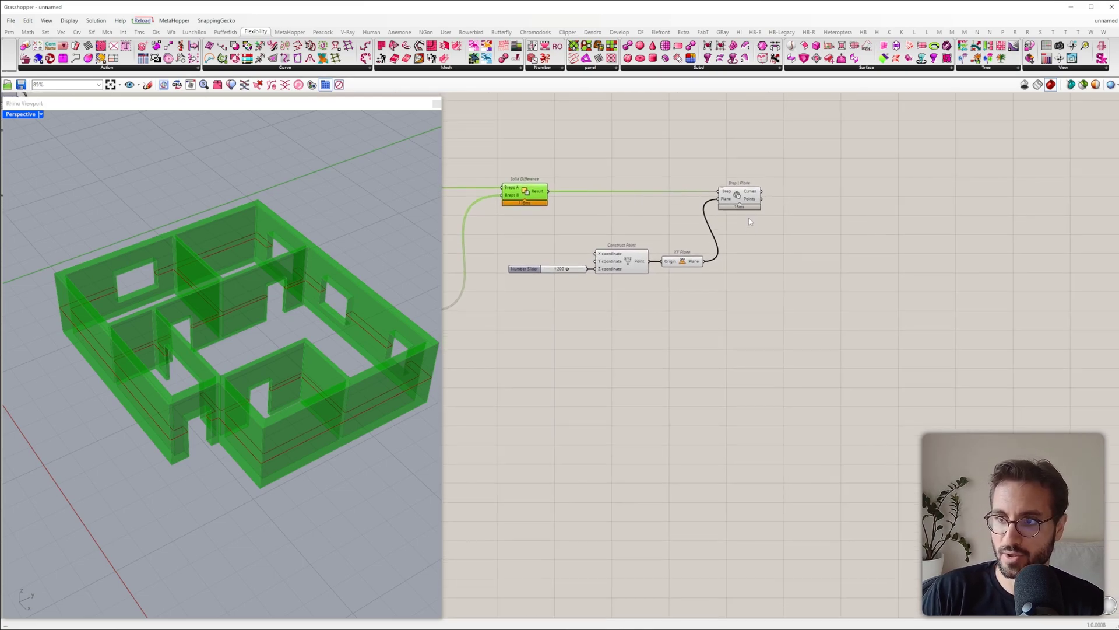
left_click(744, 194)
scroll(198, 341, "down", 3)
right_click_drag(197, 341, 302, 337)
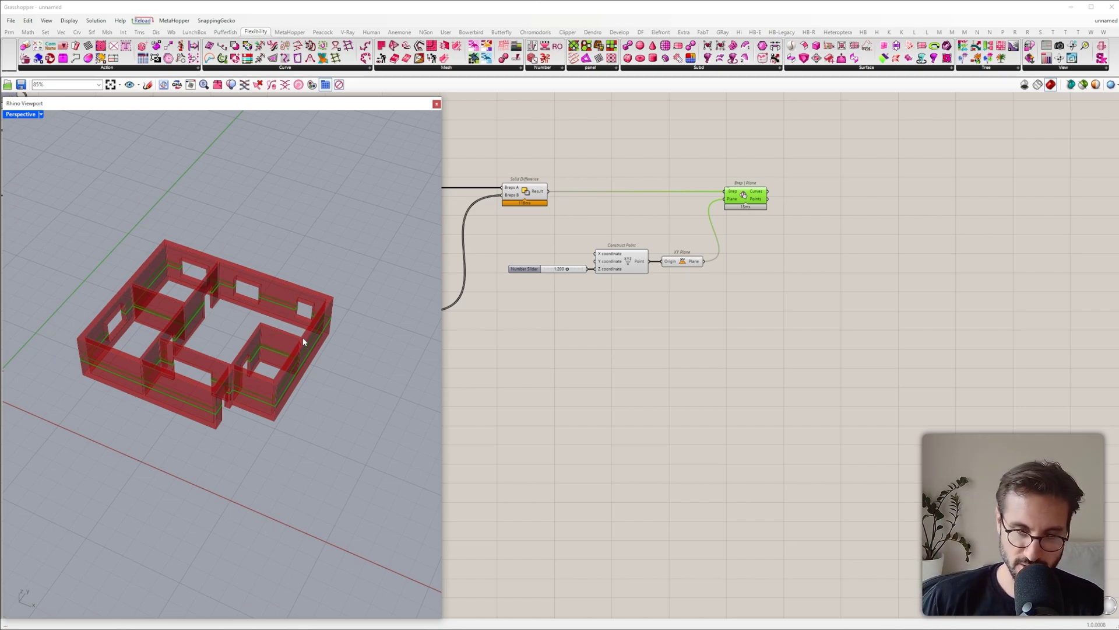
Step: Add a Point parameter below and beyond the Brep | Plane component
double_click(908, 283)
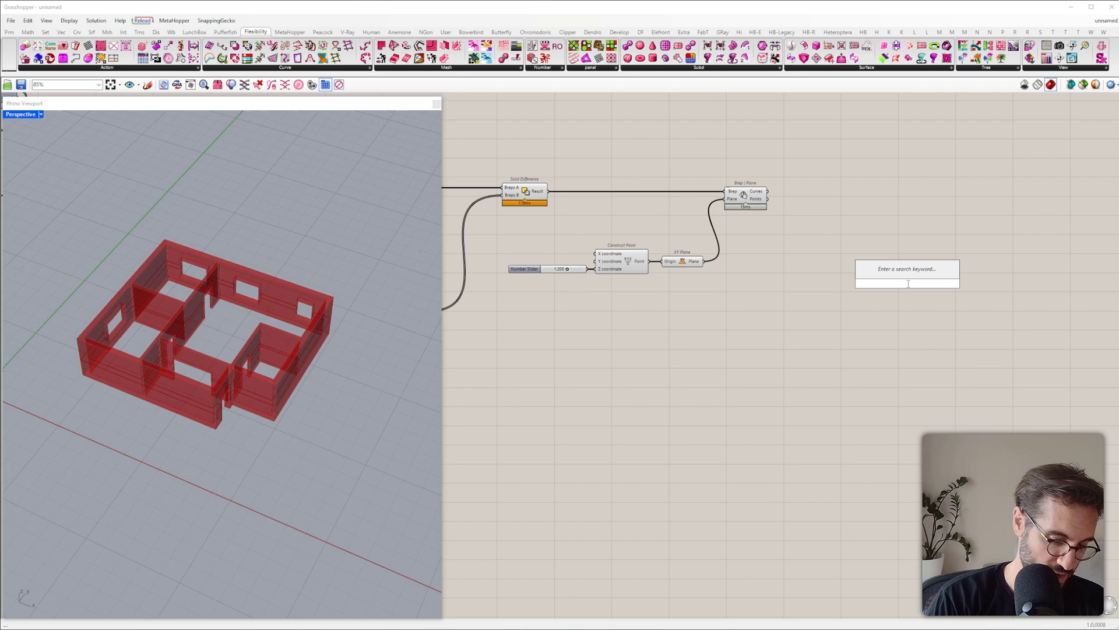
type("pt")
left_click(878, 237)
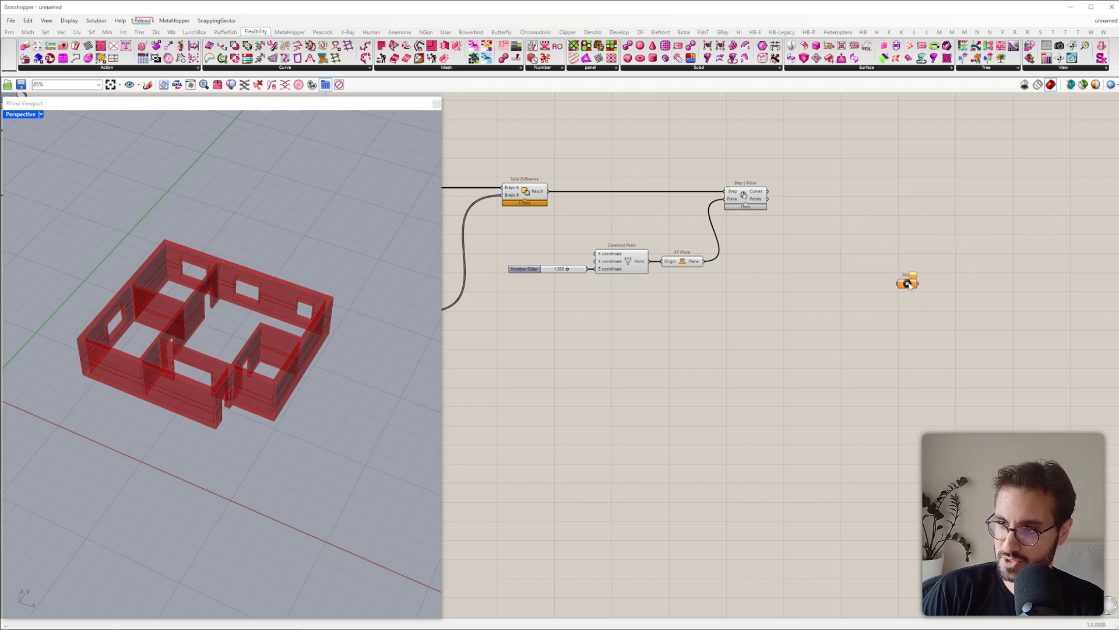
left_click_drag(908, 283, 858, 297)
Step: Set the Point parameter to a single point picked on the ground beside the building
right_click(858, 298)
left_click(890, 430)
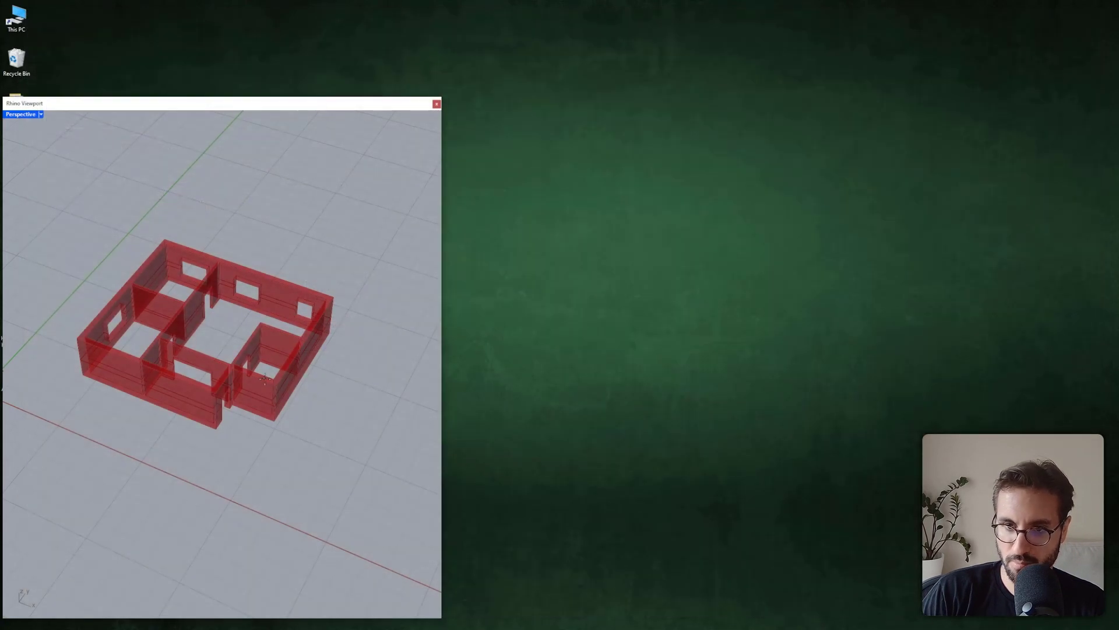
scroll(279, 388, "down", 3)
scroll(320, 379, "down", 2)
scroll(302, 397, "up", 2)
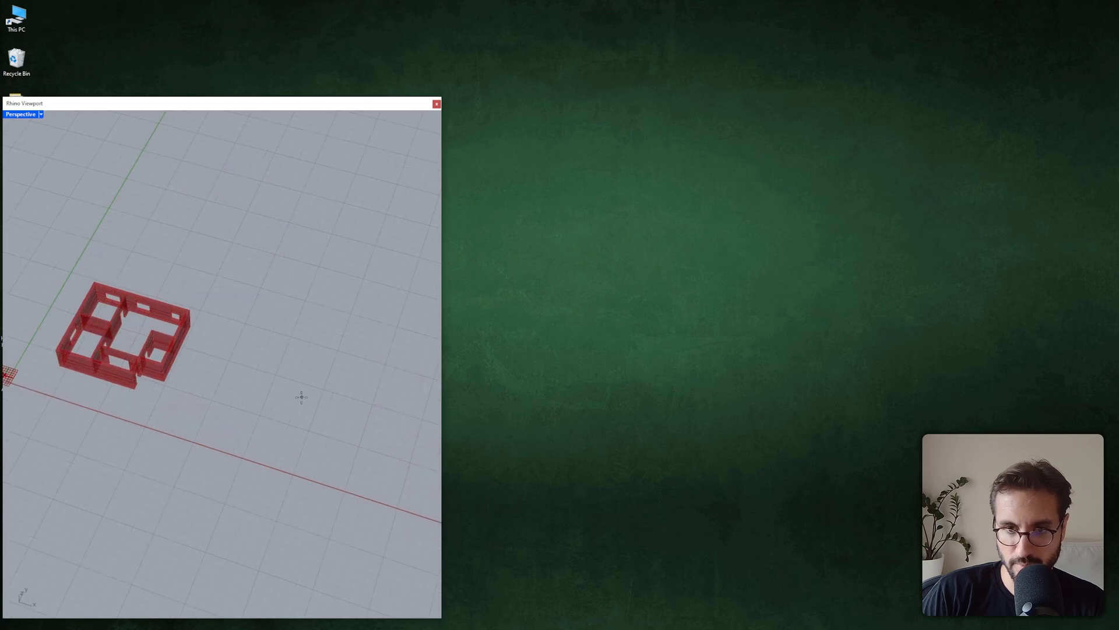
left_click(290, 398)
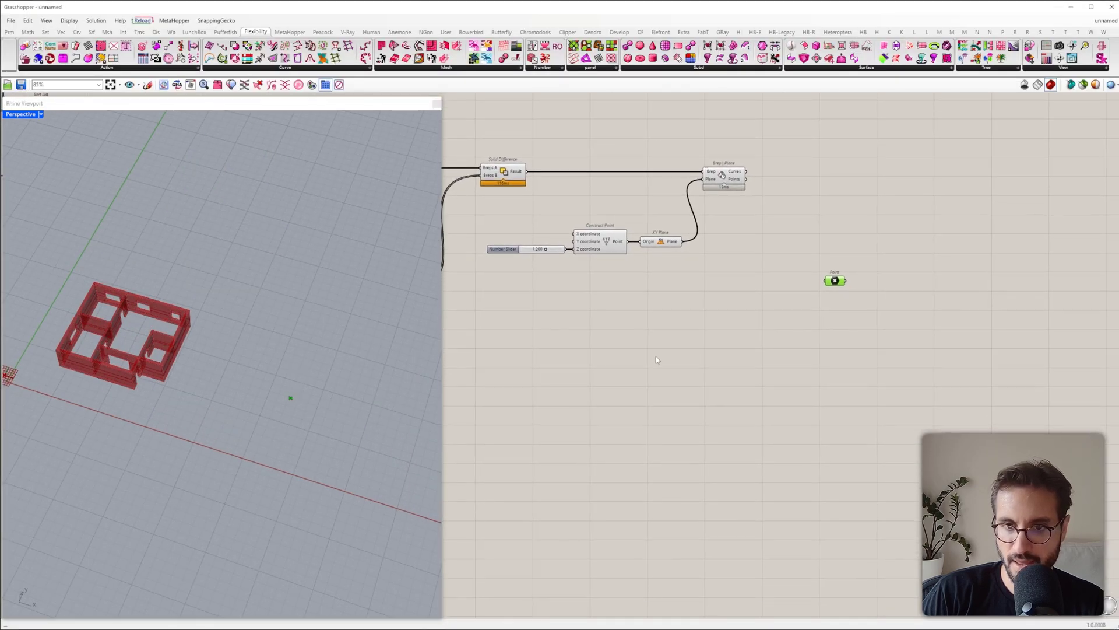
scroll(295, 366, "up", 1)
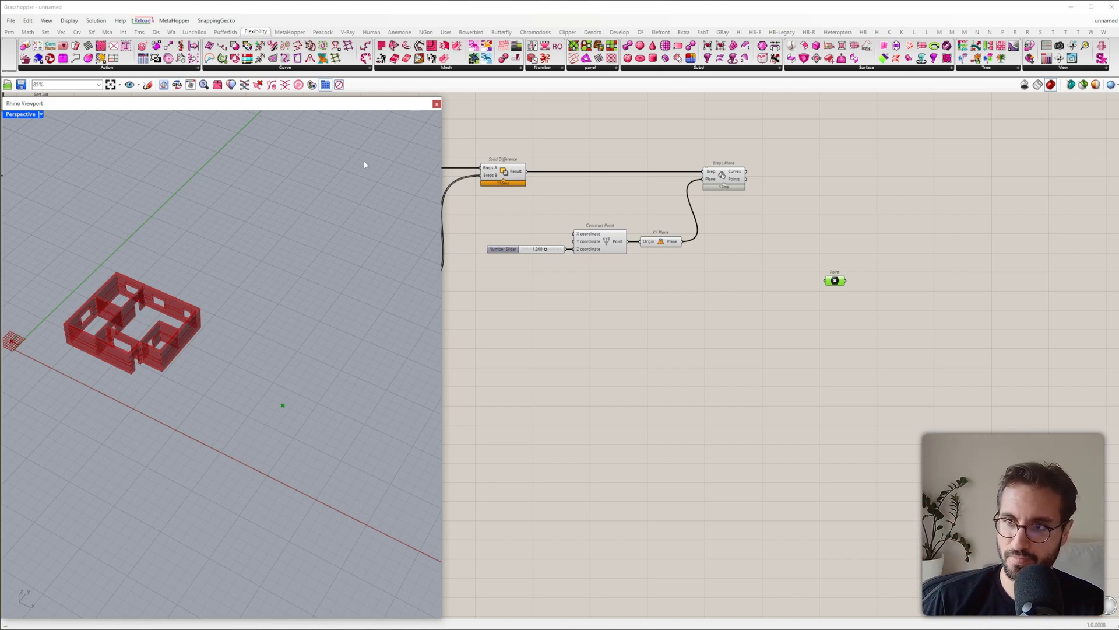
Step: Add an Orient component beyond Brep | Plane and connect the section Curves to its Geometry input
right_click_drag(809, 194, 767, 234)
double_click(767, 233)
type("orie")
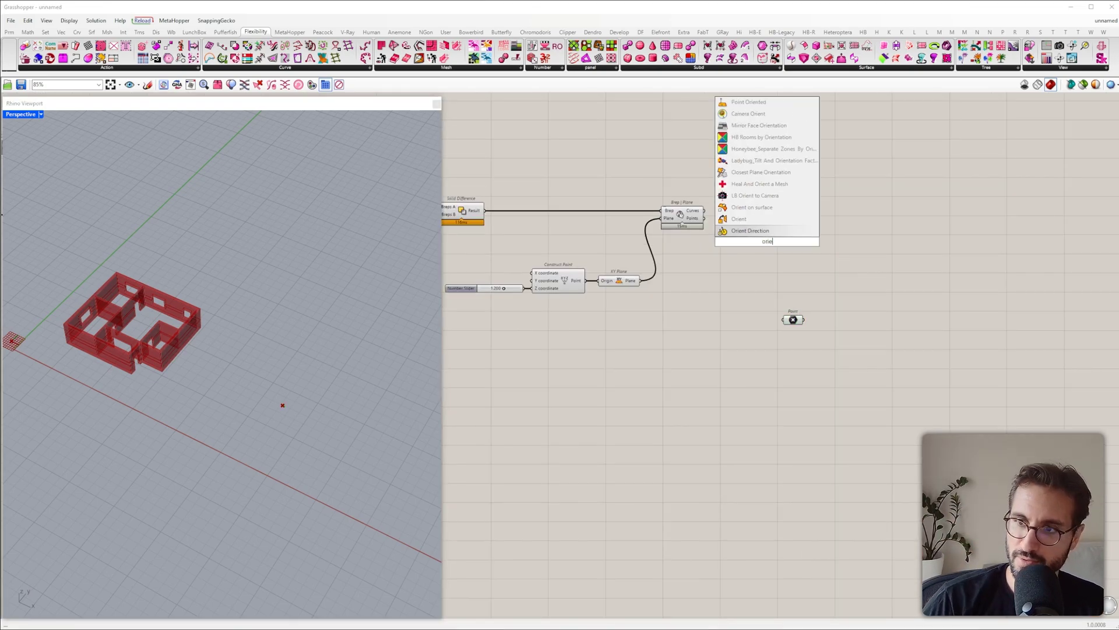
left_click(739, 219)
scroll(714, 233, "up", 3)
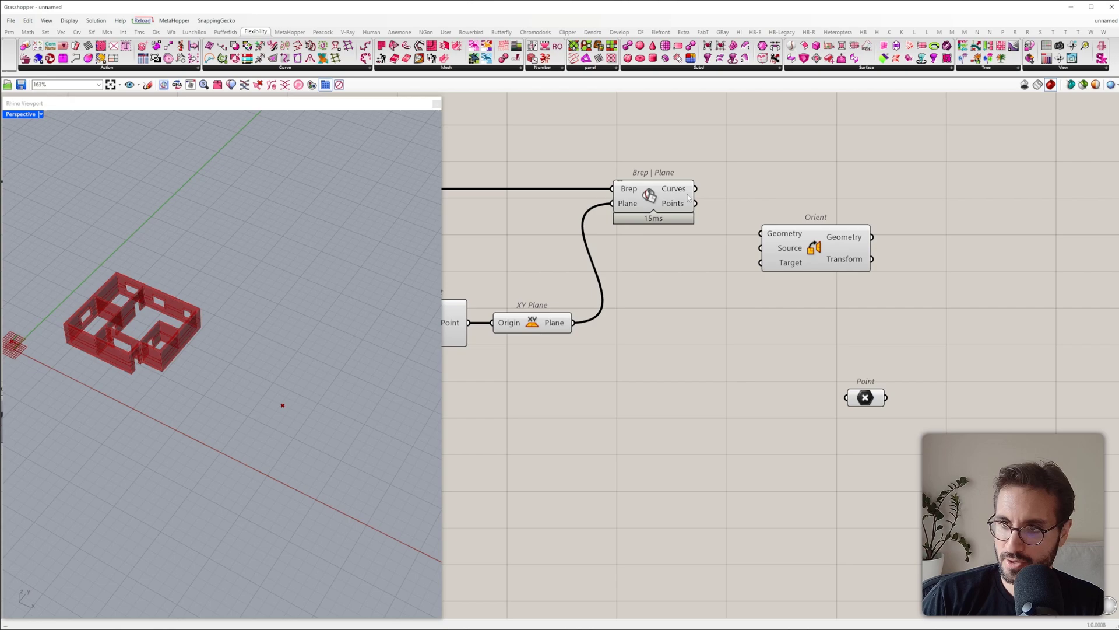
left_click_drag(718, 206, 760, 233)
left_click_drag(814, 247, 1038, 210)
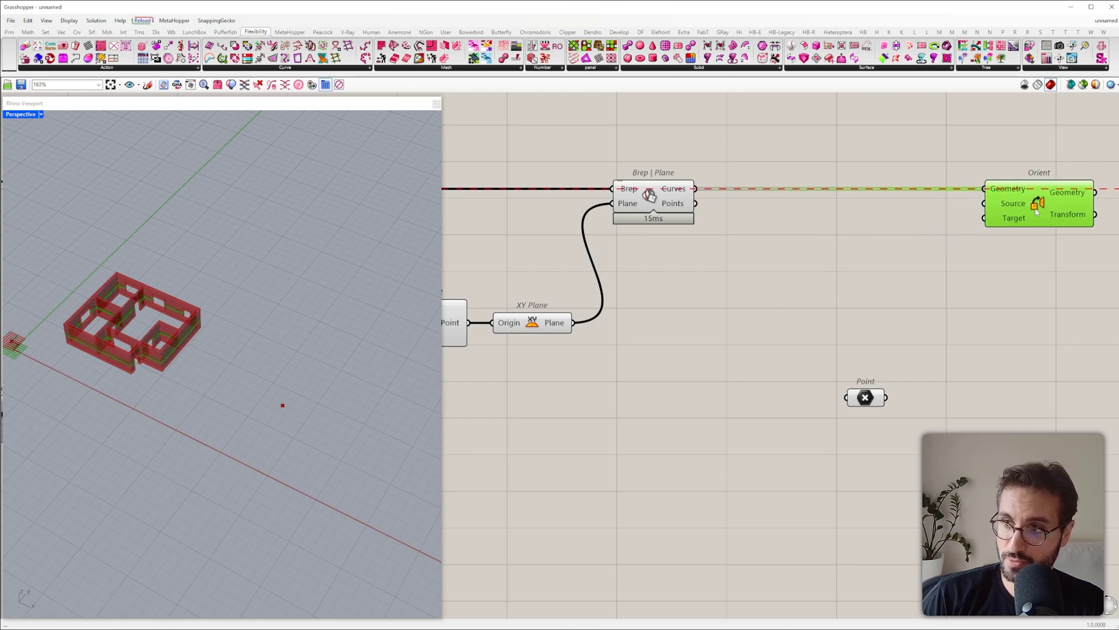
Step: Add an XY Plane component with the Point parameter as its Origin and connect it to Orient's Target input
scroll(1038, 210, "down", 3)
left_click(931, 327)
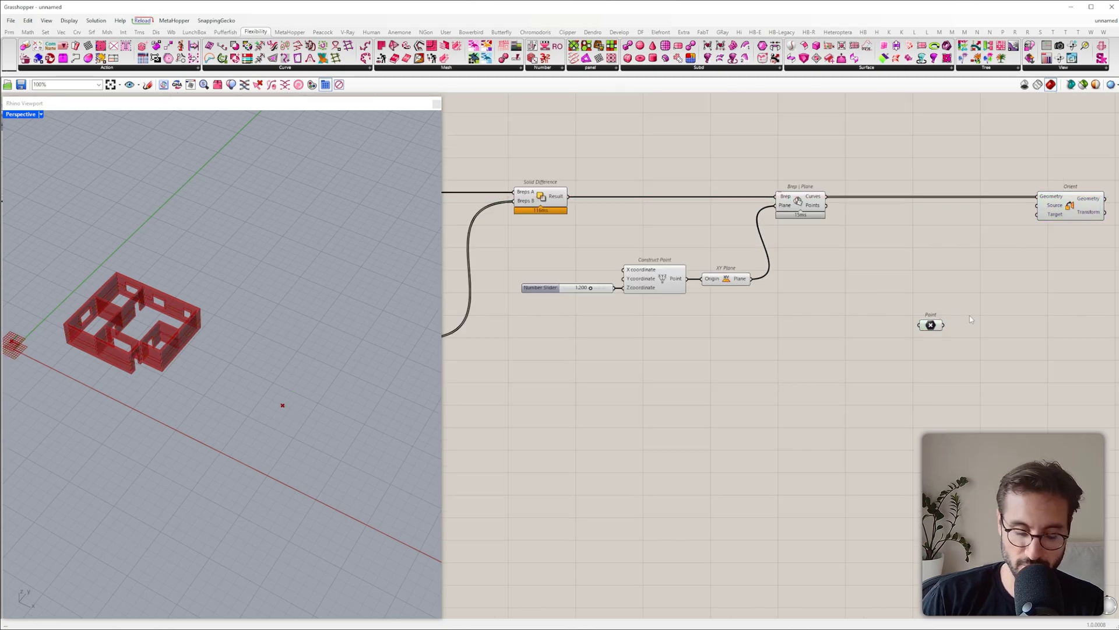
double_click(969, 315)
type("xy")
left_click(958, 307)
left_click_drag(956, 316, 1070, 212)
left_click(934, 328)
mouse_move(1062, 210)
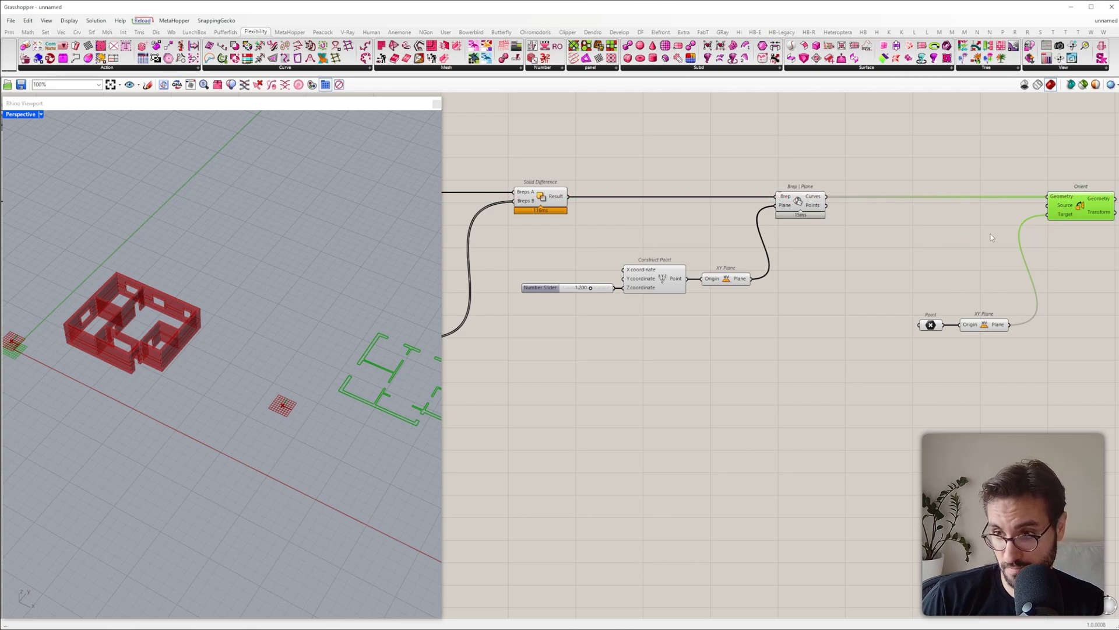
Step: Add a Bounding Box component fed by the Brep | Plane section curves and switch it to Union Box mode
double_click(903, 242)
type("bound")
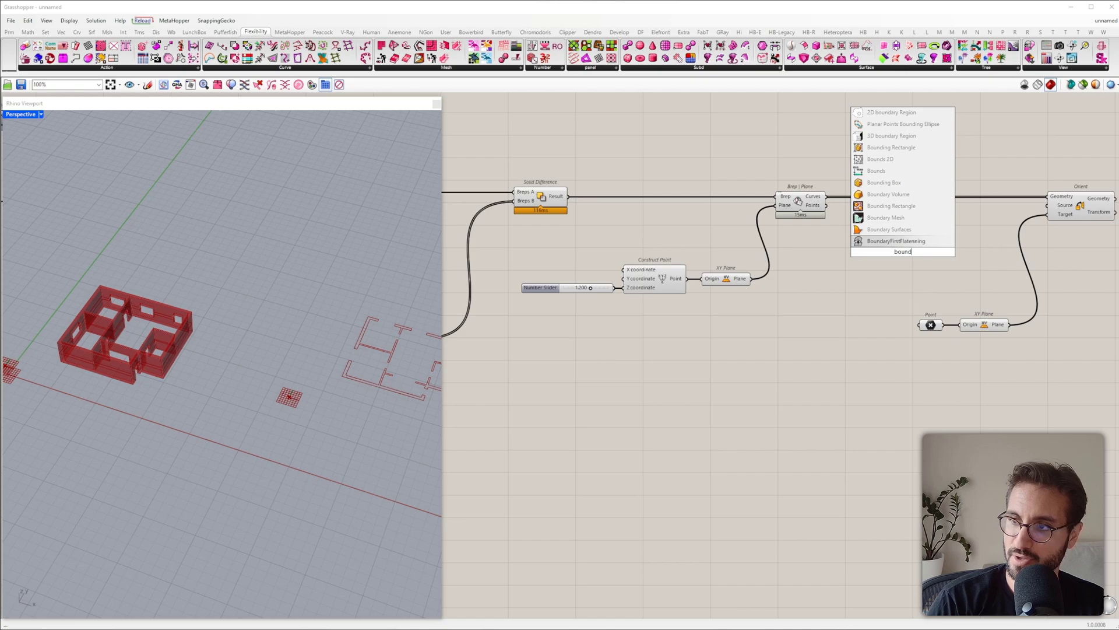
left_click(883, 182)
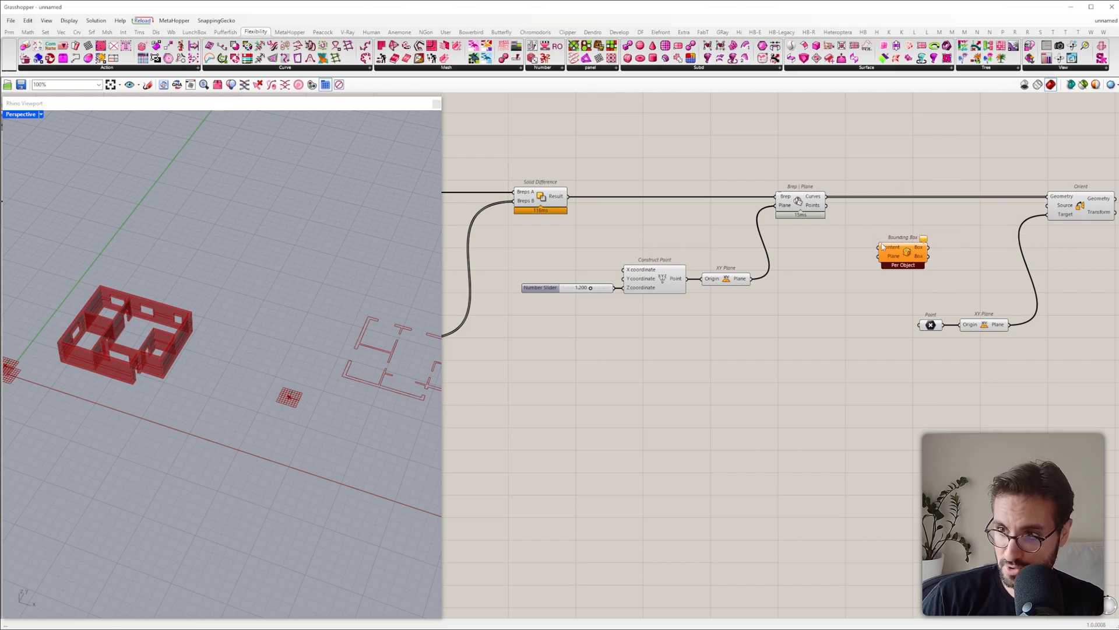
left_click_drag(837, 216, 826, 197)
right_click(898, 252)
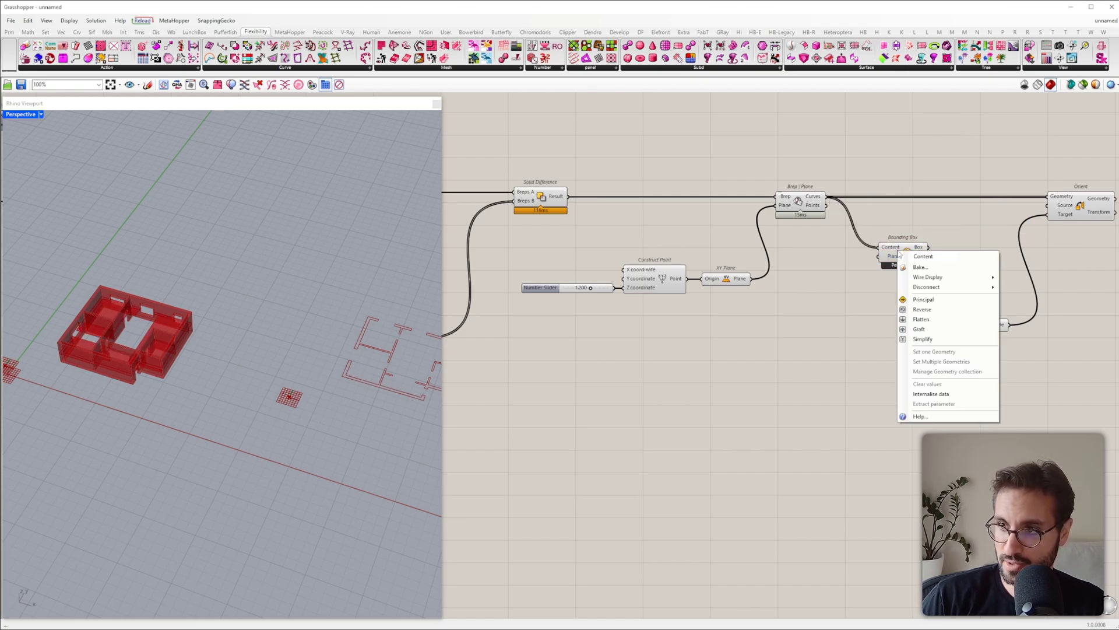
left_click(887, 284)
scroll(900, 260, "up", 3)
right_click(915, 252)
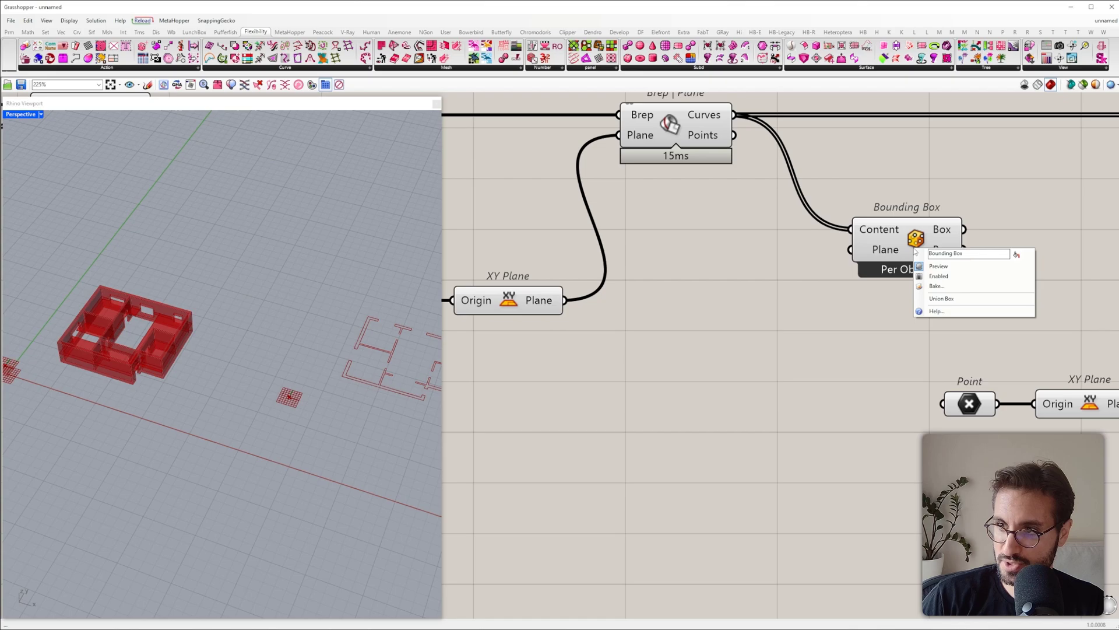
left_click(940, 298)
left_click_drag(903, 235, 884, 249)
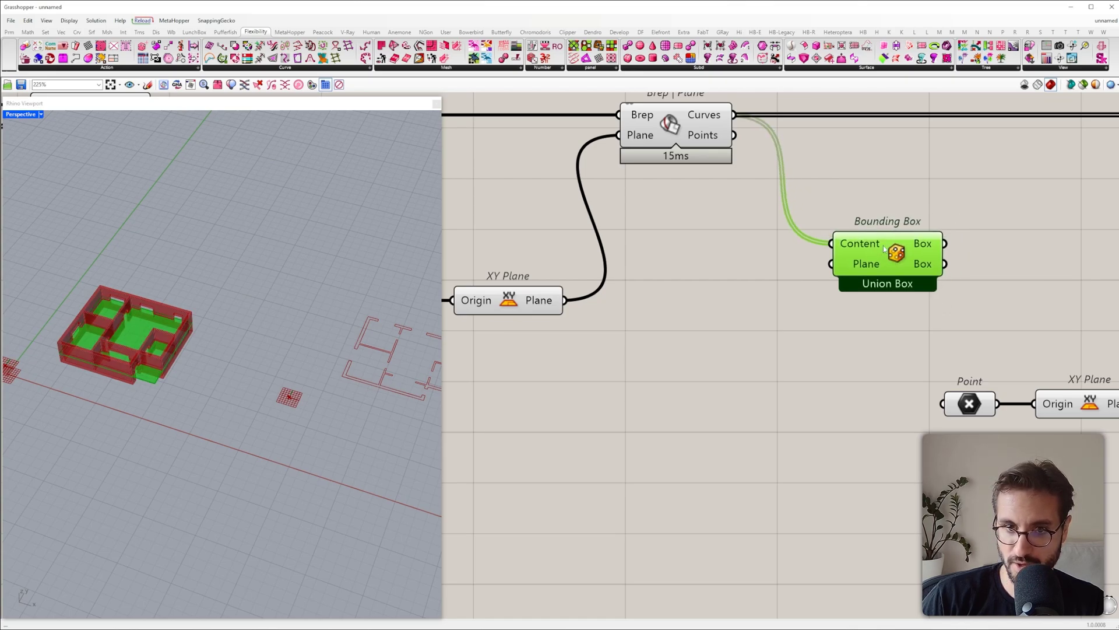
Step: Feed the Bounding Box's upper Box output into a new Surface parameter and turn off the Bounding Box preview
right_click_drag(948, 229, 675, 279)
double_click(682, 257)
type("srf")
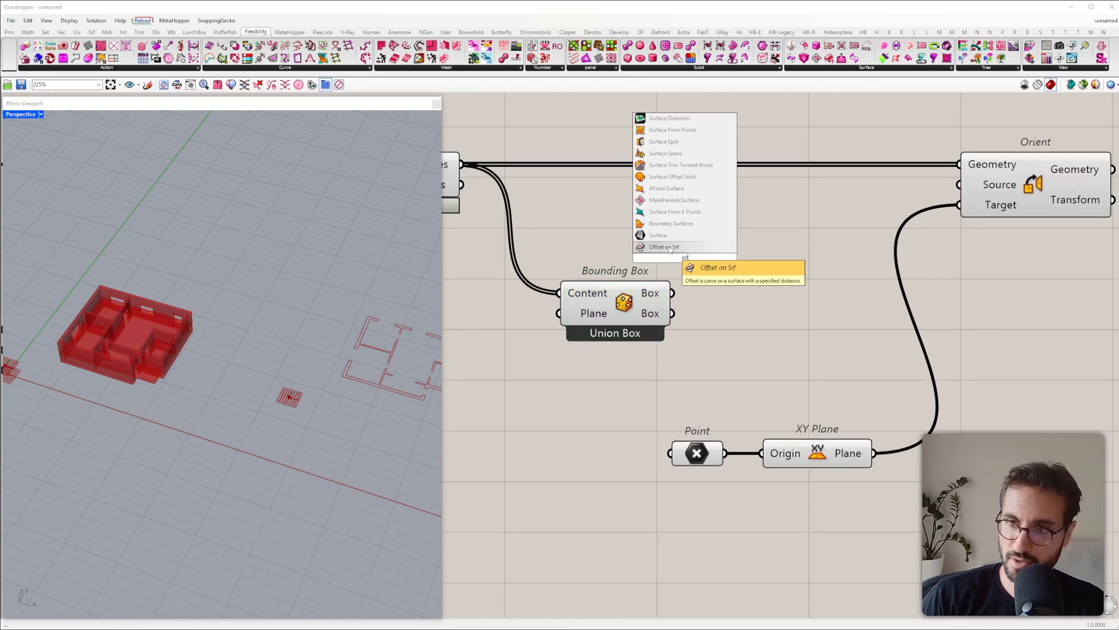
left_click(658, 235)
left_click_drag(672, 293, 728, 293)
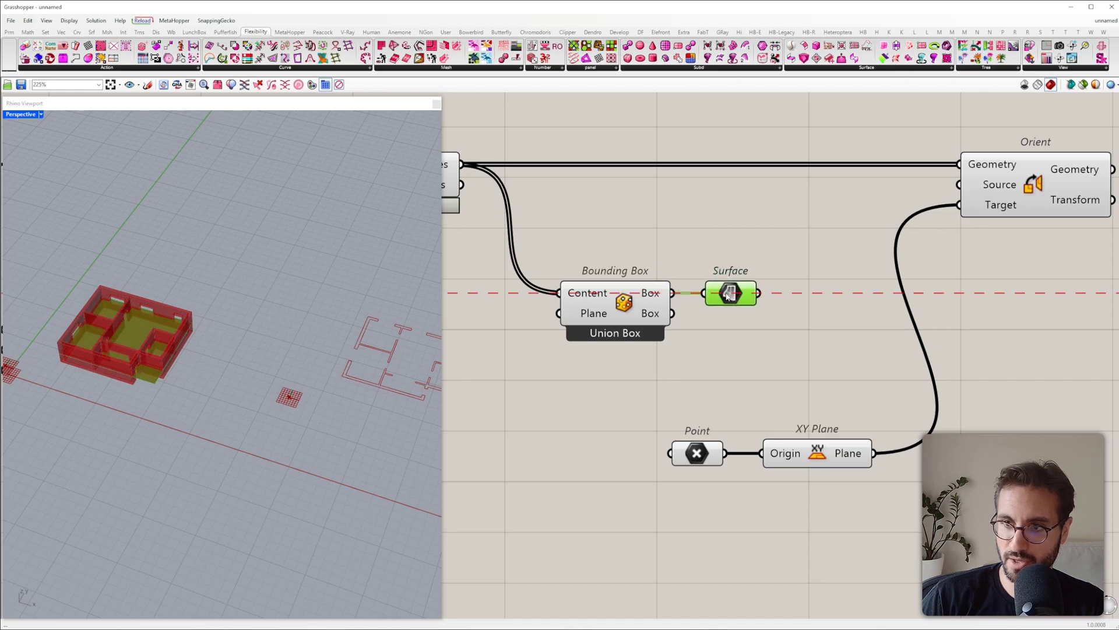
left_click_drag(625, 303, 617, 303)
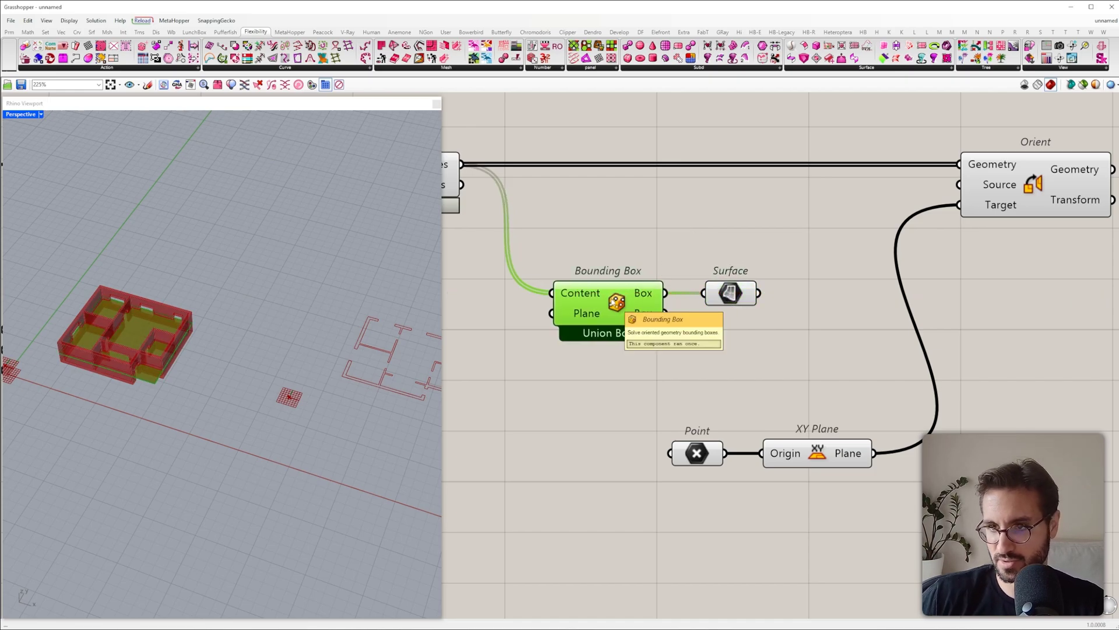
right_click(633, 247)
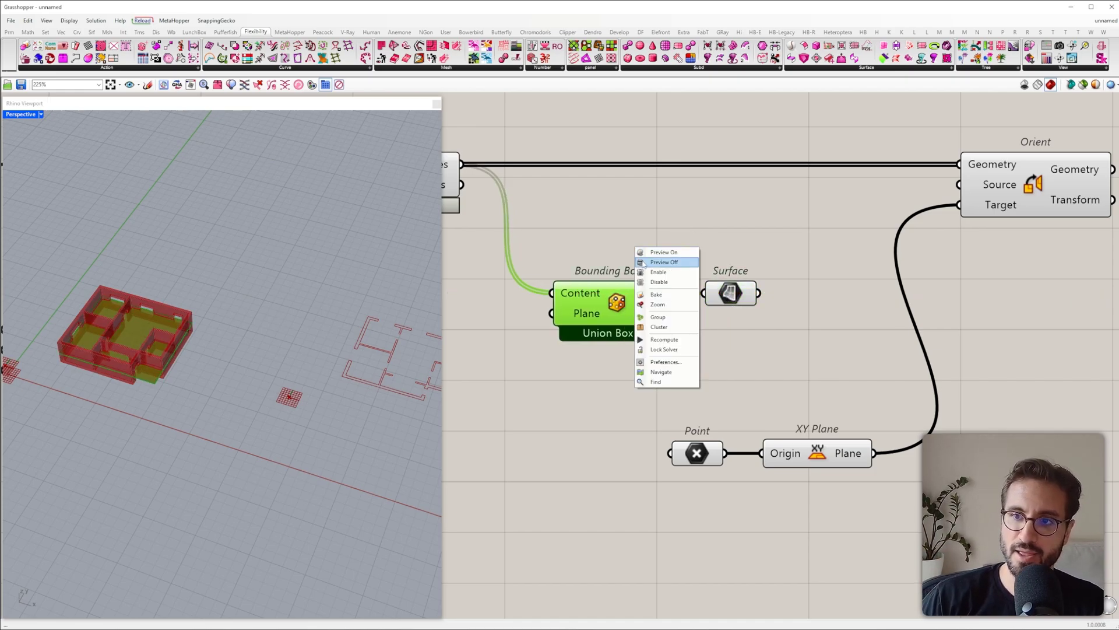
left_click(640, 260)
Step: Add an Area component after the Surface parameter and connect the surface to its Geometry input
right_click_drag(747, 244, 662, 246)
double_click(662, 248)
type("area")
left_click(661, 236)
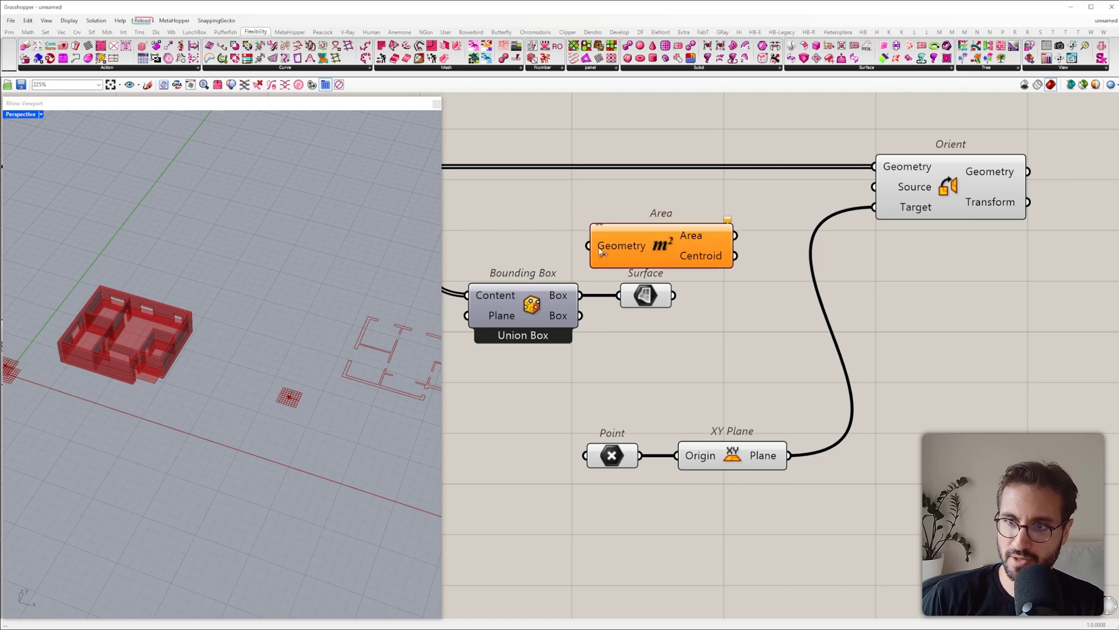
left_click_drag(588, 246, 763, 310)
left_click(649, 297)
right_click_drag(648, 299, 591, 308)
right_click_drag(705, 319, 605, 334)
Step: Add an XY Plane component at the Area component's Centroid and connect it to Orient's Source input
double_click(727, 355)
type("x")
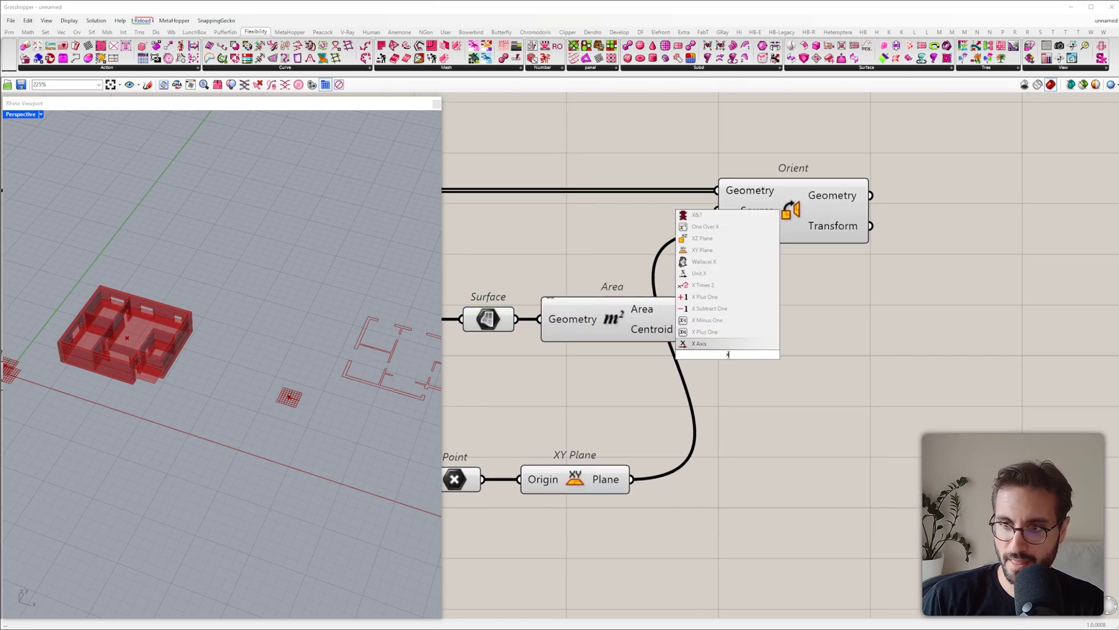
type("y")
key("Return")
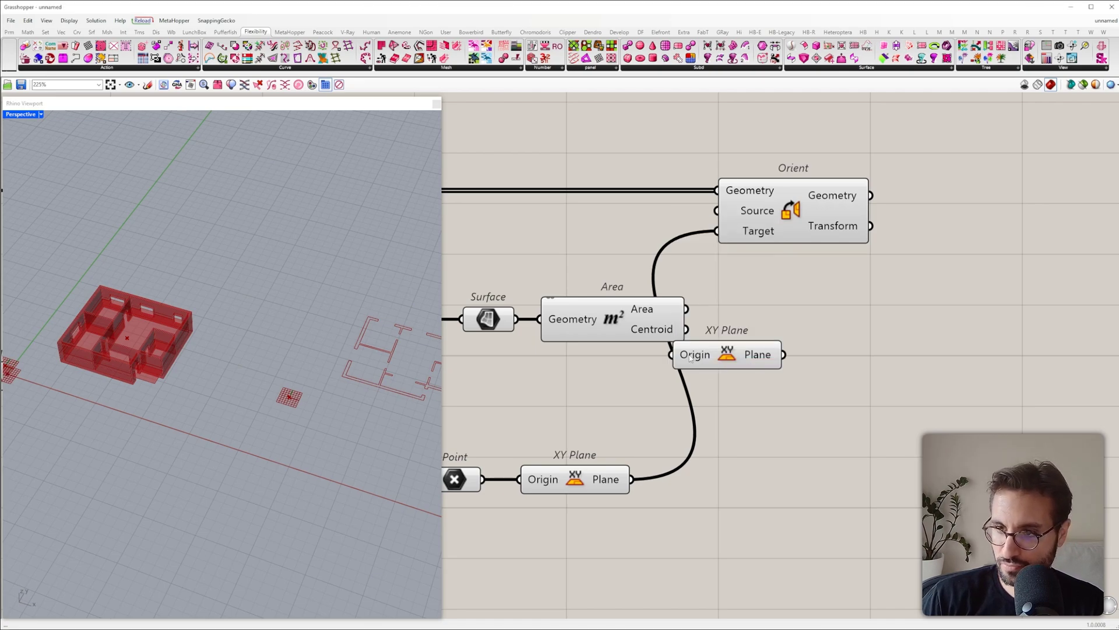
left_click_drag(718, 341, 721, 341)
left_click_drag(817, 343, 817, 330)
right_click_drag(818, 331, 757, 368)
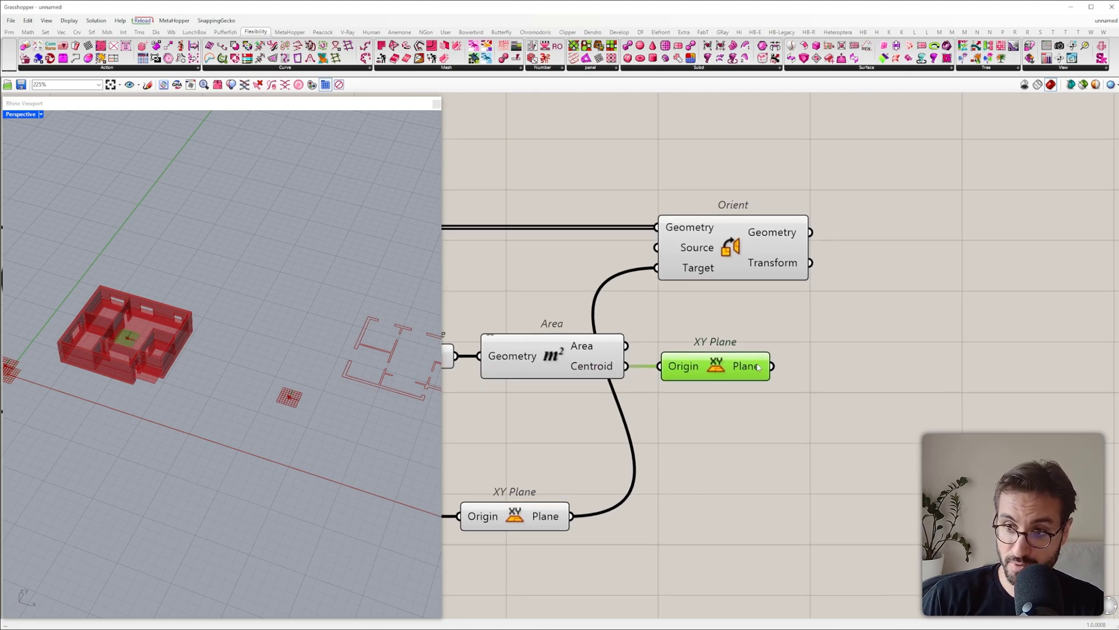
left_click(749, 263)
left_click_drag(772, 366, 657, 247)
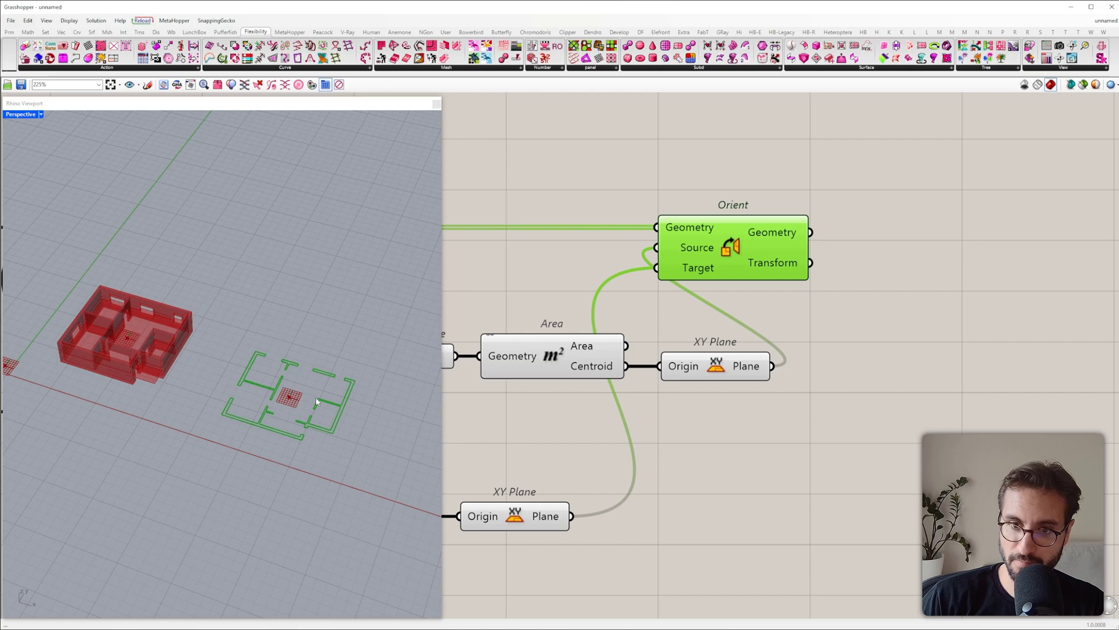
right_click_drag(262, 402, 254, 372)
Step: Move the Point parameter's target point slightly farther from the building along the X axis
right_click_drag(680, 446, 857, 382)
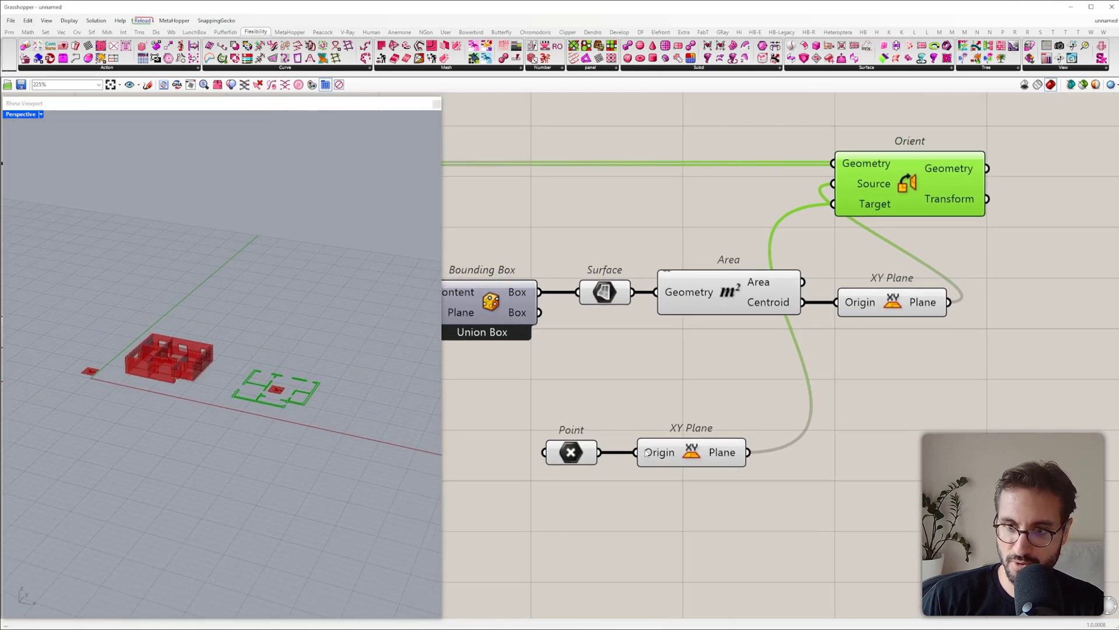
left_click(580, 462)
right_click_drag(204, 386, 201, 409)
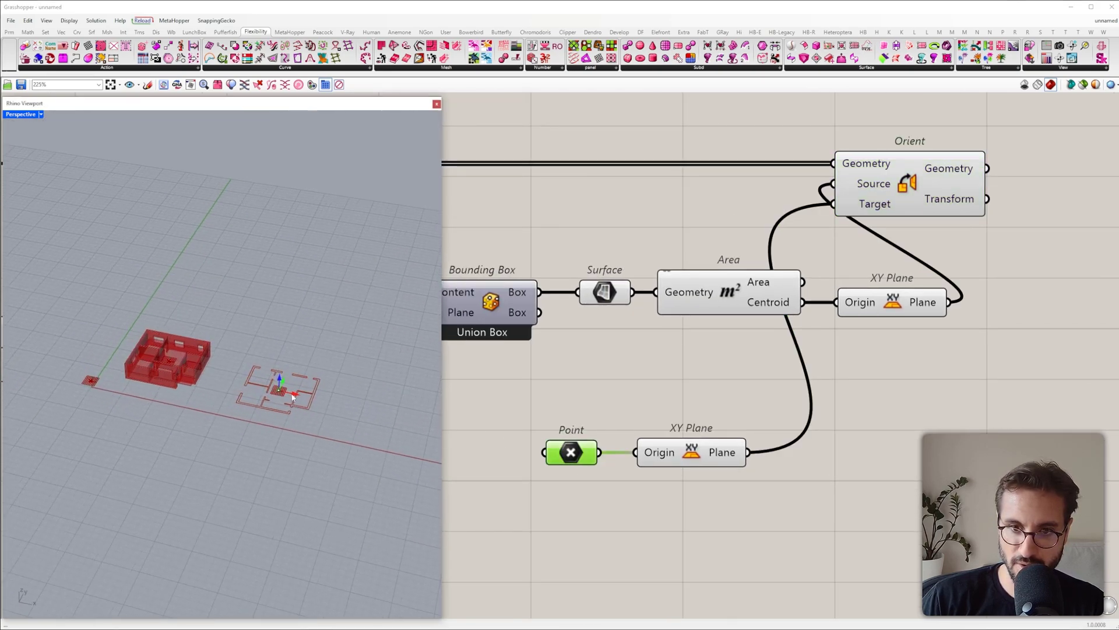
left_click_drag(300, 395, 323, 401)
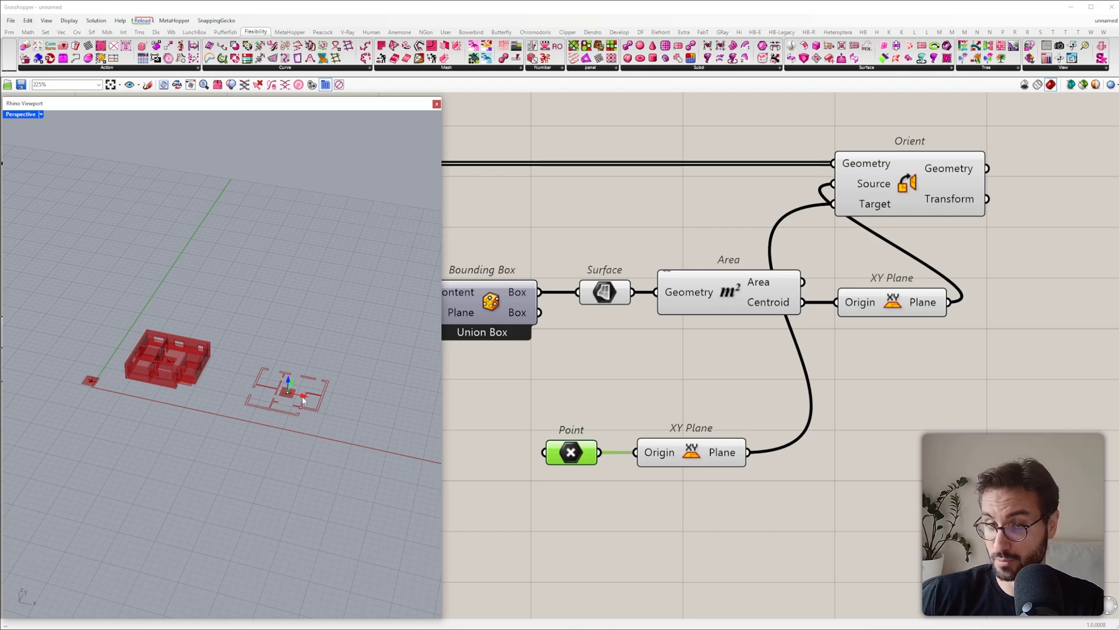
Step: Add a Model Hatch component from the Rhino drafting components and place it beyond Orient
right_click_drag(583, 379, 466, 402)
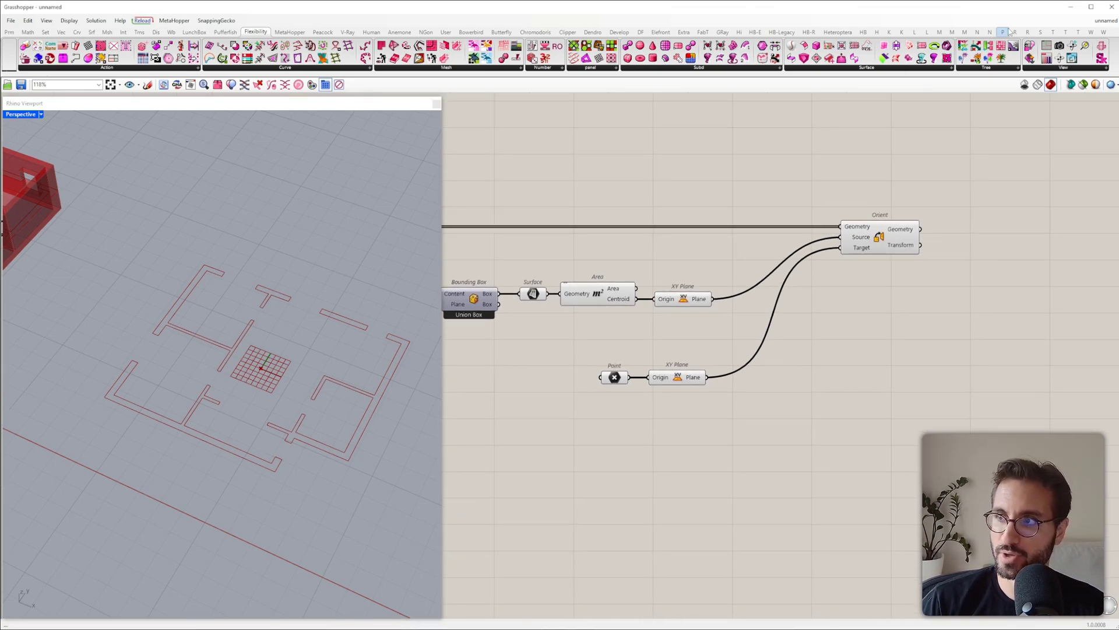
left_click(1027, 33)
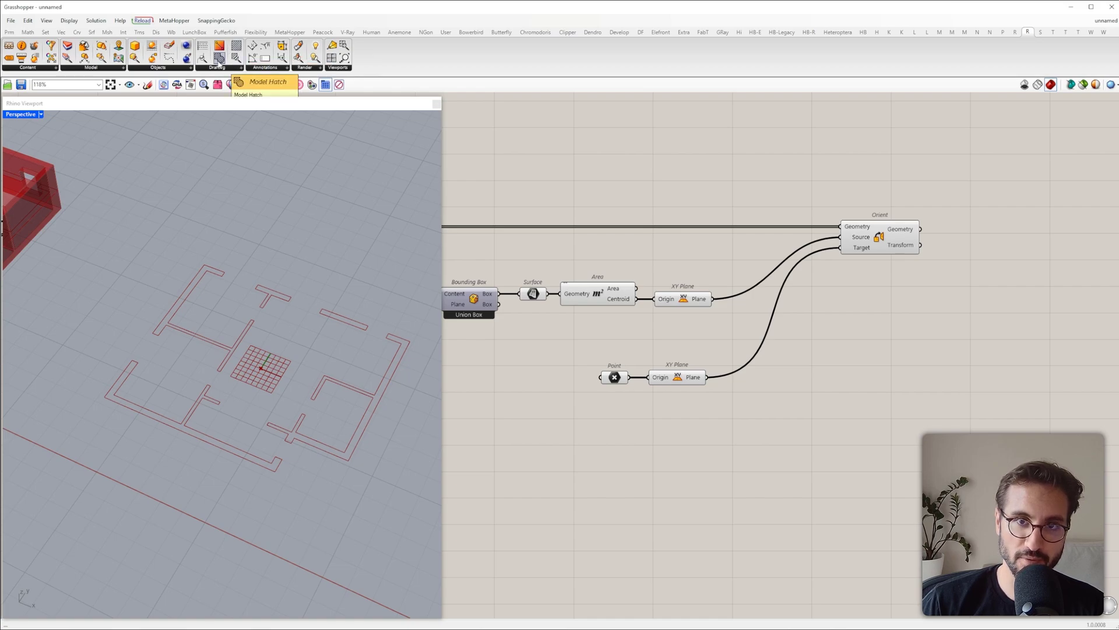
mouse_move(219, 60)
left_mouse_down()
mouse_move(617, 162)
mouse_move(607, 168)
mouse_move(889, 260)
left_mouse_up()
scroll(563, 200, "down", 4)
scroll(877, 255, "up", 6)
left_click(770, 177)
right_click_drag(771, 177, 891, 193)
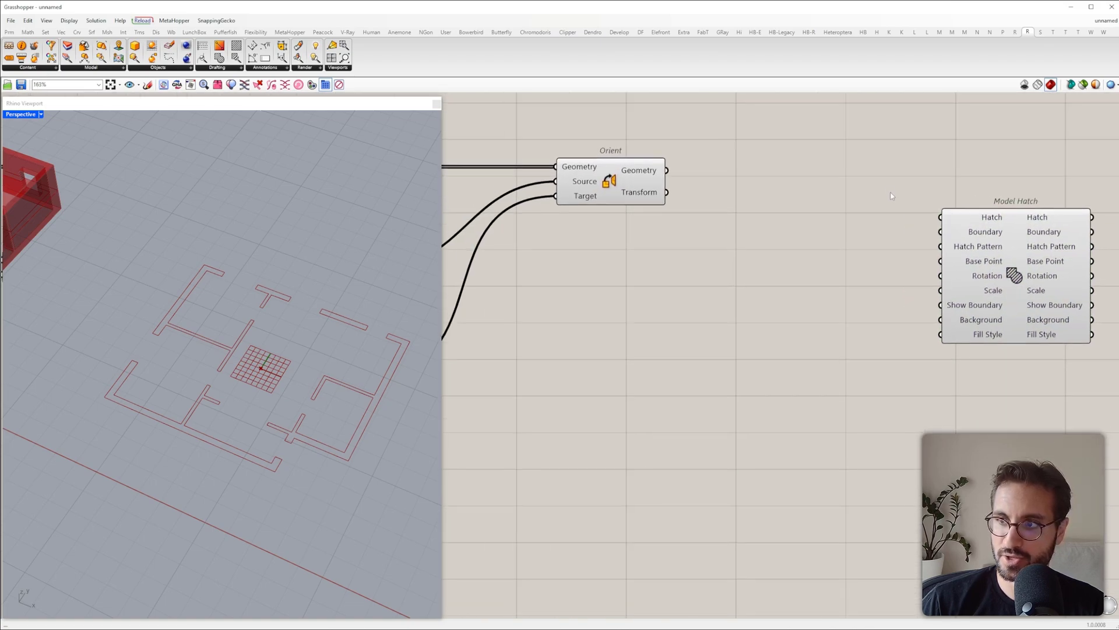
left_click_drag(932, 190, 1011, 393)
right_click_drag(837, 201, 795, 183)
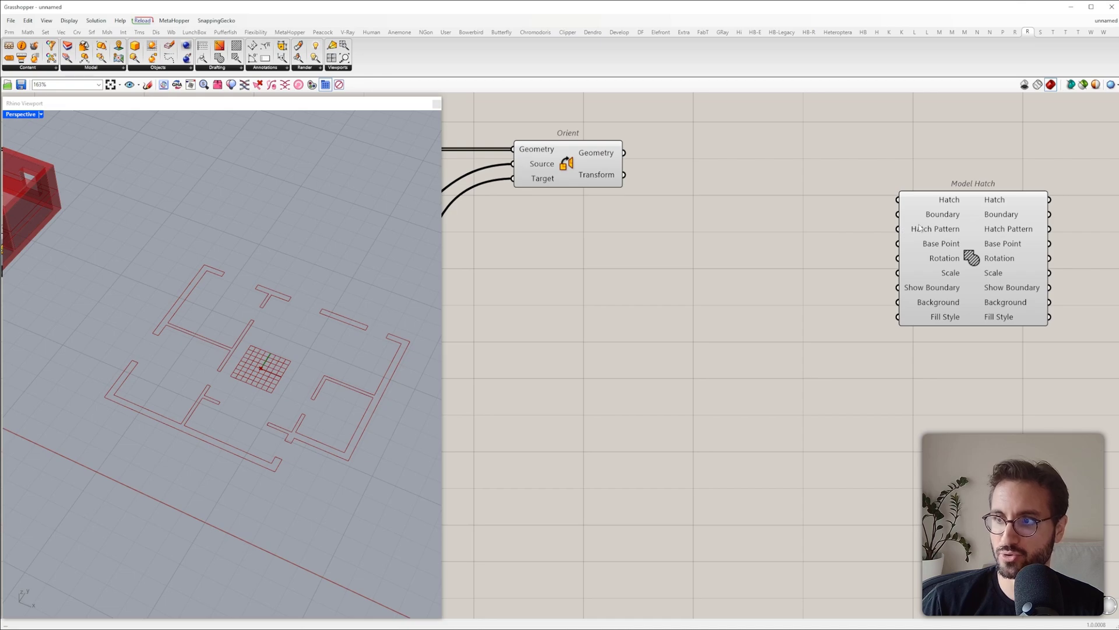
Step: Connect Orient's Geometry output to Model Hatch's Boundary input and align Model Hatch so the wire runs straight
left_click(619, 154)
mouse_move(619, 153)
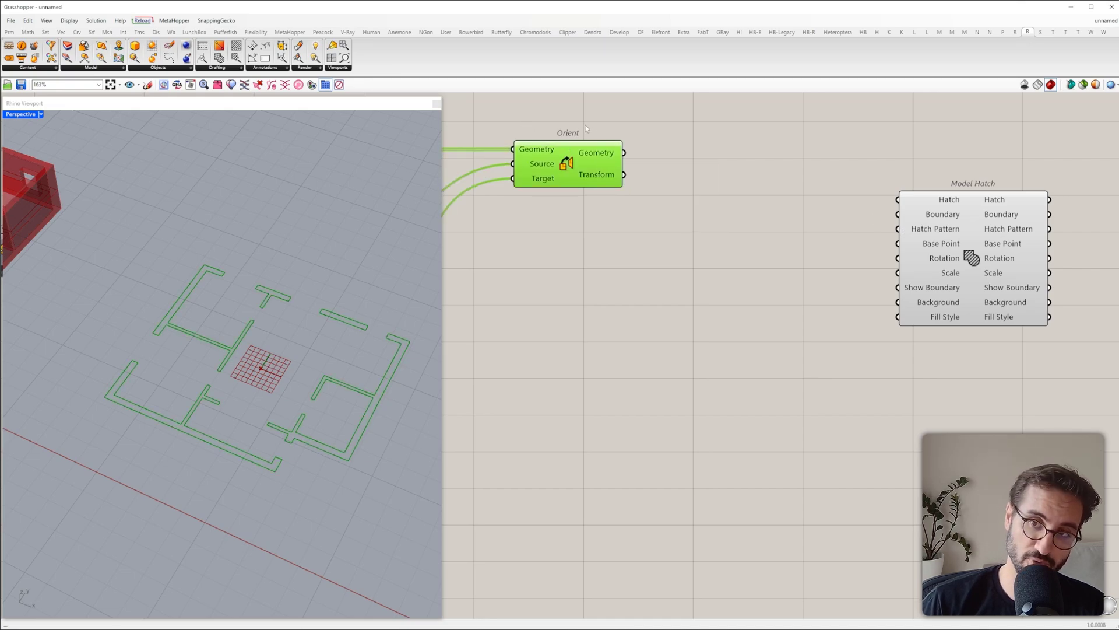
left_click_drag(621, 152, 897, 214)
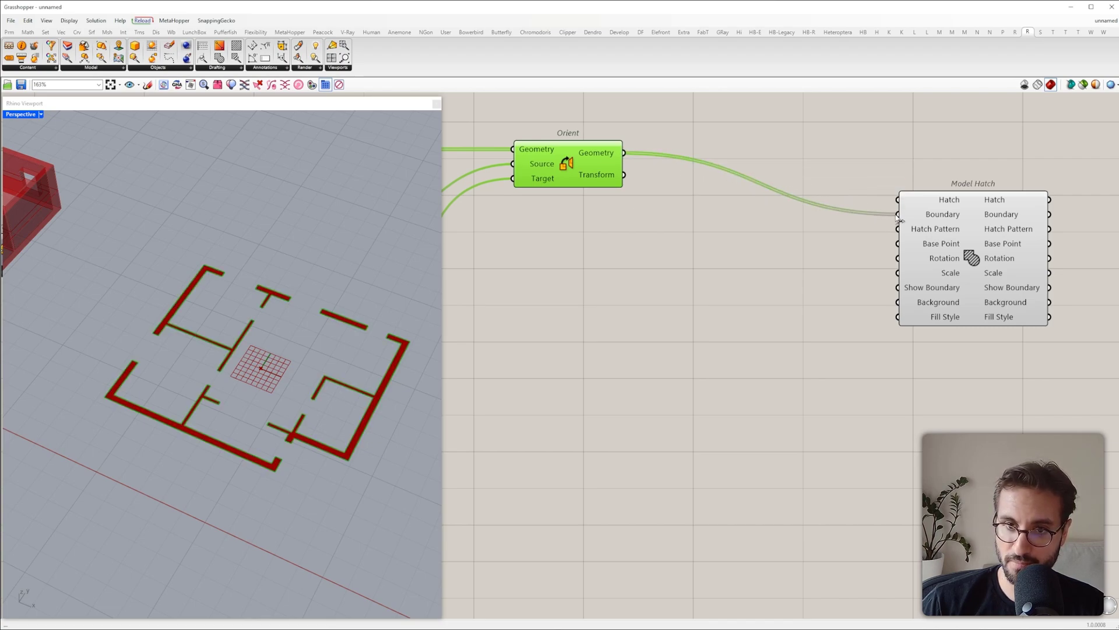
right_click_drag(281, 347, 253, 351)
left_click(631, 314)
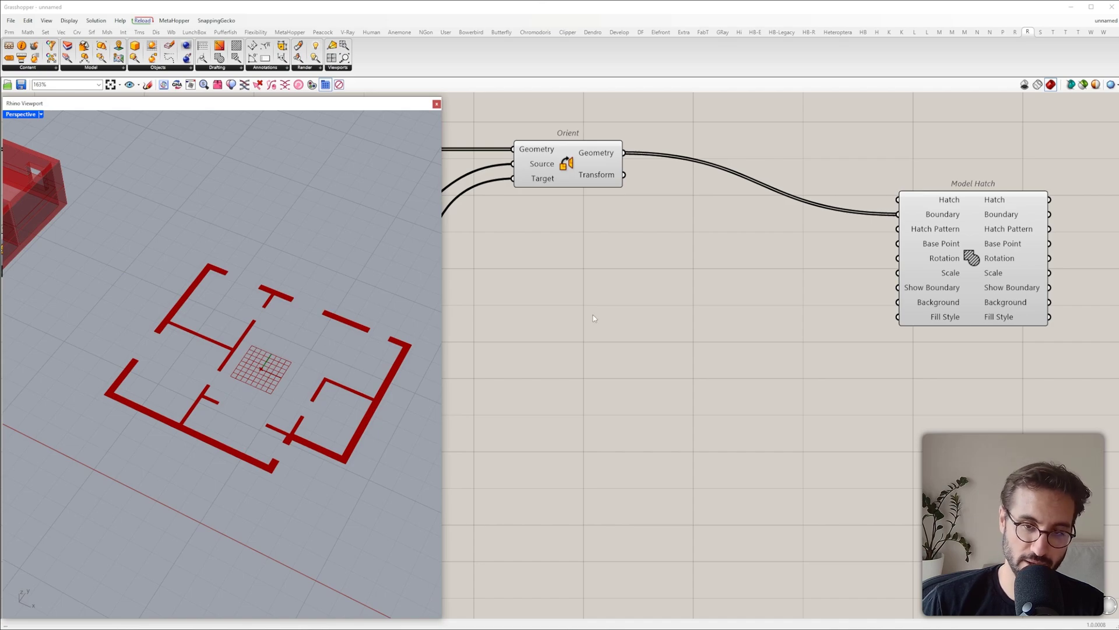
left_click_drag(943, 243, 965, 181)
right_click_drag(938, 203, 738, 388)
left_click_drag(774, 365, 830, 366)
Step: Add a Query Model Hatch Patterns component above Orient and Model Hatch
right_click_drag(573, 262, 683, 243)
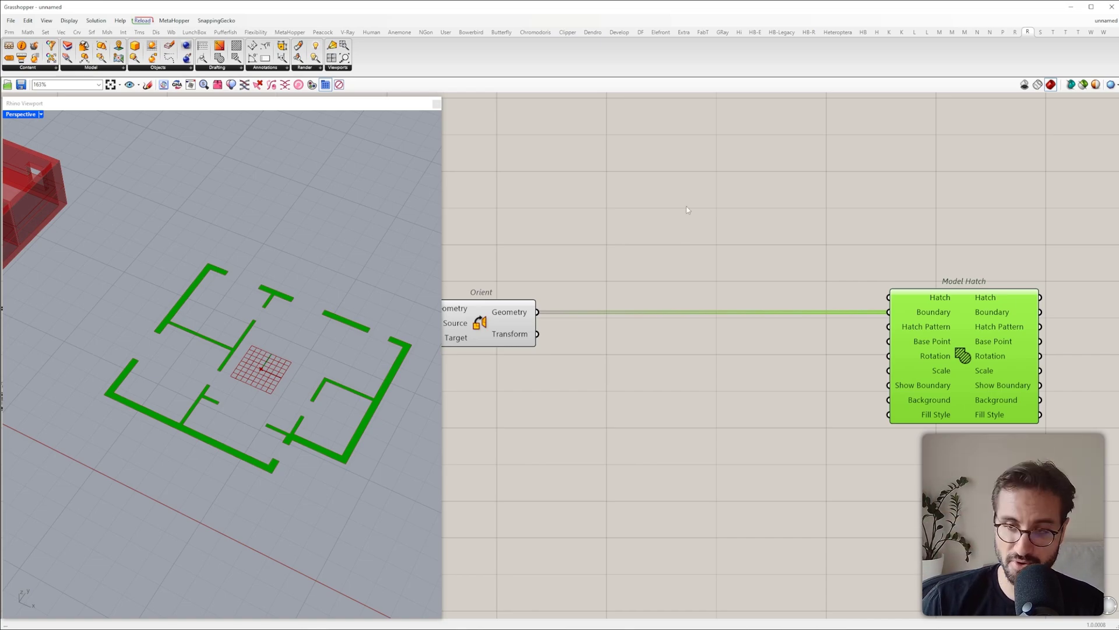
double_click(656, 232)
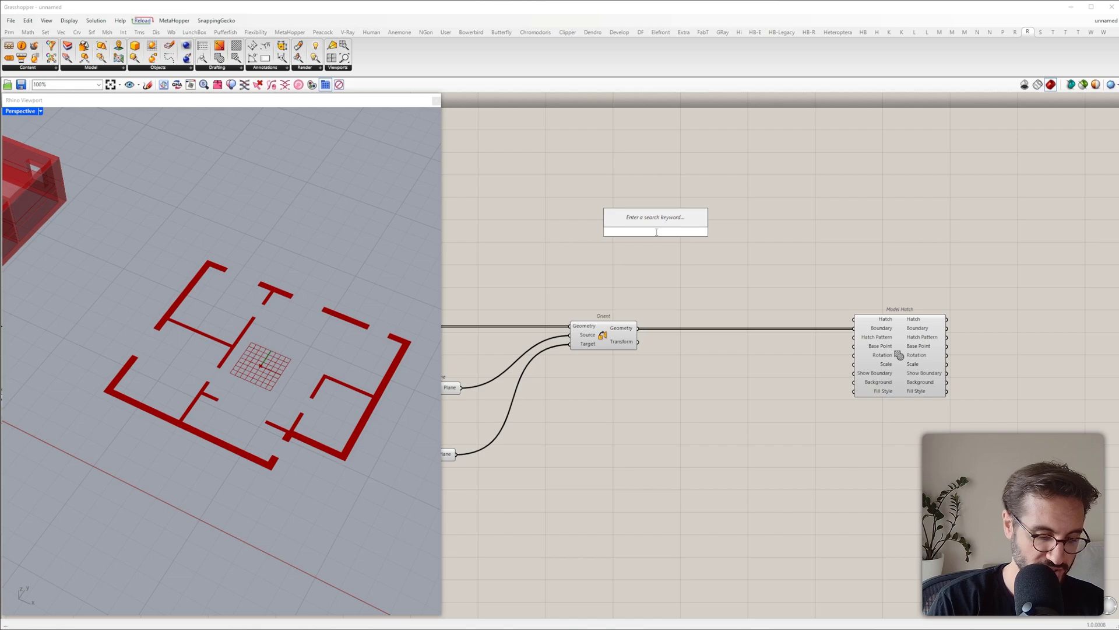
type("q")
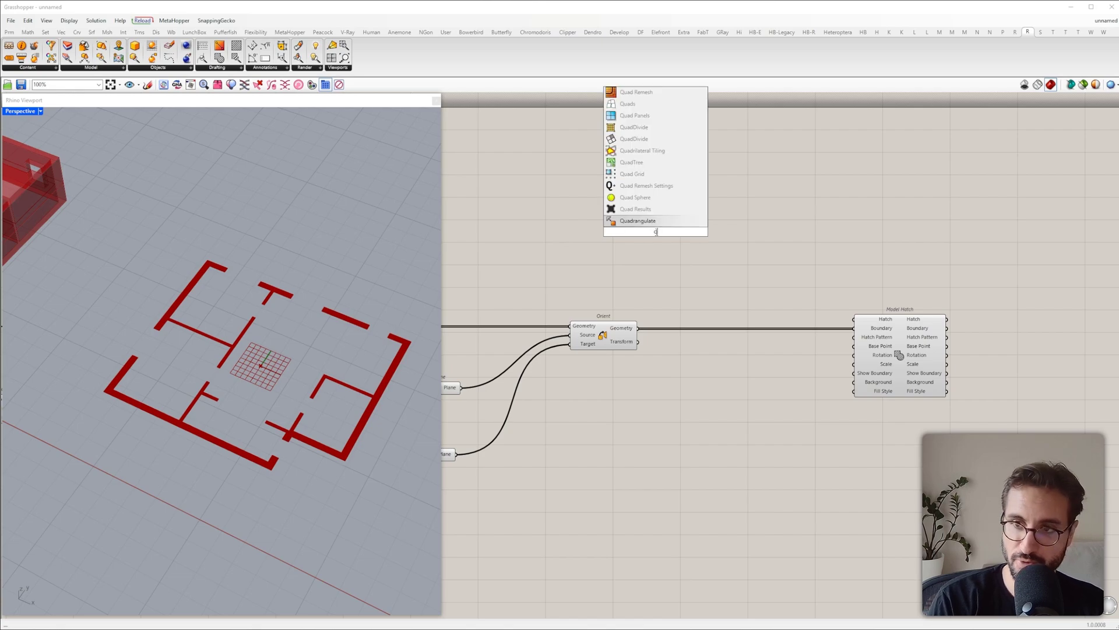
type("uery")
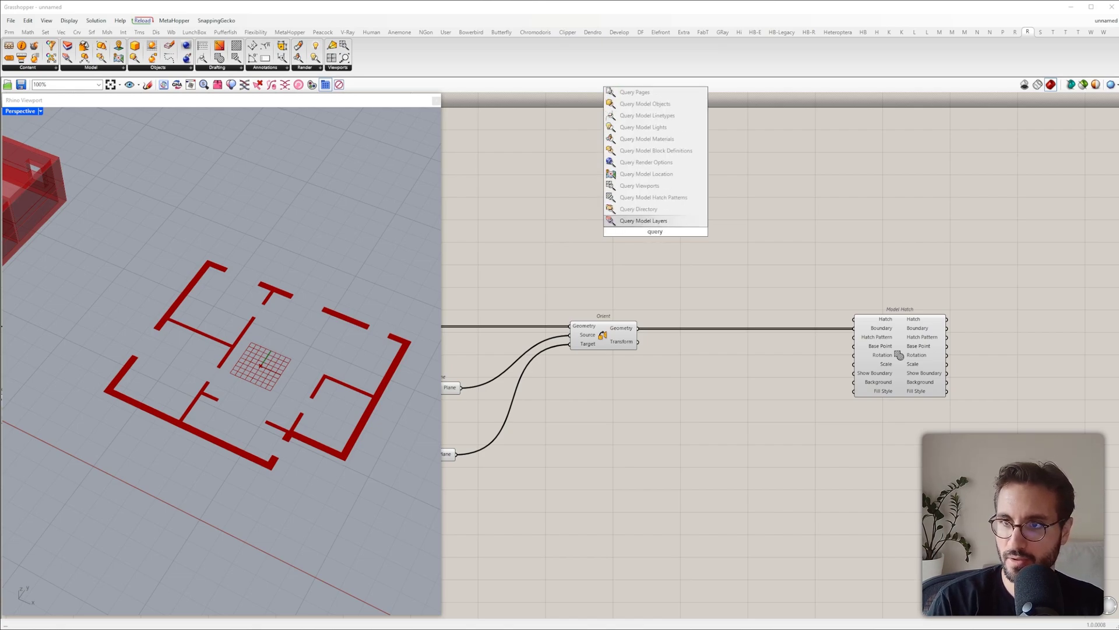
type(" hatch")
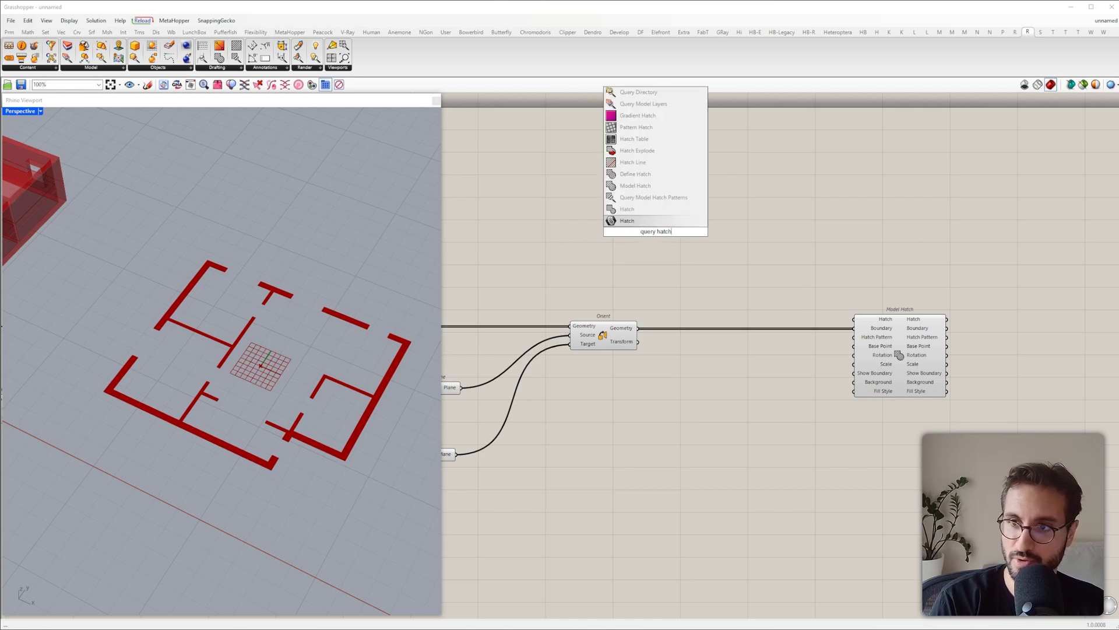
left_click(653, 197)
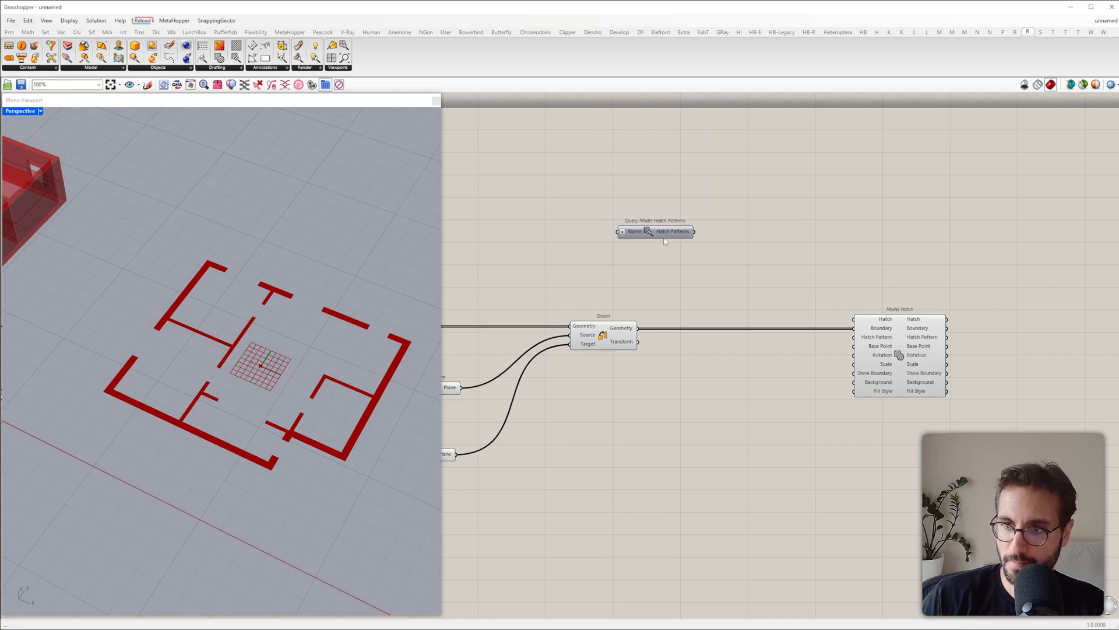
Step: Load the default hatch patterns into the document through the Query Model Hatch Patterns component
left_click_drag(666, 234, 658, 232)
left_click_drag(566, 194, 740, 249)
right_click(644, 227)
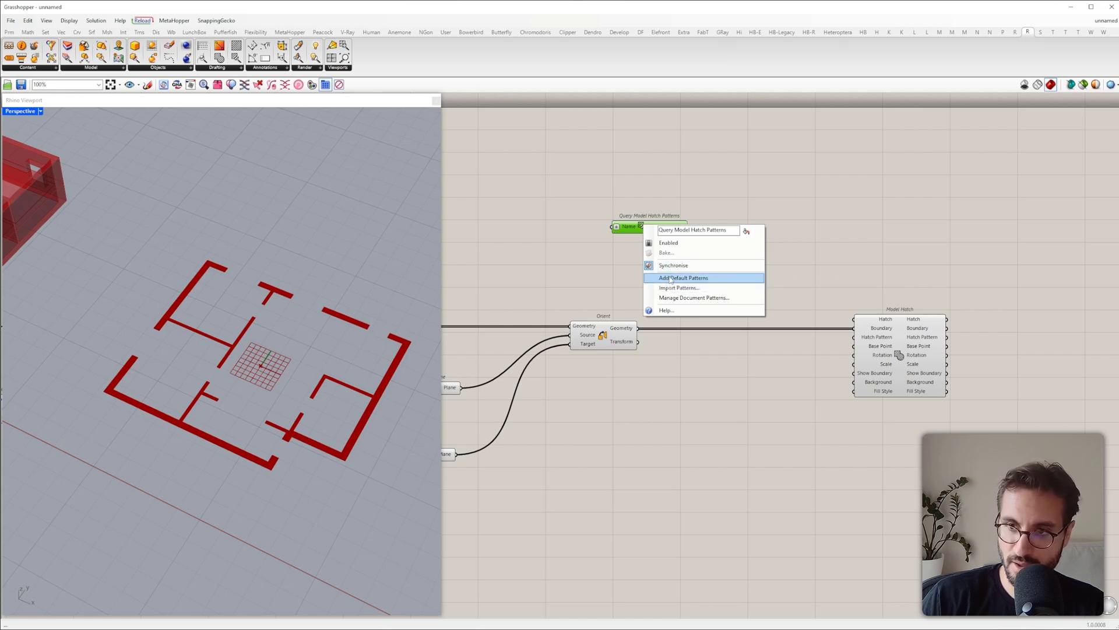
left_click(675, 279)
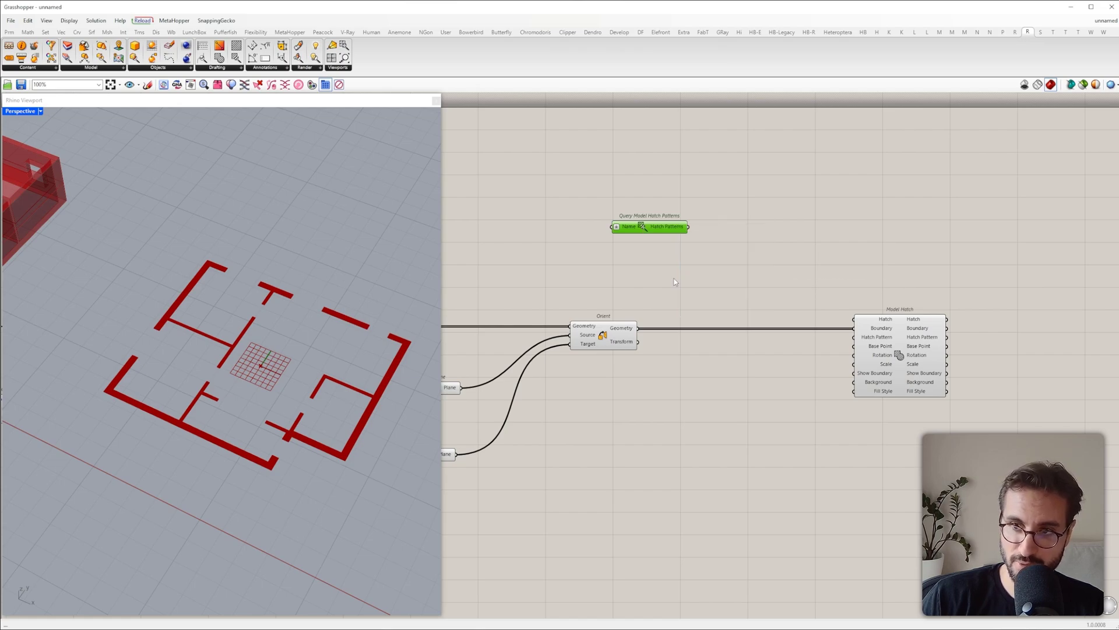
Step: Add a Panel fed by Query Model Hatch Patterns' output and align the two so the wire runs straight
double_click(659, 185)
type("panel")
key("Return")
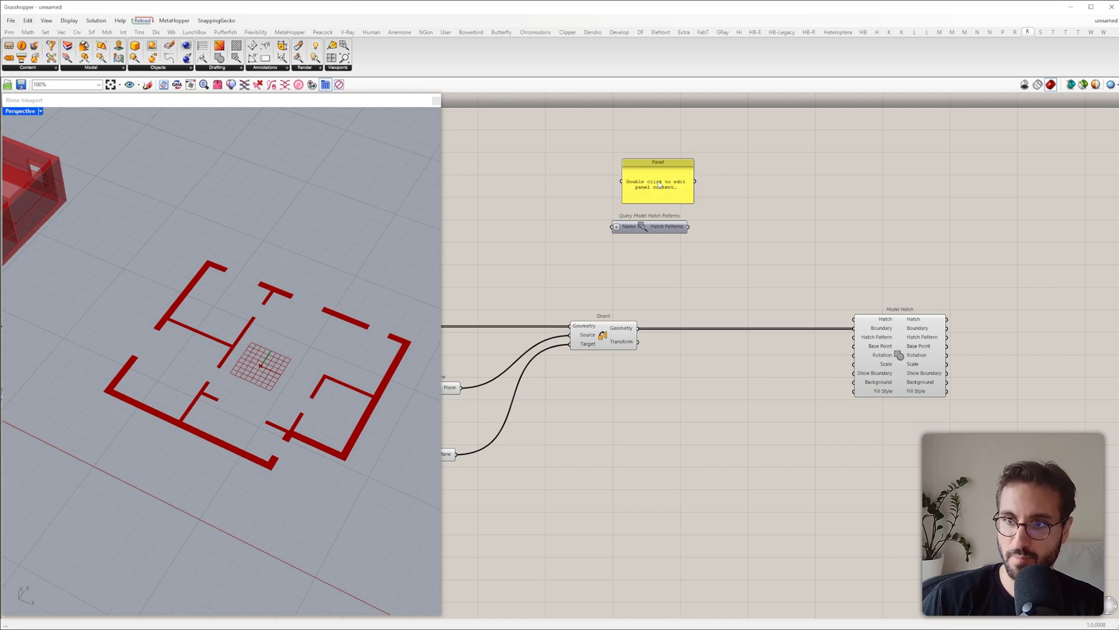
mouse_move(688, 227)
left_mouse_down()
mouse_move(610, 183)
mouse_move(688, 227)
left_mouse_up()
mouse_move(660, 192)
left_mouse_down()
mouse_move(773, 177)
mouse_move(845, 235)
left_mouse_up()
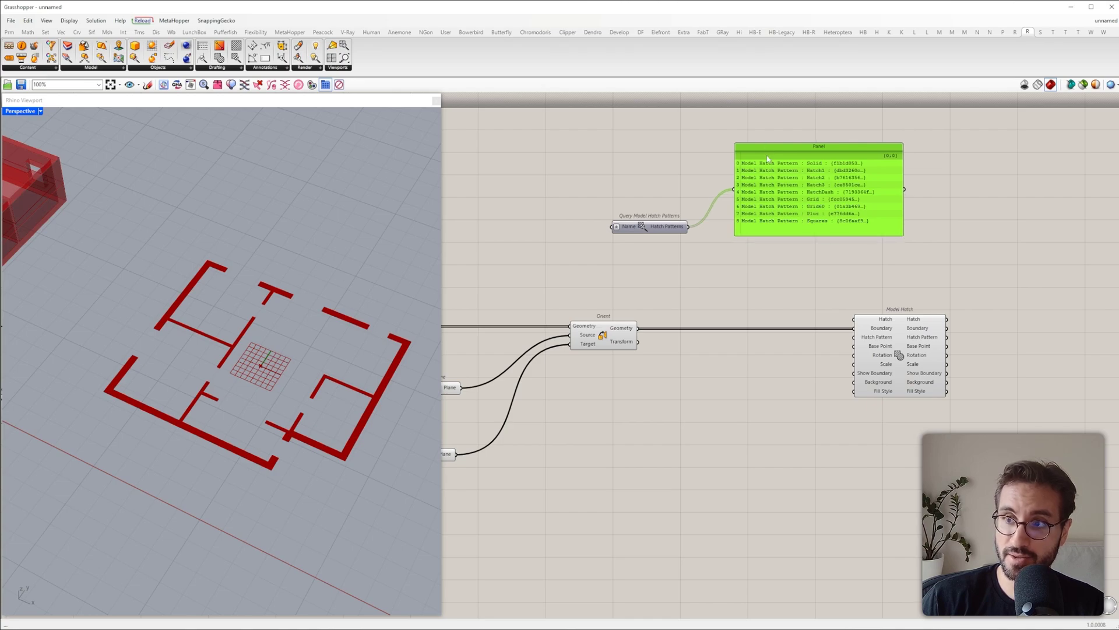
left_click_drag(654, 230, 648, 193)
left_click_drag(750, 147, 739, 147)
Step: Add a List Item component below the Panel and connect the Hatch Patterns output to its List input
double_click(759, 273)
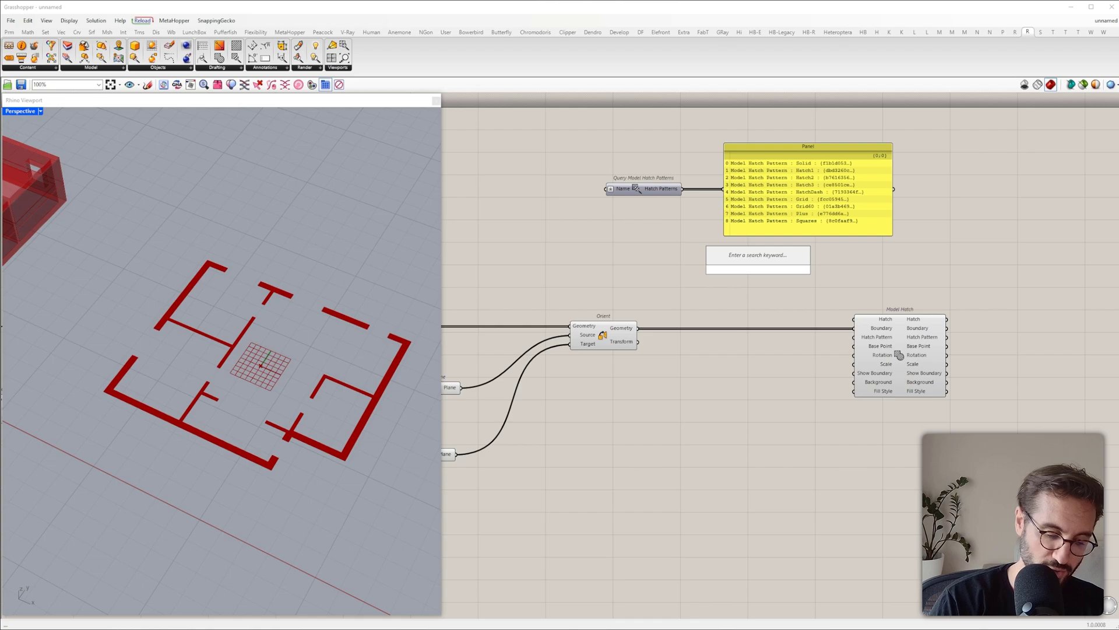
type("item")
left_click(743, 247)
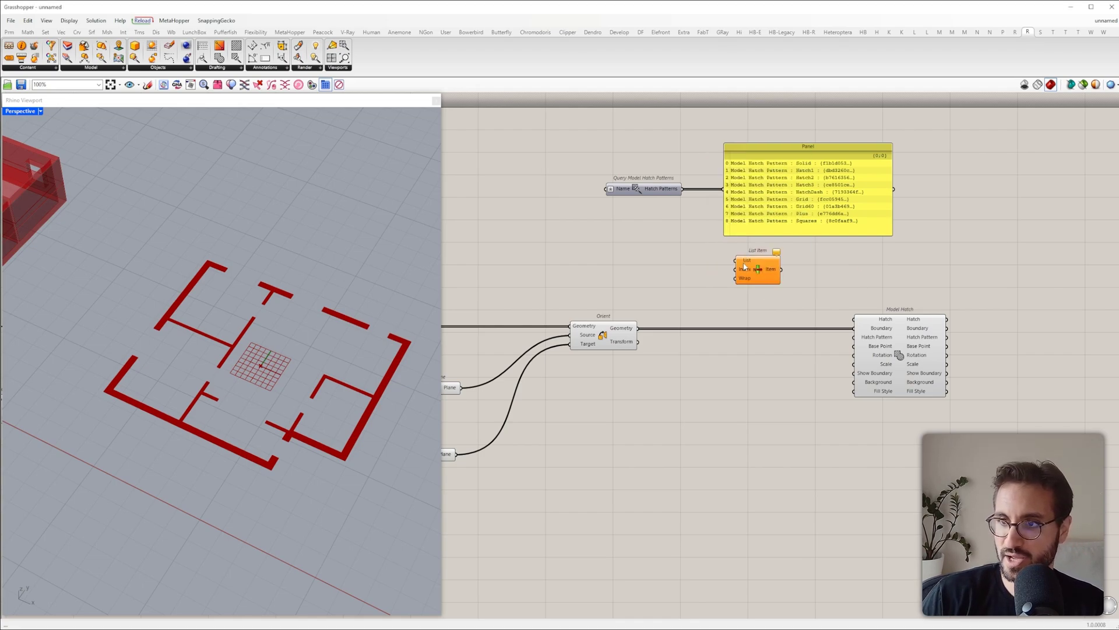
left_click_drag(737, 262, 683, 189)
Step: Add an integer Number Slider ranging from 0 to 8 and connect it to List Item's Index input
double_click(626, 257)
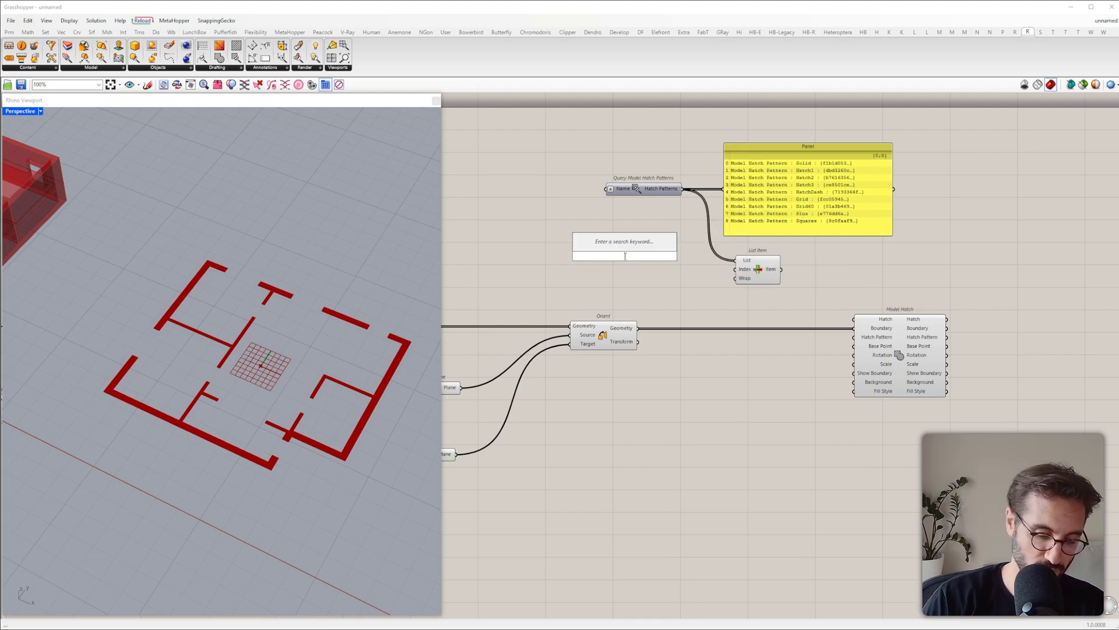
type("0")
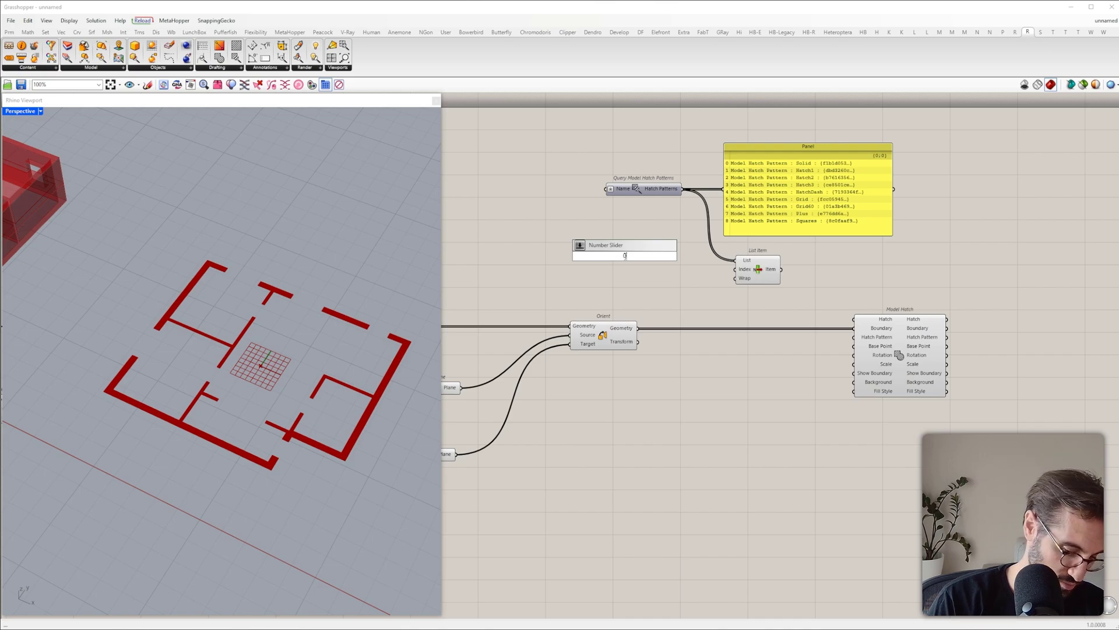
type("<8")
key("Return")
scroll(704, 251, "up", 4)
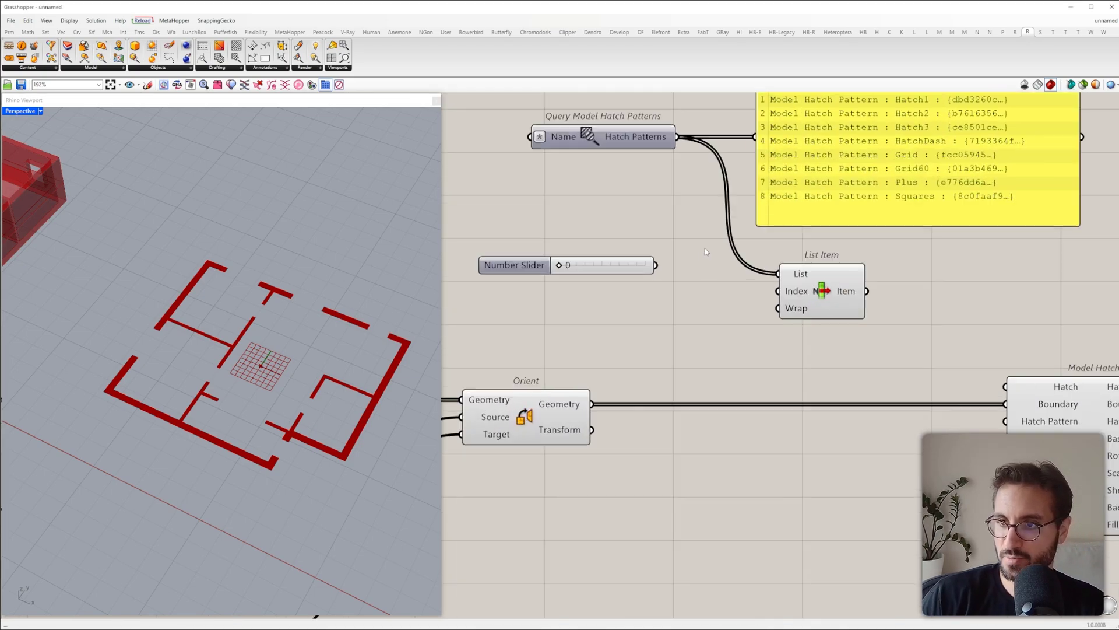
left_click_drag(656, 265, 743, 273)
scroll(743, 273, "down", 3)
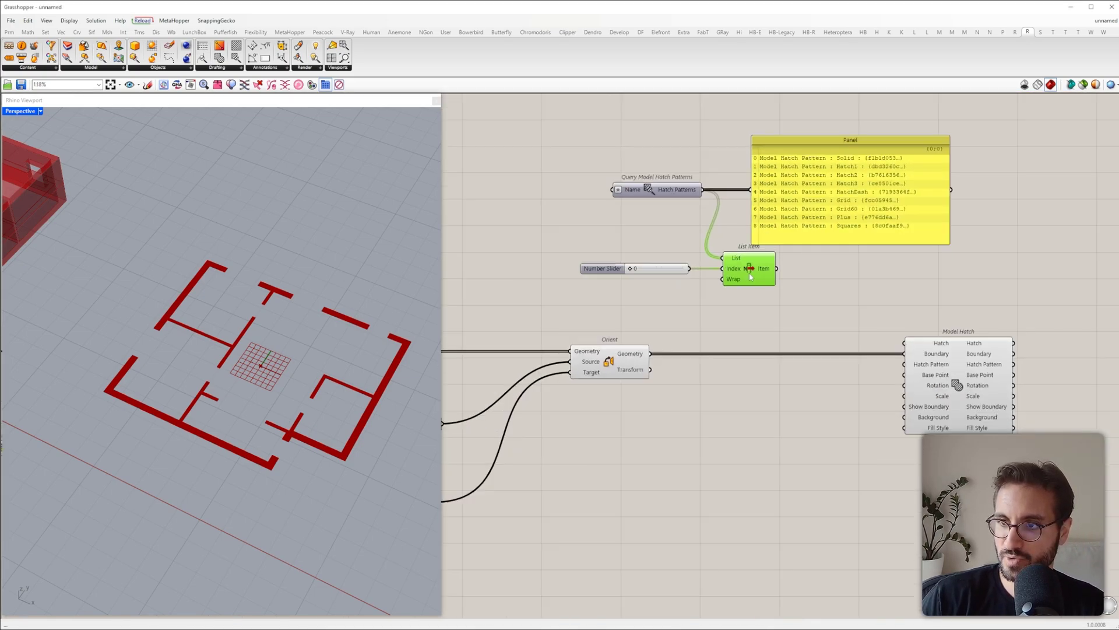
mouse_move(812, 280)
left_mouse_down()
mouse_move(902, 361)
mouse_move(832, 313)
mouse_move(849, 335)
left_mouse_up()
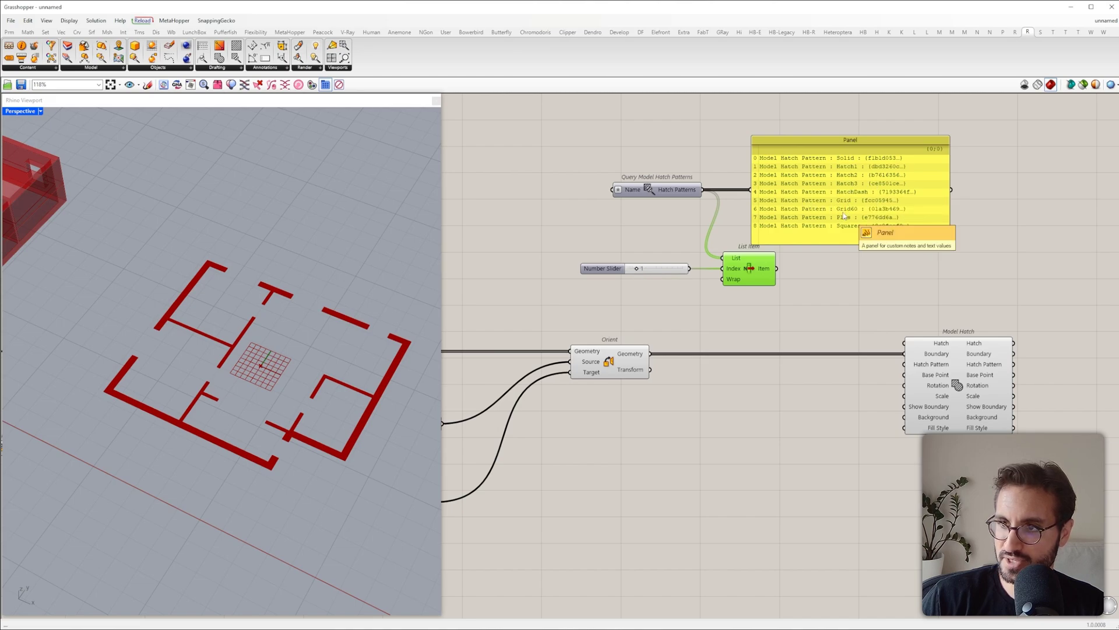
Step: Set the index slider to 6 and connect List Item's Item output to Model Hatch's Hatch Pattern input
double_click(664, 267)
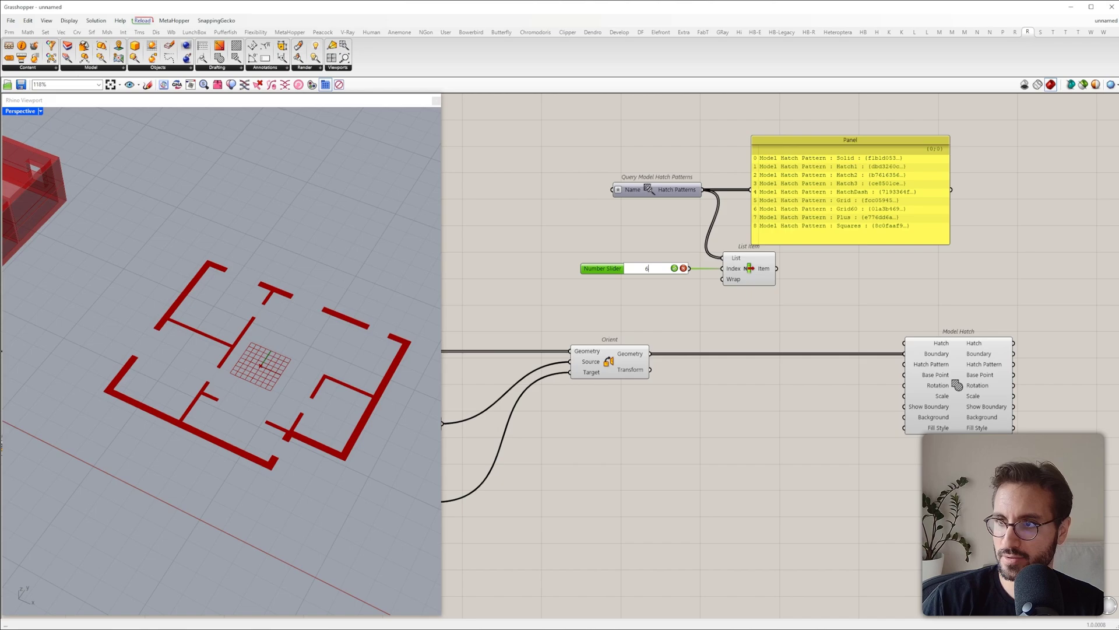
type("6")
key("Return")
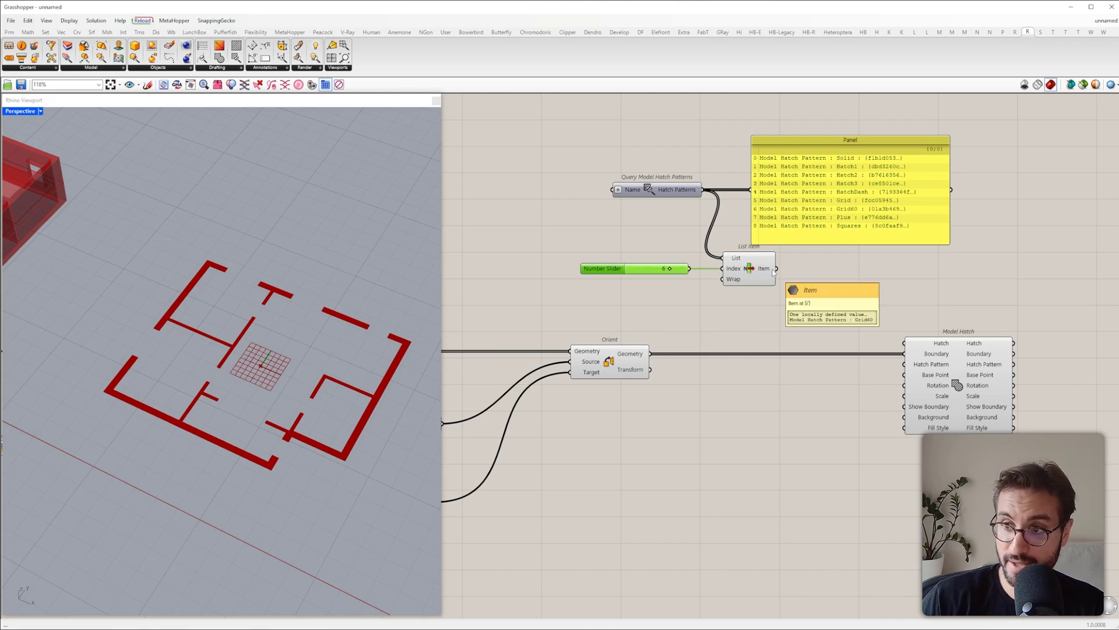
mouse_move(777, 268)
left_mouse_down()
mouse_move(889, 331)
mouse_move(904, 364)
left_mouse_up()
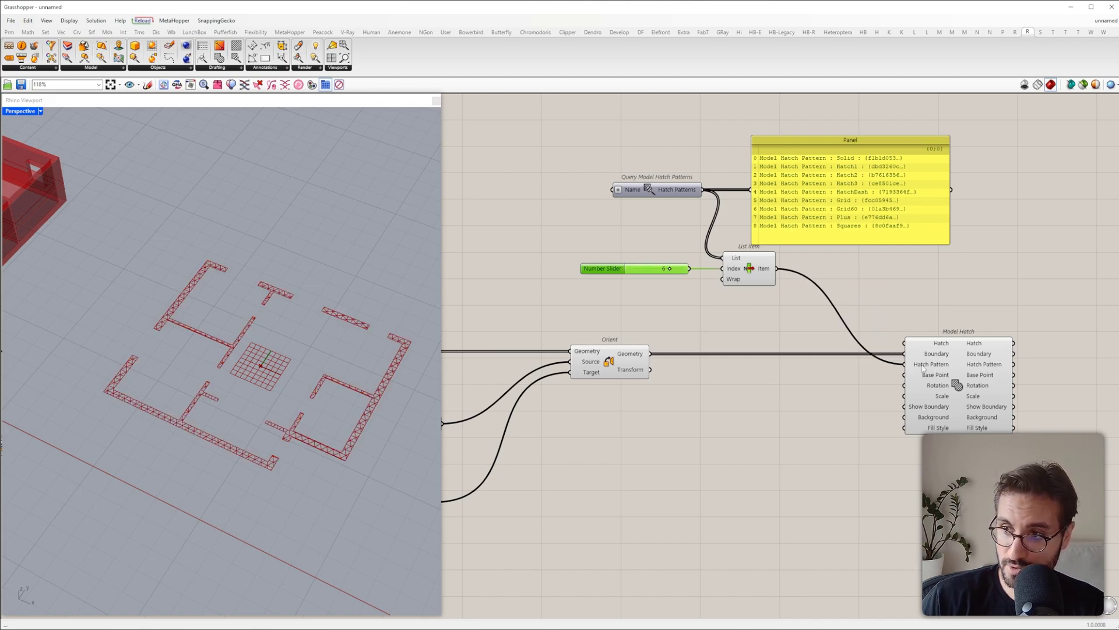
left_click(933, 370)
left_click(886, 391)
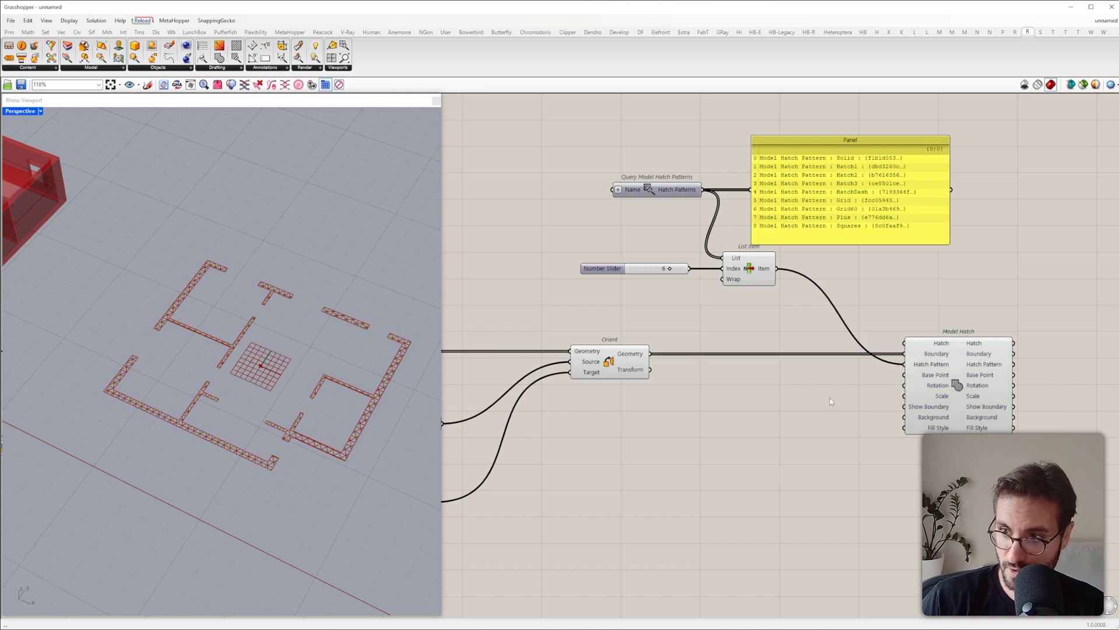
Step: Add an integer Number Slider ranging from 0 to 180 and place it below Orient
scroll(920, 392, "up", 2)
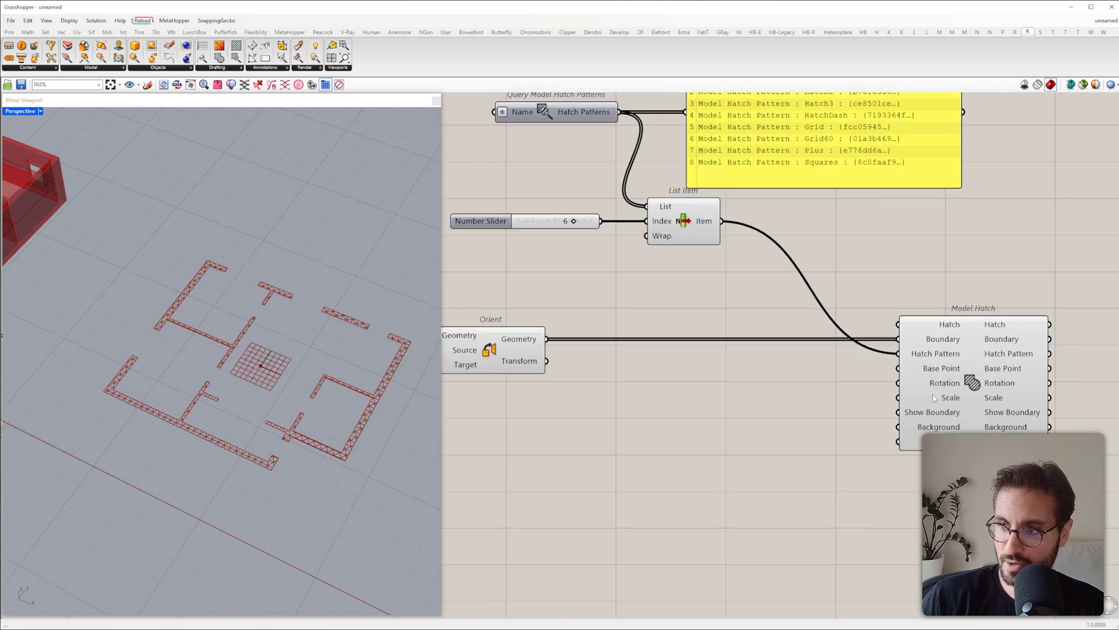
double_click(768, 399)
type("0")
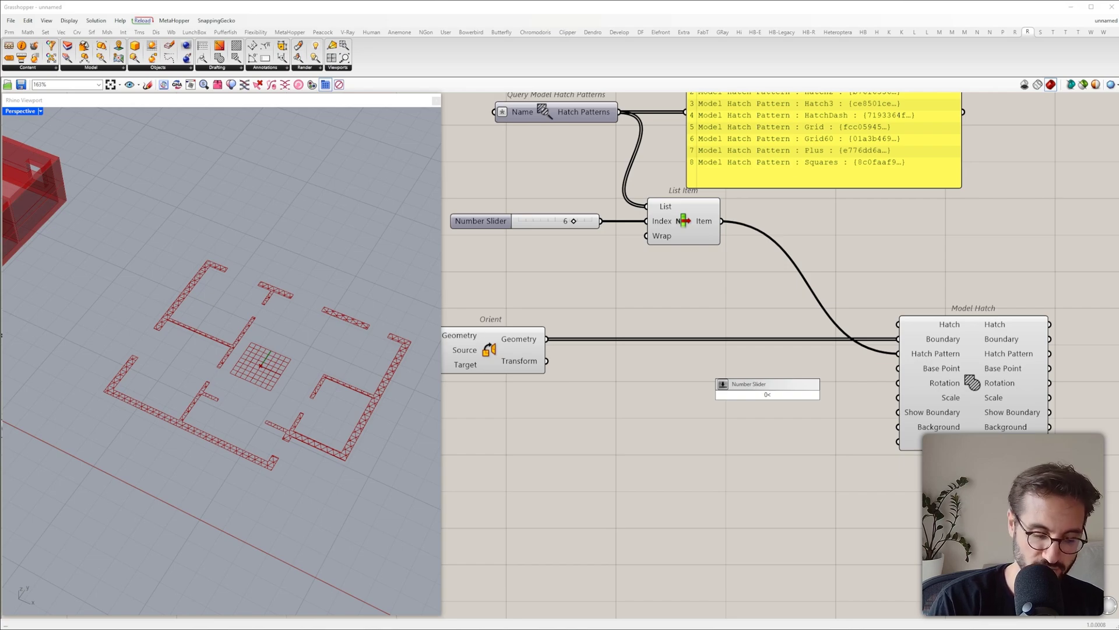
type("<180")
key("Return")
left_click_drag(820, 394, 647, 443)
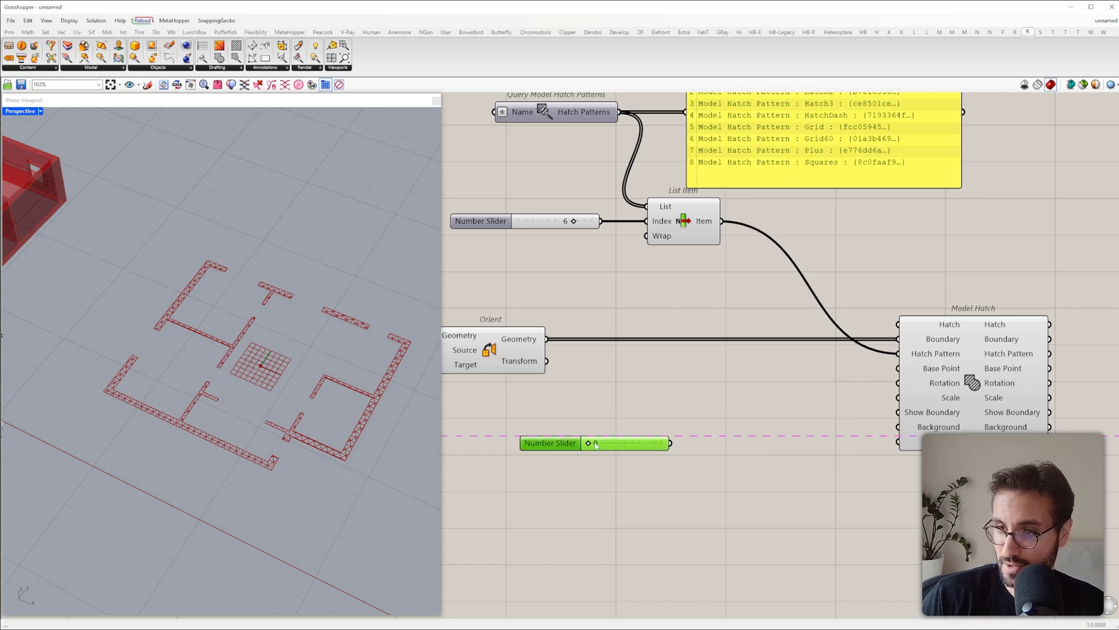
Step: Add a Radians component and wire the 0 to 180 slider through it into Model Hatch's Rotation input
double_click(707, 434)
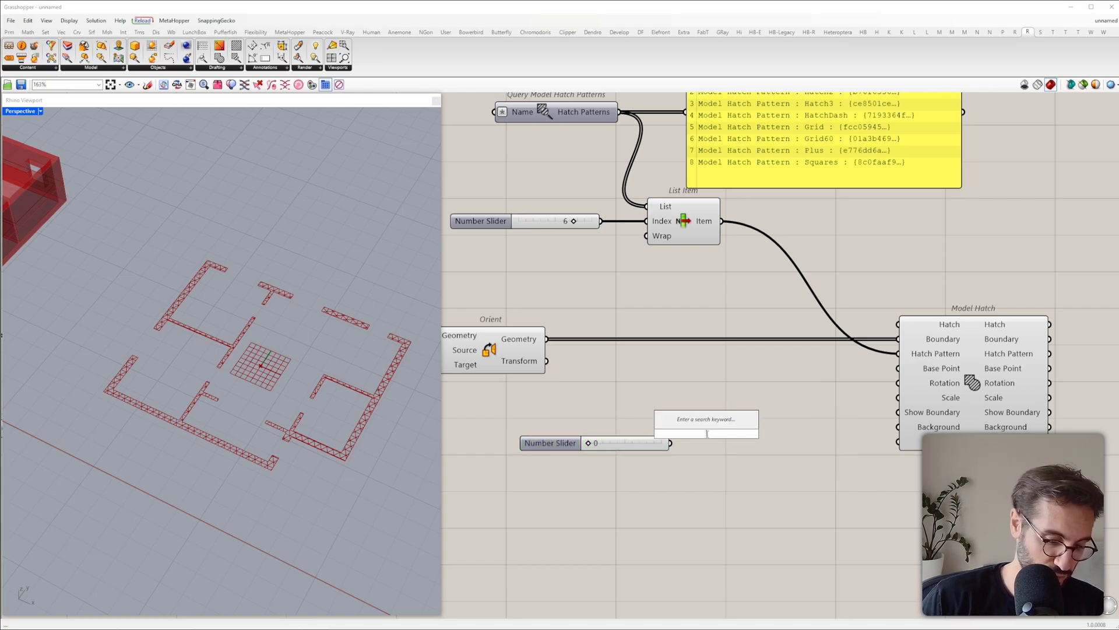
type("radi")
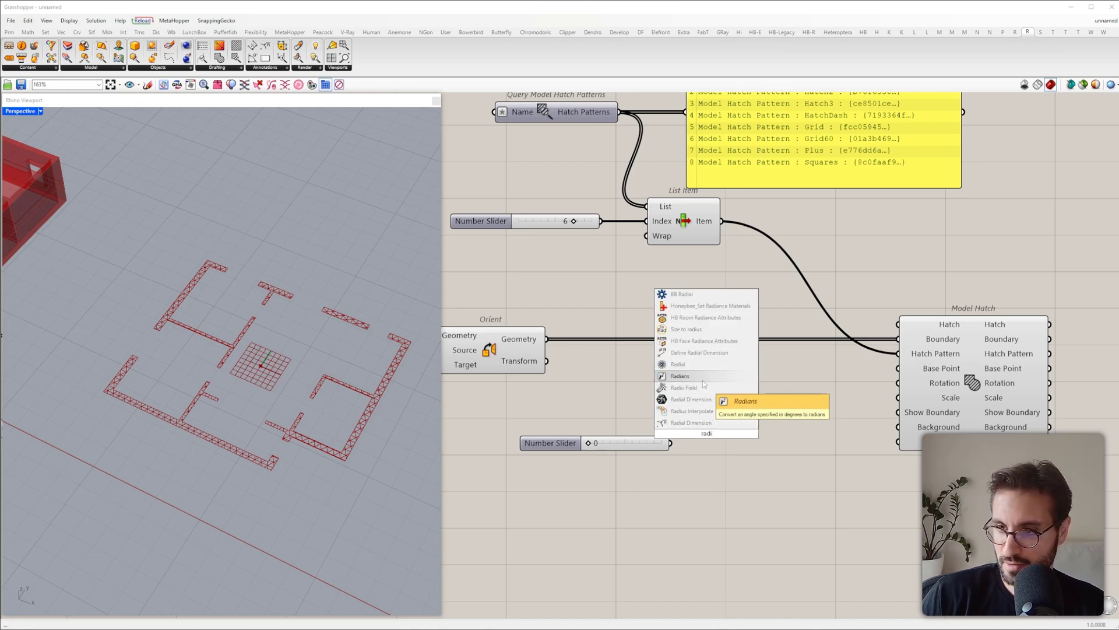
left_click(701, 377)
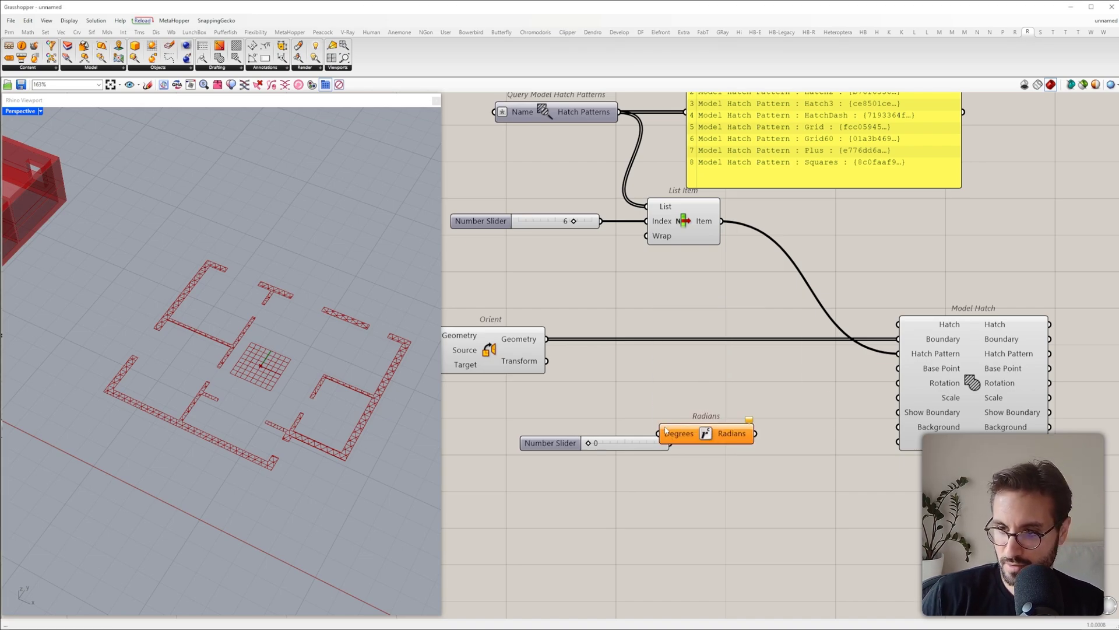
mouse_move(700, 433)
left_mouse_down()
mouse_move(731, 446)
mouse_move(898, 383)
left_mouse_up()
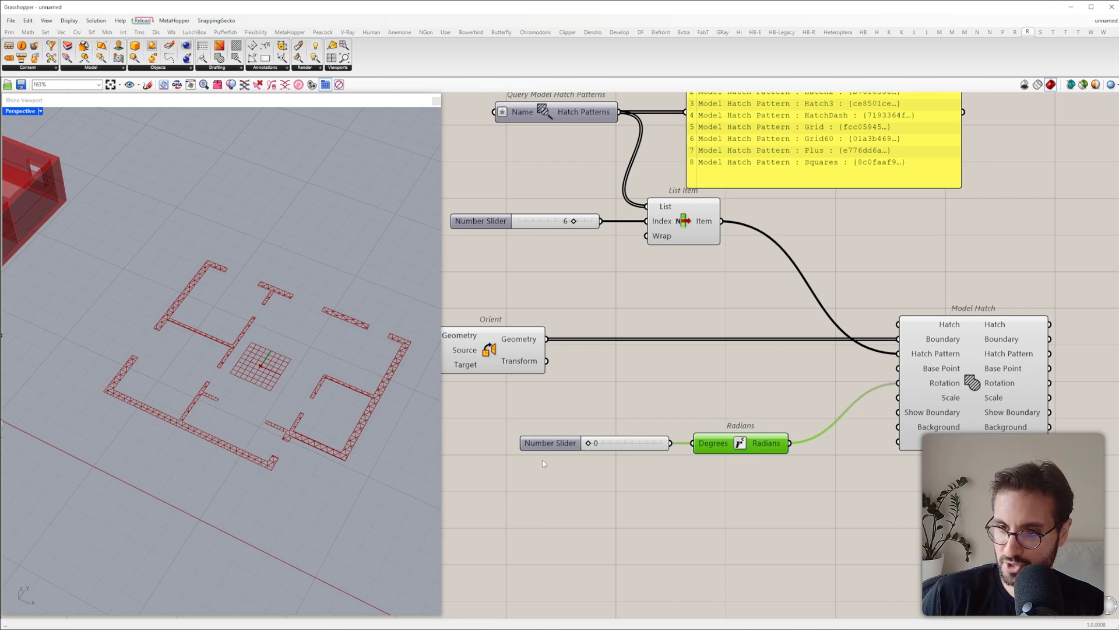
Step: Try a hatch rotation of 52 degrees and undo the slider change
left_click_drag(588, 446, 609, 446)
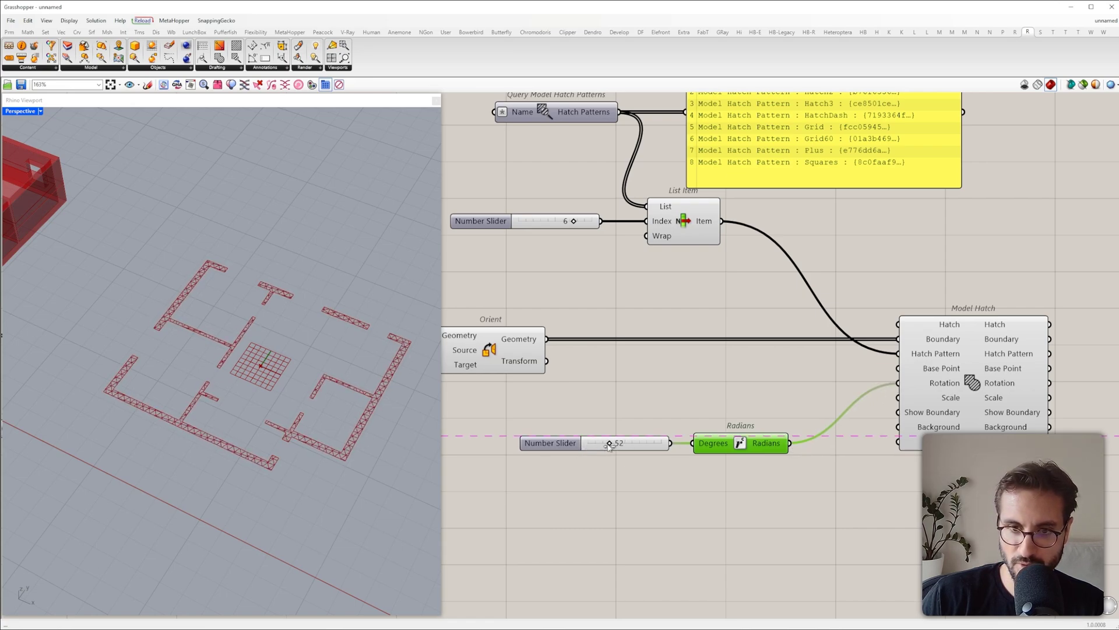
key("ctrl+z")
Step: Add a Number Slider from 0 to 1 with four decimals below Radians and connect it to Model Hatch's Scale input
right_click_drag(648, 413, 602, 393)
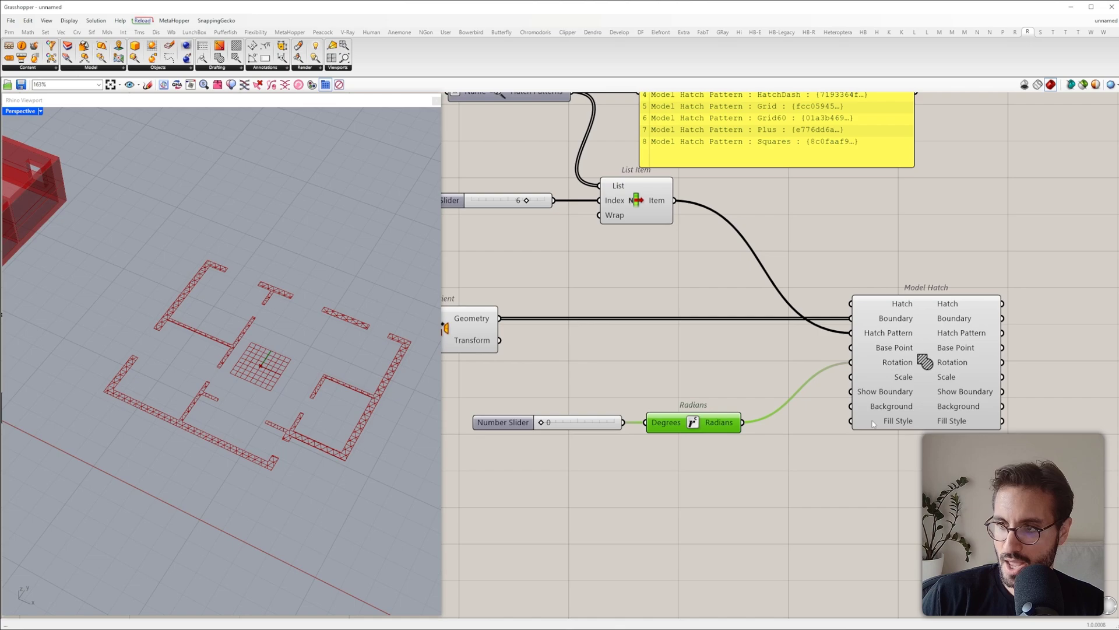
double_click(675, 492)
type("0<1")
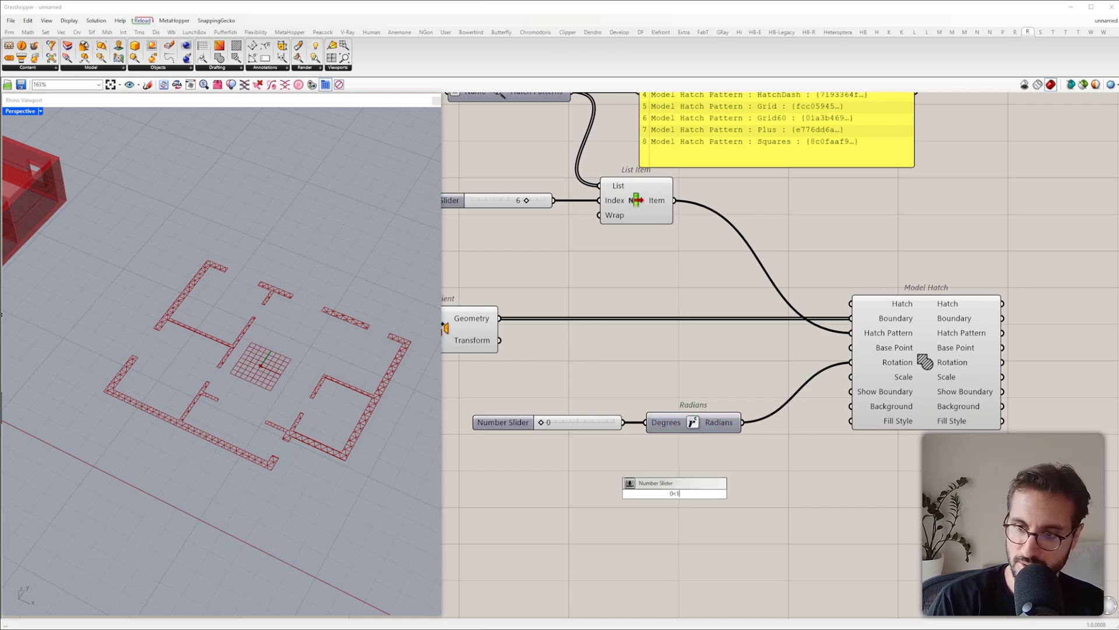
type(".000")
key("Return")
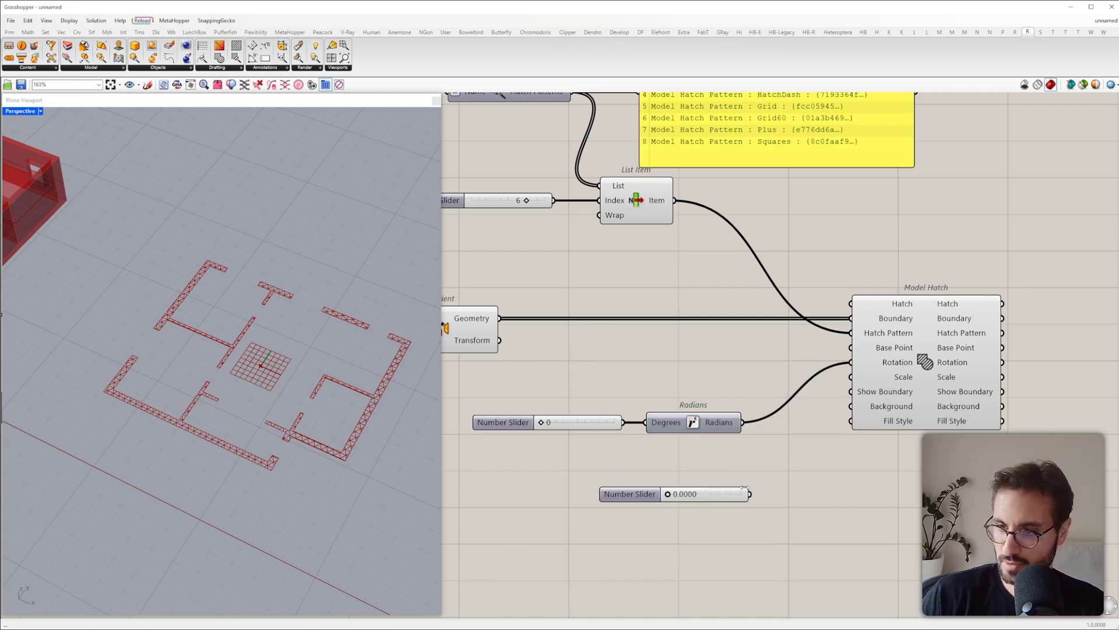
left_click_drag(750, 494, 849, 378)
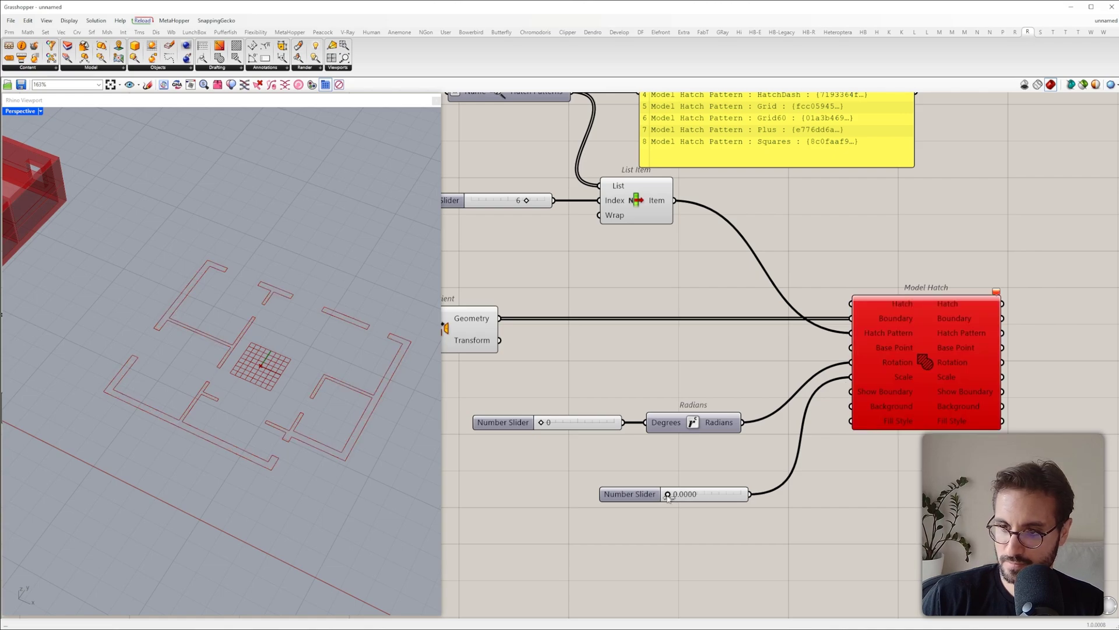
Step: Set the hatch scale slider to 0.3193
mouse_move(667, 494)
left_mouse_down()
mouse_move(714, 494)
mouse_move(684, 494)
left_mouse_up()
scroll(123, 383, "up", 5)
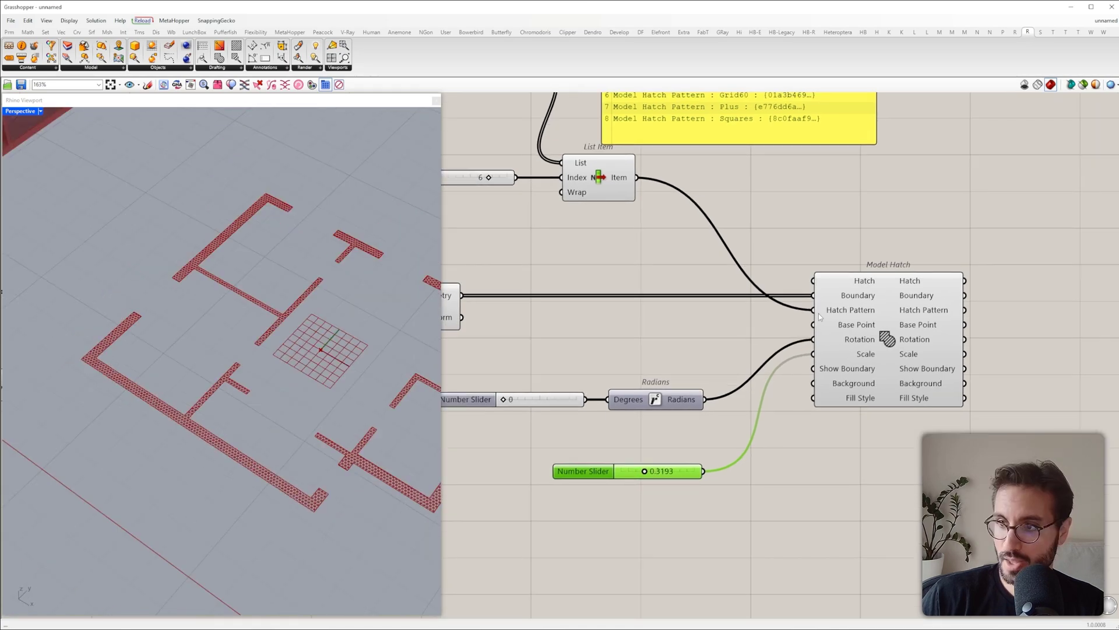
left_click(756, 490)
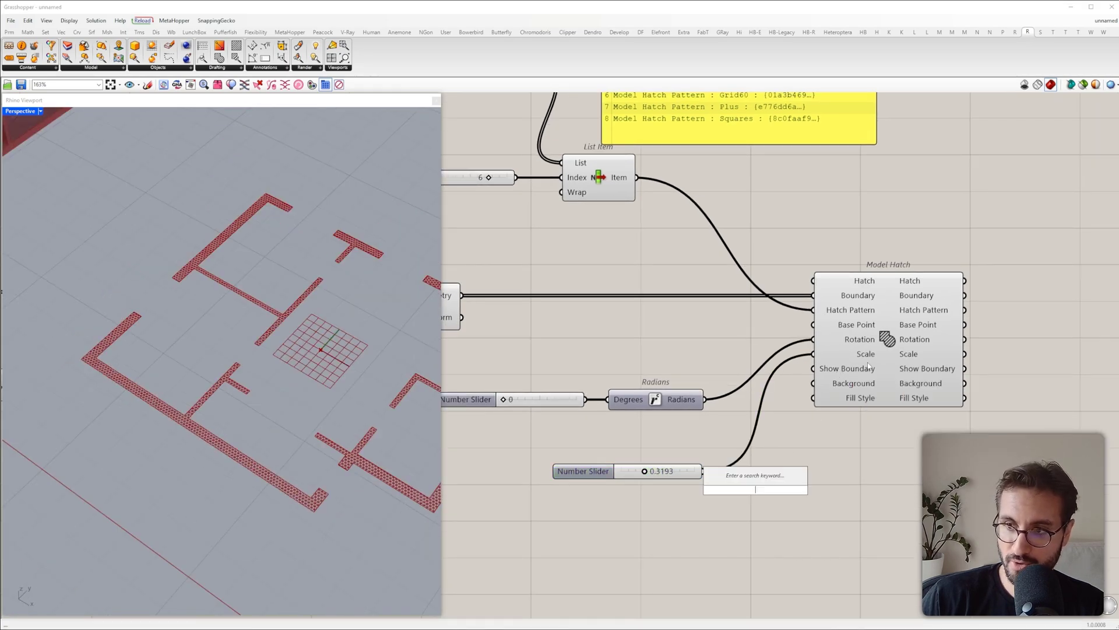
left_click(882, 340)
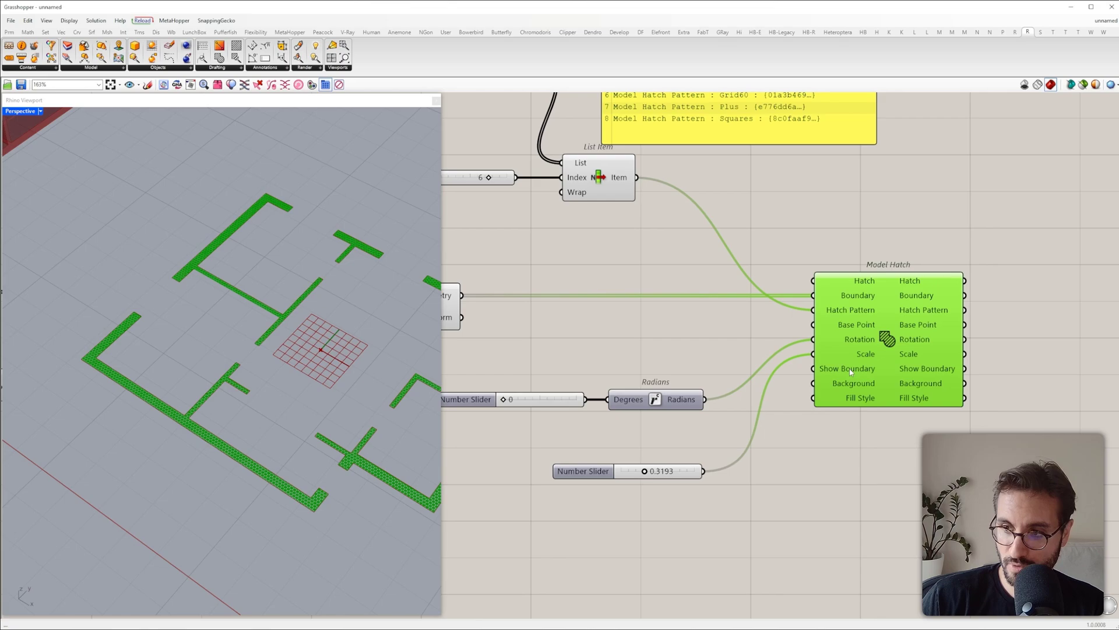
Step: Add a Boolean Toggle below the scale slider, set it to True, and connect it to Model Hatch's Show Boundary input
double_click(782, 483)
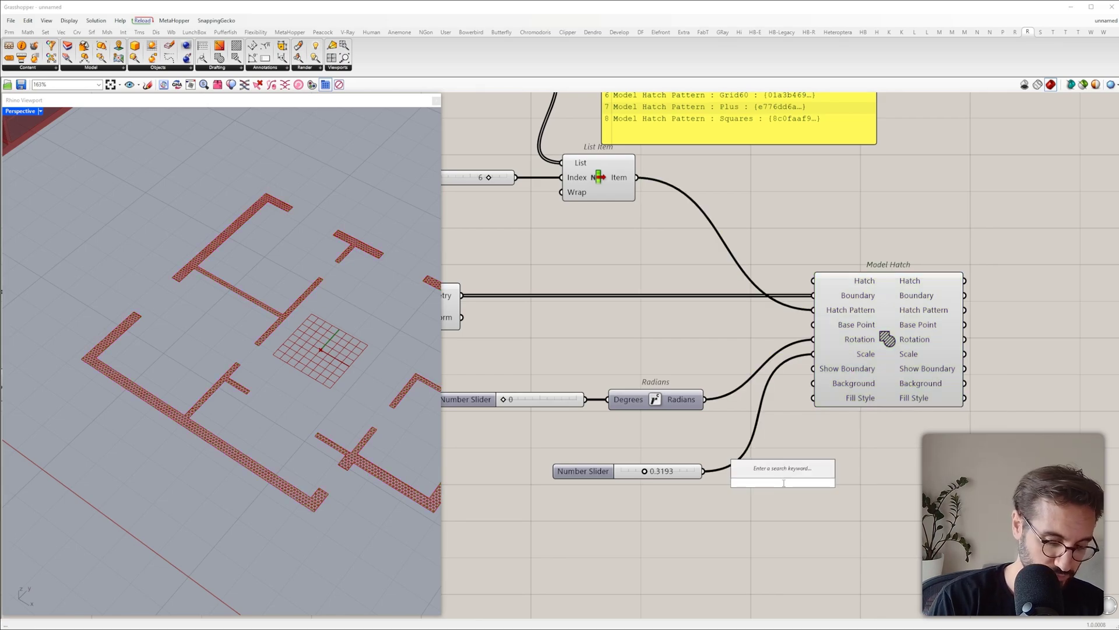
type("togl")
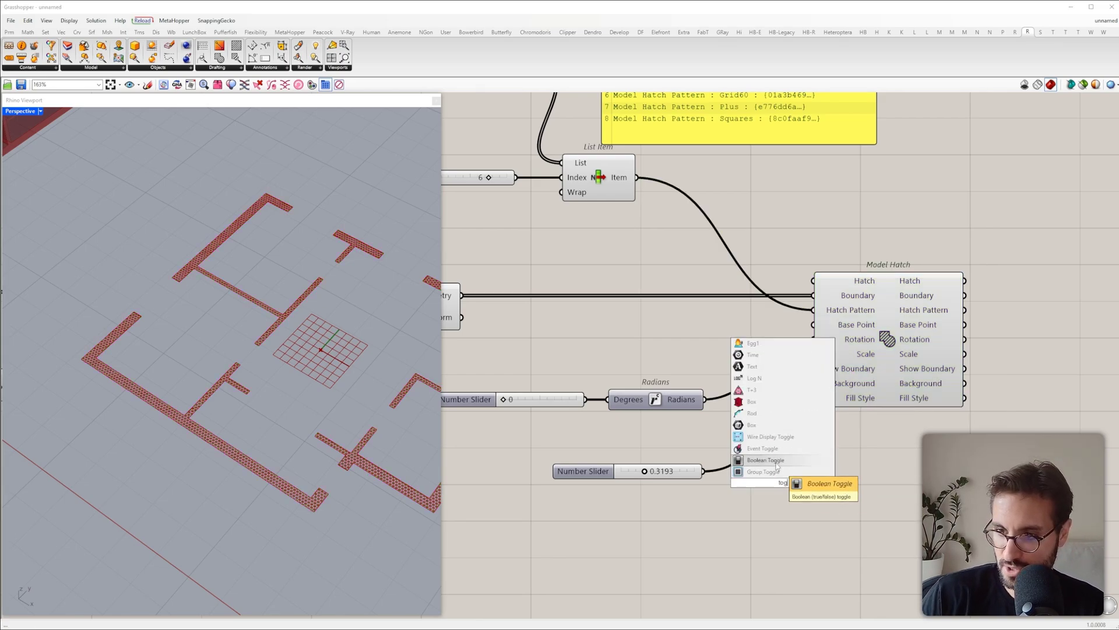
left_click(769, 460)
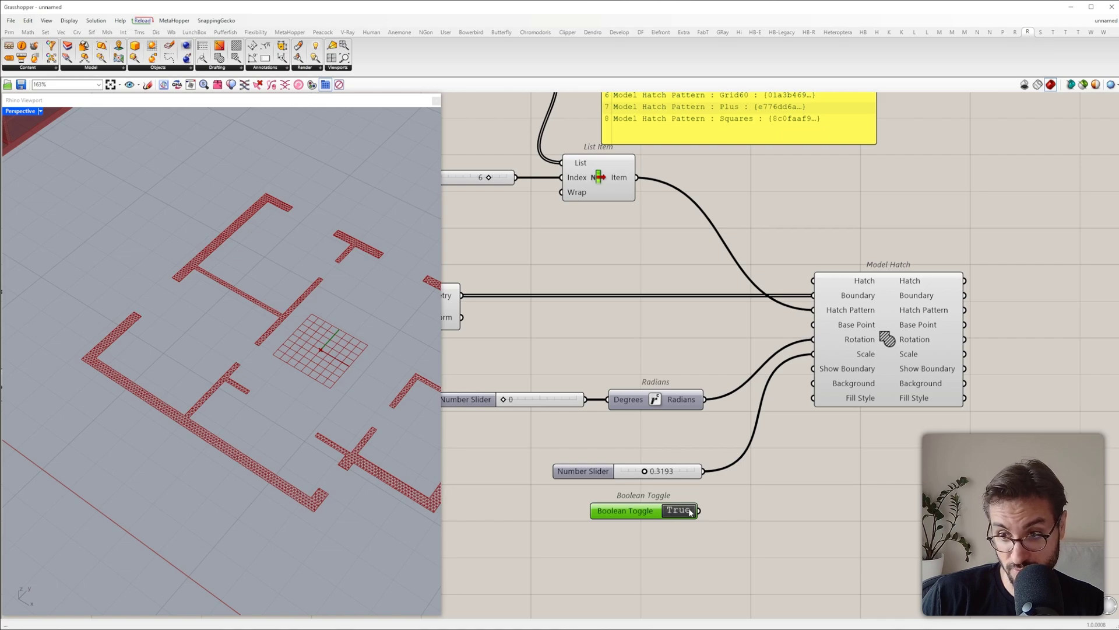
mouse_move(698, 511)
left_mouse_down()
mouse_move(802, 410)
mouse_move(813, 368)
left_mouse_up()
left_click(862, 364)
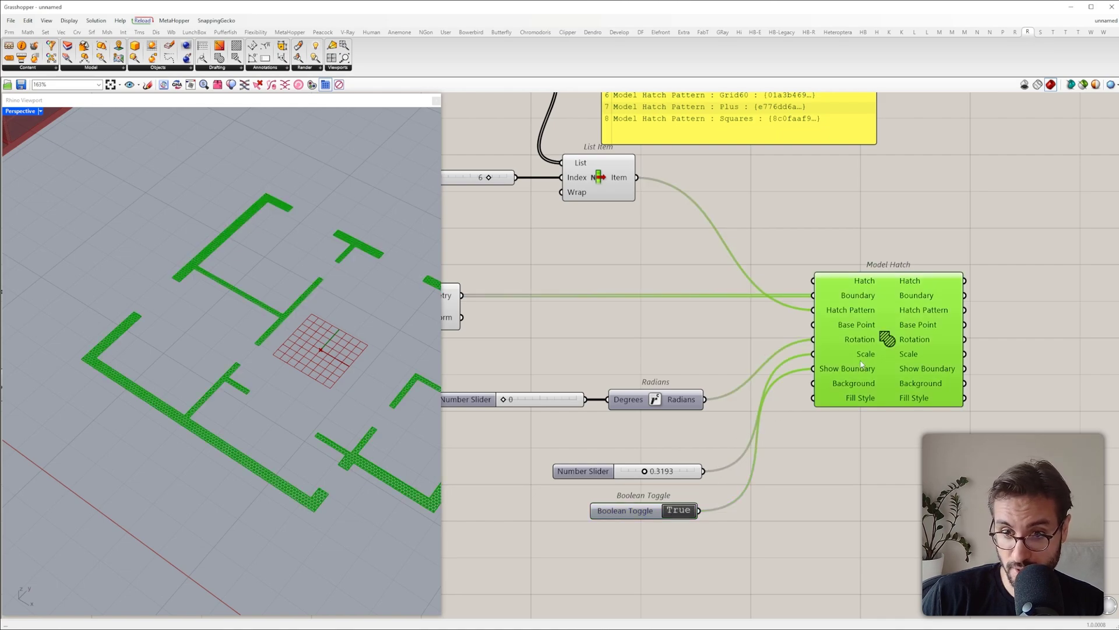
left_click(832, 450)
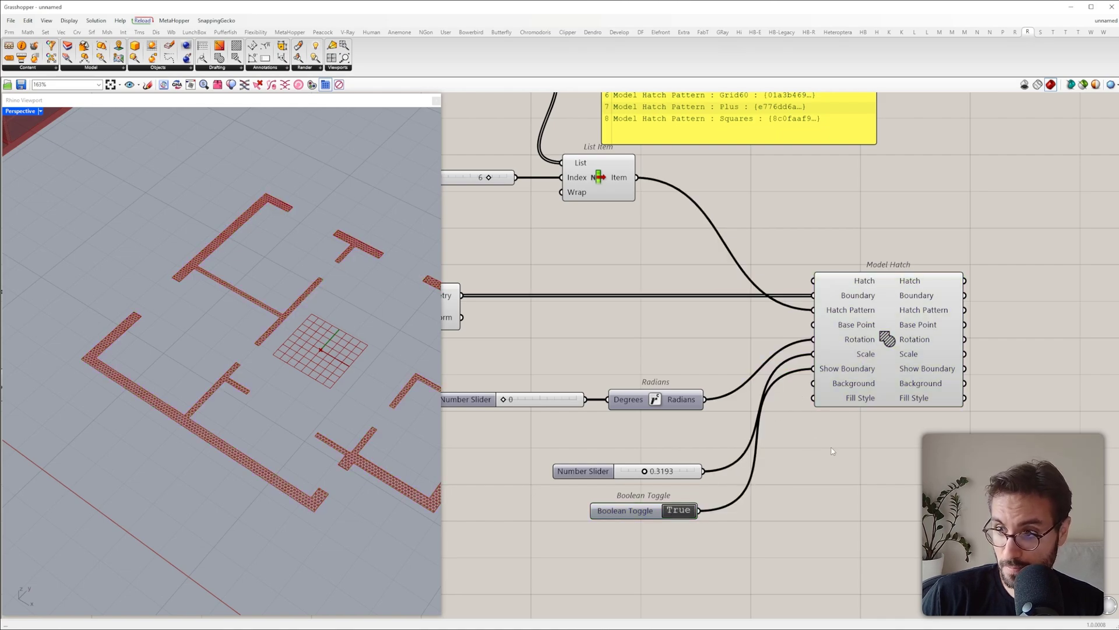
Step: Add a white Colour Swatch below the Boolean Toggle and connect it to Model Hatch's Background input
double_click(781, 491)
type("colour")
left_click(778, 497)
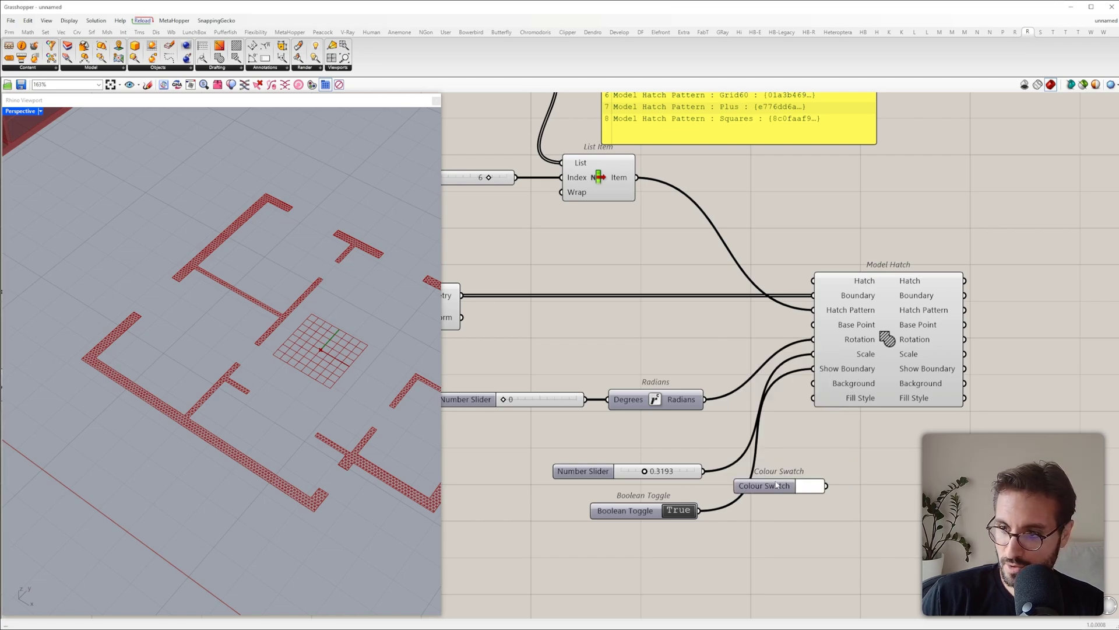
mouse_move(777, 484)
left_mouse_down()
mouse_move(631, 549)
mouse_move(815, 384)
left_mouse_up()
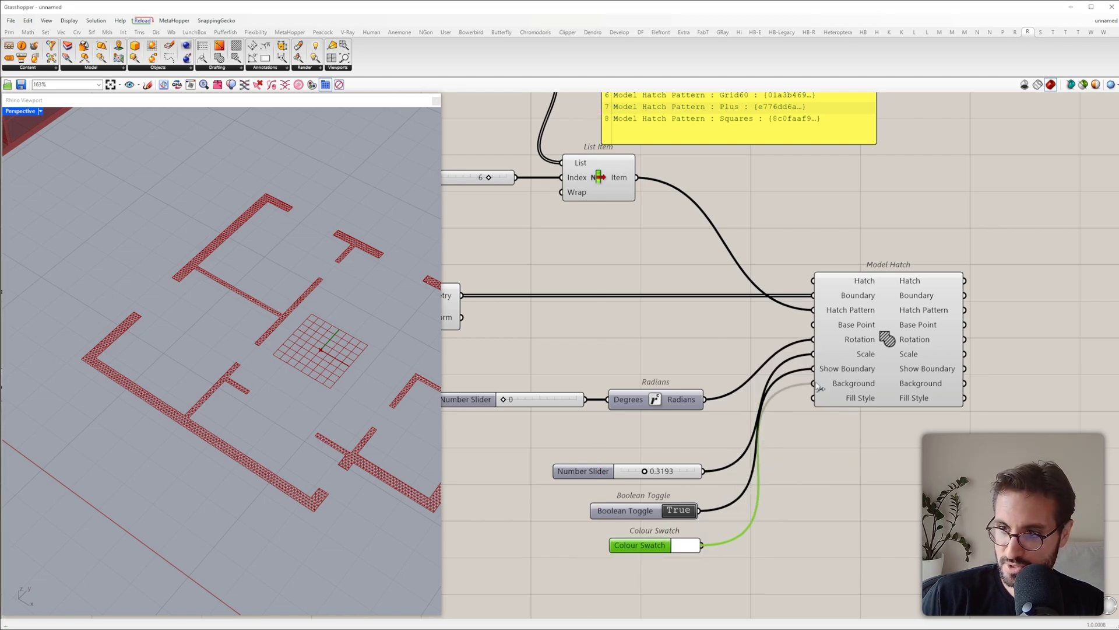
left_click(862, 350)
right_click_drag(198, 327, 274, 350)
left_click(553, 361)
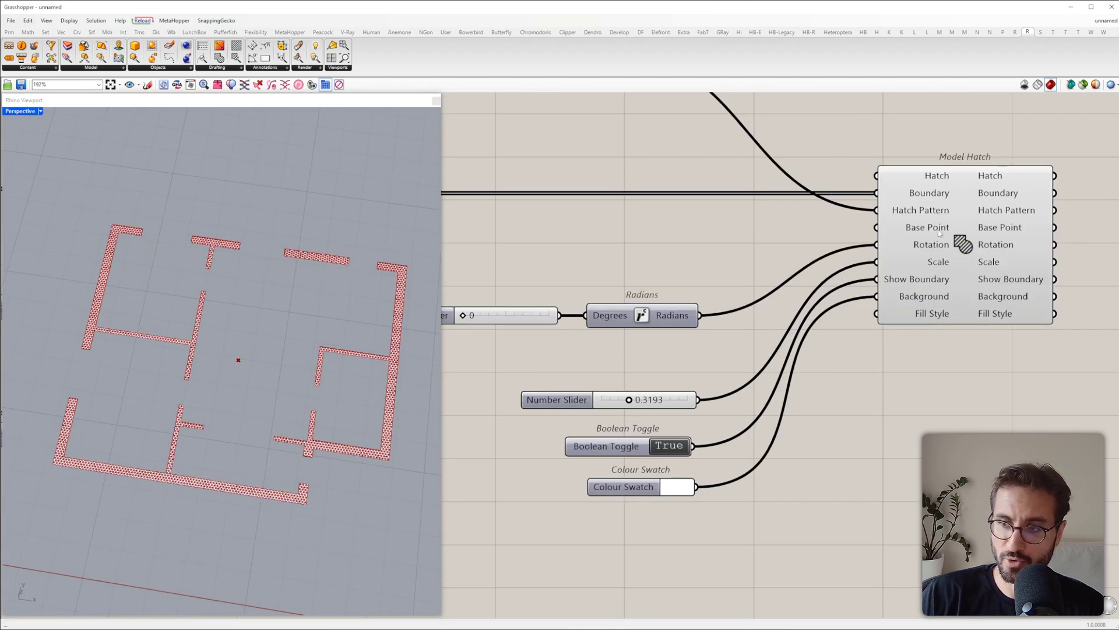
mouse_move(927, 232)
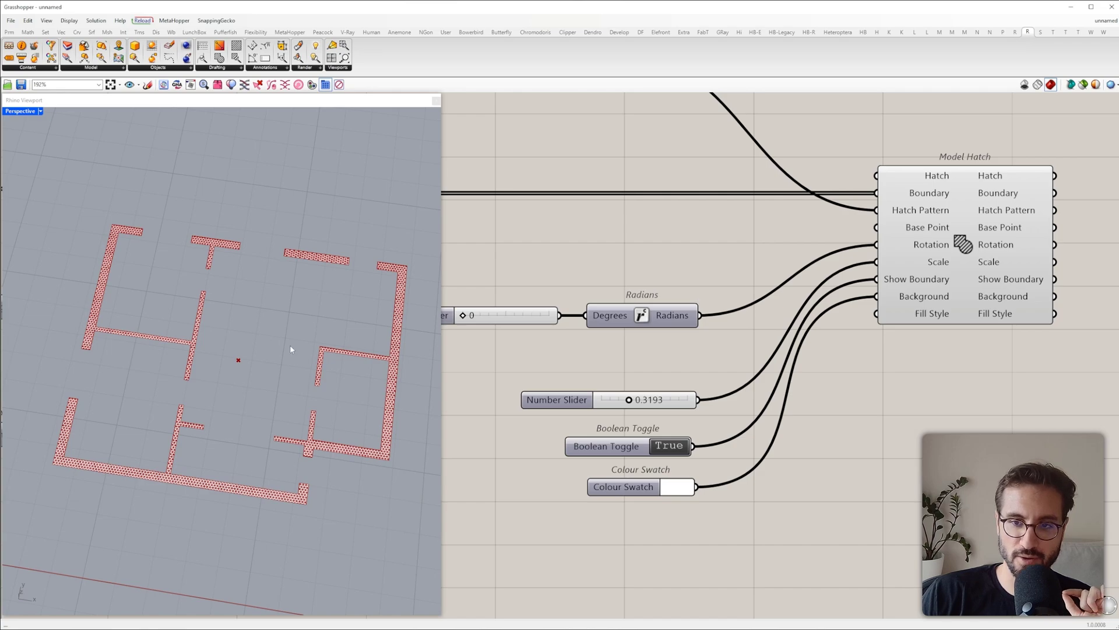
Step: Locate the upper offsetCurve+ component and examine its exterior wall outline on the 3D model
scroll(291, 349, "down", 5)
right_click_drag(147, 335, 138, 309)
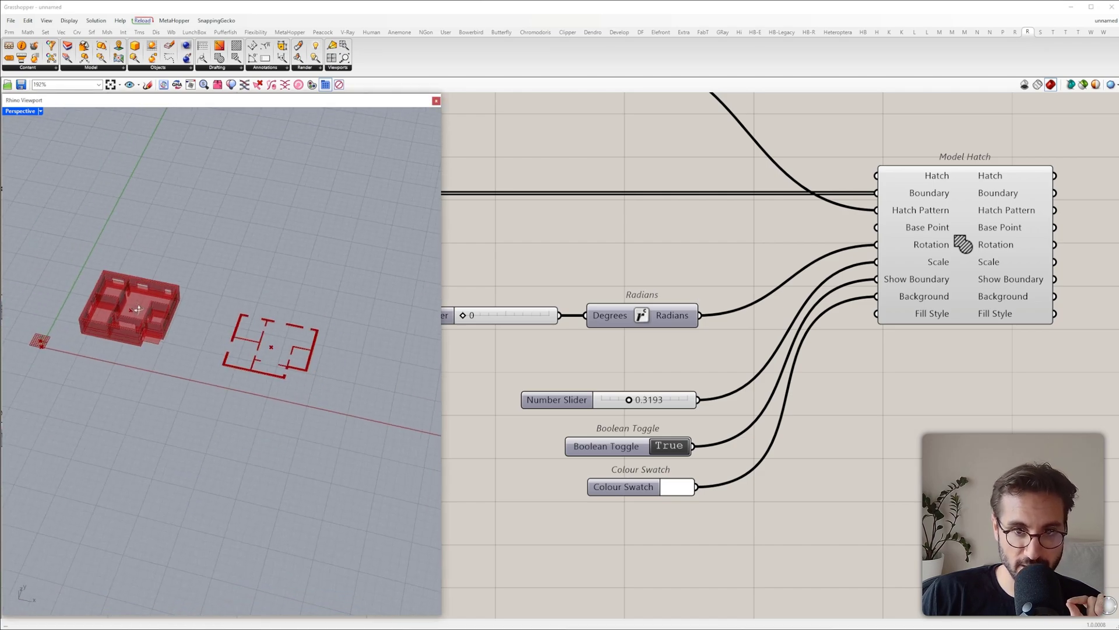
scroll(72, 337, "up", 4)
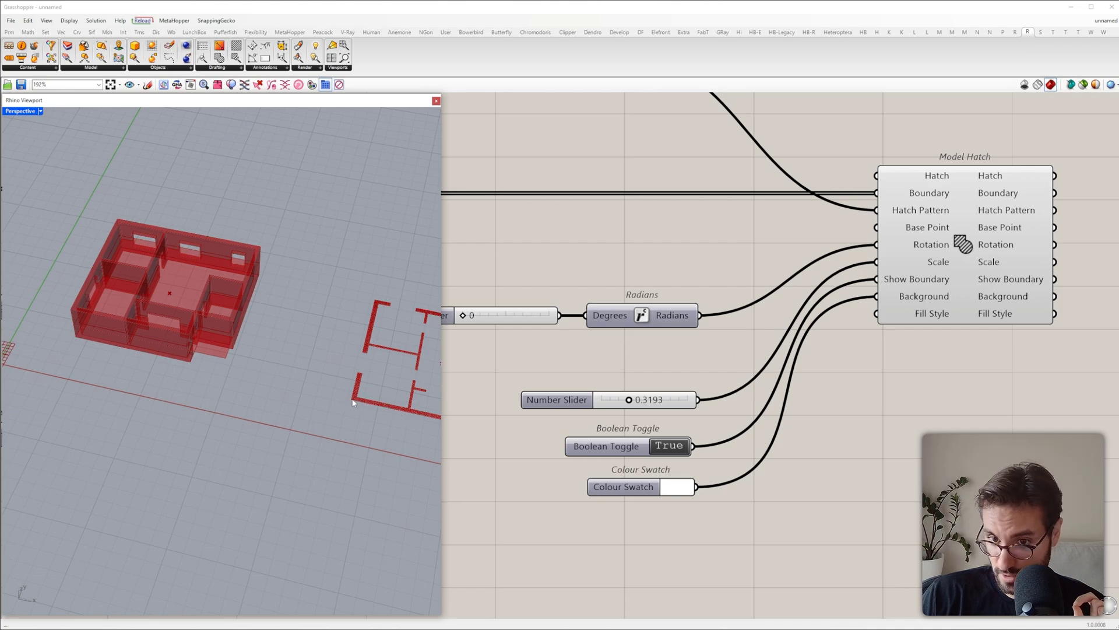
scroll(737, 369, "down", 7)
right_click_drag(665, 369, 897, 365)
scroll(622, 354, "down", 2)
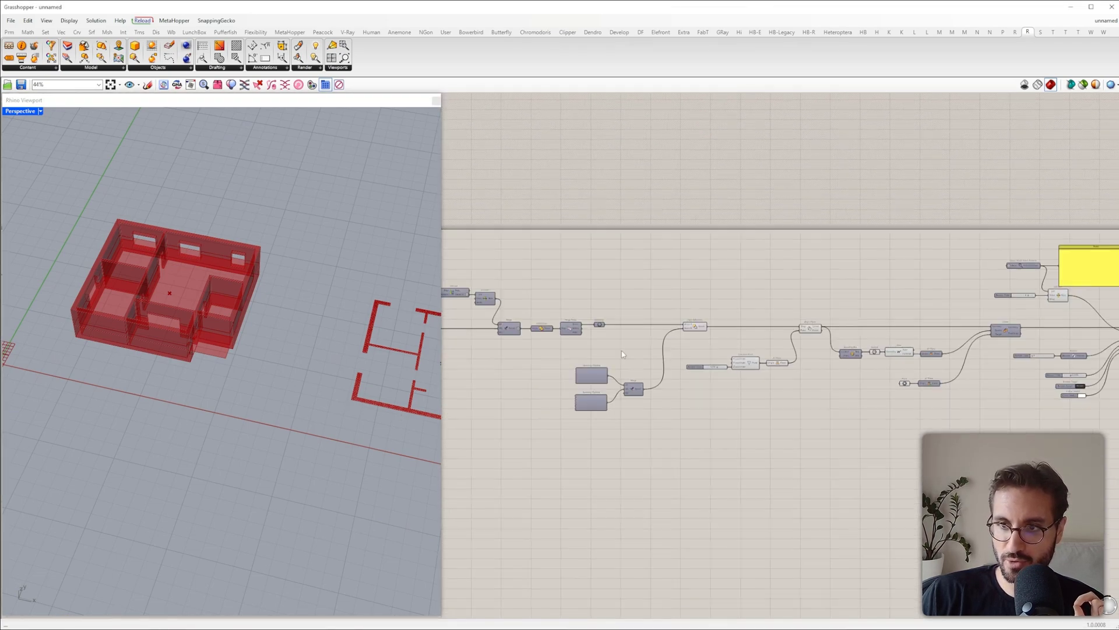
scroll(602, 285, "up", 4)
left_click(669, 246)
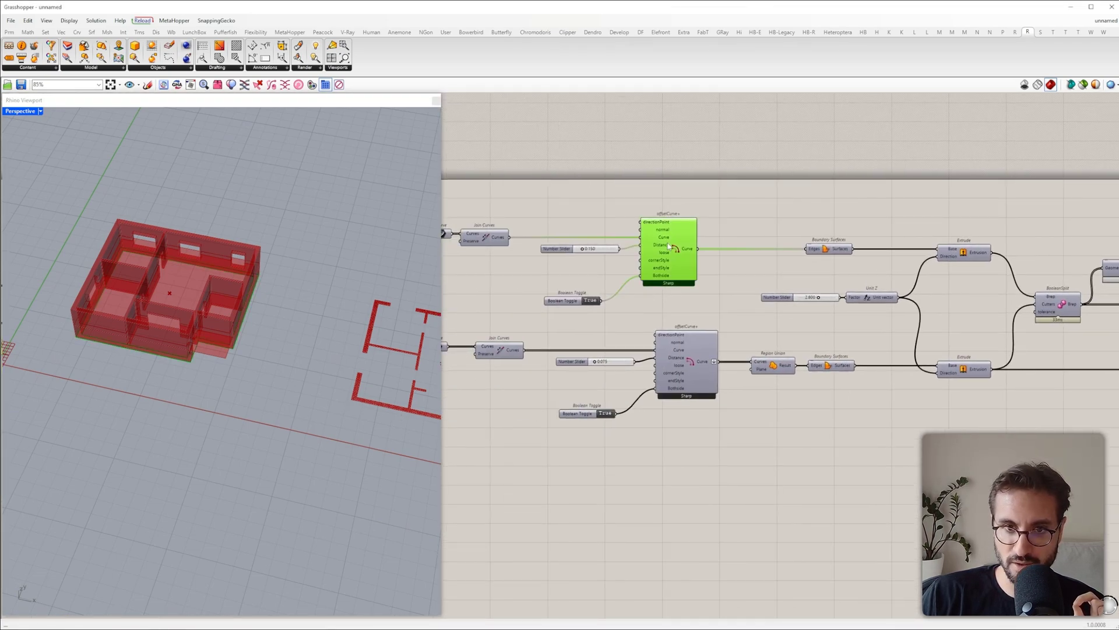
scroll(193, 320, "up", 3)
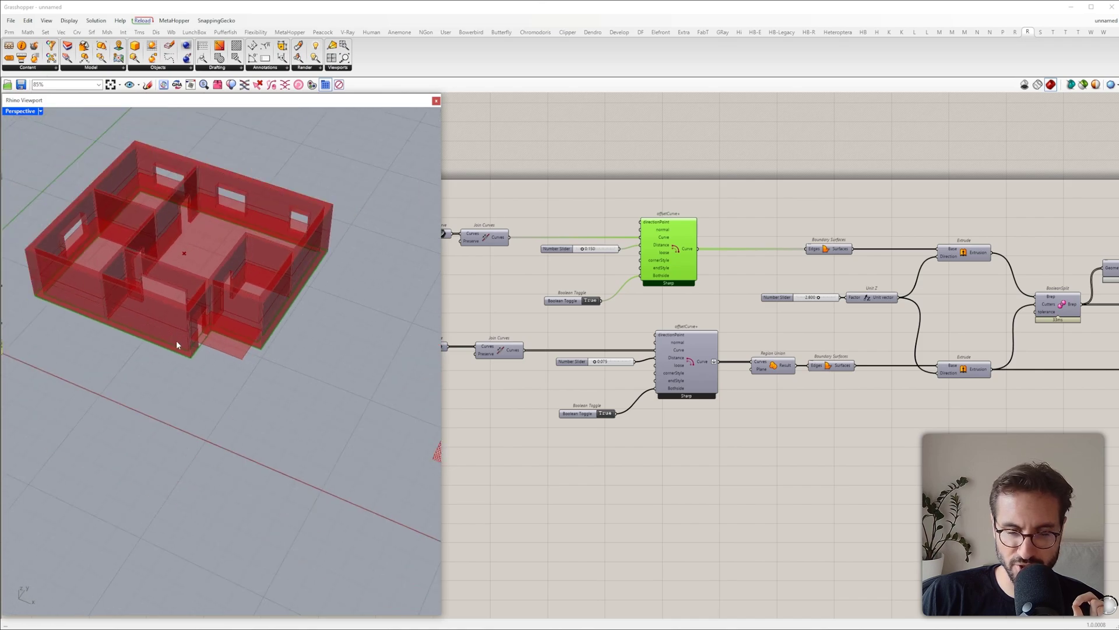
Step: Add a List Item below the offset components and connect the upper offsetCurve+ Curve output to its List input
double_click(682, 501)
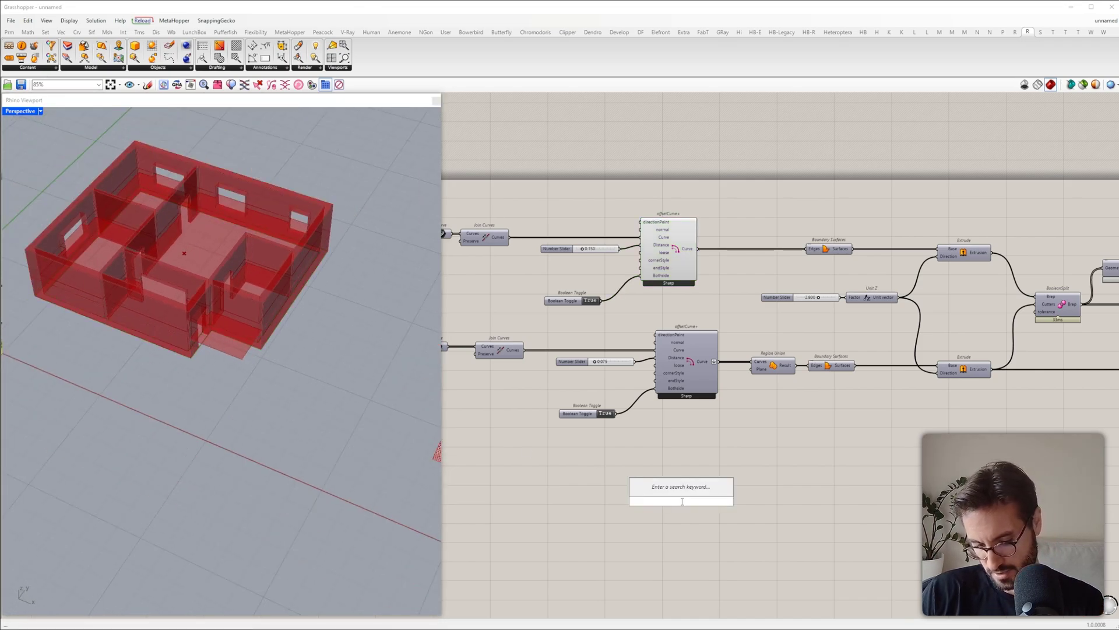
type("list")
left_click(666, 489)
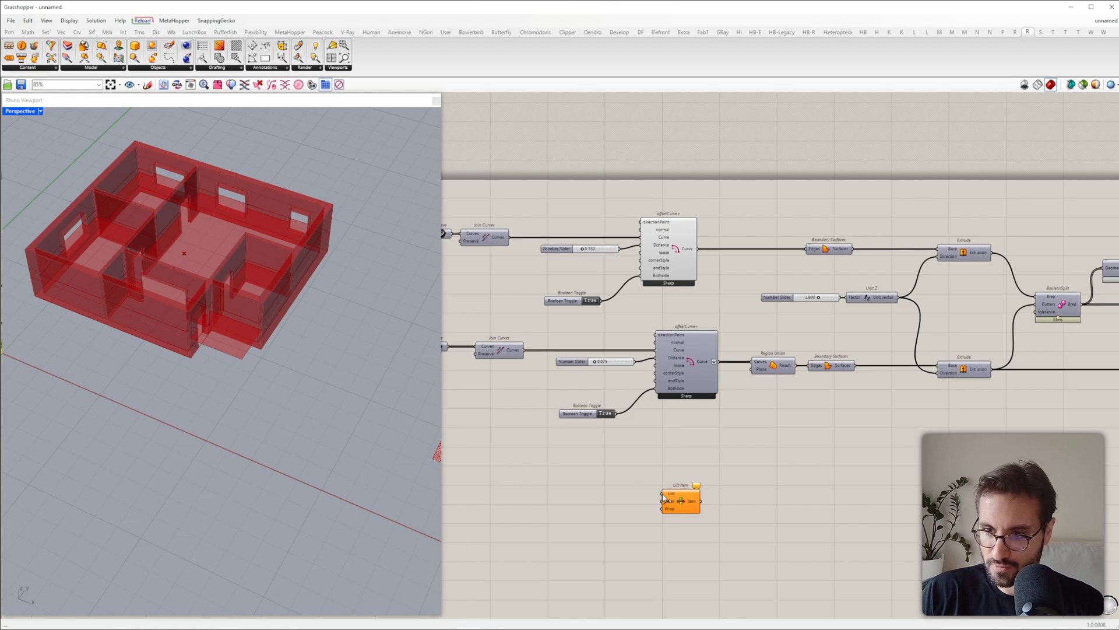
left_click_drag(664, 497, 698, 249)
left_click_drag(687, 507, 733, 506)
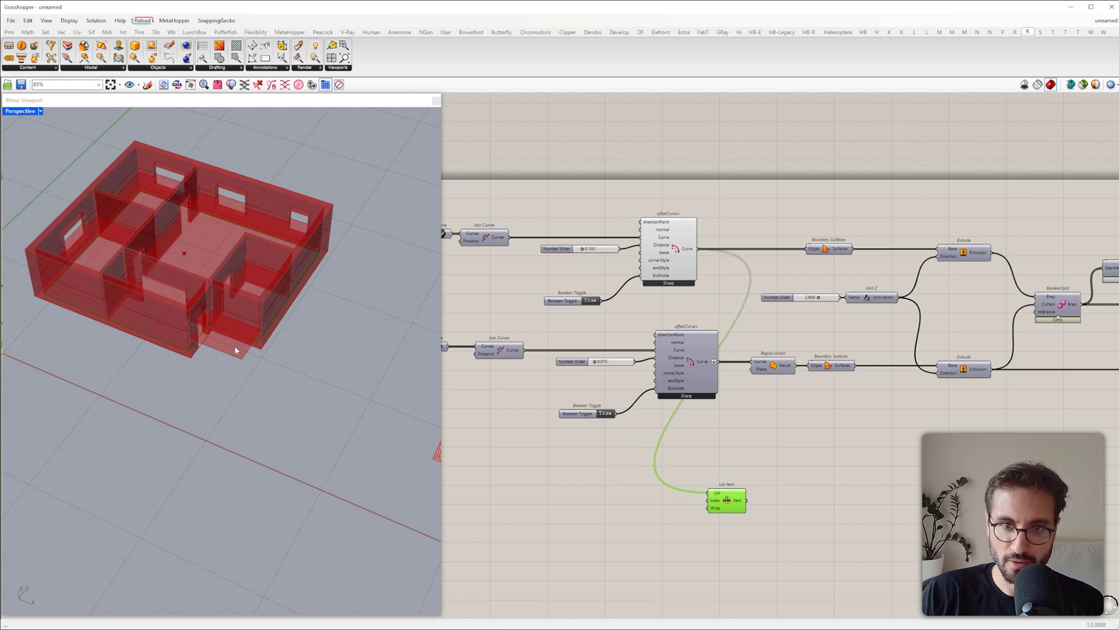
mouse_move(235, 350)
right_mouse_down()
mouse_move(272, 429)
mouse_move(249, 360)
right_mouse_up()
scroll(708, 489, "up", 2)
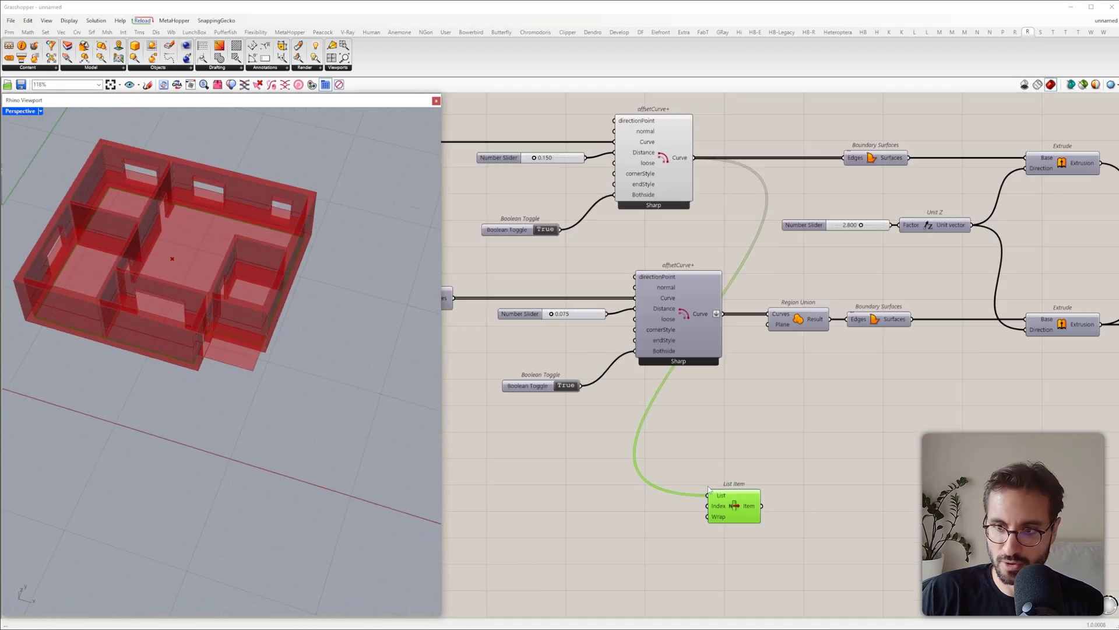
Step: Add an integer Number Slider beside the List Item, connect it to the Index input, and set it to 1
scroll(708, 488, "up", 2)
double_click(650, 547)
type("0<")
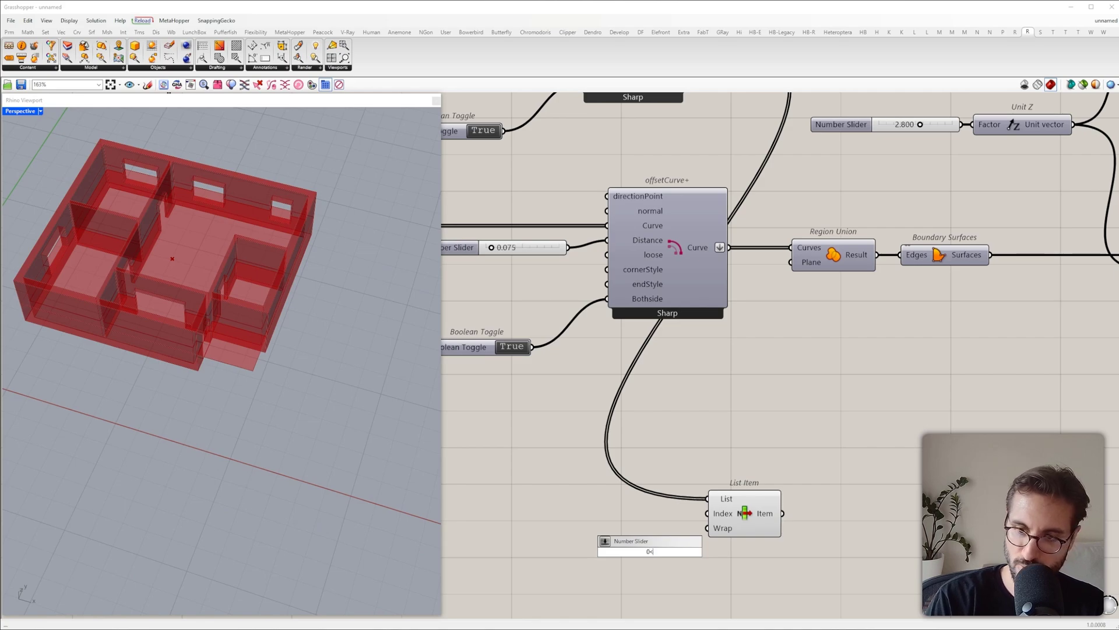
type("5")
key("Return")
left_click(647, 555)
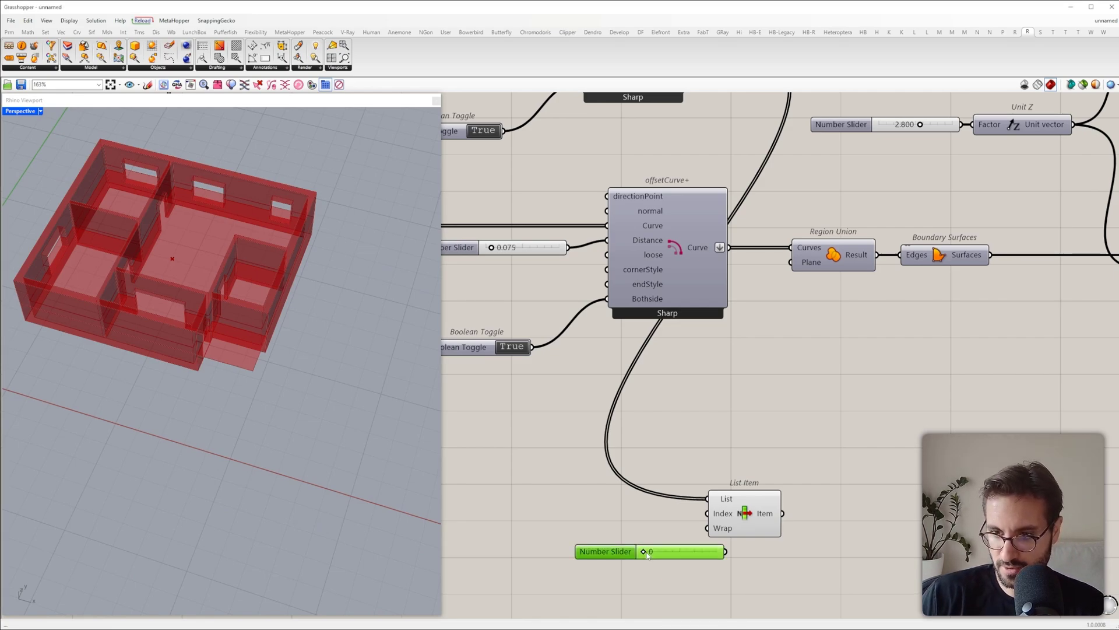
left_click_drag(730, 528, 807, 555)
right_click_drag(225, 298, 108, 257)
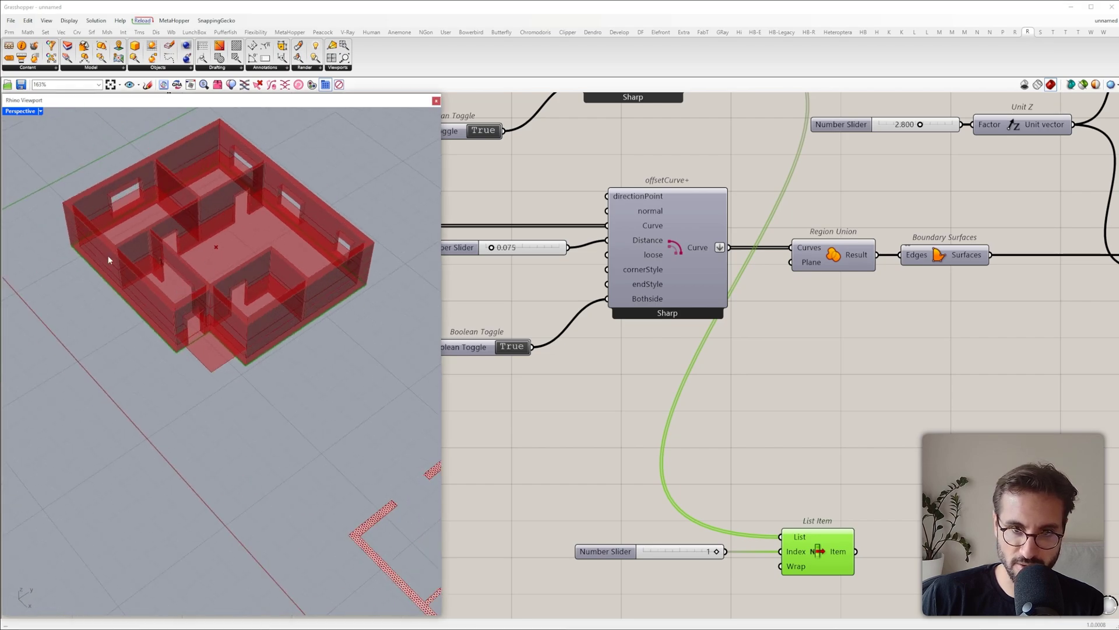
Step: Move the index slider and the List Item together to the area below the section's Bounding Box components
right_click_drag(764, 401, 616, 320)
scroll(616, 320, "down", 4)
left_click_drag(694, 434, 543, 375)
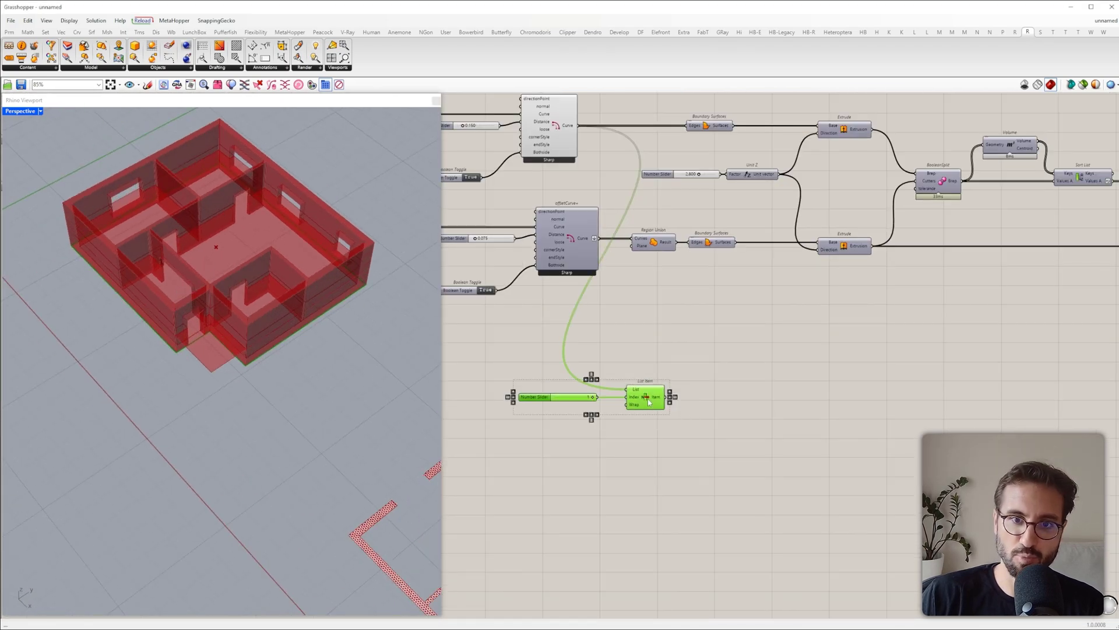
scroll(656, 384, "down", 7)
left_click_drag(648, 401, 519, 388)
scroll(921, 396, "up", 4)
scroll(898, 408, "up", 4)
scroll(802, 413, "down", 3)
Step: Duplicate the Orient component below the original and connect the List Item output to the copy's Geometry input
right_click_drag(216, 307, 242, 305)
left_click_drag(834, 250, 686, 197)
left_click(465, 232)
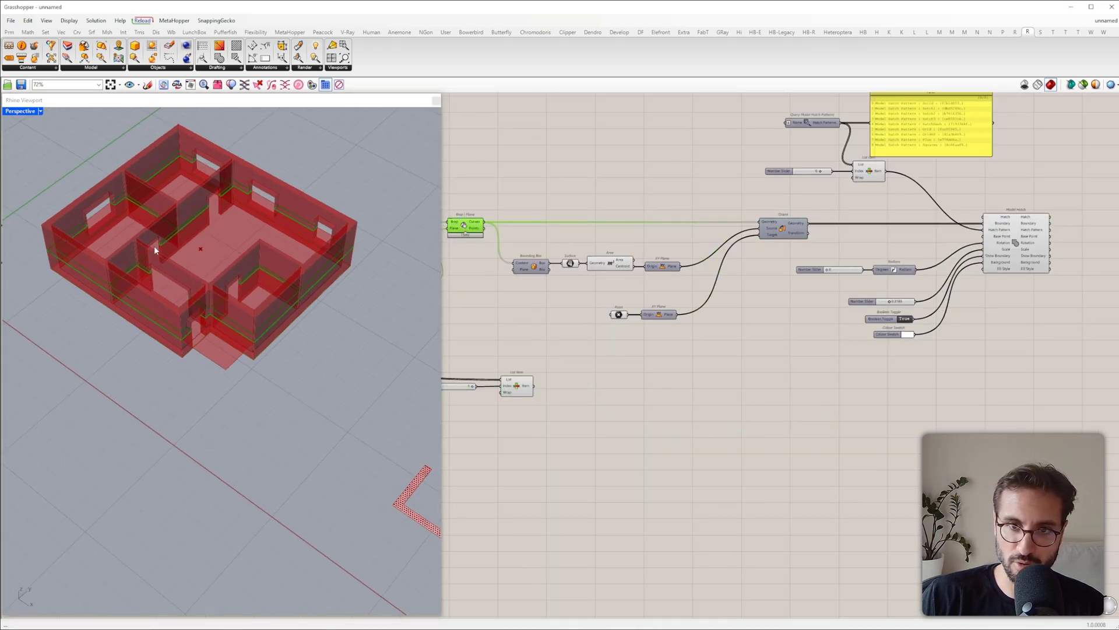
right_click_drag(154, 246, 225, 219)
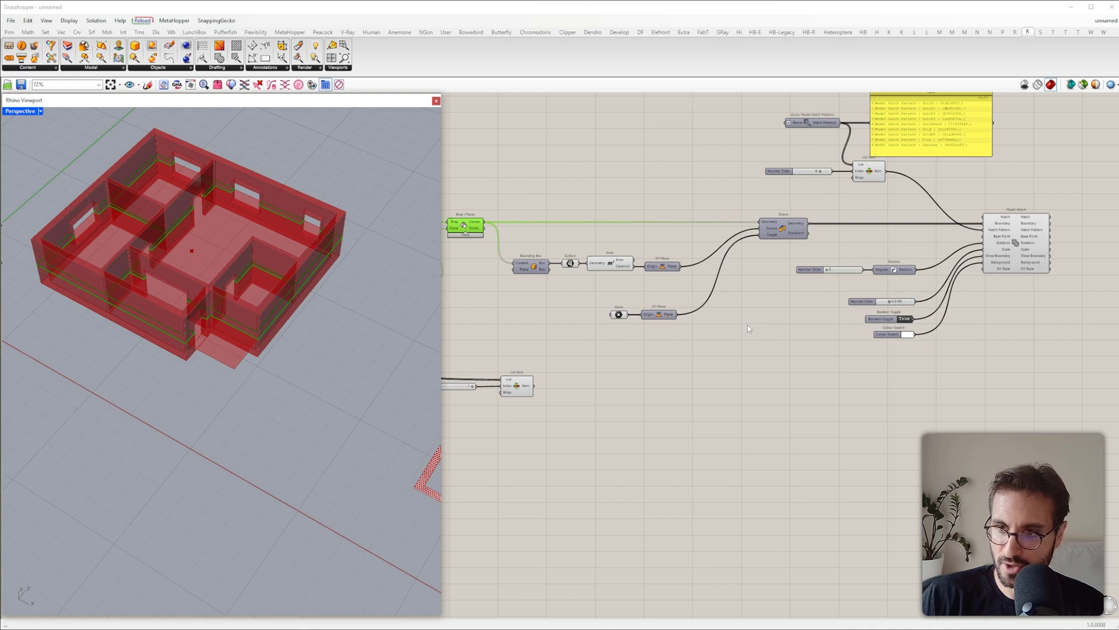
left_click_drag(790, 343, 774, 408)
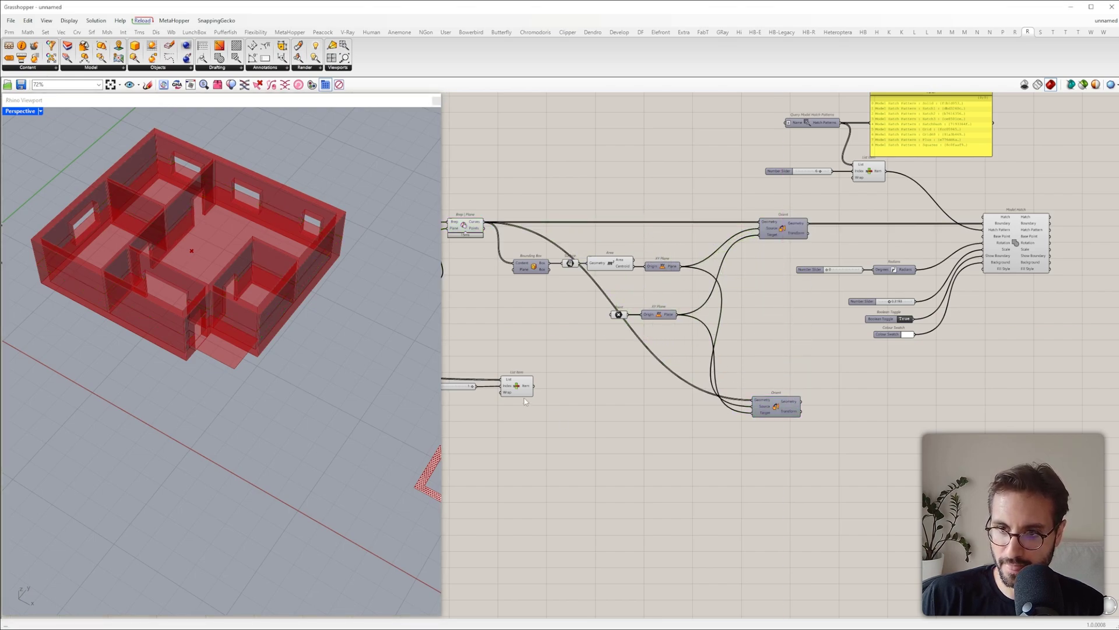
left_click(524, 392)
left_click_drag(535, 385, 777, 393)
right_click_drag(485, 384, 562, 376)
Step: Duplicate the Bounding Box, Surface, Area and XY Plane chain below the List Item and connect its Item output to Bounding Box's Content
left_click(597, 381)
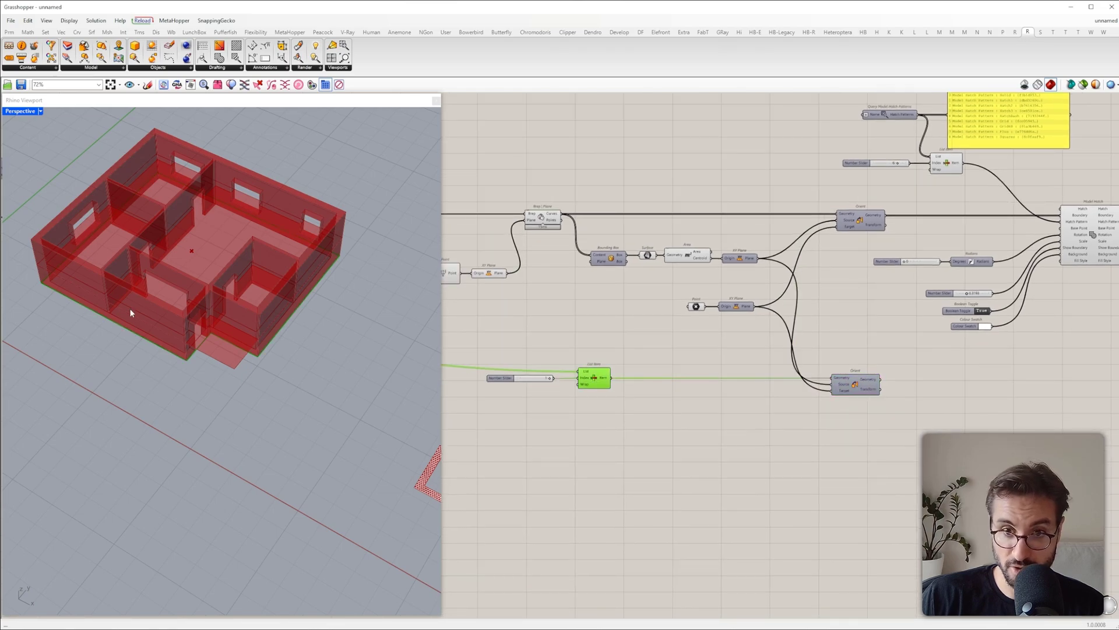
right_click_drag(129, 307, 145, 315)
scroll(759, 389, "up", 4)
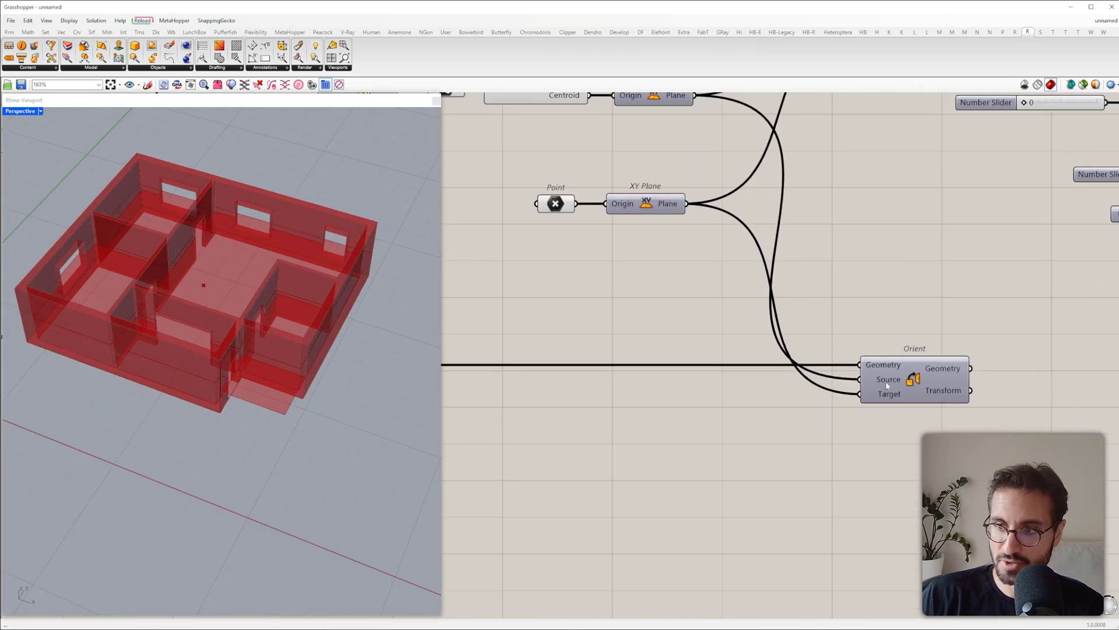
mouse_move(886, 380)
scroll(886, 380, "down", 1)
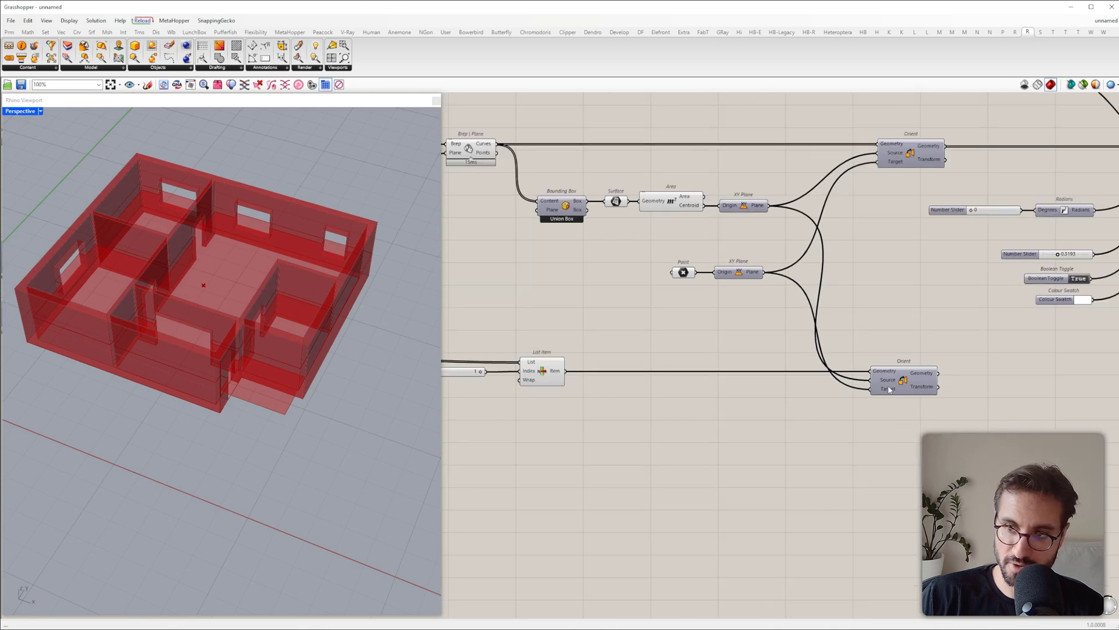
left_click_drag(764, 239, 604, 440)
left_click(574, 380)
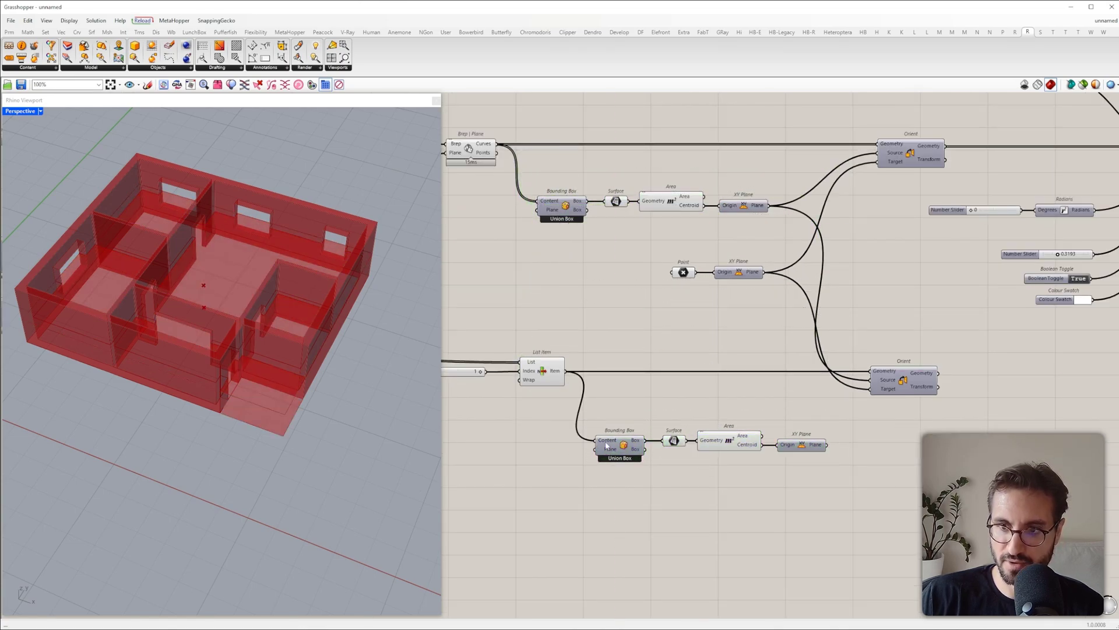
Step: Check the copied chain's bounding geometry and connect its XY Plane output to the lower Orient's Source input
left_click(623, 446)
left_click(674, 441)
right_click_drag(175, 350, 176, 323)
left_click(747, 446)
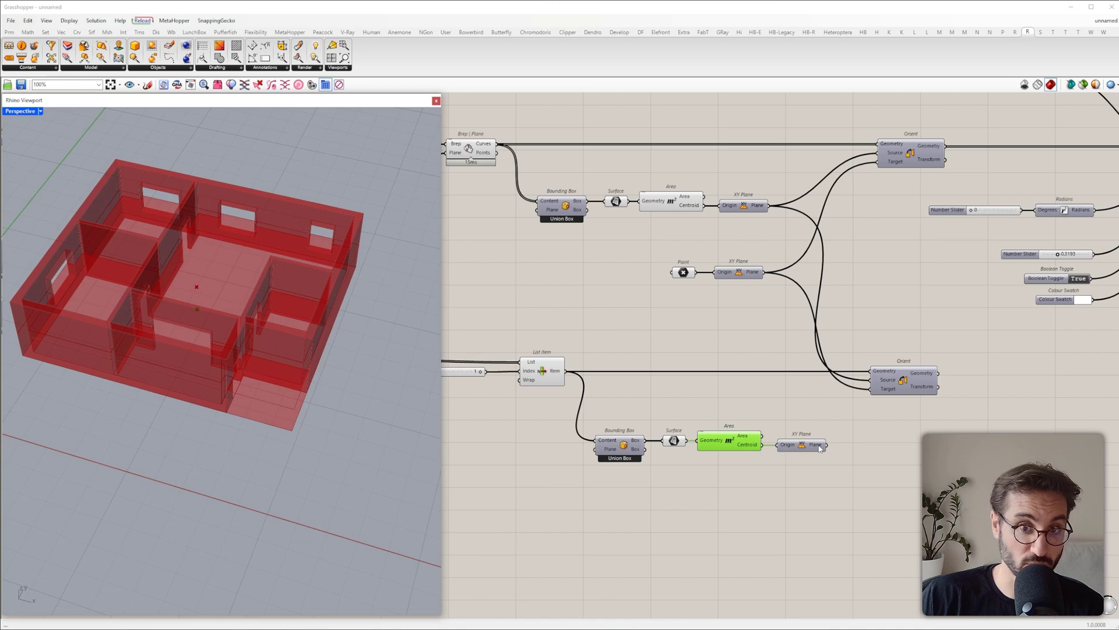
left_click_drag(826, 445, 872, 388)
left_click(886, 382)
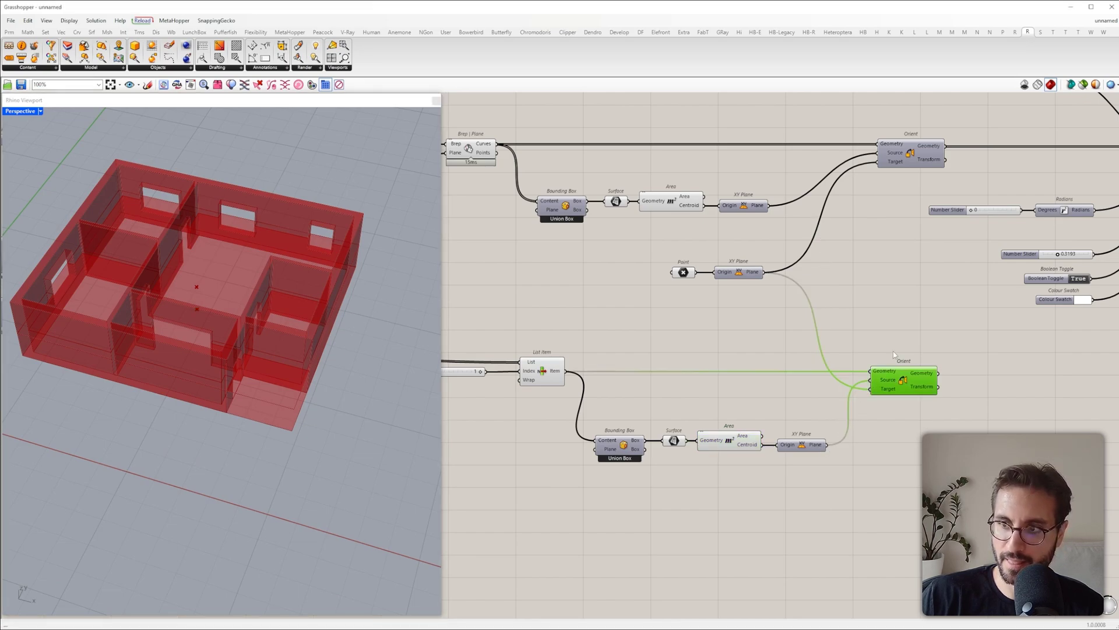
Step: Check the alignment of the oriented exterior outline with the hatched plan
right_click(893, 330)
left_click(899, 336)
scroll(165, 285, "down", 10)
scroll(265, 334, "up", 7)
right_click_drag(265, 334, 216, 272)
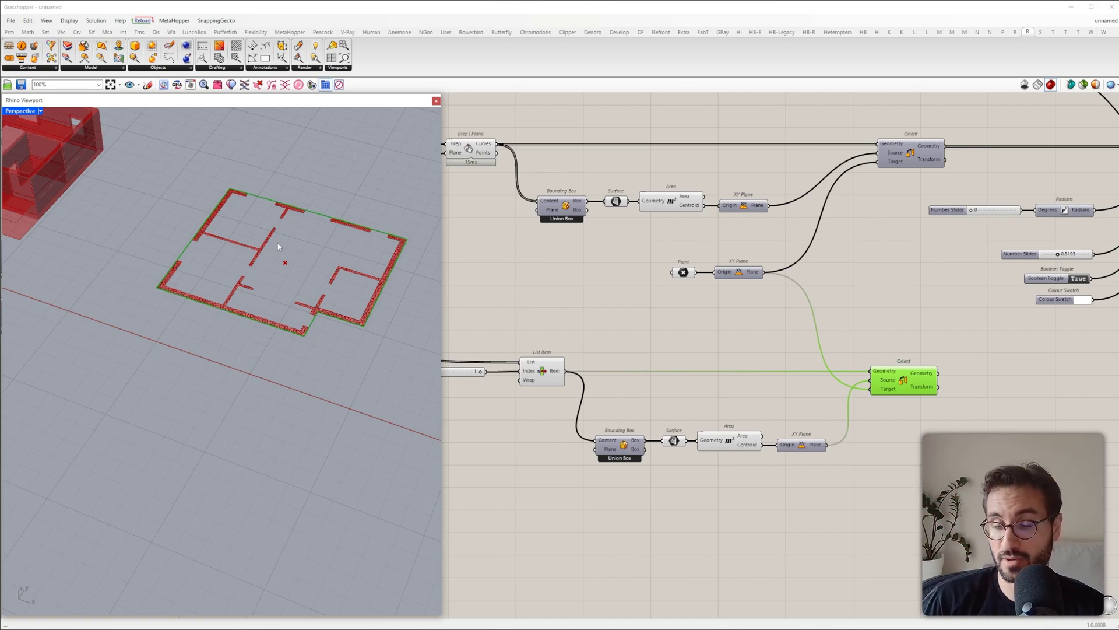
right_click_drag(960, 385, 656, 385)
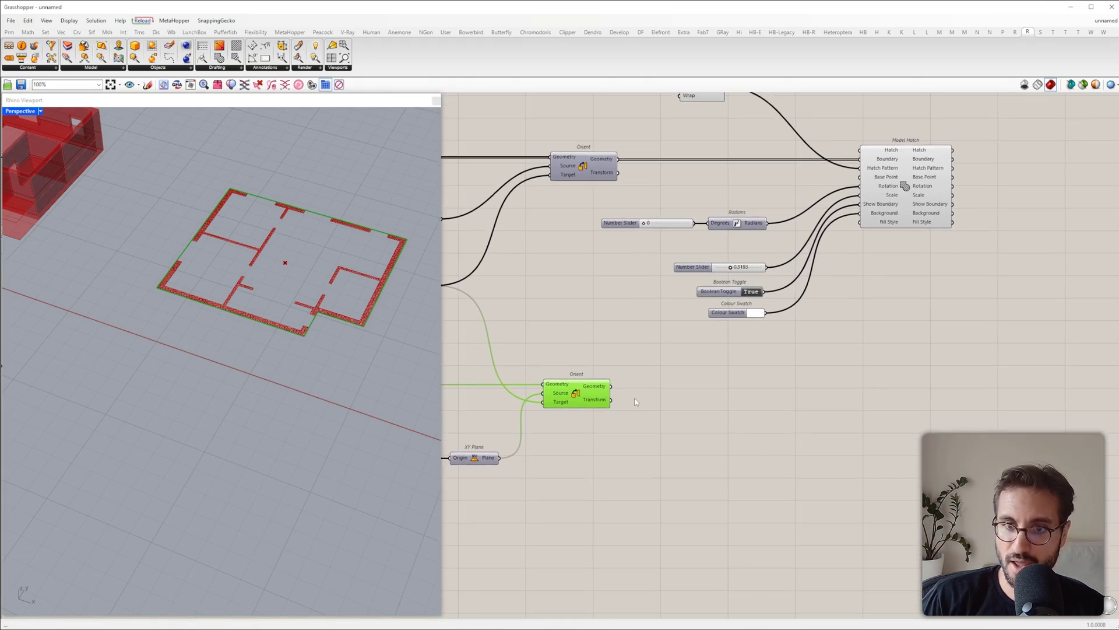
Step: Add a Discontinuity component fed by the lower Orient component's geometry
double_click(656, 385)
type("disc")
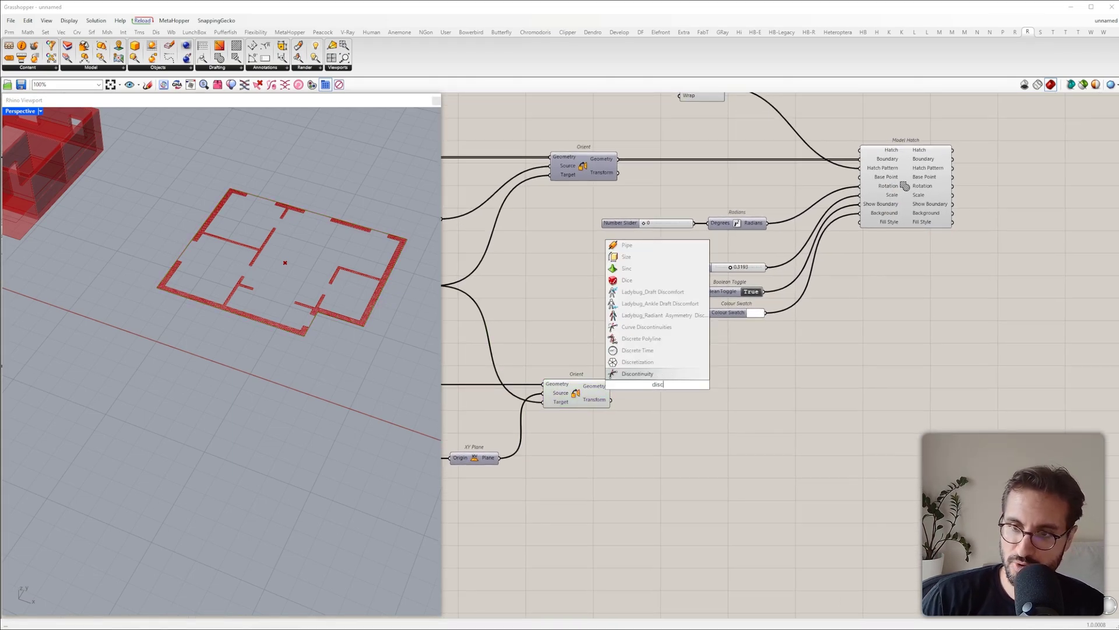
key("Return")
left_click_drag(648, 390, 734, 396)
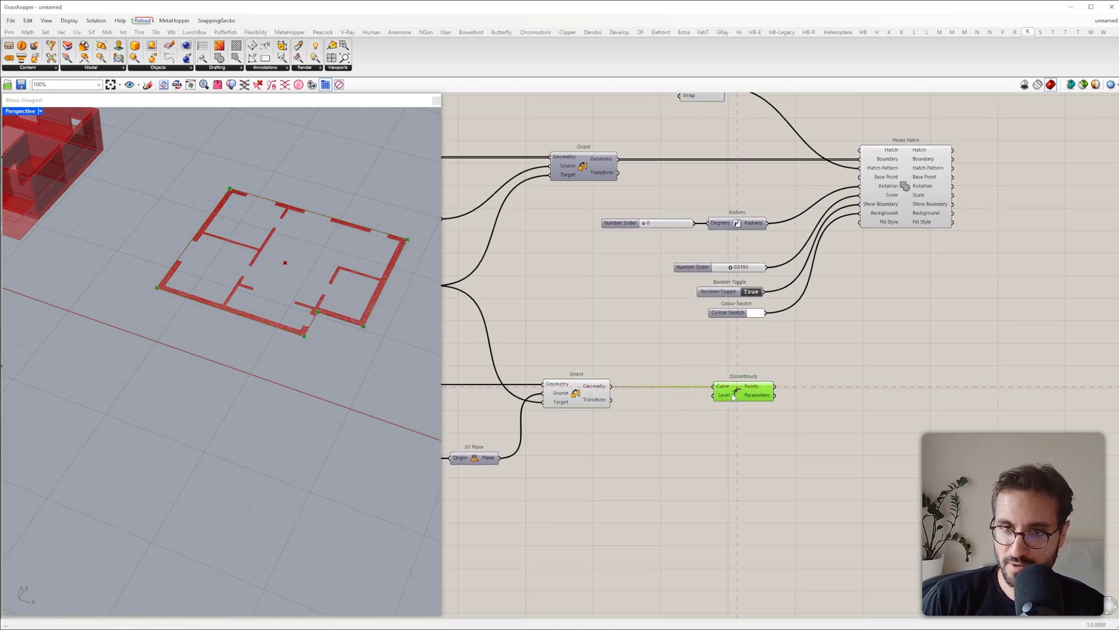
Step: Add a number slider ranging from 0 to 10 below the Discontinuity component
double_click(656, 458)
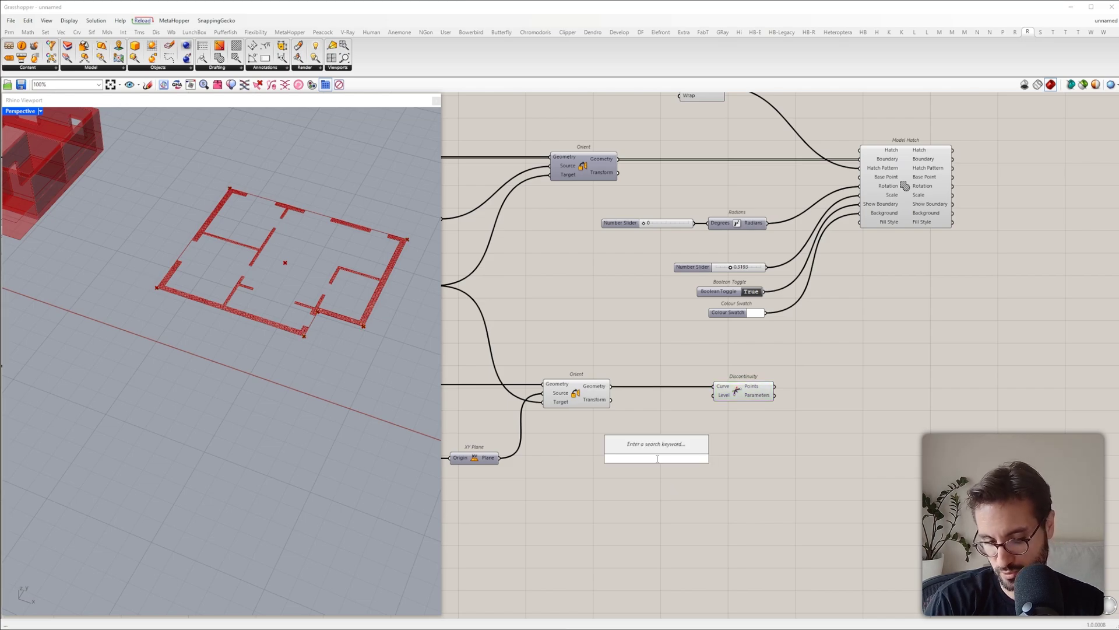
type("0<10")
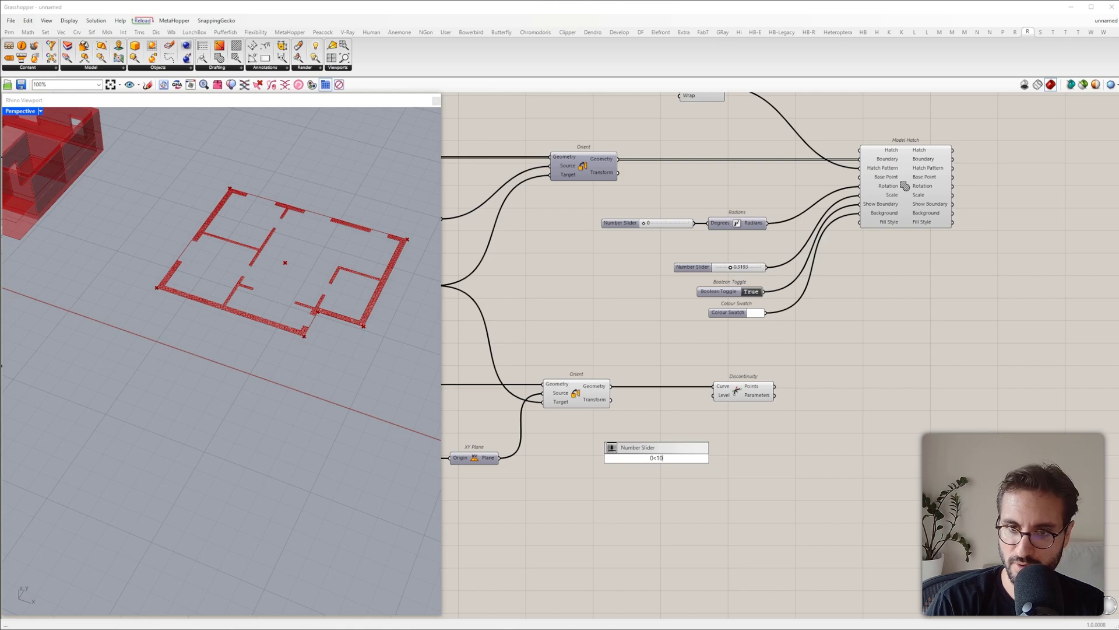
key("Return")
scroll(674, 454, "up", 2)
left_click_drag(714, 459, 635, 367)
left_click(750, 377)
key("ctrl+z")
Step: Add a List Item component on the Discontinuity points, using the new slider set to 2 as index, and align the components
double_click(812, 384)
type("i")
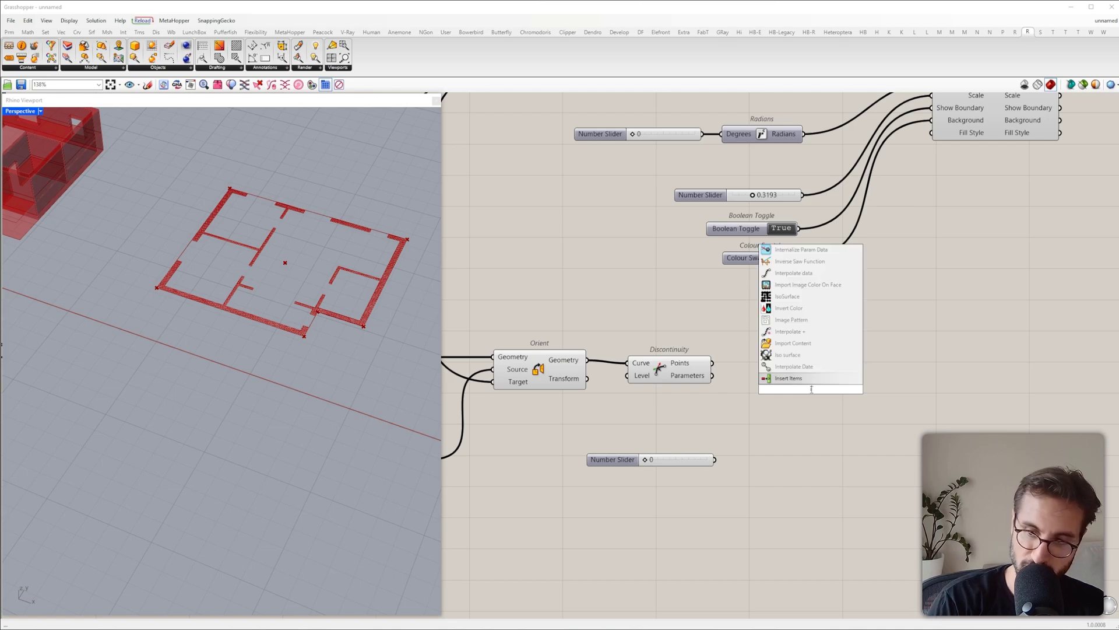
type("tem")
left_click(783, 377)
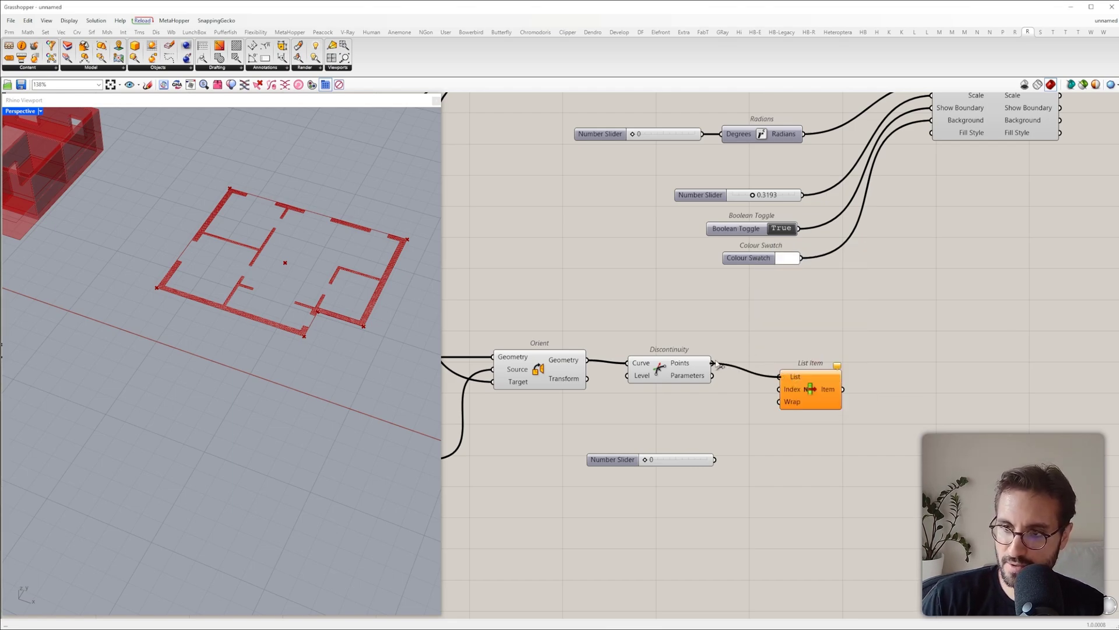
left_click_drag(780, 389, 714, 459)
left_click_drag(818, 392, 817, 377)
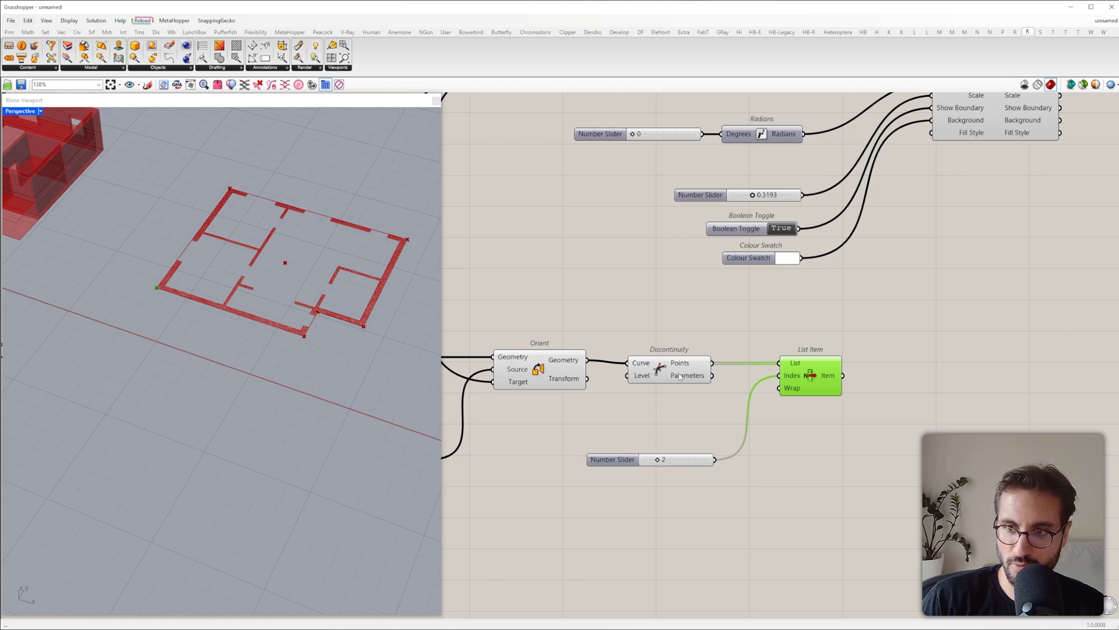
left_click_drag(680, 376, 680, 373)
left_click_drag(811, 391, 818, 382)
Step: Connect the selected corner point from the List Item to the Base Point of the Model Hatch
right_click_drag(847, 377, 634, 409)
scroll(599, 363, "down", 12)
mouse_move(706, 408)
left_mouse_down()
mouse_move(599, 366)
mouse_move(610, 338)
mouse_move(641, 313)
mouse_move(762, 250)
left_mouse_up()
scroll(601, 352, "up", 13)
Step: Examine how the hatch pattern aligns with the base point at the lower corner of the outer wall
left_click(766, 252)
right_click_drag(169, 256, 184, 350)
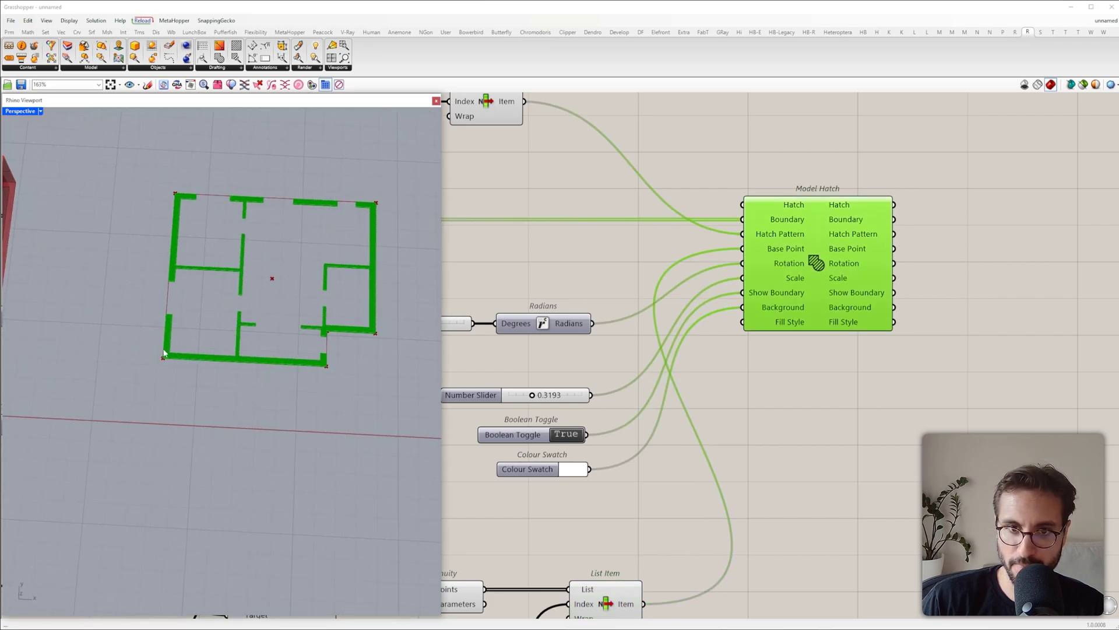
scroll(167, 356, "up", 15)
scroll(135, 376, "up", 2)
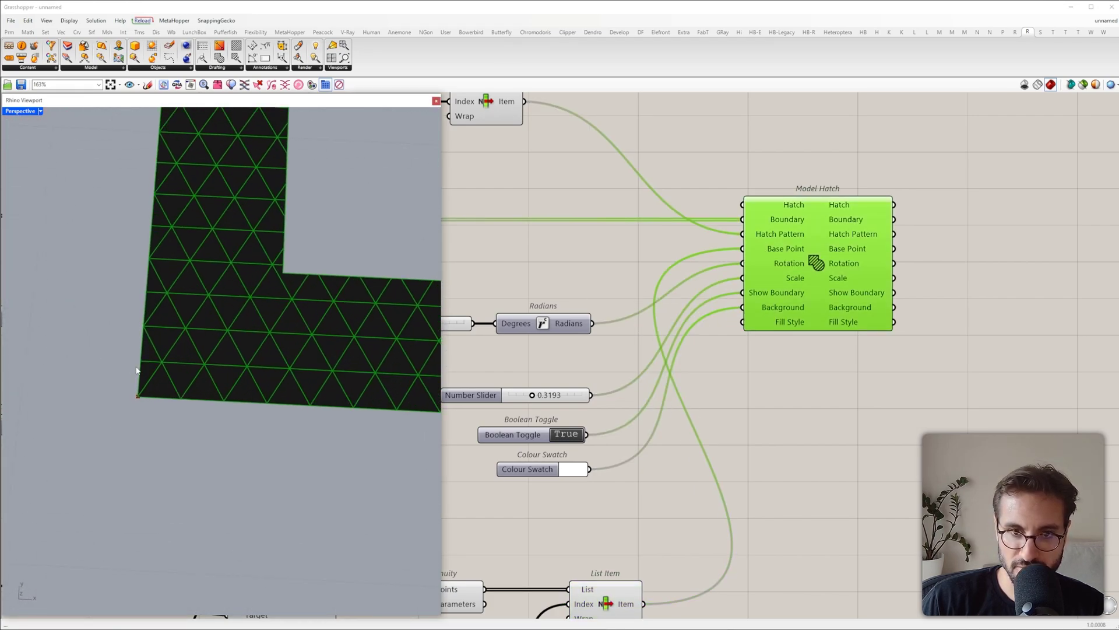
left_click(793, 422)
right_click_drag(674, 384, 805, 373)
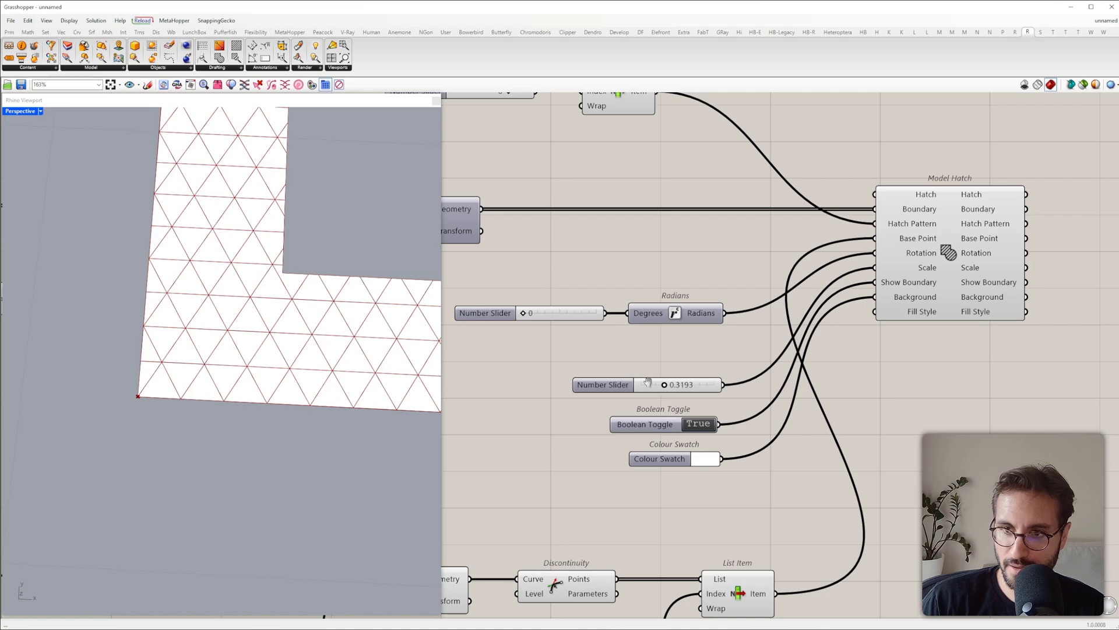
right_click_drag(648, 382, 715, 387)
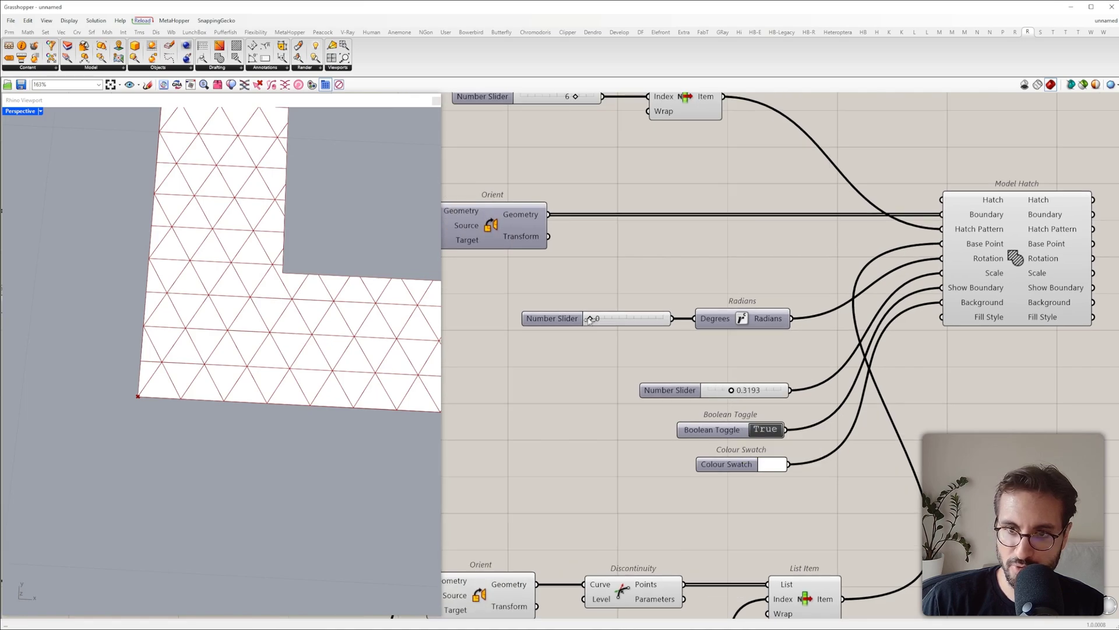
Step: Keep the hatch rotation slider at 0 and move the Model Hatch component farther away from its input components
mouse_move(590, 320)
left_mouse_down()
mouse_move(600, 320)
mouse_move(574, 321)
mouse_move(637, 342)
mouse_move(563, 335)
left_mouse_up()
scroll(713, 296, "down", 3)
left_click_drag(897, 275, 936, 275)
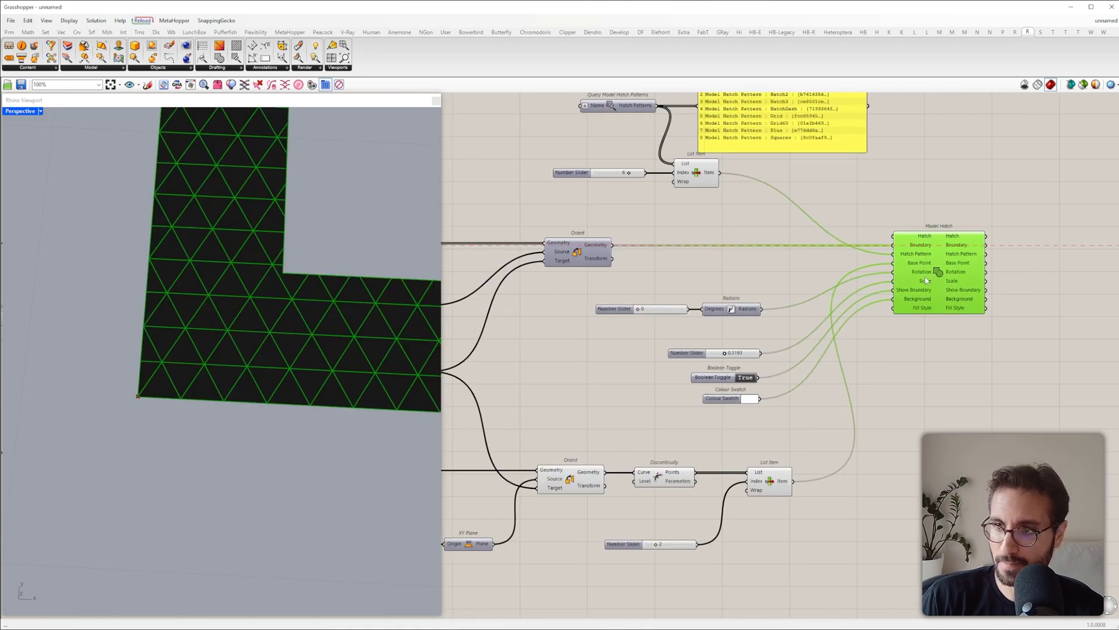
left_click(691, 411)
Step: Turn off the preview of the component chain that generates the hatch base point
scroll(691, 410, "down", 4)
right_click_drag(725, 436, 864, 438)
left_click_drag(933, 496, 537, 424)
middle_click(531, 394)
left_click(543, 410)
scroll(378, 362, "down", 6)
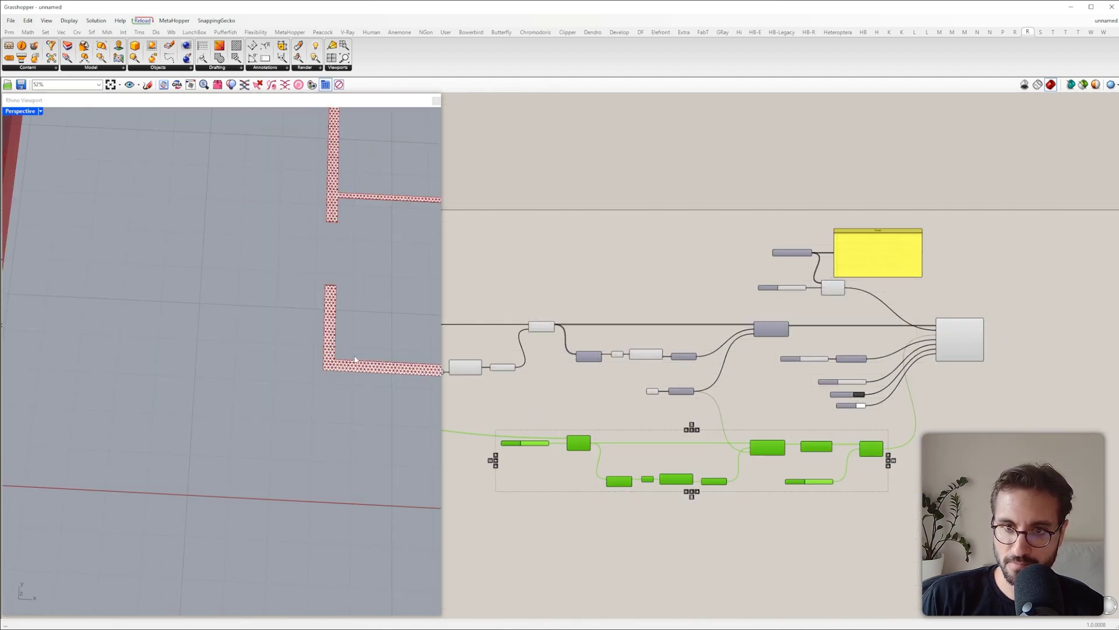
Step: Change the document's normal preview colour from red to black and view the hatched floor plan from above
right_click_drag(350, 358, 180, 336)
left_click(1096, 85)
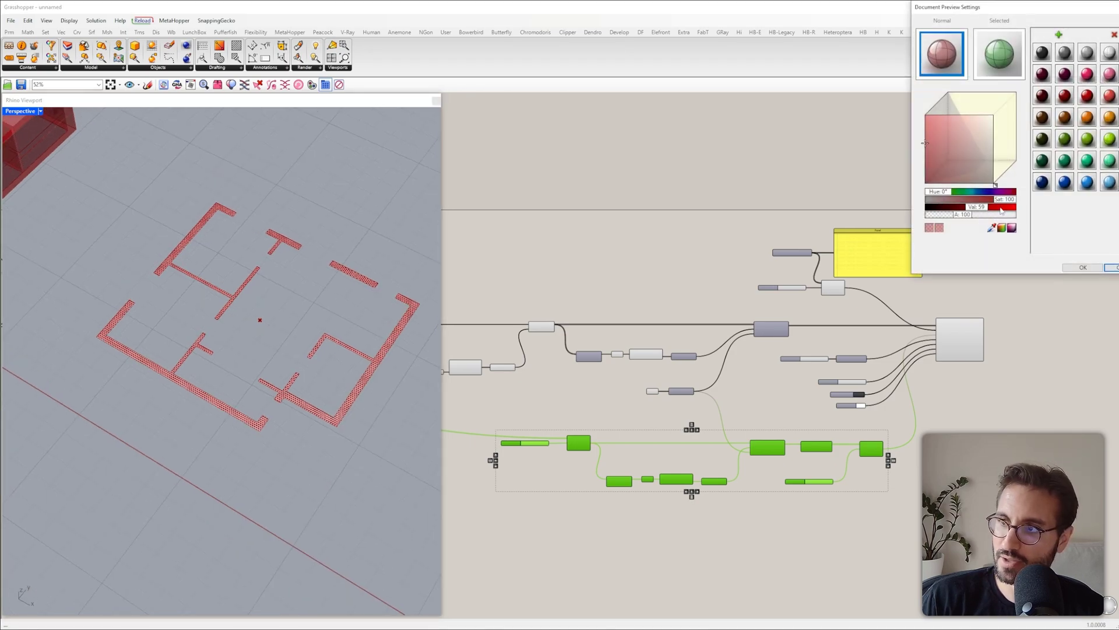
left_click_drag(983, 211, 927, 207)
left_click(1086, 268)
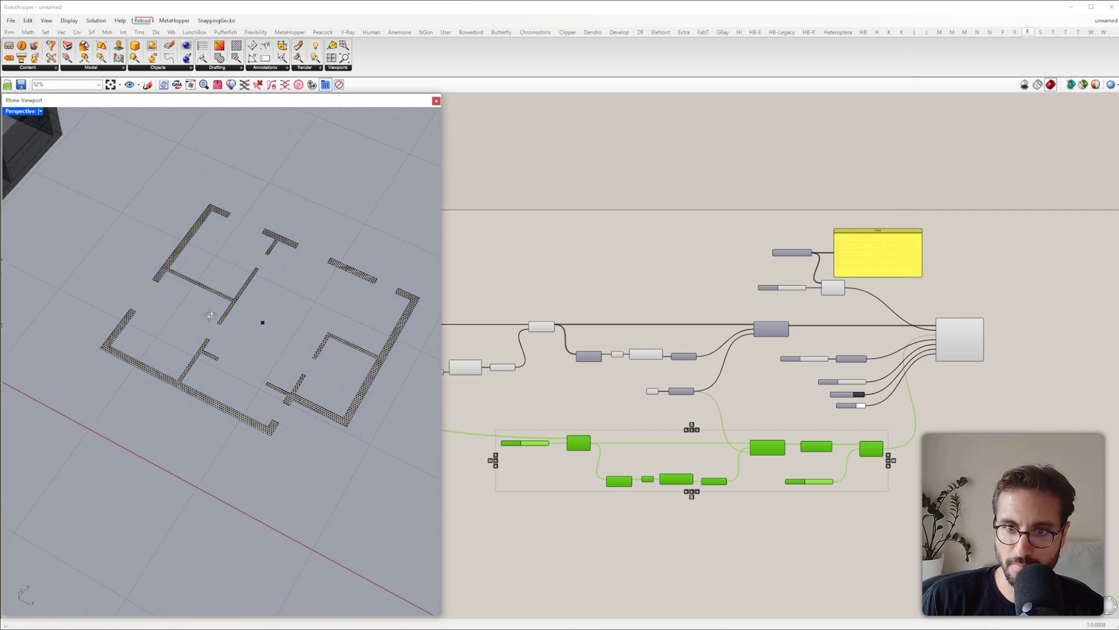
scroll(310, 292, "up", 5)
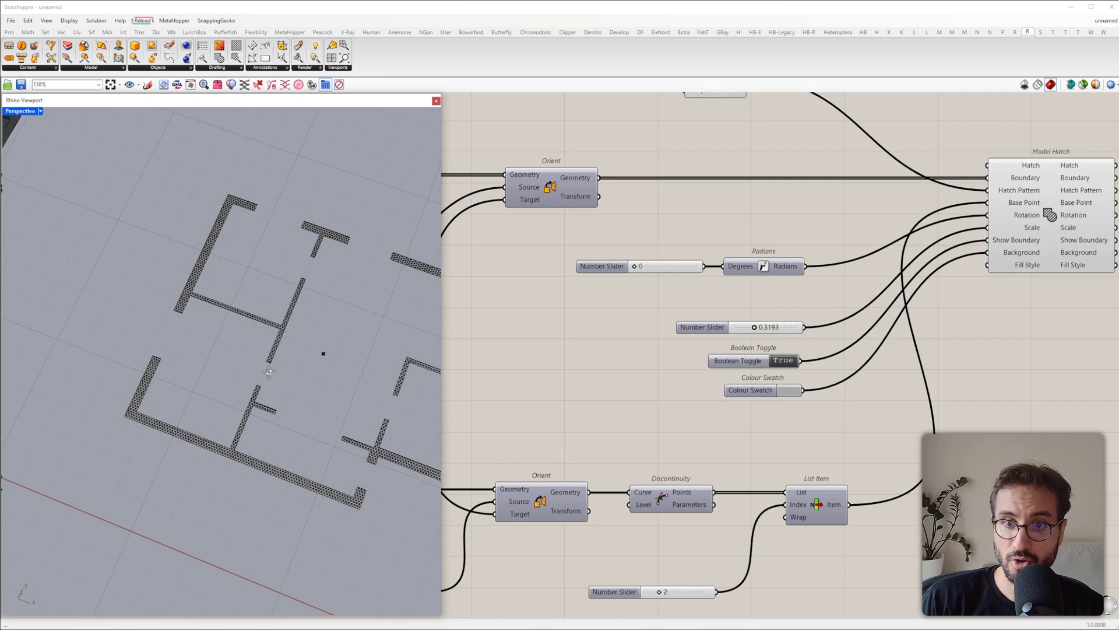
right_click_drag(268, 371, 169, 303, "shift")
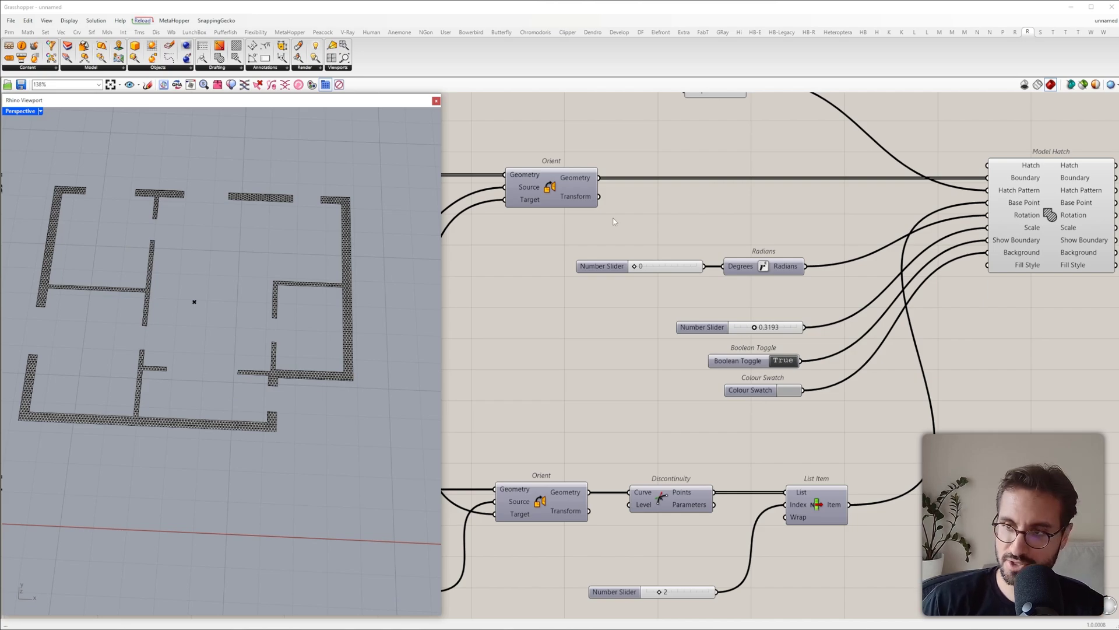
Step: Move the panel listing the hatch patterns up and away from the Query Model Hatch Patterns component
mouse_move(712, 160)
right_mouse_down()
mouse_move(788, 247)
mouse_move(816, 428)
right_mouse_up()
scroll(816, 428, "down", 2)
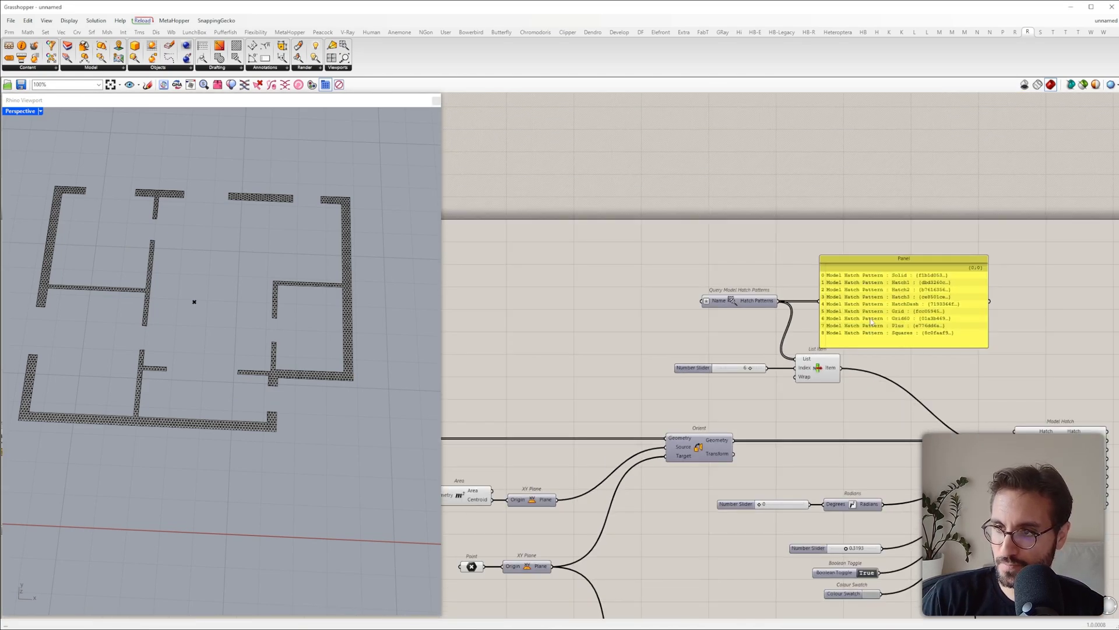
left_click_drag(871, 320, 937, 255)
right_click_drag(858, 312, 869, 326)
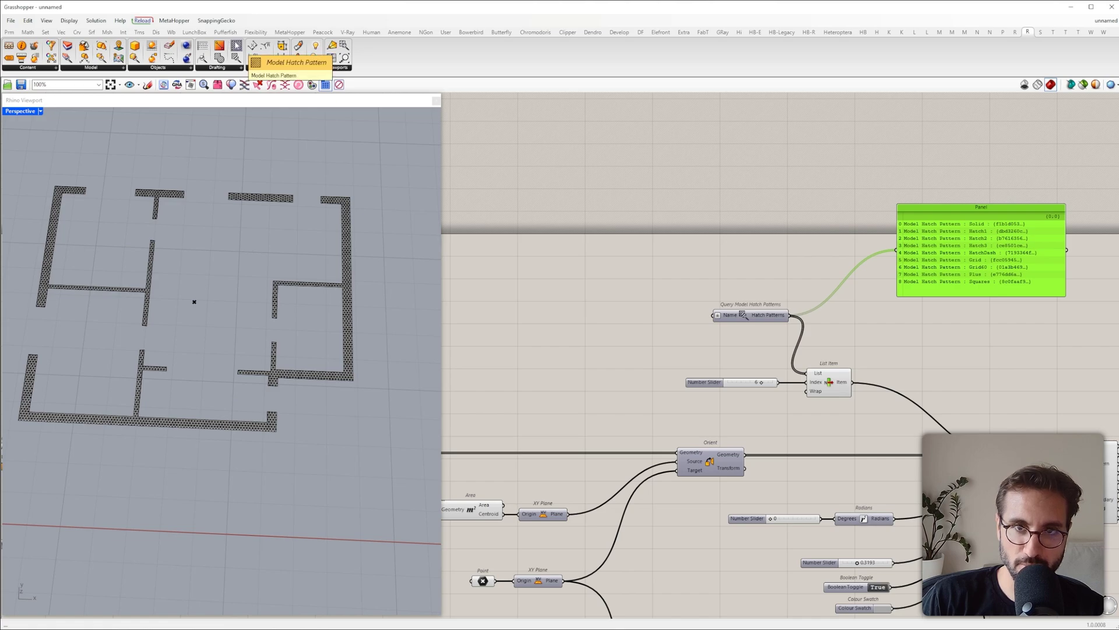
Step: Add a Model Hatch Pattern component and feed its Hatch Pattern input with the item selected by the pattern List Item
mouse_move(236, 47)
left_mouse_down()
mouse_move(689, 232)
mouse_move(746, 236)
left_mouse_up()
left_click_drag(569, 263, 727, 354)
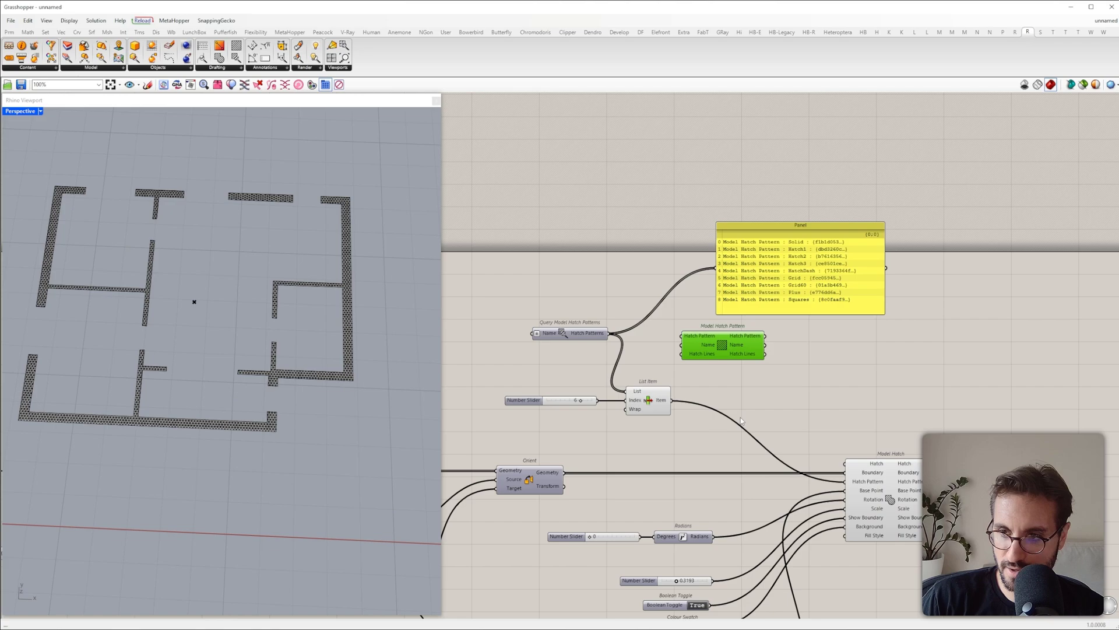
scroll(665, 379, "up", 3)
mouse_move(675, 414)
left_mouse_down()
mouse_move(665, 338)
mouse_move(692, 310)
left_mouse_up()
Step: Reposition the hatch pattern list panel and raise the Model Hatch Pattern component above the List Item
scroll(691, 309, "down", 3)
left_click(788, 159)
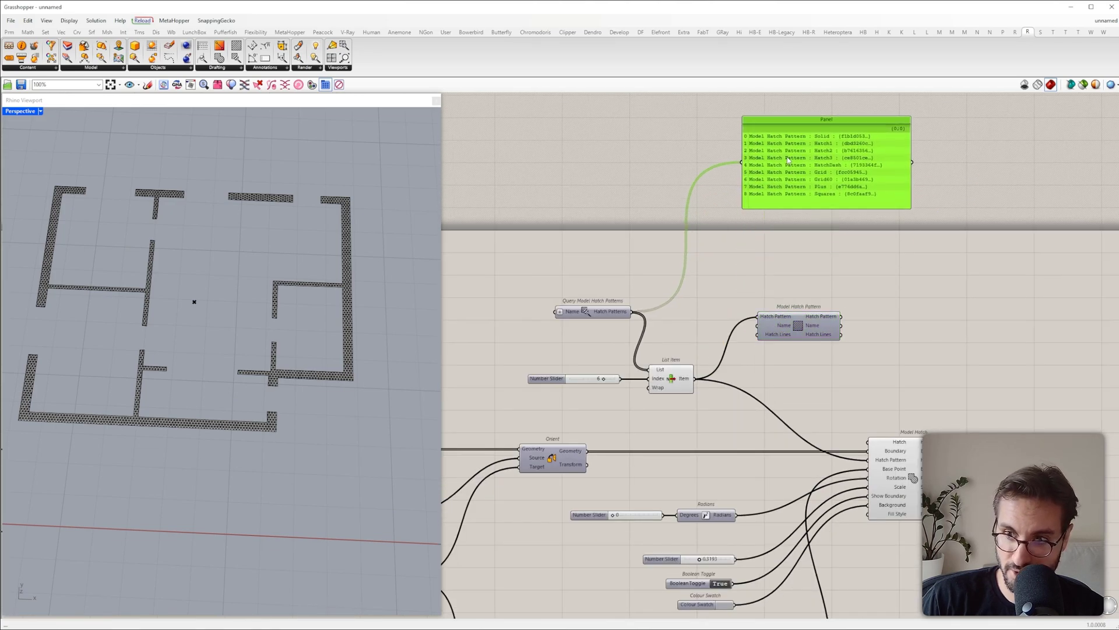
left_click_drag(789, 159, 788, 157)
left_click_drag(824, 317, 822, 278)
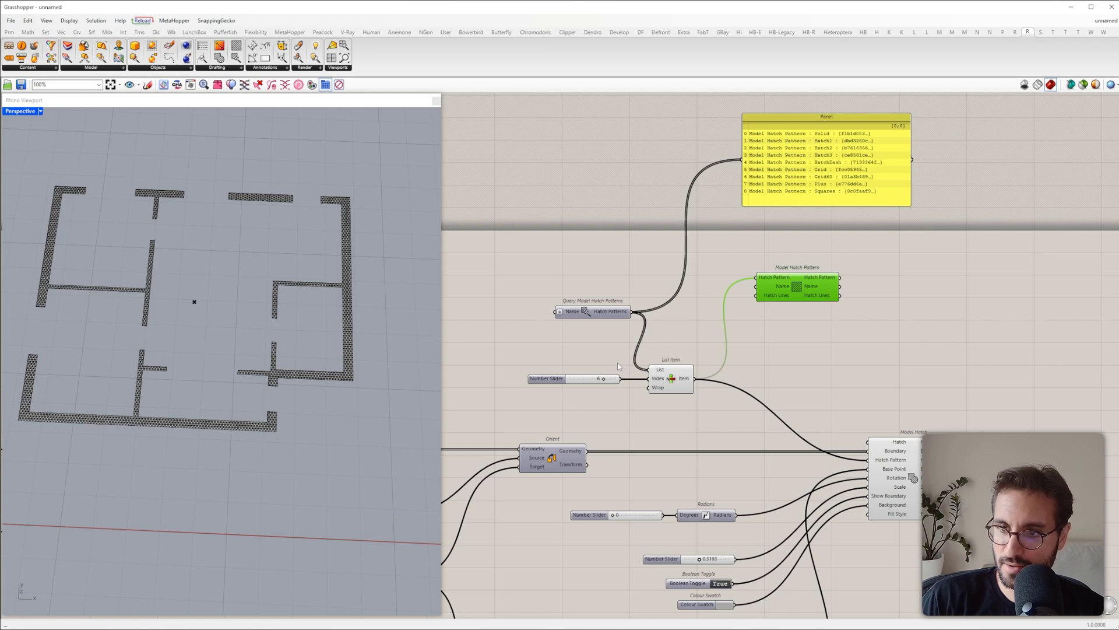
Step: Lower the pattern index slider to choose a simple parallel-line hatch and inspect it on the walls
scroll(840, 143, "up", 3)
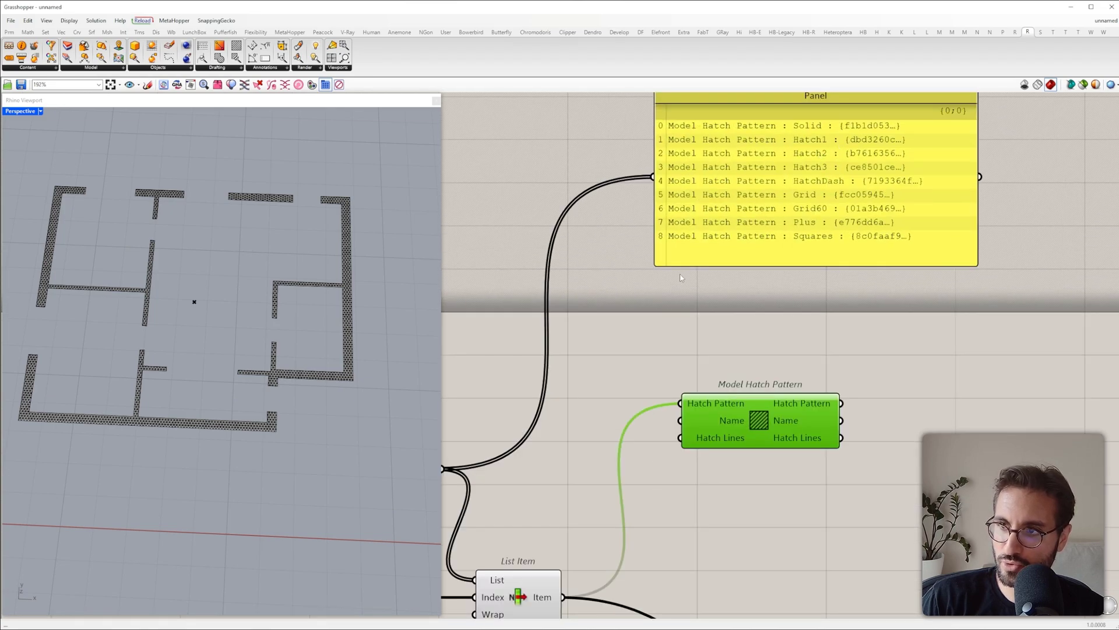
scroll(846, 218, "up", 1)
right_click_drag(878, 166, 841, 218)
right_click_drag(531, 587, 599, 476)
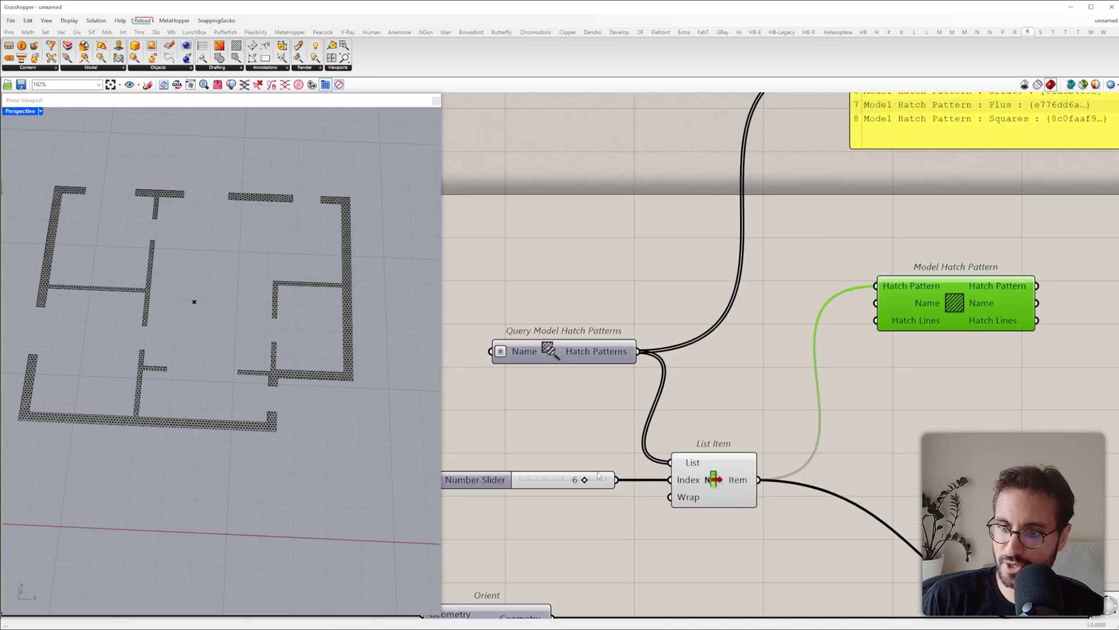
left_click_drag(584, 480, 535, 486)
right_click_drag(278, 430, 240, 422)
scroll(273, 466, "up", 8)
scroll(269, 470, "down", 4)
Step: Connect the Hatch Lines output of the Model Hatch Pattern to the panel and move the panel aside
right_click_drag(963, 134, 778, 251)
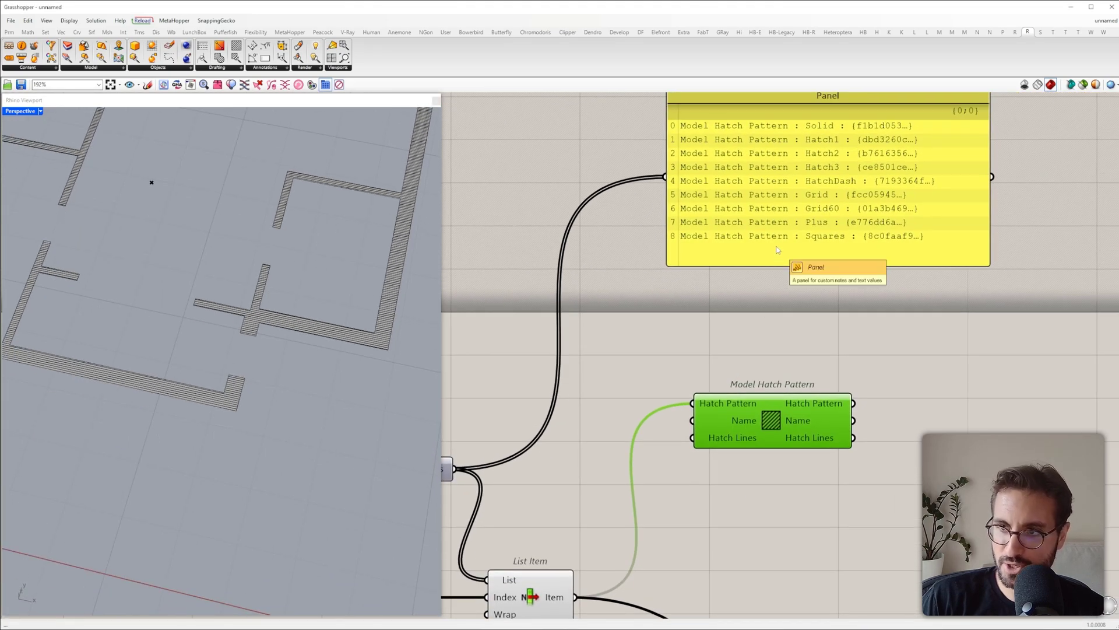
right_click_drag(876, 420, 831, 330)
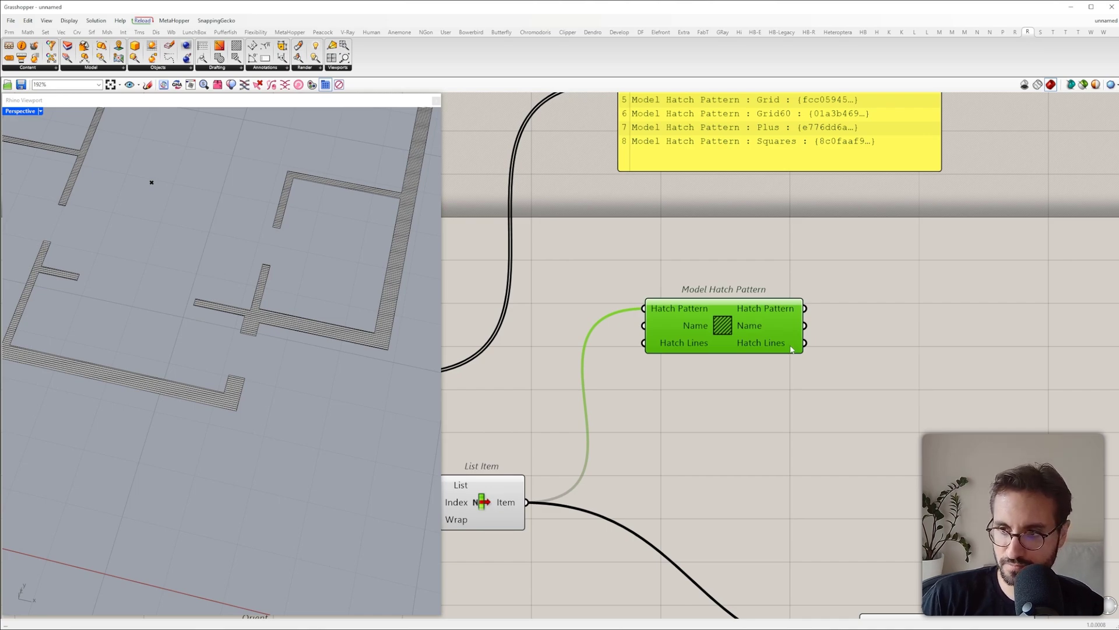
right_click_drag(775, 324, 745, 337)
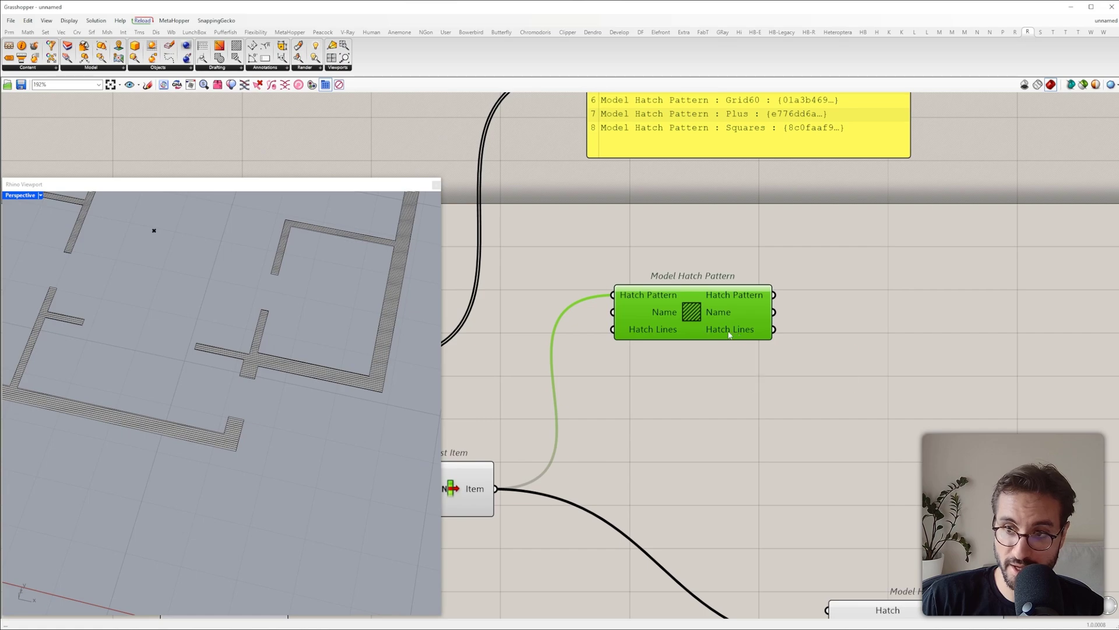
scroll(740, 325, "down", 2)
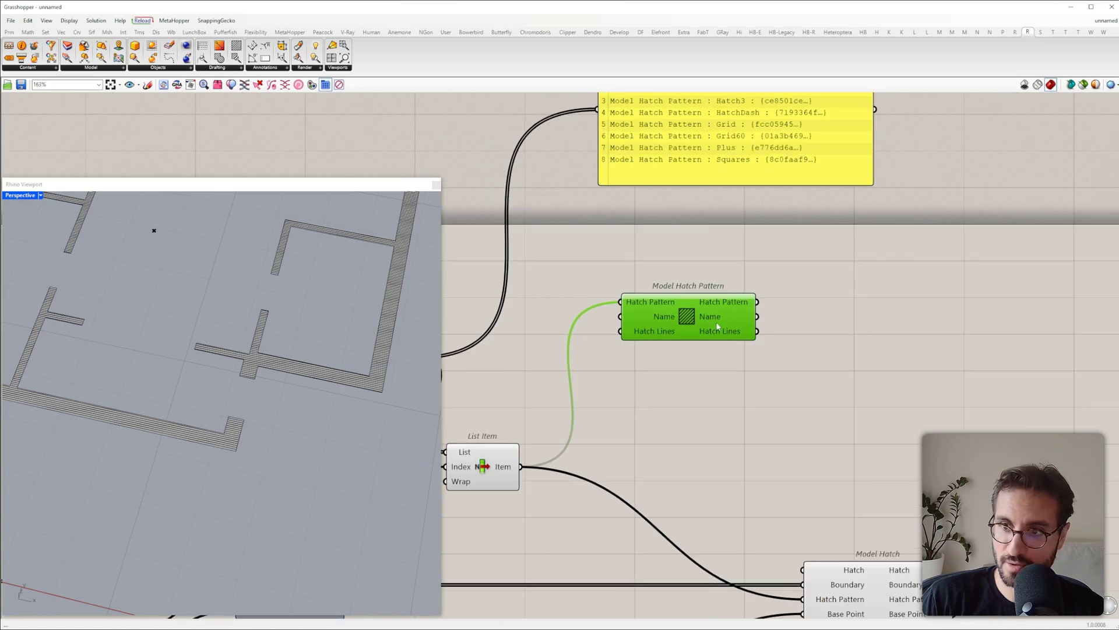
left_click_drag(727, 360, 566, 138)
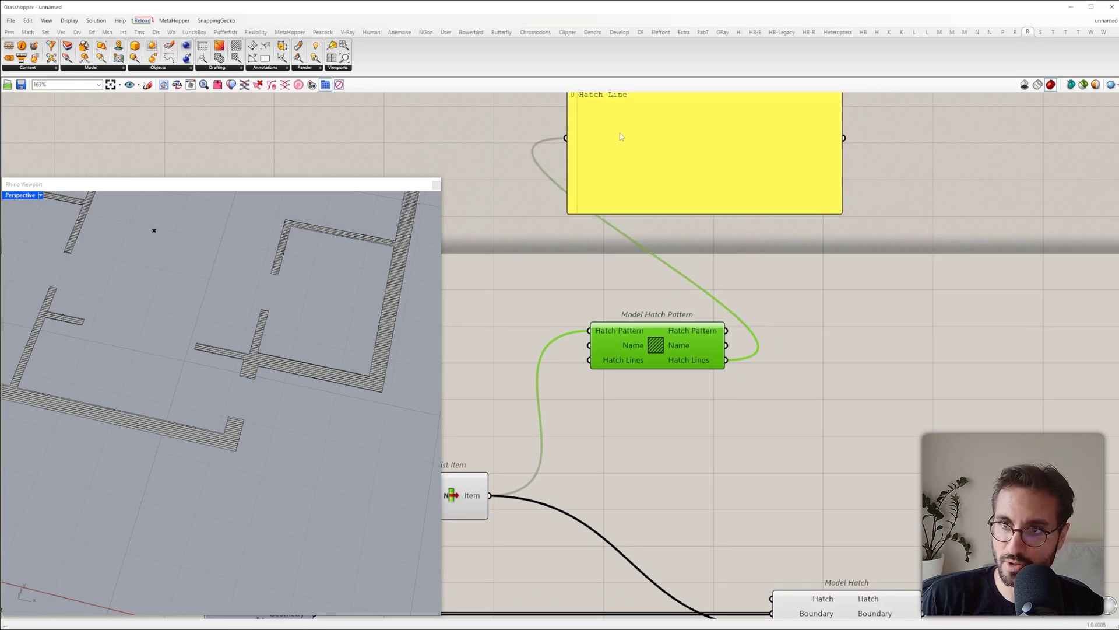
right_click_drag(612, 108, 647, 174)
mouse_move(727, 207)
right_mouse_down()
mouse_move(895, 171)
mouse_move(730, 220)
right_mouse_up()
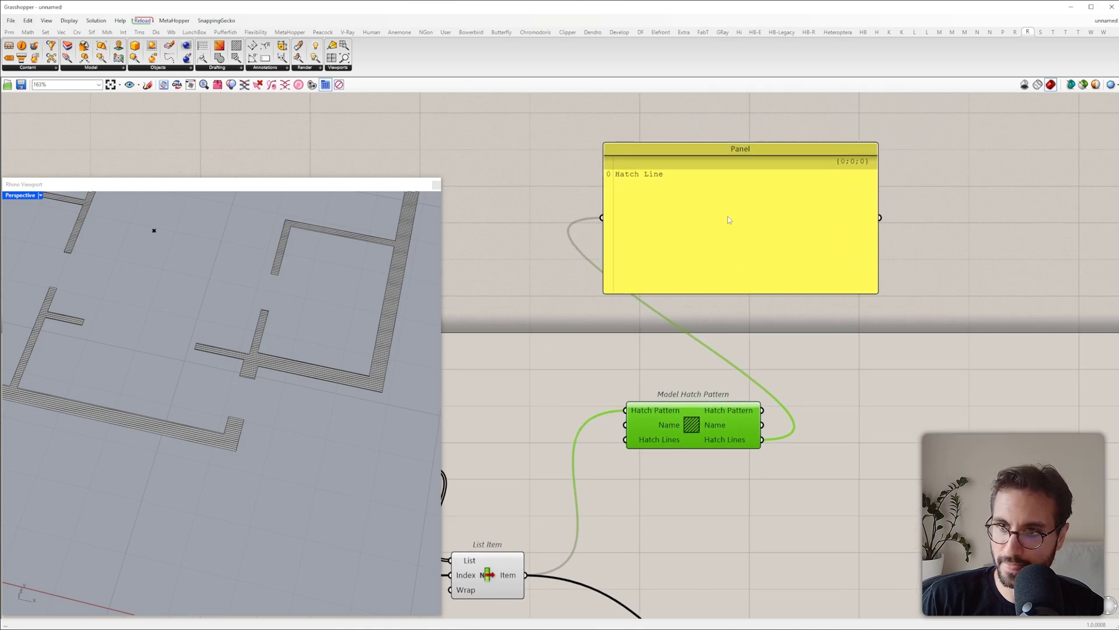
left_click_drag(728, 219, 880, 207)
Step: Add a Hatch Line component beside the Model Hatch Pattern and connect the Hatch Lines output to its Hatch Line input
left_click(222, 69)
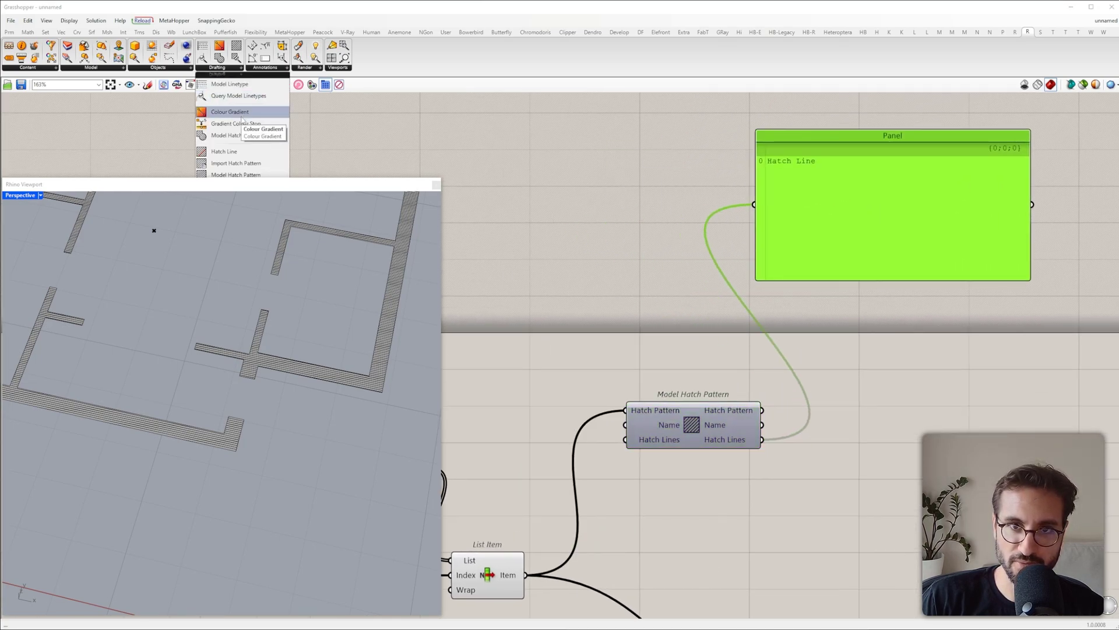
left_click(226, 154)
left_click(871, 432)
right_click_drag(874, 437, 824, 348)
left_click_drag(834, 366, 872, 407)
left_click_drag(712, 351, 841, 363)
scroll(682, 429, "down", 1)
mouse_move(842, 363)
right_mouse_down()
mouse_move(682, 429)
mouse_move(722, 395)
right_mouse_up()
scroll(751, 396, "up", 4)
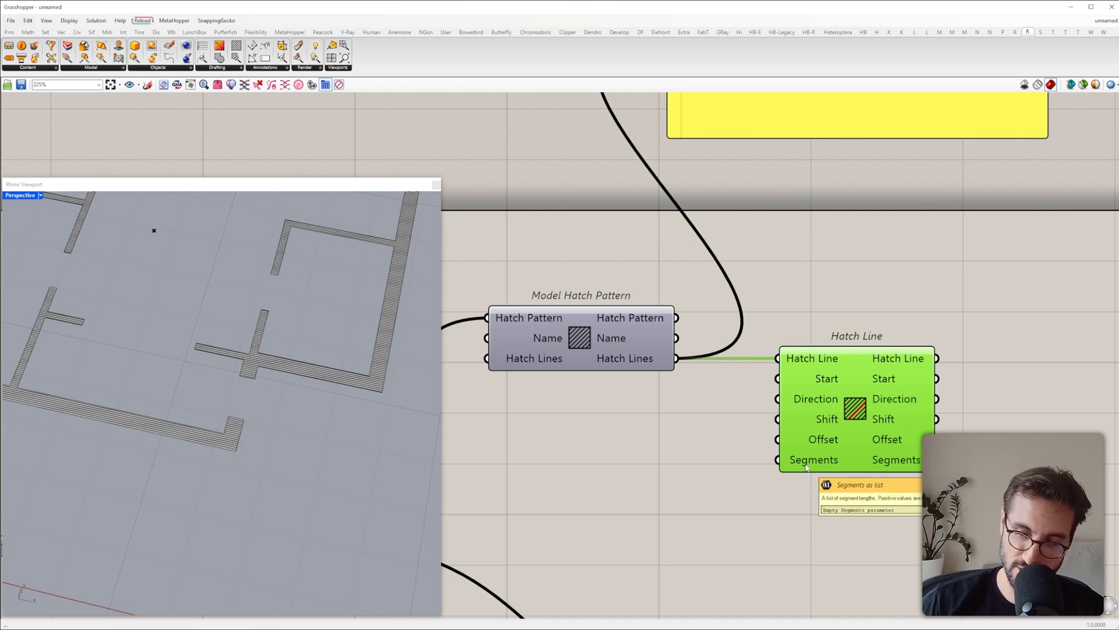
key("Print")
left_click_drag(779, 443, 1106, 541)
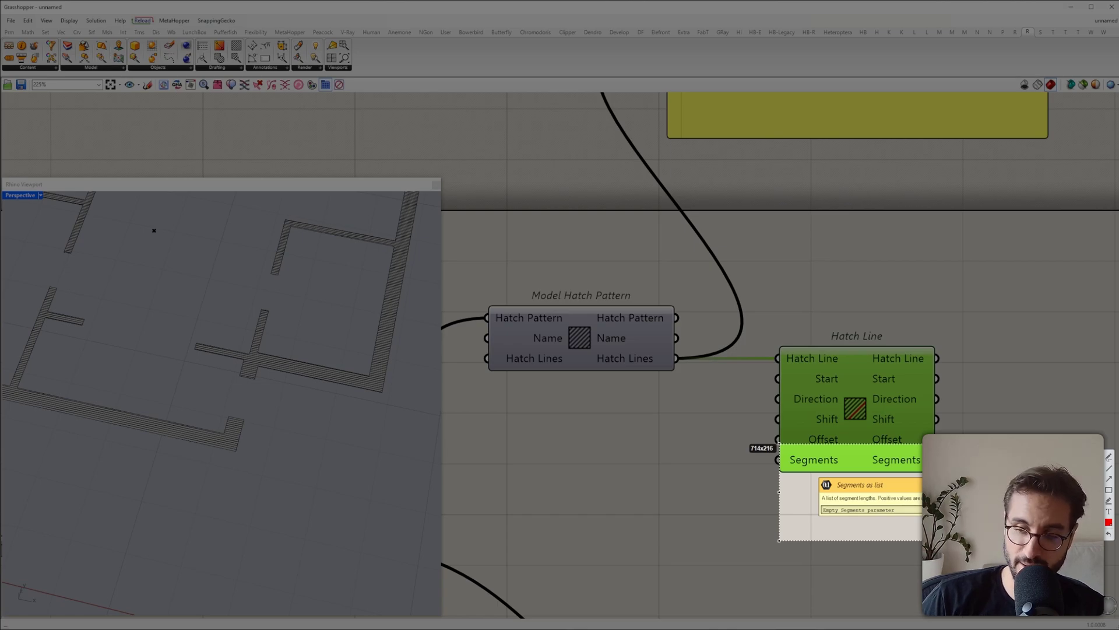
key("Escape")
Step: Add a Merge component below the Model Hatch Pattern component
right_click_drag(711, 448, 962, 347)
double_click(847, 385)
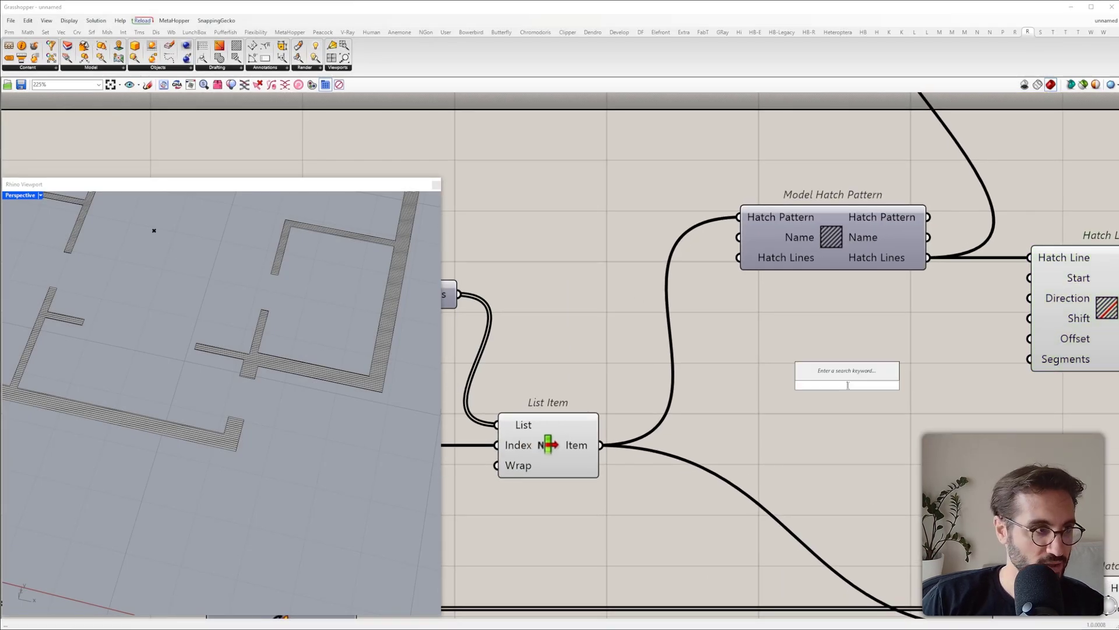
type("mer")
left_click(842, 362)
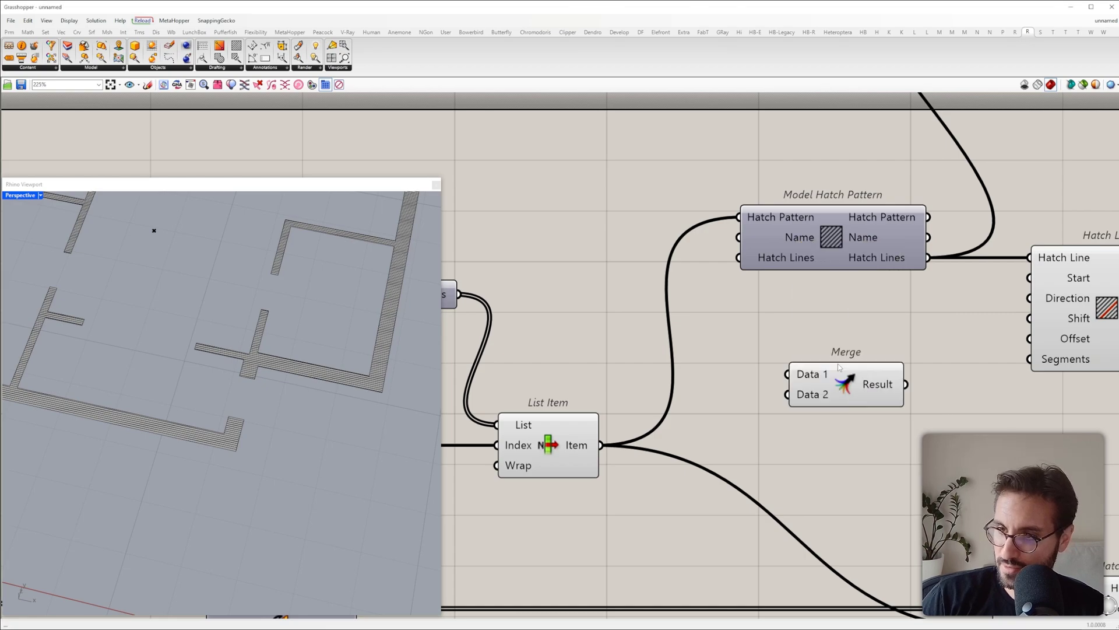
Step: Add a number slider ranging from 0 to 0.1000, set it to 0.05, and connect it to the first Merge input
double_click(728, 363)
type("0<0.1000")
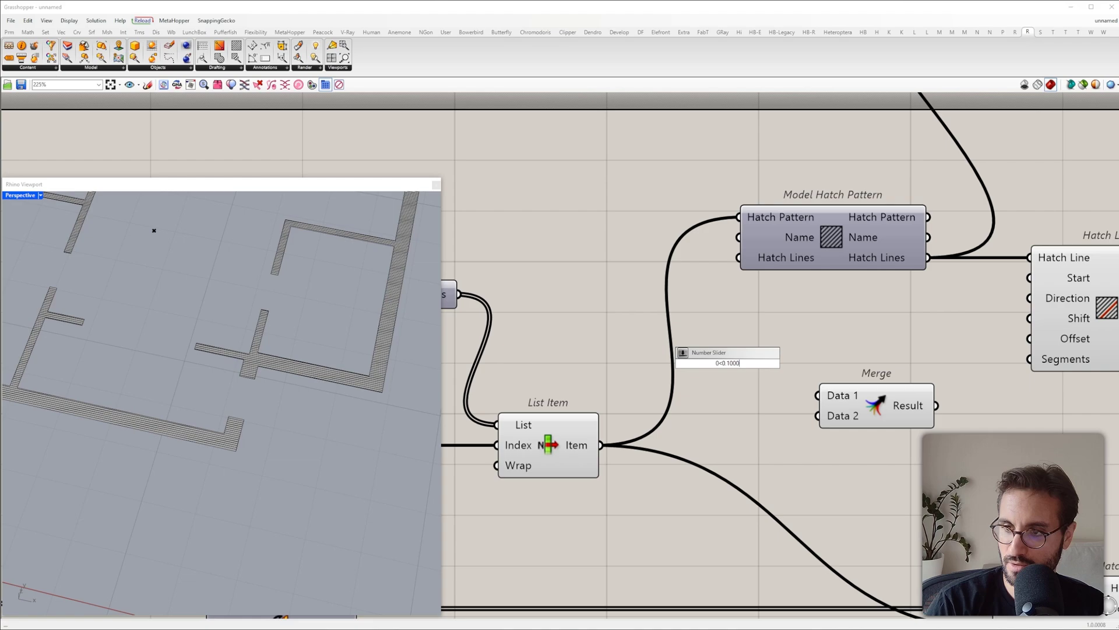
key("Return")
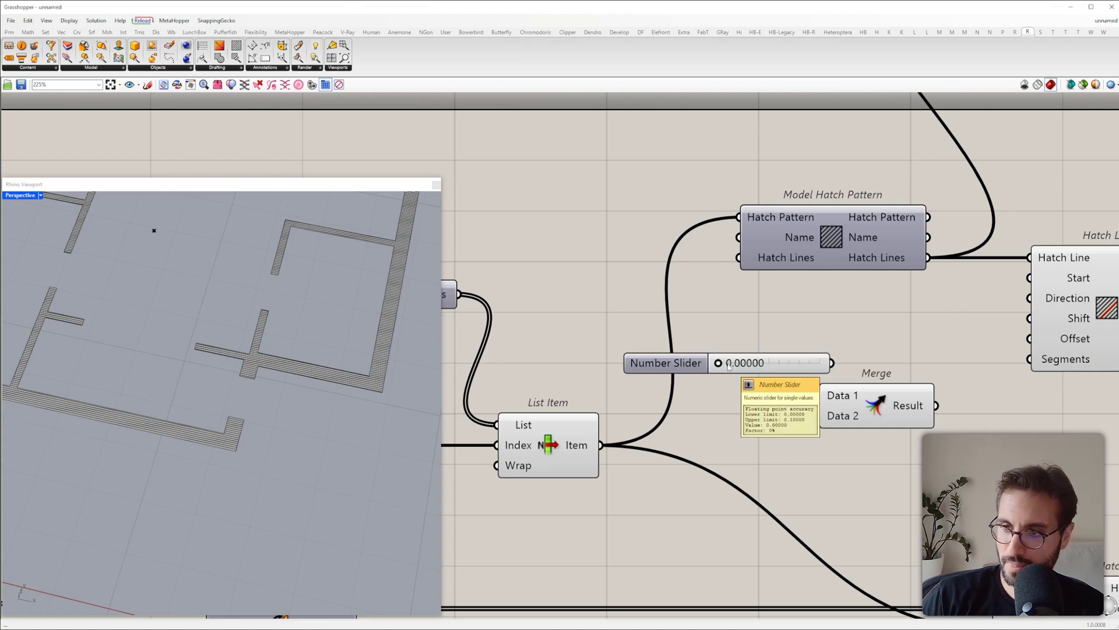
double_click(738, 361)
type("0.0")
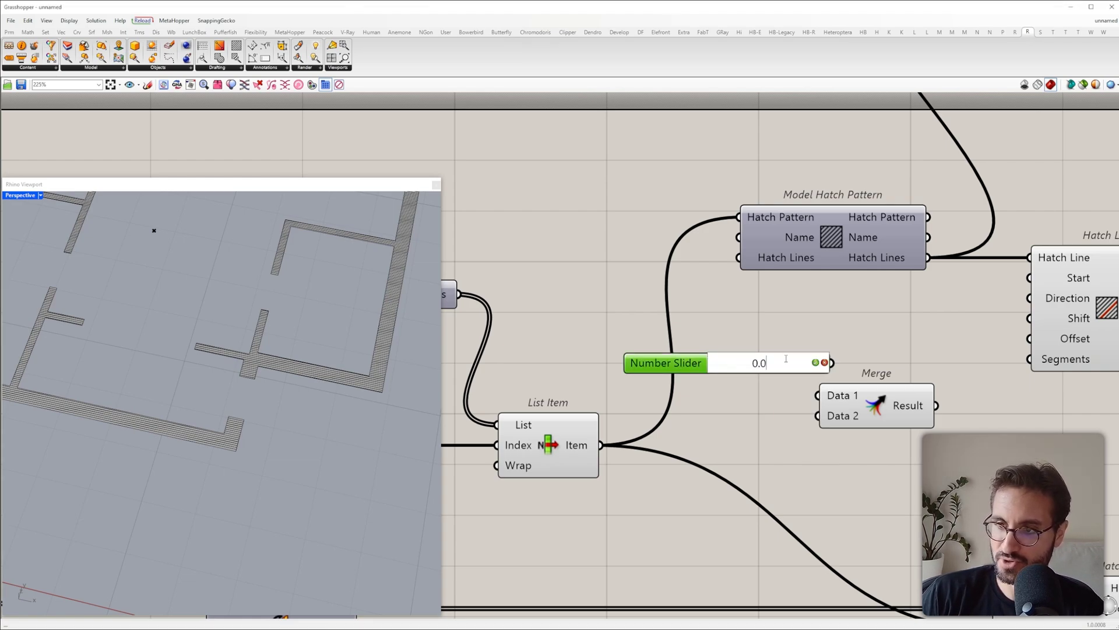
type("5")
left_click(816, 362)
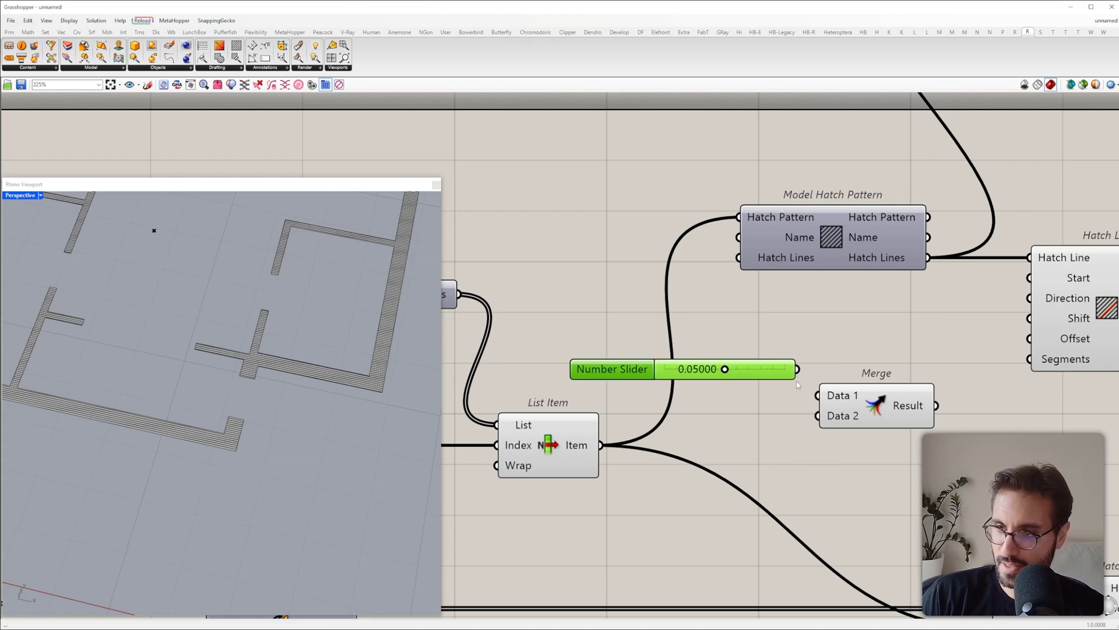
left_click_drag(863, 408, 886, 381)
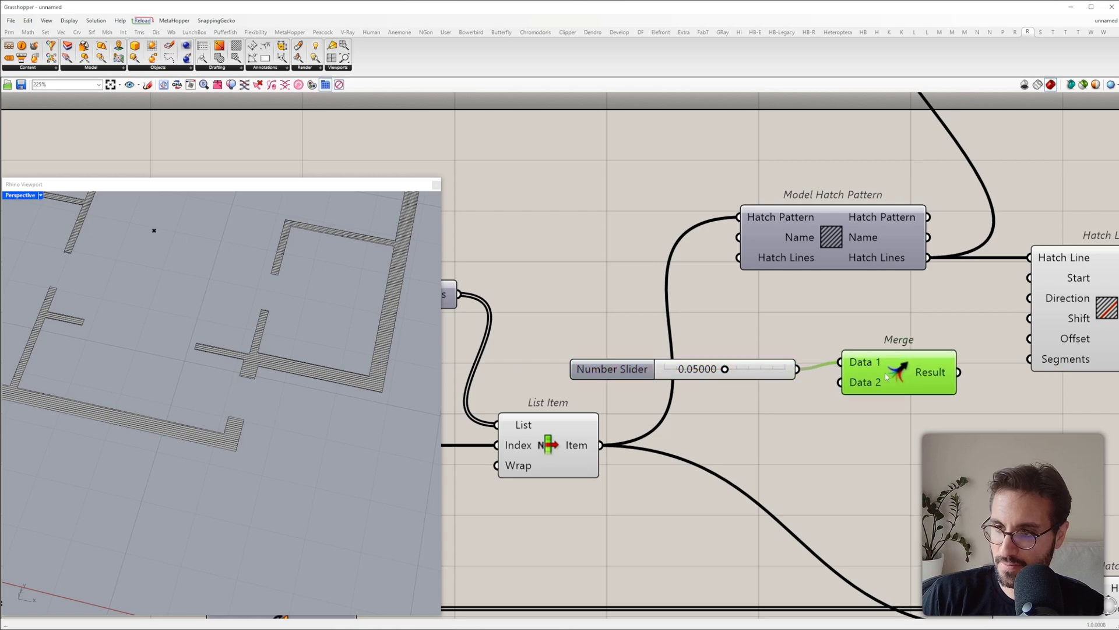
Step: Run the slider through a new Negative component into the second Merge input, and connect the Merge result to the Hatch Line's Segments
double_click(782, 402)
type("neg")
left_click(761, 391)
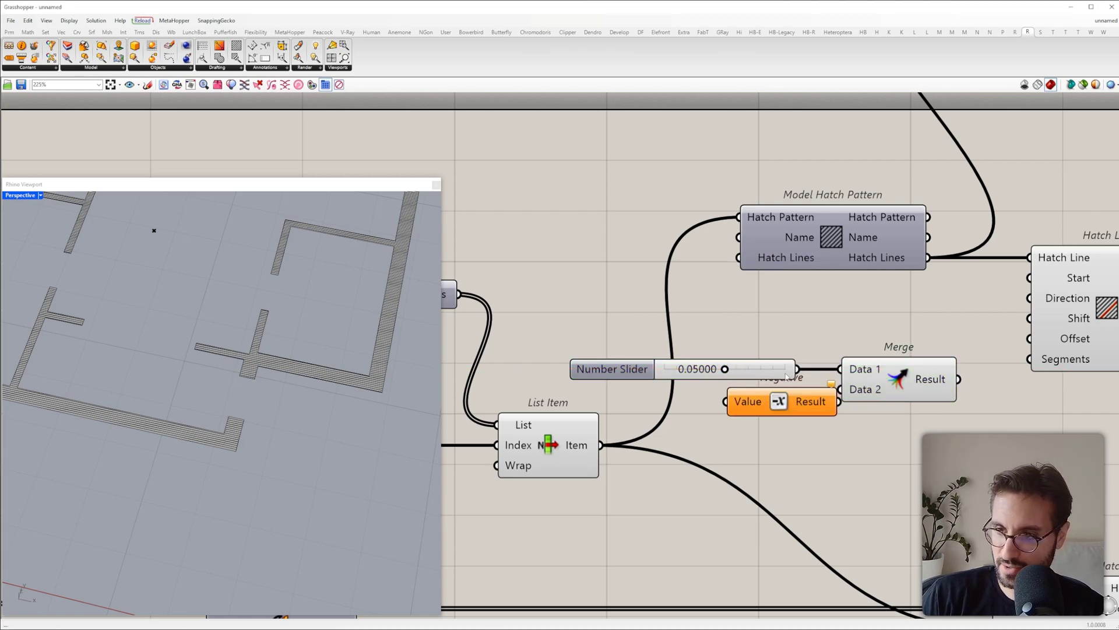
left_click_drag(797, 369, 804, 449)
left_click_drag(841, 389, 864, 449)
right_click_drag(863, 423, 732, 432)
mouse_move(766, 387)
left_mouse_down()
mouse_move(790, 398)
mouse_move(898, 368)
left_mouse_up()
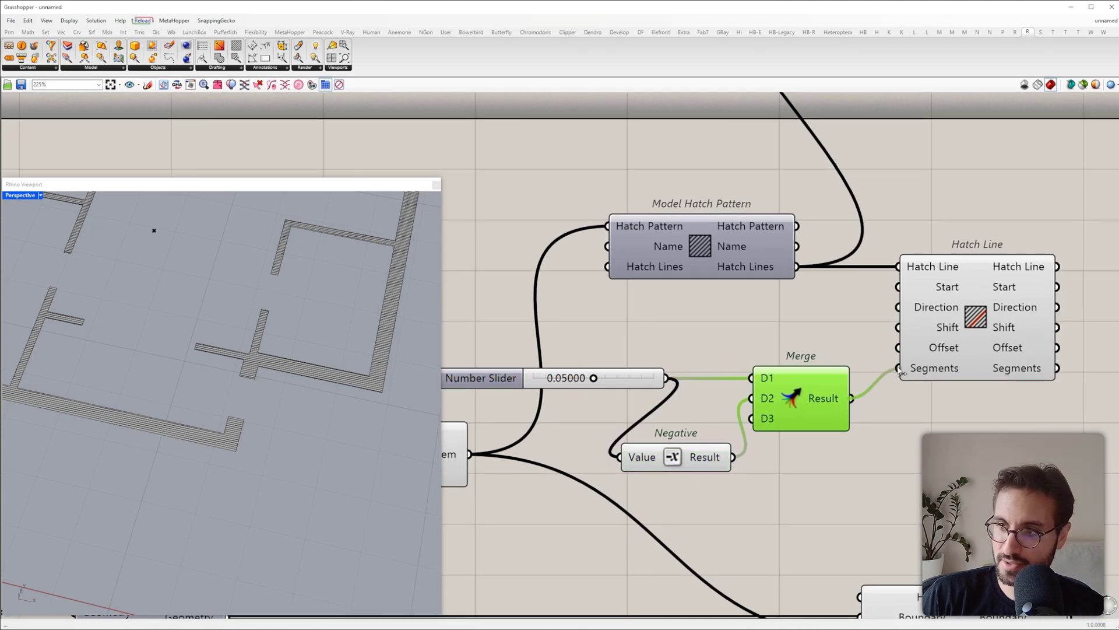
Step: Duplicate the Model Hatch Pattern component beside the Hatch Line and feed it the original's Hatch Pattern output and the modified Hatch Line
scroll(954, 356, "down", 4)
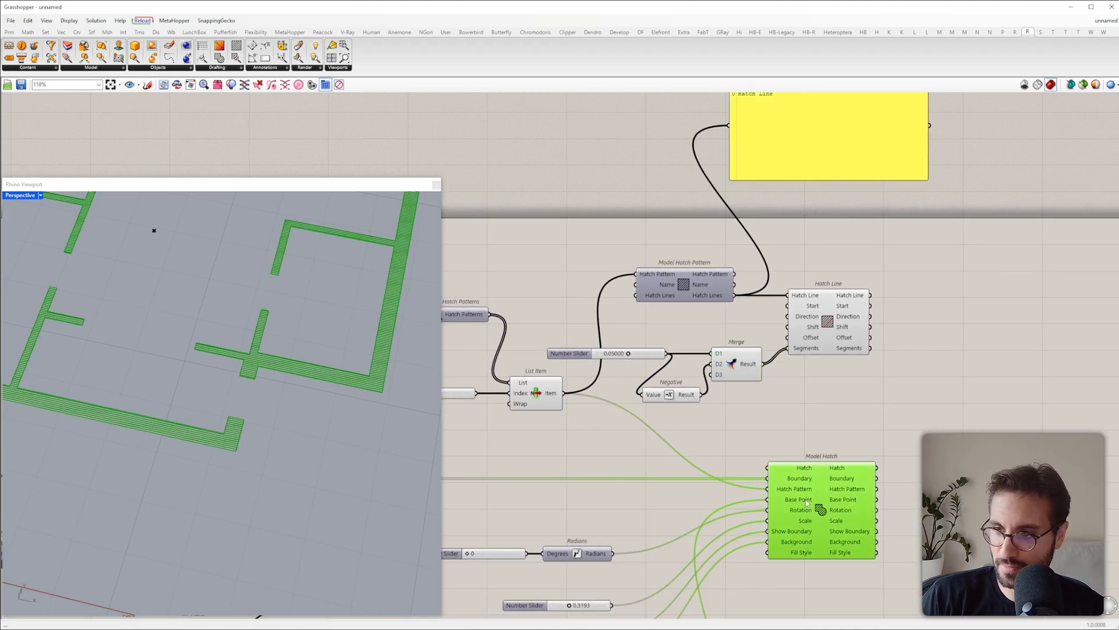
left_click(698, 296)
left_click_drag(622, 235, 745, 313)
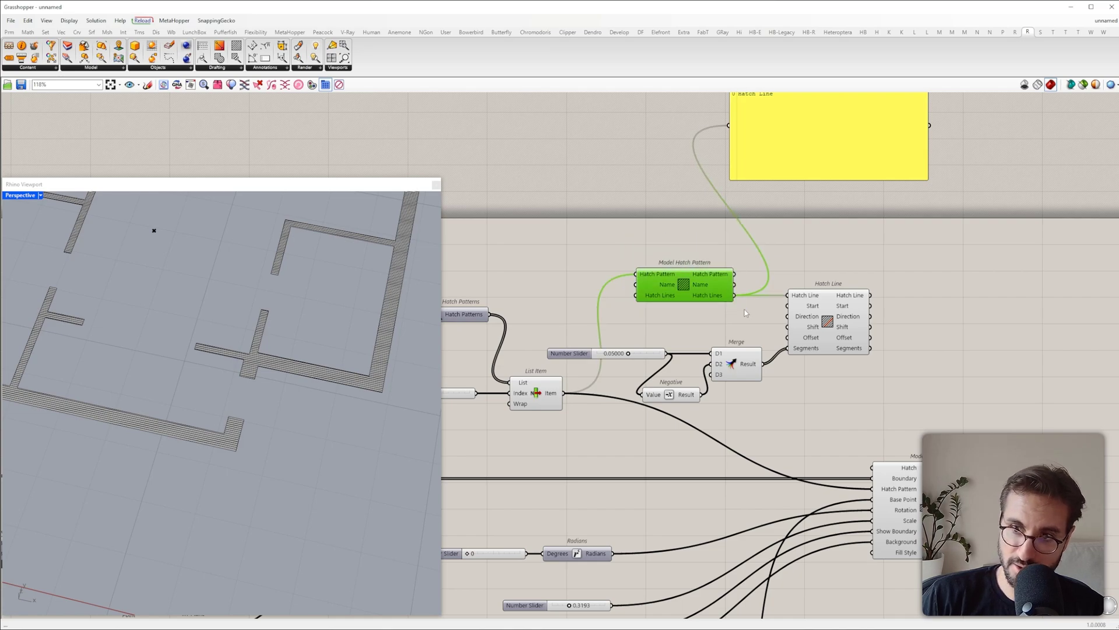
left_click_drag(662, 289, 933, 255, "alt")
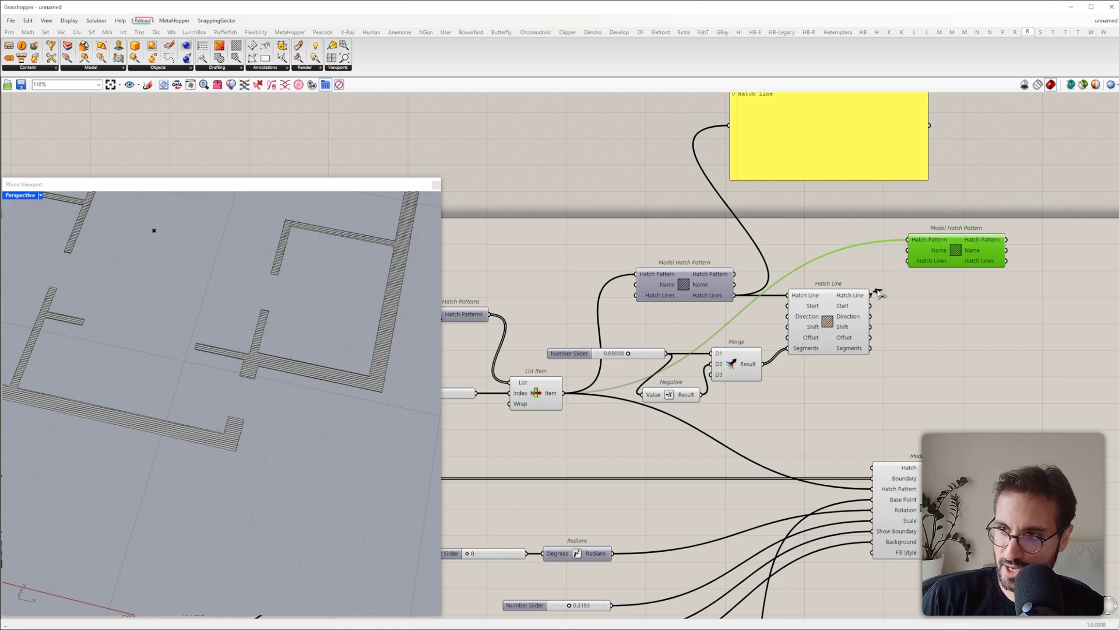
left_click_drag(878, 293, 906, 272)
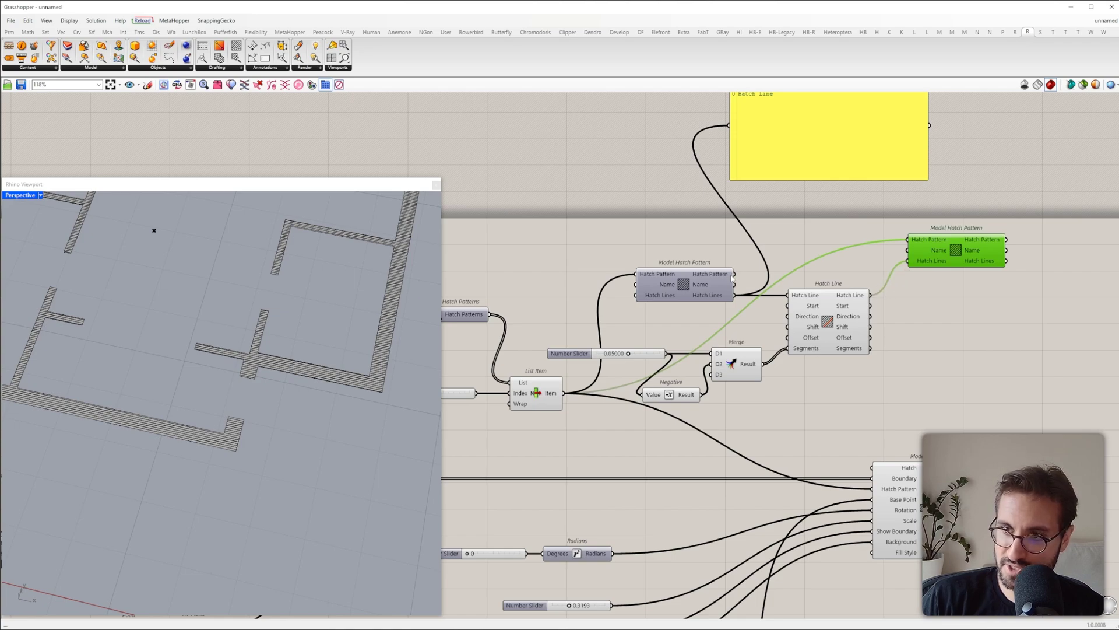
mouse_move(733, 274)
left_mouse_down()
mouse_move(908, 239)
mouse_move(956, 276)
left_mouse_up()
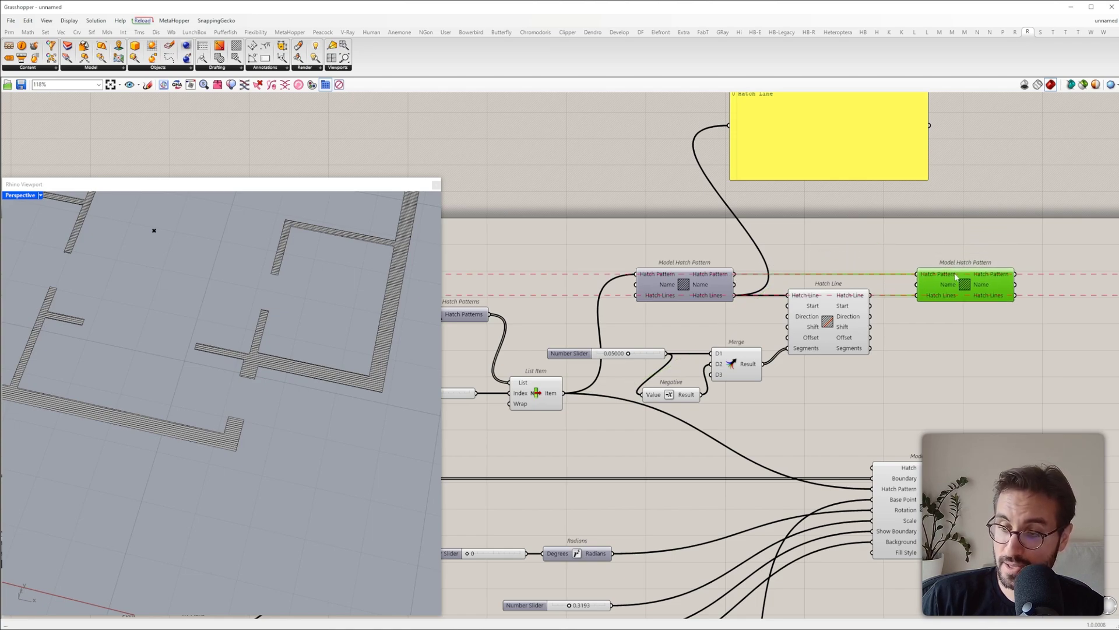
Step: Add a panel reading "myHatchPattern" and connect it to the Name input of the second Model Hatch Pattern
right_click_drag(854, 260, 851, 322)
double_click(843, 301)
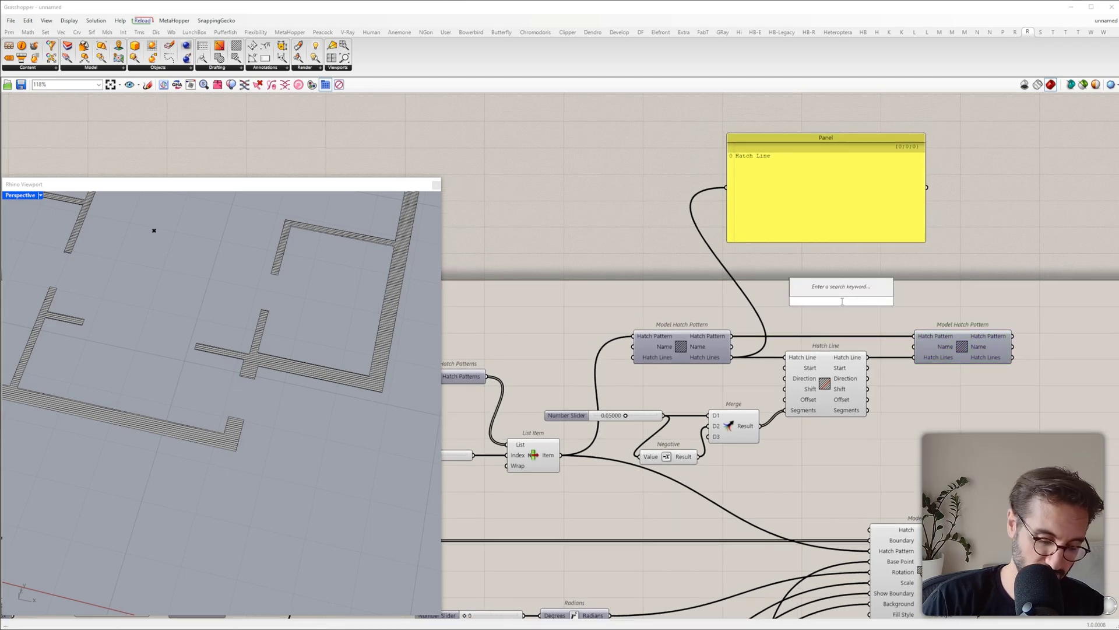
type("//my")
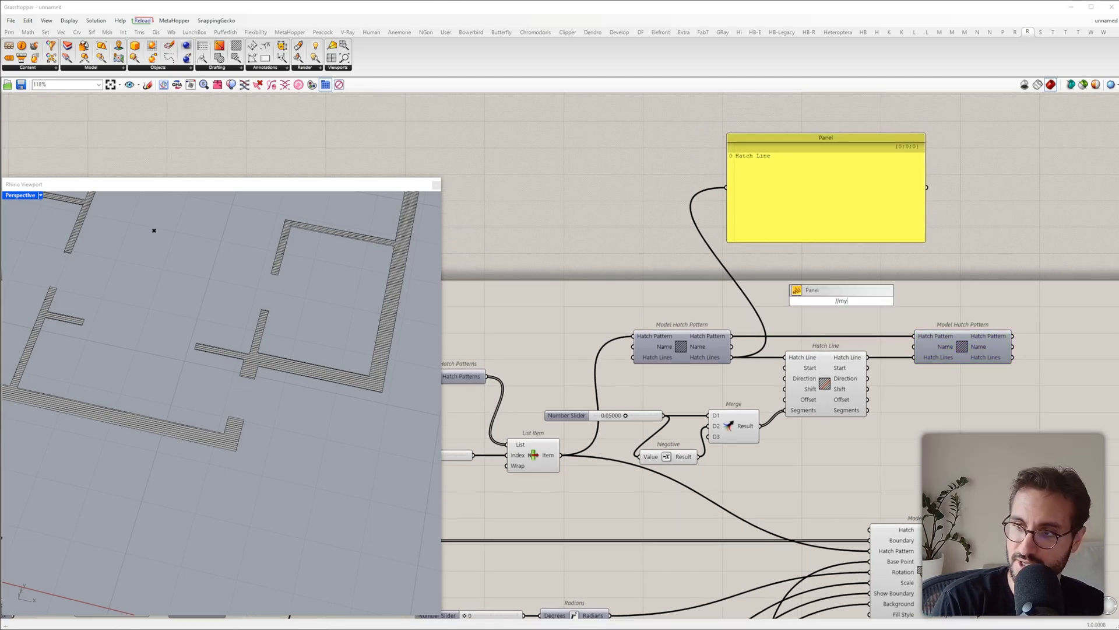
type("Hatch")
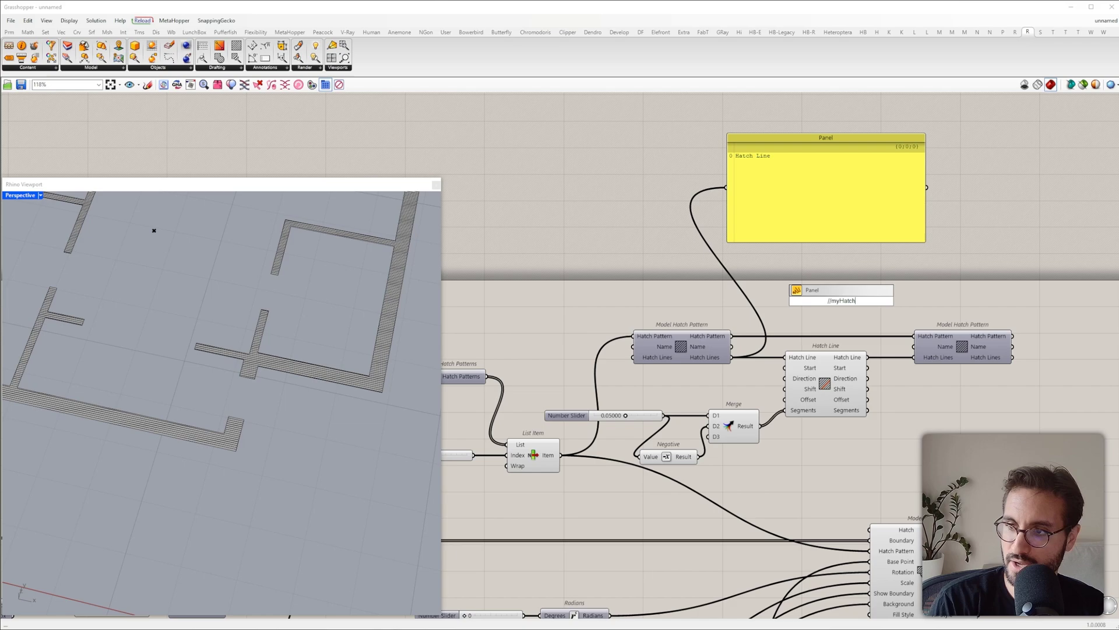
type("Pattern")
key("Return")
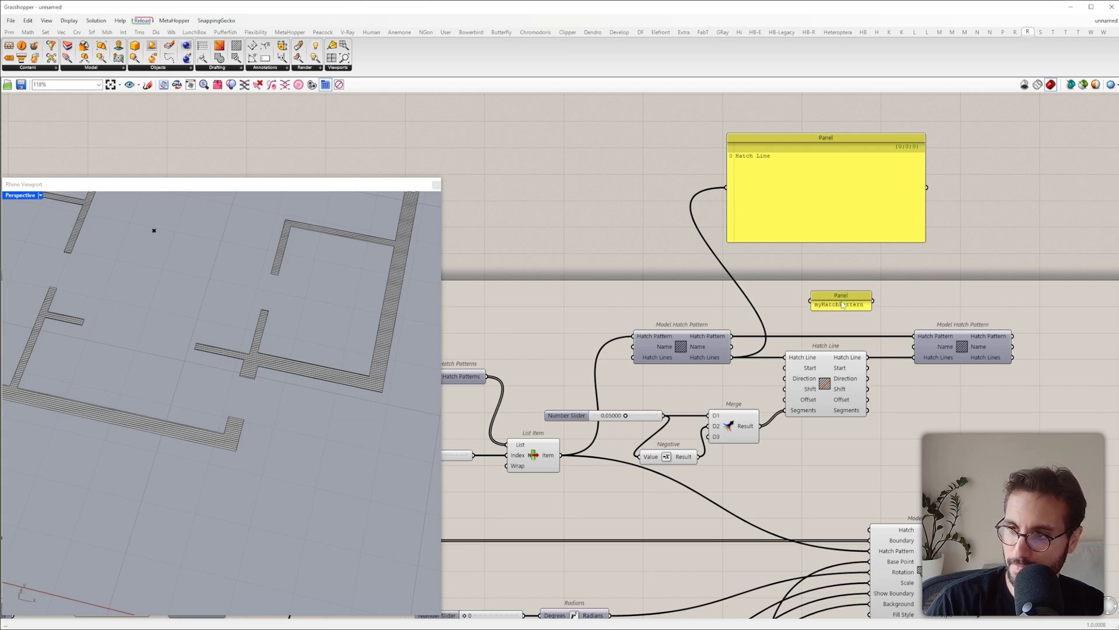
scroll(866, 302, "up", 3)
left_click_drag(883, 307, 945, 375)
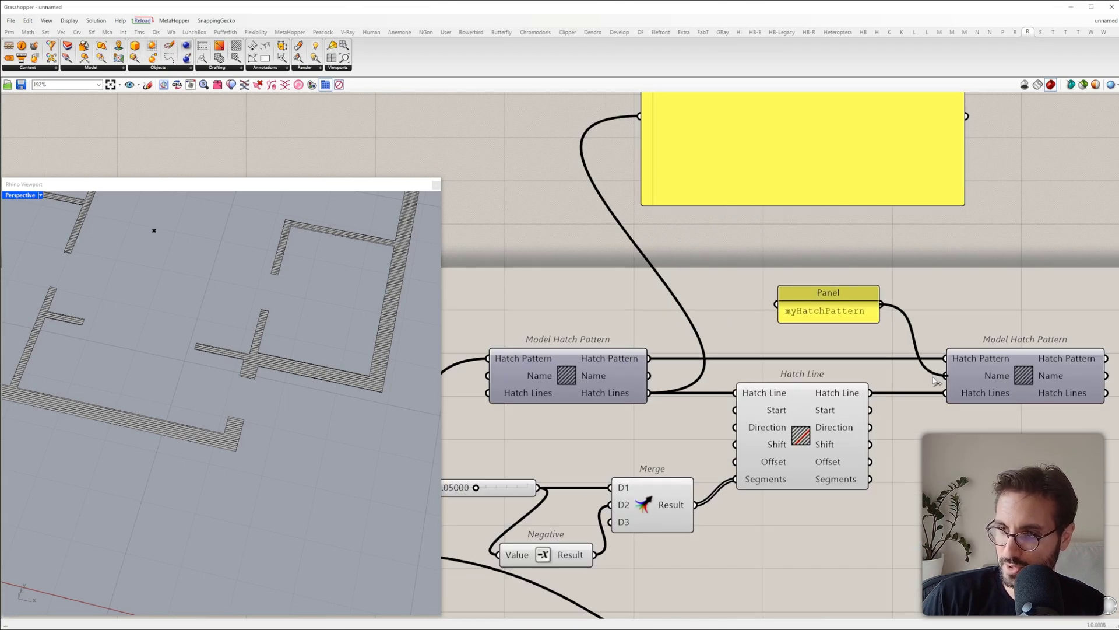
Step: Connect the second Model Hatch Pattern's output to the Model Hatch's Hatch Pattern input and inspect the wall hatch up close
scroll(847, 226, "down", 4)
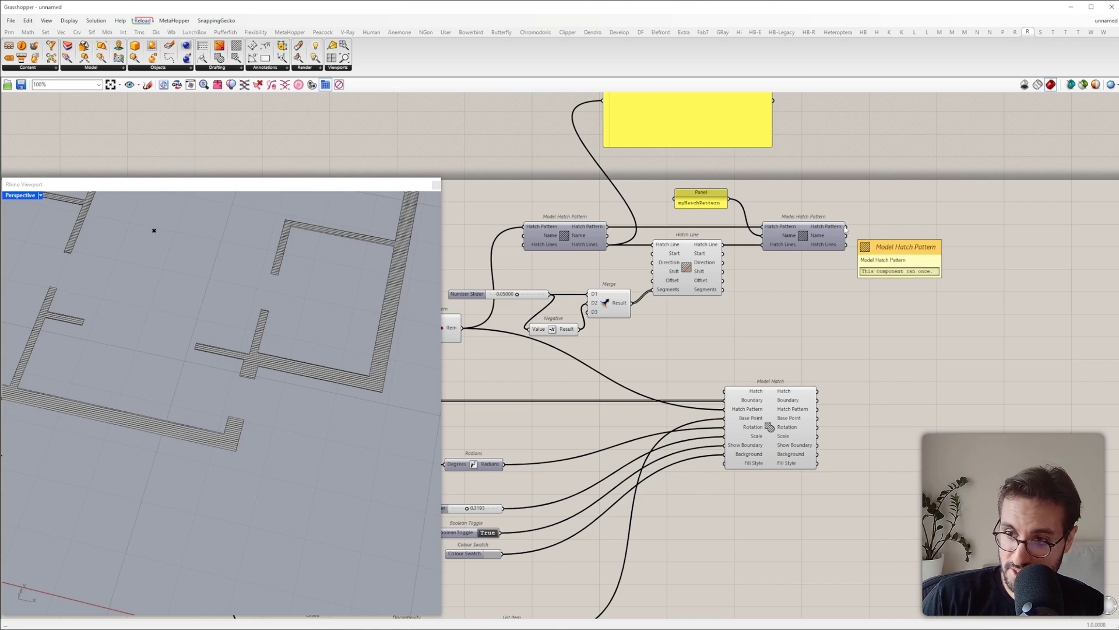
left_click_drag(846, 227, 727, 409)
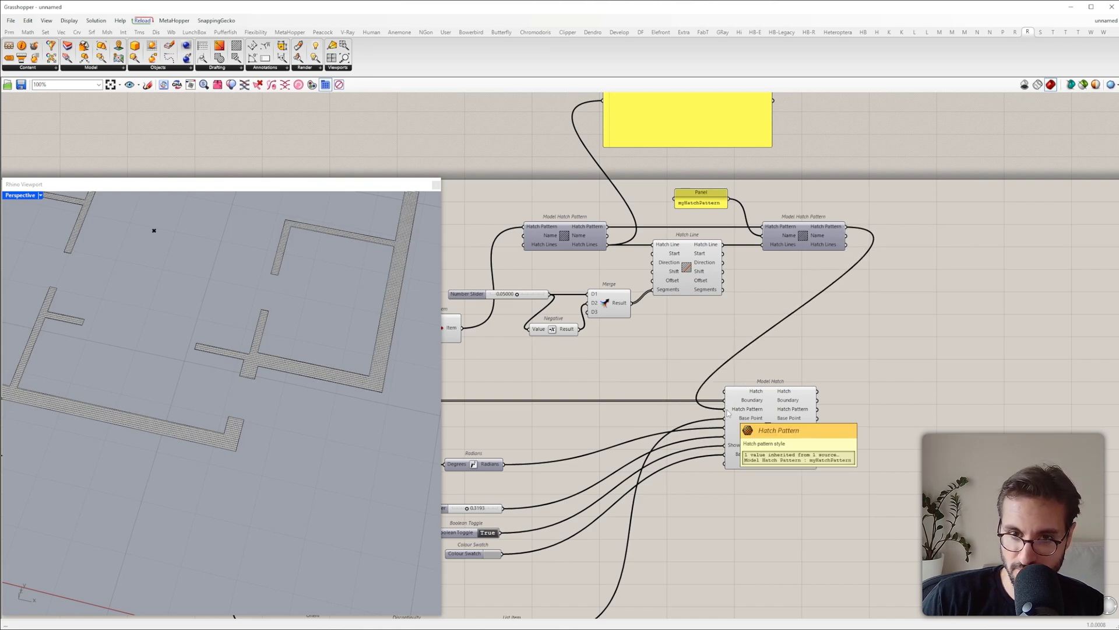
scroll(326, 308, "up", 6)
right_click_drag(327, 308, 326, 313)
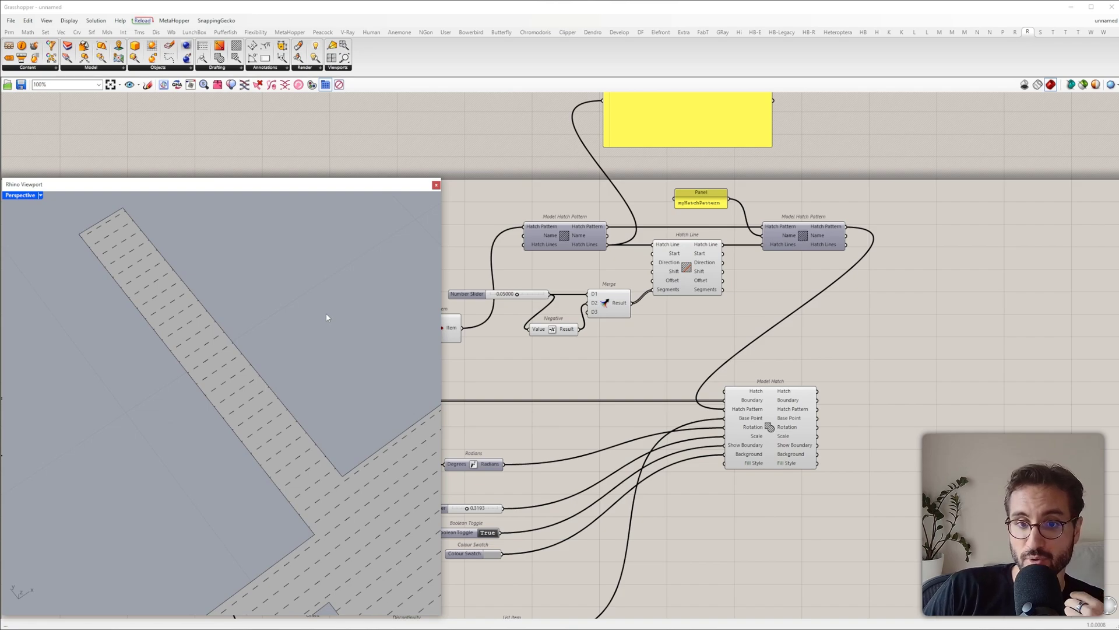
Step: Duplicate the segment length slider and connect the copy to the Negative component in place of the original
right_click_drag(657, 276, 733, 291)
scroll(556, 296, "up", 3)
mouse_move(616, 319)
left_mouse_down()
mouse_move(641, 319)
mouse_move(571, 310)
mouse_move(552, 441)
left_mouse_up()
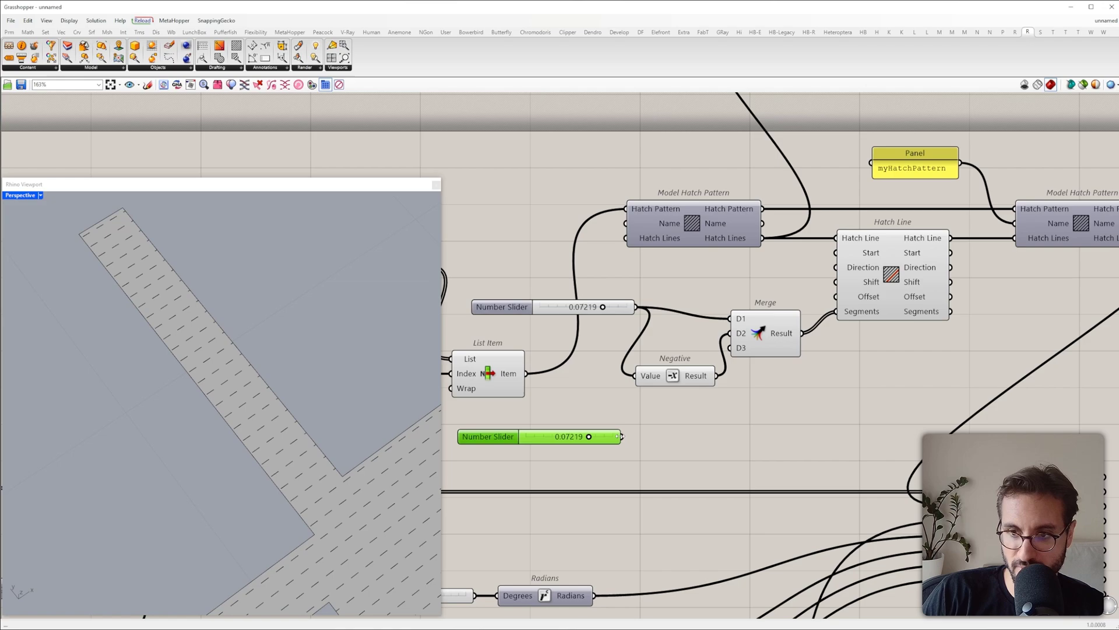
left_click_drag(624, 438, 634, 376)
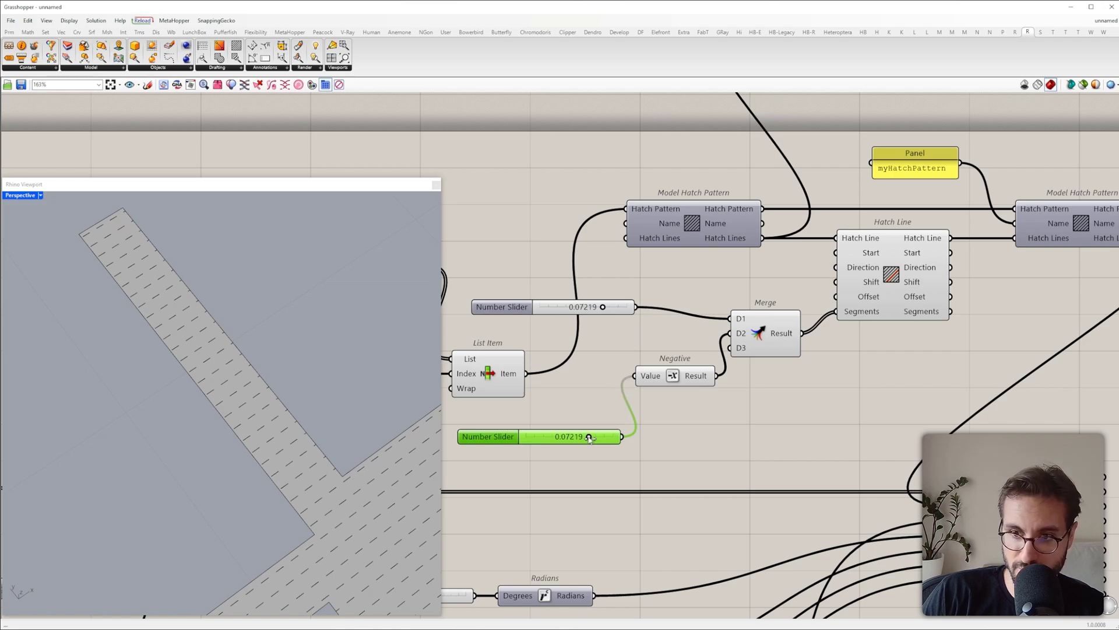
Step: Set the Negative component's slider to 0.02161 and the slider feeding the first Merge input to 0.10000
left_click_drag(588, 436, 544, 439)
scroll(292, 337, "down", 5)
scroll(292, 336, "up", 5)
mouse_move(603, 306)
left_mouse_down()
mouse_move(633, 305)
mouse_move(600, 308)
mouse_move(617, 320)
left_mouse_up()
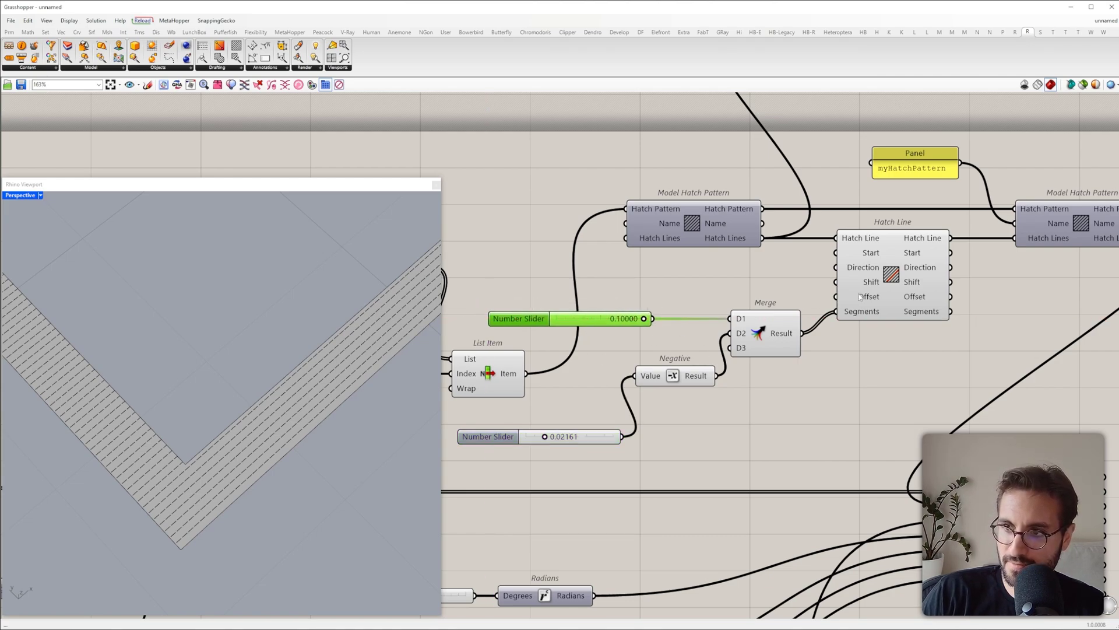
Step: Connect two copies of the slider, both at 0.07110, to the Hatch Line's Offset and Shift inputs
left_click_drag(592, 326, 679, 284, "alt")
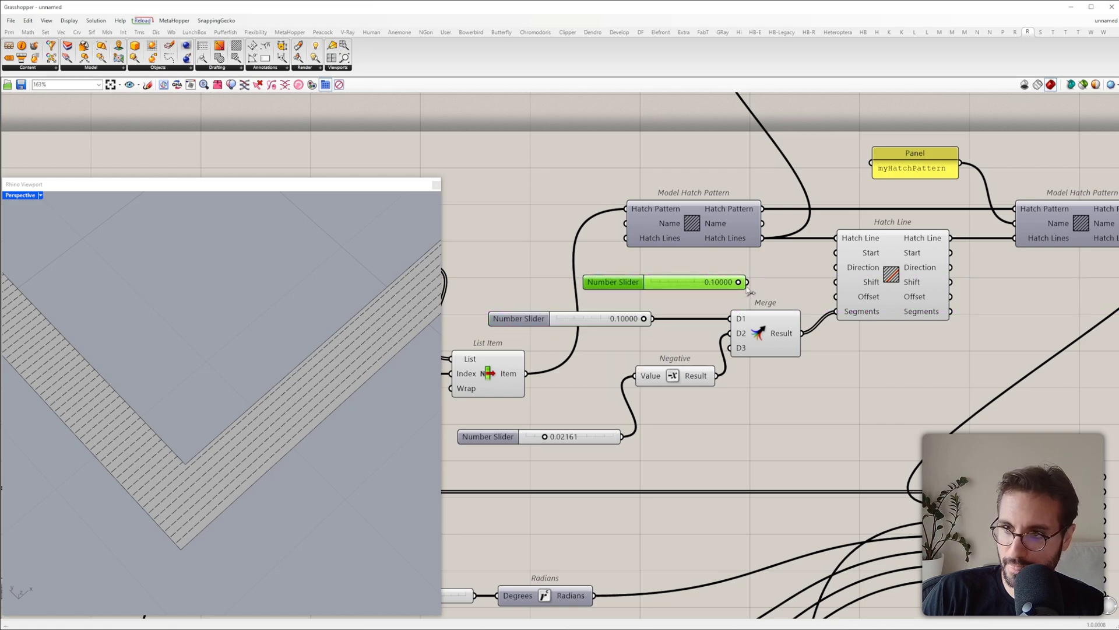
left_click_drag(748, 283, 836, 296)
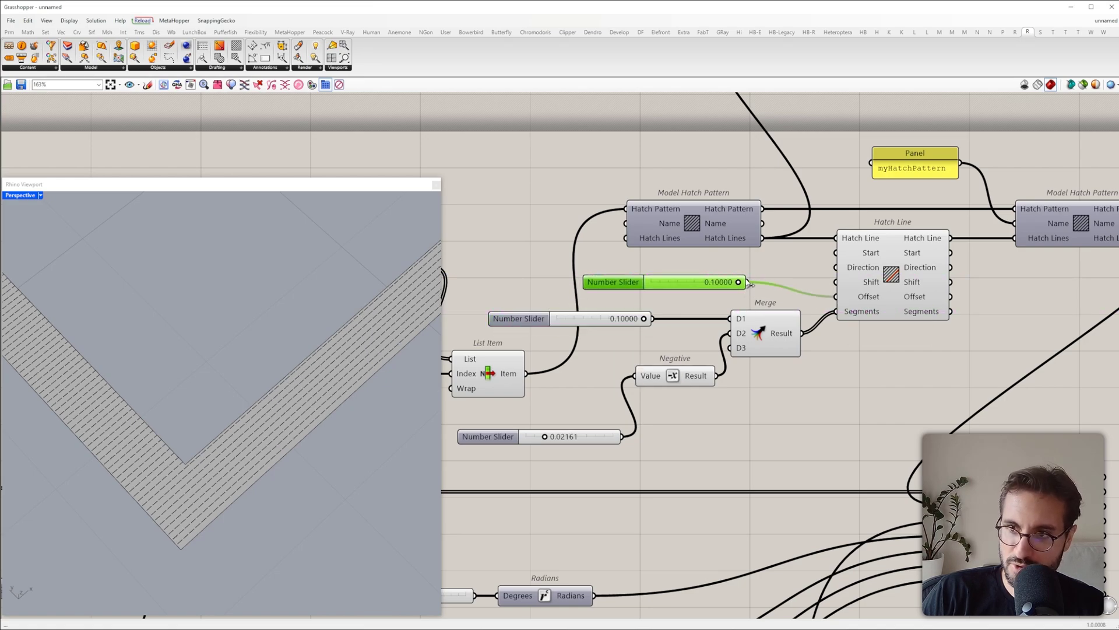
mouse_move(739, 283)
left_mouse_down()
mouse_move(666, 290)
mouse_move(661, 267)
left_mouse_up()
left_click_drag(755, 270, 829, 285)
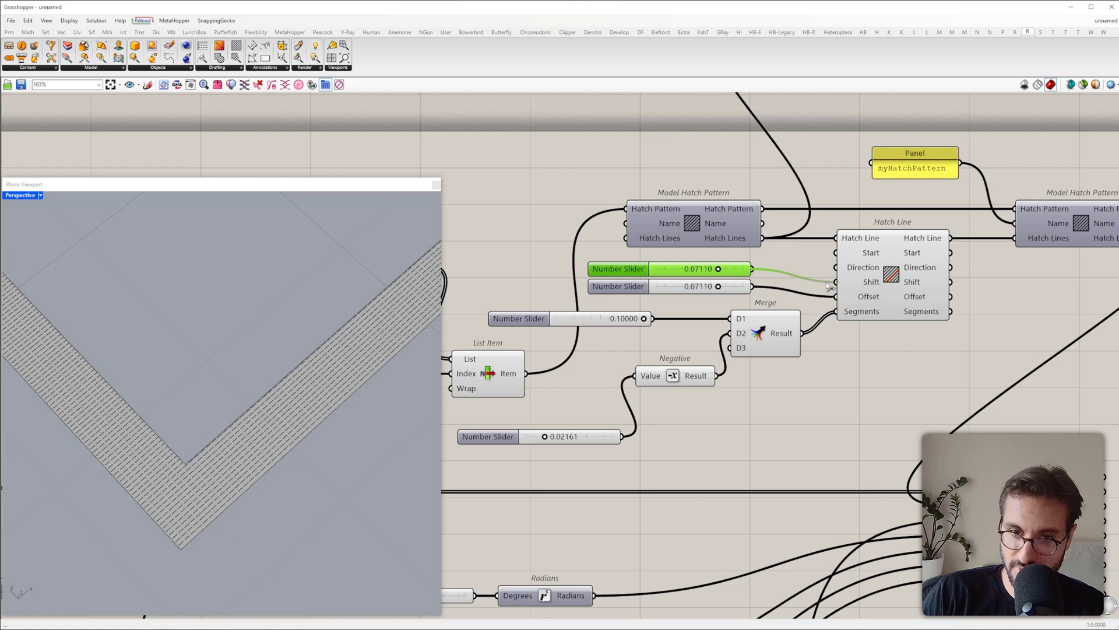
Step: Show the walls in top view and set the Shift slider to 0.06697 and the Negative component's slider to 0.06599
right_click_drag(256, 413, 157, 501)
scroll(280, 382, "down", 8)
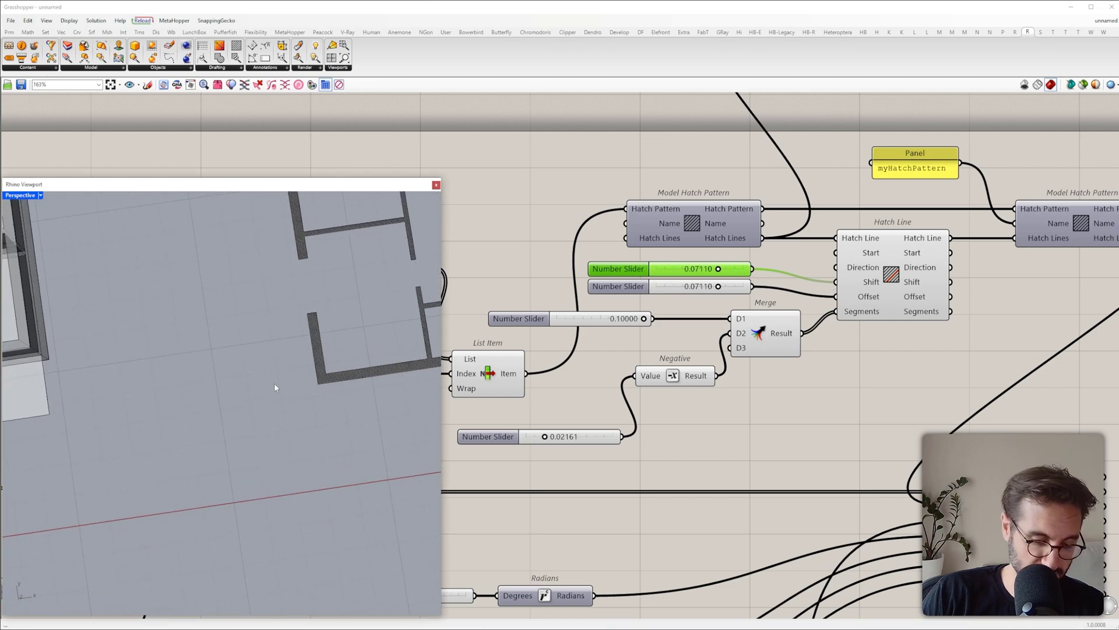
key("ctrl+F1")
scroll(280, 390, "up", 10)
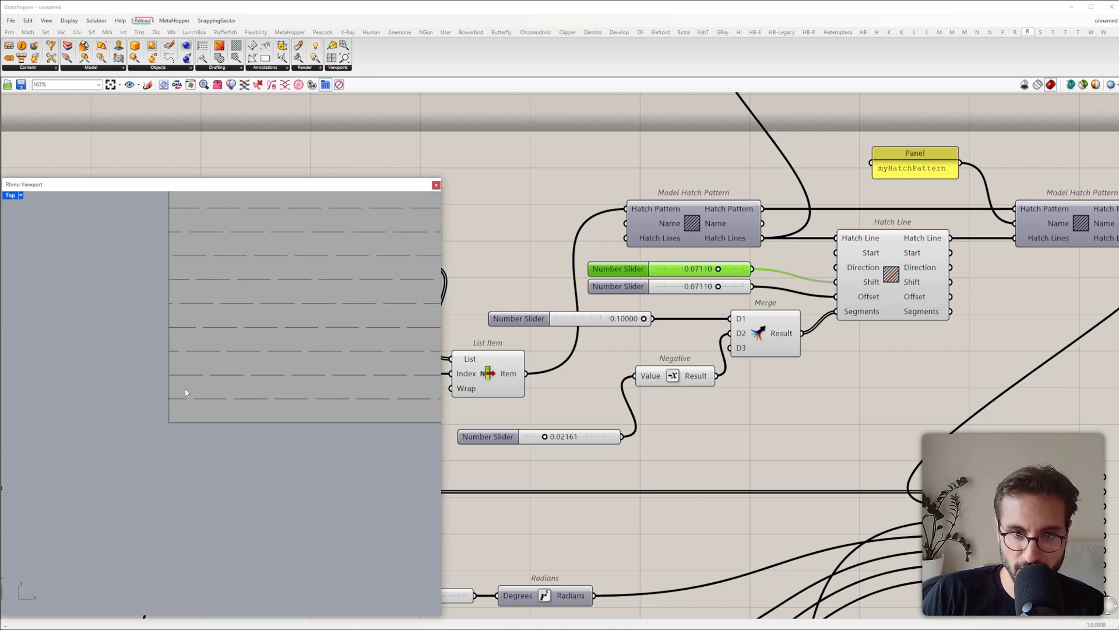
scroll(211, 413, "down", 3)
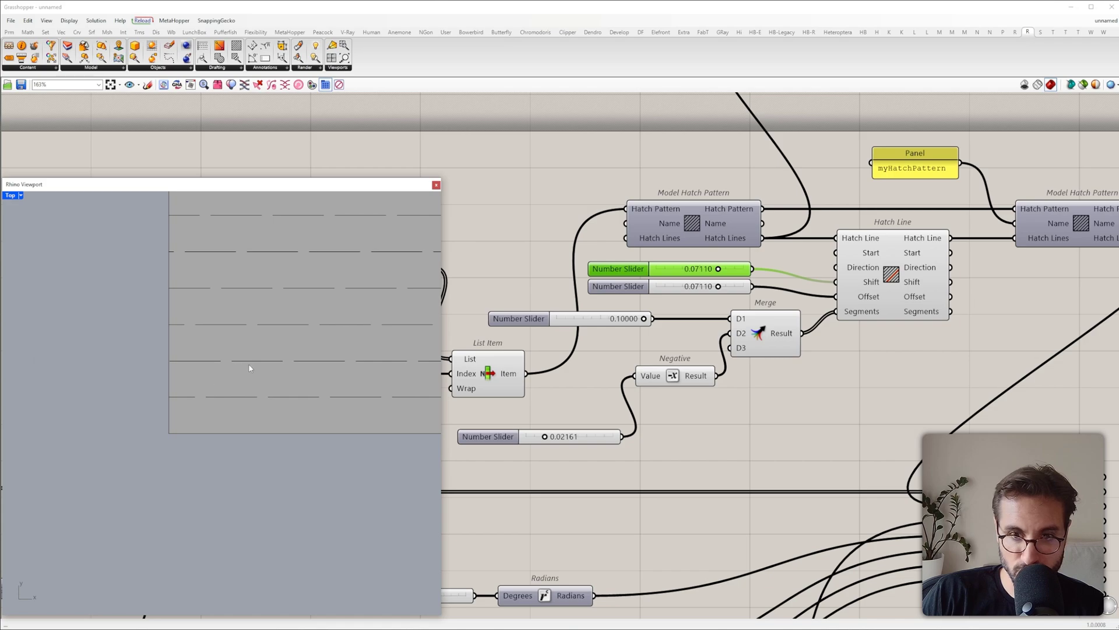
mouse_move(718, 268)
left_mouse_down()
mouse_move(628, 271)
mouse_move(773, 269)
mouse_move(702, 270)
mouse_move(714, 269)
left_mouse_up()
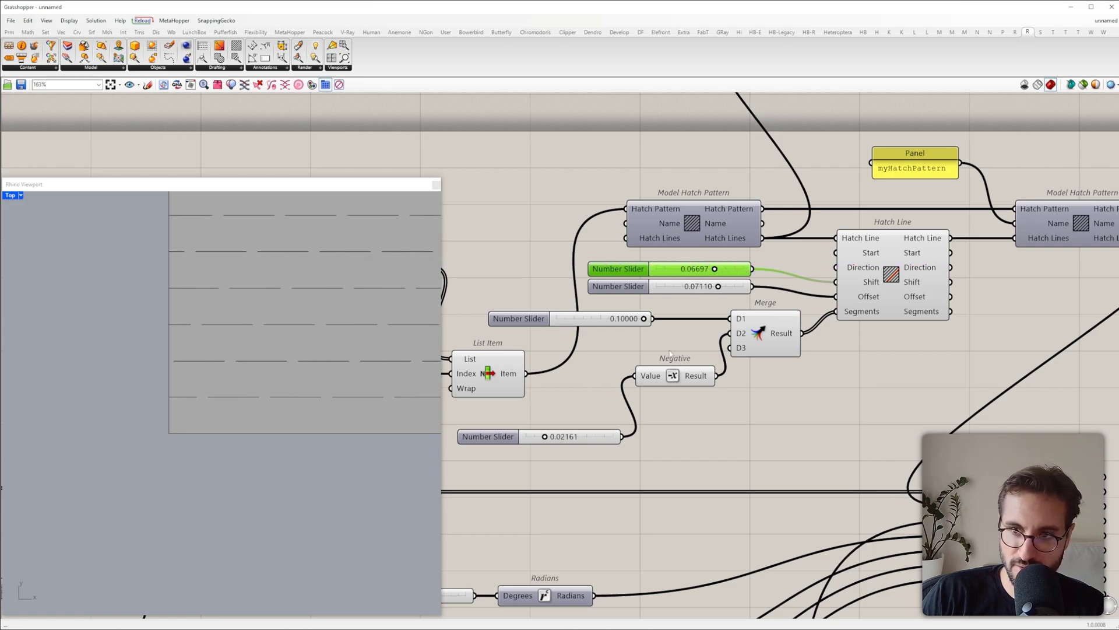
left_click_drag(542, 439, 583, 437)
scroll(245, 387, "down", 6)
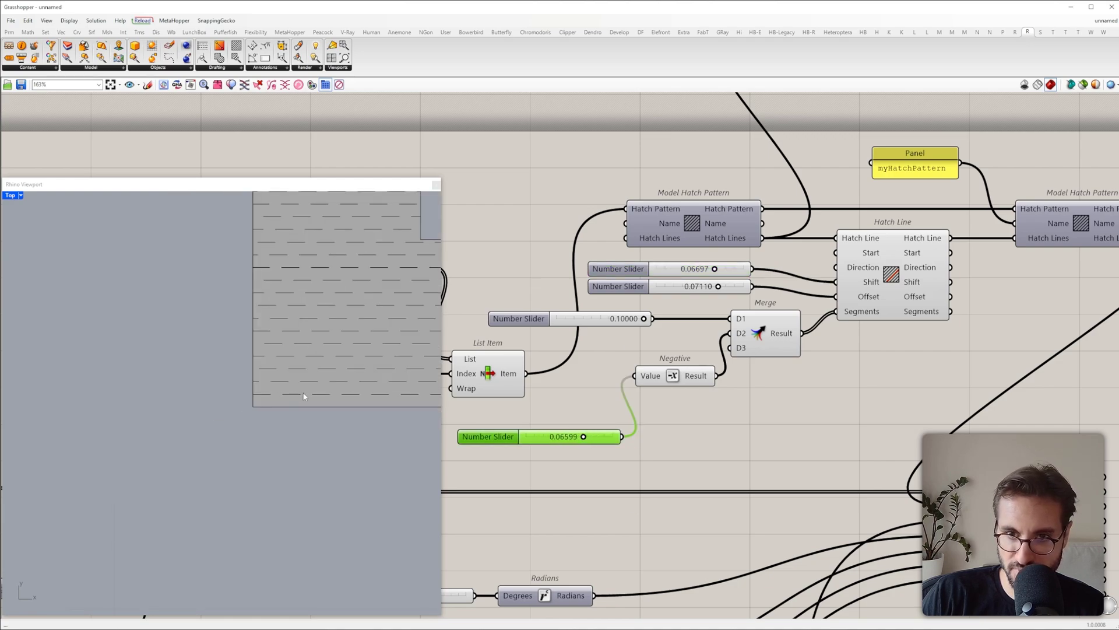
Step: Examine the custom hatch pattern across the floor plan walls and the definition that drives it
right_click_drag(930, 305, 817, 284)
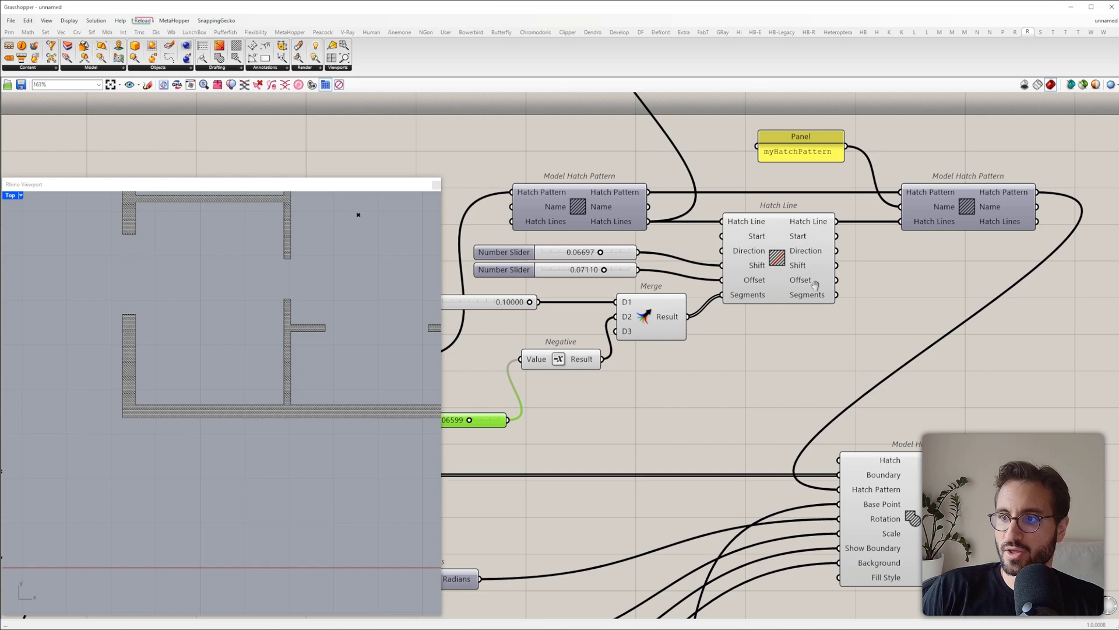
scroll(866, 361, "down", 4)
mouse_move(902, 450)
right_mouse_down()
mouse_move(857, 399)
mouse_move(899, 366)
right_mouse_up()
scroll(856, 399, "up", 3)
scroll(854, 401, "down", 3)
scroll(67, 379, "down", 6)
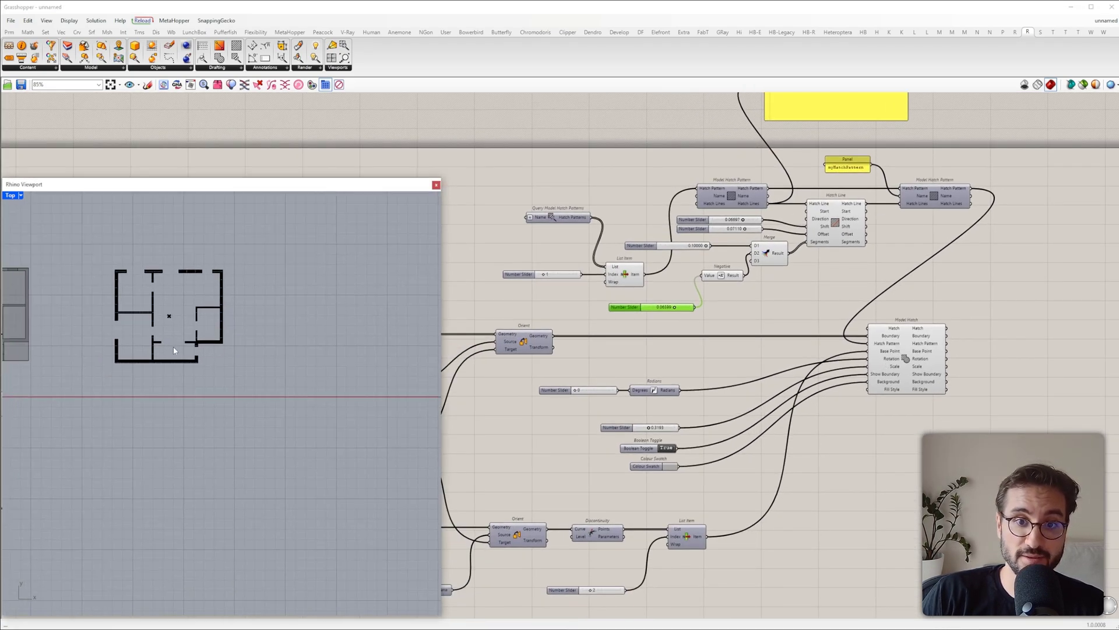
scroll(180, 378, "up", 10)
scroll(364, 382, "down", 8)
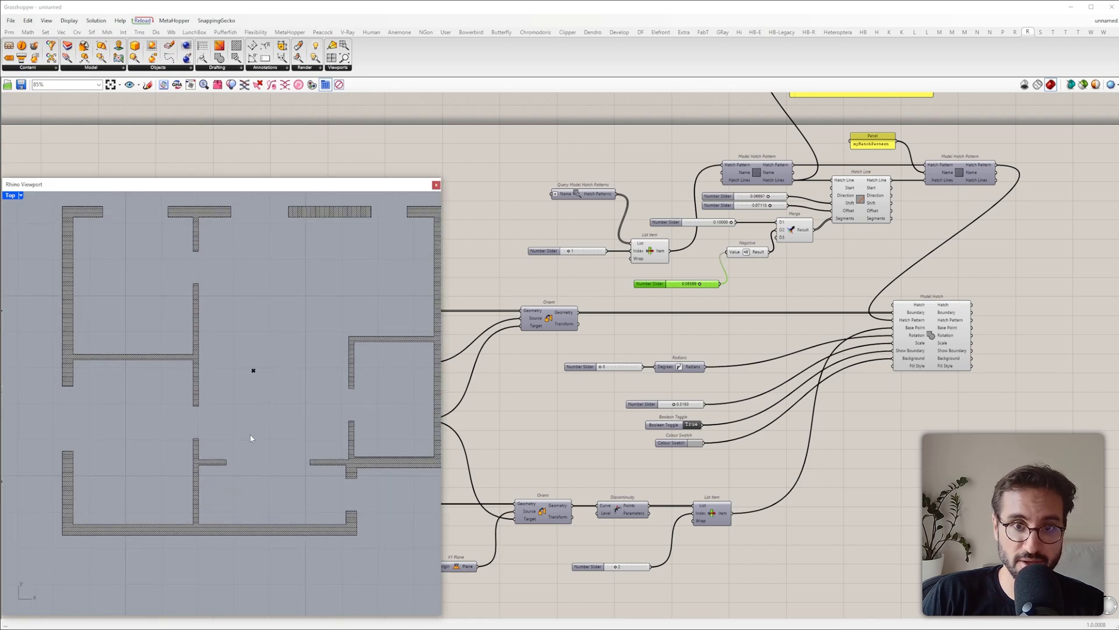
scroll(221, 431, "up", 2)
scroll(249, 332, "down", 2)
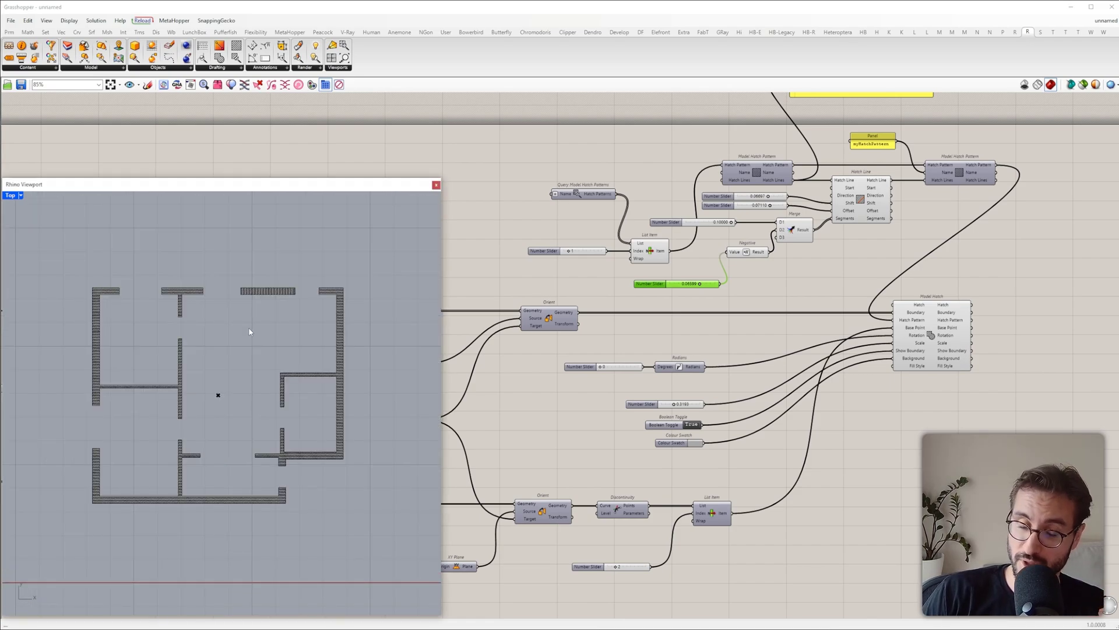
Step: Examine how the custom hatch pattern runs in the individual wall pieces, comparing the isolated upper wall segments with their neighbours
scroll(245, 356, "up", 6)
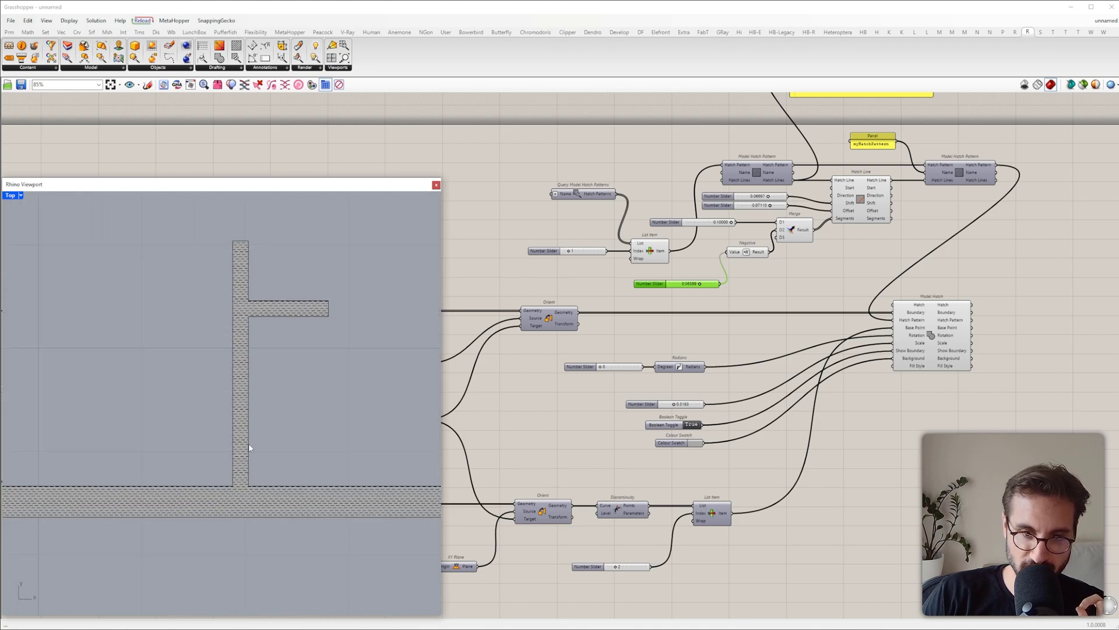
right_click_drag(247, 378, 327, 475)
scroll(328, 475, "down", 6)
scroll(180, 292, "up", 2)
right_click_drag(180, 292, 168, 489)
right_click_drag(213, 364, 189, 502)
right_click_drag(316, 331, 119, 289)
right_click_drag(315, 311, 134, 302)
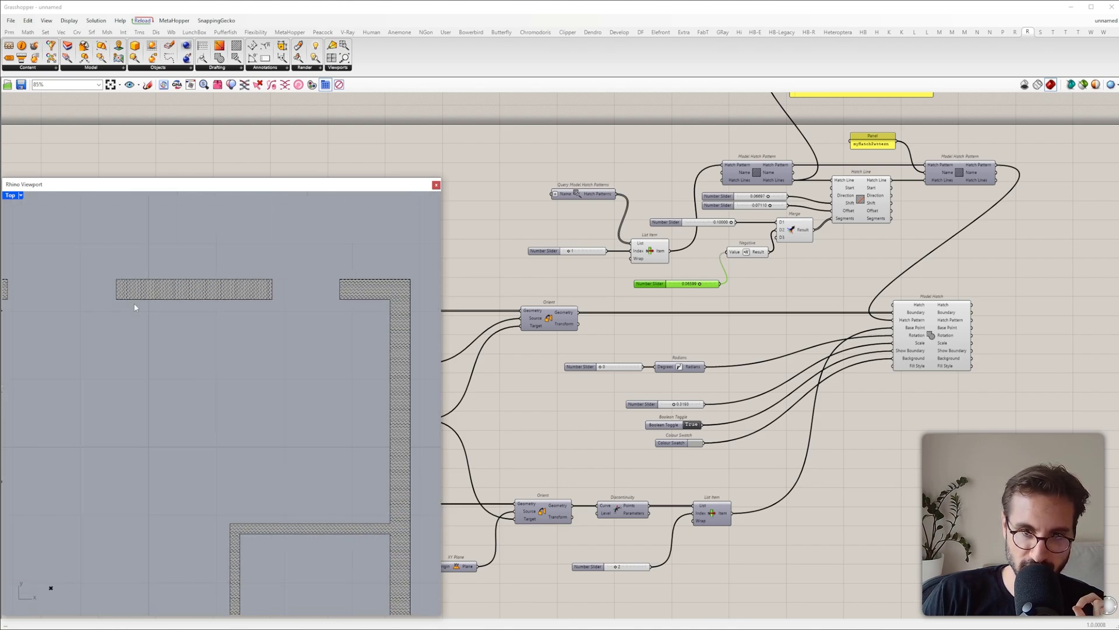
scroll(131, 268, "up", 8)
mouse_move(56, 255)
left_mouse_down()
mouse_move(191, 352)
mouse_move(309, 393)
left_mouse_up()
scroll(310, 394, "down", 6)
left_click_drag(175, 320, 408, 401)
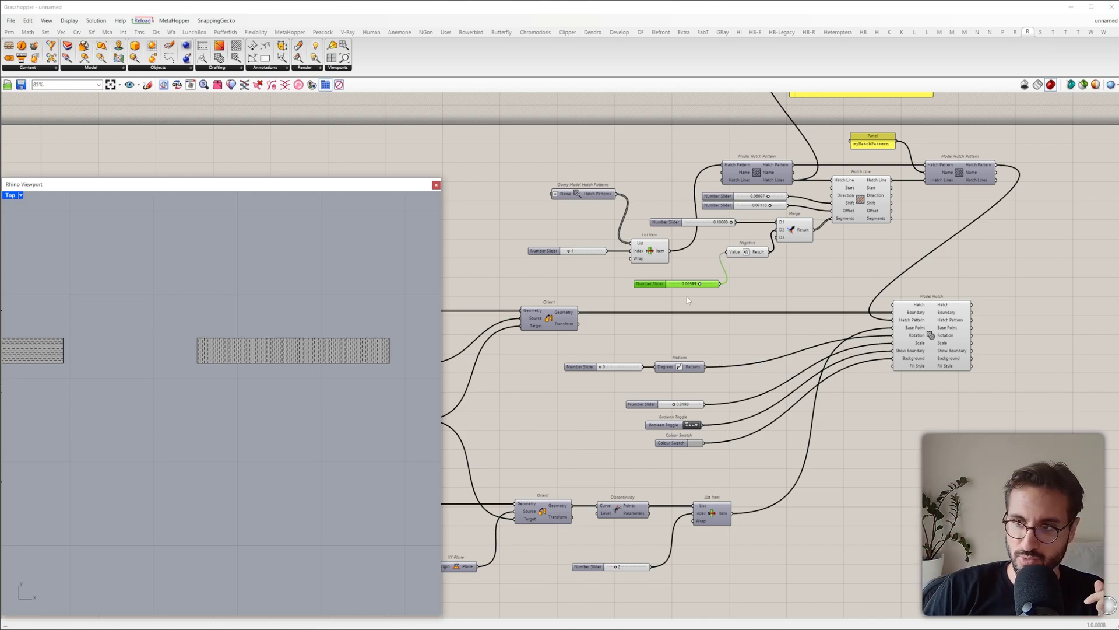
Step: Shift the Brep | Plane component slightly closer to the Solid Difference component
scroll(656, 334, "down", 4)
scroll(569, 313, "up", 4)
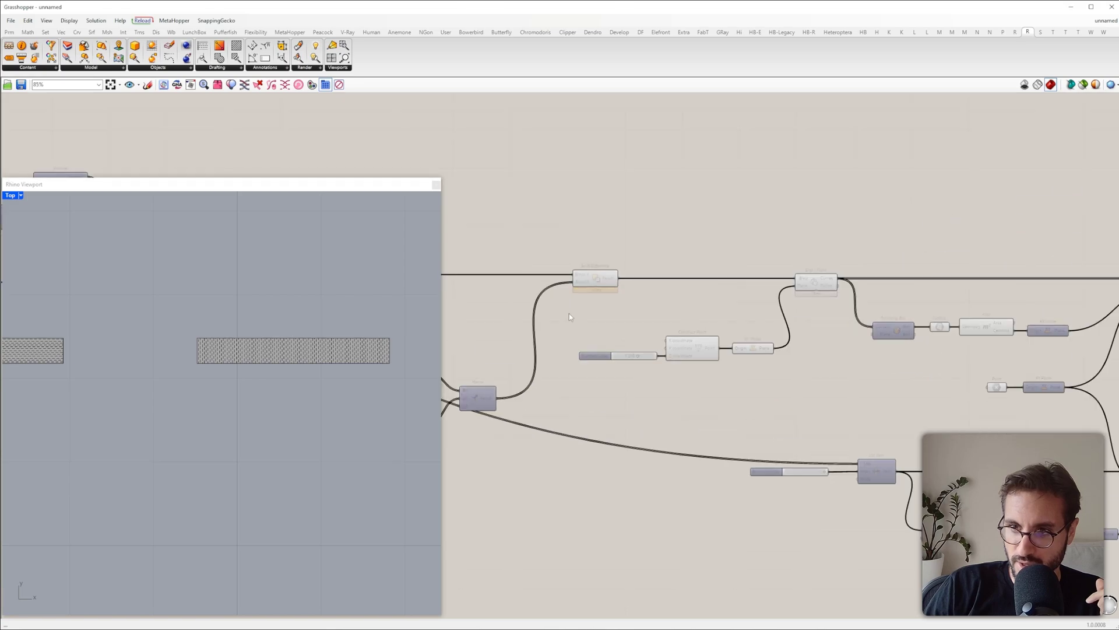
left_click(814, 284)
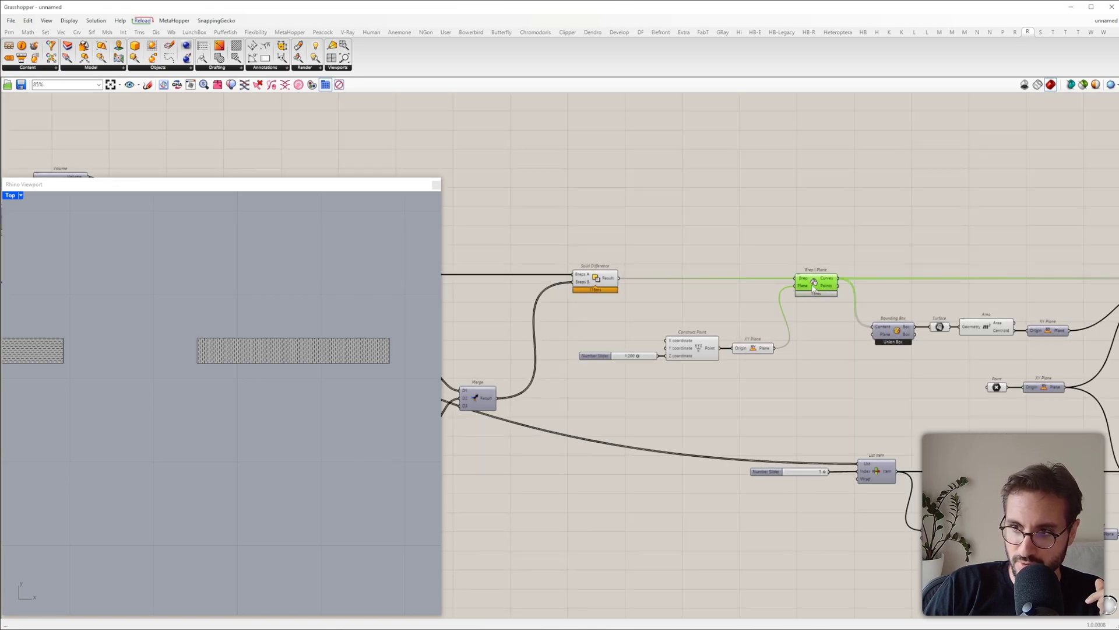
left_click_drag(814, 284, 781, 284)
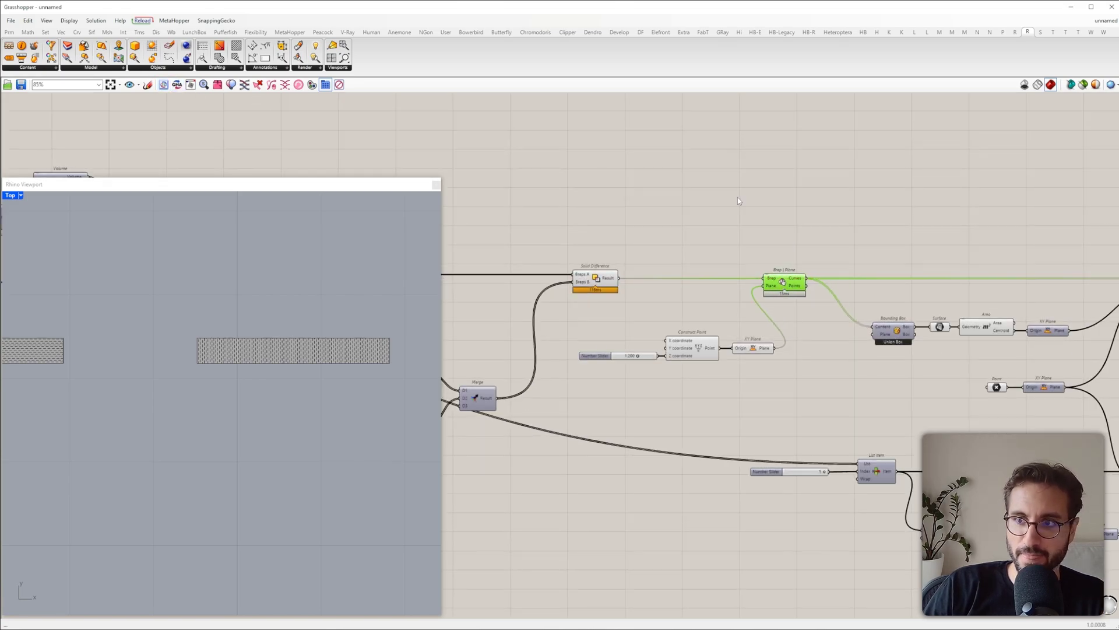
Step: Examine the Curve Orientation, Dispatch and Flip Curve group at the definition's start and follow the flow through Brep | Plane to Orient
scroll(618, 196, "down", 4)
right_click_drag(612, 192, 948, 315)
right_click_drag(624, 304, 851, 314)
scroll(642, 343, "up", 5)
right_click_drag(642, 342, 703, 309)
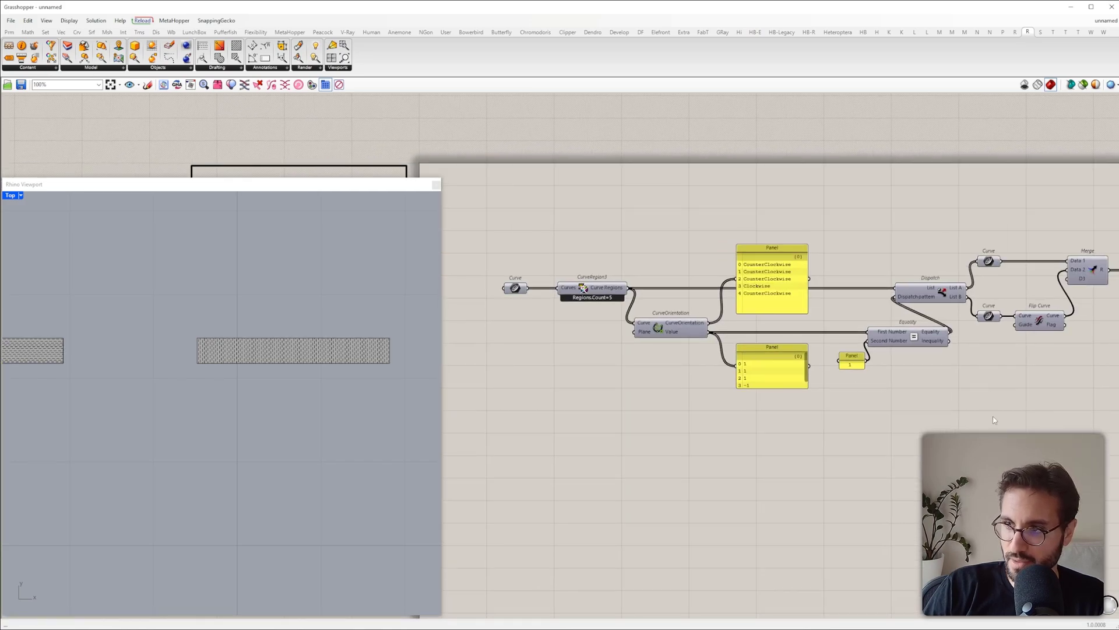
right_click_drag(1033, 425, 965, 422)
left_click_drag(1030, 436, 597, 232)
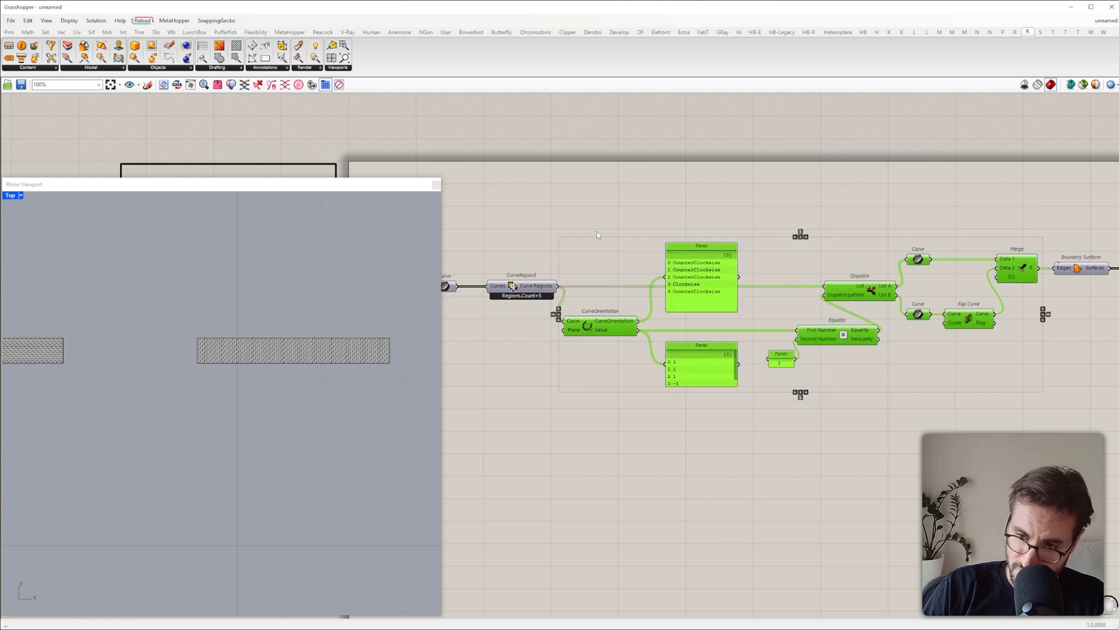
scroll(572, 300, "down", 2)
scroll(571, 302, "down", 4)
left_click(575, 346)
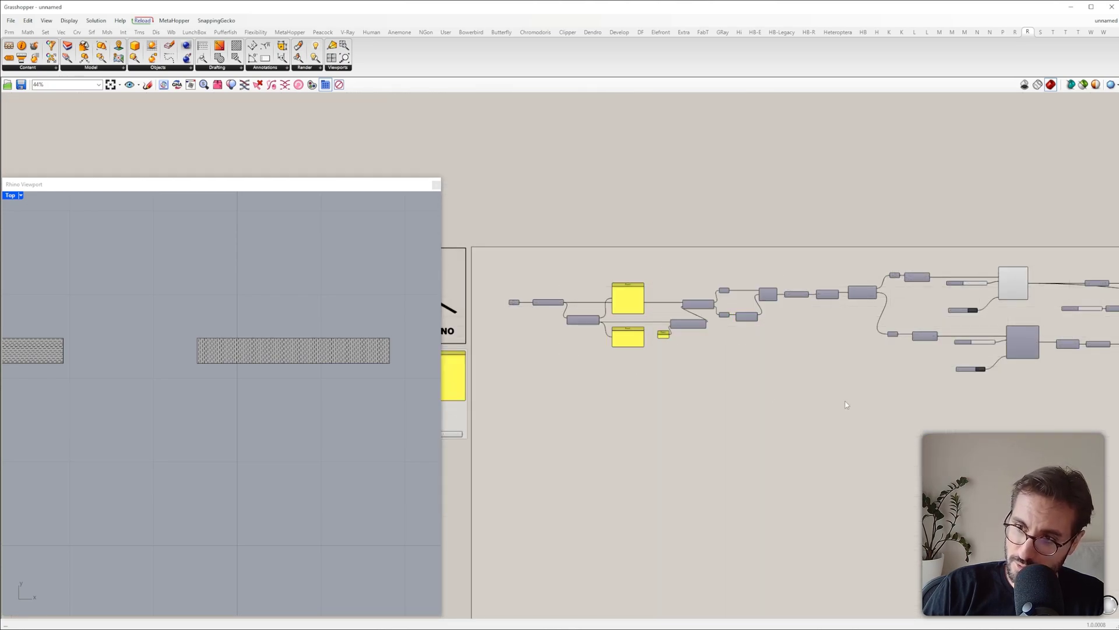
right_click_drag(848, 399, 591, 379)
right_click_drag(928, 367, 747, 363)
right_click_drag(1011, 389, 711, 357)
right_click_drag(929, 356, 699, 355)
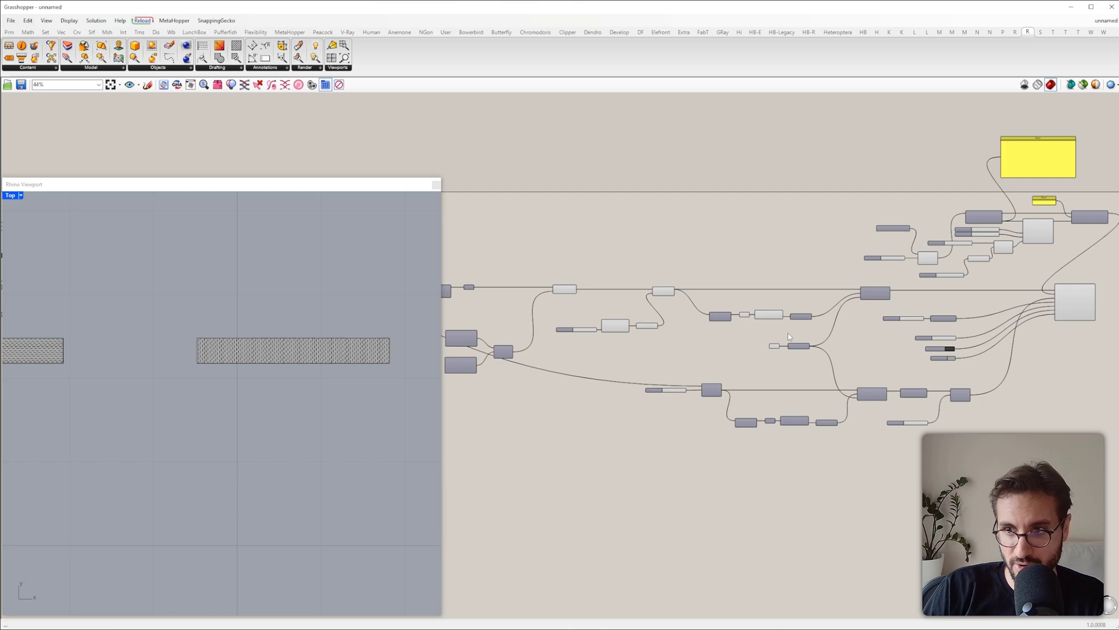
scroll(820, 316, "up", 4)
right_click_drag(876, 313, 1003, 381)
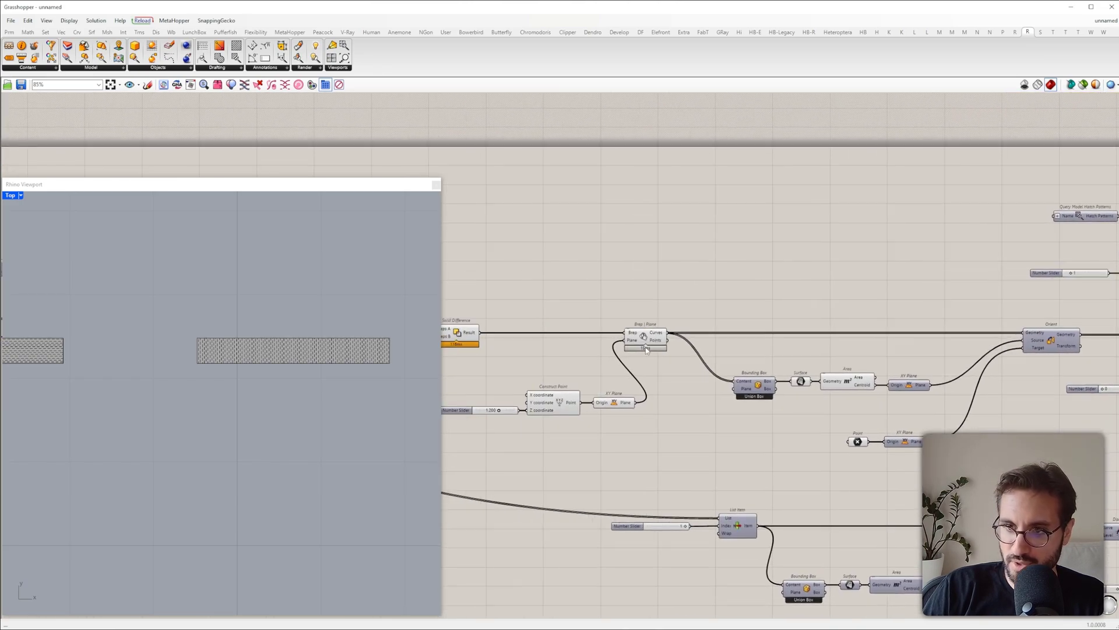
left_click(644, 337)
right_click_drag(833, 352, 357, 365)
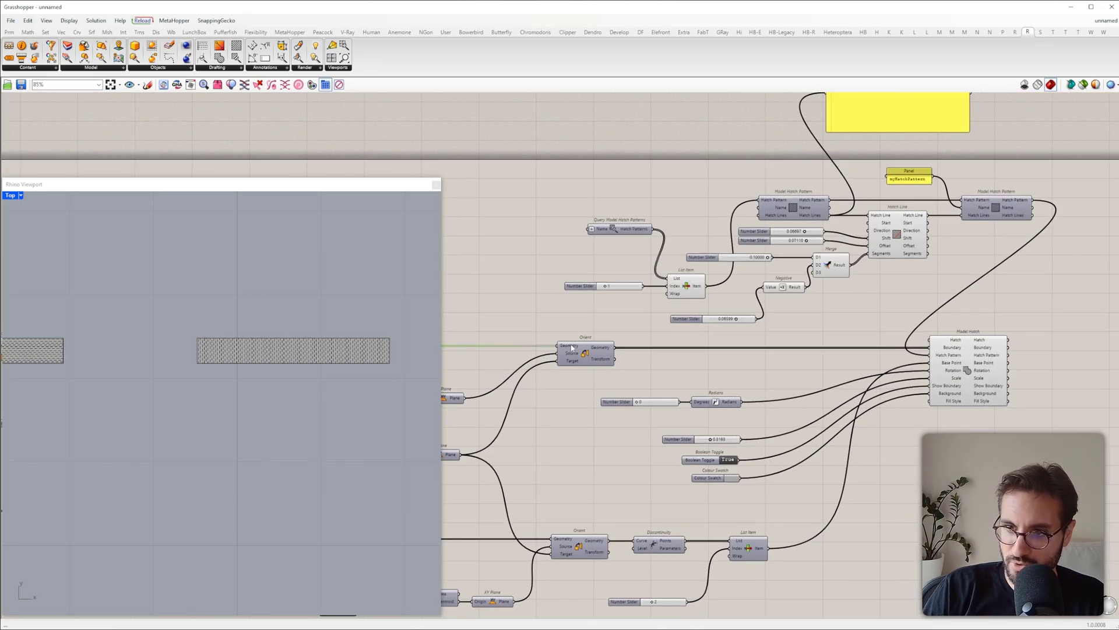
Step: Add a Flip Curve component after the walls' Orient component and feed Orient's Geometry output into its Curve input
left_click(572, 352)
right_click(589, 322)
left_click(593, 326)
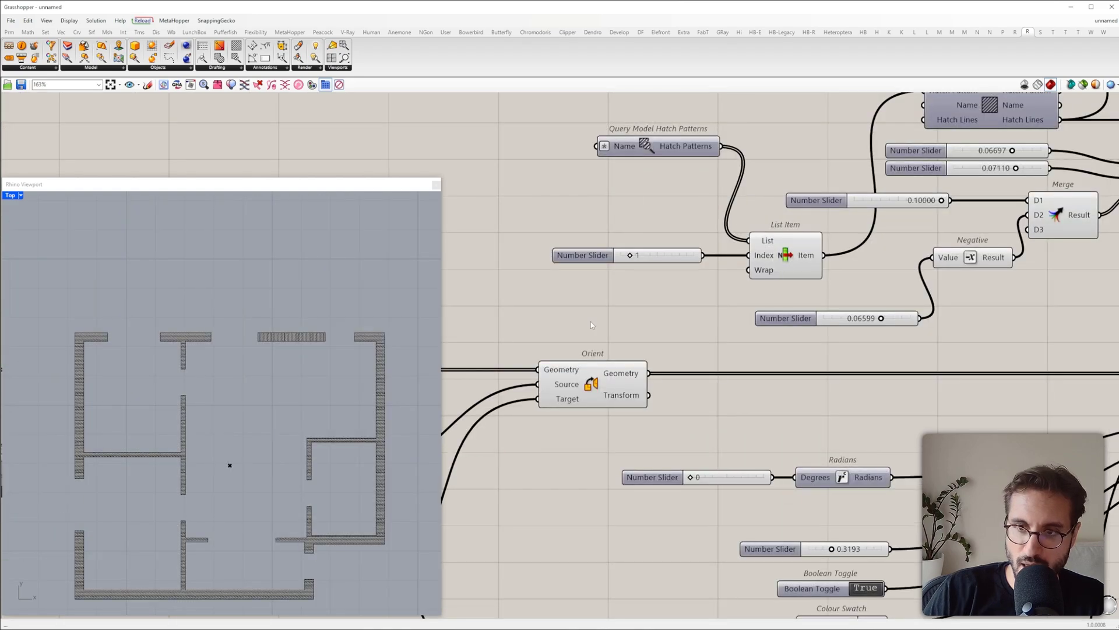
double_click(591, 321)
type("so")
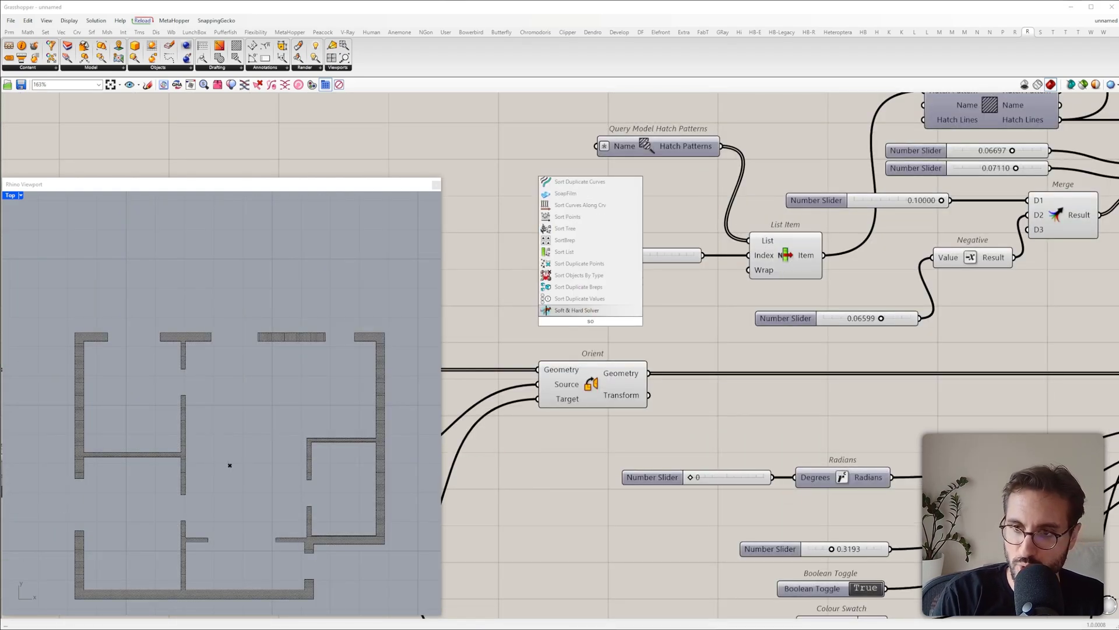
key("BackSpace")
key("BackSpace")
type("fli")
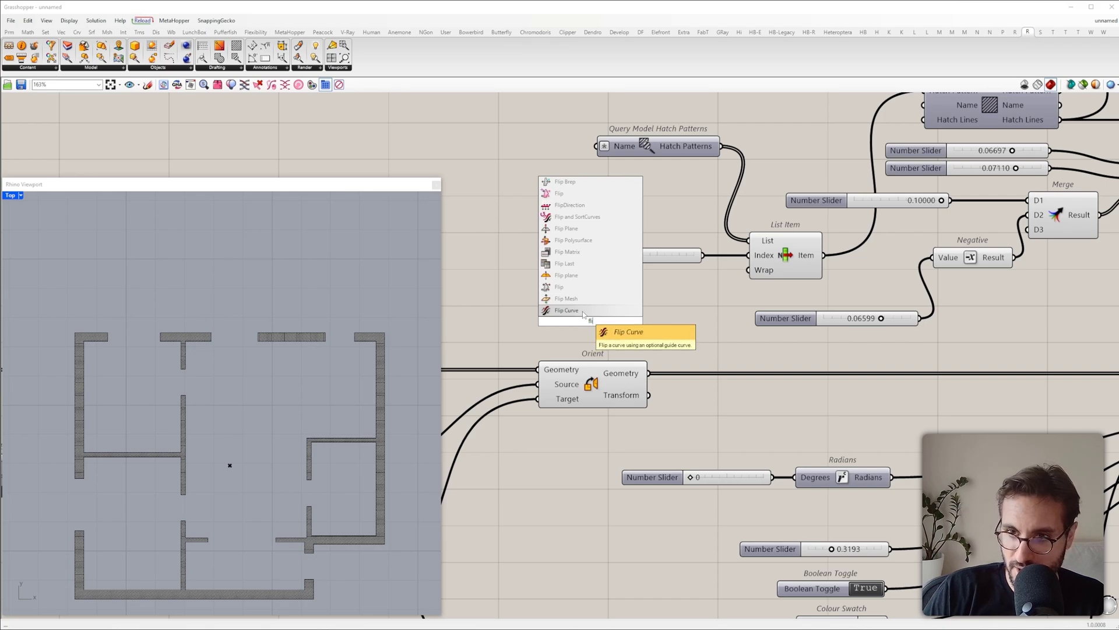
left_click(583, 311)
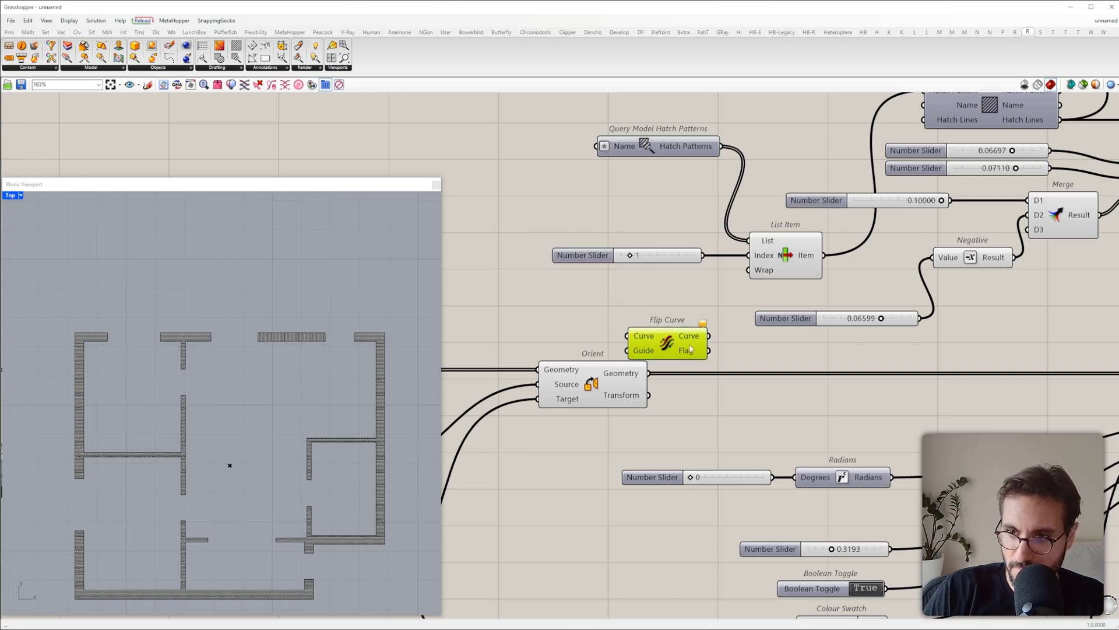
left_click_drag(665, 344, 648, 373)
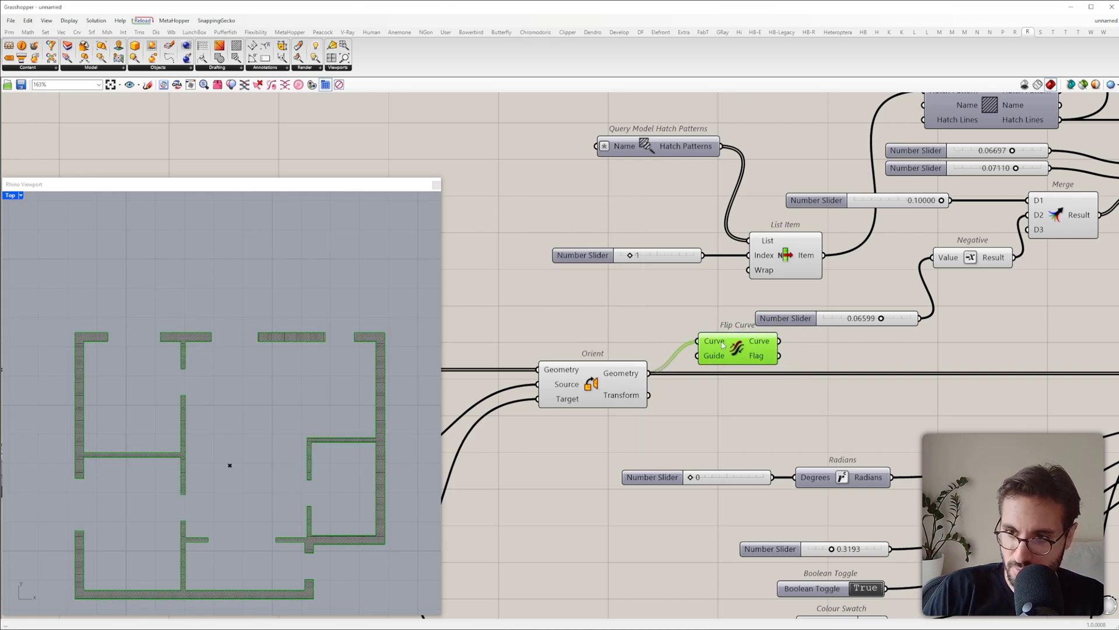
left_click_drag(723, 345, 826, 382)
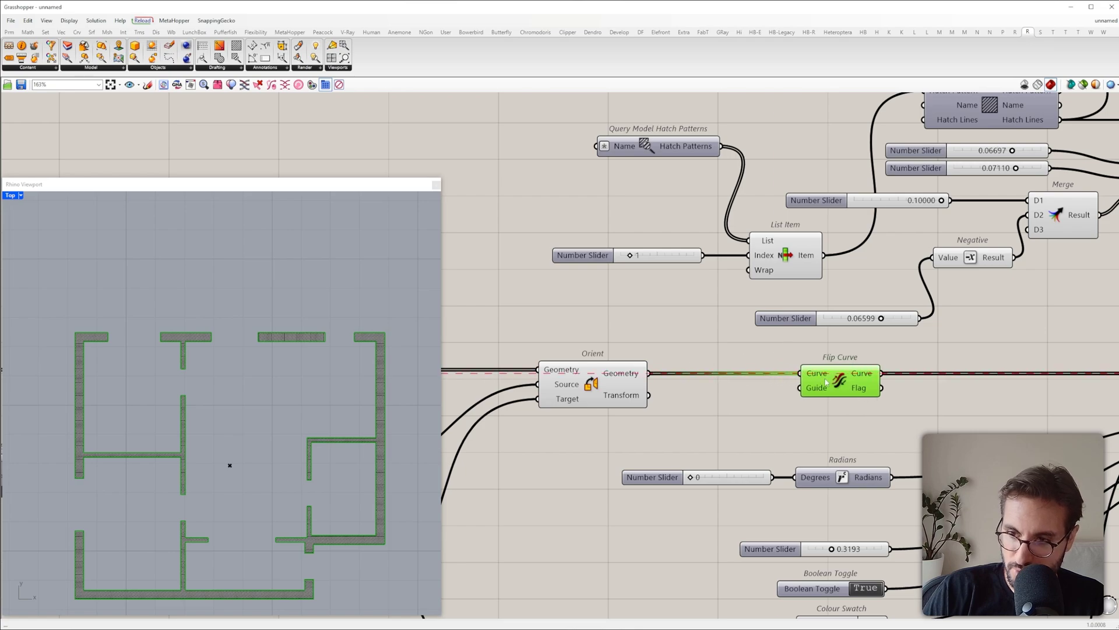
Step: Add a Circle component beside Flip Curve and connect its Circle output to the Guide input
double_click(740, 417)
type("cir")
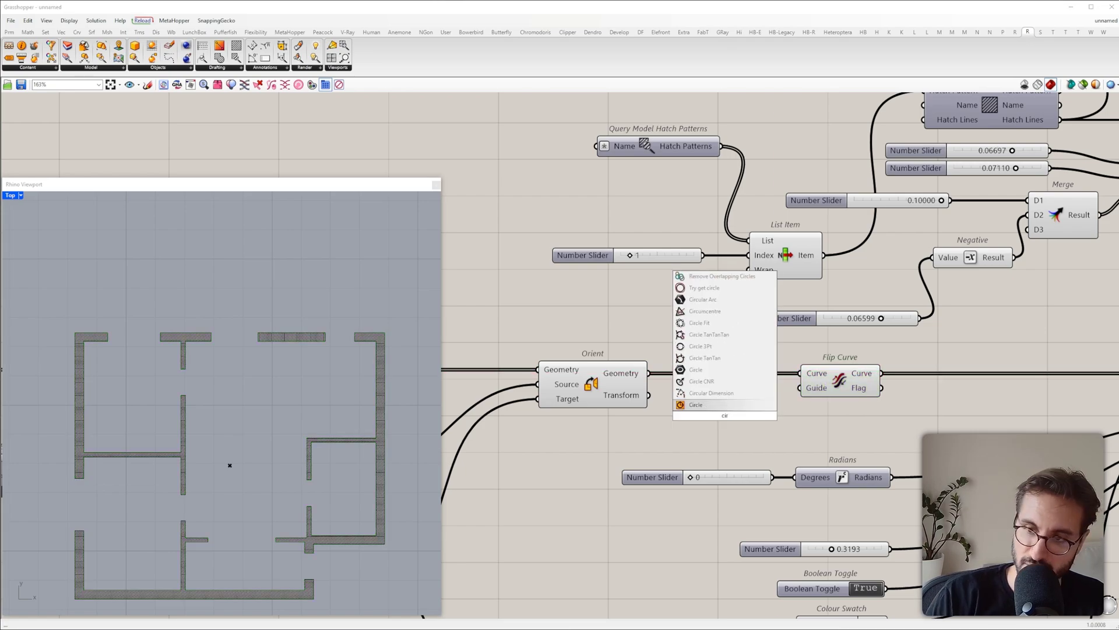
key("Return")
left_click_drag(781, 414, 801, 389)
right_click_drag(872, 379, 574, 363)
mouse_move(544, 364)
left_mouse_down()
mouse_move(686, 380)
mouse_move(567, 390)
left_mouse_up()
right_click_drag(496, 388, 579, 397)
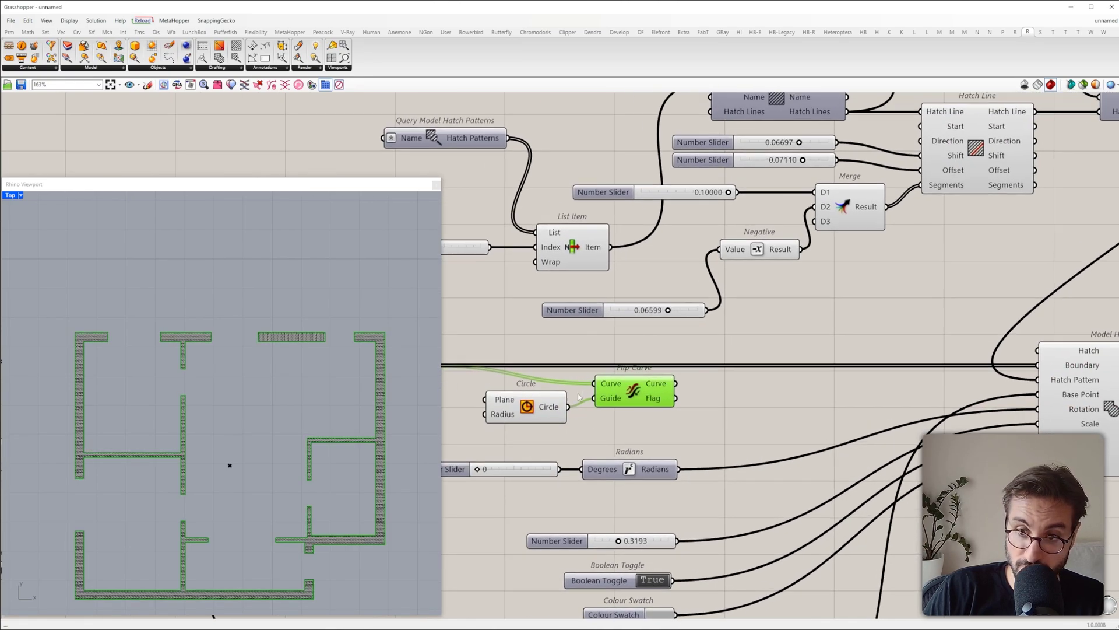
mouse_move(572, 350)
left_mouse_down()
mouse_move(677, 419)
mouse_move(721, 421)
left_mouse_up()
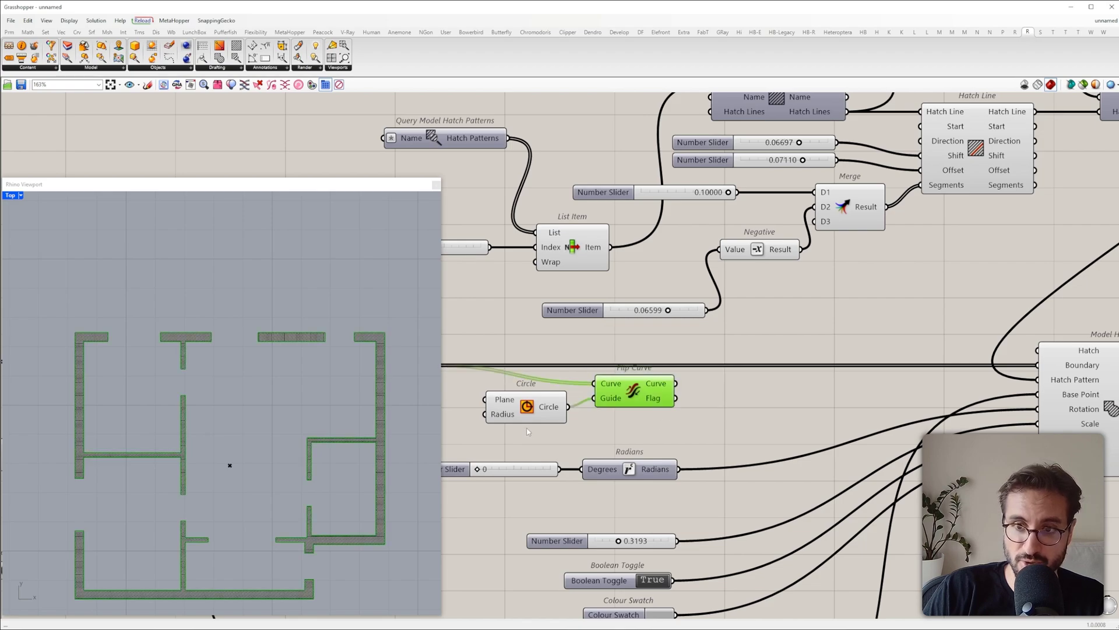
Step: Examine the guide circle in the top view relative to the floor plan and its hatched walls
left_click(528, 404)
scroll(138, 342, "down", 15)
scroll(160, 388, "up", 10)
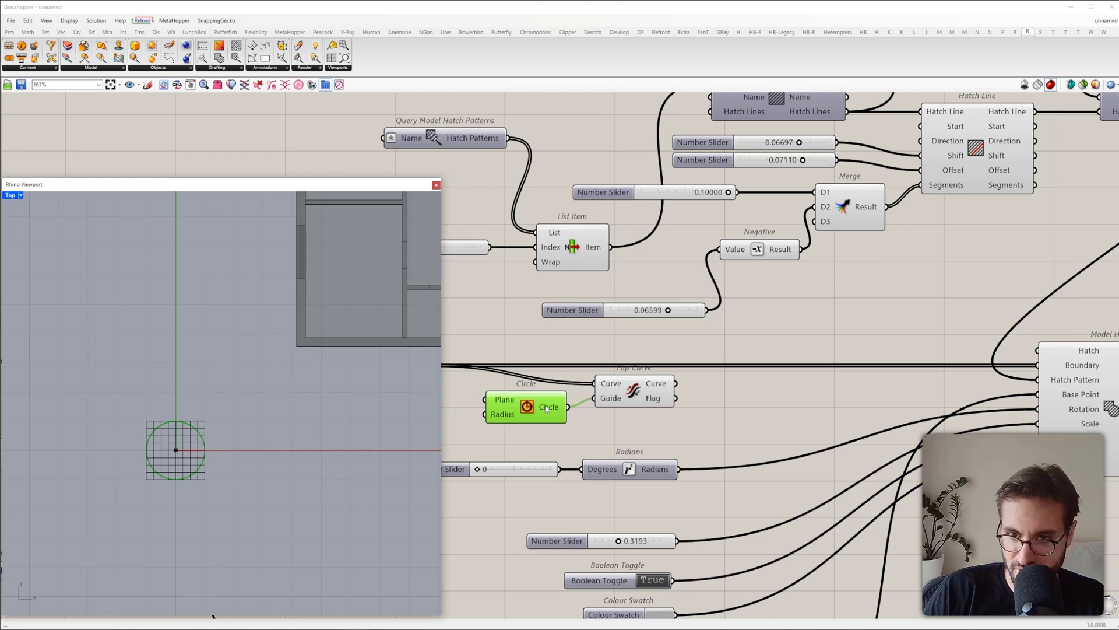
right_click_drag(546, 409, 492, 440)
scroll(222, 387, "down", 8)
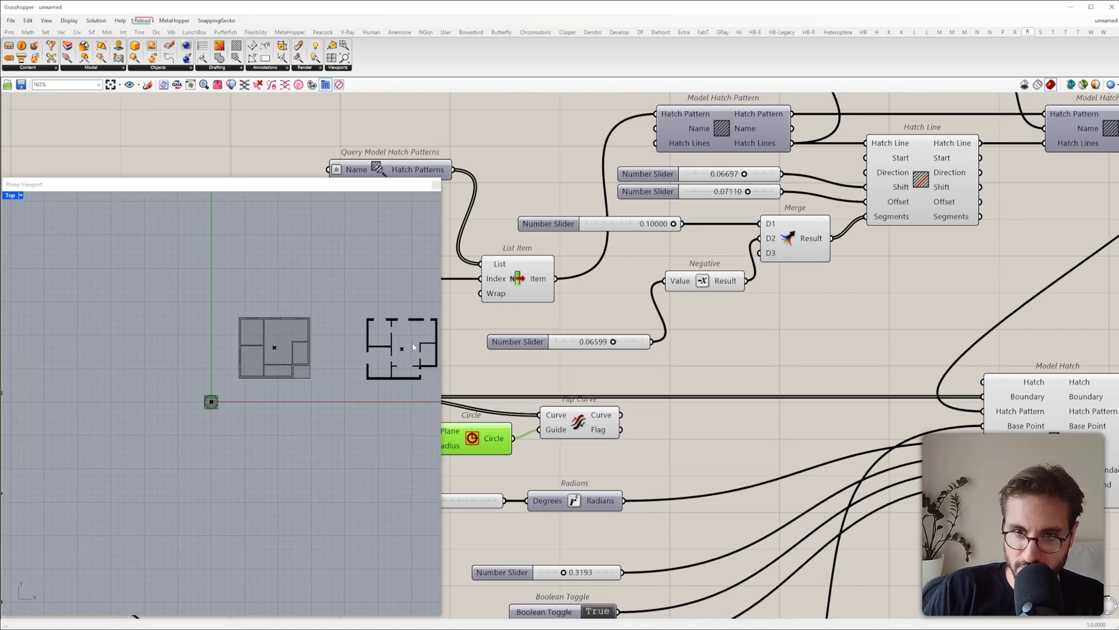
scroll(244, 366, "up", 8)
right_click_drag(294, 322, 258, 349)
Step: Replace the Model Hatch's Boundary input with Flip Curve's Curve output and check the hatch across the walls
left_click(661, 454)
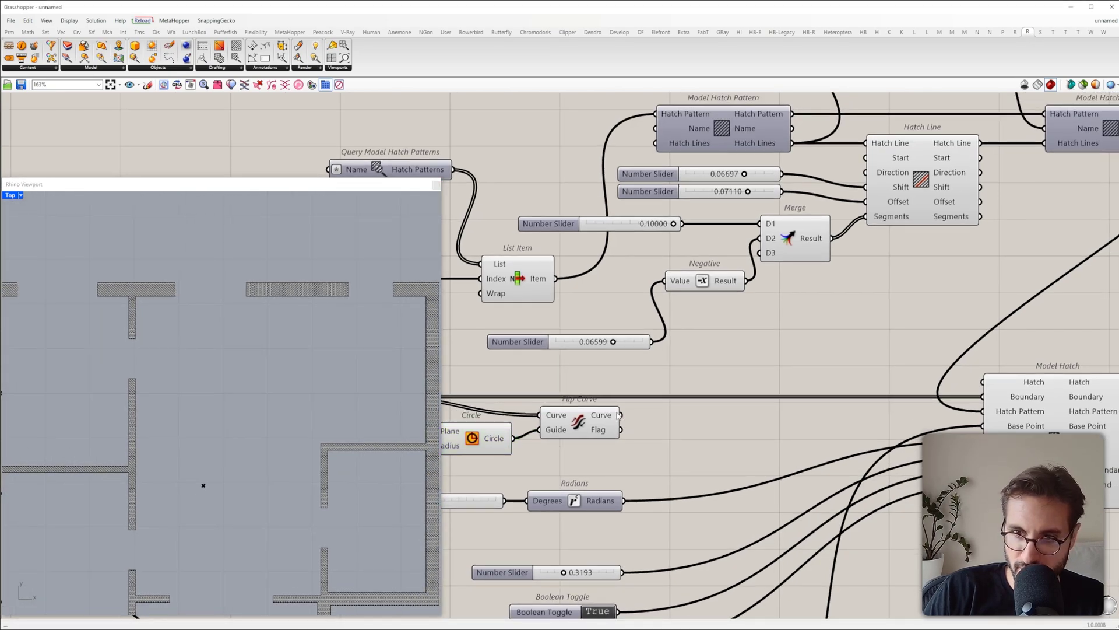
mouse_move(646, 411)
left_mouse_down()
mouse_move(949, 412)
mouse_move(979, 402)
mouse_move(915, 418)
mouse_move(983, 399)
left_mouse_up()
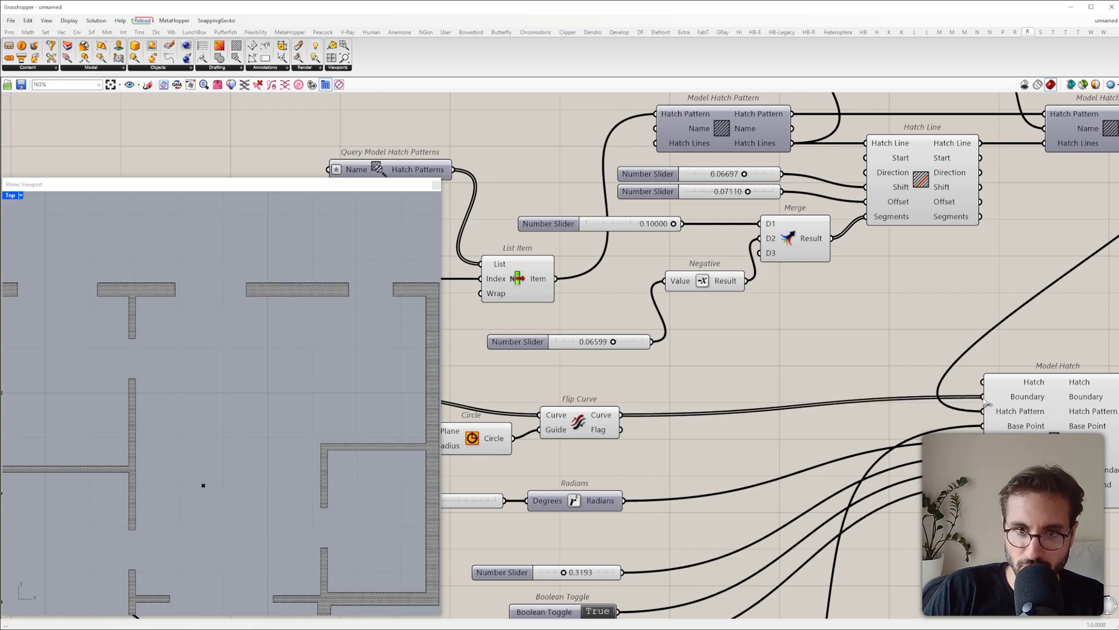
scroll(209, 398, "down", 3)
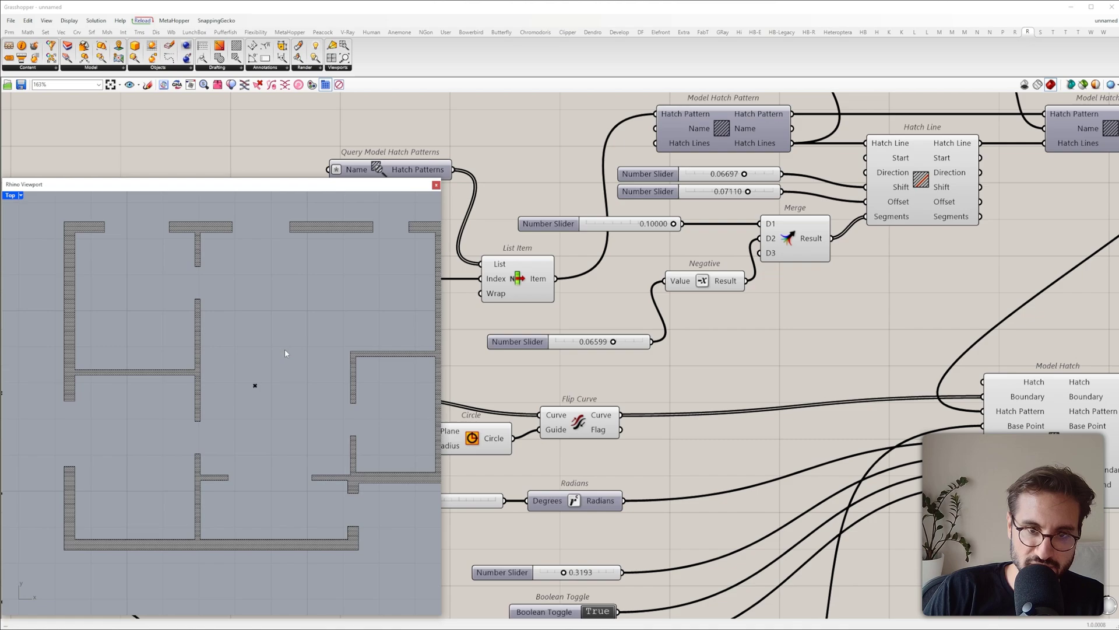
scroll(272, 298, "up", 3)
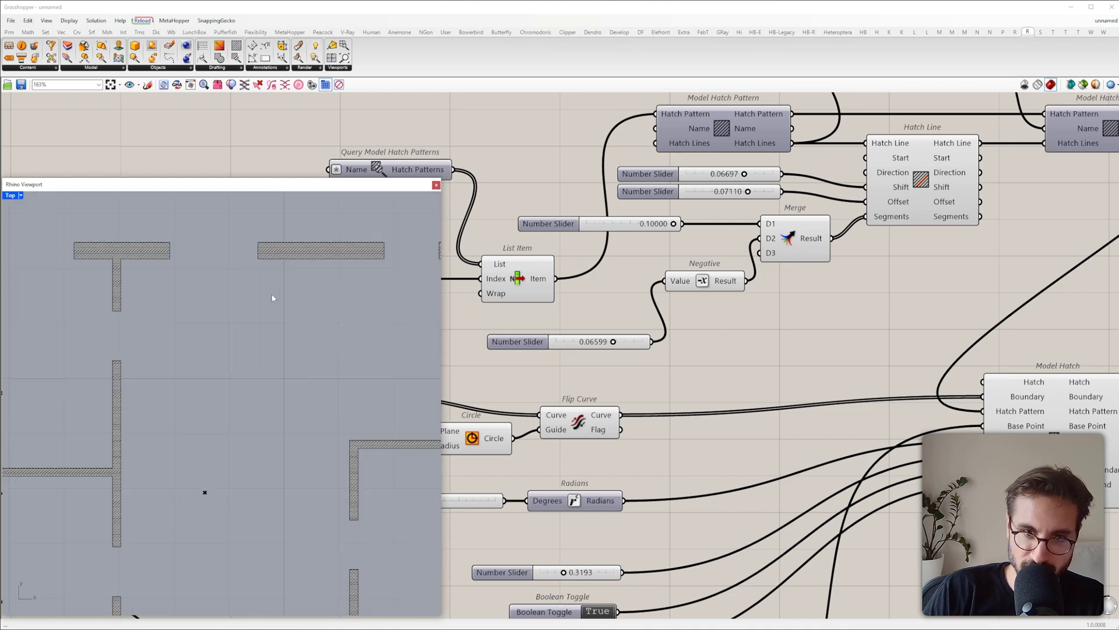
scroll(273, 298, "down", 1)
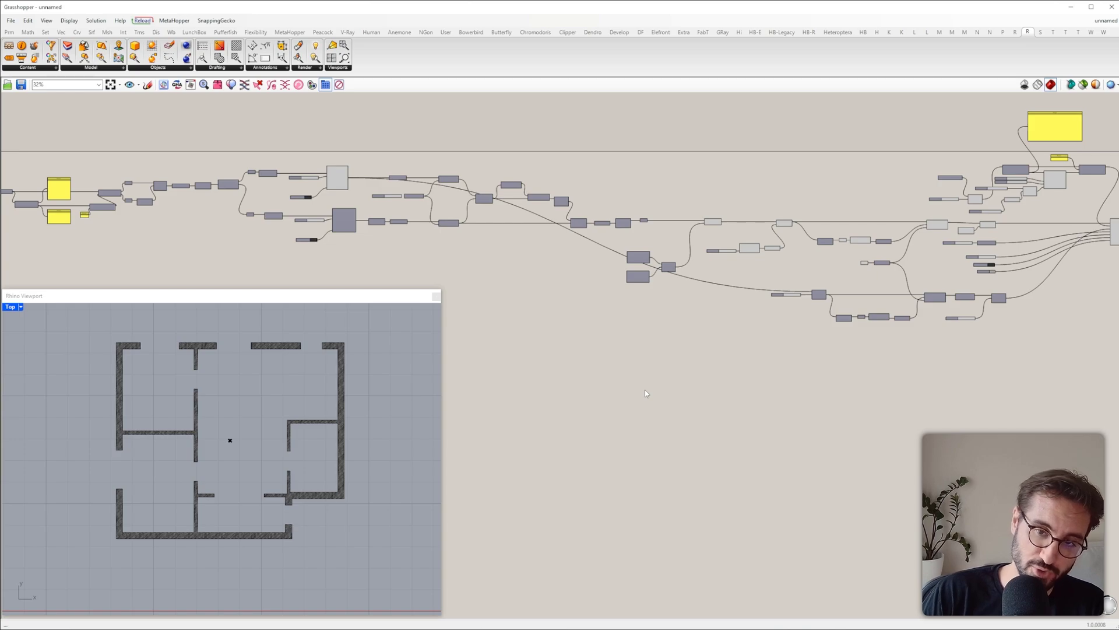
Step: Place a Model Linetype component and a Query Model Linetypes component in an empty area of the canvas
left_click(211, 69)
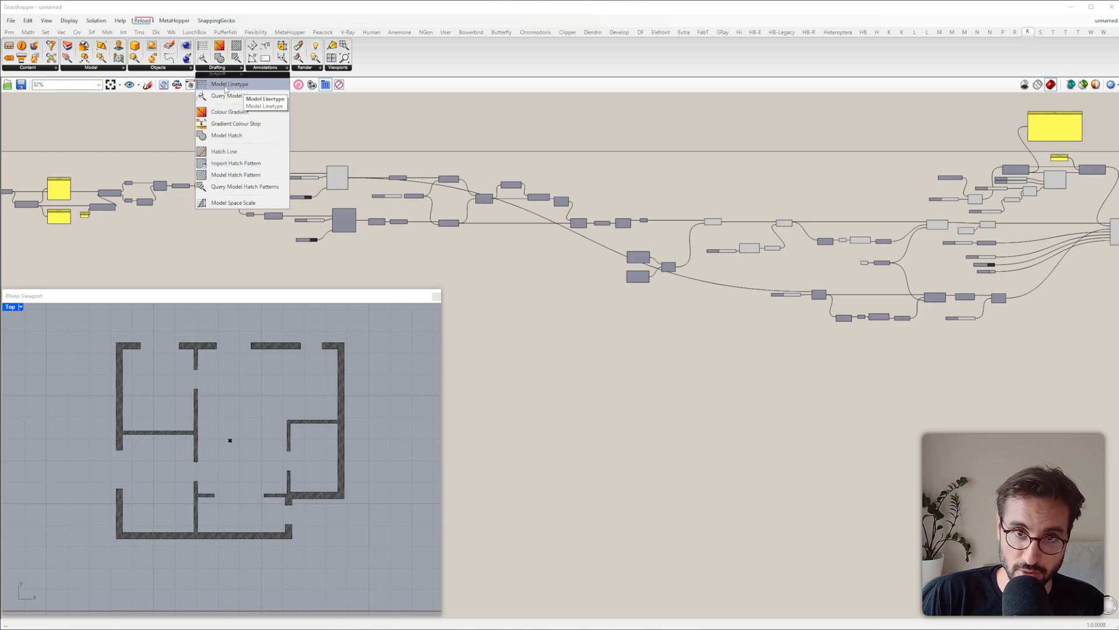
left_click(226, 88)
scroll(576, 376, "up", 6)
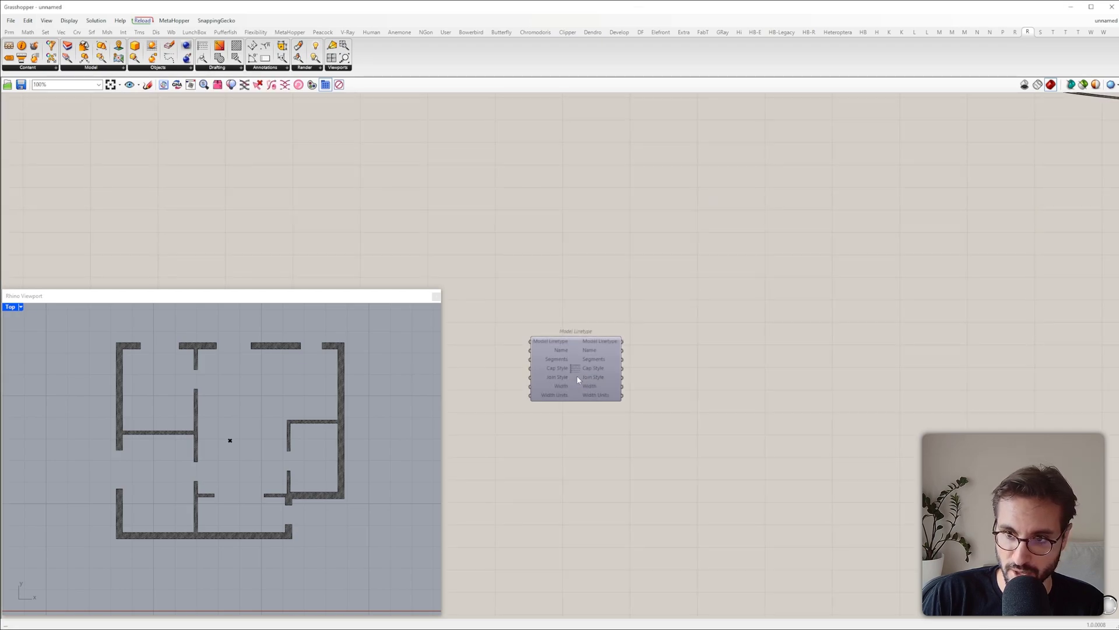
left_click(758, 393)
left_click(217, 67)
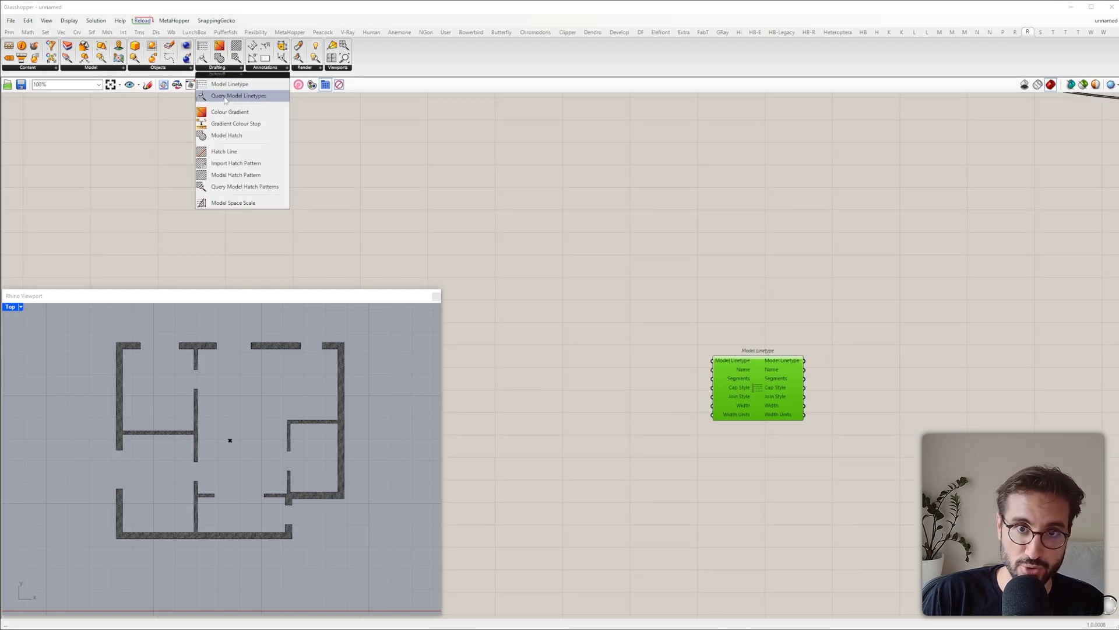
left_click(226, 96)
left_click(623, 246)
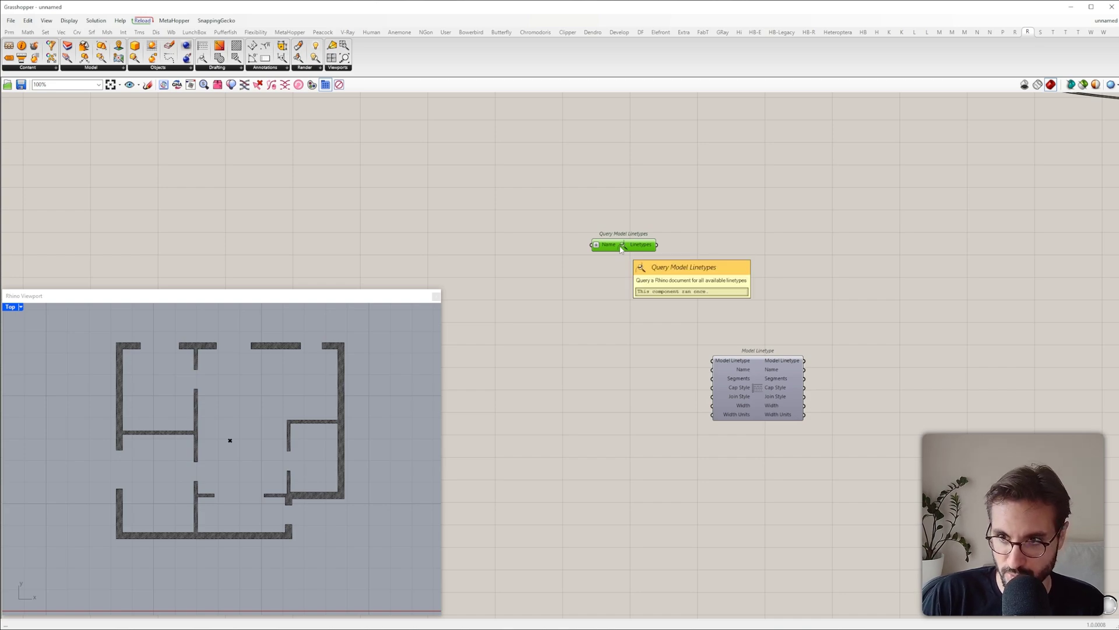
Step: Add the default linetypes from the Query Model Linetypes component and place an empty Panel near it
right_click(622, 246)
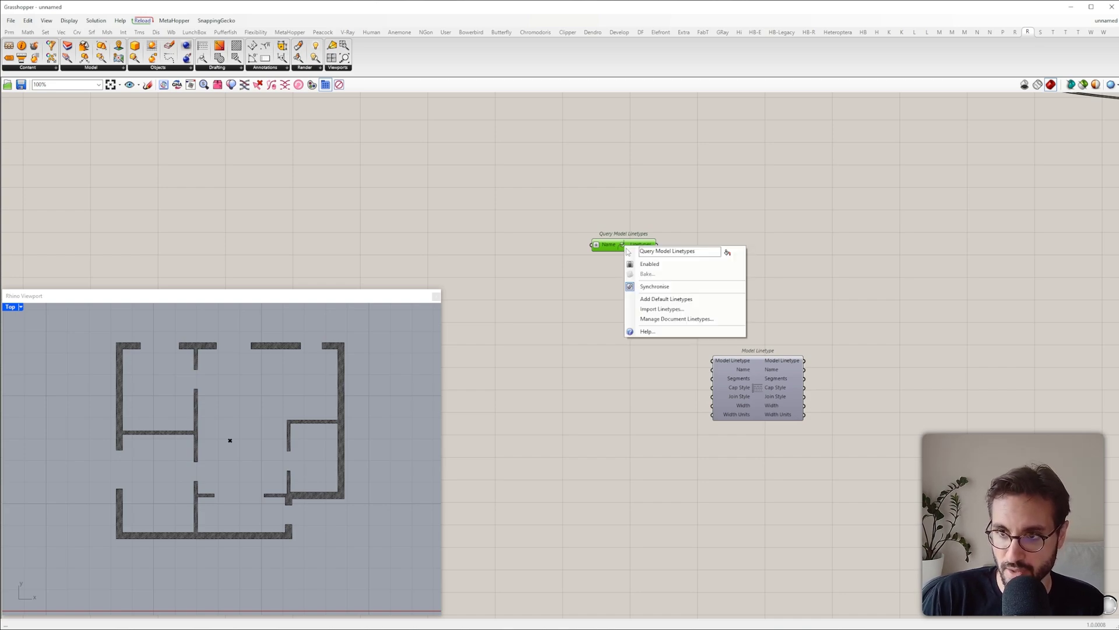
left_click(649, 300)
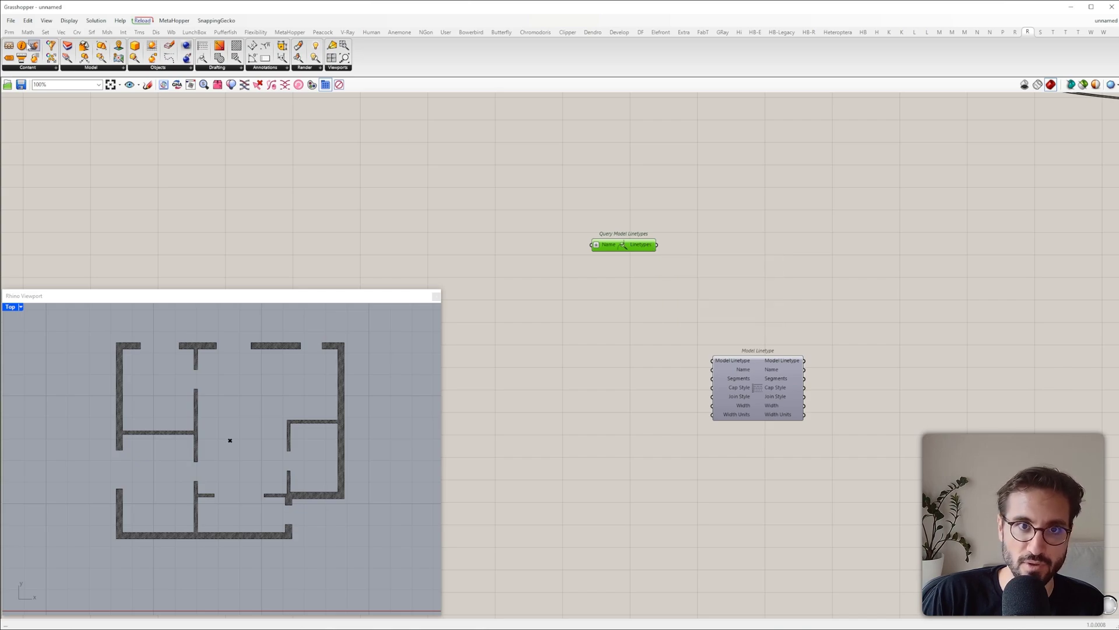
left_click(10, 32)
left_click_drag(774, 192, 774, 192)
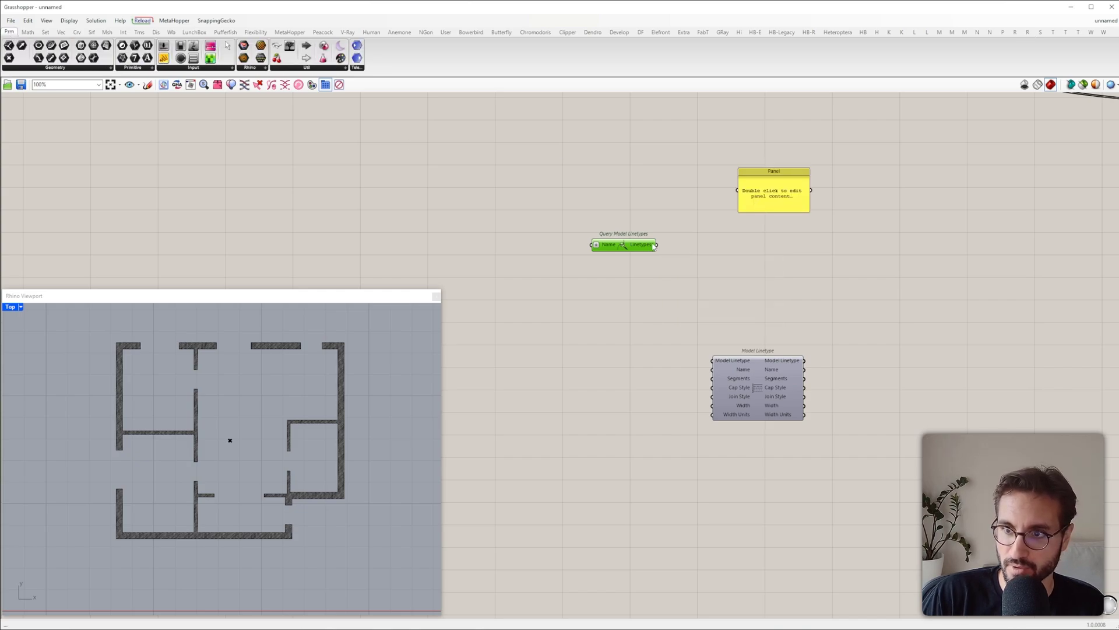
Step: Connect the Query Model Linetypes component's Linetypes output to the empty Panel and enlarge the Panel to fit the list
left_click_drag(657, 244, 738, 190)
left_click_drag(809, 214, 776, 274)
right_click_drag(639, 247, 587, 244)
left_click_drag(587, 245, 549, 245)
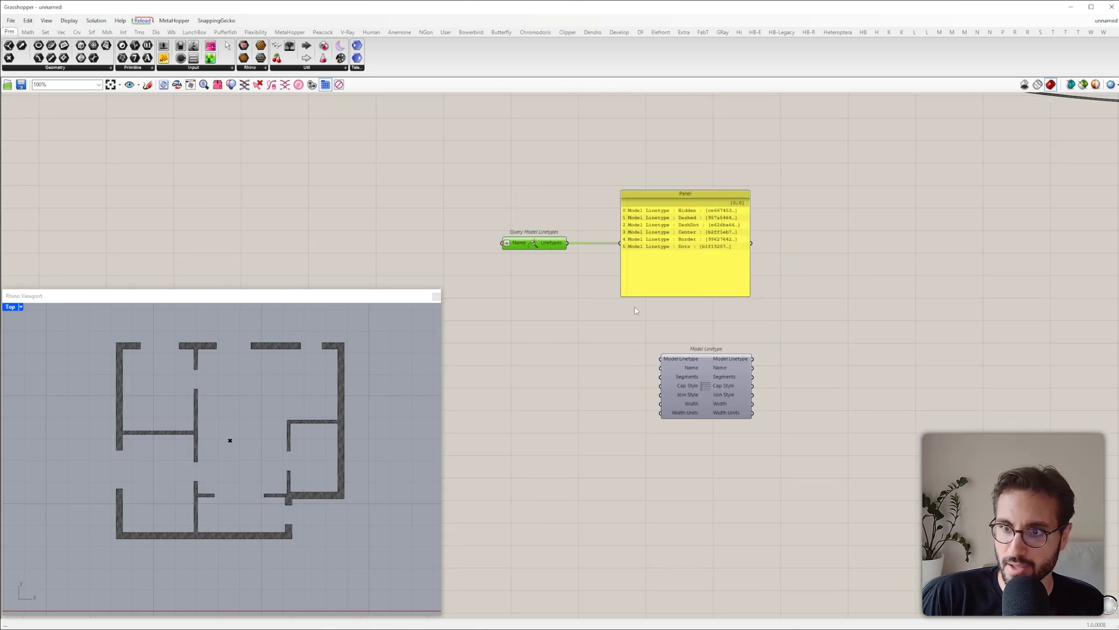
Step: Add a List Item component fed by the queried Linetypes and arrange it beside the Model Linetype component
double_click(590, 331)
type("item")
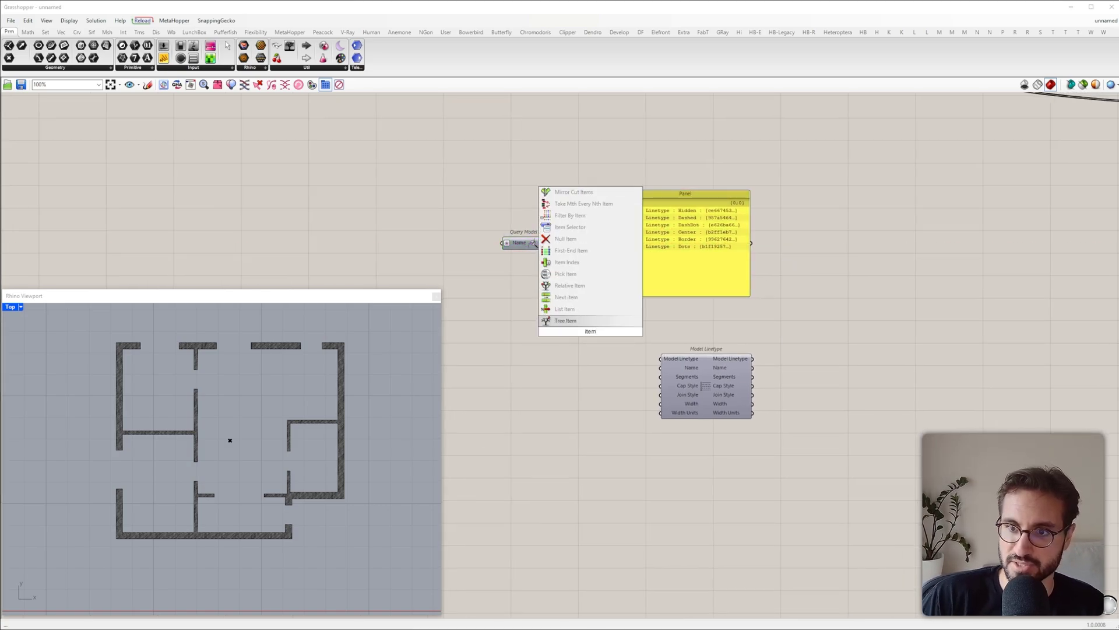
left_click(564, 309)
left_click_drag(568, 322, 566, 242)
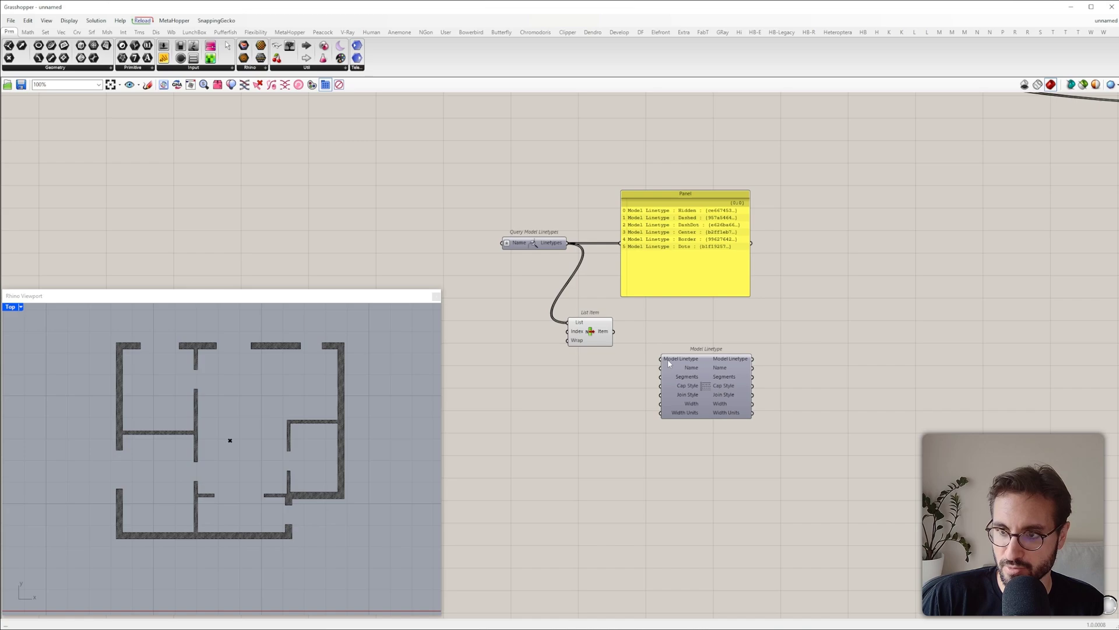
left_click_drag(669, 364, 737, 398)
left_click_drag(586, 333, 669, 388)
Step: Add a Number Slider starting at 0 and connect it to the List Item's Index input
double_click(604, 373)
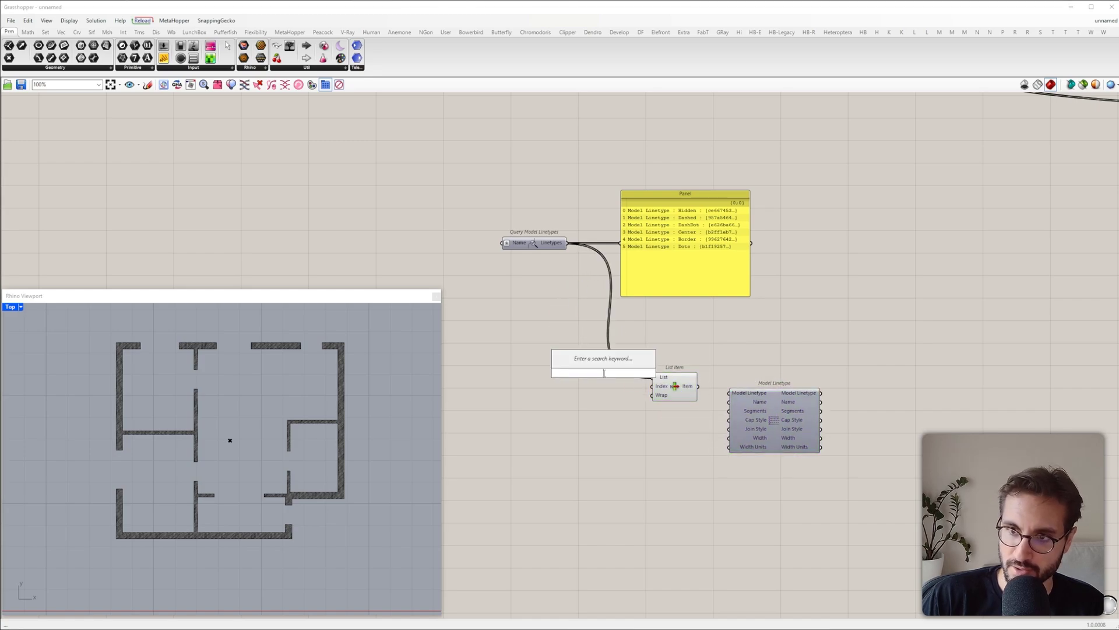
type("0<")
key("Return")
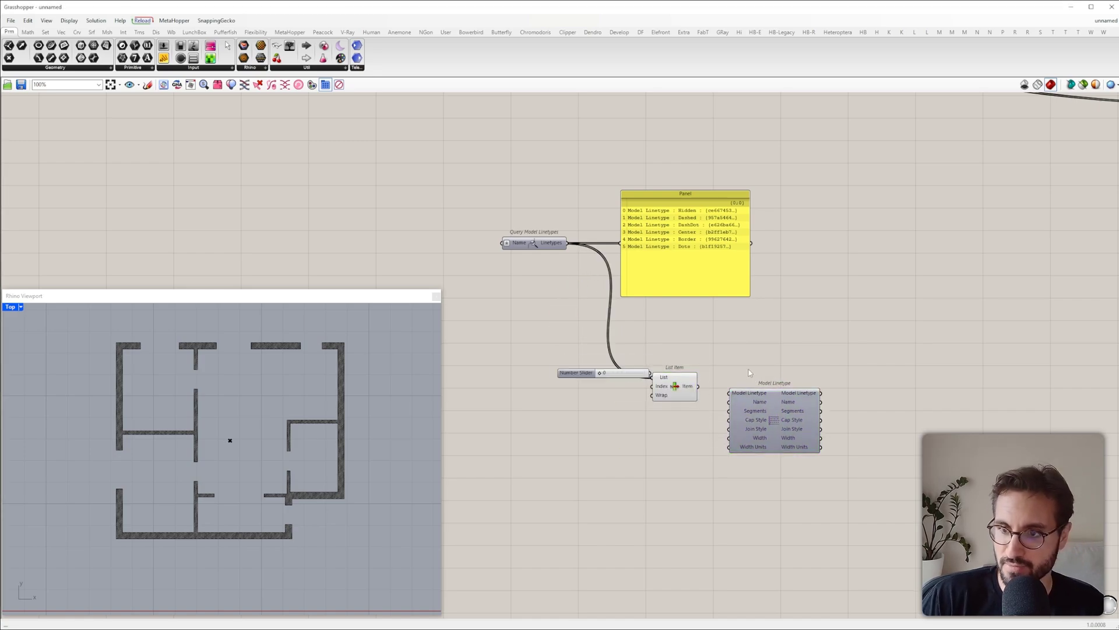
scroll(749, 373, "up", 3)
left_click_drag(583, 379, 585, 399)
scroll(635, 398, "down", 2)
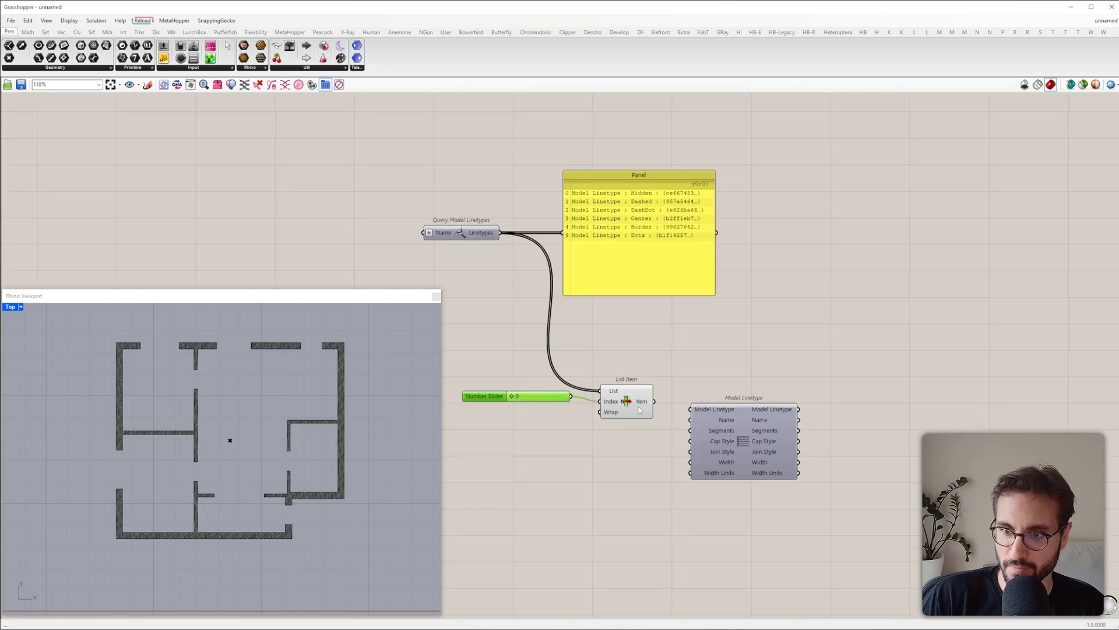
Step: Set the index slider to 3 and wire the List Item's Item output into the Model Linetype input, aligning the components
left_click(622, 400)
scroll(622, 399, "up", 3)
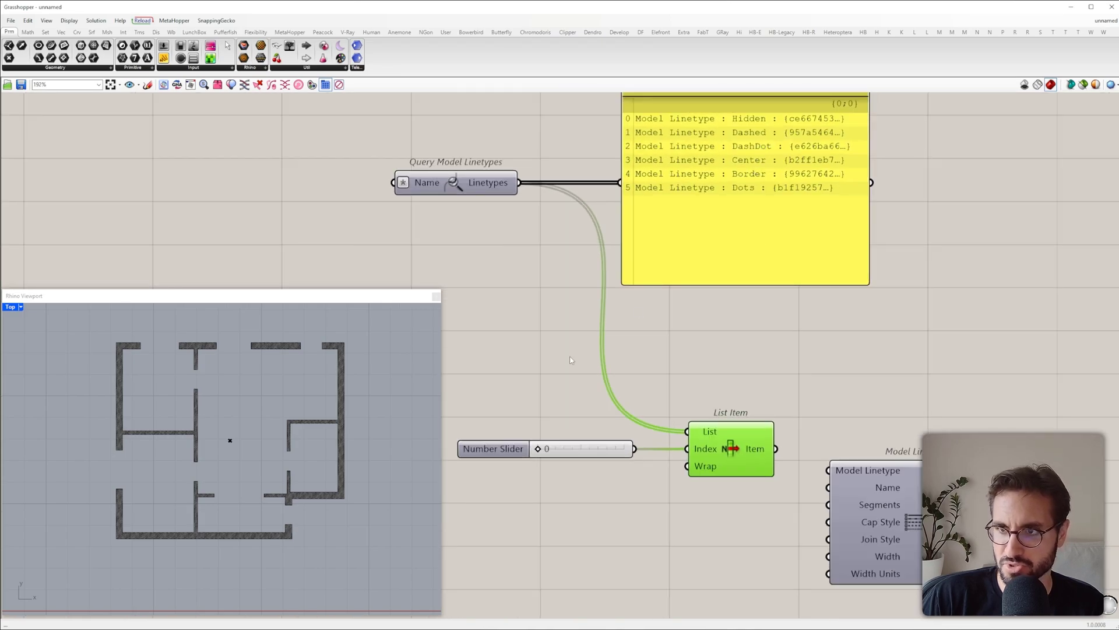
double_click(553, 453)
type("3")
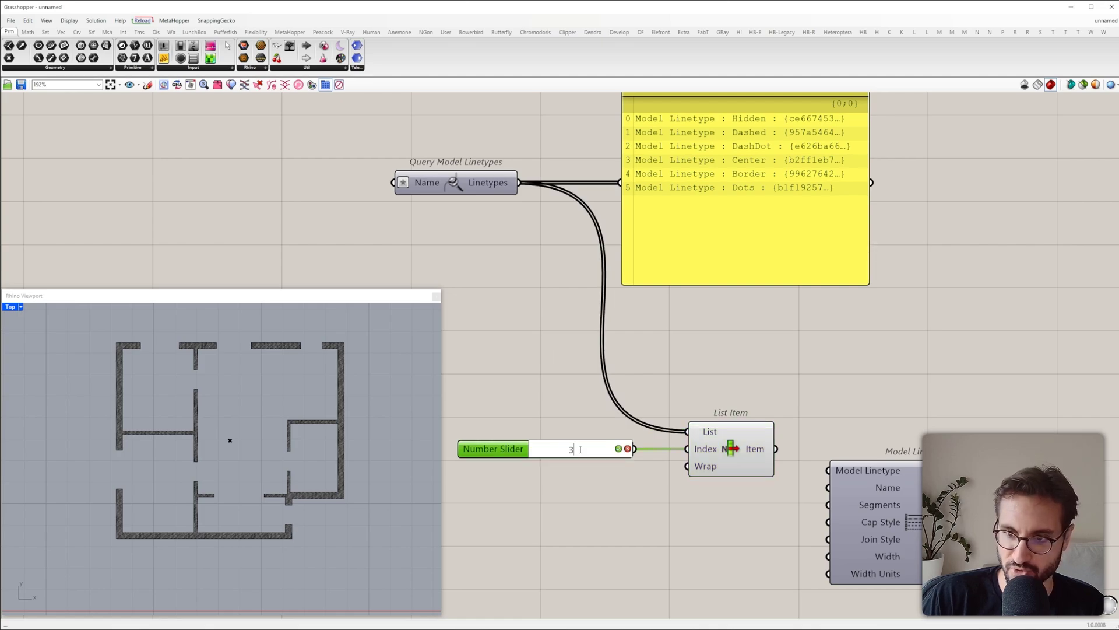
left_click(618, 449)
scroll(782, 350, "down", 2)
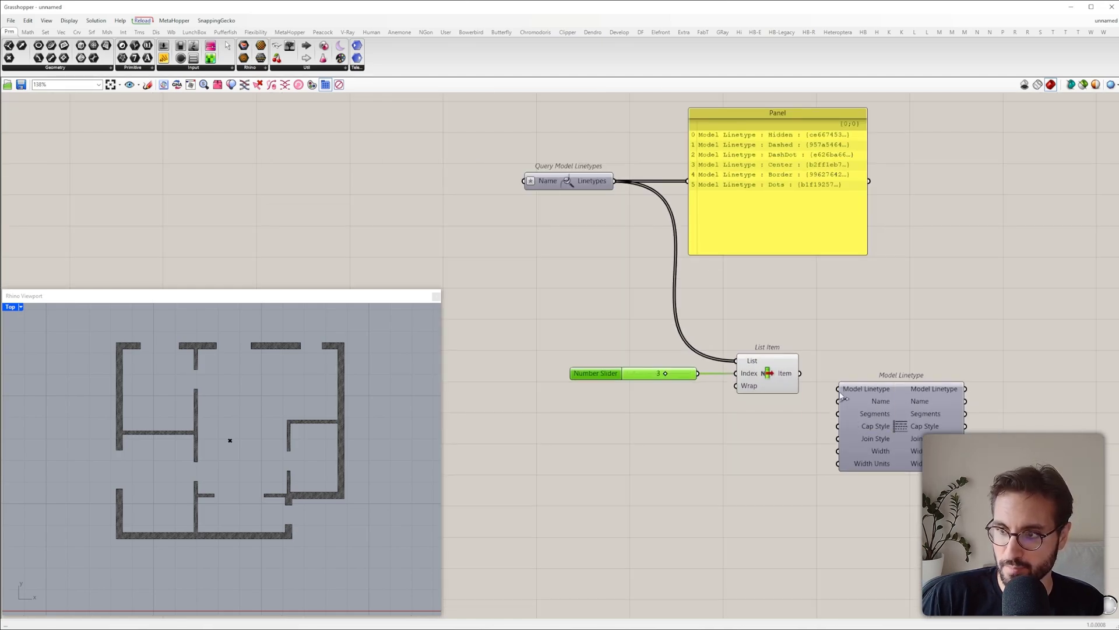
left_click_drag(839, 390, 800, 373)
left_click_drag(917, 417, 946, 401)
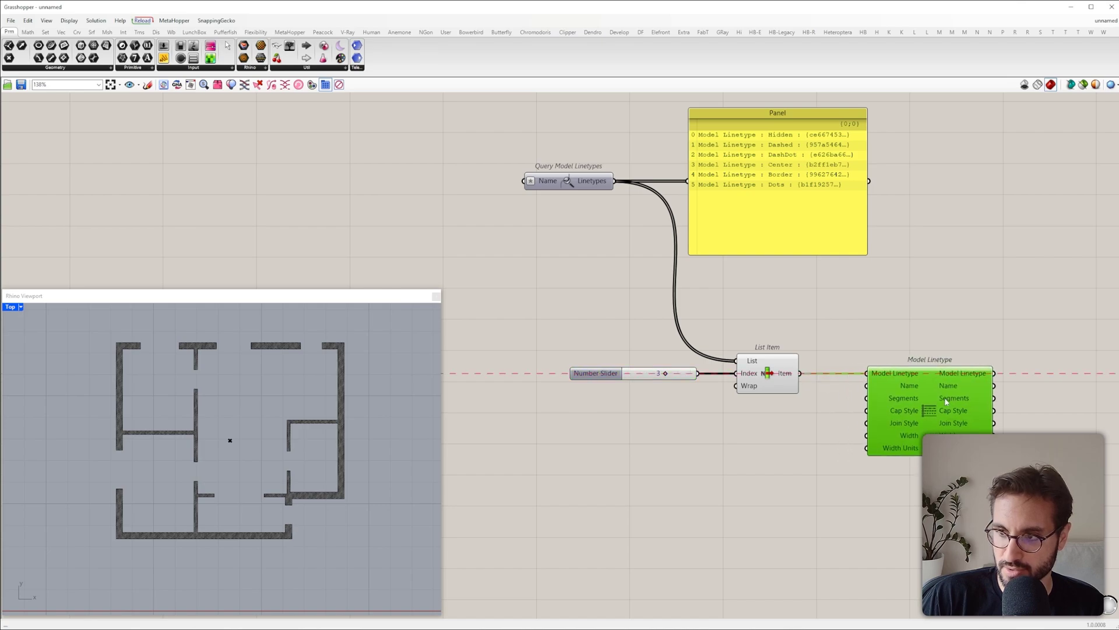
Step: Inspect the Model Linetype's Name, Segments, Cap Style, Join Style, Width and Width Units outputs in turn with a new Panel
right_click_drag(898, 375, 868, 381)
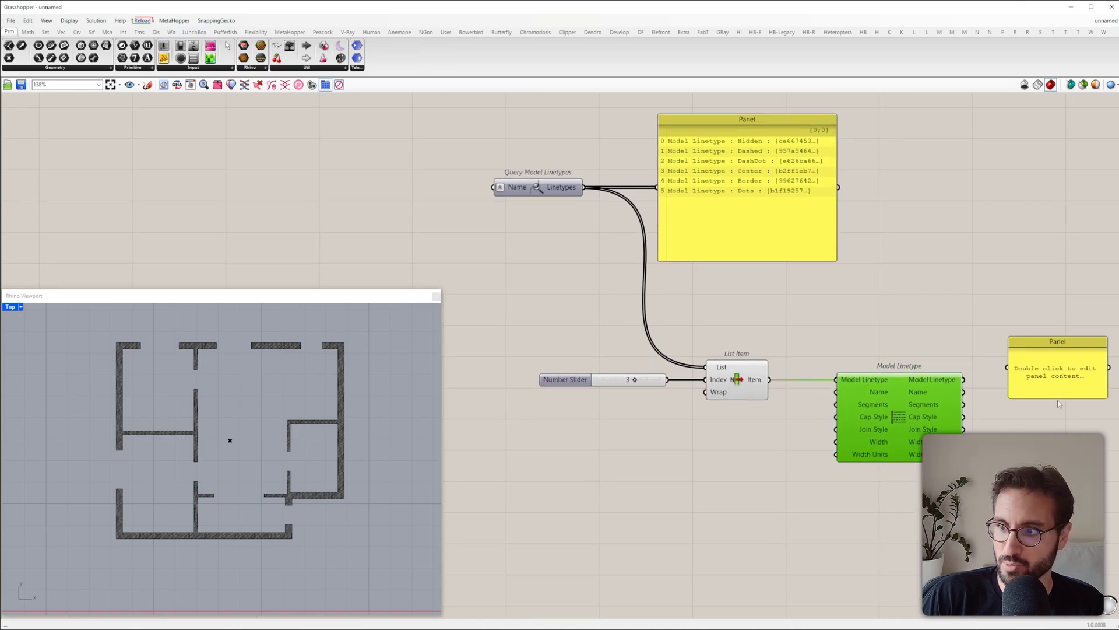
right_click_drag(941, 396, 798, 369)
left_click_drag(820, 365, 864, 341)
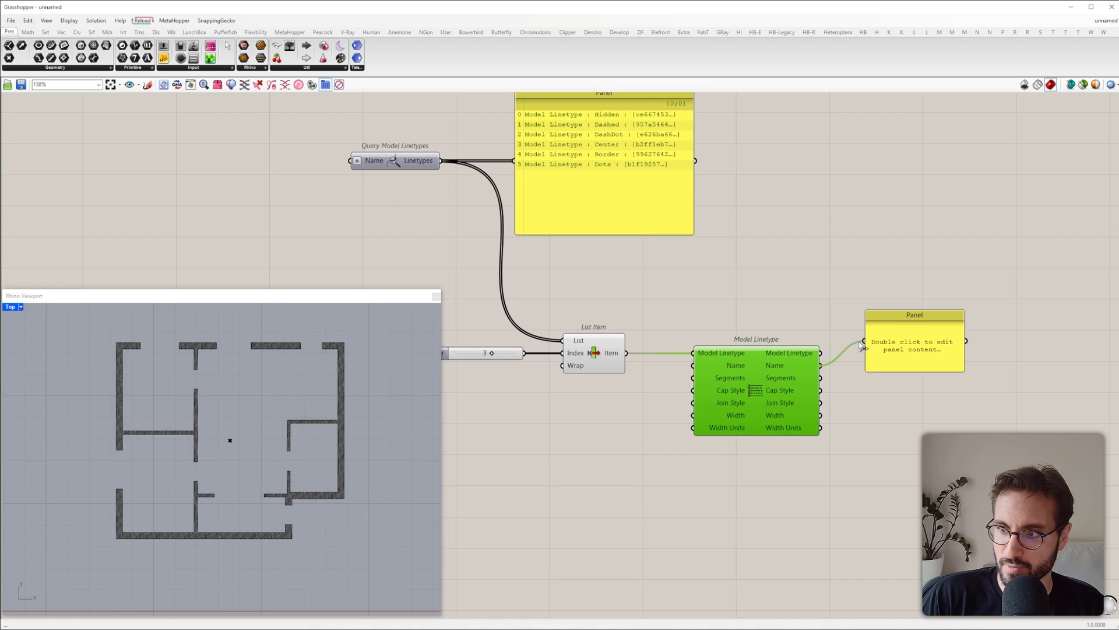
left_click_drag(822, 379, 940, 395)
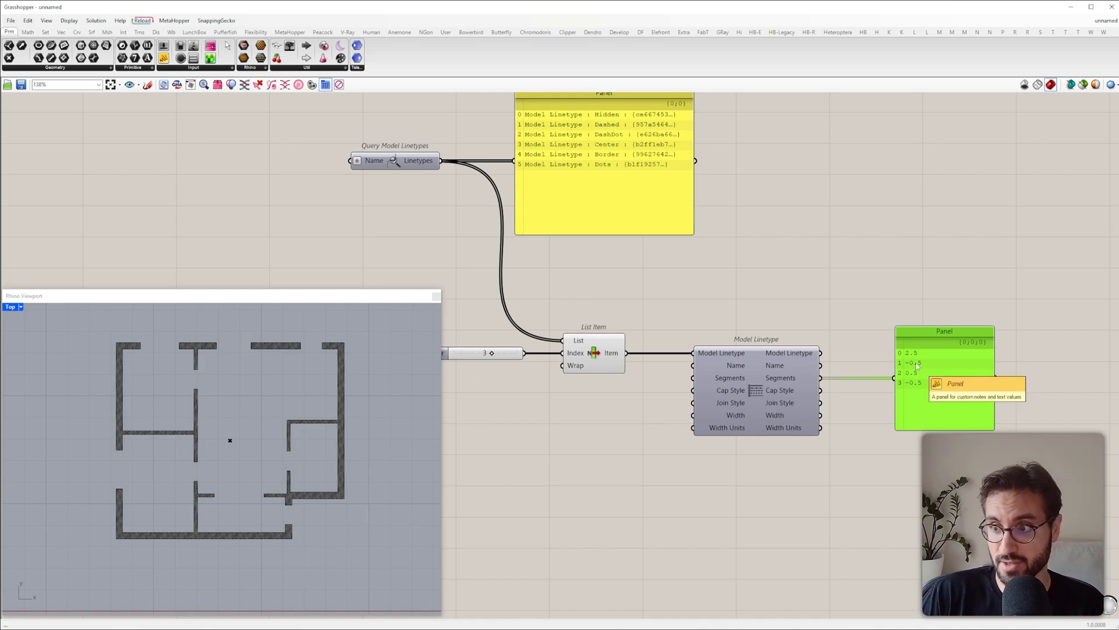
left_click_drag(820, 390, 894, 379)
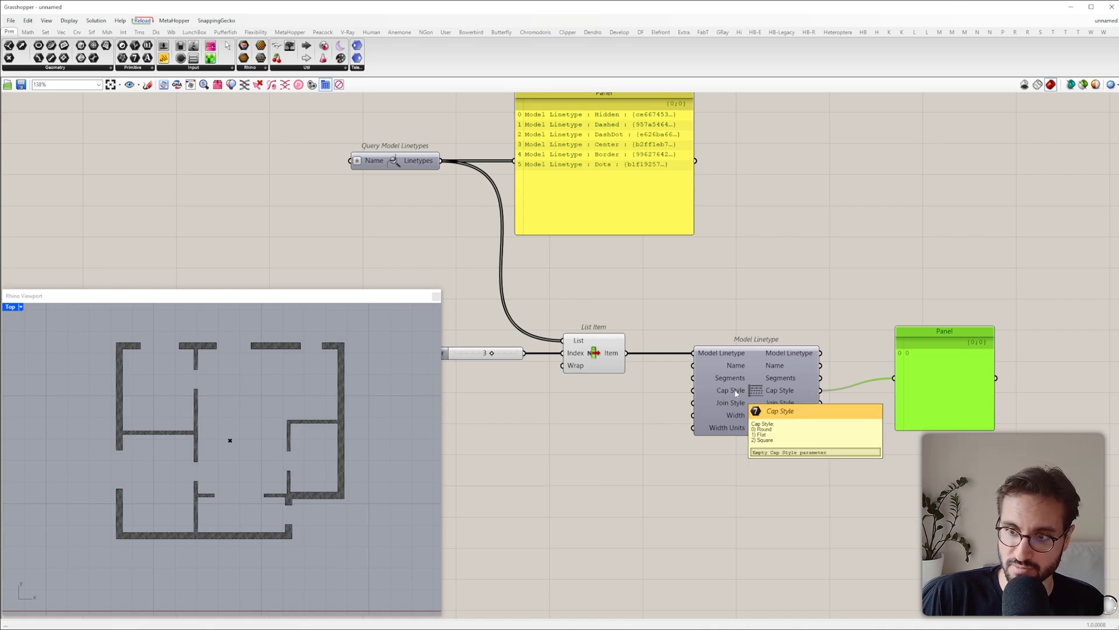
left_click_drag(851, 395, 894, 381)
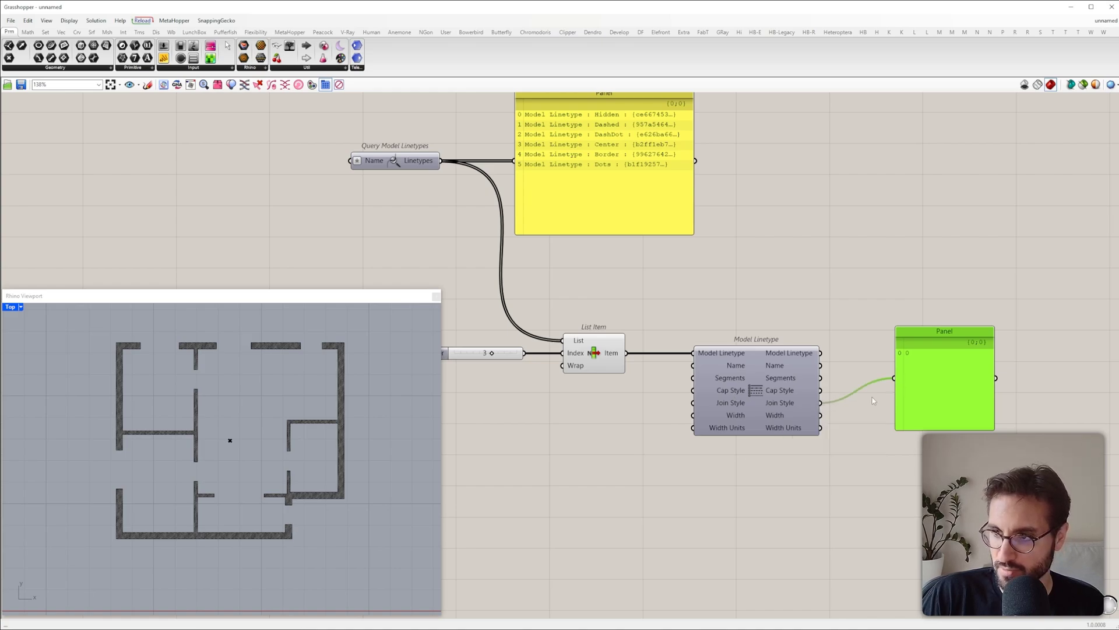
left_click_drag(820, 415, 895, 378)
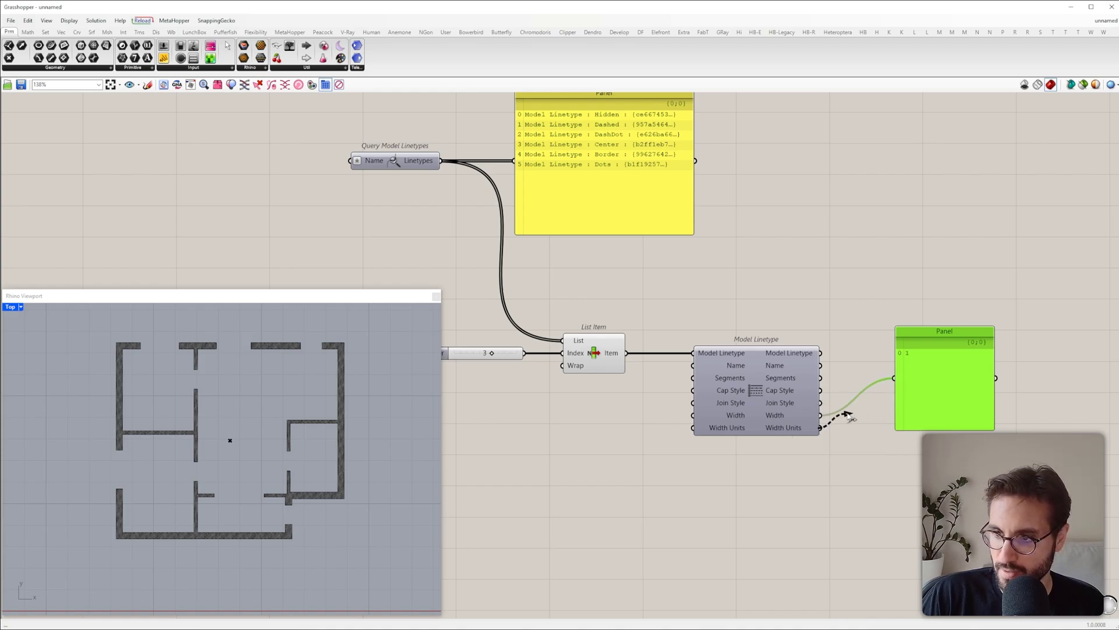
left_click_drag(847, 412, 912, 434)
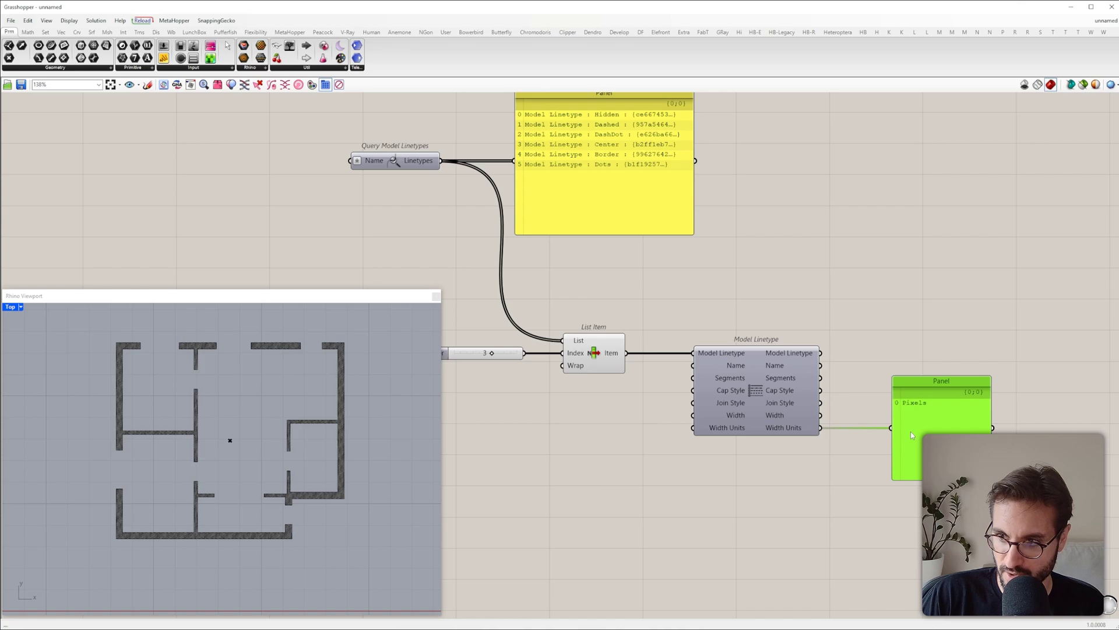
Step: Check which unit systems the Model Linetype's Width Units input offers
mouse_move(728, 431)
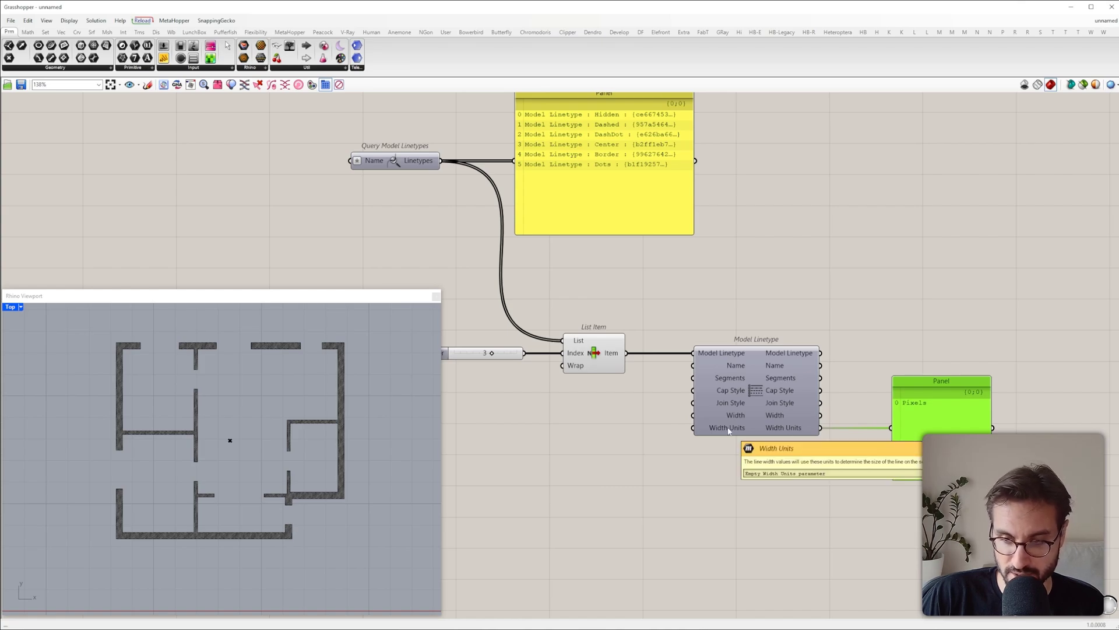
right_click(728, 430)
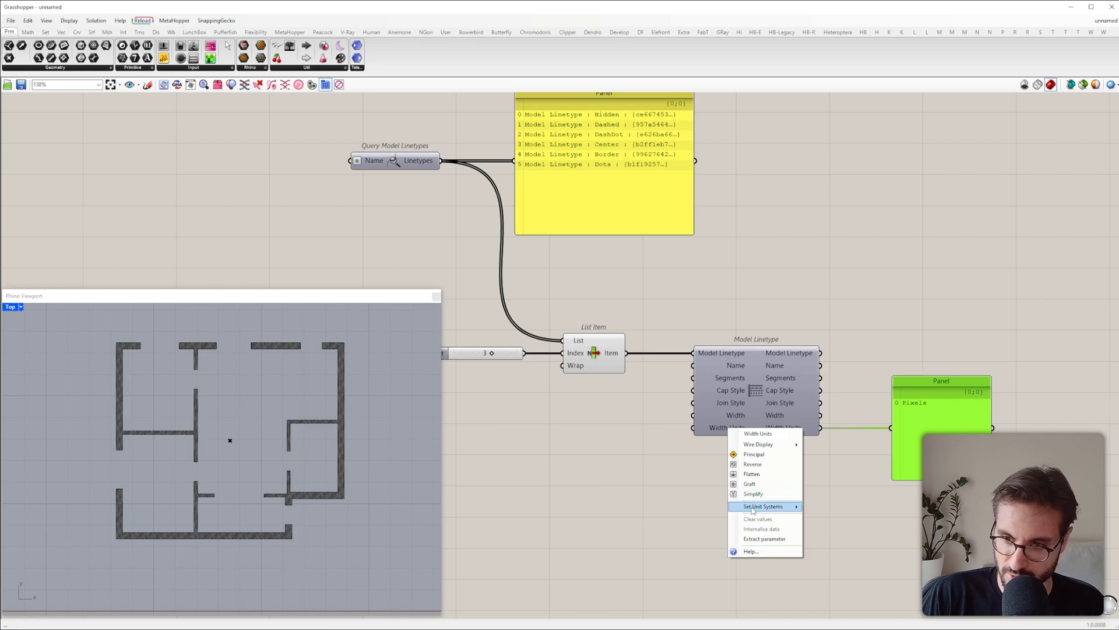
right_click(712, 432)
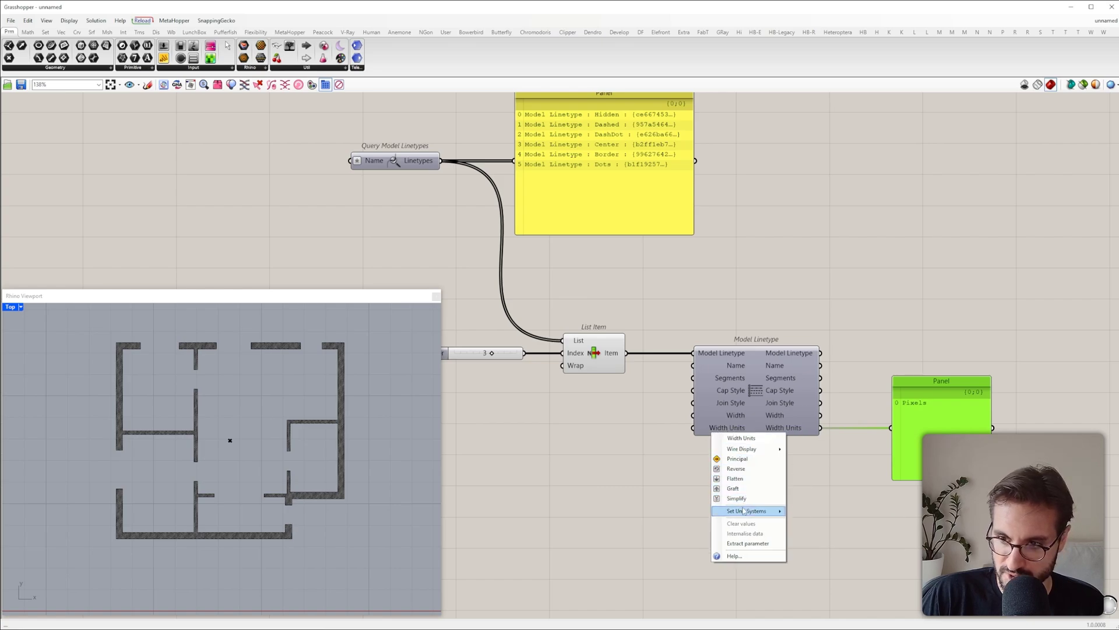
mouse_move(779, 513)
left_click(822, 519)
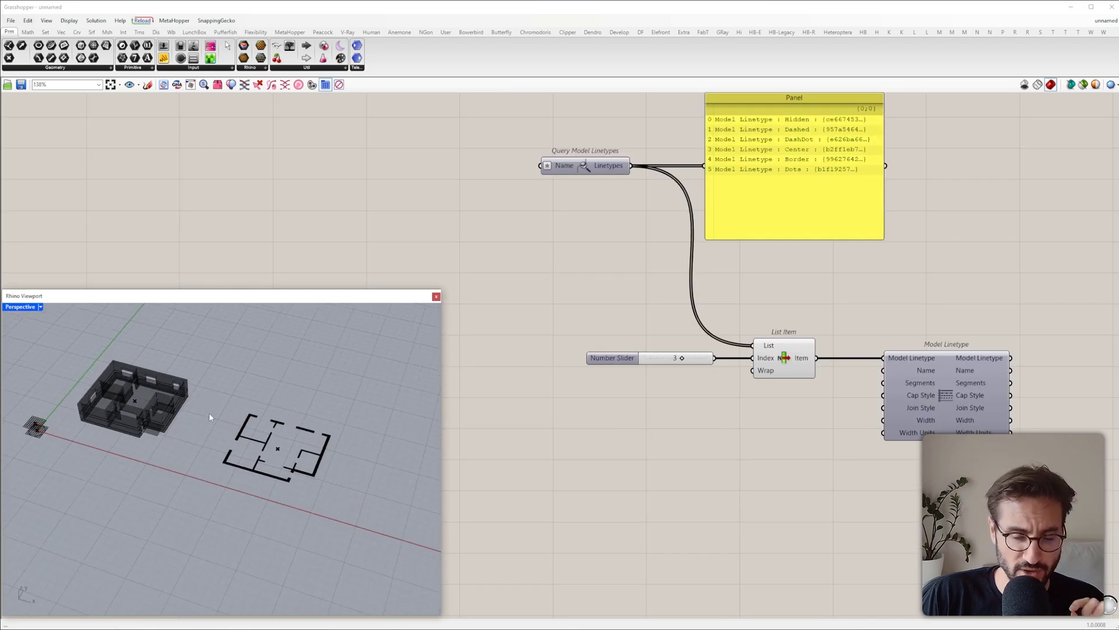
Step: Mark the window openings in the perspective floor plan's outer walls with red strokes on a temporary screen capture and discard it
scroll(115, 400, "up", 5)
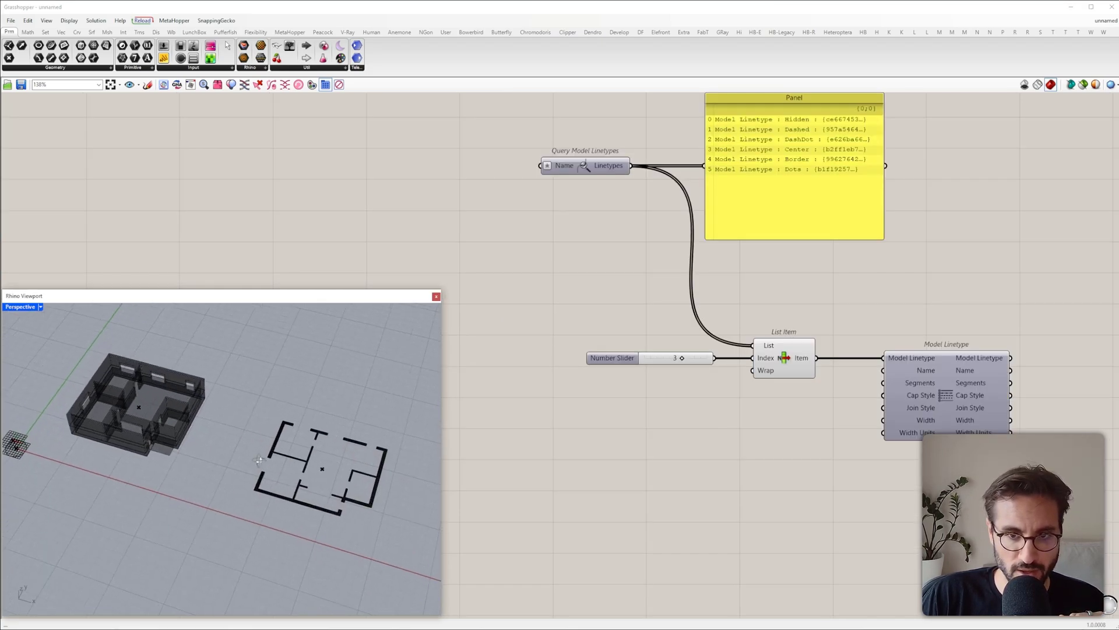
right_click_drag(322, 503, 261, 480, "shift")
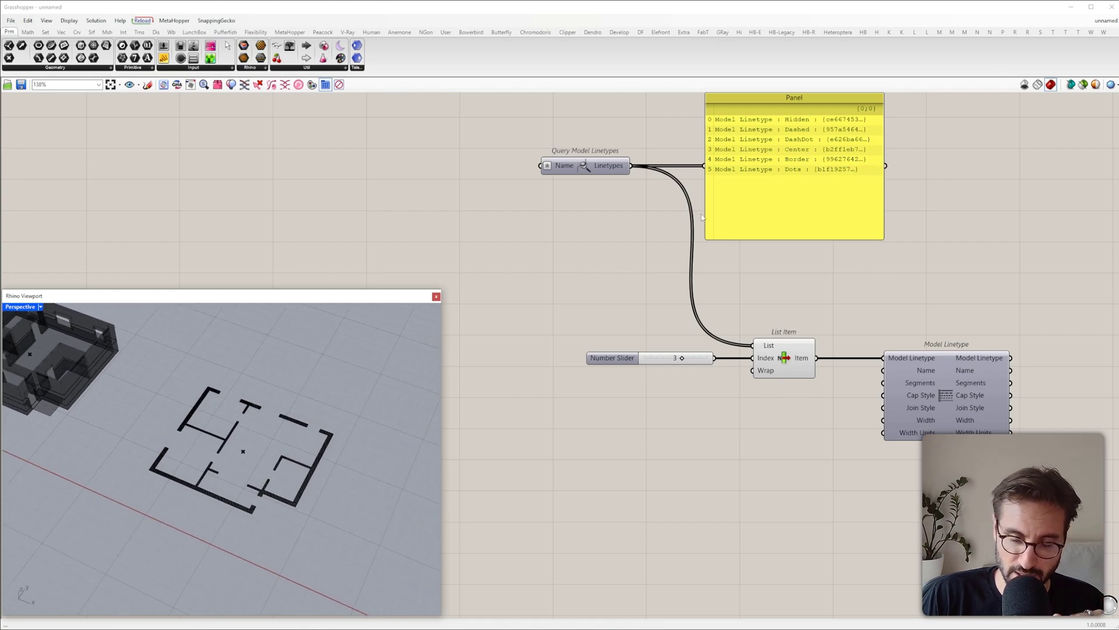
key("Print")
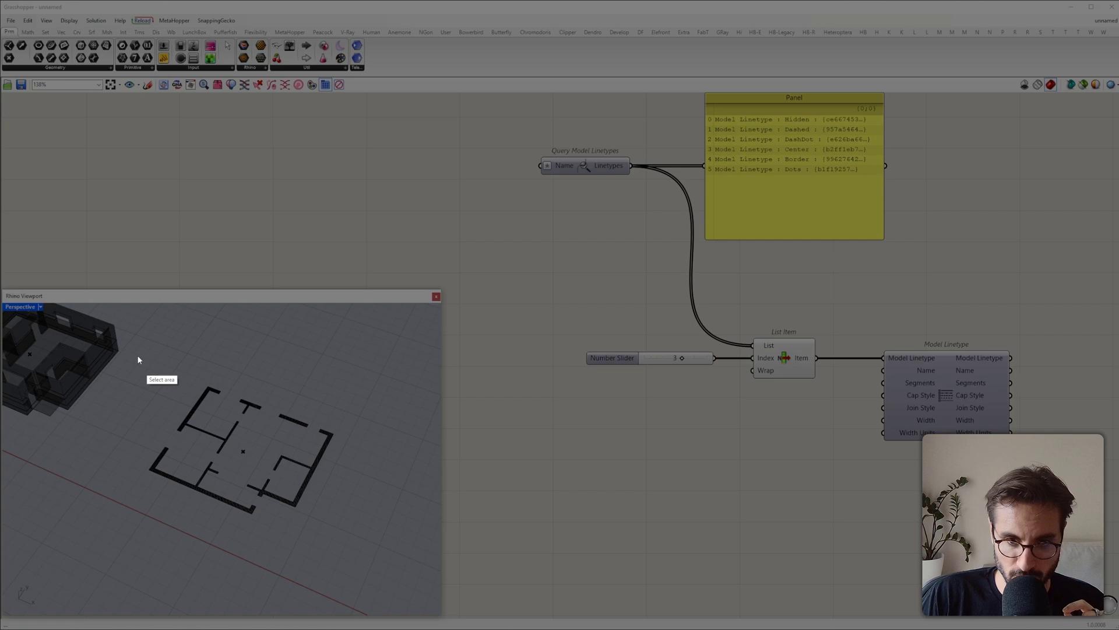
left_click_drag(102, 339, 449, 582)
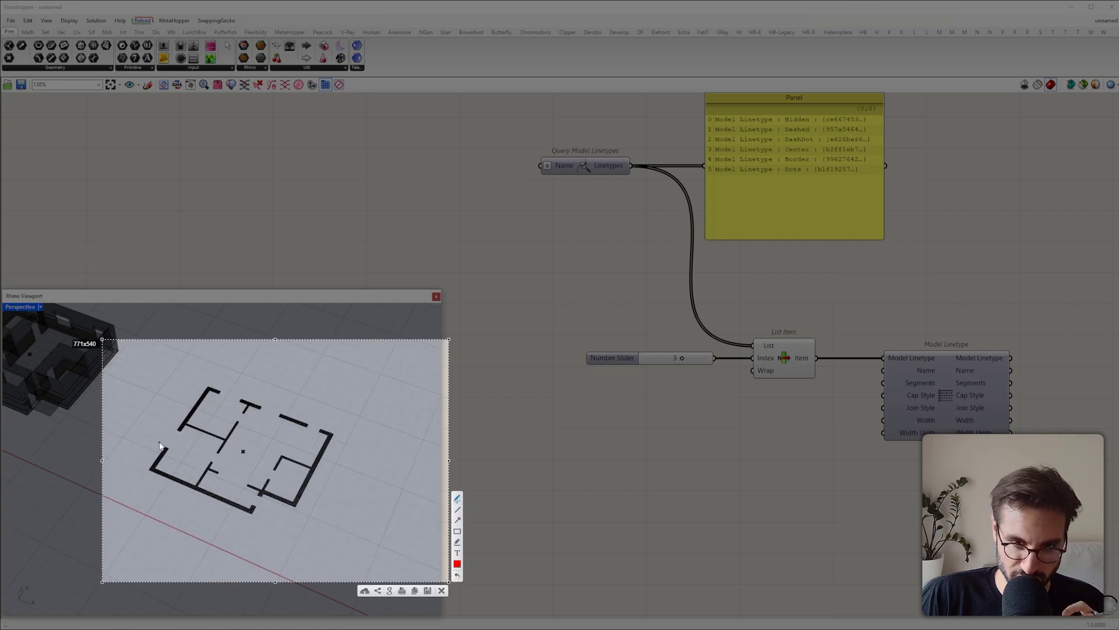
left_click_drag(164, 447, 185, 427)
left_click_drag(225, 392, 323, 431)
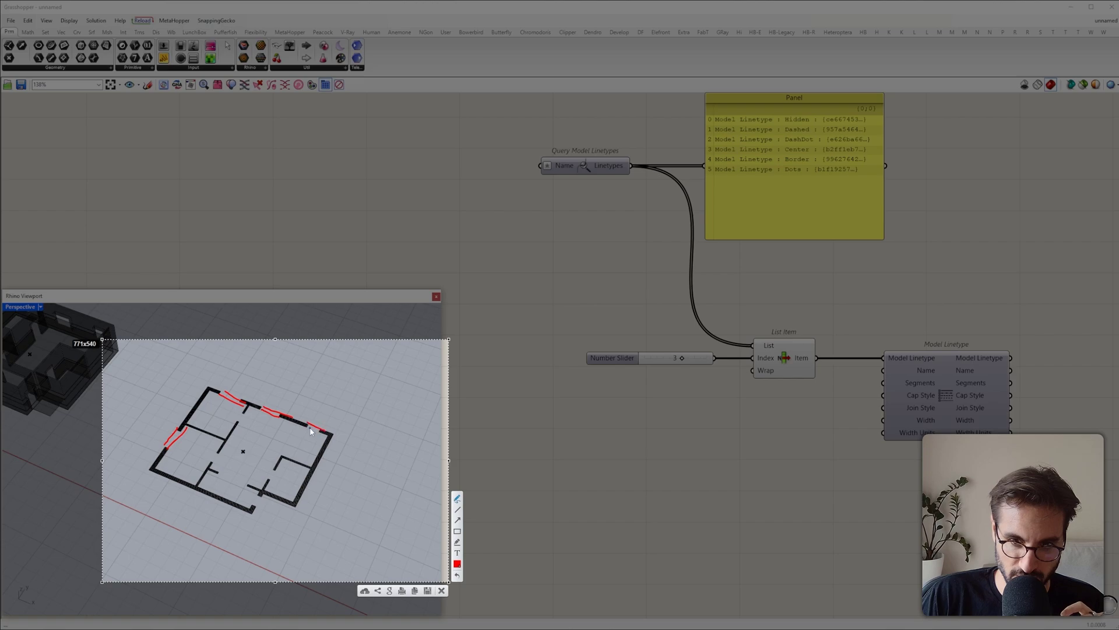
key("Escape")
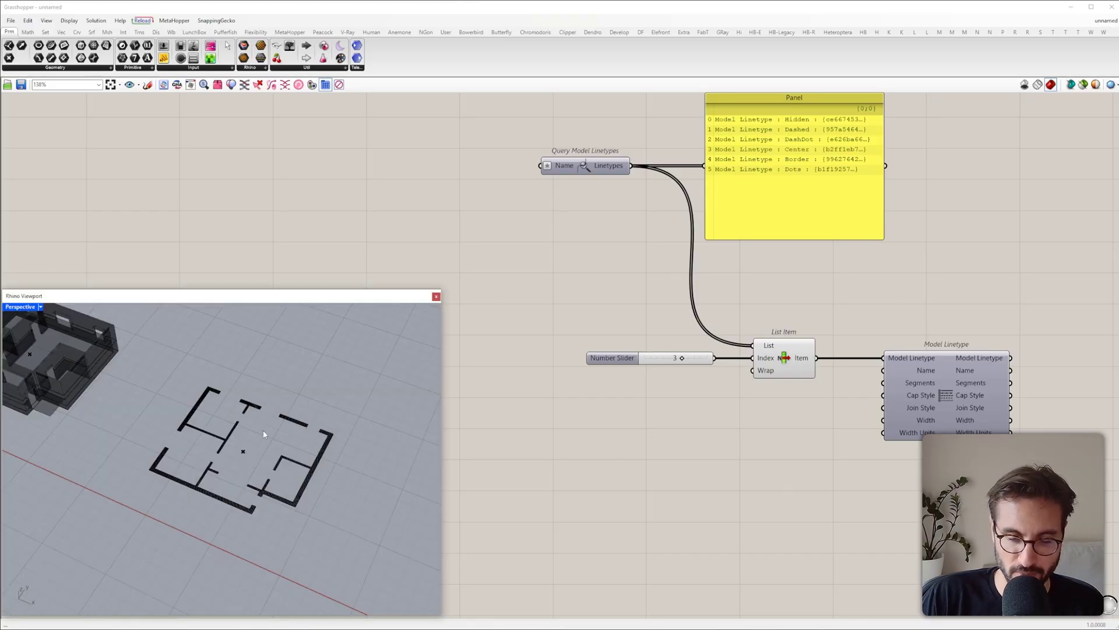
Step: Locate the Windows layer Geometry Pipeline in the definition and examine its window volumes in the perspective house model
right_click_drag(331, 241, 632, 251)
scroll(712, 362, "down", 5)
scroll(668, 288, "up", 4)
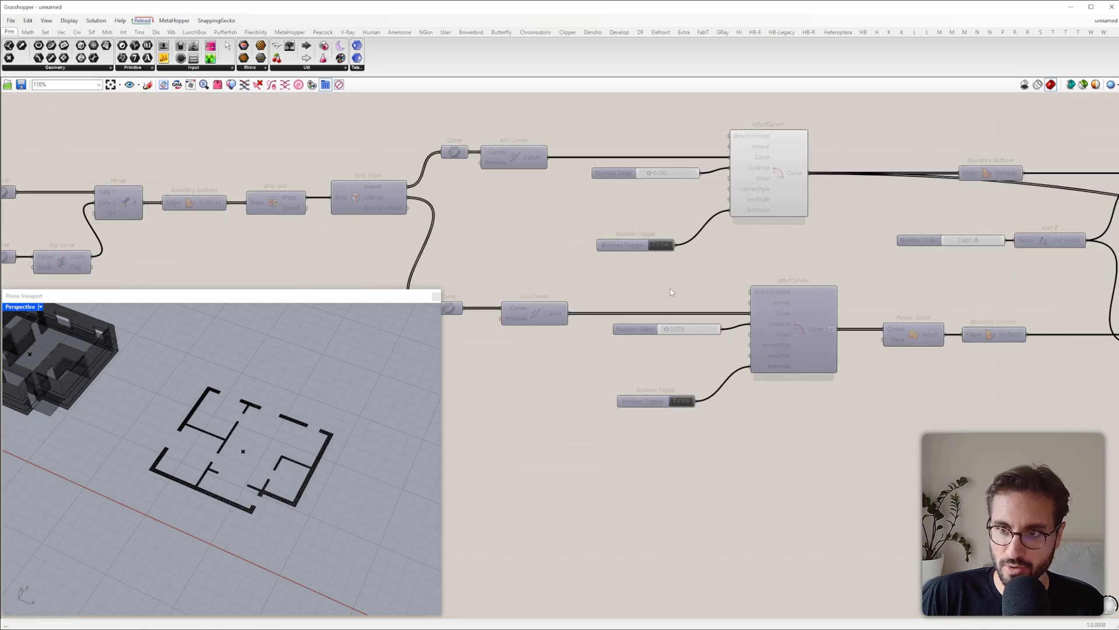
right_click_drag(933, 347, 641, 293)
scroll(641, 293, "down", 4)
right_click_drag(1062, 355, 844, 314)
scroll(844, 314, "up", 6)
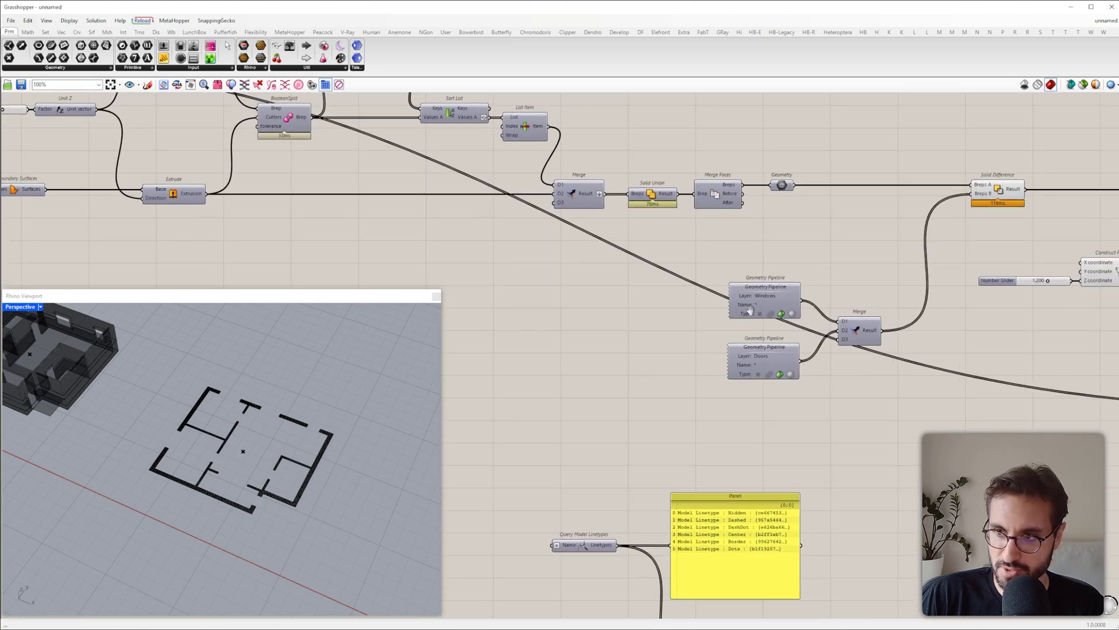
left_click(547, 274)
scroll(231, 402, "down", 5)
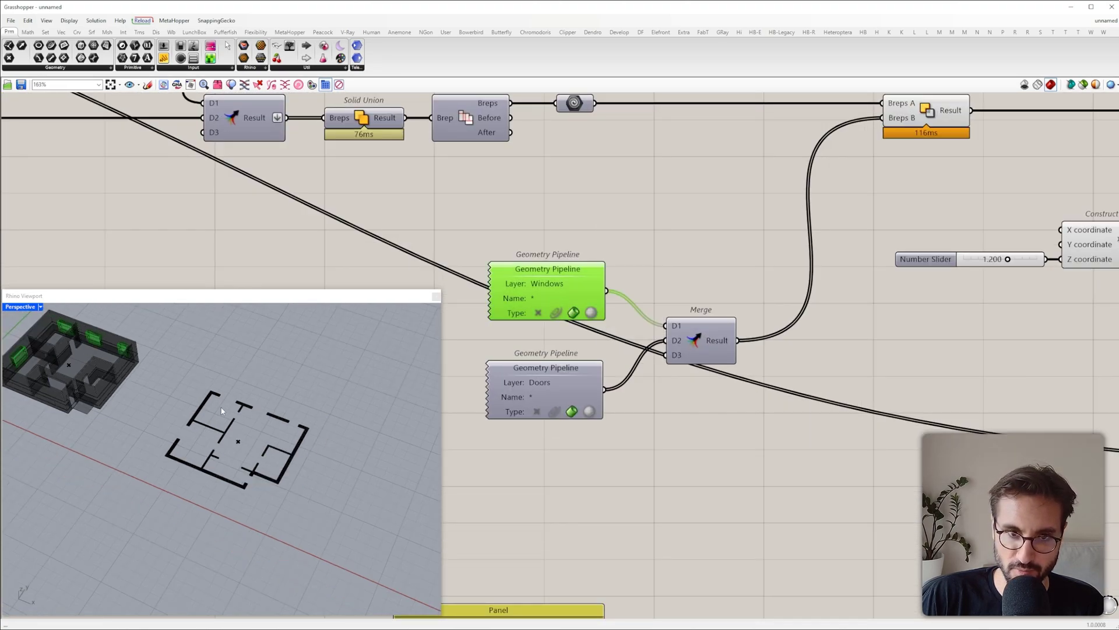
right_click_drag(116, 382, 197, 412, "shift")
scroll(200, 410, "up", 4)
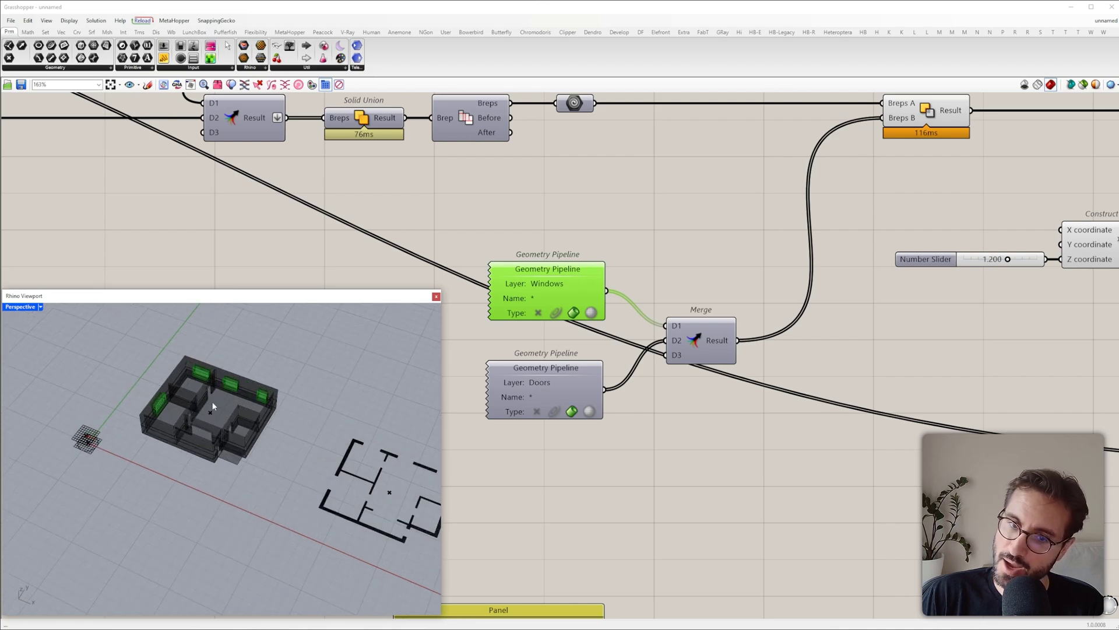
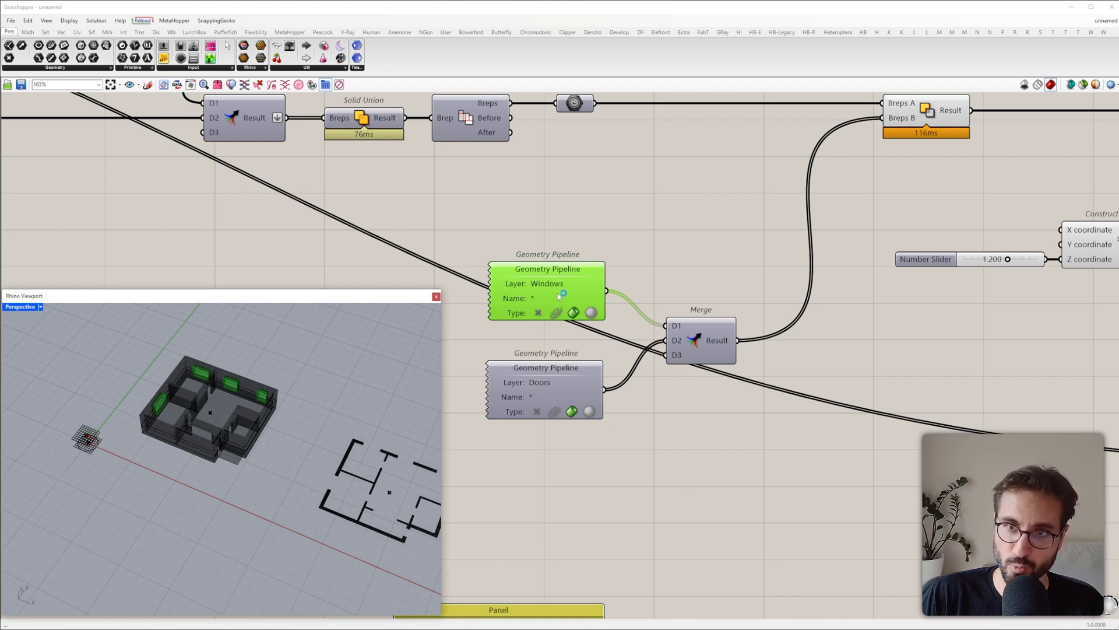
Step: Intersect the Geometry parameter's merged walls with the Windows layer Geometry Pipeline through a new Solid Intersection component
right_click_drag(605, 153, 633, 294)
left_click(604, 245)
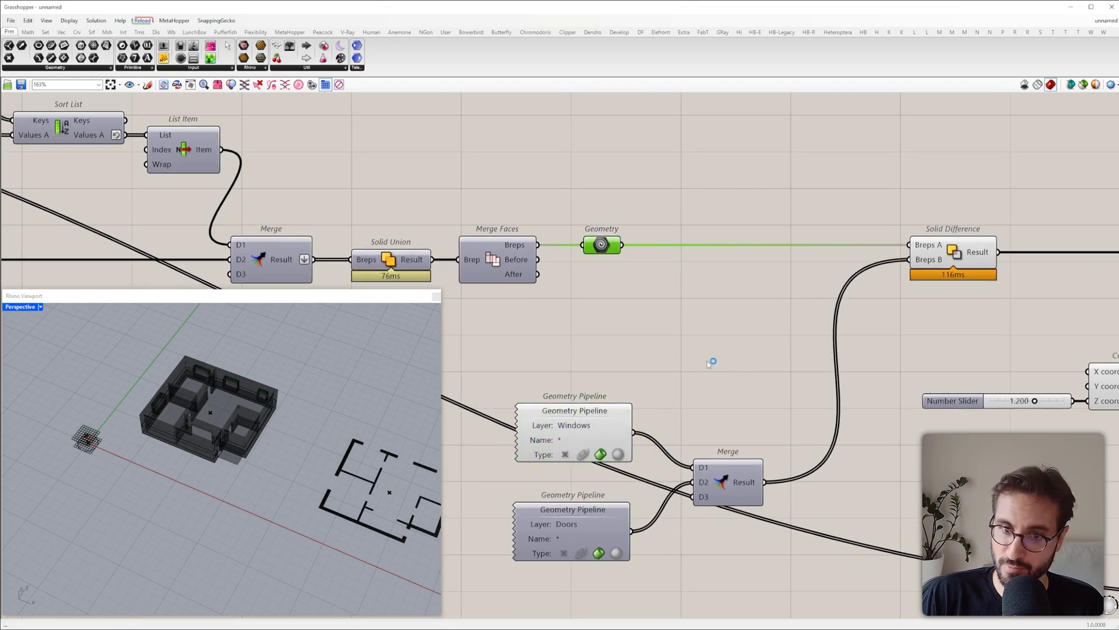
double_click(635, 321)
type("soli")
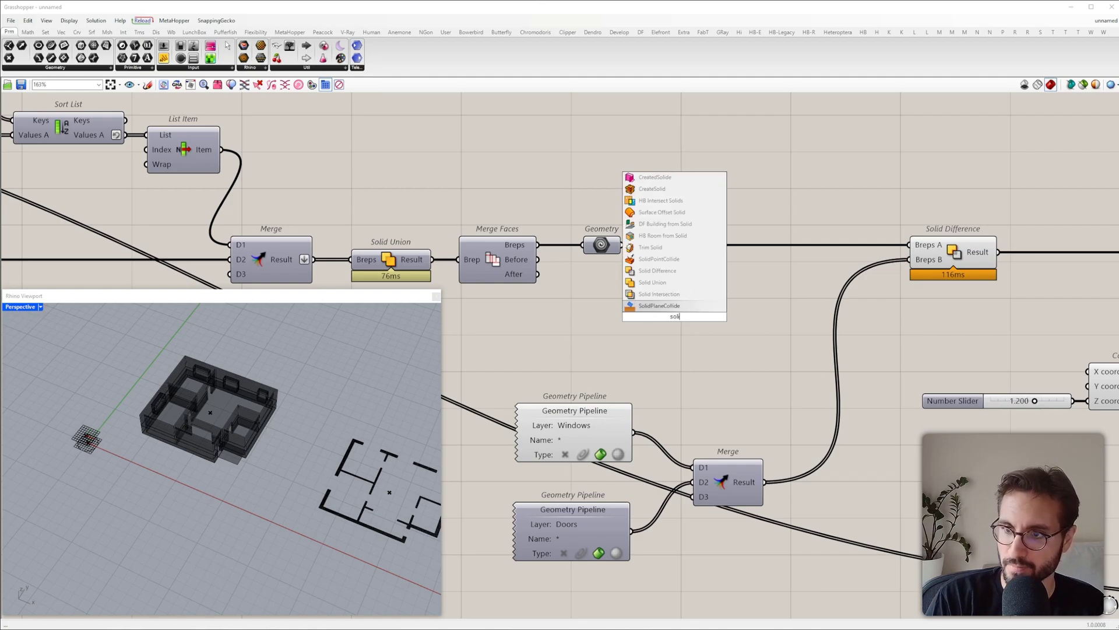
key("Up")
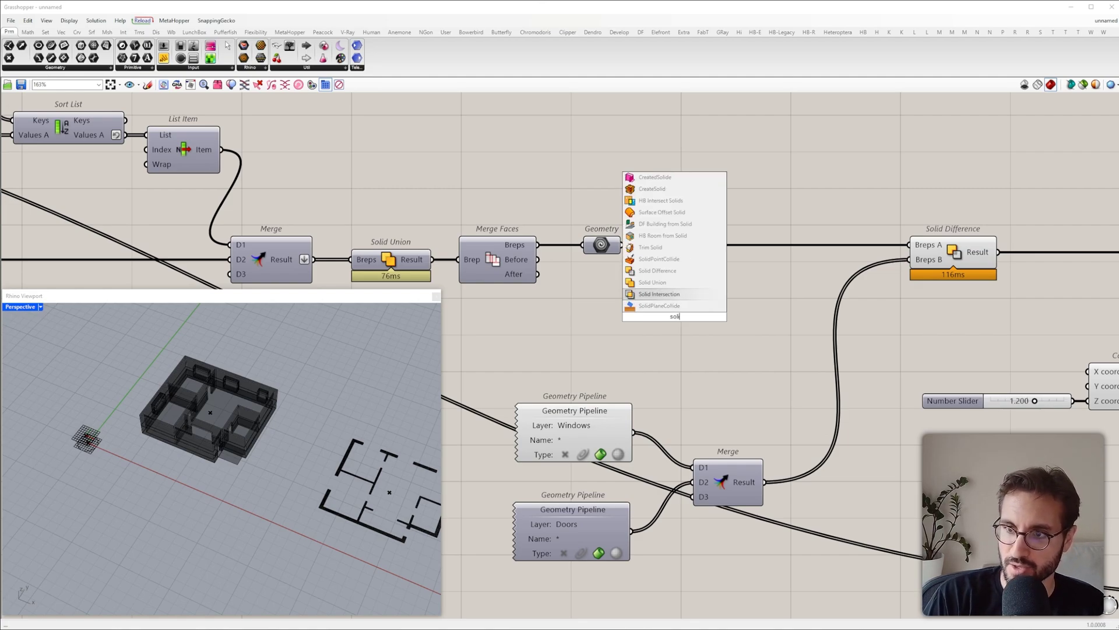
key("Return")
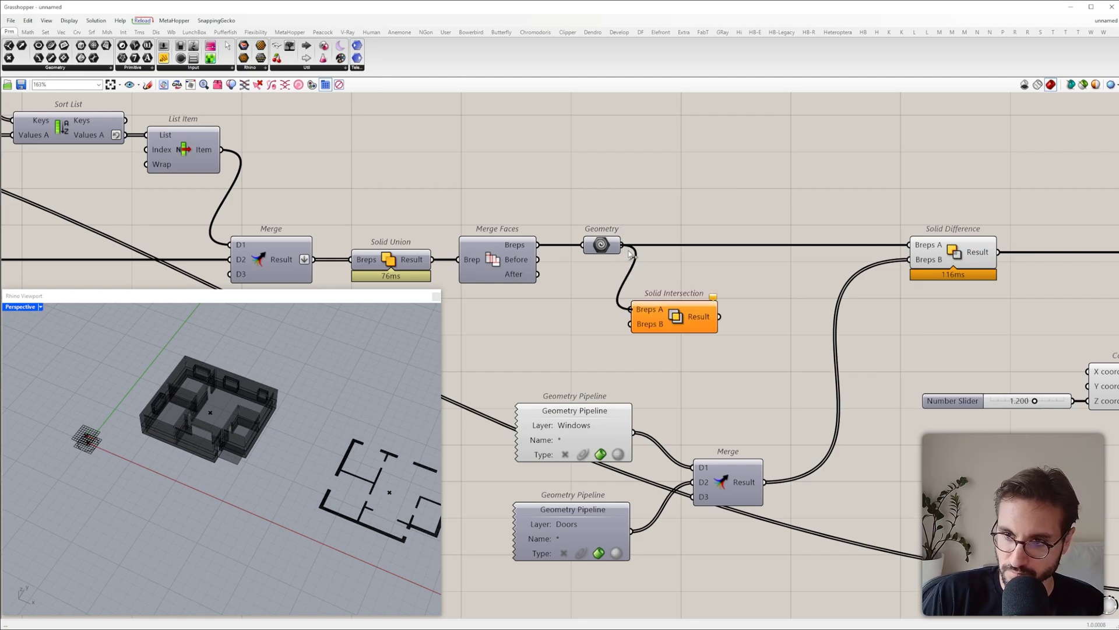
left_click_drag(632, 323, 635, 432)
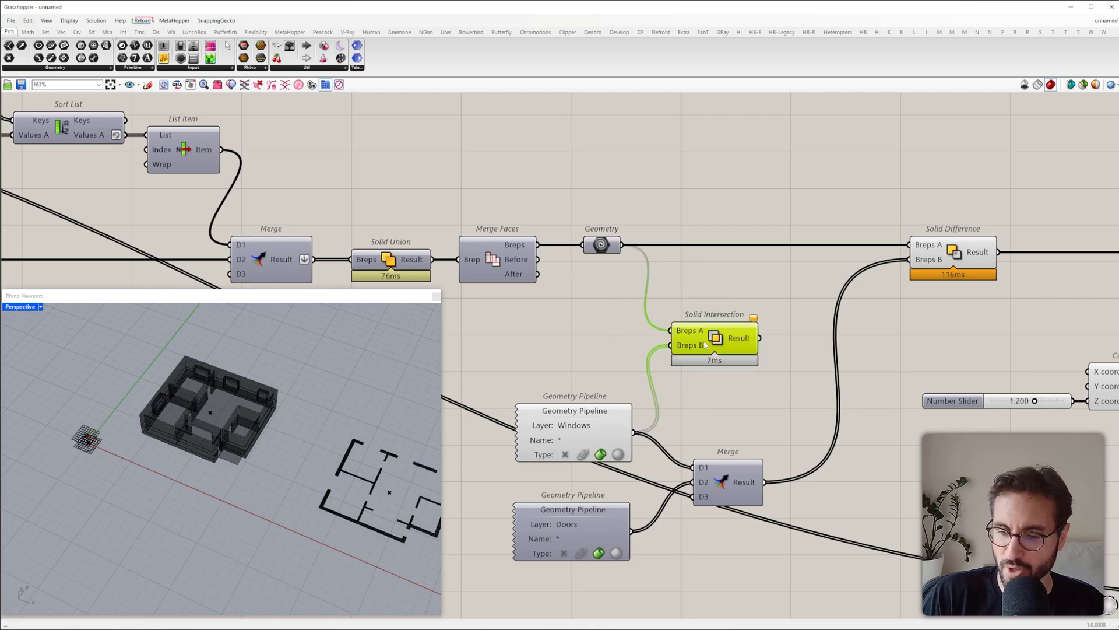
left_click_drag(664, 323, 750, 324)
mouse_move(759, 306)
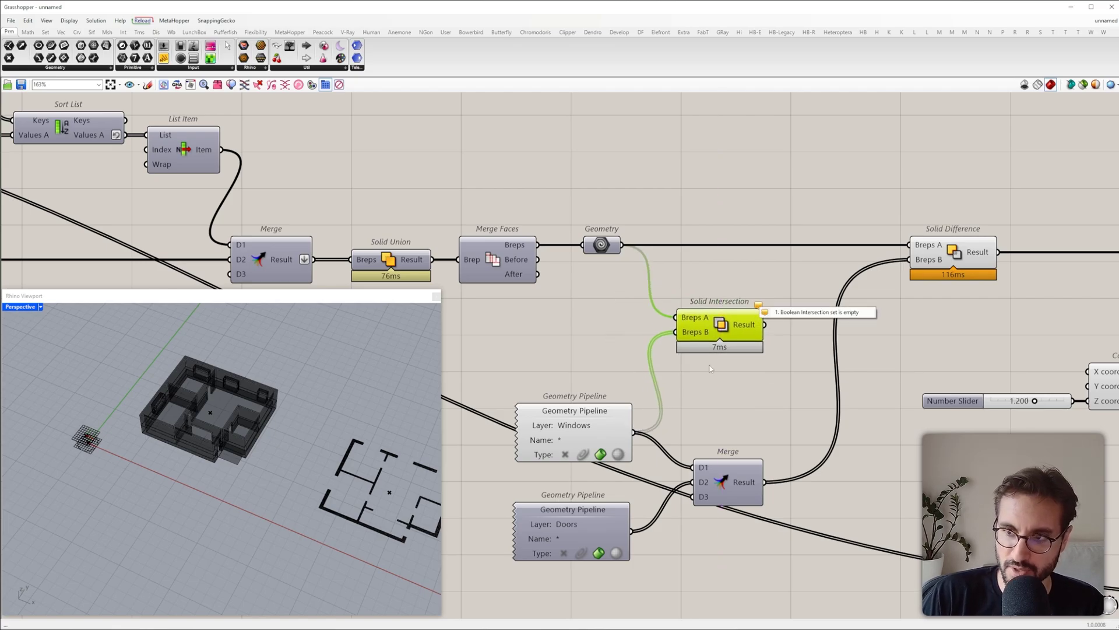
Step: Graft the Solid Intersection's Breps B input and attach a Panel to its Result output
left_click(642, 395)
right_click(692, 331)
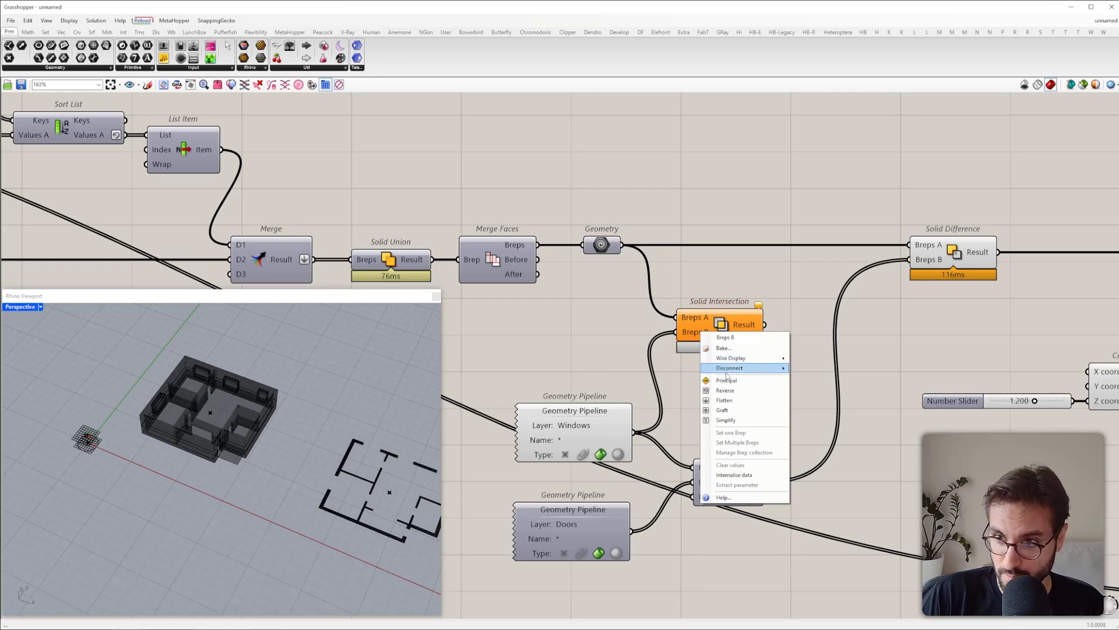
left_click(721, 410)
scroll(830, 270, "up", 3)
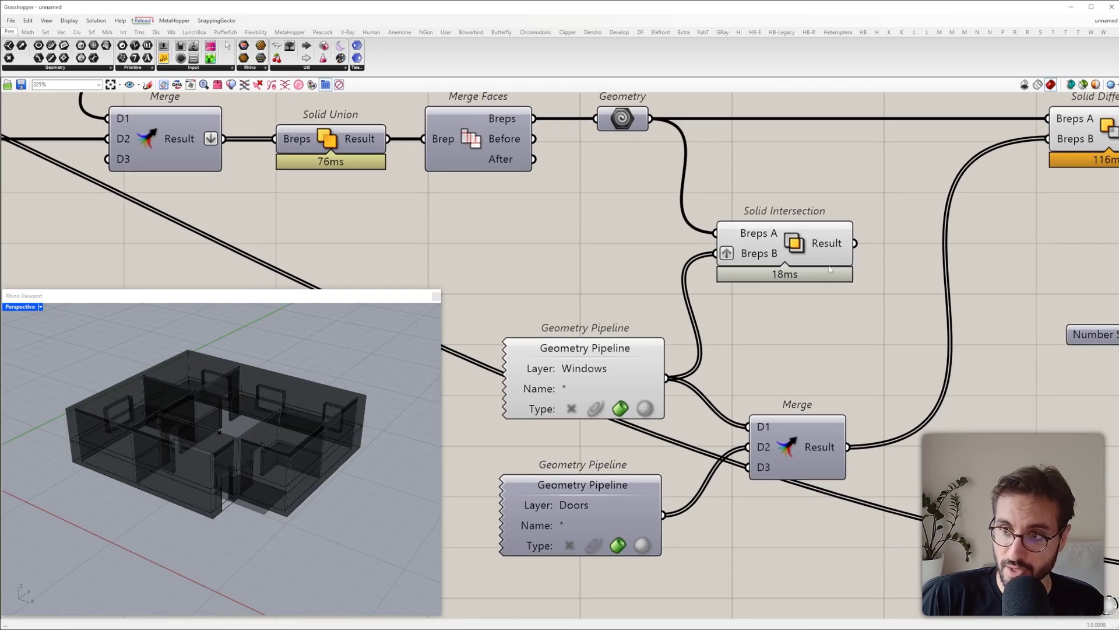
left_click_drag(266, 100, 857, 314)
left_click_drag(900, 344, 938, 418)
Step: Flatten the Solid Intersection's Result output and move its Panel up beside it
right_click(837, 249)
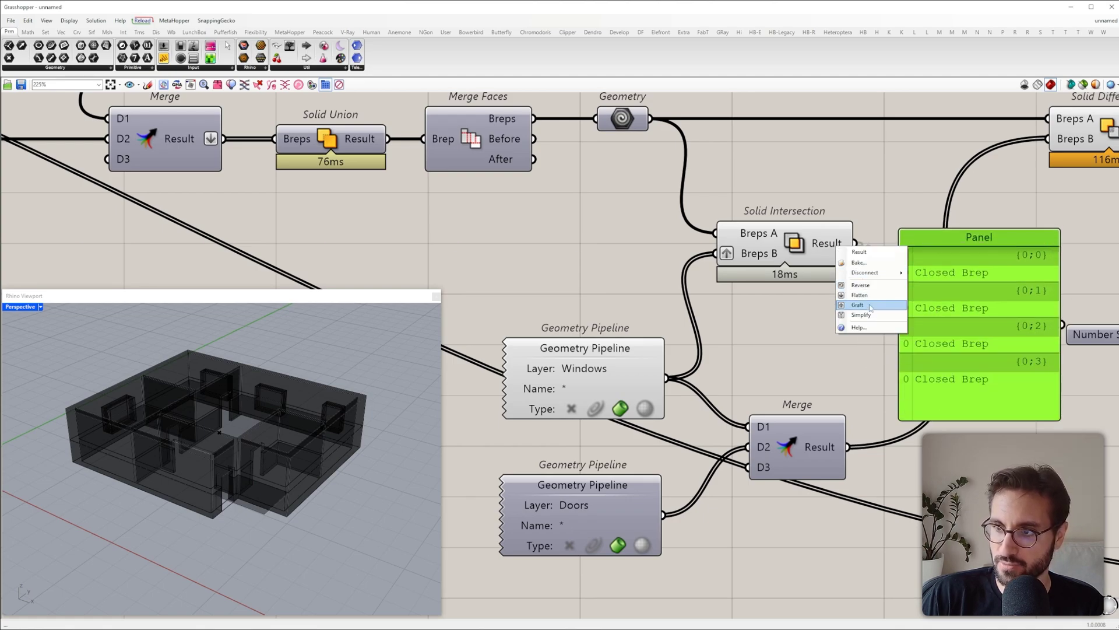
left_click(866, 288)
left_click_drag(915, 301, 912, 229)
Step: Clear space and move the Solid Intersection with its Panel to the empty canvas area below the rest of the definition
scroll(912, 228, "down", 5)
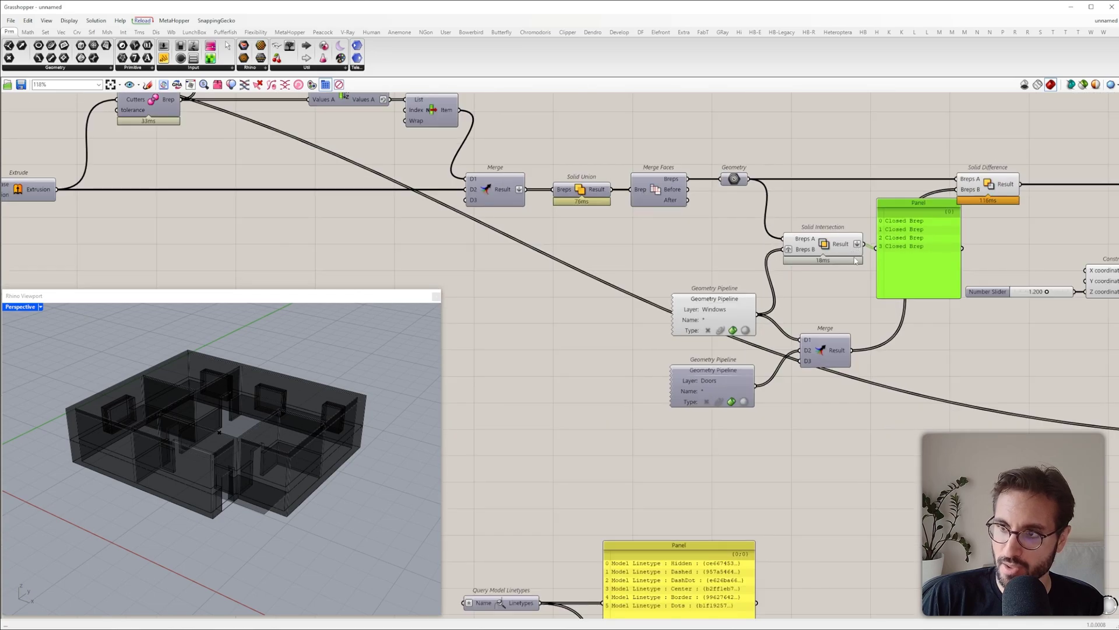
left_click_drag(734, 263, 774, 411)
scroll(655, 202, "down", 5)
left_click_drag(710, 458, 543, 304)
key("Delete")
scroll(565, 338, "up", 5)
right_click_drag(816, 421, 718, 352)
left_click_drag(718, 351, 743, 347)
right_click_drag(595, 351, 579, 377)
scroll(589, 375, "down", 2)
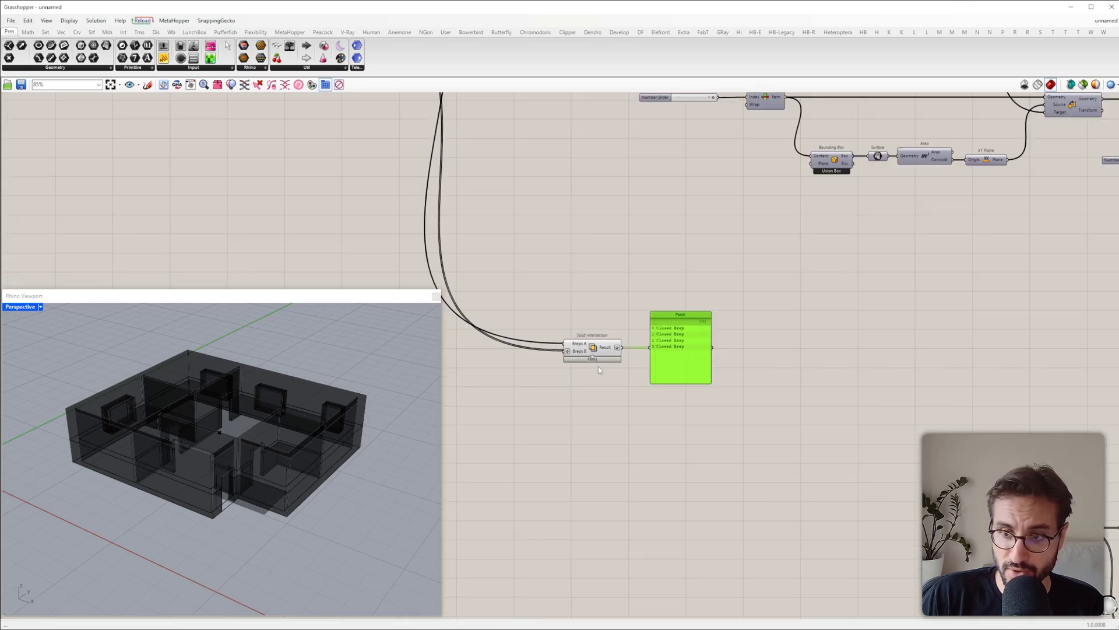
Step: Duplicate the Brep | Plane component with its section plane and feed the copy's Brep input from the Solid Intersection Result
right_click_drag(629, 298, 580, 402)
scroll(610, 380, "down", 1)
right_click_drag(630, 219, 635, 317)
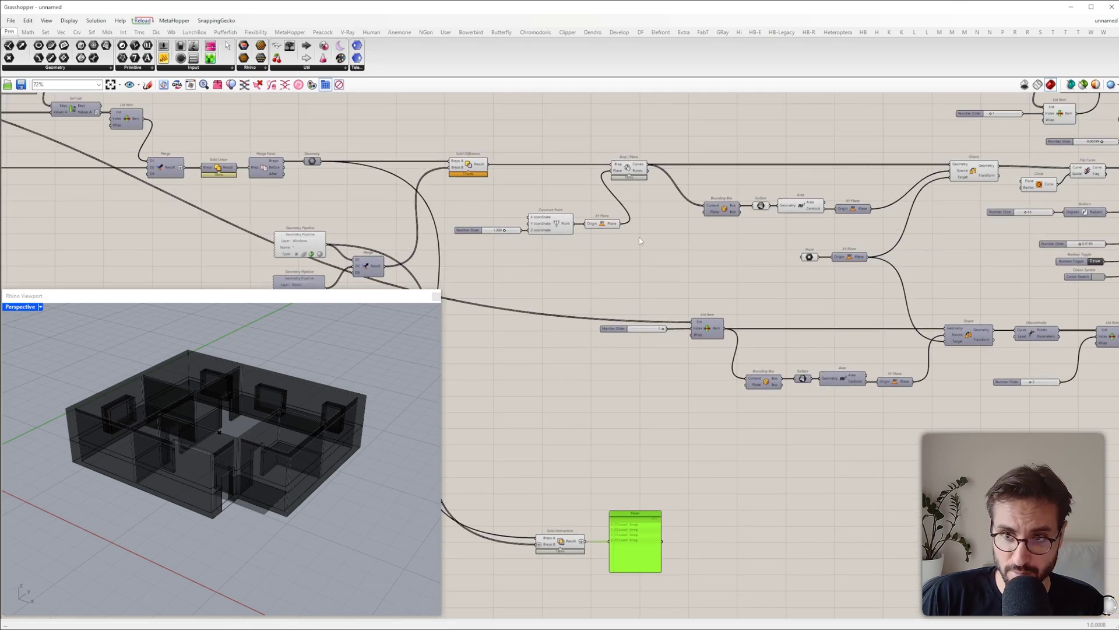
left_click(641, 179)
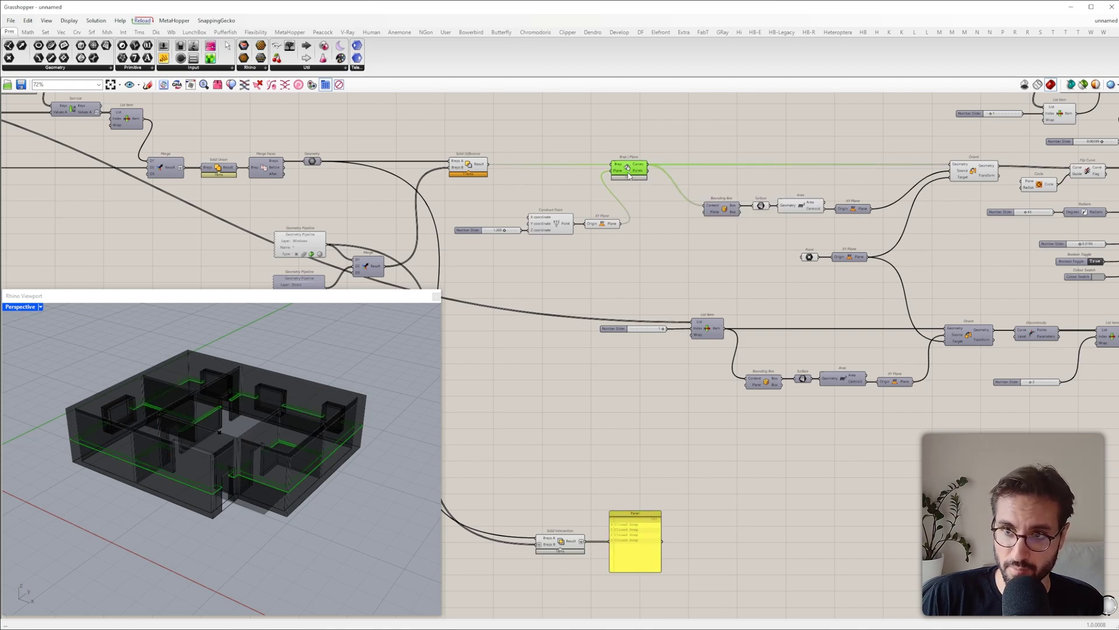
left_click_drag(642, 179, 770, 492, "alt")
scroll(692, 487, "up", 3)
left_click_drag(717, 349, 535, 461)
scroll(712, 440, "down", 3)
left_click_drag(723, 384, 727, 460)
Step: Check the section outlines in the windows and split the Brep | Plane Curves into segments with an Explode component
right_click_drag(217, 461, 190, 446)
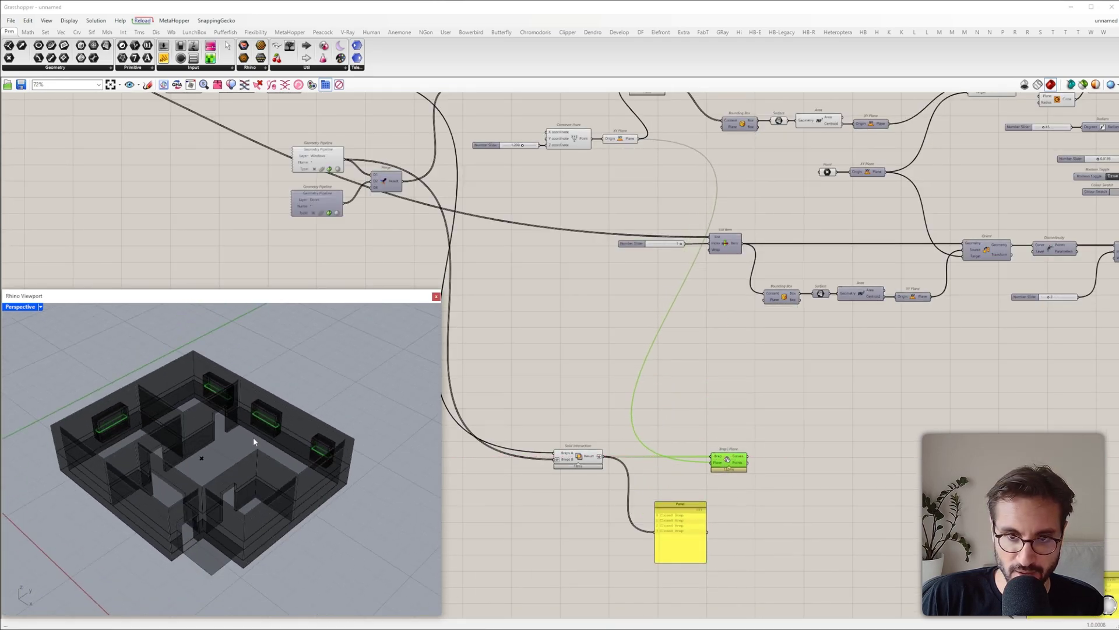
scroll(338, 449, "up", 5)
scroll(338, 450, "down", 4)
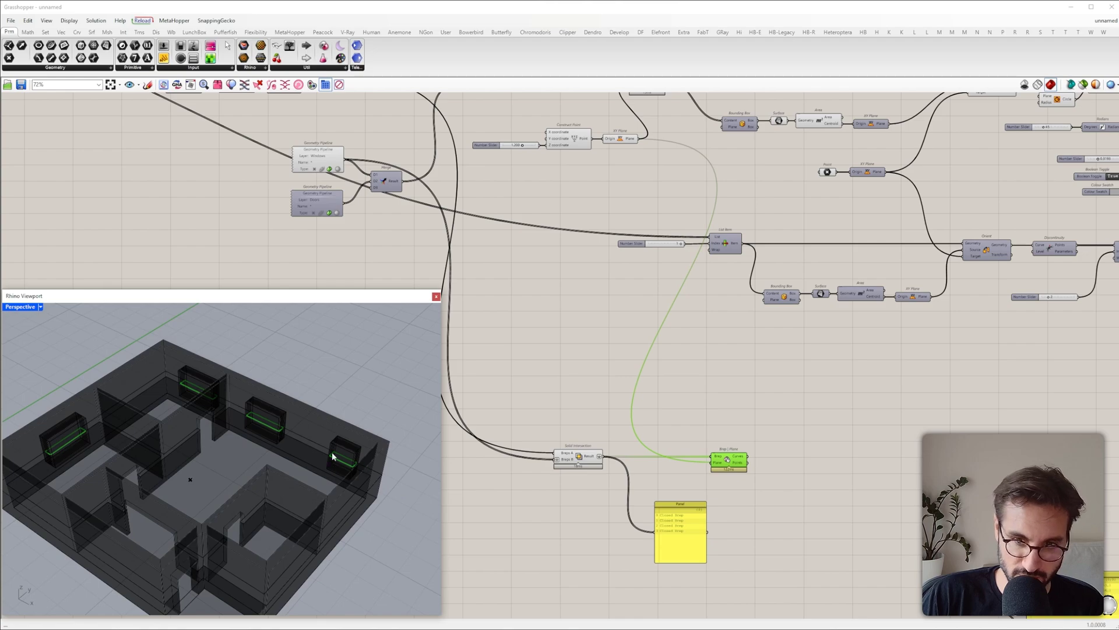
right_click_drag(341, 471, 355, 443, "shift")
scroll(354, 444, "up", 6)
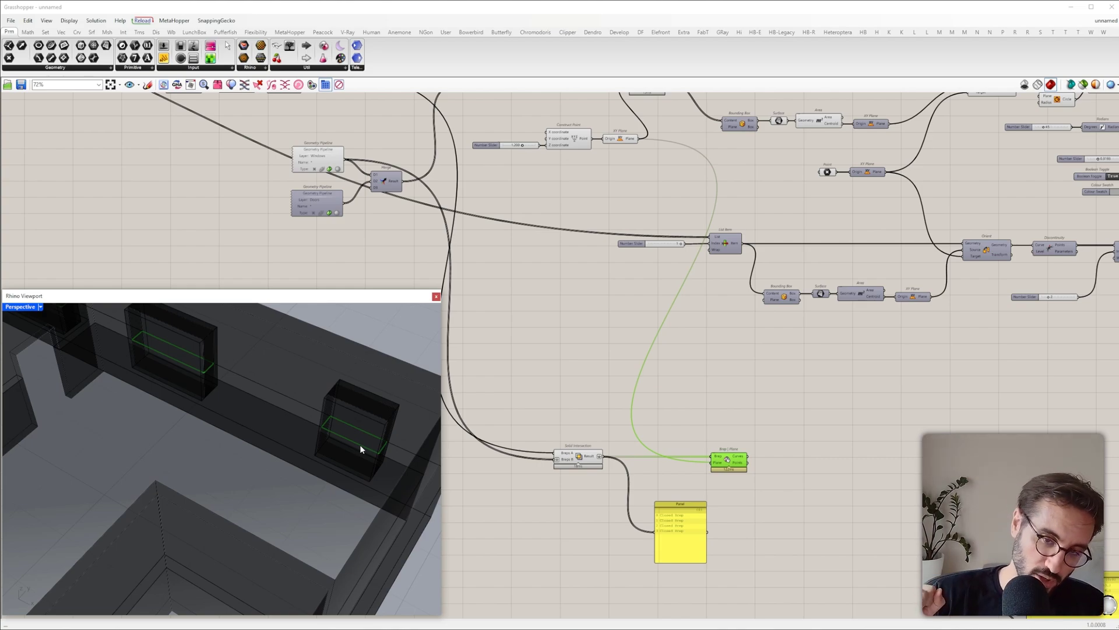
scroll(807, 512, "up", 4)
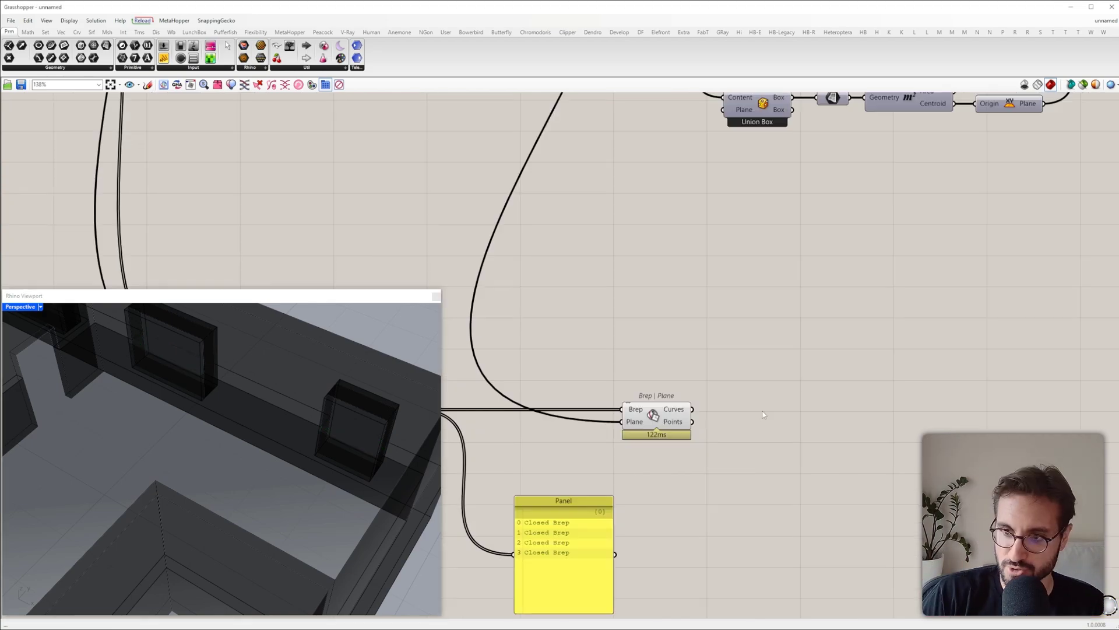
double_click(762, 408)
type("explode")
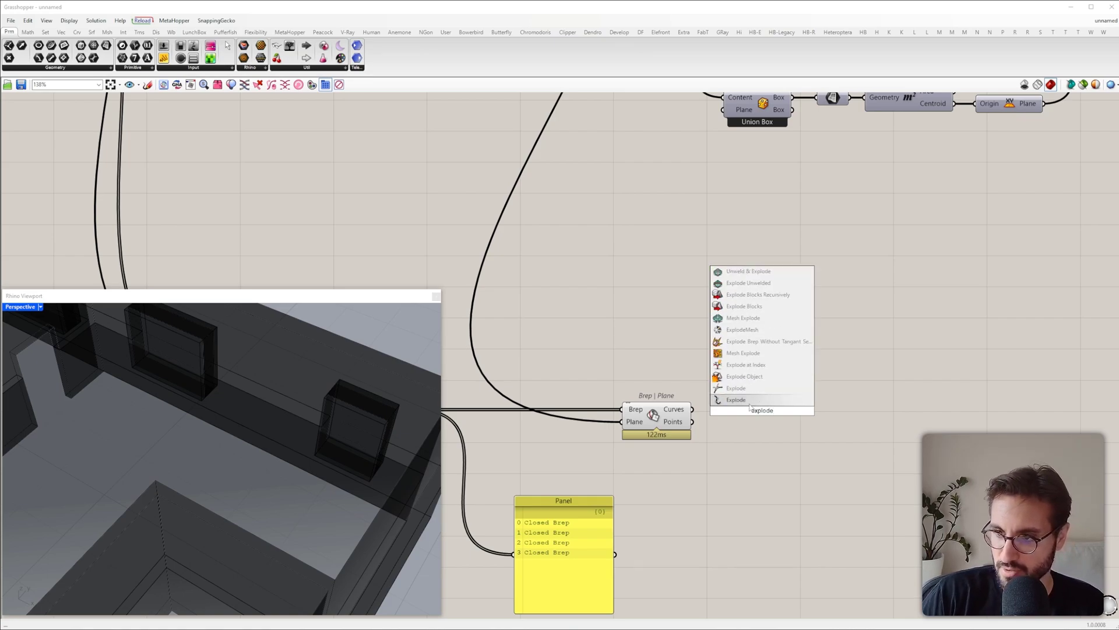
key("Return")
left_click_drag(692, 409, 716, 404)
Step: Measure the exploded segments with a curve Length component connected to the Explode's Segments output
right_click_drag(856, 381, 716, 359)
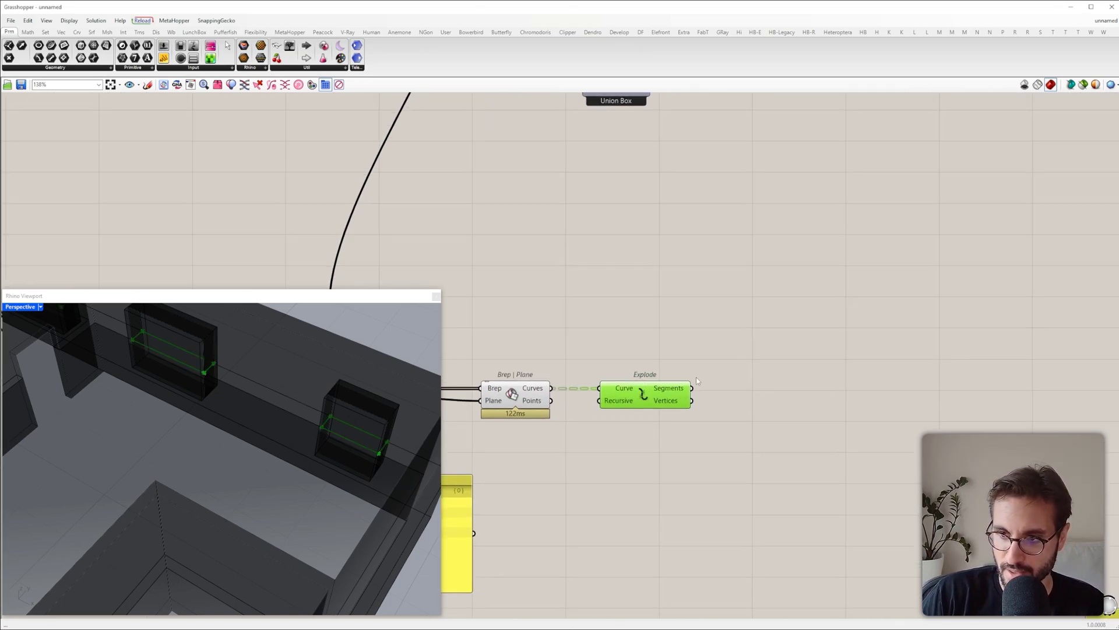
double_click(716, 359)
type("leng")
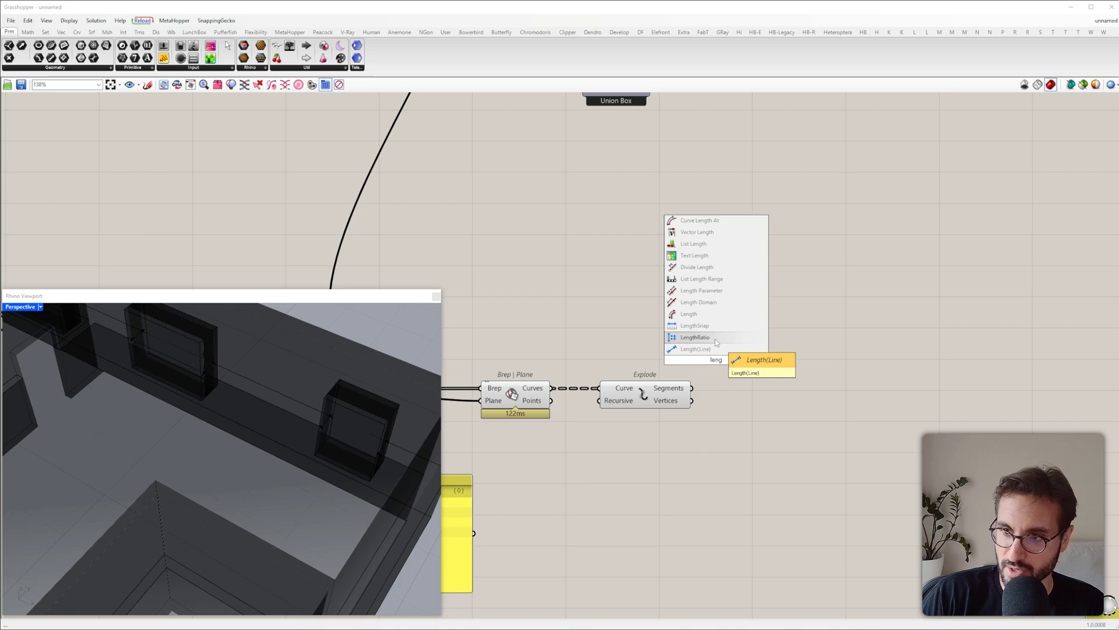
left_click(703, 315)
left_click_drag(686, 359, 725, 302)
Step: Sort the exploded segments by length with a Sort List component and reverse its Values A output
double_click(826, 344)
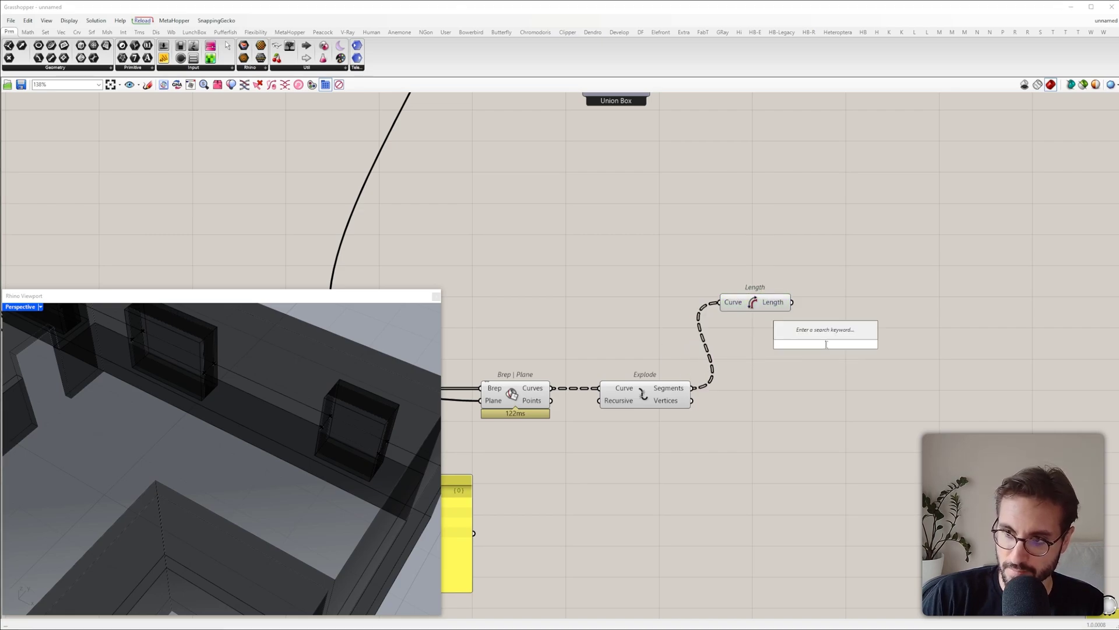
type("sort")
left_click(800, 322)
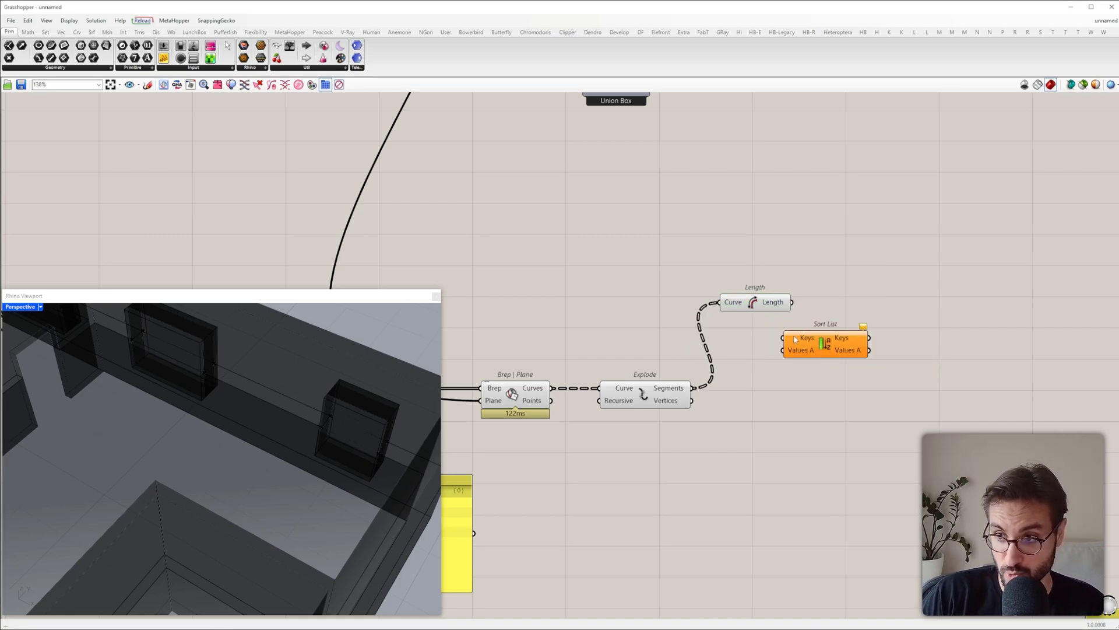
left_click_drag(726, 379, 784, 349)
left_click_drag(791, 302, 839, 385)
right_click_drag(930, 387, 822, 362)
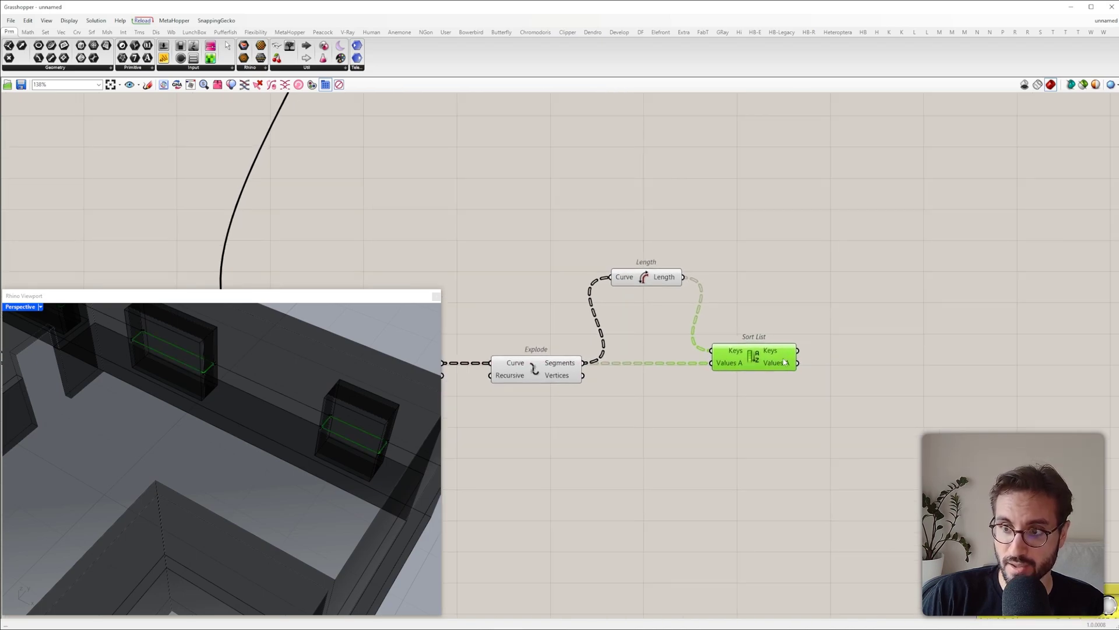
right_click(782, 358)
right_click(774, 364)
left_click(798, 390)
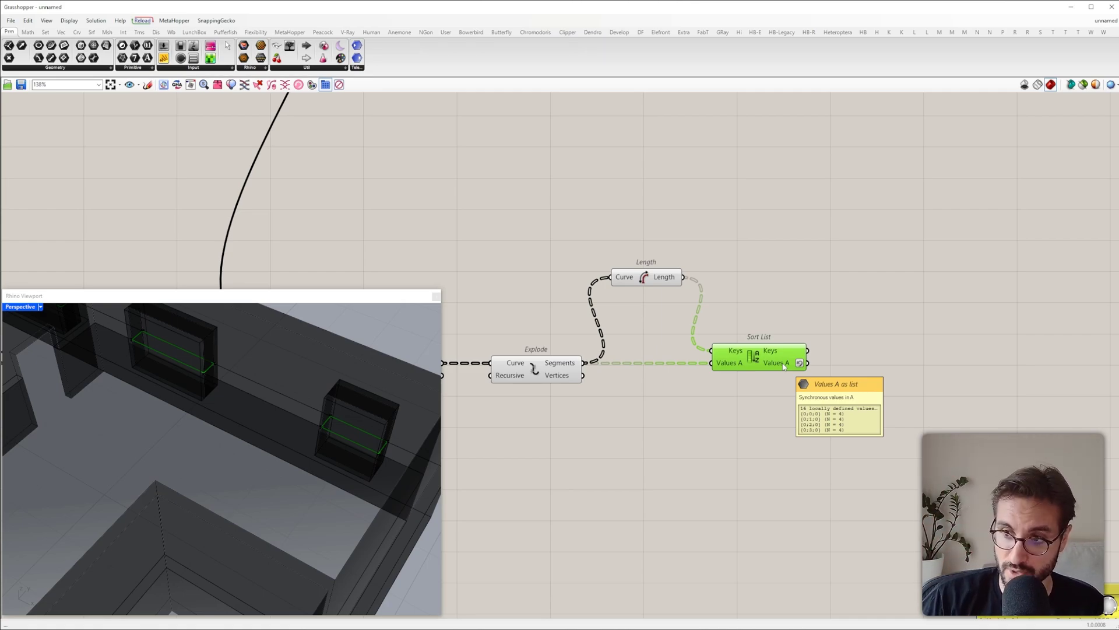
Step: Add a List Item component fed by the Sort List's reversed Values A output
right_click_drag(784, 366, 699, 324)
double_click(748, 322)
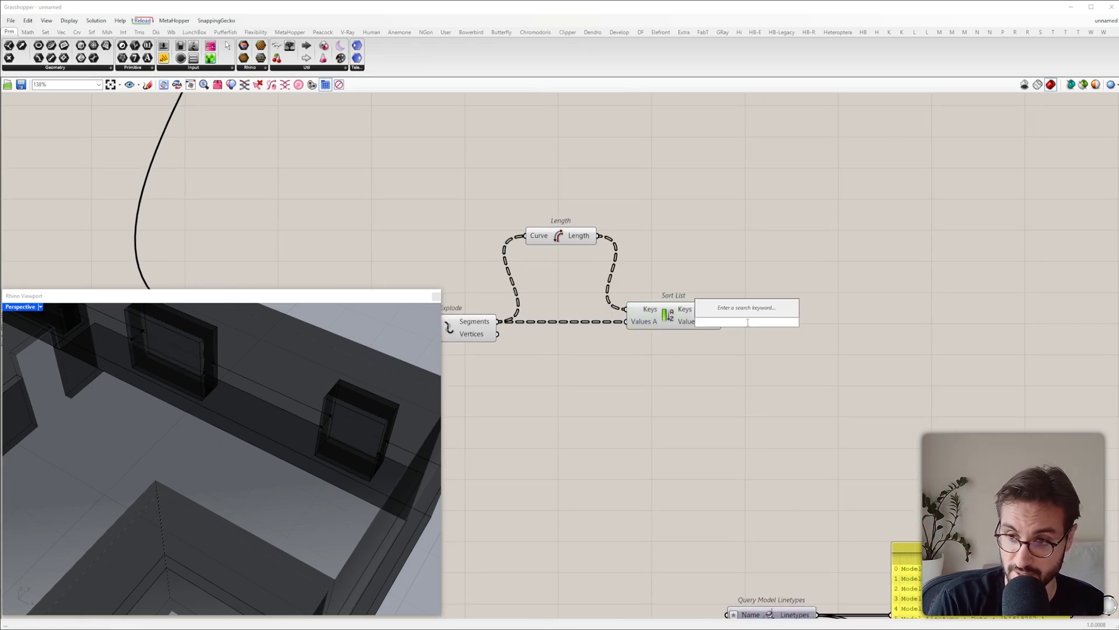
type("item")
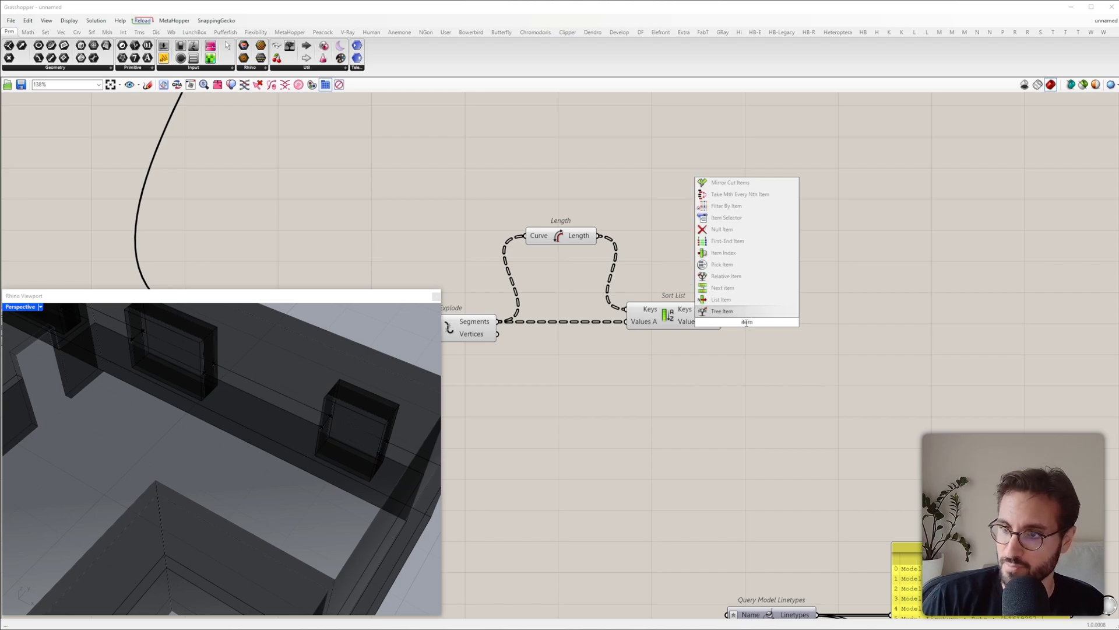
left_click(724, 300)
left_click_drag(729, 310, 757, 316)
left_click_drag(781, 325, 803, 334)
Step: Create a Panel beside the List Item containing 0 and 1 on separate lines
double_click(709, 375)
type("/")
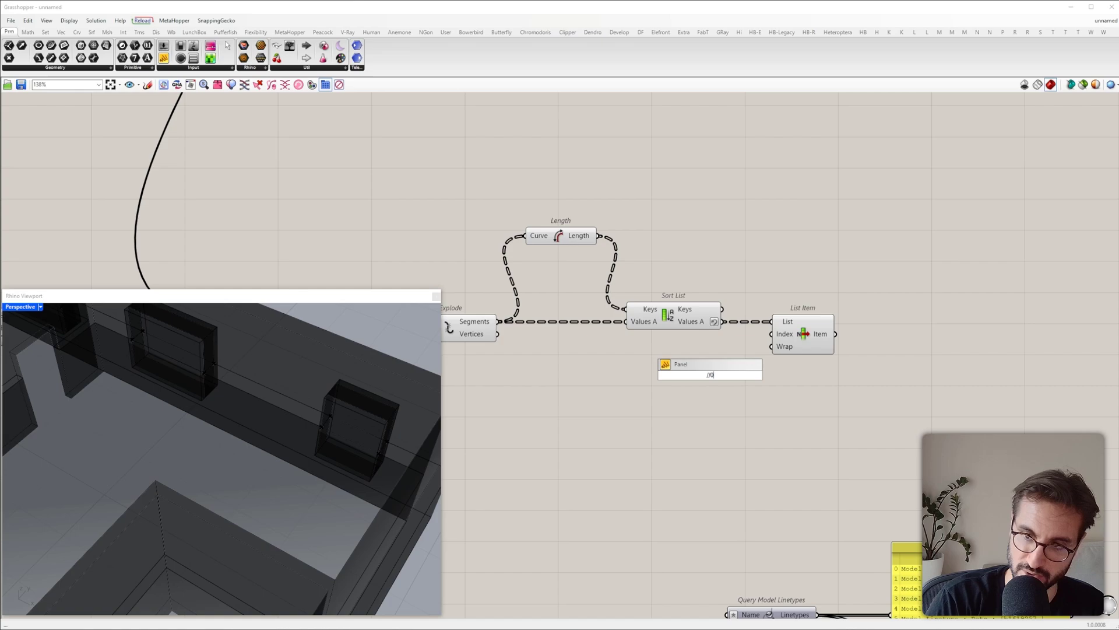
type("/0")
key("Return")
scroll(724, 382, "up", 3)
double_click(702, 370)
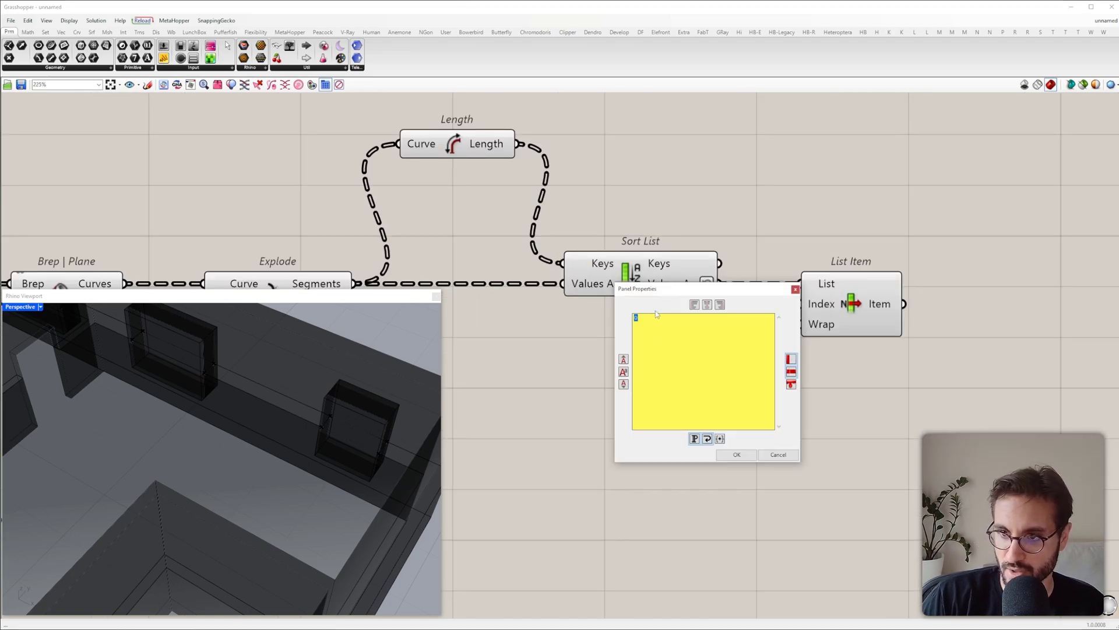
left_click(747, 458)
scroll(705, 383, "up", 4)
scroll(705, 402, "down", 3)
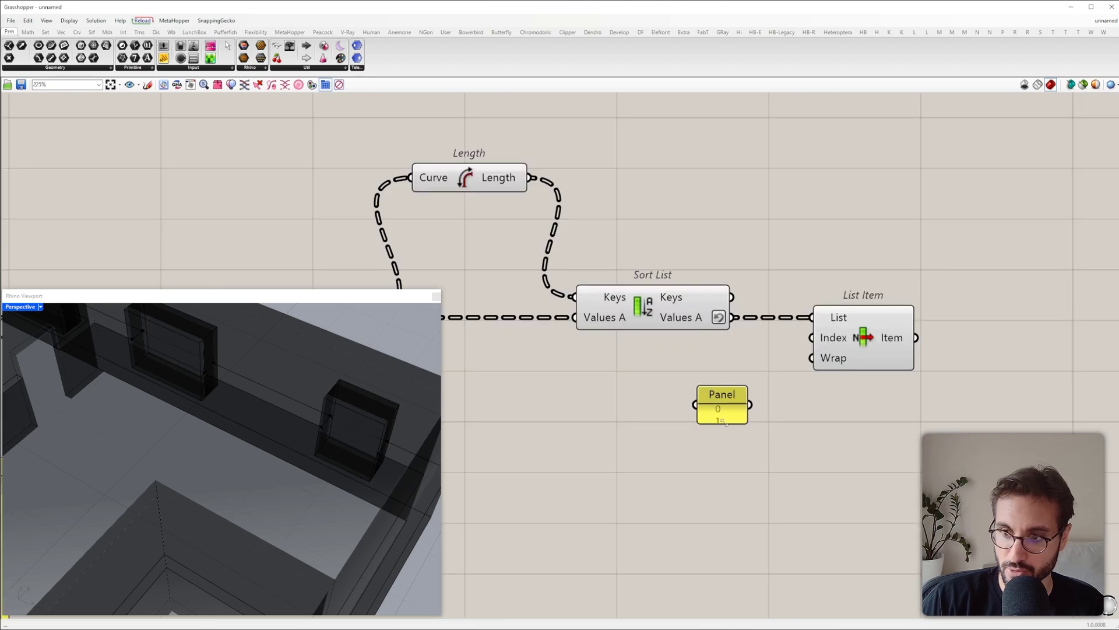
Step: Turn off Multiline Data for the 0 and 1 Panel and connect it to the List Item's Index input
right_click(738, 411)
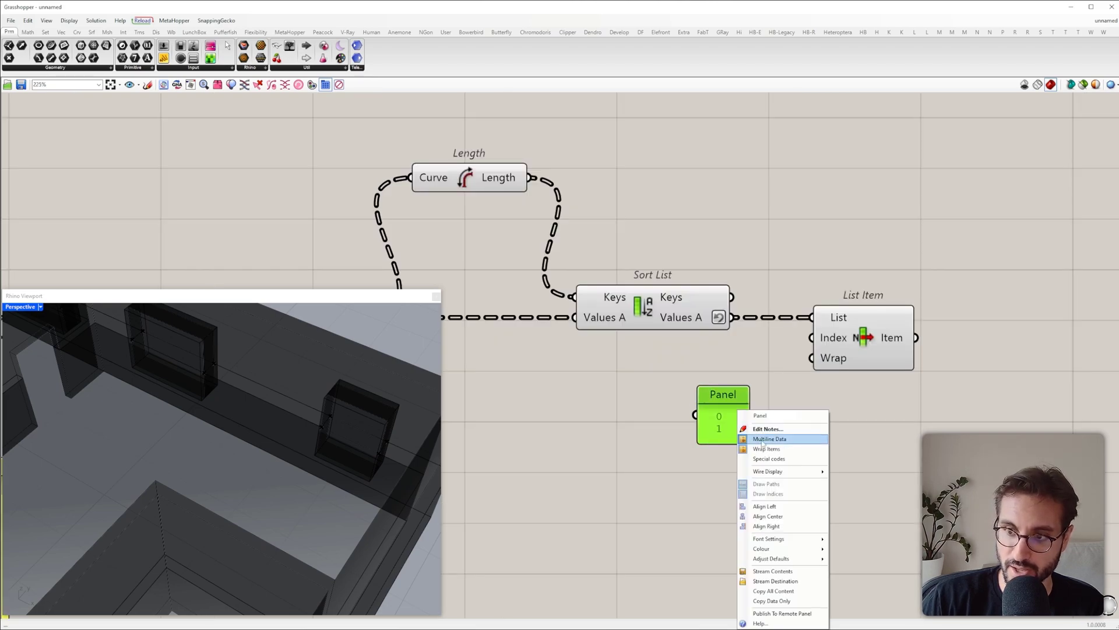
left_click(762, 442)
left_click_drag(752, 415, 812, 337)
left_click_drag(716, 442, 716, 468)
left_click_drag(740, 422, 732, 401)
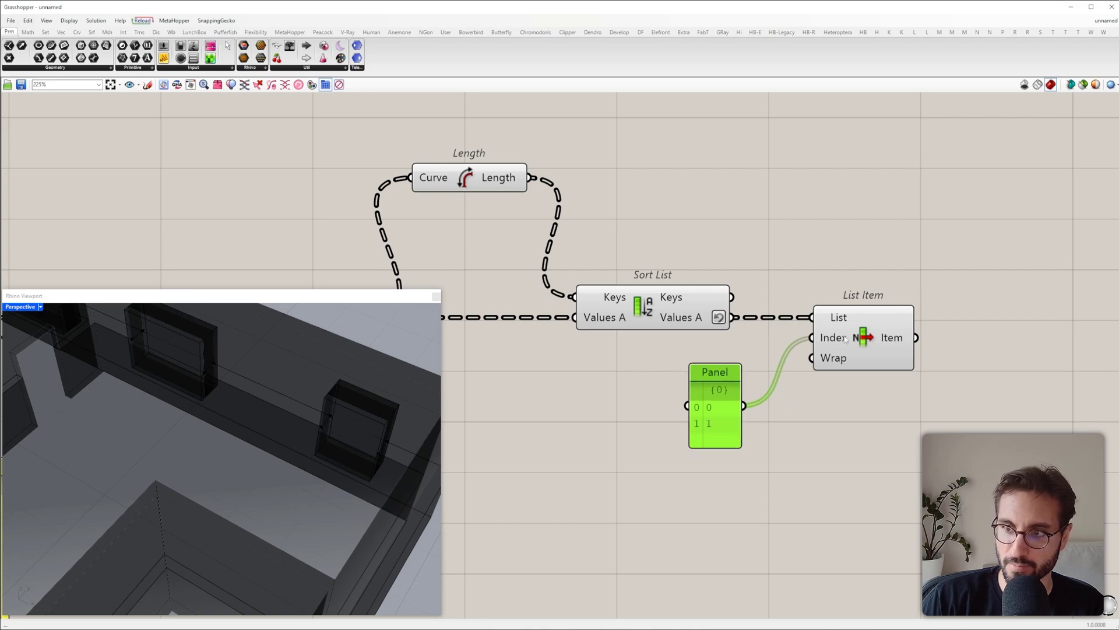
Step: Examine the List Item's window lines in the perspective house model and locate the Orient components in the definition
left_click(843, 336)
scroll(364, 417, "down", 8)
right_click_drag(363, 416, 369, 452)
scroll(350, 443, "up", 10)
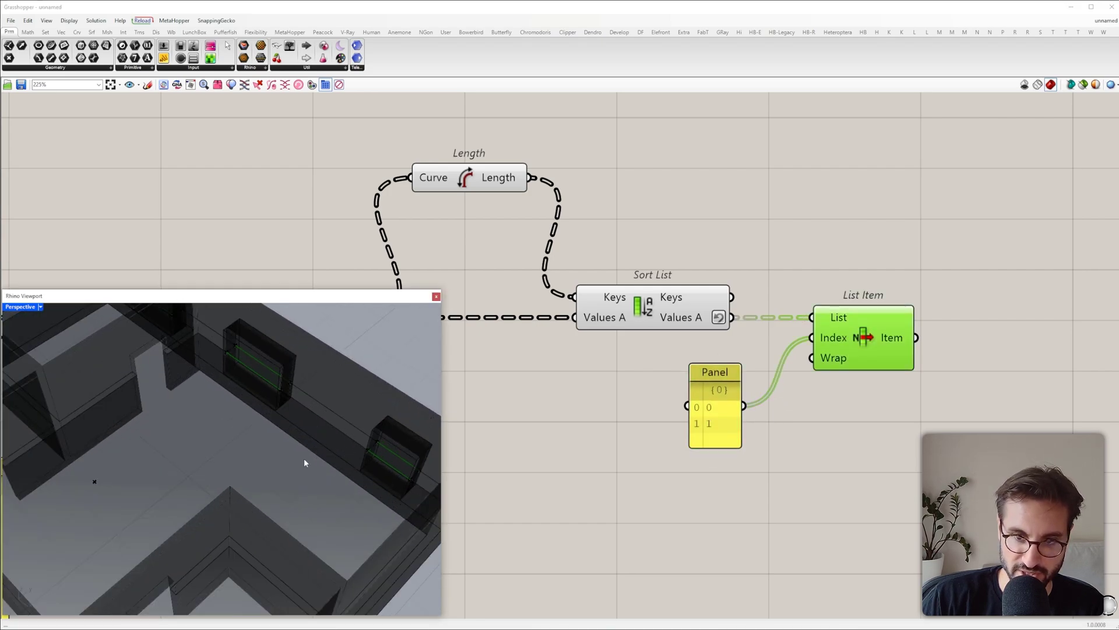
scroll(305, 460, "down", 6)
scroll(855, 337, "down", 3)
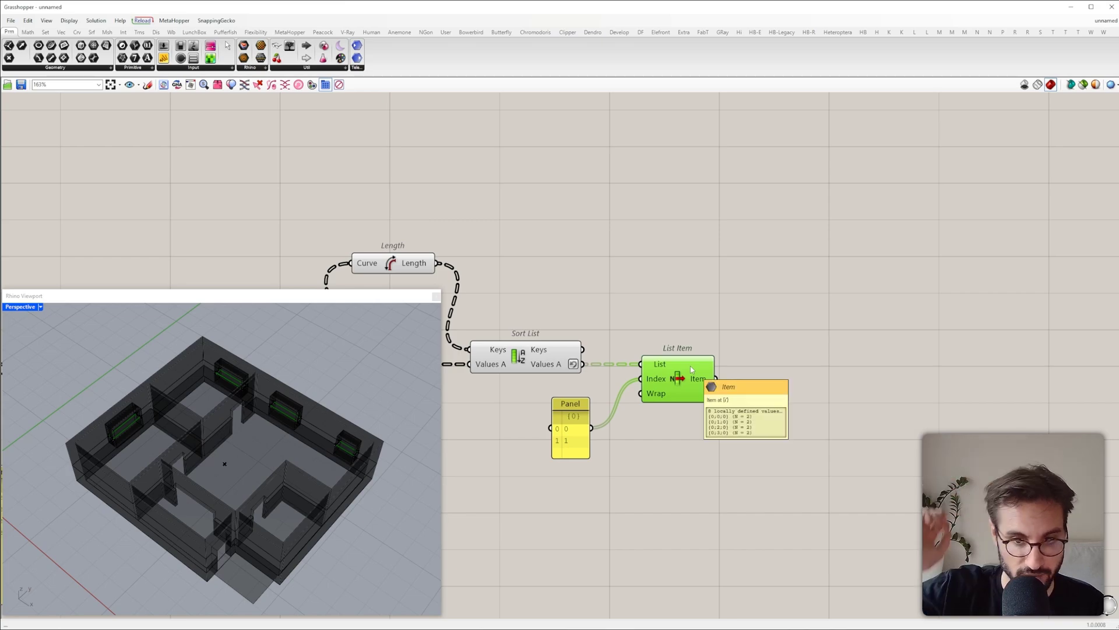
scroll(149, 396, "down", 5)
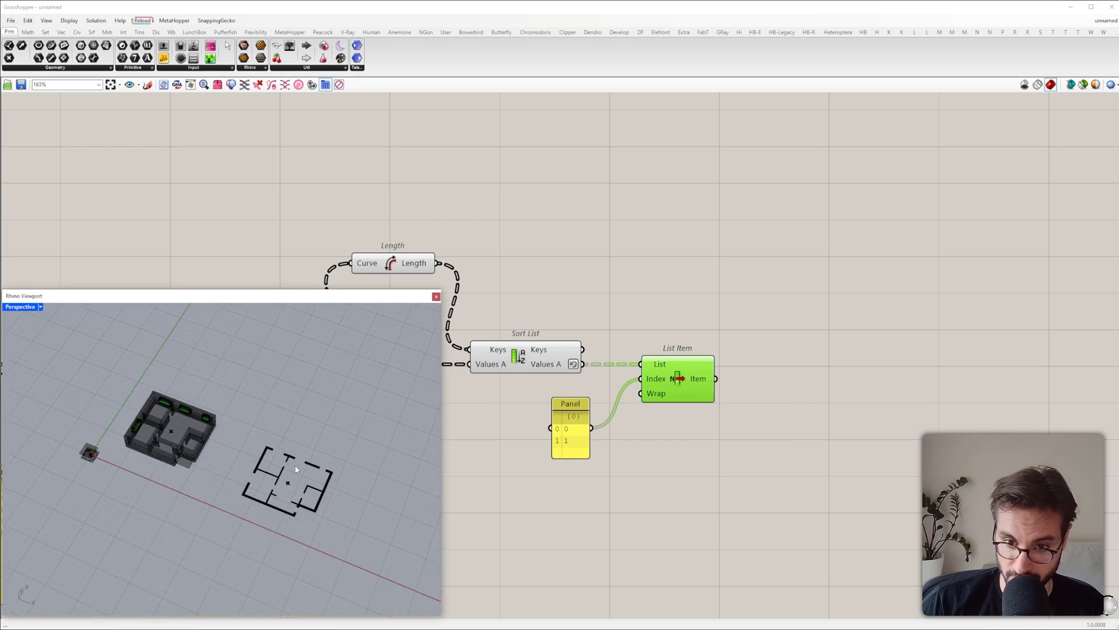
right_click_drag(826, 402, 778, 441)
scroll(777, 440, "down", 6)
right_click_drag(740, 370, 760, 368)
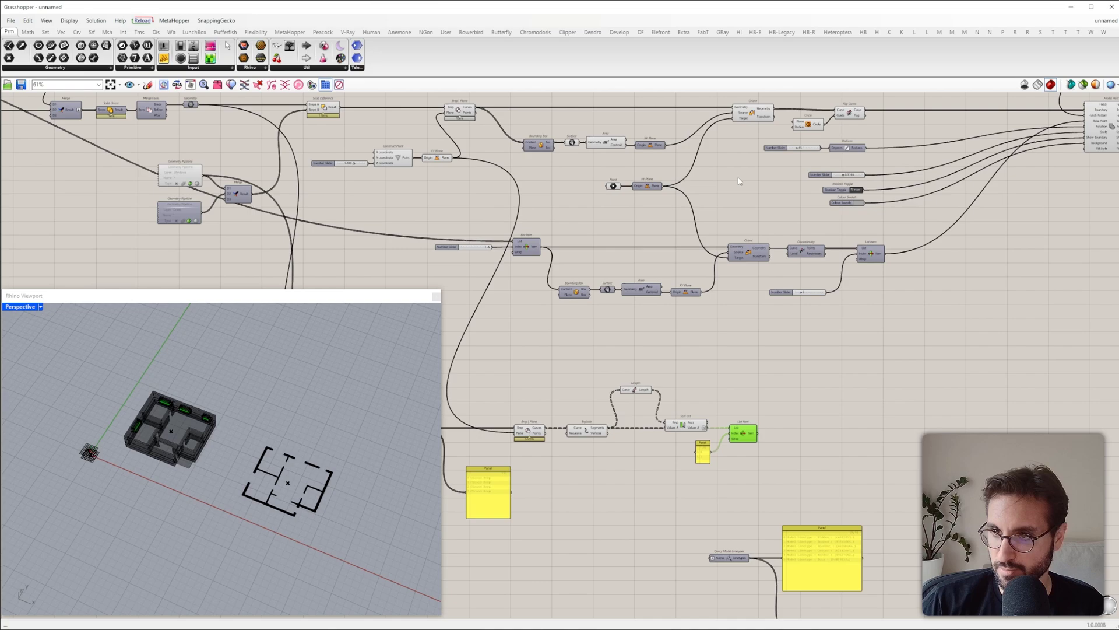
Step: Duplicate the floor plan walls' Orient component beside the window List Item and feed the Item output into its Geometry input
right_click_drag(738, 178, 688, 193)
left_click(689, 178)
mouse_move(687, 184)
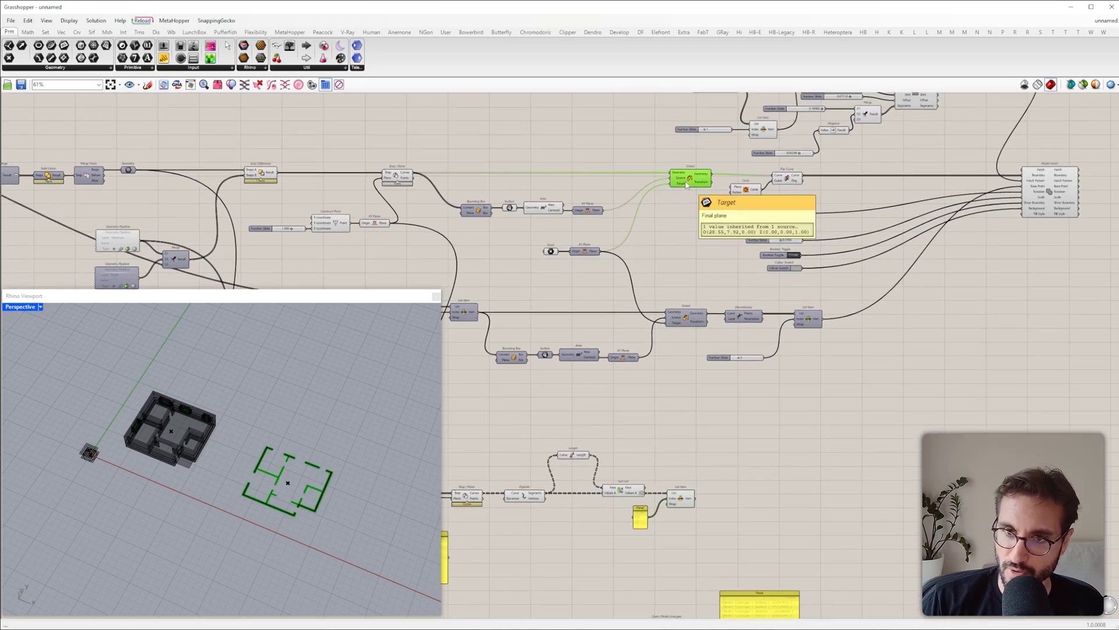
left_click_drag(687, 184, 694, 201, "alt")
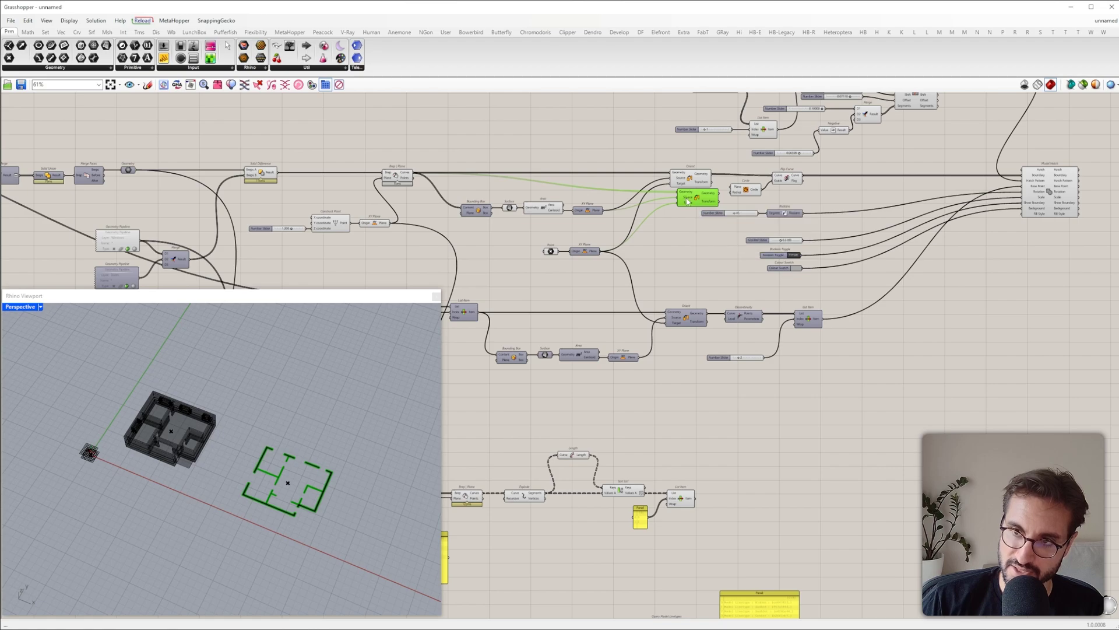
left_click_drag(688, 201, 742, 495)
scroll(722, 574, "up", 5)
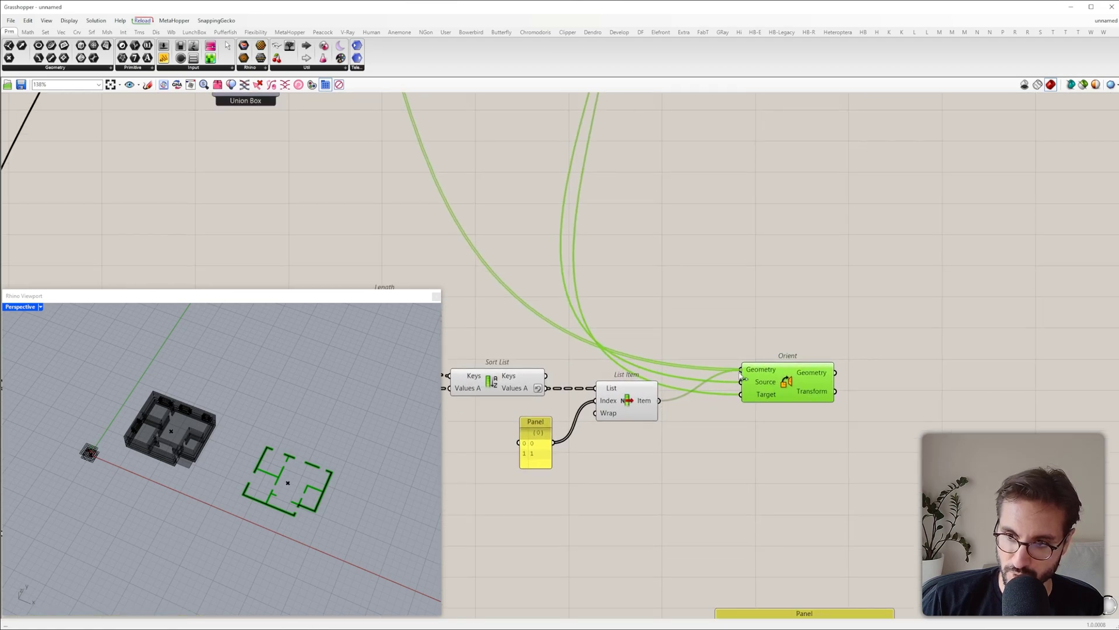
left_click_drag(744, 378, 885, 412)
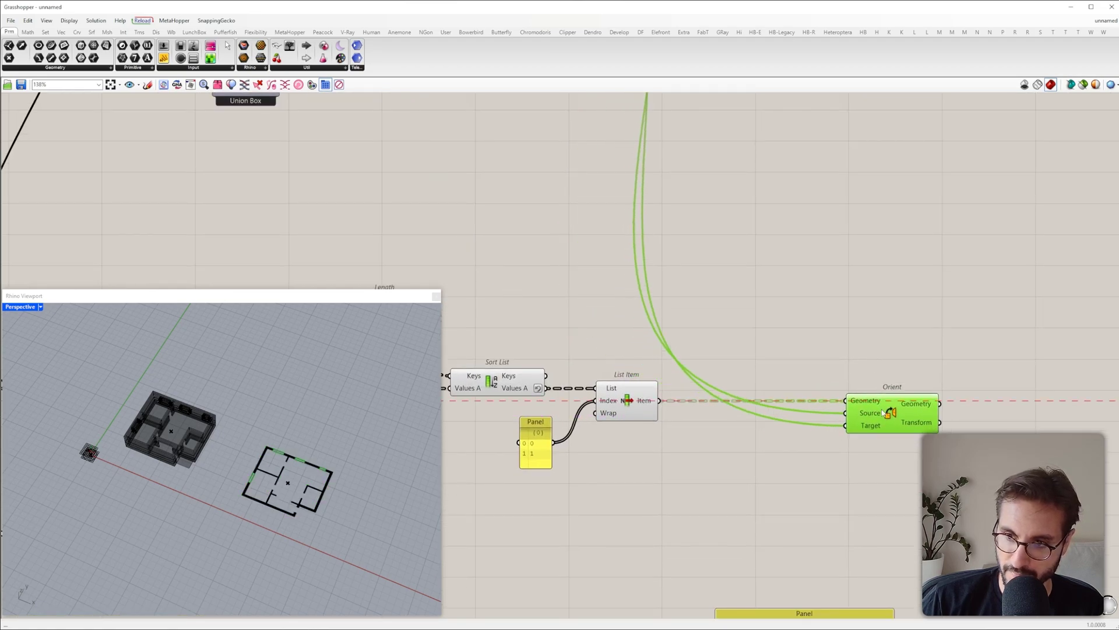
Step: Flatten the window List Item's Item output and inspect the oriented window lines on the floor plan
right_click(657, 412)
left_click(679, 454)
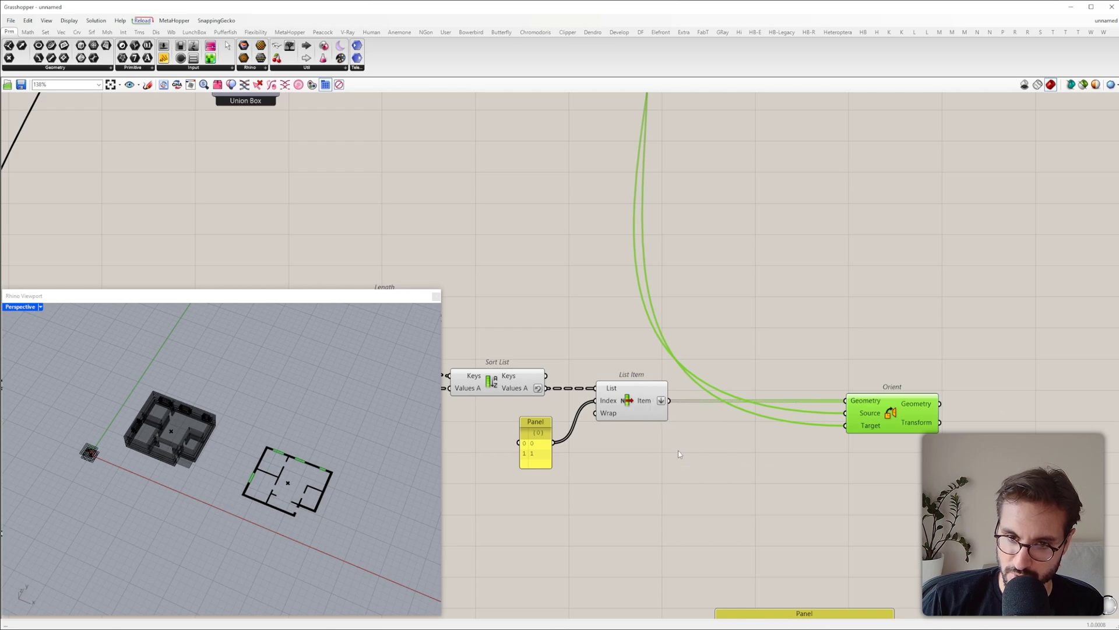
right_click_drag(262, 402, 260, 427)
scroll(285, 440, "up", 8)
scroll(292, 443, "down", 4)
left_click(659, 342)
right_click_drag(174, 395, 200, 394)
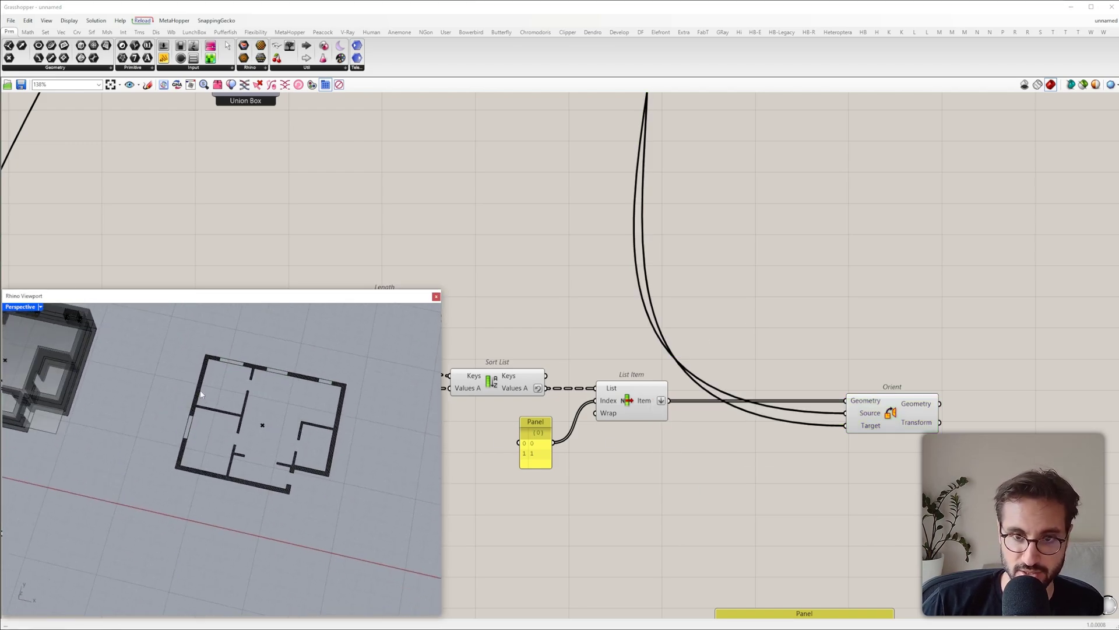
Step: Add a Custom Curve Preview component above the Model Linetype and connect the window Orient's Geometry output to its Curve input
right_click_drag(765, 473, 714, 401)
scroll(716, 396, "down", 5)
right_click_drag(807, 453, 780, 312)
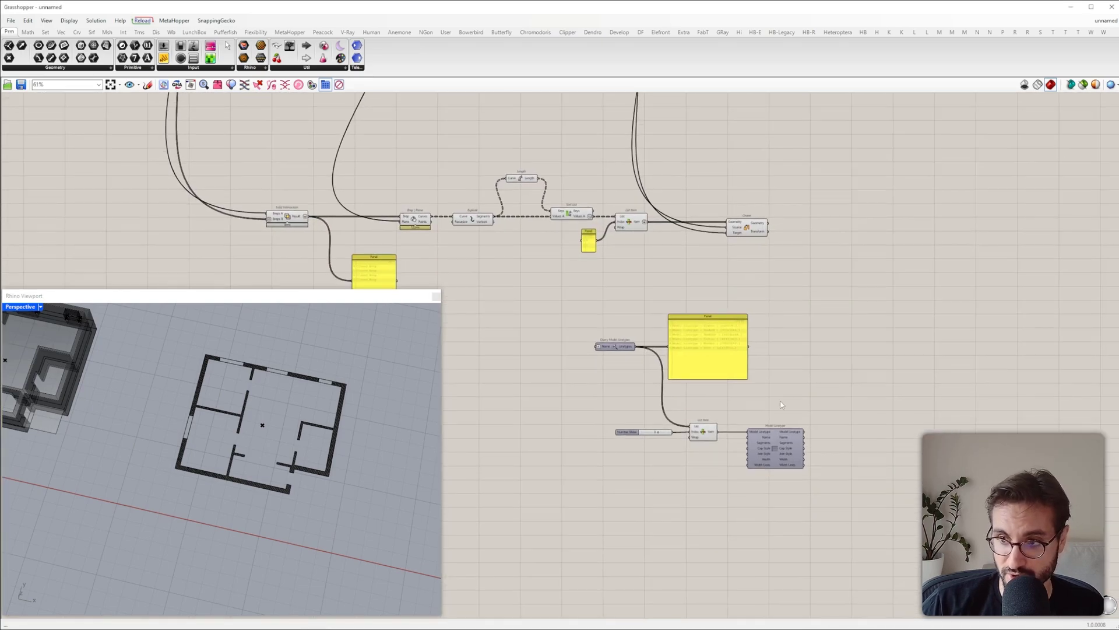
scroll(781, 311, "up", 1)
scroll(785, 368, "up", 2)
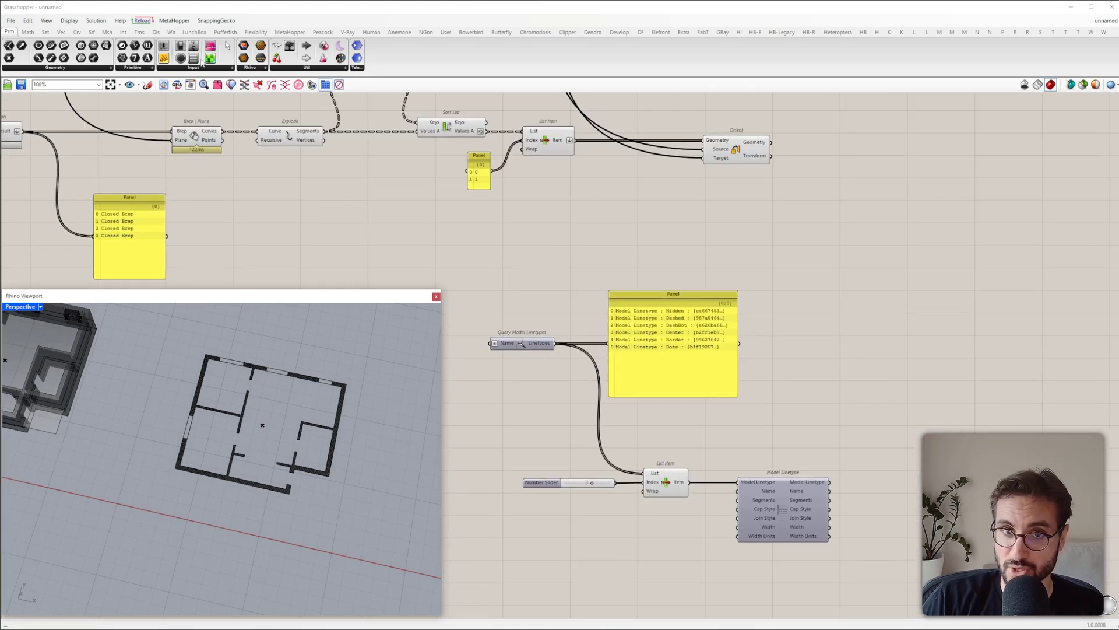
left_click(155, 33)
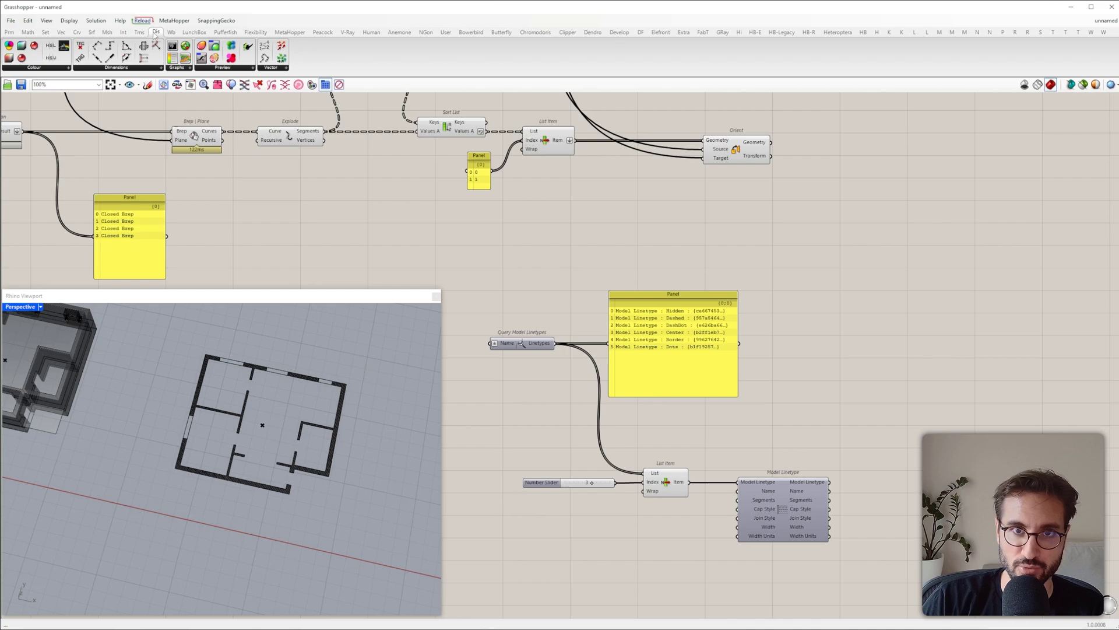
left_click(216, 69)
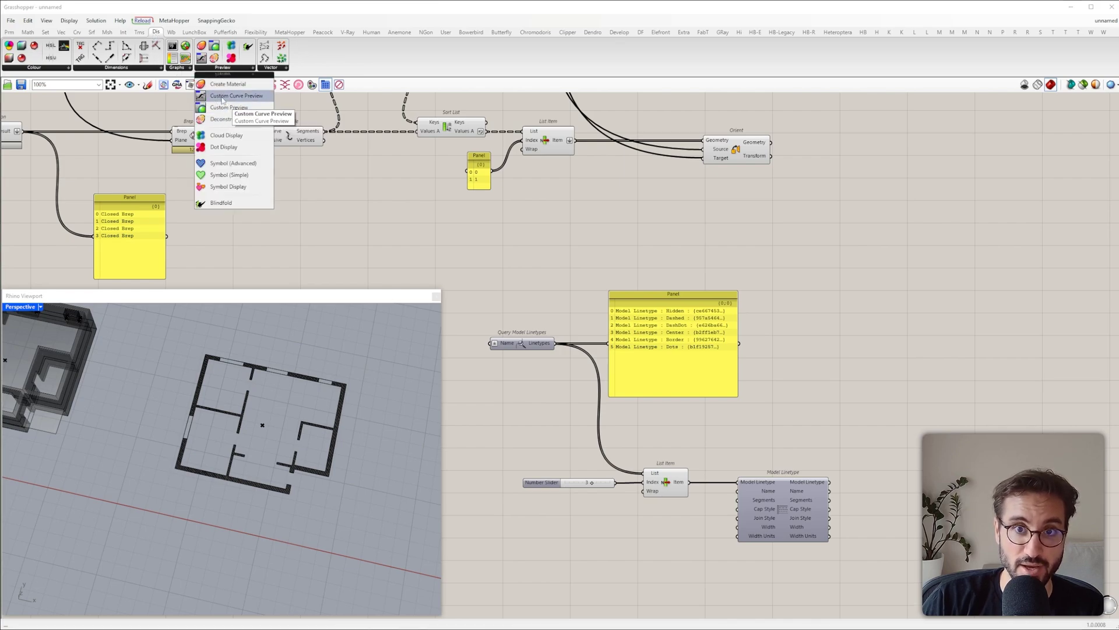
left_click(234, 98)
left_click(760, 293)
right_click_drag(788, 302, 765, 300)
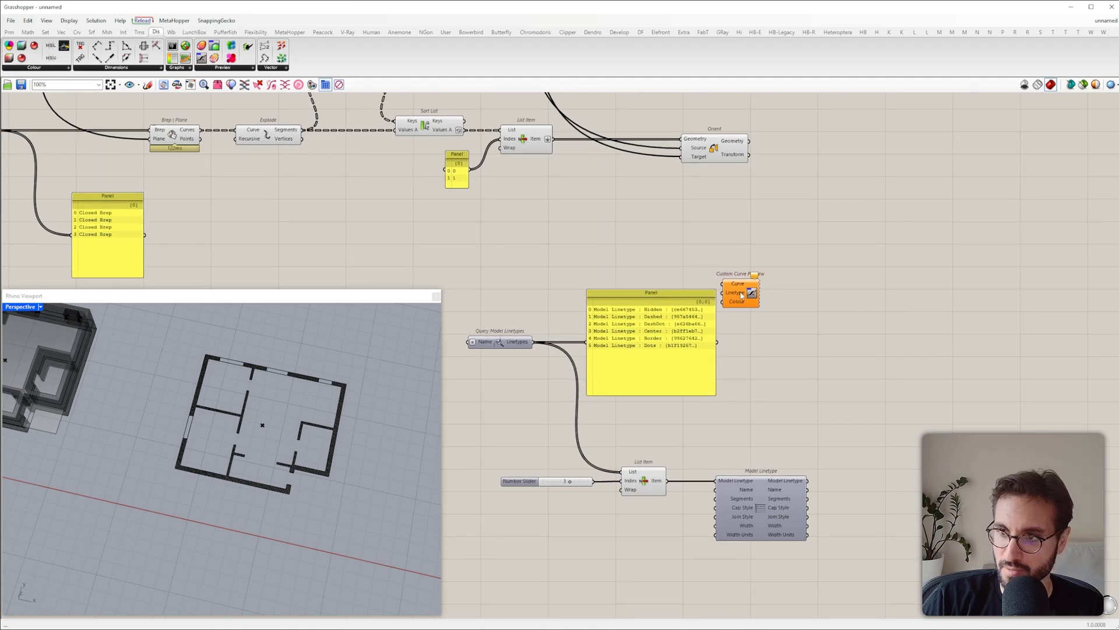
left_click_drag(750, 295, 869, 295)
left_click_drag(749, 141, 843, 286)
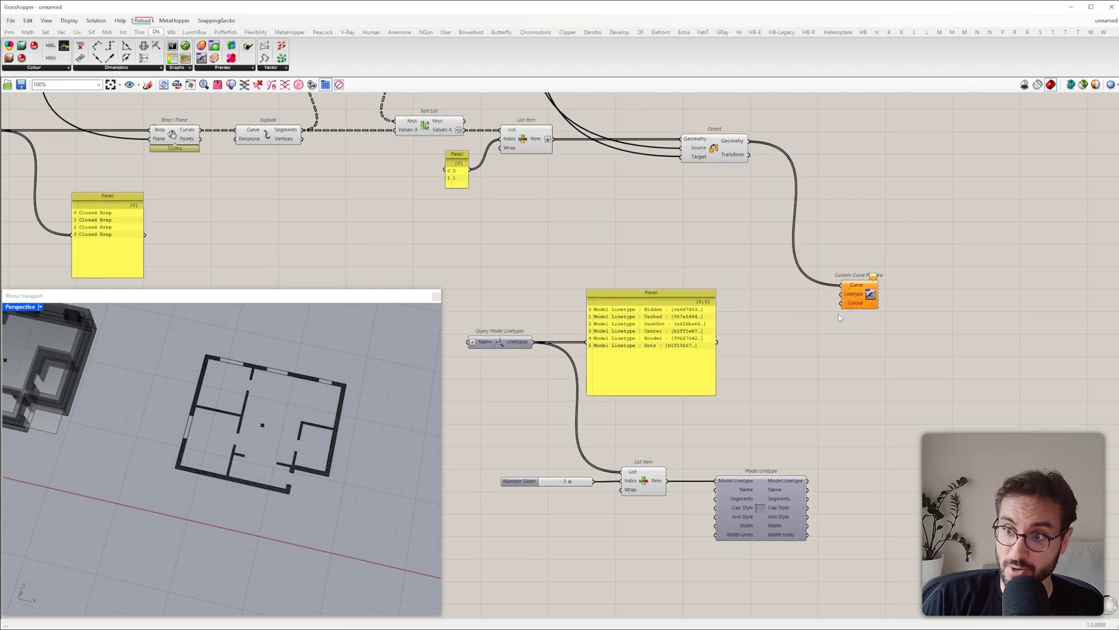
Step: Add a red Colour Swatch and connect it to the Custom Curve Preview's Colour input
double_click(838, 315)
type("sw")
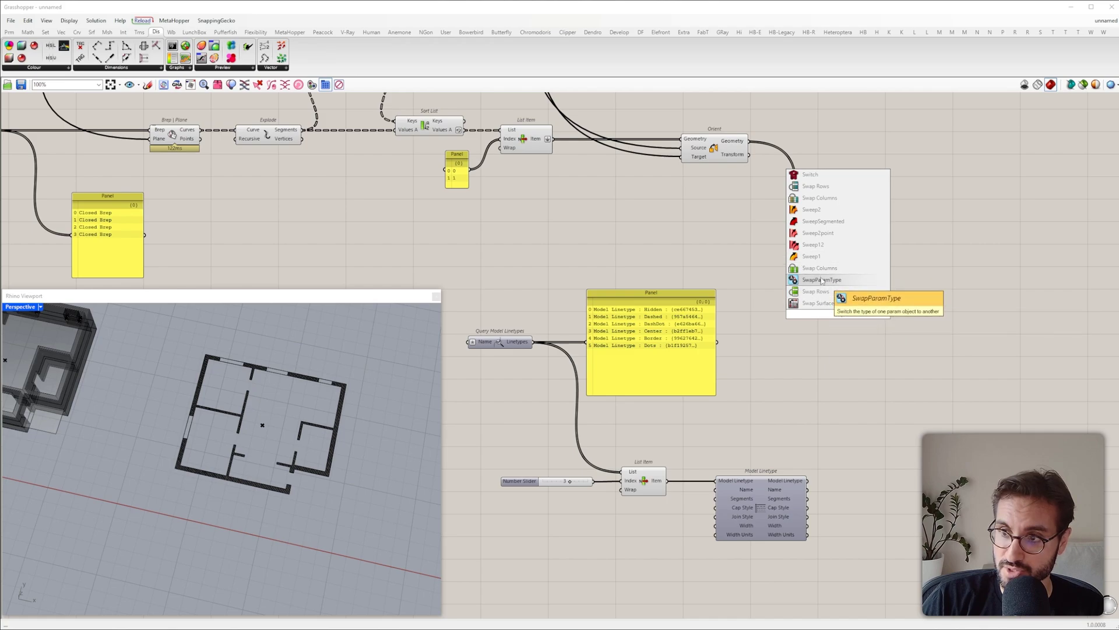
key("Escape")
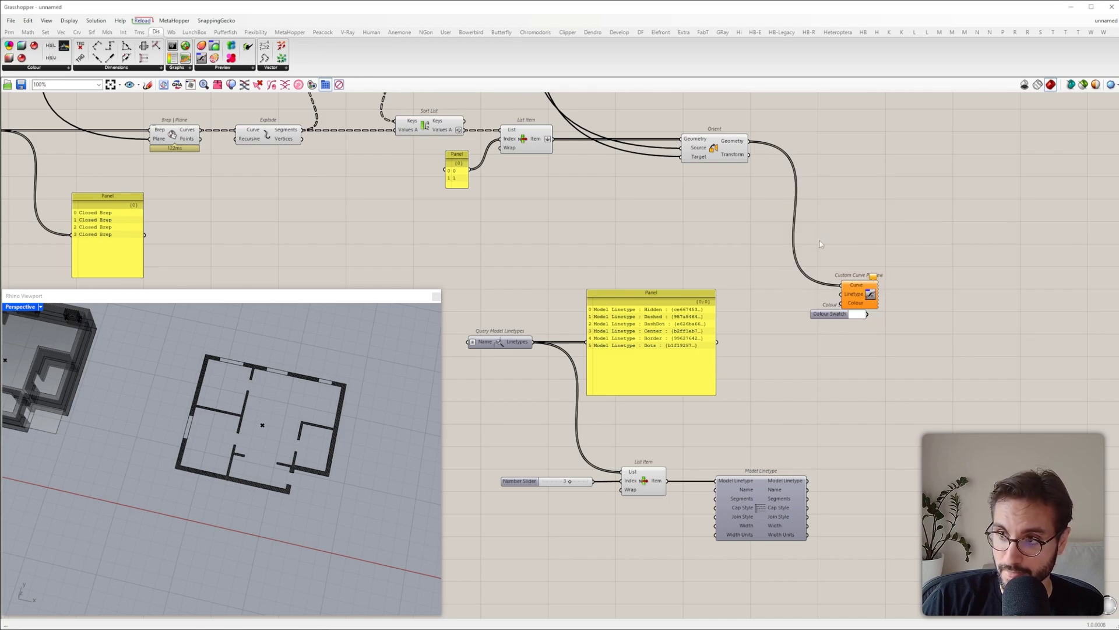
mouse_move(844, 315)
left_mouse_down()
mouse_move(828, 331)
mouse_move(859, 307)
left_mouse_up()
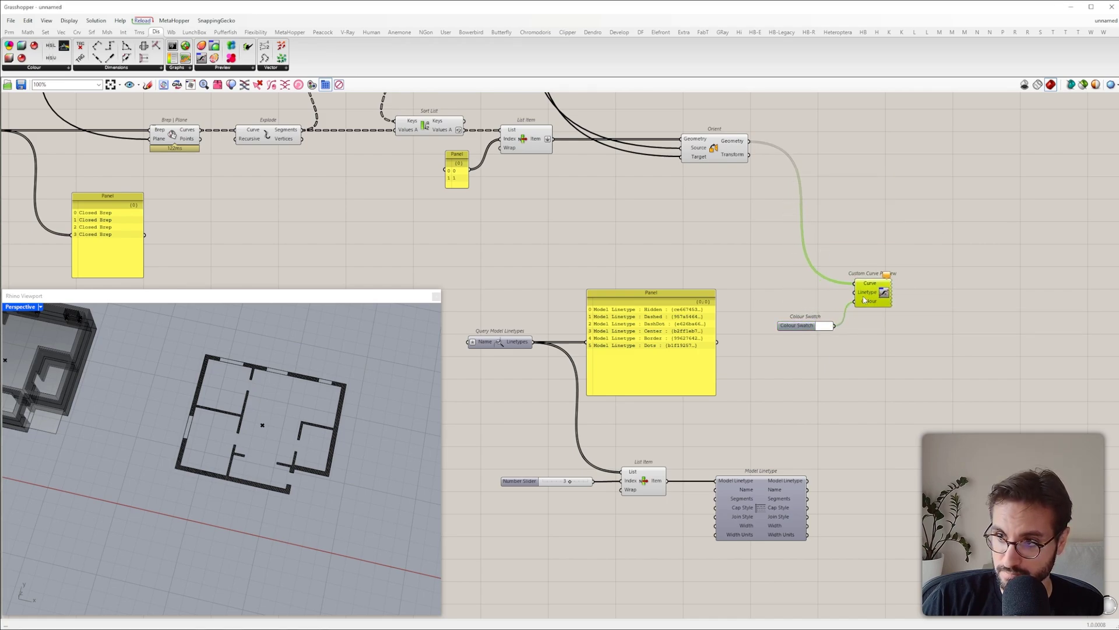
left_click(828, 326)
left_click(833, 348)
left_click(791, 302)
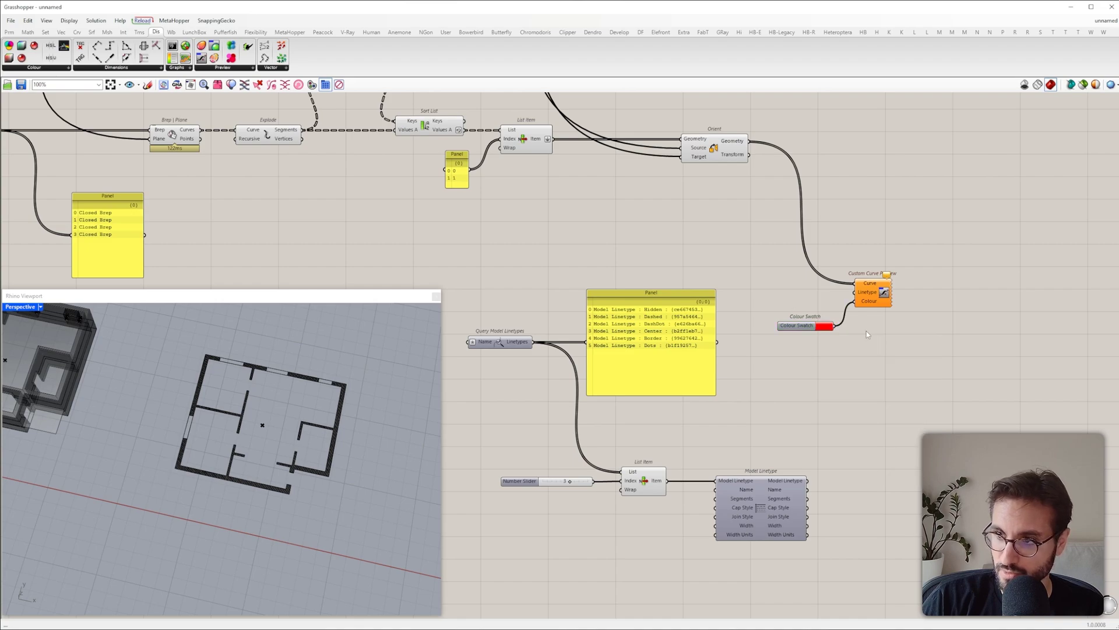
right_click_drag(792, 302, 703, 273)
left_click_drag(709, 298, 728, 309)
left_click_drag(790, 272, 801, 272)
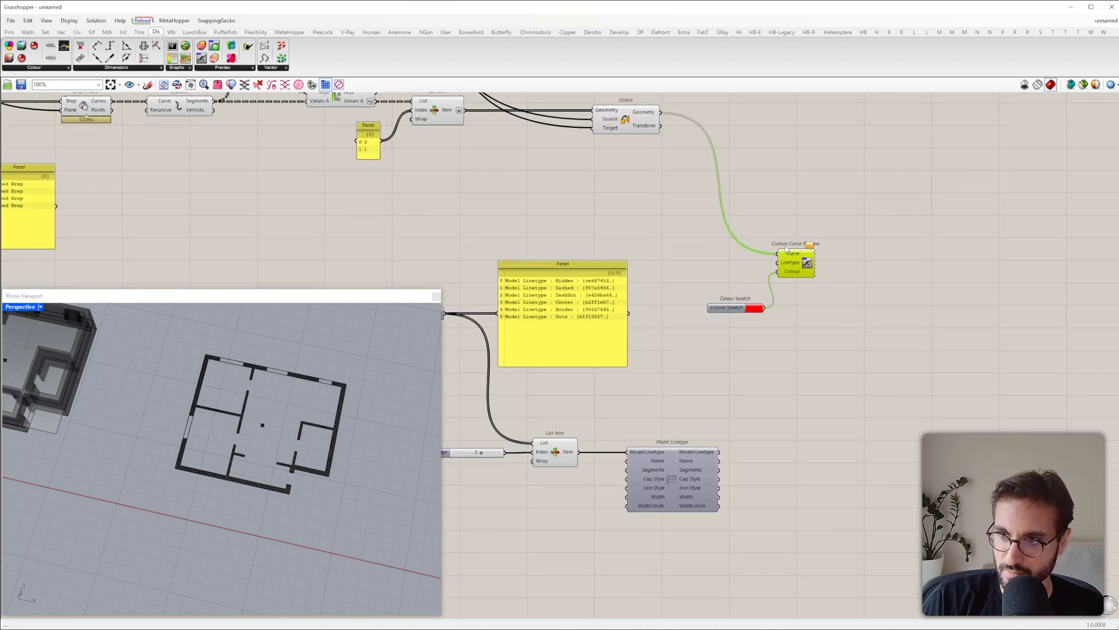
Step: Connect the Model Linetype output to the Custom Curve Preview's Linetype input
scroll(787, 271, "up", 3)
scroll(814, 290, "down", 4)
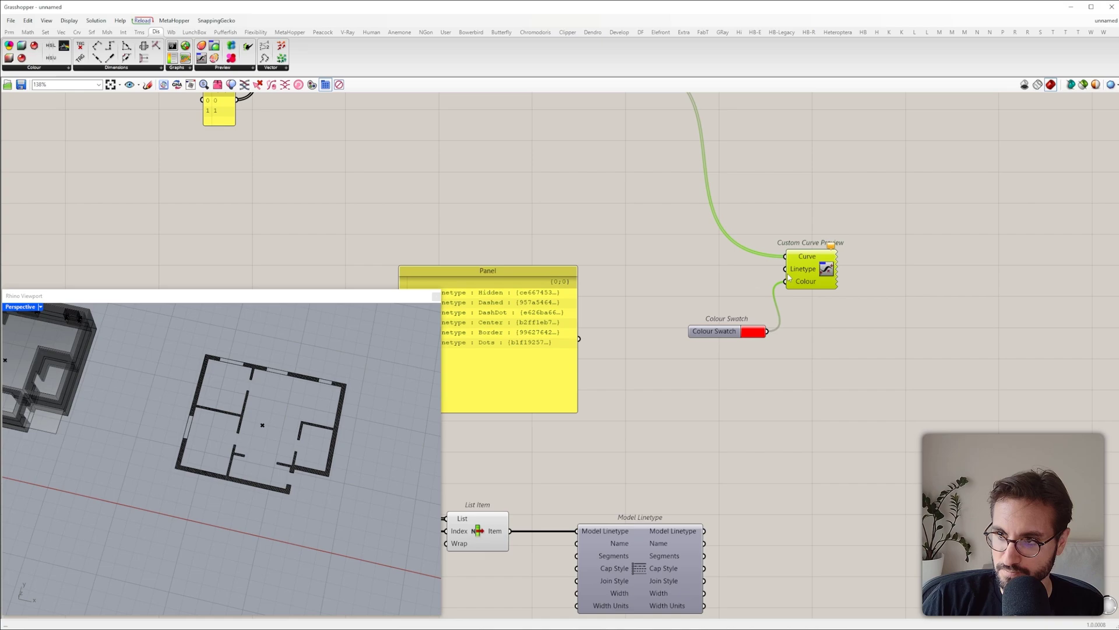
left_click_drag(781, 274, 712, 501)
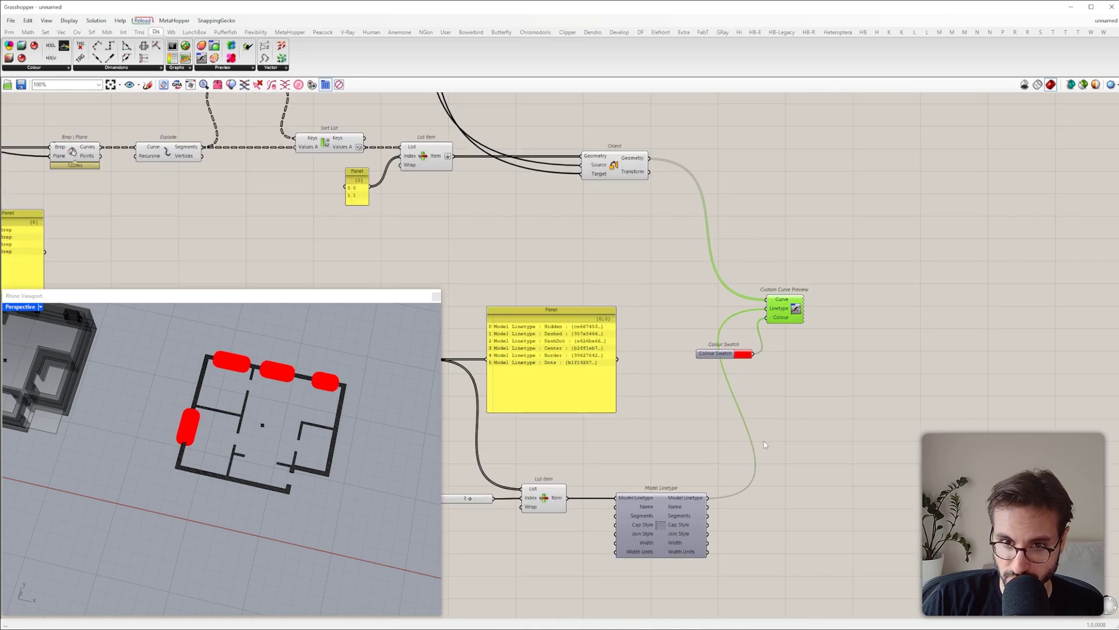
right_click_drag(758, 420, 738, 395)
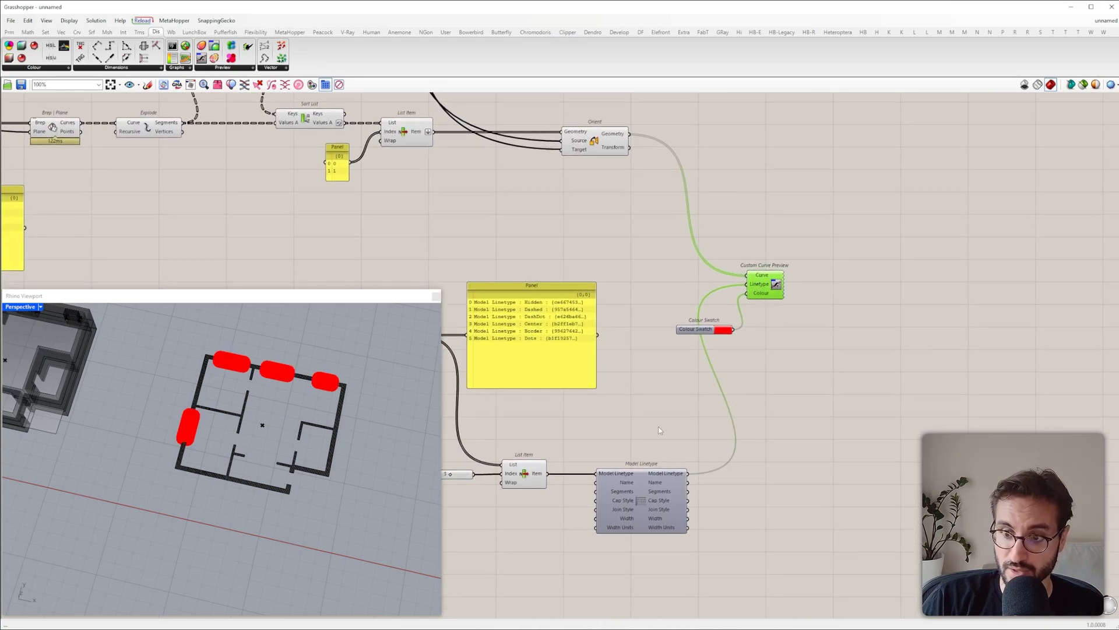
Step: Add a 0 to 1.0000 Number Slider, set it to 0.0566 and connect it to the Model Linetype's Width input
right_click_drag(624, 584, 823, 481)
scroll(823, 481, "up", 3)
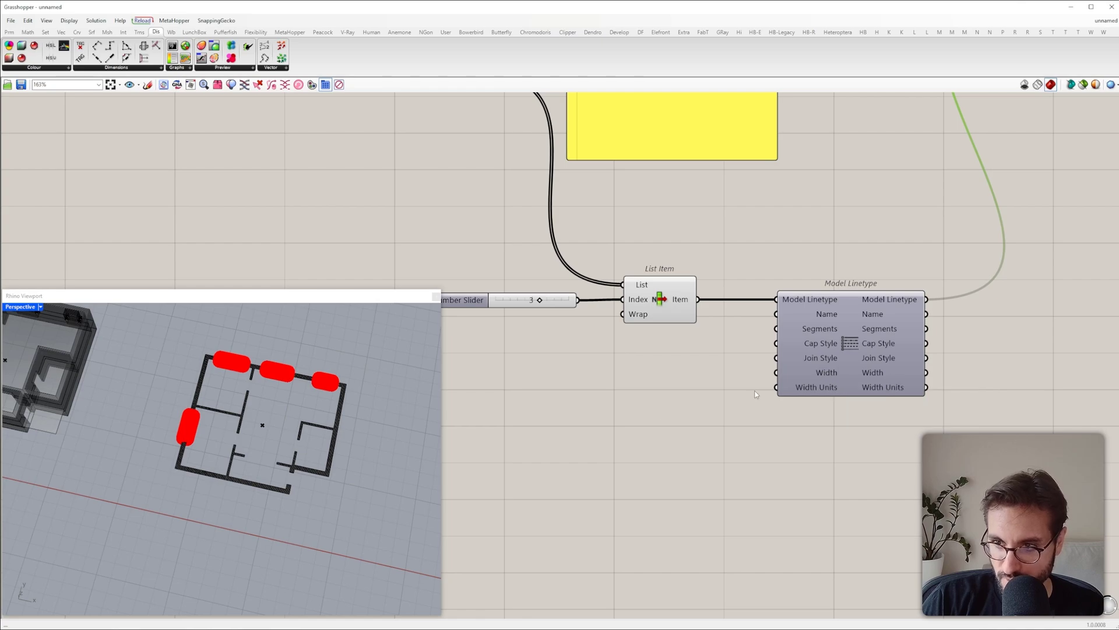
right_click_drag(379, 428, 325, 366)
right_click_drag(691, 411, 719, 437)
double_click(713, 441)
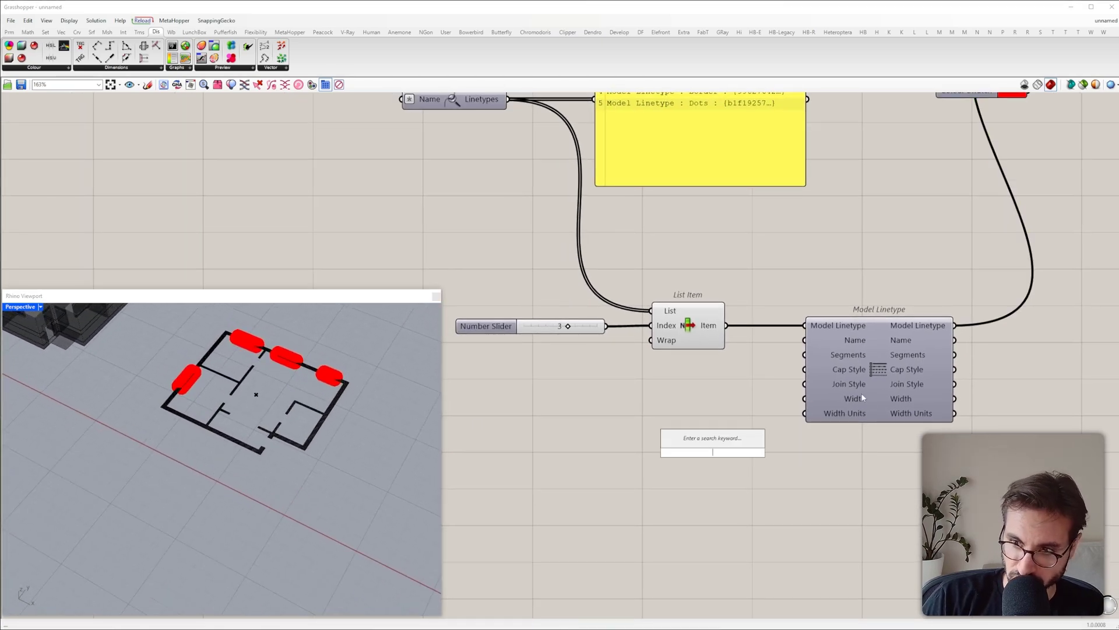
double_click(769, 406)
type("0<1.0000")
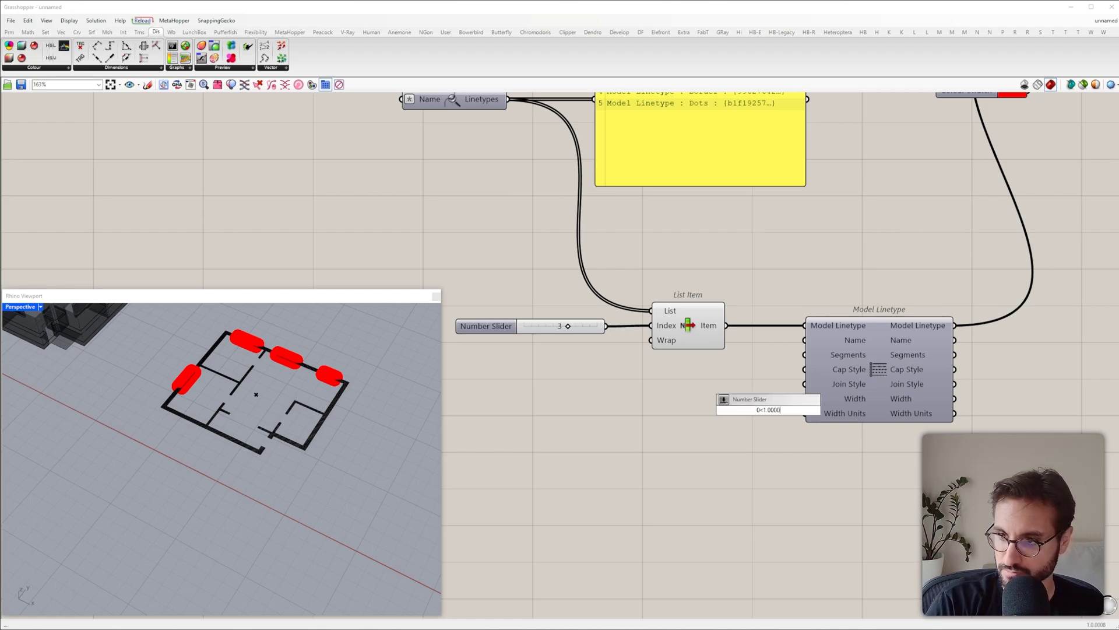
key("Return")
scroll(766, 410, "up", 3)
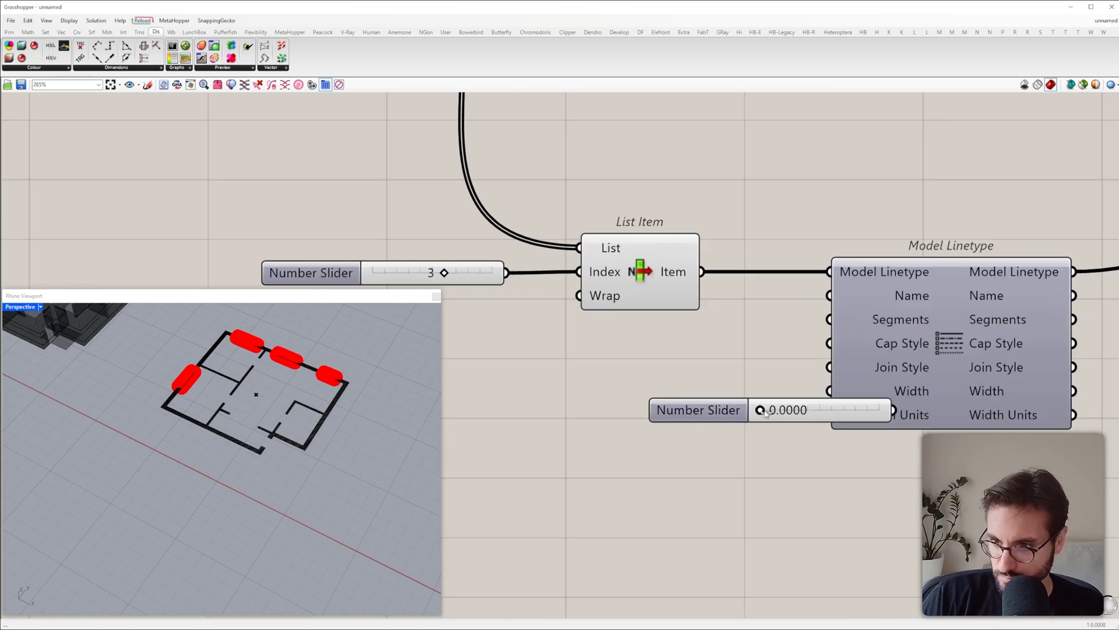
left_click_drag(760, 410, 728, 459)
left_click_drag(827, 399, 791, 455)
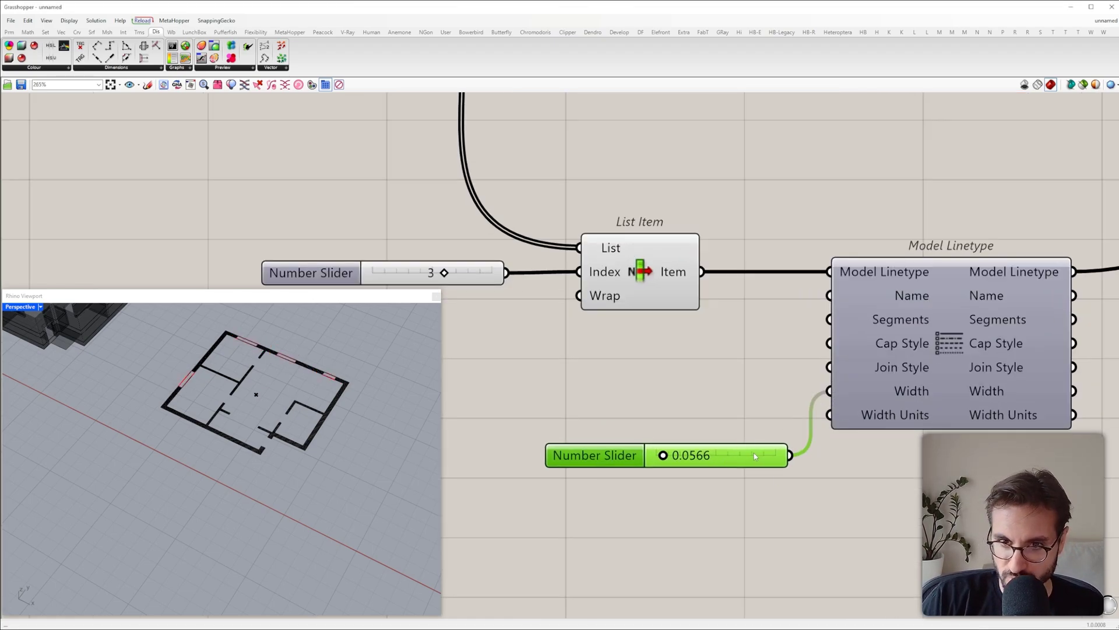
left_click_drag(595, 455, 574, 387)
Step: Examine the window linework on the perspective floor plan and the Model Linetype's Segments values
scroll(730, 440, "down", 3)
scroll(300, 382, "up", 5)
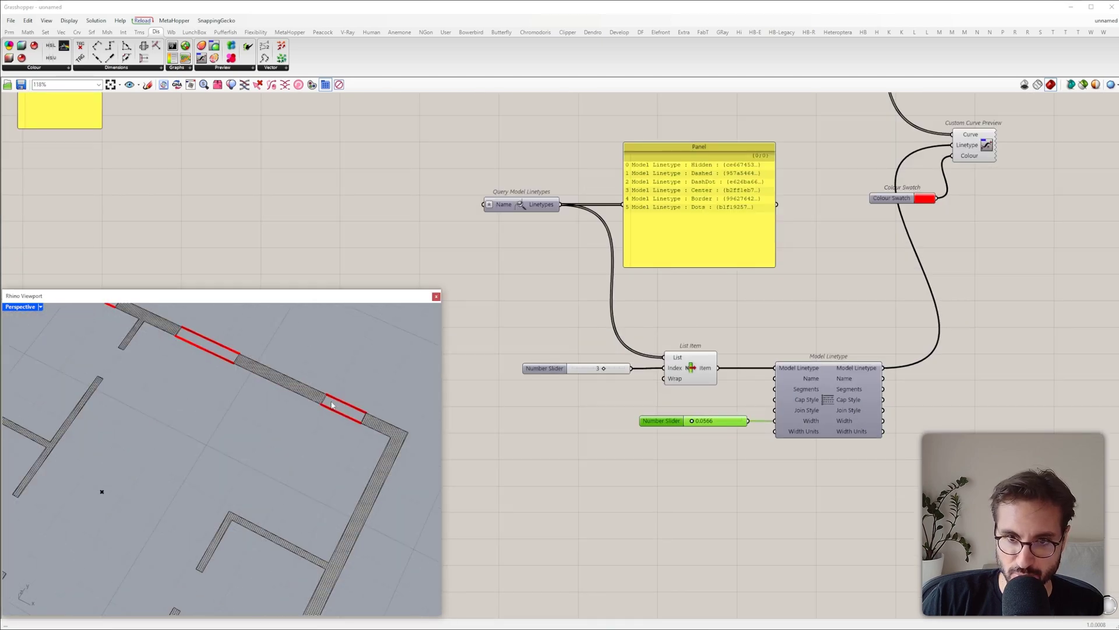
scroll(656, 422, "down", 5)
scroll(336, 423, "down", 5)
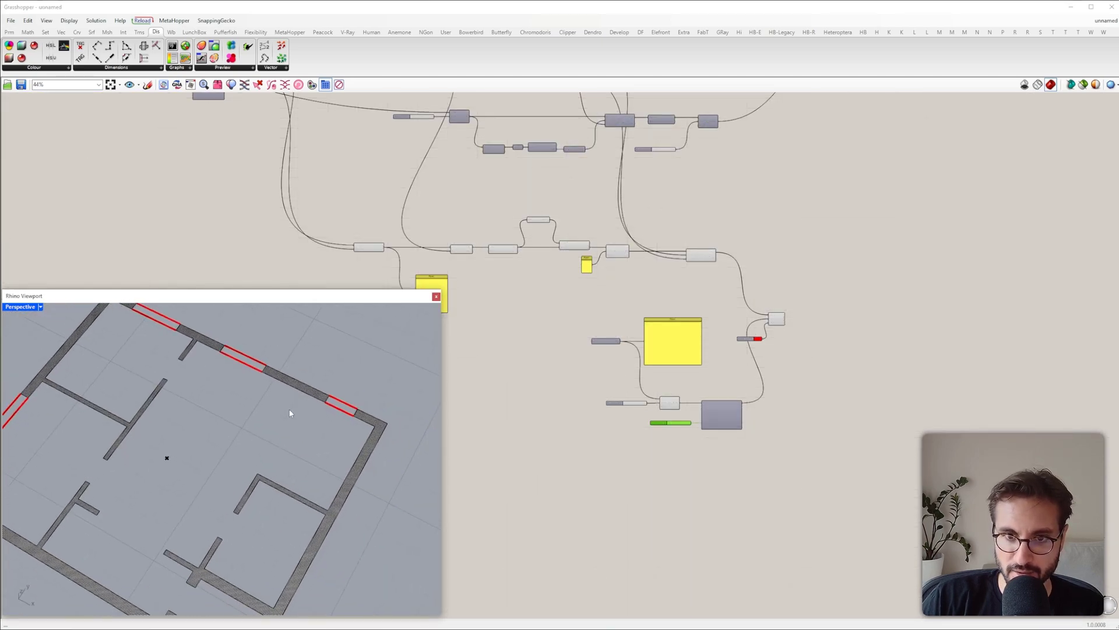
scroll(327, 413, "up", 5)
scroll(372, 420, "down", 3)
scroll(693, 427, "up", 4)
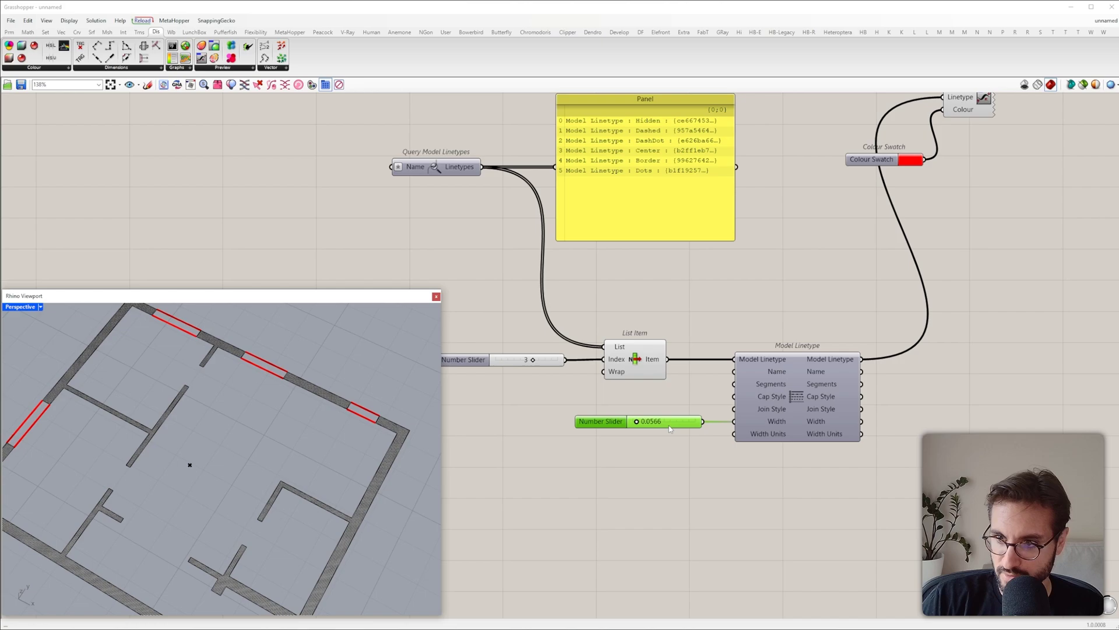
scroll(287, 414, "down", 5)
right_click_drag(261, 425, 253, 429)
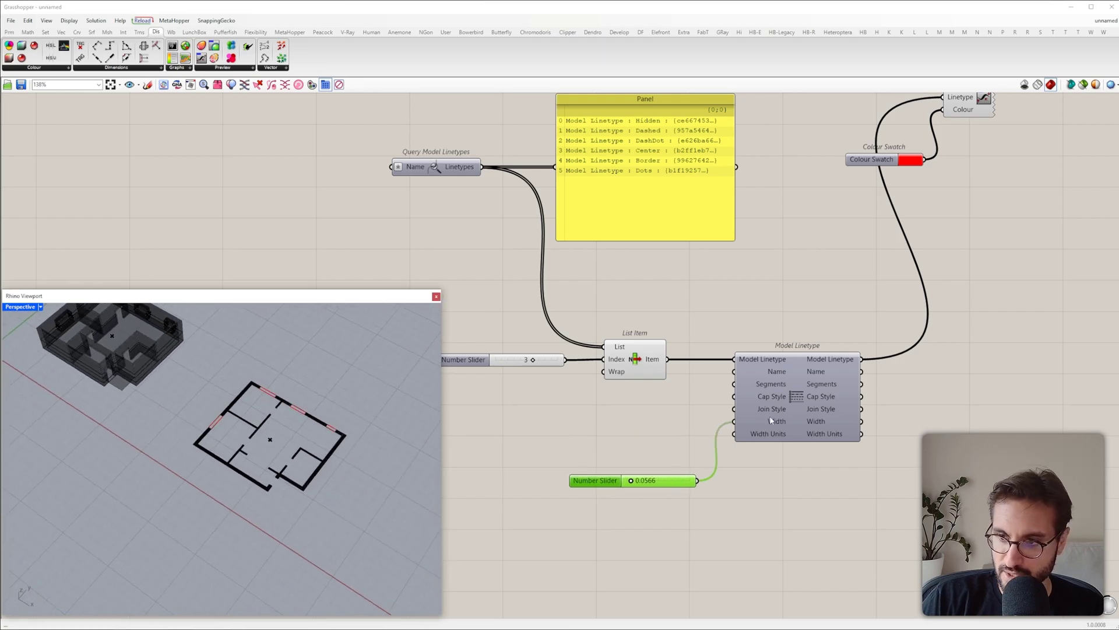
right_click_drag(719, 305, 784, 377)
scroll(239, 408, "up", 5)
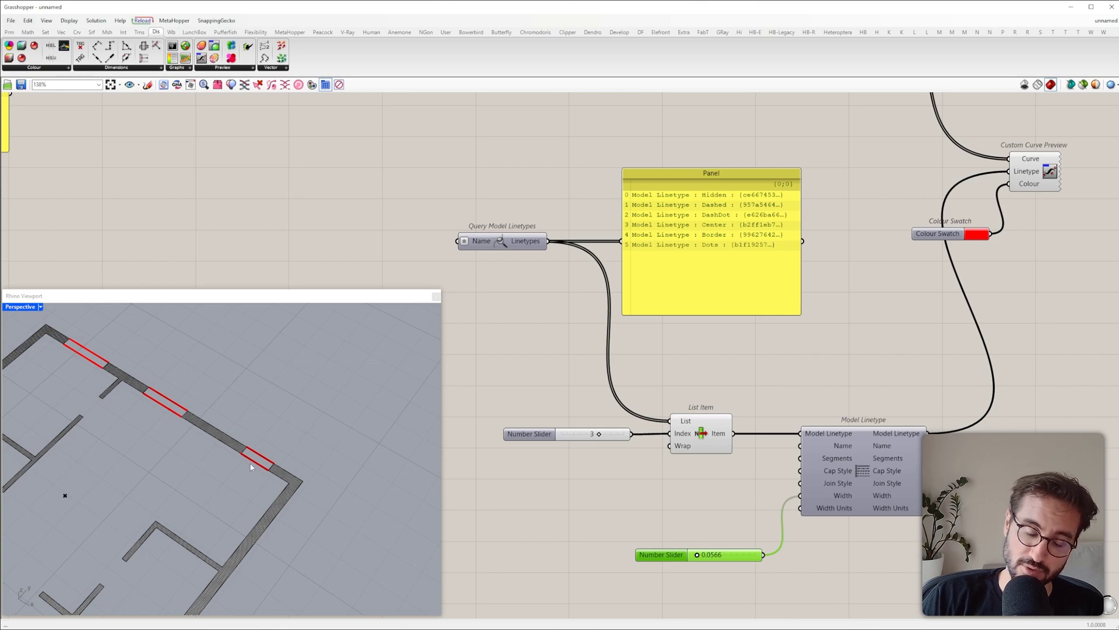
right_click_drag(843, 475, 848, 408)
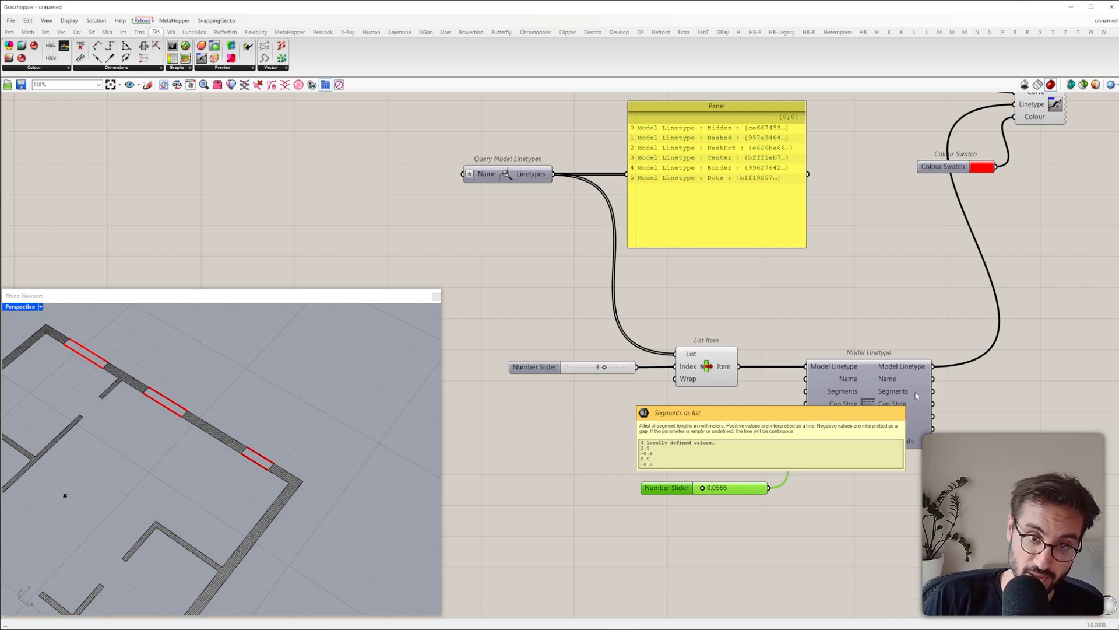
scroll(302, 383, "down", 9)
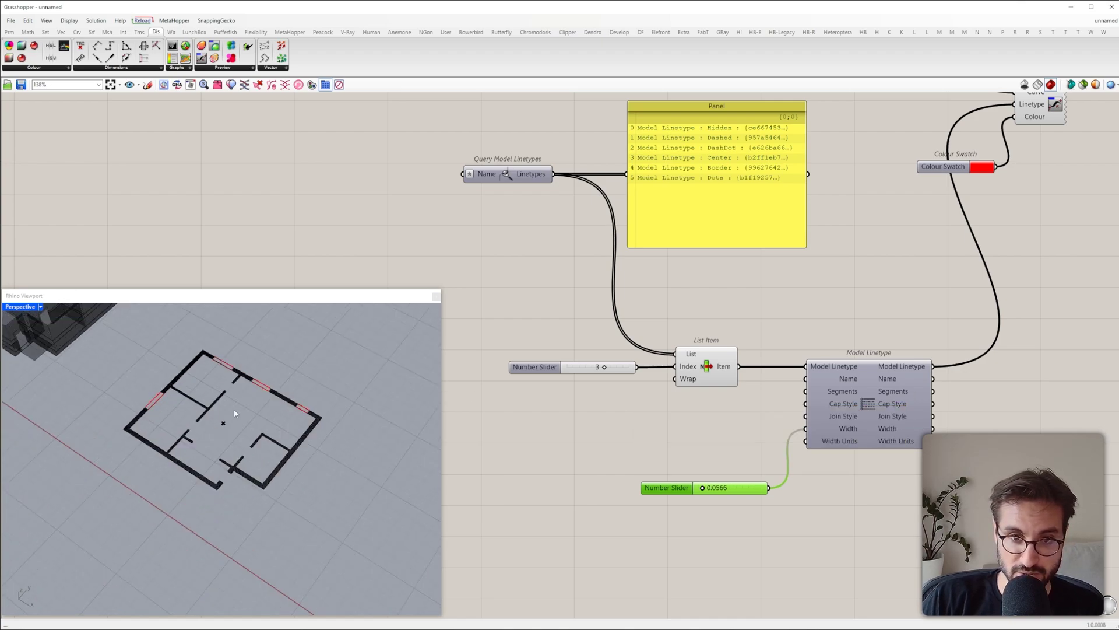
scroll(233, 408, "up", 9)
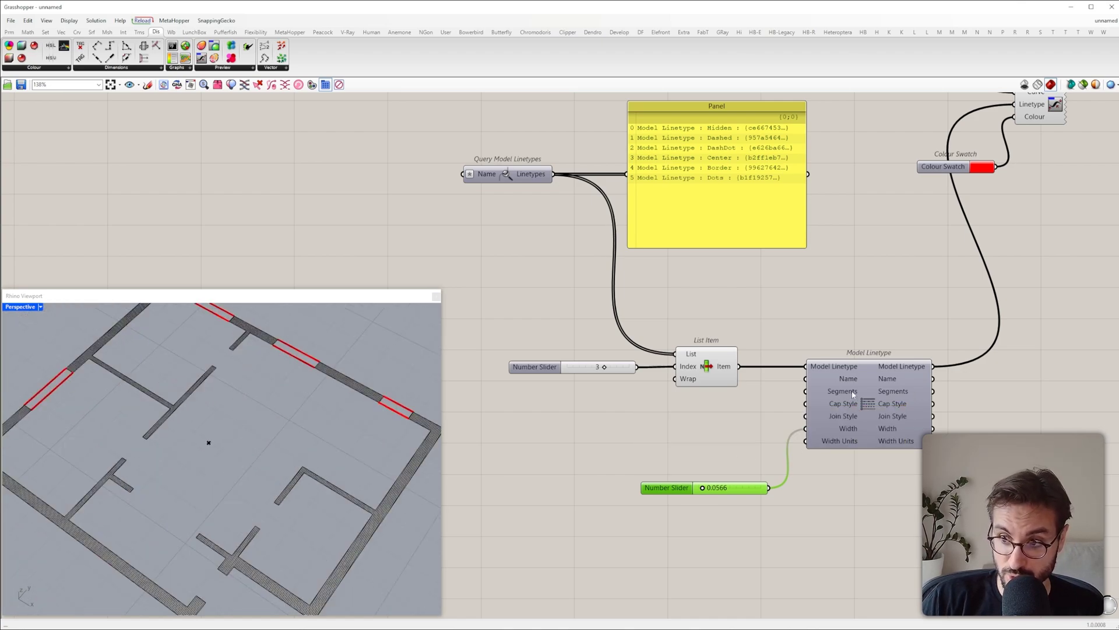
Step: Add a Merge component to the canvas below the linetype index slider
left_click_drag(807, 341, 994, 496)
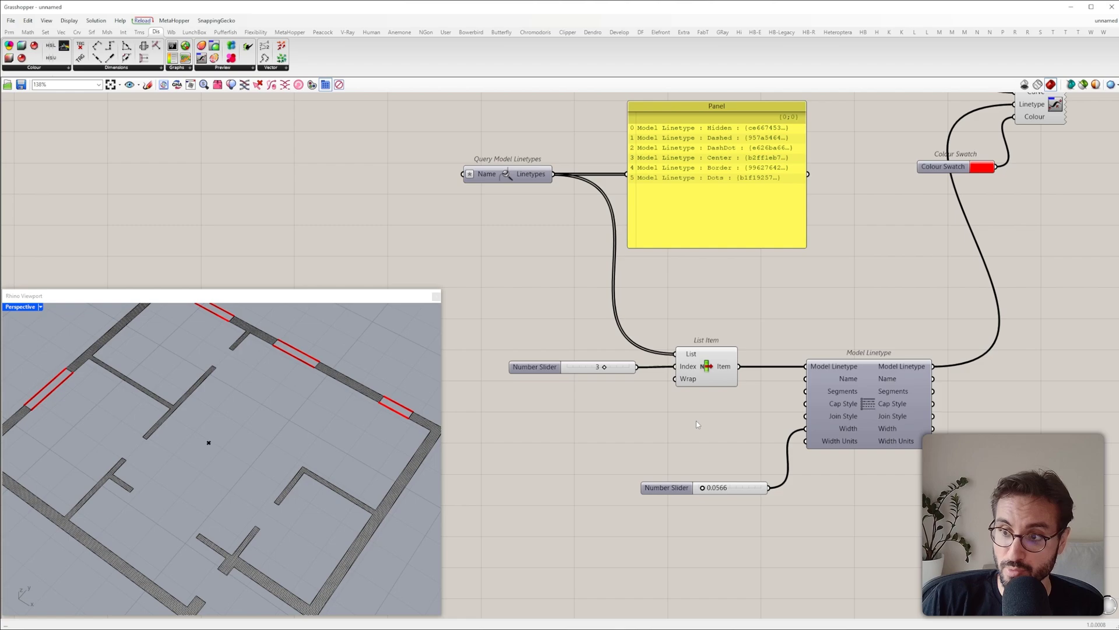
double_click(617, 433)
type("mer")
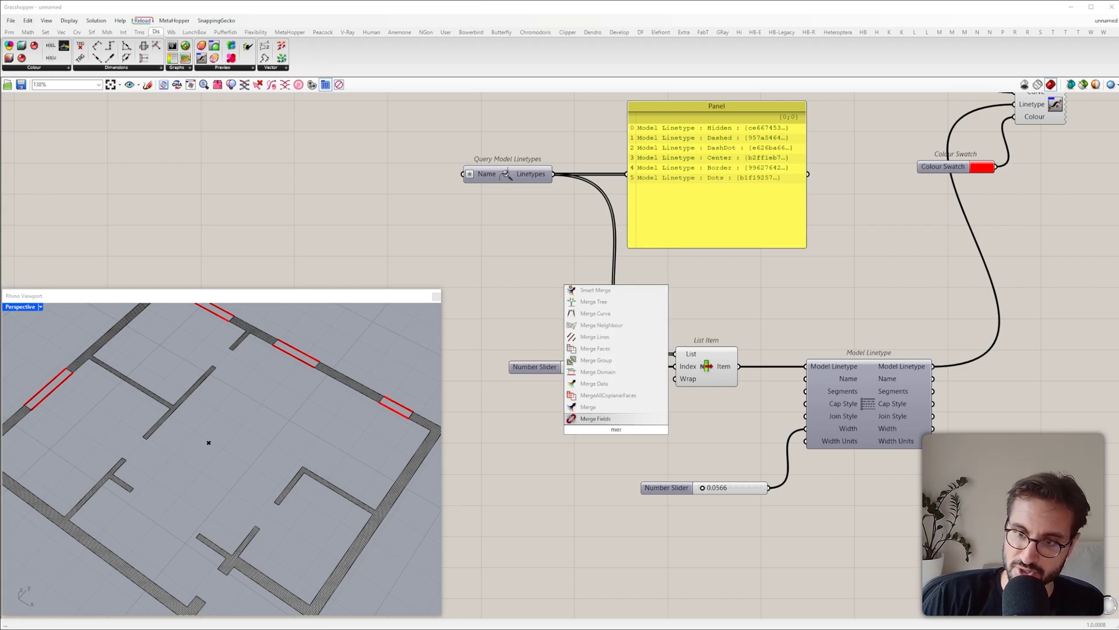
left_click(613, 408)
Step: Add a Panel beside the Model Linetype component and connect it to the Segments output
right_click_drag(675, 433, 492, 363)
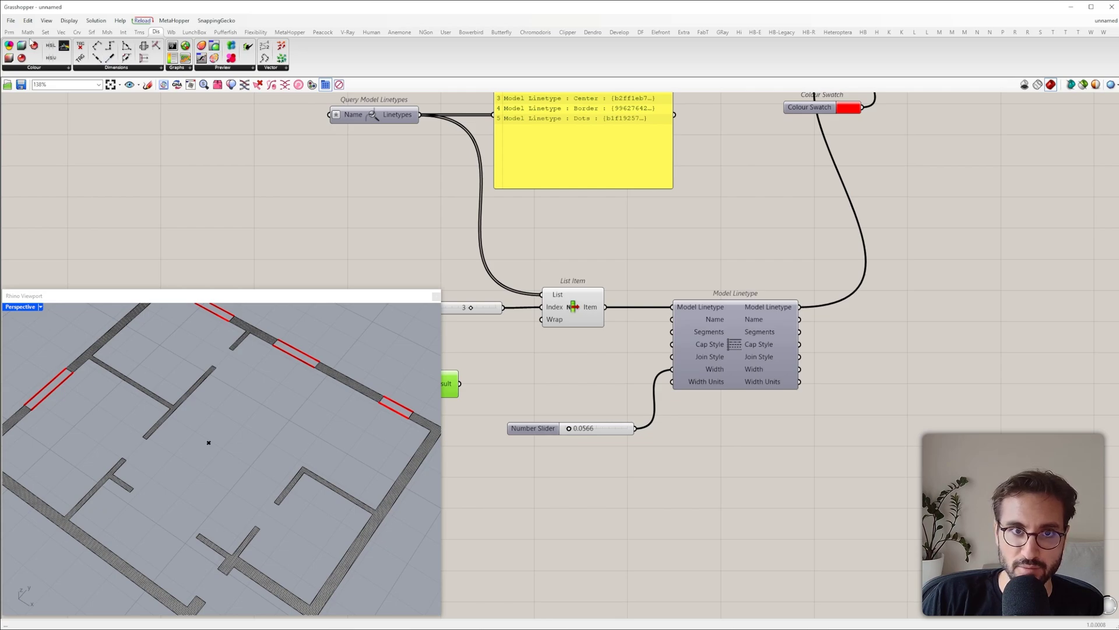
left_click(10, 32)
left_click_drag(164, 58, 904, 328)
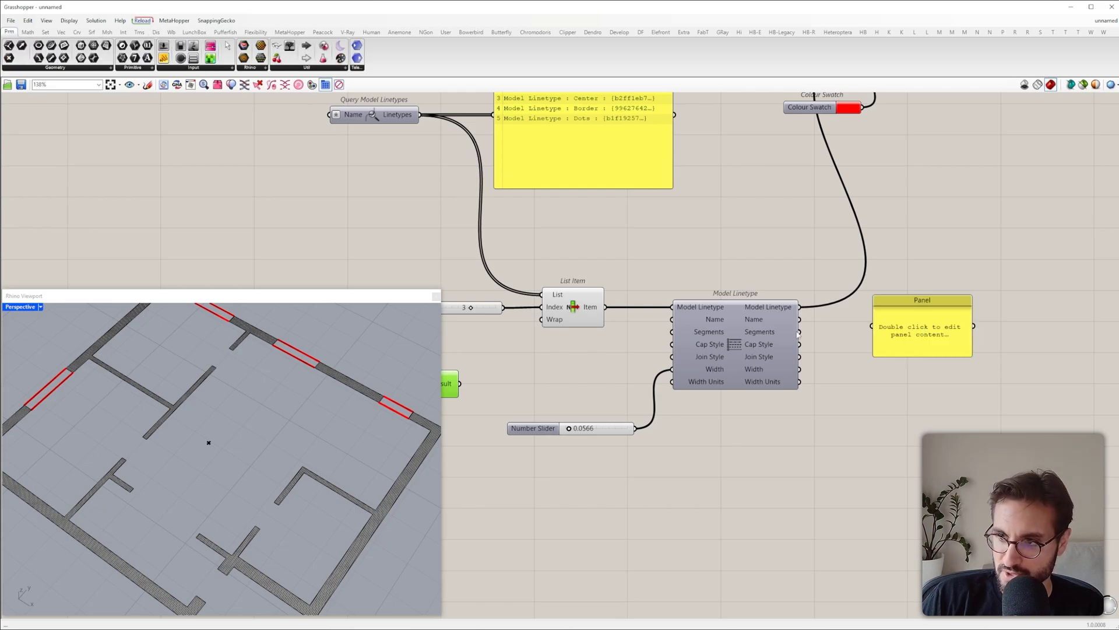
left_click_drag(798, 332, 875, 326)
left_click_drag(946, 355, 946, 415)
left_click_drag(935, 372, 958, 345)
left_click_drag(894, 269, 945, 358)
Step: Expand the Merge component to four data inputs
right_click_drag(500, 371, 728, 399)
scroll(695, 409, "up", 6)
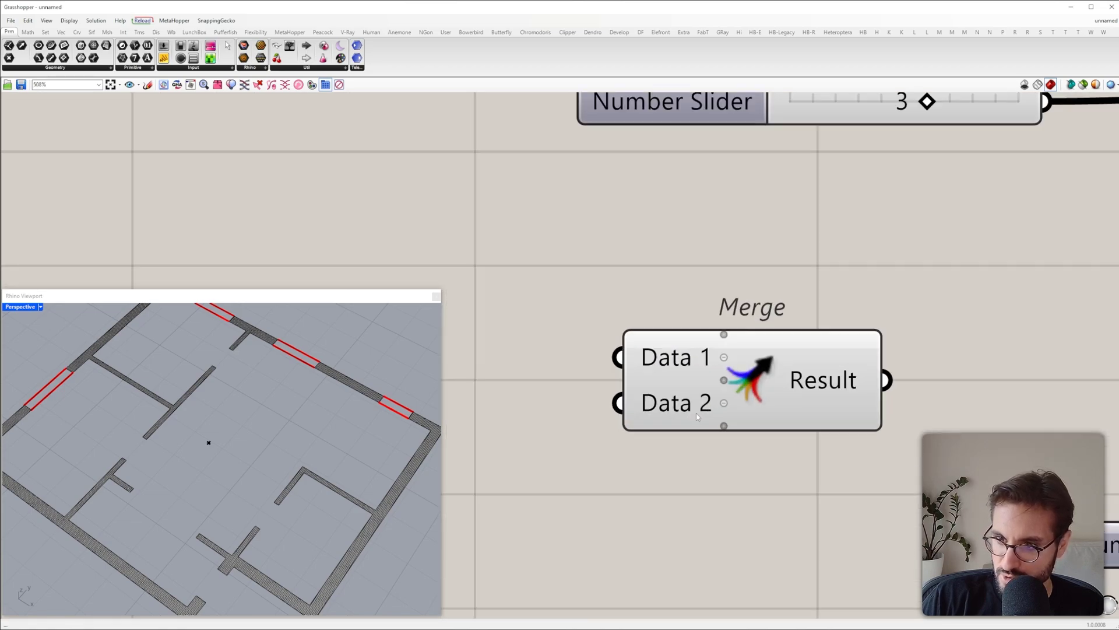
left_click(724, 426)
left_click(724, 448)
scroll(723, 447, "down", 5)
left_click_drag(723, 448, 708, 465)
right_click_drag(759, 446, 655, 423)
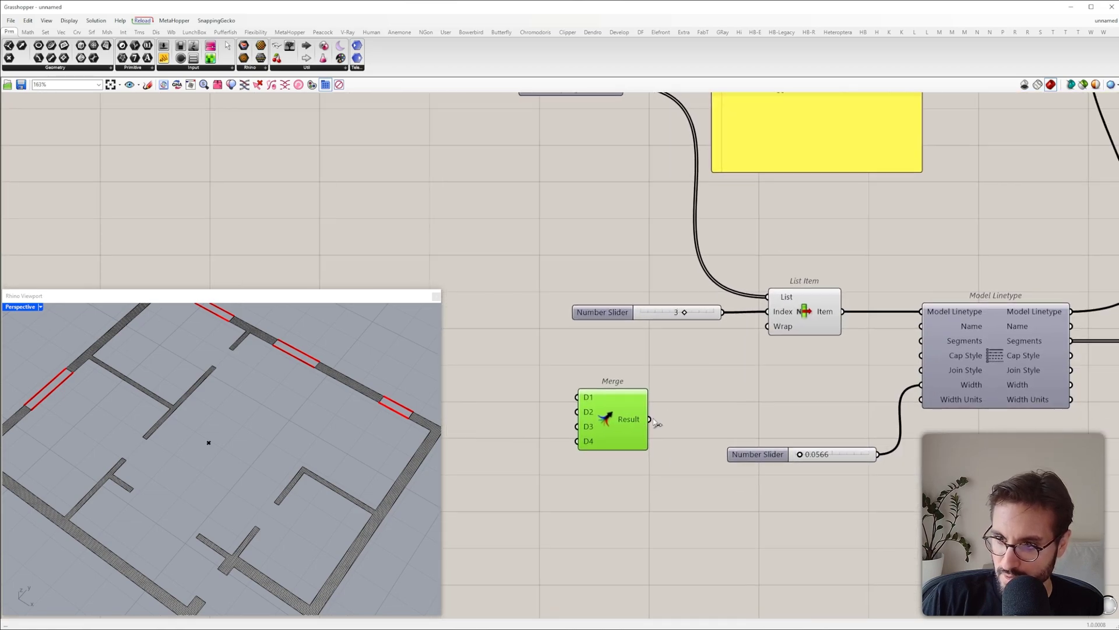
Step: Add a 0 to 0.50000 Number Slider beside the Merge component and set it to 0.2
right_click_drag(1065, 315, 786, 311)
right_click_drag(874, 348, 946, 331)
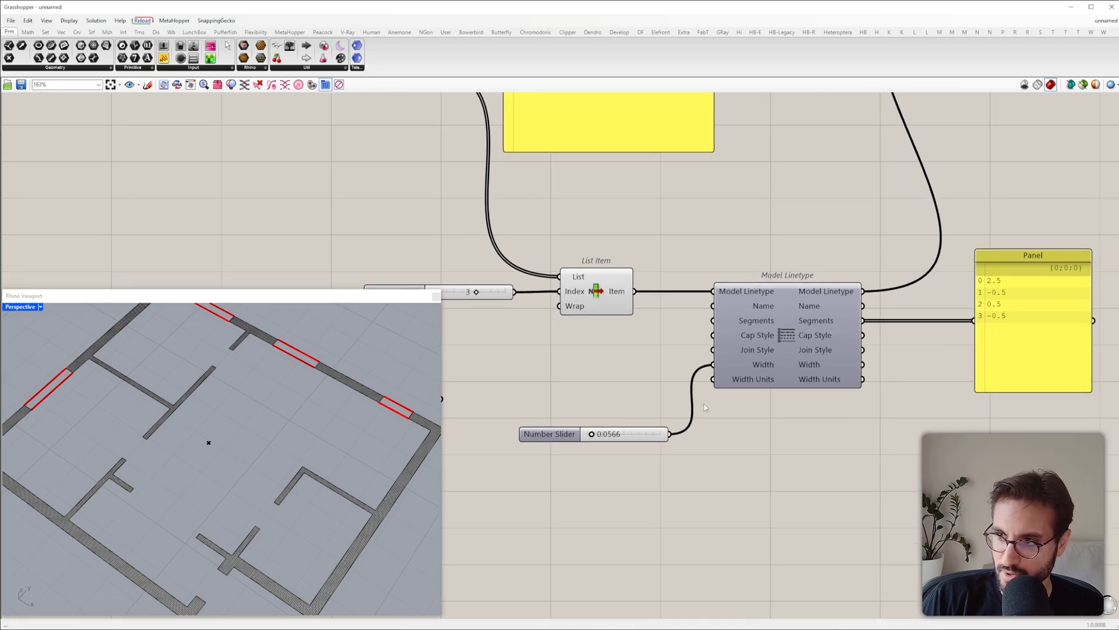
right_click_drag(274, 198, 524, 174)
double_click(520, 371)
type("0<0.50000")
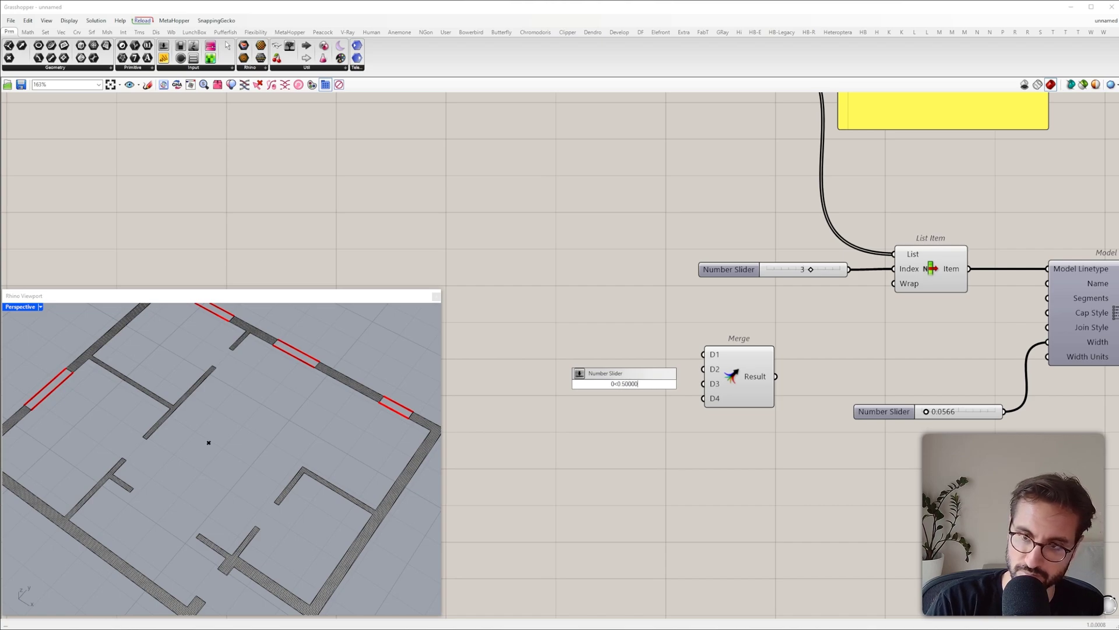
key("Return")
scroll(624, 385, "up", 3)
double_click(642, 390)
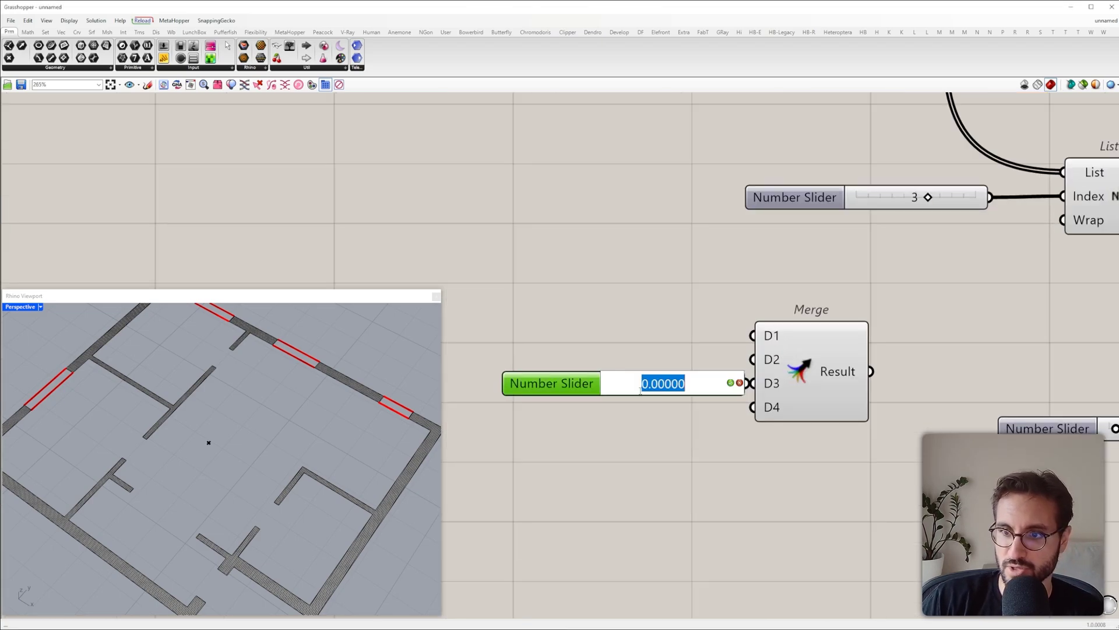
type("0.2")
left_click(730, 383)
left_click_drag(726, 387, 673, 386)
Step: Duplicate the 0.2 Number Slider and set the copy to 0.05
key("ctrl+c")
key("ctrl+v")
double_click(661, 391)
type("0.0")
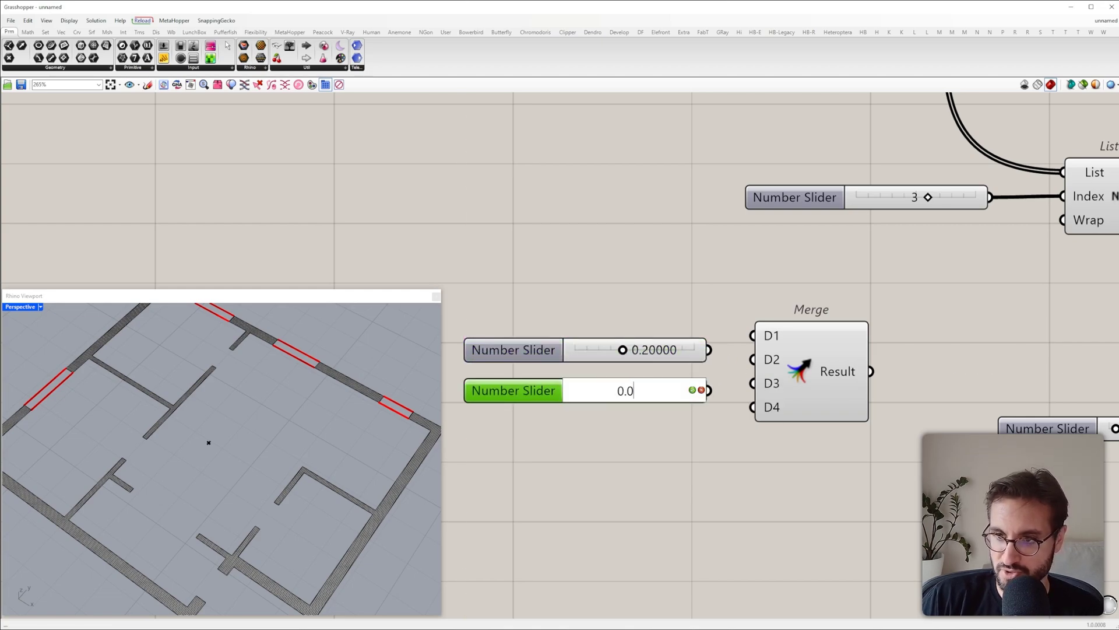
type("5")
key("Return")
left_click_drag(513, 390, 464, 428)
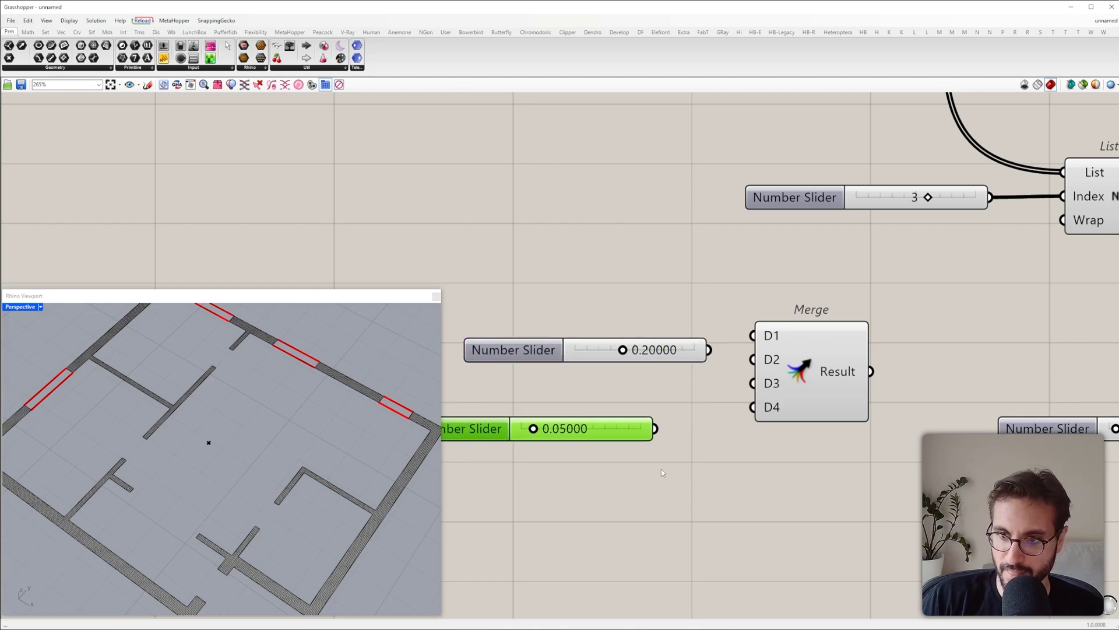
Step: Add a Negative component and connect the 0.05 slider to its Value input
double_click(662, 469)
type("neg")
left_click(661, 458)
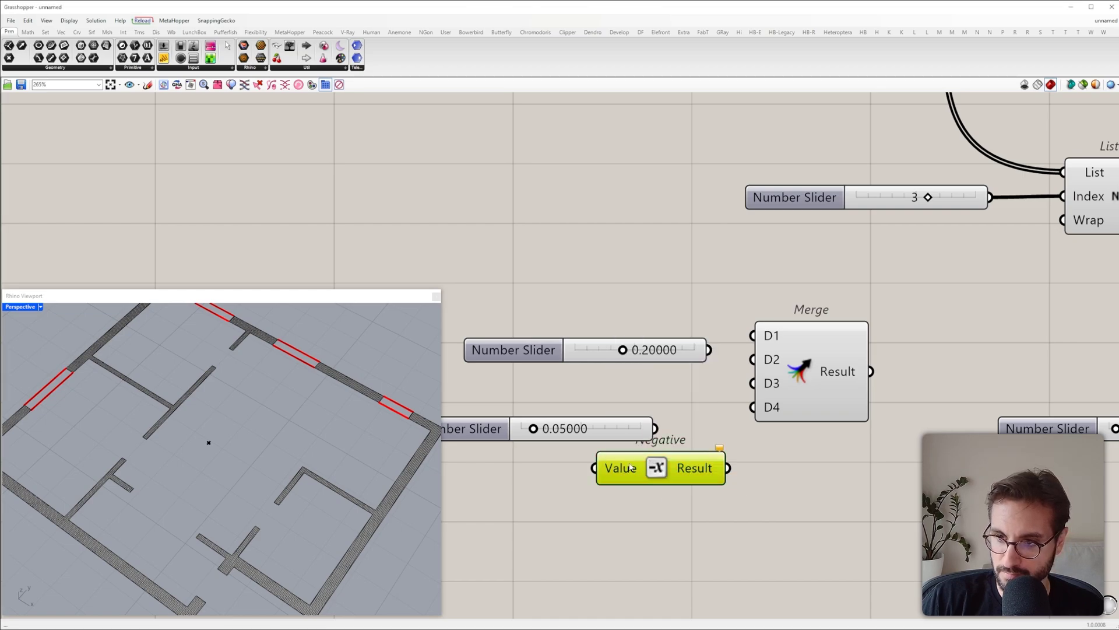
left_click_drag(618, 469, 689, 465)
mouse_move(629, 432)
left_mouse_down()
mouse_move(605, 450)
mouse_move(635, 446)
left_mouse_up()
left_click_drag(728, 465, 714, 456)
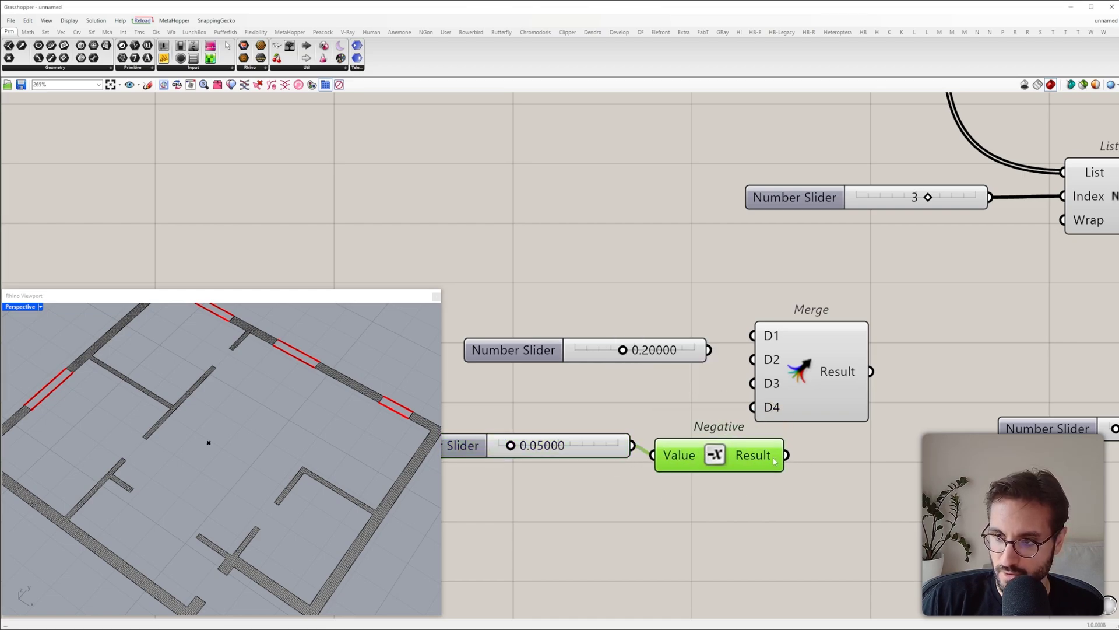
Step: Connect the Negative result to the Merge's D2 and D4 inputs and the 0.2 slider to D1
left_click_drag(786, 455, 750, 362)
left_click_drag(756, 407, 785, 454)
scroll(785, 410, "down", 3)
left_click_drag(786, 409, 830, 410)
left_click_drag(738, 373, 810, 358)
Step: Add another copy of the slider, set it to 0.1 and connect it to the Merge's D3 input
mouse_move(665, 378)
left_mouse_down()
mouse_move(670, 362)
mouse_move(671, 391)
mouse_move(683, 385)
left_mouse_up()
scroll(708, 389, "up", 3)
double_click(708, 388)
type("1")
key("Return")
left_click_drag(763, 383, 872, 389)
Step: Connect the Merge result to the Model Linetype's Segments input
right_click_drag(934, 393, 670, 385)
scroll(670, 384, "down", 3)
left_click_drag(689, 386, 892, 313)
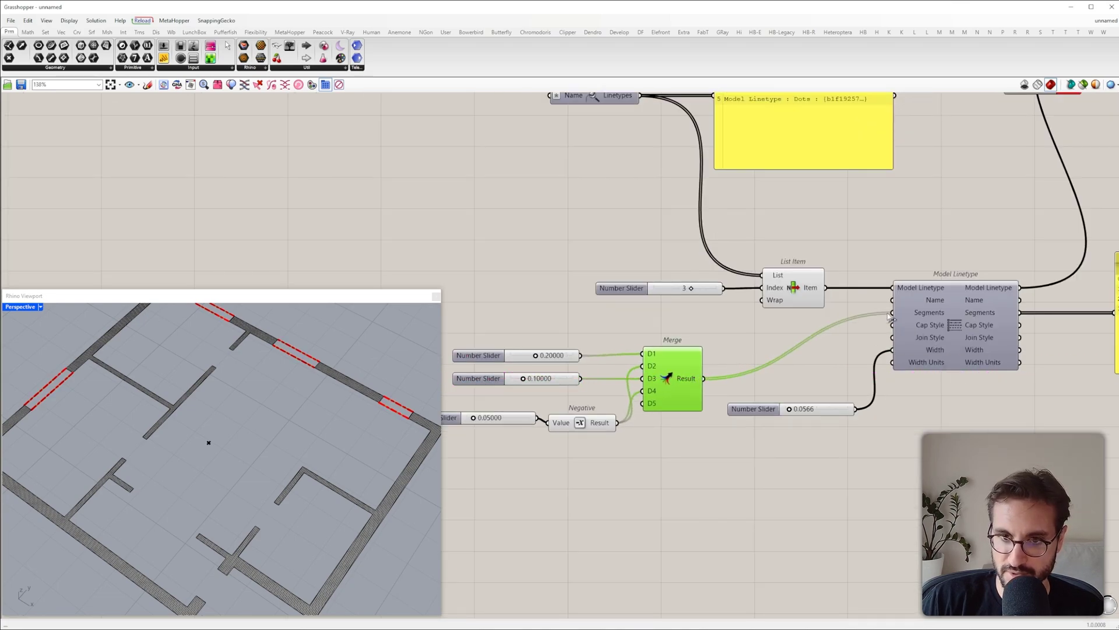
scroll(307, 408, "up", 10)
scroll(301, 481, "down", 10)
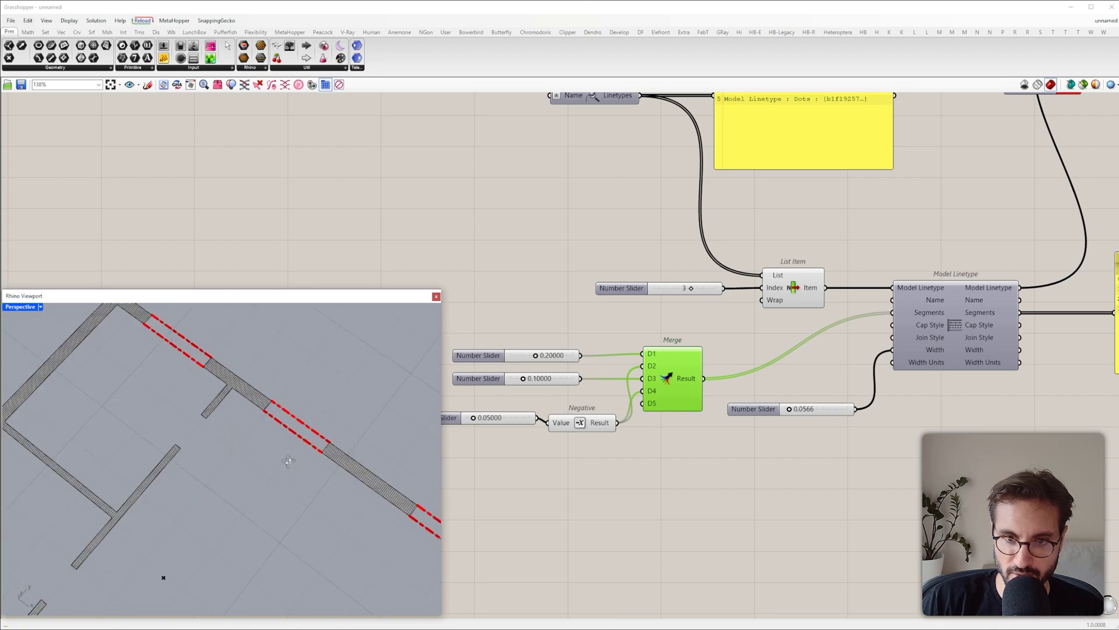
Step: In the Top view, set the Merge's D1 slider to 0.28430 and the slider feeding Negative to 0.06331
key("ctrl+F1")
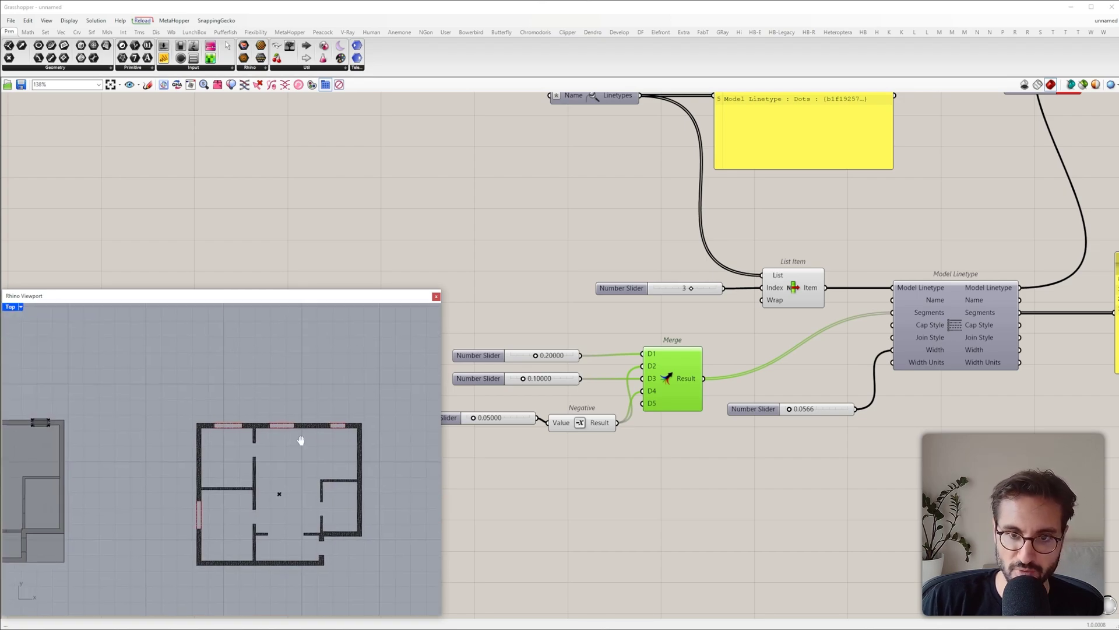
scroll(281, 412, "up", 10)
right_click_drag(532, 379, 636, 388)
scroll(637, 389, "up", 3)
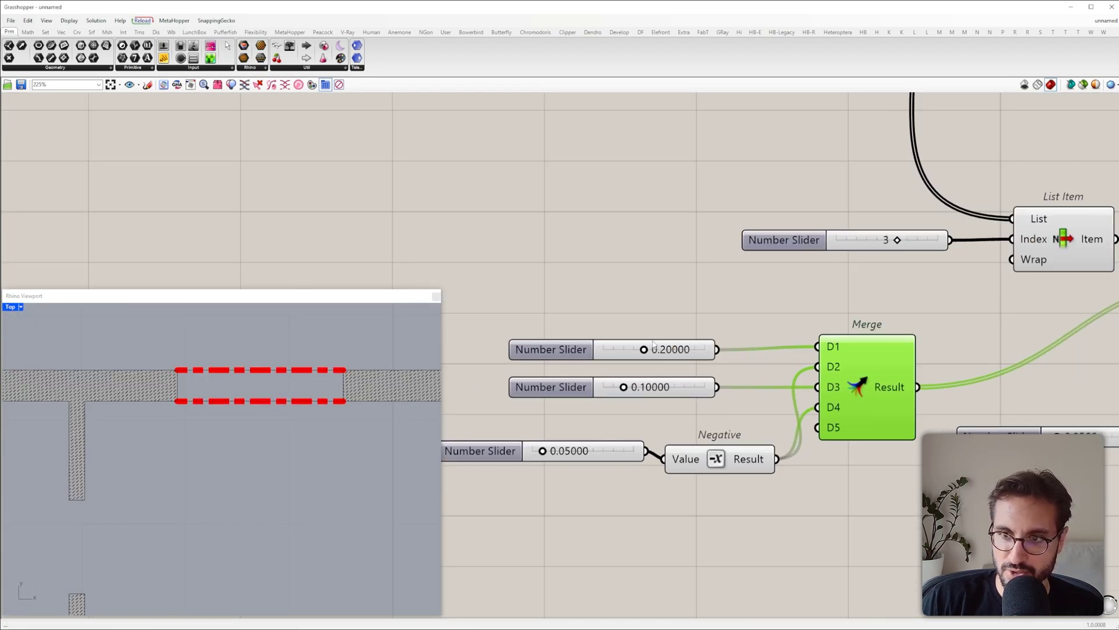
mouse_move(646, 350)
left_mouse_down()
mouse_move(706, 349)
mouse_move(663, 350)
left_mouse_up()
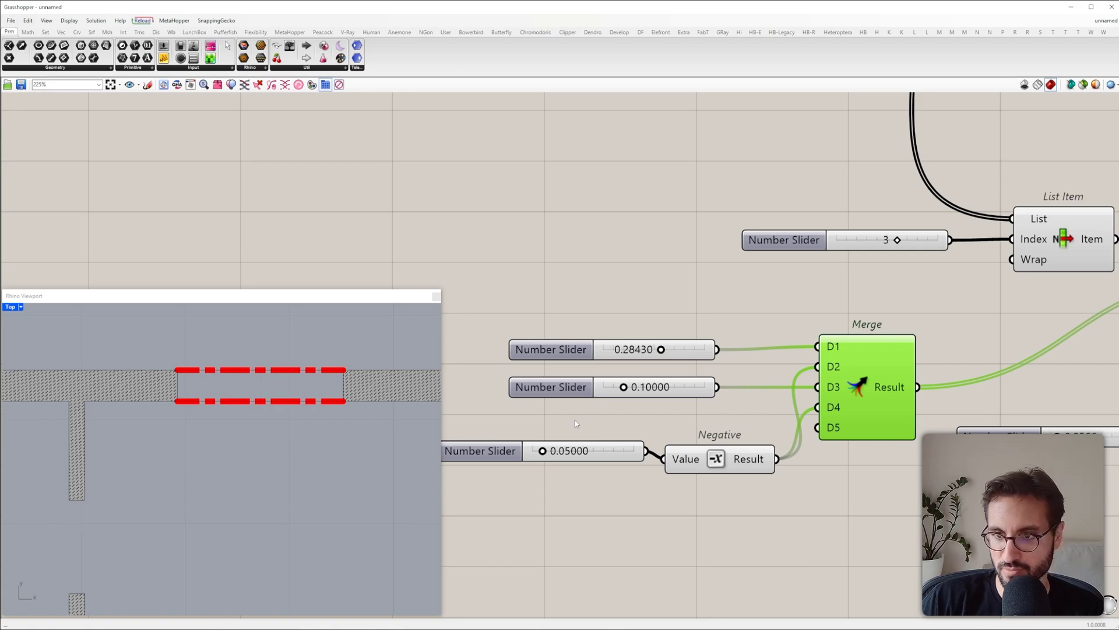
right_click_drag(574, 420, 645, 374)
left_click_drag(575, 403, 618, 413)
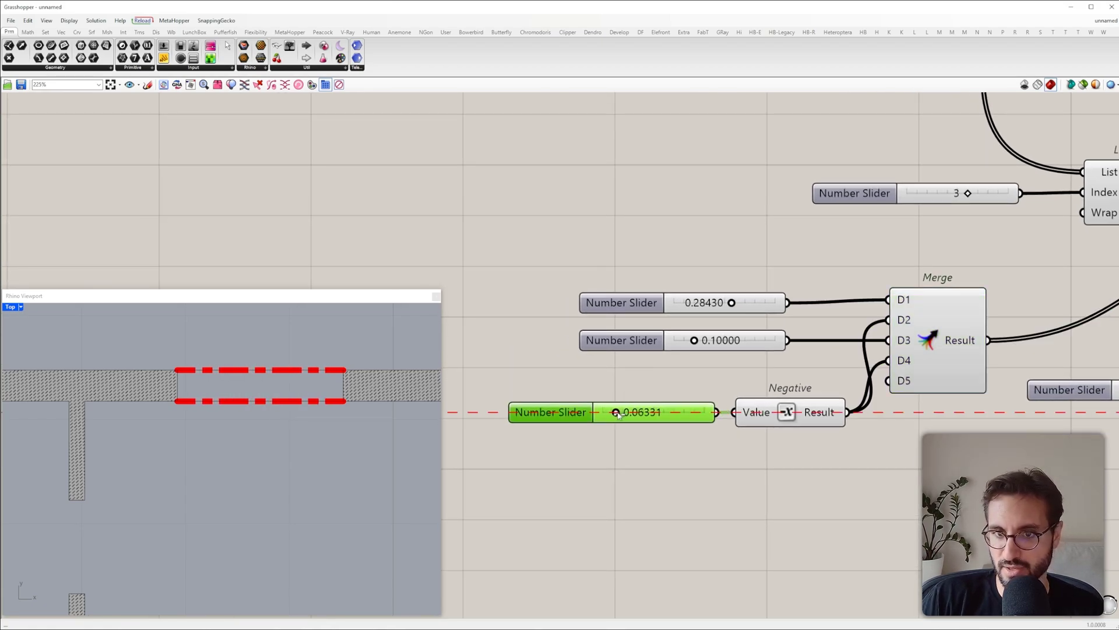
Step: Examine the window linework on the floor plan and the Model Linetype's Cap Style options
scroll(255, 379, "down", 9)
right_click_drag(256, 380, 250, 329)
right_click_drag(760, 375, 668, 386)
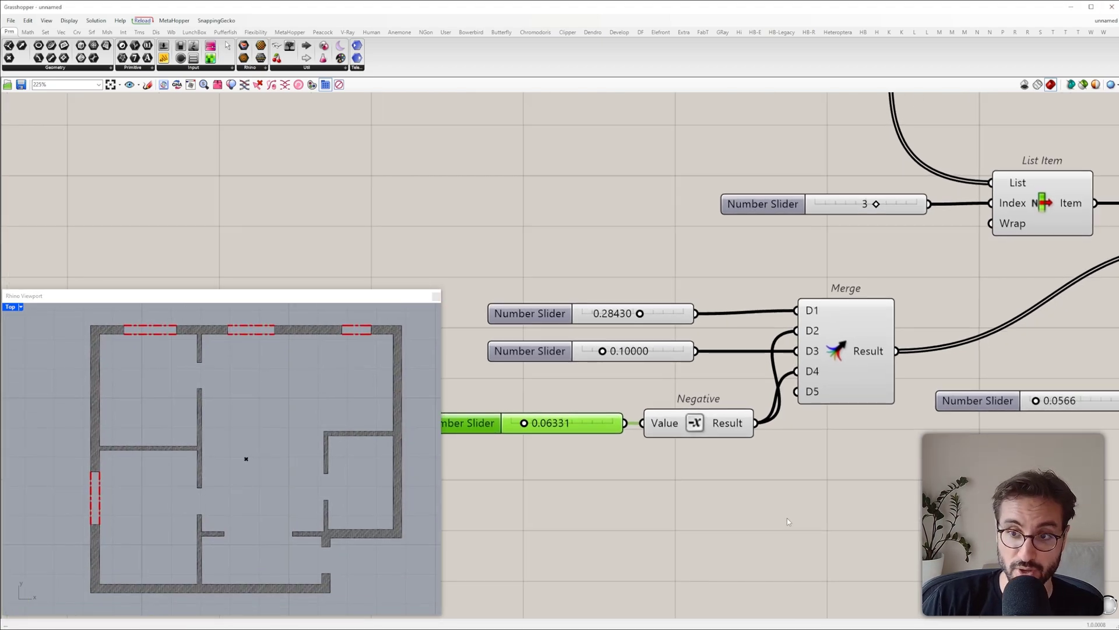
right_click_drag(233, 443, 241, 455)
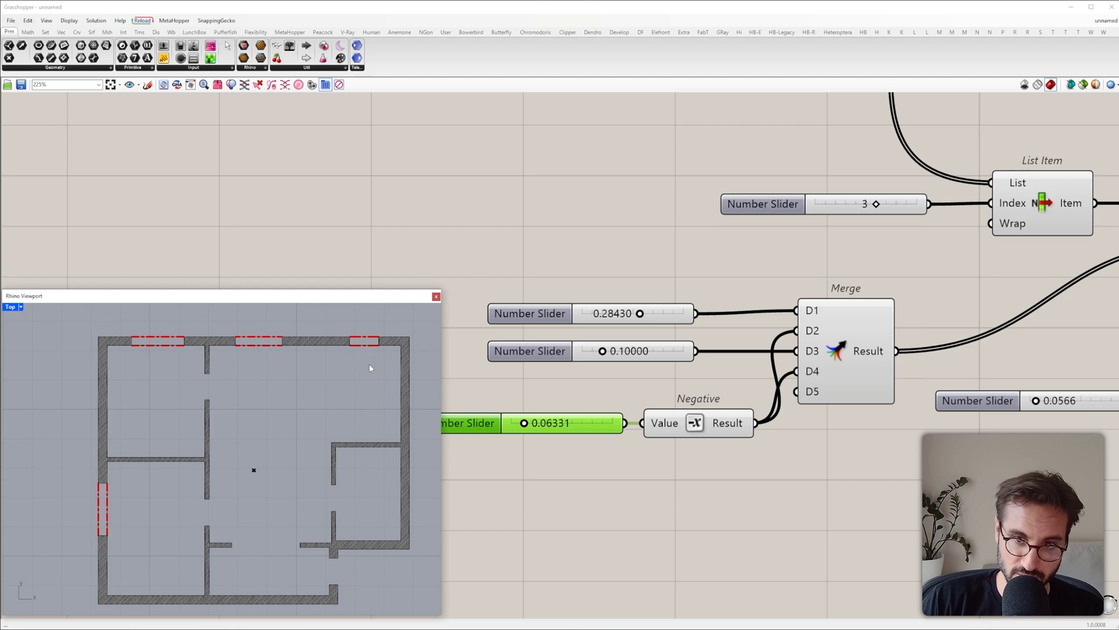
right_click_drag(351, 387, 331, 360)
scroll(292, 396, "down", 2)
right_click_drag(250, 429, 220, 437)
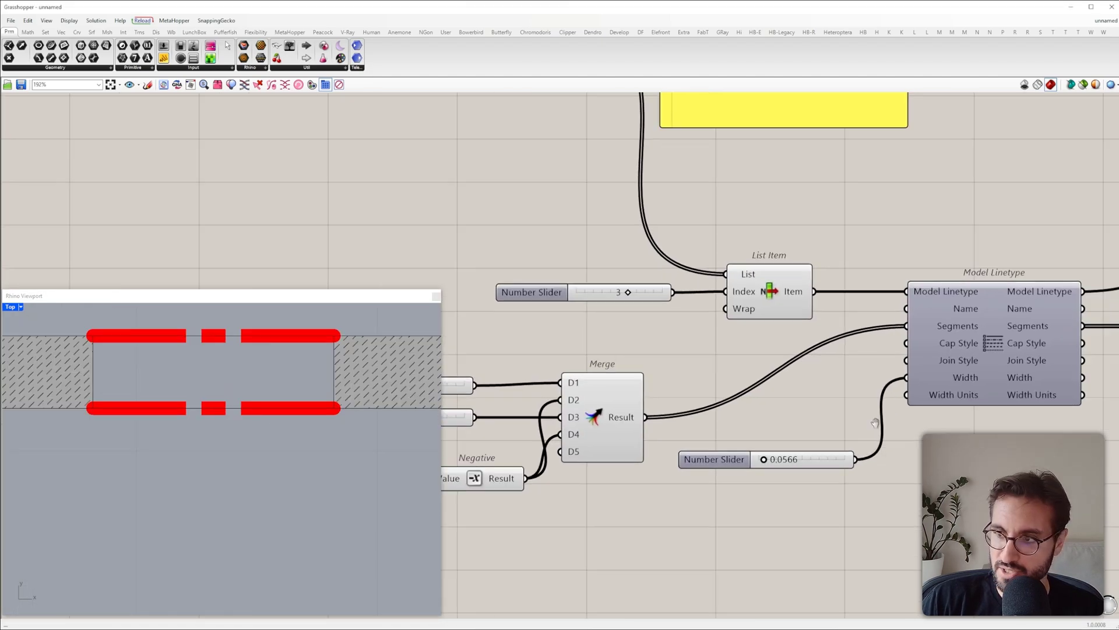
scroll(874, 422, "up", 3)
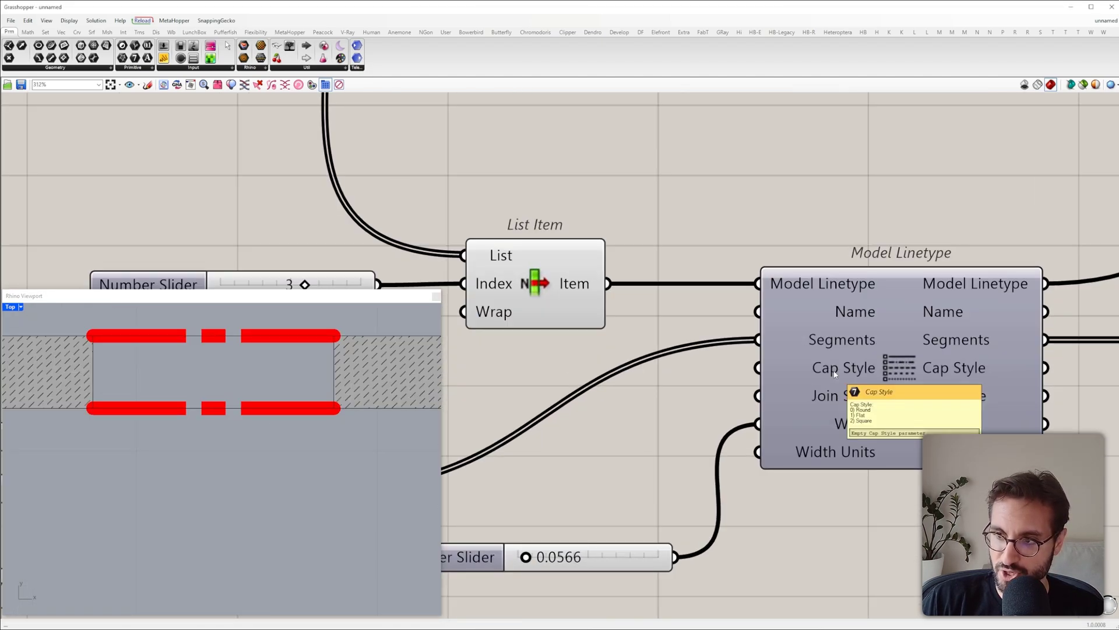
Step: Add an integer Number Slider, connect it to the Model Linetype's Cap Style input and set it to 1
double_click(660, 439)
type("0")
key("Return")
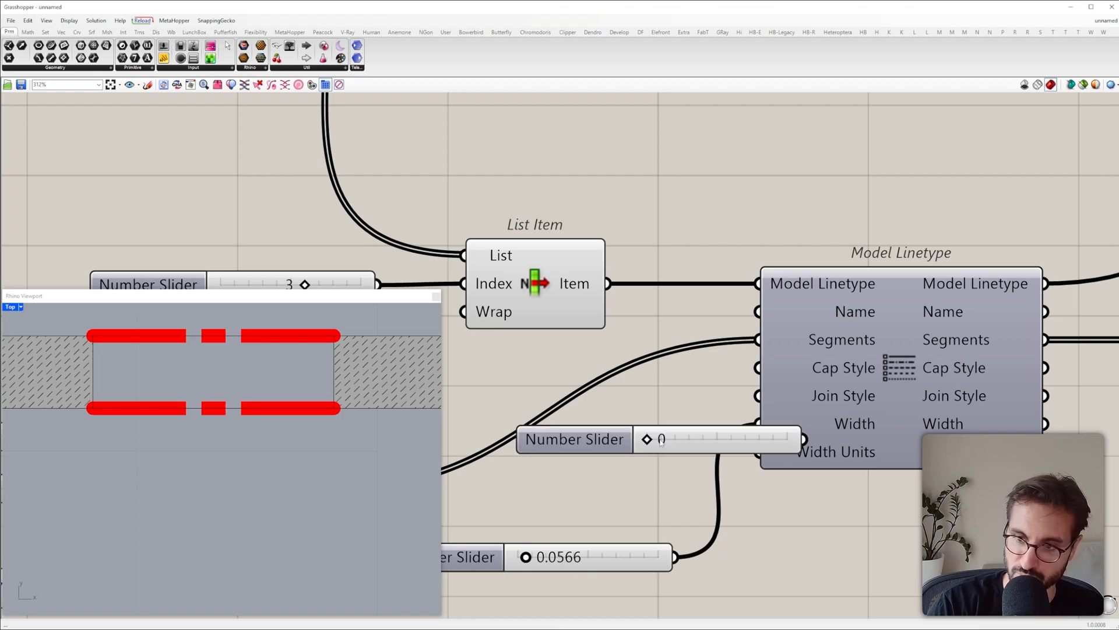
left_click_drag(664, 441, 542, 434)
left_click_drag(758, 367, 693, 433)
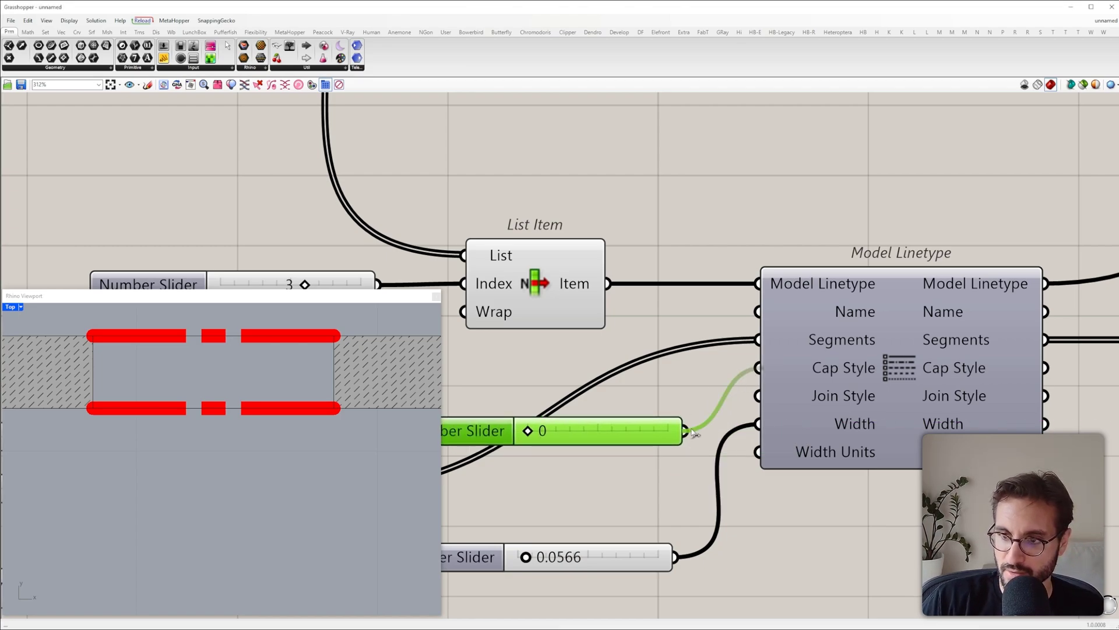
left_click_drag(529, 431, 652, 377)
Step: Inspect the cap style of the window linework up close and across the whole plan
scroll(255, 348, "down", 2)
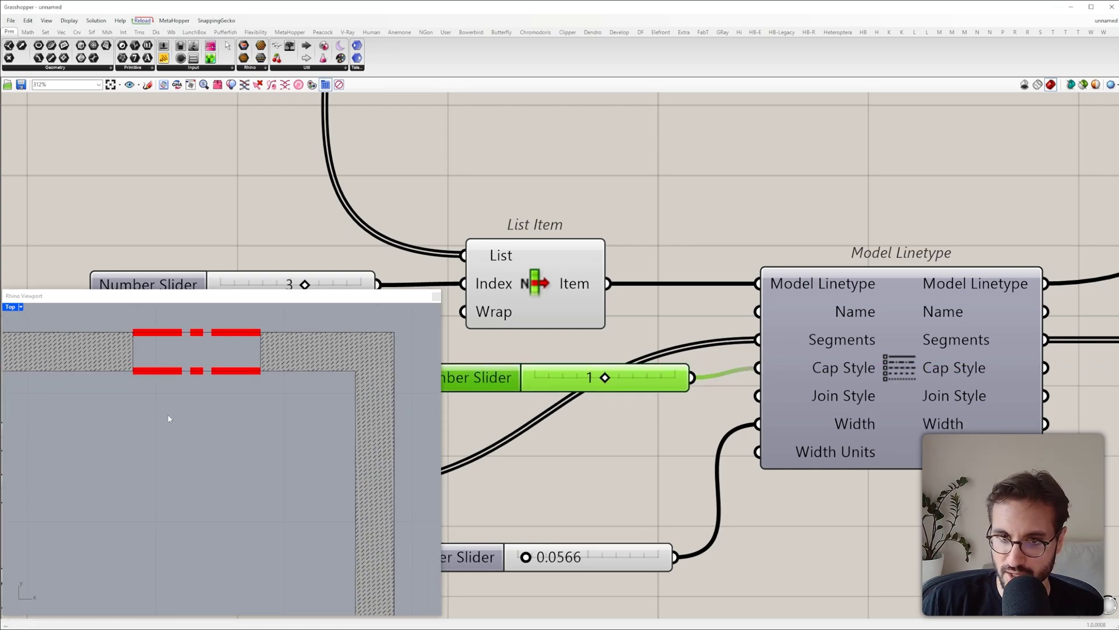
scroll(210, 404, "down", 5)
right_click_drag(81, 486, 152, 455)
scroll(97, 492, "up", 8)
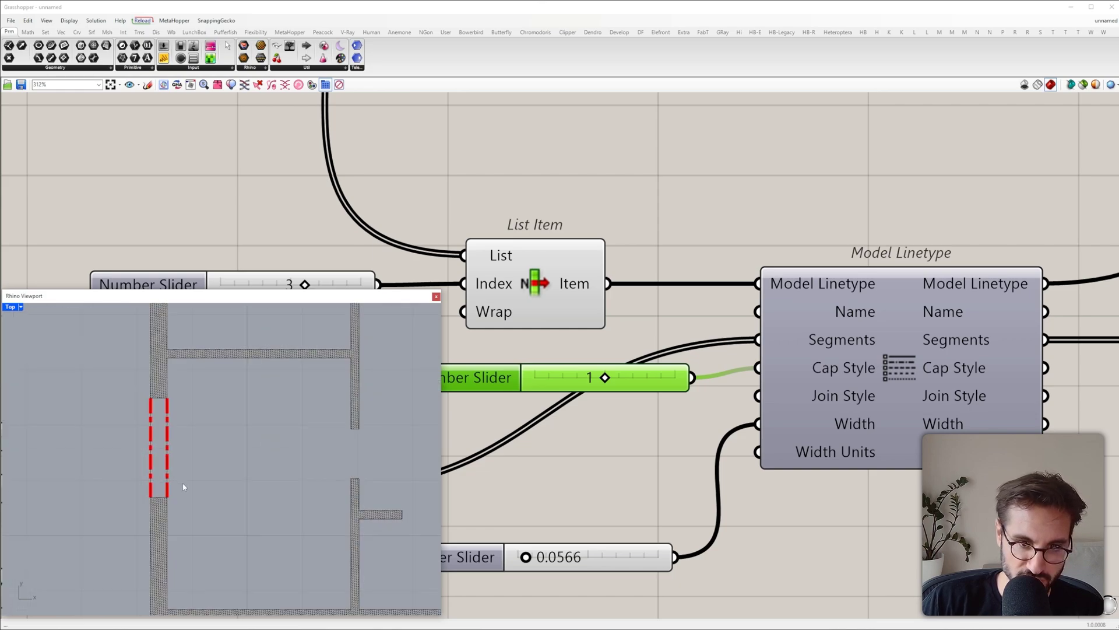
scroll(183, 489, "down", 8)
right_click_drag(238, 362, 174, 358)
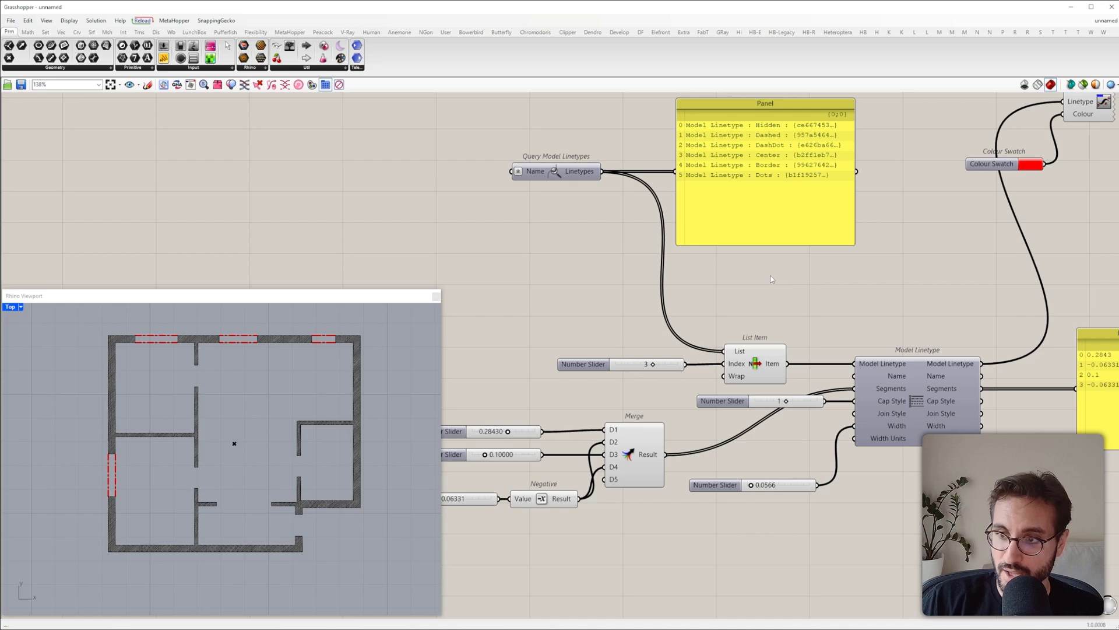
Step: Disconnect the List Item output from the Model Linetype component's Model Linetype input
mouse_move(769, 157)
left_mouse_down()
mouse_move(772, 168)
mouse_move(782, 160)
left_mouse_up()
right_click_drag(626, 132, 614, 171)
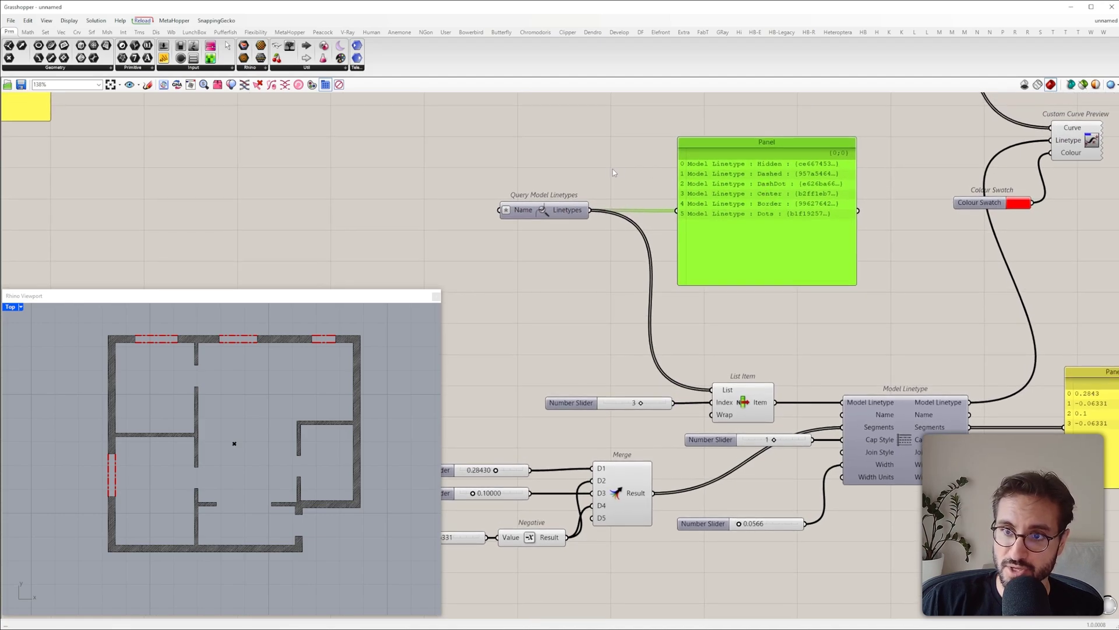
left_click_drag(581, 161, 462, 256)
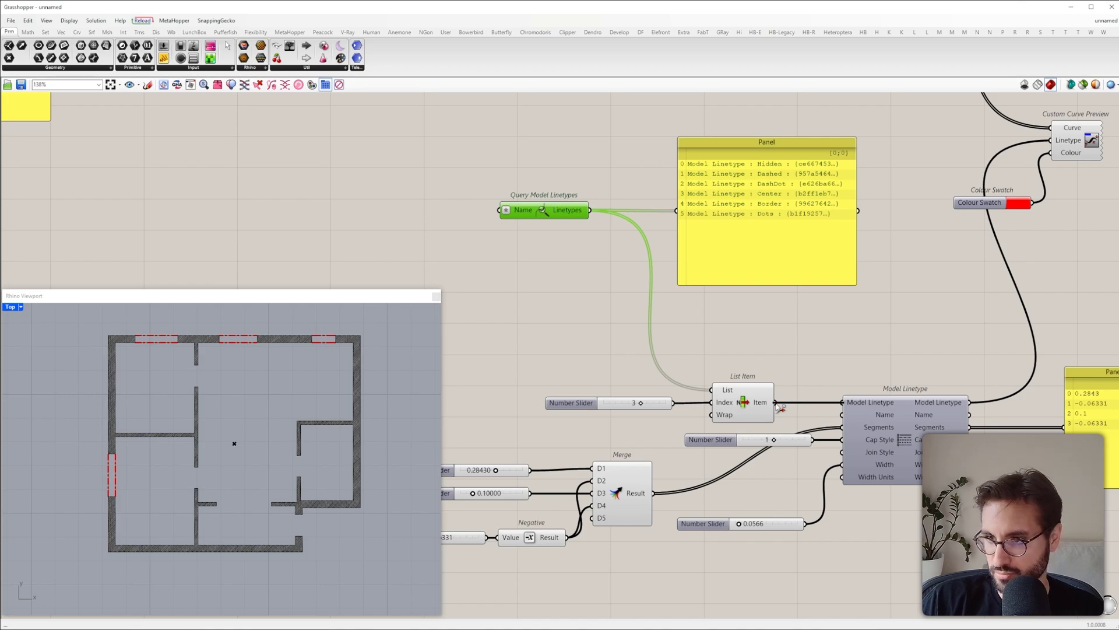
left_click_drag(776, 402, 842, 402, "ctrl")
Step: Read the Model Linetype's remark and add a Panel containing the text myLineType above the component
right_click_drag(825, 406, 854, 334)
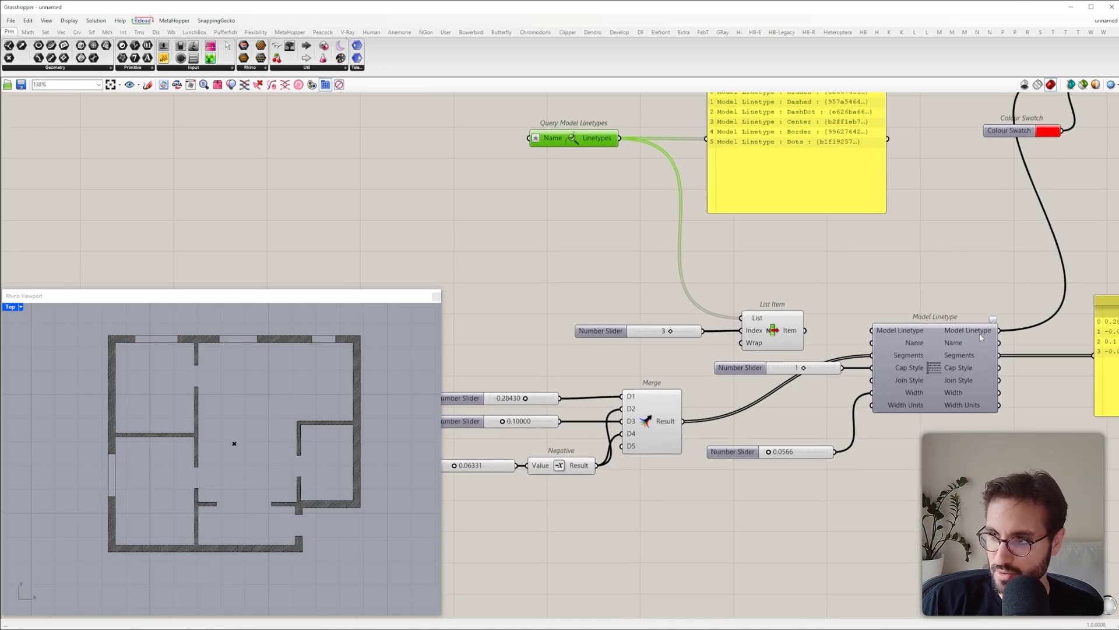
right_click_drag(981, 337, 904, 353)
mouse_move(955, 342)
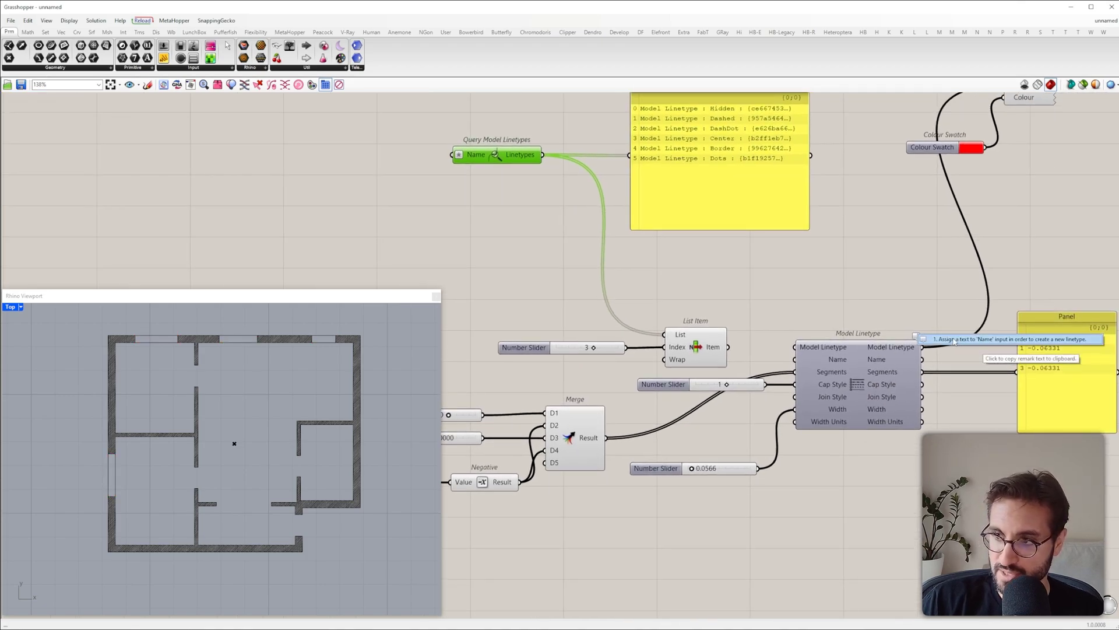
double_click(761, 306)
type("//")
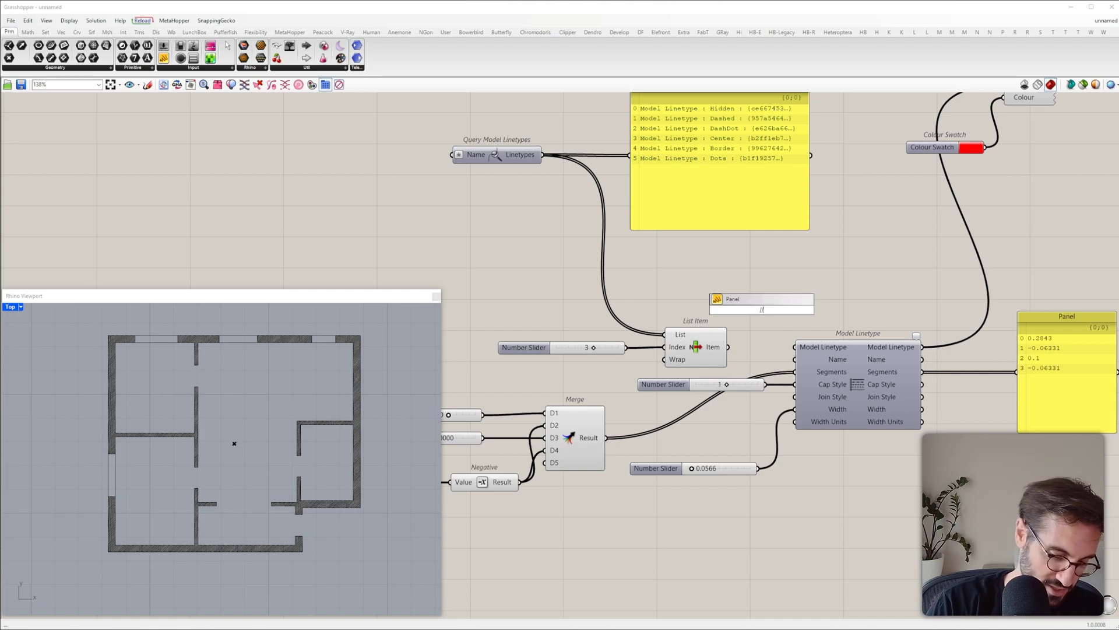
type("myLine")
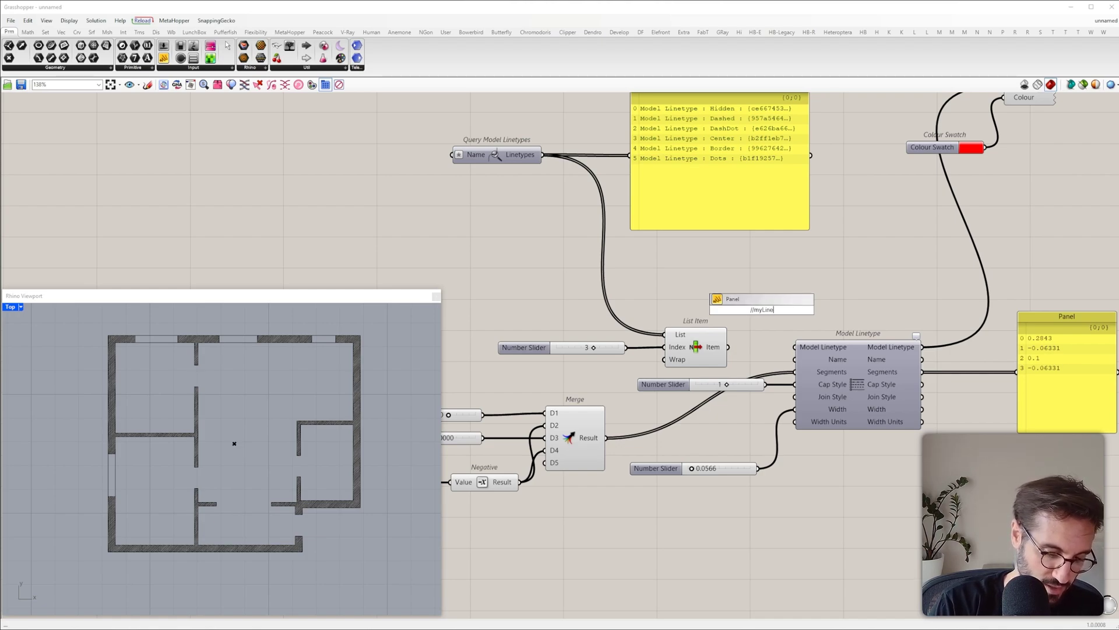
type("Type")
key("Return")
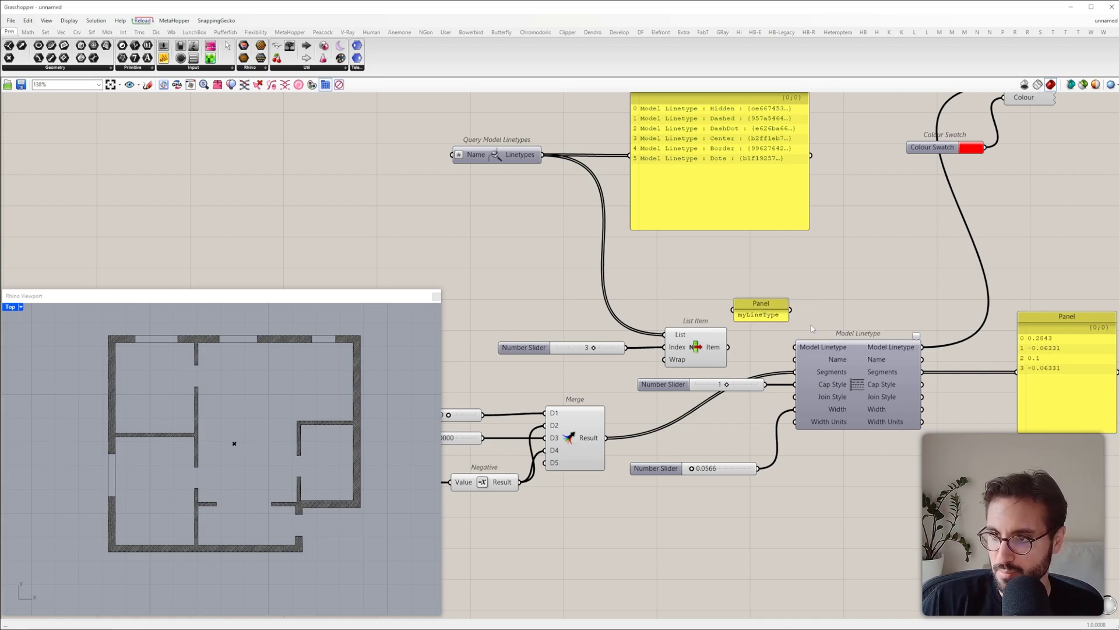
Step: Connect the myLineType Panel to the Model Linetype's Name input and reposition the Panel above the List Item
left_click_drag(789, 309, 795, 358)
left_click_drag(762, 307, 727, 284)
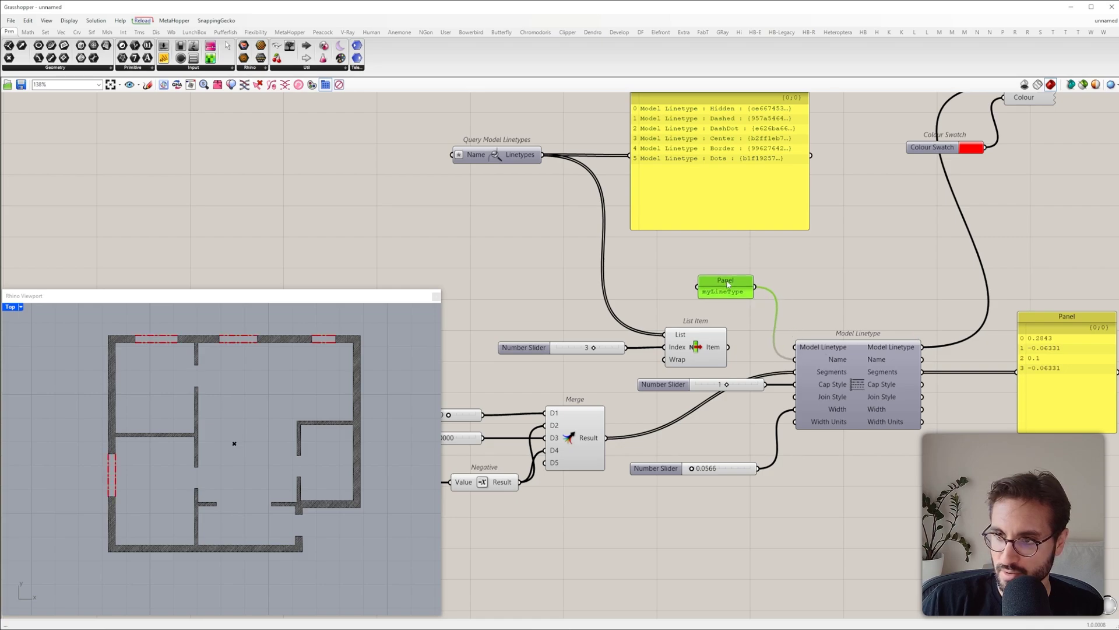
Step: Duplicate the segment Merge together with its sliders and Negative component below the original group
right_click_drag(711, 346, 827, 265)
left_click_drag(728, 420, 557, 333)
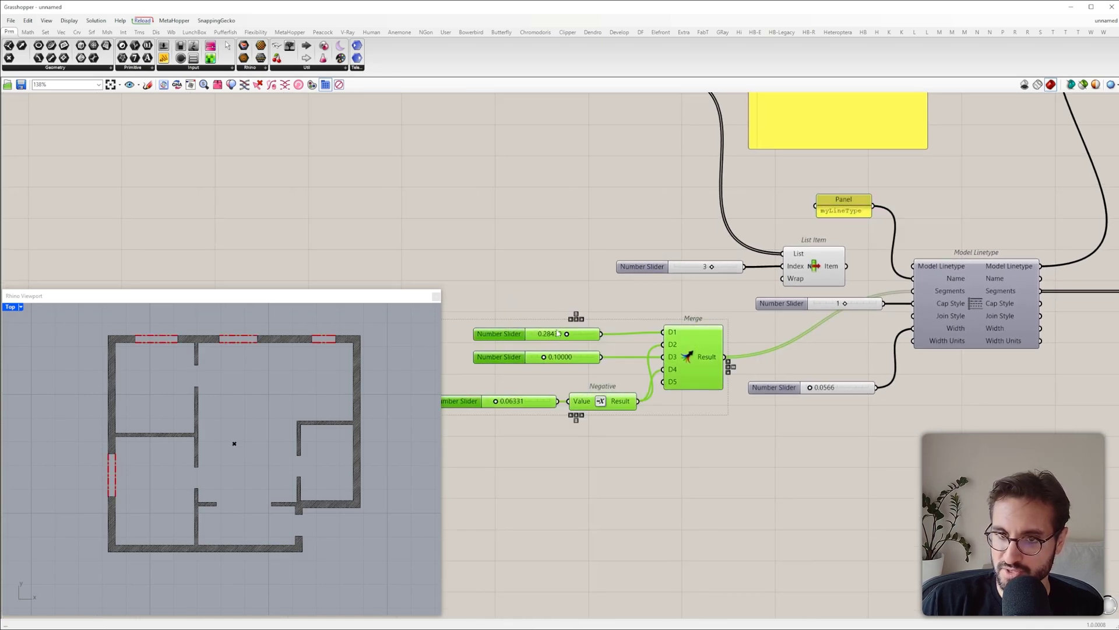
left_click_drag(655, 356, 666, 480, "alt")
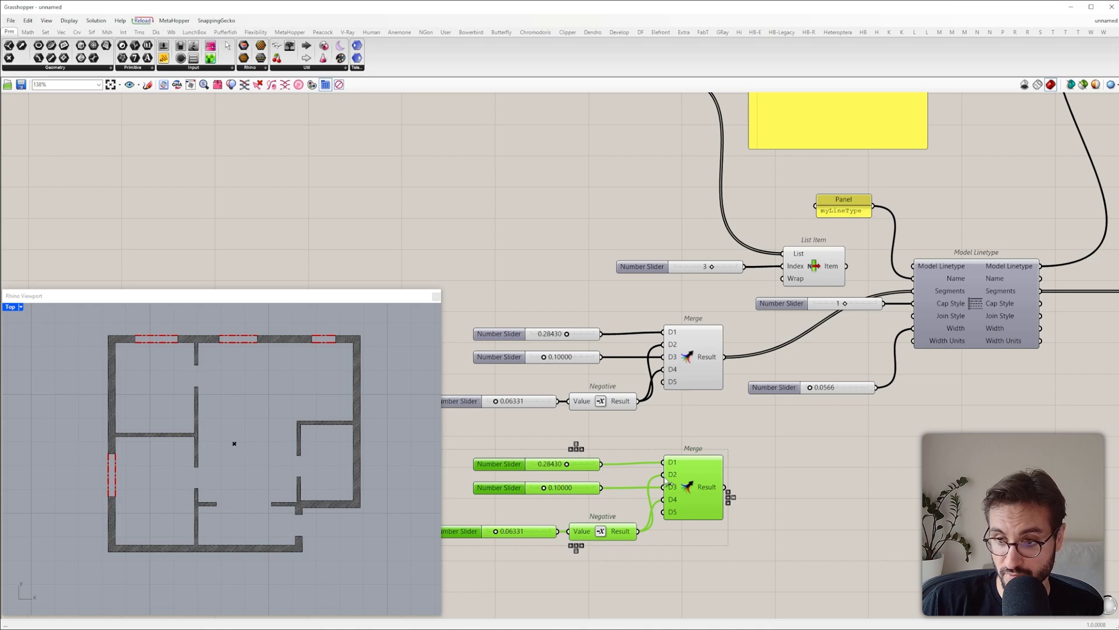
left_click(739, 461)
scroll(614, 509, "up", 3)
right_click_drag(627, 506, 782, 453)
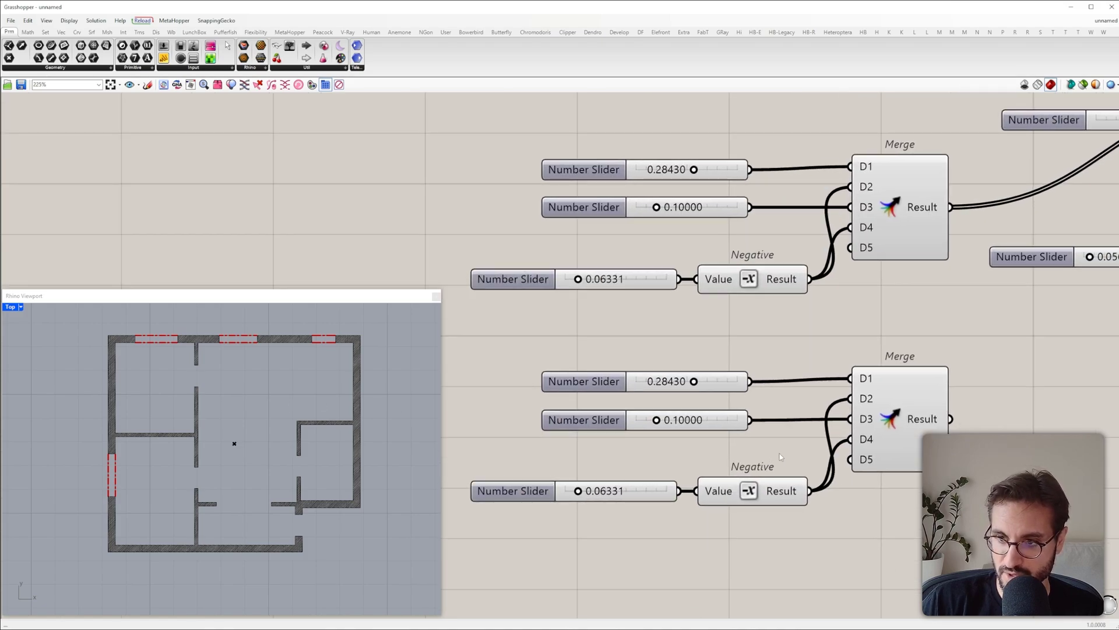
Step: Strip the copied Merge down to inputs D1 and D2 and connect its result to the Model Linetype's Segments input
scroll(786, 452, "down", 2)
left_click(740, 436)
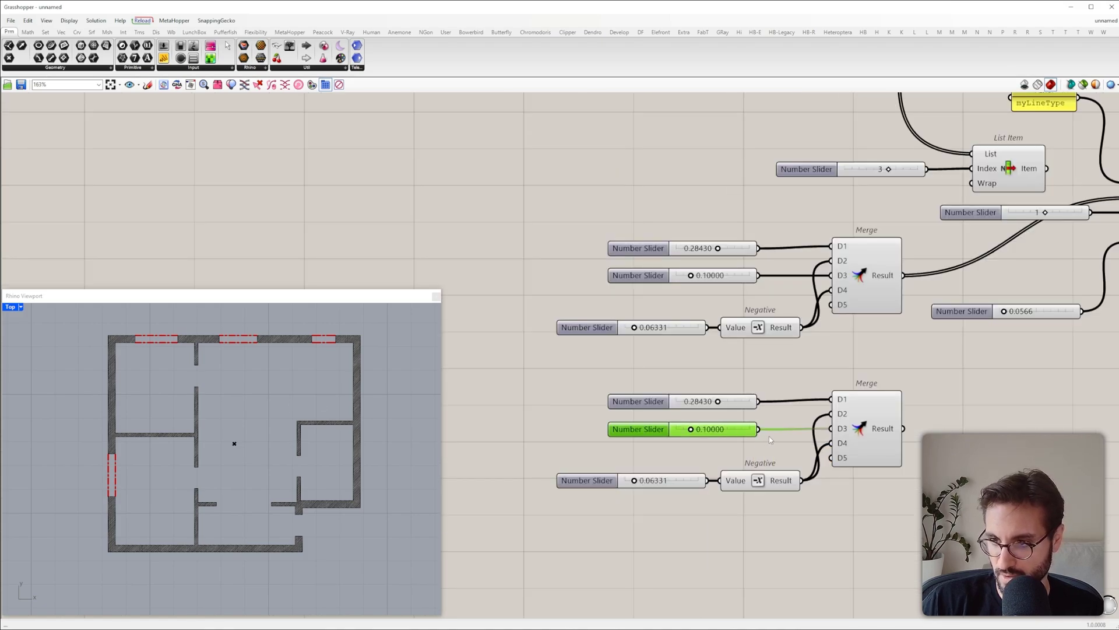
key("Delete")
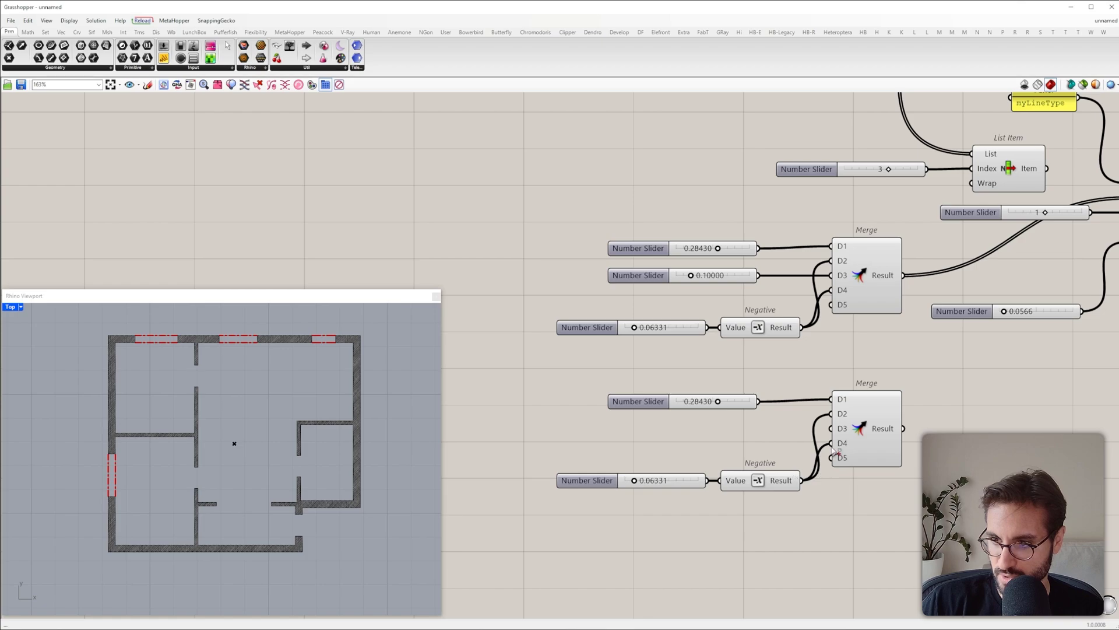
left_click_drag(830, 443, 810, 477, "ctrl")
right_click_drag(811, 476, 629, 549)
left_click_drag(722, 500, 945, 270)
Step: Adjust the dash-length and gap-length sliders of the copied Merge while viewing the window linework up close
scroll(233, 344, "up", 5)
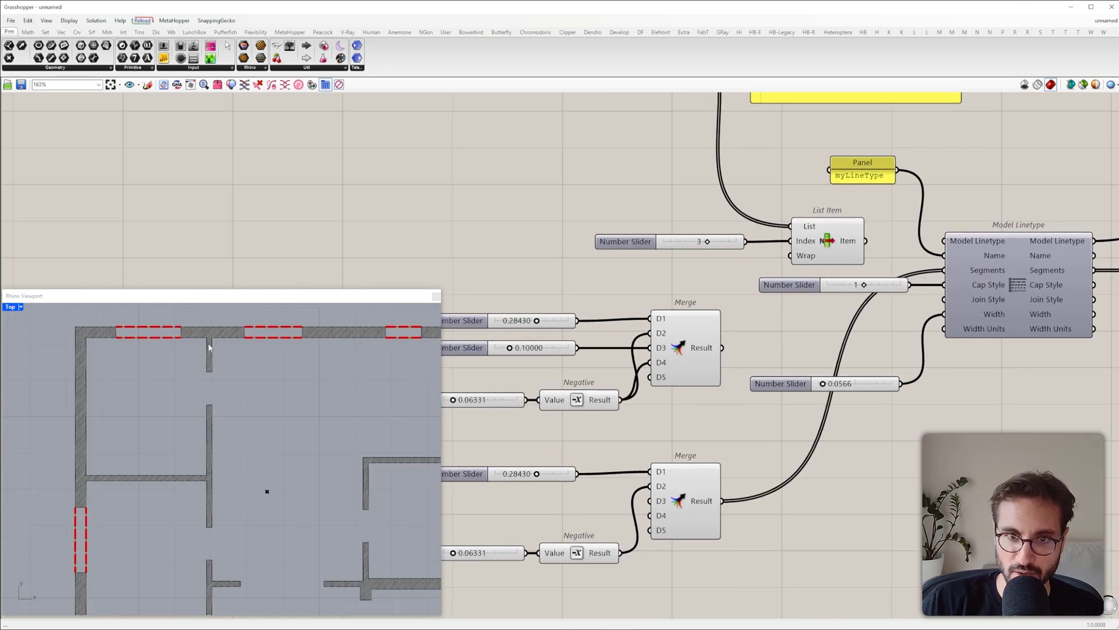
right_click_drag(289, 382, 280, 395)
right_click_drag(593, 446, 730, 400)
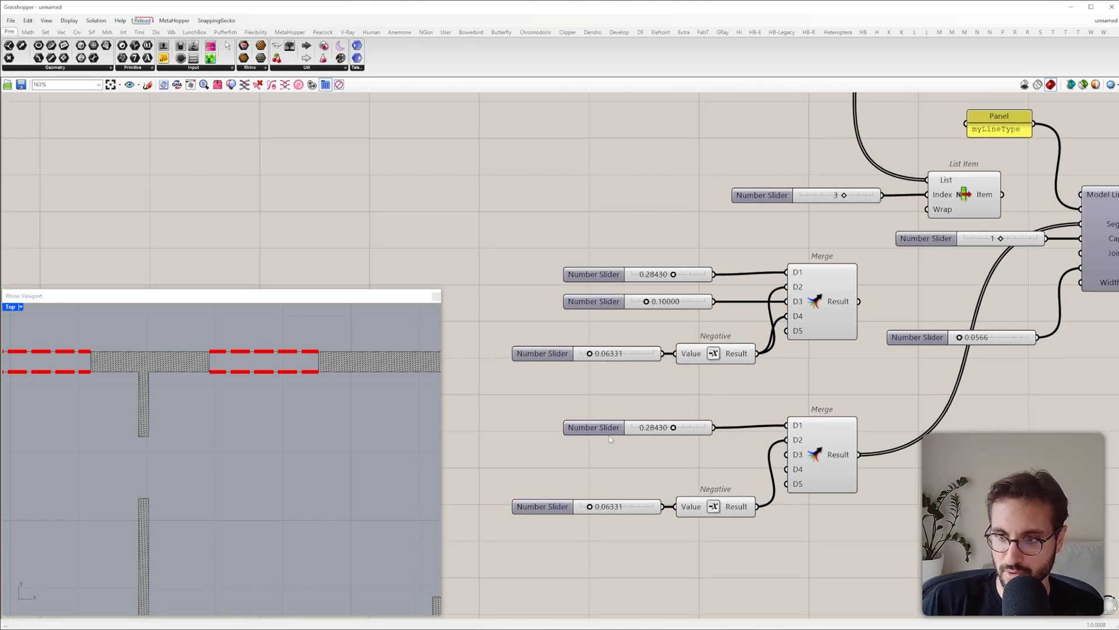
left_click_drag(674, 427, 681, 428)
left_click_drag(590, 507, 629, 506)
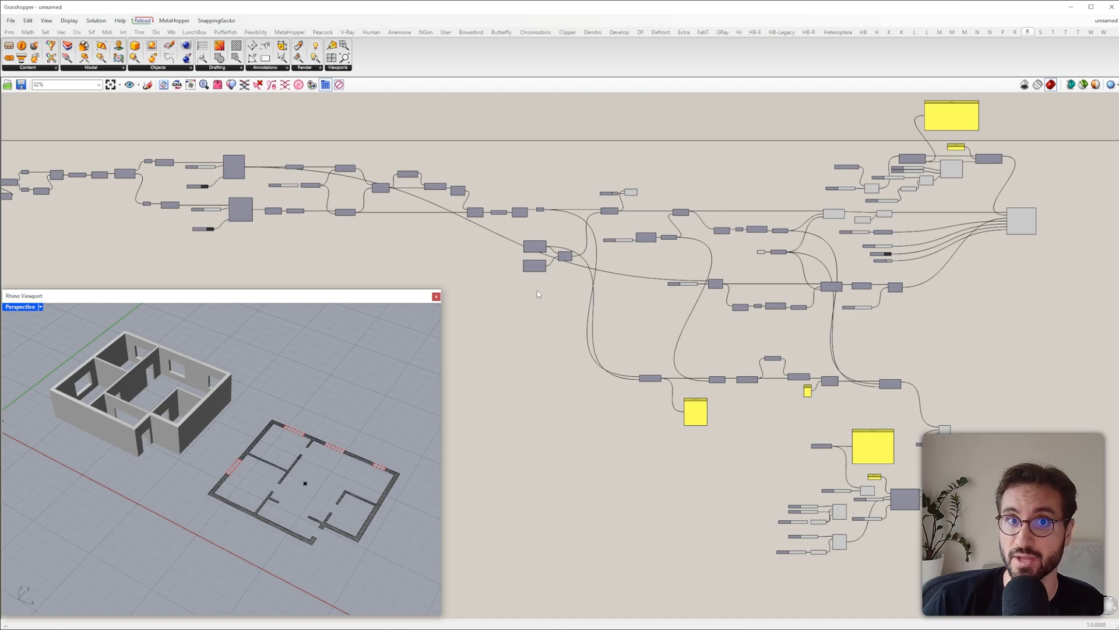
Step: Add an Aligned Dimension component in the empty canvas area below the existing definition
right_click_drag(432, 380, 368, 453)
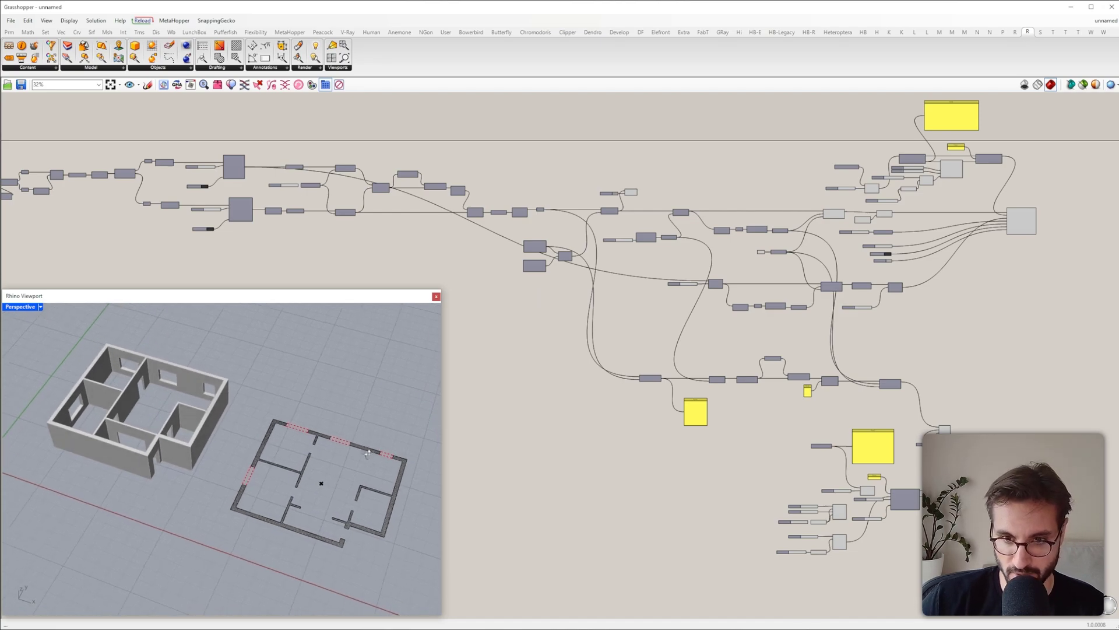
scroll(367, 506, "up", 3)
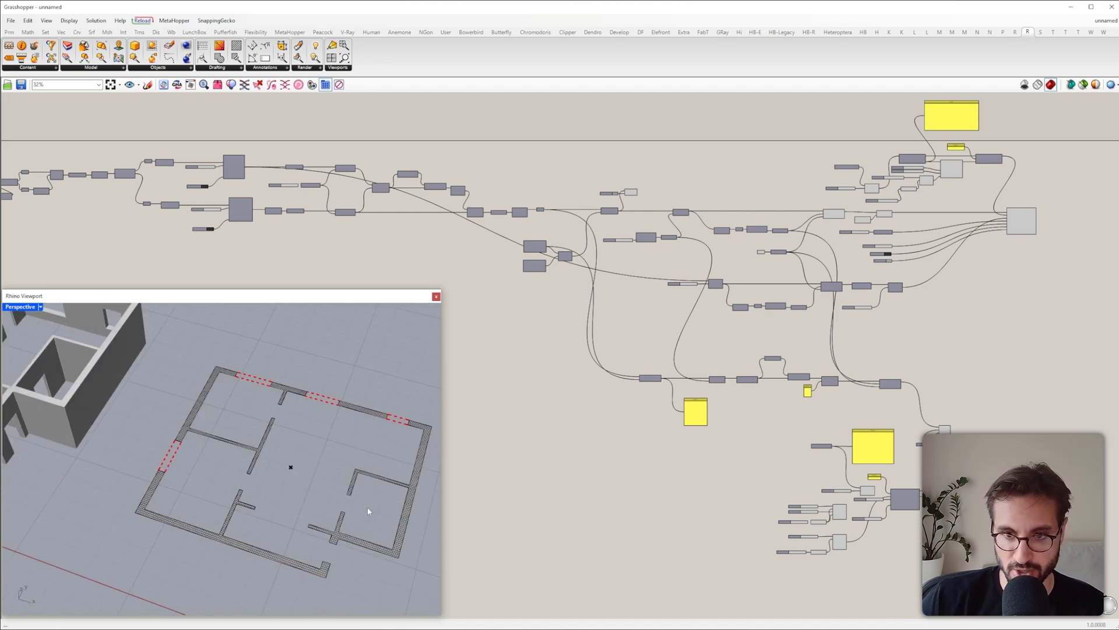
left_click(268, 68)
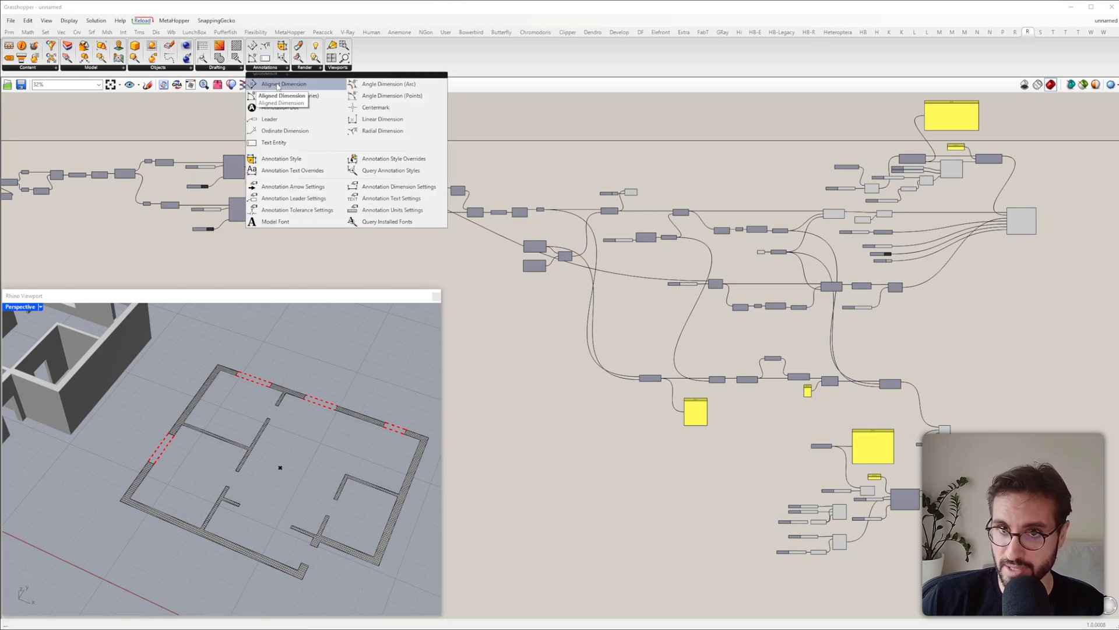
left_click(277, 87)
left_click(618, 492)
right_click_drag(638, 513, 608, 334)
scroll(575, 303, "up", 3)
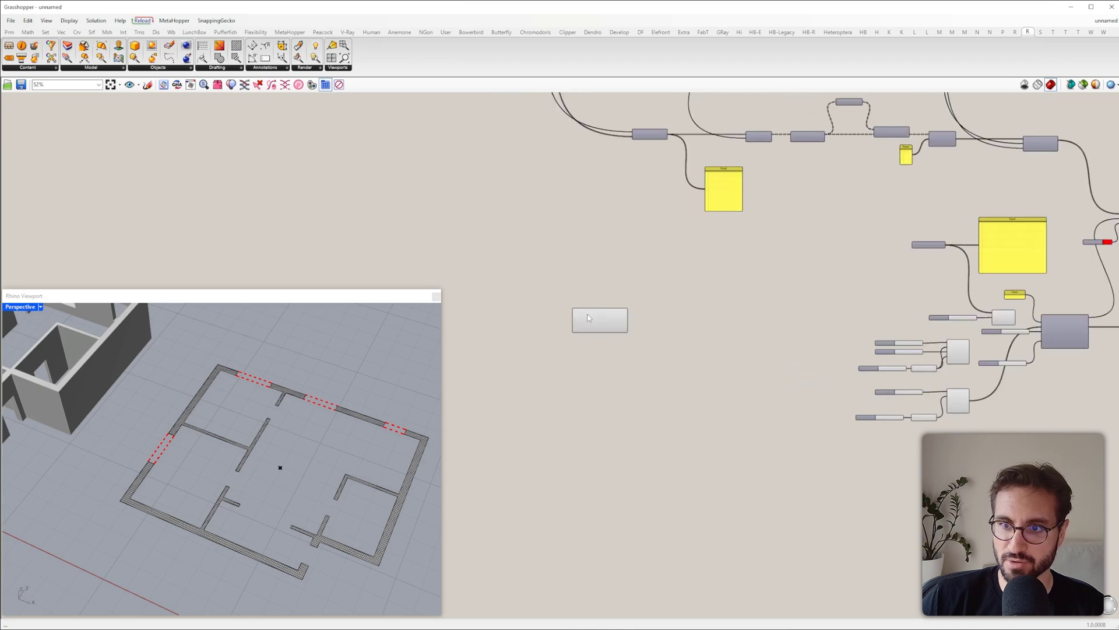
scroll(591, 318, "down", 5)
left_click_drag(589, 318, 625, 402)
scroll(625, 403, "up", 8)
left_click_drag(587, 358, 751, 487)
left_click_drag(662, 426, 667, 416)
Step: Capture the canvas area around the Aligned Dimension component and sketch a line from A to B, with arrows to its Point A and Point B inputs
key("Print")
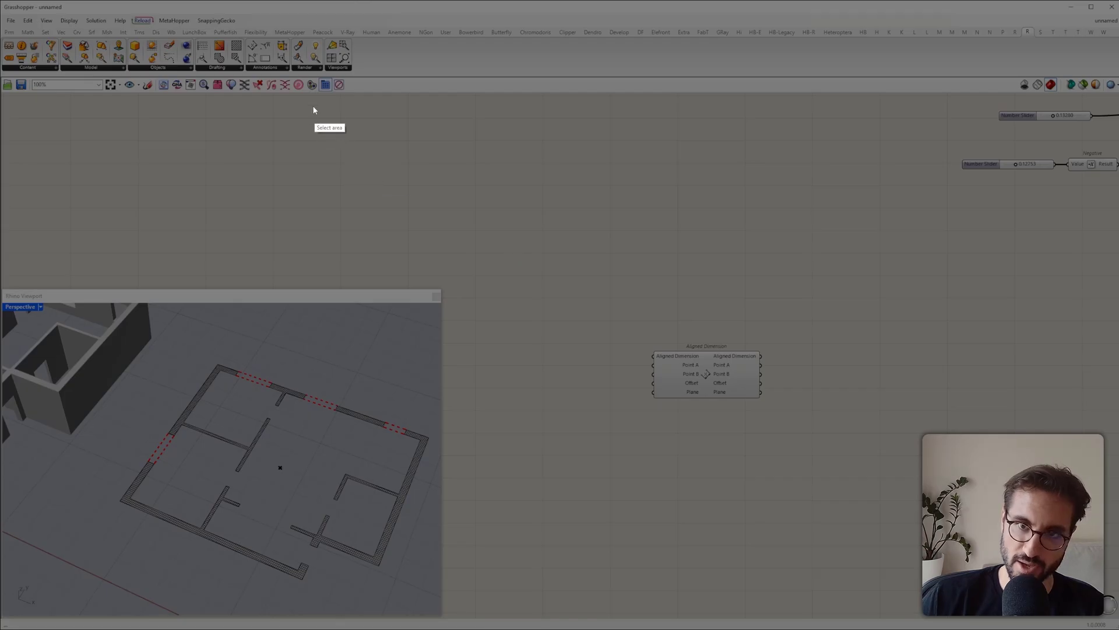
left_click_drag(312, 104, 990, 562)
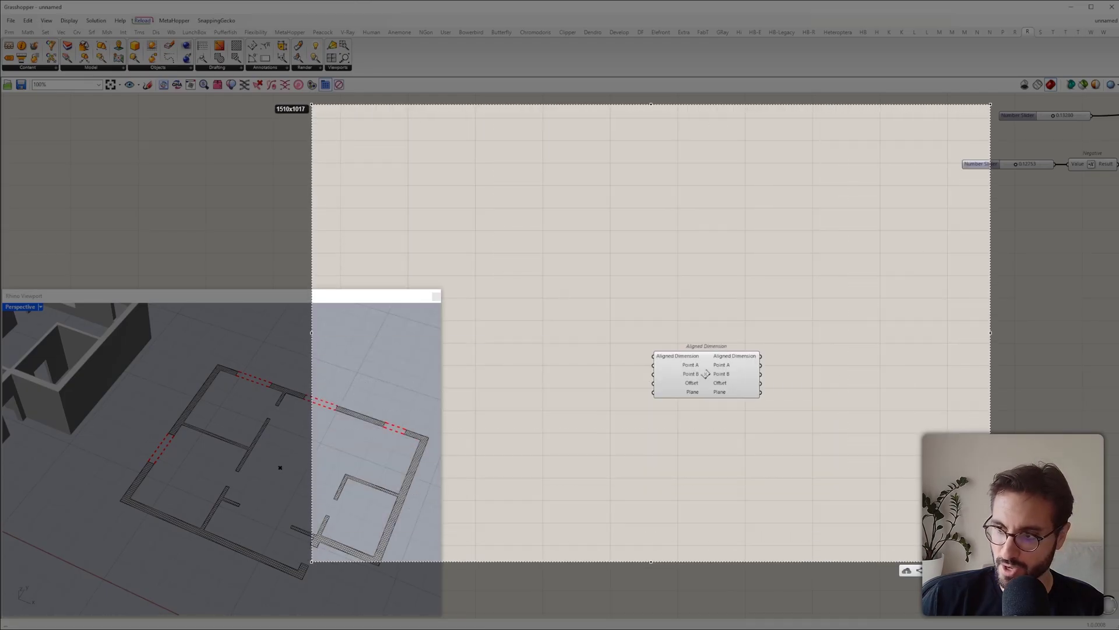
left_click_drag(471, 208, 617, 212)
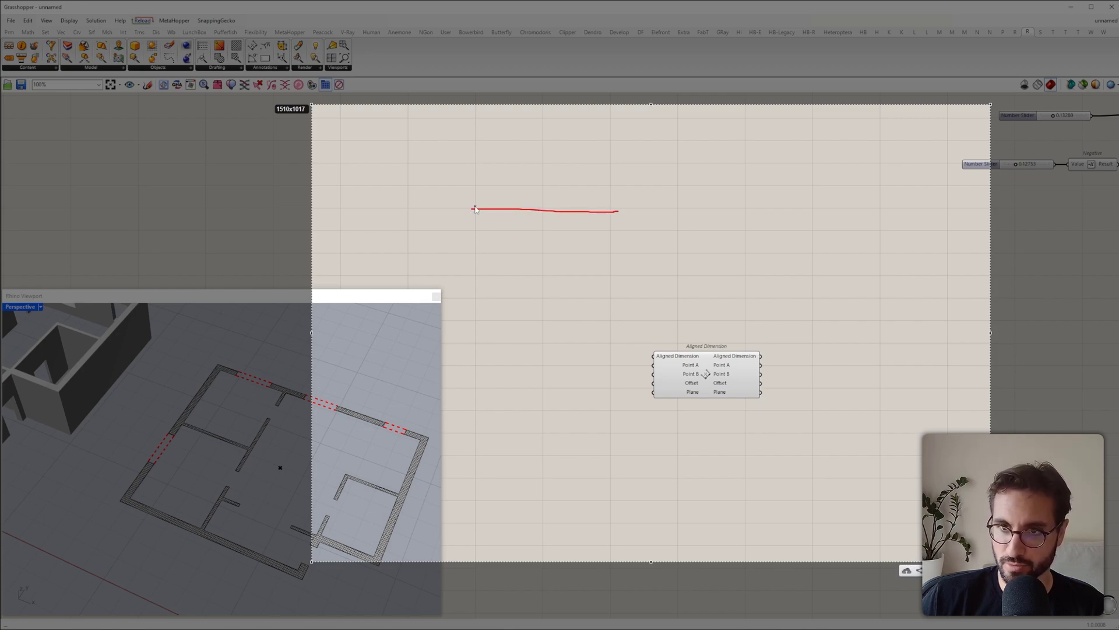
left_click_drag(473, 213, 475, 240)
left_click_drag(616, 207, 615, 237)
mouse_move(477, 213)
left_mouse_down()
mouse_move(558, 313)
mouse_move(653, 366)
mouse_move(647, 374)
left_mouse_up()
mouse_move(616, 210)
left_mouse_down()
mouse_move(629, 216)
mouse_move(624, 367)
mouse_move(644, 379)
left_mouse_up()
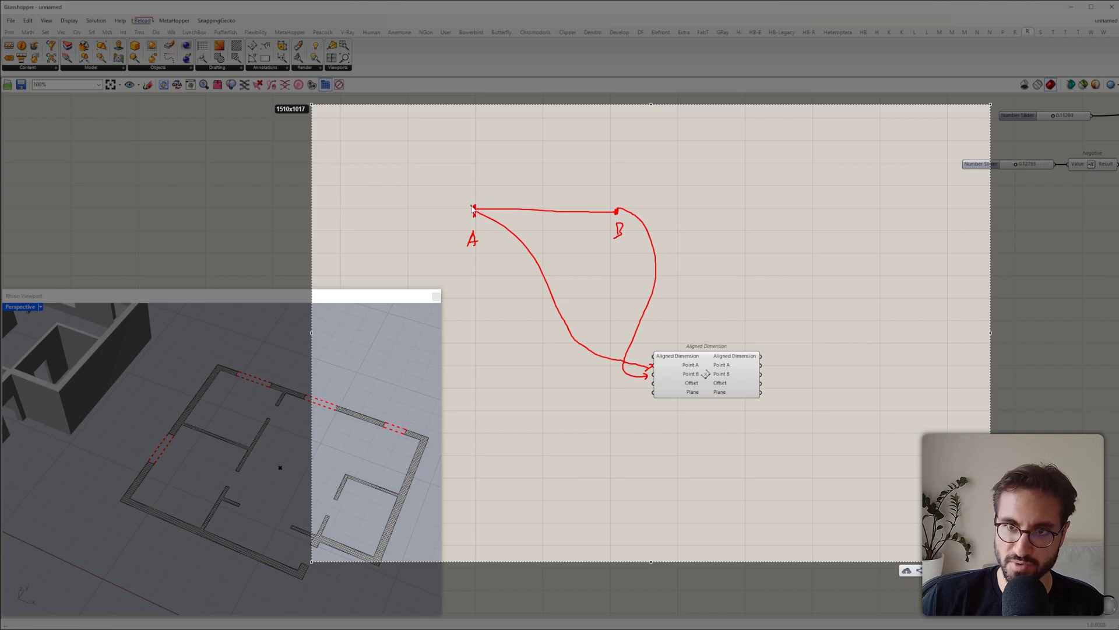
left_click_drag(473, 205, 473, 216)
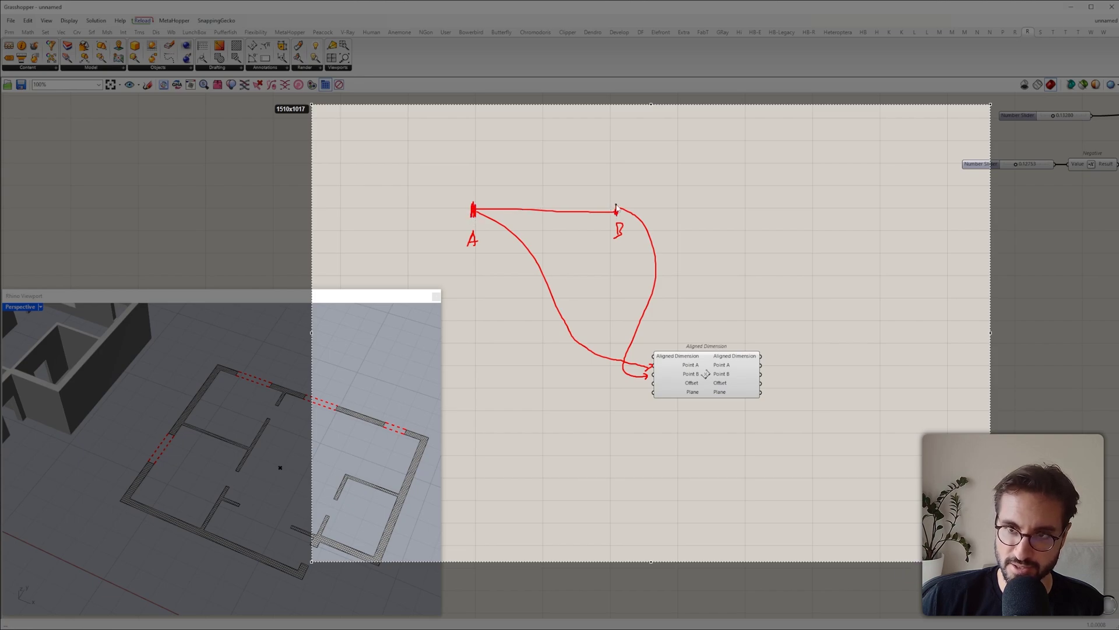
left_click_drag(617, 205, 617, 215)
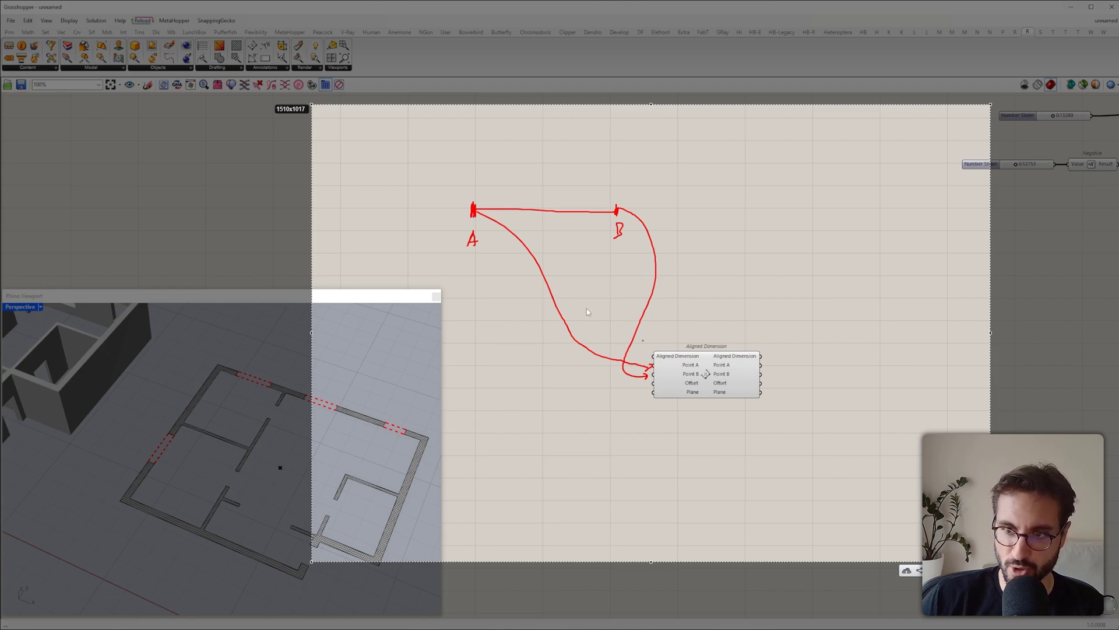
Step: Sketch an offset dimension line above line AB, circle the Aligned Dimension input, and close the screen capture
mouse_move(473, 172)
left_mouse_down()
mouse_move(473, 196)
mouse_move(615, 177)
mouse_move(615, 197)
left_mouse_up()
left_click_drag(544, 187, 544, 207)
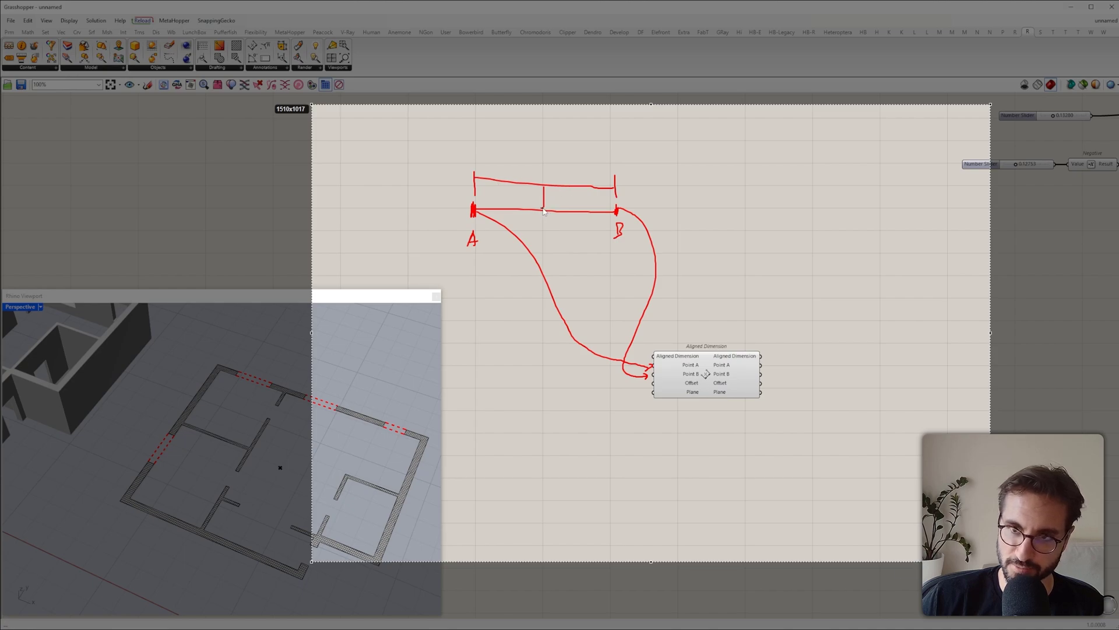
left_click_drag(476, 210, 617, 211)
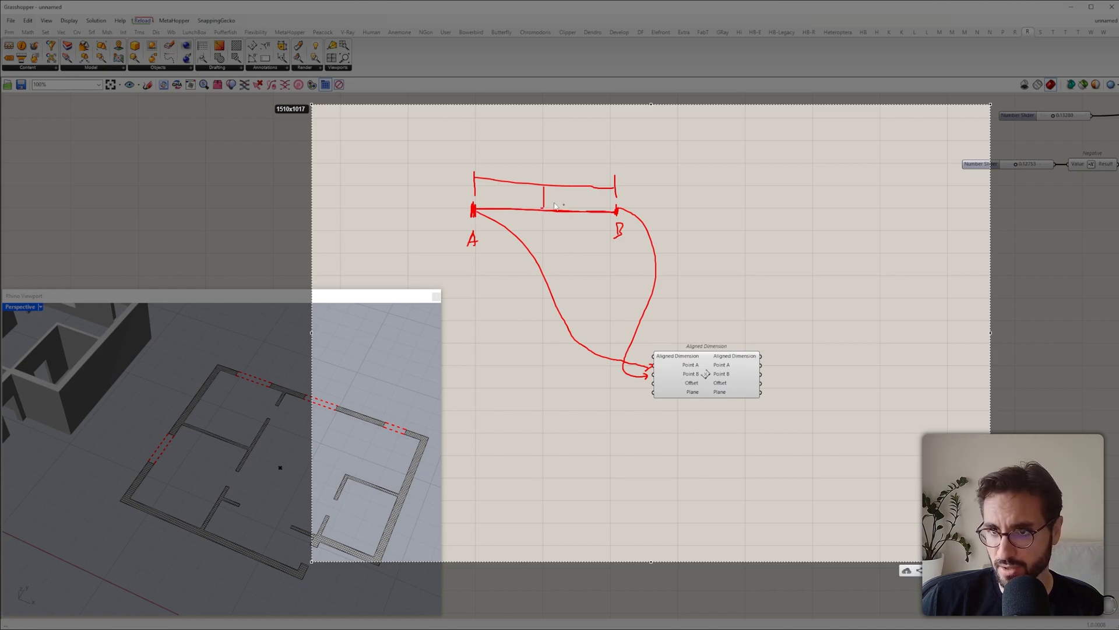
left_click_drag(539, 203, 548, 193)
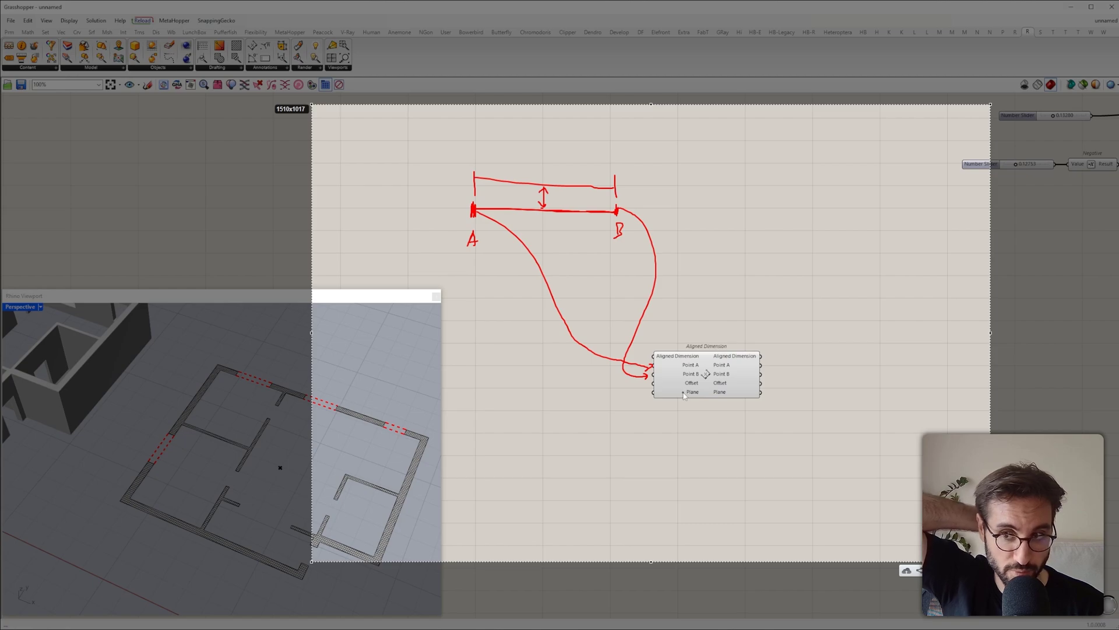
mouse_move(684, 345)
left_mouse_down()
mouse_move(650, 351)
mouse_move(699, 365)
mouse_move(665, 350)
left_mouse_up()
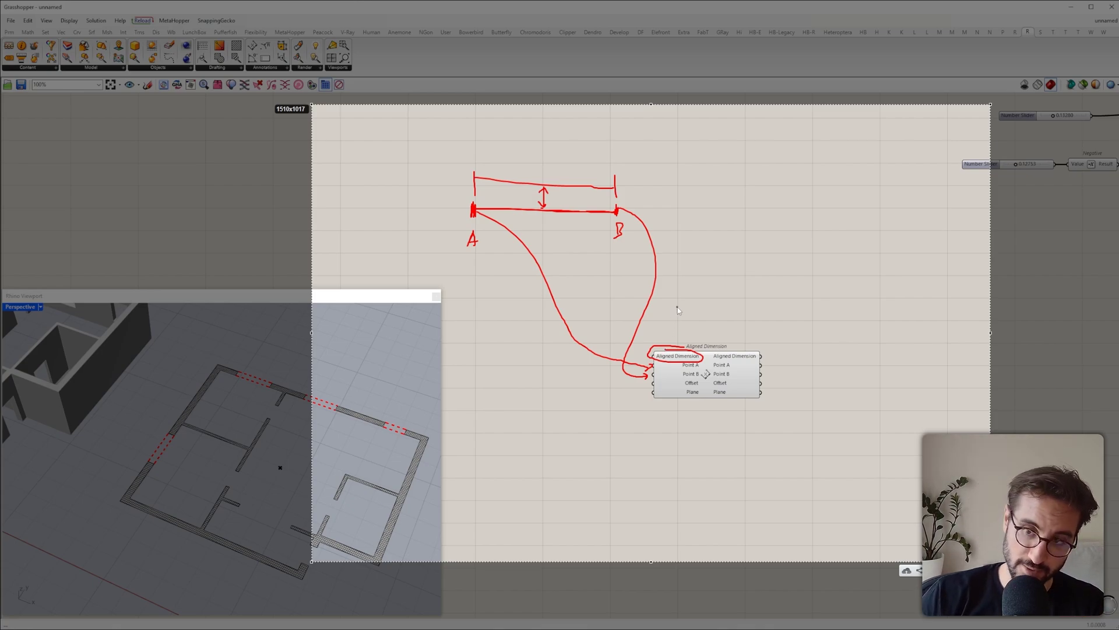
key("Escape")
Step: Capture the canvas area above the Aligned Dimension component and sketch a red rectangle with its four corners marked
key("Print")
left_click_drag(487, 127, 821, 308)
left_click_drag(552, 183, 691, 237)
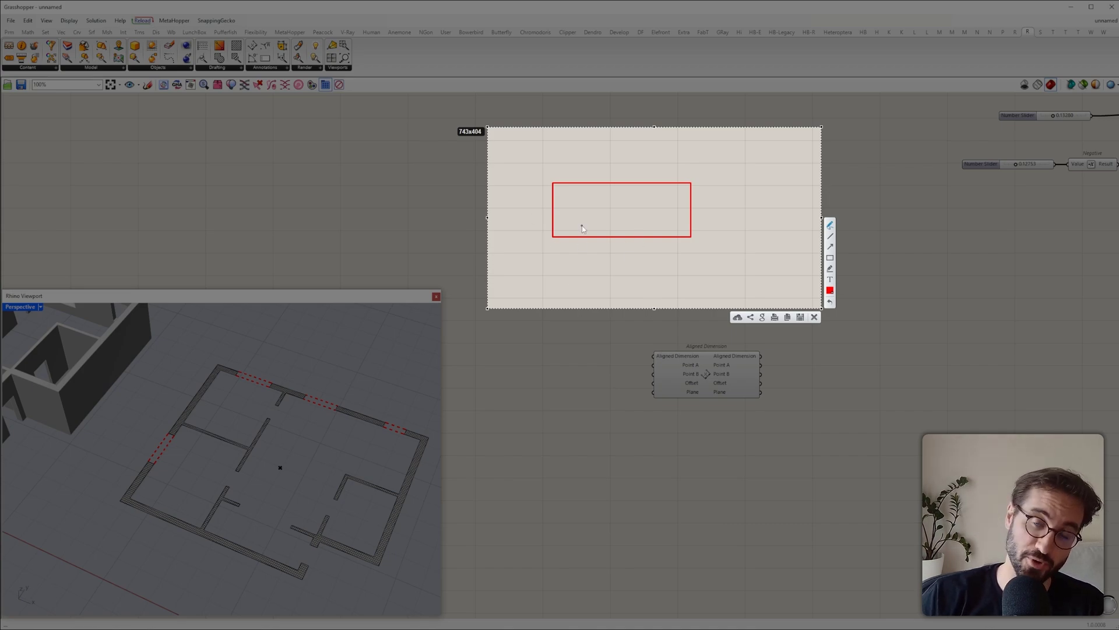
left_click_drag(552, 234, 553, 238)
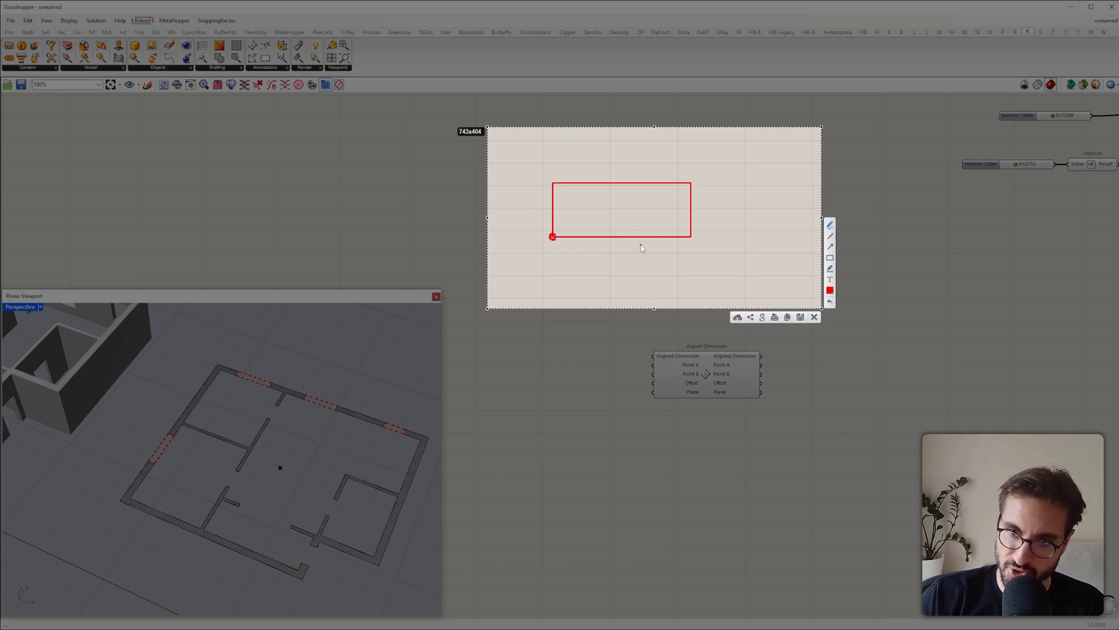
left_click_drag(695, 239, 694, 238)
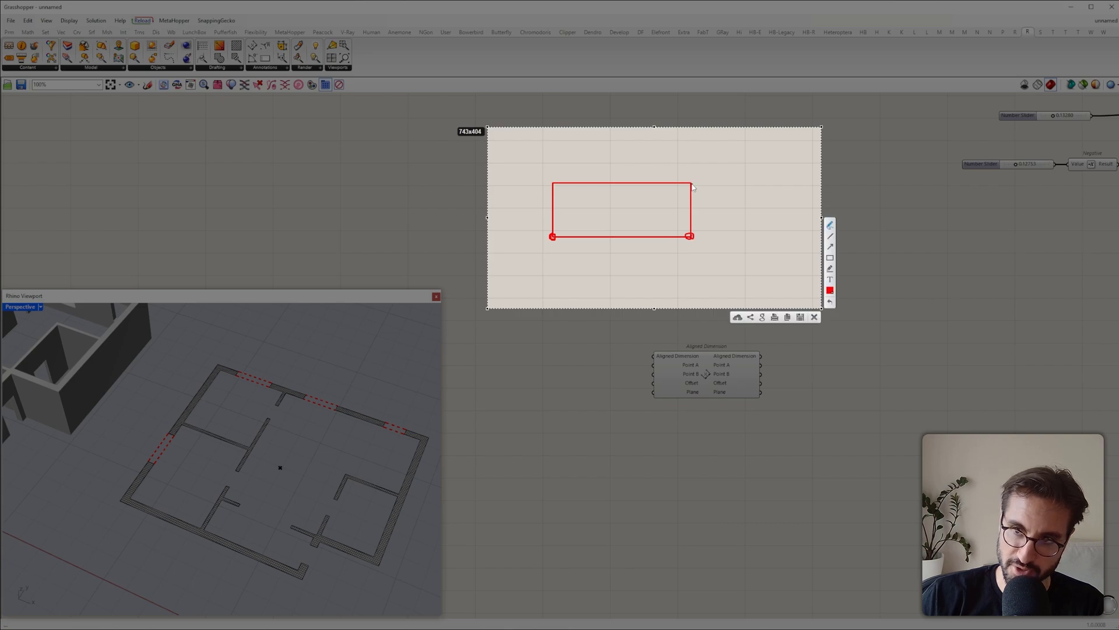
left_click_drag(691, 181, 690, 185)
left_click_drag(551, 182, 551, 182)
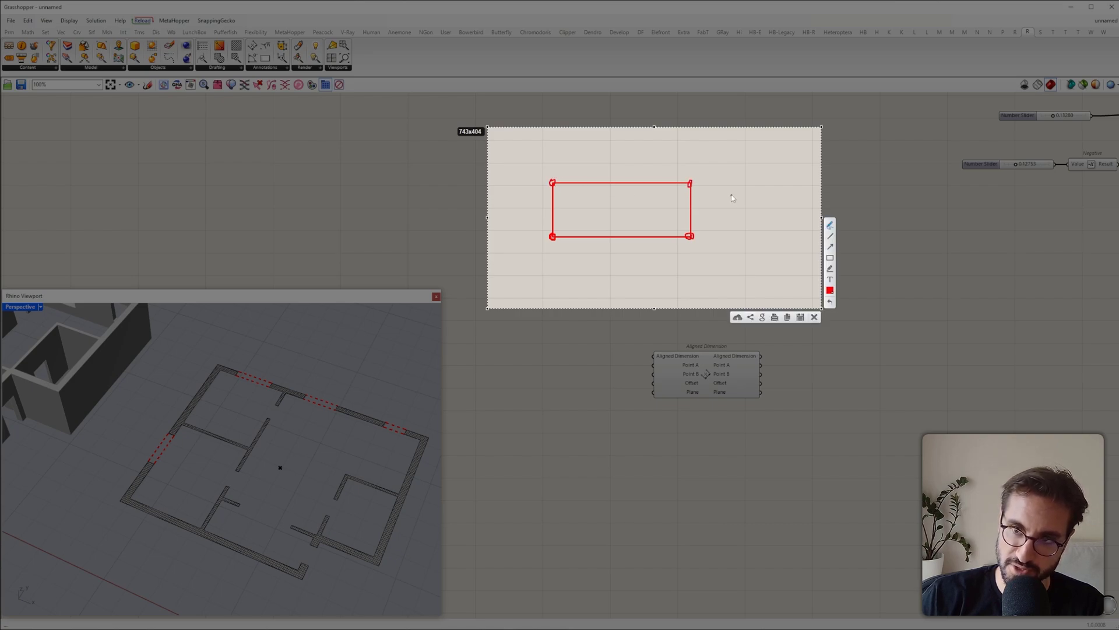
left_click_drag(690, 185, 690, 182)
Step: Label the rectangle's corners A1, A2, A3 and A4 counter-clockwise from the lower-left corner
left_click_drag(546, 255, 553, 263)
left_click_drag(543, 257, 561, 262)
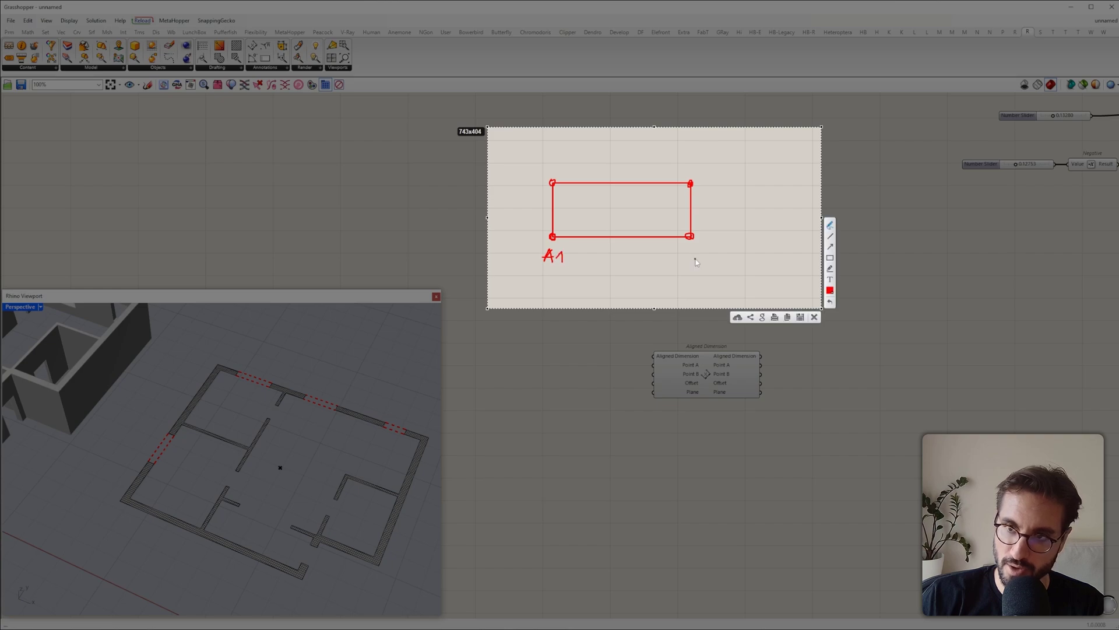
left_click_drag(691, 259, 722, 258)
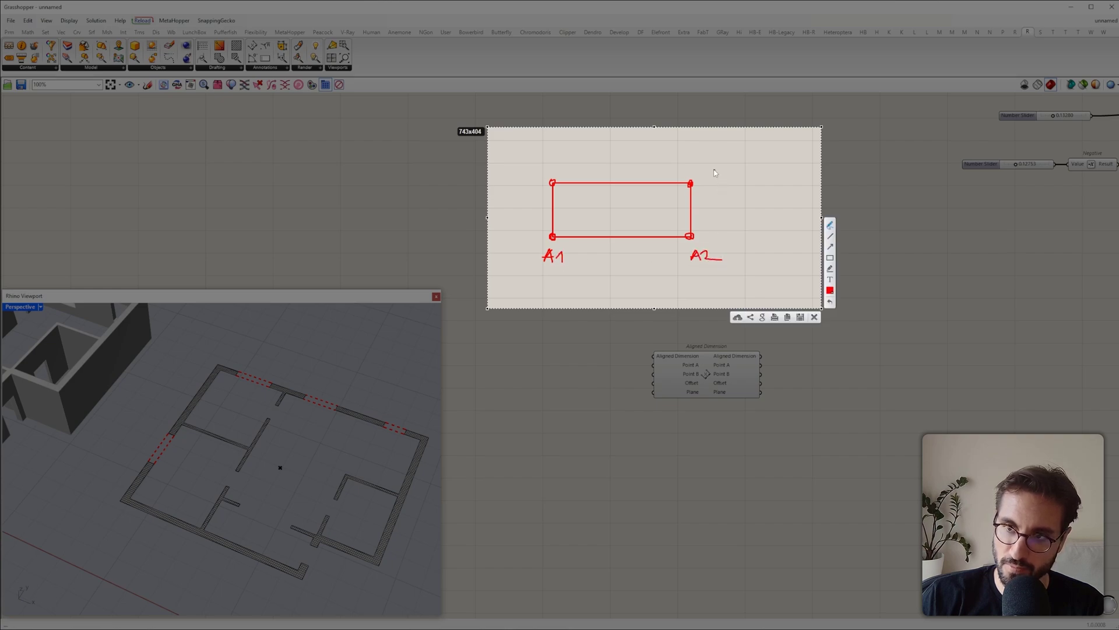
left_click_drag(705, 180, 718, 184)
mouse_move(545, 170)
left_mouse_down()
mouse_move(551, 160)
mouse_move(555, 170)
left_mouse_up()
left_click_drag(547, 167, 567, 176)
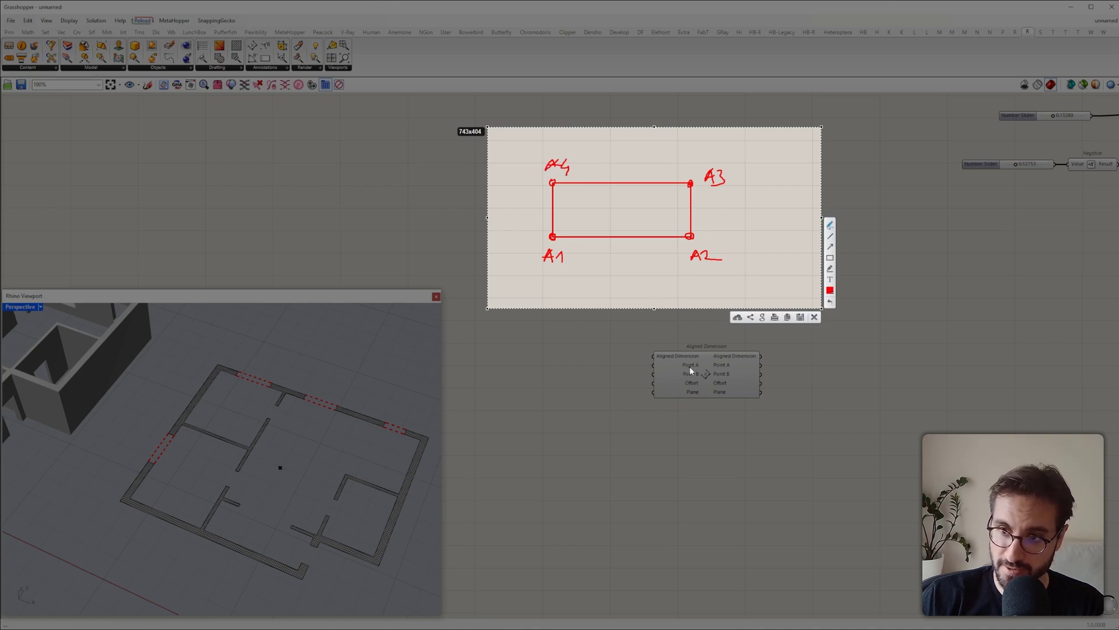
Step: Circle the Point A input of the Aligned Dimension component in red and change the pen colour to cyan
left_click_drag(692, 361, 693, 362)
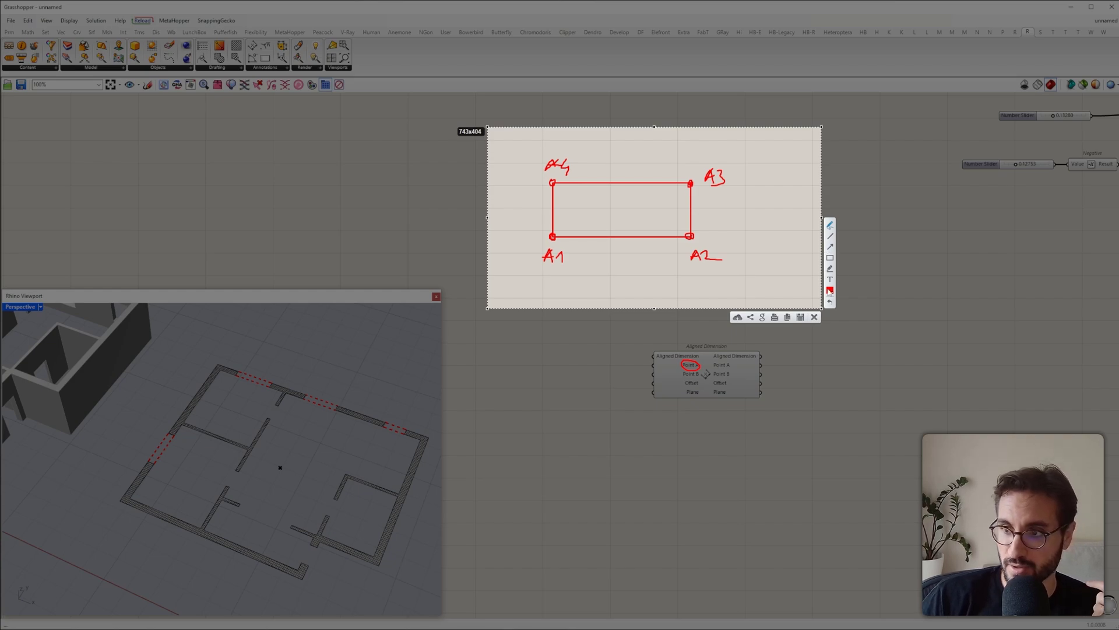
left_click(830, 291)
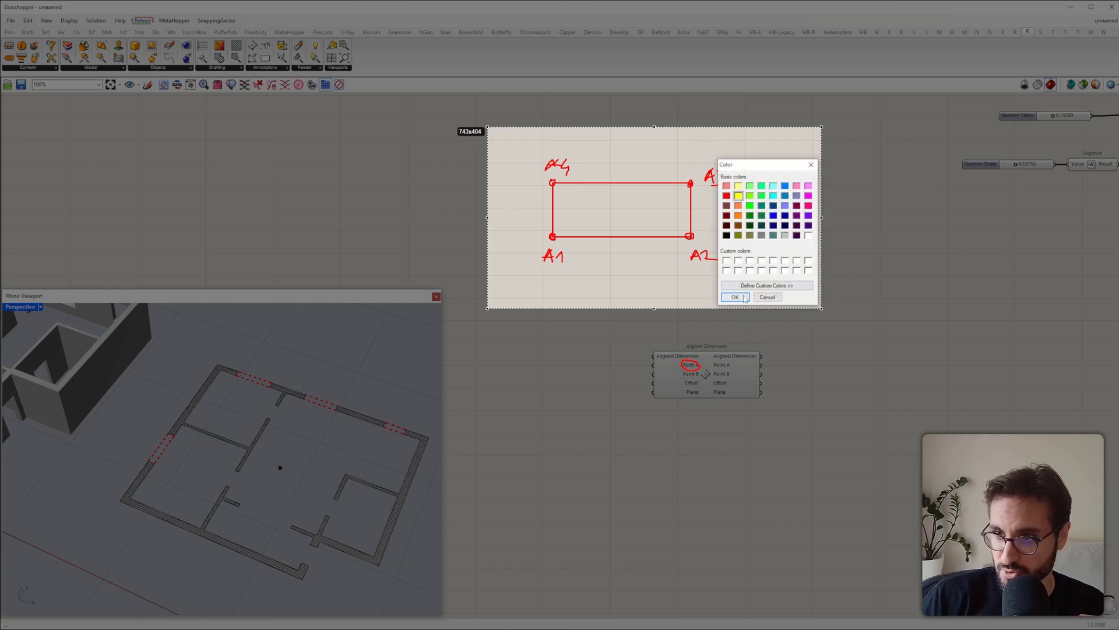
left_click(773, 197)
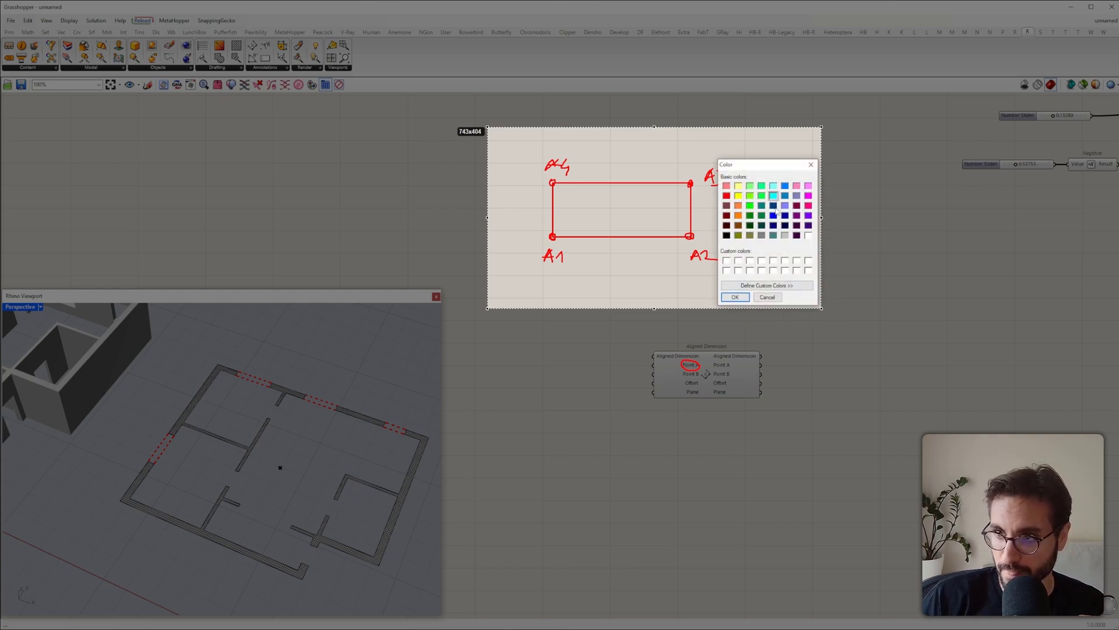
left_click(747, 297)
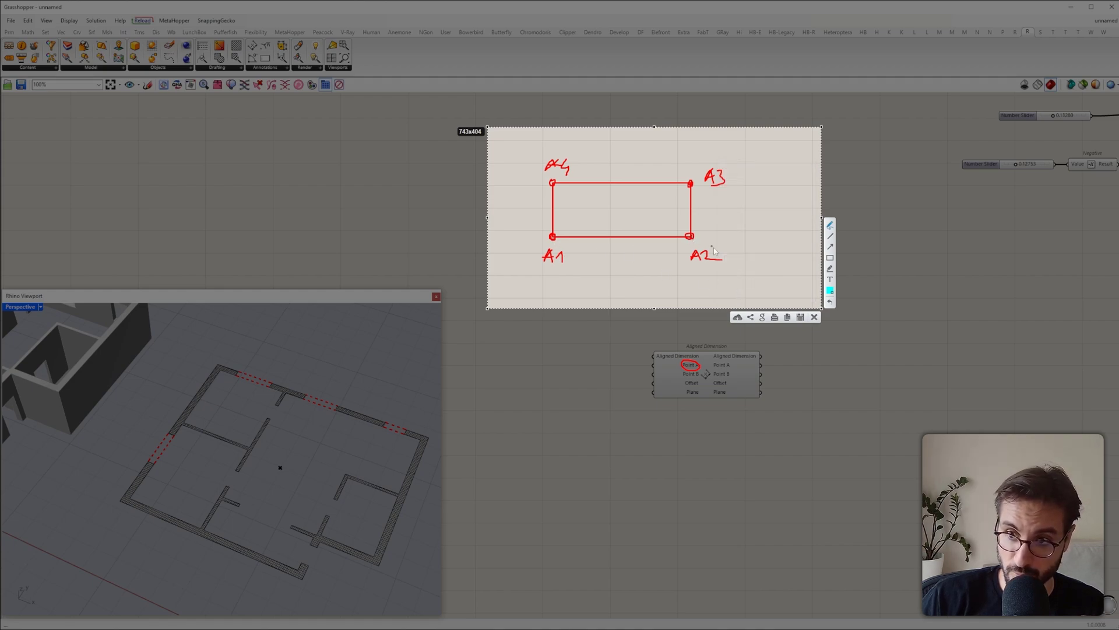
Step: Label corners A2, A3, A4 and A1 as B1, B2, B3 and B4 in cyan, and circle the Point B input
left_click_drag(736, 251, 754, 266)
mouse_move(738, 170)
left_mouse_down()
mouse_move(738, 184)
mouse_move(762, 187)
left_mouse_up()
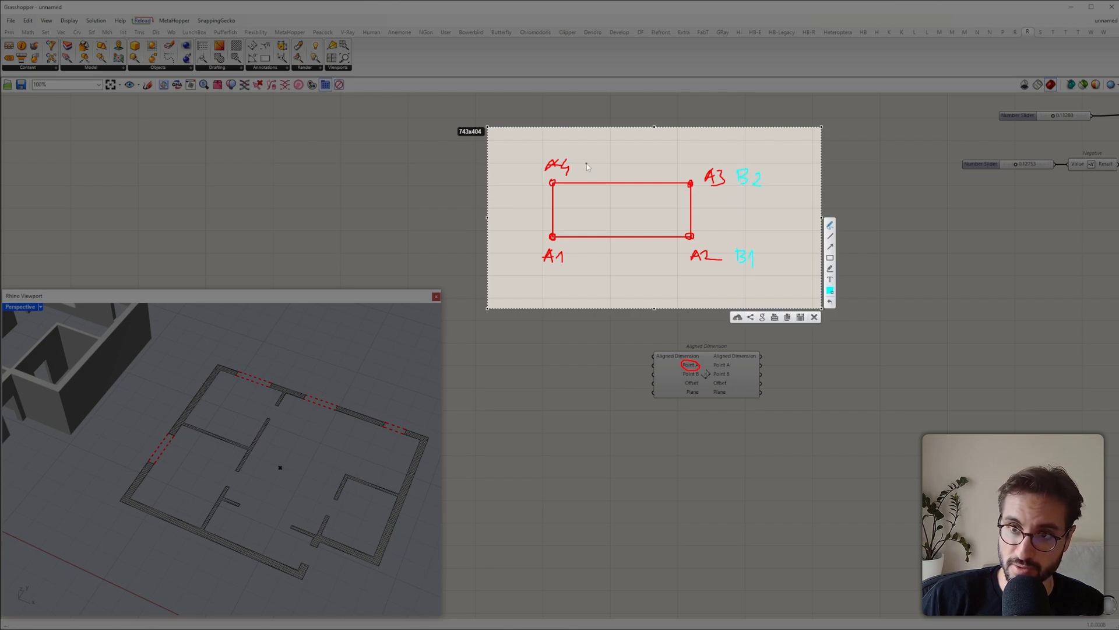
left_click_drag(585, 161, 598, 172)
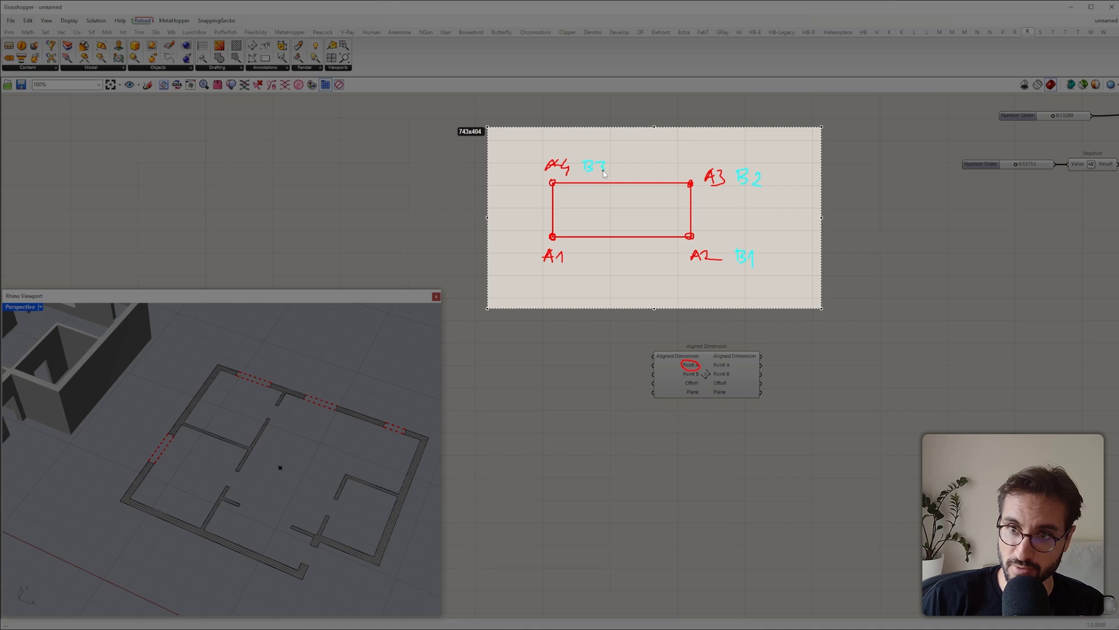
left_click_drag(575, 252, 576, 263)
left_click_drag(582, 253, 588, 270)
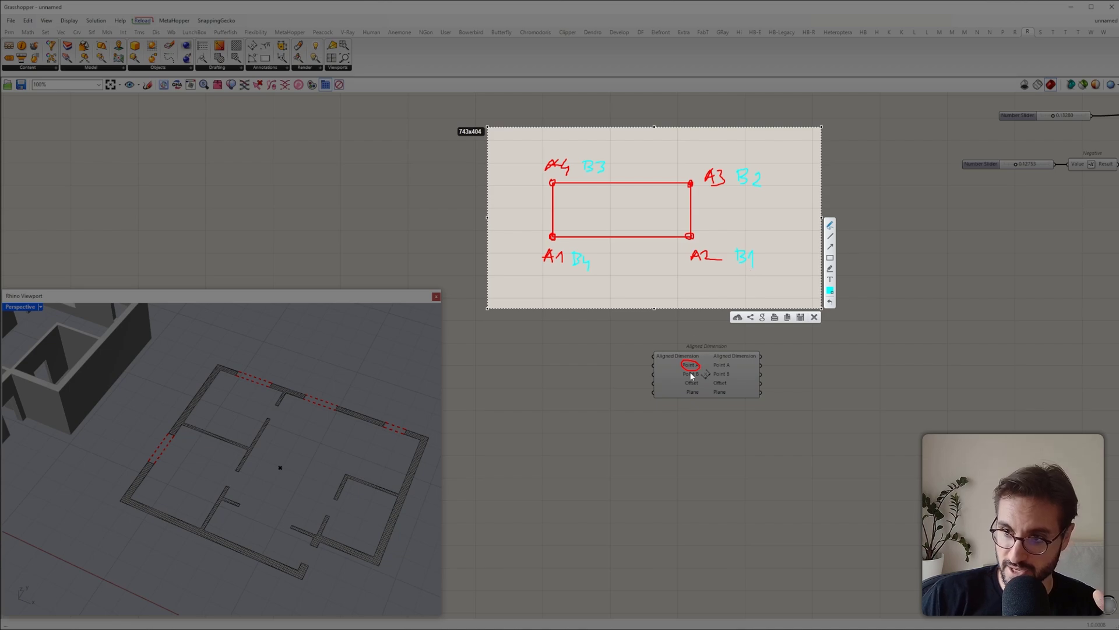
mouse_move(695, 370)
left_mouse_down()
mouse_move(674, 373)
mouse_move(696, 379)
left_mouse_up()
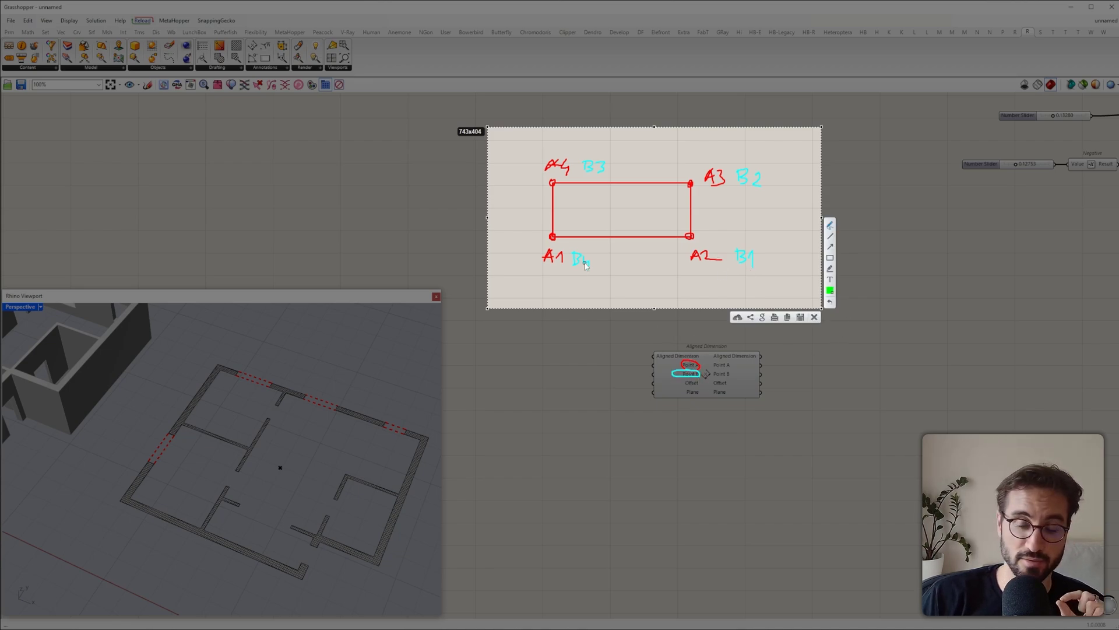
Step: Sketch green dimension lines for sides A1–A2 and A2–A3 of the rectangle, and close the screen capture
left_click_drag(552, 239, 690, 240)
mouse_move(549, 280)
left_mouse_down()
mouse_move(678, 289)
mouse_move(551, 295)
left_mouse_up()
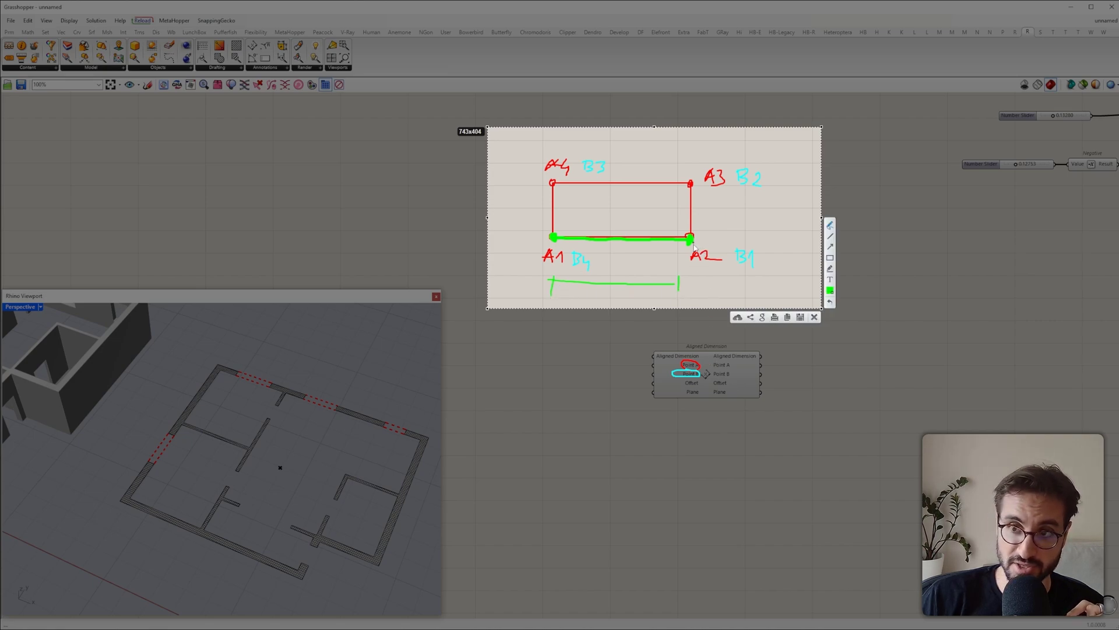
left_click_drag(699, 185, 712, 187)
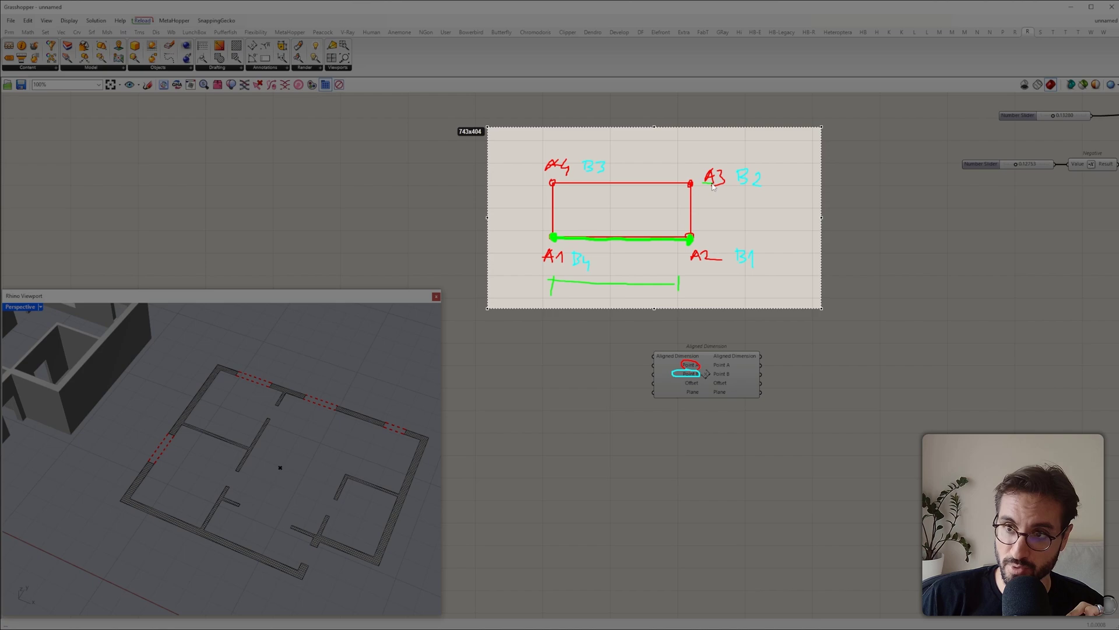
left_click_drag(710, 233, 709, 234)
left_click_drag(705, 235, 713, 235)
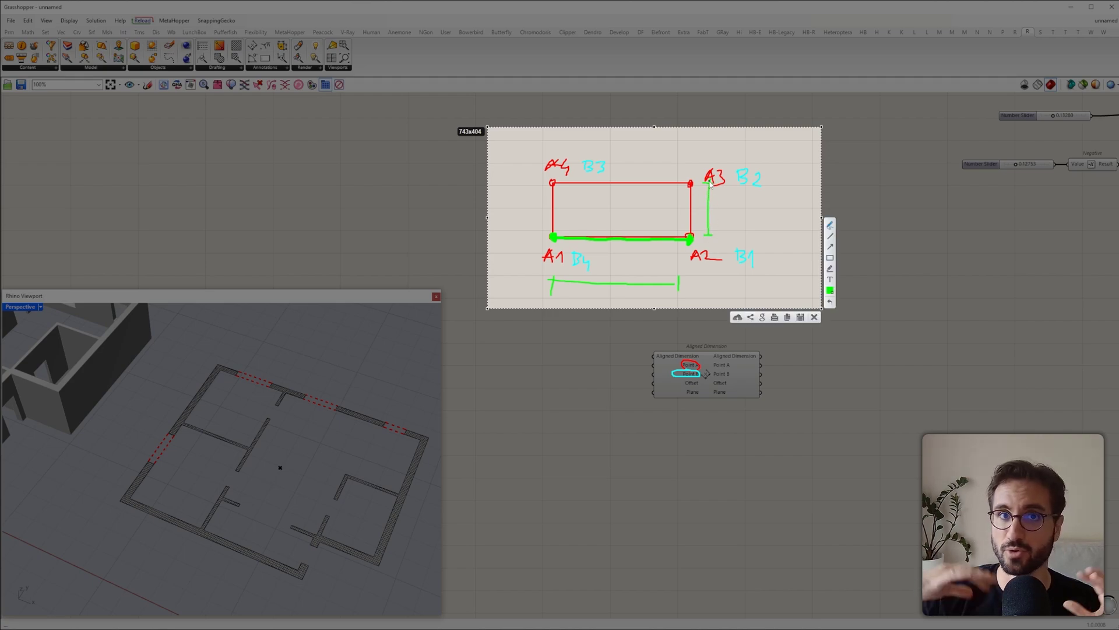
key("Escape")
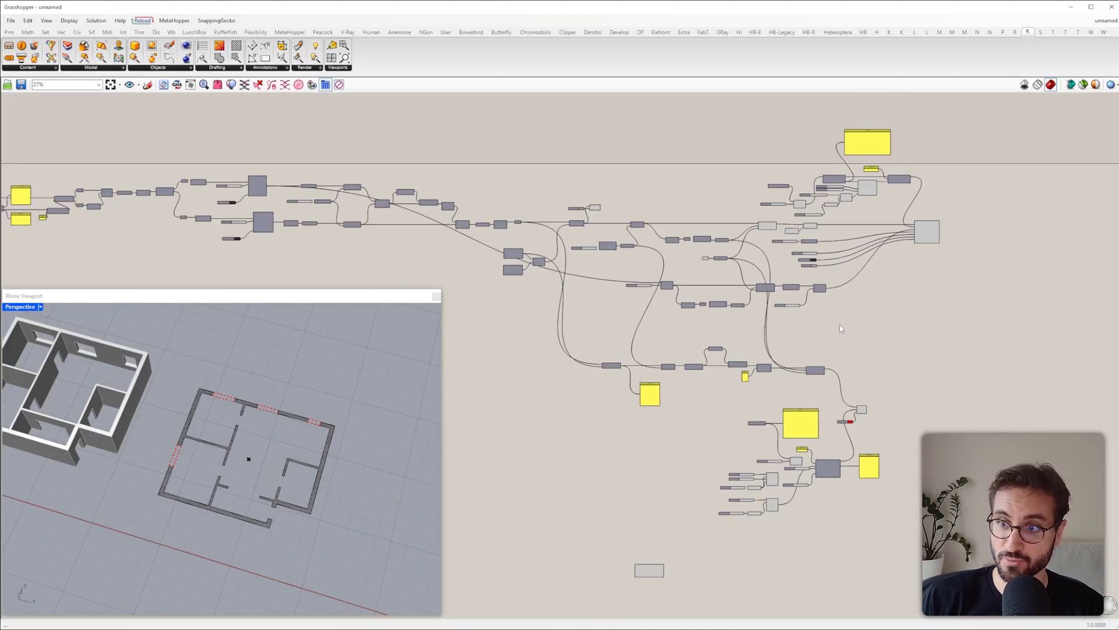
Step: Add a Curve parameter beside the Model Hatch component and connect the Boundary output to it
scroll(894, 272, "up", 10)
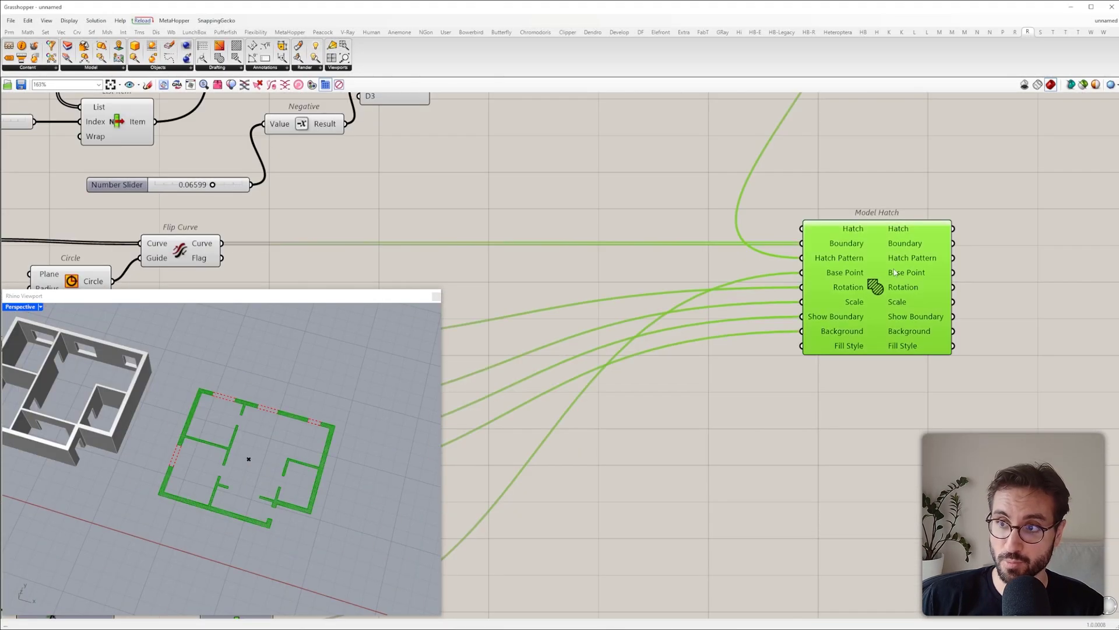
right_click_drag(961, 235, 790, 236)
double_click(846, 238)
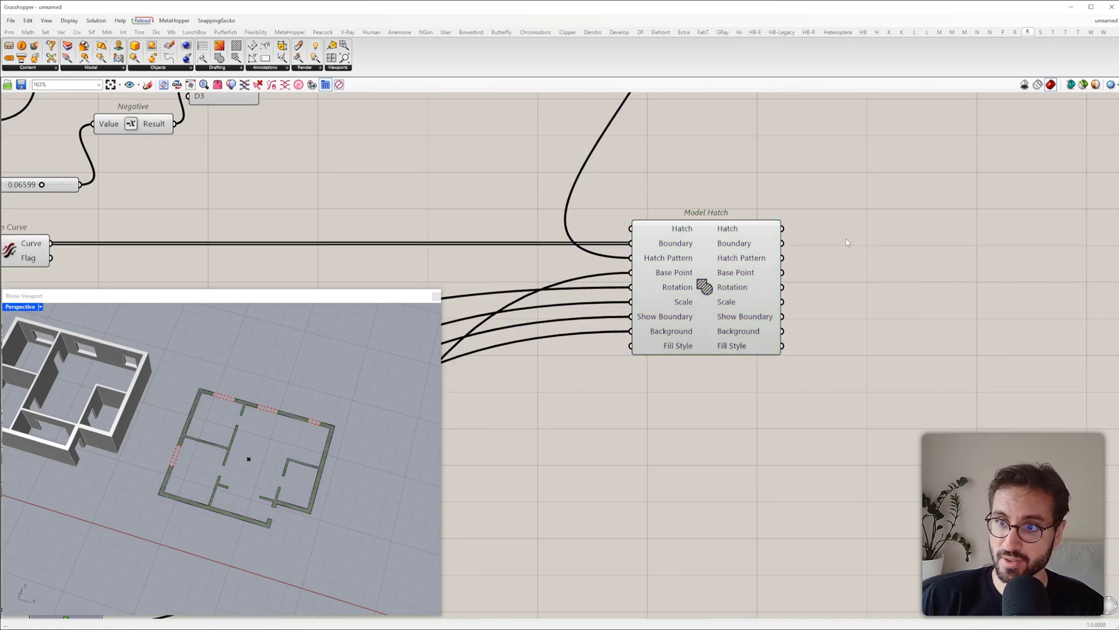
type("crv")
left_click(816, 217)
mouse_move(782, 243)
left_mouse_down()
mouse_move(827, 238)
mouse_move(870, 260)
left_mouse_up()
Step: Move the new Curve parameter to the empty canvas area below the definition and flatten its data
scroll(290, 516, "up", 4)
scroll(844, 254, "down", 3)
scroll(870, 259, "down", 10)
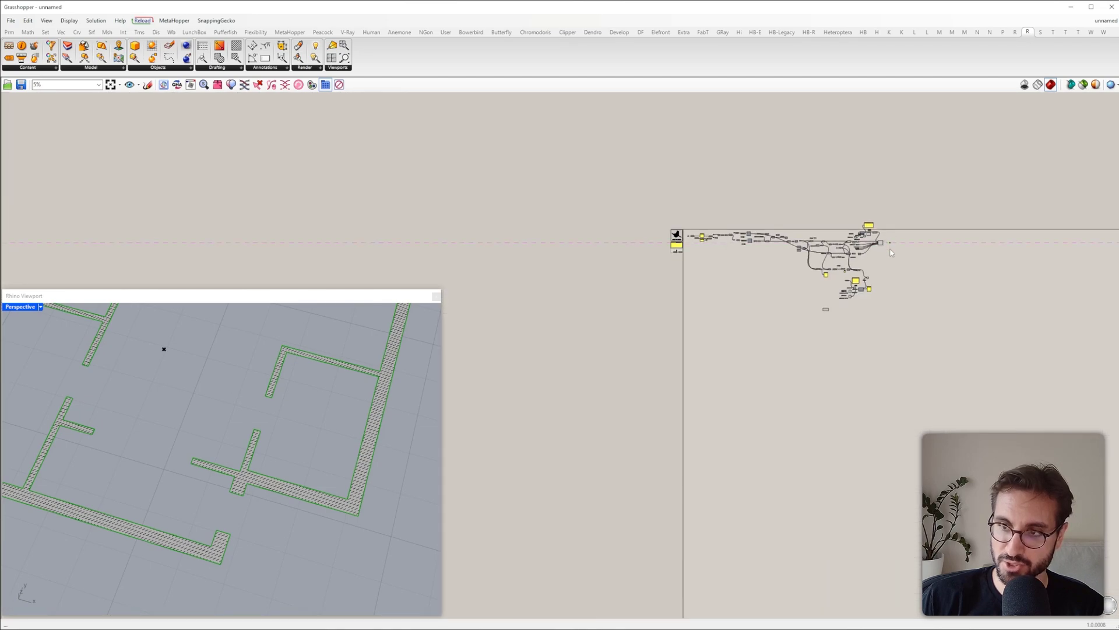
scroll(901, 295, "up", 5)
scroll(881, 337, "up", 6)
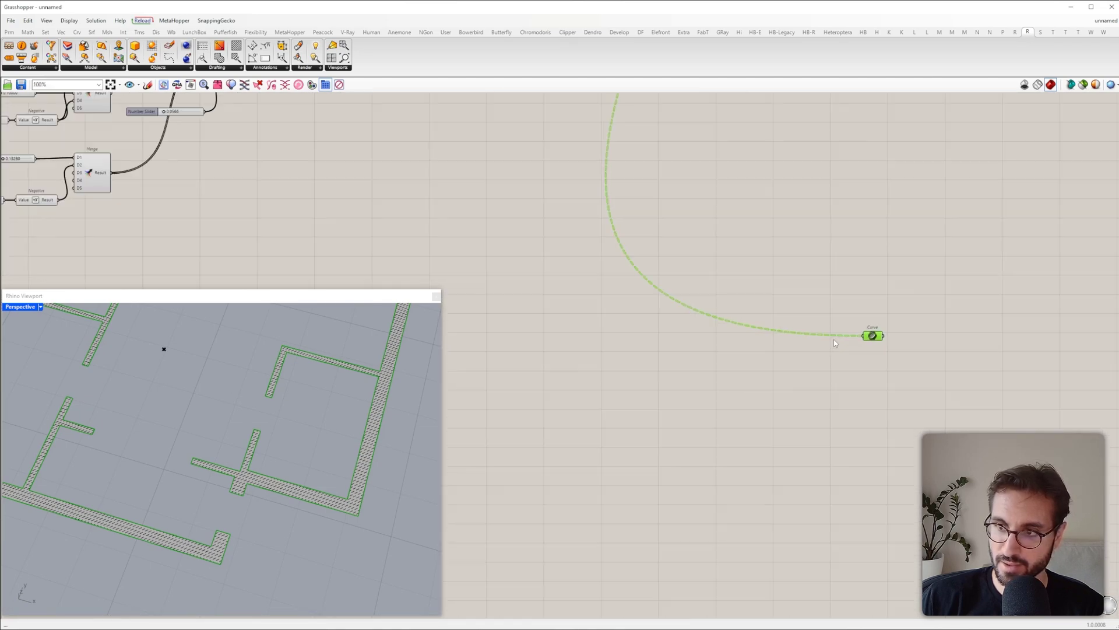
right_click(895, 336)
left_click(918, 413)
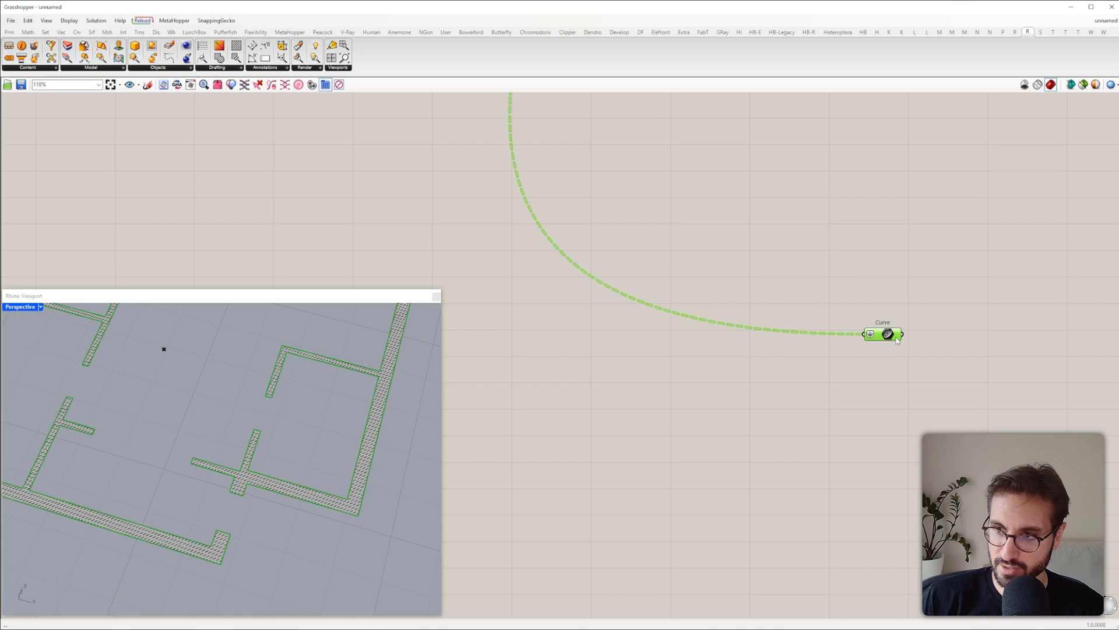
Step: Add a Discontinuity component fed by the flattened Curve parameter and switch the Rhino viewport to the Top view
mouse_move(897, 340)
right_click_drag(896, 340, 734, 343)
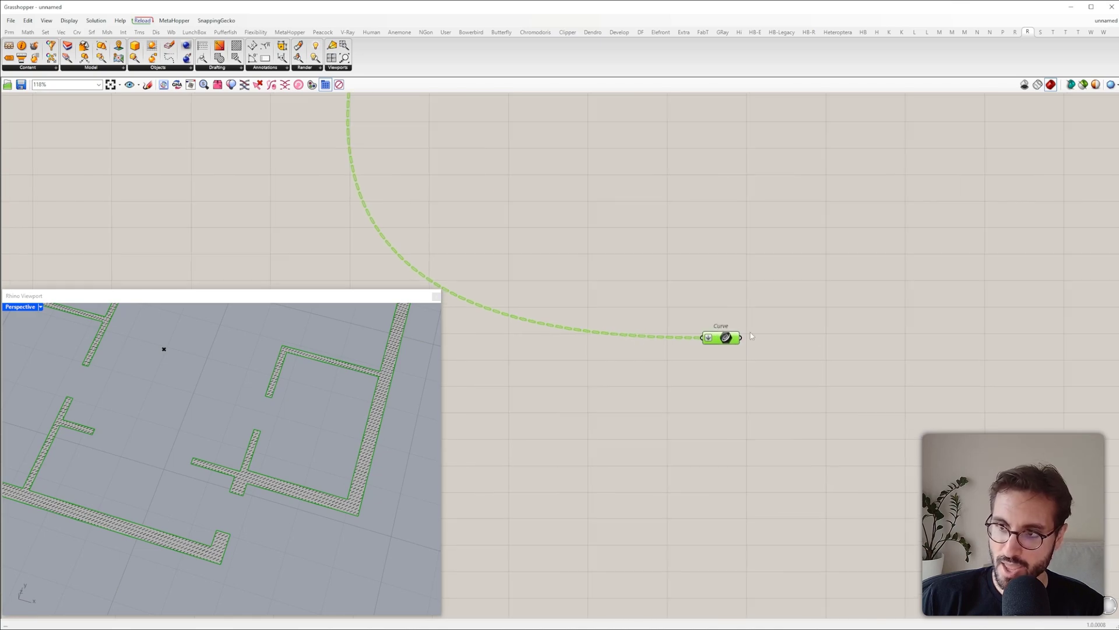
double_click(788, 308)
type("disc")
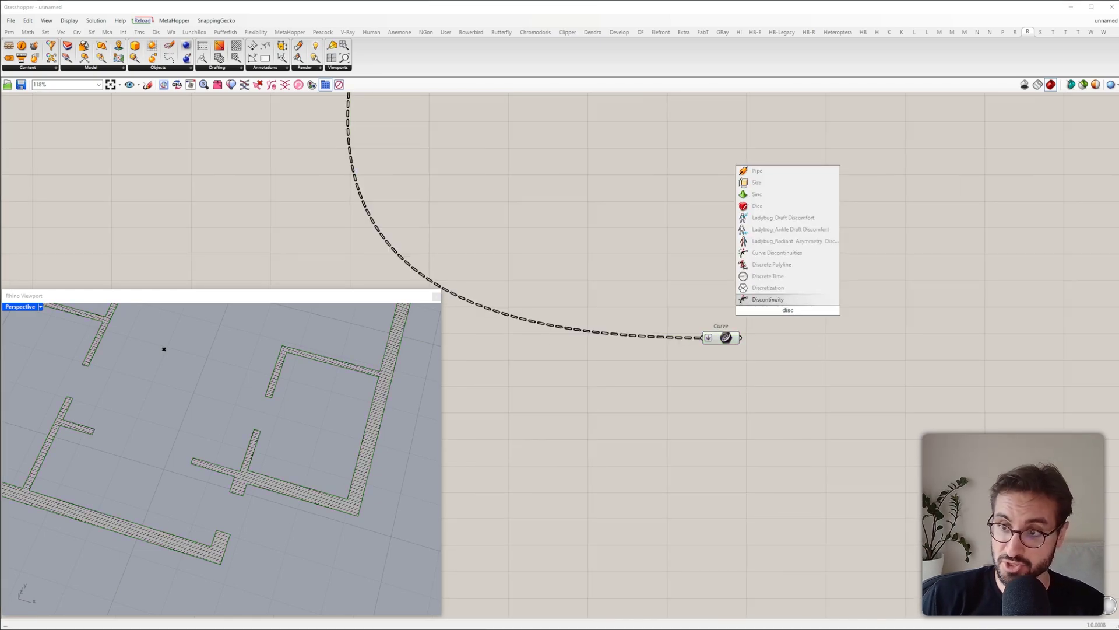
key("Return")
left_click_drag(759, 309, 832, 350)
scroll(123, 493, "down", 5)
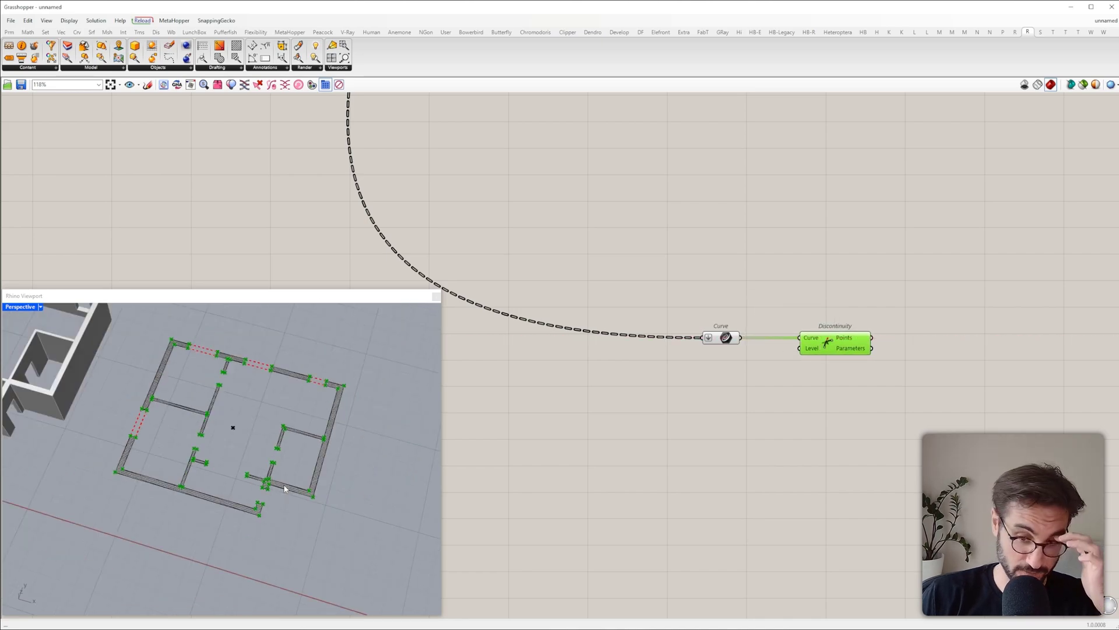
right_click_drag(297, 464, 328, 424)
key("ctrl+F1")
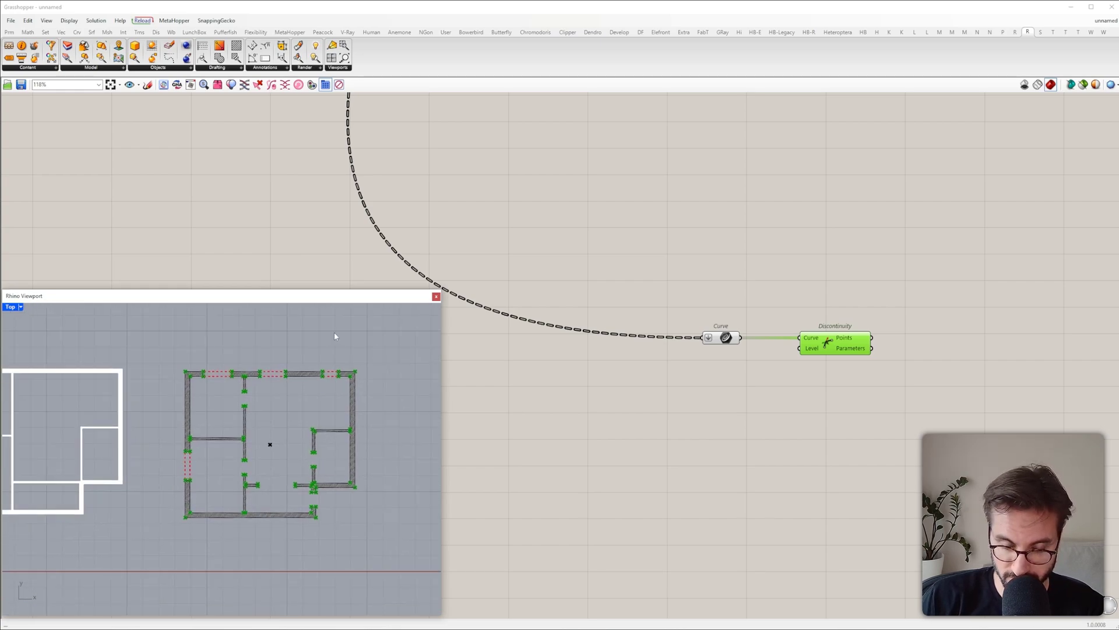
Step: Add a Point In Curve component, connect the Discontinuity Points to its Point input, and align it with the row
left_click(760, 418)
right_click_drag(760, 419, 659, 473)
left_click(744, 400)
double_click(809, 383)
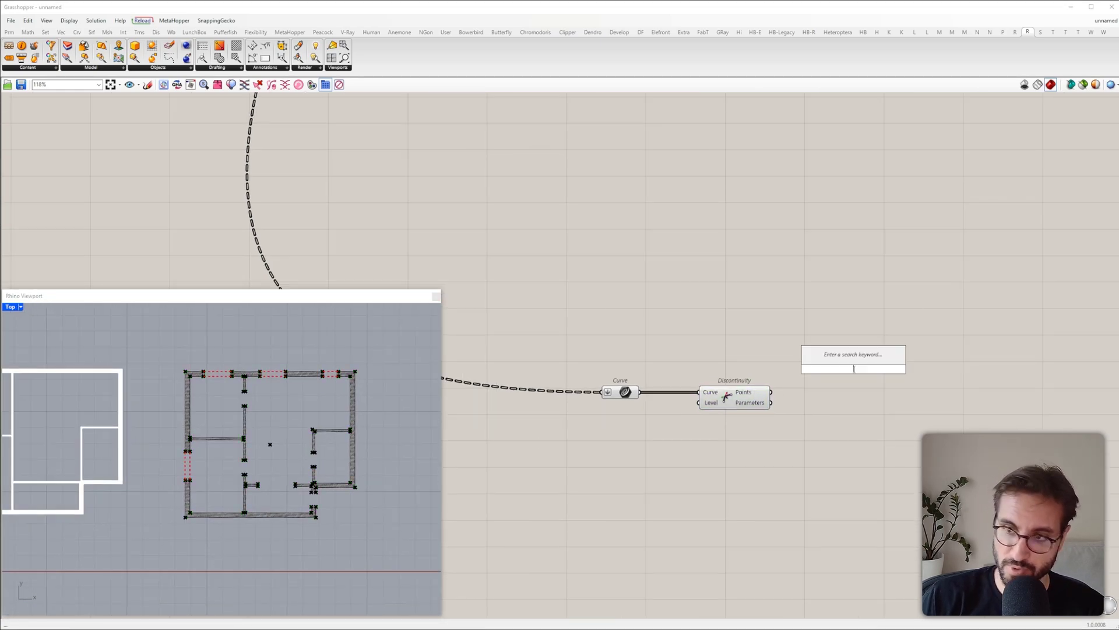
type("point in cu")
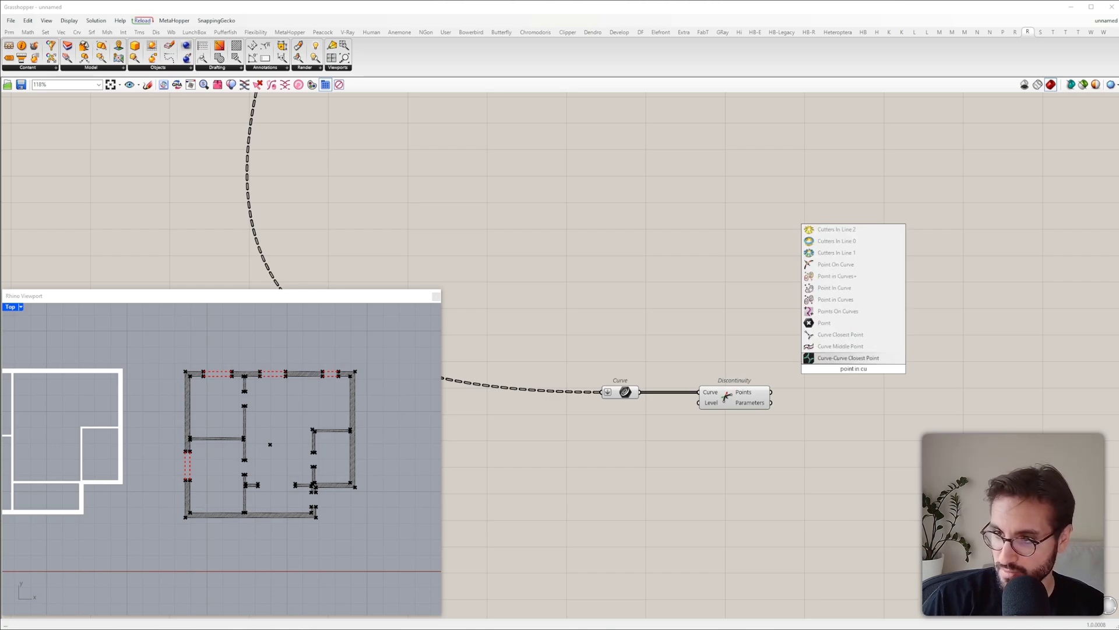
left_click(842, 289)
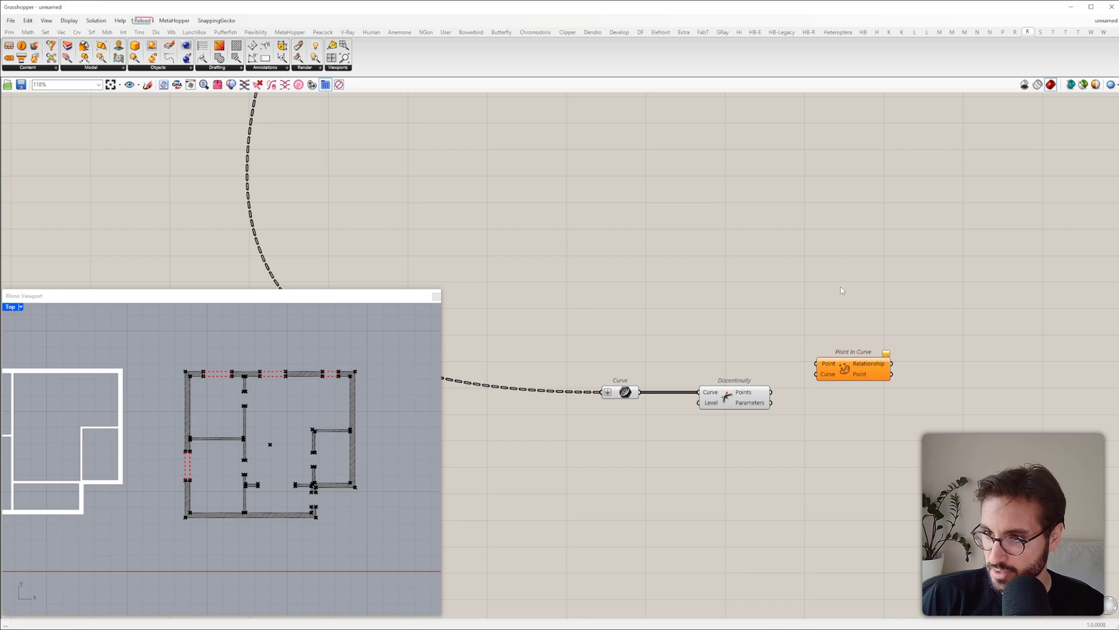
left_click_drag(816, 363, 771, 392)
left_click_drag(839, 374, 854, 402)
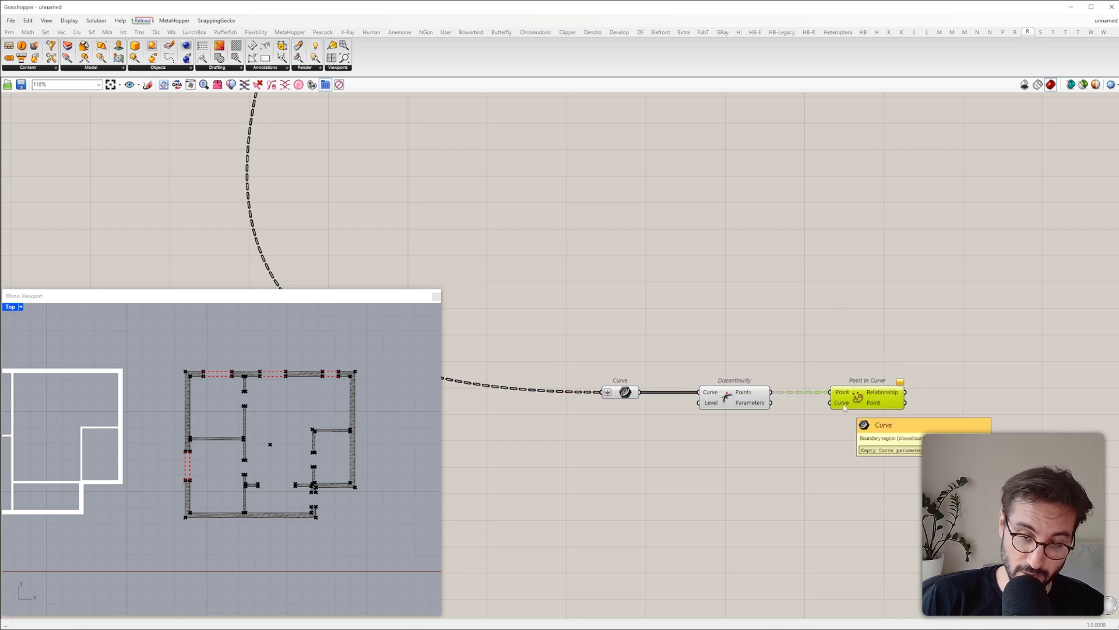
Step: Turn on the preview of the Orient component that feeds the Discontinuity used for the hatch base point
scroll(849, 431, "down", 5)
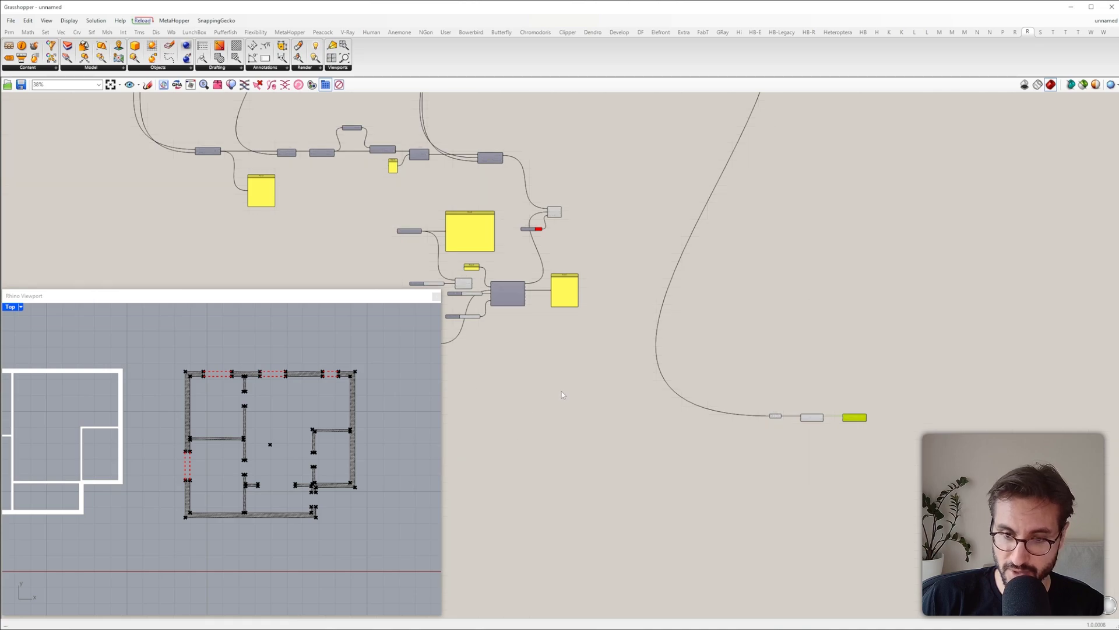
right_click_drag(593, 397, 724, 419)
scroll(724, 419, "down", 2)
right_click_drag(672, 195, 711, 267)
scroll(711, 268, "up", 5)
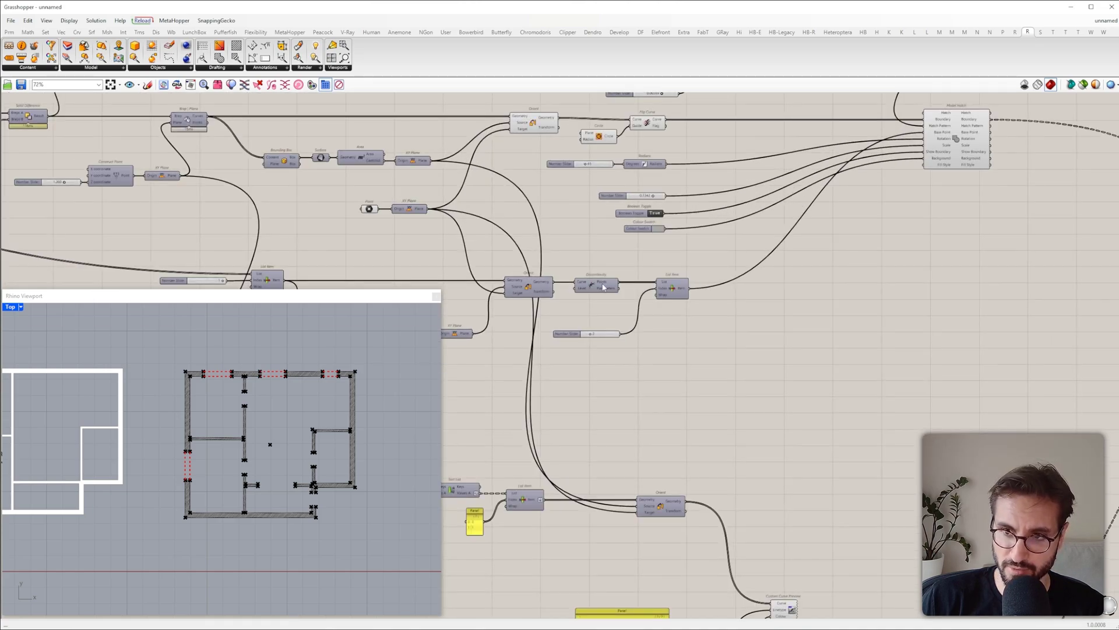
right_click_drag(595, 287, 631, 339)
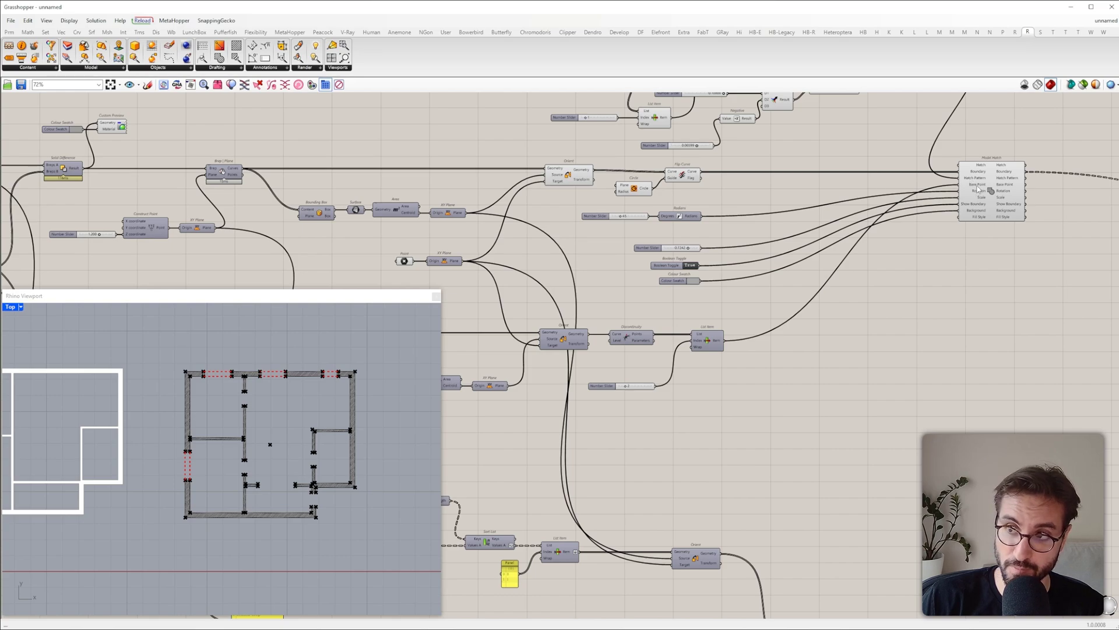
left_click(564, 339)
right_click(618, 286)
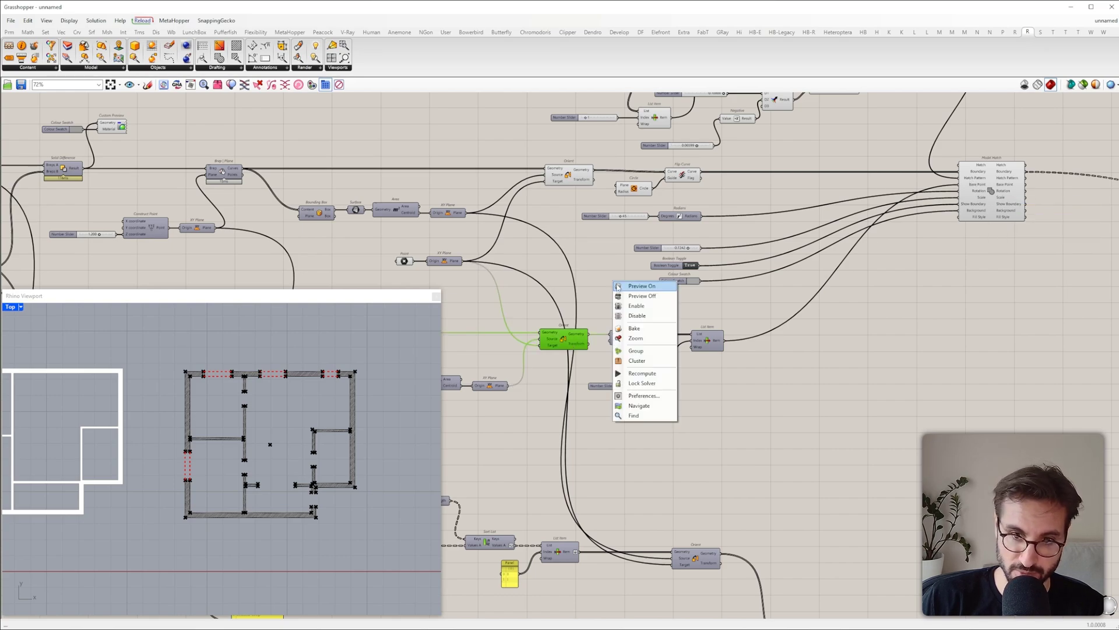
left_click(619, 286)
Step: Add a Curve parameter for the oriented outline, place it below the new Discontinuity, and connect it to Point In Curve's Curve input
double_click(596, 310)
type("curve")
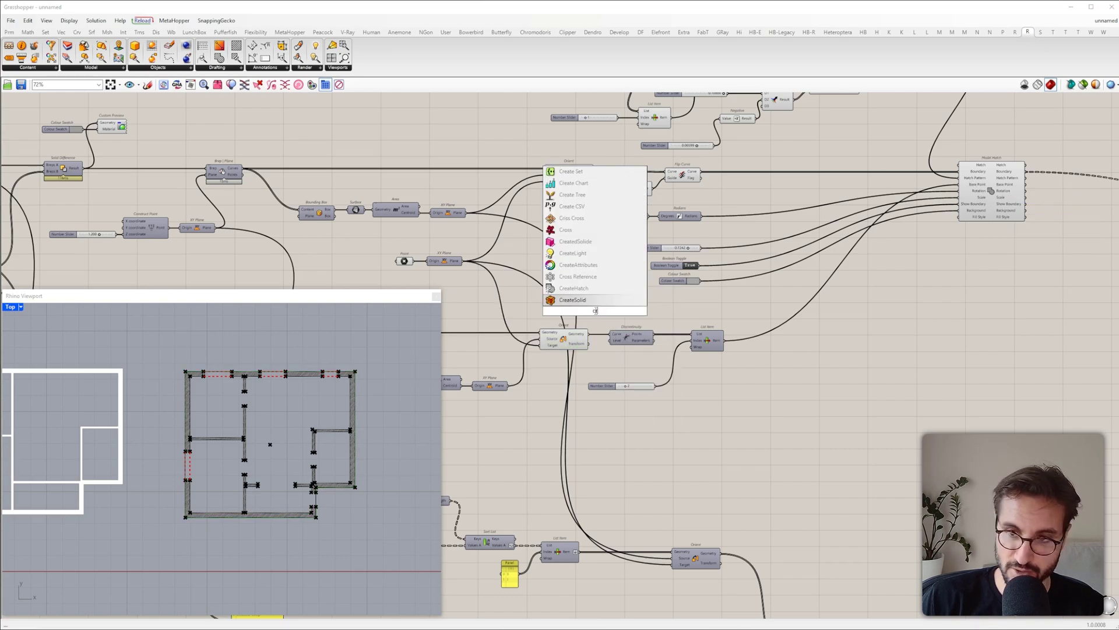
left_click(590, 289)
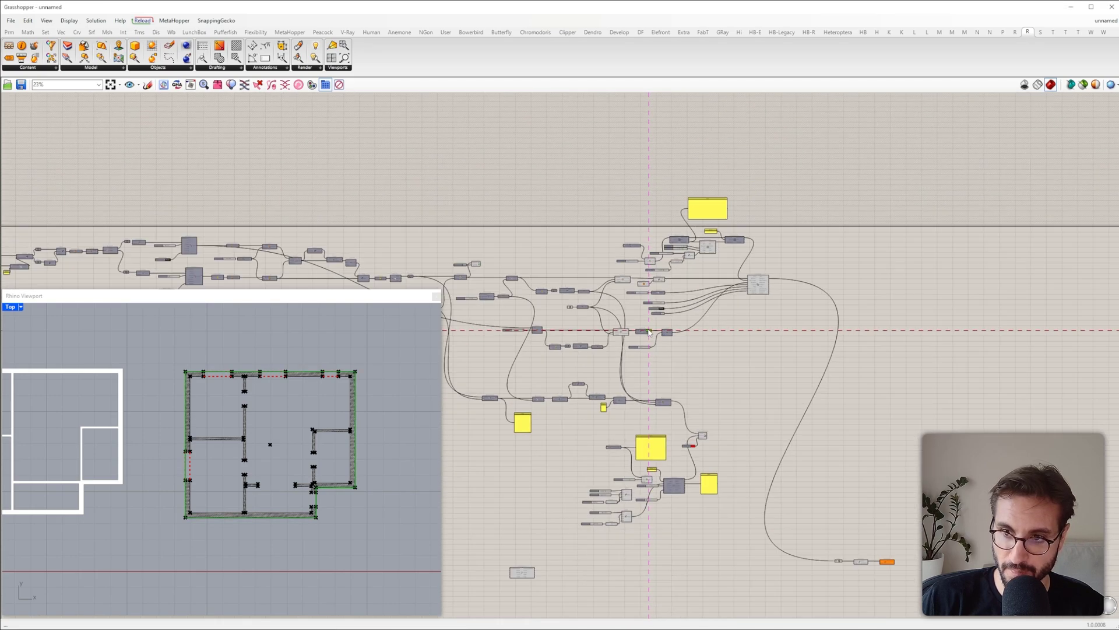
scroll(784, 532, "up", 5)
left_click_drag(784, 532, 829, 380)
right_click_drag(883, 334, 654, 324)
left_click_drag(580, 304, 786, 411)
left_click(778, 375)
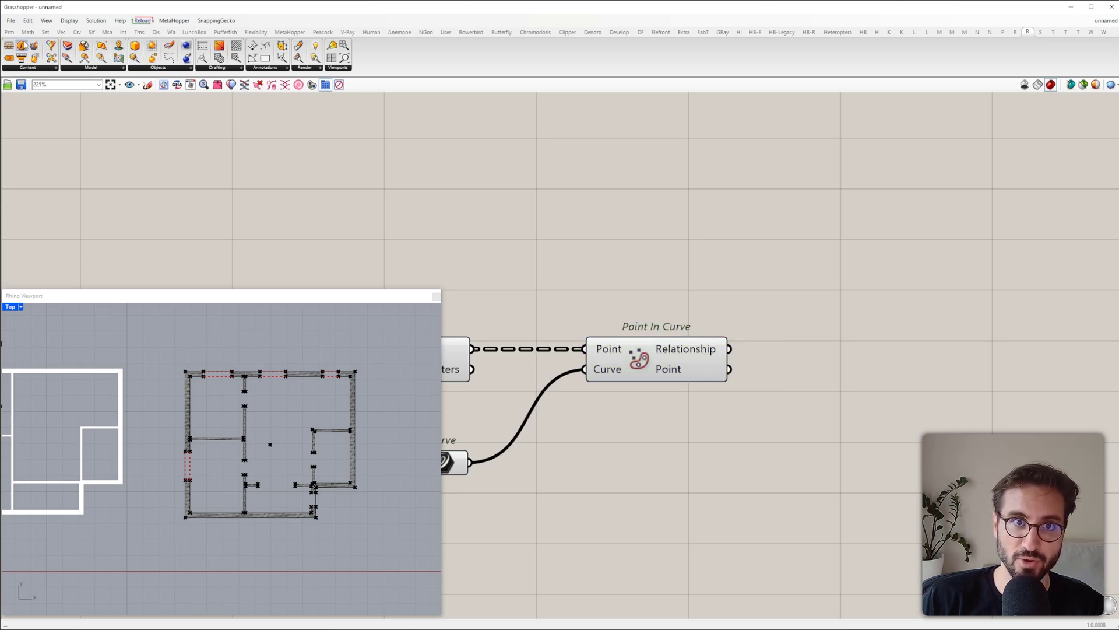
Step: Connect the Relationship output of Point In Curve to a new Panel, and make the panel taller and move it farther right
left_click(9, 32)
left_click_drag(163, 59, 835, 274)
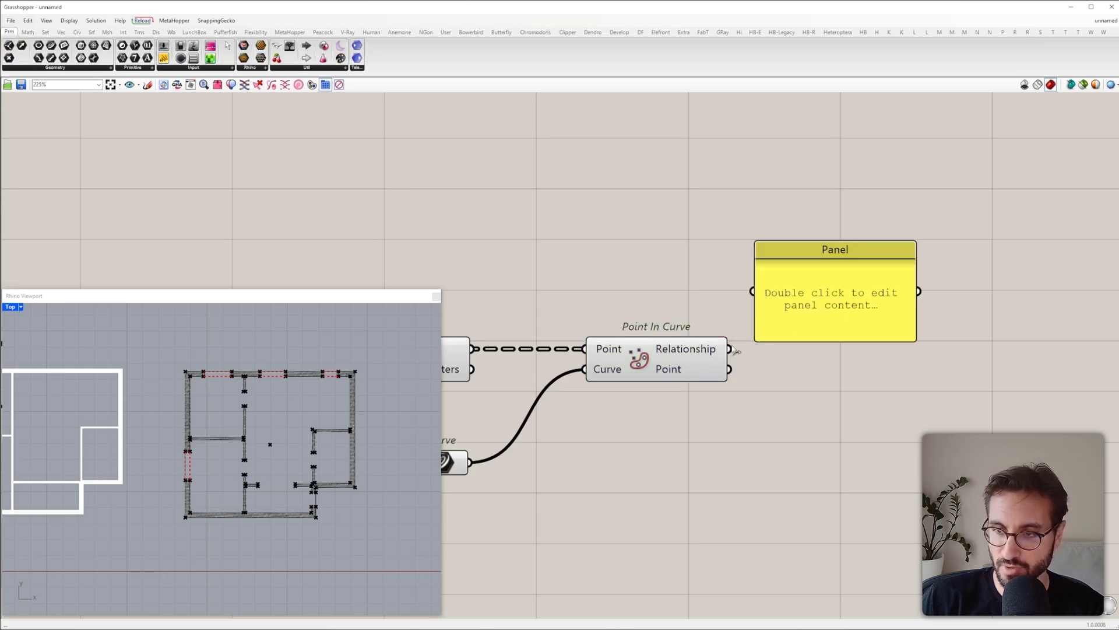
left_click_drag(729, 348, 753, 291)
right_click_drag(840, 341, 687, 331)
left_click_drag(688, 331, 687, 449)
left_click_drag(682, 374, 842, 360)
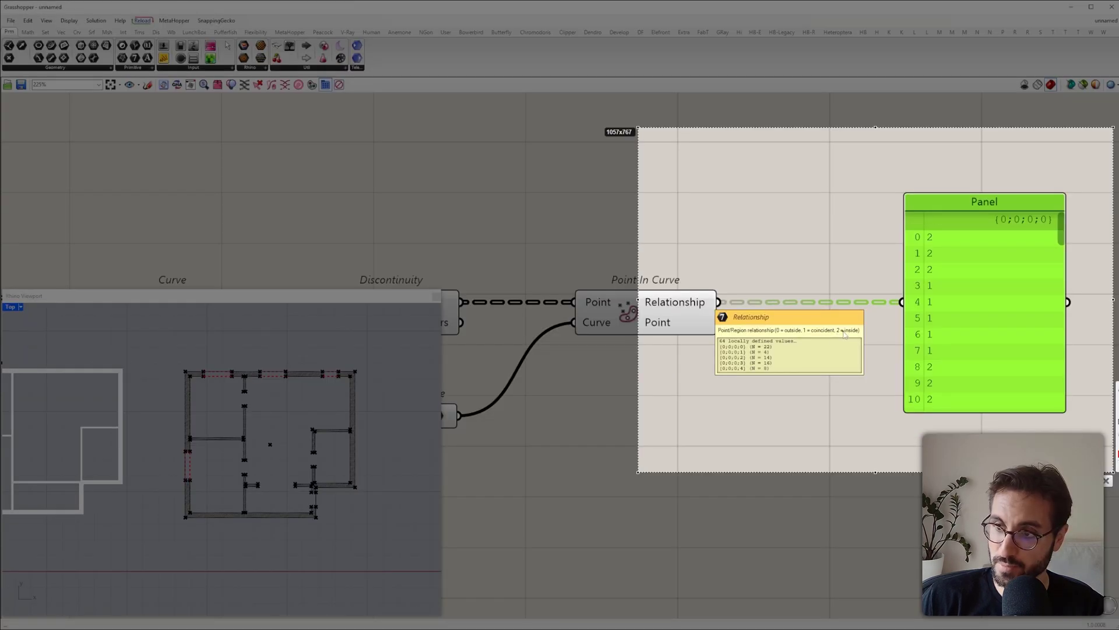
mouse_move(836, 334)
left_mouse_down()
mouse_move(859, 334)
mouse_move(775, 328)
mouse_move(801, 339)
left_mouse_up()
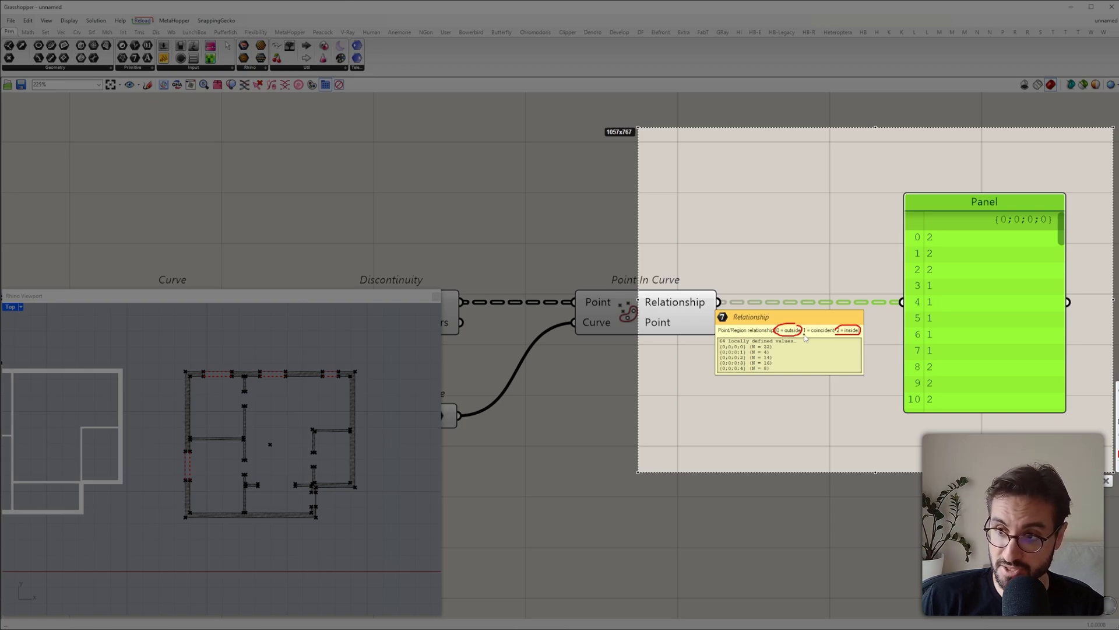
left_click_drag(804, 334, 807, 336)
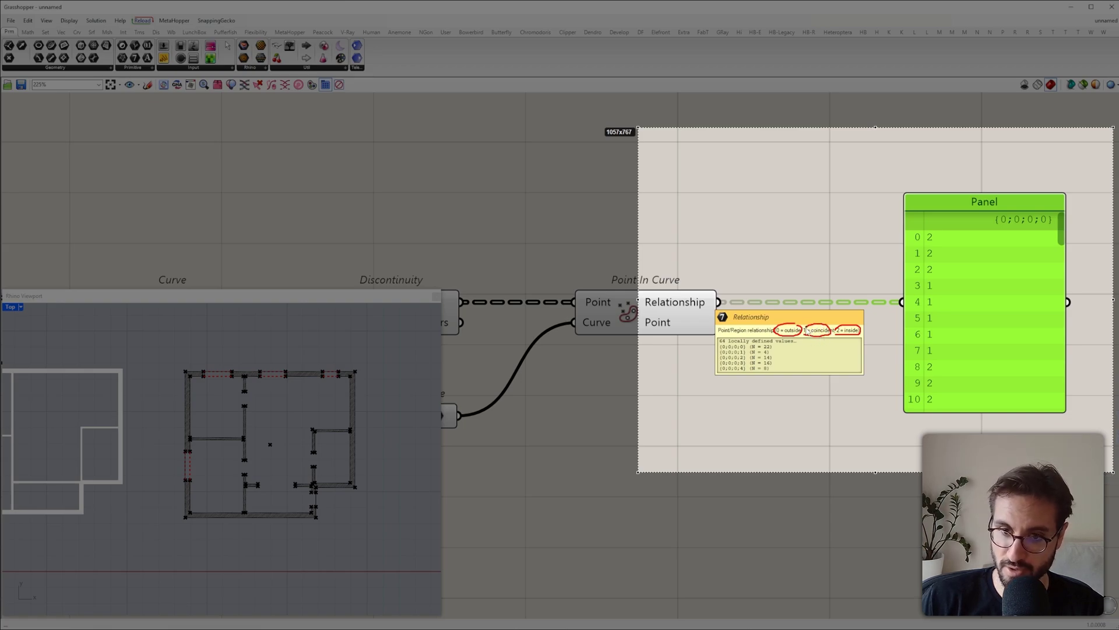
Step: Add an Equality component and connect Point In Curve's Relationship output to its First Number input
double_click(676, 384)
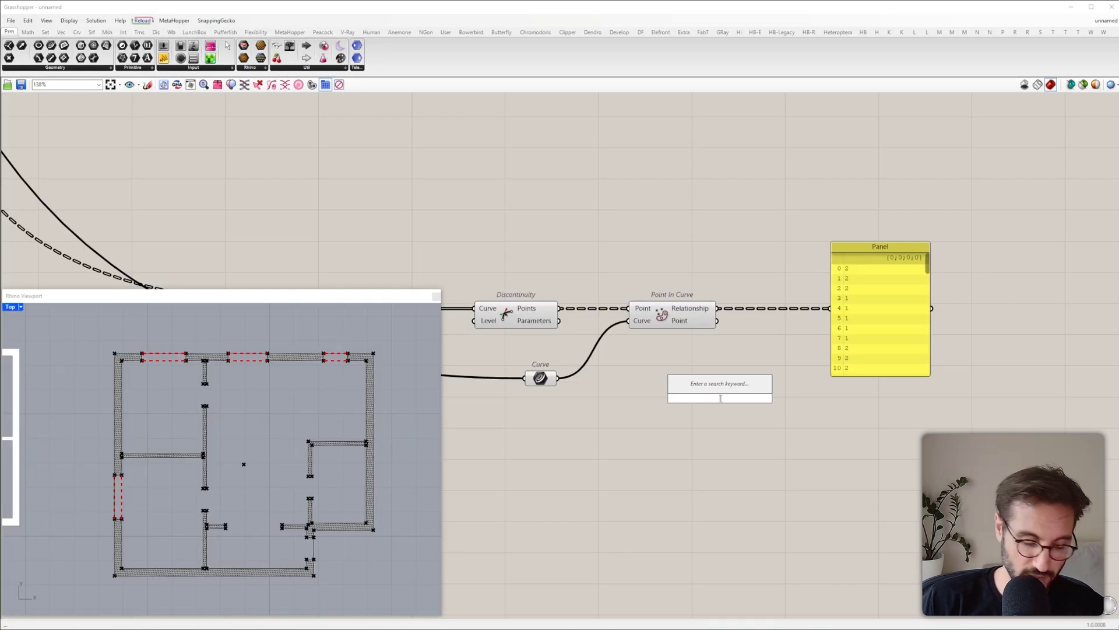
type("equality")
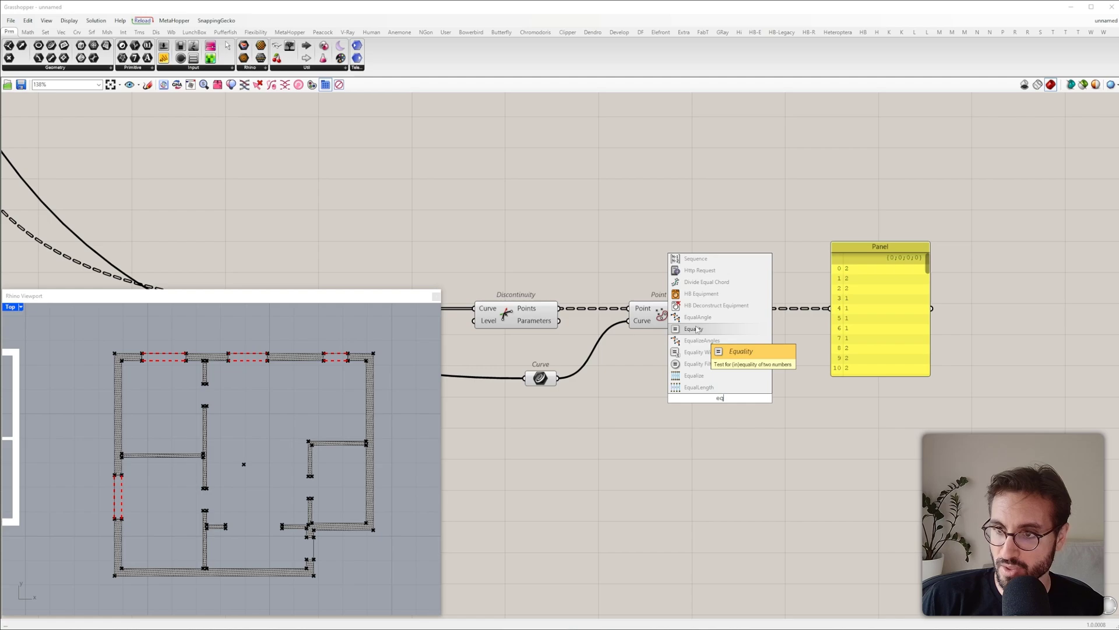
key("Return")
left_click_drag(718, 309, 770, 426)
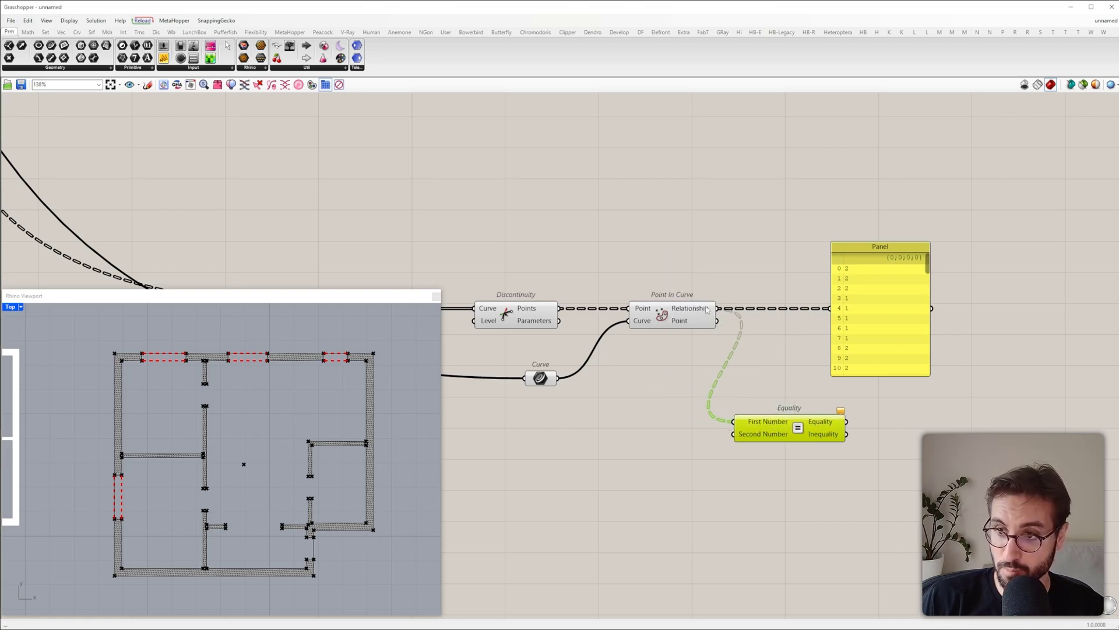
Step: Add a Panel containing 1 and connect it to the Second Number input of Equality
double_click(675, 493)
type("panel")
key("Return")
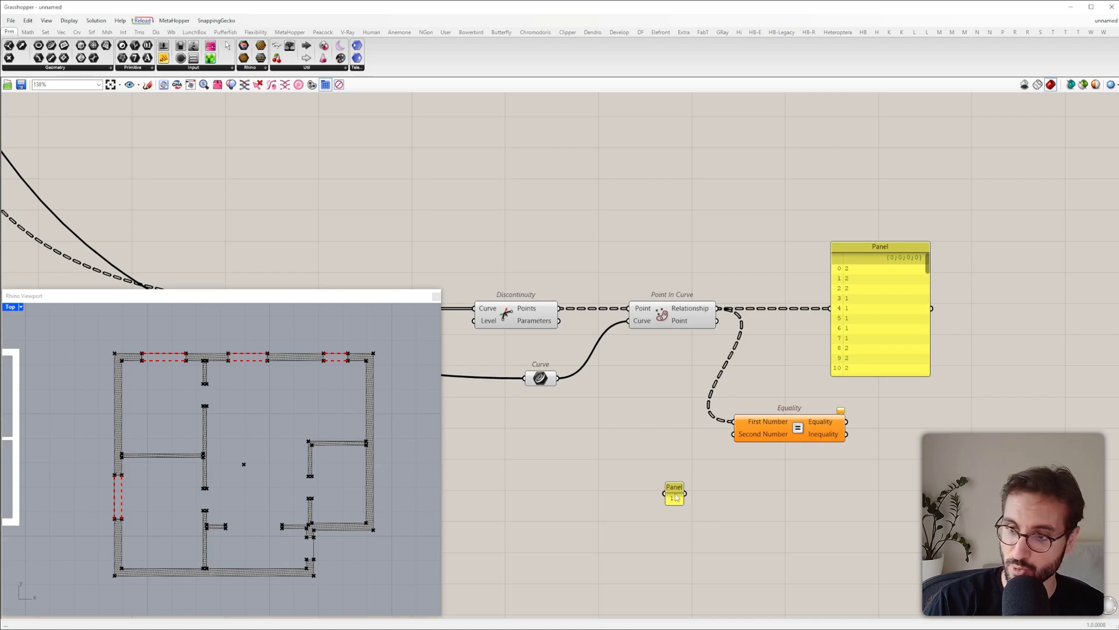
scroll(709, 510, "up", 2)
left_click_drag(664, 493, 743, 376)
left_click_drag(774, 381, 788, 422)
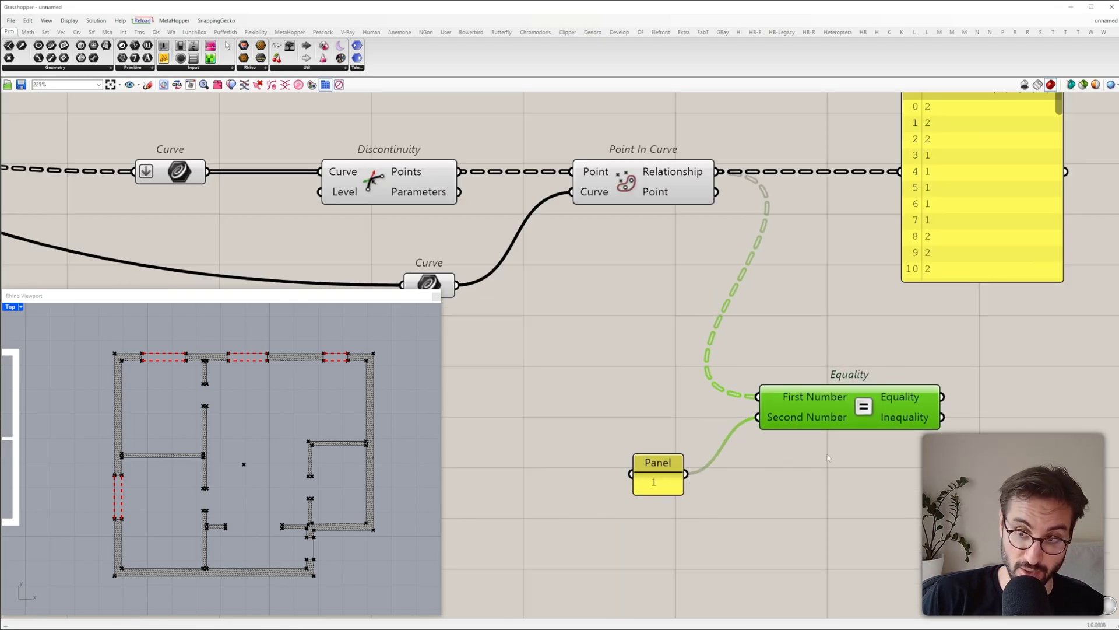
Step: Add a Cull Pattern component, feed it the Discontinuity Points as List and the Equality result as Cull Pattern, and set it beyond Equality
right_click_drag(828, 458, 709, 517)
double_click(825, 384)
type("cul")
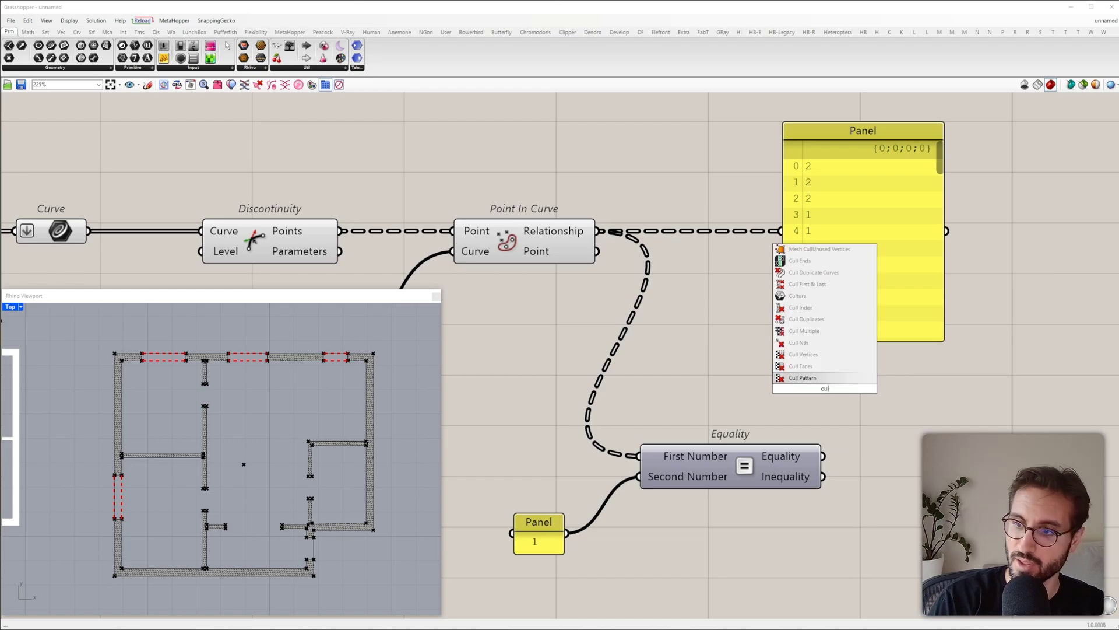
key("Return")
left_click_drag(823, 455, 475, 287)
scroll(622, 346, "down", 4)
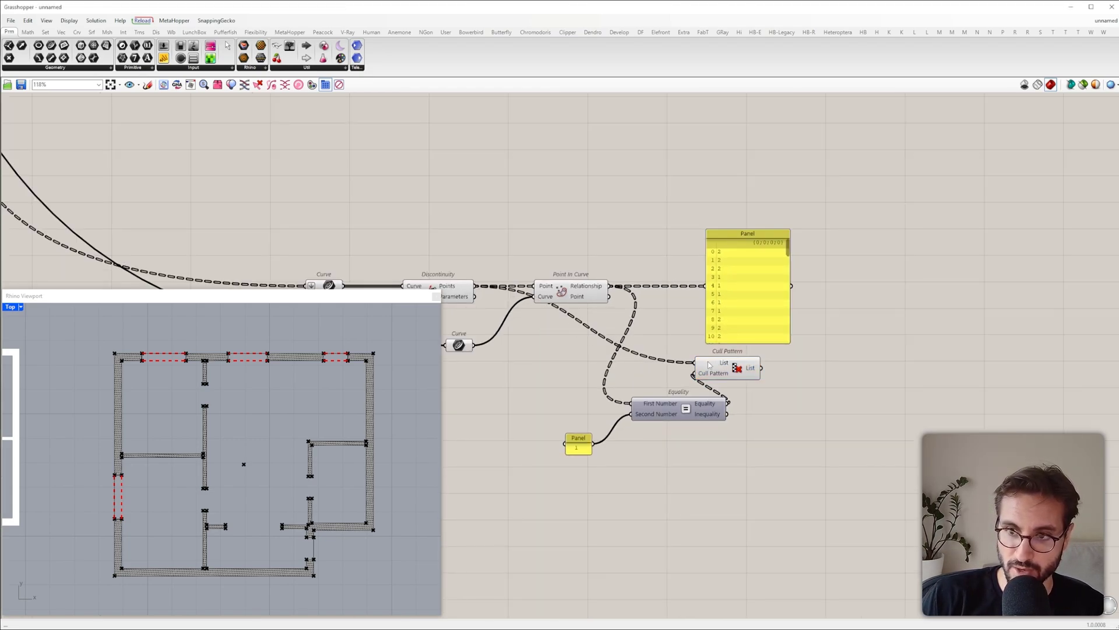
left_click_drag(709, 364, 790, 385)
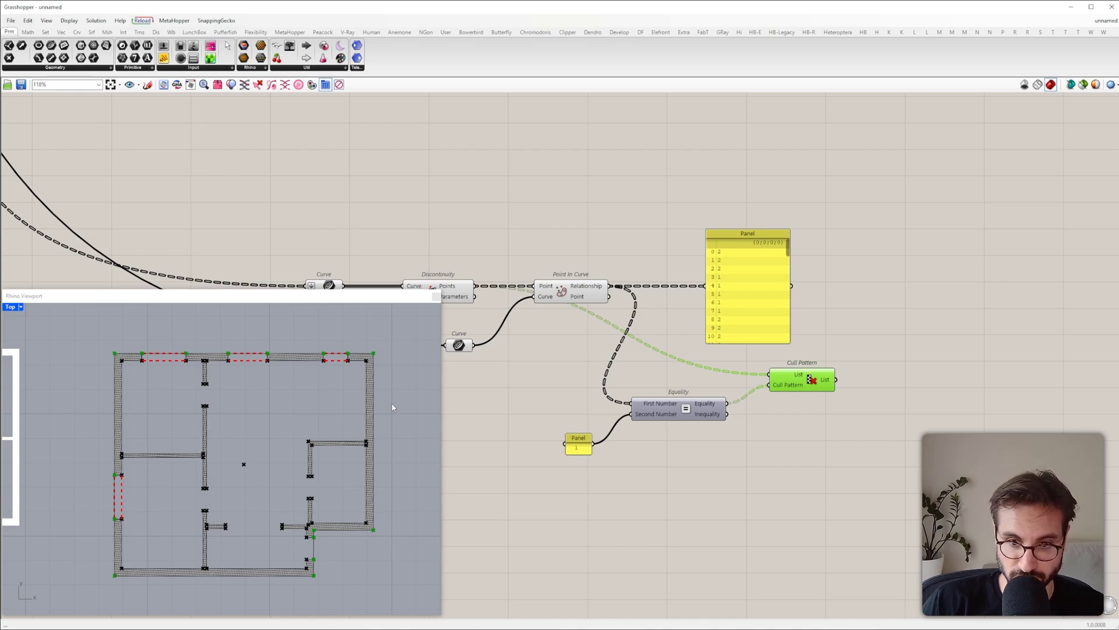
Step: Move Equality, its value panel and Cull Pattern lower on the canvas, and flatten Cull Pattern's List output
left_click_drag(694, 462, 563, 402)
left_click_drag(670, 396, 632, 480)
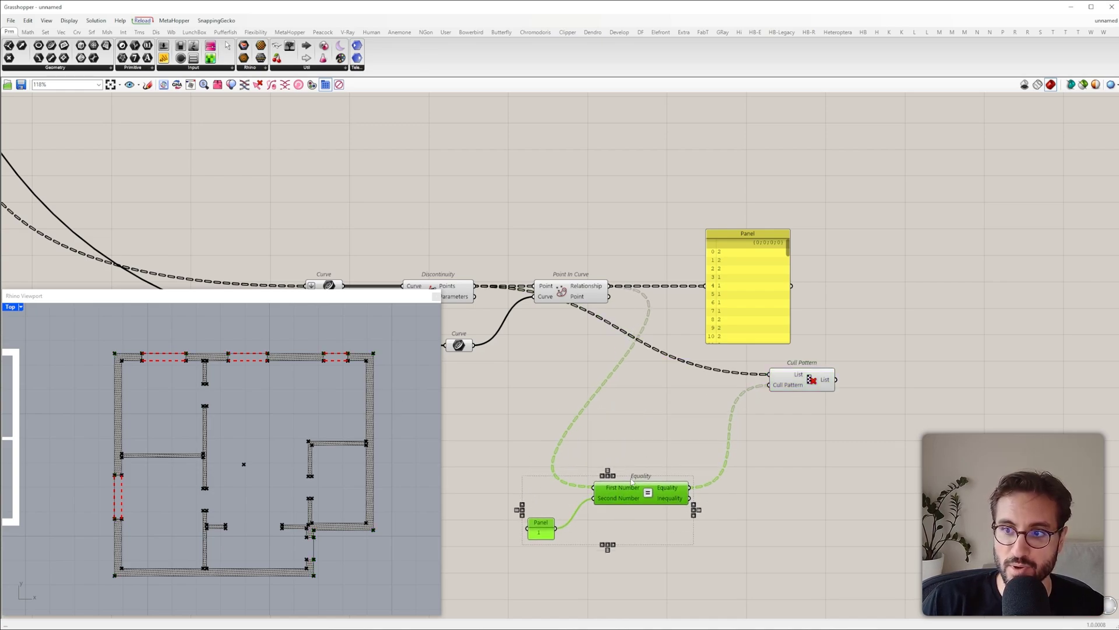
left_click_drag(791, 379, 754, 451)
right_click(800, 450)
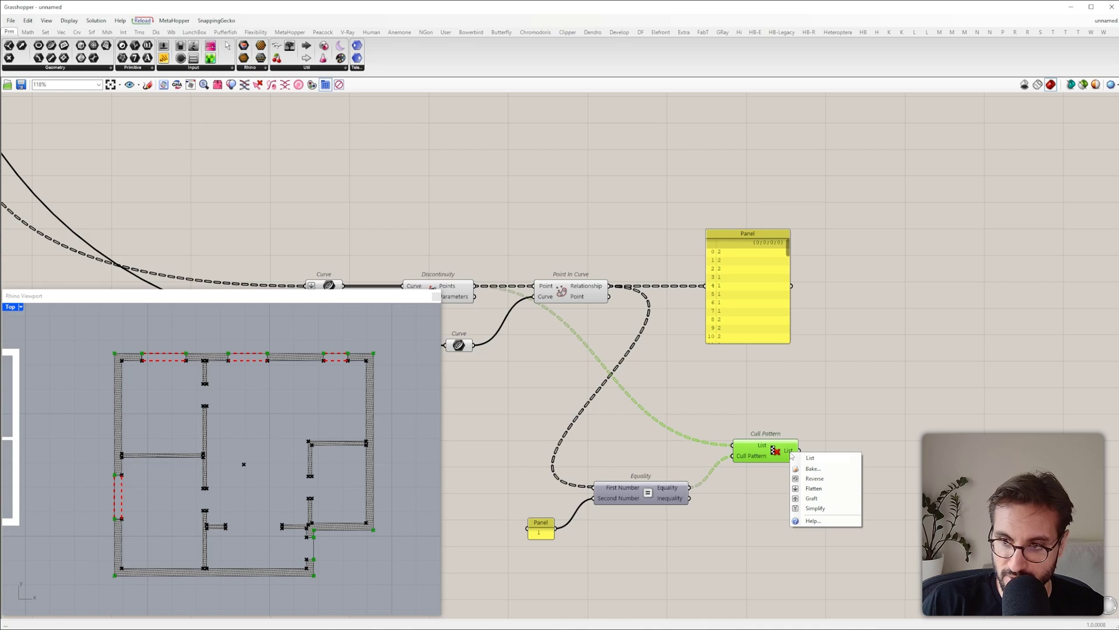
left_click(815, 491)
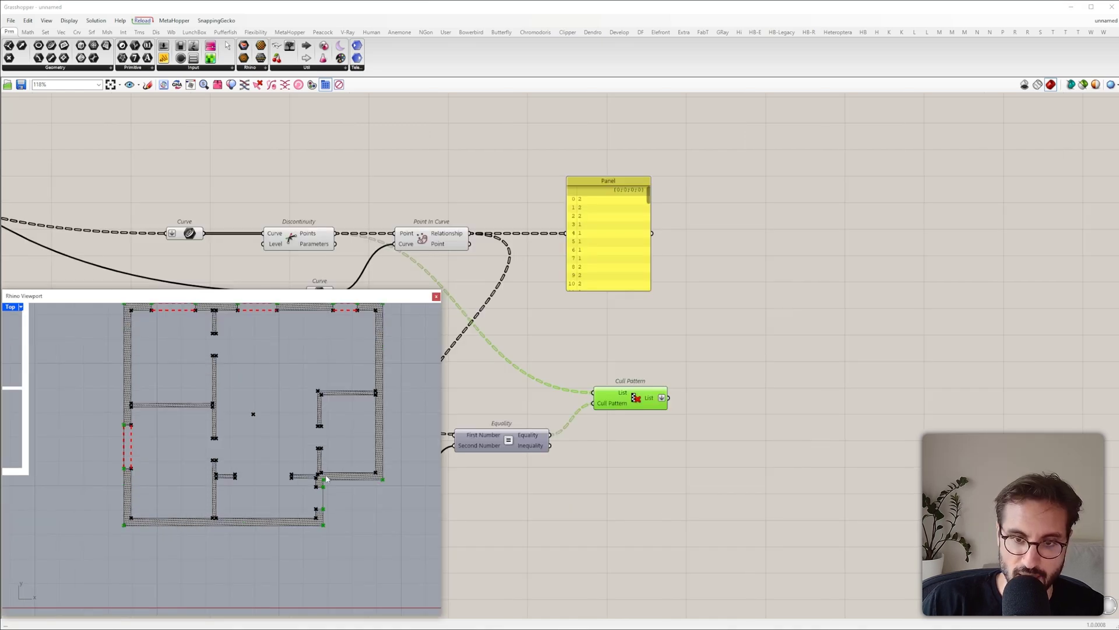
Step: Add a Sort Along Curve component, connect the culled points and the outline Curve parameter to it, and align it with the curve wire
scroll(327, 487, "up", 6)
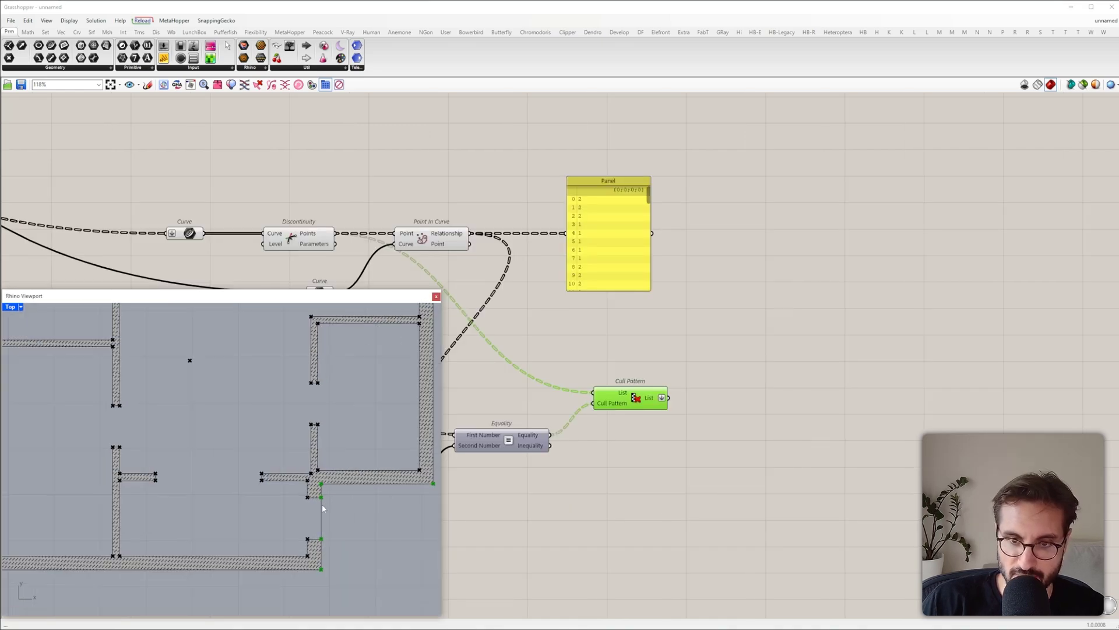
scroll(327, 508, "down", 8)
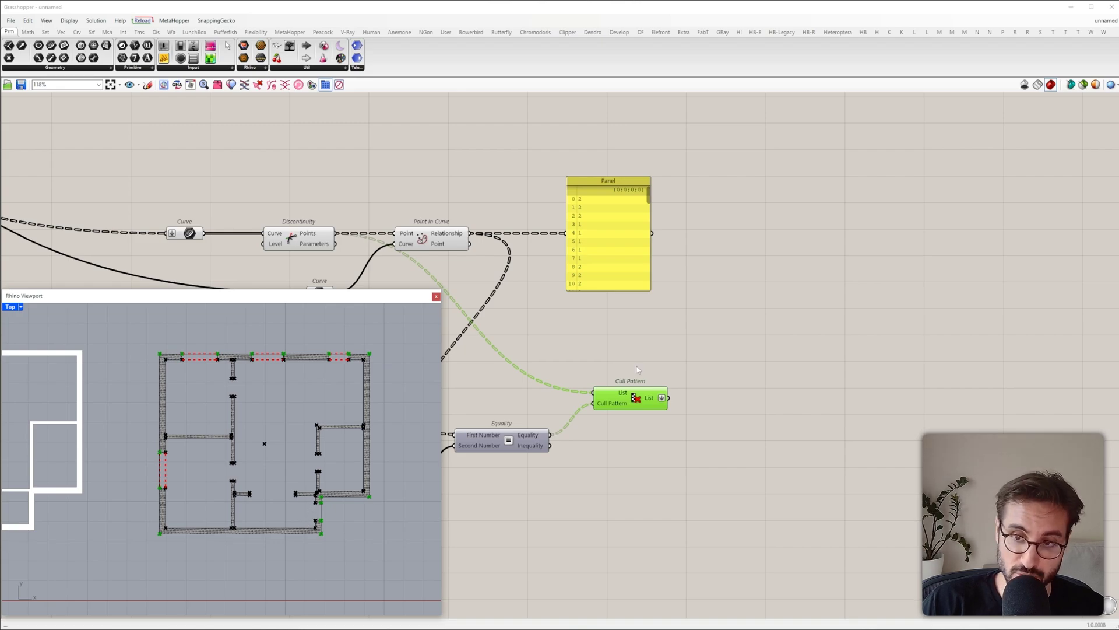
scroll(651, 438, "down", 3)
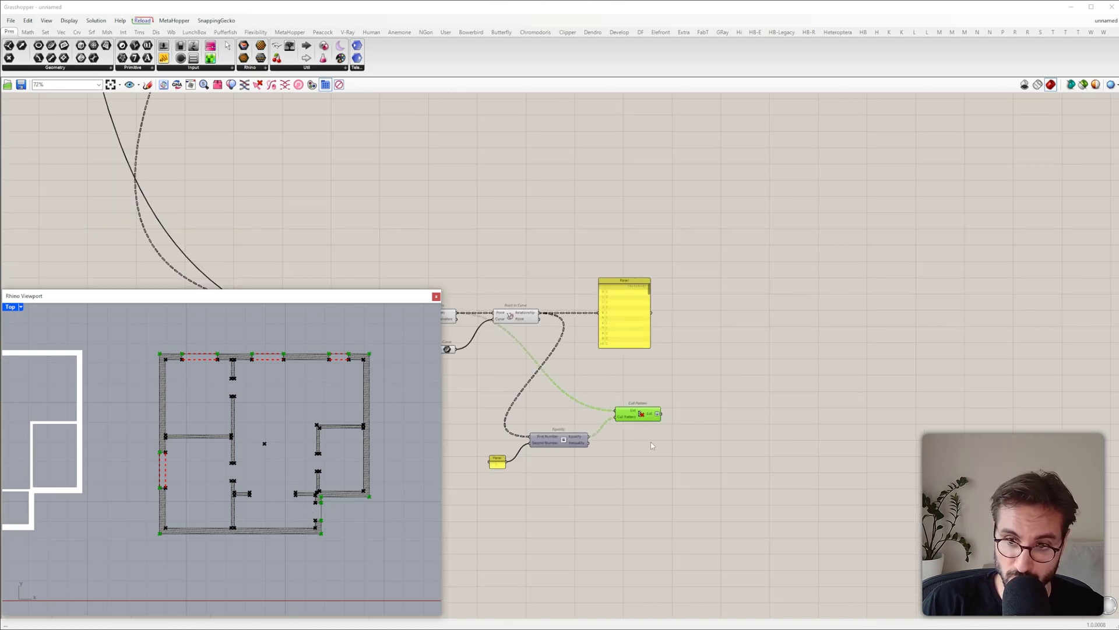
scroll(641, 427, "up", 3)
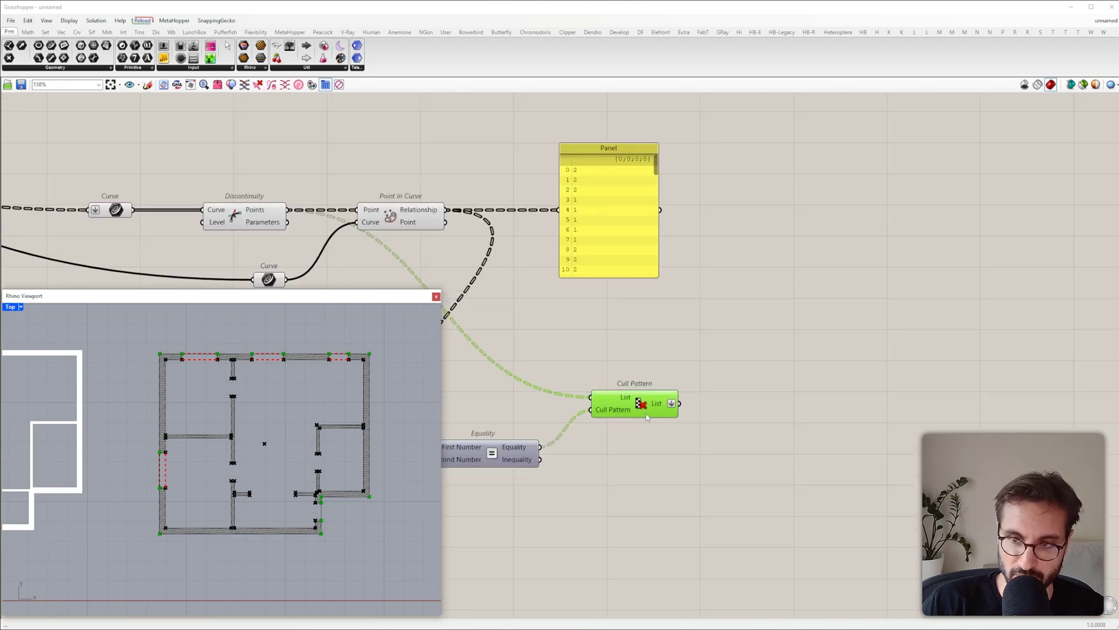
double_click(769, 408)
type("sort along")
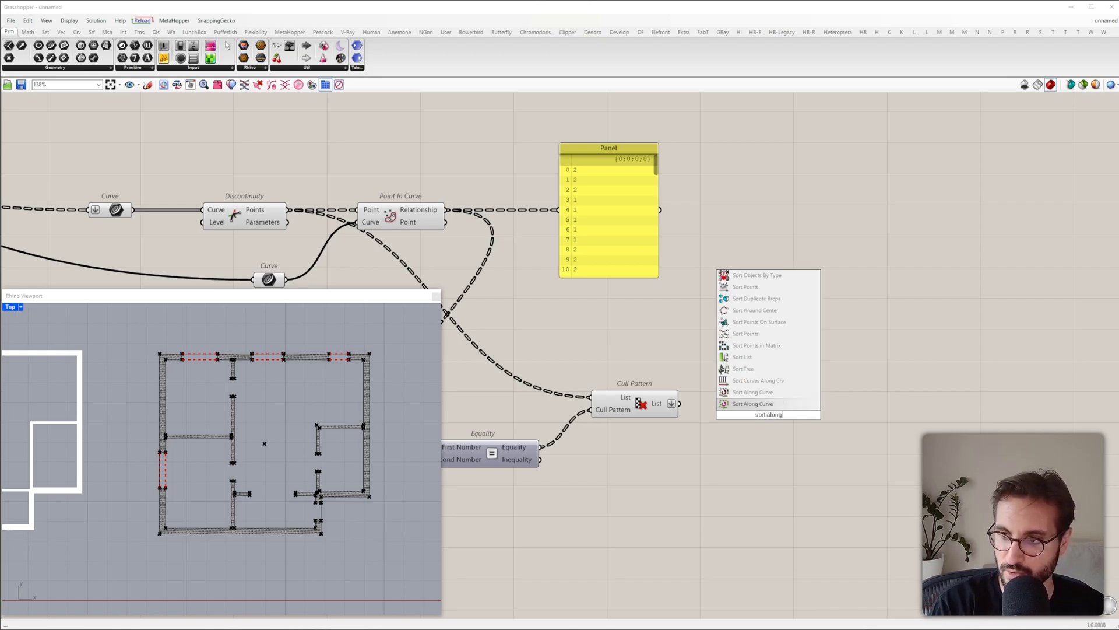
key("Return")
scroll(666, 401, "up", 2)
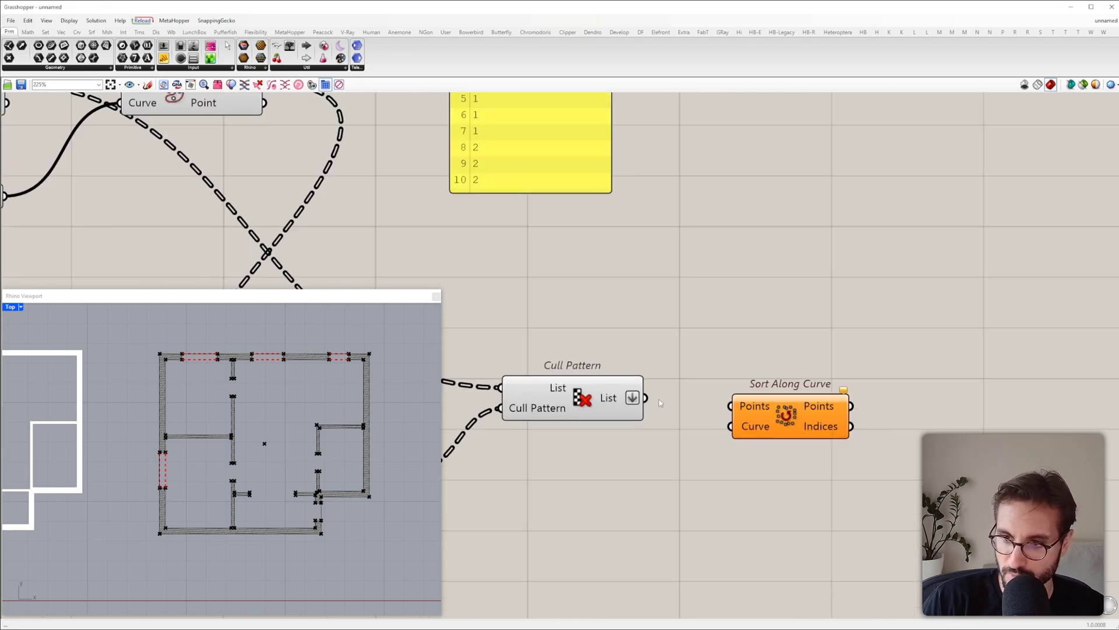
left_click_drag(667, 402, 719, 404)
scroll(723, 452, "down", 3)
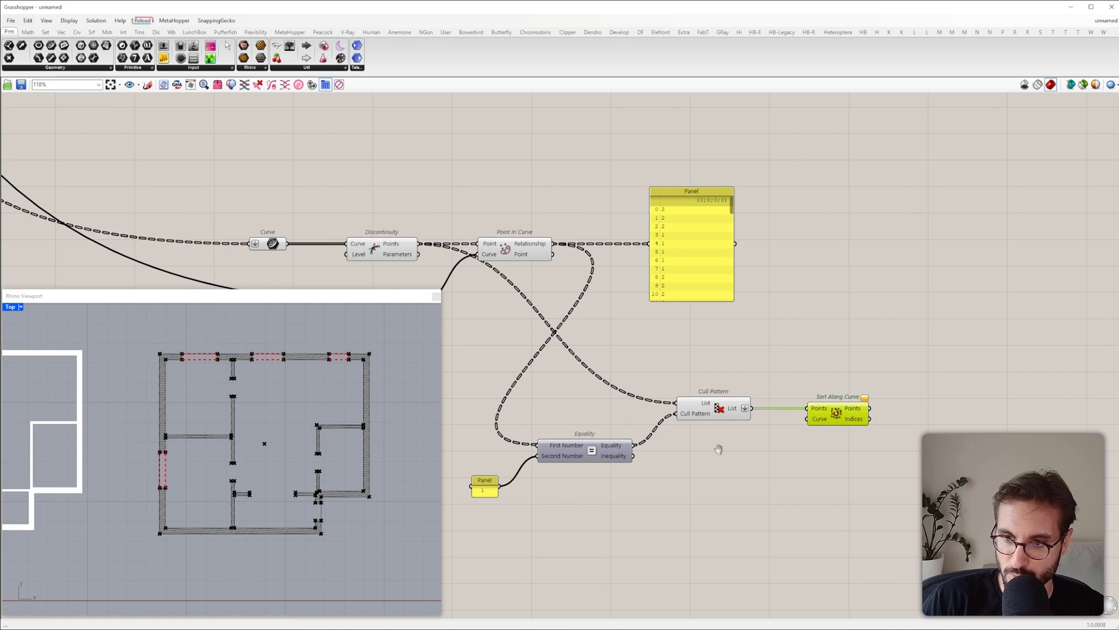
left_click_drag(531, 292, 964, 293)
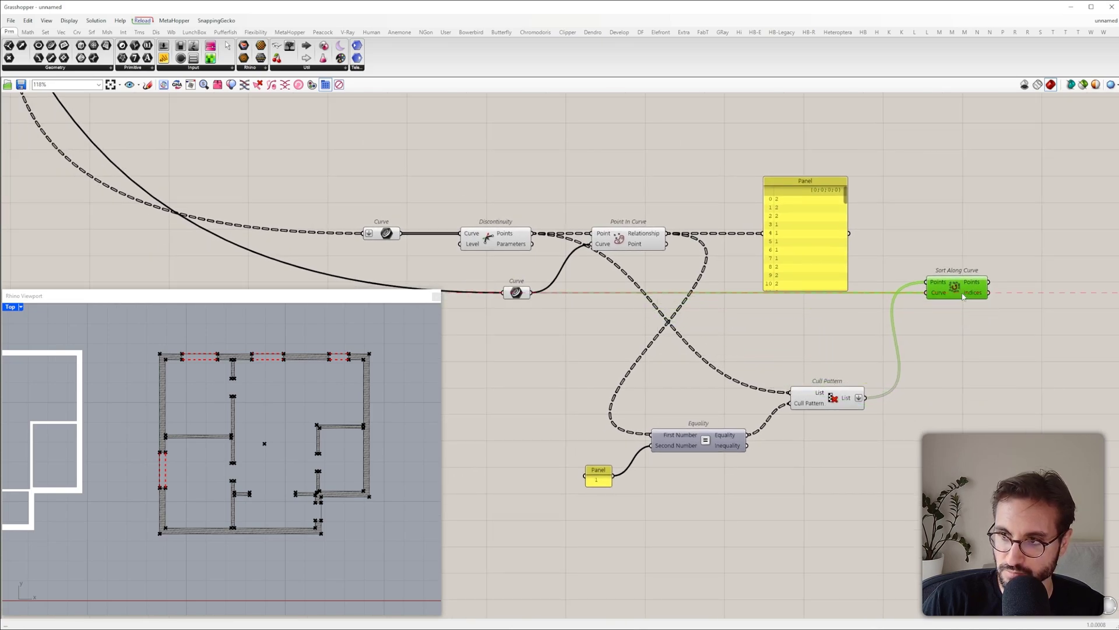
Step: Add a Point List component beside Sort Along Curve and connect the sorted Points to its Points input
right_click_drag(946, 309, 693, 465)
left_click(756, 404)
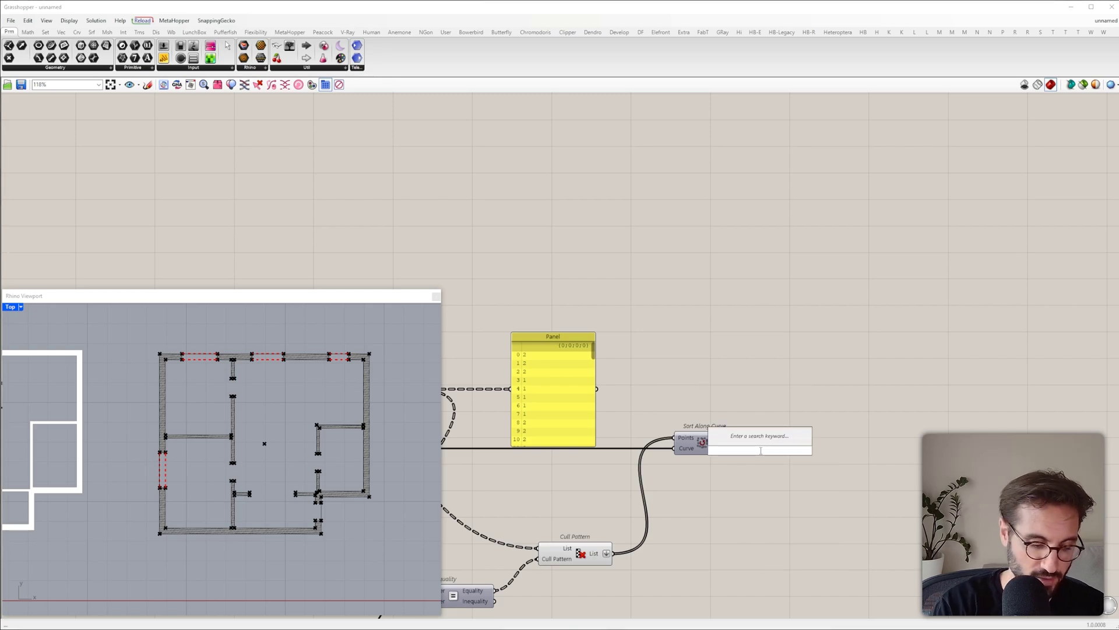
type("point")
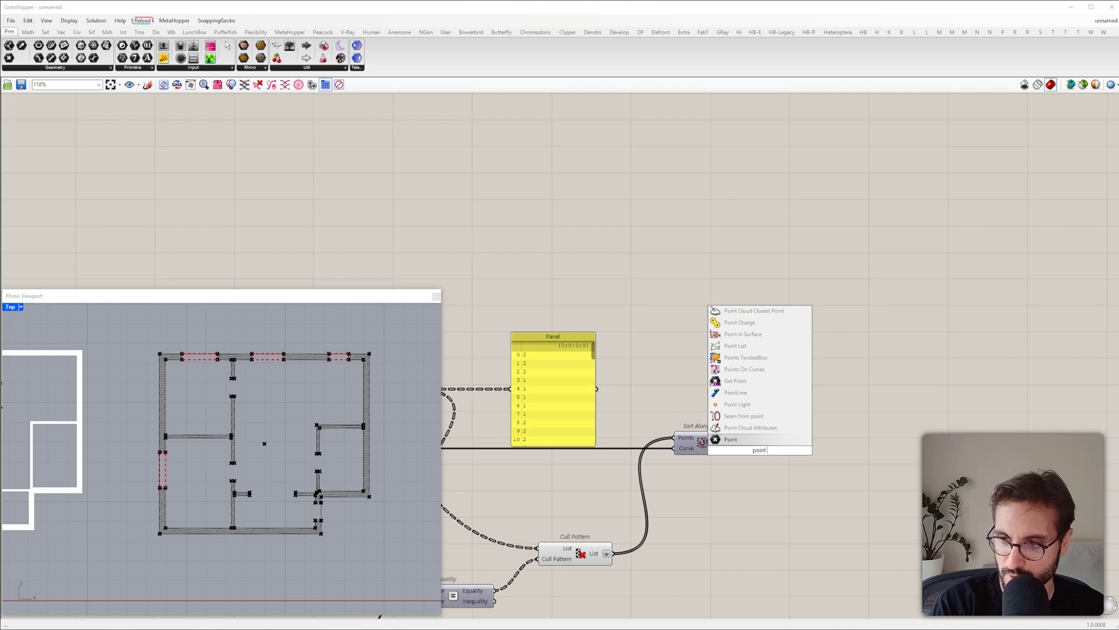
key("Up")
key("Up")
key("Up")
key("Up")
key("Up")
key("Up")
key("Up")
key("Up")
key("Return")
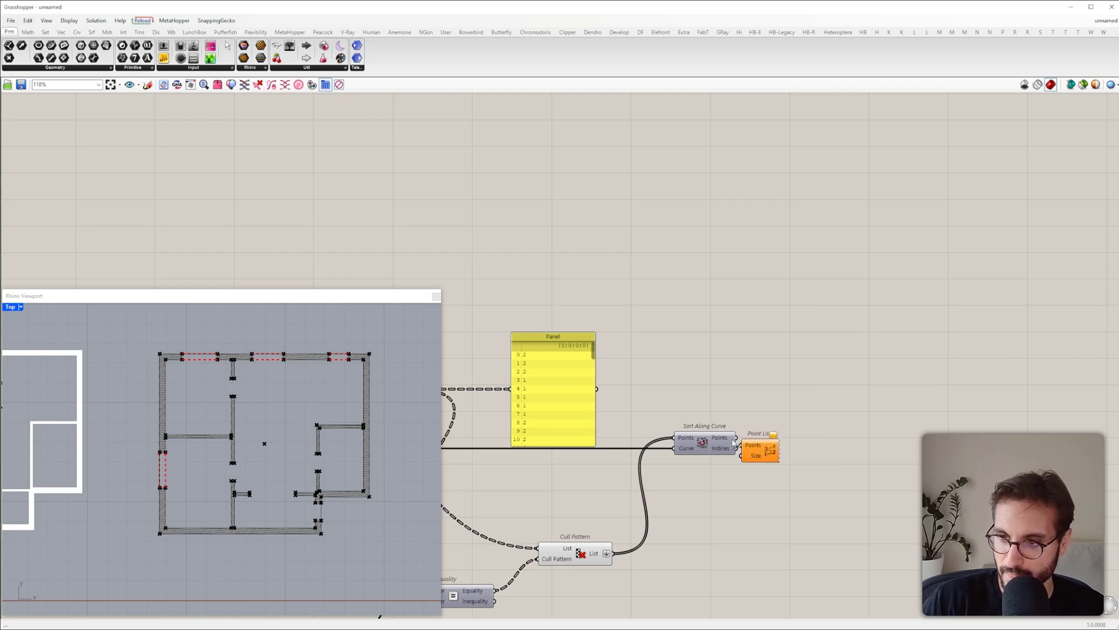
left_click_drag(735, 438, 824, 466)
Step: Add a 0 to 10 number slider for Point List's Size, align Point List with Sort Along Curve, and set the slider to 1.06
double_click(771, 493)
type("0<10")
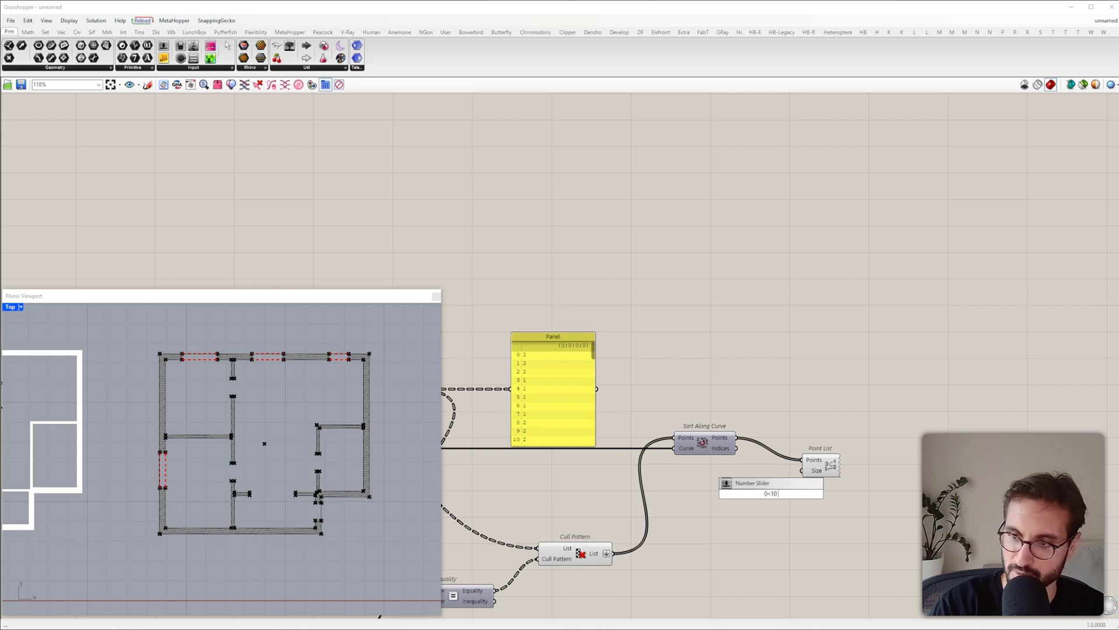
key("Return")
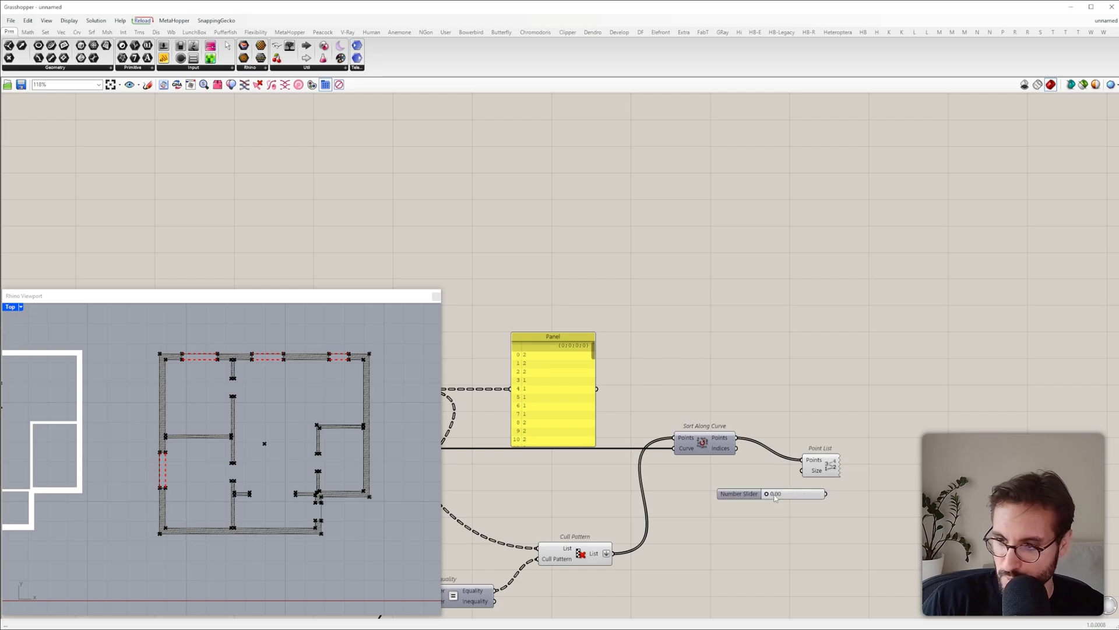
left_click_drag(804, 471, 825, 494)
left_click_drag(819, 464, 864, 443)
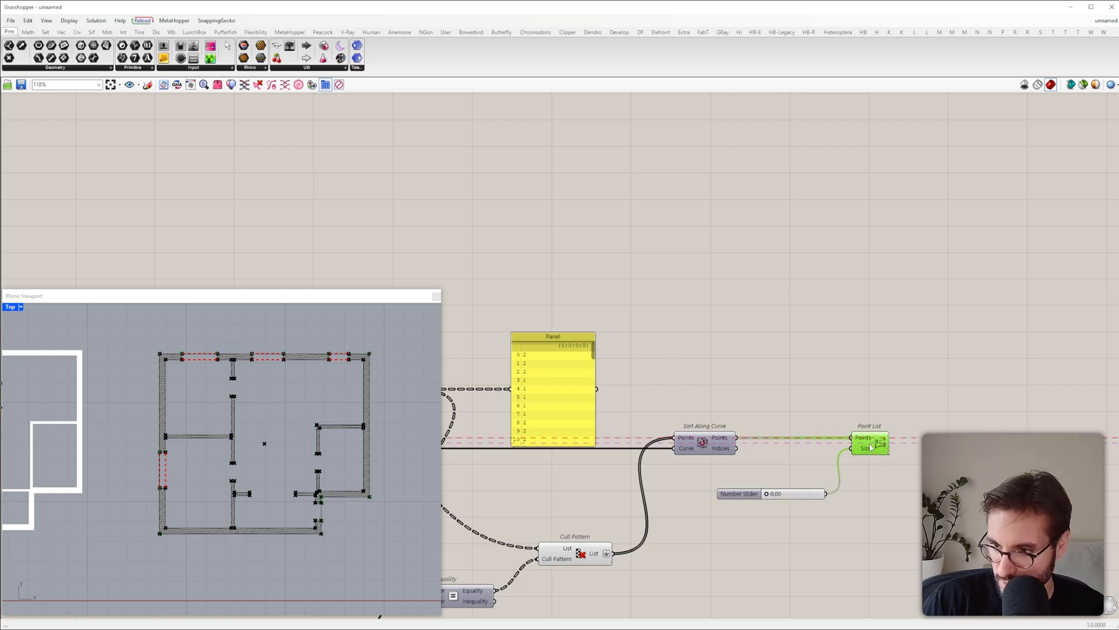
scroll(785, 493, "up", 3)
mouse_move(751, 504)
left_mouse_down()
mouse_move(779, 505)
mouse_move(761, 505)
left_mouse_up()
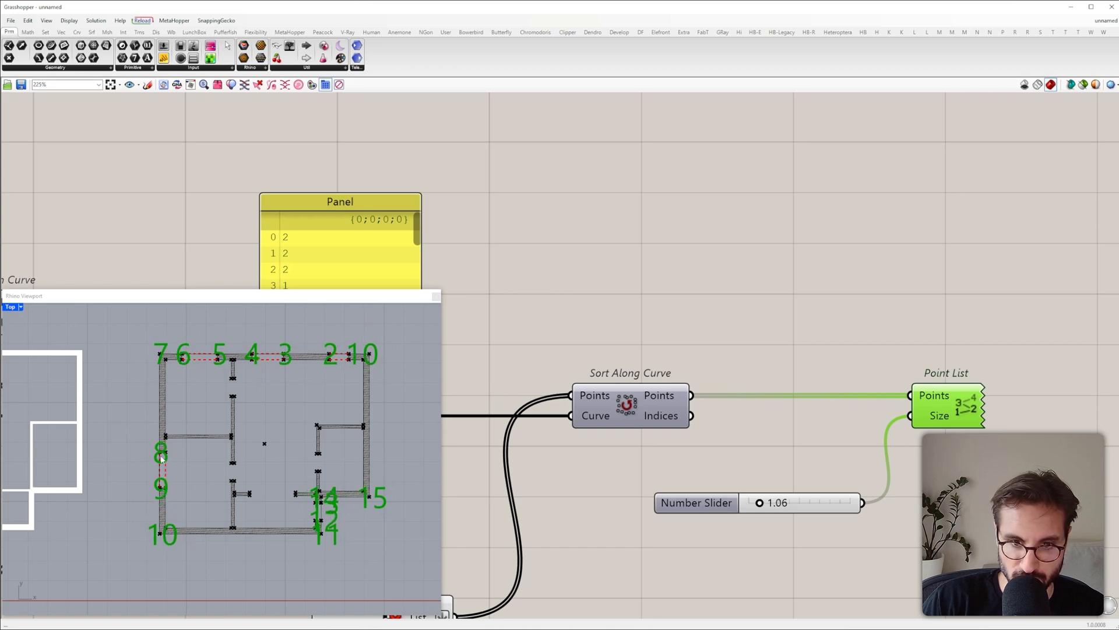
Step: Delete the Point List component and its size slider
key("Delete")
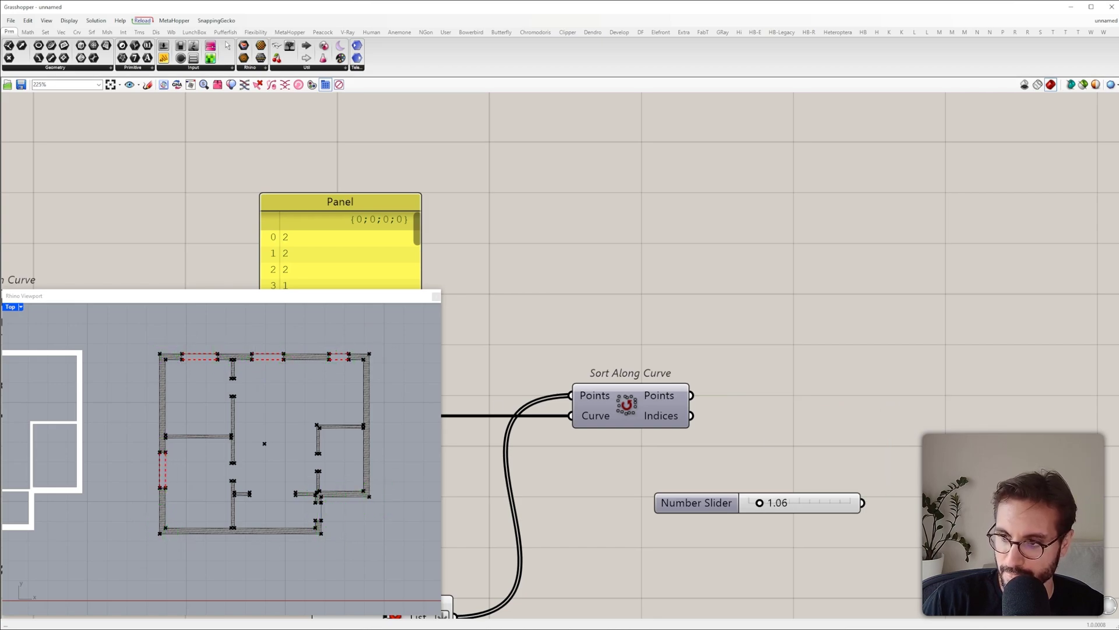
left_click(723, 503)
key("Delete")
Step: Move the Aligned Dimension component next to Sort Along Curve, leaving space between the two
right_click_drag(844, 452, 774, 397)
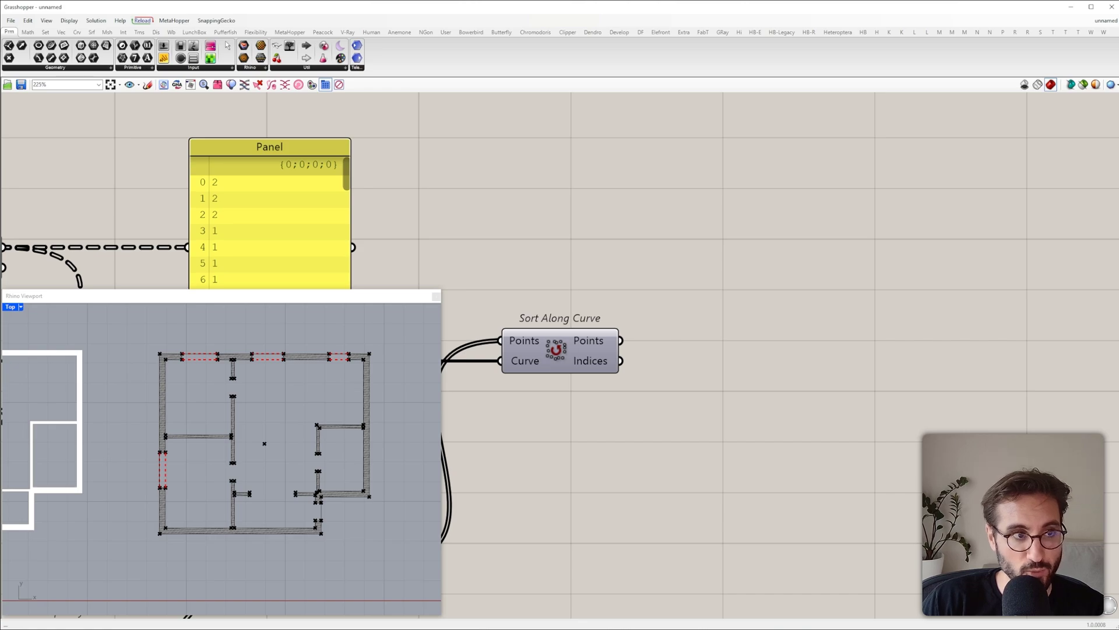
scroll(749, 352, "down", 2)
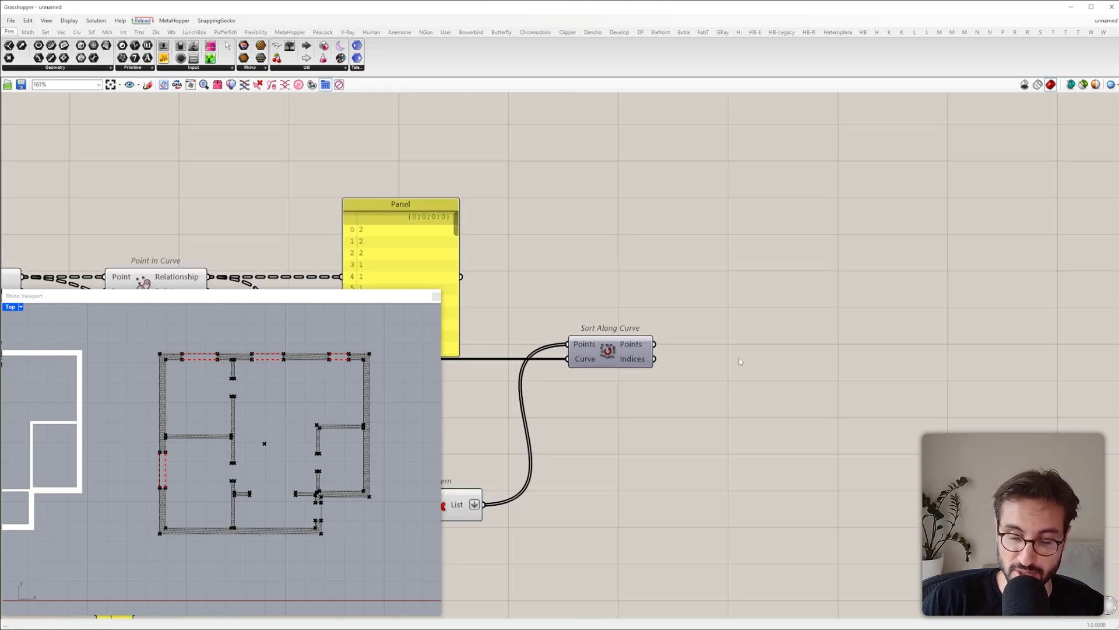
double_click(740, 358)
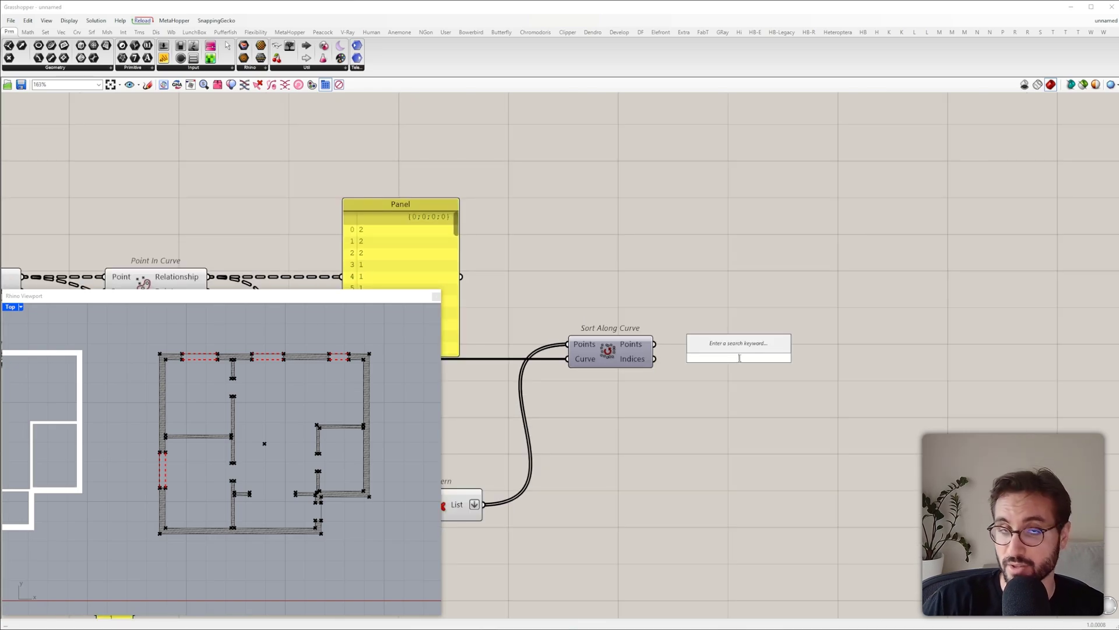
left_click(782, 315)
scroll(782, 315, "down", 12)
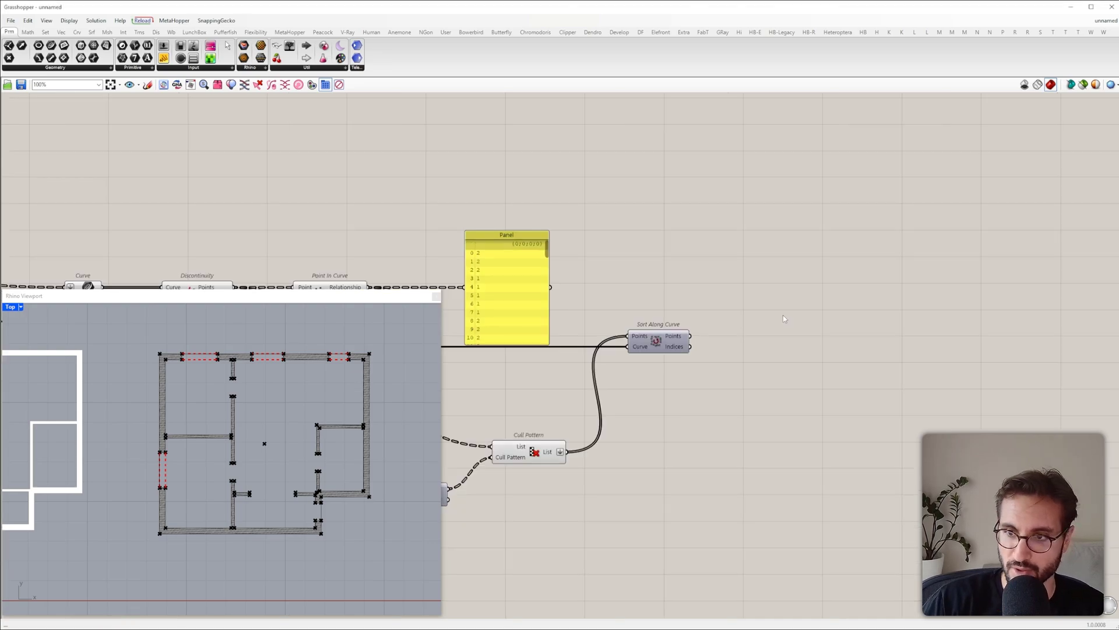
scroll(502, 350, "up", 6)
left_click_drag(600, 348, 1033, 351)
scroll(611, 349, "down", 6)
scroll(991, 353, "up", 8)
right_click_drag(978, 344, 583, 347)
scroll(583, 347, "up", 5)
right_click_drag(496, 309, 661, 316)
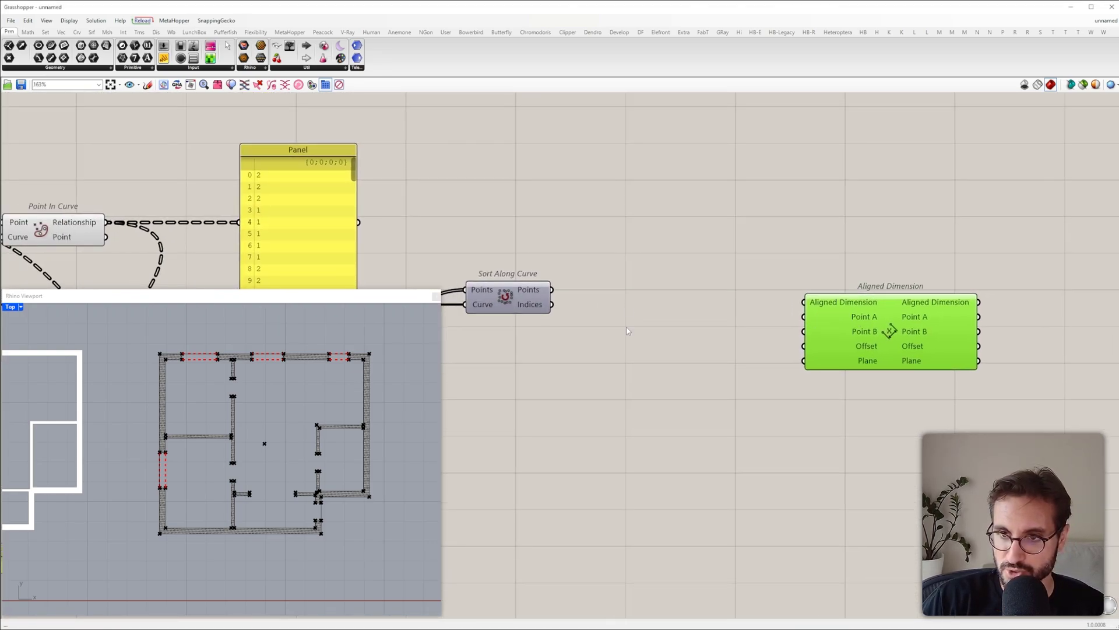
Step: Connect the sorted Points to Aligned Dimension's Point A input, and move Aligned Dimension so the wire runs straight
double_click(627, 328)
left_click(569, 304)
left_click_drag(552, 290, 808, 320)
left_click_drag(897, 323, 985, 298)
Step: Add a Shift List component fed by the sorted Points, and place it below the wire between Sort Along Curve and Aligned Dimension
double_click(785, 377)
type("s")
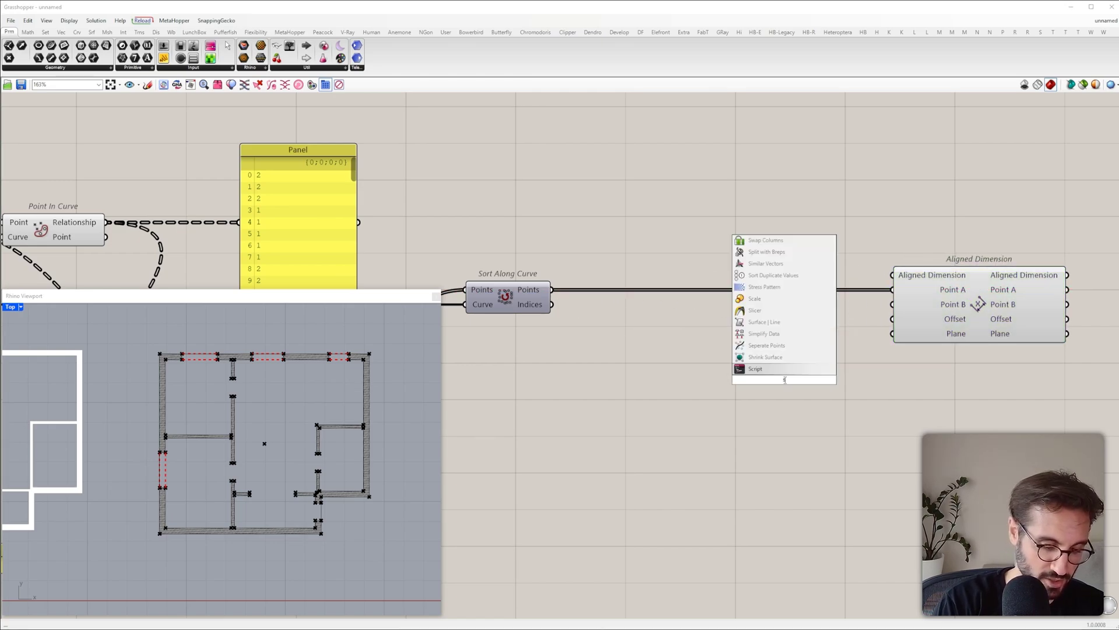
type("hift")
left_click(779, 368)
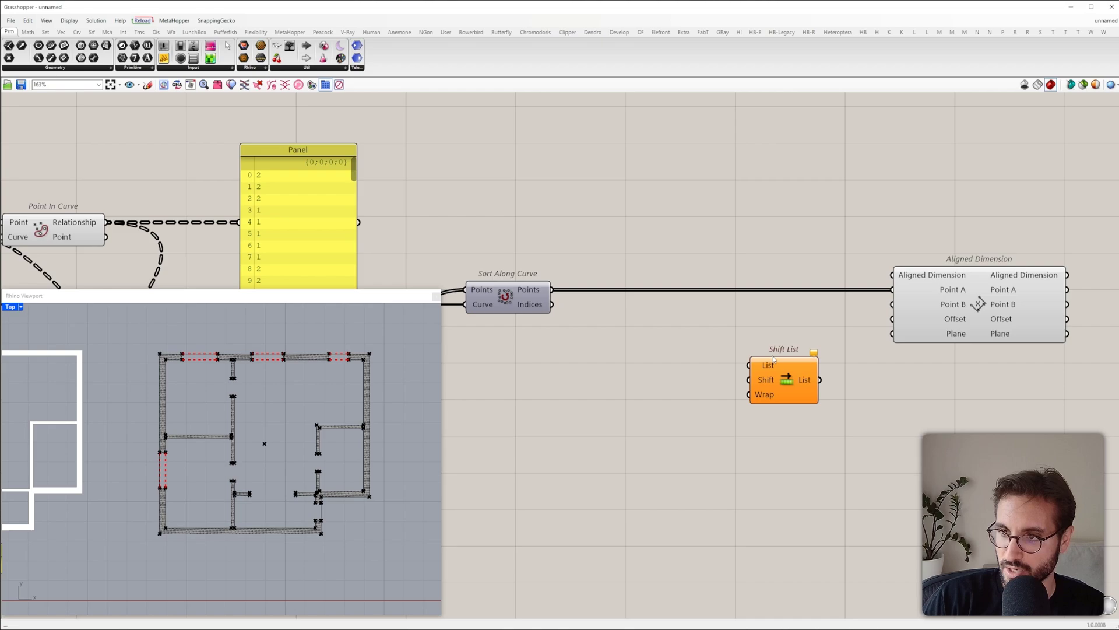
left_click_drag(751, 366, 552, 290)
left_click_drag(784, 385, 705, 419)
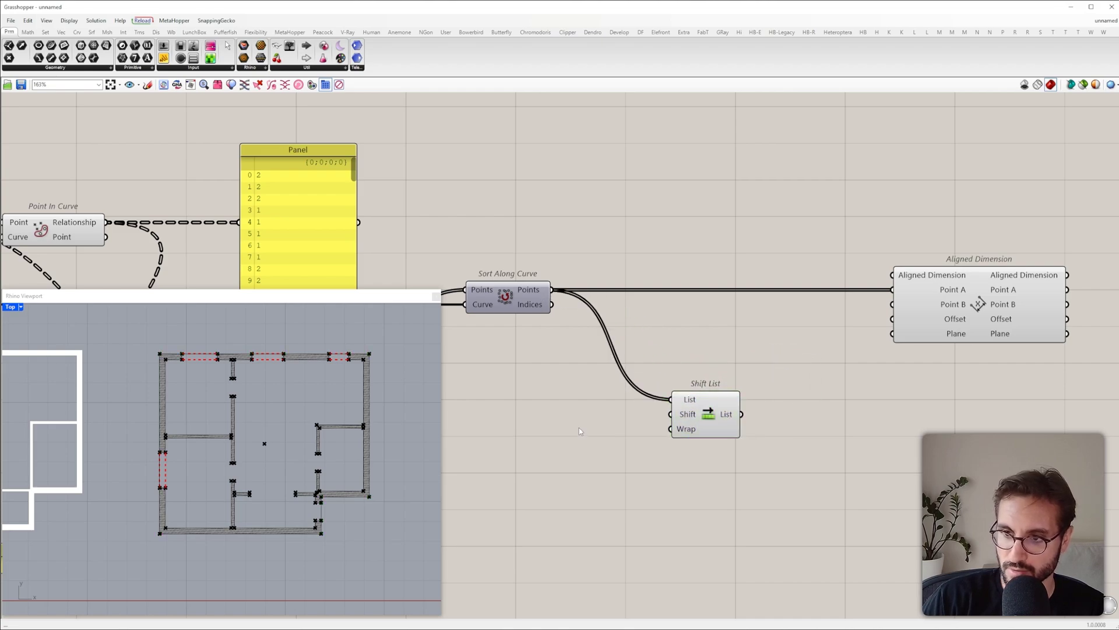
Step: Add a -1 to 1 integer slider, set it to 1, and connect it to Shift List's Shift input
double_click(578, 427)
type("-1<1")
key("Return")
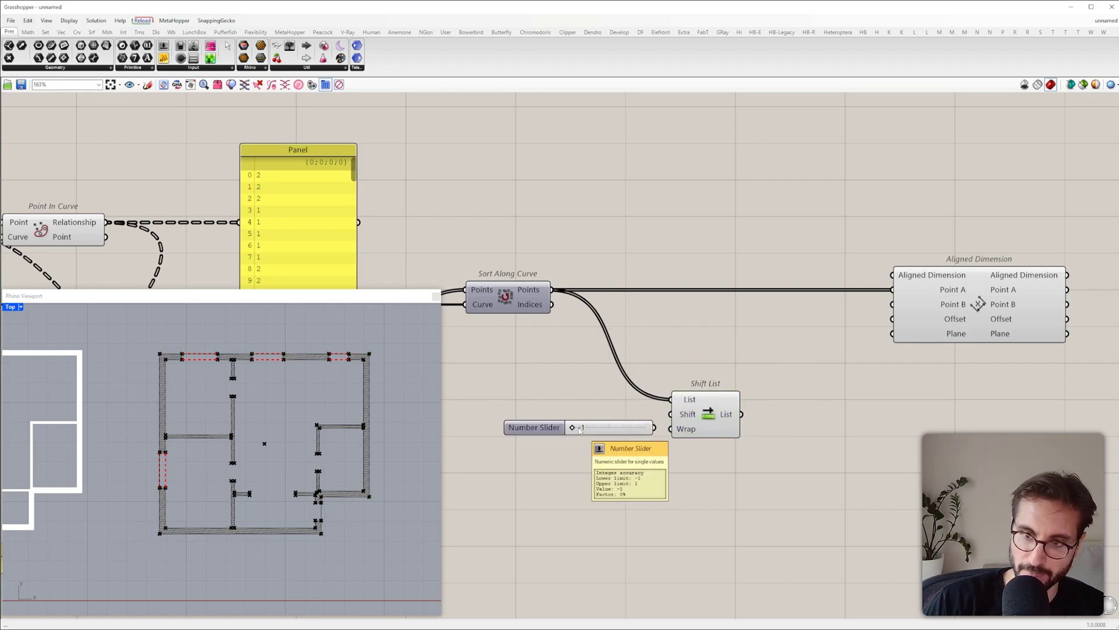
left_click_drag(633, 431, 606, 417)
double_click(628, 451)
key("Escape")
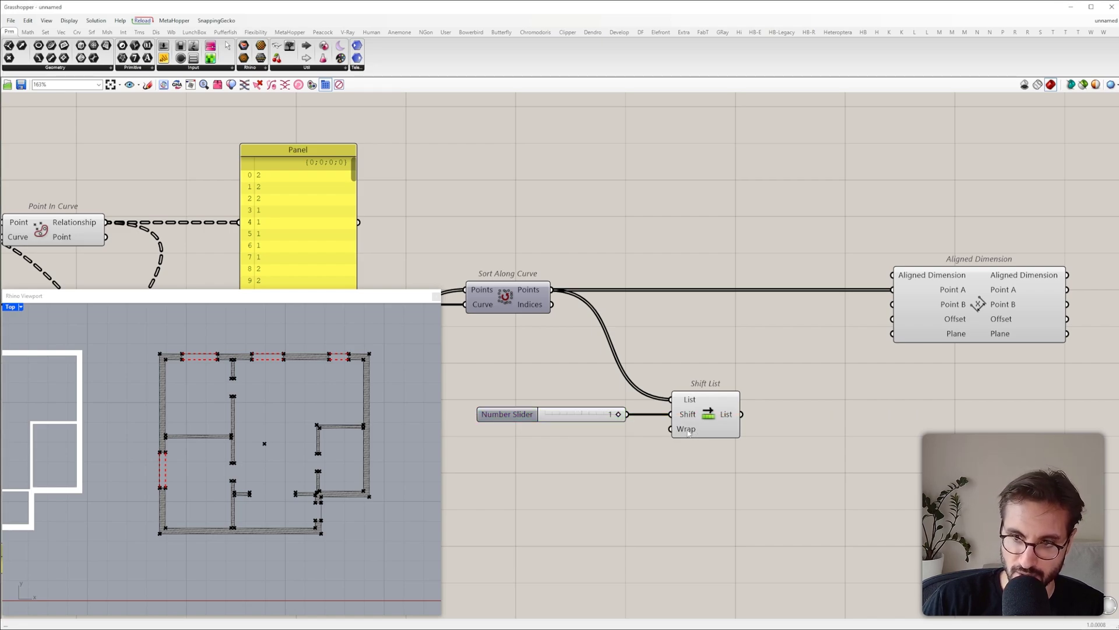
Step: Connect the shifted List to Aligned Dimension's Point B input and preview the resulting dimensions
mouse_move(688, 433)
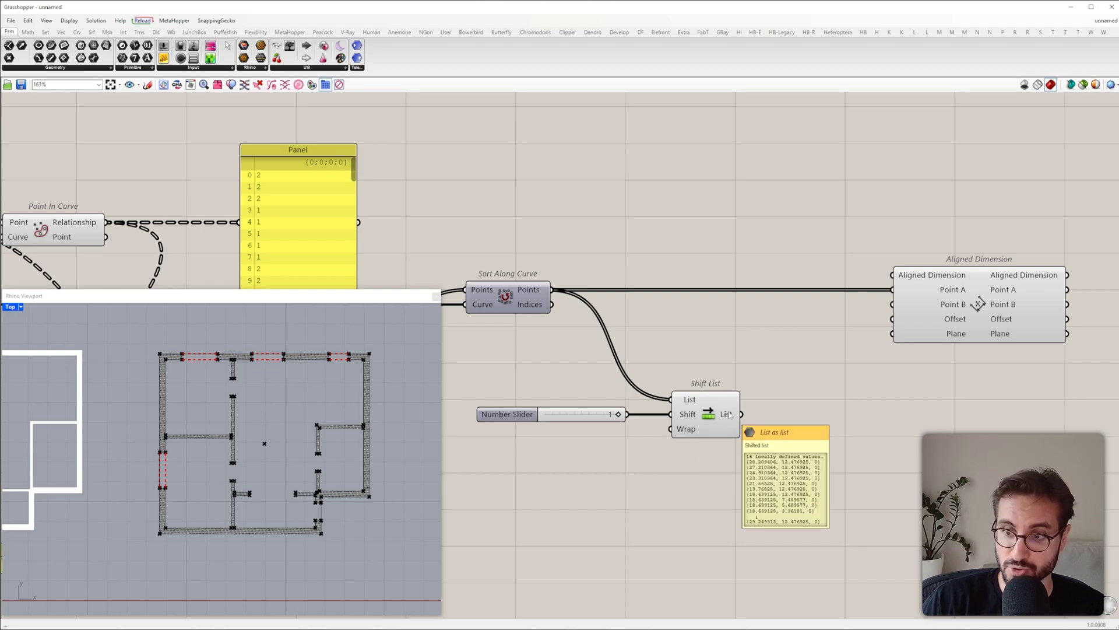
mouse_move(545, 290)
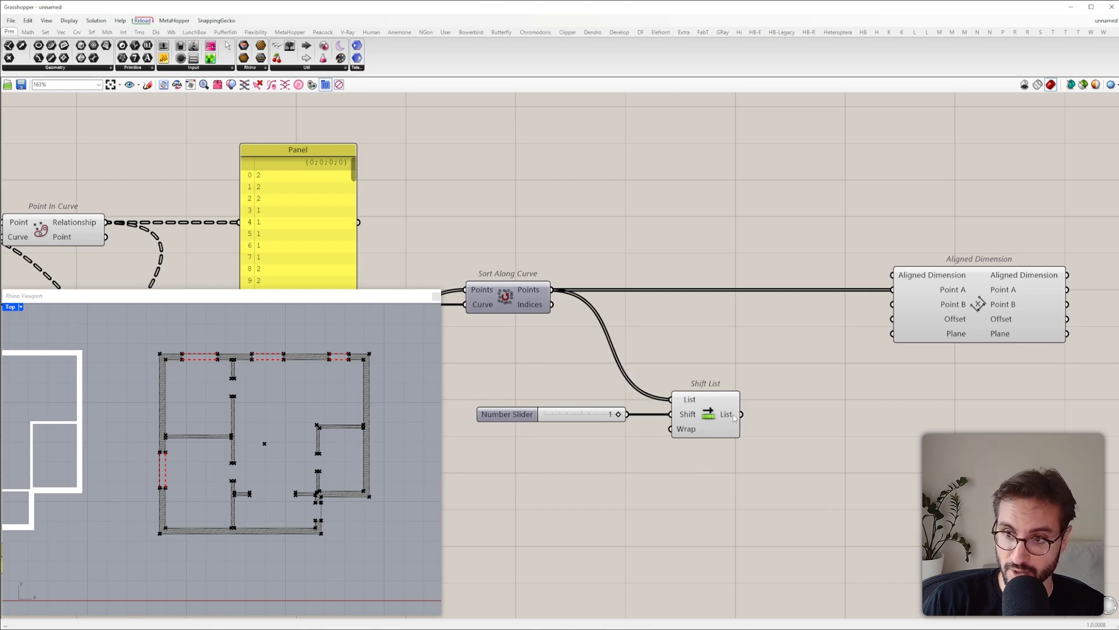
mouse_move(735, 418)
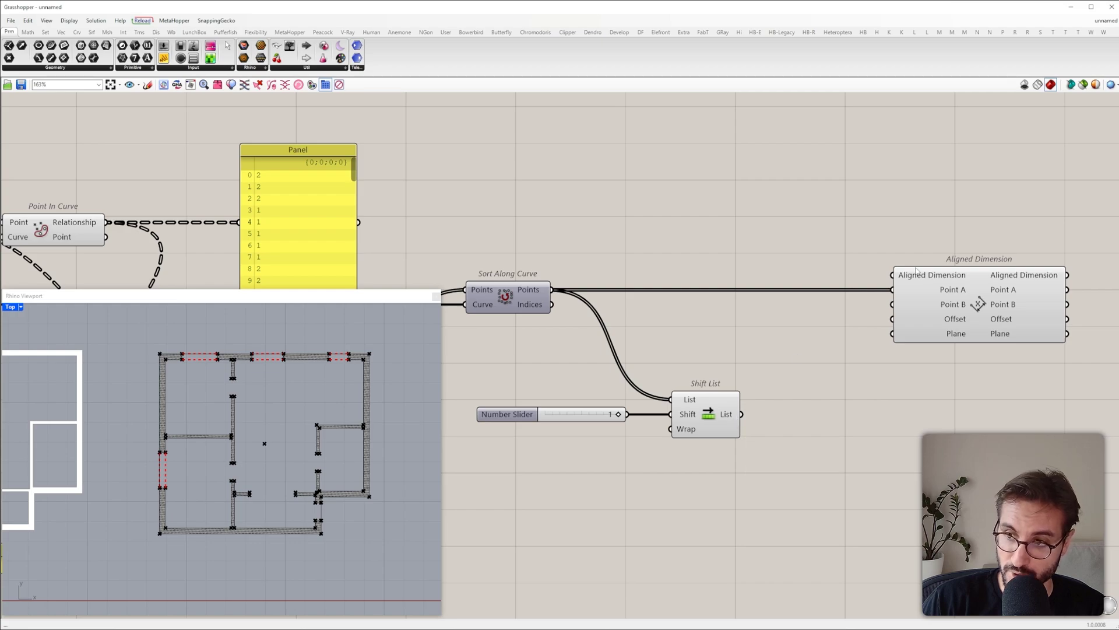
left_click_drag(894, 304, 741, 413)
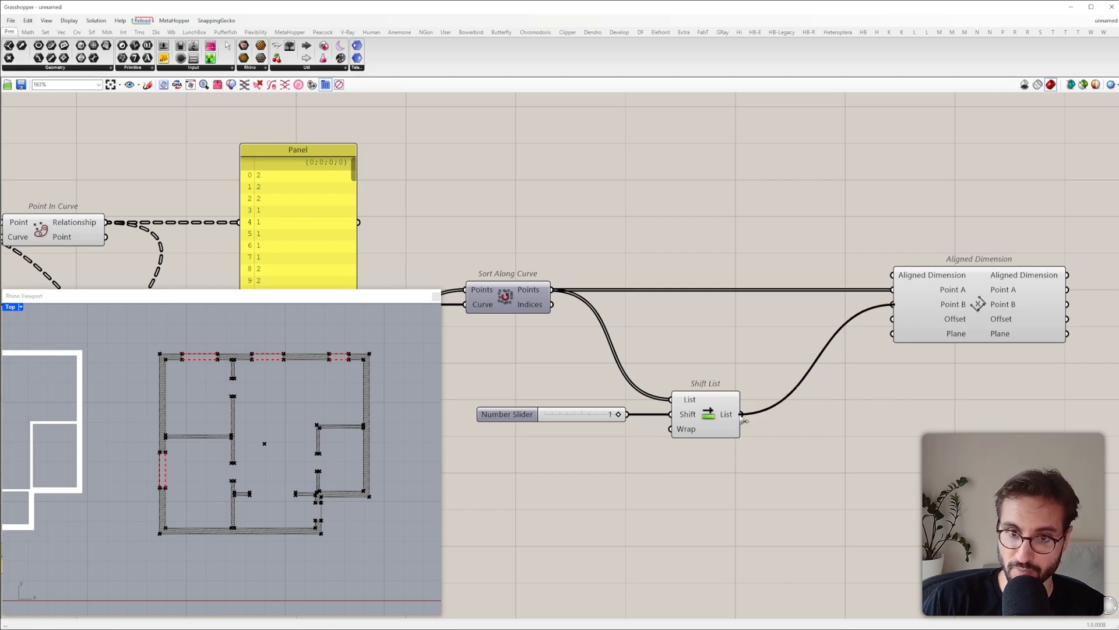
left_click(956, 312)
scroll(274, 445, "down", 5)
scroll(274, 445, "up", 4)
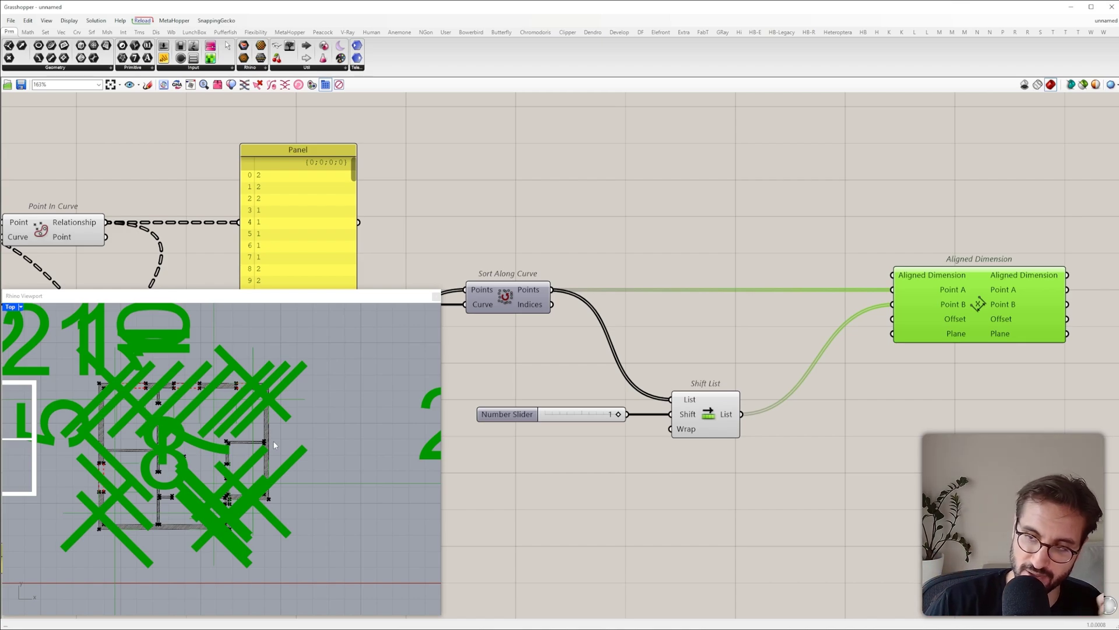
Step: Show all parameters of the Aligned Dimension component
right_click_drag(968, 381, 863, 382)
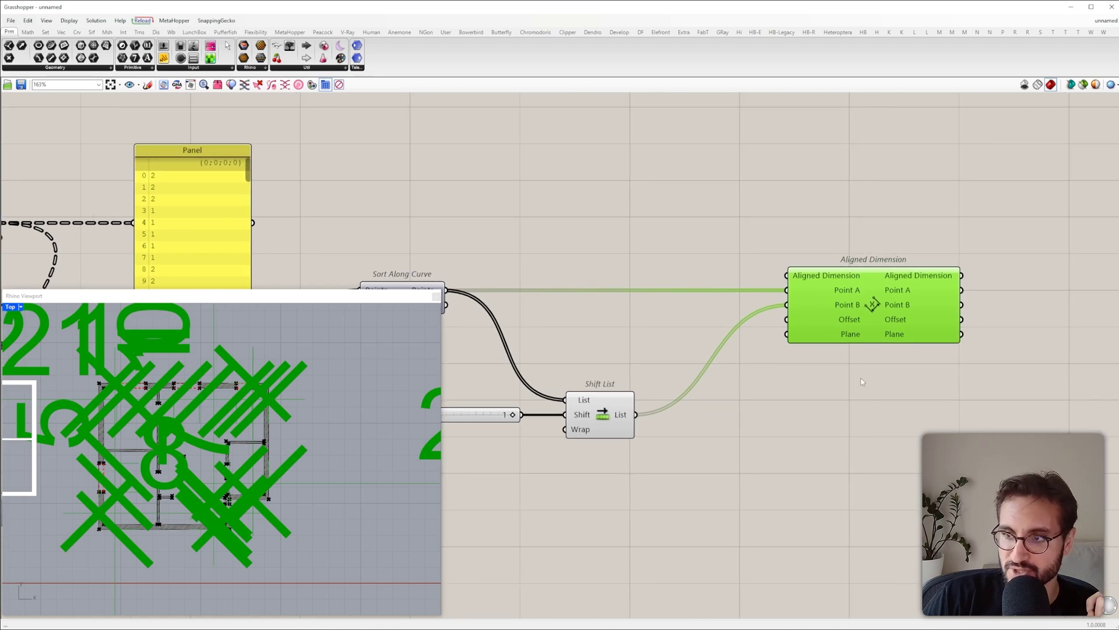
right_click(873, 309)
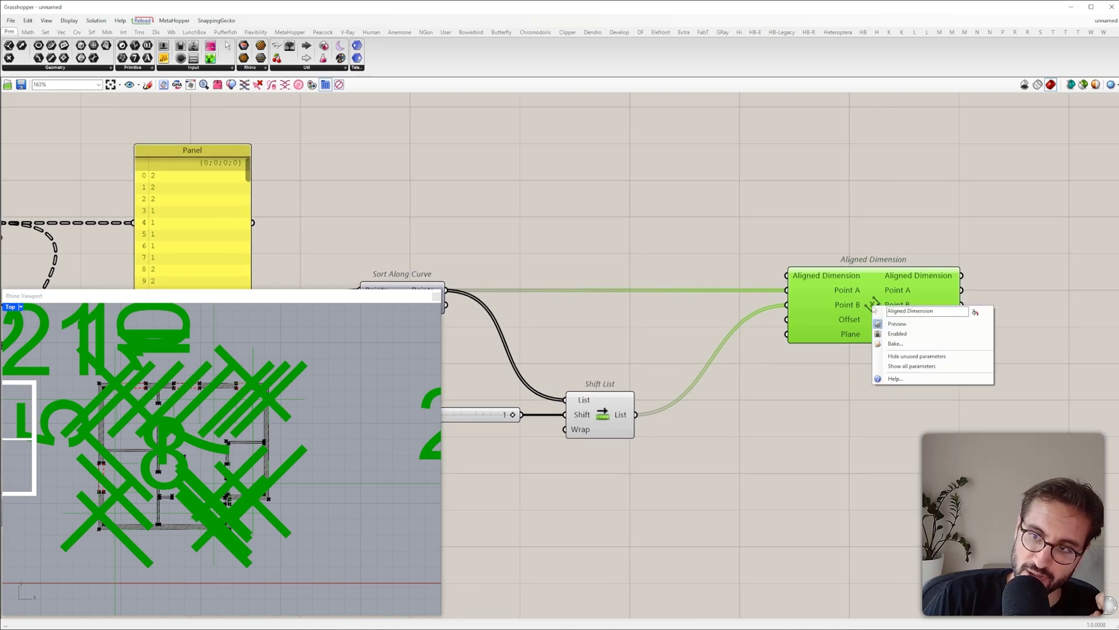
left_click(902, 366)
scroll(901, 367, "down", 3)
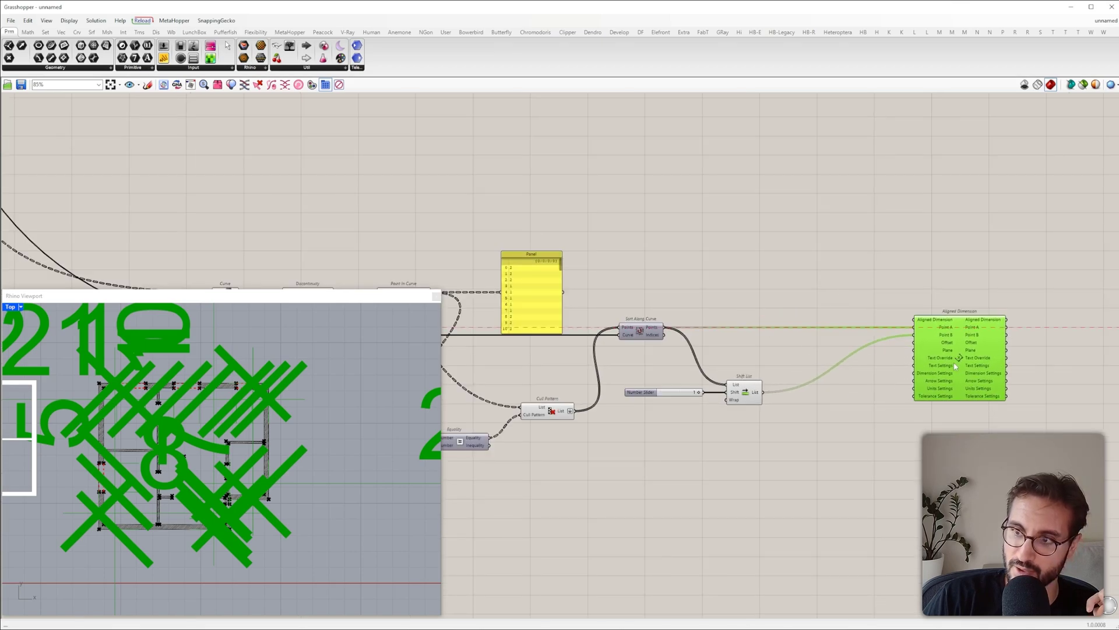
right_click_drag(960, 369, 834, 357)
scroll(832, 347, "up", 4)
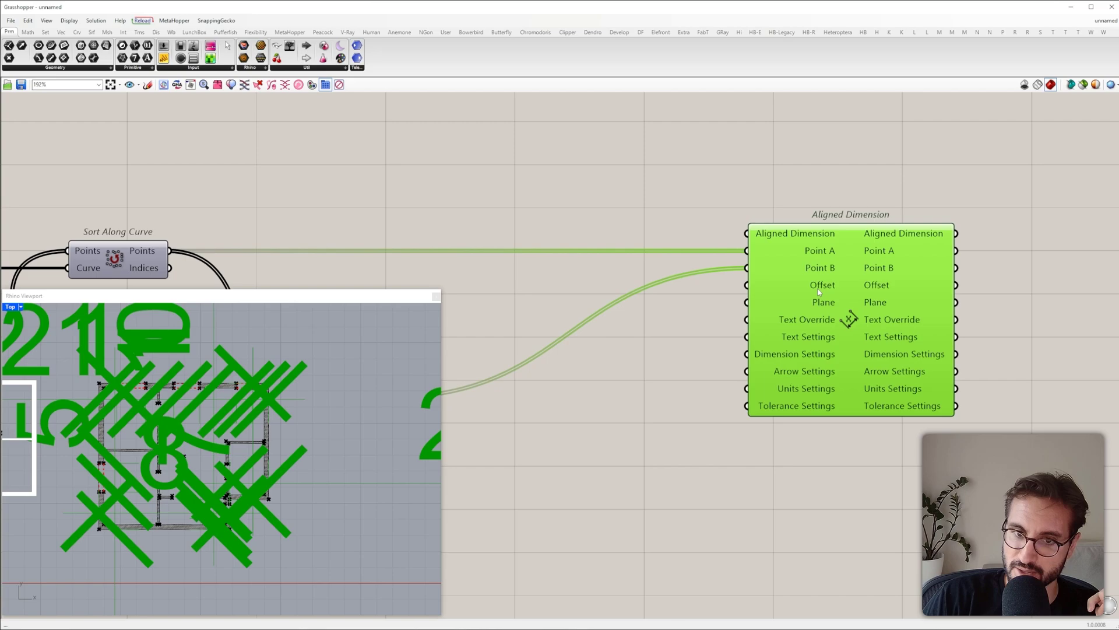
left_click(560, 408)
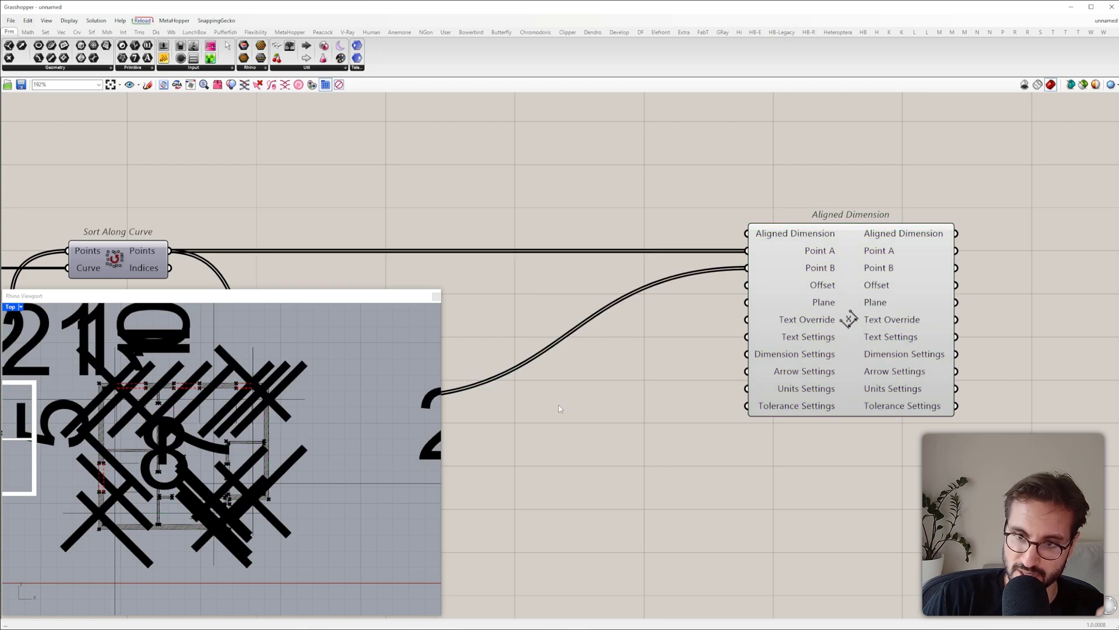
double_click(560, 408)
type("1")
key("Return")
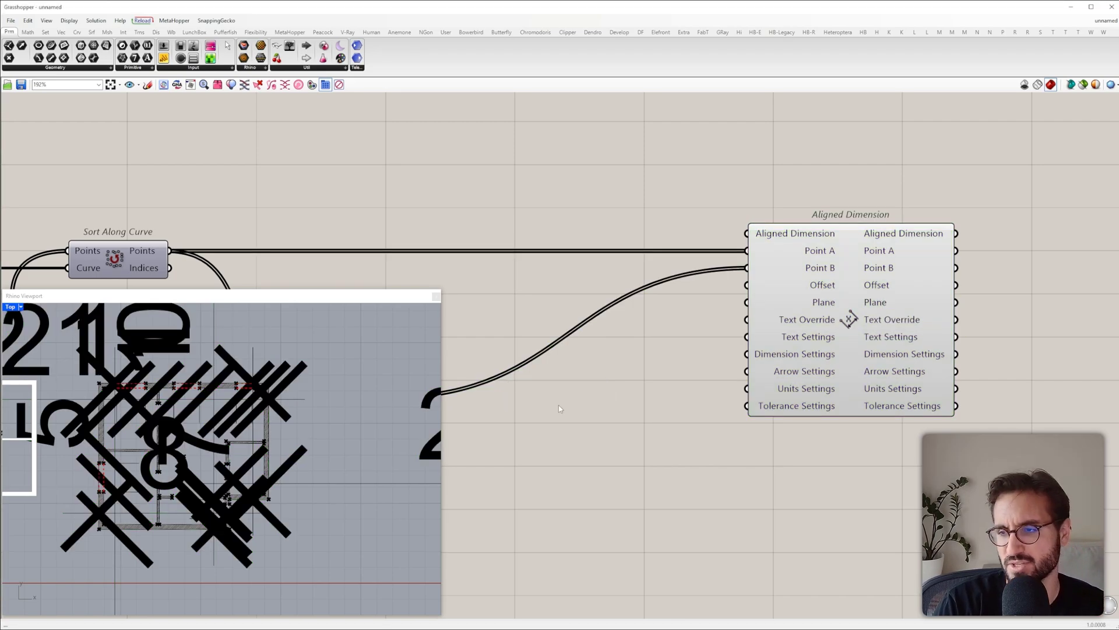
Step: Examine the dimension preview in the viewport and the text, arrow and units settings inputs of Aligned Dimension
scroll(282, 434, "down", 14)
scroll(284, 435, "up", 12)
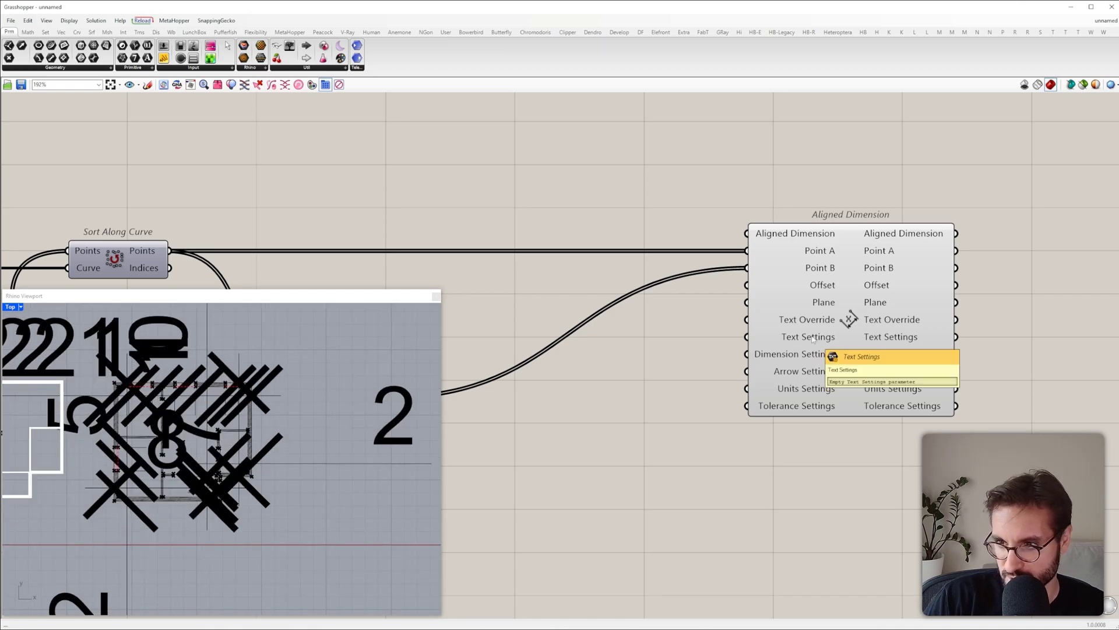
scroll(806, 373, "down", 3)
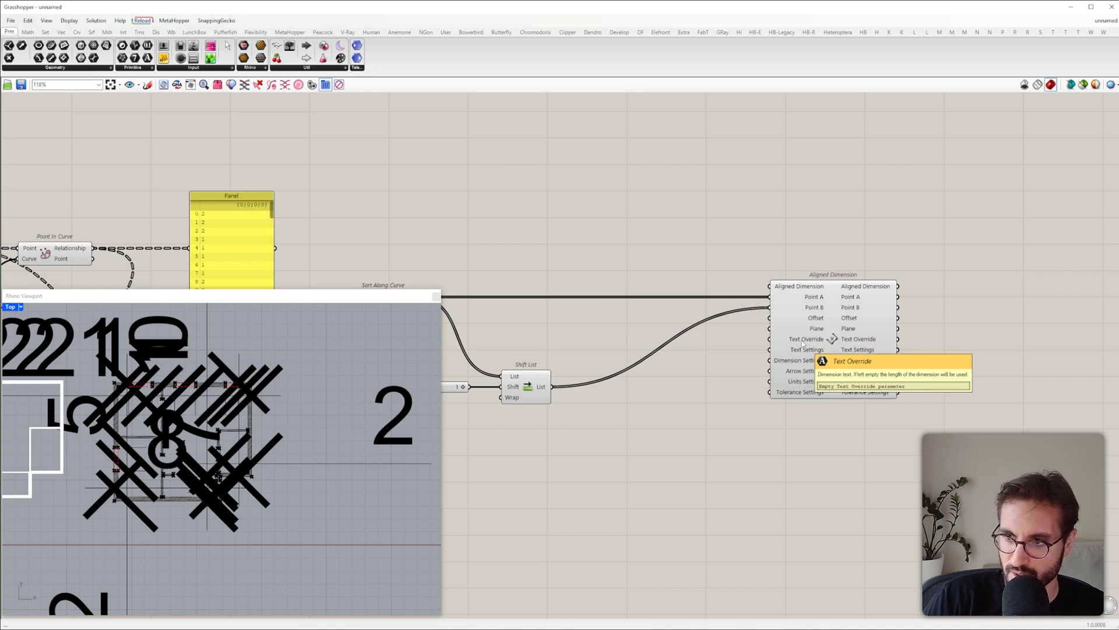
scroll(807, 350, "up", 4)
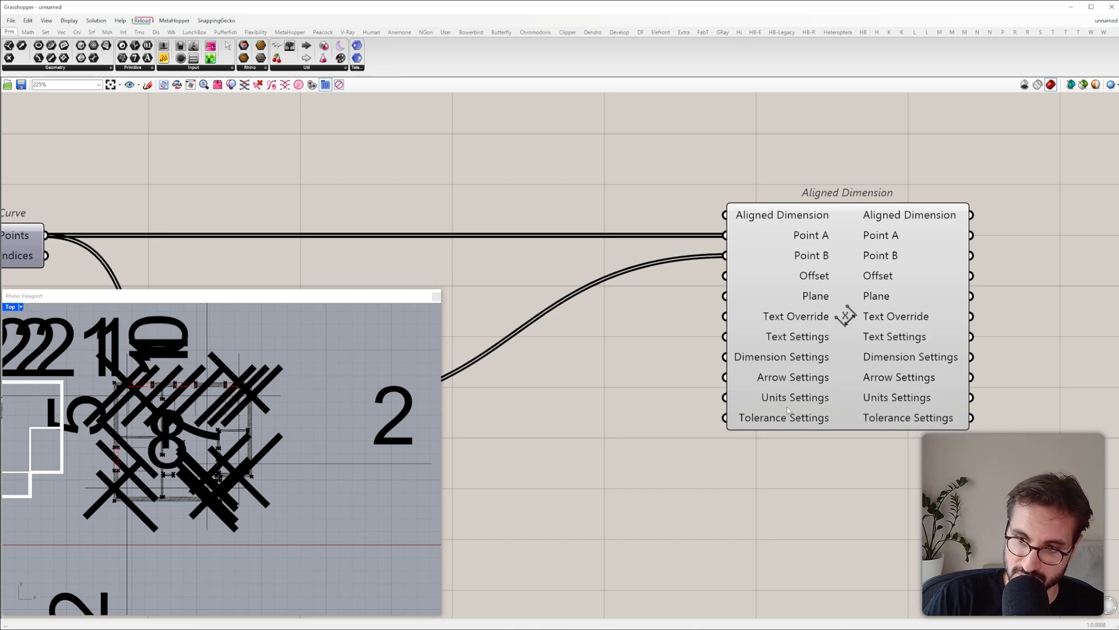
scroll(839, 341, "down", 2)
left_click(815, 344)
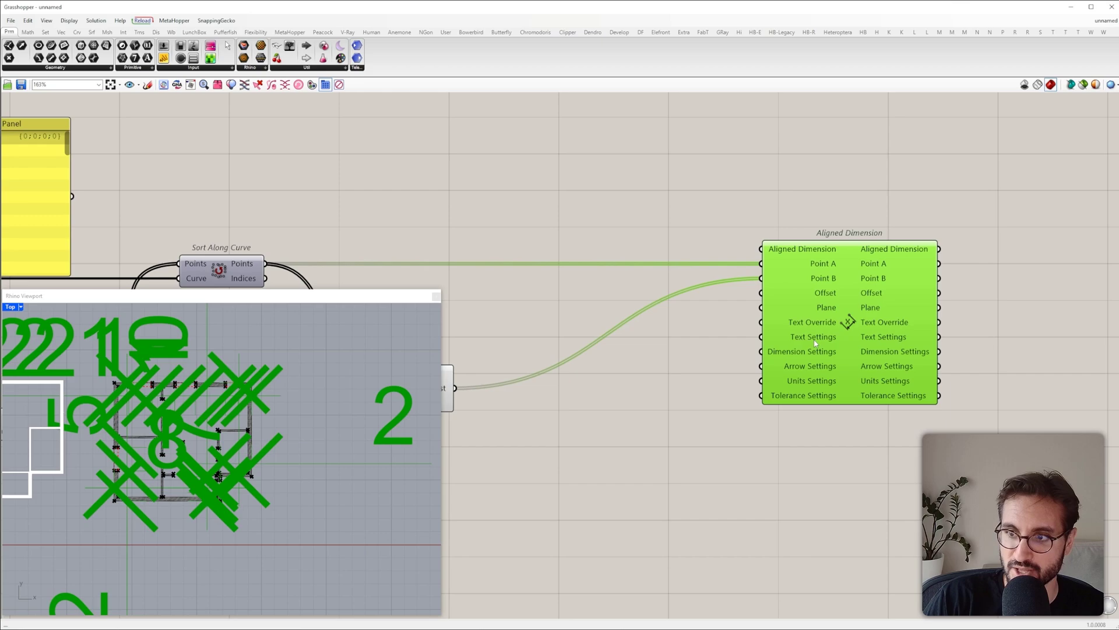
mouse_move(815, 342)
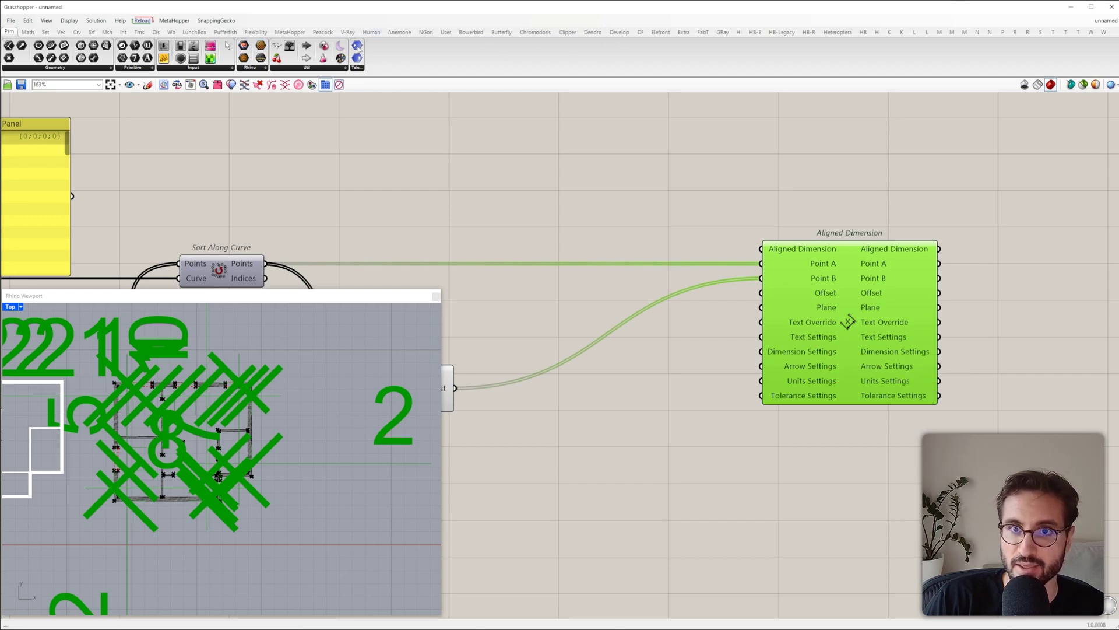
Step: Add an Annotation Text Settings component and place it in the free space below Shift List and Aligned Dimension
left_click(1027, 32)
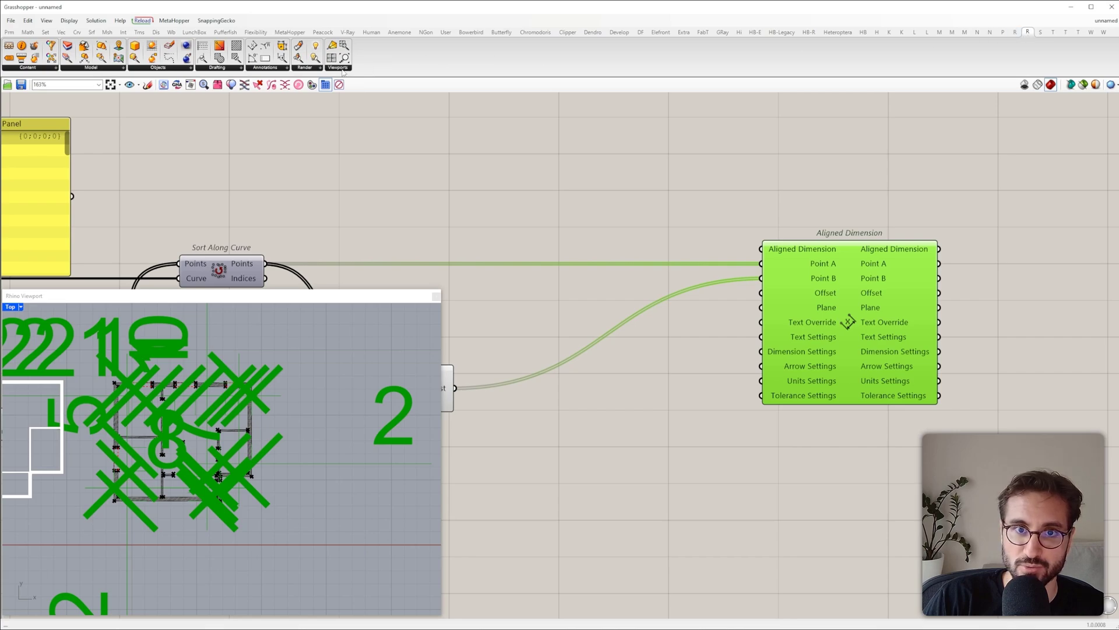
left_click(265, 68)
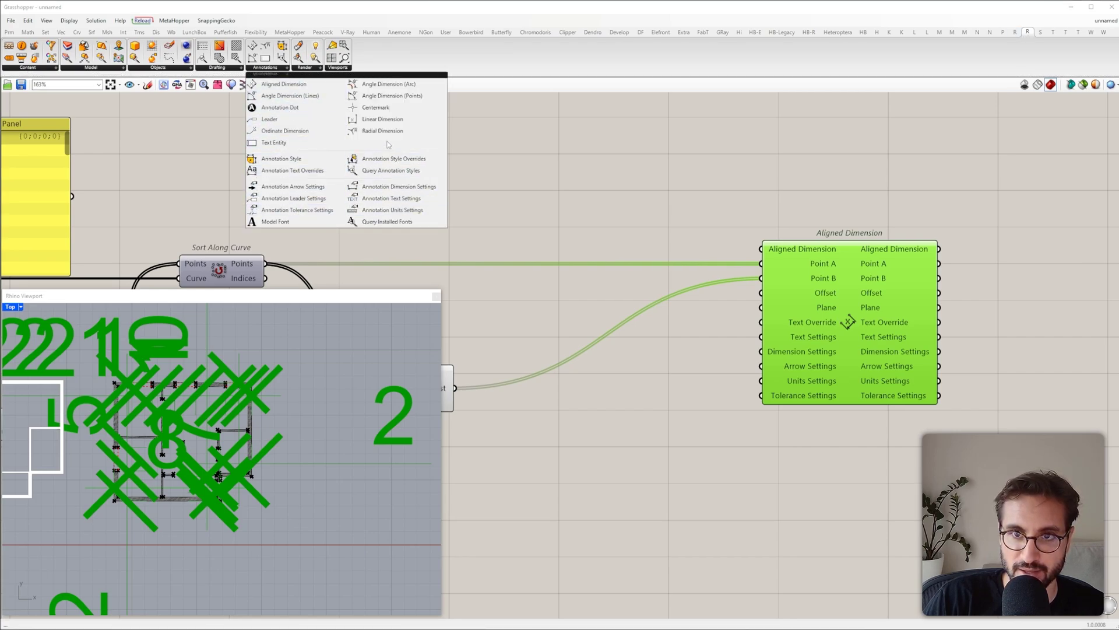
left_click(383, 199)
left_click(644, 494)
right_click_drag(720, 488, 771, 328)
scroll(770, 328, "down", 3)
left_click_drag(740, 326, 697, 428)
left_click_drag(551, 353, 781, 562)
left_click_drag(676, 431, 676, 403)
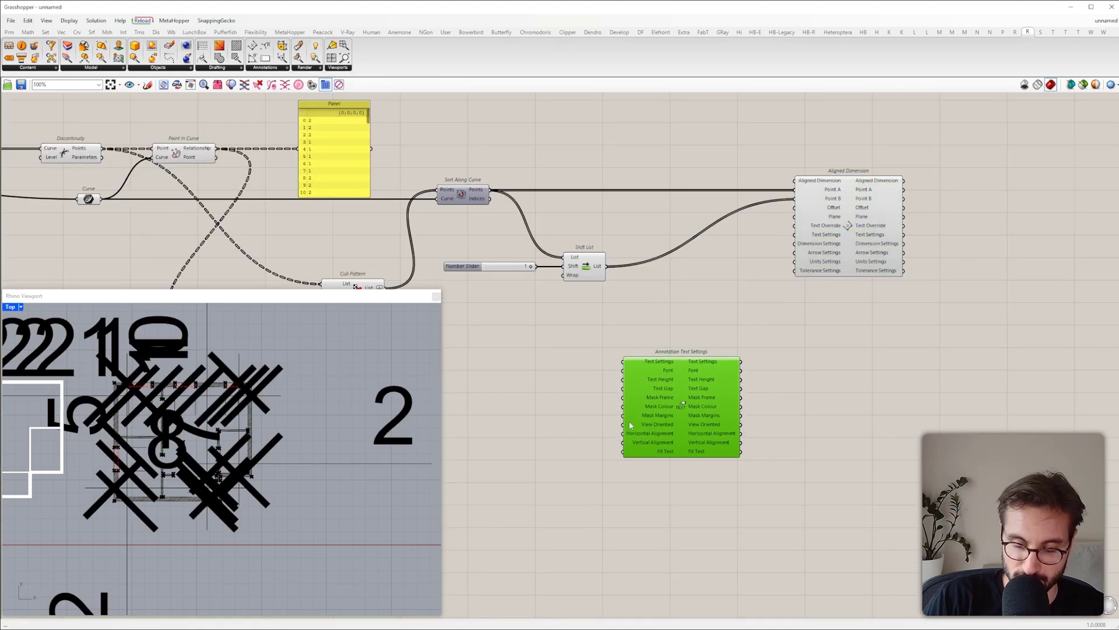
Step: Connect the Text Settings output of Annotation Text Settings to Aligned Dimension's Text Settings input
right_click_drag(805, 244, 673, 269)
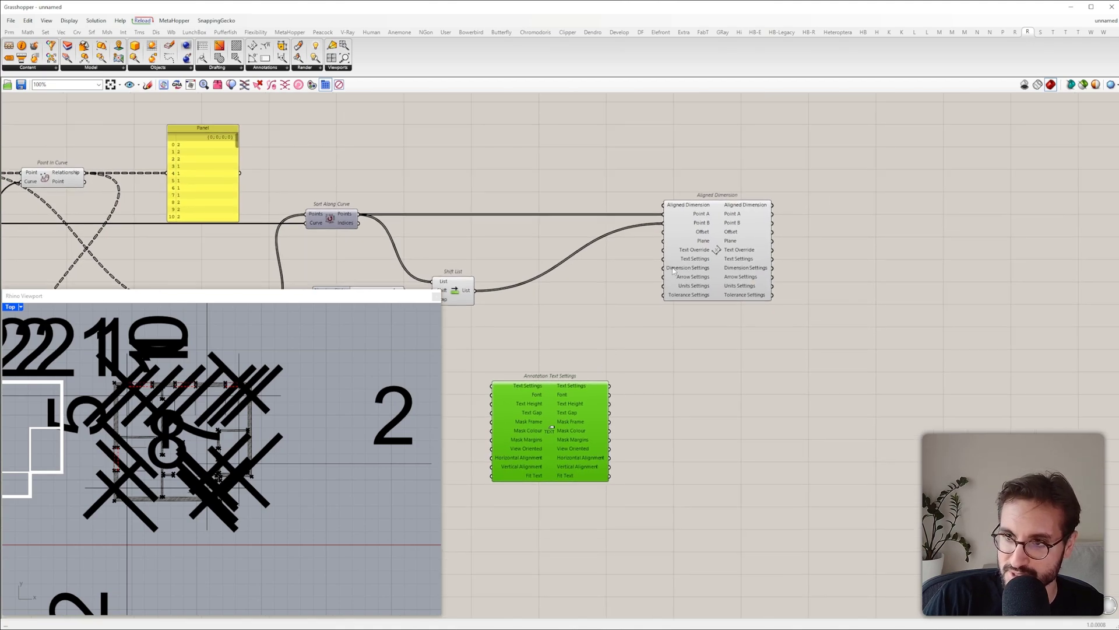
mouse_move(664, 259)
left_mouse_down()
mouse_move(612, 386)
mouse_move(545, 384)
left_mouse_up()
right_click_drag(600, 383, 781, 392)
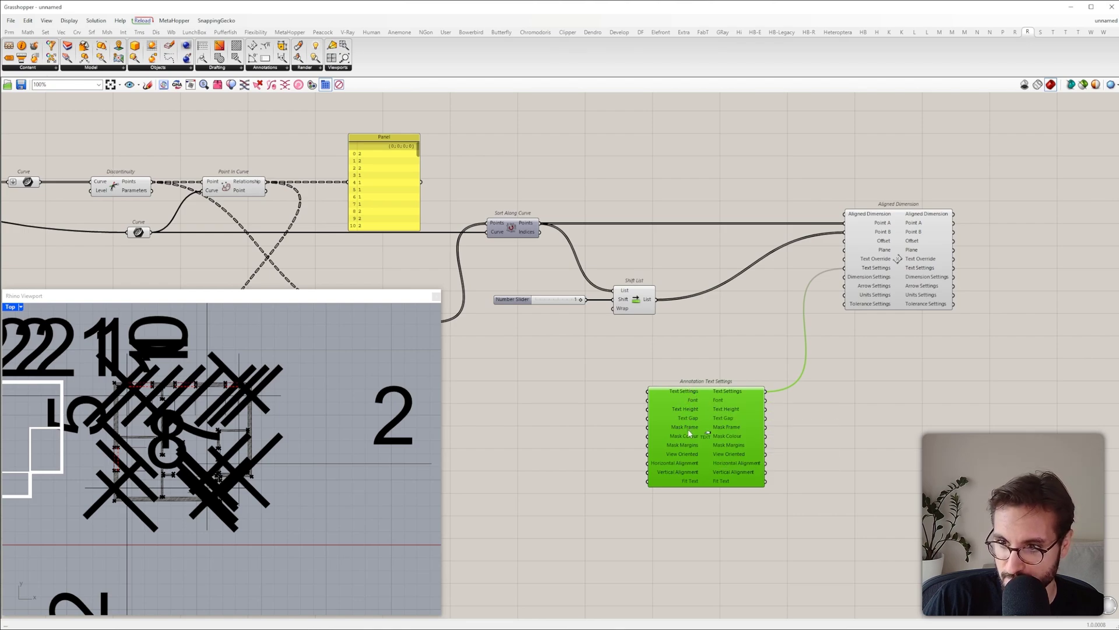
left_click(668, 372)
right_click_drag(683, 382, 757, 354)
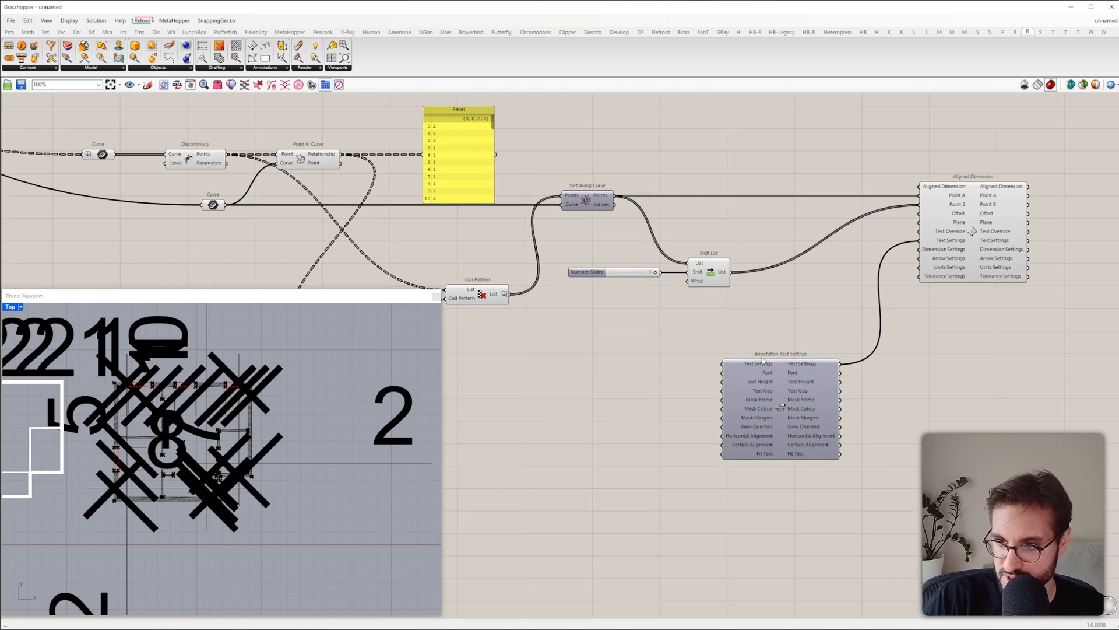
Step: Add a 0 to 1 number slider with four decimals beside Annotation Text Settings
scroll(762, 357, "up", 3)
scroll(580, 389, "down", 2)
right_click_drag(555, 390, 639, 402)
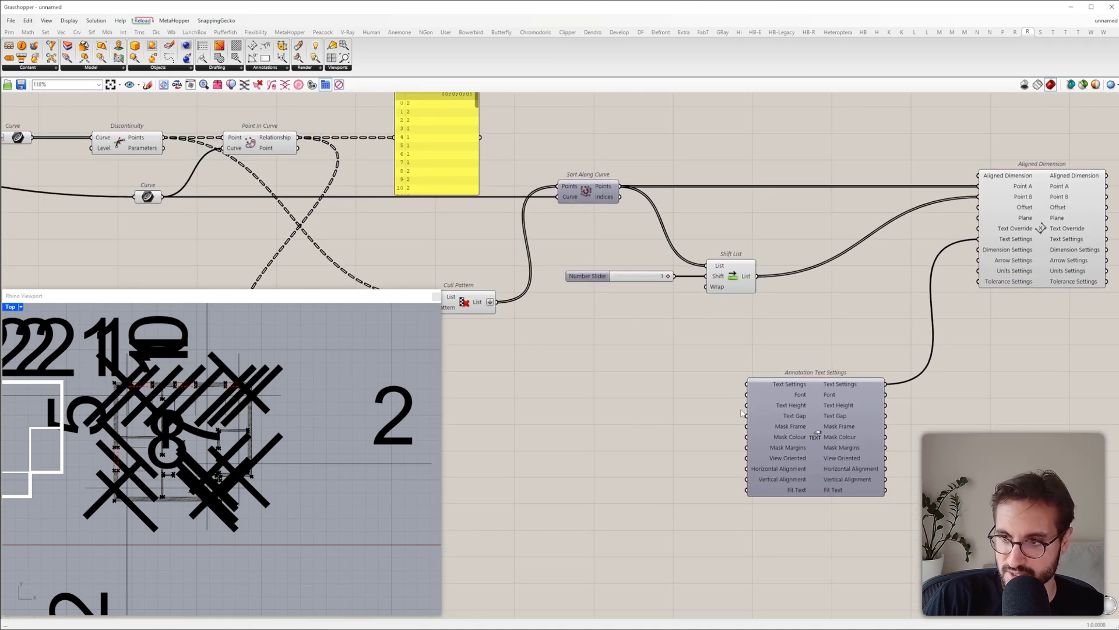
scroll(790, 403, "up", 2)
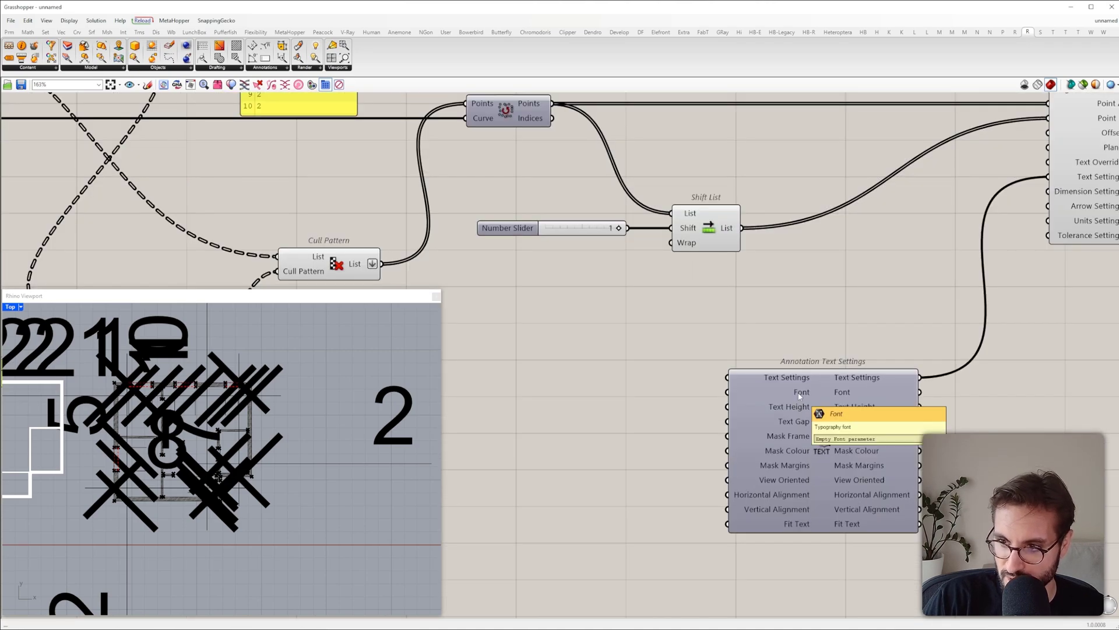
right_click_drag(617, 376, 564, 385)
scroll(564, 384, "down", 1)
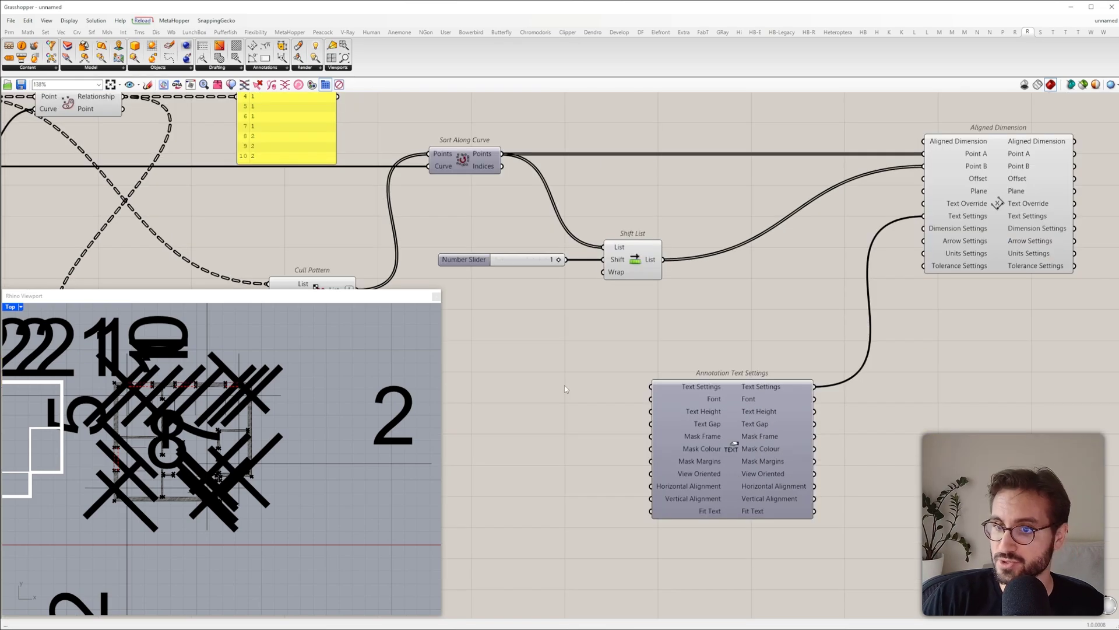
double_click(564, 384)
type("0.0000")
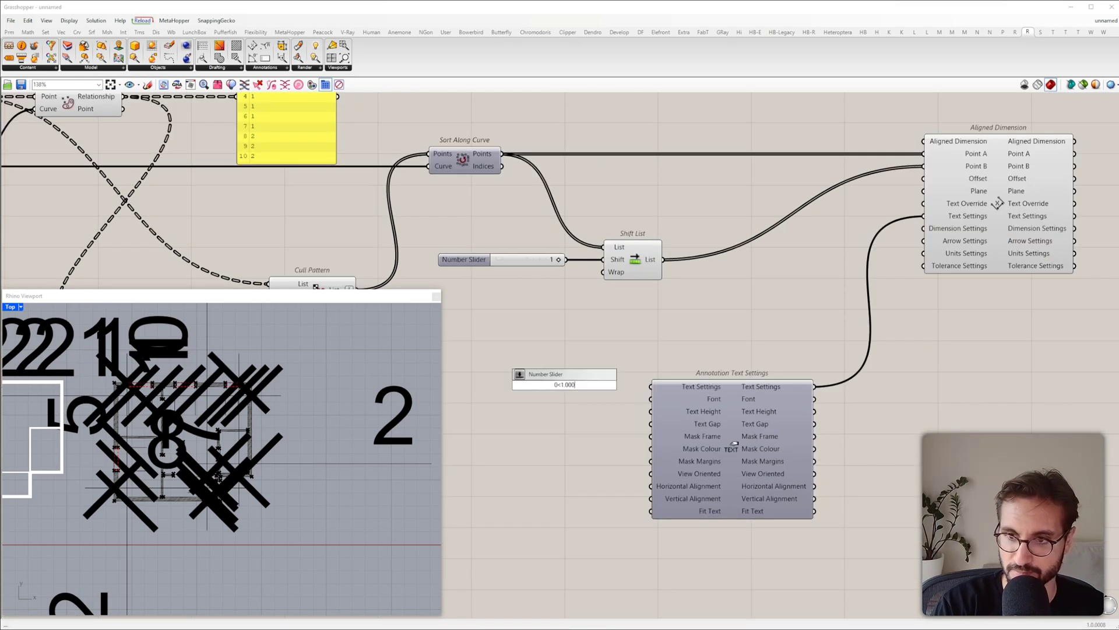
key("Return")
Step: Set the new slider to 0.1, connect it to Annotation Text Settings' Text Height, and align it with that input
double_click(564, 386)
type("0.1")
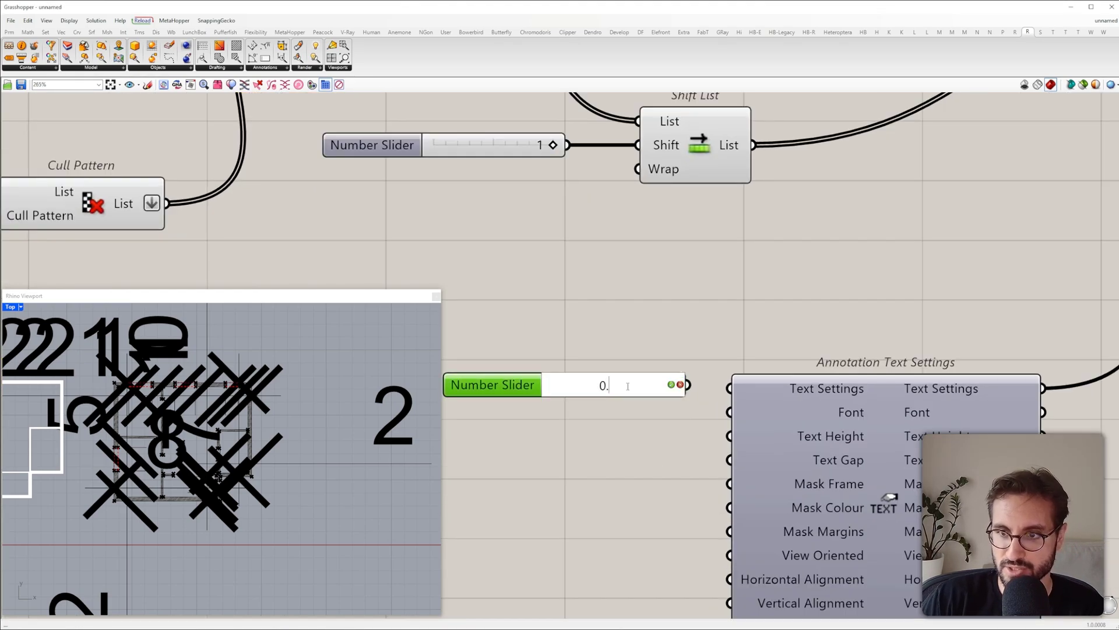
left_click(671, 385)
left_click_drag(688, 385, 730, 435)
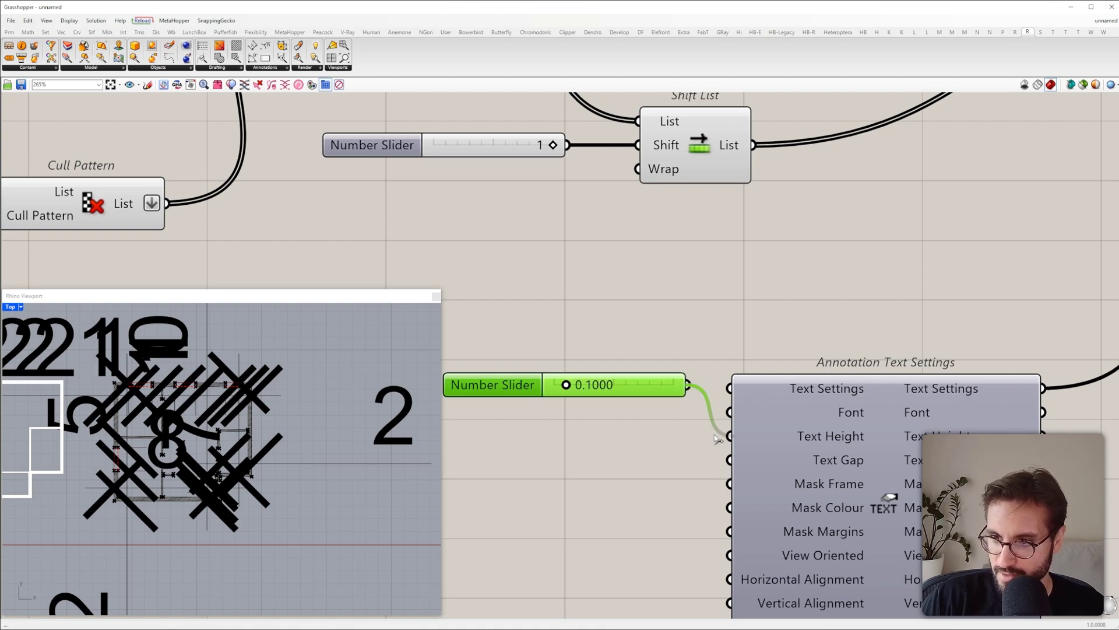
left_click_drag(651, 387, 642, 436)
Step: Examine the dimension text and arrow sizes around the floor plan in the viewport
scroll(153, 378, "up", 10)
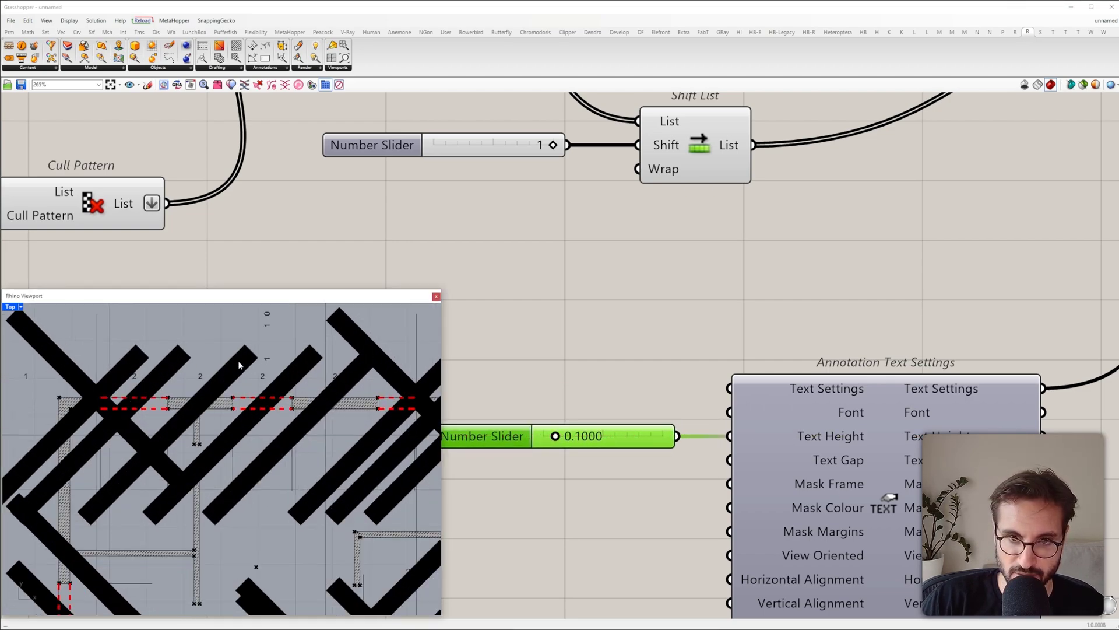
right_click_drag(288, 372, 237, 407)
scroll(196, 386, "up", 8)
scroll(273, 396, "down", 6)
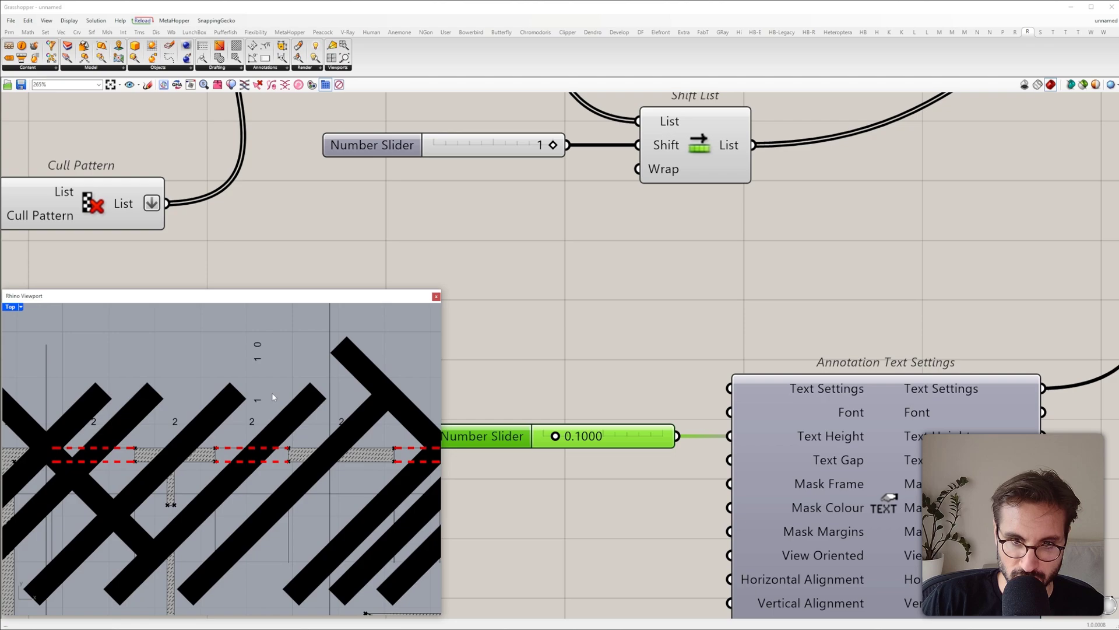
scroll(273, 397, "down", 4)
right_click_drag(266, 472, 262, 385)
scroll(326, 466, "up", 6)
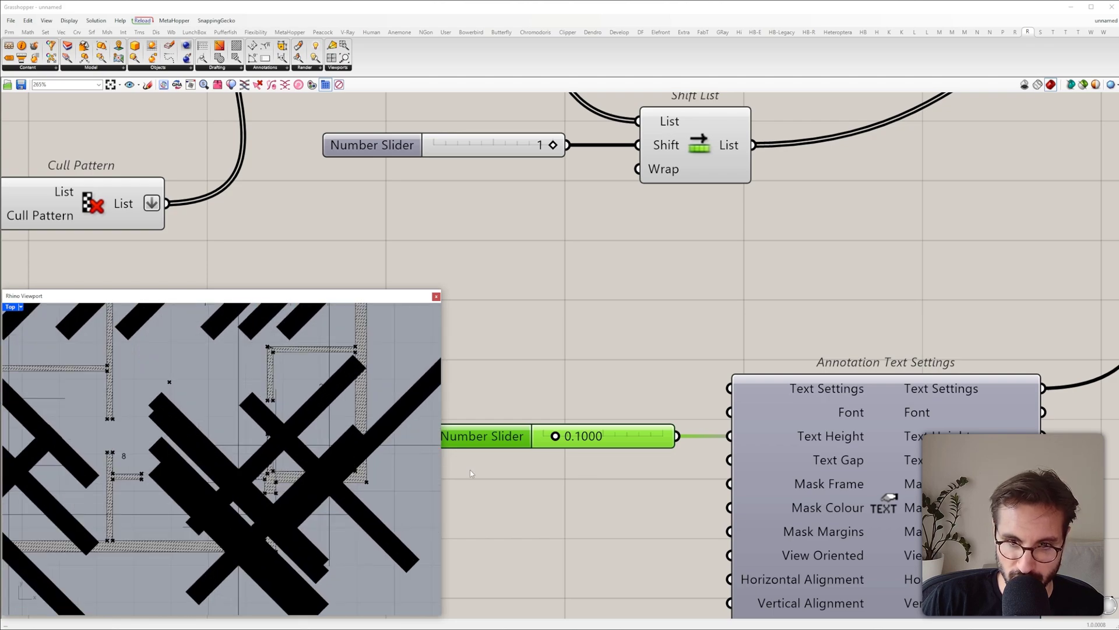
Step: Duplicate the 0.1 Text Height slider below the original and connect the copy to Annotation Text Settings' Text Gap
scroll(589, 477, "down", 2)
right_click_drag(655, 460, 787, 404)
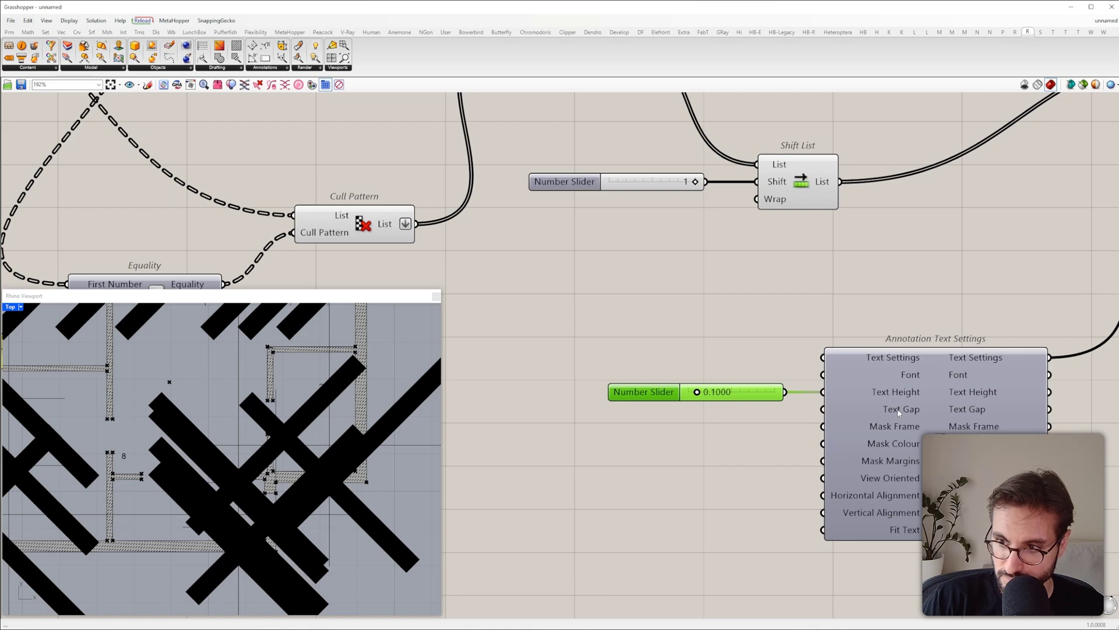
left_click_drag(761, 399, 756, 426, "alt")
left_click_drag(823, 409, 785, 428)
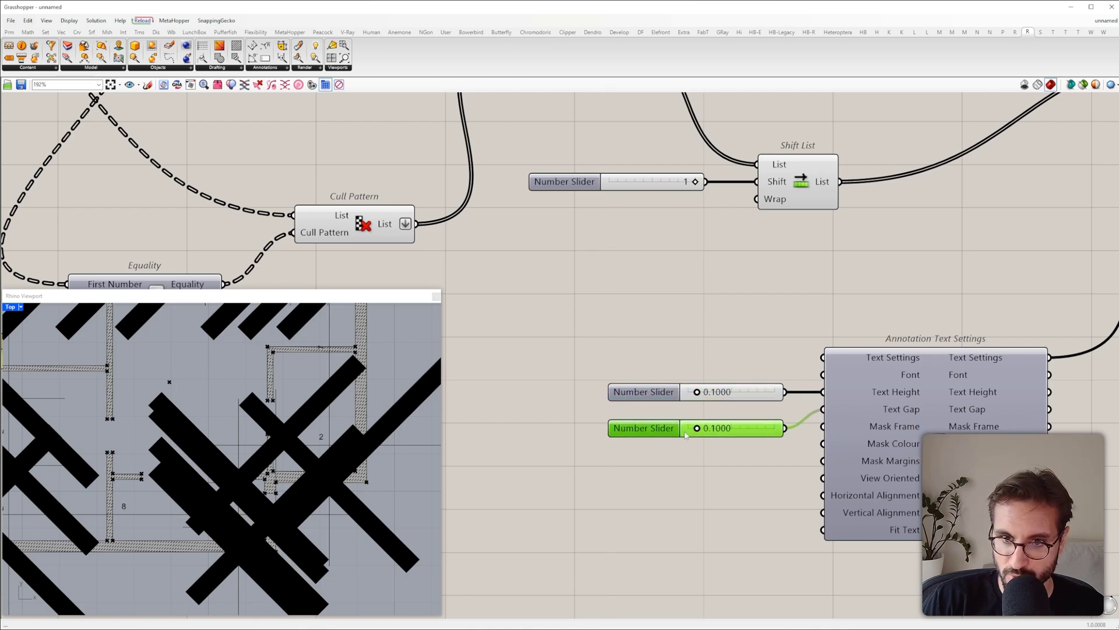
scroll(361, 464, "up", 2)
mouse_move(697, 427)
left_mouse_down()
mouse_move(683, 427)
mouse_move(697, 429)
left_mouse_up()
scroll(685, 424, "up", 3)
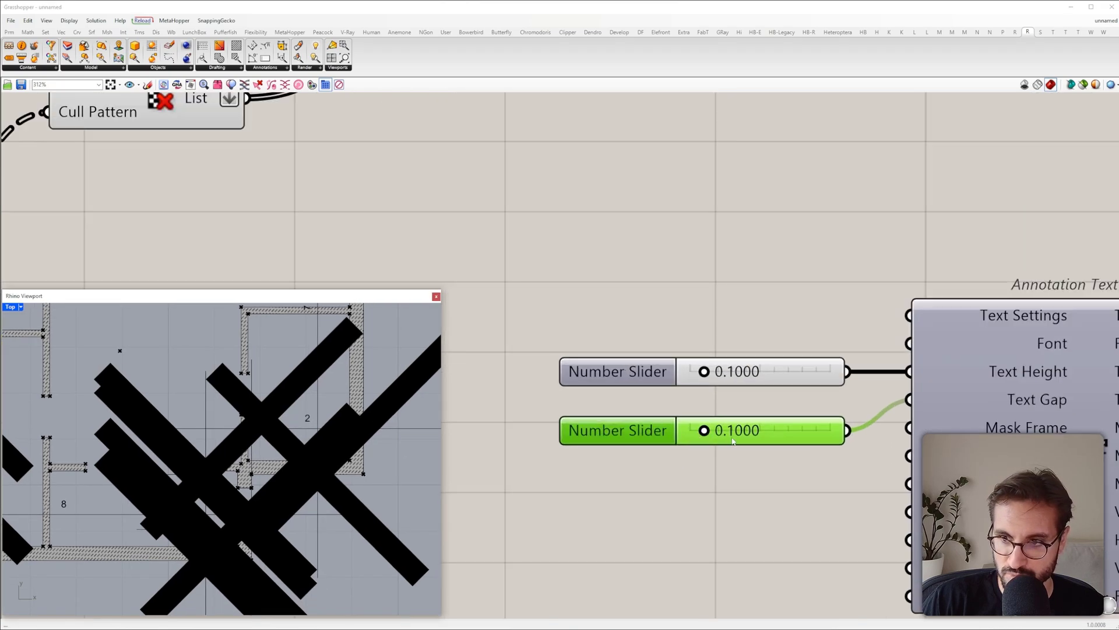
Step: Add a number slider ranging from 0 to 2, connect it to the Mask Frame input, and set it to 2
scroll(309, 408, "down", 2)
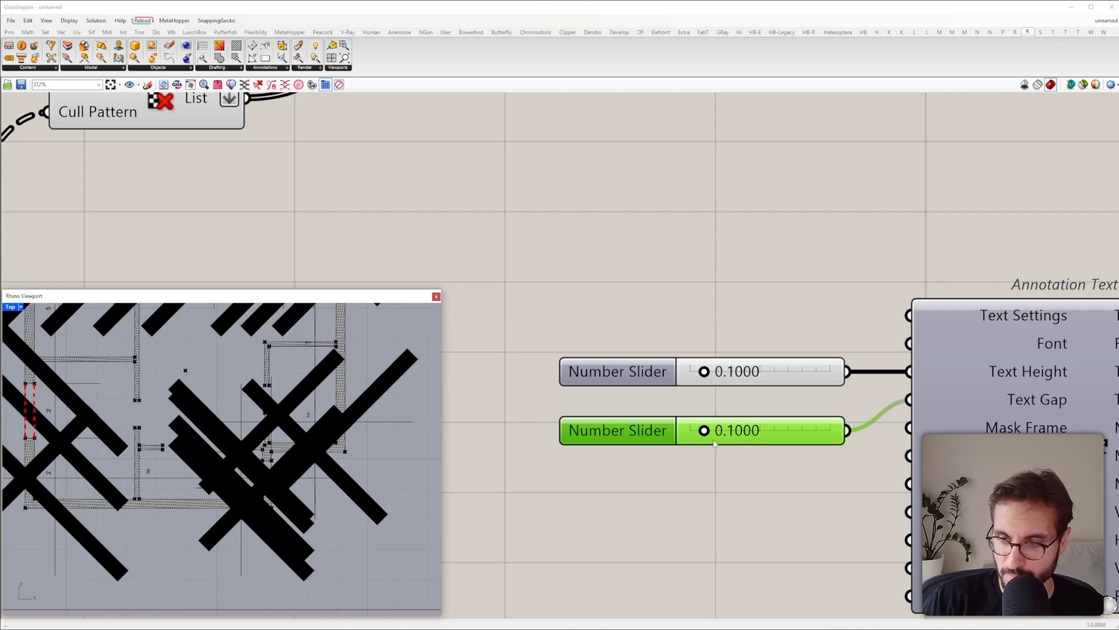
right_click_drag(713, 439, 667, 382)
right_click_drag(939, 393, 745, 383)
mouse_move(799, 359)
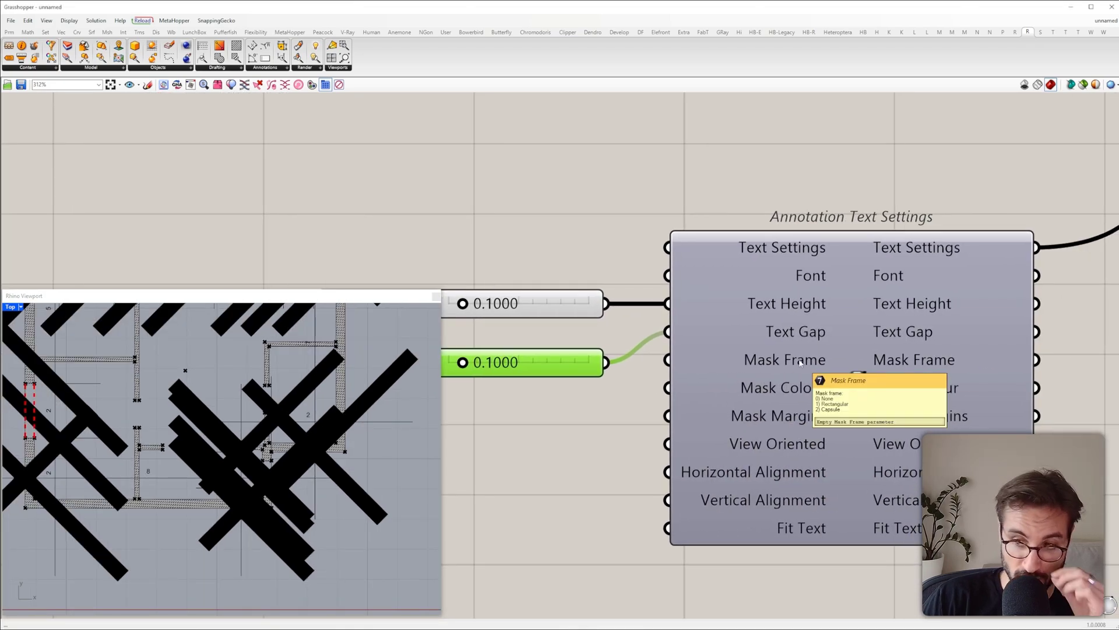
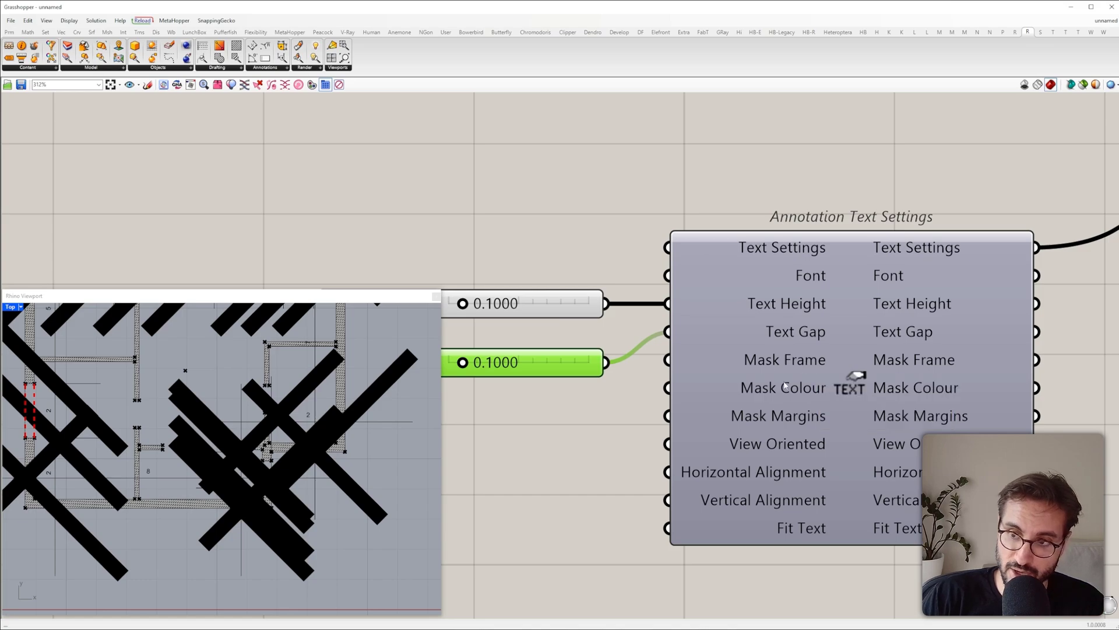
right_click_drag(598, 428, 660, 427)
left_click(627, 433)
double_click(626, 433)
type("0<2")
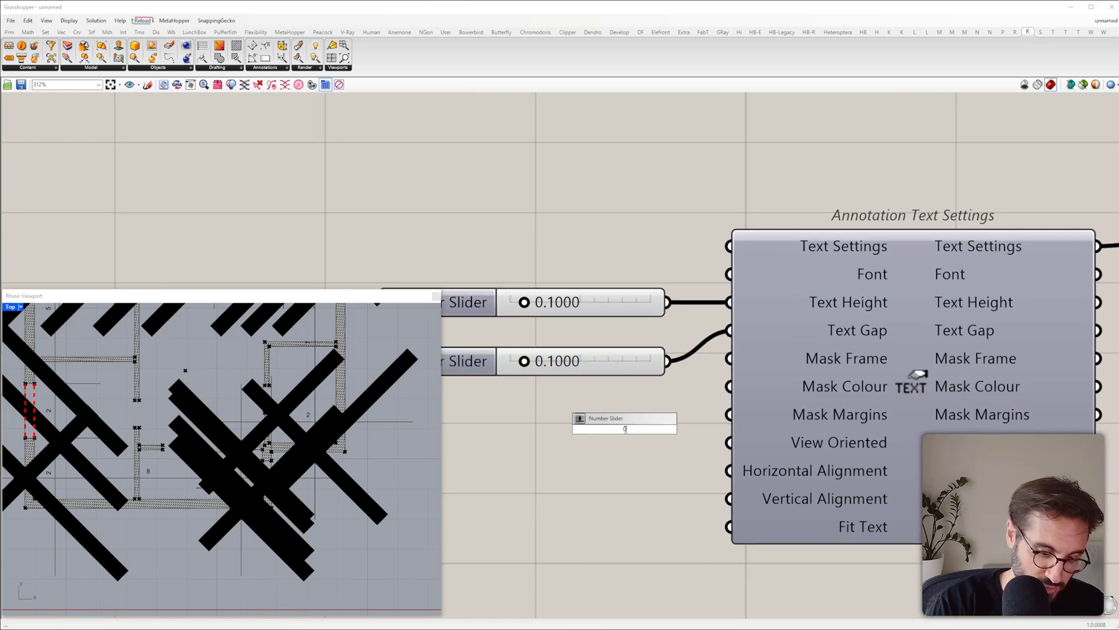
key("Return")
left_click_drag(627, 431, 509, 425)
left_click_drag(732, 359, 657, 419)
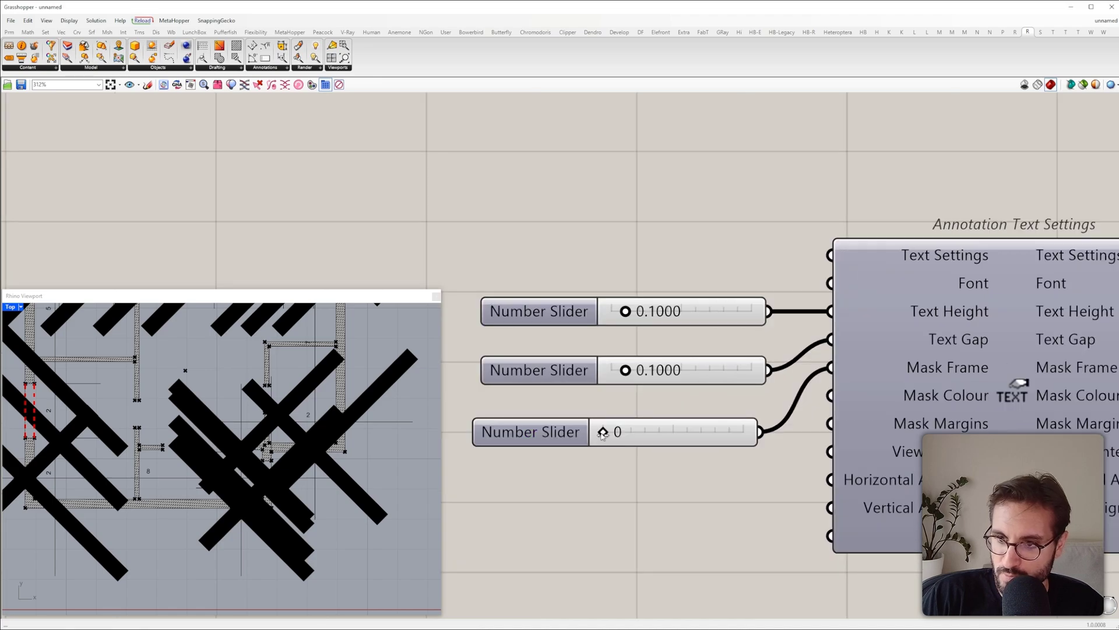
left_click_drag(600, 434, 726, 441)
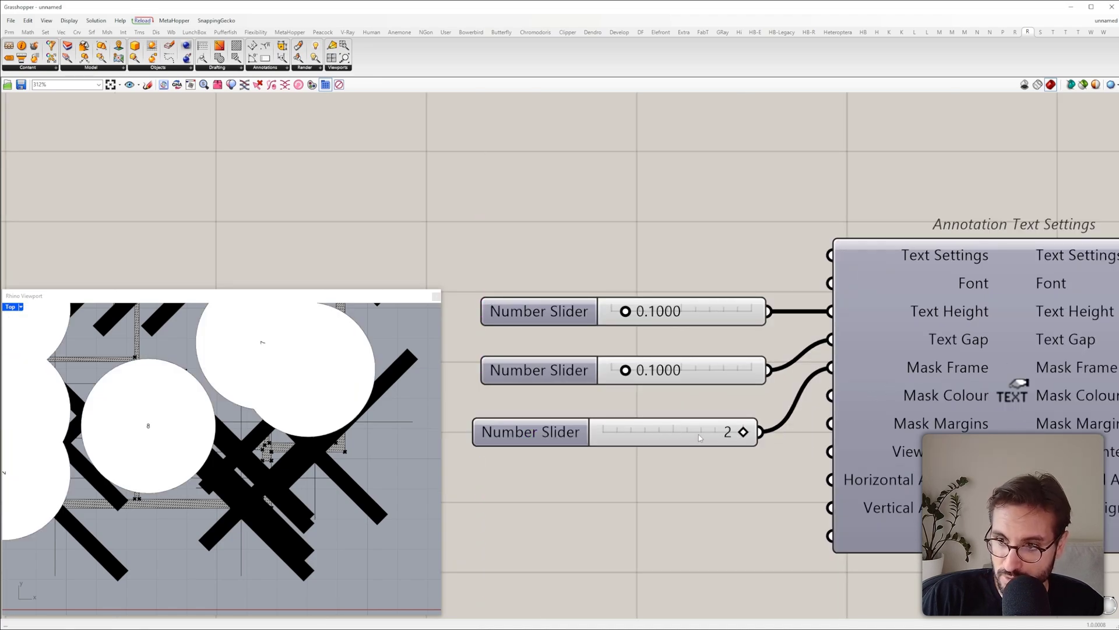
Step: Add a Colour Swatch, set its colour to red, and connect it to the Mask Colour input
right_click(738, 501)
left_click(771, 487)
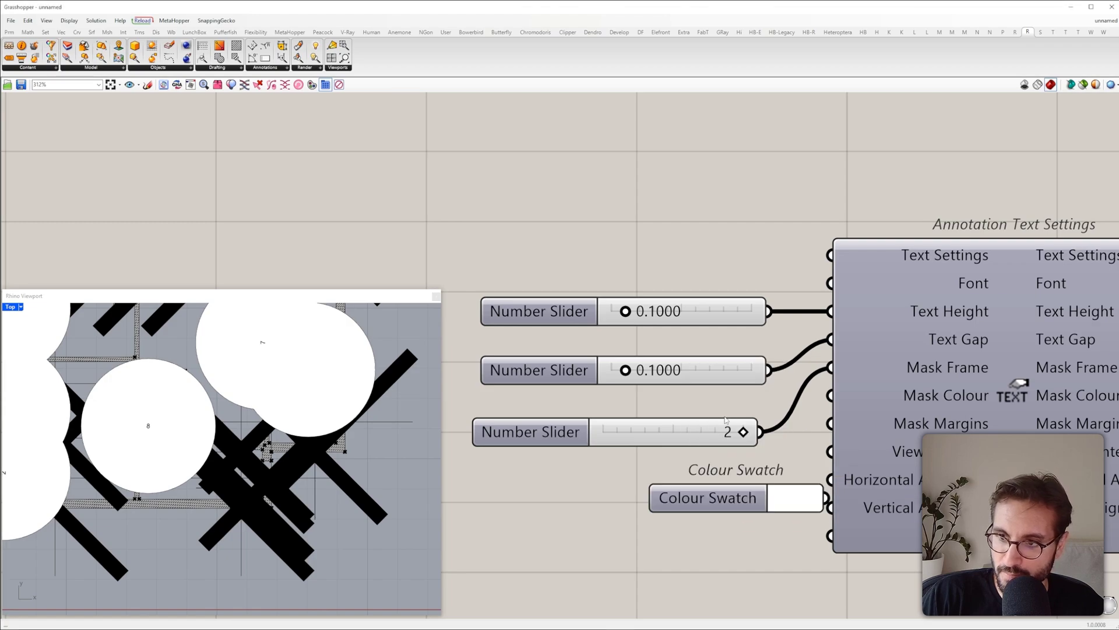
left_click_drag(711, 502, 632, 496)
left_click(712, 493)
left_click(735, 579)
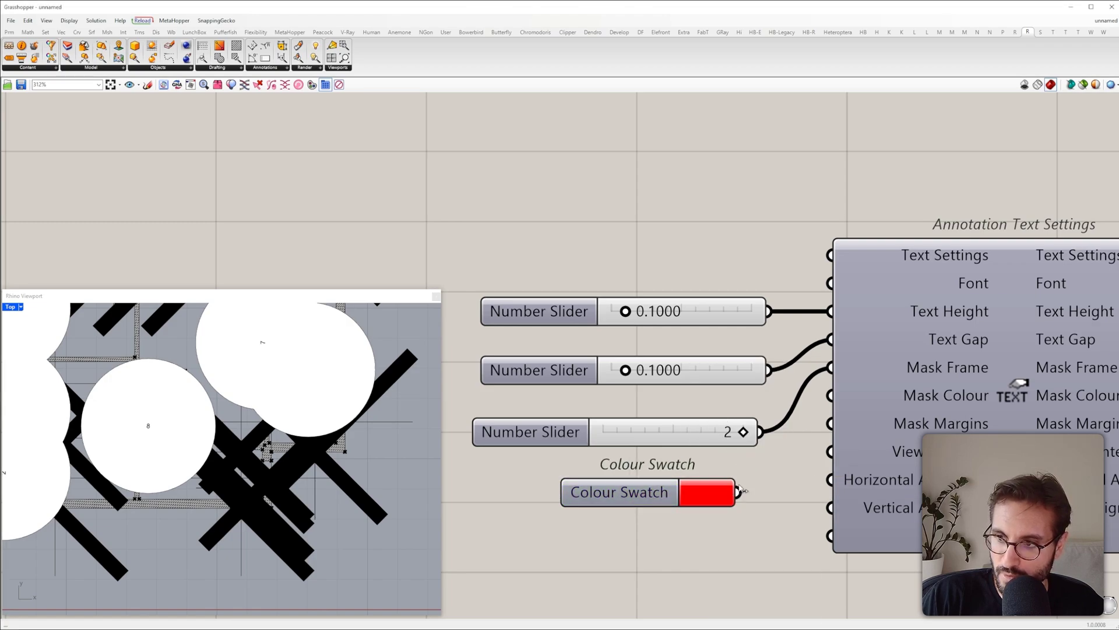
left_click_drag(739, 492, 830, 396)
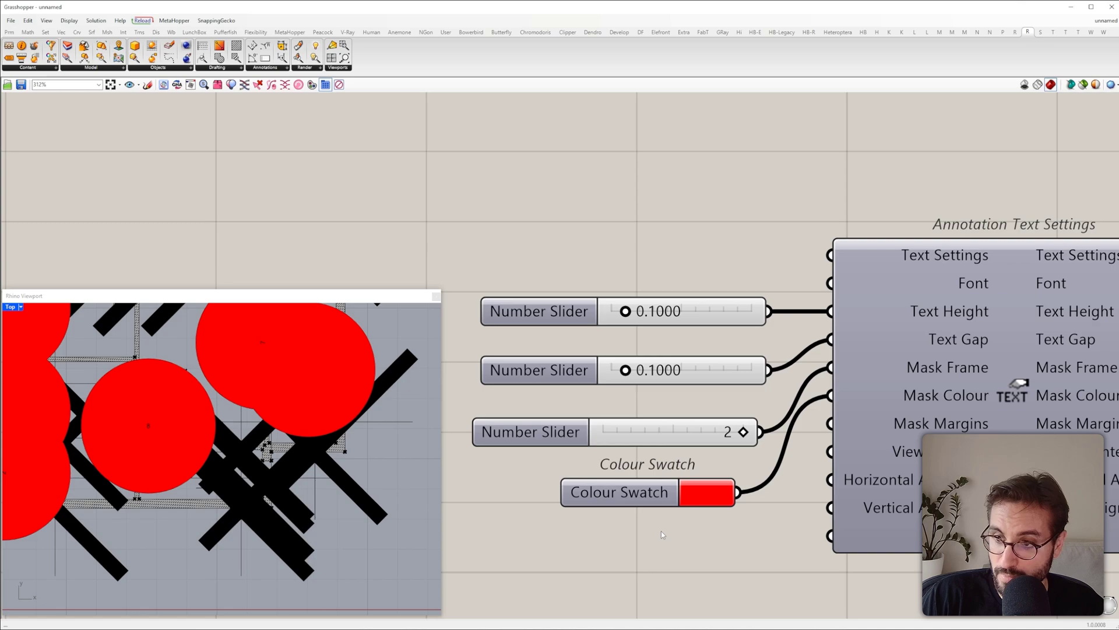
Step: Add a number slider with four decimals below the swatch and connect it to the Mask Margins input
double_click(586, 603)
type("0.0000")
key("Return")
left_click_drag(518, 603, 537, 527)
left_click_drag(747, 527, 830, 424)
Step: Set the Mask Margins slider to 0.0100
left_click_drag(588, 528, 598, 529)
double_click(635, 528)
left_click_drag(674, 529, 649, 530)
type("1")
left_click(729, 528)
scroll(233, 431, "down", 7)
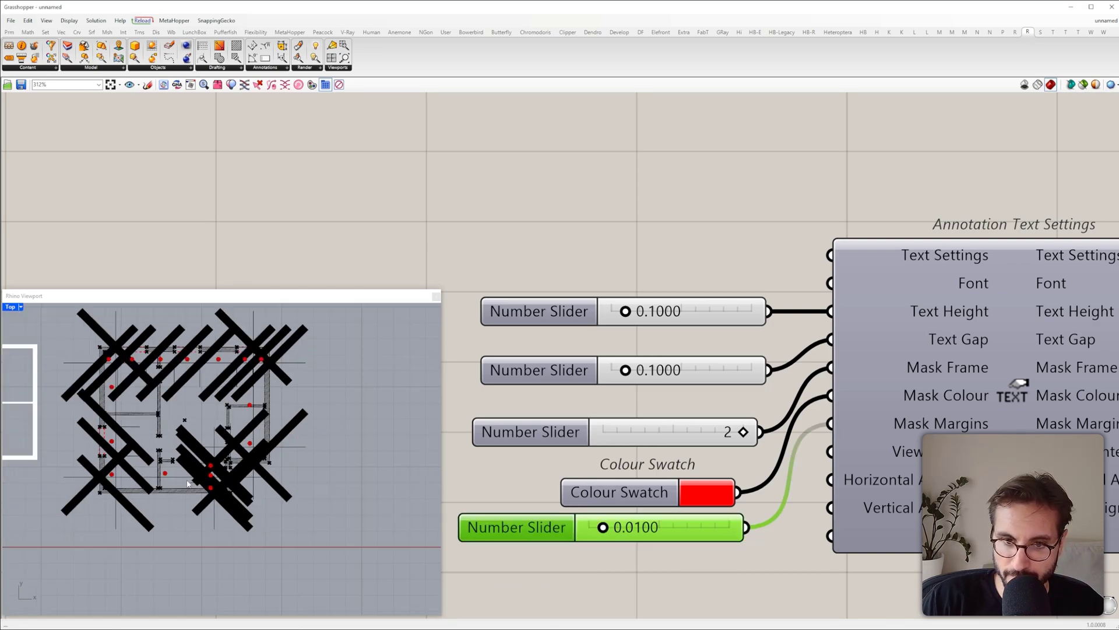
Step: Examine the masked dimension texts in the Rhino viewport and the options described for the Fit Text input
right_click_drag(198, 419, 257, 443)
scroll(256, 443, "up", 3)
right_click_drag(884, 484, 885, 423)
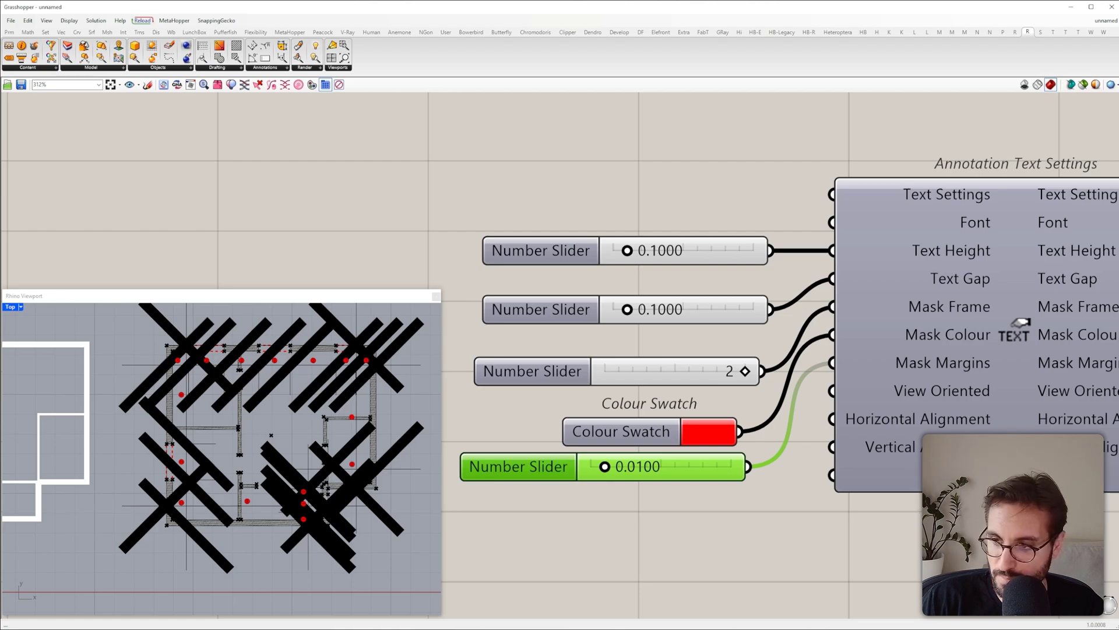
right_click_drag(902, 457, 857, 390)
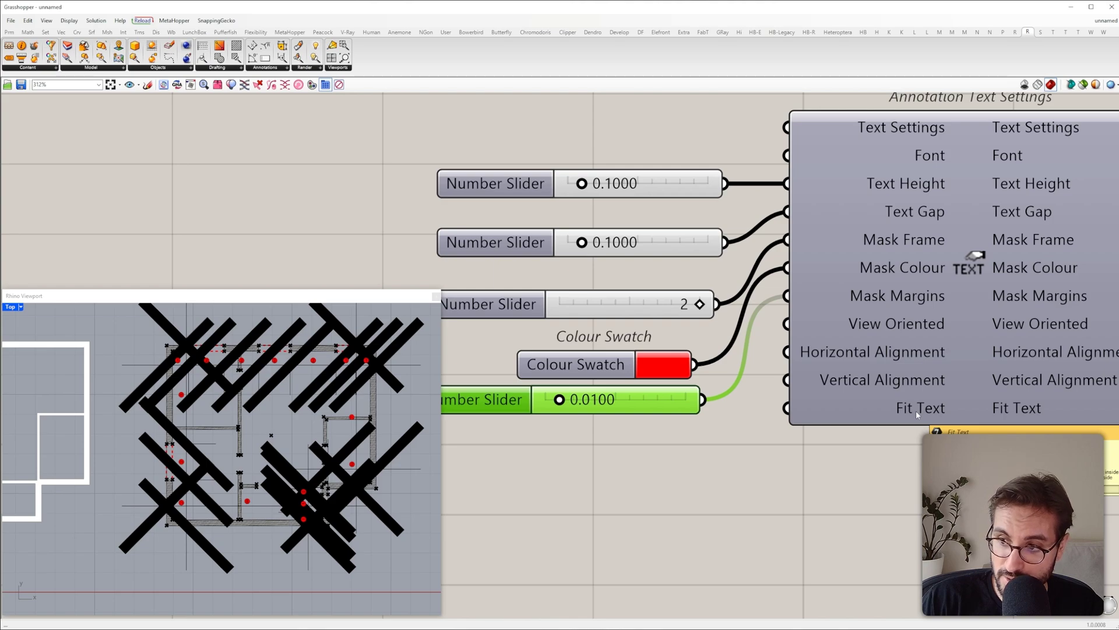
right_click_drag(915, 410, 716, 404)
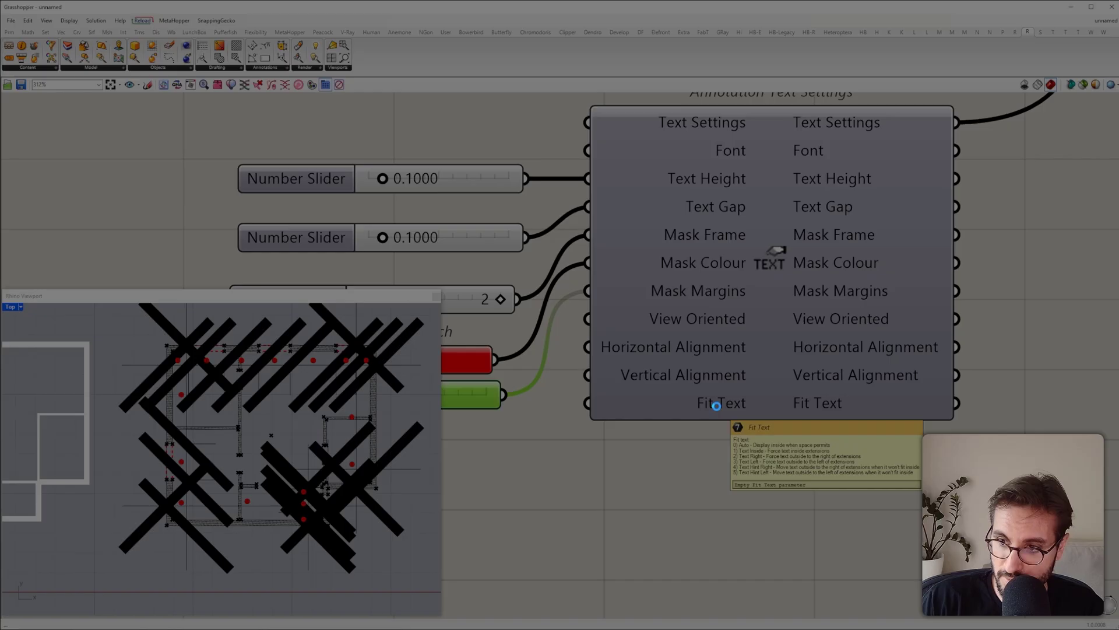
left_click_drag(694, 374, 968, 548)
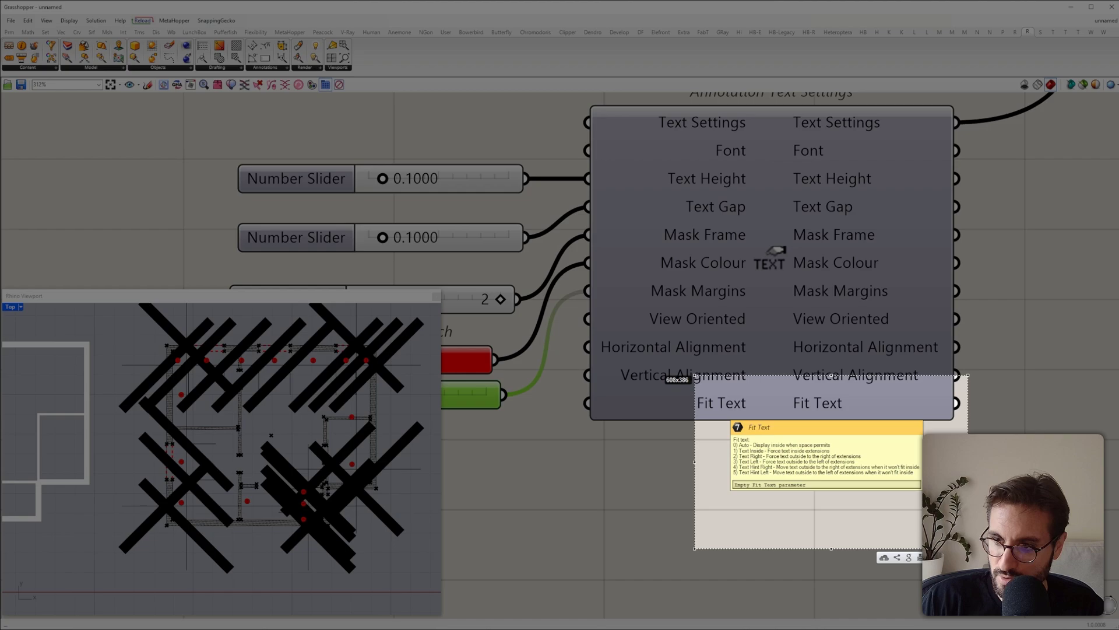
left_click_drag(738, 450, 751, 452)
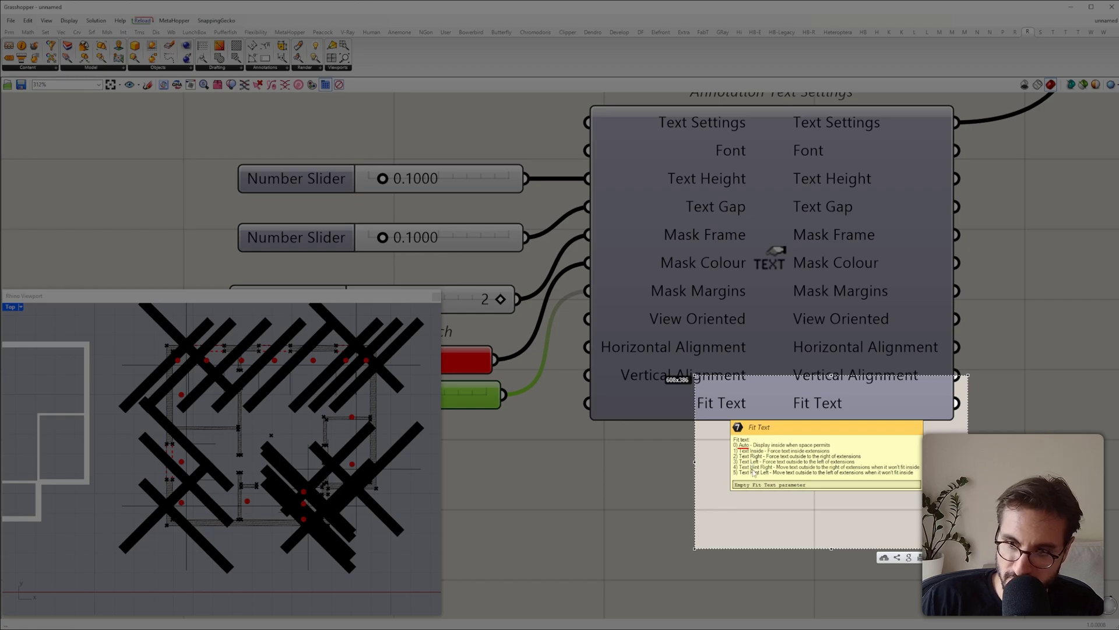
key("Escape")
Step: Add a number slider ranging from 0 to 5 and connect it to the Fit Text input with the value 0
right_click_drag(617, 466, 901, 464)
double_click(790, 467)
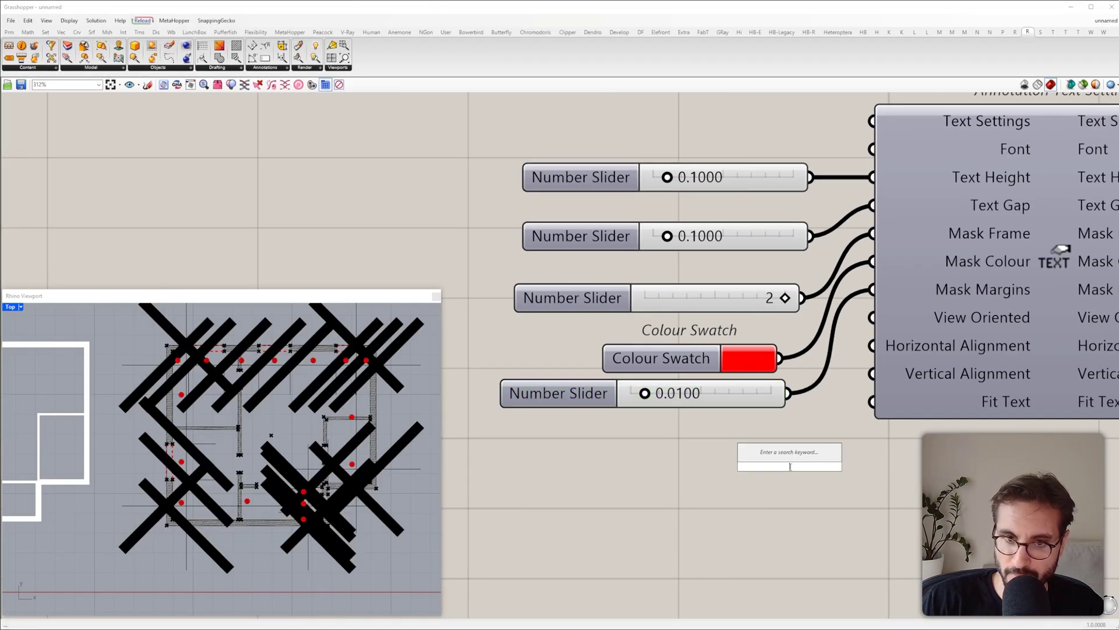
type("0<5")
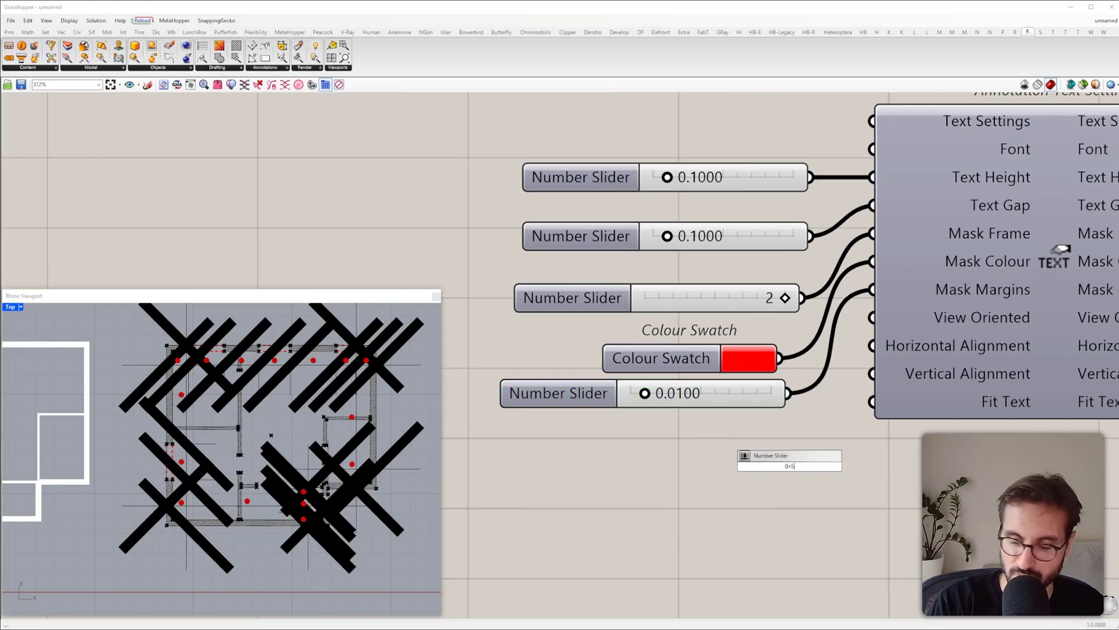
key("Return")
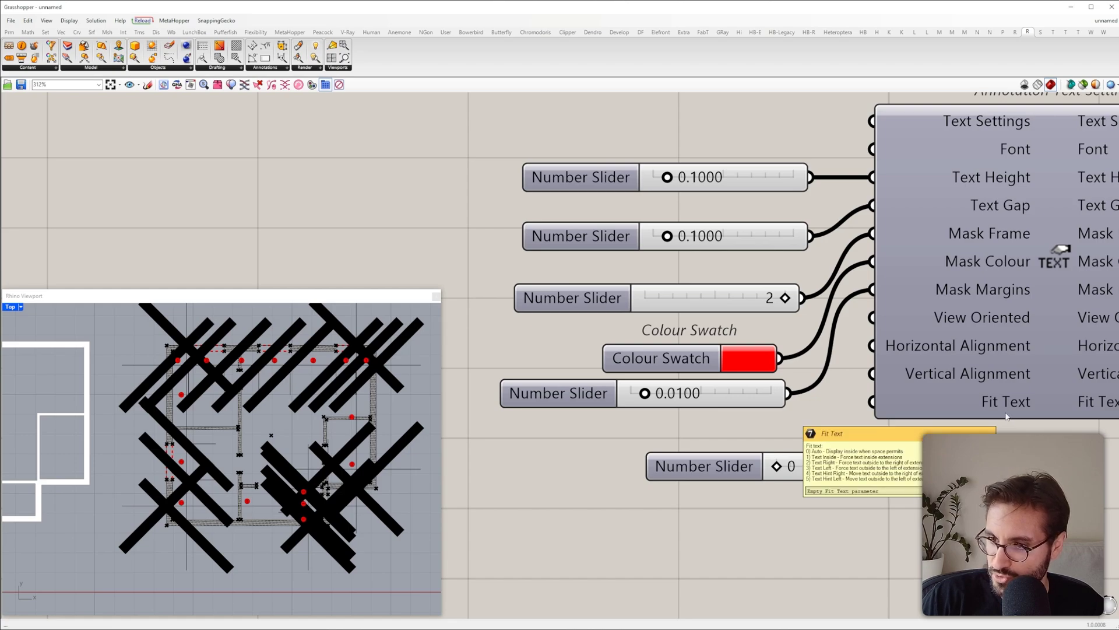
left_click_drag(910, 467, 872, 402)
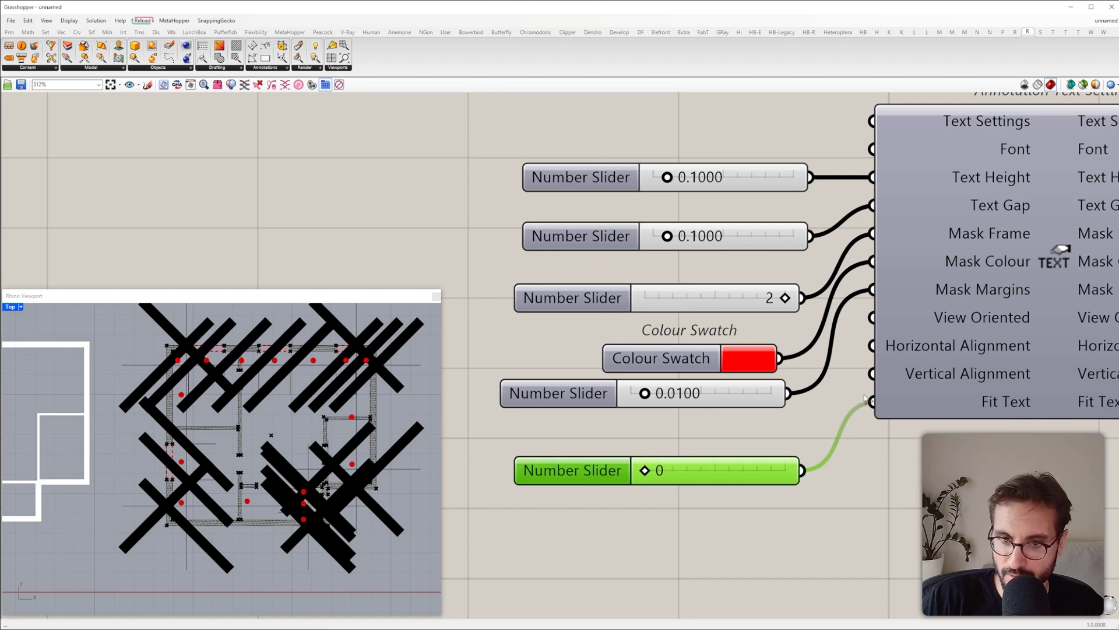
mouse_move(645, 470)
left_mouse_down()
mouse_move(723, 470)
mouse_move(646, 470)
left_mouse_up()
left_click(691, 439)
left_click(759, 473)
scroll(855, 364, "down", 3)
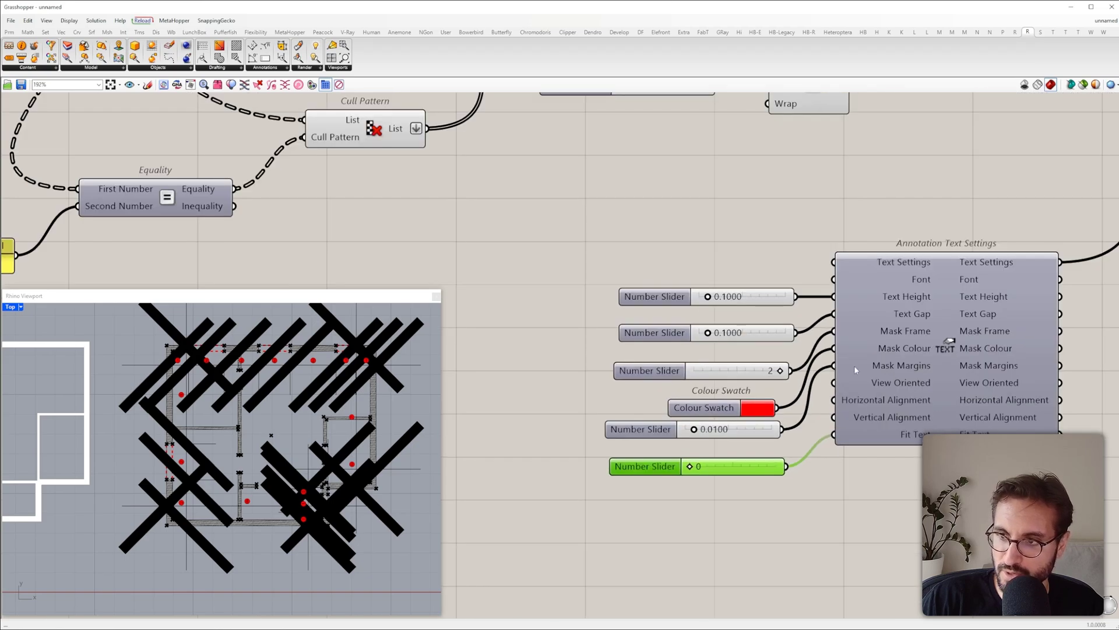
scroll(753, 360, "down", 4)
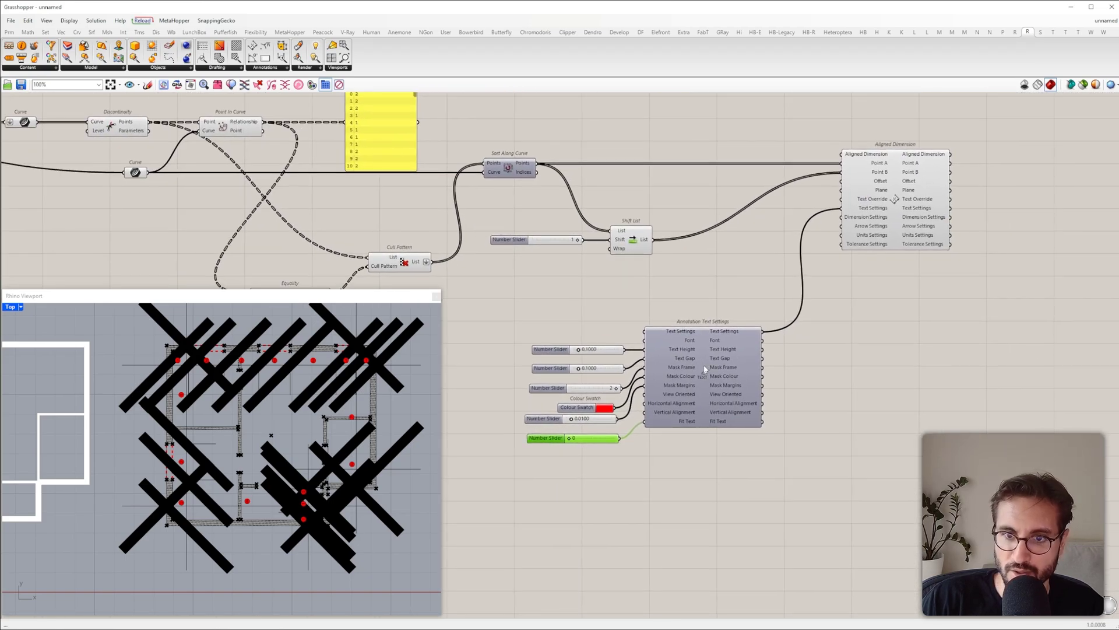
right_click_drag(730, 356, 739, 325)
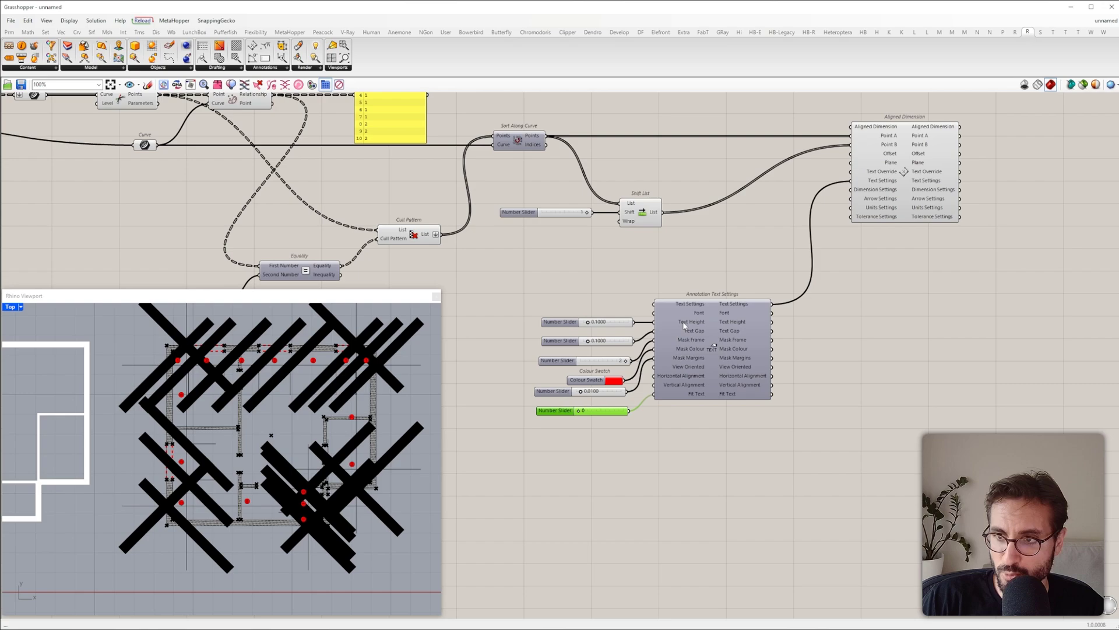
left_click_drag(666, 278, 768, 426)
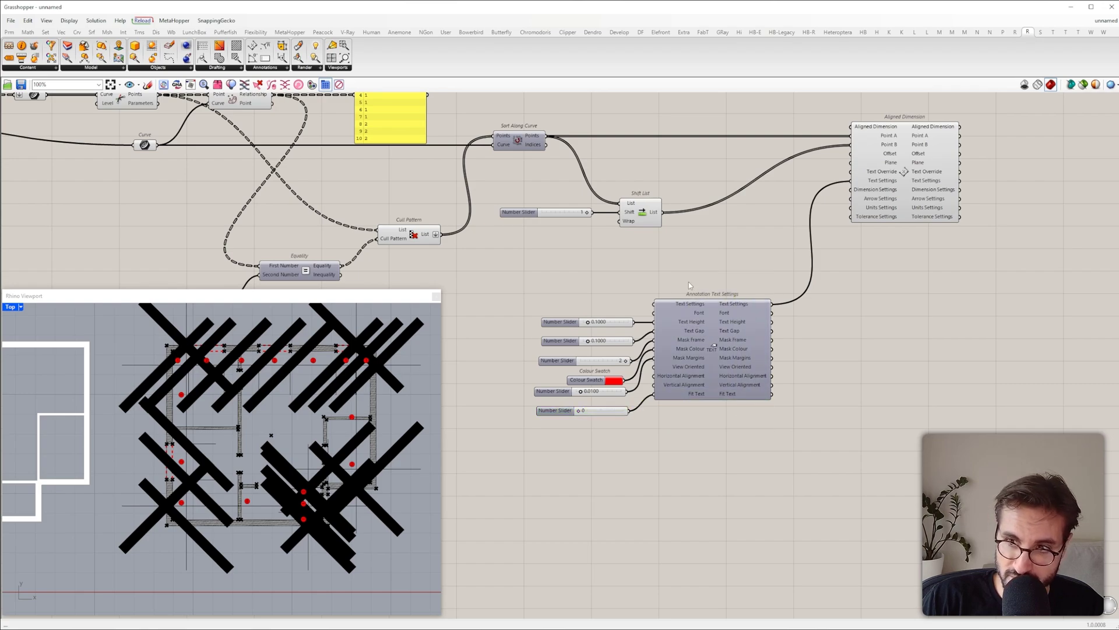
scroll(734, 298, "up", 2)
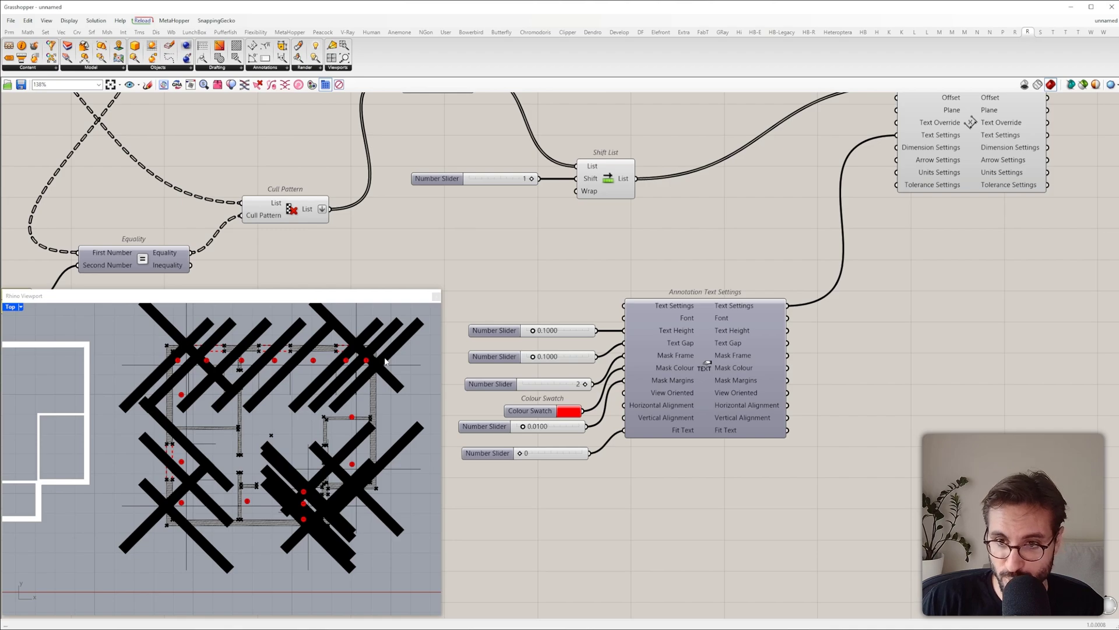
right_click_drag(957, 161, 960, 222)
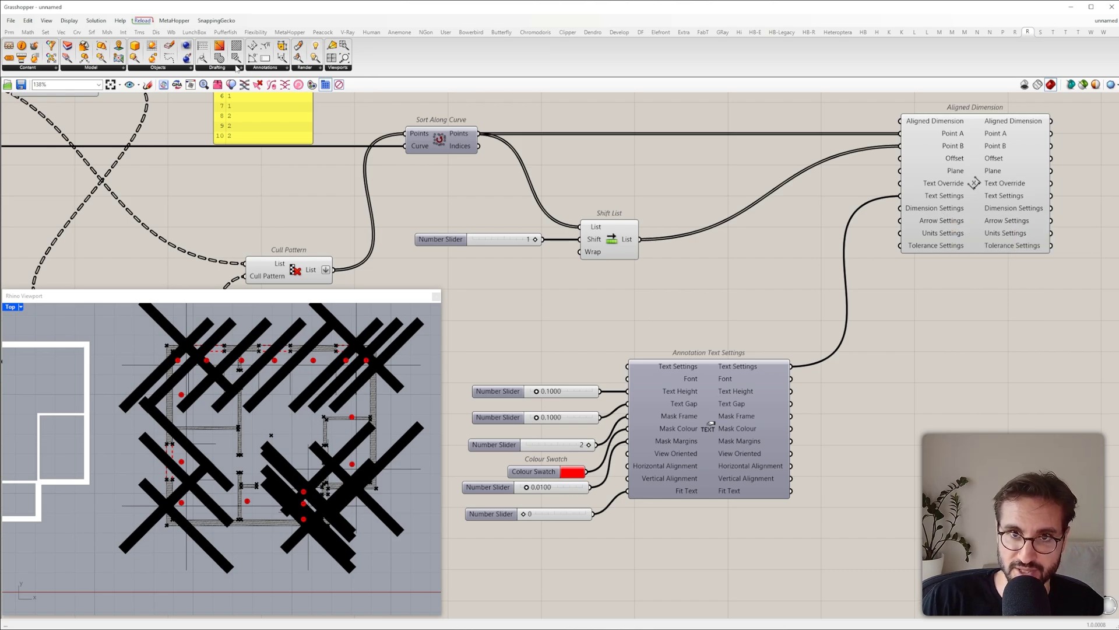
Step: Place an Annotation Arrow Settings component below the text settings and connect it to the Aligned Dimension's Arrow Settings input
left_click(260, 67)
left_click(224, 69)
left_click(265, 68)
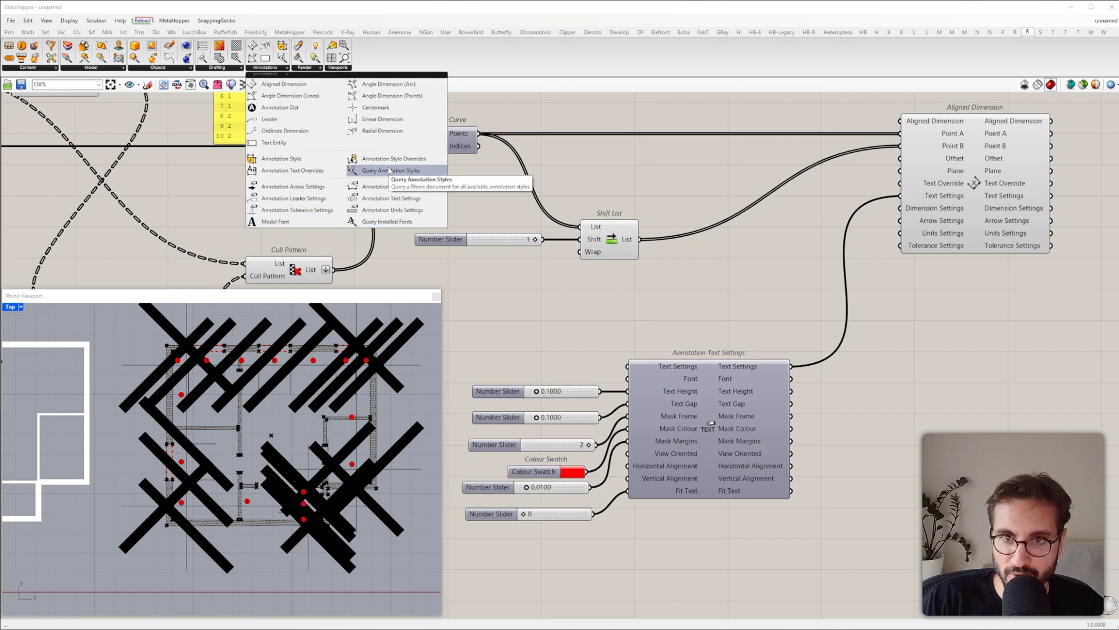
left_click(286, 188)
scroll(685, 491, "down", 4)
left_click(709, 546)
scroll(712, 547, "up", 3)
left_click_drag(712, 544, 689, 565)
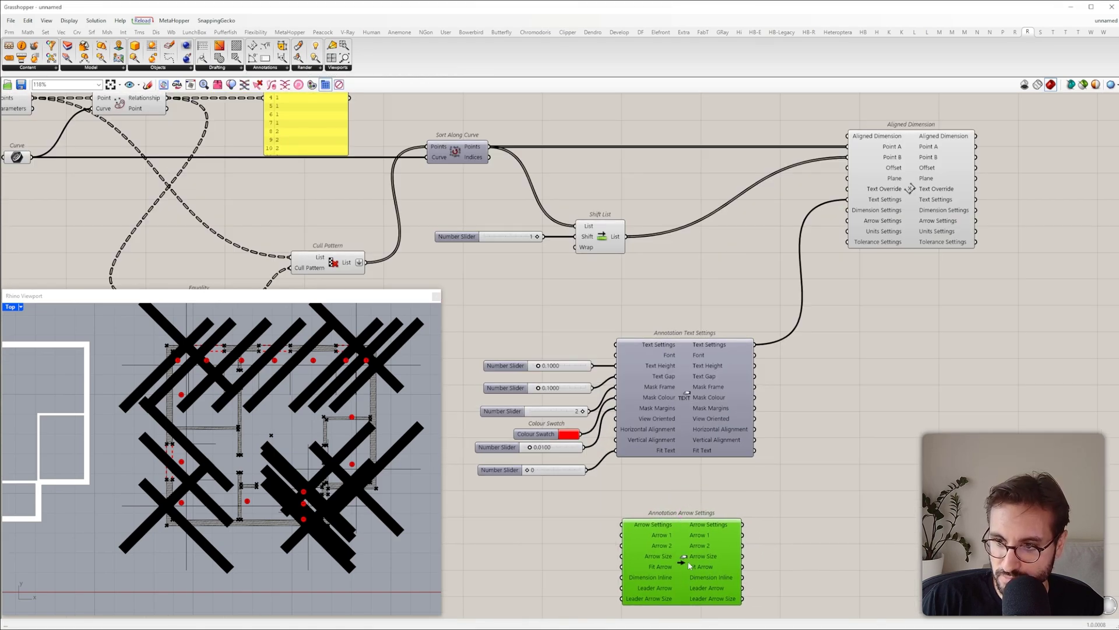
left_click_drag(744, 524, 848, 221)
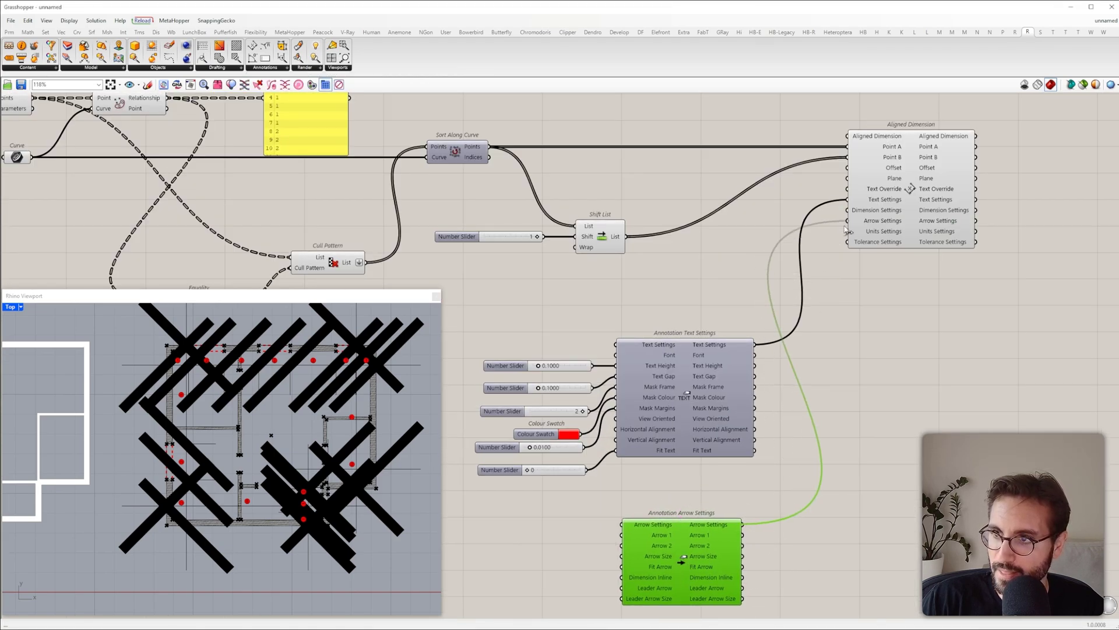
left_click(875, 231)
Step: Set both the Arrow 1 and Arrow 2 inputs of Annotation Arrow Settings to Tick
right_click_drag(831, 336, 951, 205)
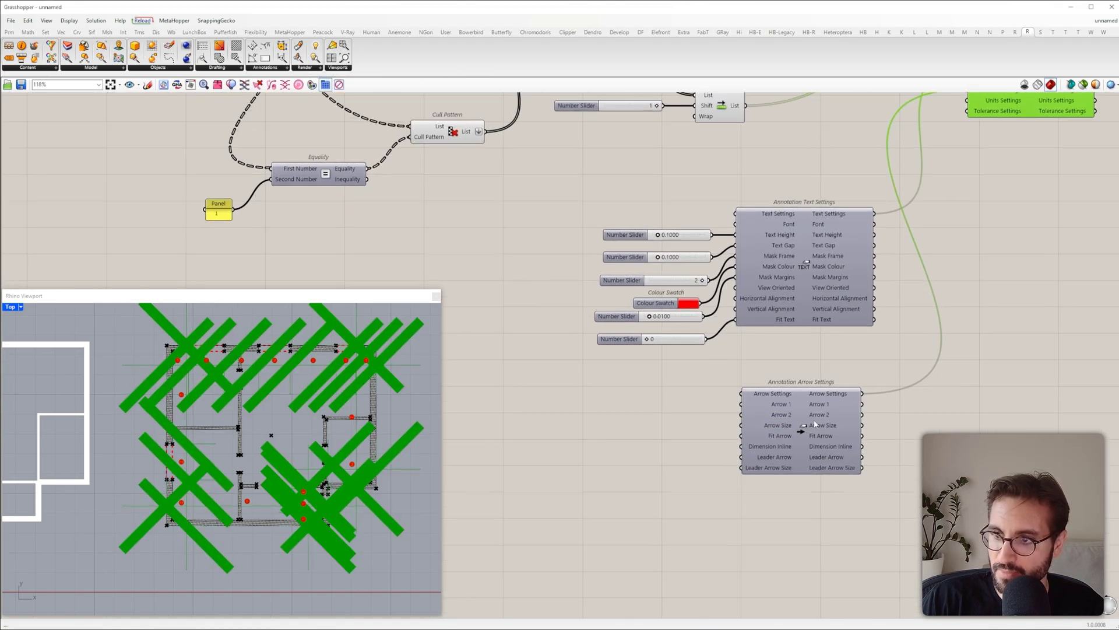
right_click(782, 405)
mouse_move(812, 481)
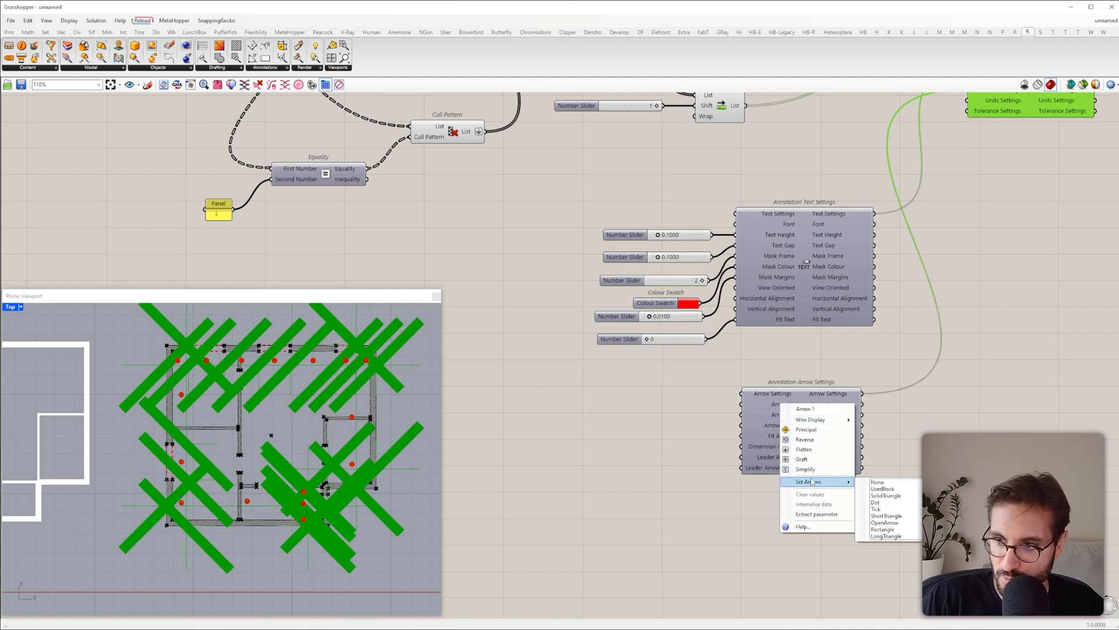
left_click(876, 510)
right_click(784, 415)
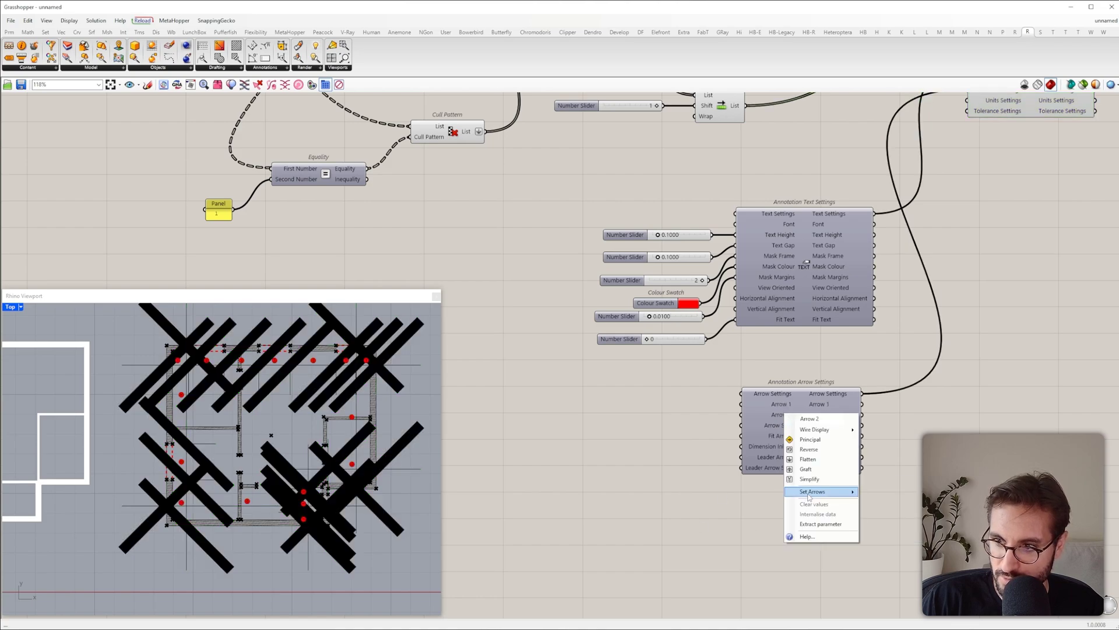
mouse_move(810, 497)
left_click(880, 518)
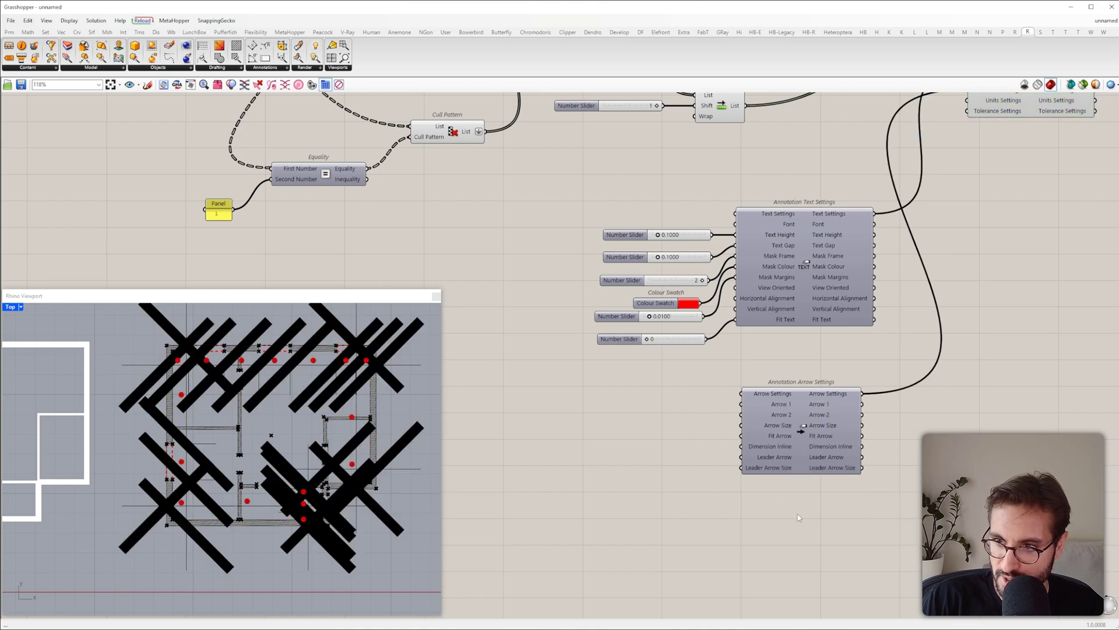
Step: Add a four-decimal number slider ranging from 0 to 1 and connect it to the Arrow Size input of Annotation Arrow Settings
scroll(758, 434, "up", 5)
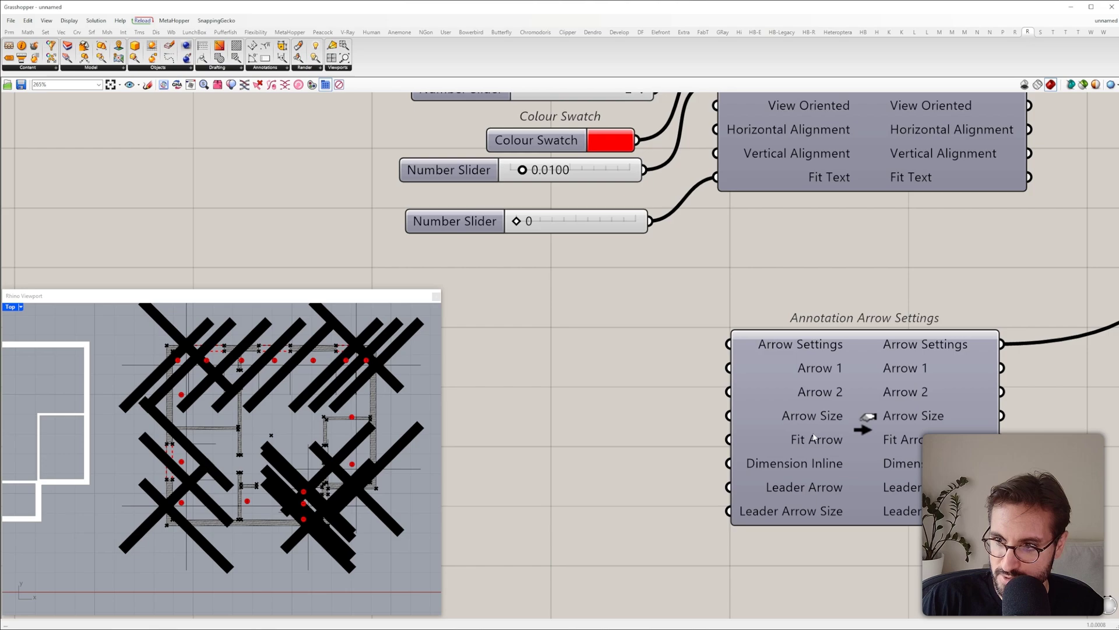
double_click(622, 417)
type("0.0000")
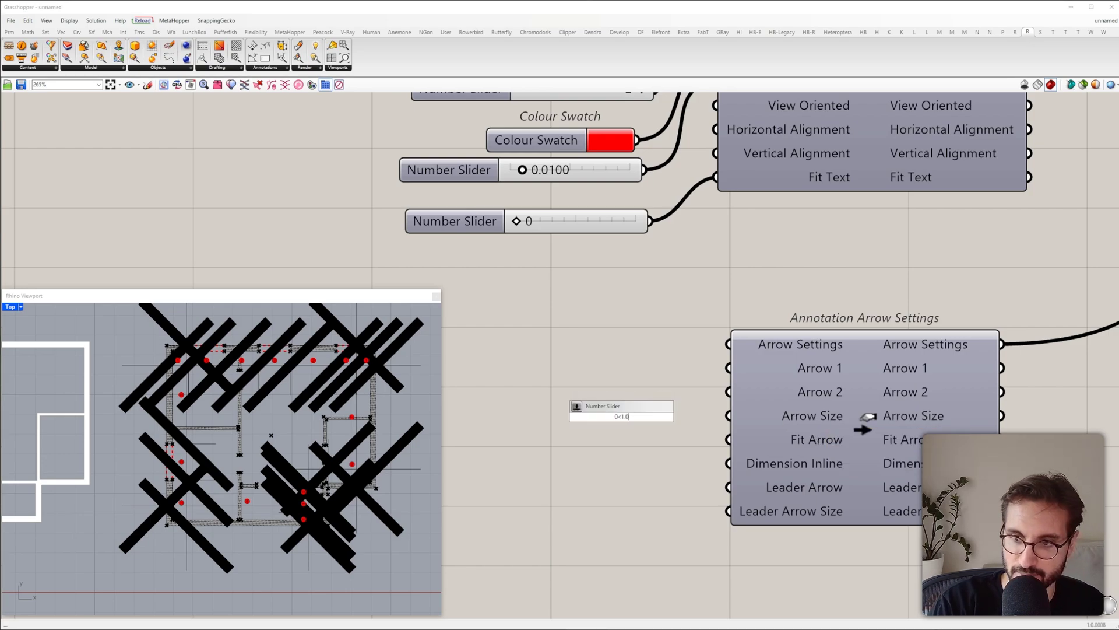
key("Return")
left_click_drag(578, 418, 494, 414)
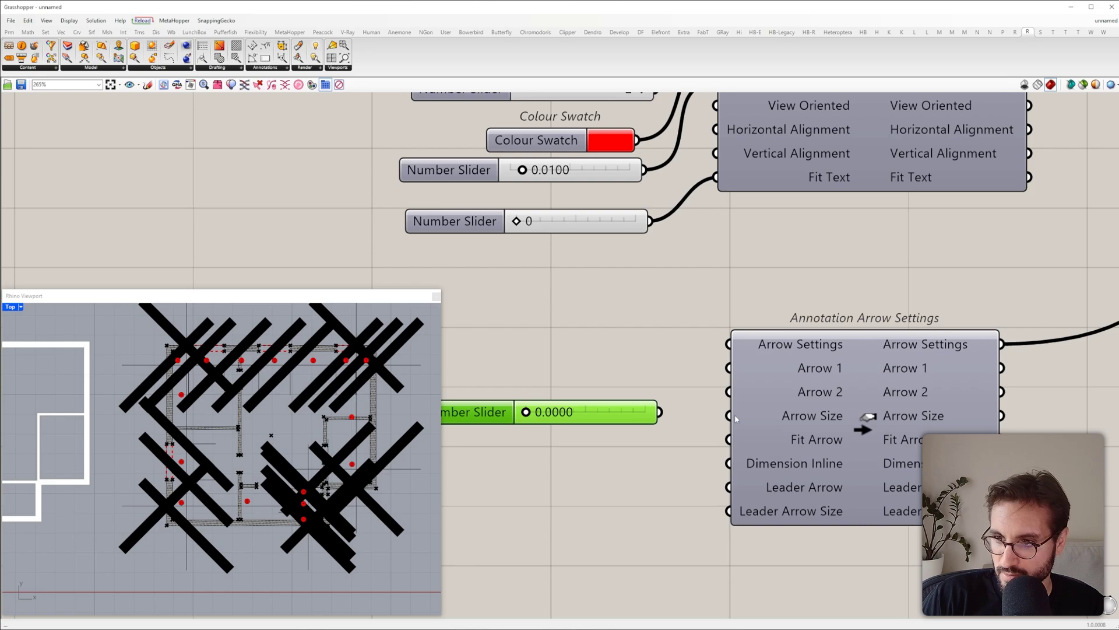
left_click_drag(736, 418, 659, 412)
mouse_move(560, 417)
left_mouse_down()
mouse_move(536, 418)
mouse_move(582, 418)
mouse_move(545, 418)
left_mouse_up()
Step: Set the Arrow Size slider to 0.1 and check the dimension ticks on the floor plan
scroll(324, 354, "up", 8)
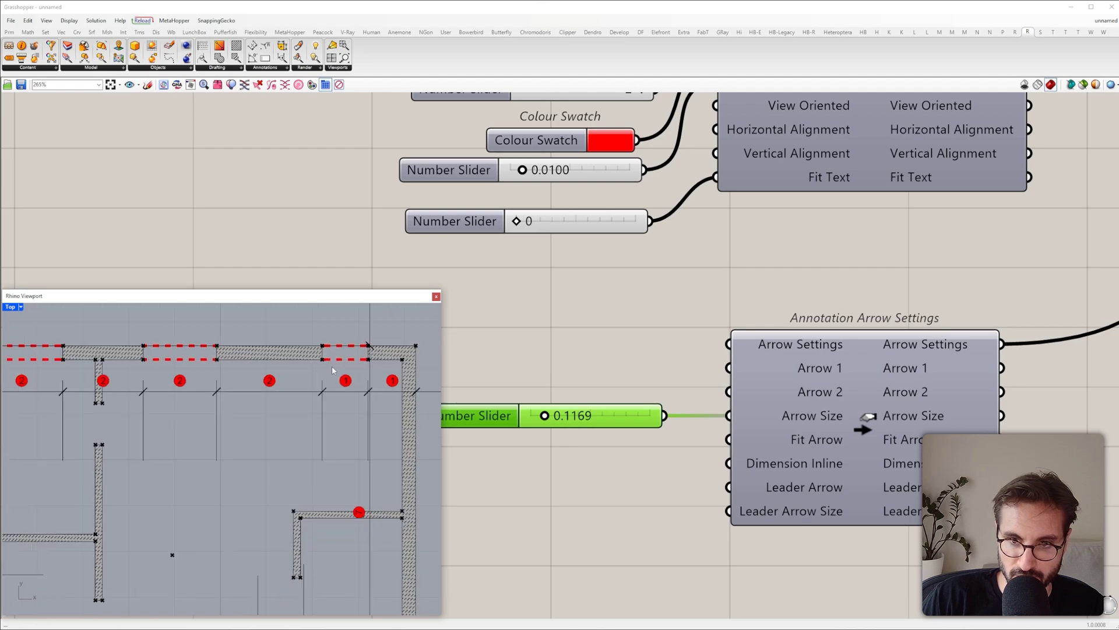
scroll(332, 366, "down", 4)
scroll(545, 417, "up", 3)
double_click(544, 417)
left_click_drag(663, 416, 617, 416)
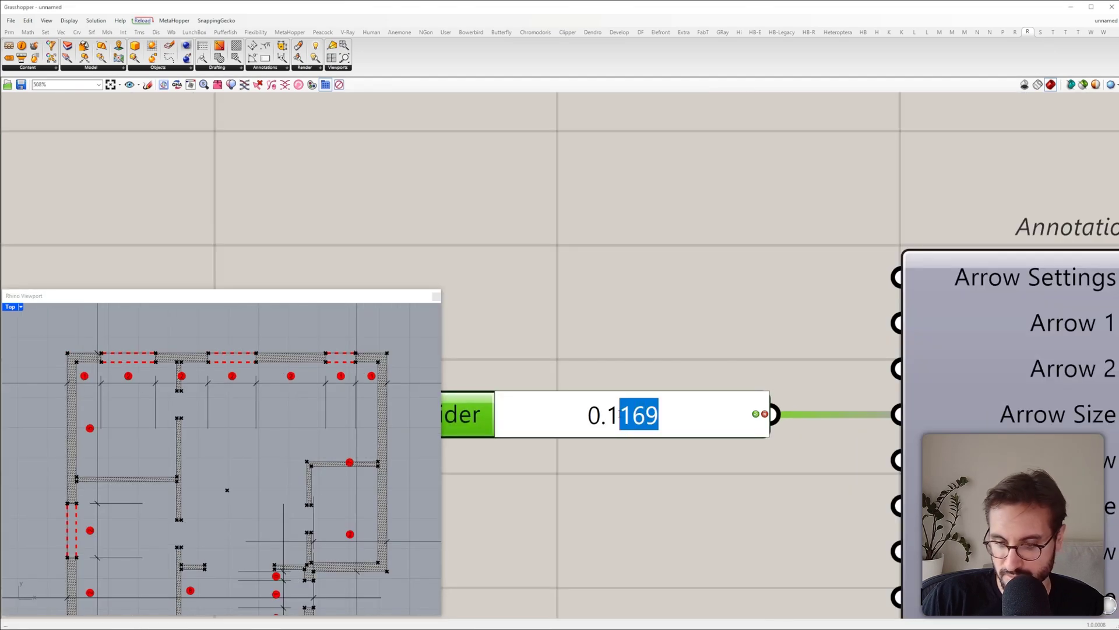
key("BackSpace")
key("Return")
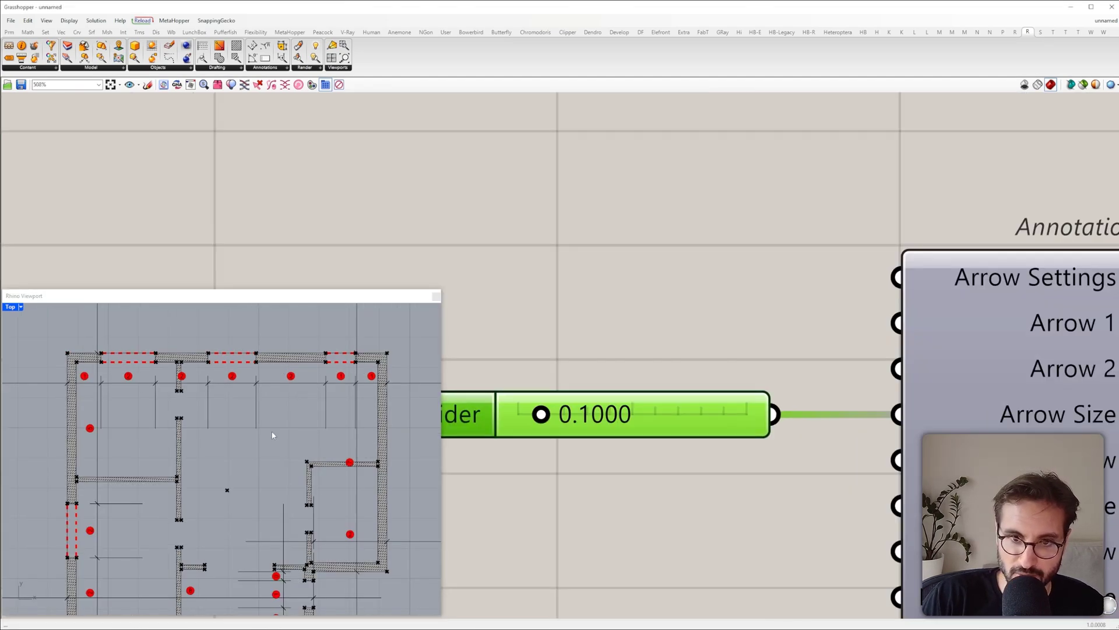
scroll(286, 455, "down", 4)
scroll(301, 485, "up", 6)
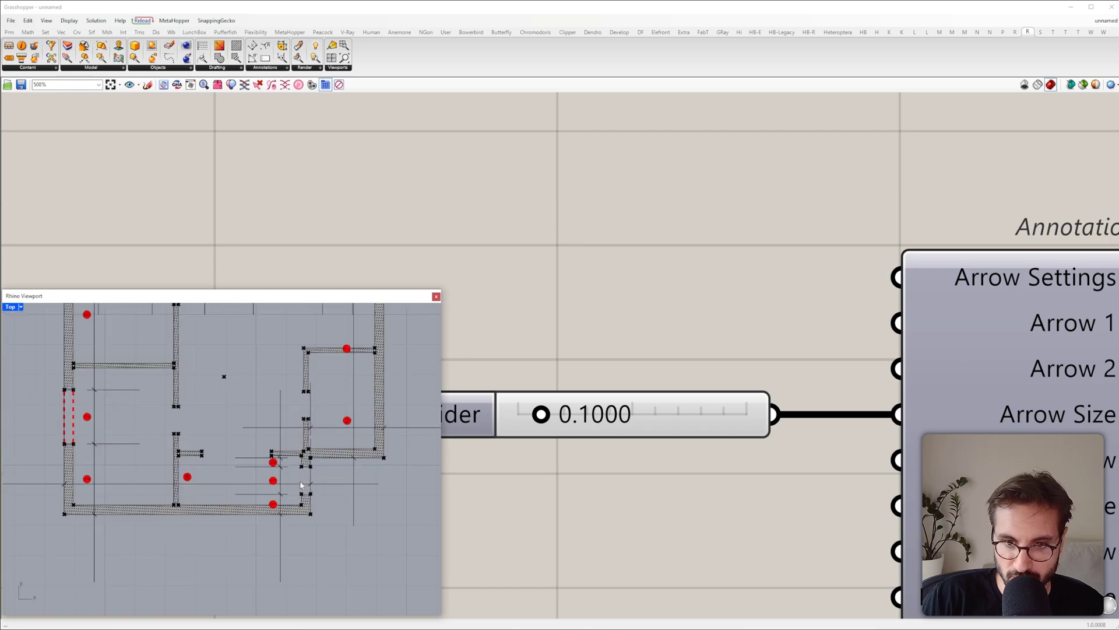
Step: Add an integer number slider with the value 0 and connect it to the Fit Arrow input of Annotation Arrow Settings
scroll(820, 478, "down", 4)
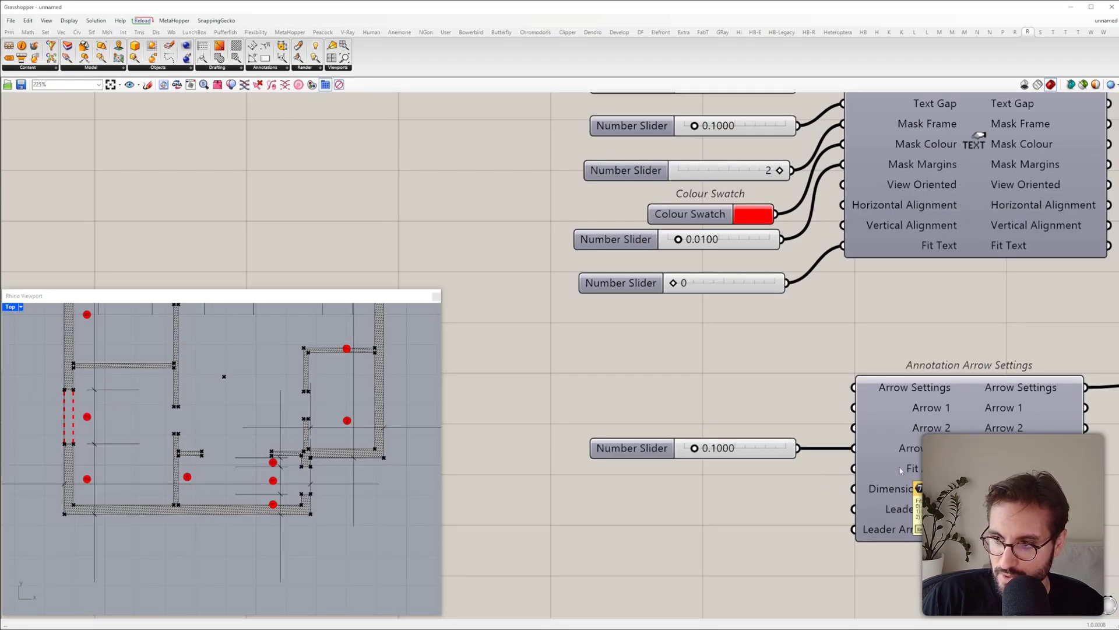
double_click(787, 502)
type("0<")
key("Return")
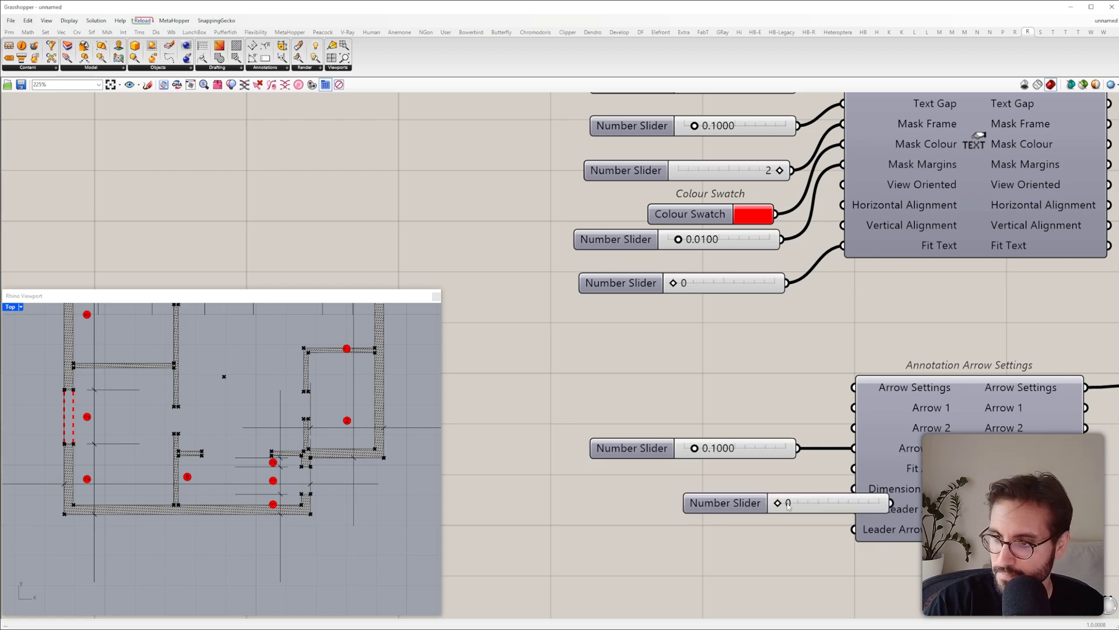
left_click_drag(789, 507, 701, 490)
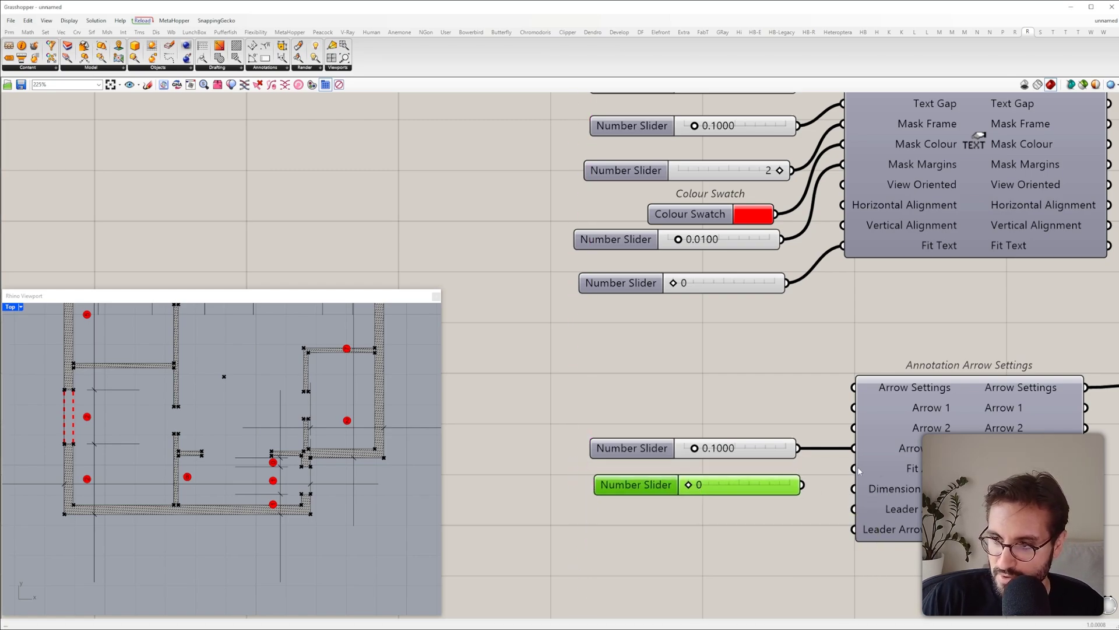
left_click_drag(857, 469, 819, 487)
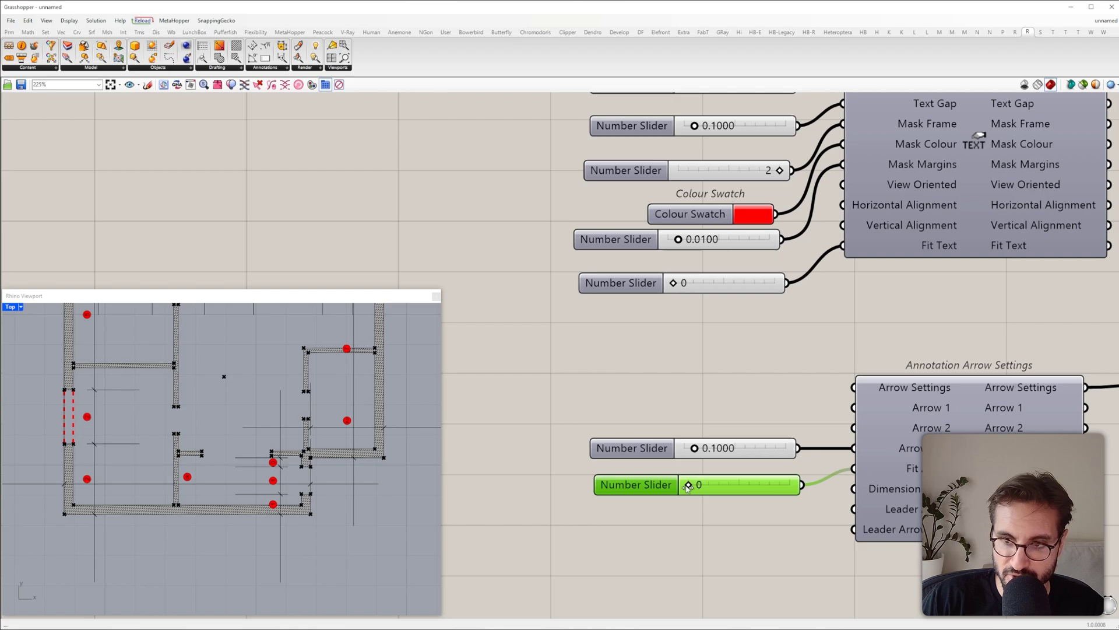
mouse_move(688, 487)
left_mouse_down()
mouse_move(807, 493)
mouse_move(676, 490)
left_mouse_up()
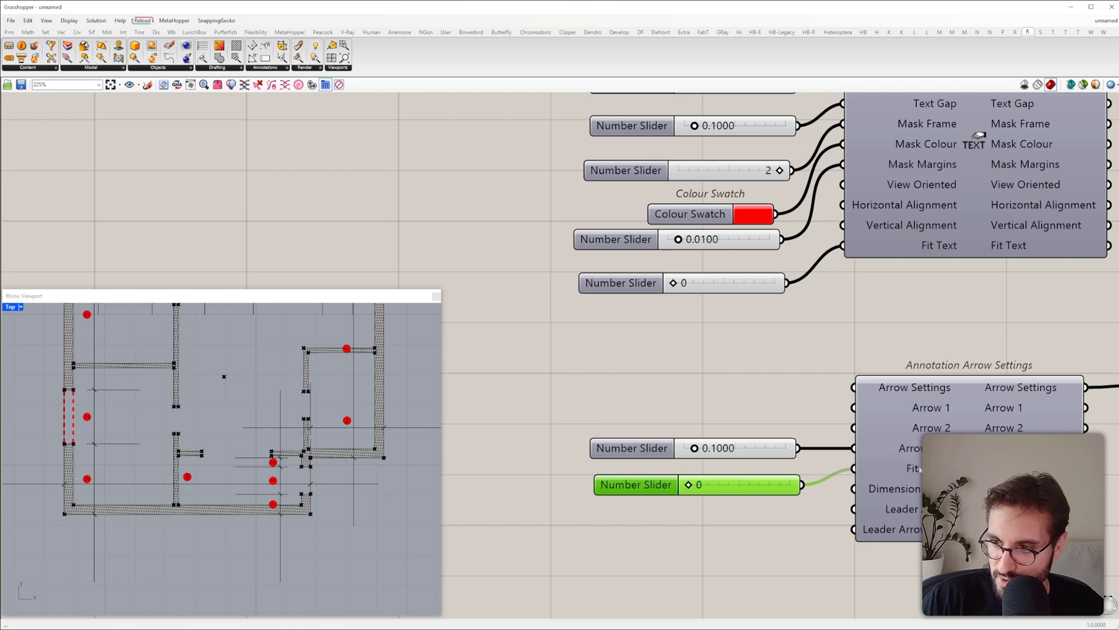
scroll(589, 365, "down", 2)
scroll(180, 495, "down", 3)
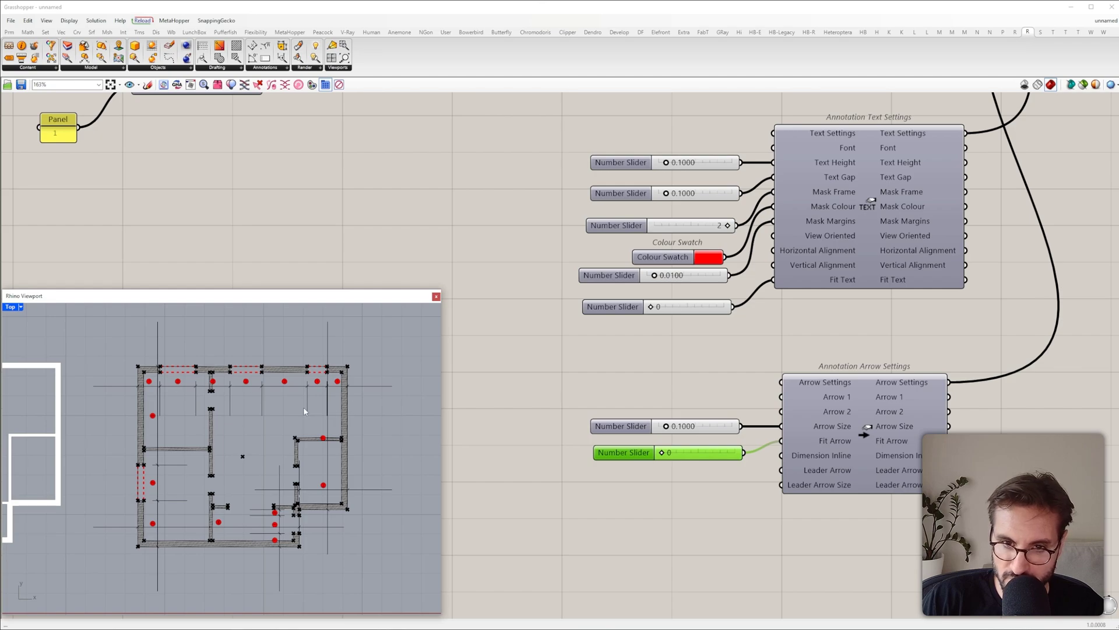
left_click_drag(663, 457, 611, 461)
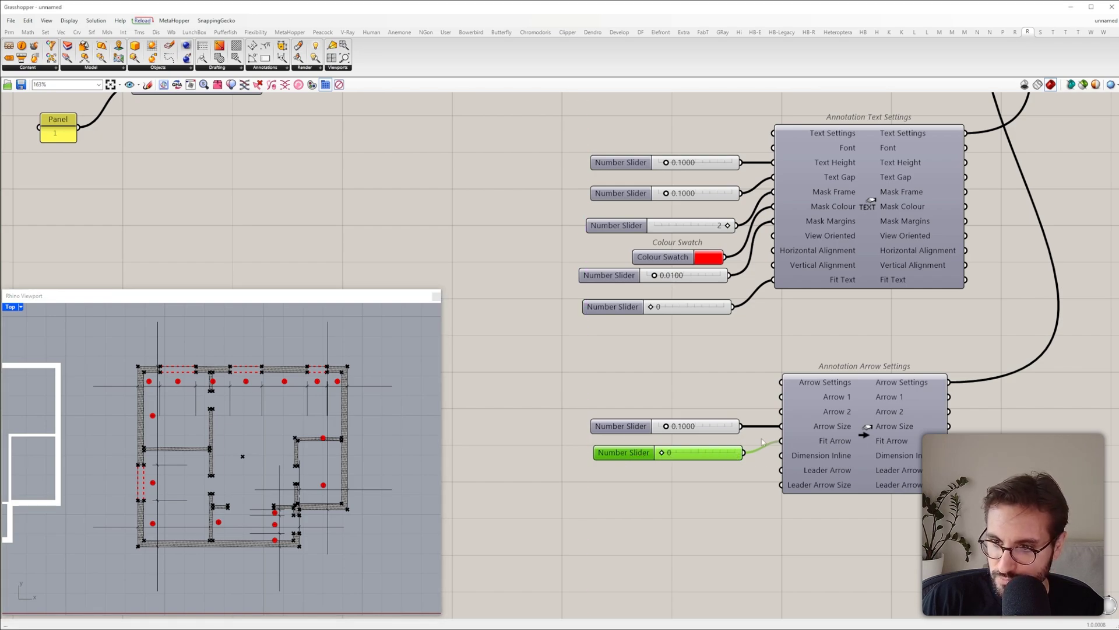
Step: Place a Negative component beside the Aligned Dimension component and connect its Result to the Offset input
scroll(741, 420, "down", 2)
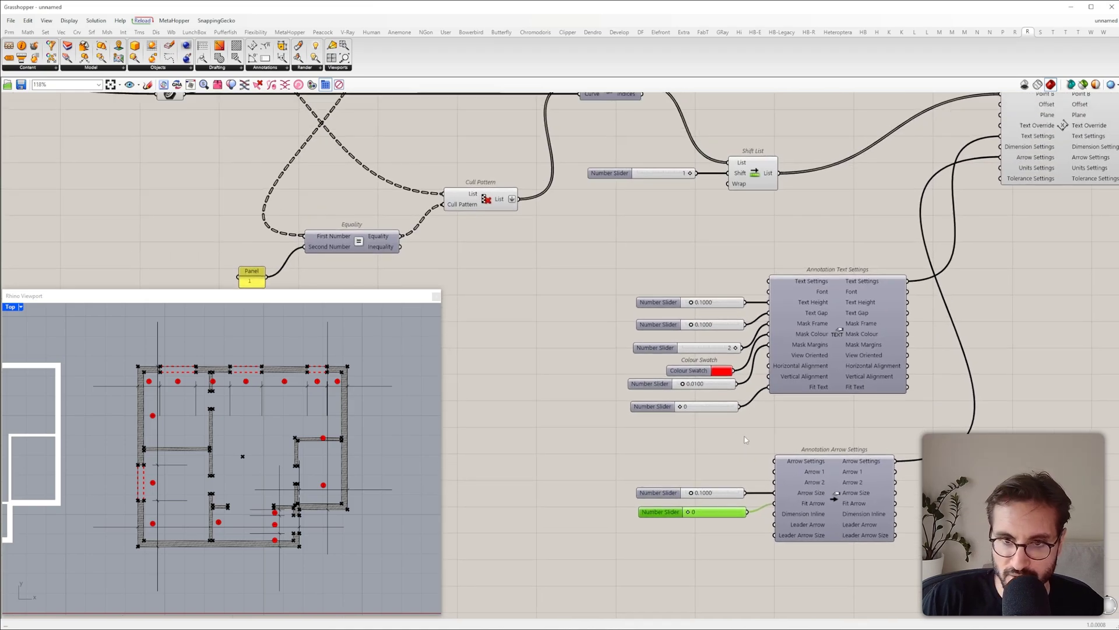
scroll(745, 440, "down", 4)
right_click_drag(839, 268, 846, 373)
scroll(909, 371, "up", 4)
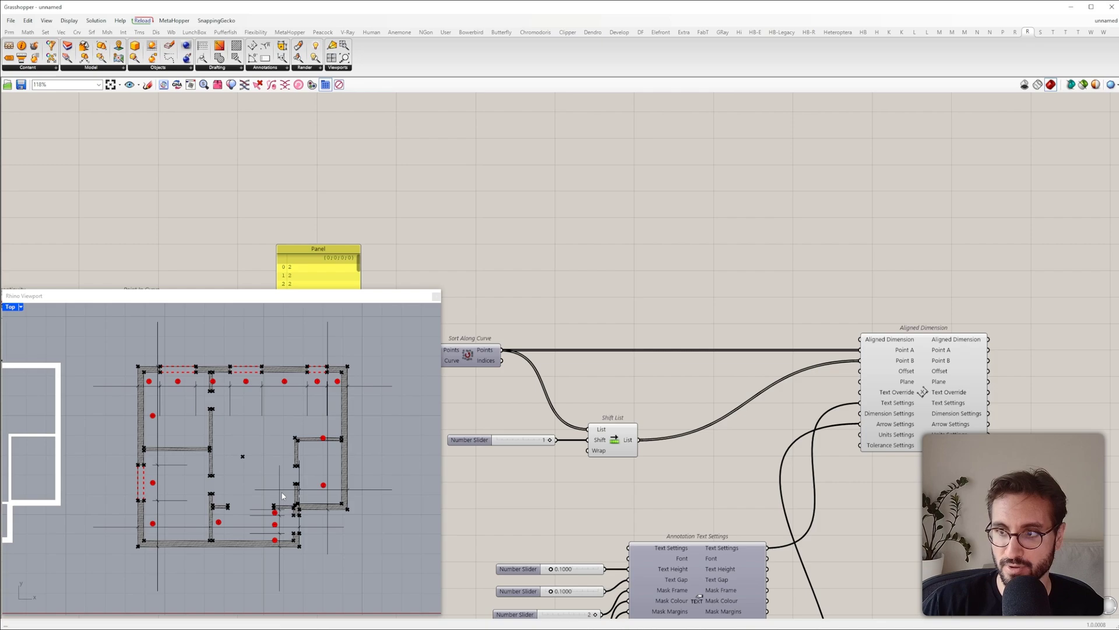
mouse_move(958, 370)
key("Print")
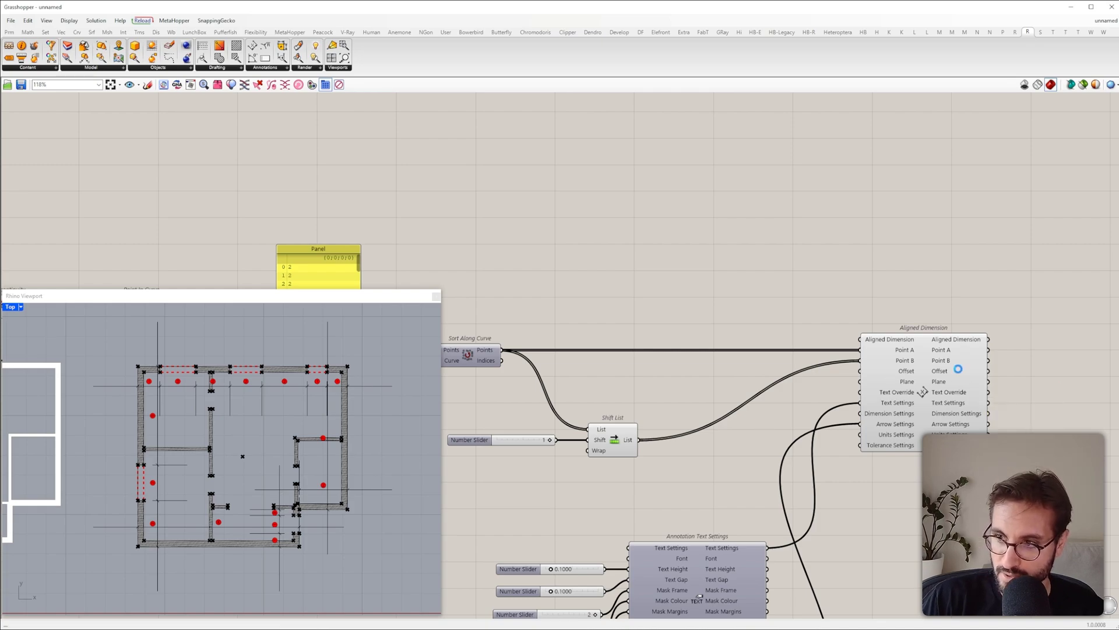
left_click_drag(921, 292, 1035, 528)
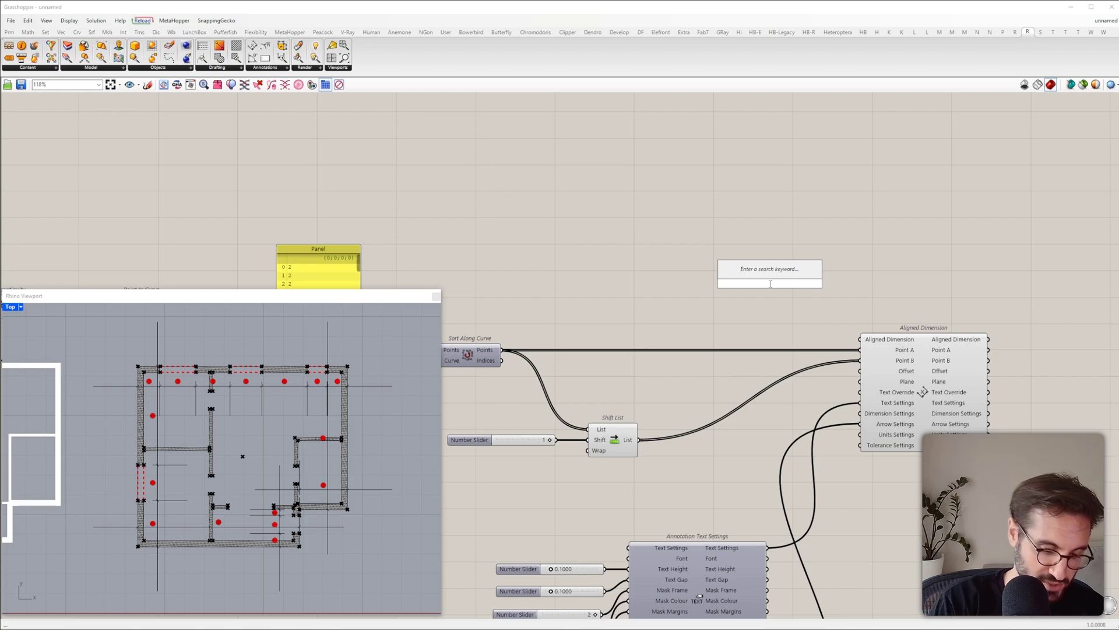
type("neg")
key("Return")
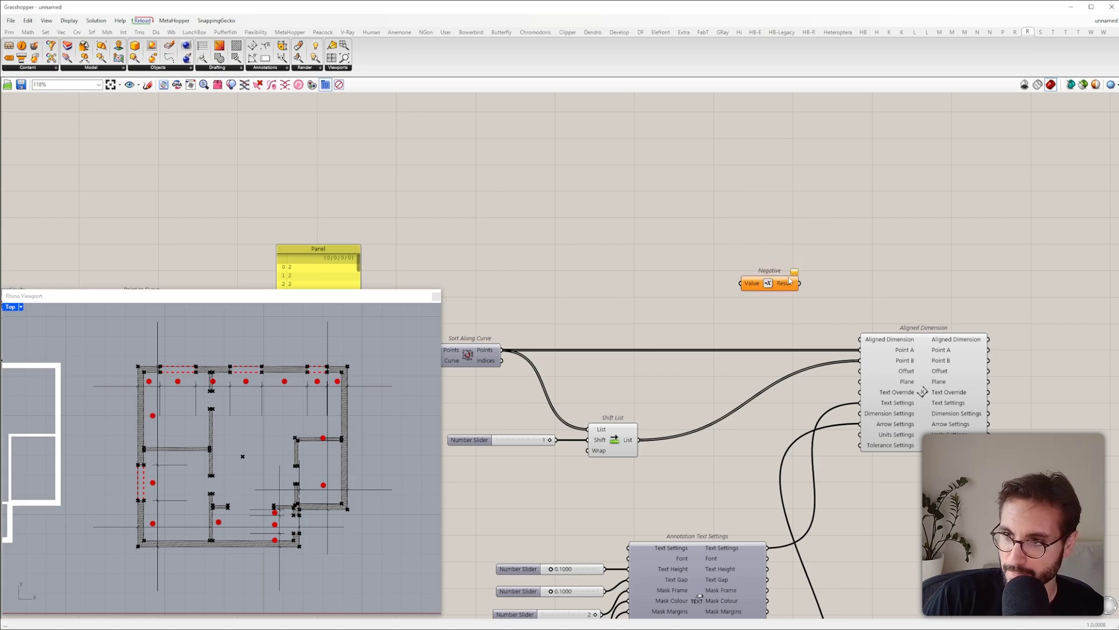
left_click_drag(799, 284, 762, 371)
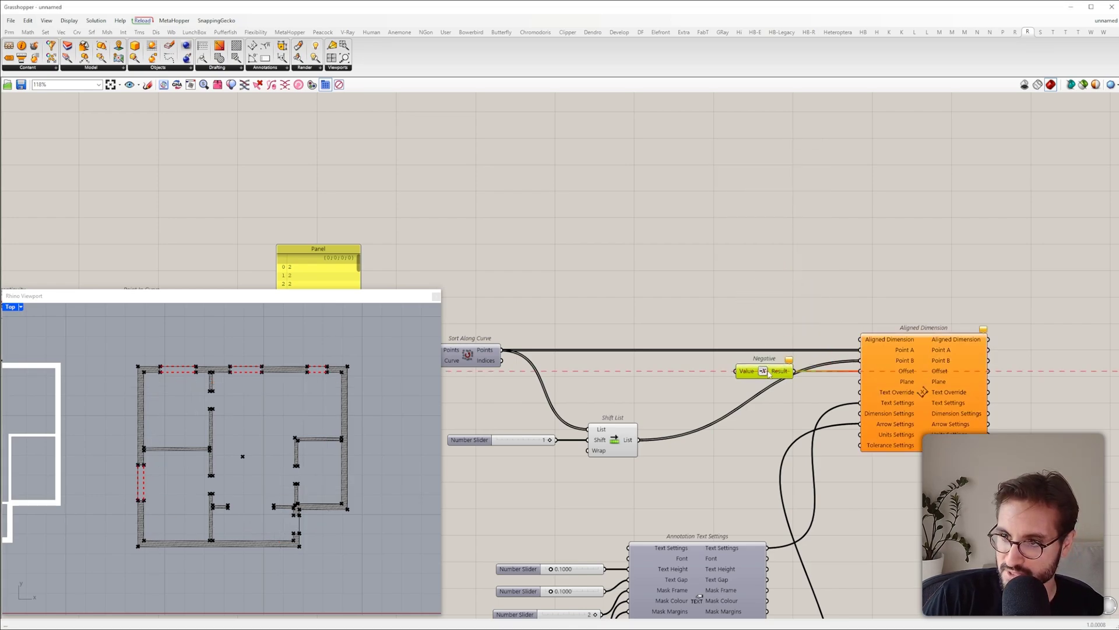
Step: Add a number slider ranging from 0 to 2.000, set it to 1, and connect it to the Negative component's Value input
double_click(671, 375)
type("0<2.000")
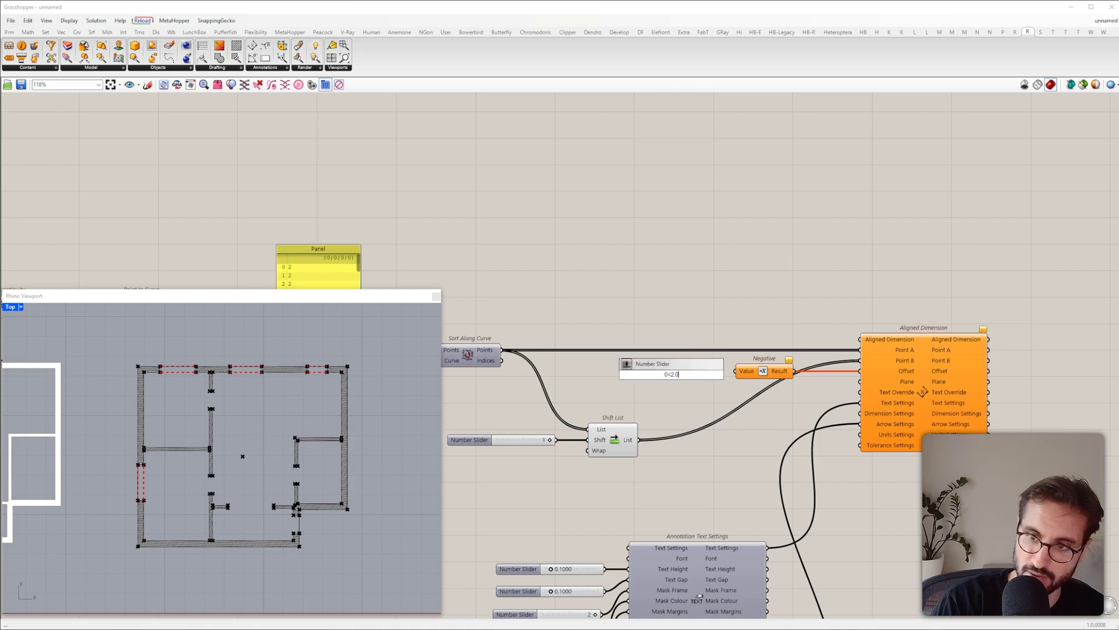
key("Return")
scroll(693, 370, "up", 3)
double_click(686, 378)
type("1")
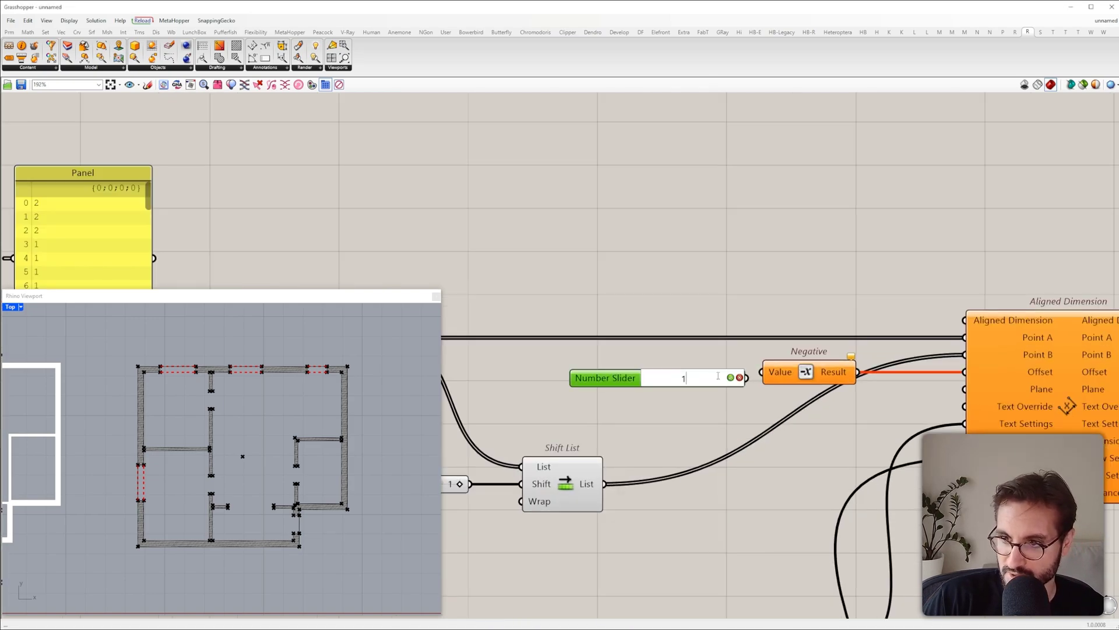
left_click(731, 378)
left_click_drag(761, 374, 747, 378)
left_click_drag(680, 385, 656, 380)
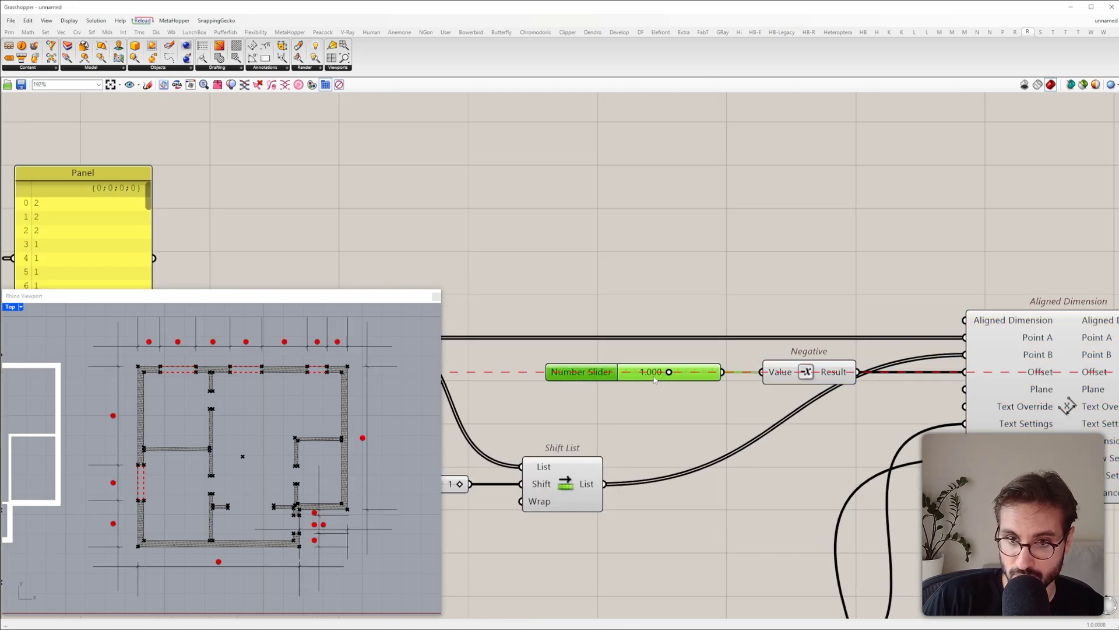
Step: Set the dimension offset slider to 0.5 and check the dimensions around the floor plan
left_click(709, 308)
right_click_drag(775, 403, 710, 377)
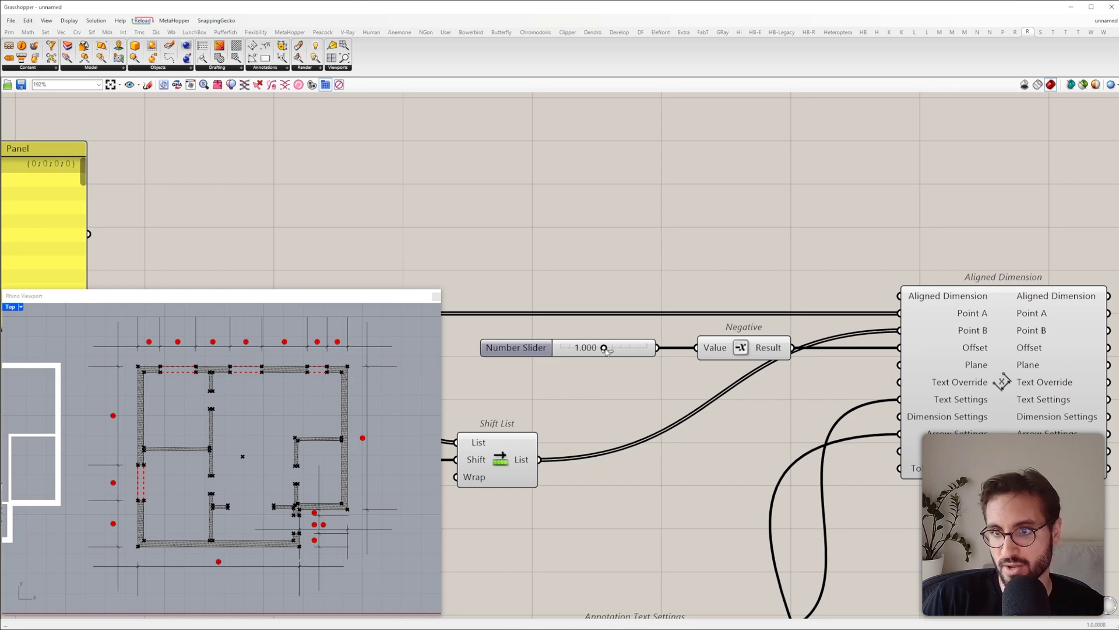
mouse_move(604, 348)
left_mouse_down()
mouse_move(627, 348)
mouse_move(574, 350)
mouse_move(586, 348)
left_mouse_up()
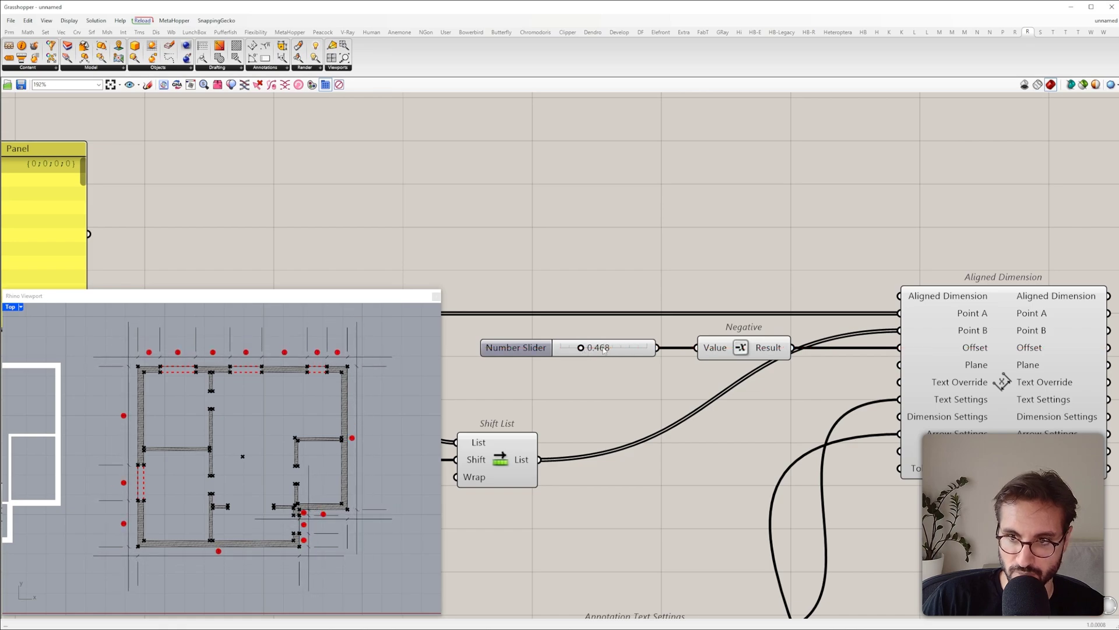
double_click(637, 347)
type("5")
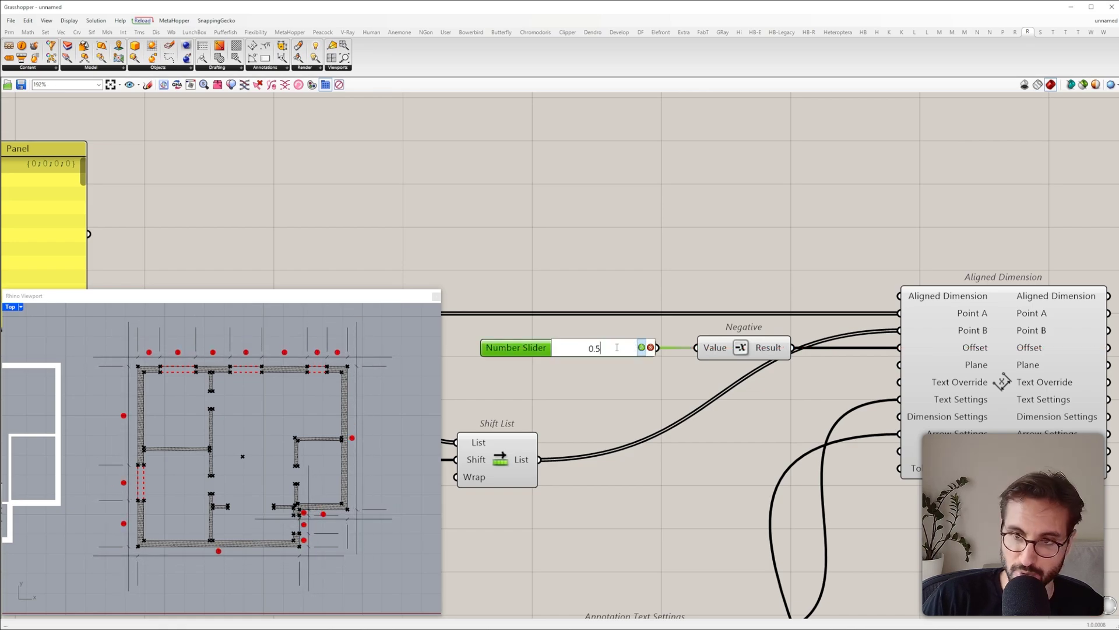
key("Return")
scroll(291, 411, "up", 6)
right_click_drag(302, 412, 323, 419)
scroll(318, 410, "down", 4)
scroll(407, 361, "up", 6)
scroll(408, 360, "down", 8)
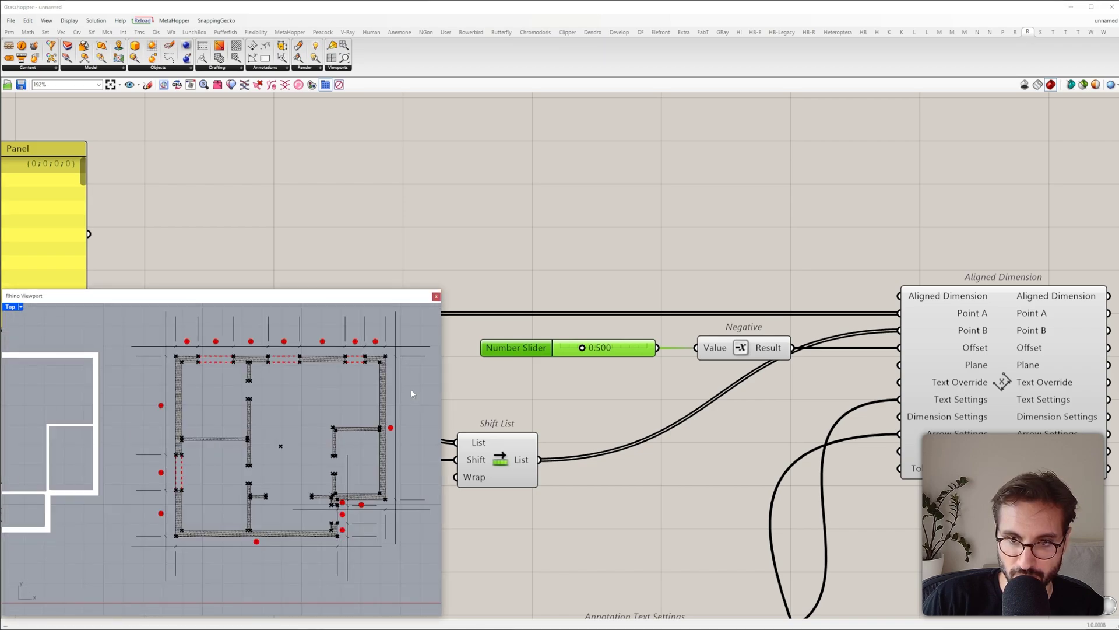
Step: Place an Annotation Dimension Settings component below the Annotation Arrow Settings component
right_click_drag(534, 434, 574, 330)
right_click_drag(617, 465, 723, 257)
scroll(722, 255, "down", 5)
right_click_drag(727, 342, 754, 187)
scroll(754, 188, "up", 4)
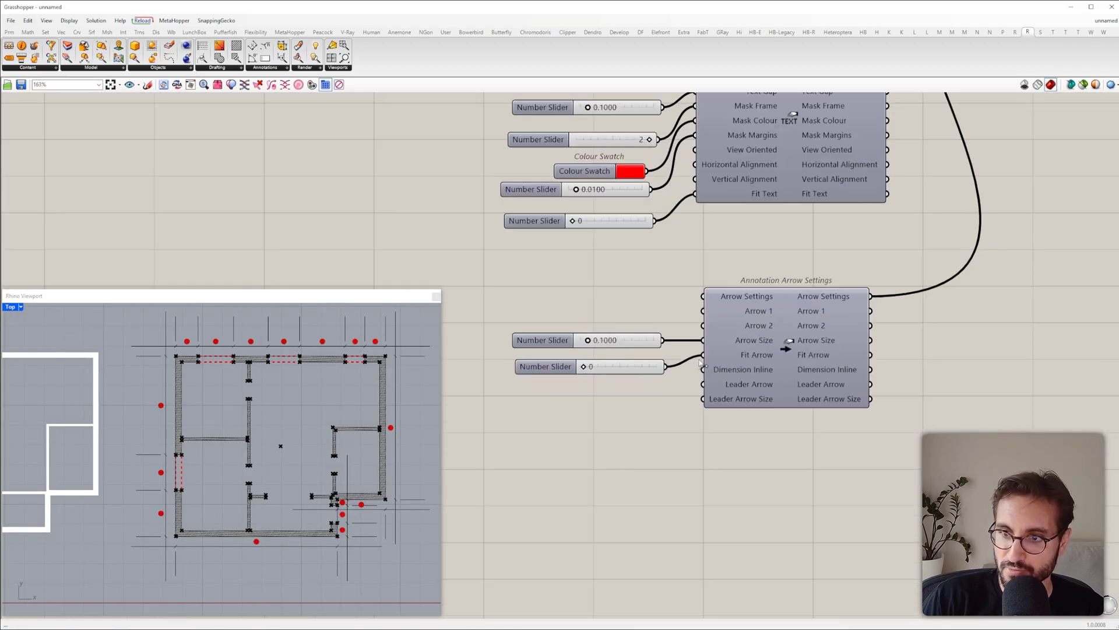
scroll(700, 362, "down", 3)
right_click_drag(723, 304, 684, 429)
scroll(836, 245, "up", 2)
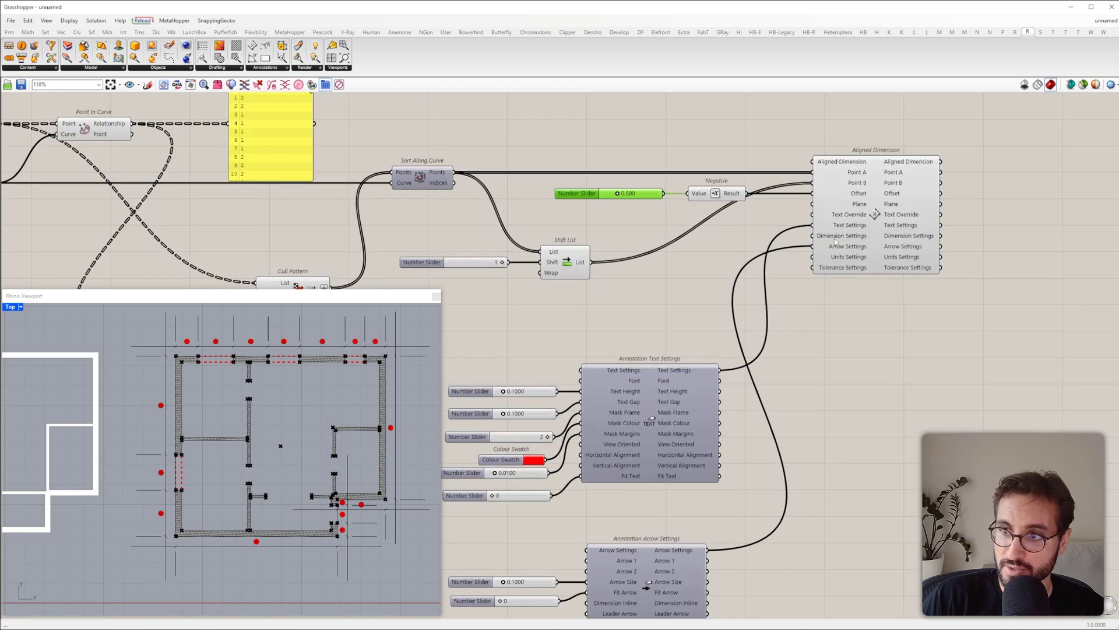
scroll(828, 272, "down", 3)
left_click(266, 68)
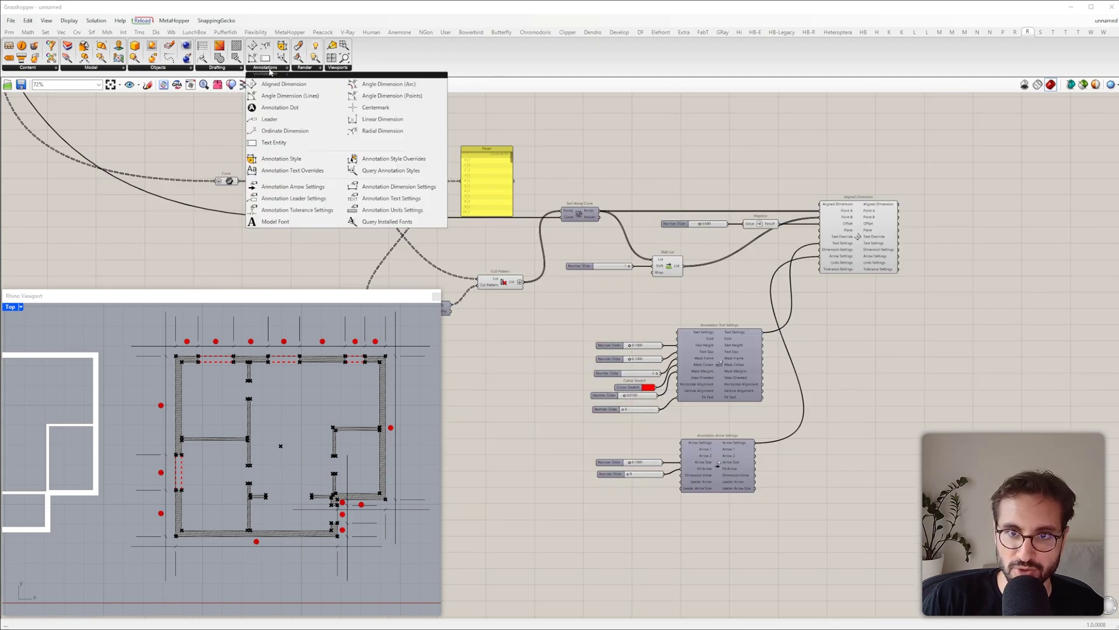
left_click(410, 188)
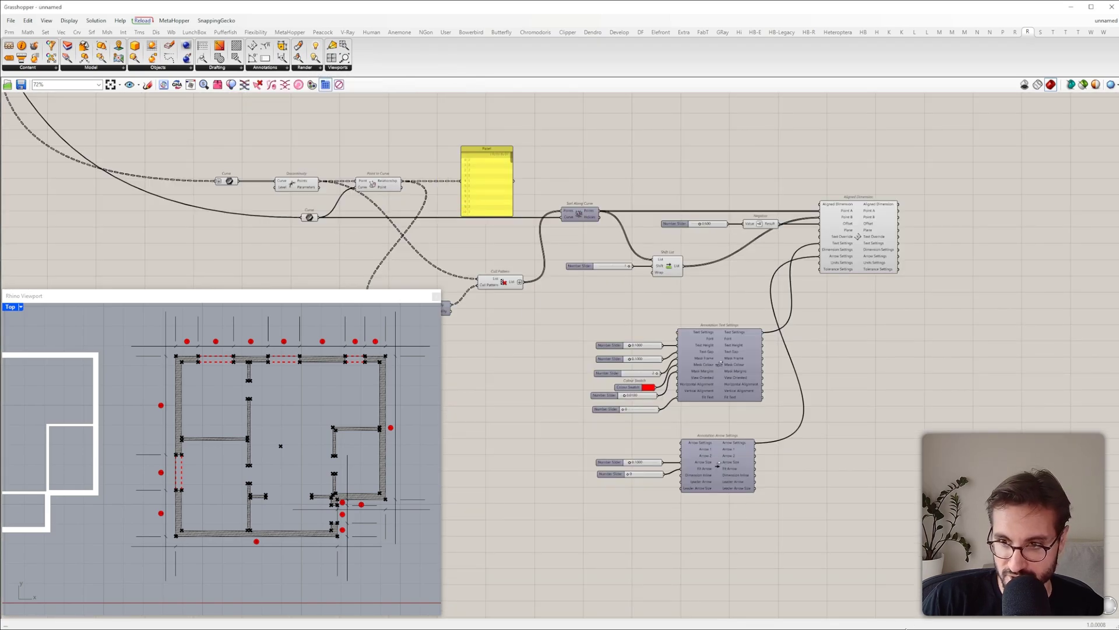
left_click(746, 560)
scroll(775, 554, "up", 3)
right_click_drag(722, 501, 701, 382)
scroll(701, 382, "down", 2)
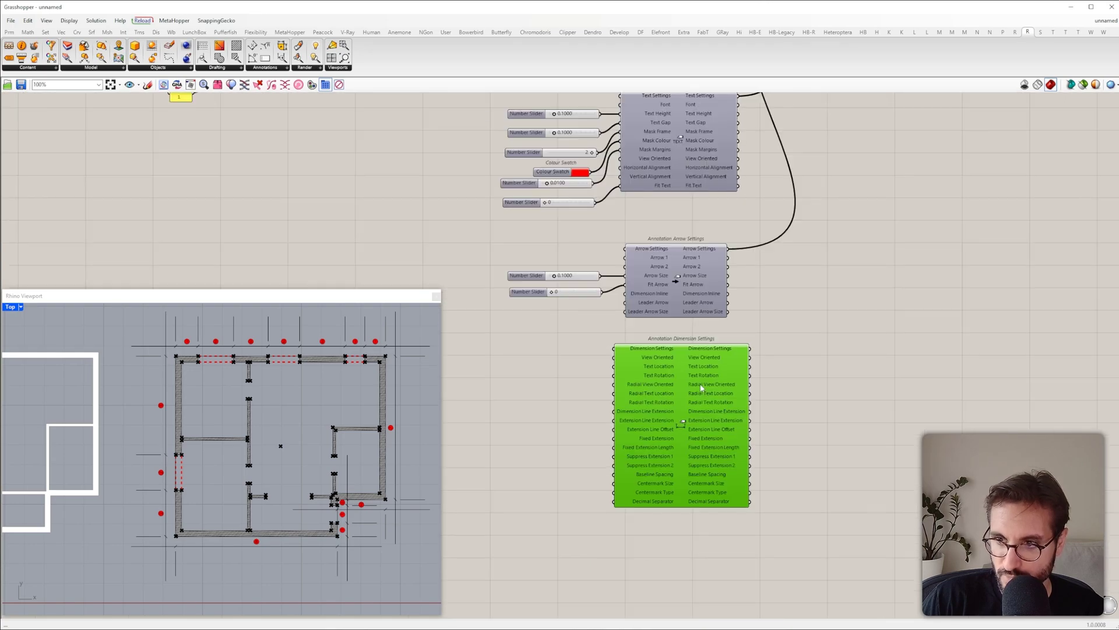
left_click_drag(701, 387, 699, 410)
Step: Connect the Annotation Dimension Settings output to the Aligned Dimension's Dimension Settings input
left_click(752, 374)
scroll(749, 373, "up", 1)
right_click_drag(749, 374, 683, 411)
scroll(665, 417, "down", 7)
mouse_move(678, 413)
left_mouse_down()
mouse_move(701, 291)
mouse_move(677, 280)
mouse_move(662, 226)
left_mouse_up()
scroll(694, 285, "up", 10)
scroll(728, 283, "down", 6)
right_click_drag(690, 491, 797, 296)
scroll(687, 380, "up", 6)
right_click_drag(686, 380, 733, 342)
scroll(727, 260, "down", 3)
right_click_drag(727, 260, 684, 410)
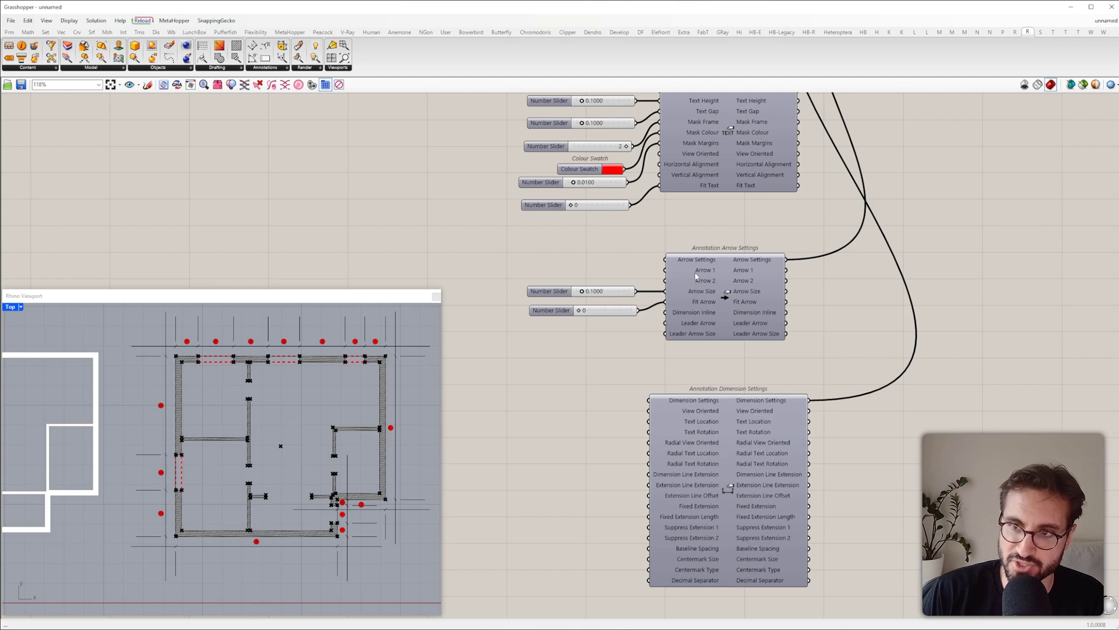
Step: Place an Annotation Style component to the left of the Annotation Dimension Settings component
right_click_drag(695, 277, 696, 399)
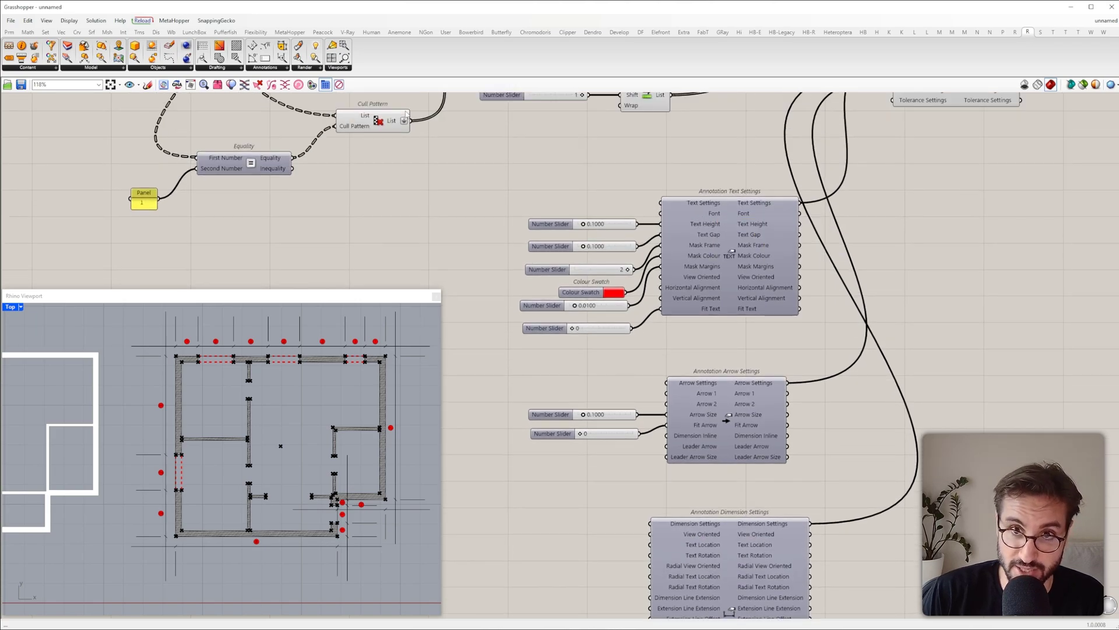
left_click(268, 67)
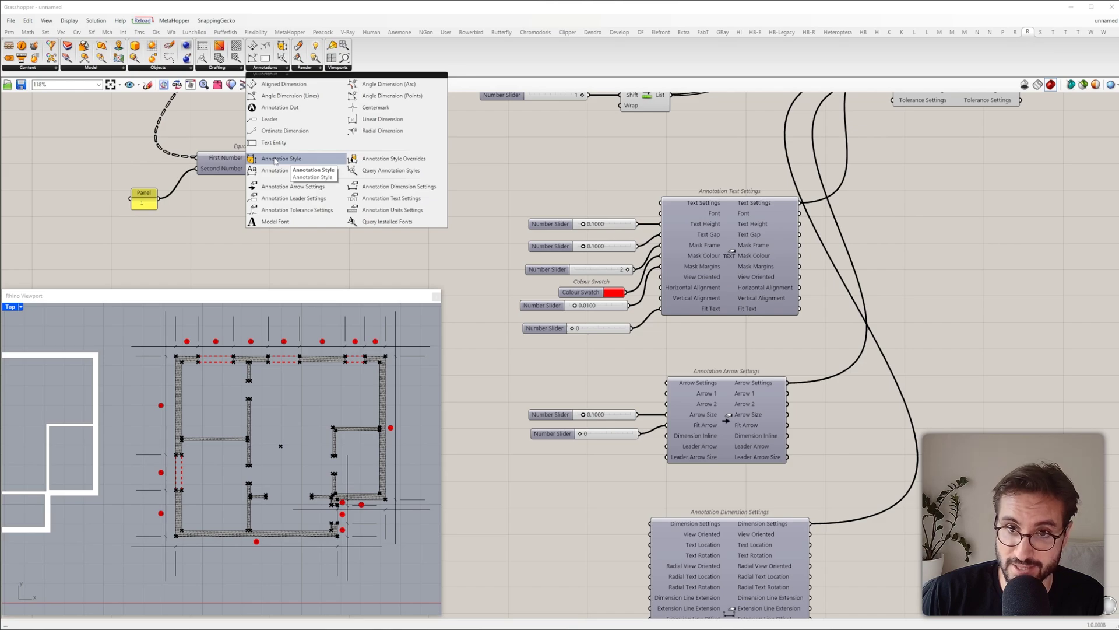
left_click(275, 160)
left_click(539, 548)
right_click_drag(537, 549, 726, 372)
left_click_drag(727, 372, 624, 378)
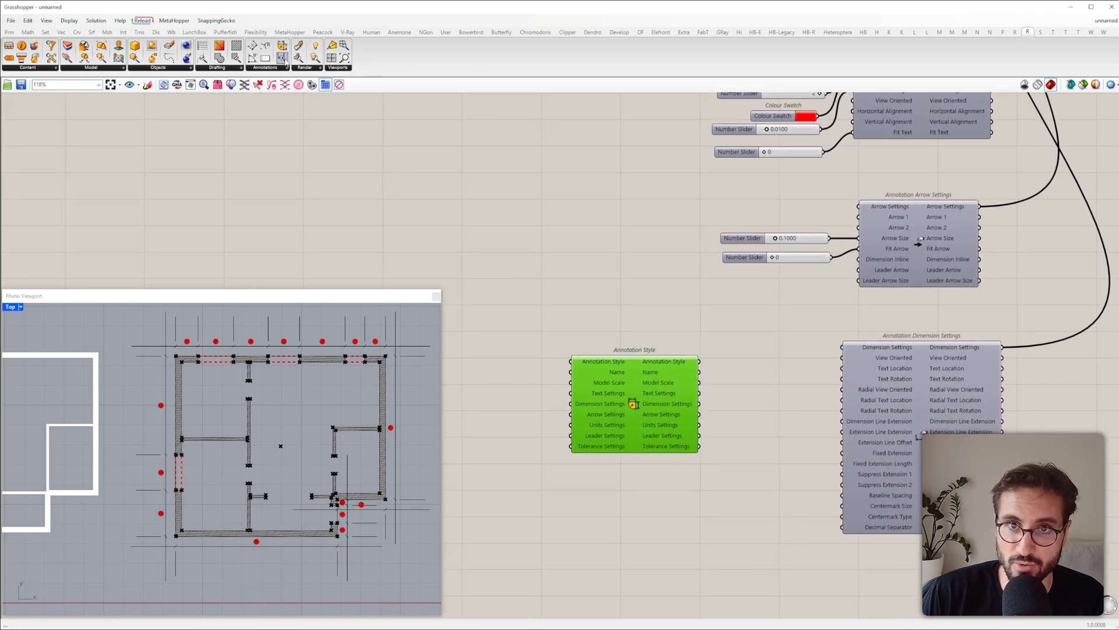
Step: Place a Query Annotation Styles component to the left of the Annotation Style component
left_click(282, 58)
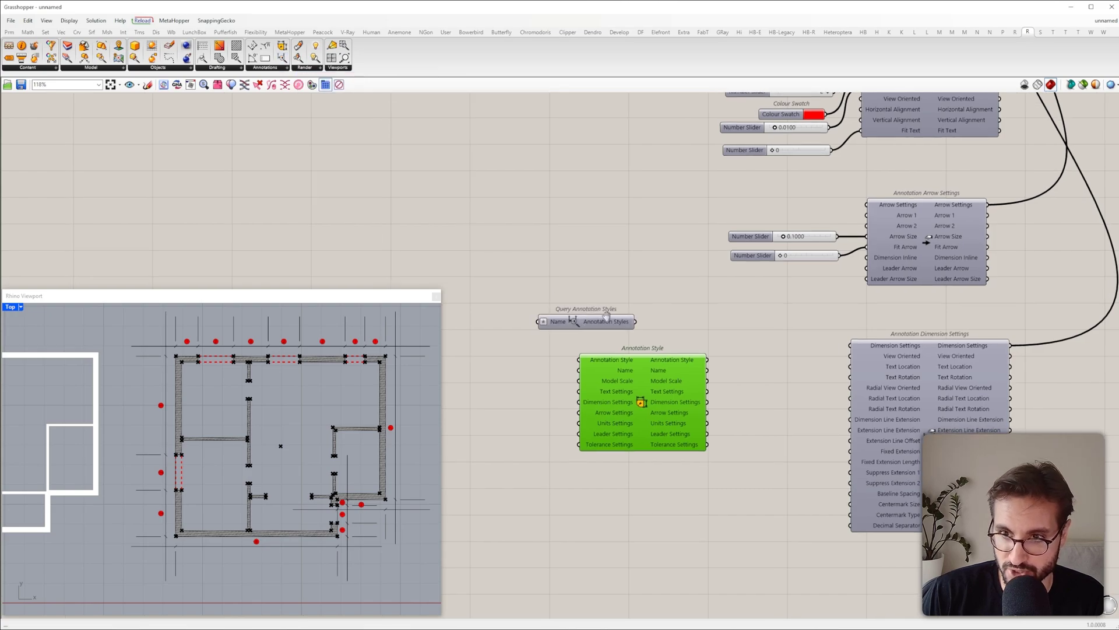
right_click_drag(577, 326, 770, 286)
left_click(618, 337)
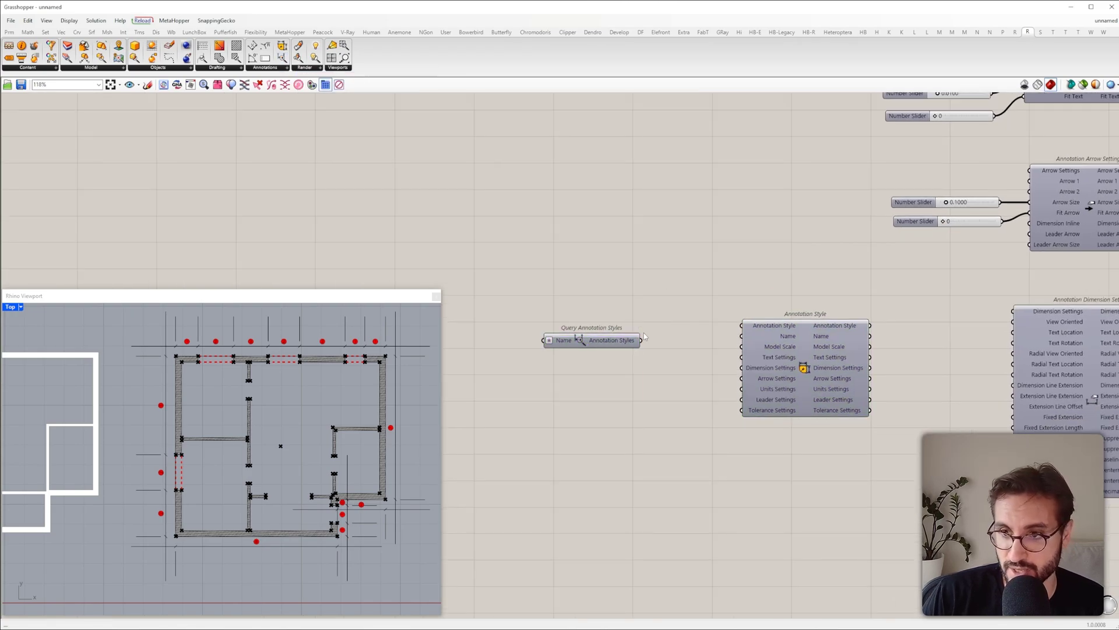
mouse_move(628, 340)
left_mouse_down()
mouse_move(584, 287)
mouse_move(633, 253)
left_mouse_up()
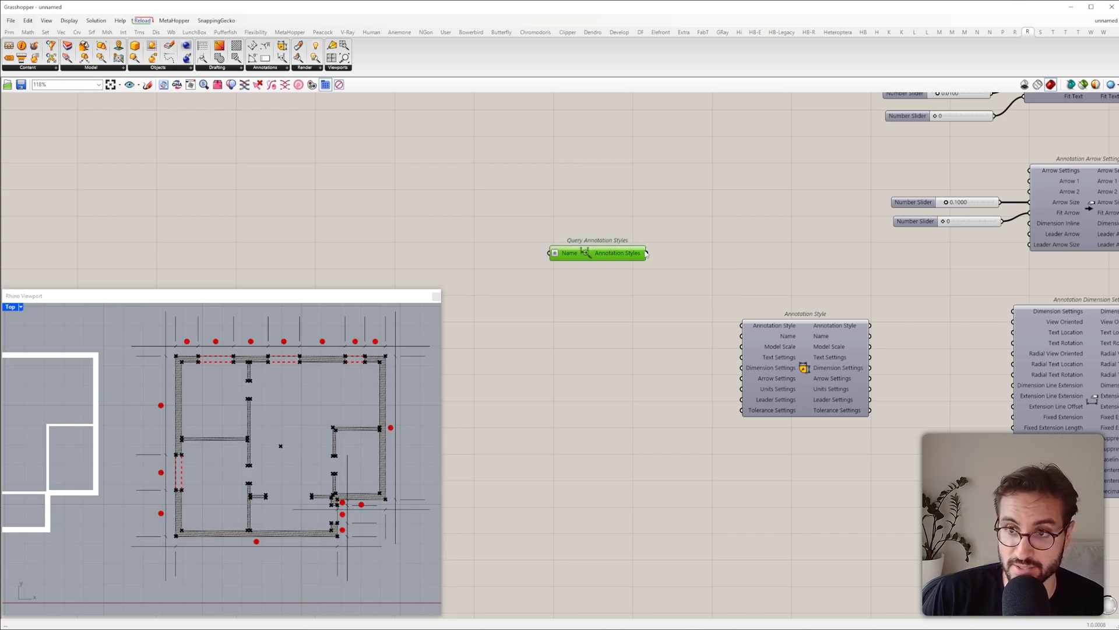
Step: Connect the Query Annotation Styles output to the Annotation Style input and space the two components further apart
mouse_move(642, 255)
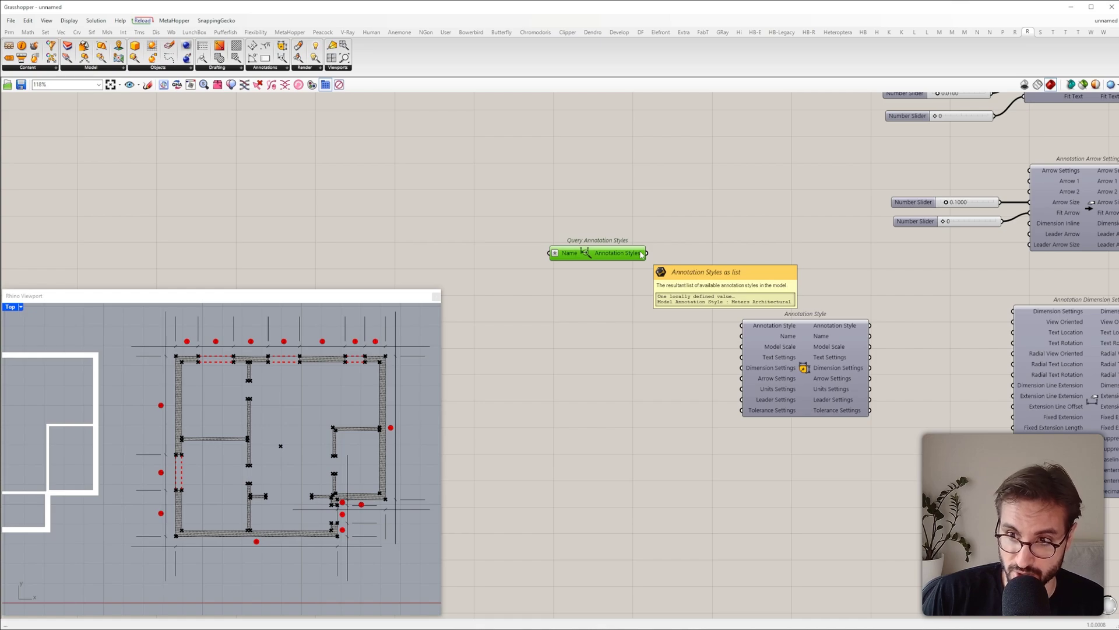
mouse_move(647, 254)
left_mouse_down()
mouse_move(697, 313)
mouse_move(741, 326)
left_mouse_up()
left_click_drag(637, 256, 689, 323)
right_click_drag(722, 334, 681, 288)
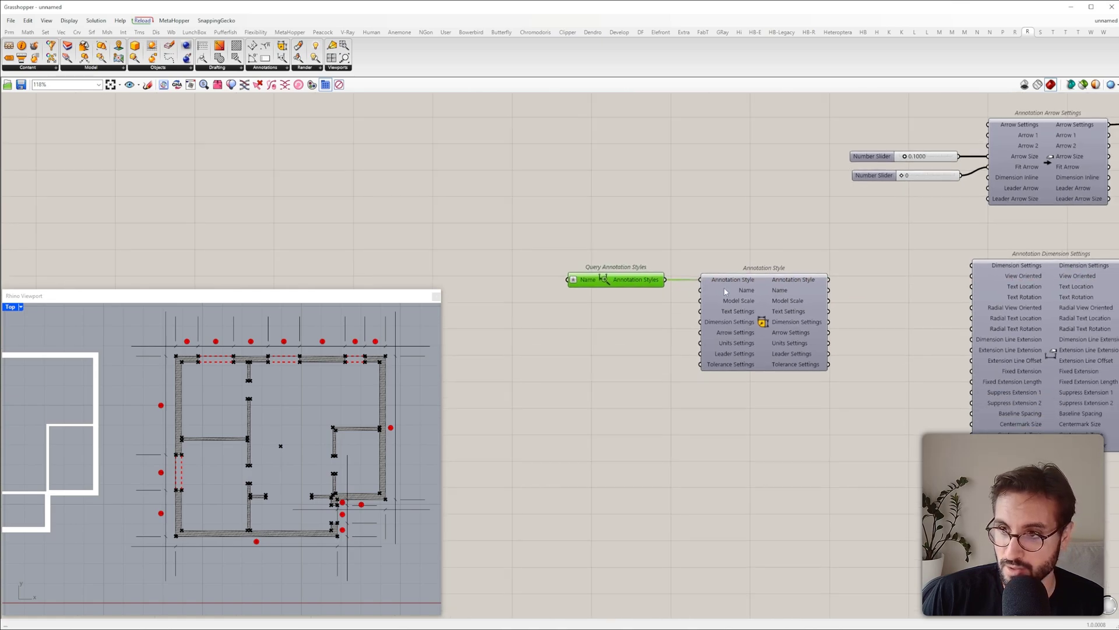
left_click_drag(633, 281, 605, 281)
Step: Add a panel containing "myAnnotationStyle" and connect it to the Annotation Style's Name input
double_click(643, 320)
type("//")
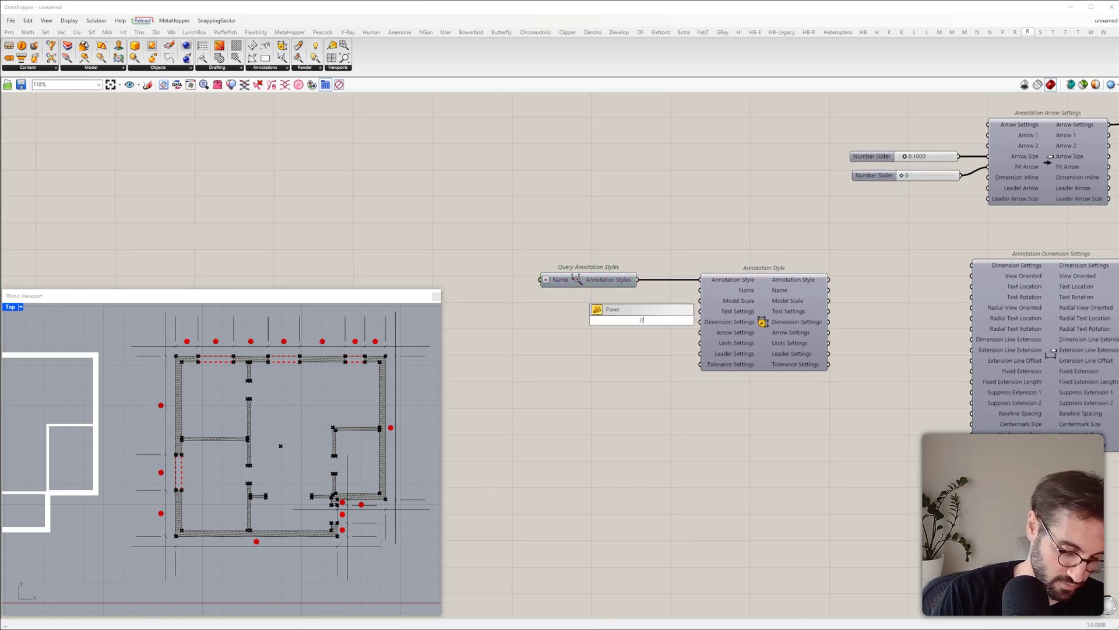
type("my")
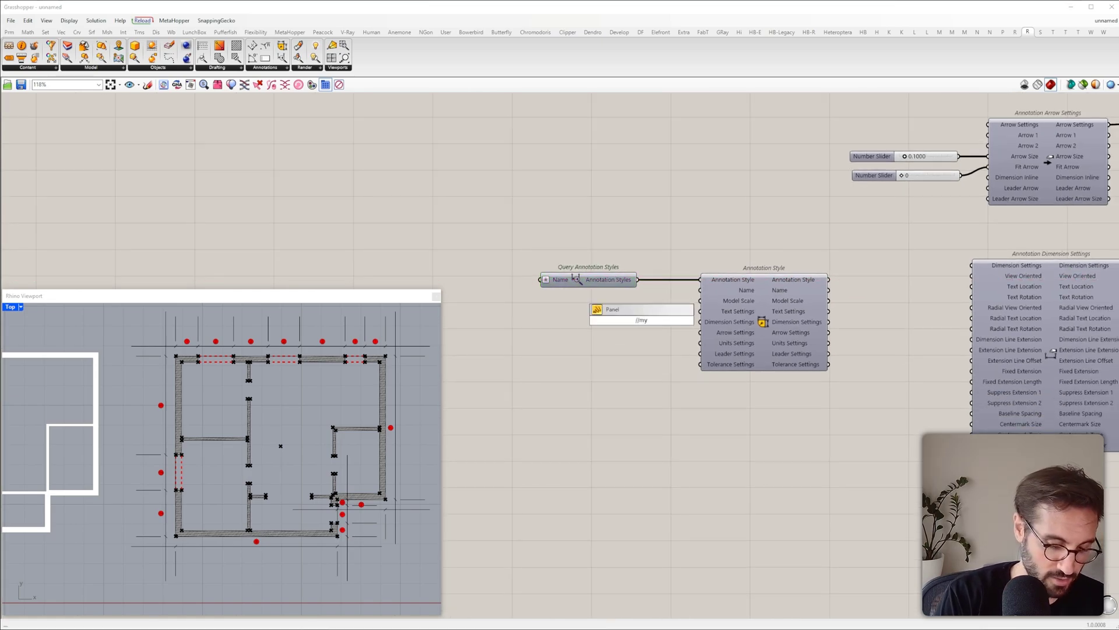
type("Annotation")
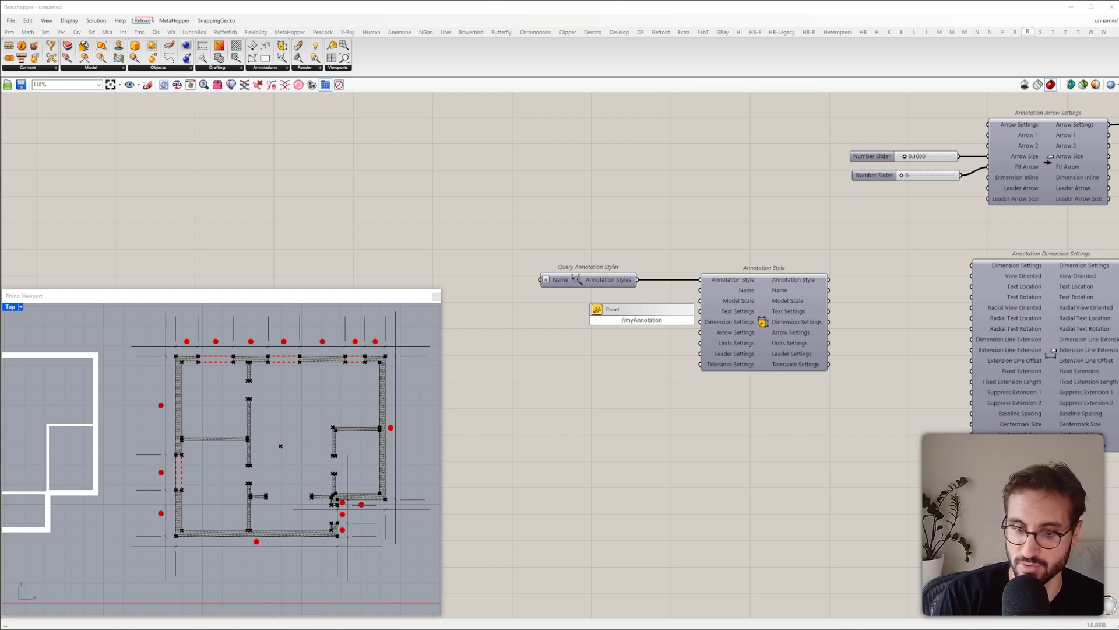
type("Style")
key("Return")
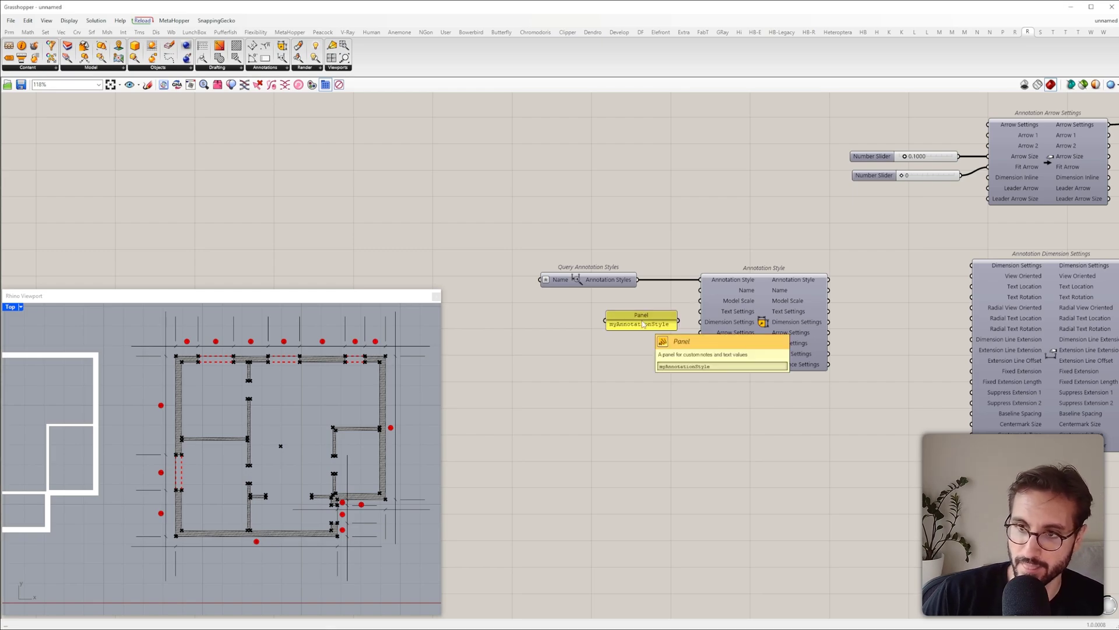
left_click_drag(679, 320, 700, 290)
Step: Connect the Annotation Style's Text, Dimension and Arrow Settings outputs to the matching inputs of the three annotation settings components
right_click_drag(802, 306, 626, 315)
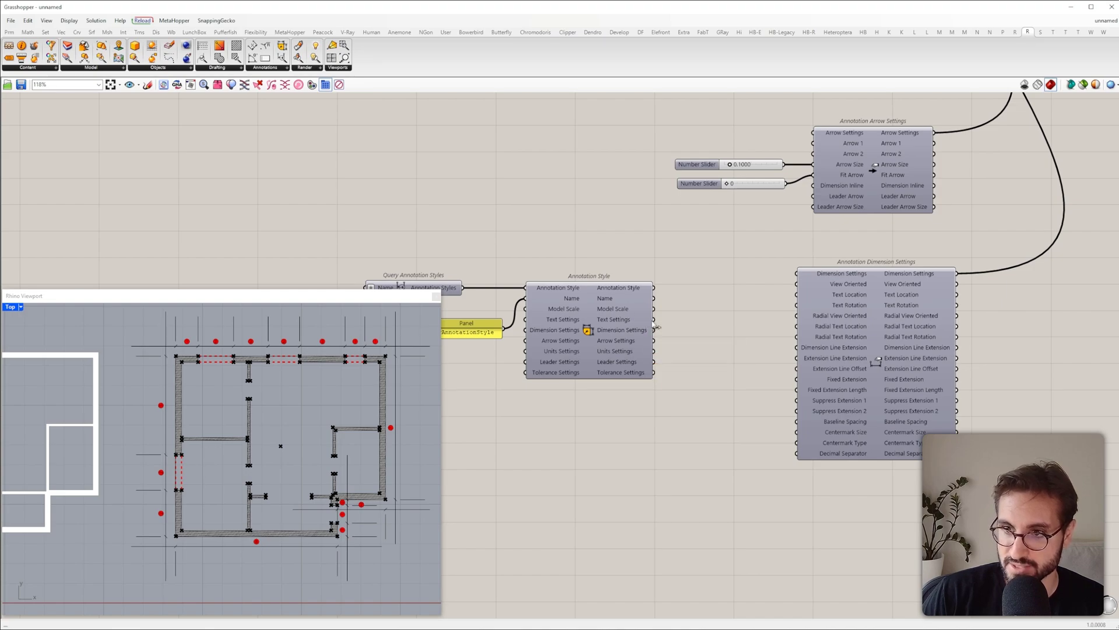
scroll(653, 303, "down", 2)
mouse_move(656, 327)
left_mouse_down()
mouse_move(653, 304)
mouse_move(707, 194)
left_mouse_up()
scroll(705, 204, "up", 2)
right_click_drag(542, 535, 643, 375)
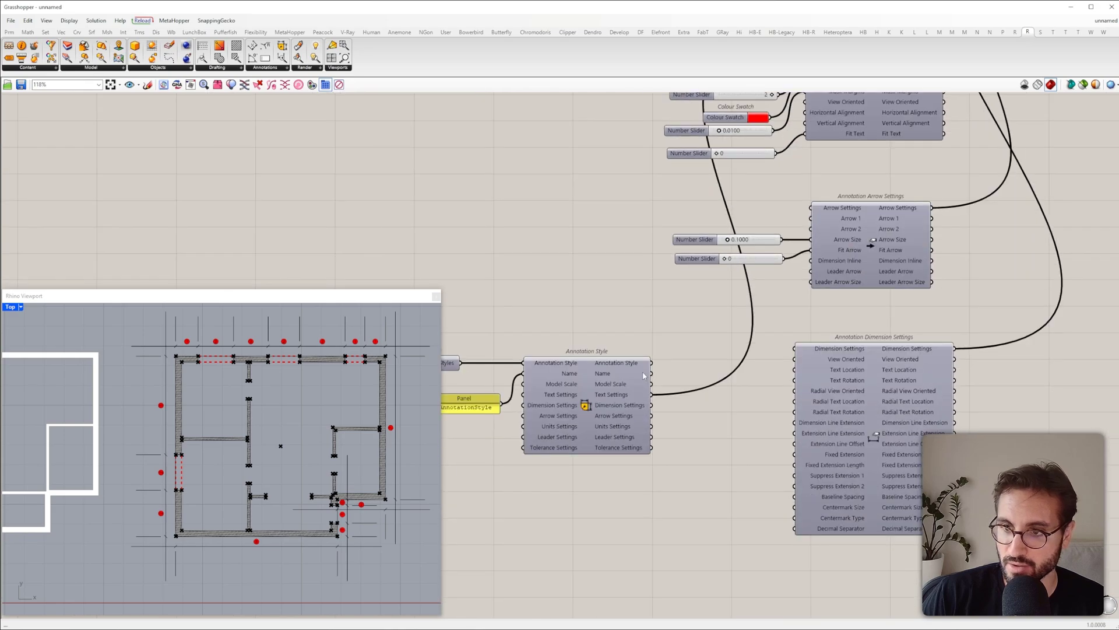
left_click_drag(649, 406, 795, 349)
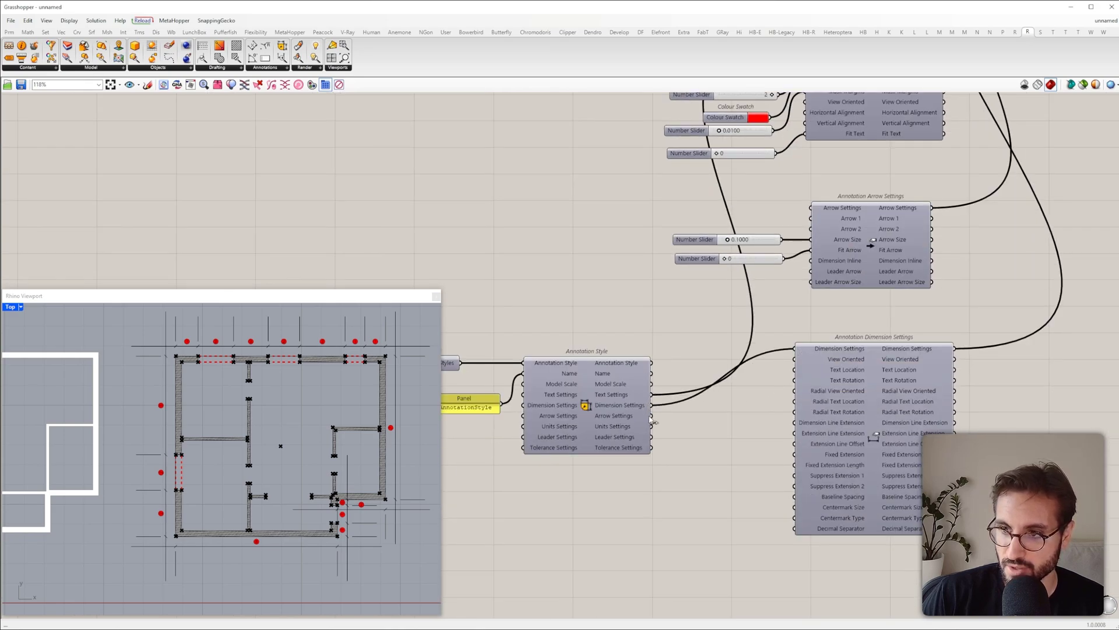
left_click_drag(651, 416, 812, 208)
scroll(741, 320, "down", 2)
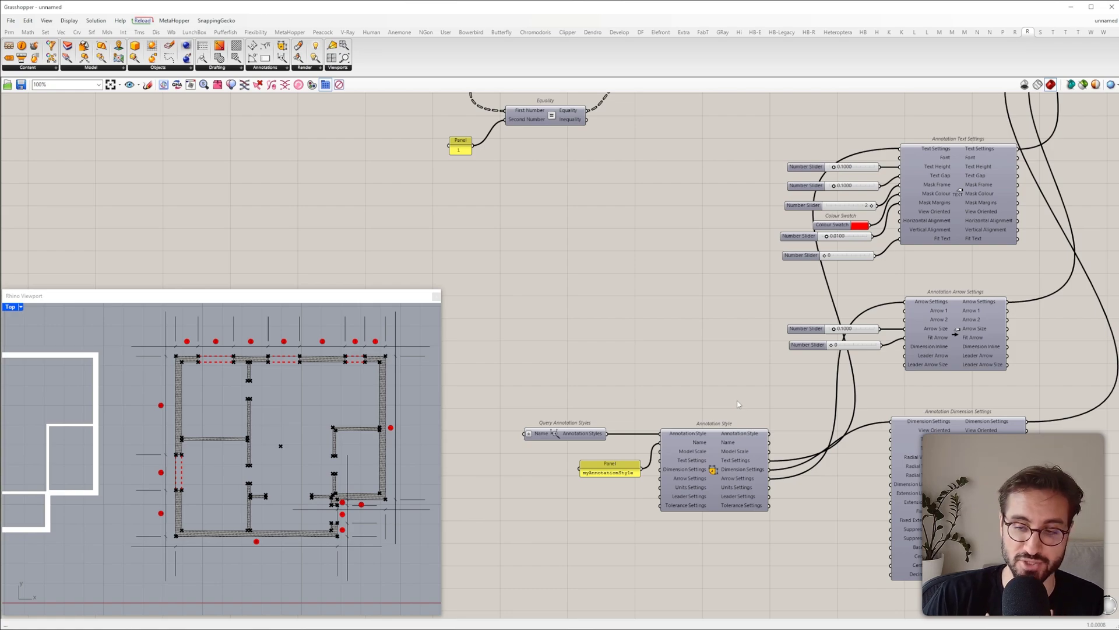
Step: Move the Query Annotation Styles, name panel and Annotation Style components together up and left, clear of the settings components
left_click_drag(588, 439, 531, 394)
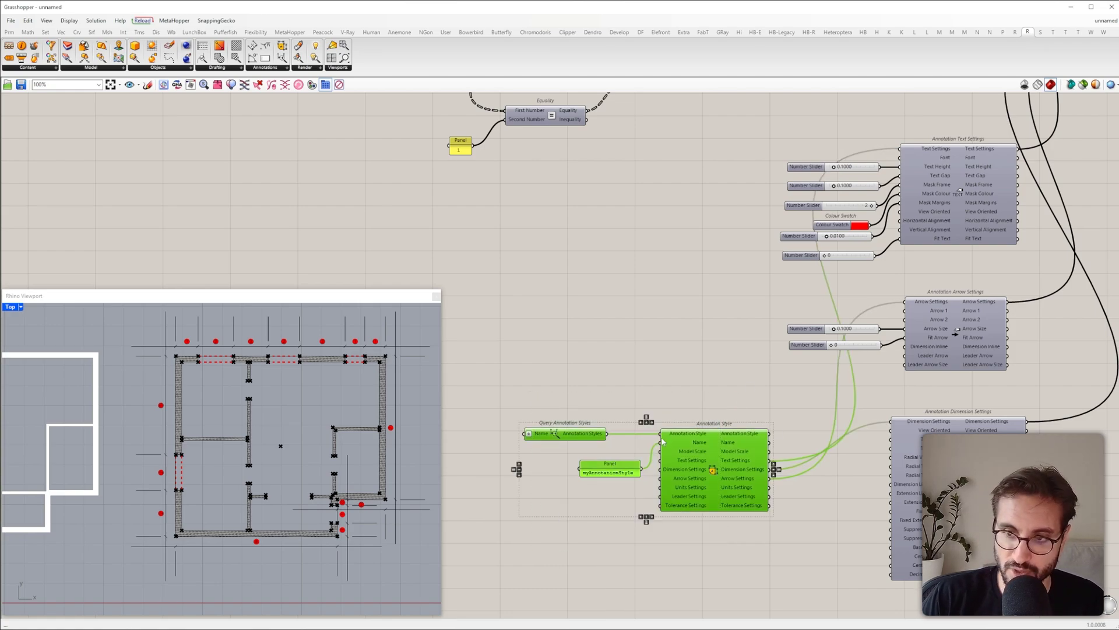
left_click_drag(700, 443, 588, 303)
scroll(629, 325, "down", 3)
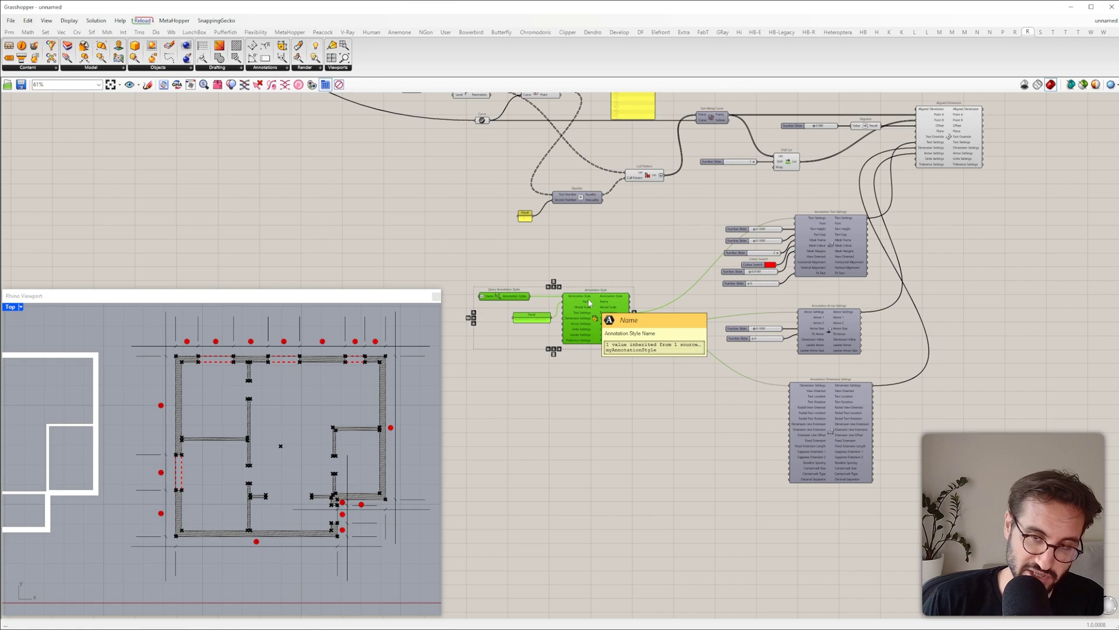
left_click(622, 282)
Step: Add a Boolean Toggle set to True and connect it to the Annotation Dimension Settings' View Oriented input
scroll(672, 372, "up", 4)
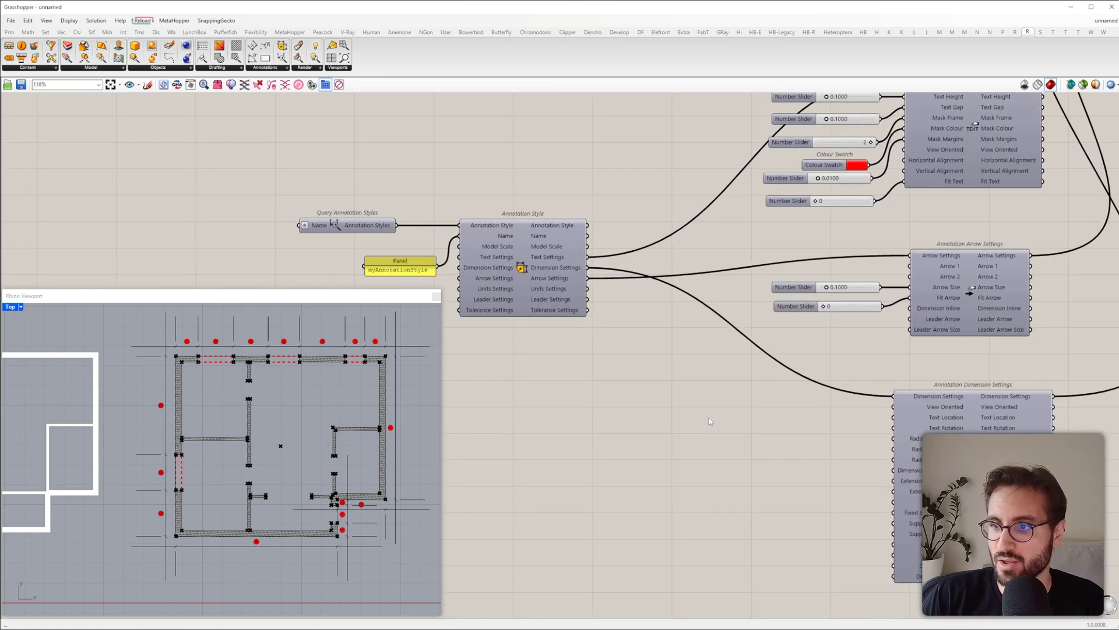
mouse_move(884, 404)
right_mouse_down()
mouse_move(824, 382)
mouse_move(697, 380)
mouse_move(759, 350)
right_mouse_up()
scroll(825, 381, "up", 3)
scroll(697, 380, "down", 1)
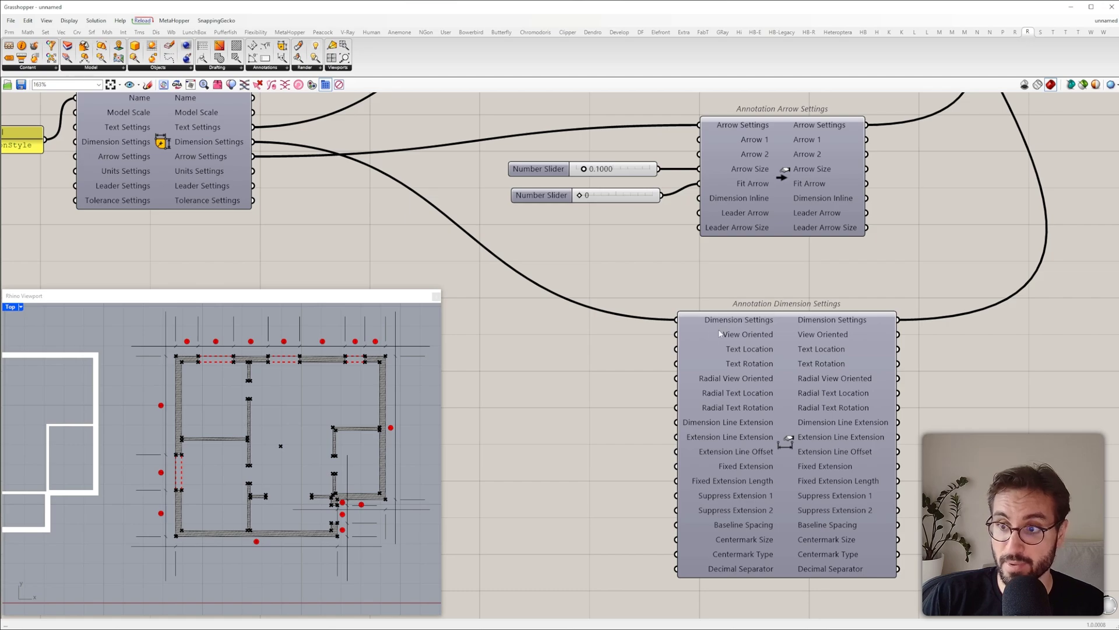
right_click_drag(696, 348, 760, 344)
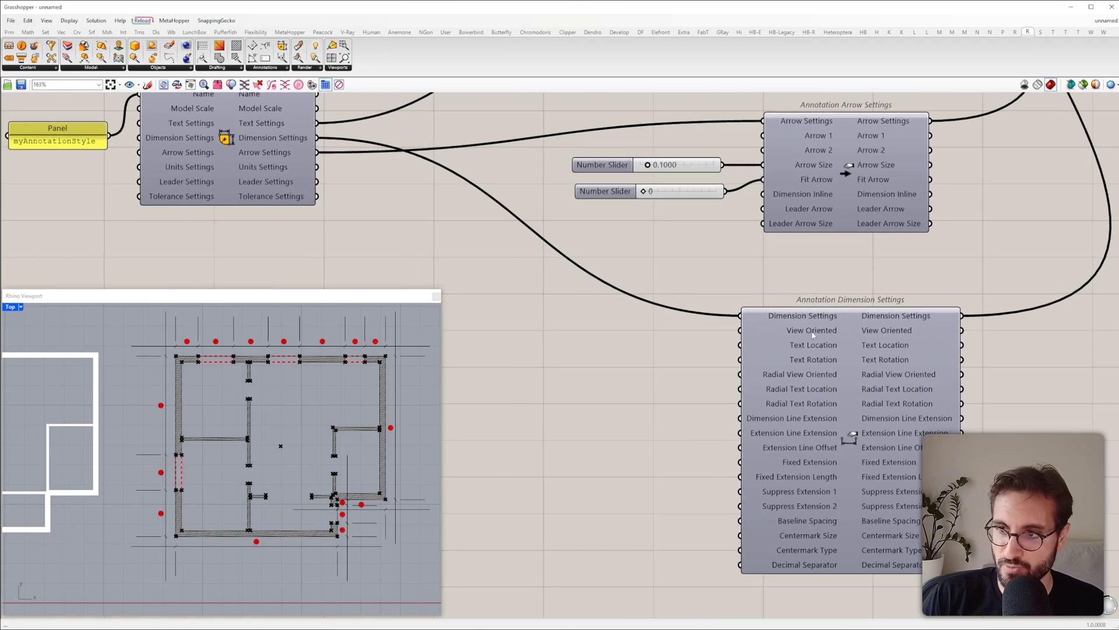
double_click(622, 341)
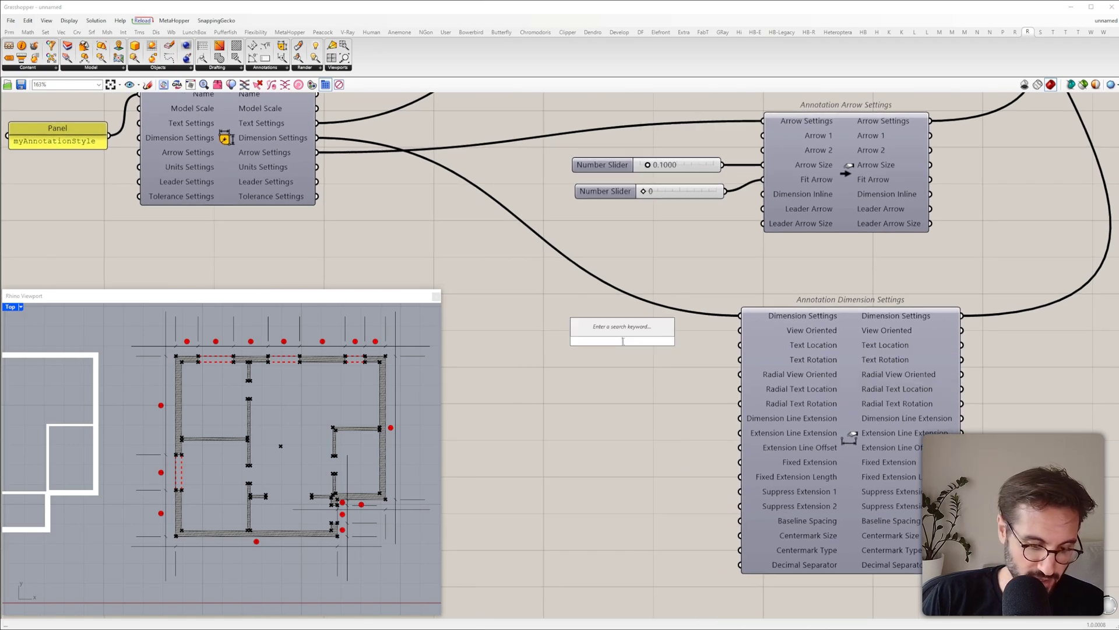
type("toi")
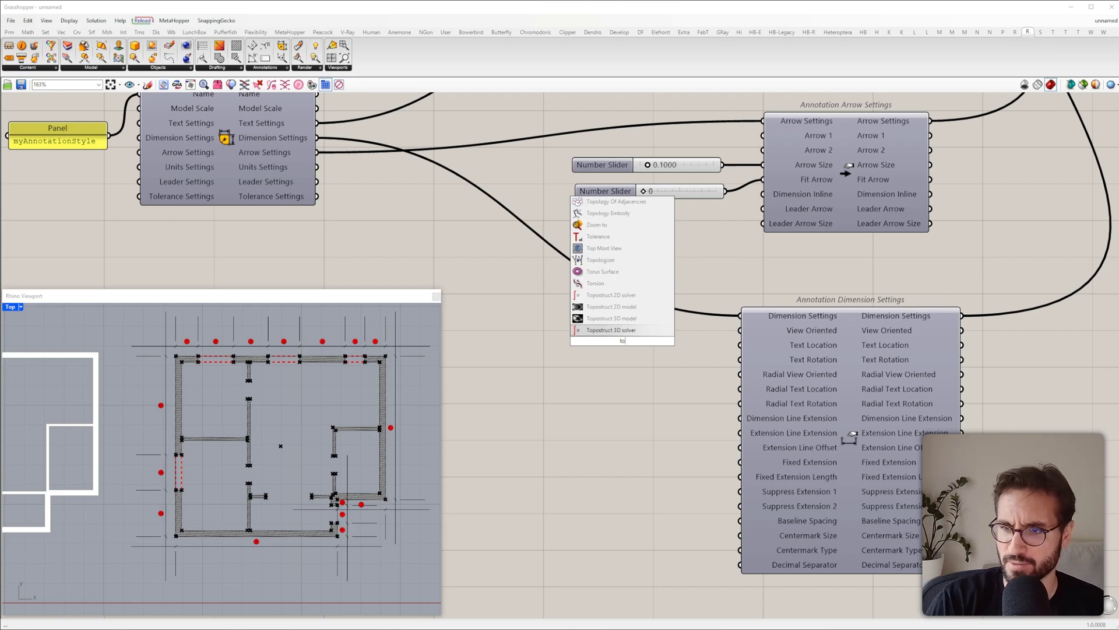
key("BackSpace")
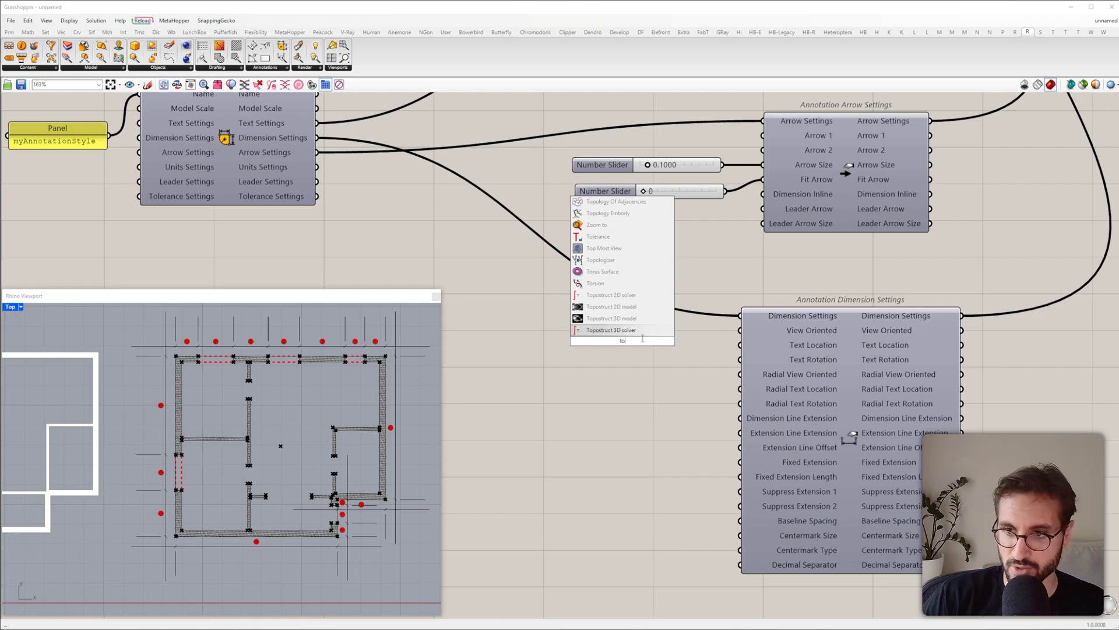
type("g")
left_click(643, 334)
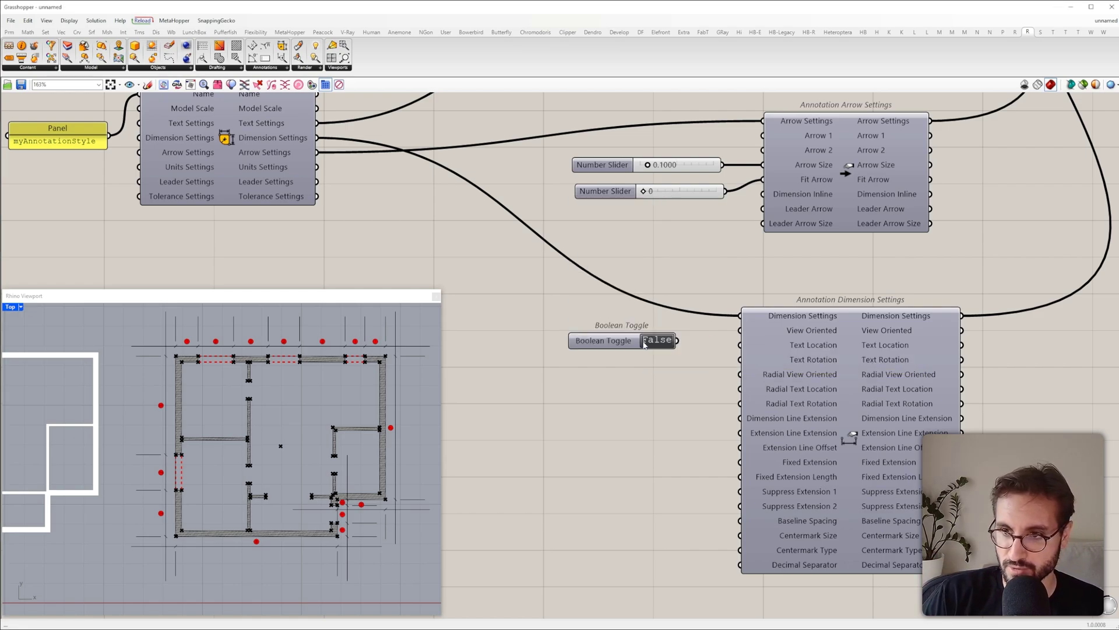
double_click(657, 340)
left_click_drag(677, 341, 740, 330)
Step: Inspect the dimensions in the Perspective view, set the View Oriented toggle to False and align it with its input
mouse_move(354, 404)
right_mouse_down()
mouse_move(331, 397)
mouse_move(299, 437)
right_mouse_up()
key("ctrl+F4")
scroll(261, 421, "up", 8)
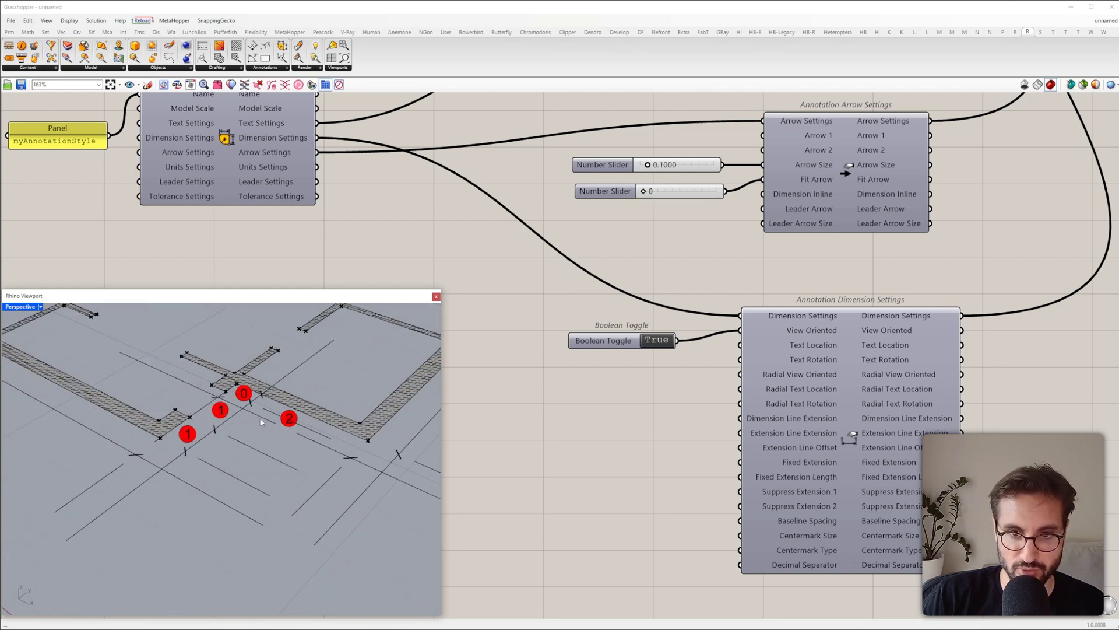
scroll(283, 465, "down", 6)
scroll(284, 466, "up", 6)
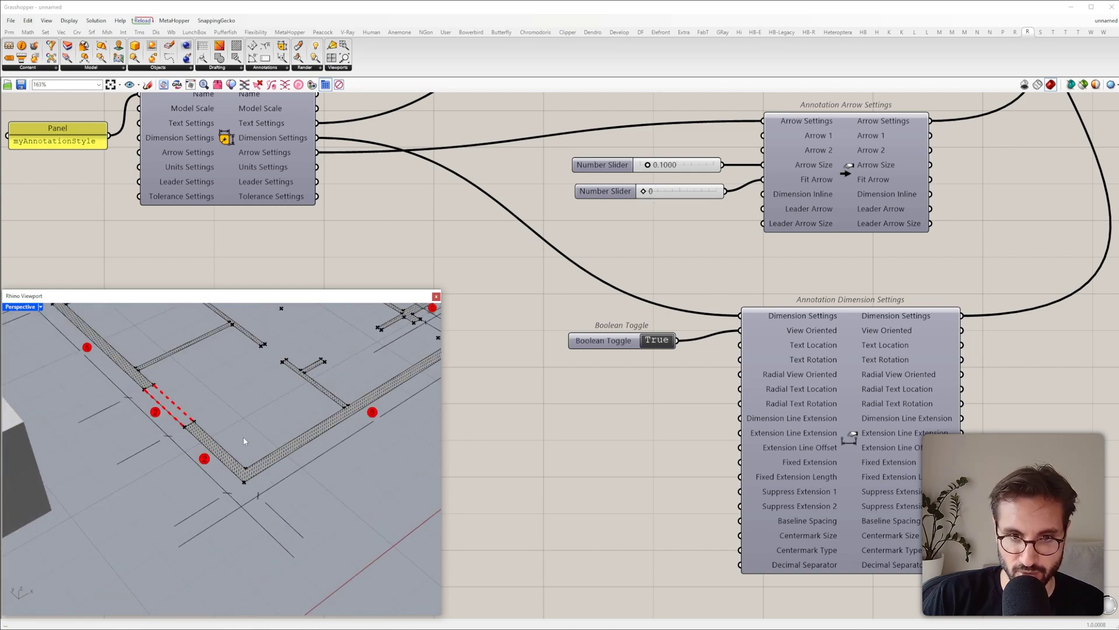
scroll(243, 442, "down", 8)
left_click(659, 342)
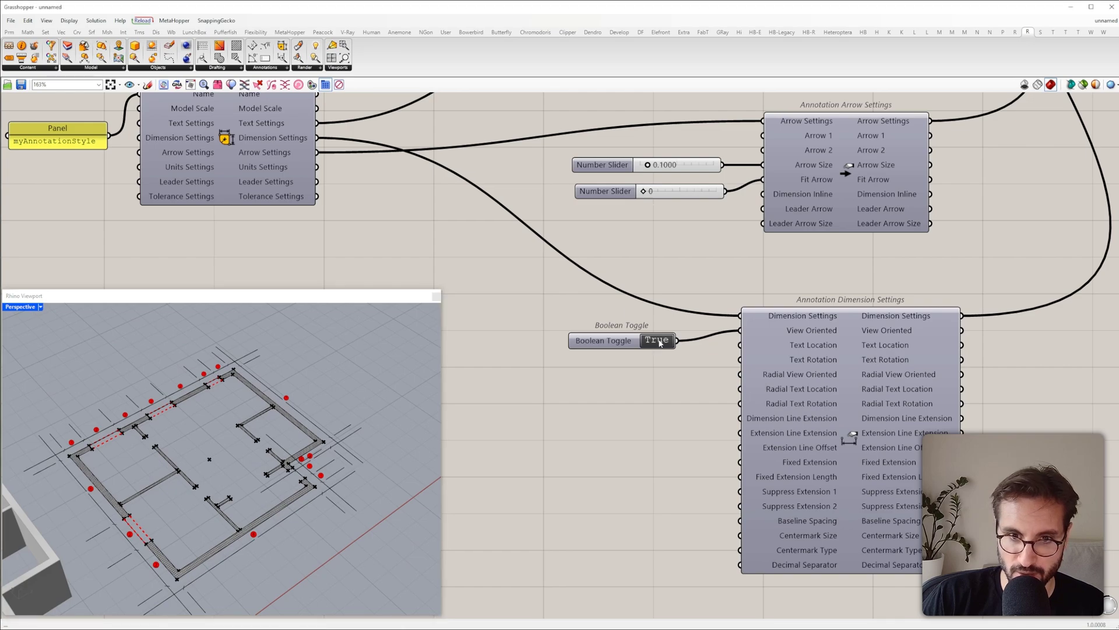
right_click_drag(218, 464, 102, 484)
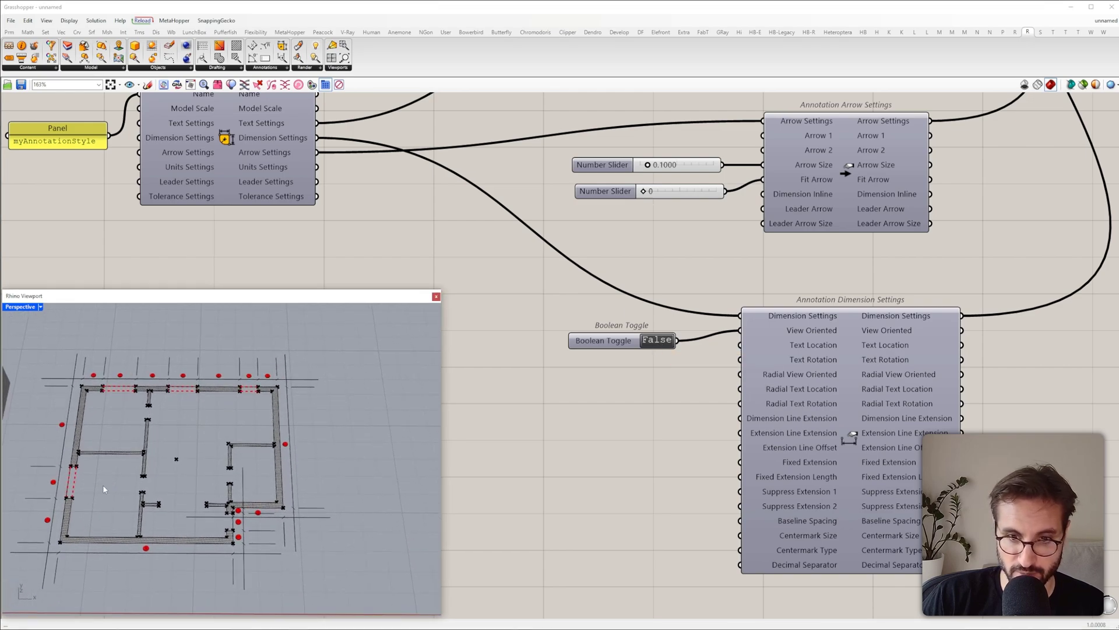
left_click_drag(594, 347, 571, 337)
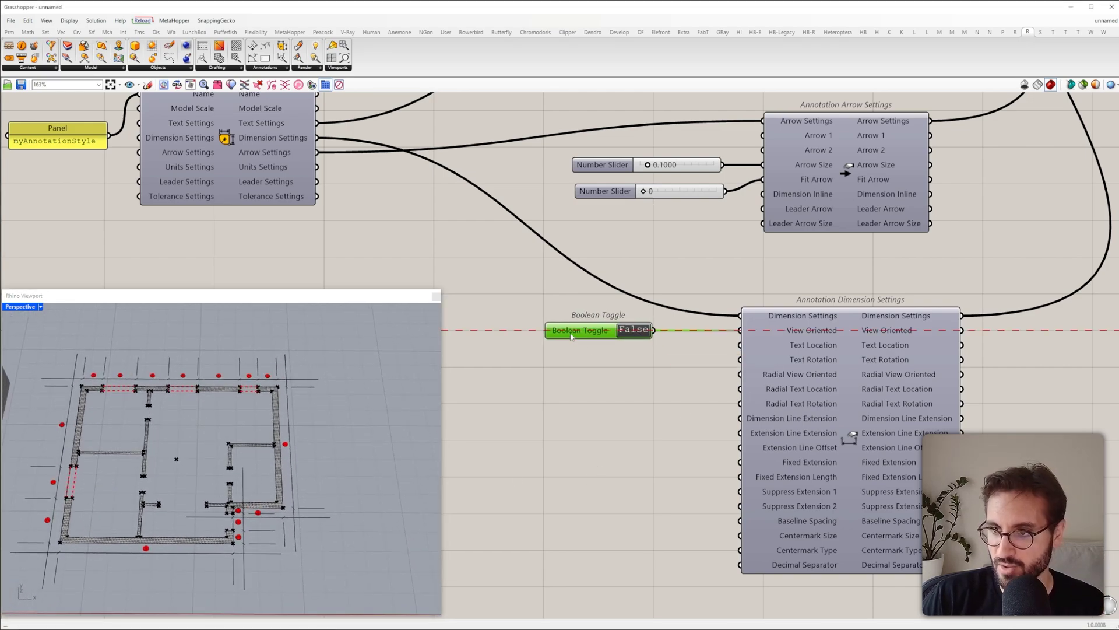
Step: Add a number slider ranging from 0 to 2 and connect it to the Annotation Dimension Settings' Text Location input
mouse_move(823, 347)
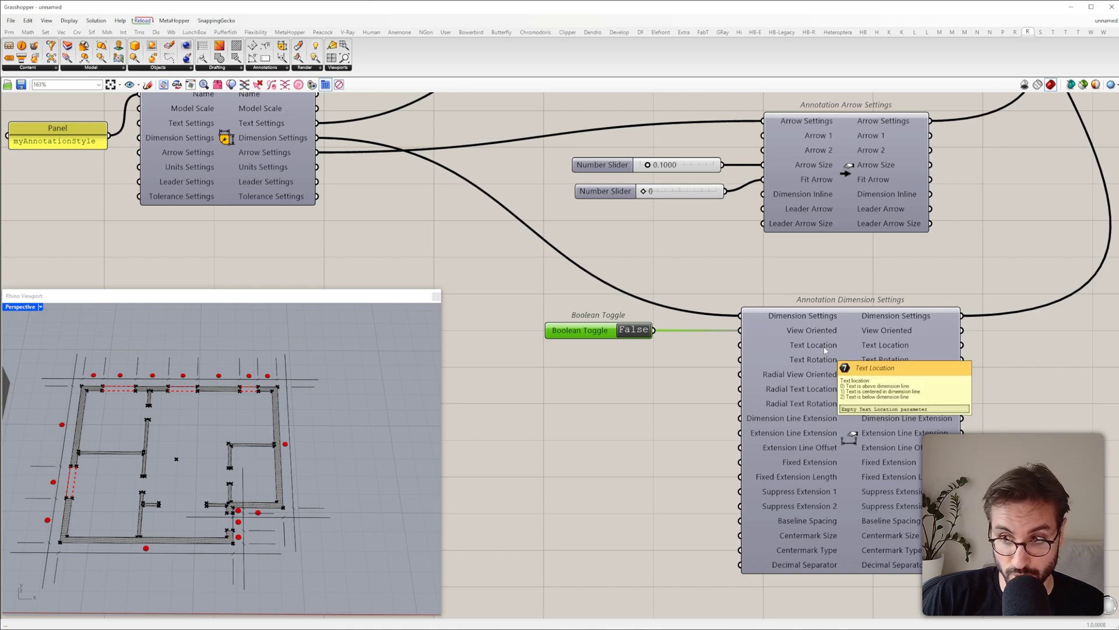
double_click(654, 358)
type("0<2")
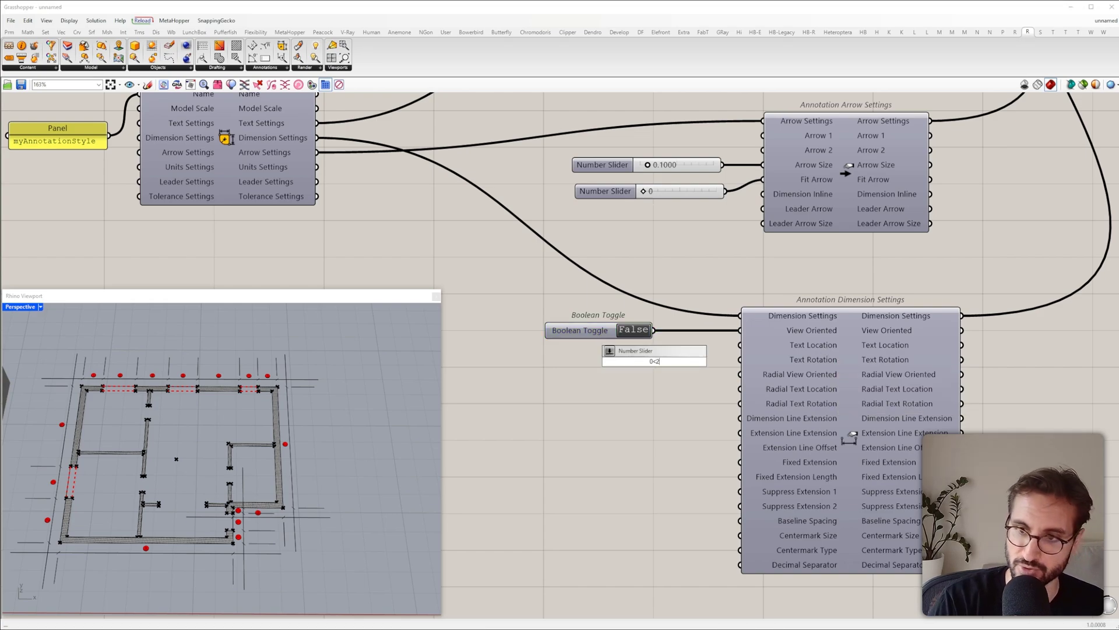
key("Return")
left_click_drag(658, 364, 740, 345)
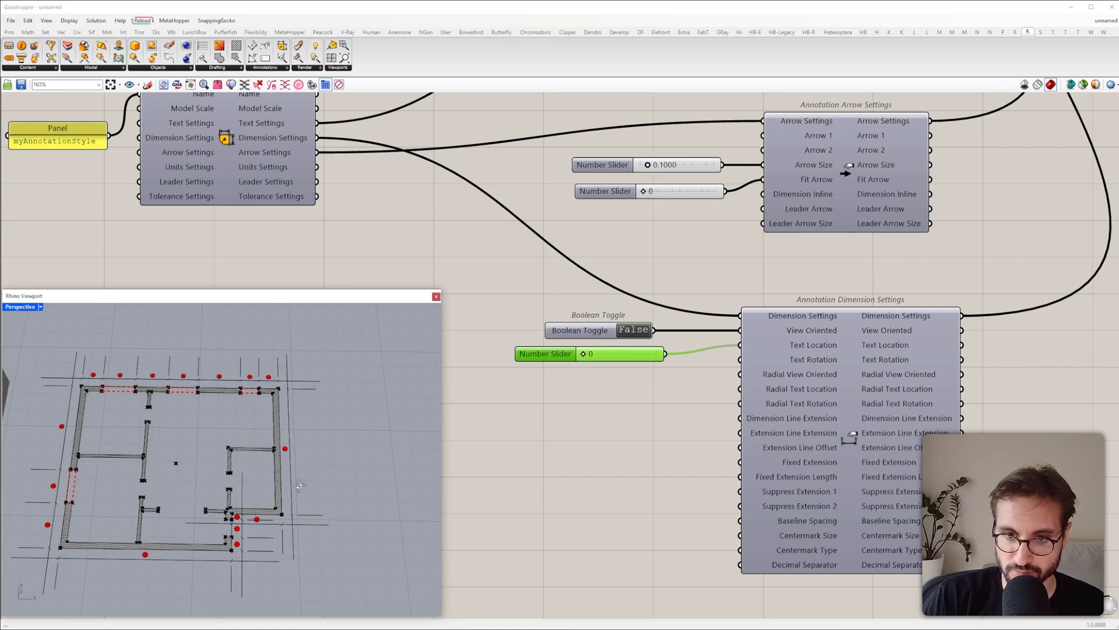
Step: Set the Text Location slider to 2 and inspect the dimensions around the floor plan
left_click_drag(583, 355, 650, 356)
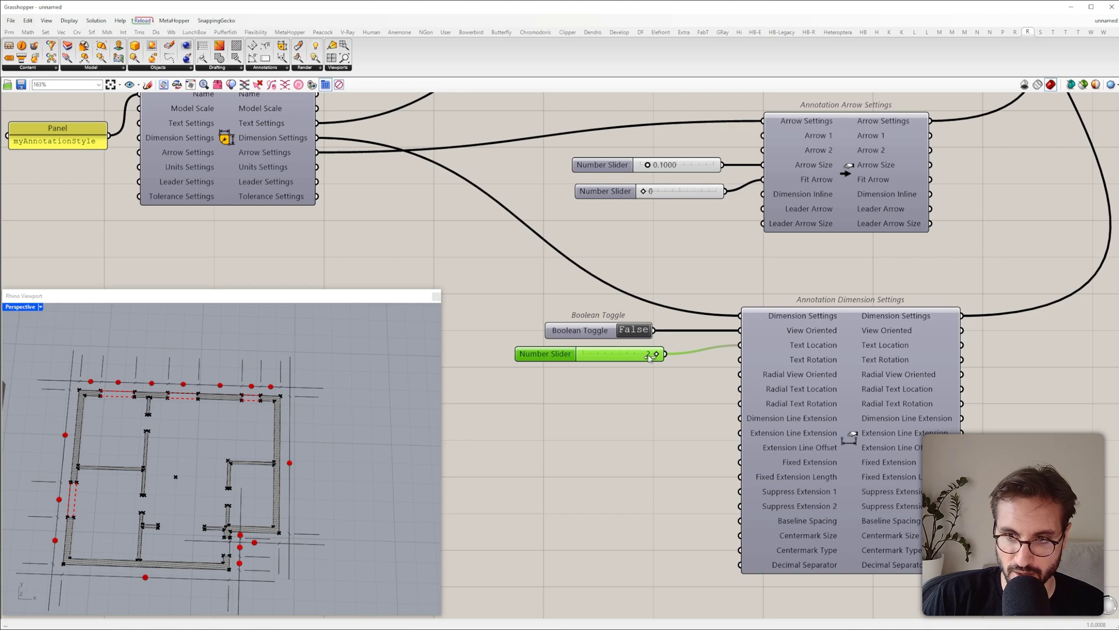
left_click_drag(558, 355, 552, 356)
right_click_drag(303, 471, 394, 407, "shift")
scroll(356, 408, "up", 4)
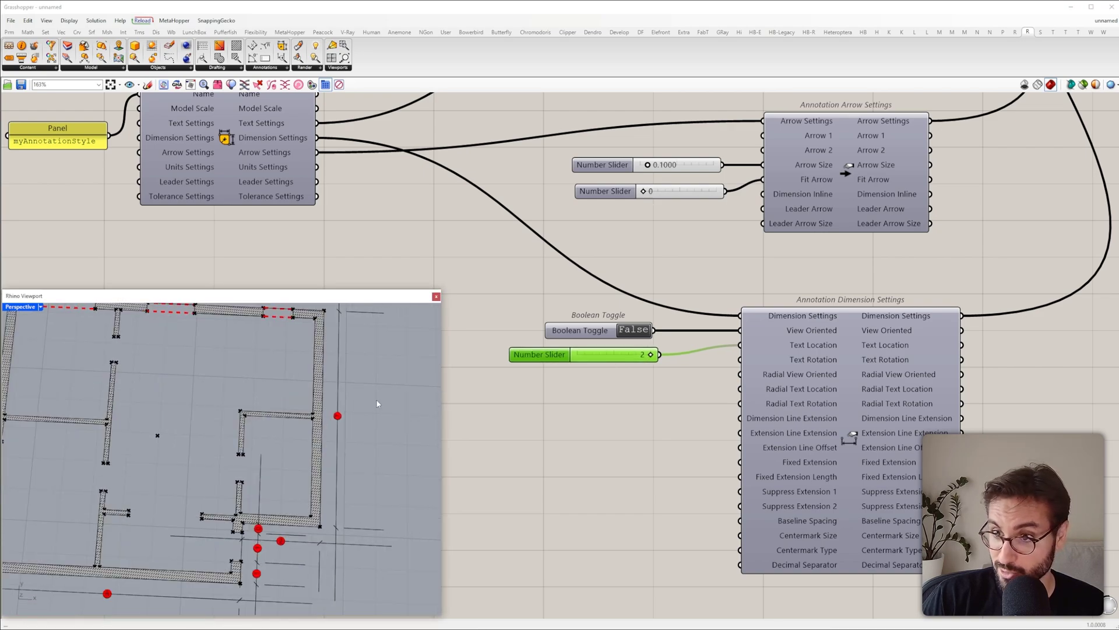
Step: Set the Text Location slider to 0 and examine the options described for the Text Rotation input
left_click_drag(650, 355, 607, 359)
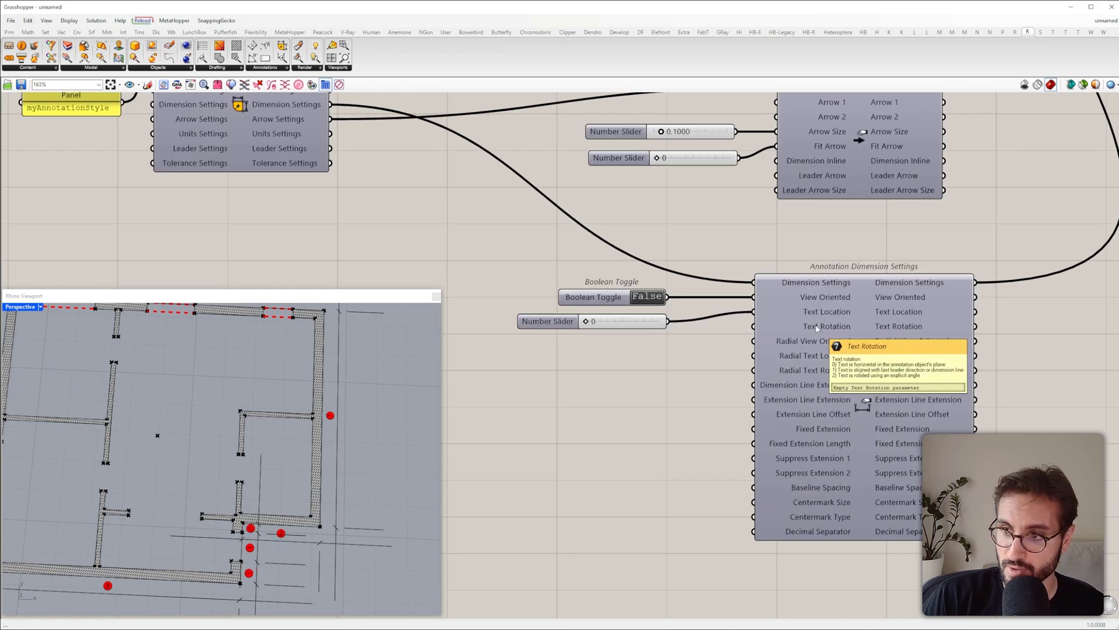
key("Print")
left_click_drag(687, 242, 1051, 592)
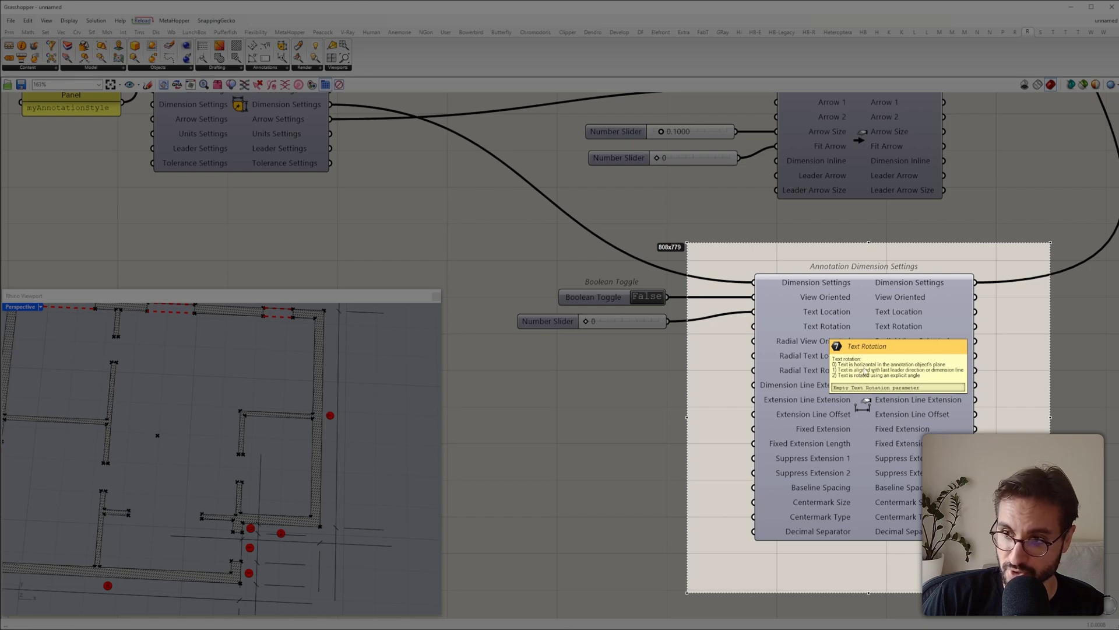
left_click_drag(839, 367, 872, 368)
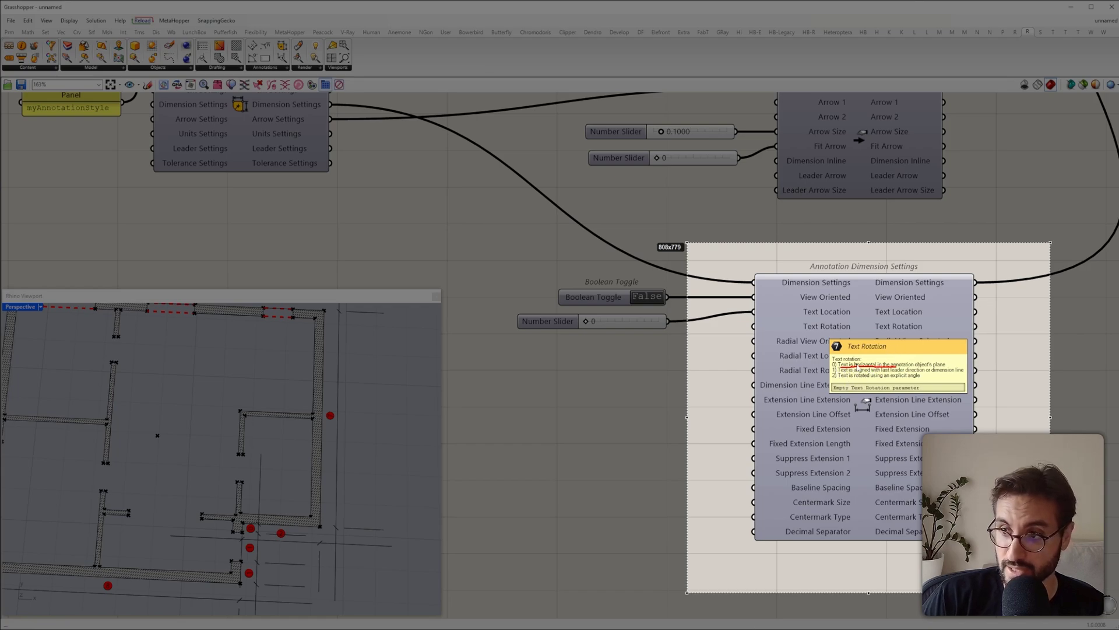
key("Escape")
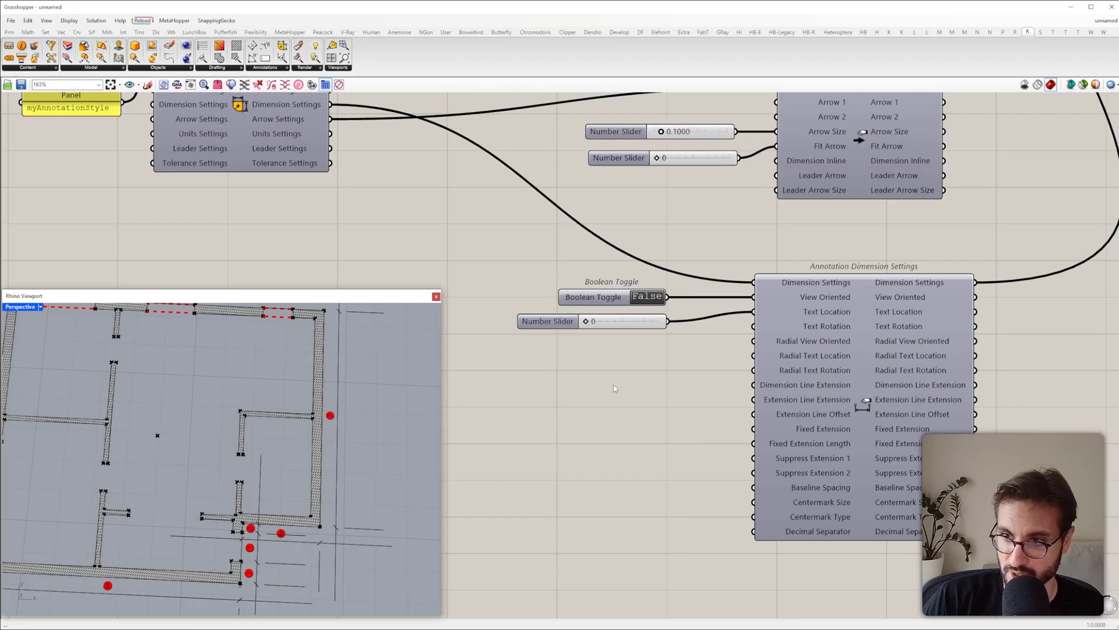
Step: Add a number slider ranging from 0 to 2, set it to 1 and connect it to the Text Rotation input
double_click(603, 381)
type("0<2")
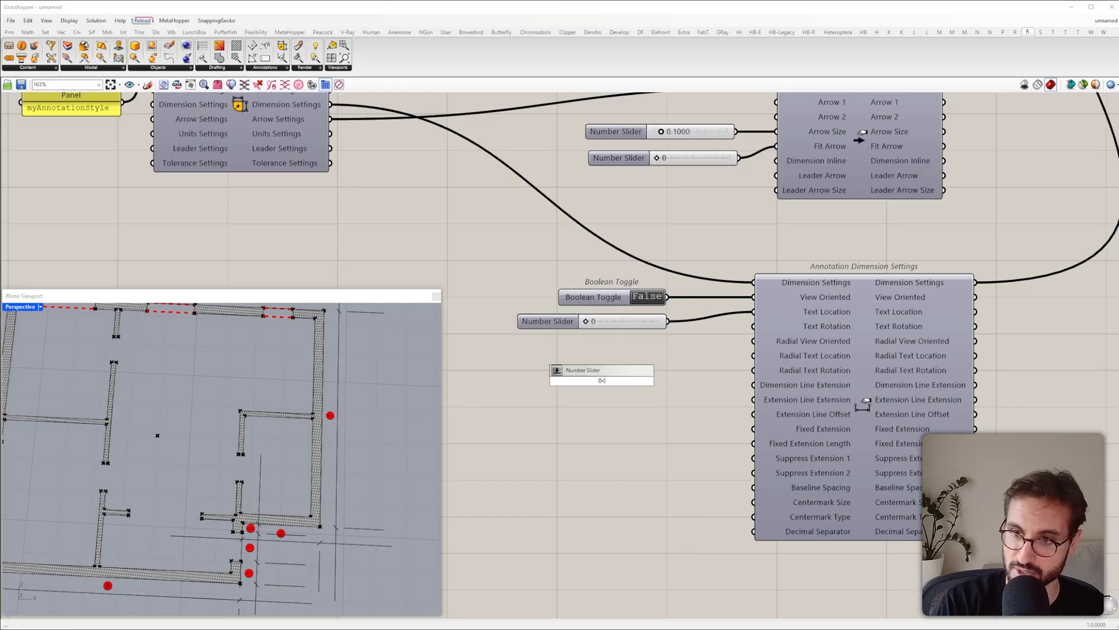
key("Return")
scroll(603, 382, "up", 3)
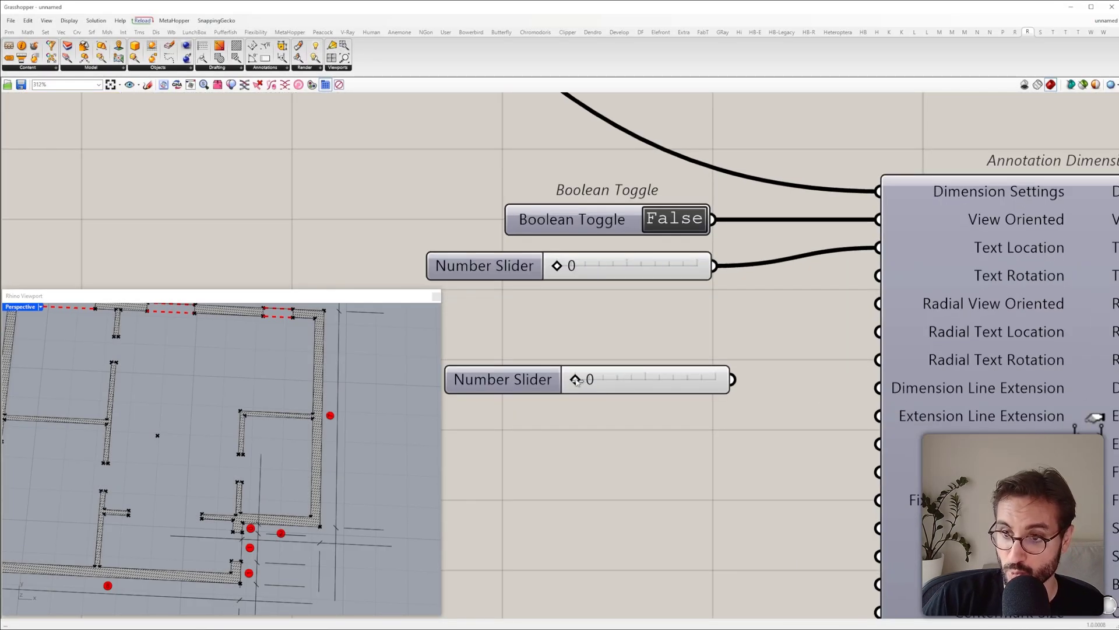
left_click_drag(576, 380, 647, 382)
left_click_drag(732, 379, 724, 312)
scroll(809, 317, "down", 2)
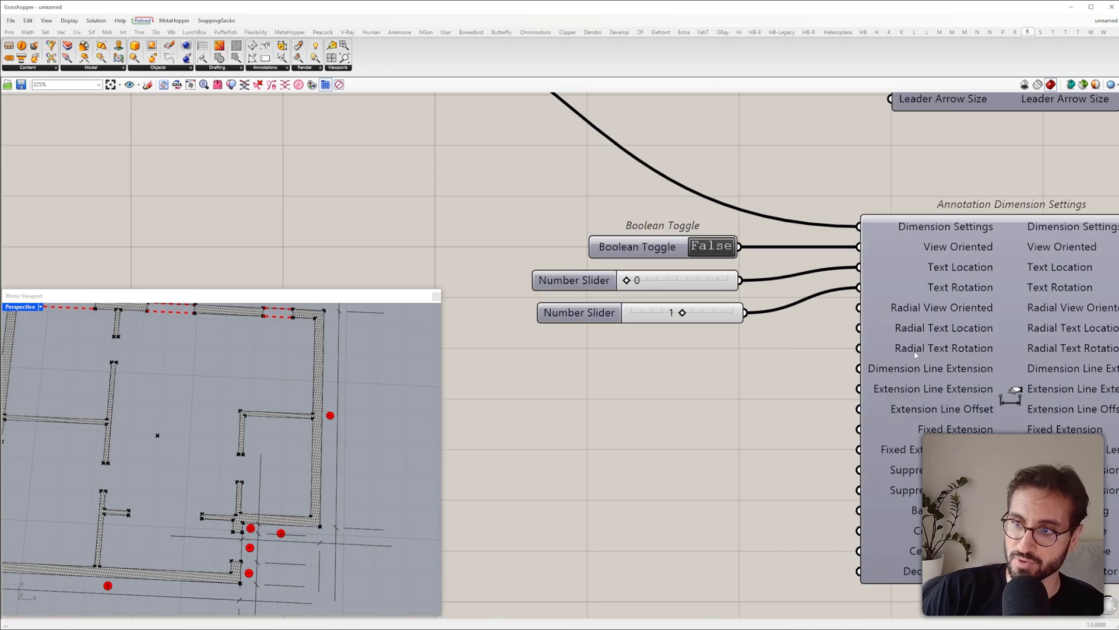
Step: Add a decimal number slider starting at 0, connect it to the Dimension Line Extension input and align it with the sliders above
right_click_drag(920, 311, 920, 299)
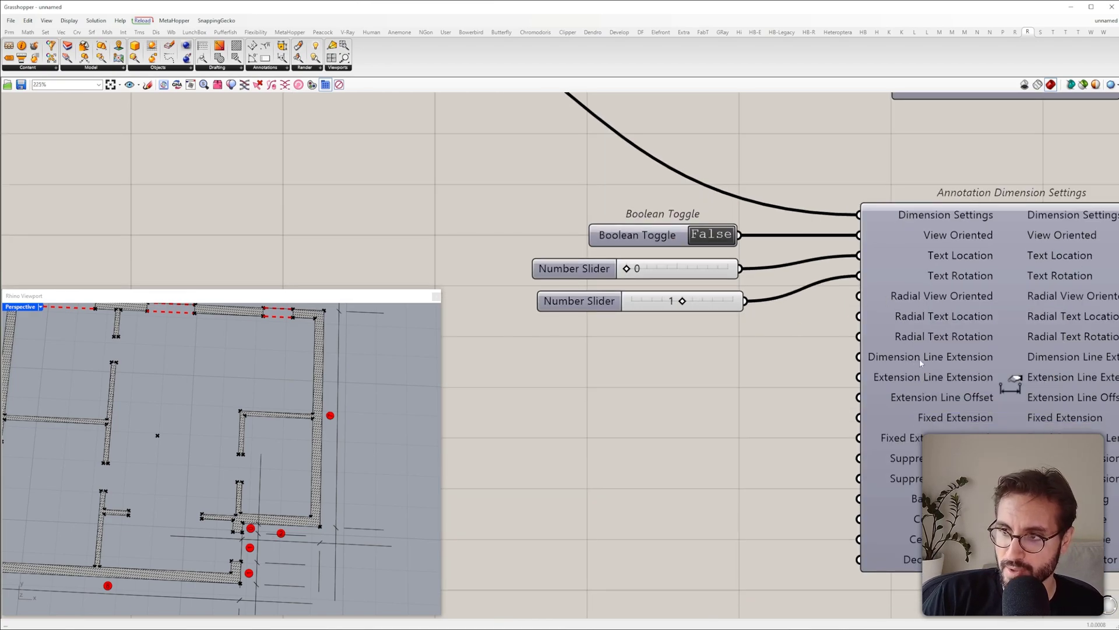
double_click(646, 387)
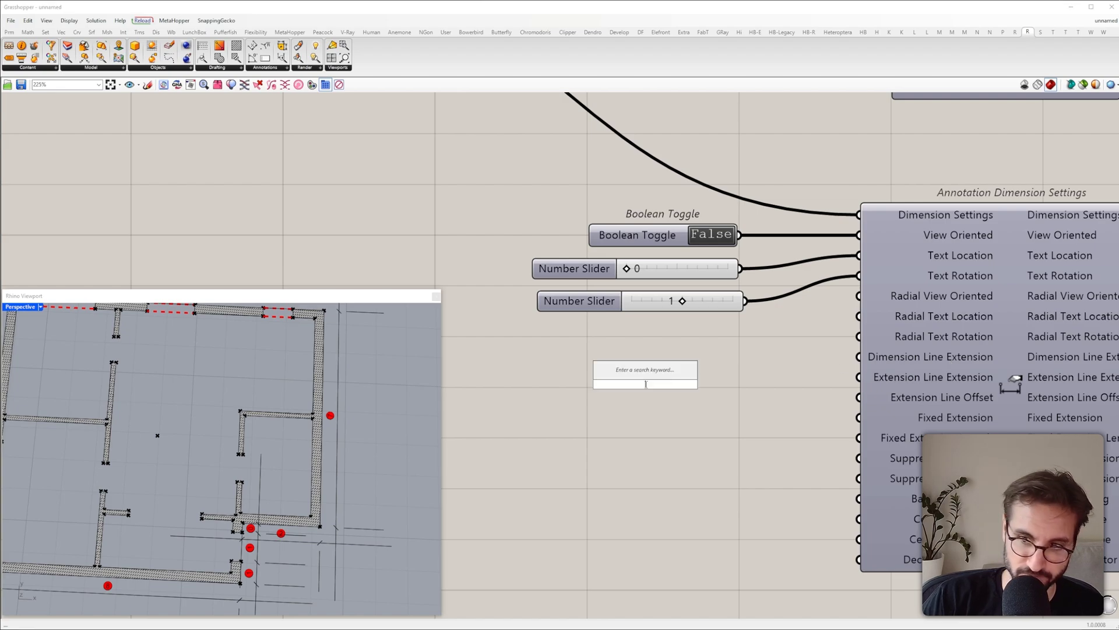
type("0<0")
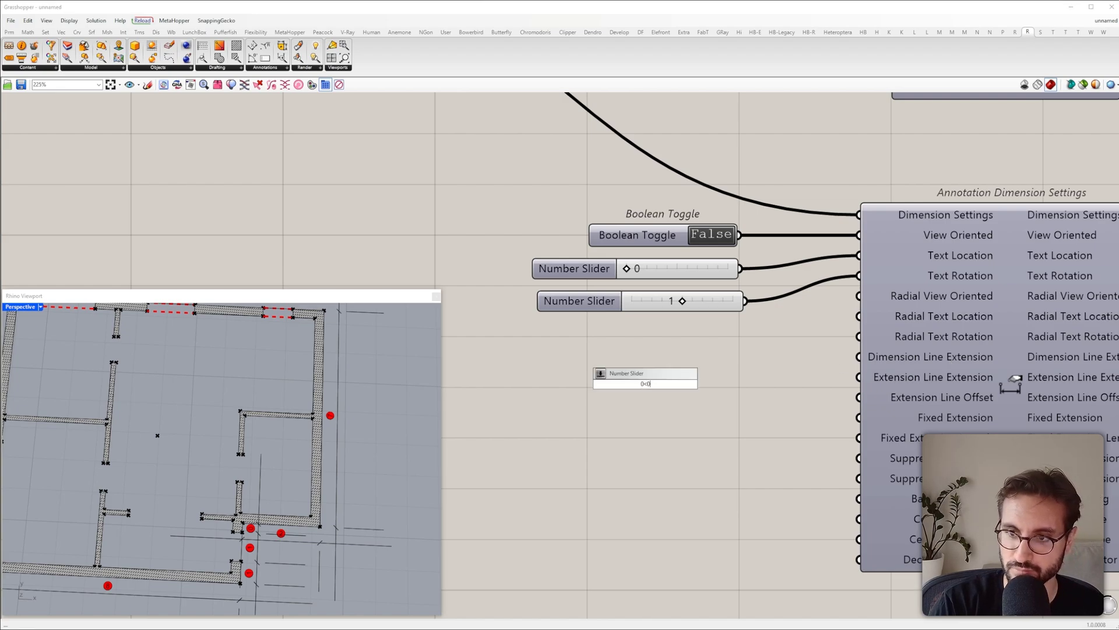
key("Return")
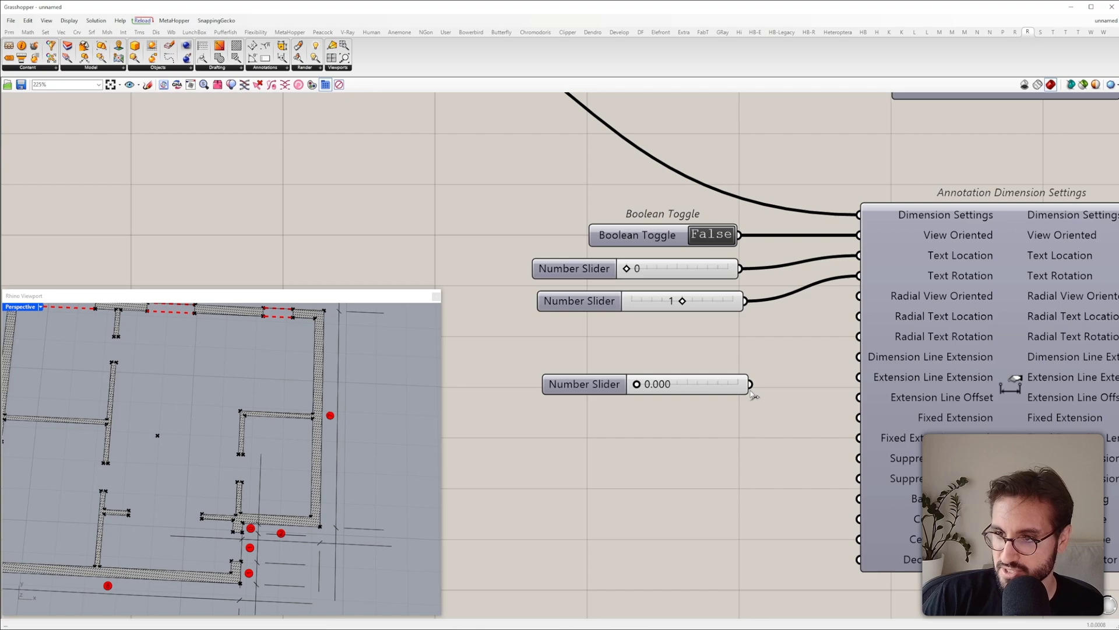
left_click_drag(750, 384, 858, 357)
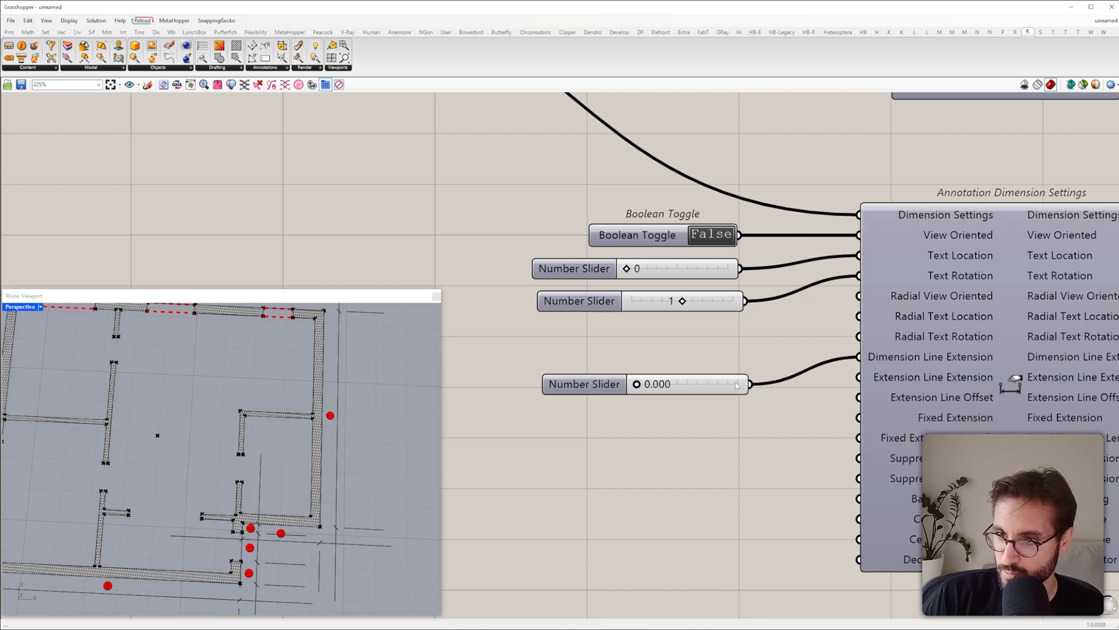
left_click_drag(712, 389, 707, 362)
Step: Set the Dimension Line Extension slider to 0.100 while checking the dimension line ends near the wall corner
mouse_move(632, 356)
left_mouse_down()
mouse_move(658, 358)
mouse_move(639, 356)
left_mouse_up()
scroll(298, 541, "up", 5)
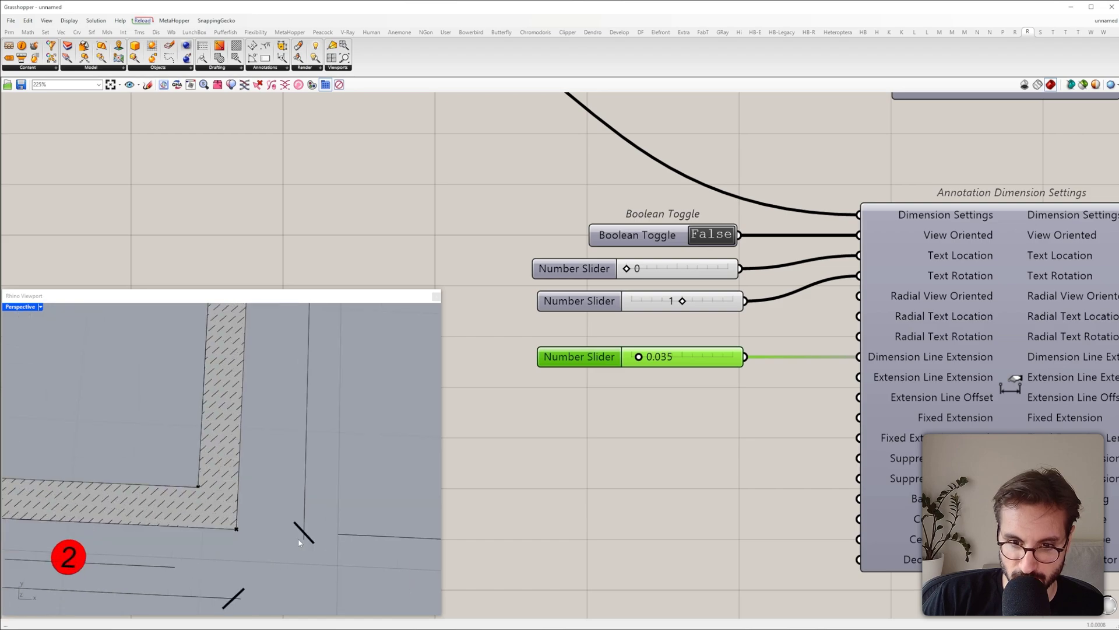
right_click_drag(303, 555, 314, 495, "shift")
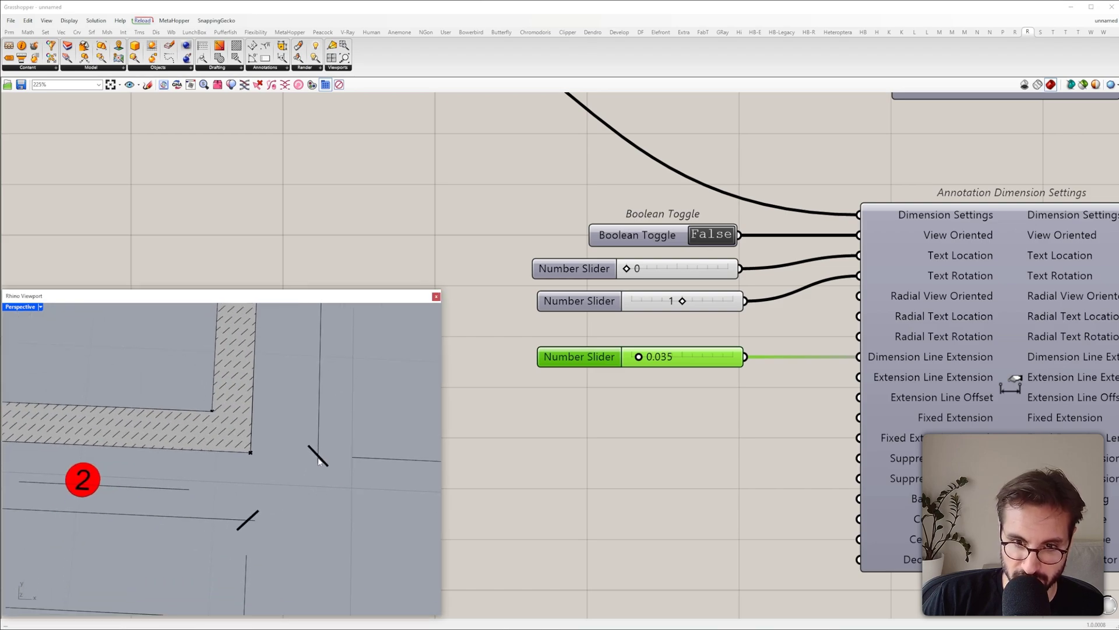
left_click_drag(639, 356, 652, 357)
double_click(676, 356)
double_click(677, 357)
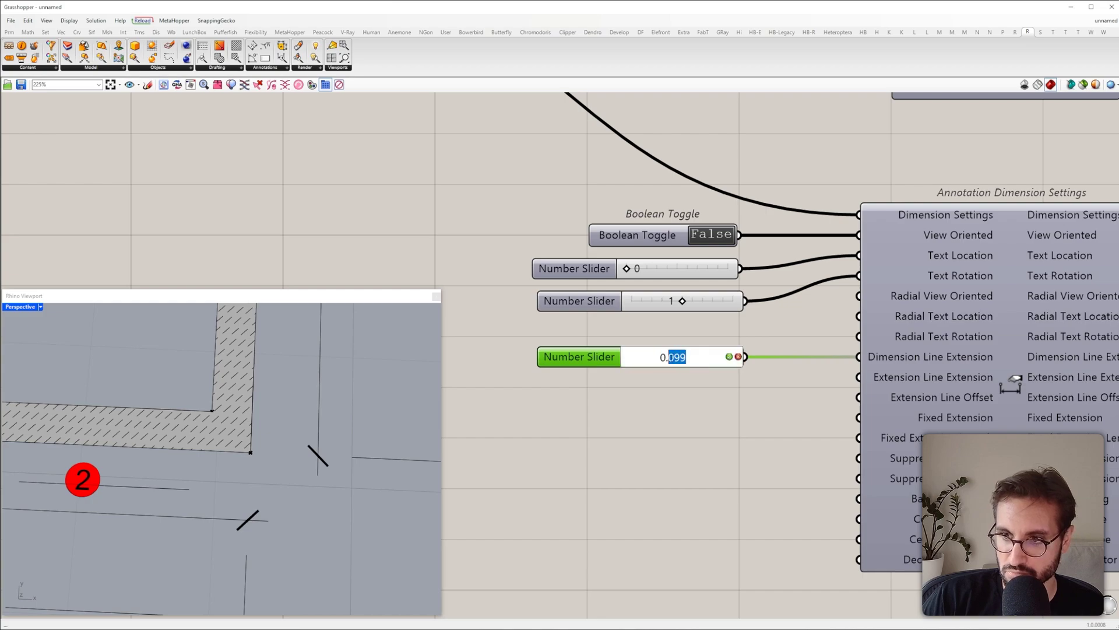
type("1")
left_click(729, 357)
scroll(787, 396, "up", 2)
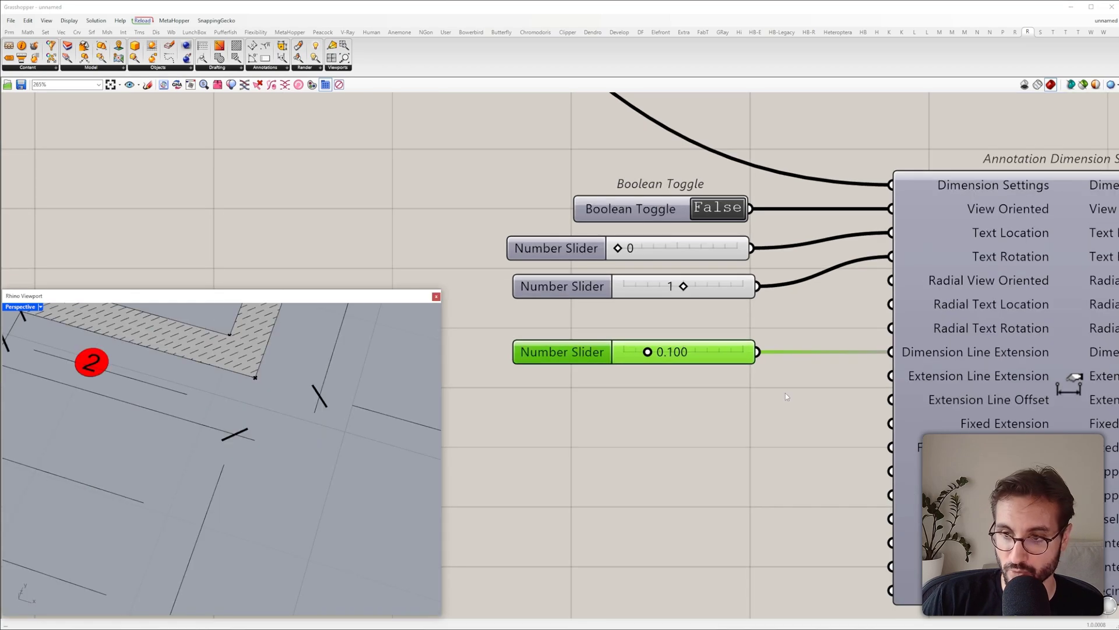
right_click_drag(772, 395, 736, 391)
left_click(736, 391)
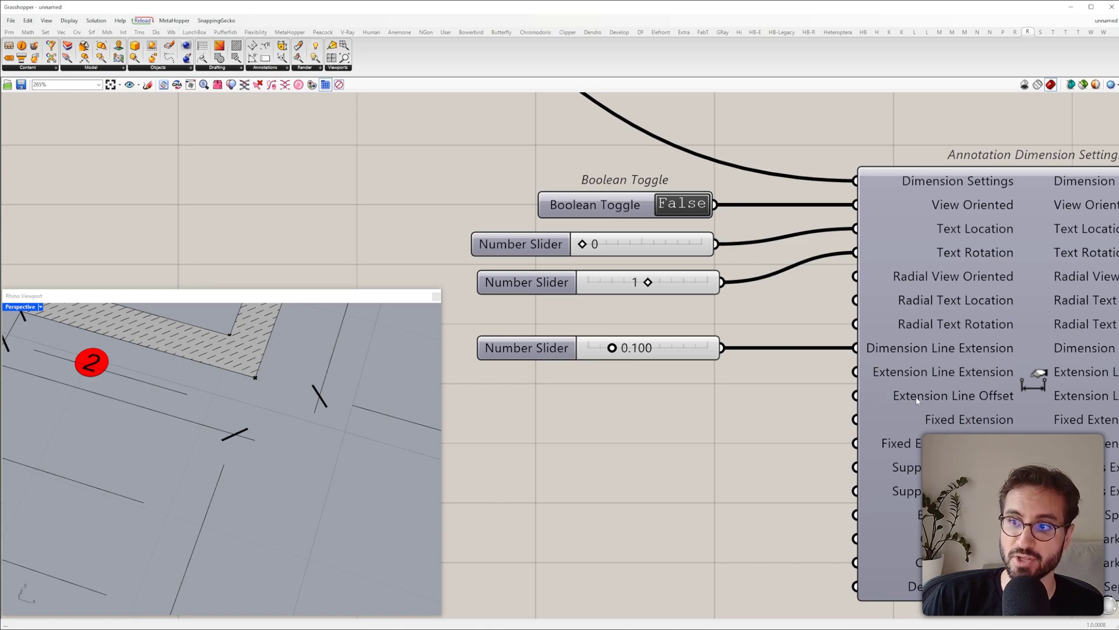
Step: Duplicate the Dimension Line Extension slider for the Extension Line Offset input, set the copy to 0.000 and inspect the wall corner
left_click(674, 349)
left_click_drag(674, 350, 855, 395, "alt")
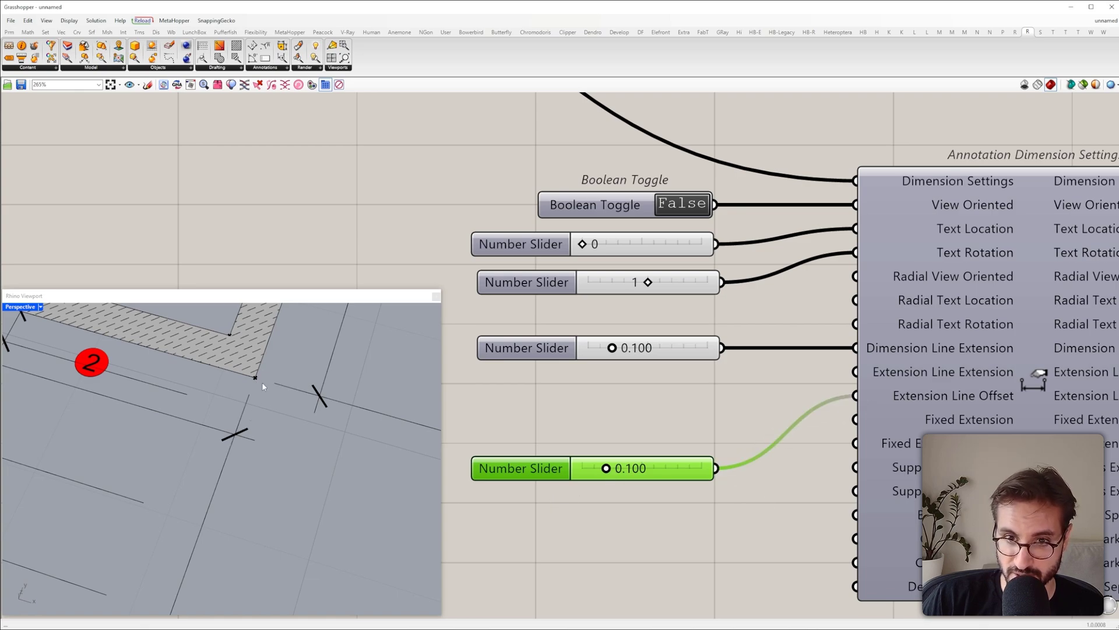
left_click_drag(627, 474, 581, 469)
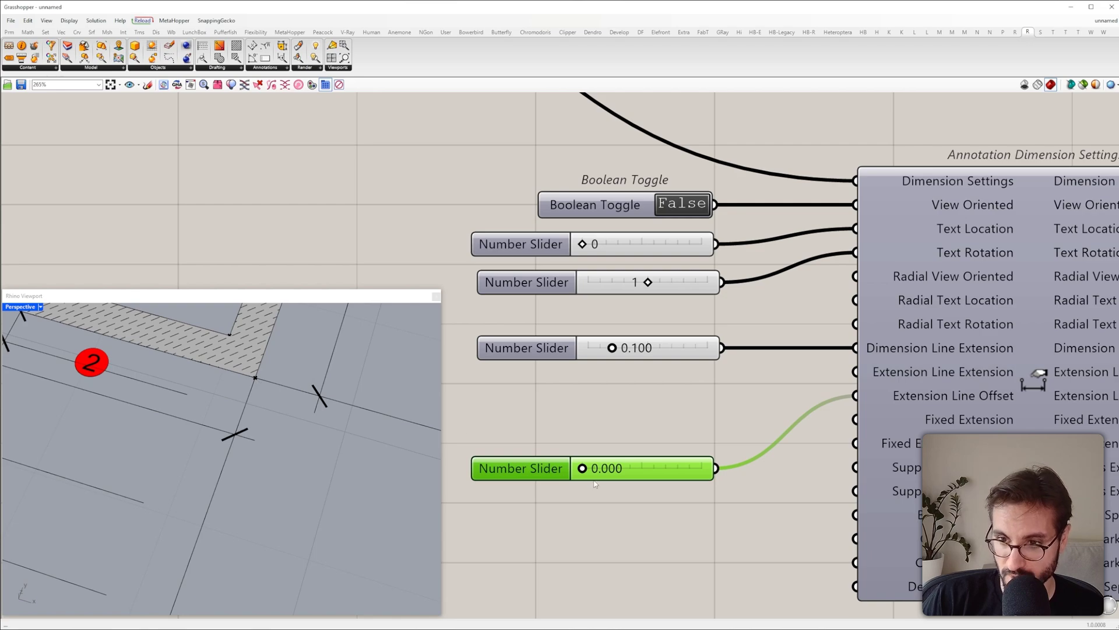
right_click_drag(275, 383, 304, 400)
scroll(300, 405, "down", 8)
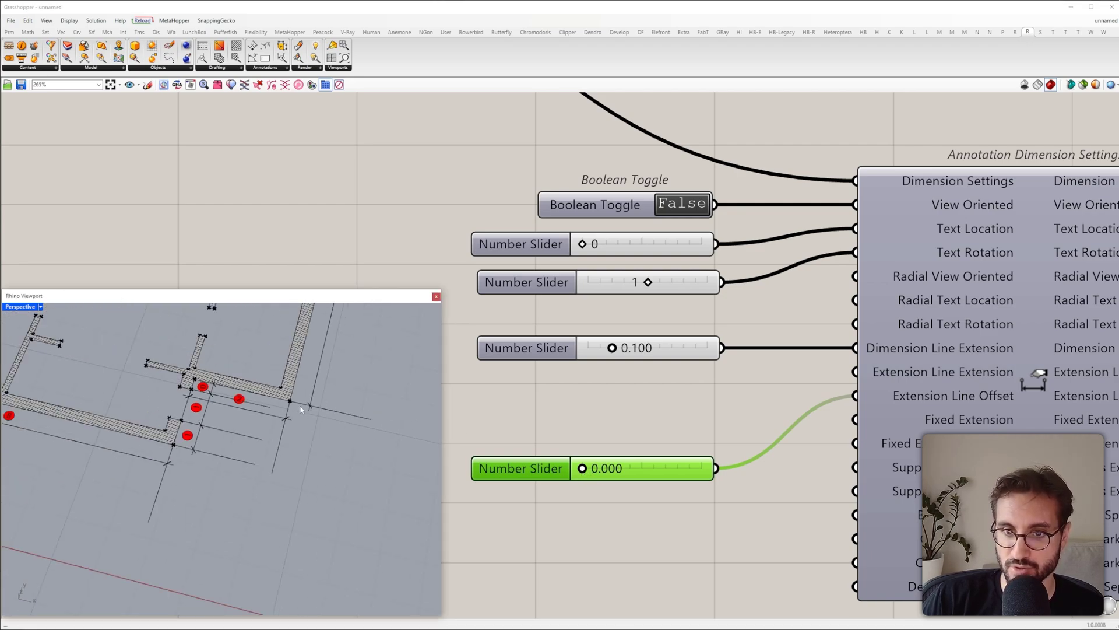
scroll(299, 404, "up", 8)
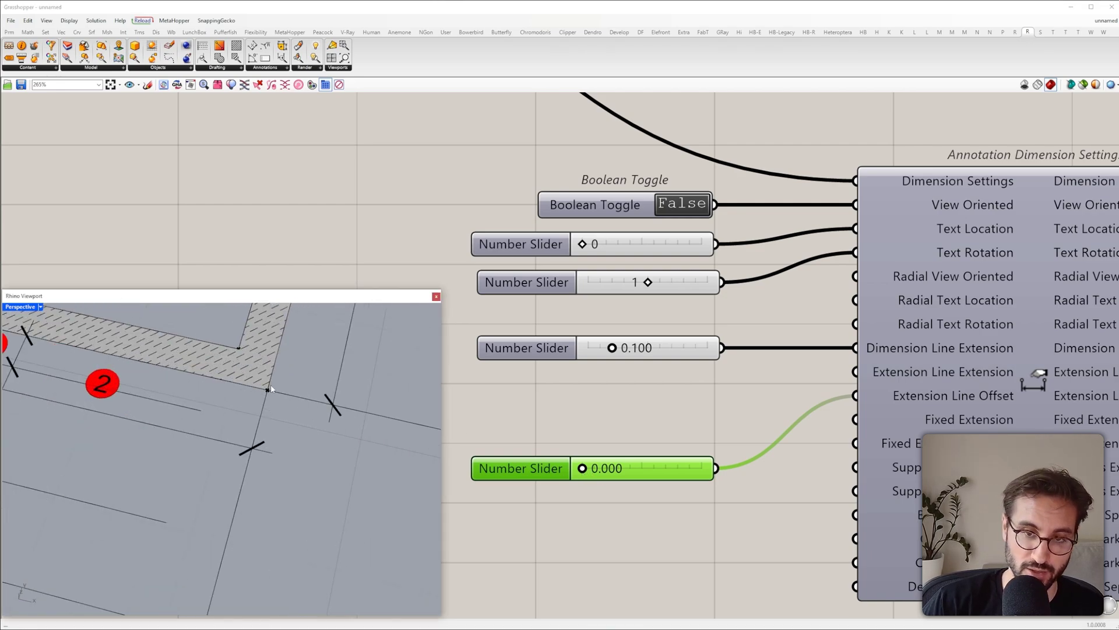
Step: Set the Extension Line Offset slider to 0.200
left_click_drag(583, 471, 637, 471)
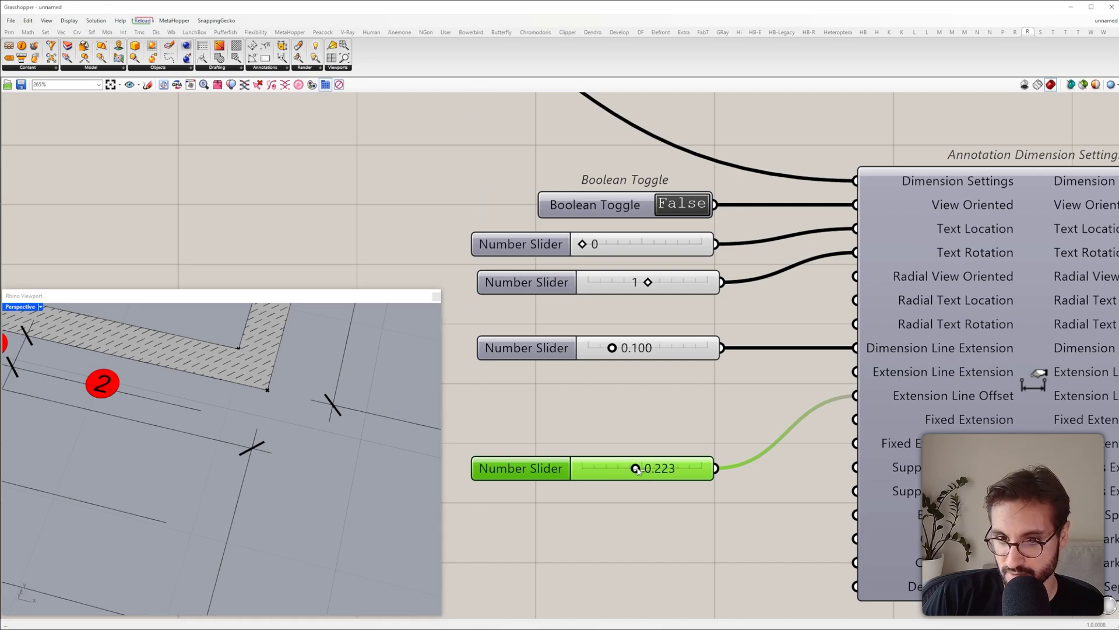
double_click(662, 471)
type("0.2")
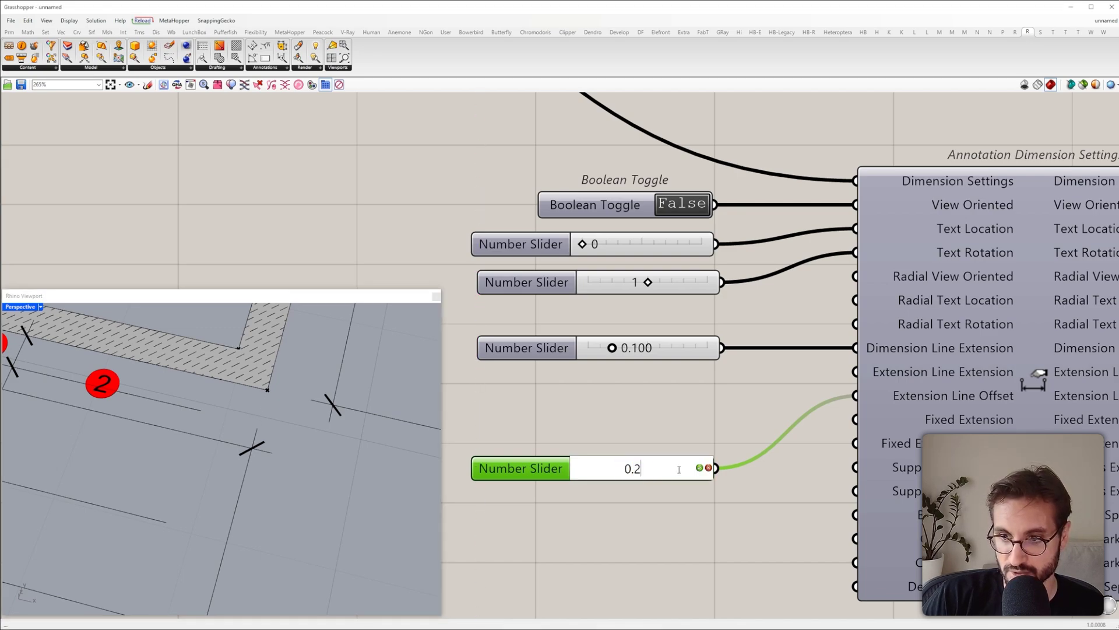
key("Return")
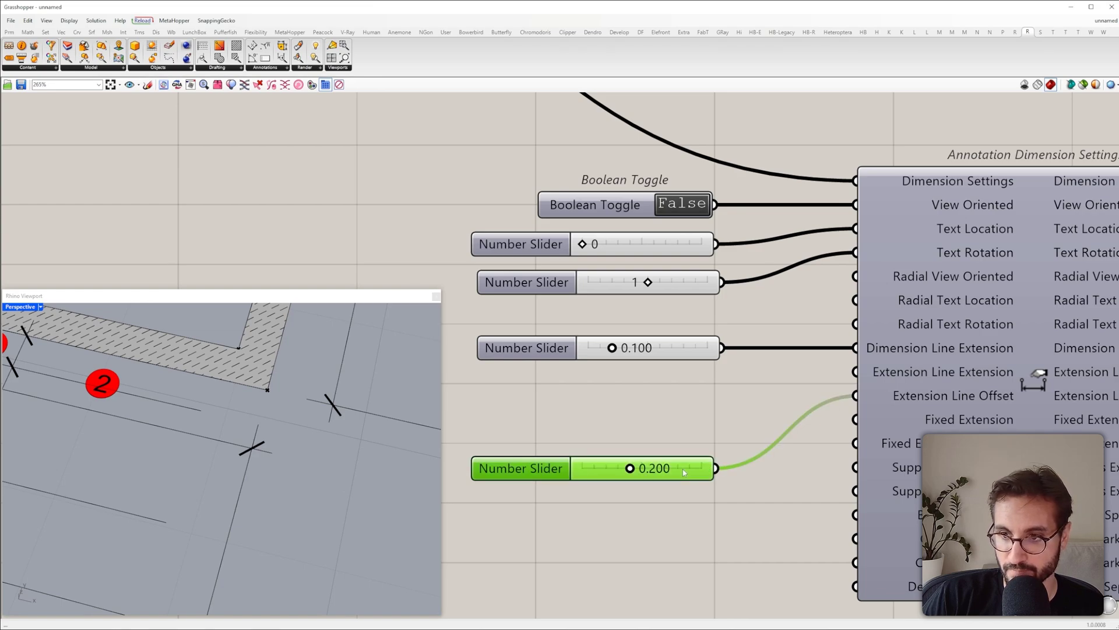
Step: Duplicate the Dimension Line Extension slider for the Extension Line Extension input, raise the copy to 0.341 and examine the extension lines
left_click(662, 359)
left_click_drag(662, 359, 855, 371, "alt")
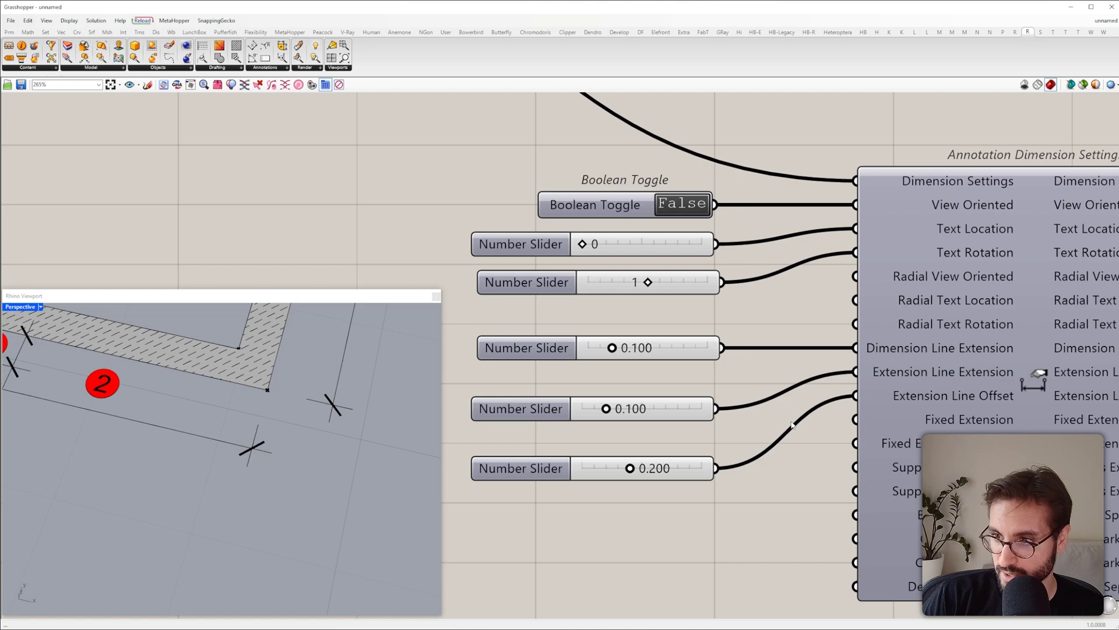
left_click_drag(606, 408, 663, 408)
key("Print")
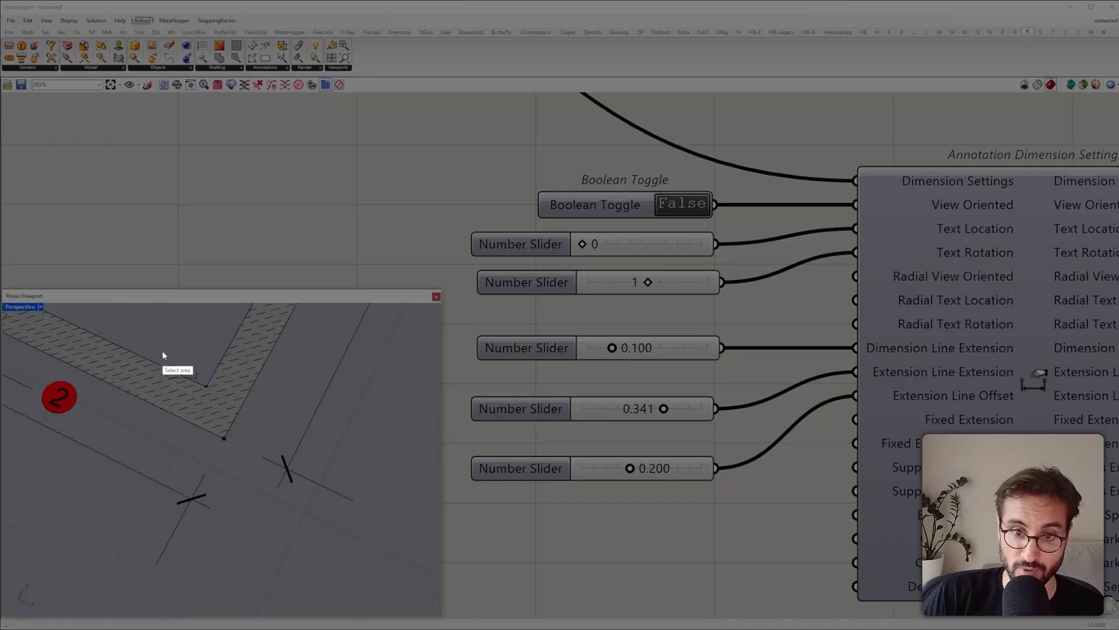
left_click_drag(156, 349, 422, 549)
left_click_drag(292, 470, 349, 497)
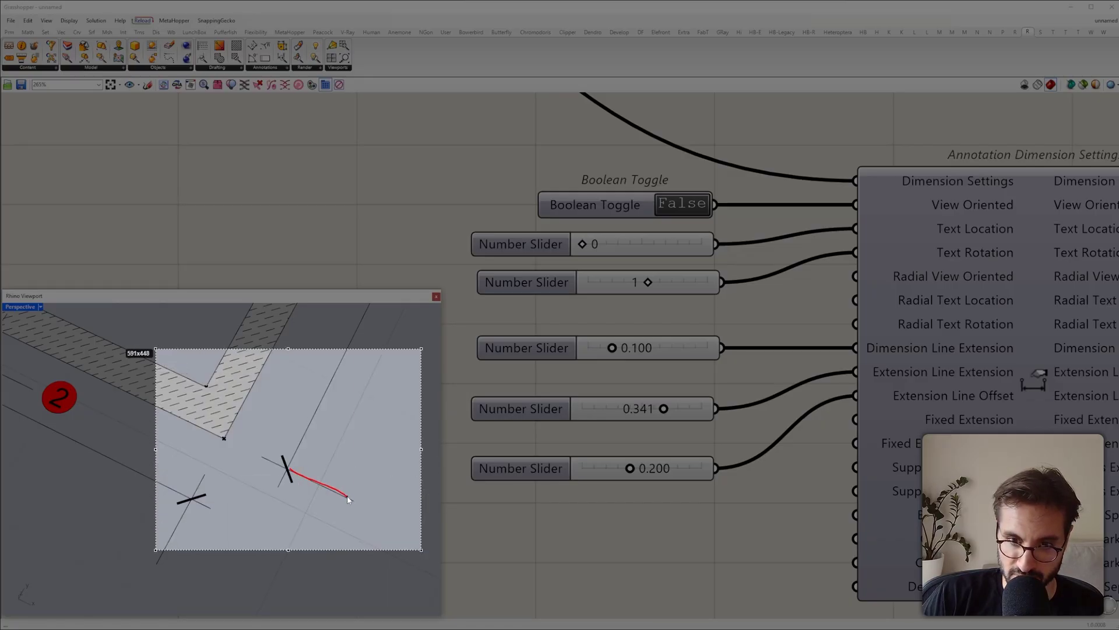
left_click_drag(283, 468, 292, 475)
key("Escape")
Step: Set the Extension Line Extension slider to 0.100 and check the dimensions around the floor plan
double_click(647, 420)
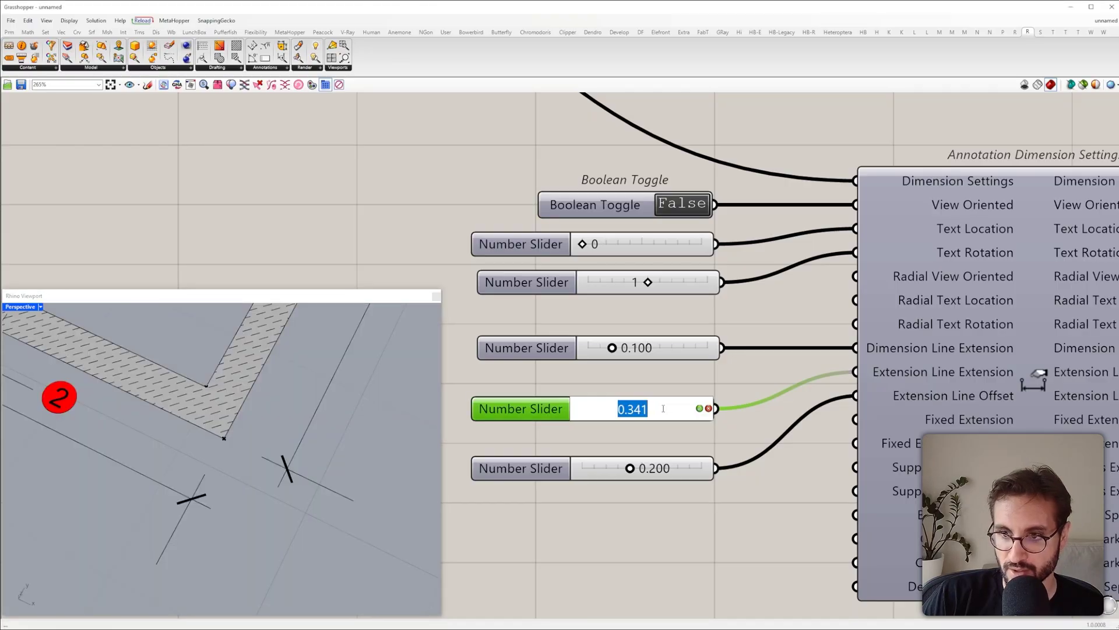
type("0.1")
key("Return")
scroll(313, 475, "down", 5)
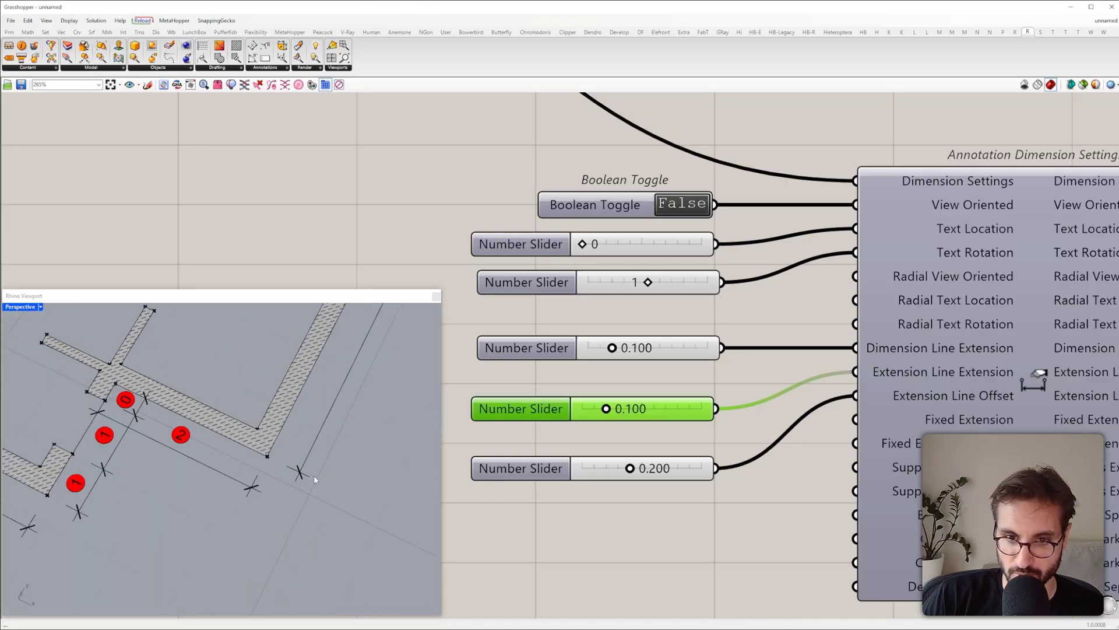
mouse_move(630, 468)
left_mouse_down()
mouse_move(640, 471)
mouse_move(621, 471)
mouse_move(636, 471)
left_mouse_up()
Step: Add a Boolean Toggle, connect it to the Fixed Extension input, set it to True and place it below the sliders
double_click(636, 495)
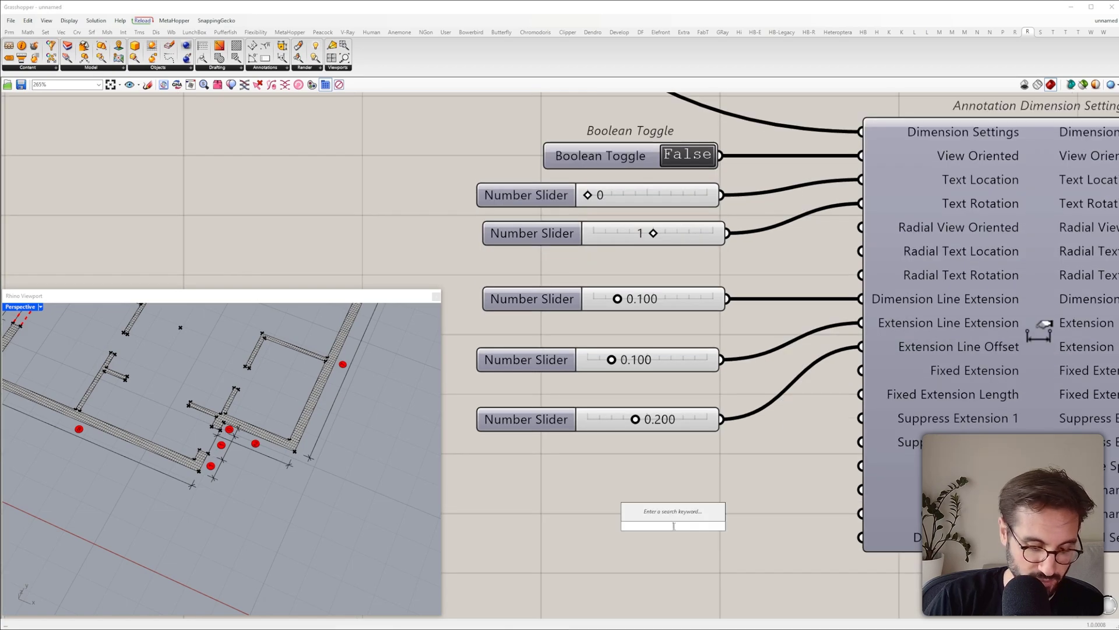
type("tog")
left_click(670, 505)
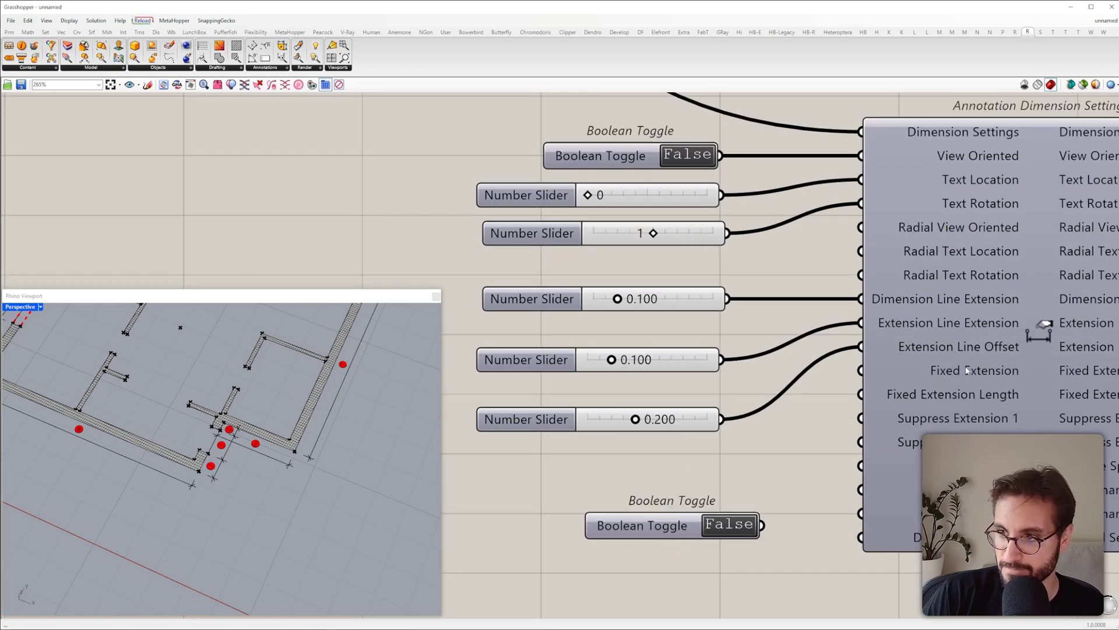
left_click_drag(666, 529, 633, 514)
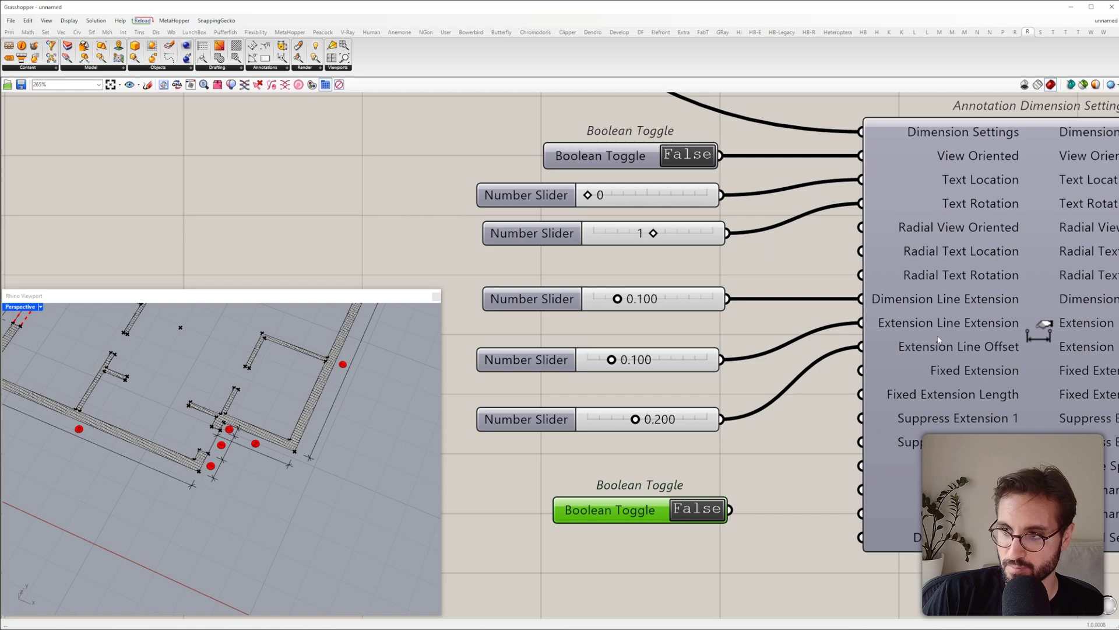
left_click_drag(864, 371, 699, 512)
left_click(688, 510)
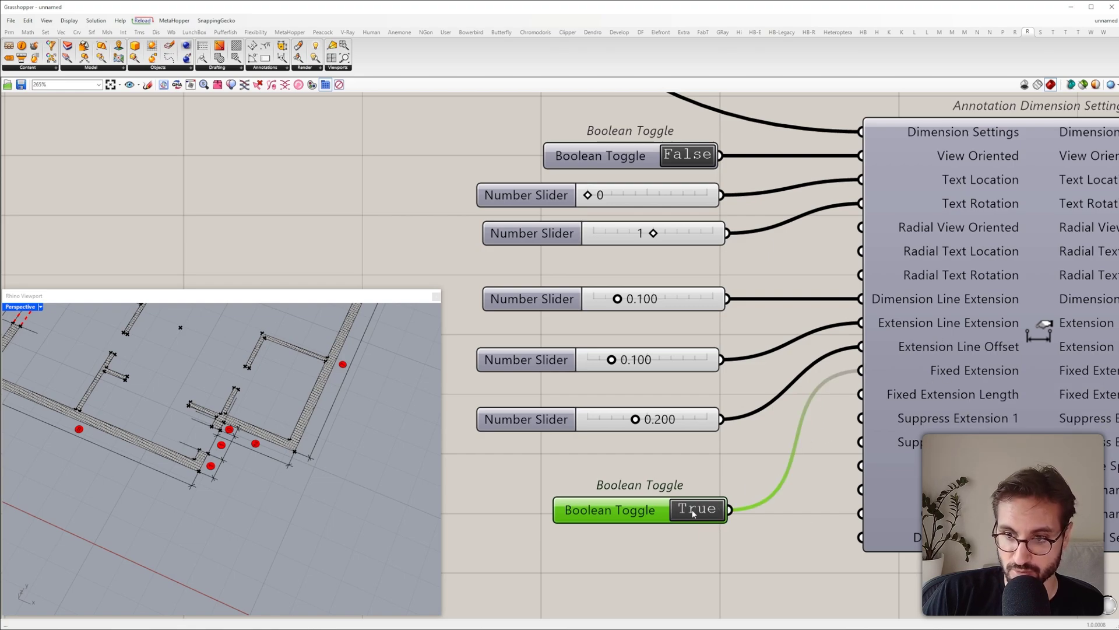
left_click_drag(608, 511, 610, 491)
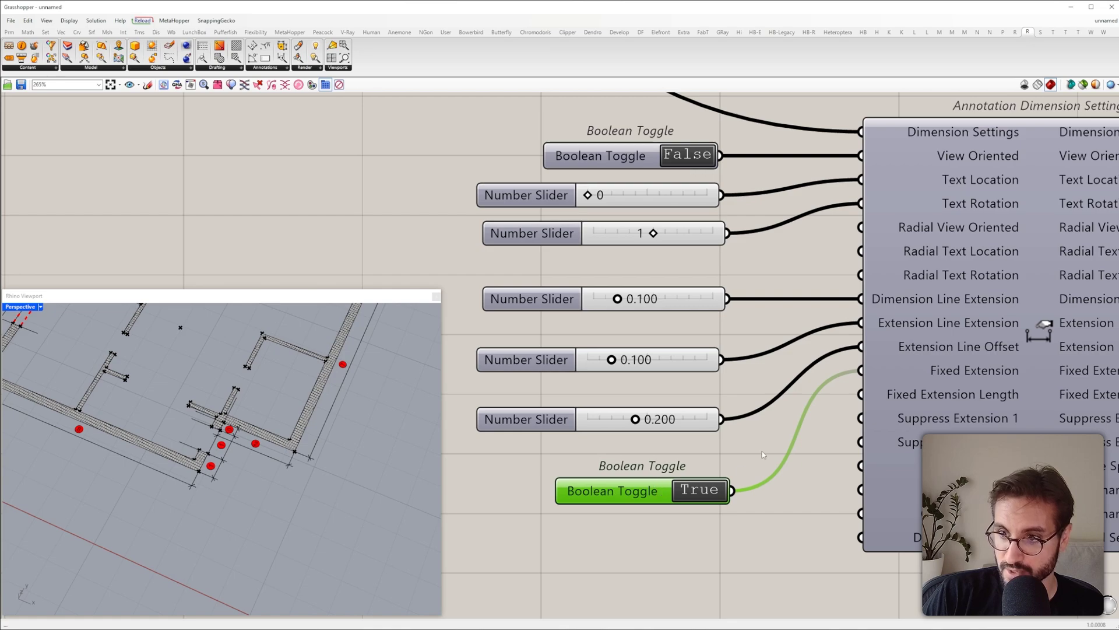
right_click_drag(951, 419, 939, 389)
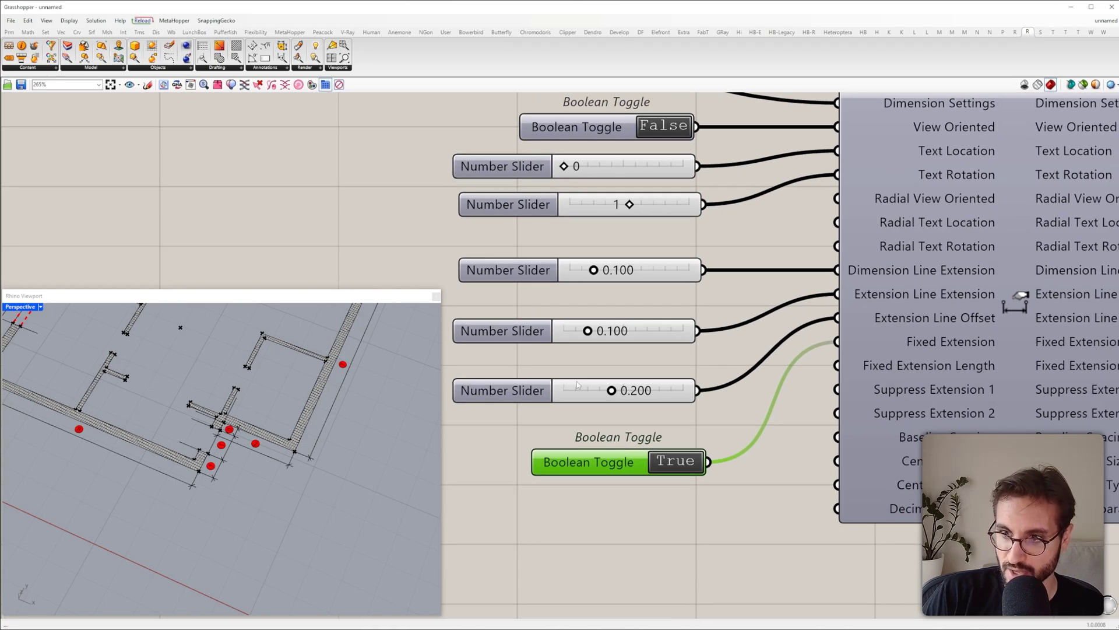
Step: Duplicate the Extension Line Offset slider for the Fixed Extension Length input, set it to 0.227 and arrange the sliders around the toggle
left_click_drag(578, 385, 587, 516, "alt")
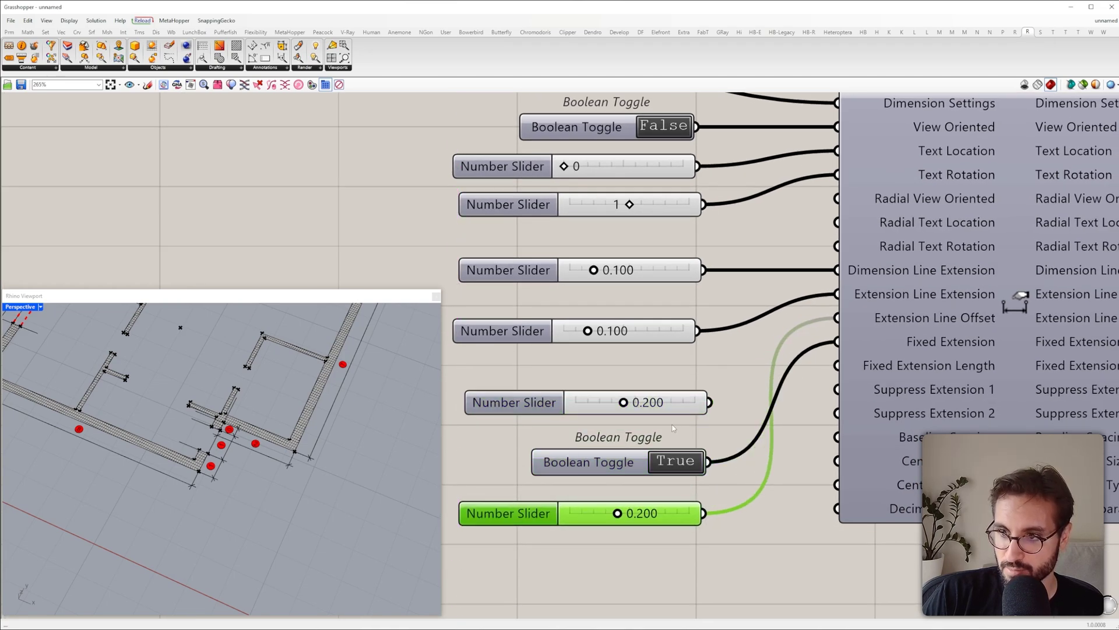
left_click_drag(656, 410, 650, 561)
left_click_drag(677, 516, 681, 390)
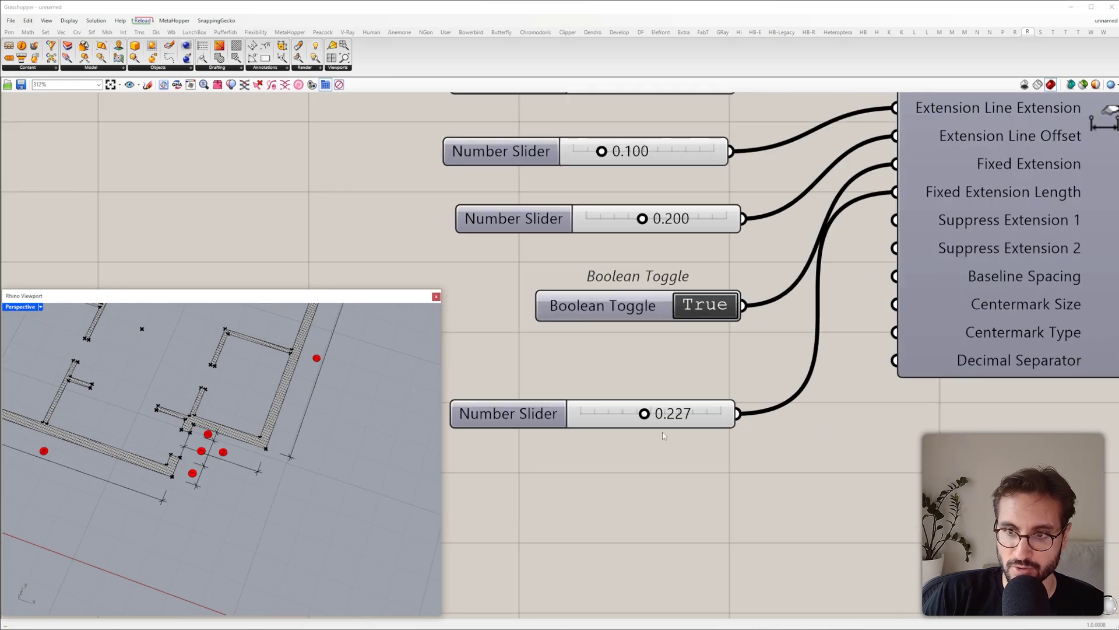
right_click_drag(927, 194, 921, 274)
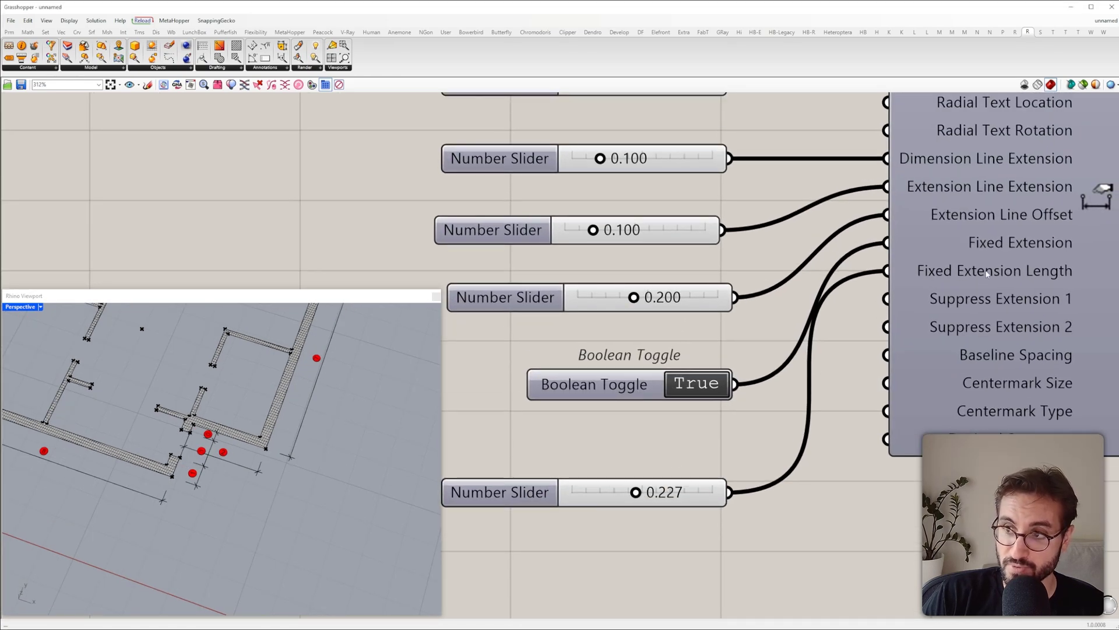
Step: Capture the dimension end near the wall corner and mark the extension line's length on it in red as 0.1
scroll(330, 463, "up", 6)
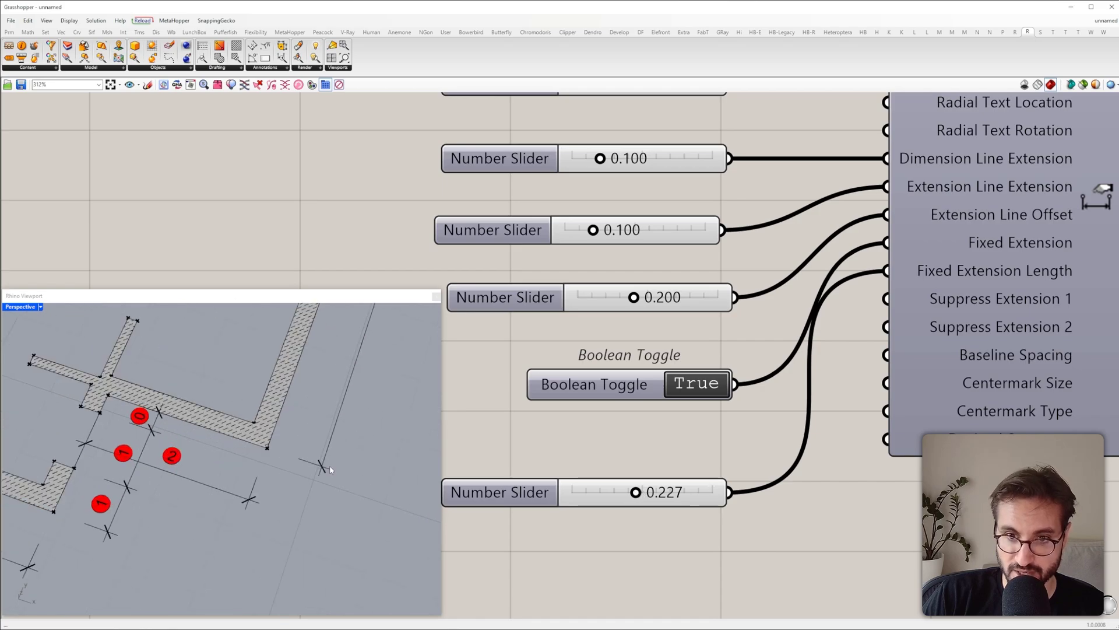
key("Print")
left_click_drag(178, 385, 409, 550)
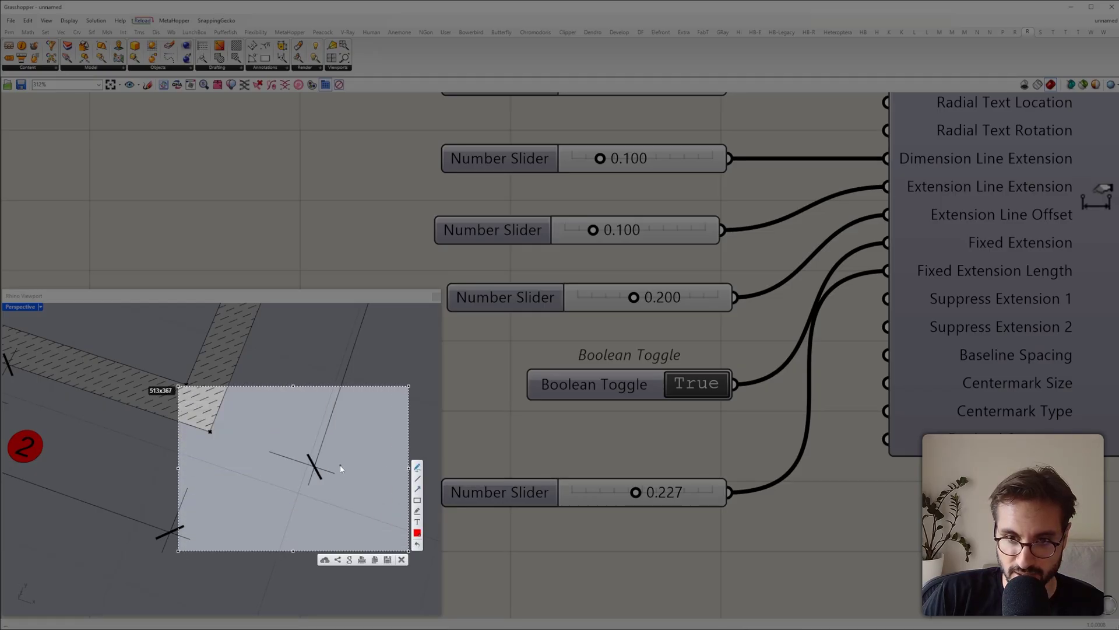
mouse_move(314, 468)
left_mouse_down()
mouse_move(271, 453)
mouse_move(334, 483)
left_mouse_up()
mouse_move(311, 479)
left_mouse_down()
mouse_move(325, 482)
mouse_move(305, 484)
left_mouse_up()
mouse_move(315, 490)
left_mouse_down()
mouse_move(334, 487)
mouse_move(286, 472)
mouse_move(309, 485)
left_mouse_up()
left_click(321, 498)
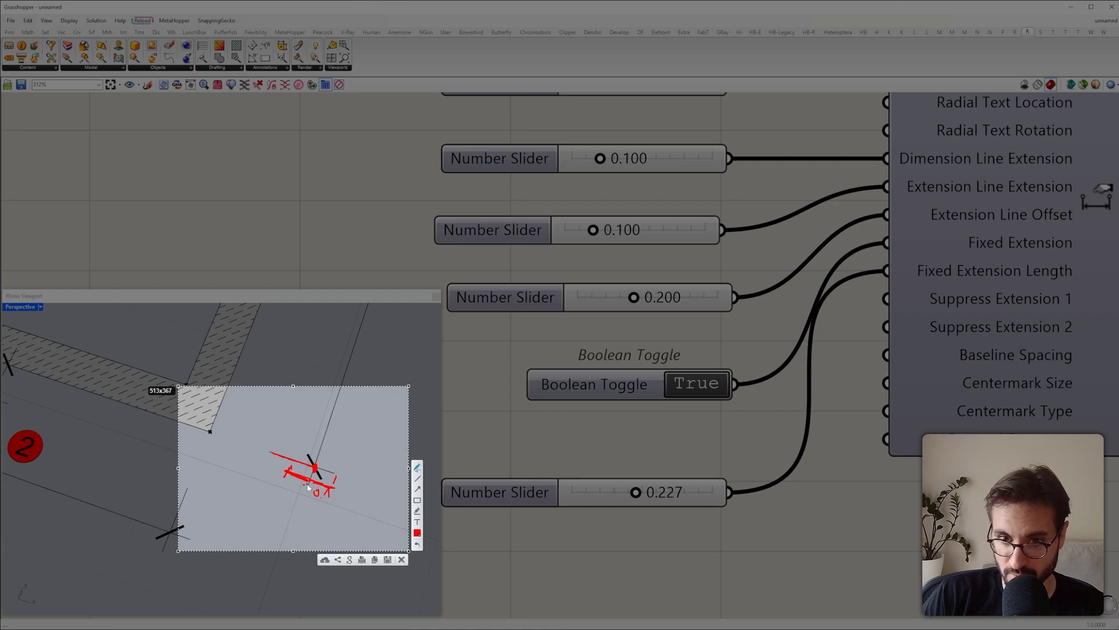
key("Escape")
Step: Set the Fixed Extension Length slider to 0.100 and examine the extension lines at the dimension ends
double_click(636, 493)
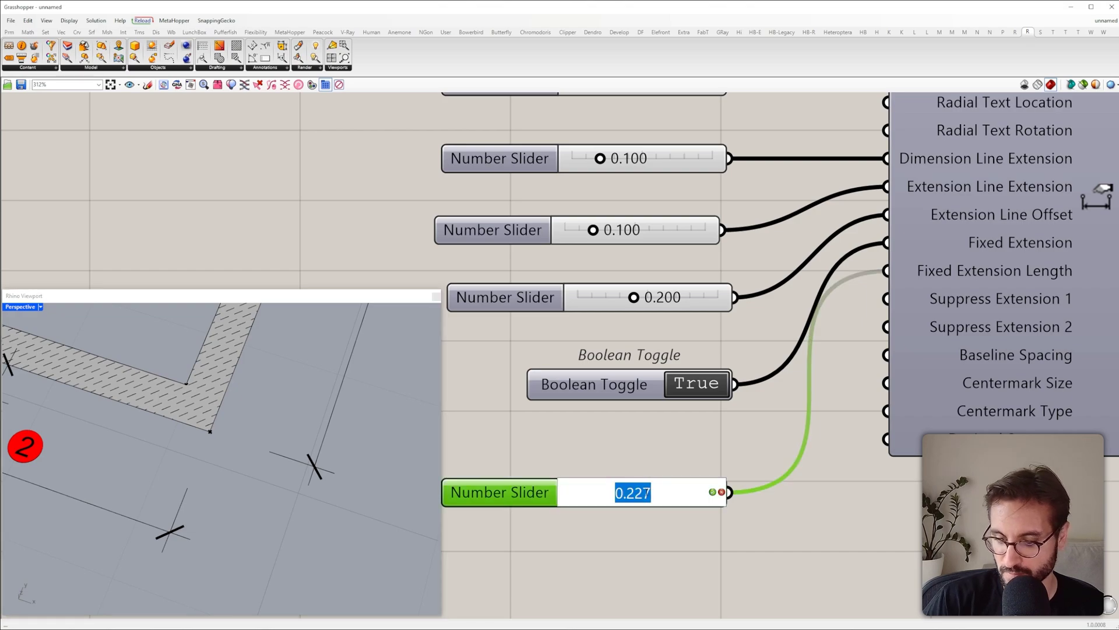
type("0.1")
key("Return")
scroll(250, 459, "down", 9)
scroll(254, 458, "up", 5)
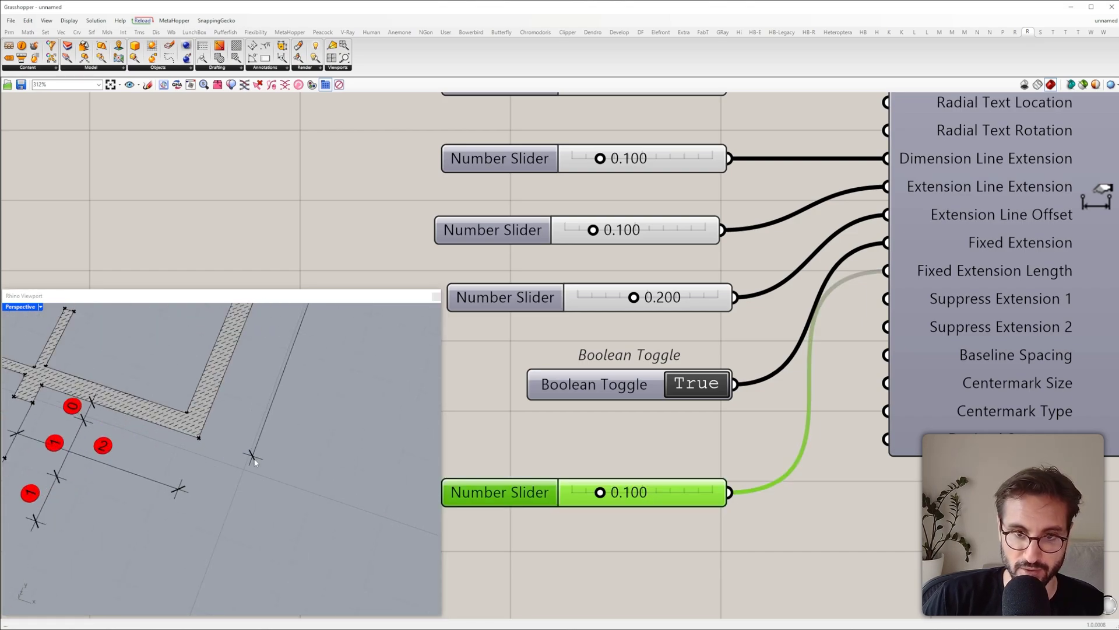
Step: Switch the Fixed Extension toggle to False and back to True to compare the extension lines around the floor plan
right_click_drag(255, 458, 373, 467)
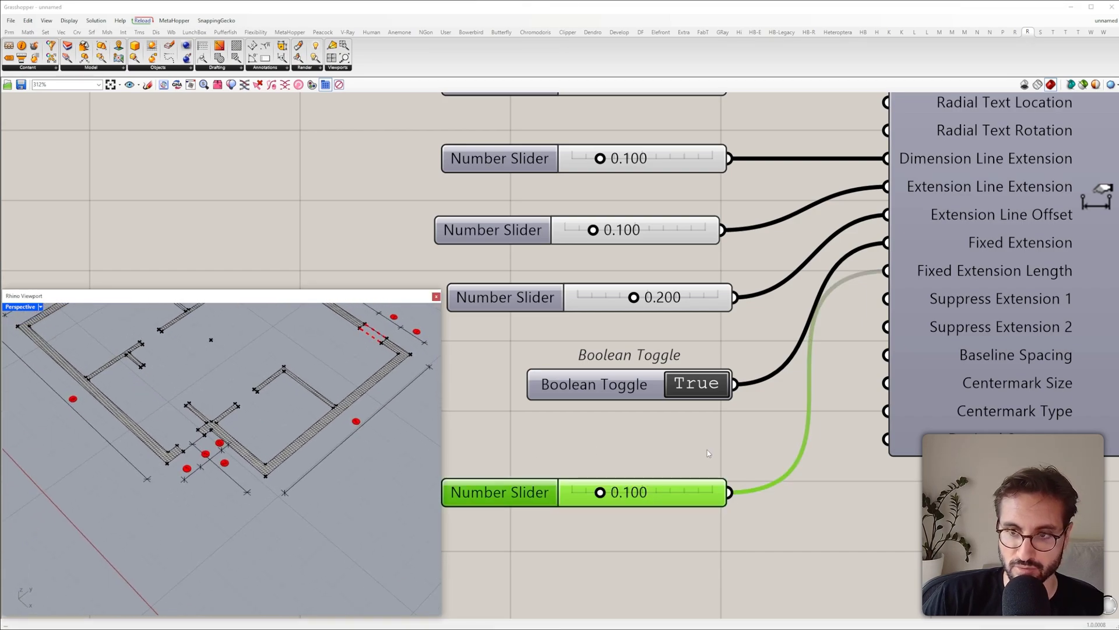
right_click_drag(285, 450, 380, 427)
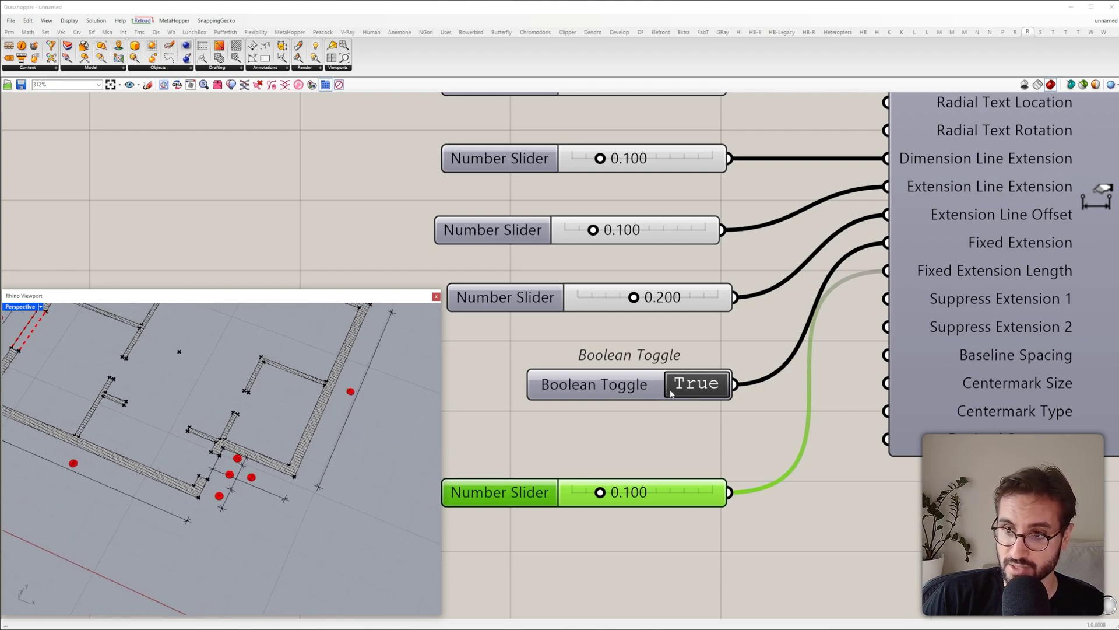
left_click(710, 384)
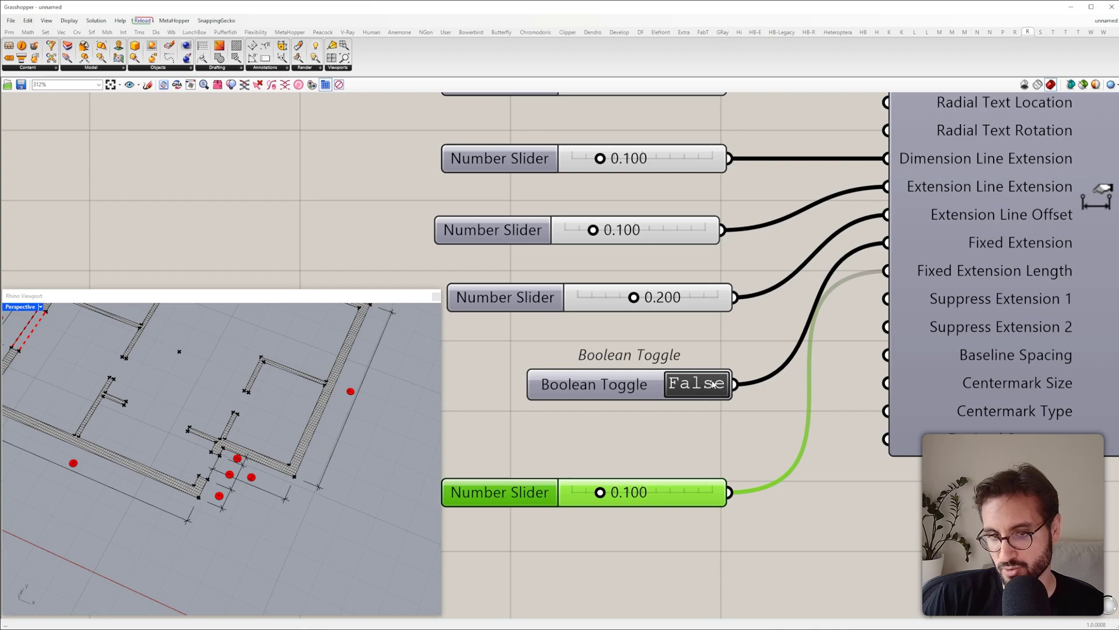
left_click(712, 384)
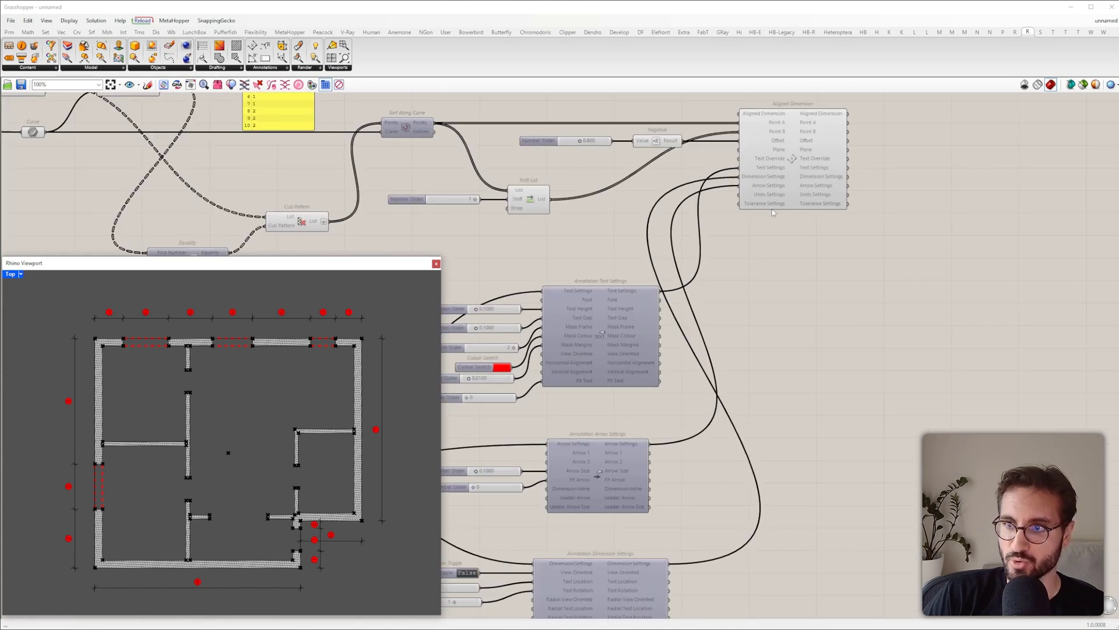
Step: Add an Annotation Units Settings component for the Aligned Dimension component and place it beside the arrow and dimension settings
left_click(792, 192)
scroll(875, 199, "up", 4)
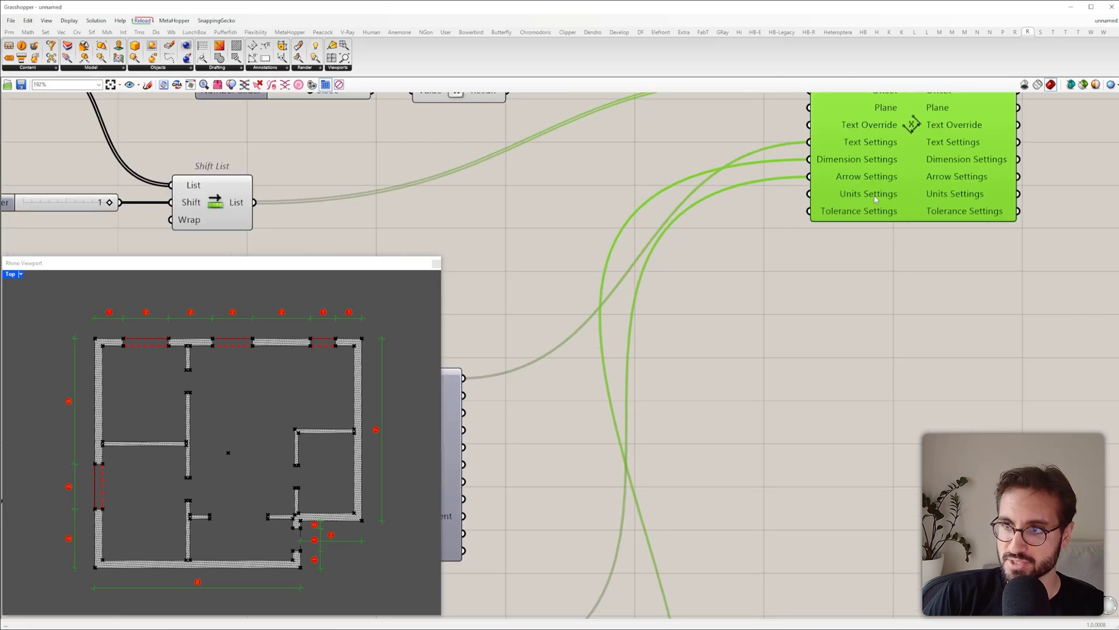
right_click_drag(874, 199, 849, 309)
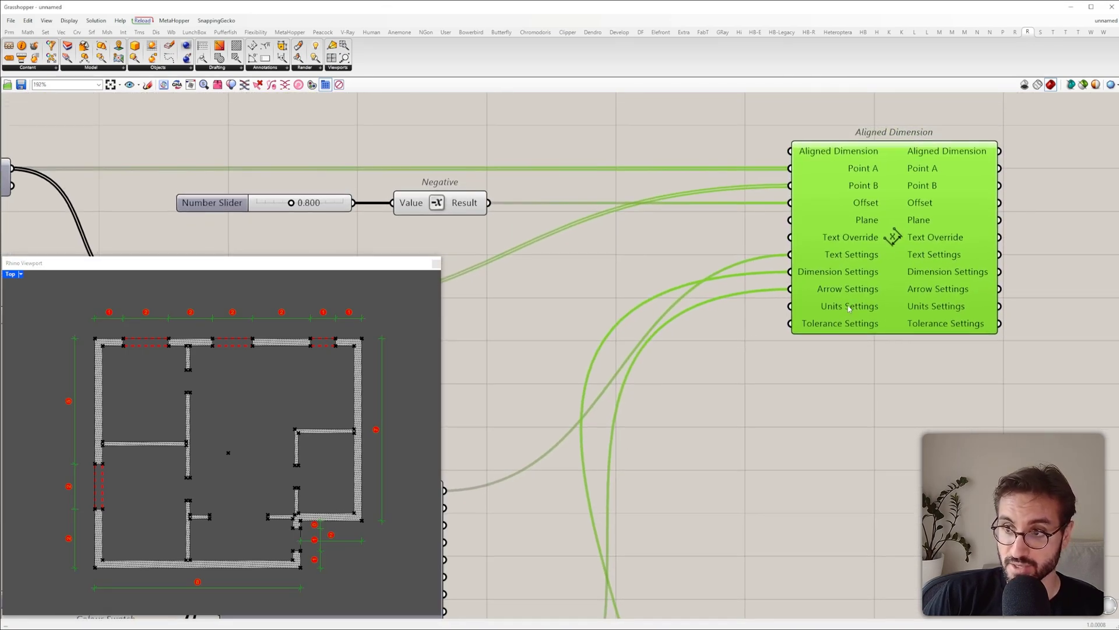
left_click(265, 68)
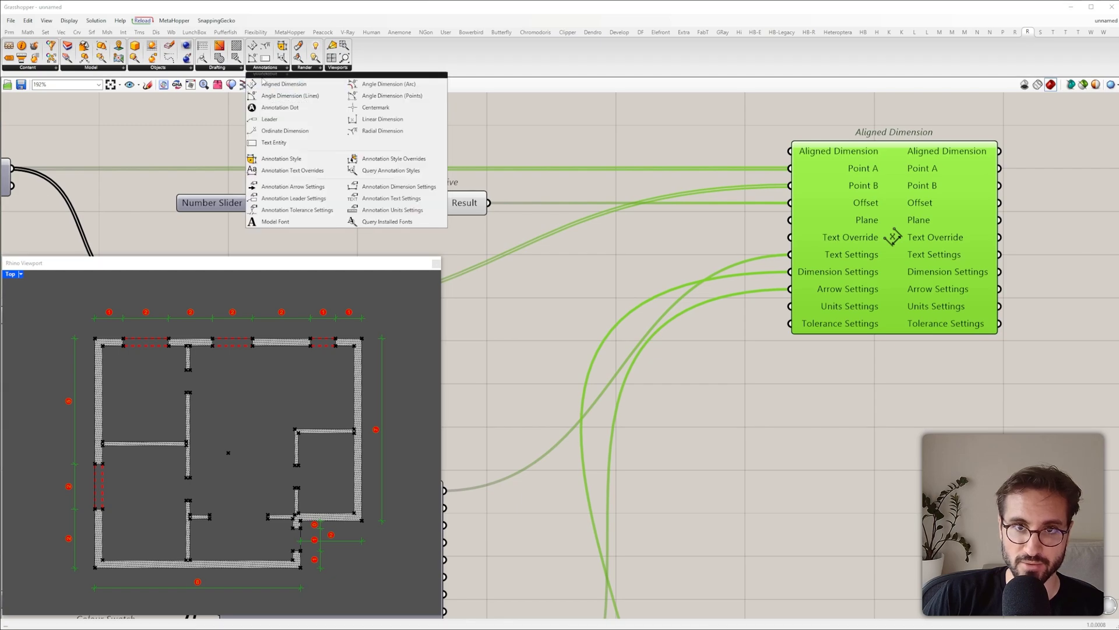
left_click(414, 213)
left_click(615, 274)
scroll(640, 226, "down", 8)
mouse_move(614, 272)
left_mouse_down()
mouse_move(641, 226)
mouse_move(649, 353)
mouse_move(633, 228)
left_mouse_up()
Step: Connect Annotation Units Settings to the Units Settings input of Aligned Dimension and place it below the Annotation Dimension Settings component
scroll(649, 355, "up", 5)
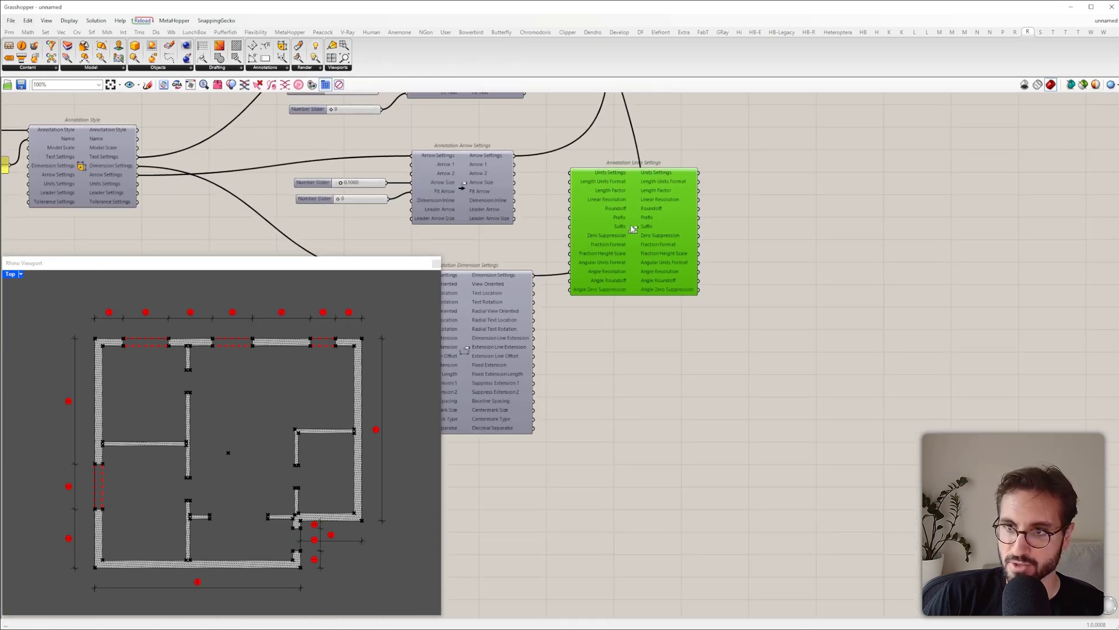
right_click_drag(675, 155, 555, 416)
mouse_move(578, 436)
left_mouse_down()
mouse_move(572, 205)
mouse_move(584, 169)
left_mouse_up()
scroll(503, 509, "down", 5)
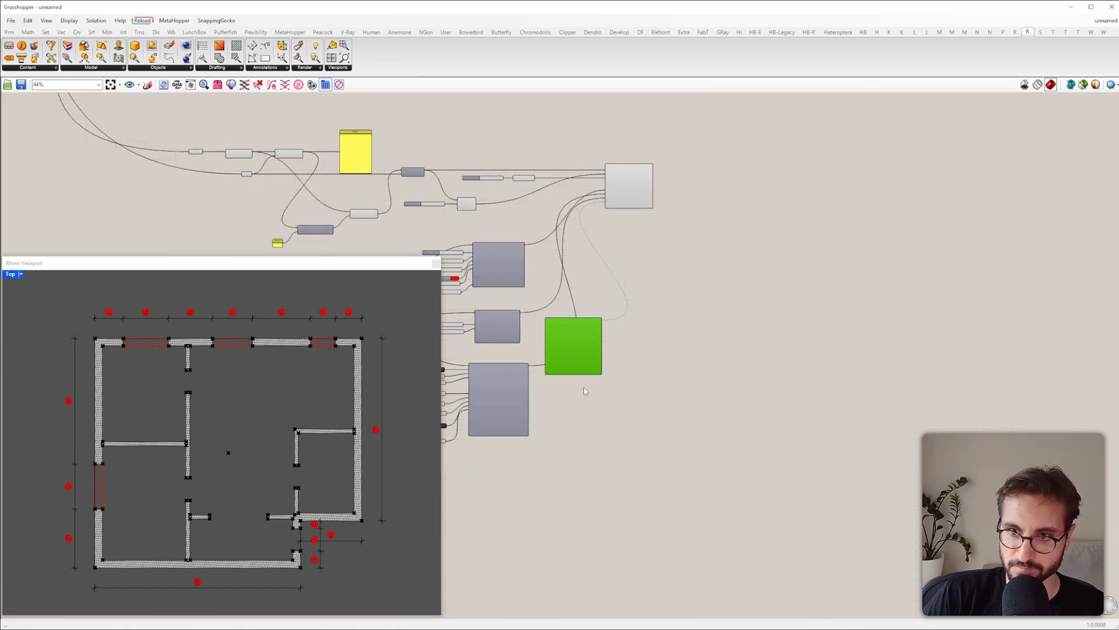
scroll(629, 387, "up", 8)
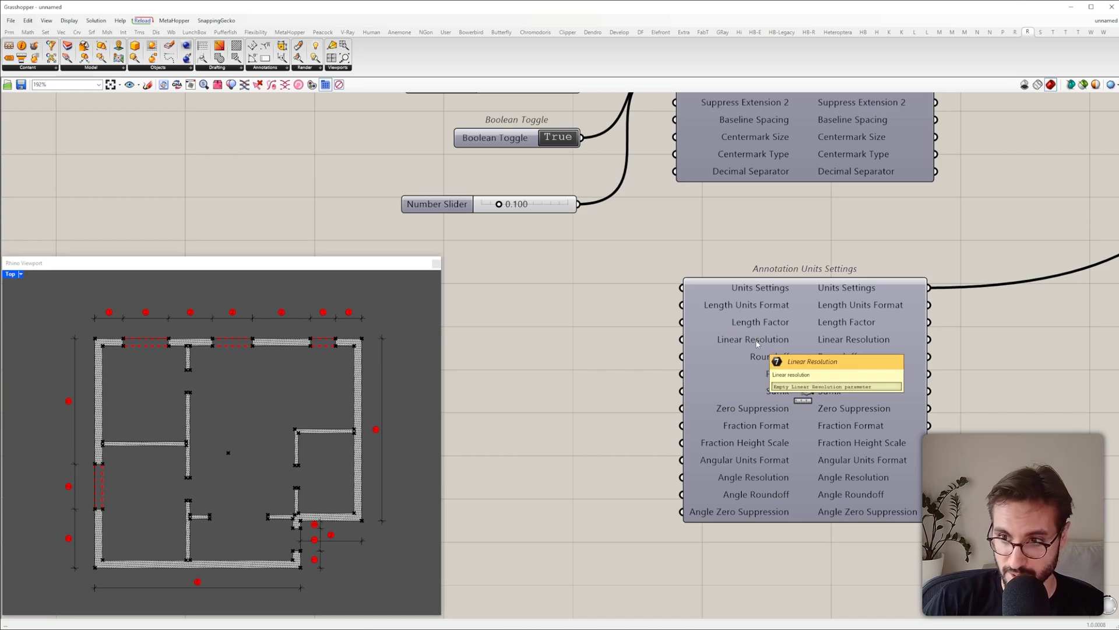
Step: Add a number slider ranging from 0 to 10, connect it to the Linear Resolution input and align it with that input
double_click(499, 383)
type("0")
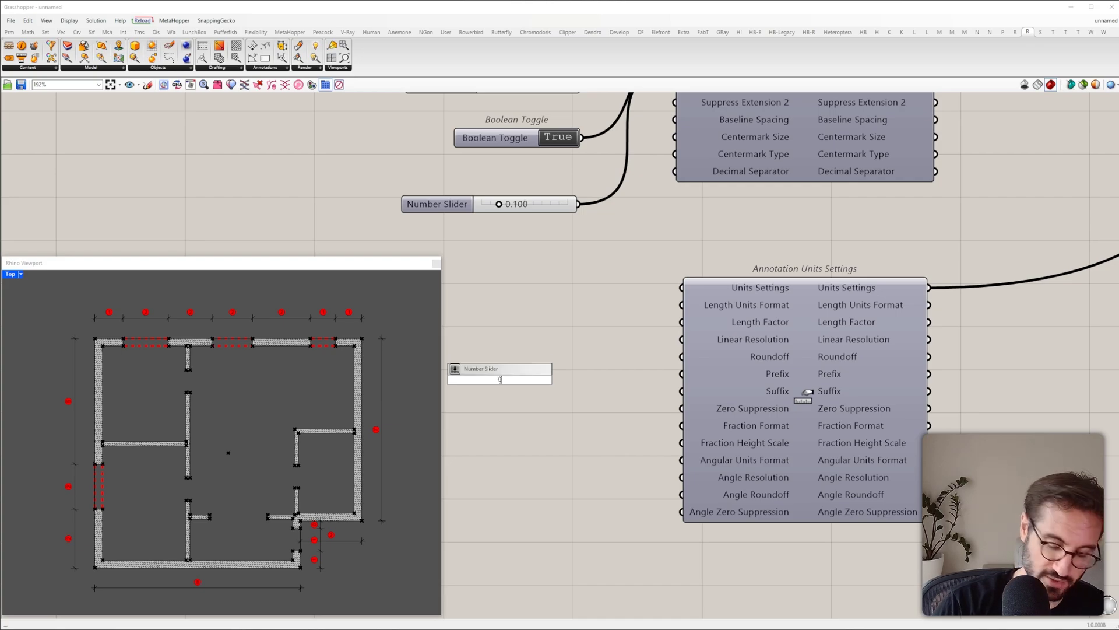
type("<")
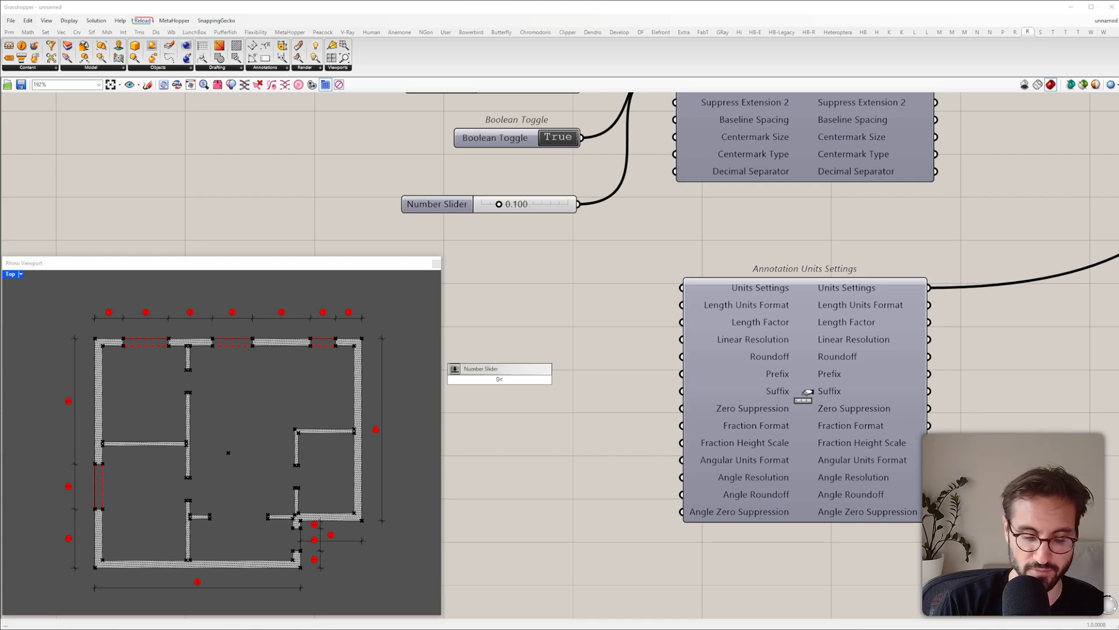
type("10")
key("Return")
left_click_drag(466, 380, 512, 370)
scroll(651, 355, "up", 2)
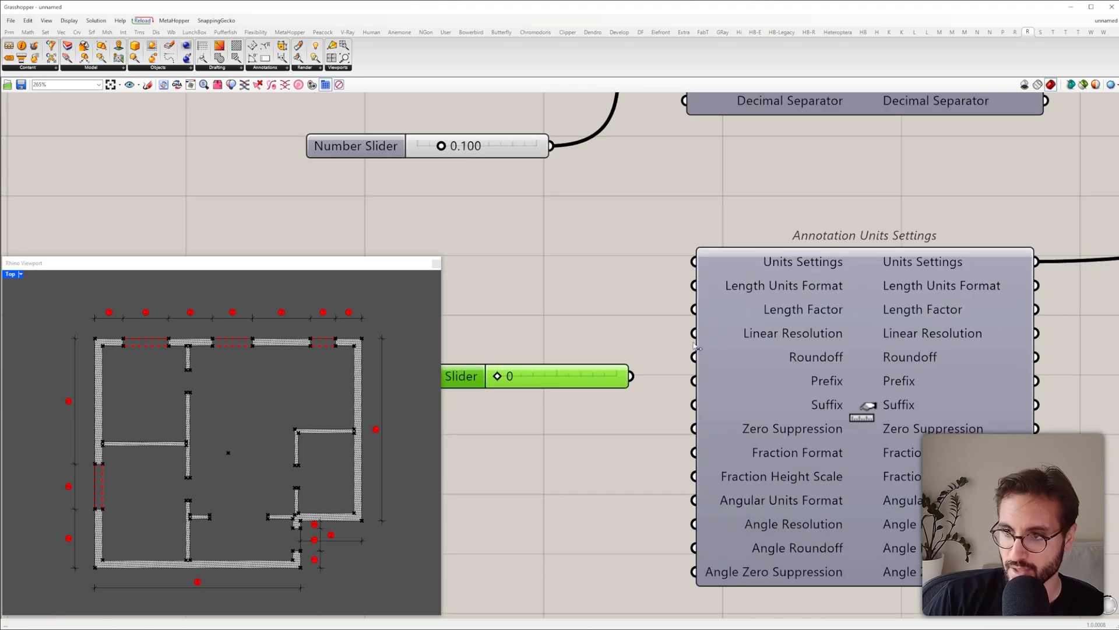
left_click_drag(631, 376, 693, 333)
left_click_drag(578, 383, 578, 339)
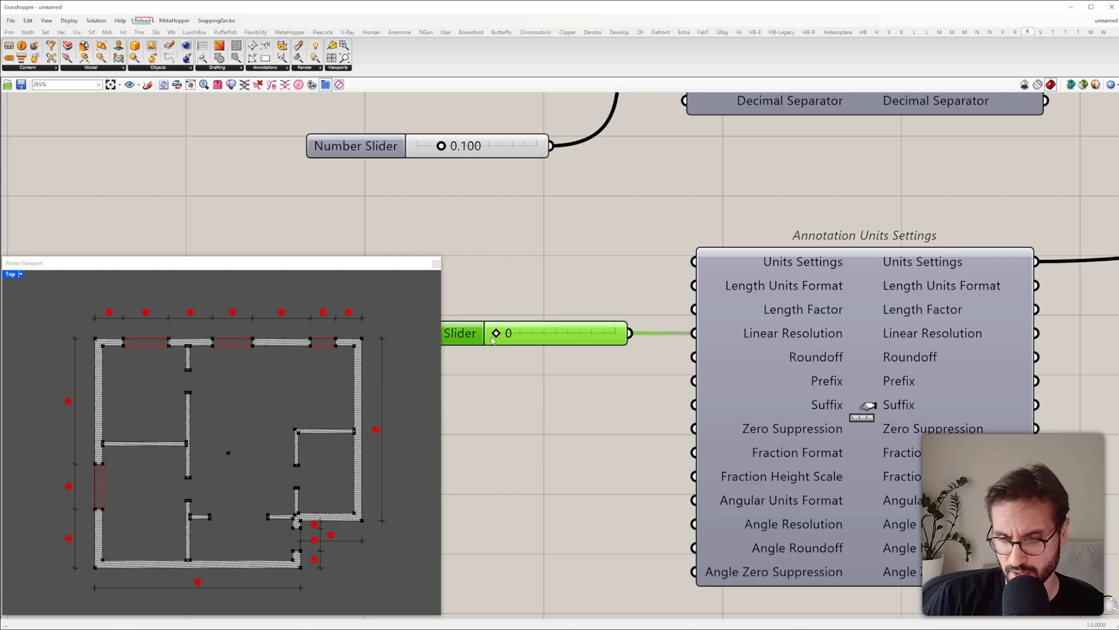
Step: Set the Linear Resolution slider to 3, check the dimension texts in the viewport and move the slider lower
left_click_drag(525, 334, 556, 333)
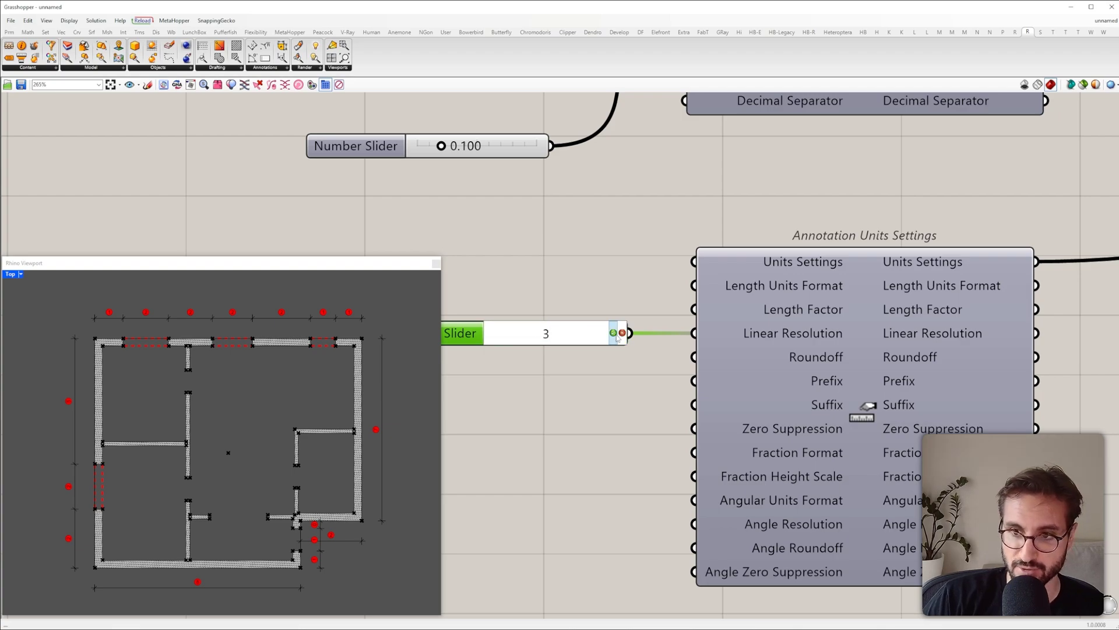
scroll(373, 478, "up", 5)
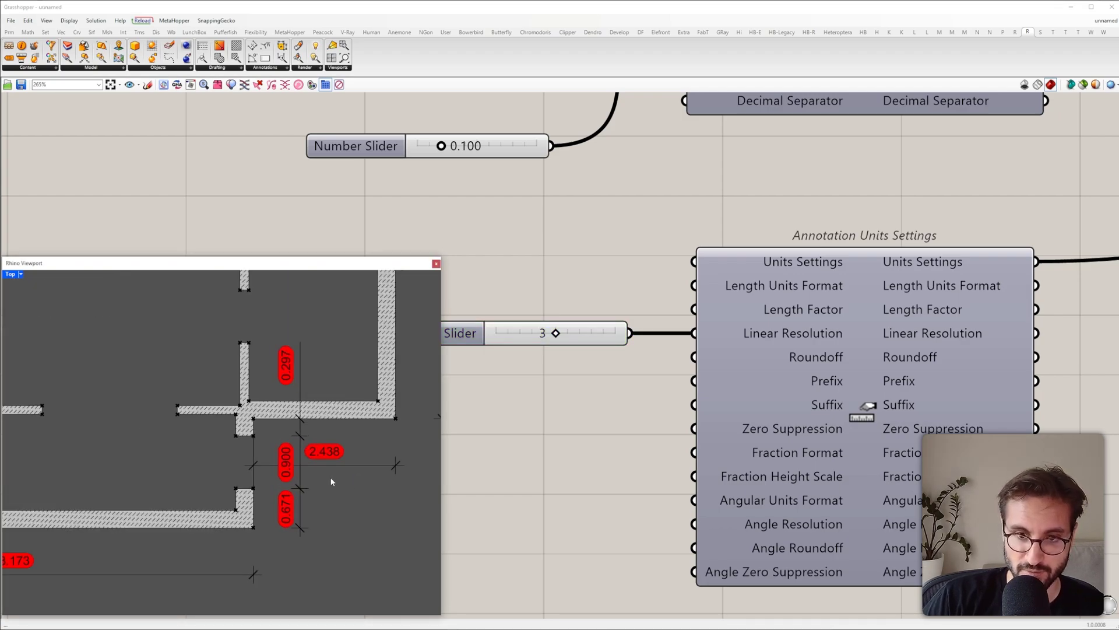
scroll(326, 467, "down", 5)
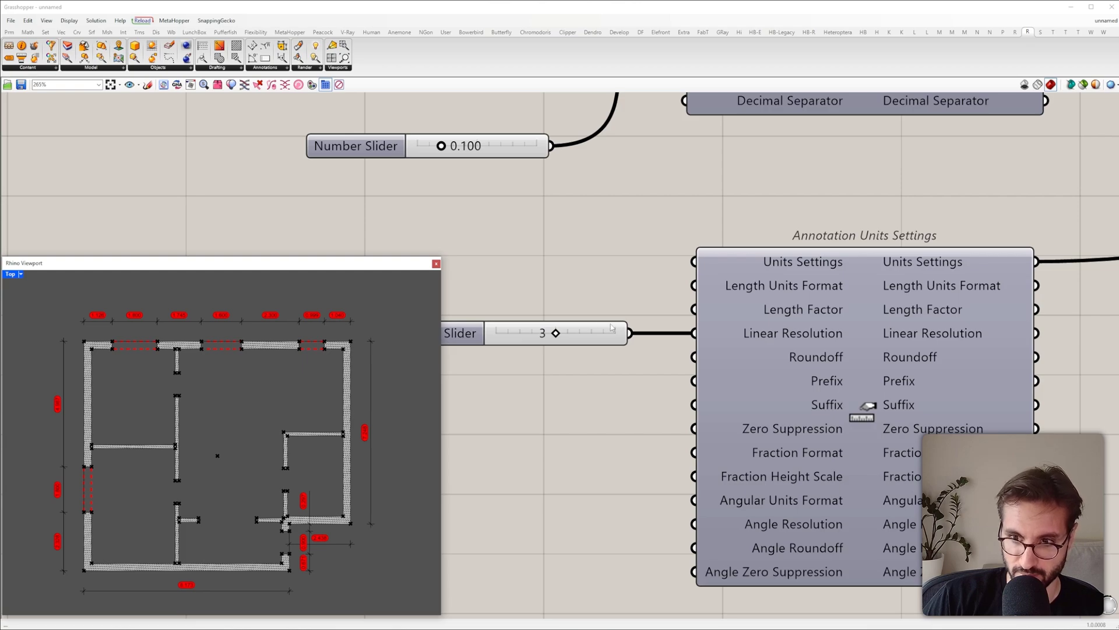
right_click_drag(612, 327, 655, 405)
left_click_drag(637, 410, 637, 475)
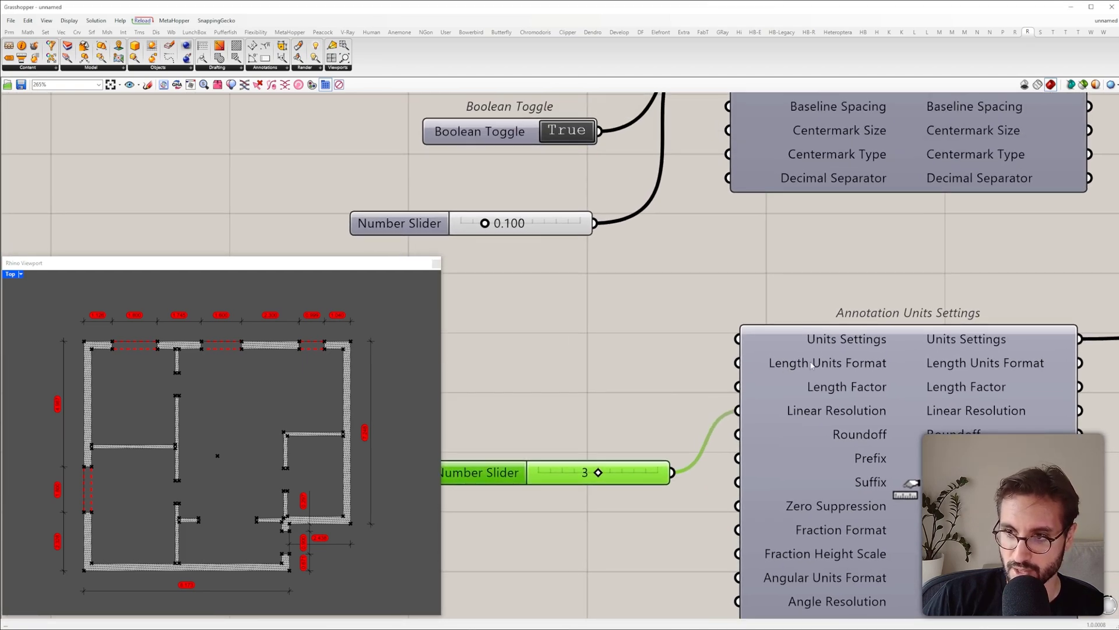
Step: Add a number slider ranging from 0 to 9, connect it to Length Units Format and align it with that input
mouse_move(812, 365)
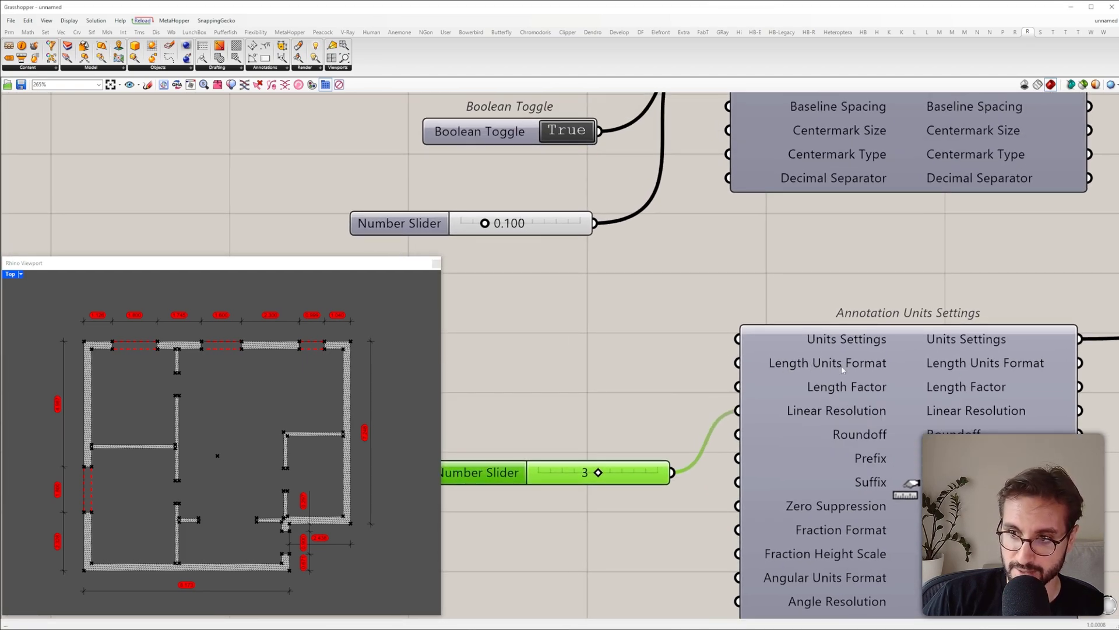
double_click(600, 376)
type("0<9")
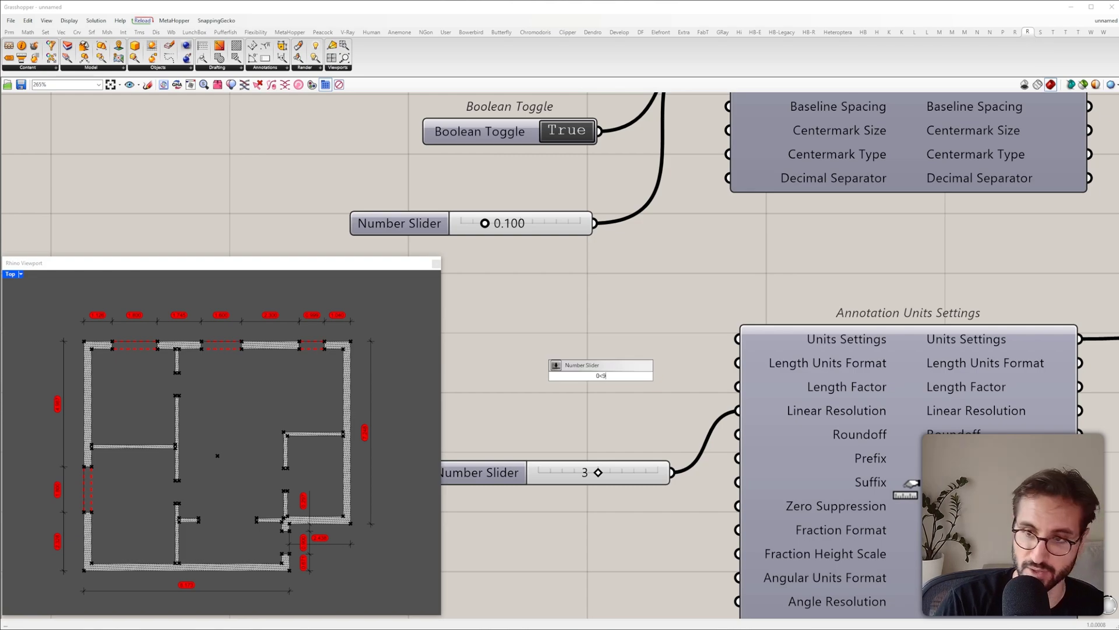
key("Return")
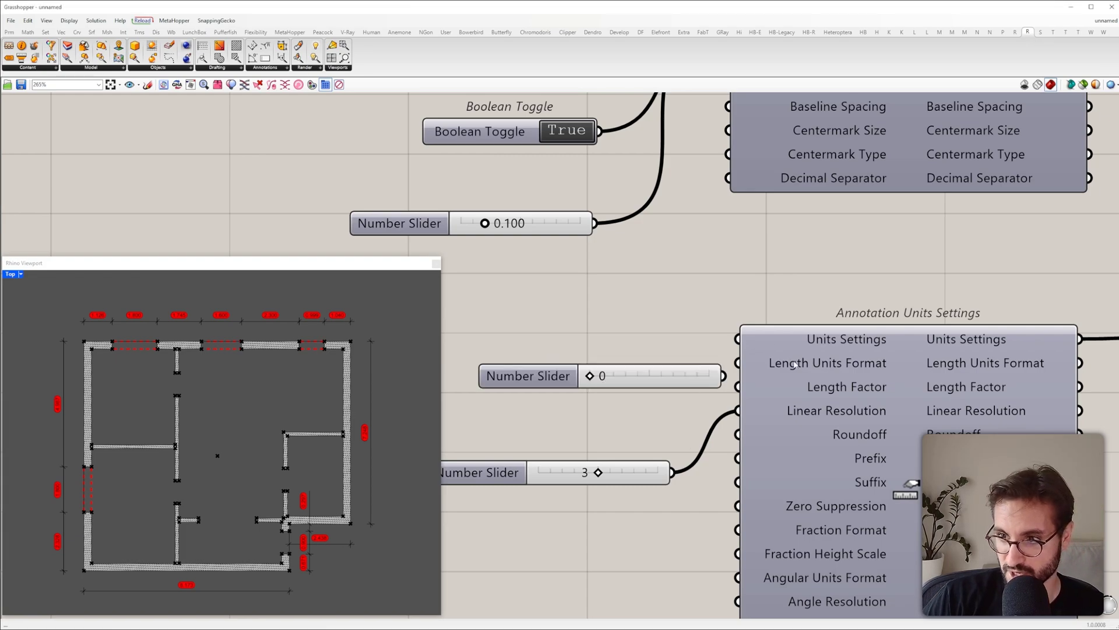
mouse_move(794, 365)
key("Print")
left_click_drag(759, 274, 1035, 565)
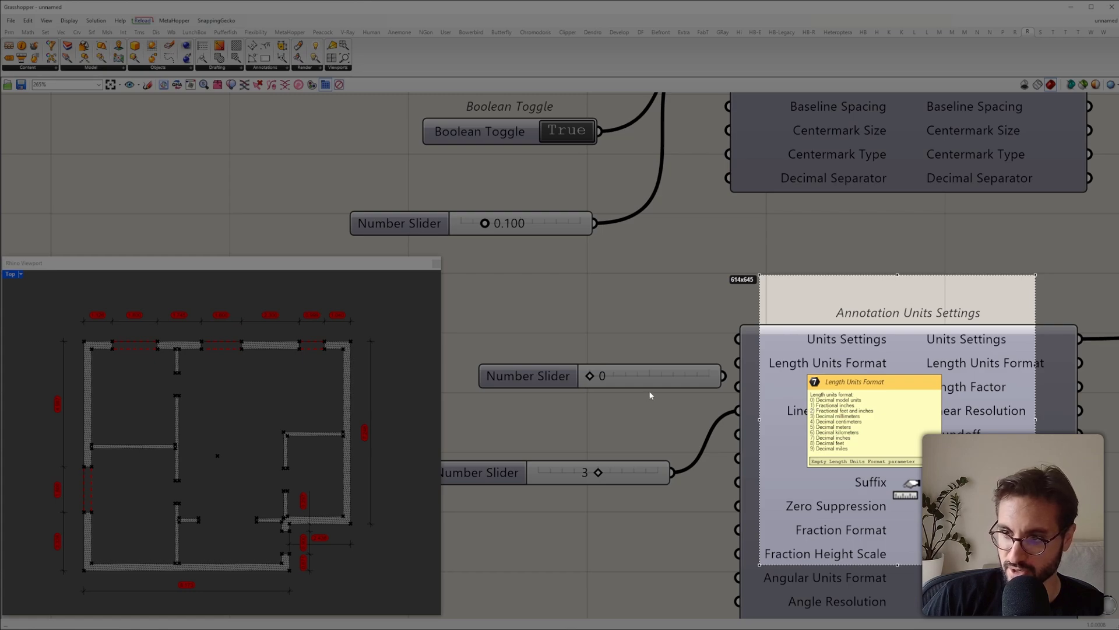
key("Escape")
left_click_drag(652, 381, 624, 374)
left_click_drag(700, 368, 735, 363)
left_click_drag(663, 368, 663, 363)
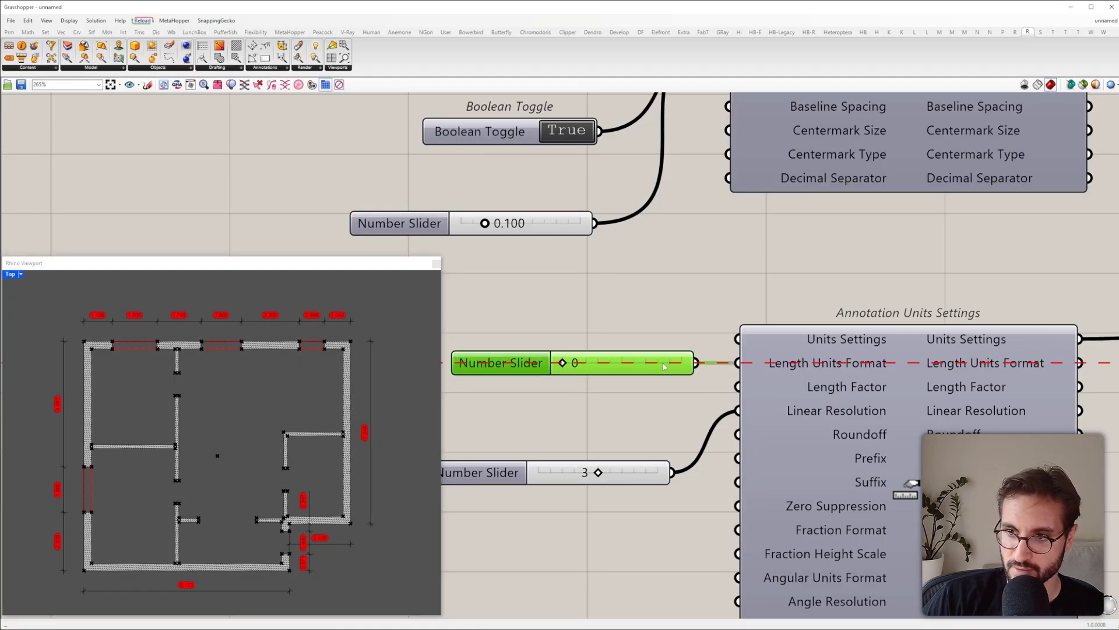
Step: Step the Length Units Format slider through 1 (fractional inches) and 2 (fractional feet and inches), comparing the dimension texts
mouse_move(770, 364)
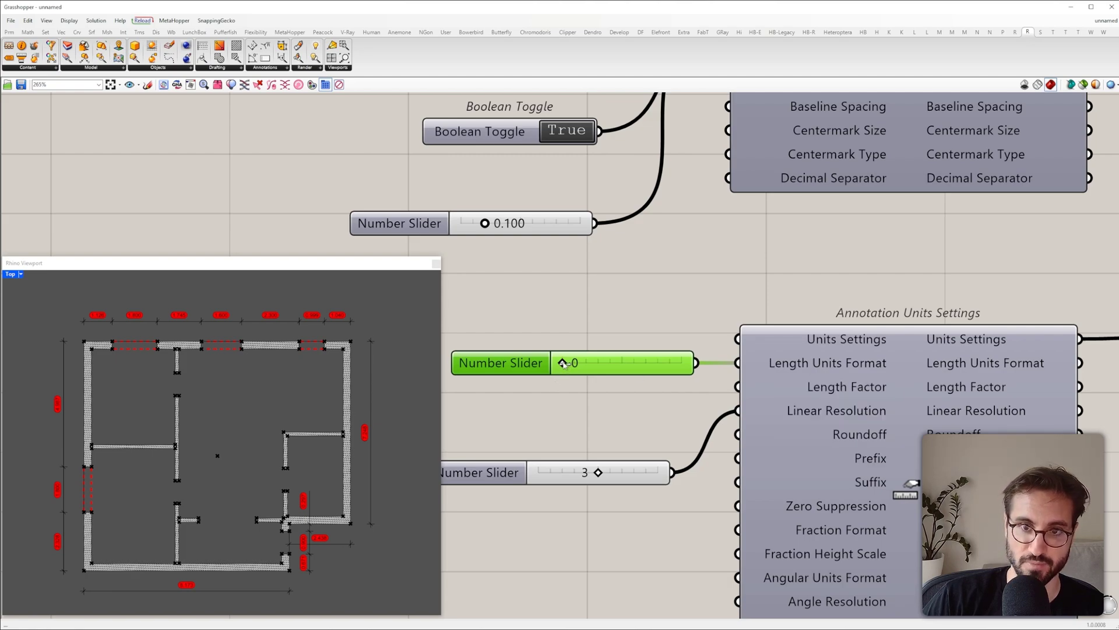
left_click_drag(564, 363, 575, 363)
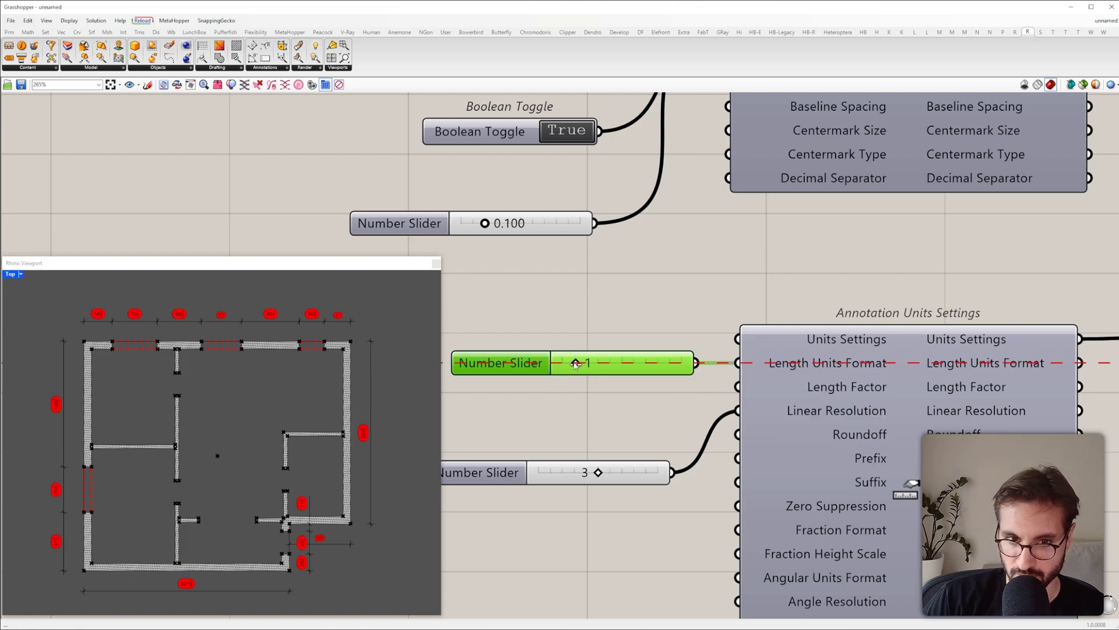
mouse_move(803, 369)
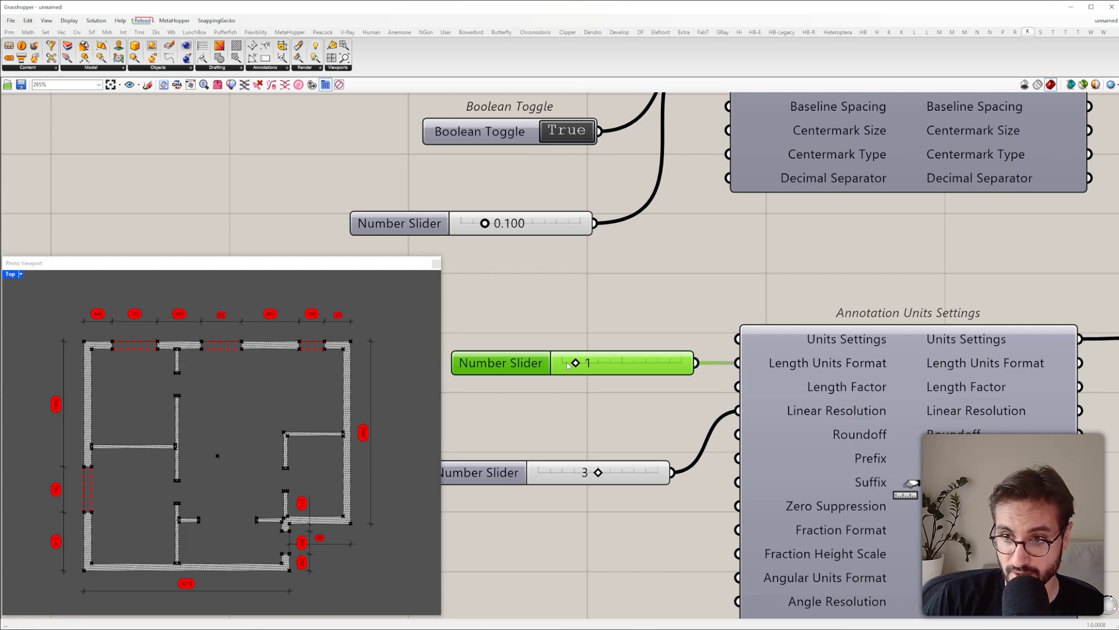
left_click_drag(576, 363, 589, 364)
mouse_move(779, 366)
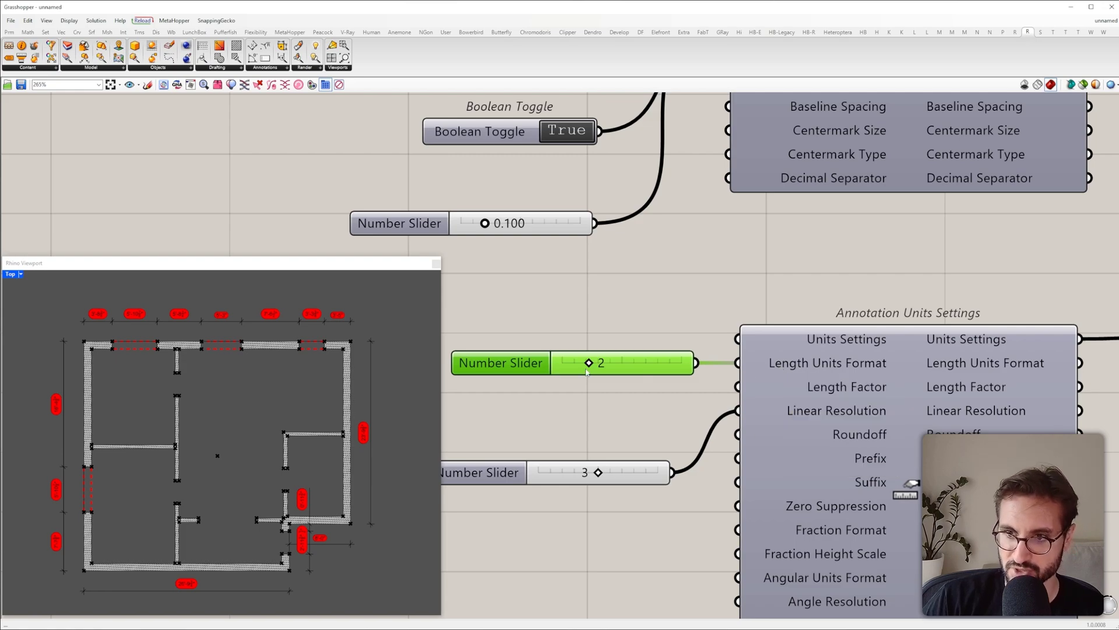
Step: Set the Length Units Format slider to 0 (decimal model units) and check that input's list of formats
left_click_drag(589, 363, 550, 371)
left_click_drag(656, 367, 651, 366)
right_click_drag(641, 367, 712, 334)
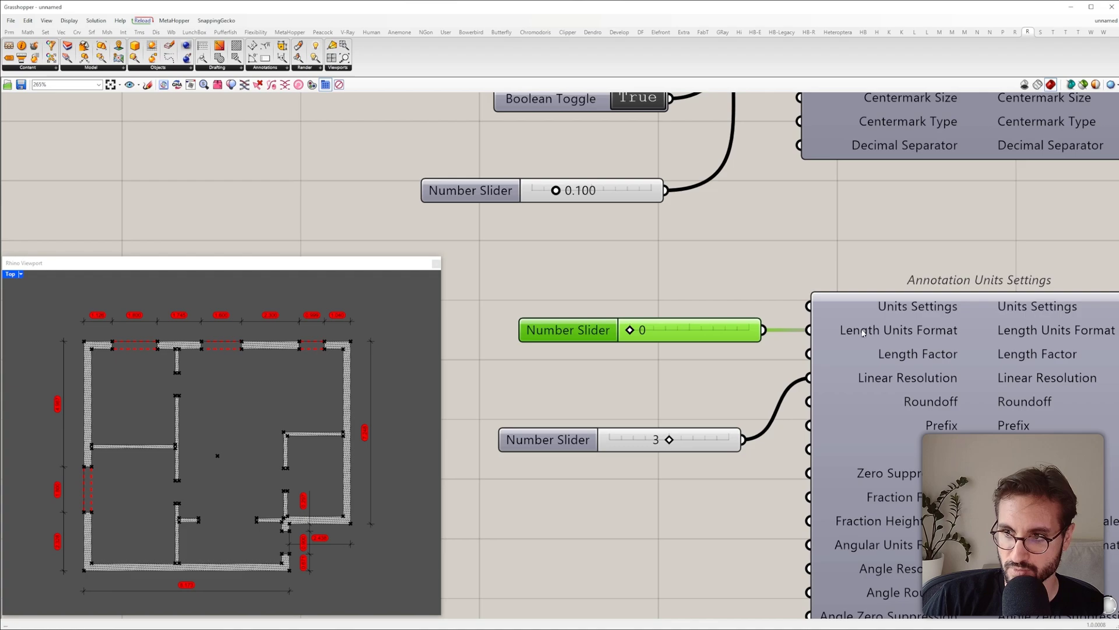
mouse_move(863, 333)
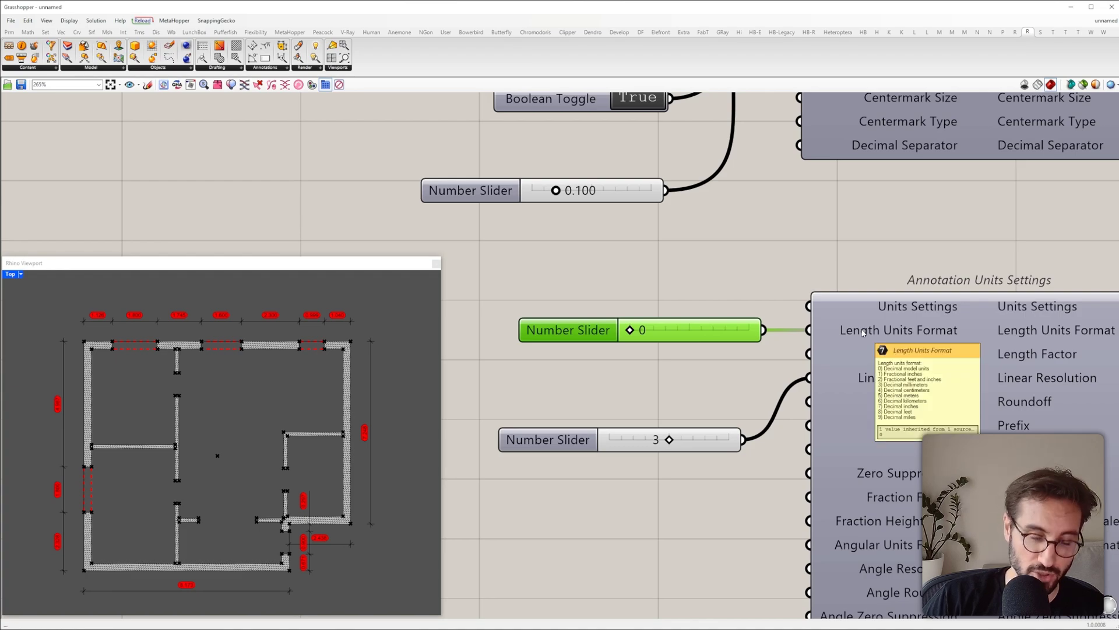
Step: Add a number slider ranging from 0.000 to 1.000 for the Length Factor input
right_click_drag(976, 454, 973, 365)
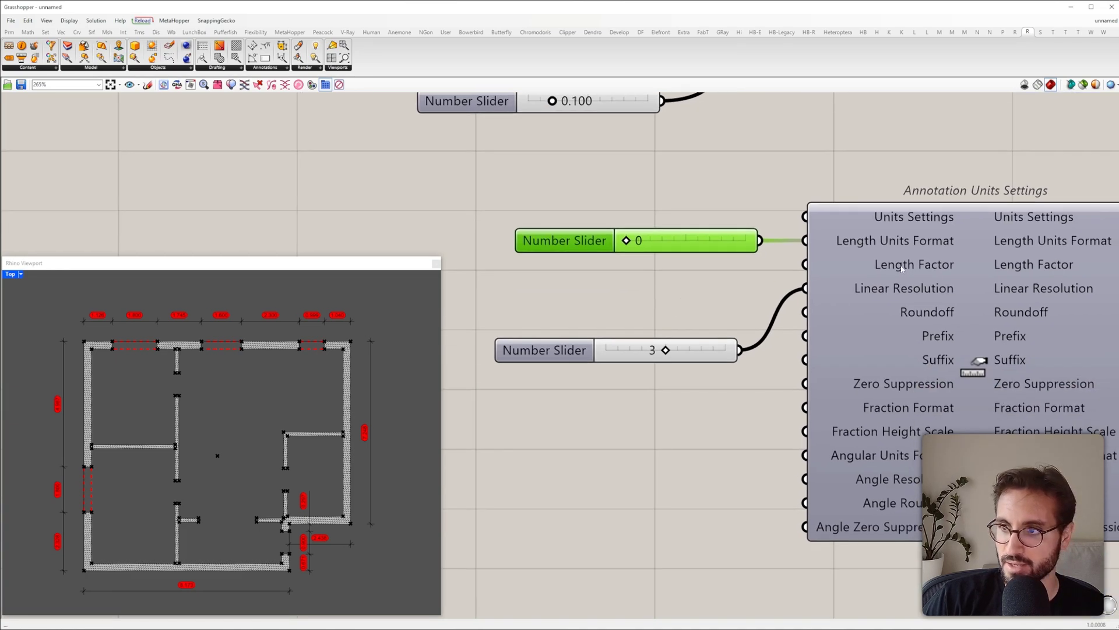
mouse_move(901, 268)
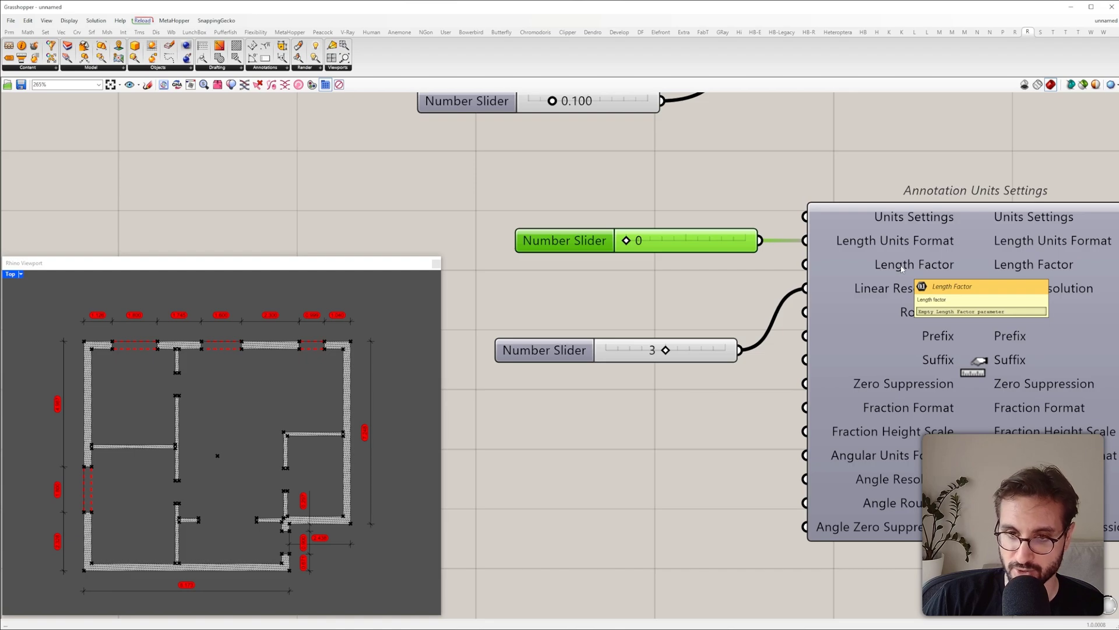
left_click(798, 279)
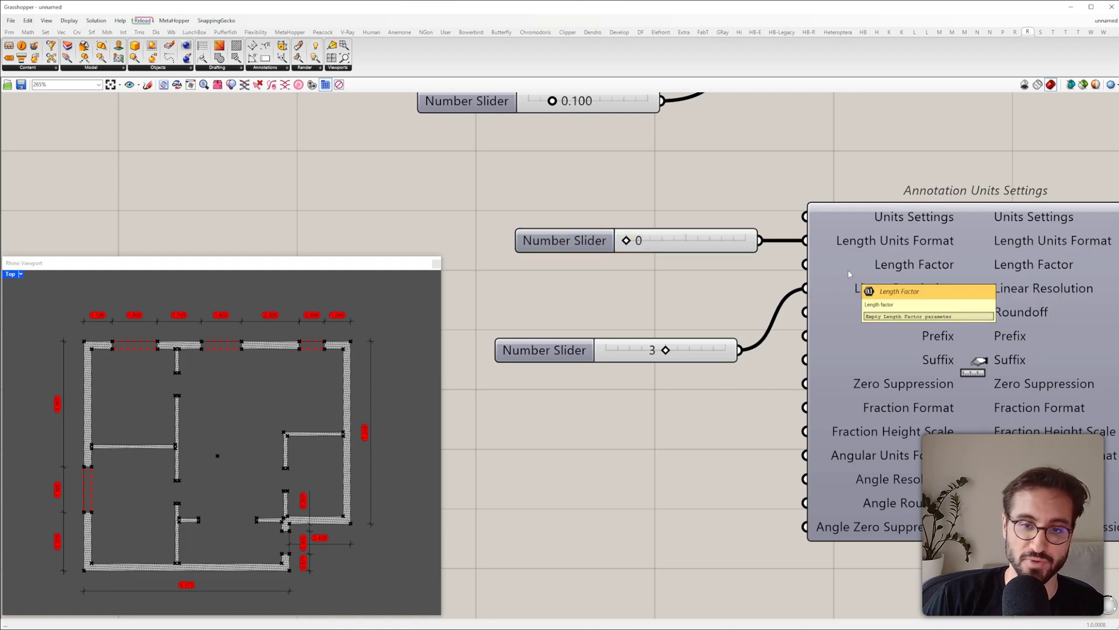
double_click(729, 293)
type("0.000")
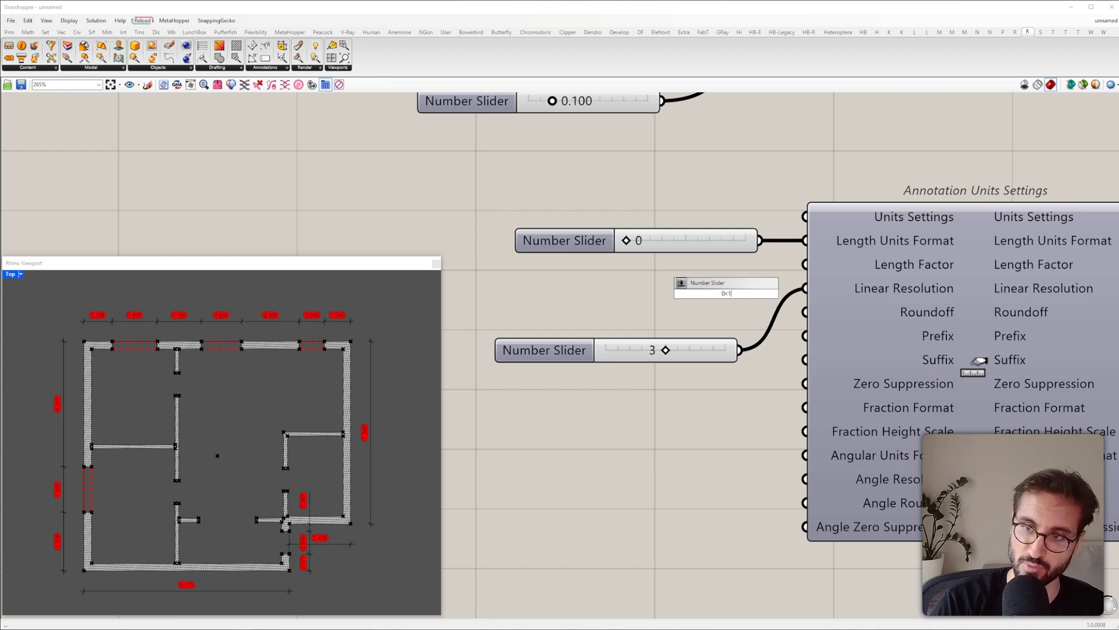
key("Return")
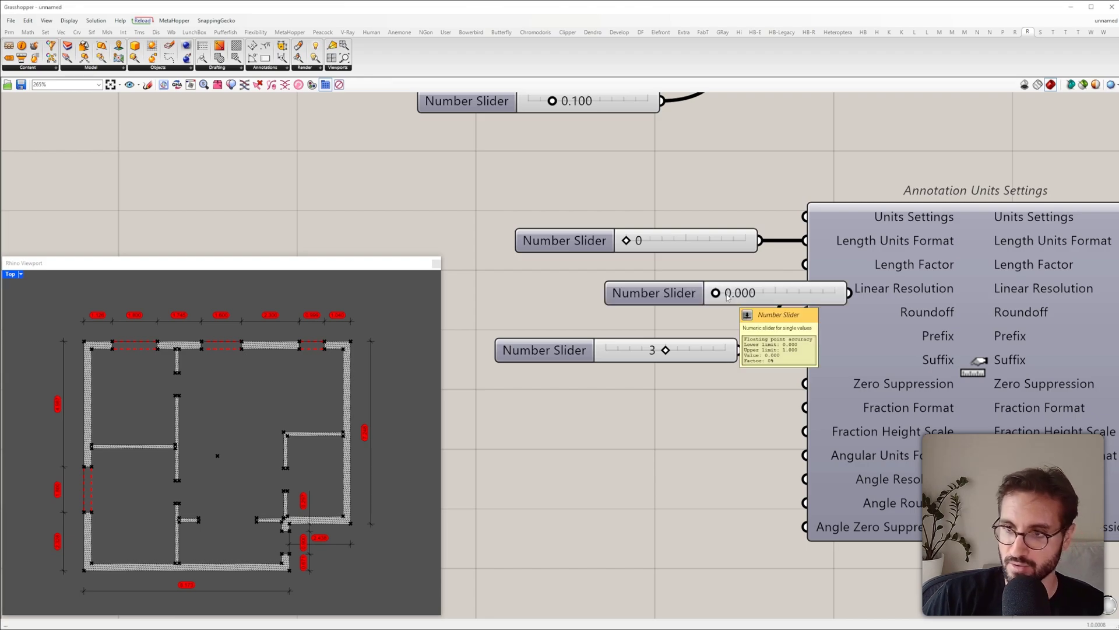
Step: Set the new slider to 1.000, align it under the Length Units Format slider and connect it to Length Factor
double_click(728, 293)
type("1")
key("Return")
left_click_drag(764, 300, 675, 298)
left_click_drag(760, 290, 805, 264)
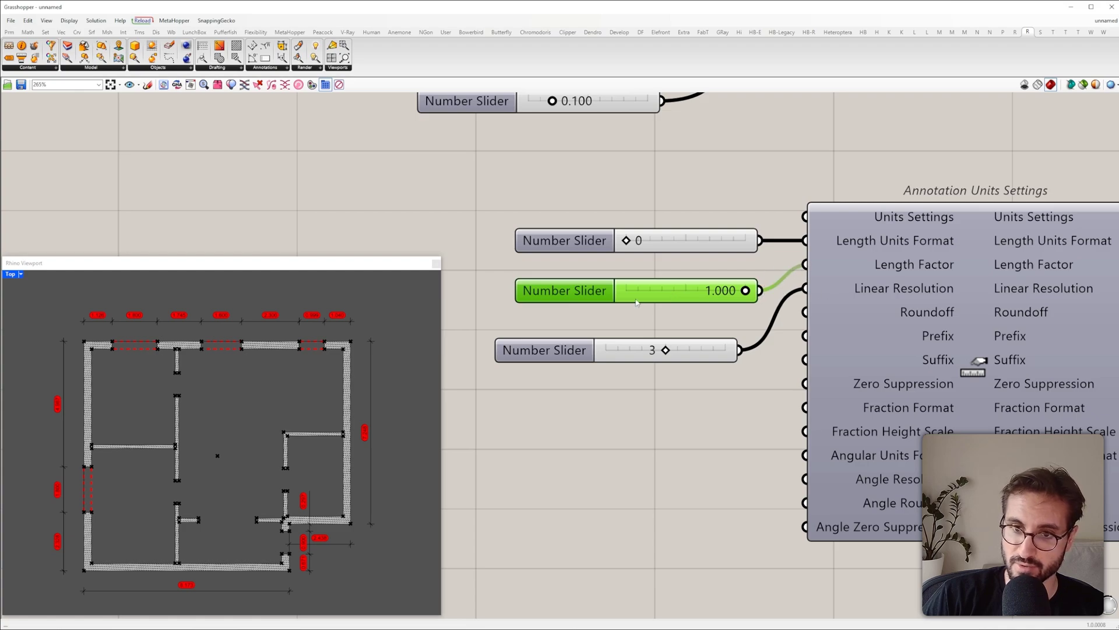
left_click(666, 330)
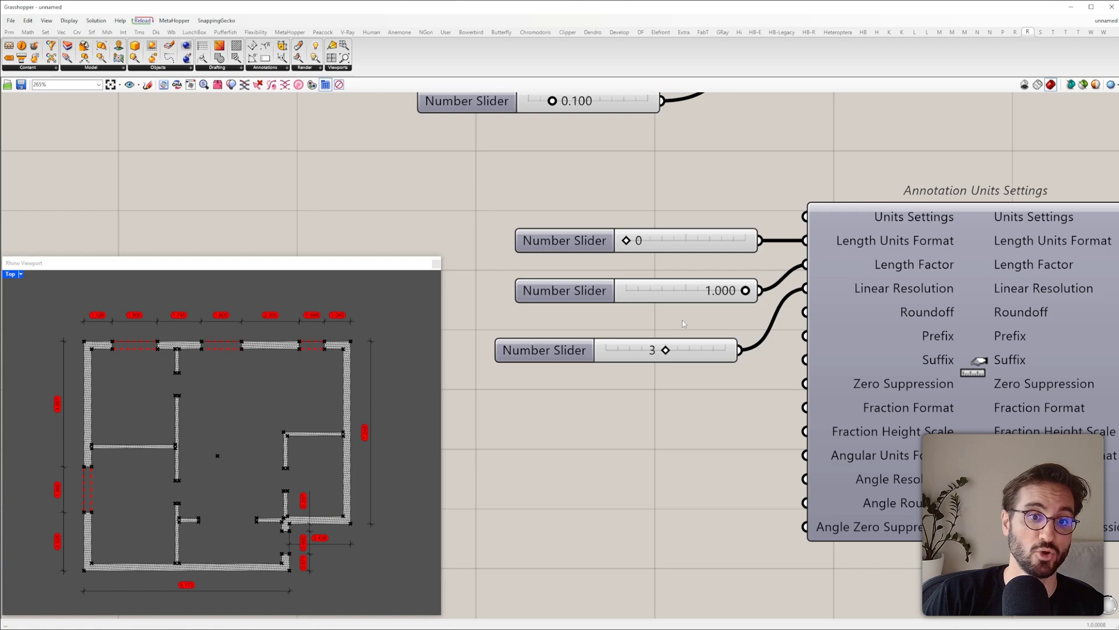
Step: Try a Length Factor of 0.1 and check its effect on the dimension texts
double_click(710, 290)
type("0.1")
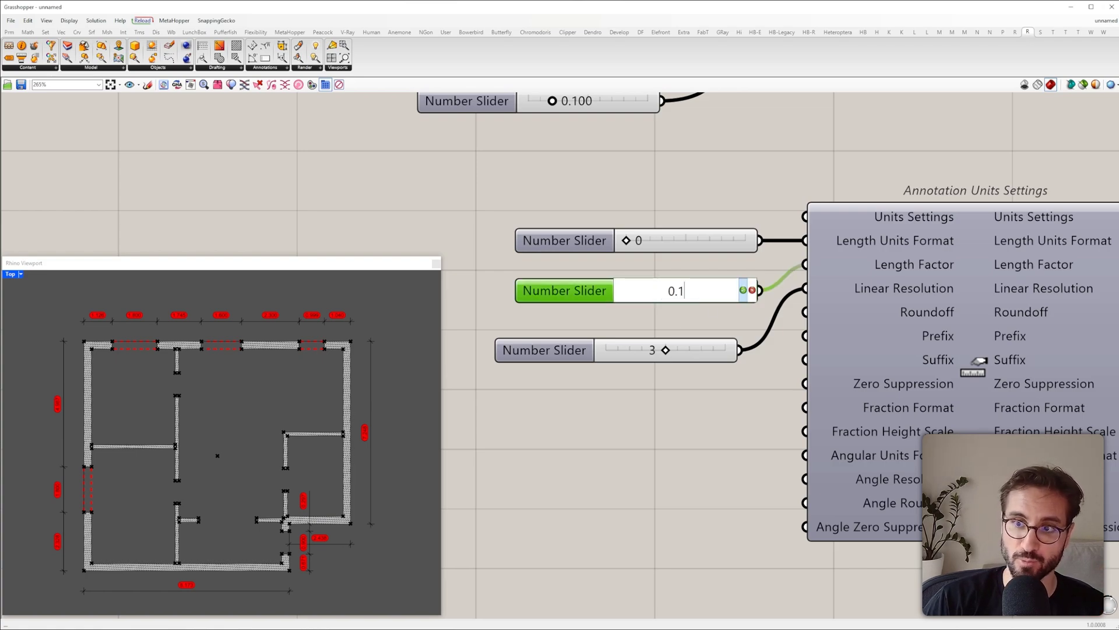
key("Return")
left_click(618, 421)
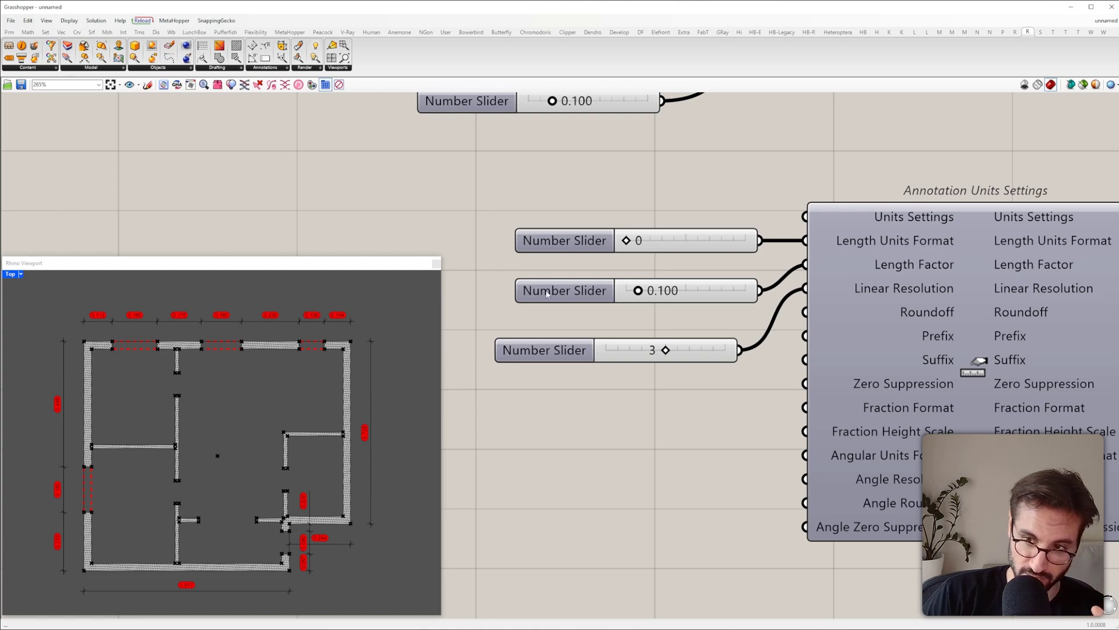
Step: Return the Length Factor slider to 1.000 and move the Linear Resolution slider up close beneath it
left_click_drag(692, 297, 766, 286)
left_click(766, 318)
right_click_drag(743, 353, 695, 353)
left_click_drag(658, 353, 674, 328)
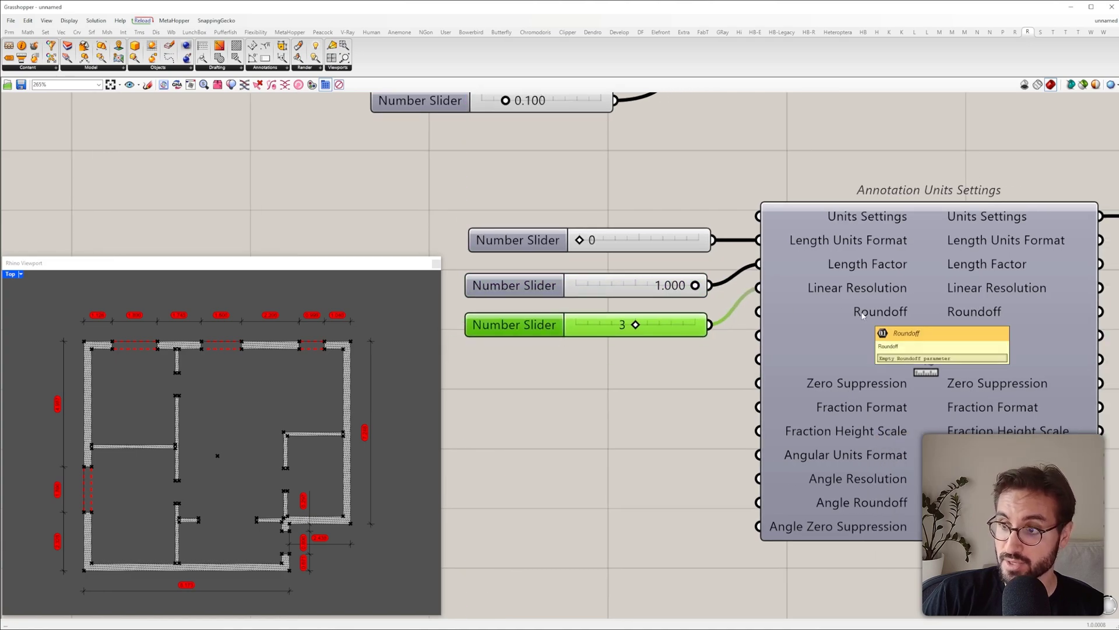
left_click(727, 348)
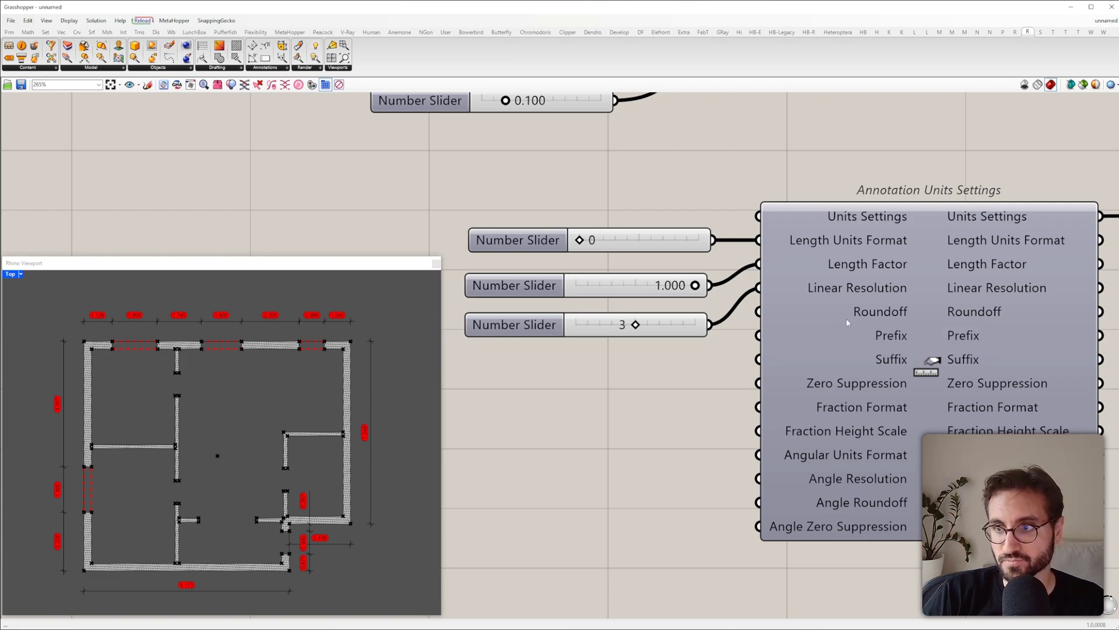
Step: Add a number slider with the value 0.005 below the Linear Resolution slider
double_click(600, 424)
double_click(623, 364)
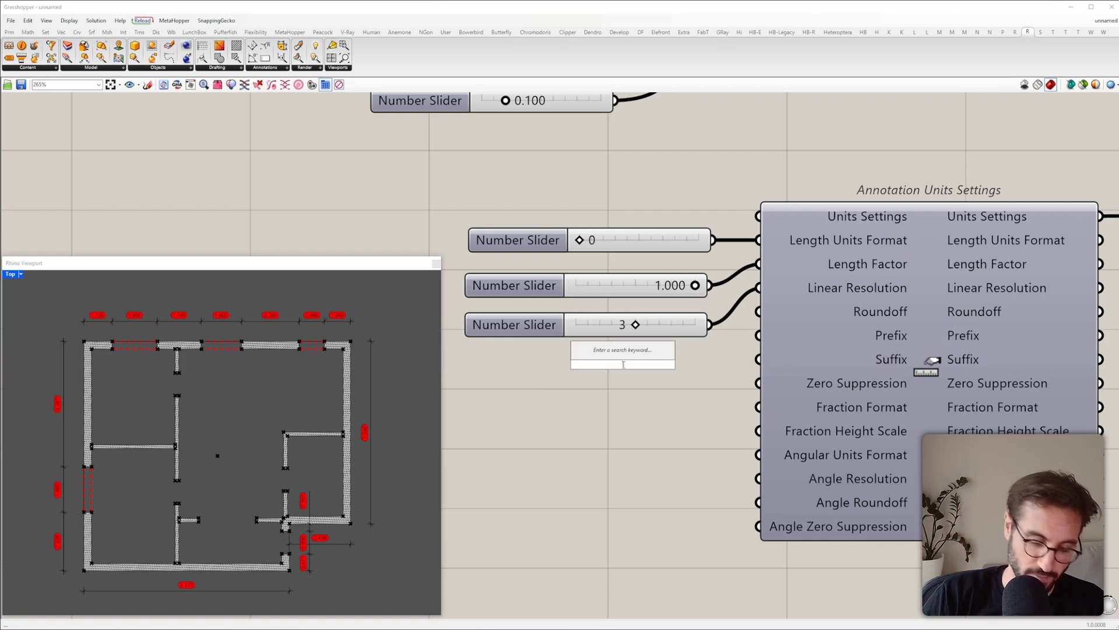
type("0<0")
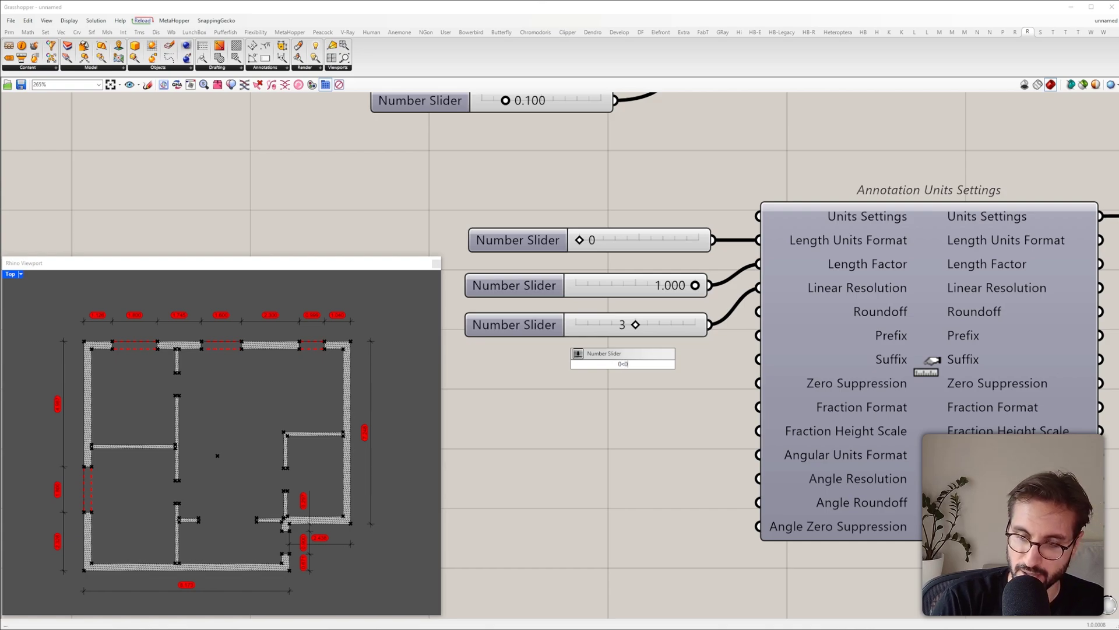
key("BackSpace")
key("BackSpace")
key("BackSpace")
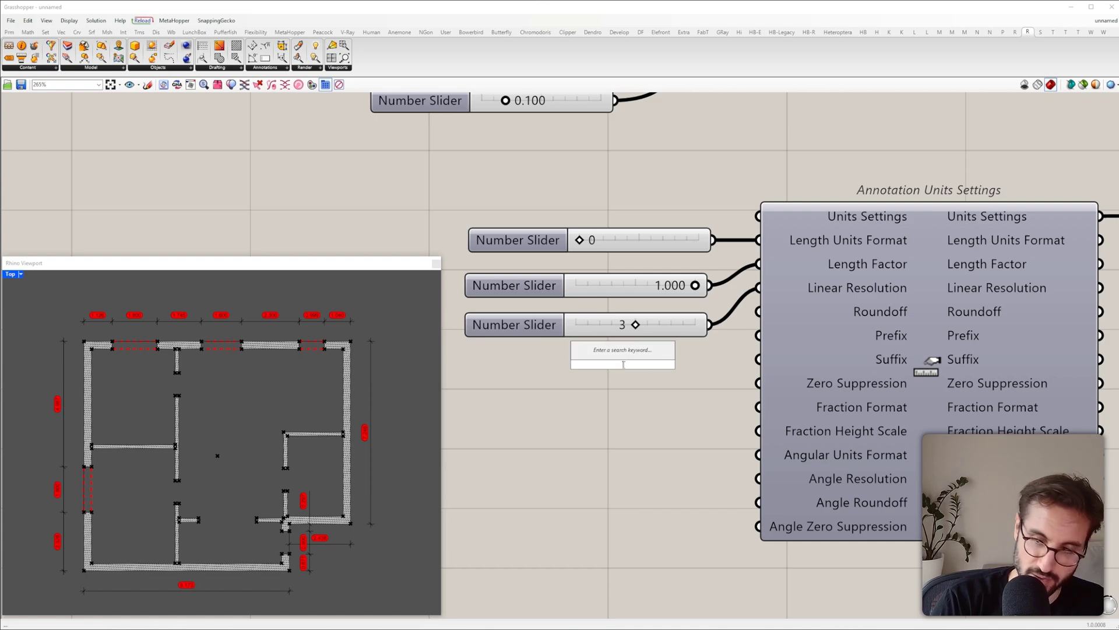
type("0/")
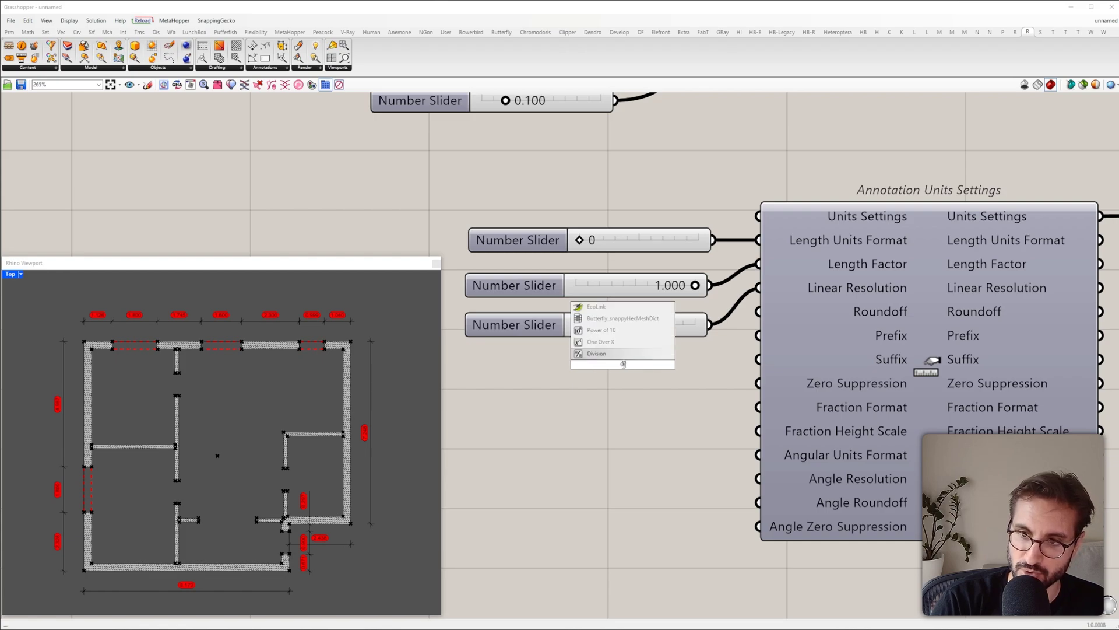
key("BackSpace")
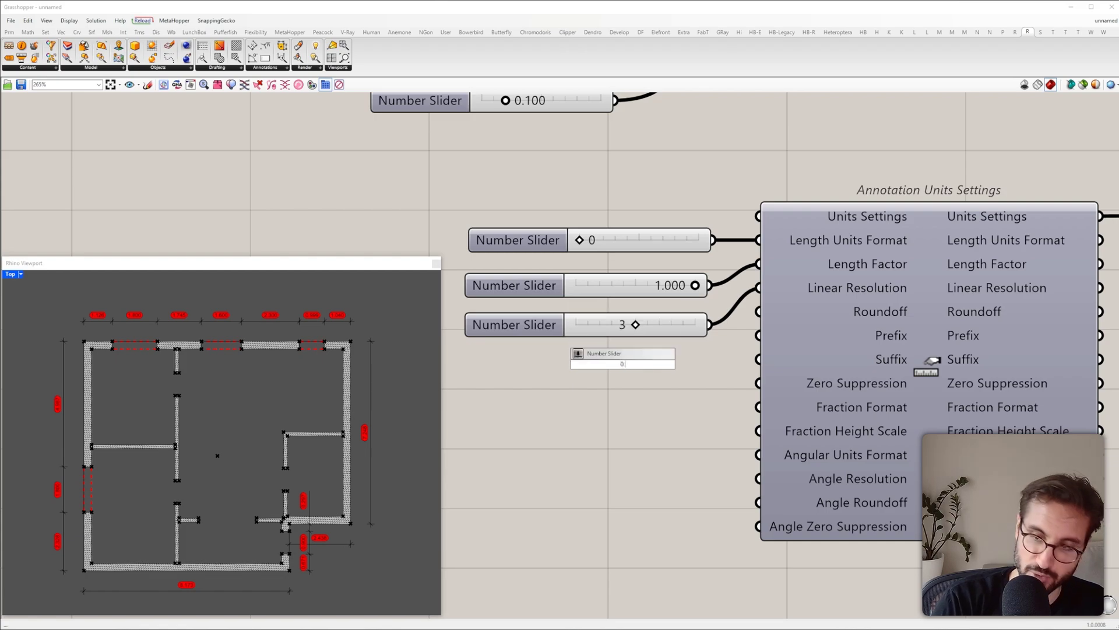
type(".005")
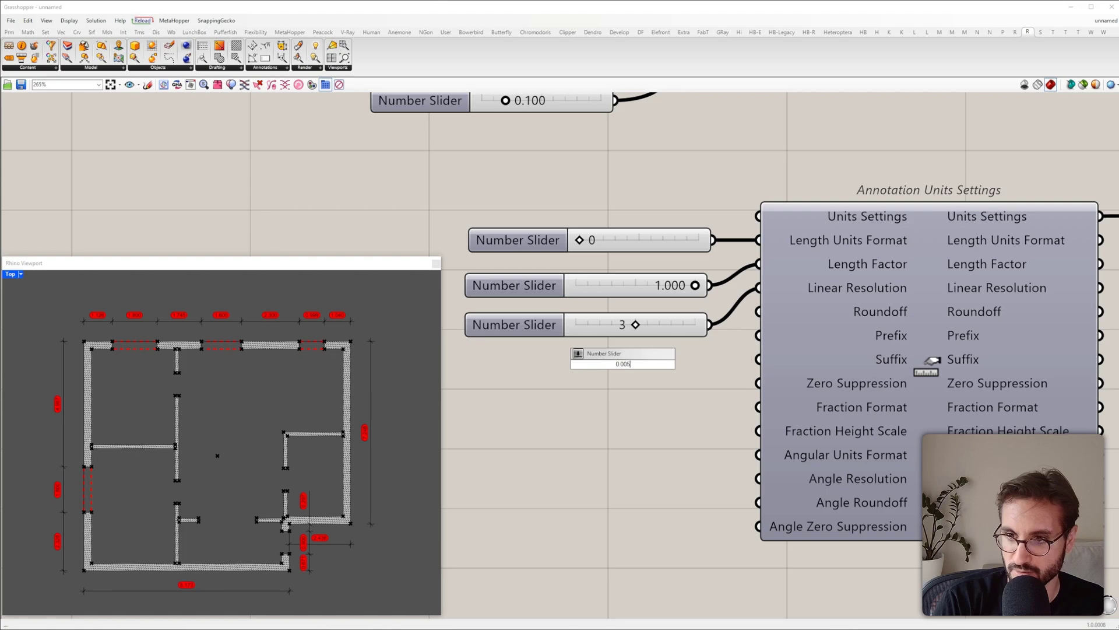
key("Return")
Step: Connect the 0.005 slider to the Roundoff input and inspect the dimension texts up close
left_click_drag(645, 365, 617, 379)
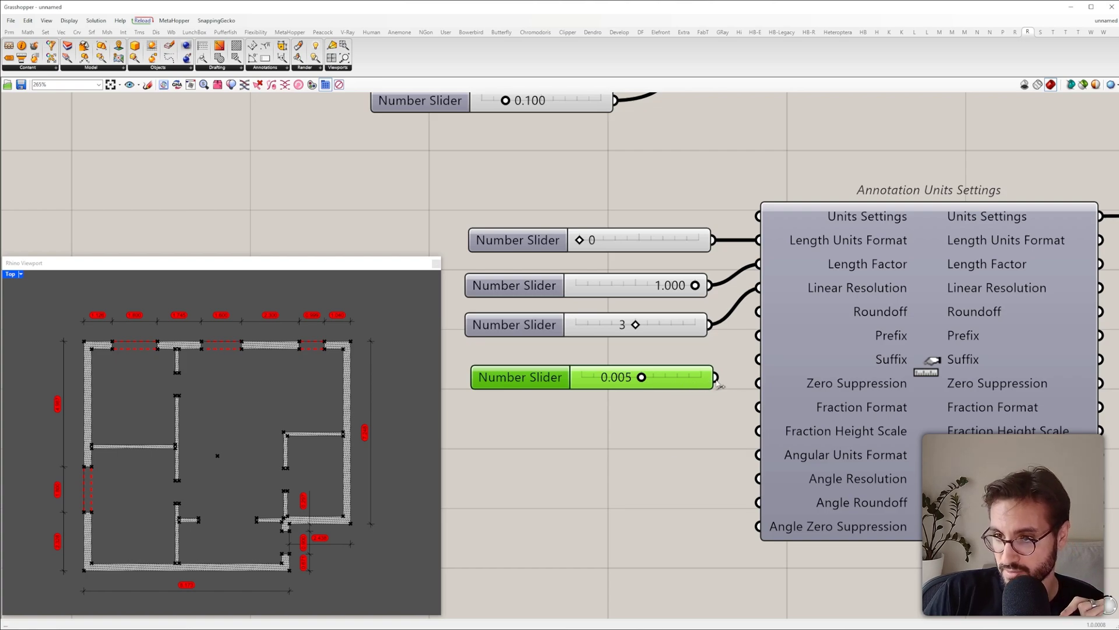
left_click_drag(717, 378, 748, 315)
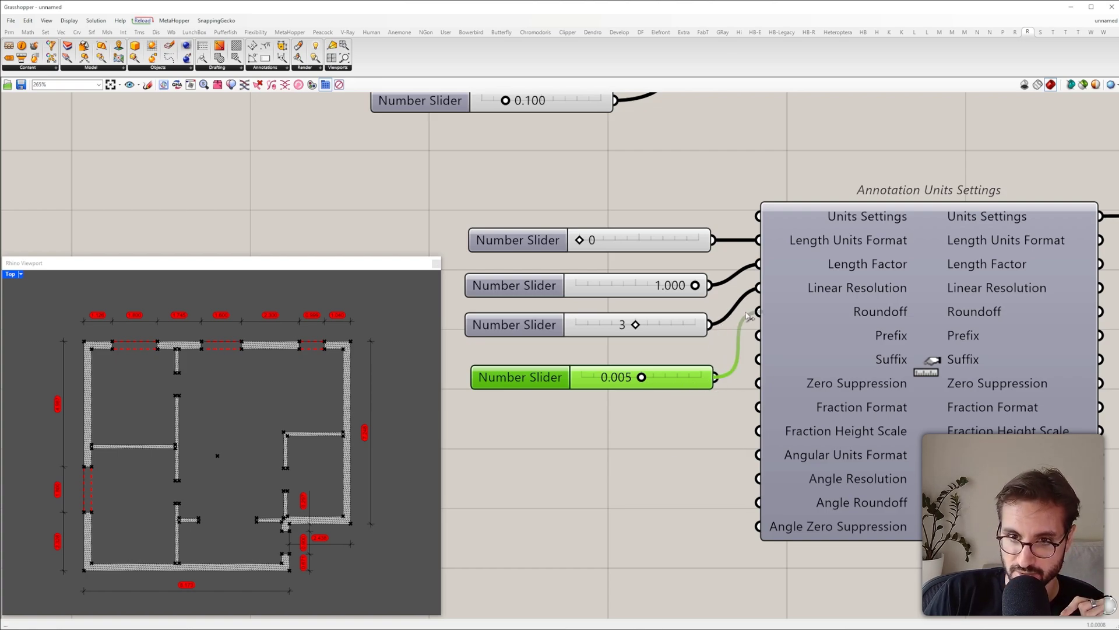
scroll(303, 537, "up", 10)
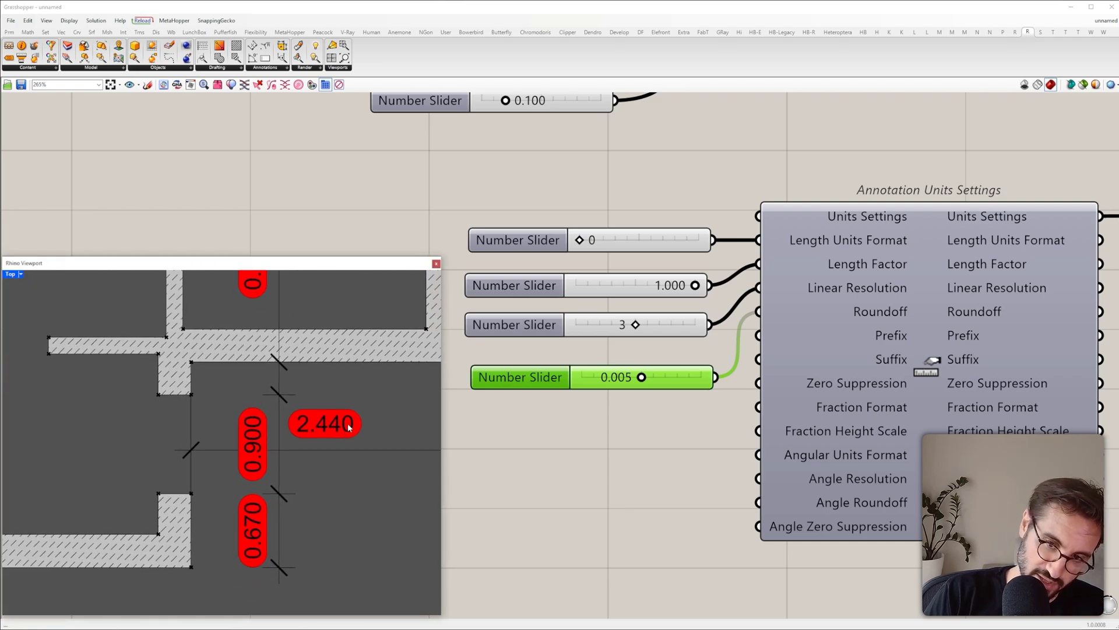
scroll(345, 412, "up", 5)
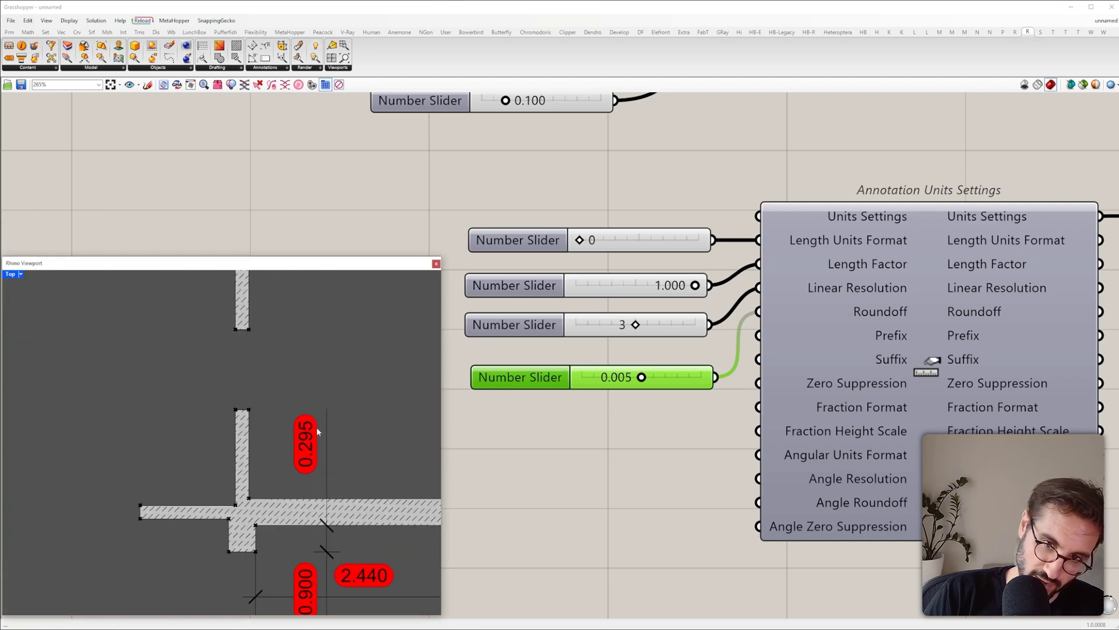
left_click(621, 408)
Step: Add a panel containing "m", connect it to the Suffix input and check the dimension texts across the plan
scroll(632, 373, "down", 2)
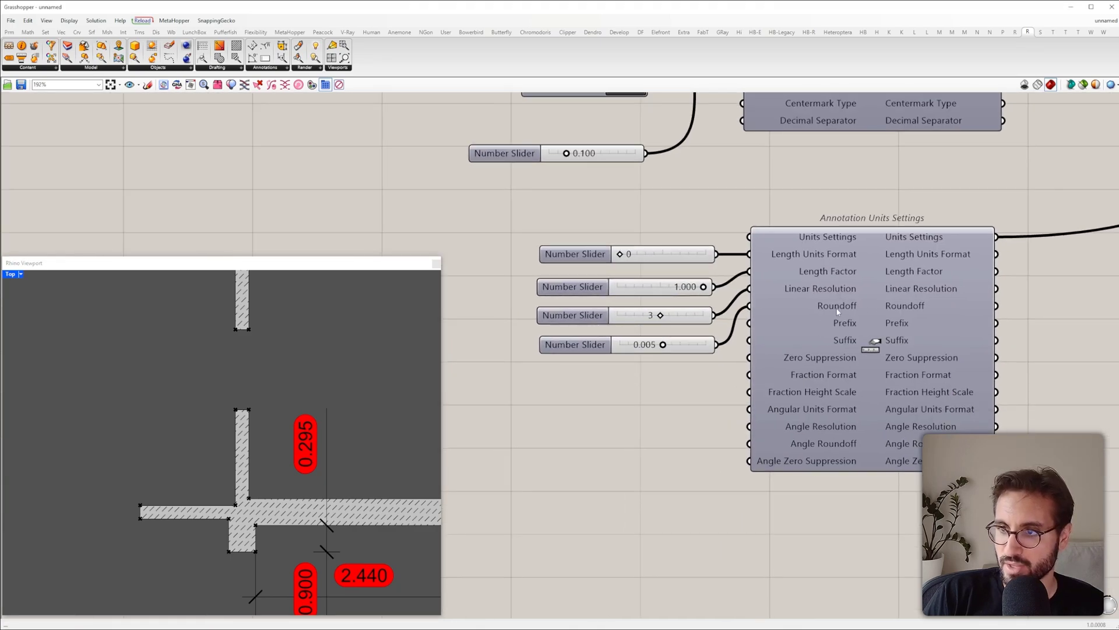
double_click(663, 392)
type("//")
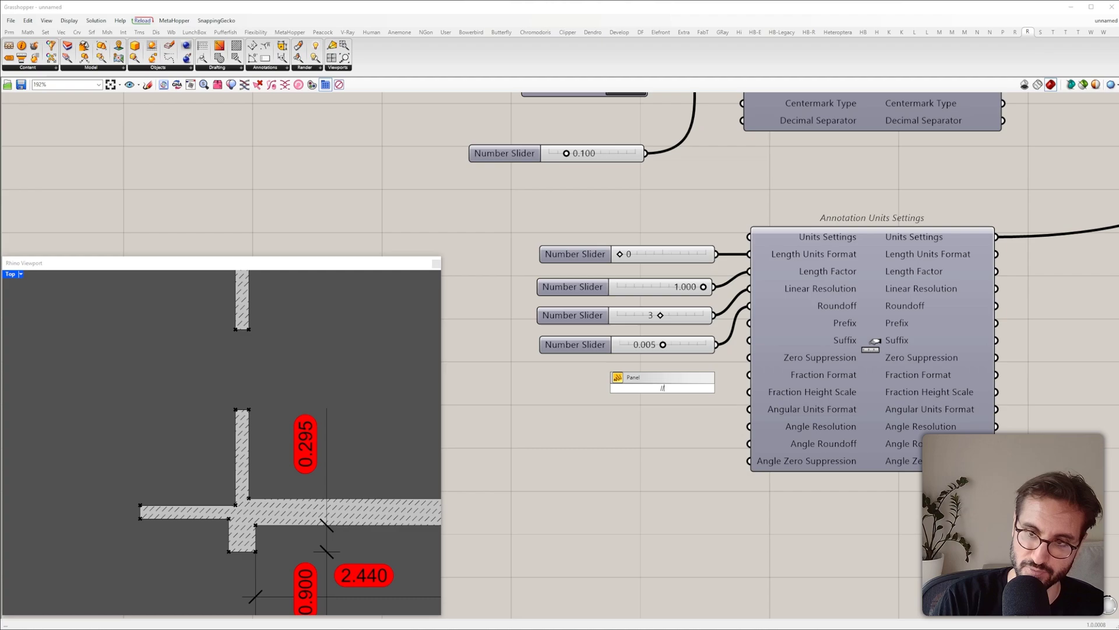
type("m")
key("Return")
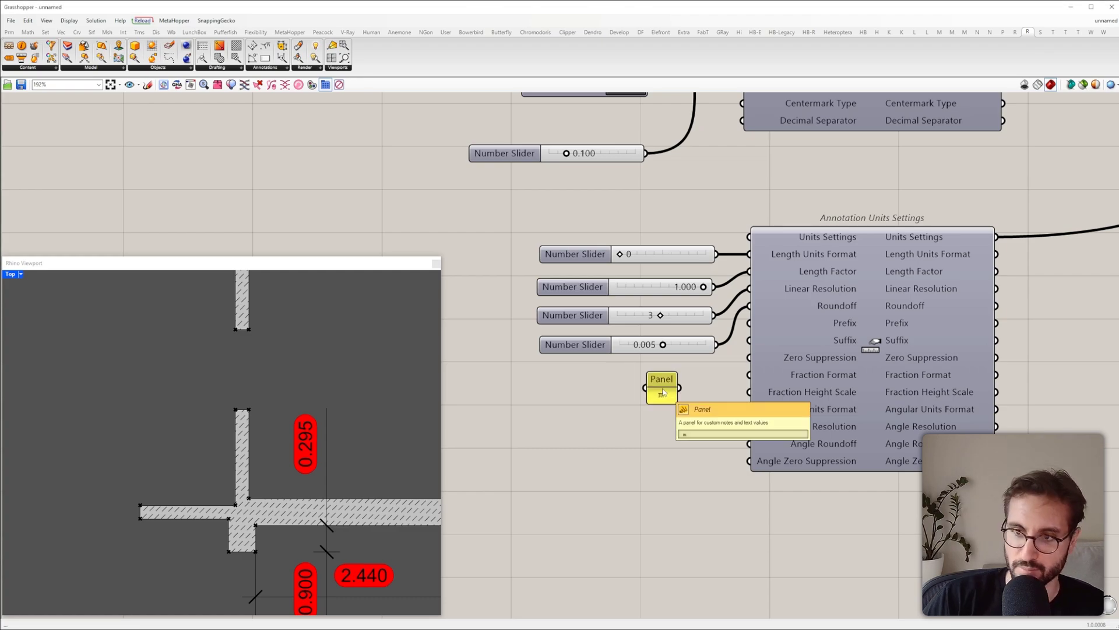
left_click_drag(681, 388, 749, 339)
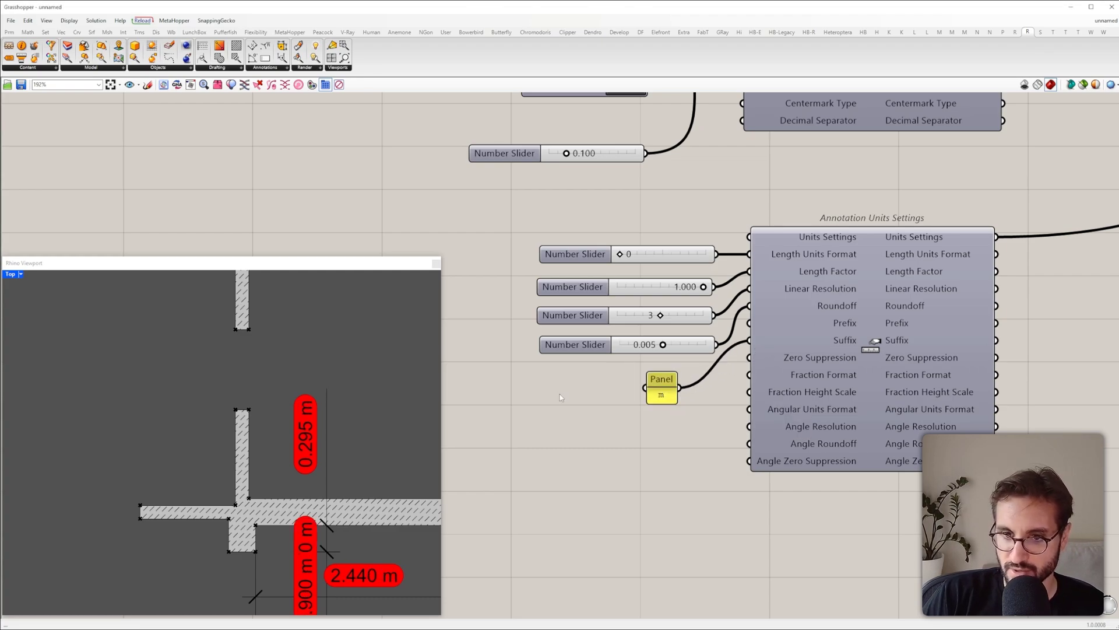
scroll(352, 456, "down", 3)
scroll(367, 509, "up", 8)
Step: Disconnect the "m" panel from the Suffix input and keep it beside the component
left_click_drag(729, 427, 639, 380)
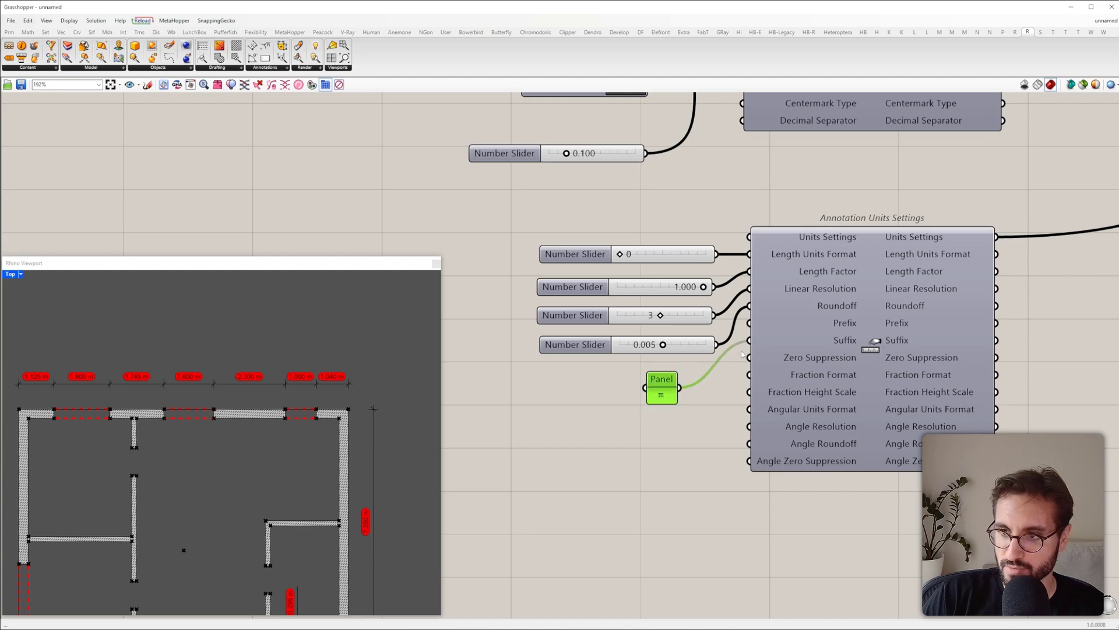
left_click_drag(742, 336, 679, 389)
left_click_drag(662, 389, 670, 388)
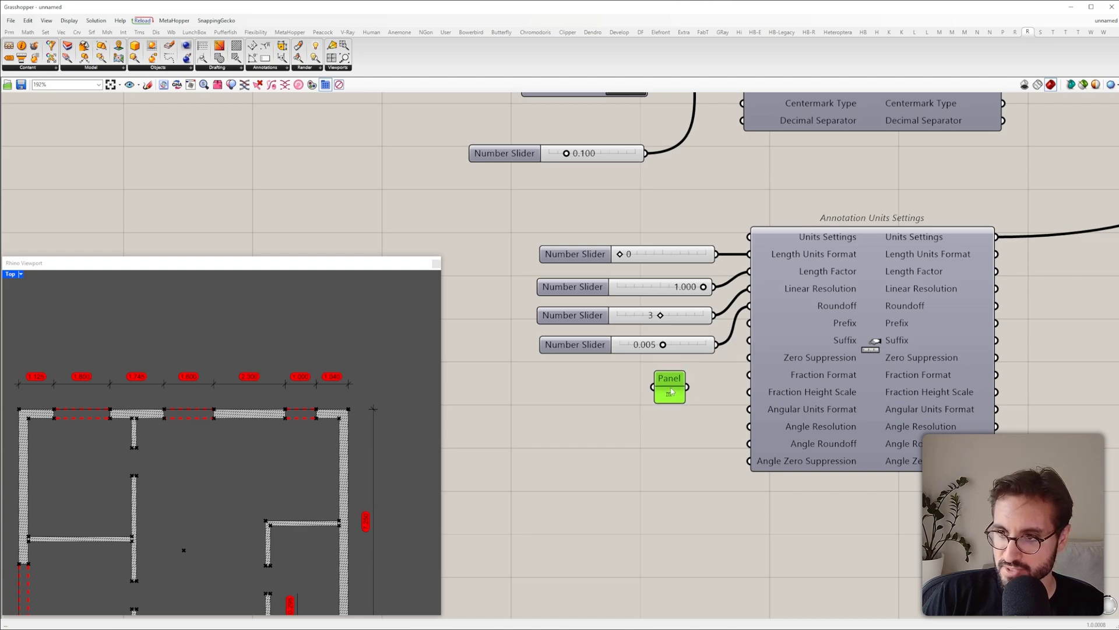
Step: Read the option codes in the description of the Zero Suppression input
mouse_move(813, 378)
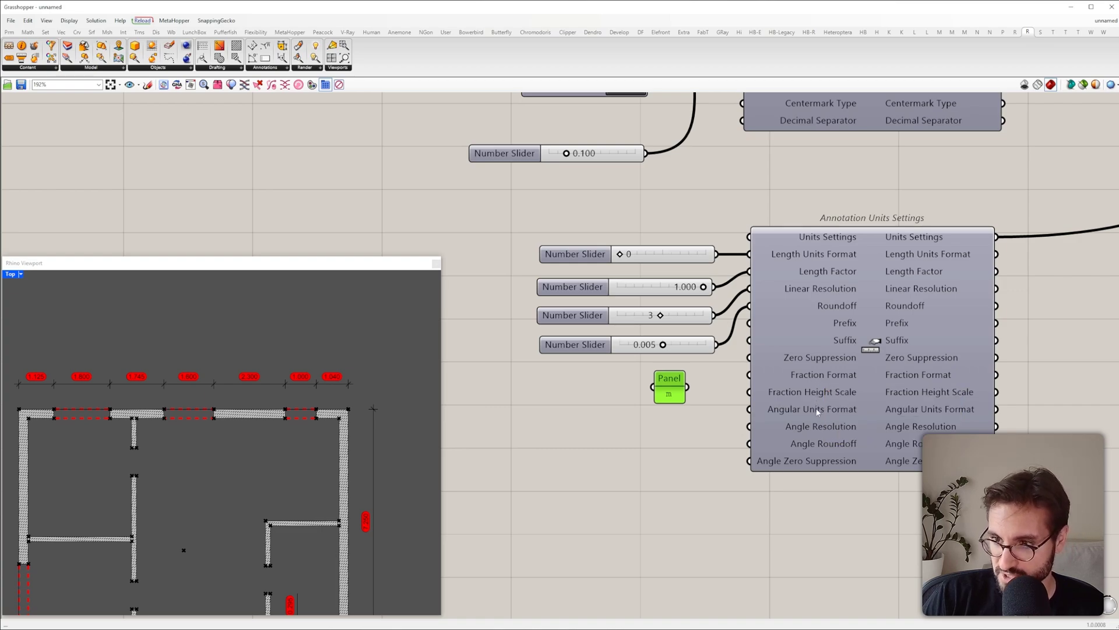
scroll(491, 334, "up", 1)
mouse_move(878, 366)
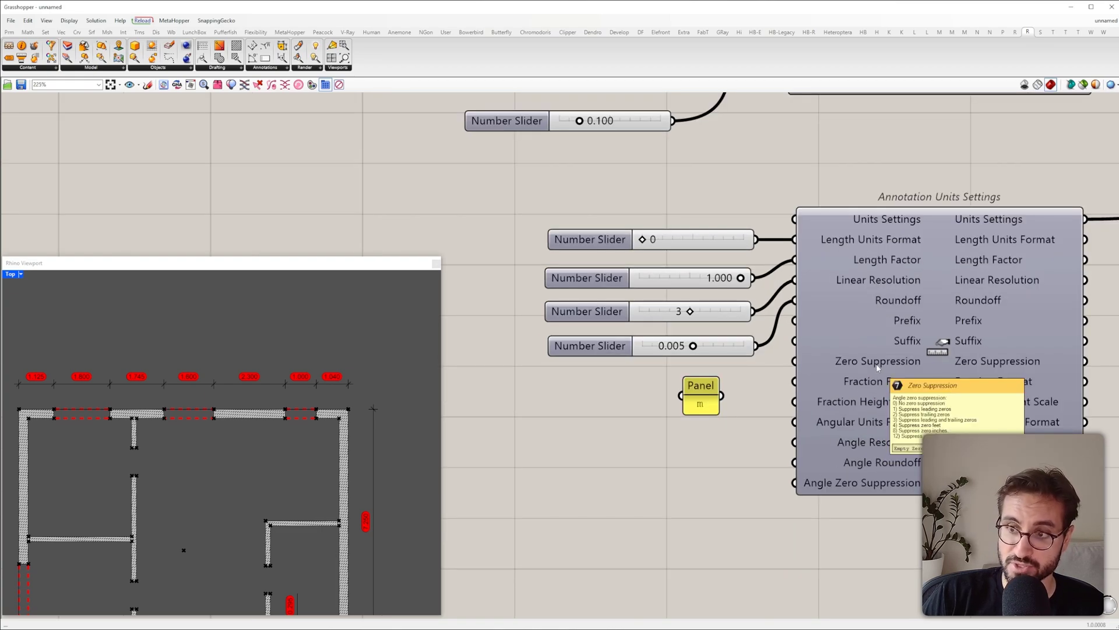
key("Print")
left_click_drag(783, 217, 1066, 536)
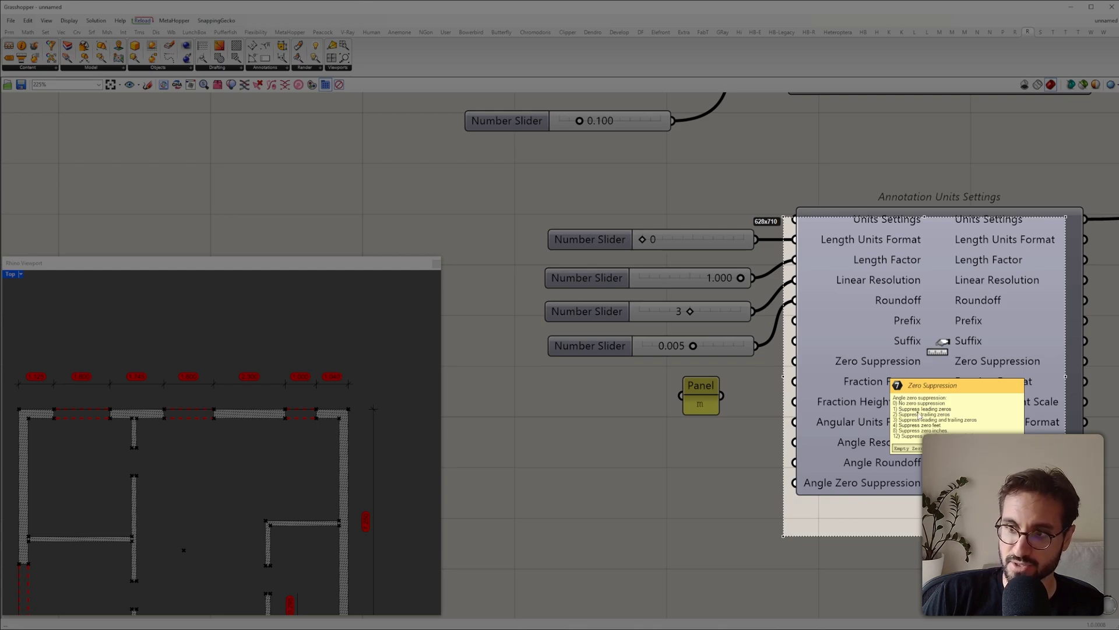
key("Escape")
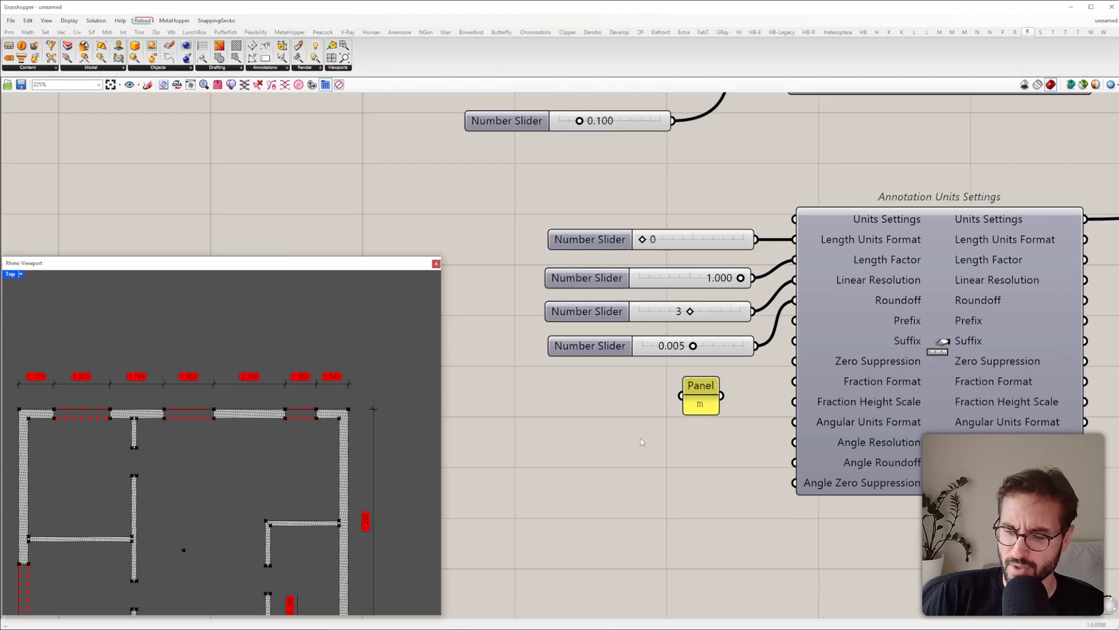
Step: Add an integer number slider ranging from 0 to 12 and connect it to the Zero Suppression input
double_click(641, 436)
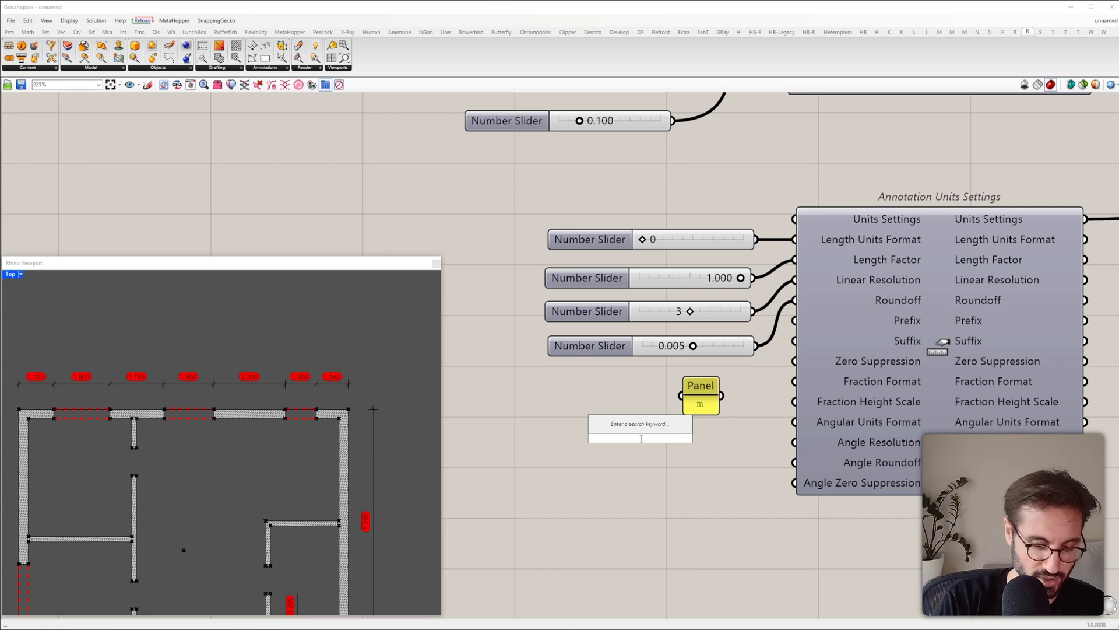
type("9<12")
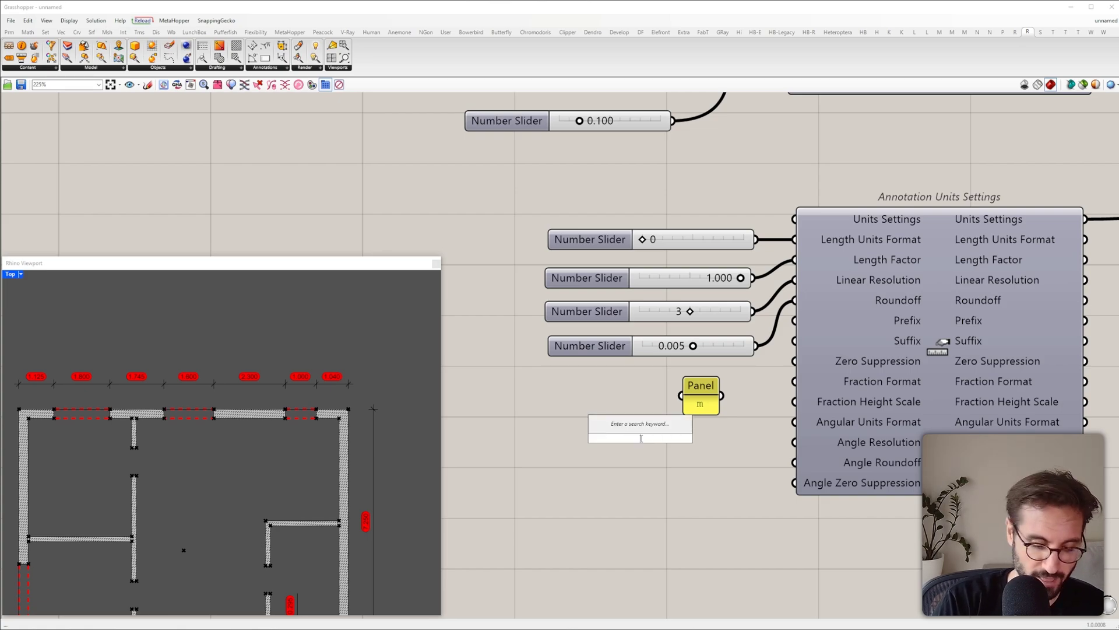
key("Return")
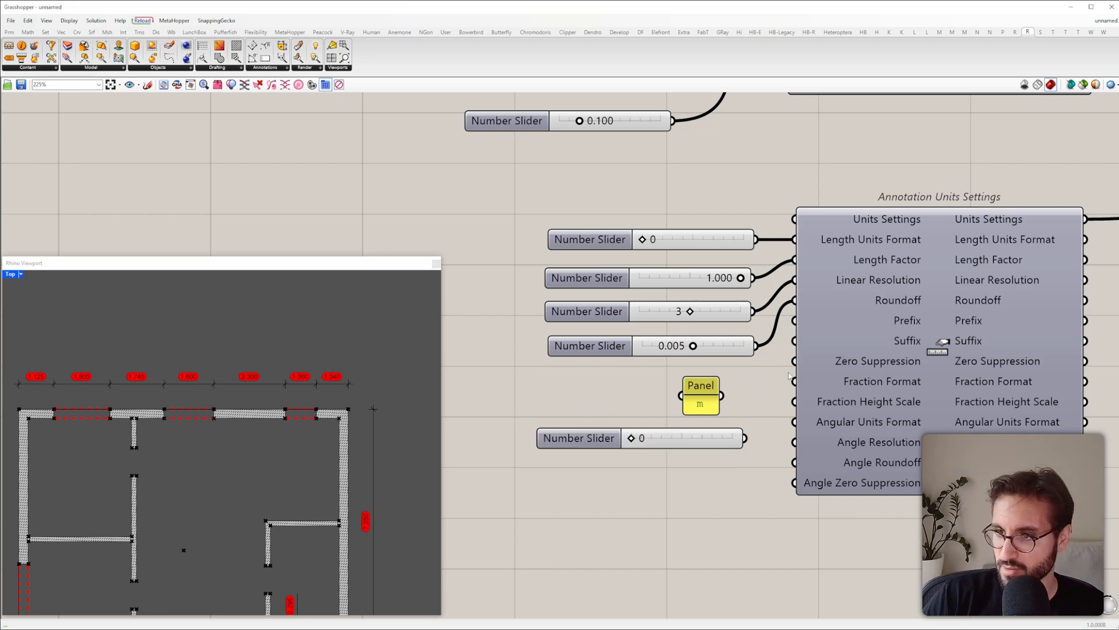
left_click_drag(793, 361, 745, 438)
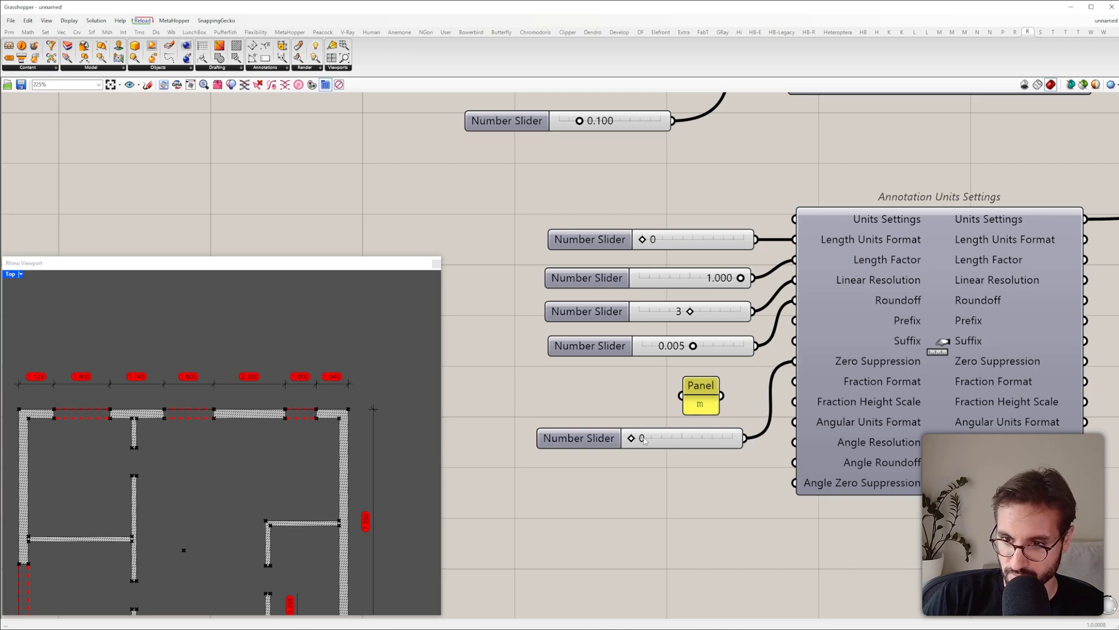
Step: Try Zero Suppression values 1, 2, 3 and 4 and compare the dimension texts beside the lower-right wall opening
left_click_drag(631, 438, 633, 440)
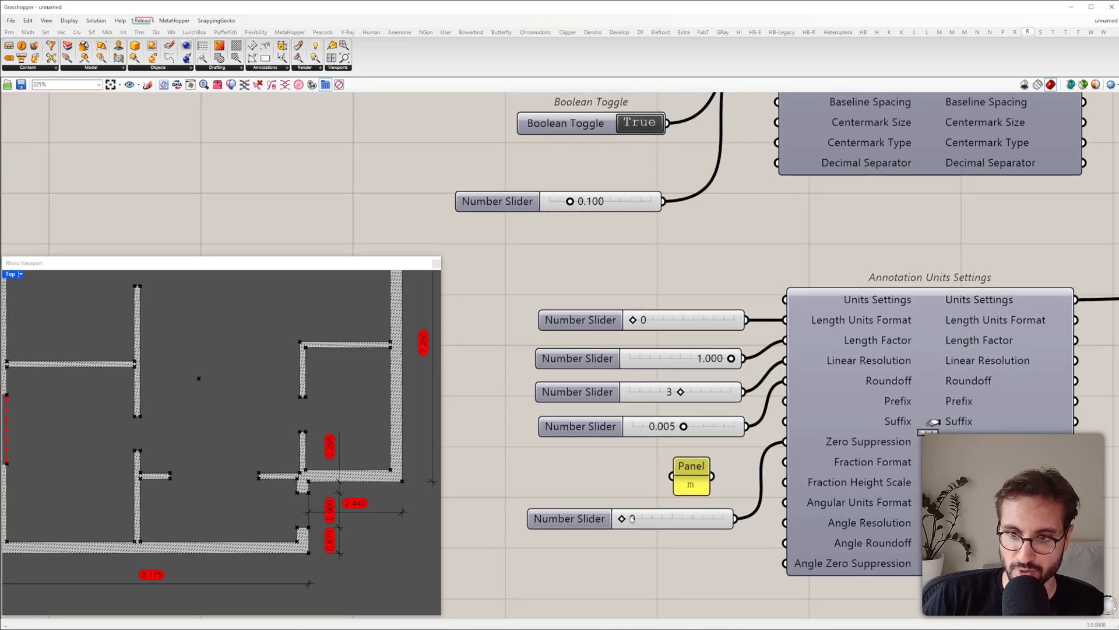
left_click_drag(630, 519, 630, 519)
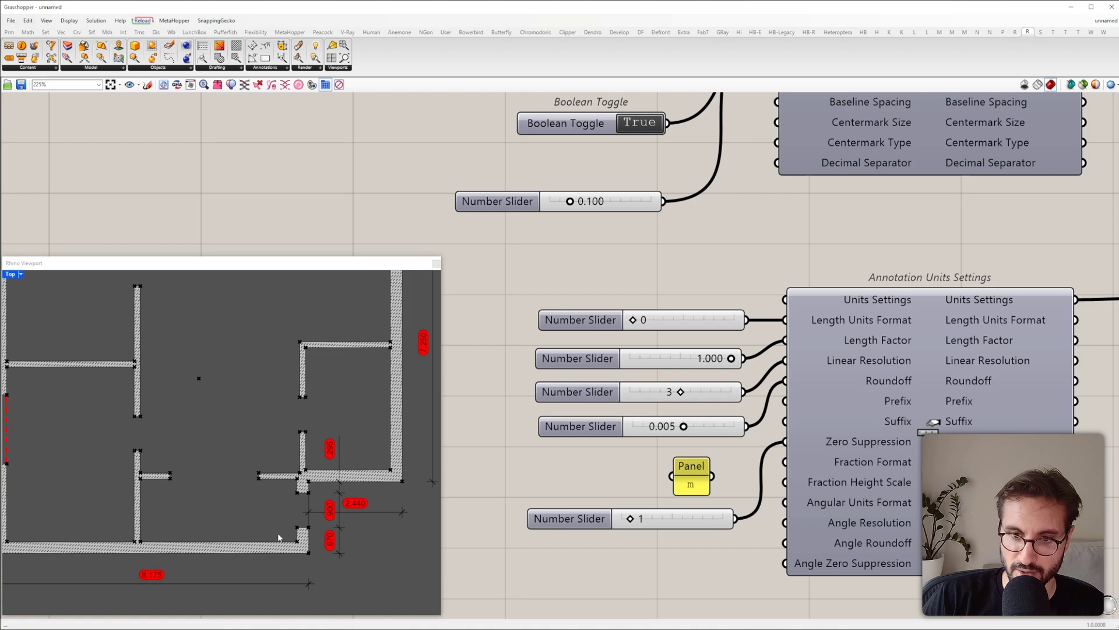
scroll(327, 425, "up", 5)
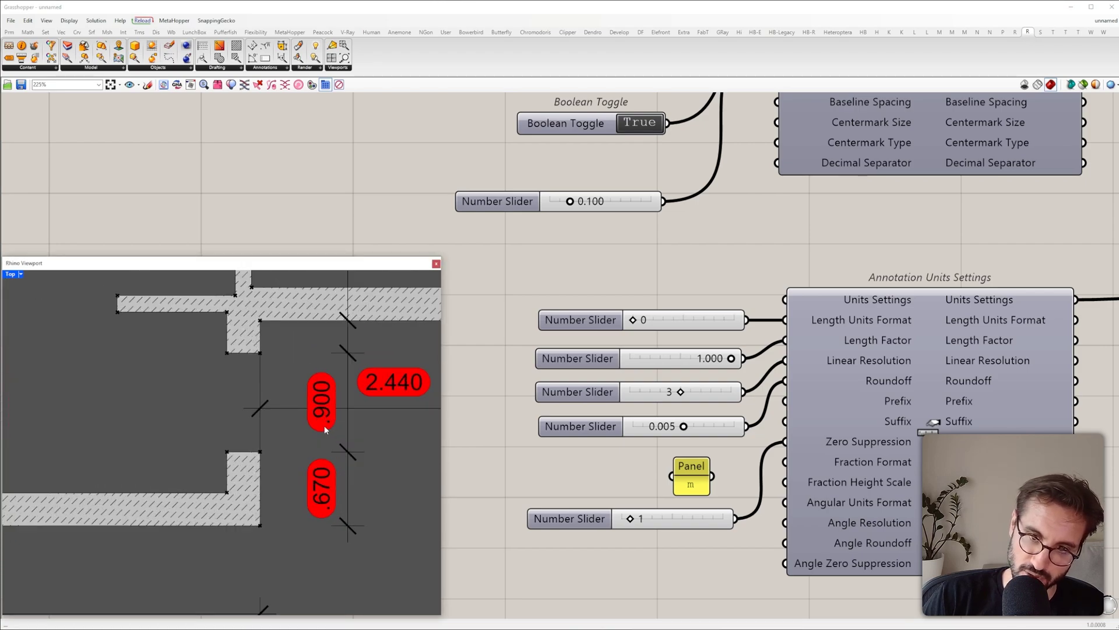
left_click_drag(630, 518, 639, 518)
mouse_move(856, 448)
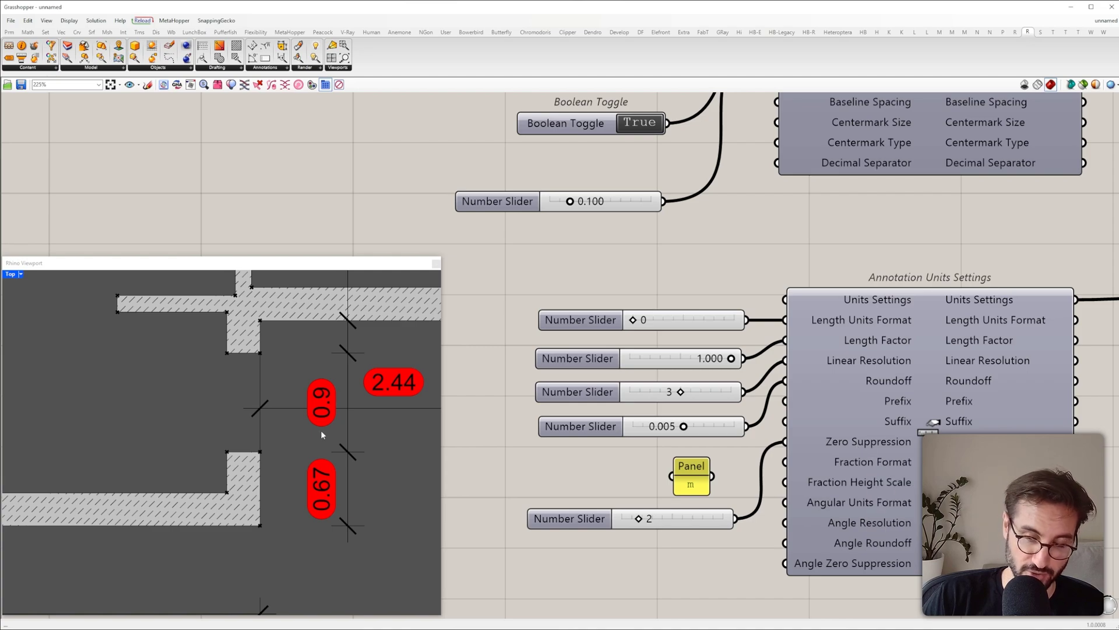
scroll(321, 429, "down", 3)
scroll(351, 443, "up", 4)
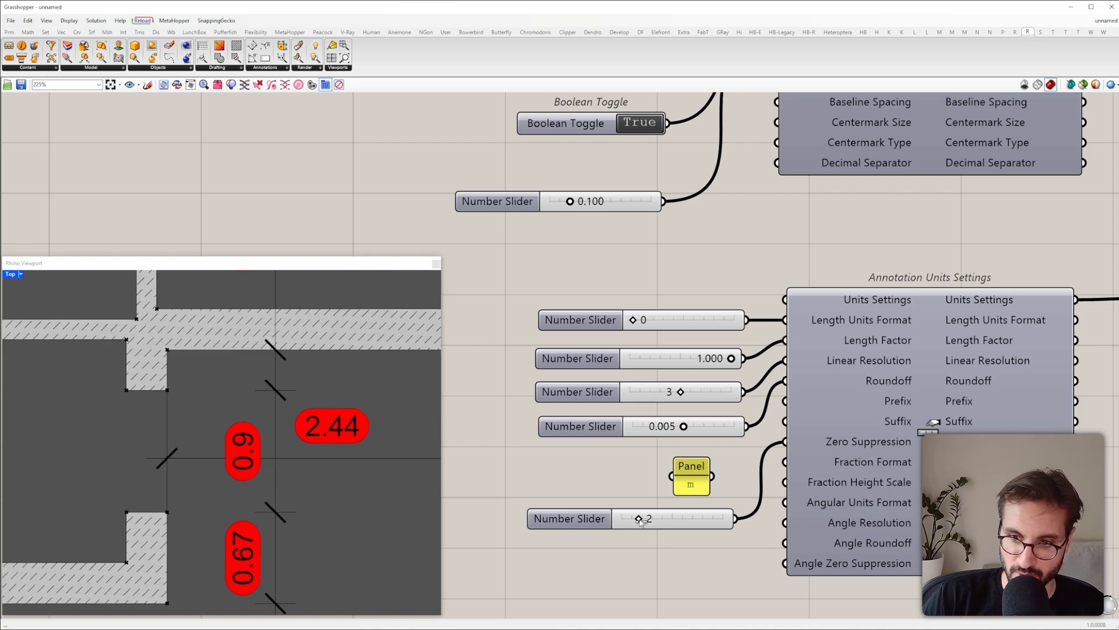
left_click_drag(638, 519, 647, 518)
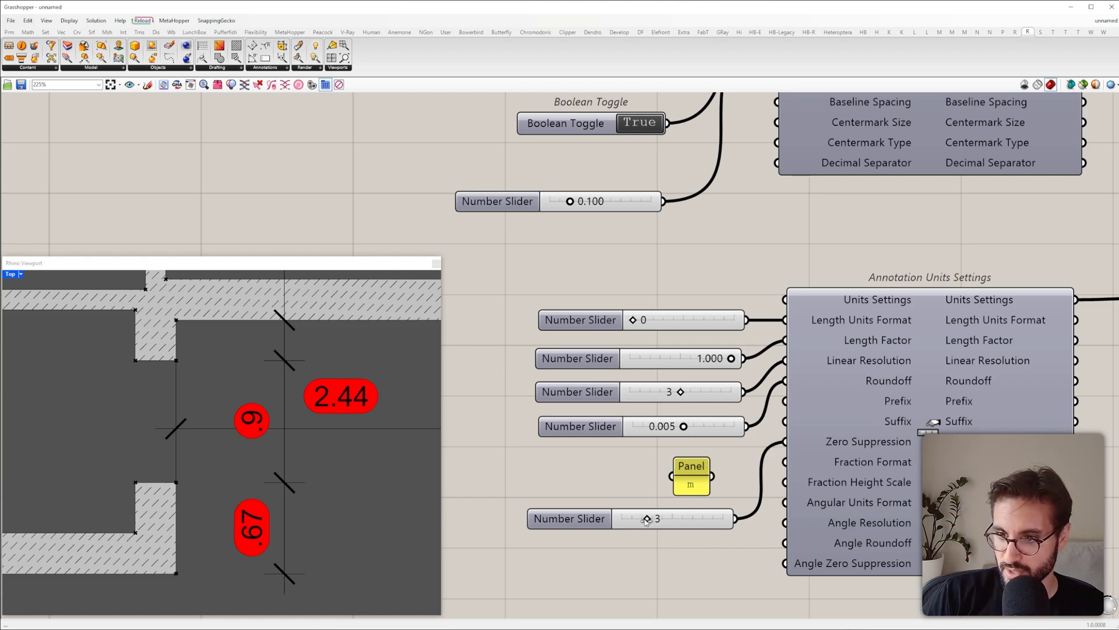
left_click_drag(647, 518, 670, 518)
mouse_move(851, 445)
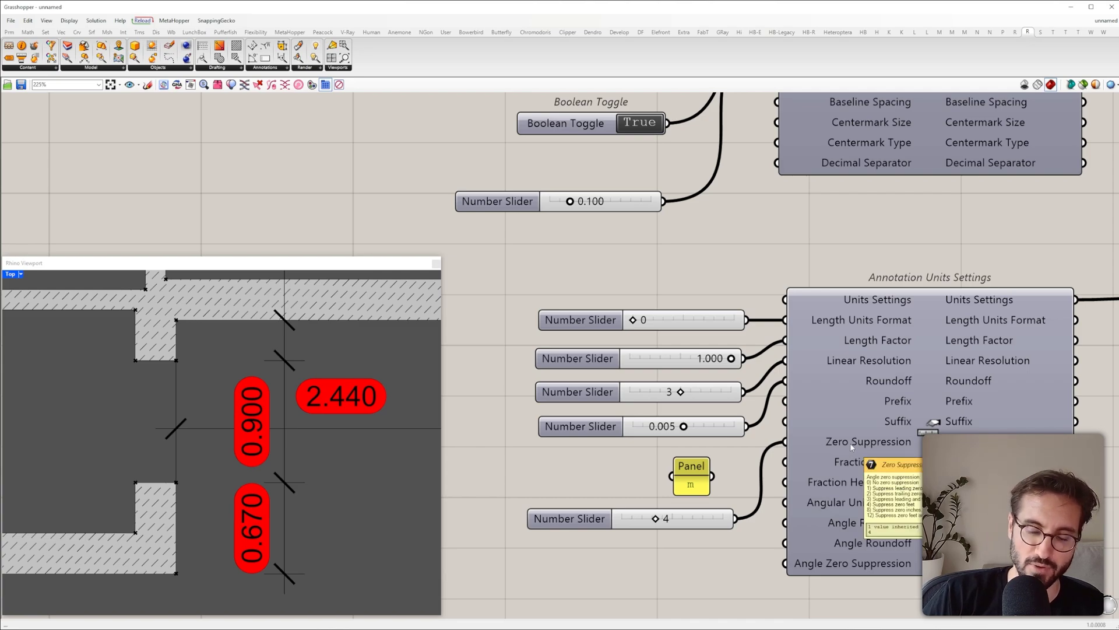
mouse_move(656, 521)
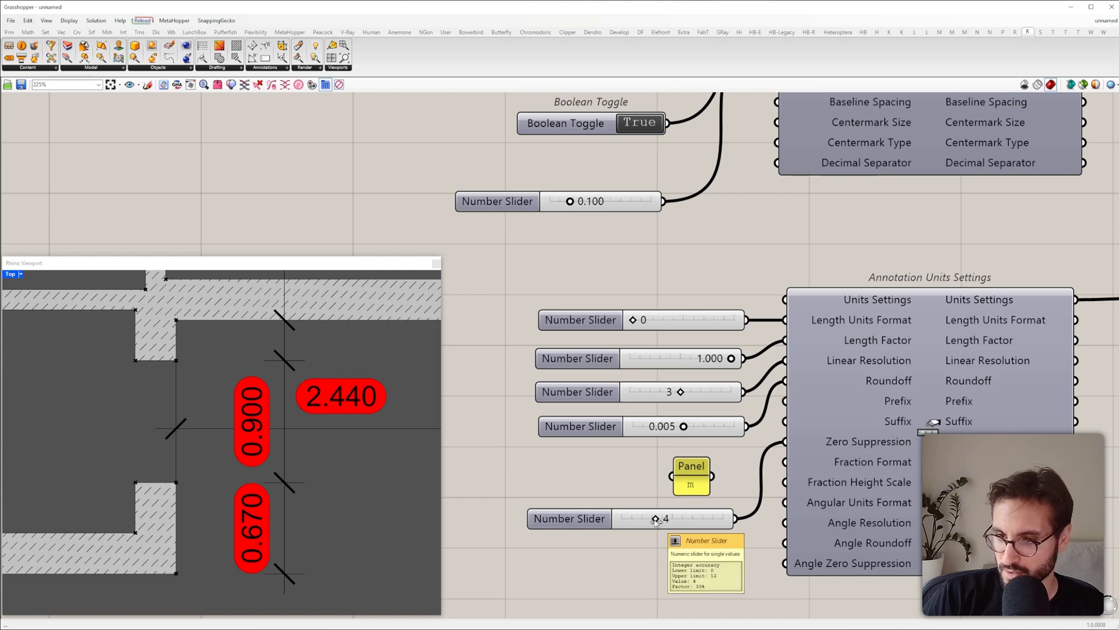
Step: Set the Zero Suppression slider to 2 and check the dimension texts across the whole plan
left_click_drag(655, 519, 639, 519)
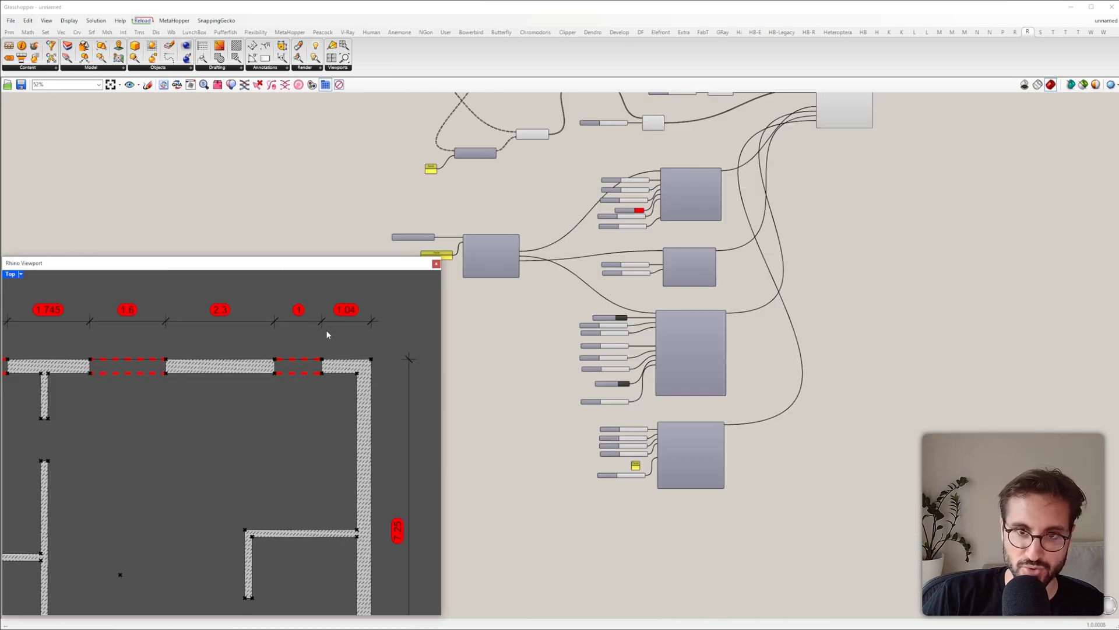
scroll(303, 355, "up", 4)
scroll(321, 361, "down", 4)
scroll(331, 460, "up", 4)
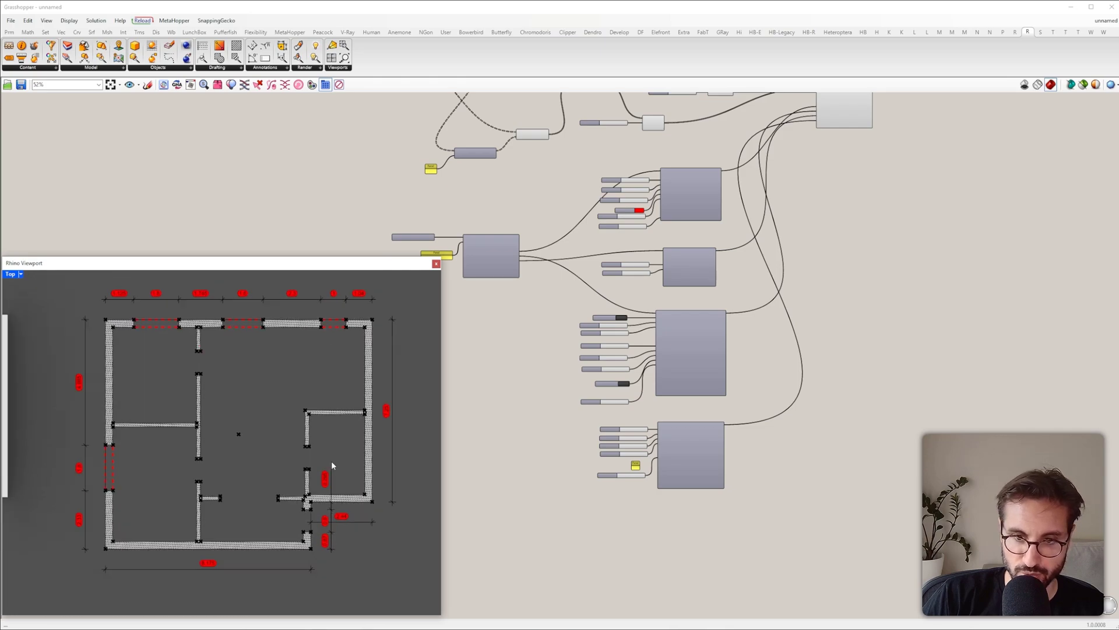
scroll(337, 477, "down", 4)
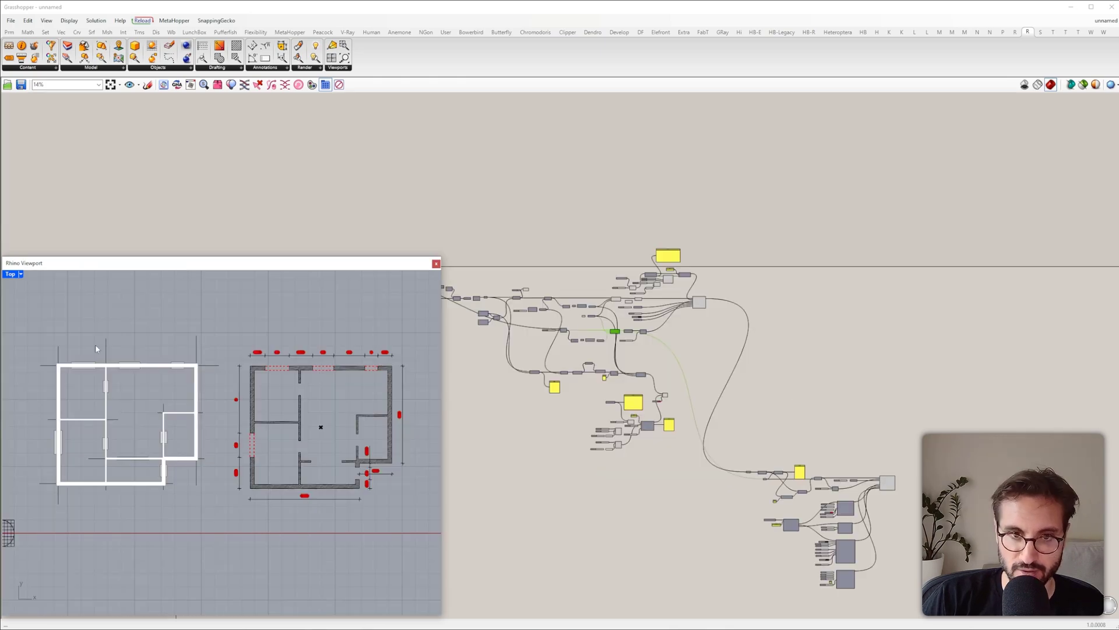
Step: Move the upper exterior wall of the source model outward together with its three windows
left_click_drag(25, 357, 196, 376)
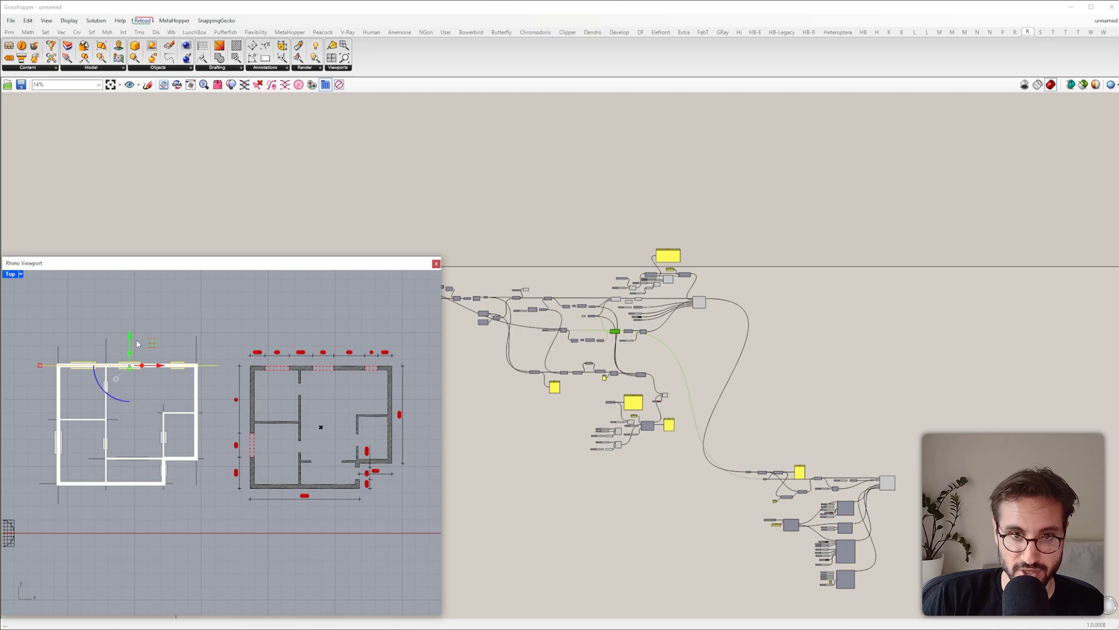
left_click_drag(129, 341, 130, 327)
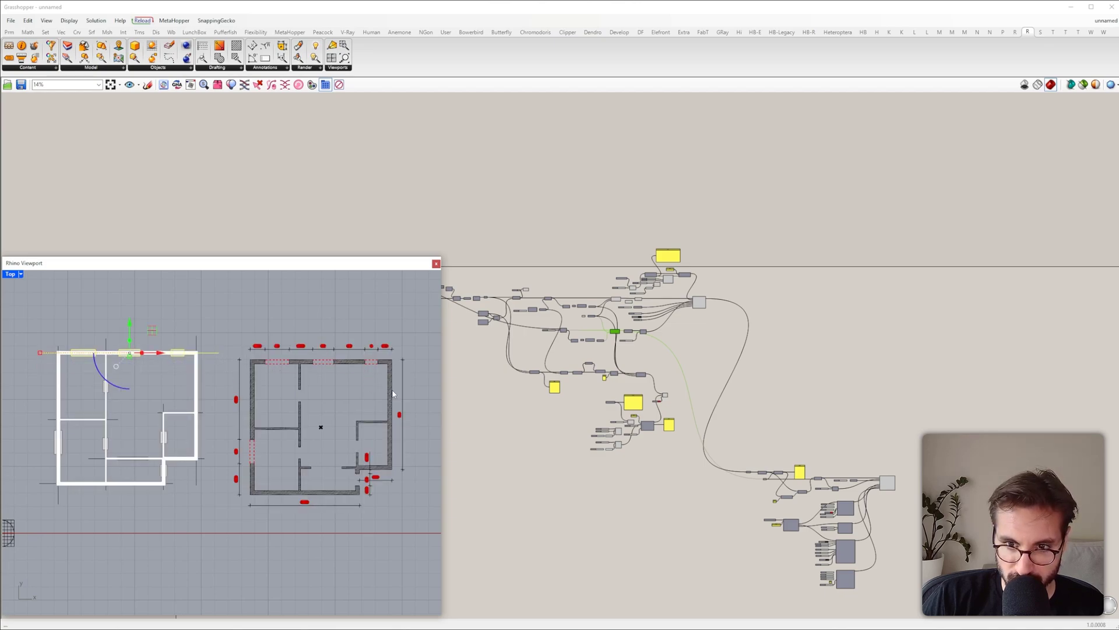
Step: Delete the middle window of the upper exterior wall and inspect the dimension chain above it
left_click(150, 308)
scroll(132, 353, "up", 6)
left_click(131, 353)
scroll(131, 353, "down", 6)
right_click_drag(180, 353, 140, 353)
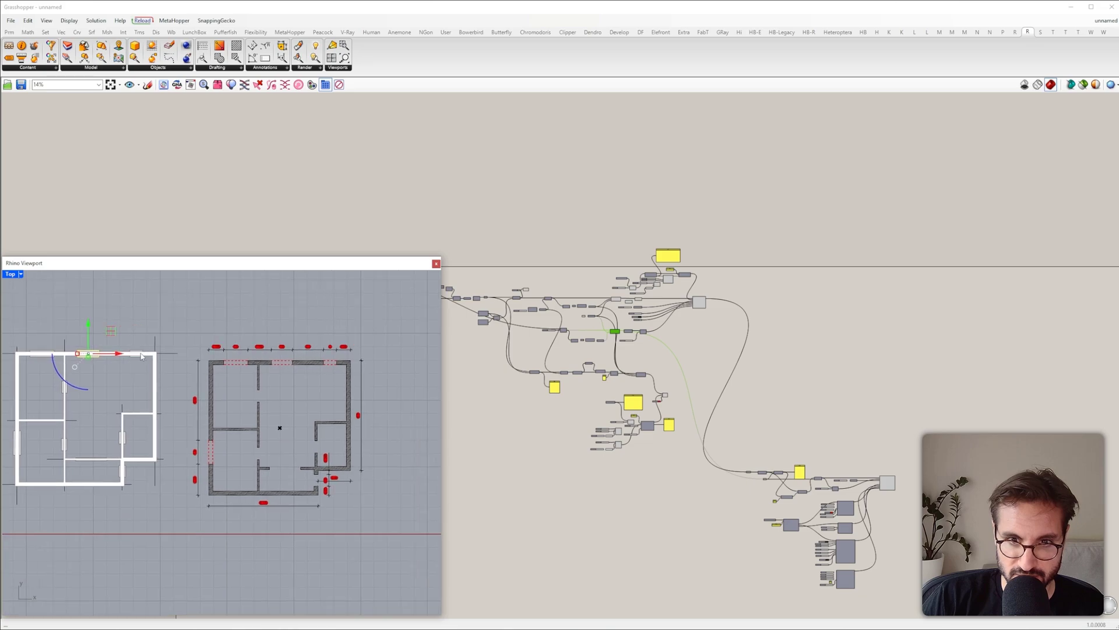
scroll(370, 354, "up", 6)
right_click_drag(231, 356, 329, 378)
scroll(330, 378, "up", 6)
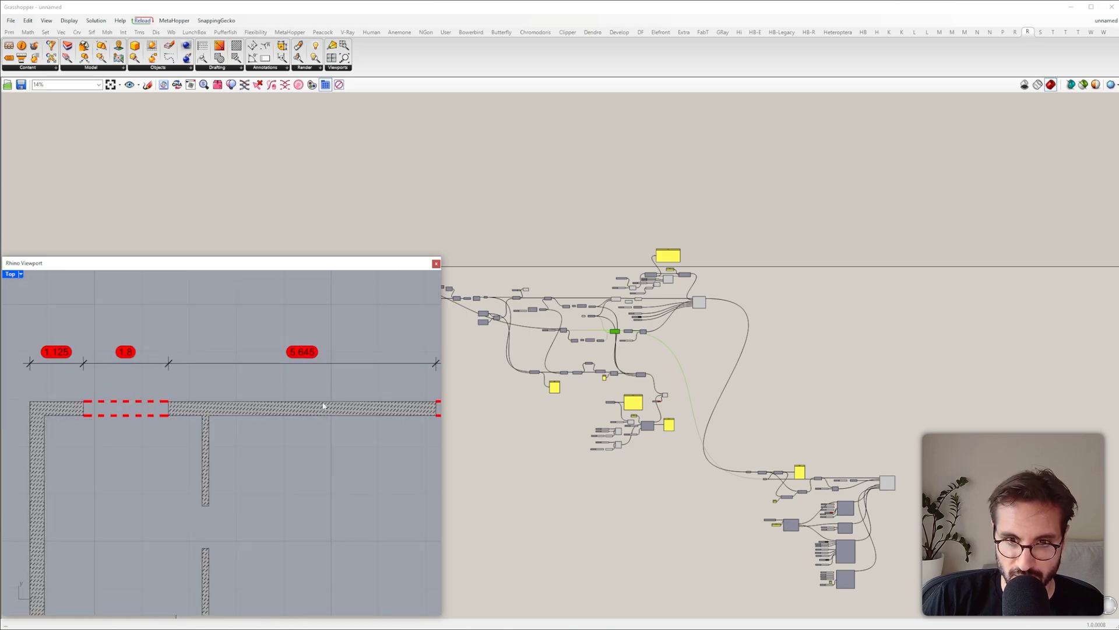
scroll(296, 383, "down", 3)
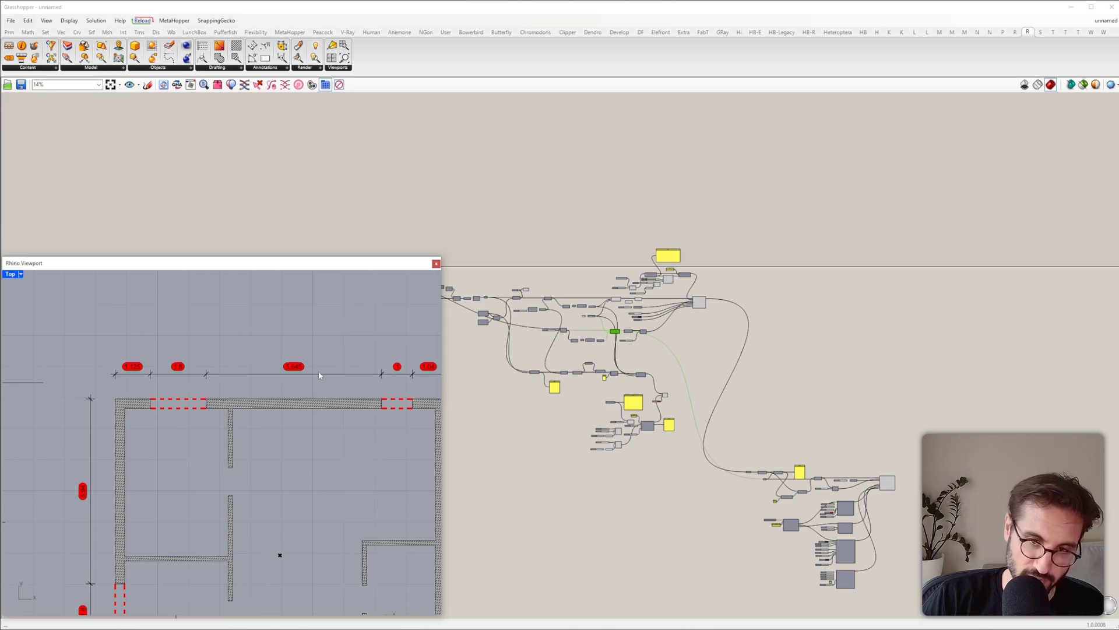
scroll(315, 395, "down", 3)
scroll(313, 410, "up", 3)
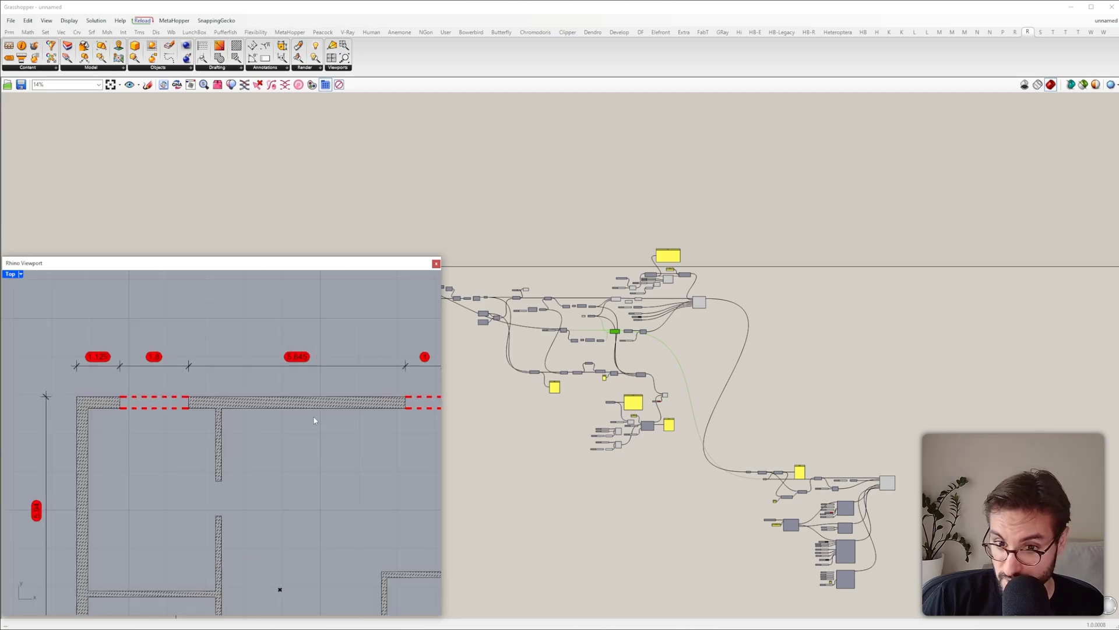
Step: Undo the deletion of the middle window in the upper exterior wall
scroll(313, 413, "down", 6)
right_click_drag(115, 391, 131, 371)
key("ctrl+z")
Step: Copy the upper interior door opening horizontally onto the right exterior wall of the source model
left_click(166, 387)
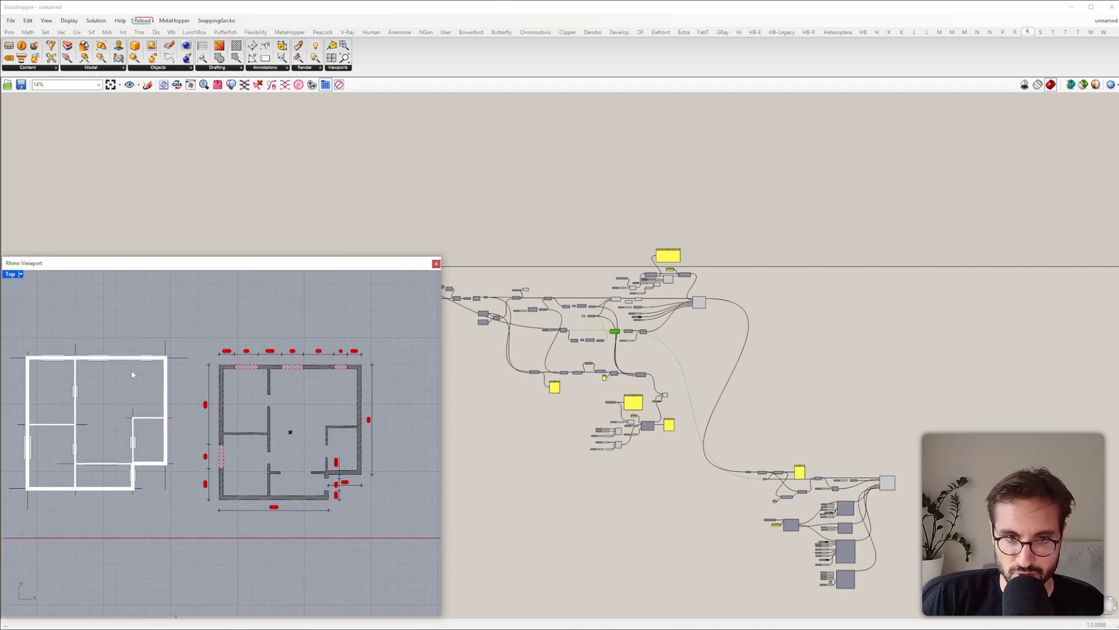
right_click(93, 400)
left_click(92, 387)
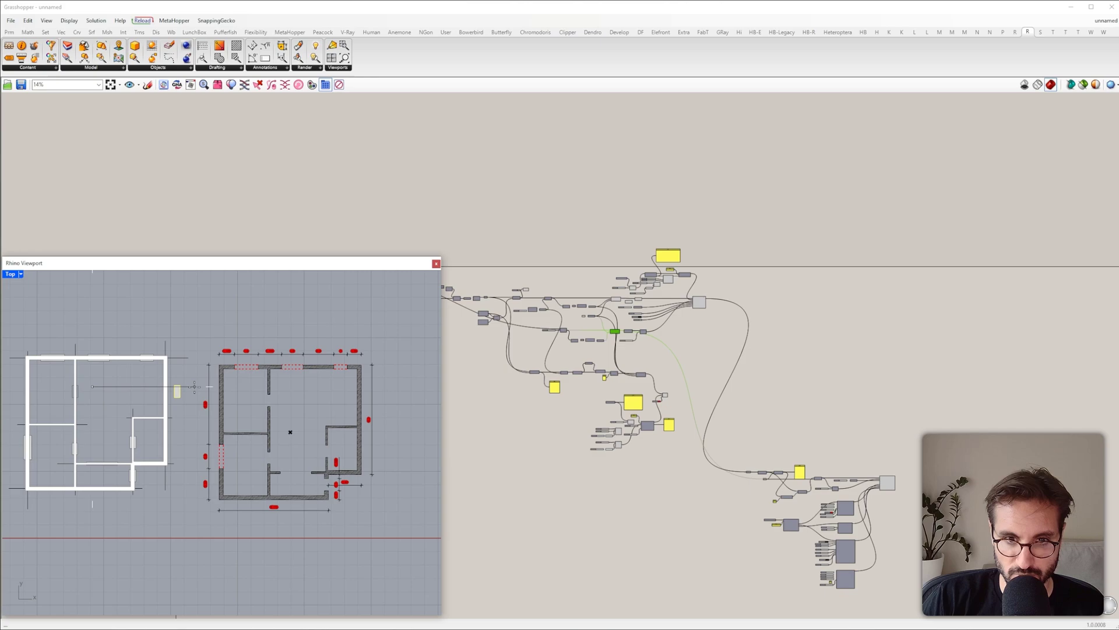
left_click(183, 386)
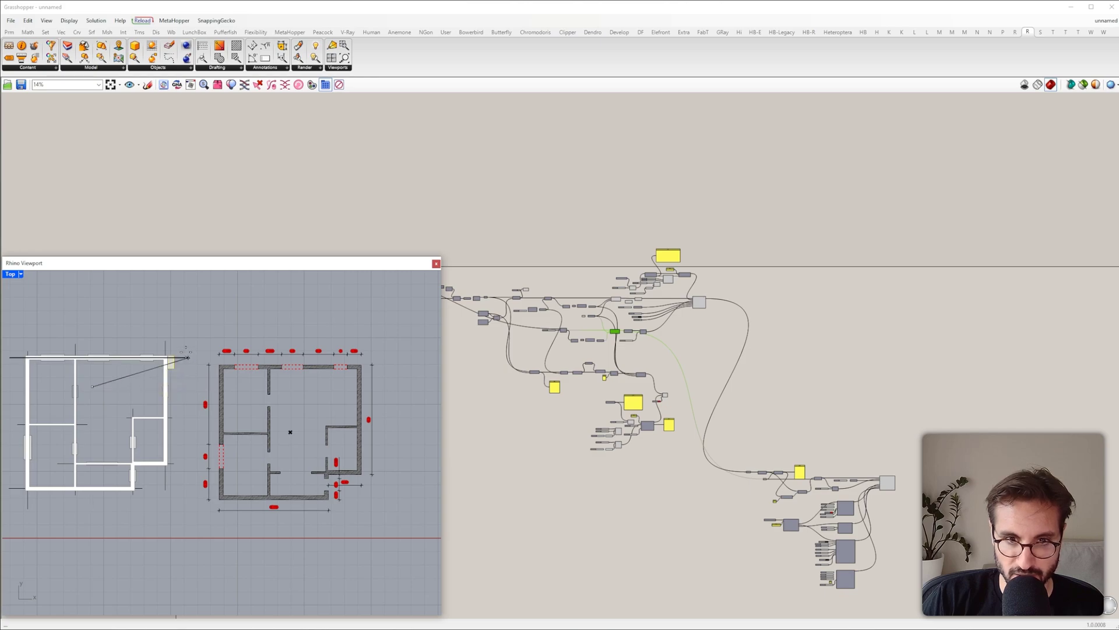
key("Escape")
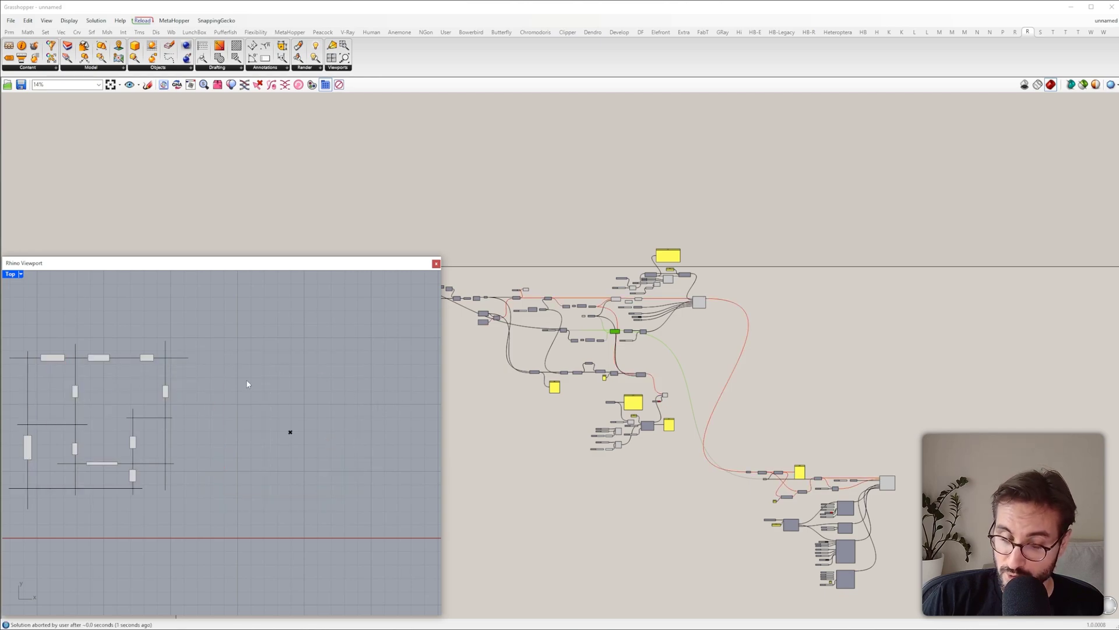
Step: Recompute the definition with the copied door and inspect the dimension chain along the right exterior wall
left_click(530, 471)
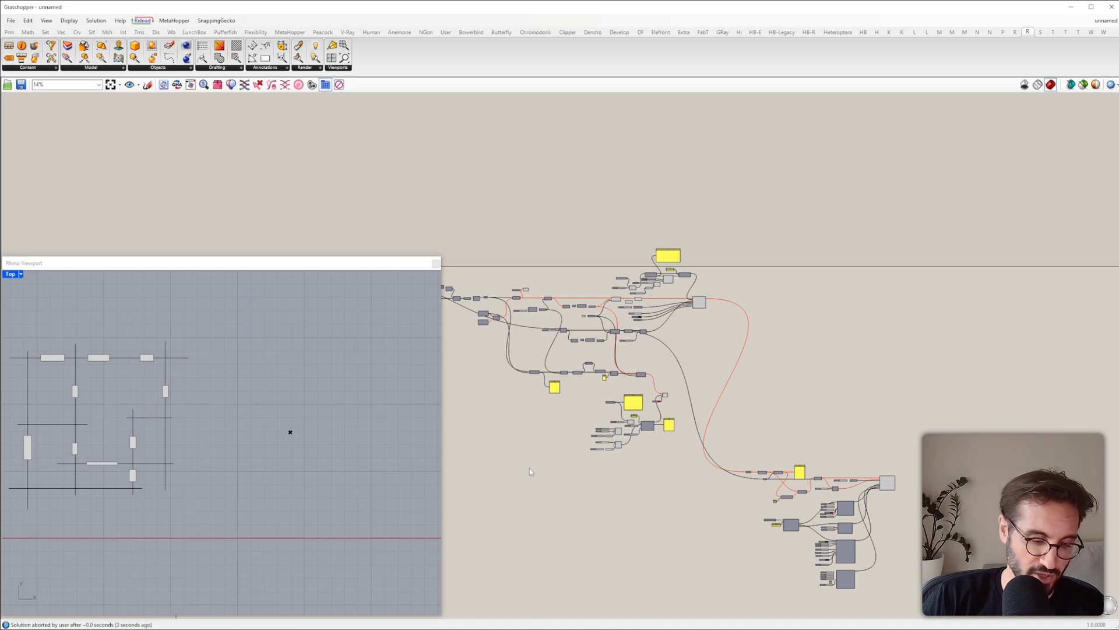
right_click_drag(487, 403, 676, 405)
scroll(676, 322, "up", 5)
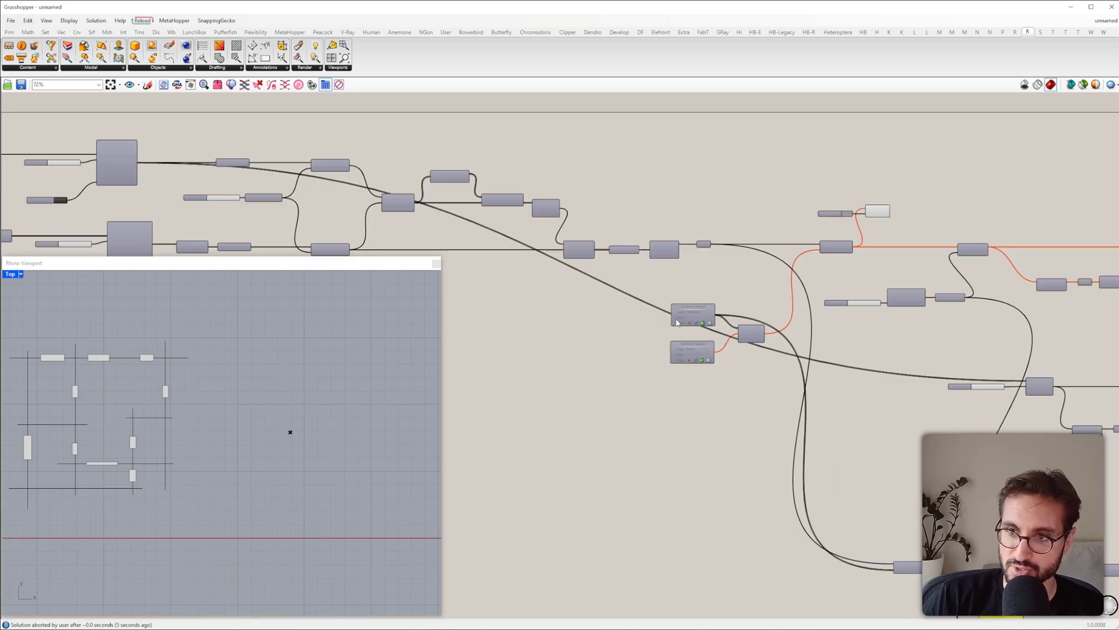
scroll(676, 322, "up", 1)
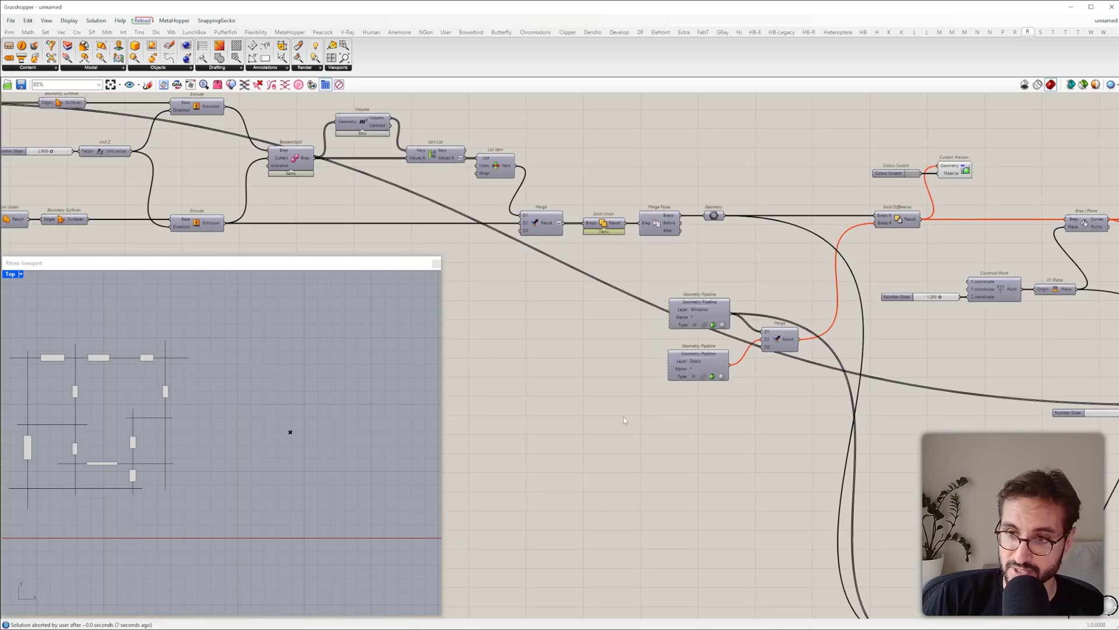
key("F5")
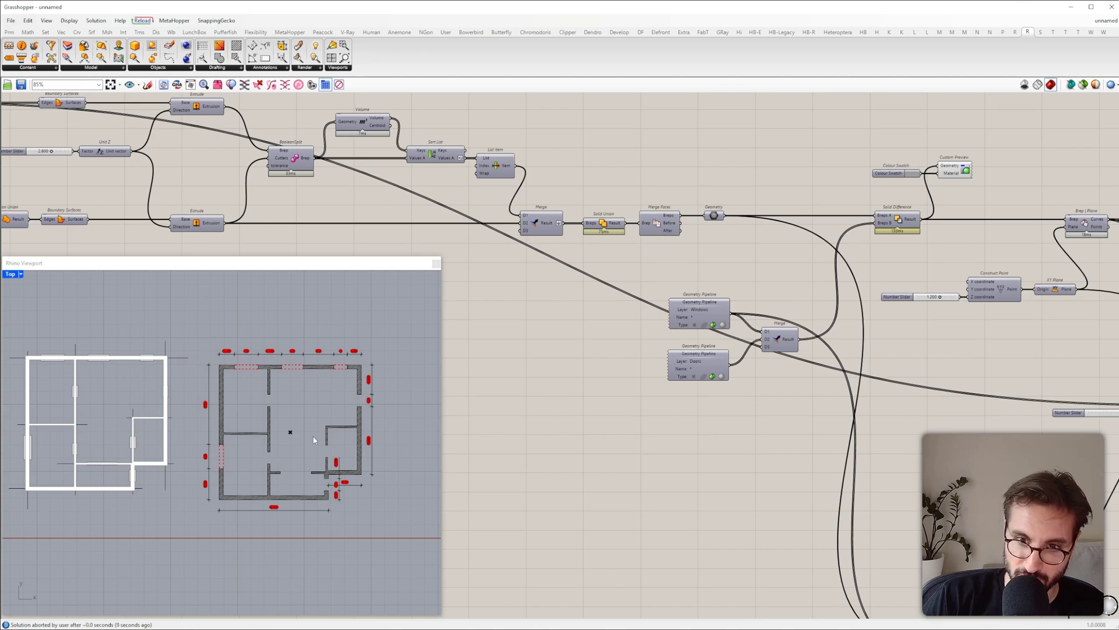
scroll(327, 420, "up", 3)
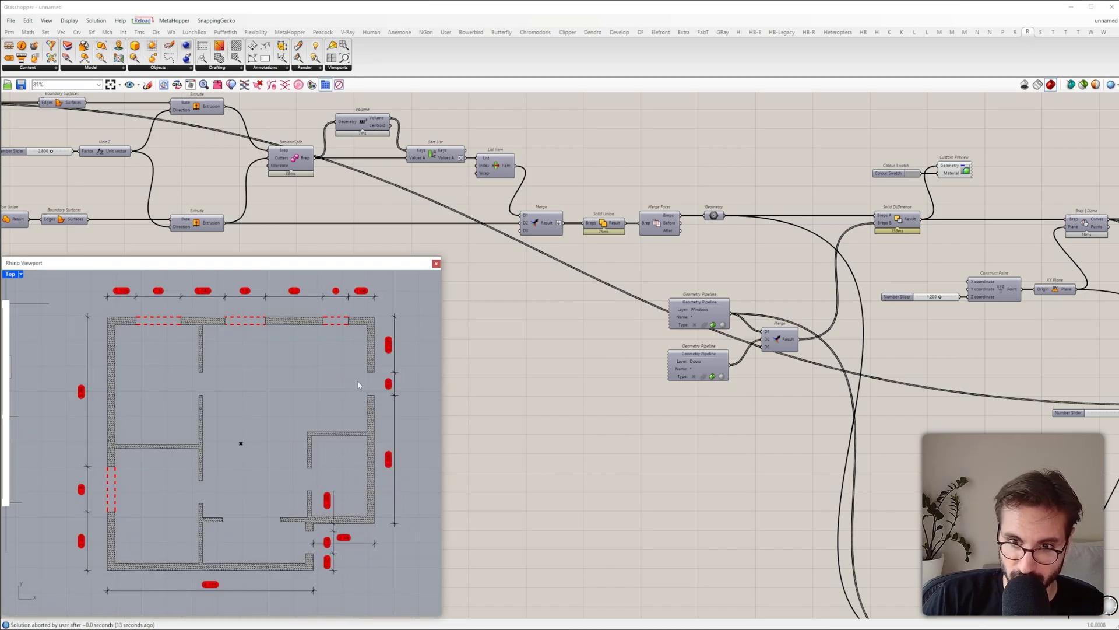
scroll(367, 379, "up", 3)
left_click_drag(389, 428, 391, 428)
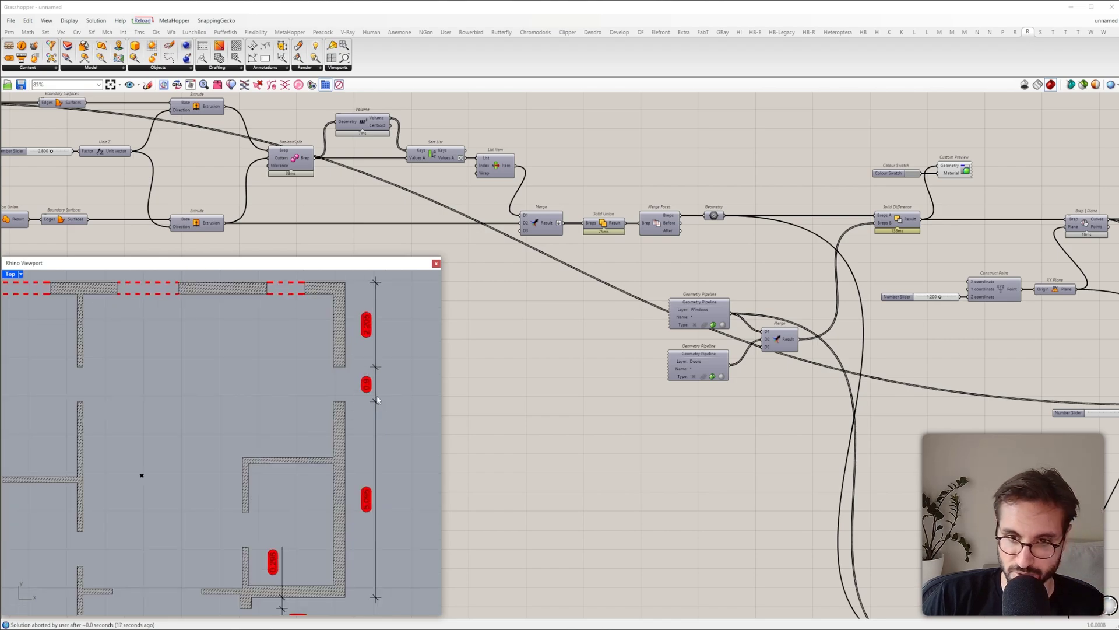
scroll(362, 408, "down", 5)
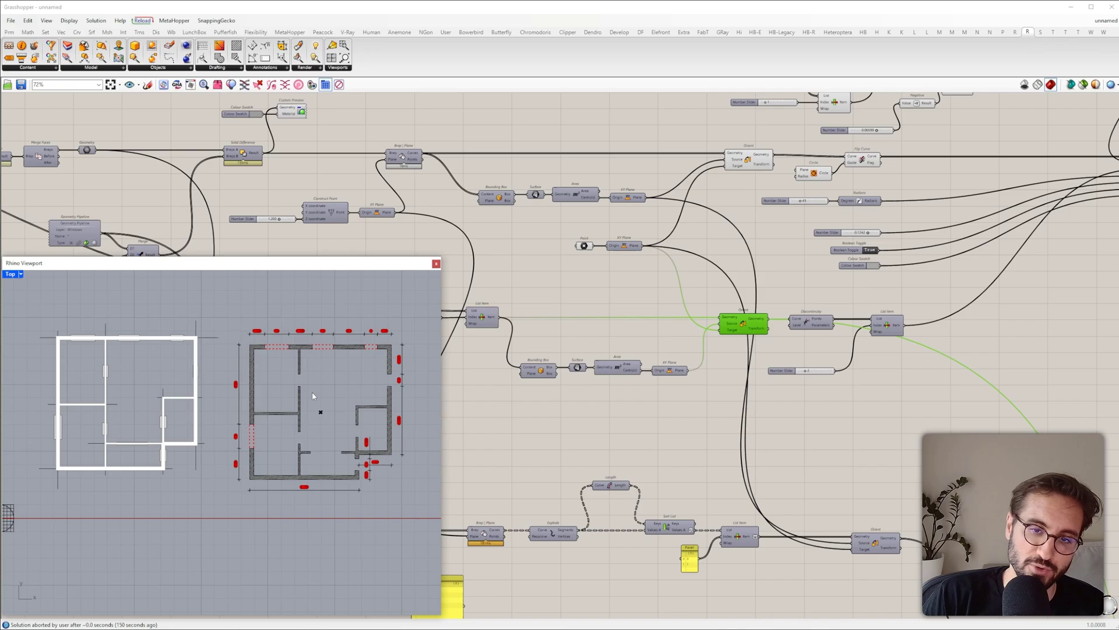
Step: Start a screen capture and frame the complete dimensioned floor plan for markup
scroll(321, 398, "up", 4)
right_click_drag(325, 402, 271, 400)
key("Print")
mouse_move(114, 267)
left_mouse_down()
mouse_move(436, 511)
mouse_move(433, 596)
left_mouse_up()
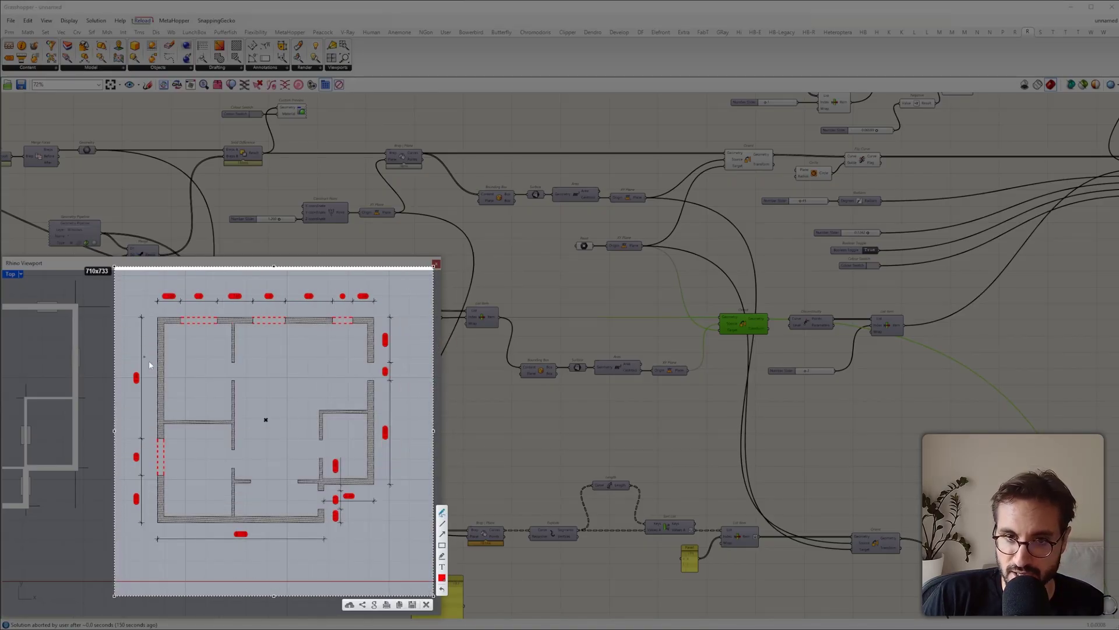
Step: Sketch one horizontal and three vertical red freehand lines across the captured plan, with the vertical ones passing through the upper windows
left_click_drag(136, 366, 407, 367)
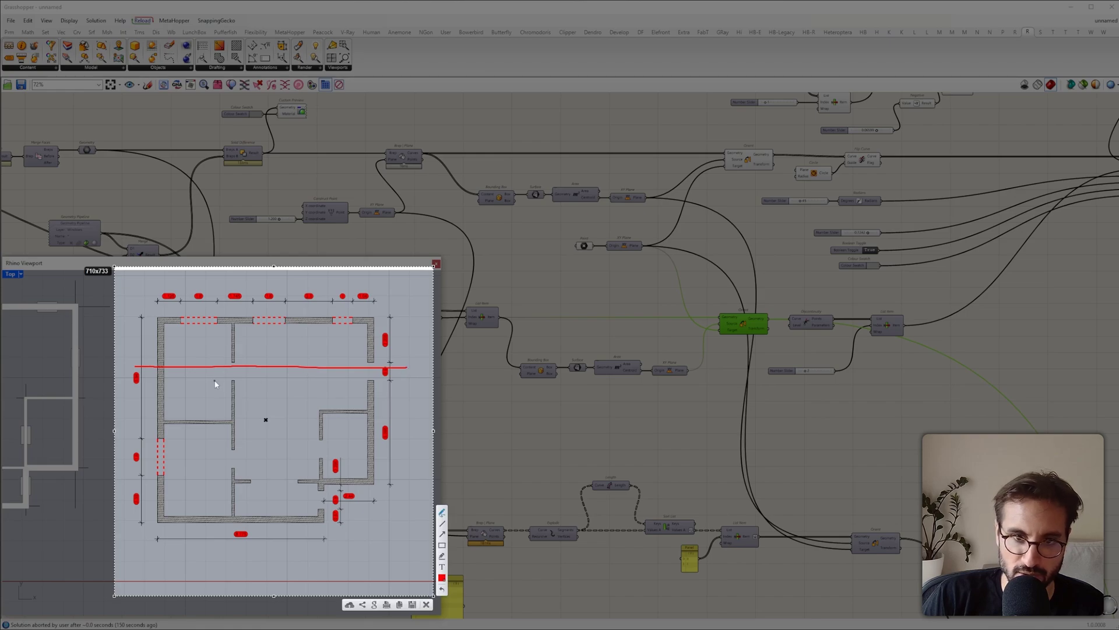
left_click_drag(200, 283, 197, 537)
left_click_drag(269, 284, 272, 546)
left_click_drag(344, 288, 350, 516)
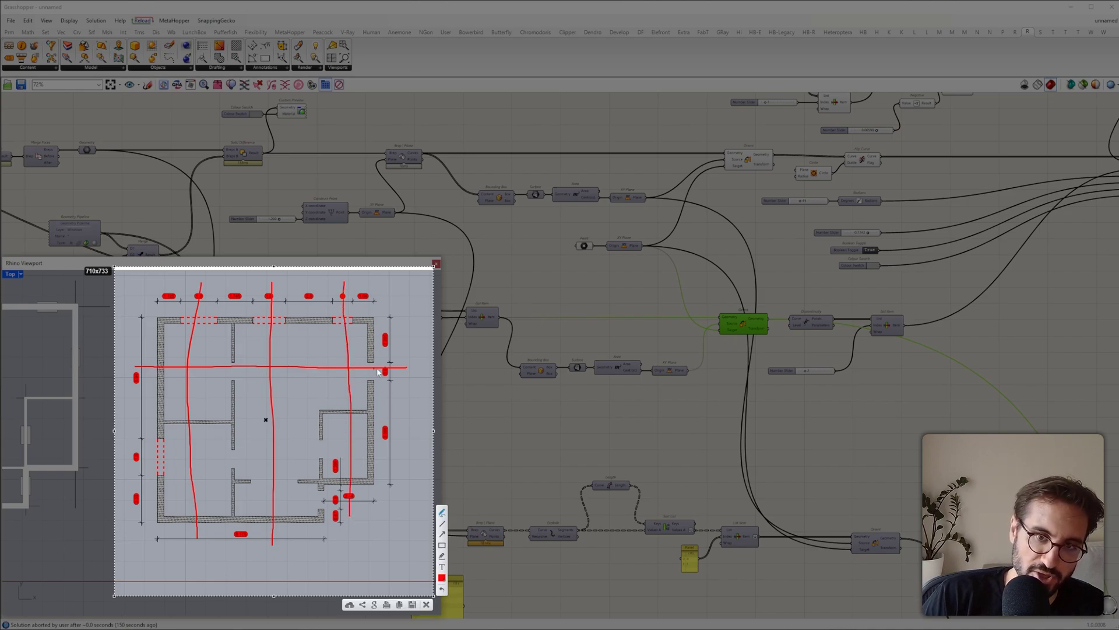
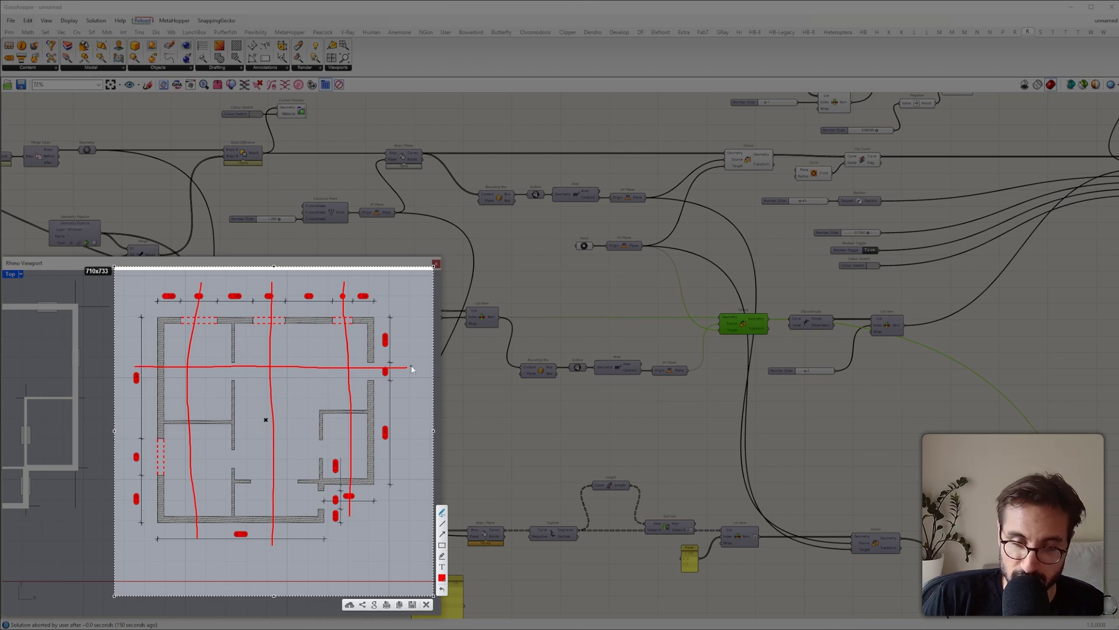
Step: Discard the plan markup and bring the 3D house model into close view in Perspective
key("Escape")
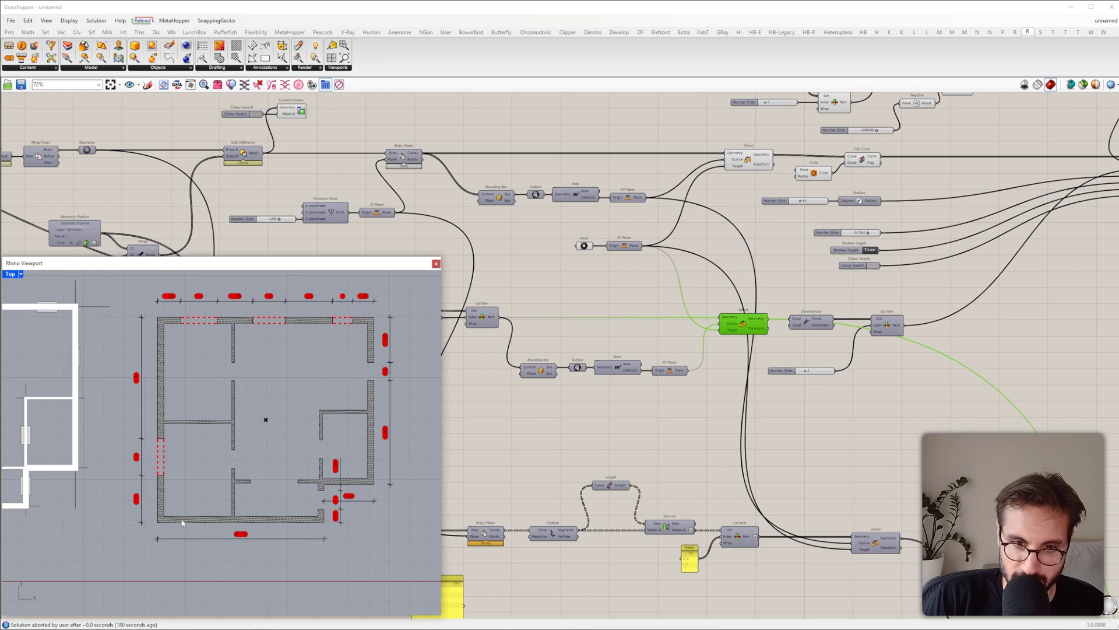
key("ctrl+F4")
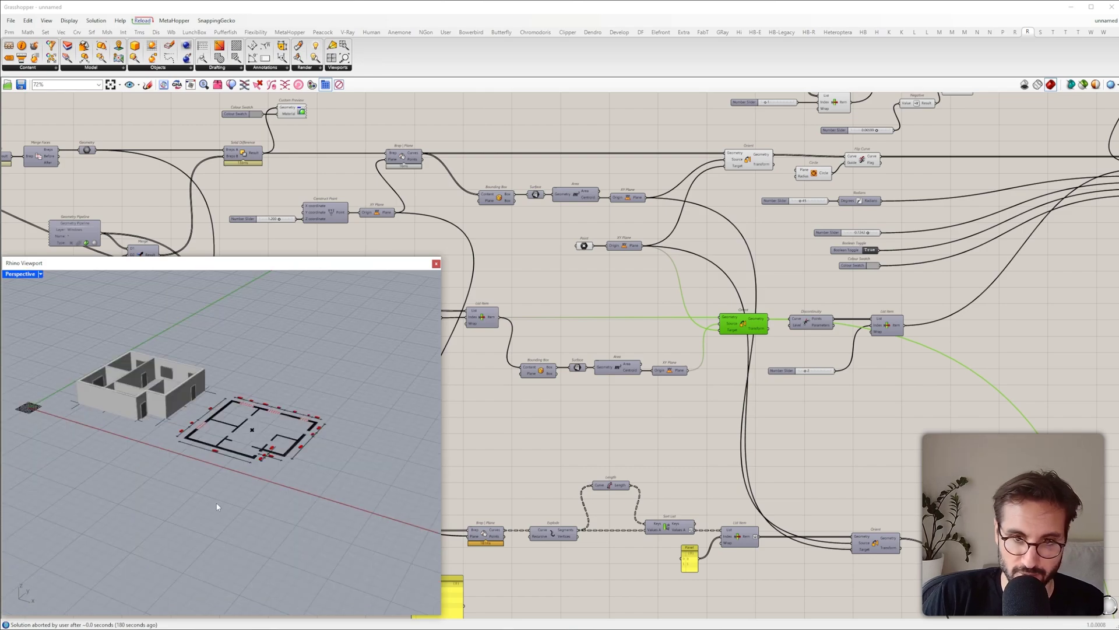
right_click_drag(218, 504, 221, 481)
scroll(222, 481, "up", 3)
Step: Capture the 3D house, sketch a red freehand vertical section plane cutting through its rooms, and dismiss the capture
key("Print")
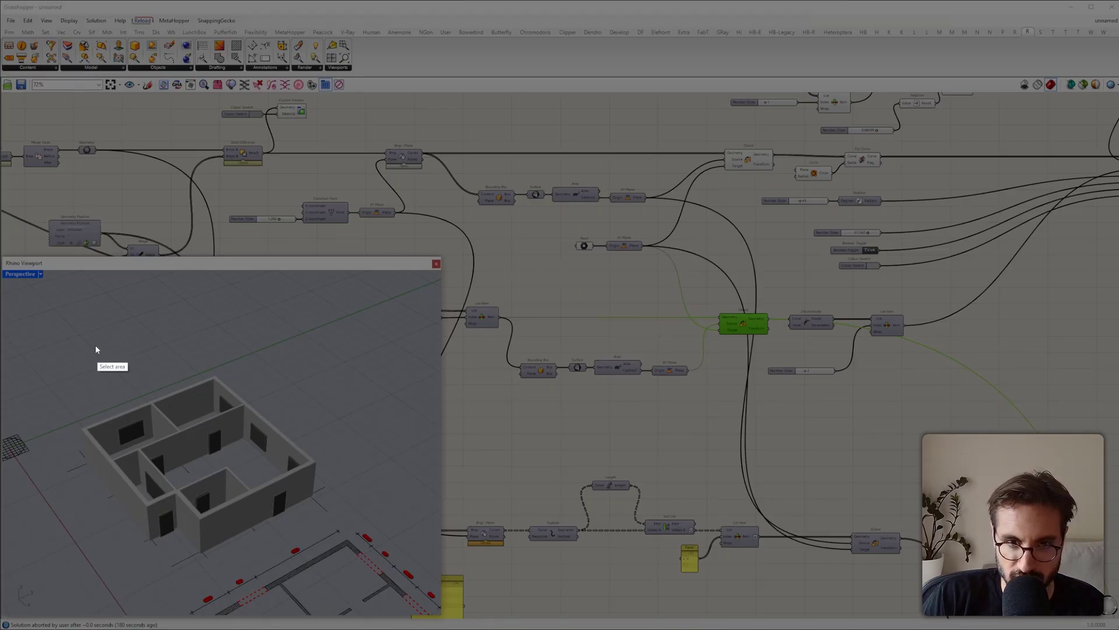
left_click_drag(74, 320, 374, 568)
left_click(383, 485)
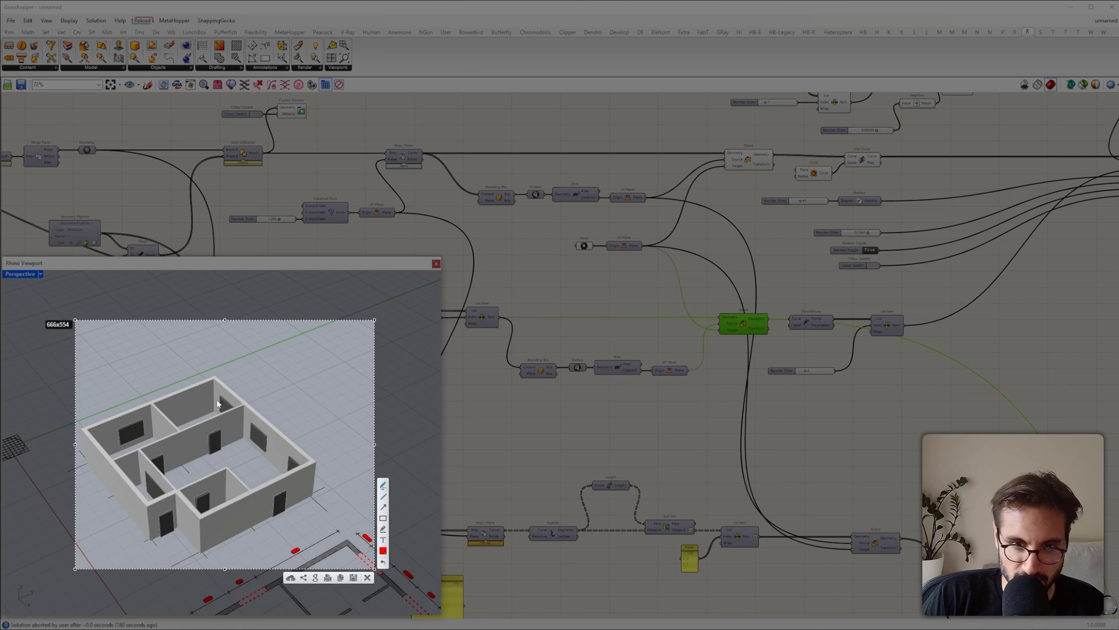
mouse_move(168, 379)
left_mouse_down()
mouse_move(289, 526)
mouse_move(304, 429)
mouse_move(197, 330)
mouse_move(170, 385)
left_mouse_up()
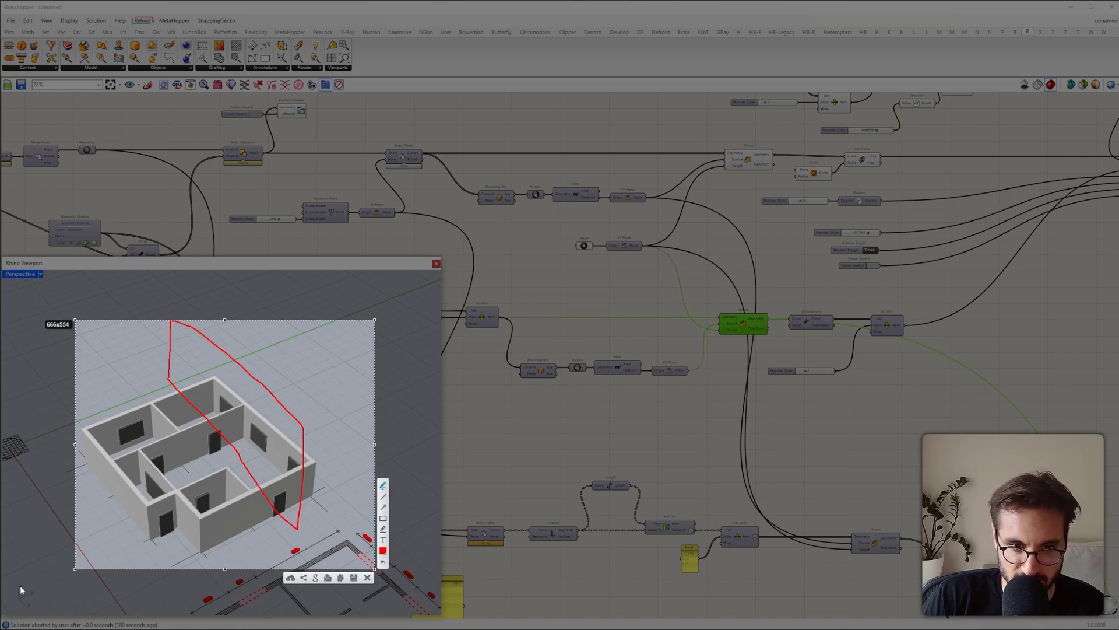
mouse_move(20, 588)
left_mouse_down()
mouse_move(26, 609)
mouse_move(34, 594)
mouse_move(30, 609)
left_mouse_up()
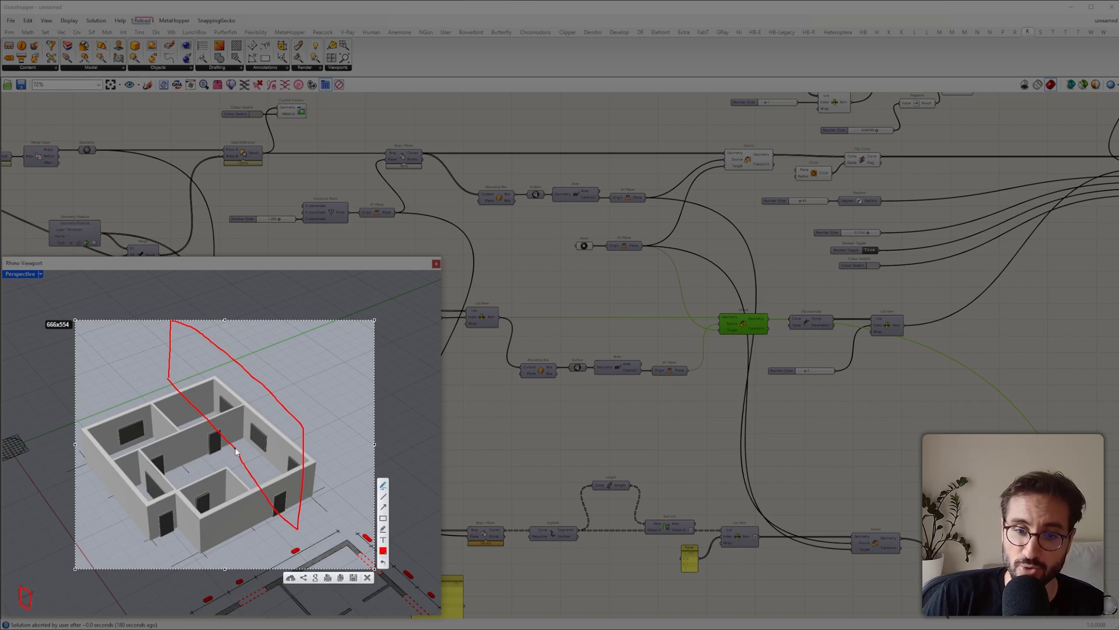
key("Escape")
Step: Add a Boundary Surfaces component in an empty canvas area, fed by the List Item that outputs the house's outer outline
mouse_move(236, 452)
right_mouse_down()
mouse_move(296, 498)
mouse_move(292, 460)
right_mouse_up()
scroll(751, 342, "down", 3)
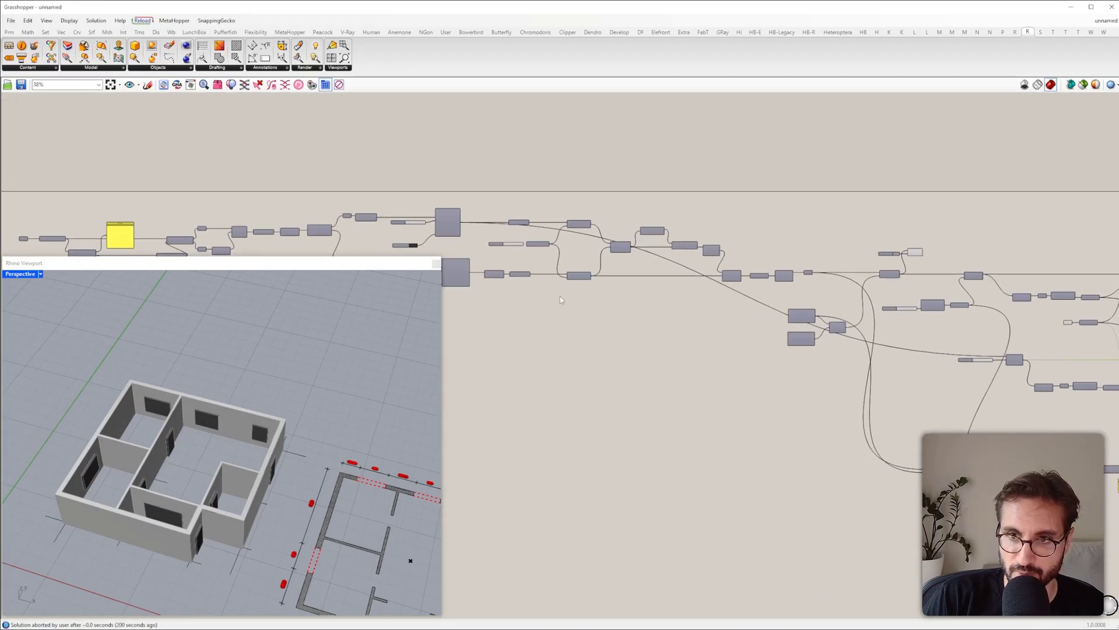
scroll(911, 332, "up", 8)
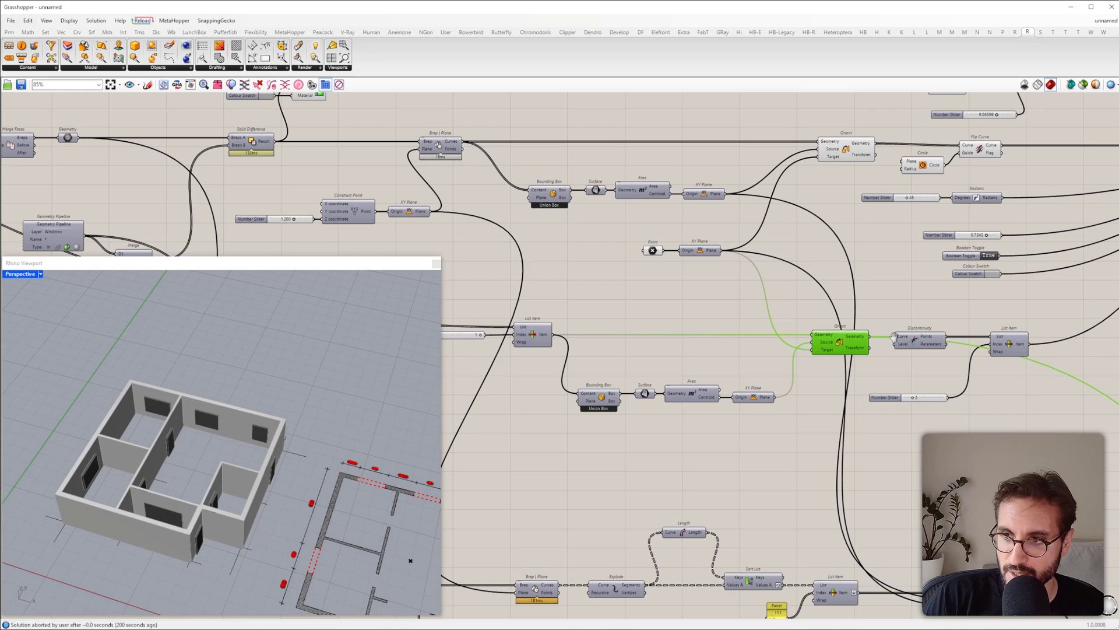
left_click(640, 324)
right_click_drag(204, 443, 278, 417)
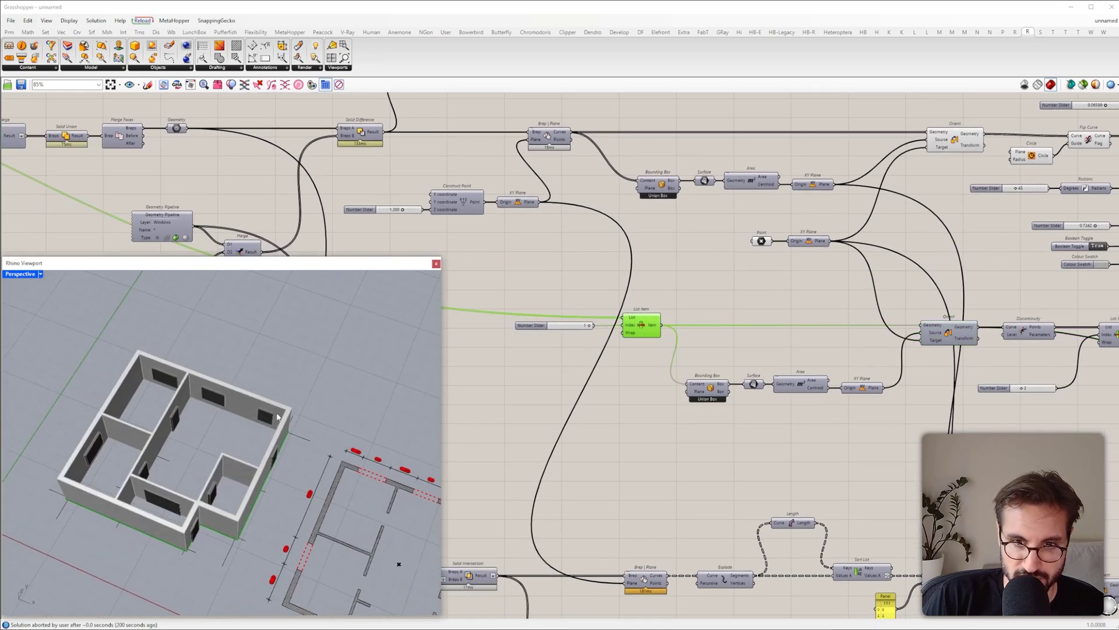
double_click(698, 275)
type("bound")
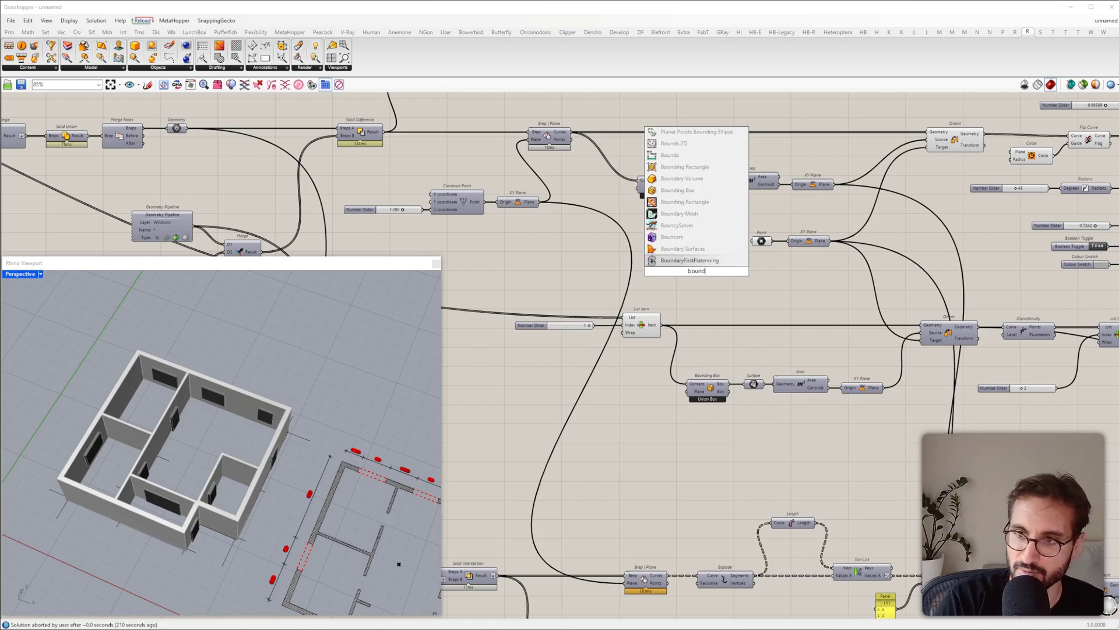
left_click(683, 249)
left_click_drag(662, 324, 805, 370)
scroll(702, 270, "down", 10)
scroll(802, 373, "up", 5)
scroll(804, 367, "up", 1)
Step: Add an Evaluate Surface component fed by the Boundary Surfaces output and reparameterize its Surface input
double_click(893, 345)
type("eval")
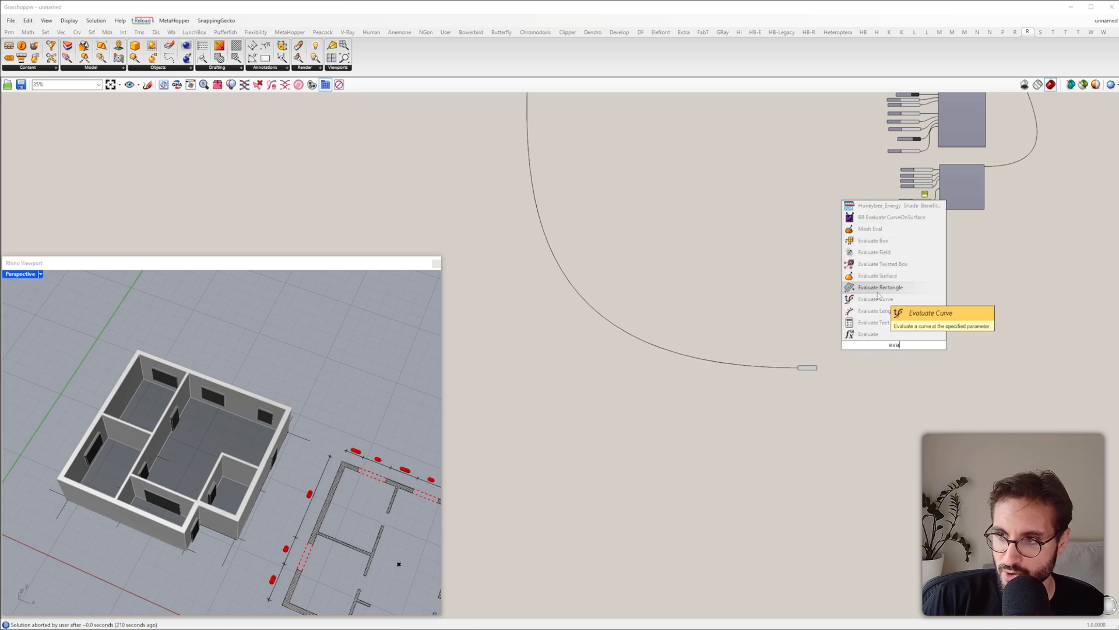
left_click(883, 311)
scroll(884, 313, "up", 4)
left_click_drag(904, 367, 756, 411)
scroll(759, 439, "up", 5)
left_click_drag(816, 431, 864, 438)
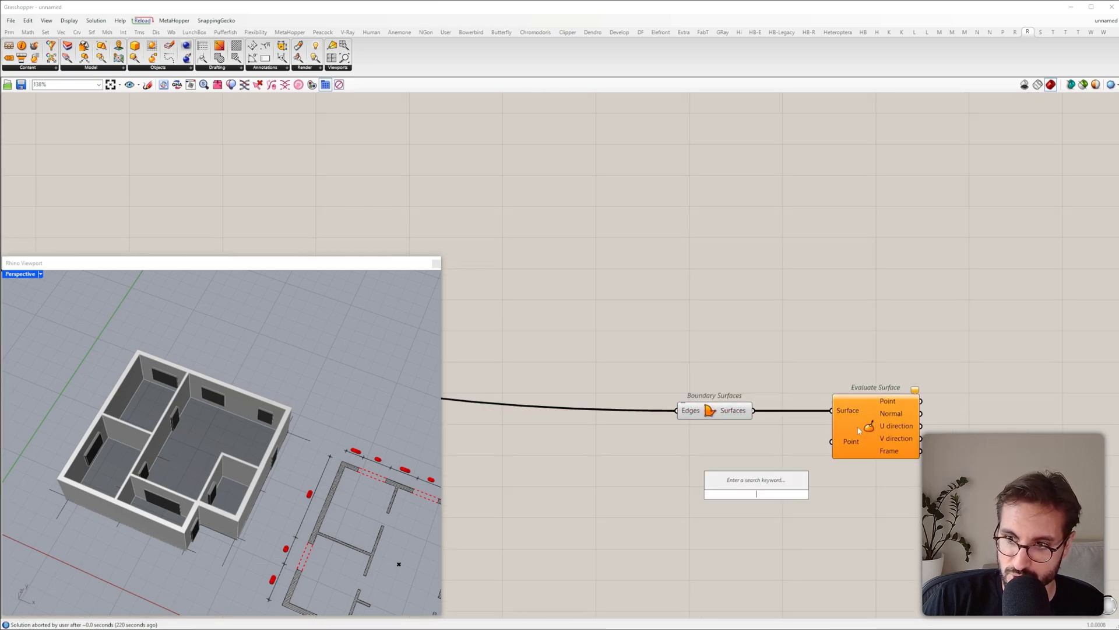
right_click(843, 410)
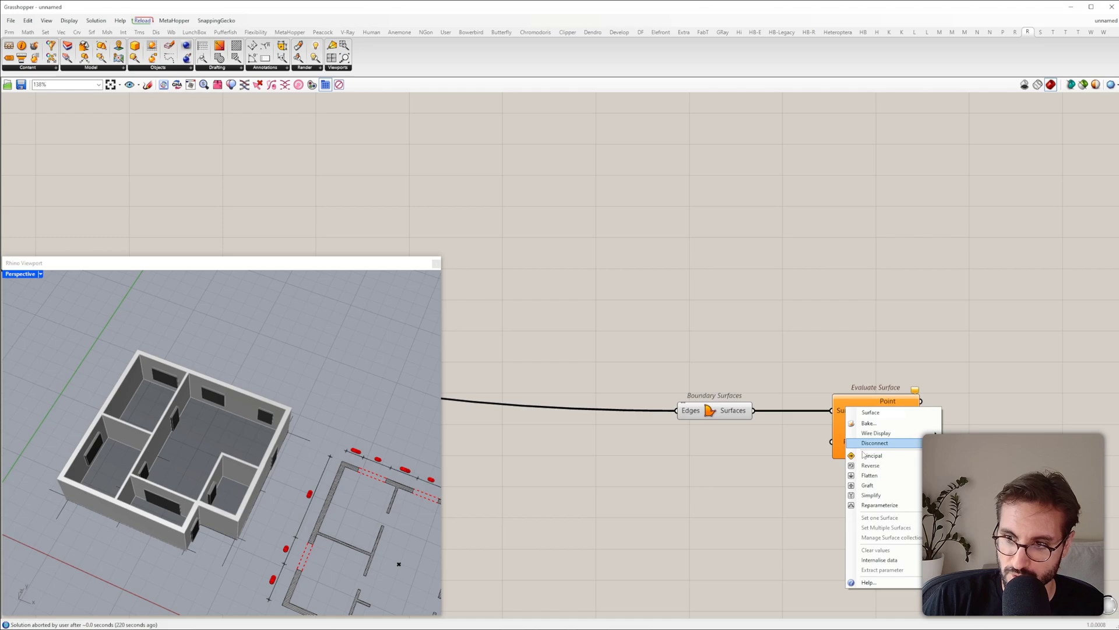
Step: Add an MD Slider to Evaluate Surface's Point input and set it to 0.49 ; 0.72
double_click(810, 478)
type("md")
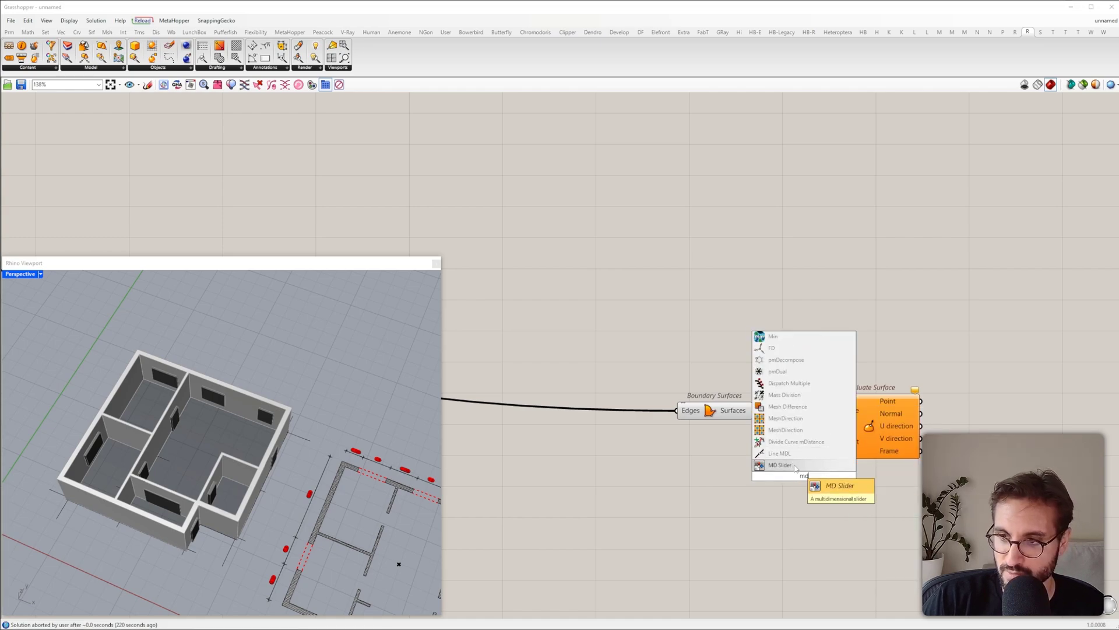
left_click(795, 468)
left_click_drag(805, 507, 822, 442)
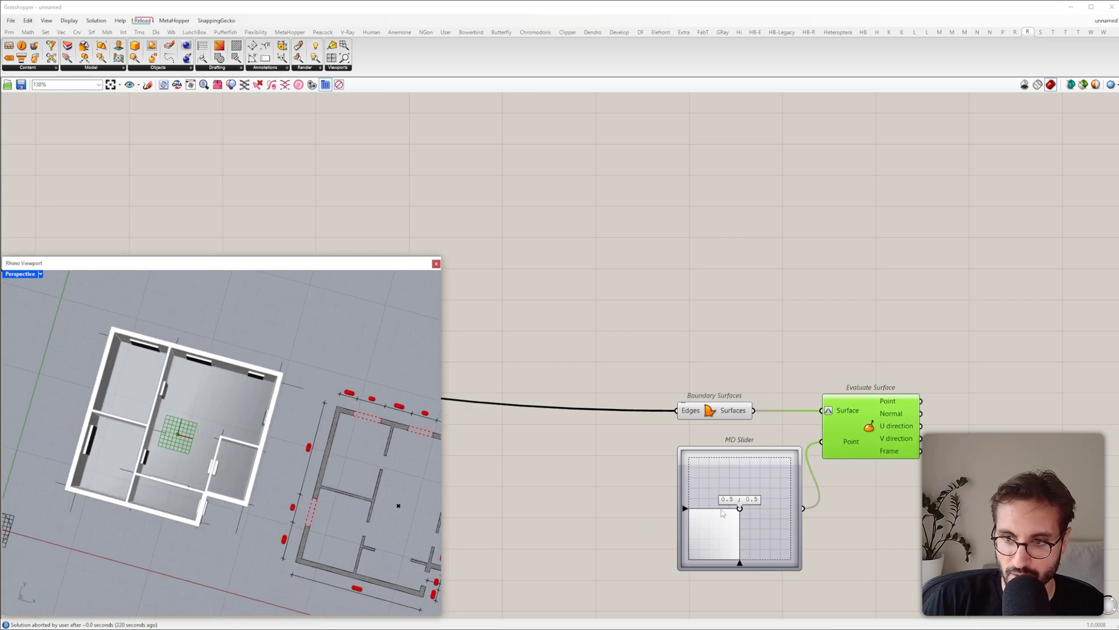
left_click_drag(739, 508, 739, 486)
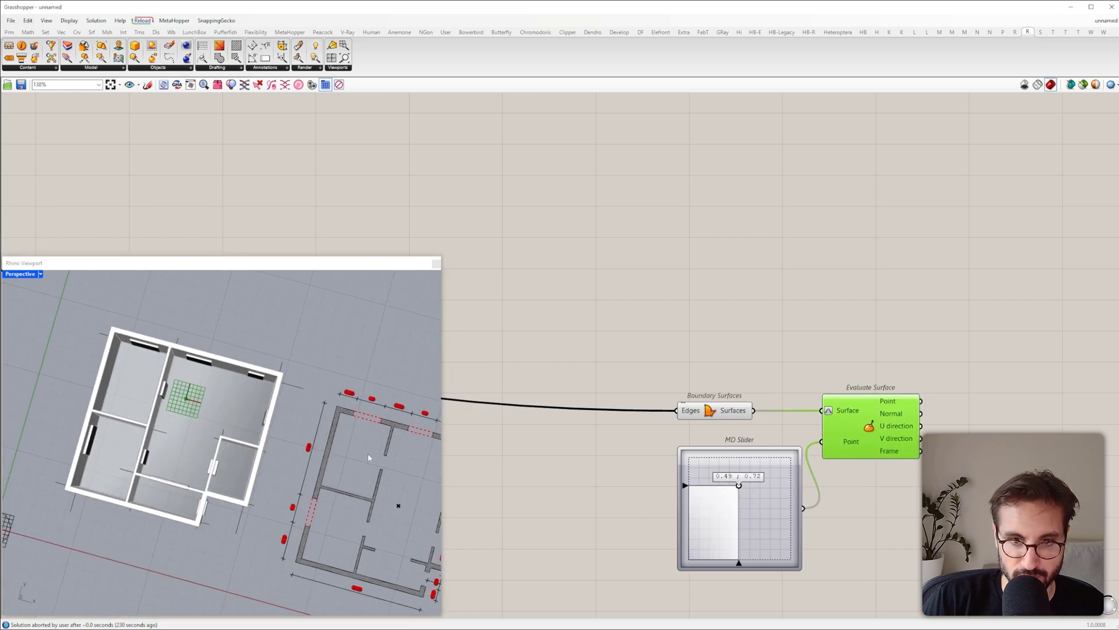
right_click_drag(369, 458, 483, 435)
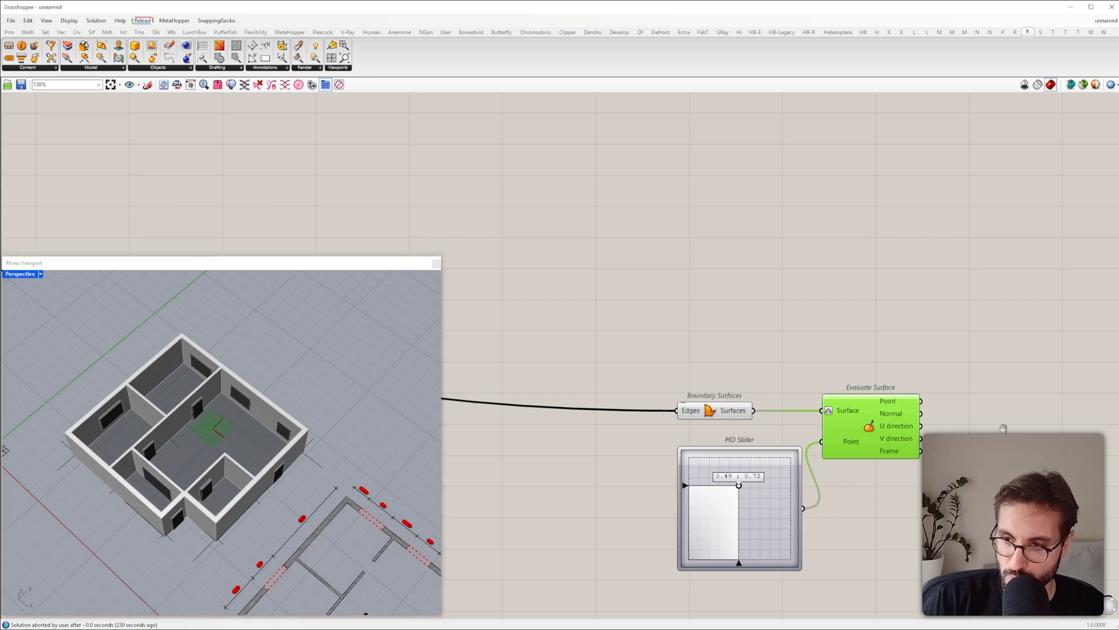
Step: Add an XZ Plane component with its origin taken from Evaluate Surface's Point output
right_click_drag(1037, 436, 866, 343)
double_click(866, 343)
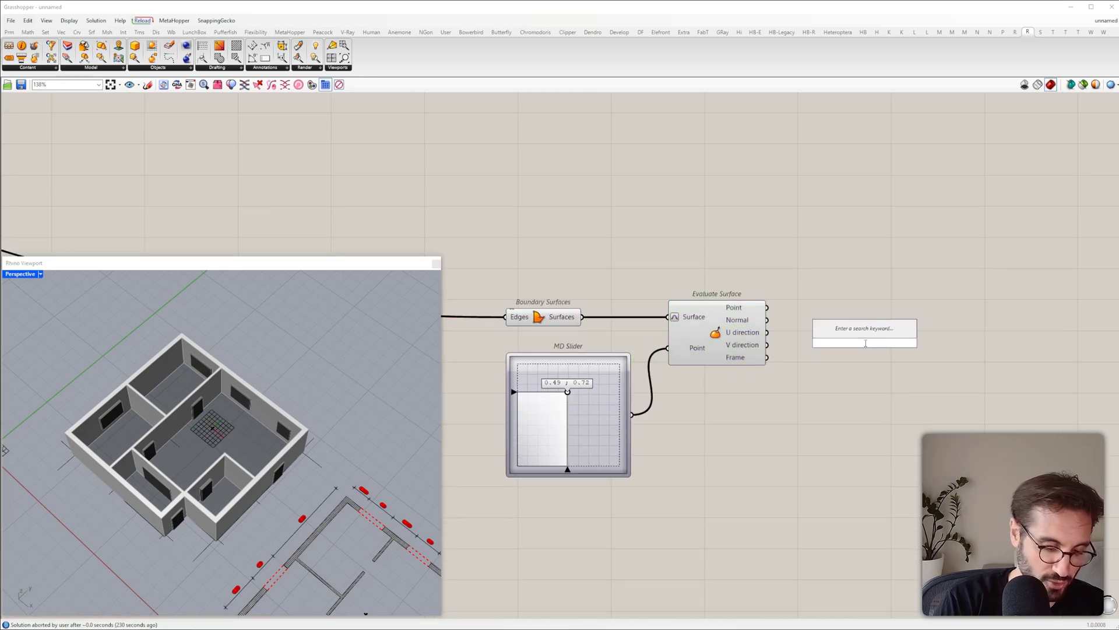
type("xz")
left_click(859, 335)
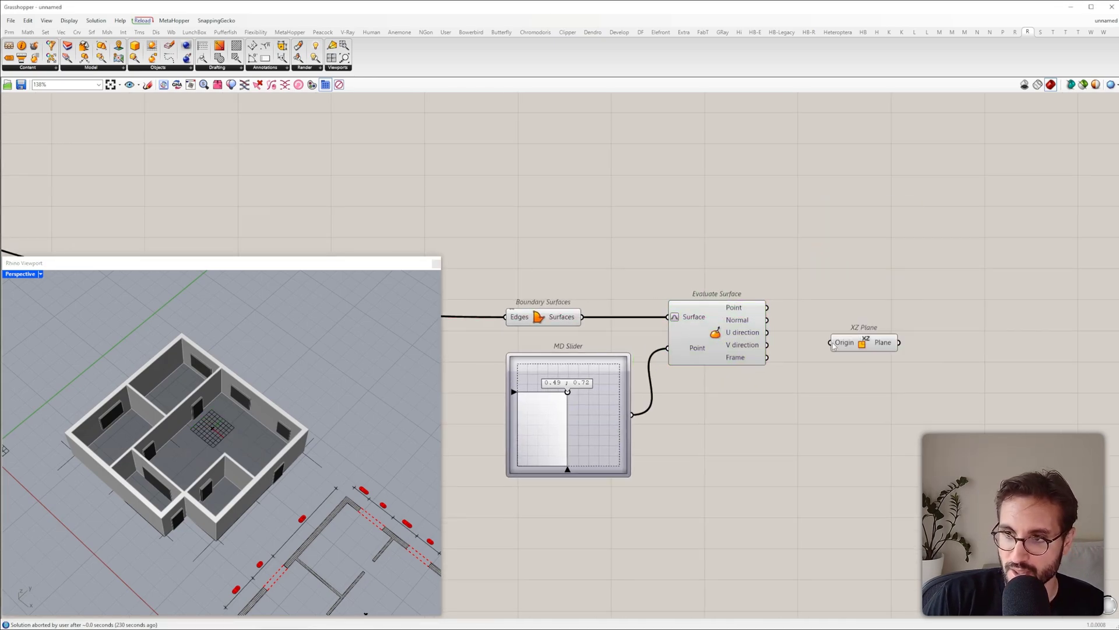
left_click_drag(828, 342, 767, 307)
left_click_drag(871, 351, 869, 315)
Step: Hide the Evaluate Surface component's preview and leave the house openings deselected in the viewport
left_click(721, 320)
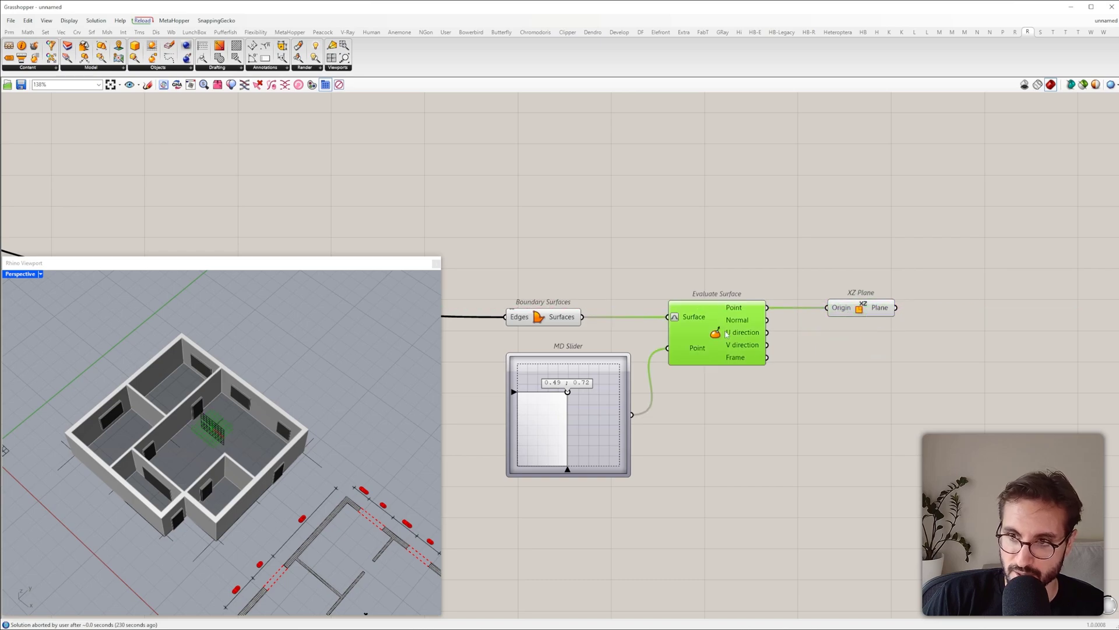
middle_click(721, 320)
left_click(722, 266)
right_click_drag(183, 410, 166, 374)
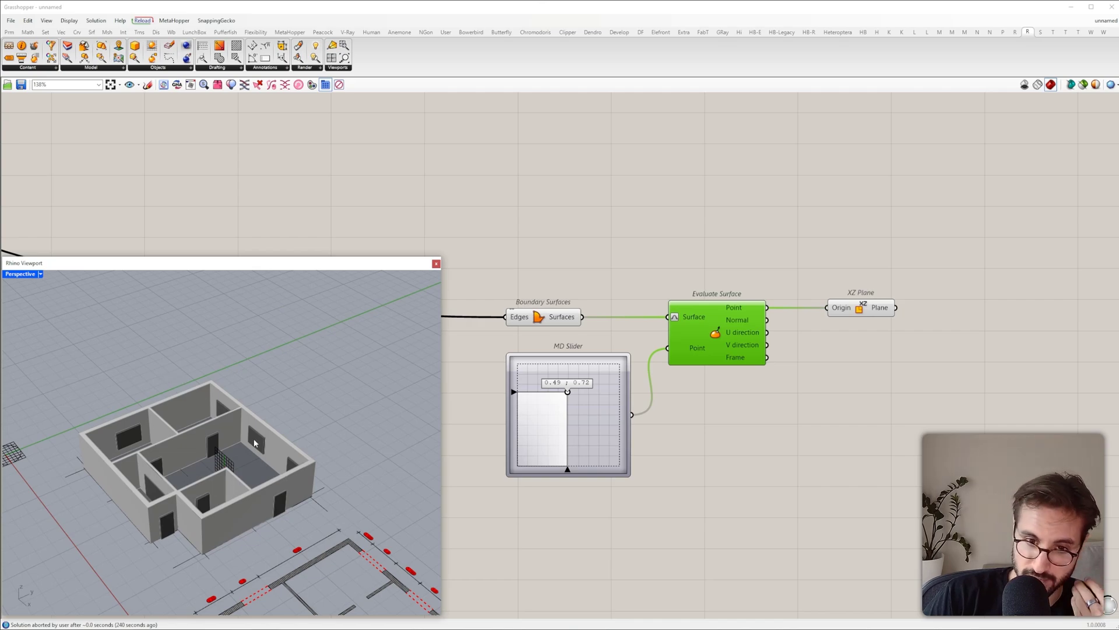
left_click_drag(338, 522, 134, 405)
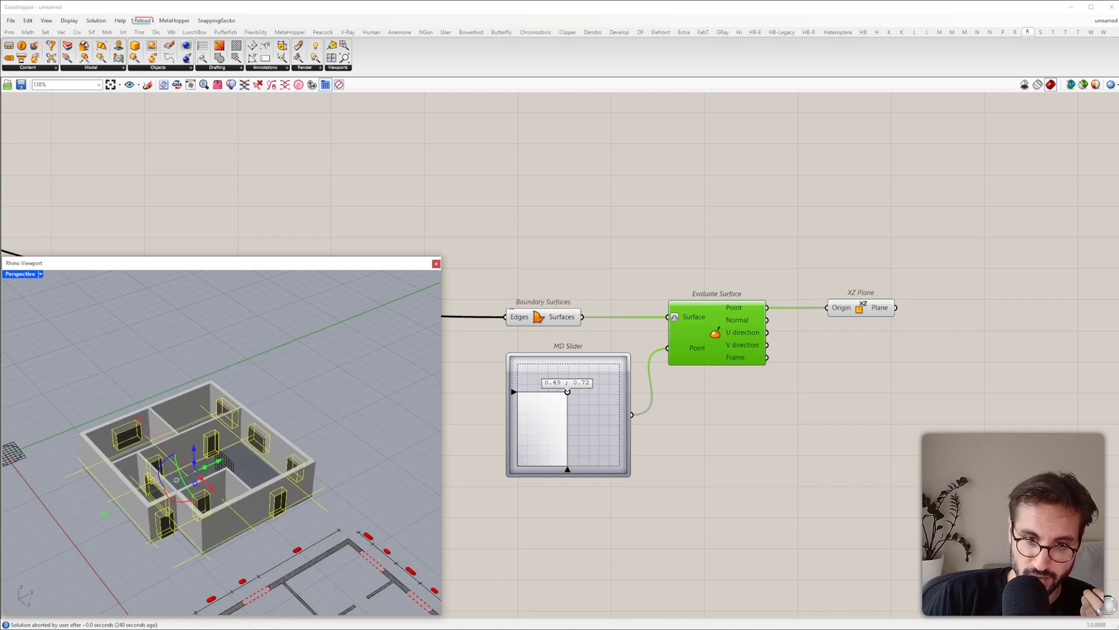
left_click(1020, 414)
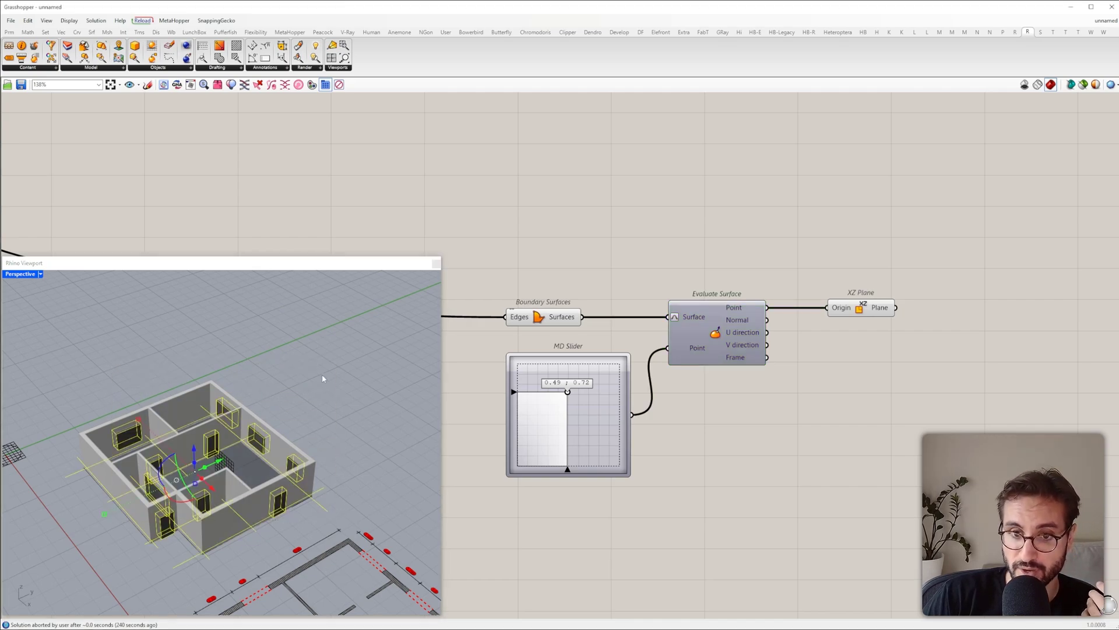
Step: Add a Brep | Plane component, connect the XZ Plane to its Plane input, and place it beyond the plane component
double_click(980, 420)
type("brep plane")
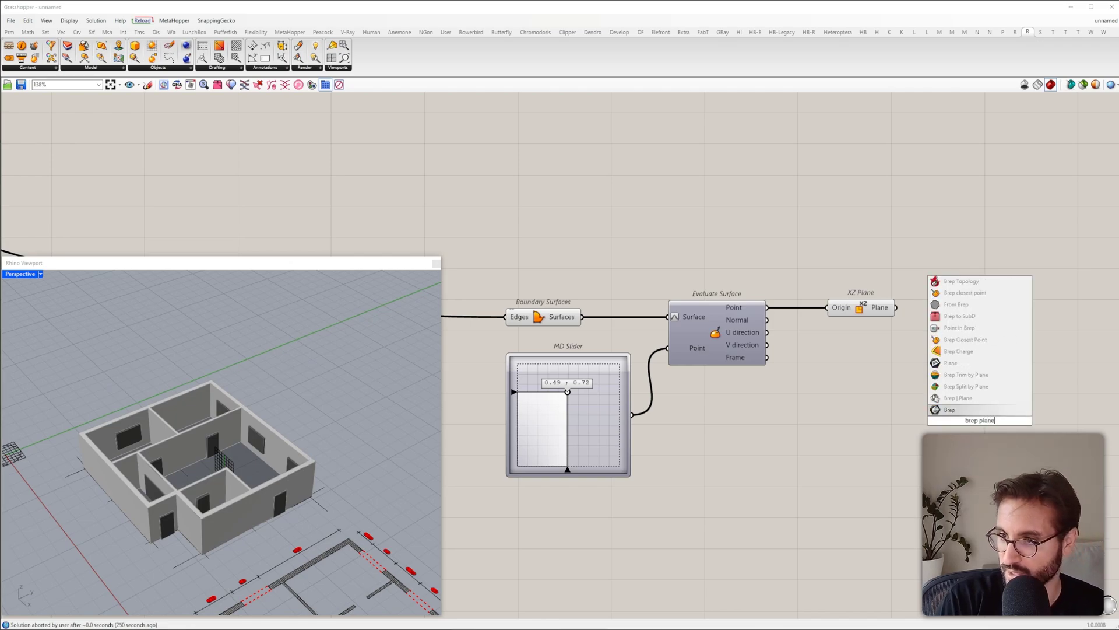
left_click(961, 398)
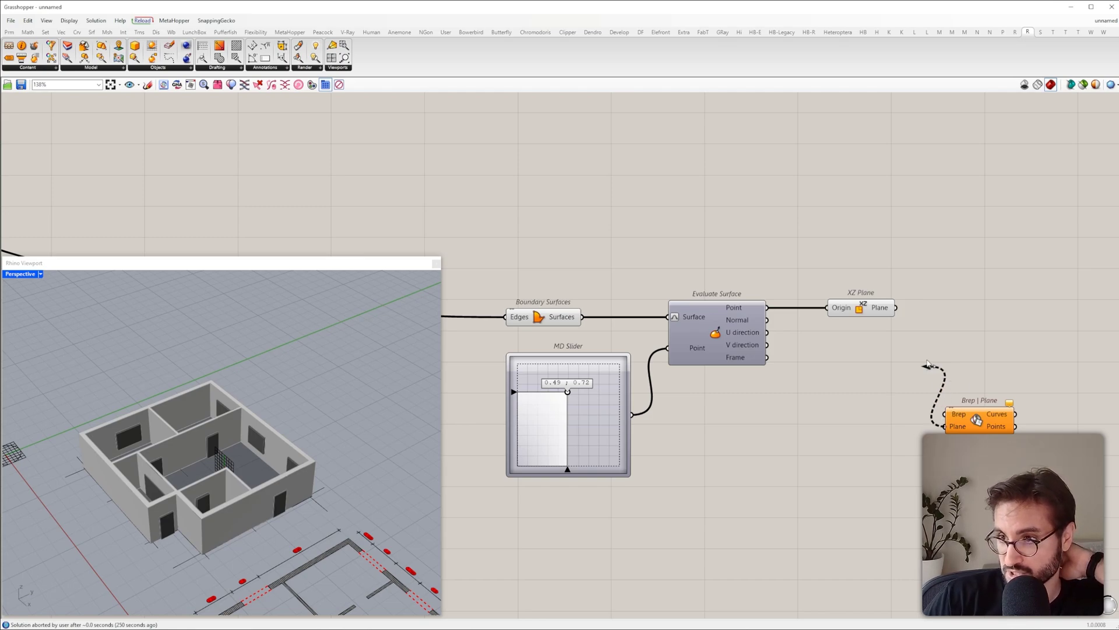
left_click_drag(927, 364, 896, 307)
left_click_drag(976, 420, 988, 262)
Step: Add a Geometry parameter near Brep | Plane and feed it the wall model from the Solid Difference result
left_click(816, 220)
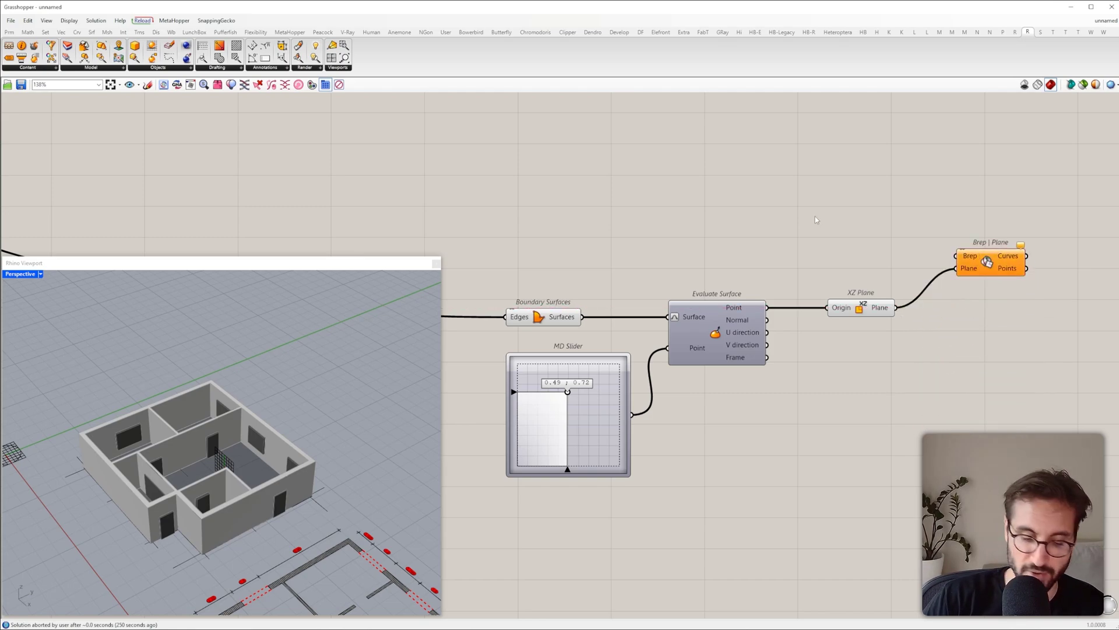
double_click(816, 220)
type("geometry")
left_click(799, 223)
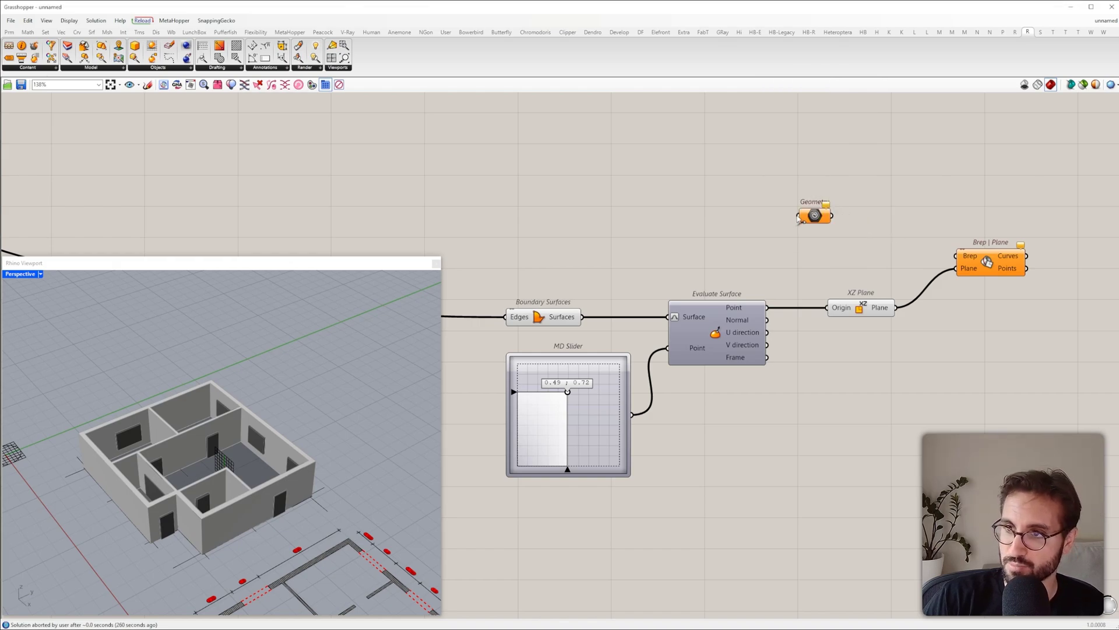
scroll(799, 220, "down", 10)
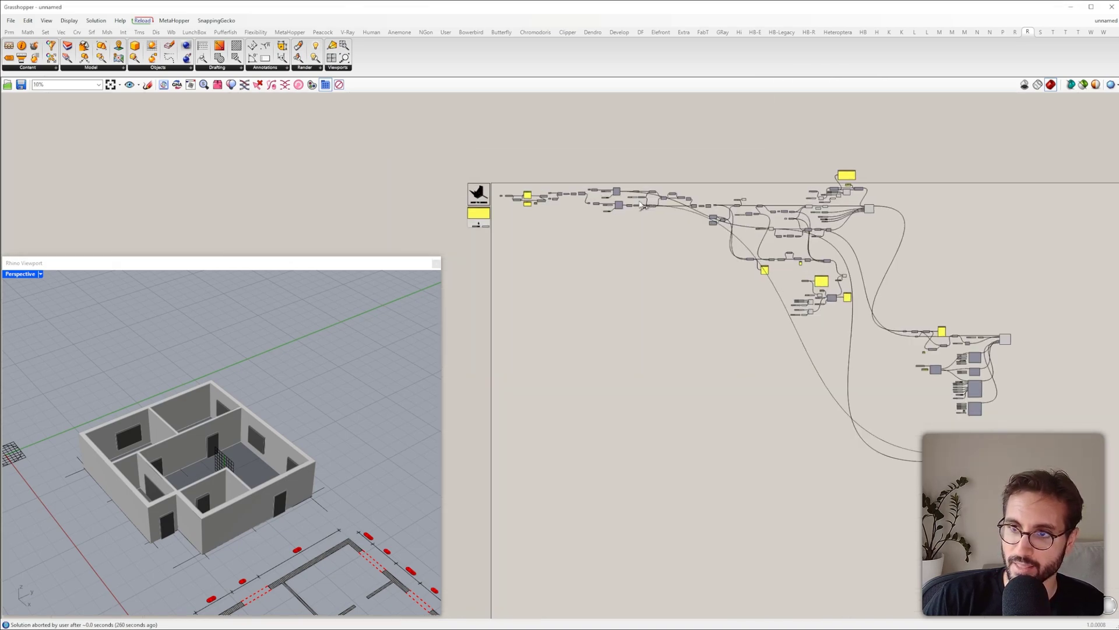
scroll(641, 204, "up", 8)
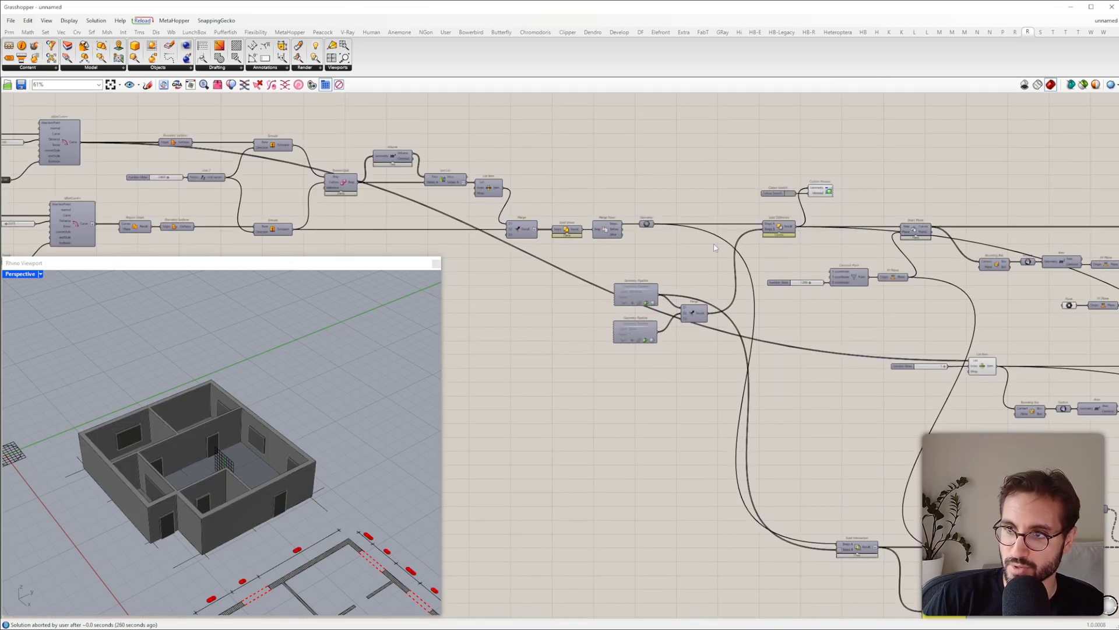
scroll(714, 248, "down", 6)
scroll(729, 358, "up", 9)
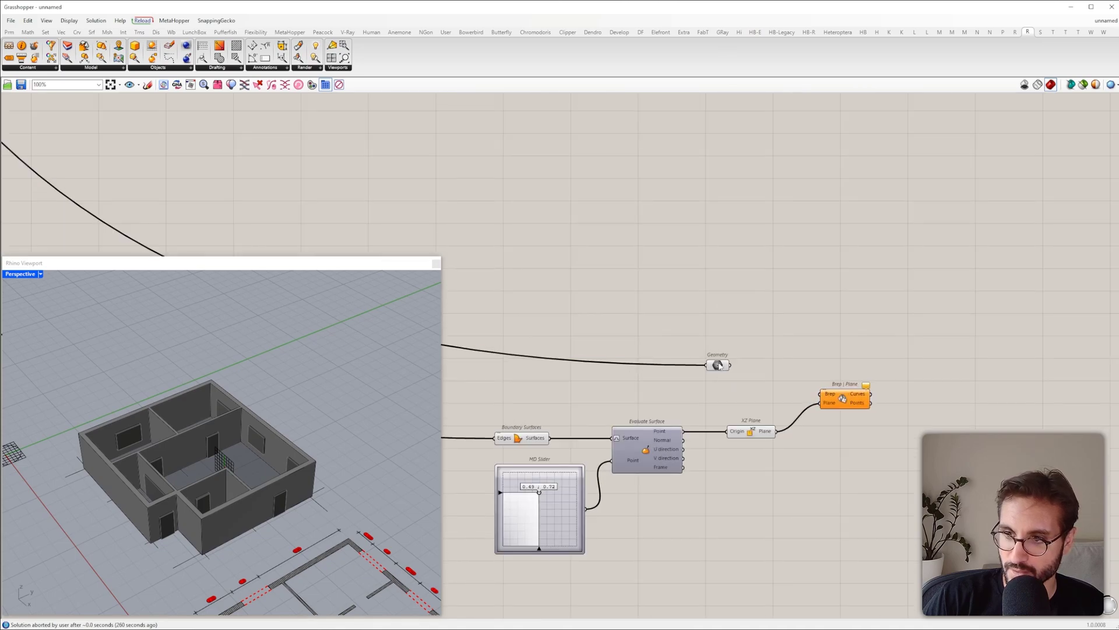
Step: Hide the Geometry parameter's preview and set its incoming wire display to hidden
left_click(719, 366)
middle_click(736, 318)
left_click(745, 334)
right_click(712, 366)
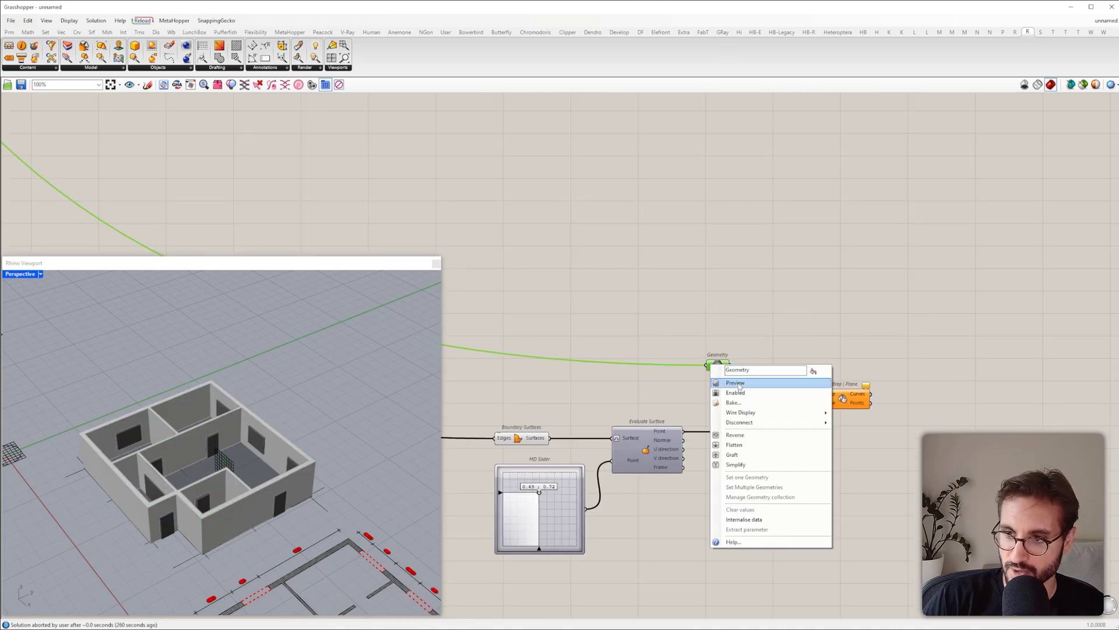
left_click(863, 430)
Step: Connect the Geometry parameter to Brep | Plane's Brep input and inspect the section curves across the house
left_click_drag(717, 366, 856, 373)
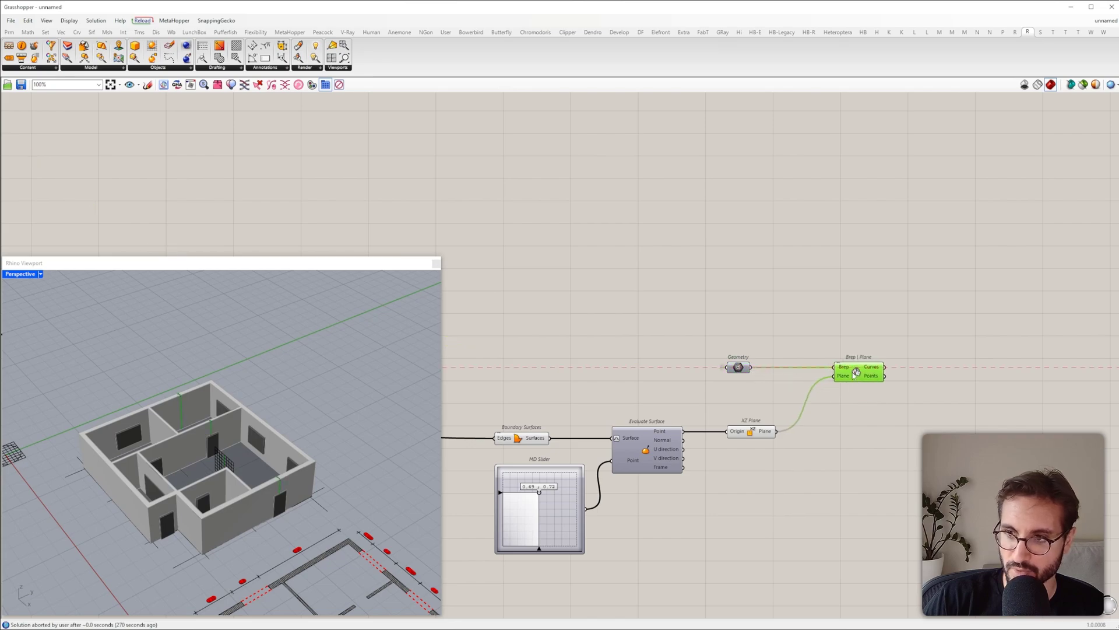
scroll(234, 478, "up", 7)
right_click_drag(213, 482, 313, 457)
scroll(268, 479, "down", 5)
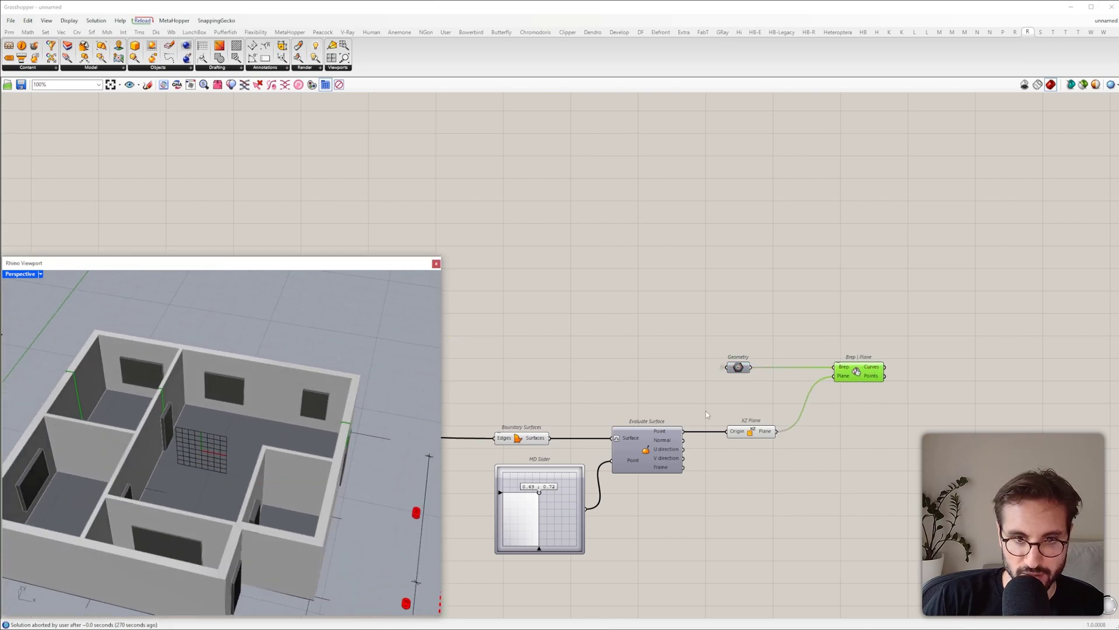
mouse_move(884, 368)
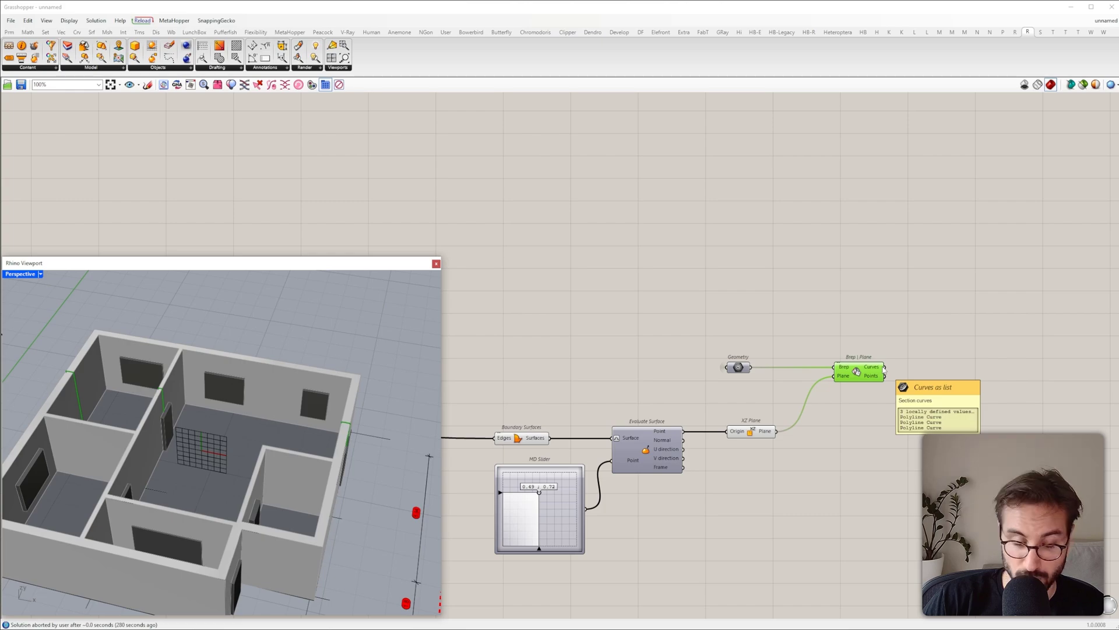
Step: Add a Discontinuity component after Brep | Plane and connect the section Curves to its Curve input
right_click_drag(883, 368, 797, 359)
double_click(823, 363)
type("disc")
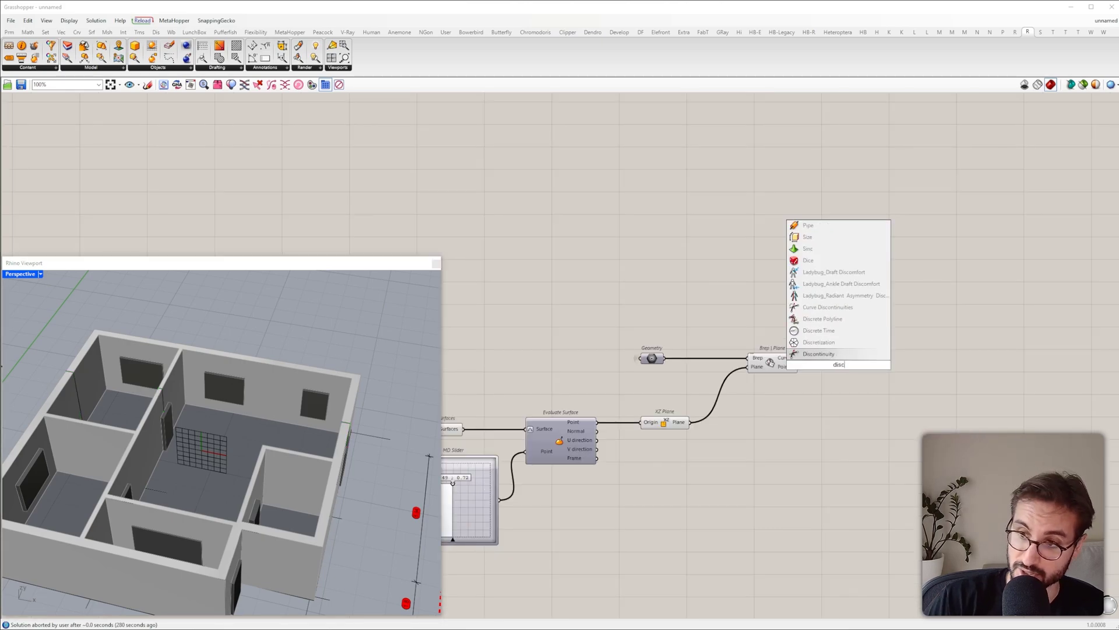
key("Return")
left_click_drag(799, 360, 799, 358)
left_click_drag(857, 362, 890, 360)
right_click_drag(898, 360, 708, 339)
Step: Add a Project component, feed Discontinuity's Points into its Geometry input, and align it with the component row
left_click(784, 347)
double_click(784, 348)
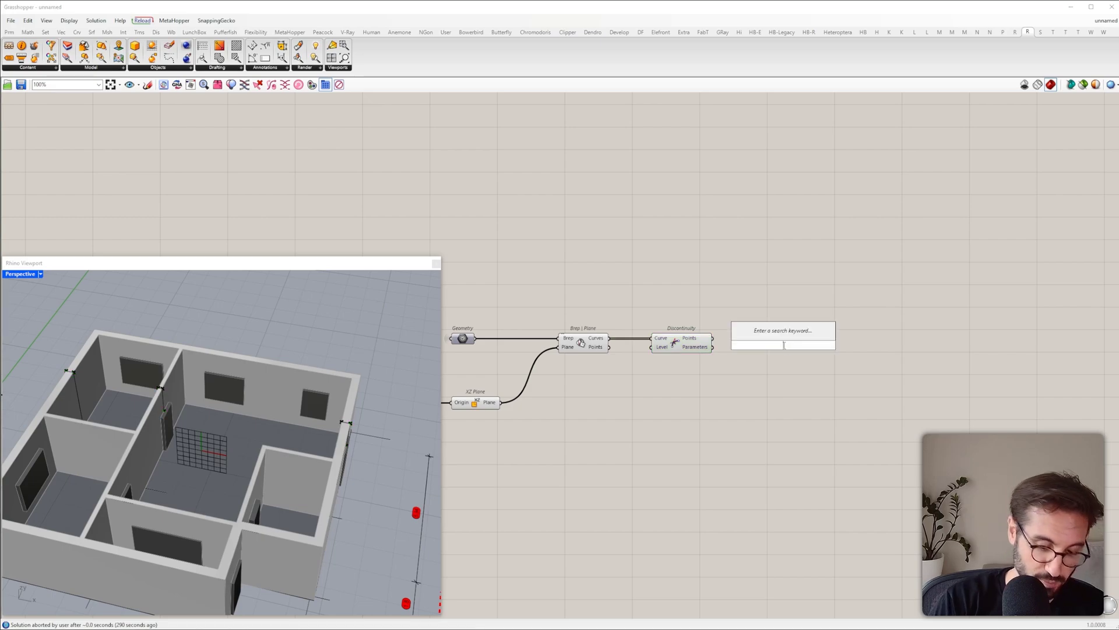
type("proje")
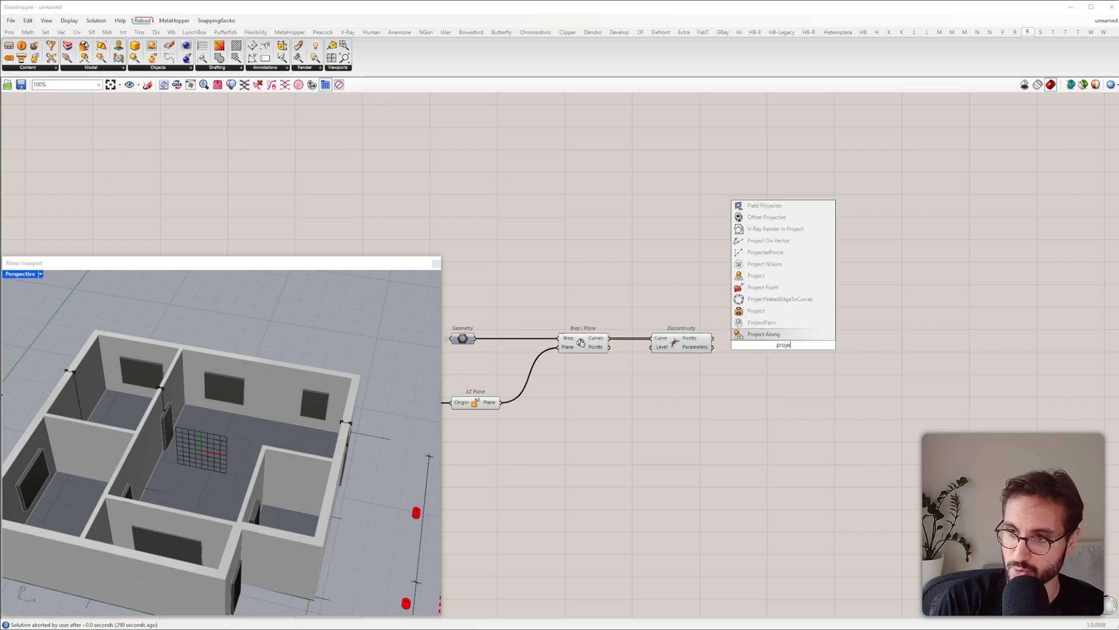
left_click(761, 275)
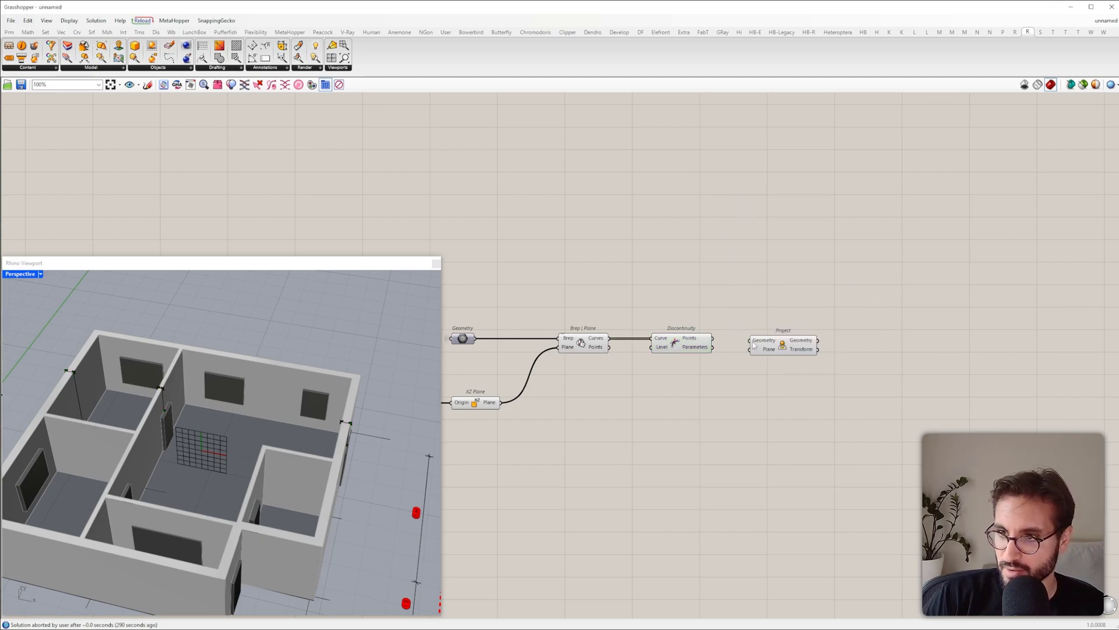
left_click_drag(768, 347, 795, 408)
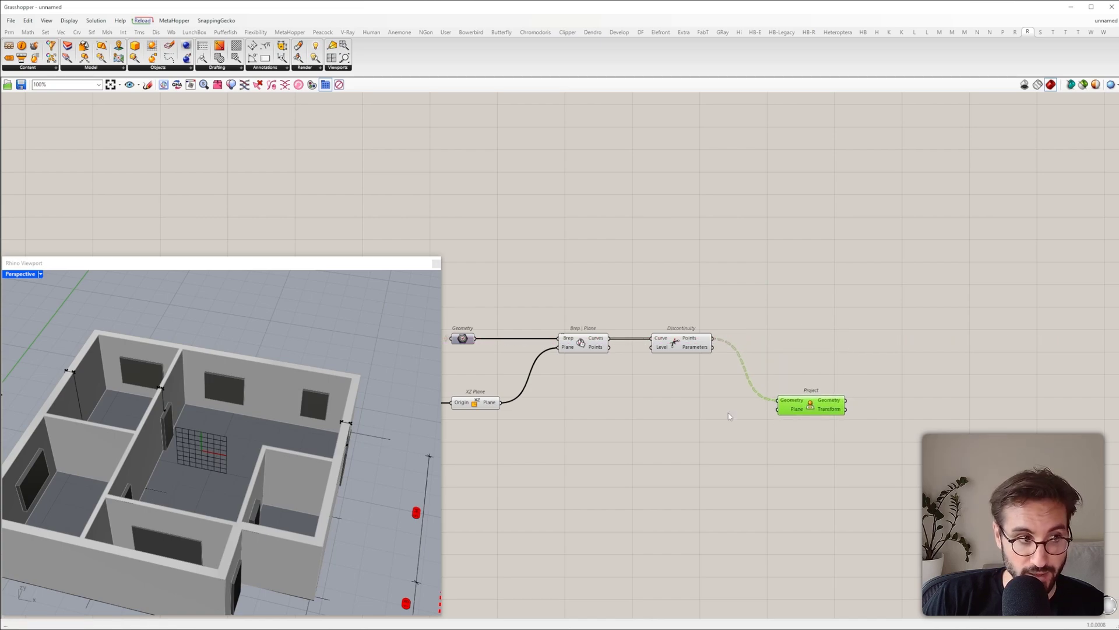
scroll(285, 404, "down", 10)
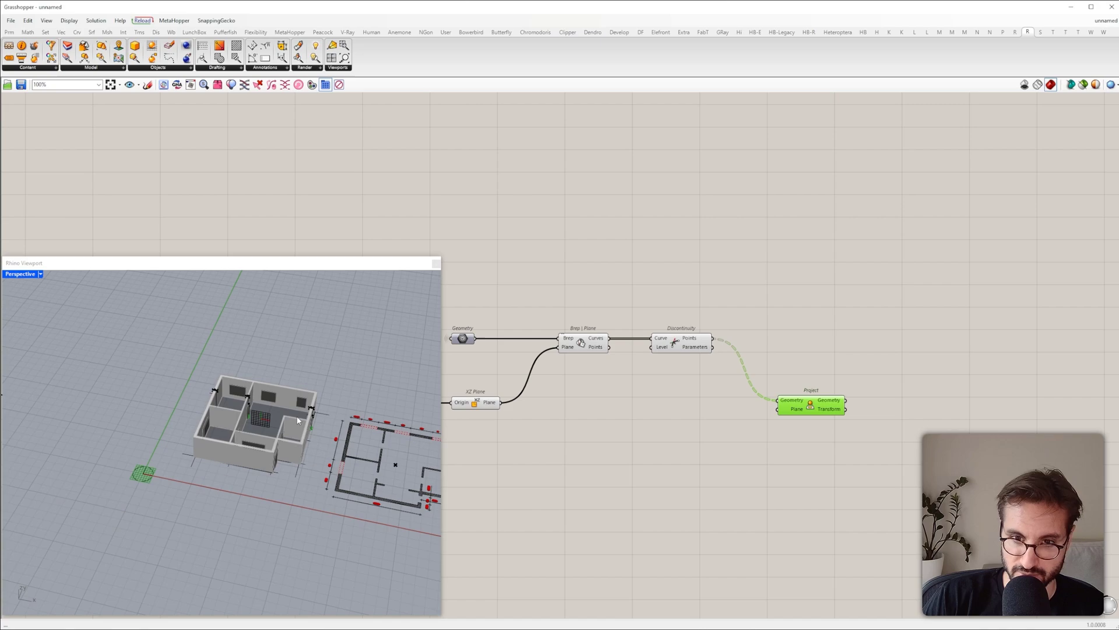
mouse_move(295, 417)
right_mouse_down()
mouse_move(288, 368)
mouse_move(296, 414)
right_mouse_up()
left_click_drag(805, 396, 780, 345)
Step: Compare the projected points under the house with the discontinuity points, and flatten Project's Geometry output
scroll(805, 348, "up", 4)
right_click(719, 365)
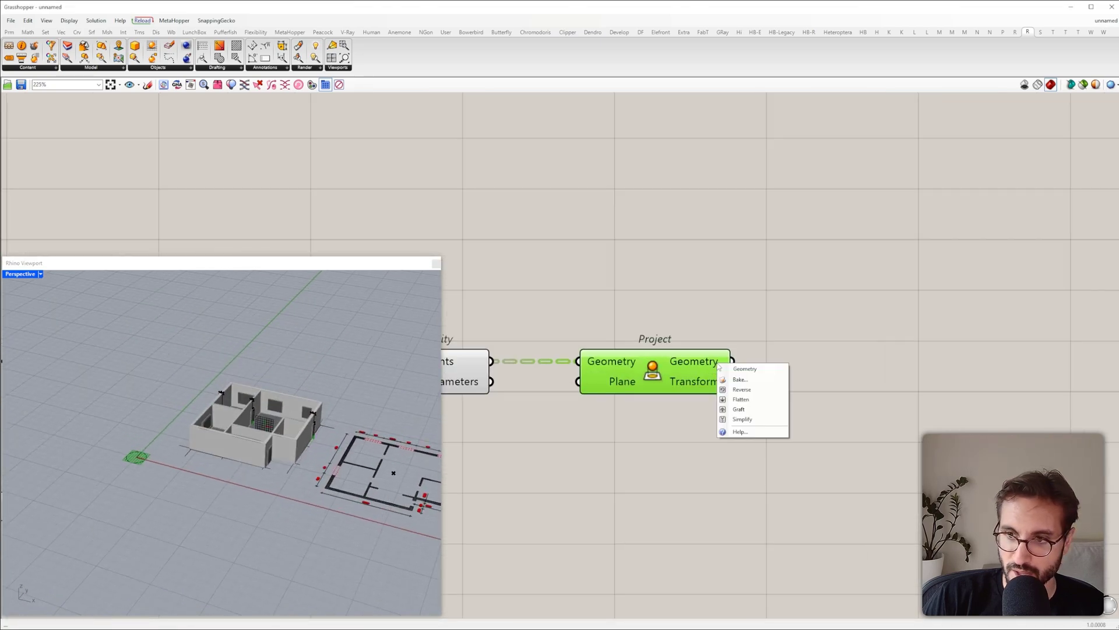
right_click_drag(297, 403, 284, 305)
scroll(262, 434, "up", 8)
right_click_drag(274, 459, 249, 447)
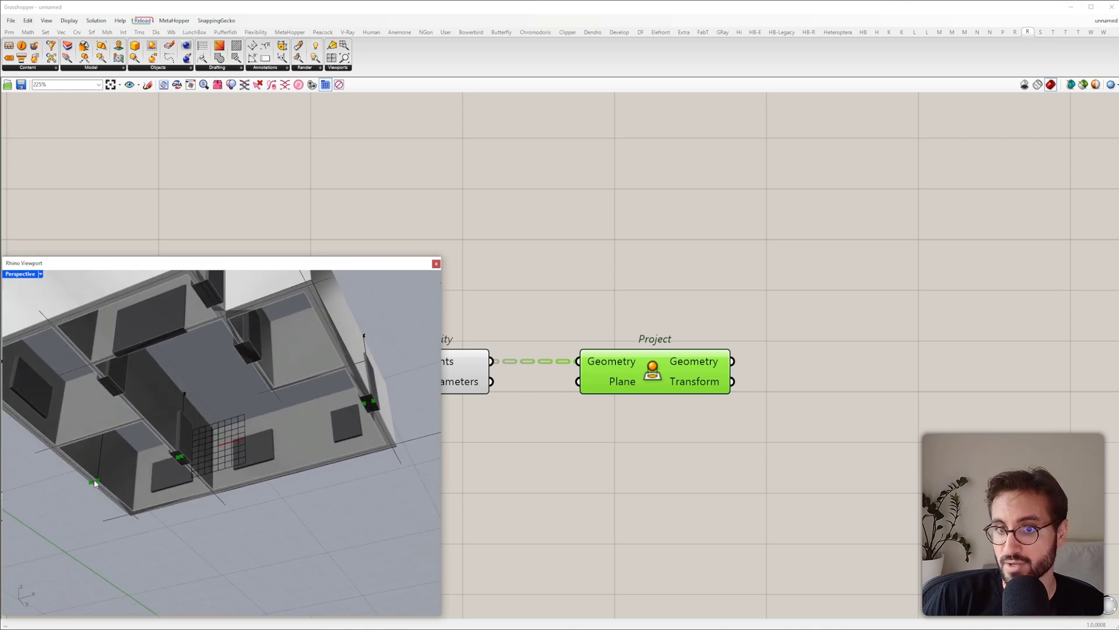
right_click(712, 366)
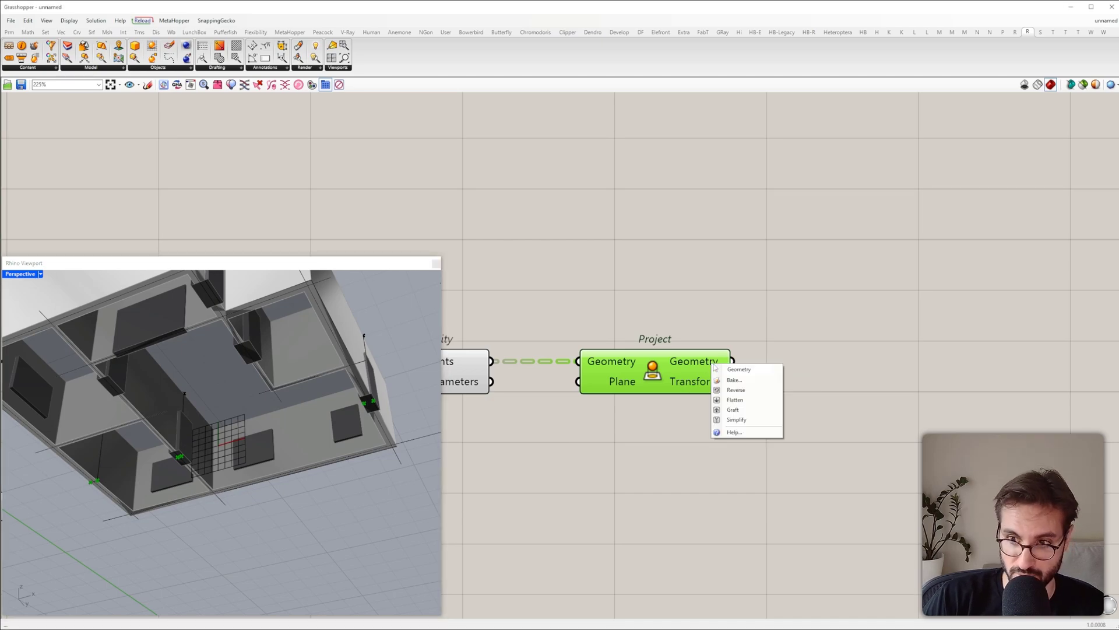
left_click(738, 397)
right_click_drag(232, 452, 242, 421)
left_click(470, 380)
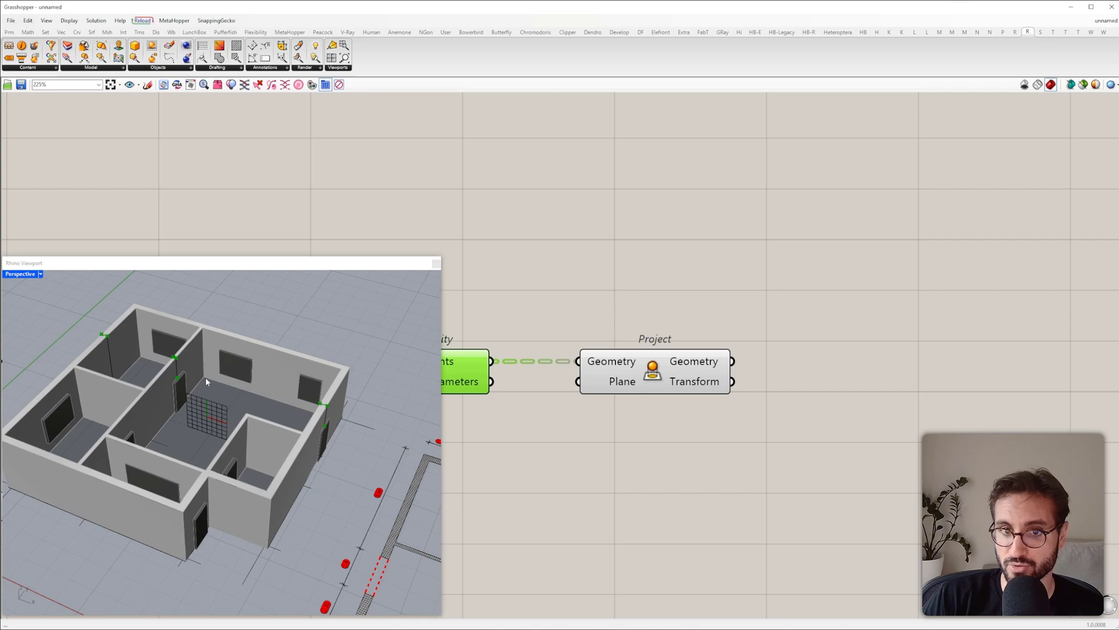
left_click(596, 505)
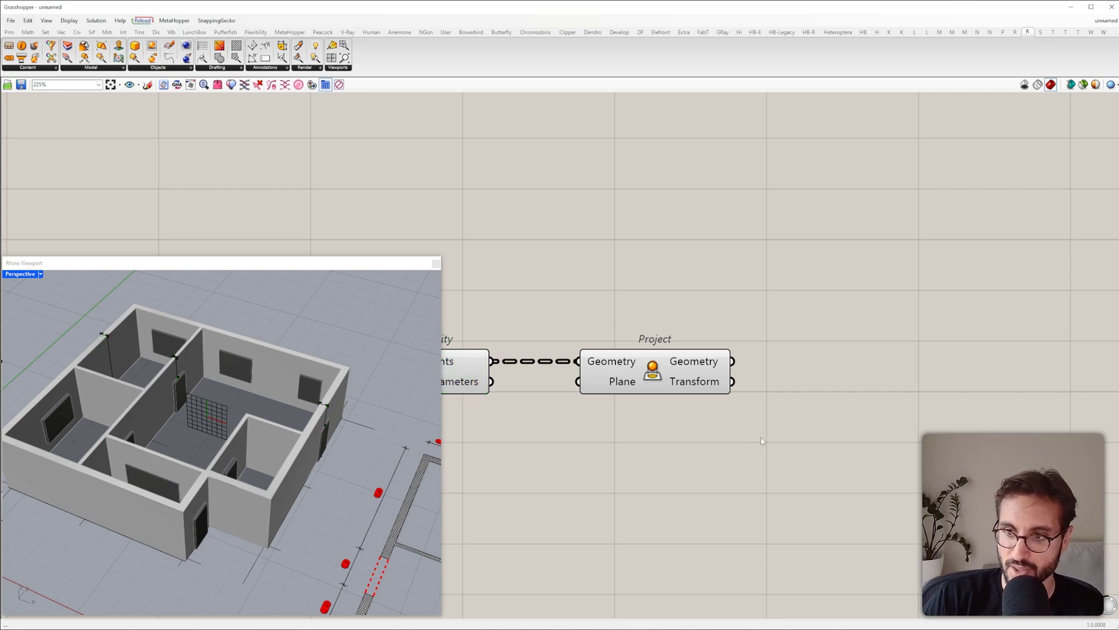
right_click(710, 364)
left_click(743, 401)
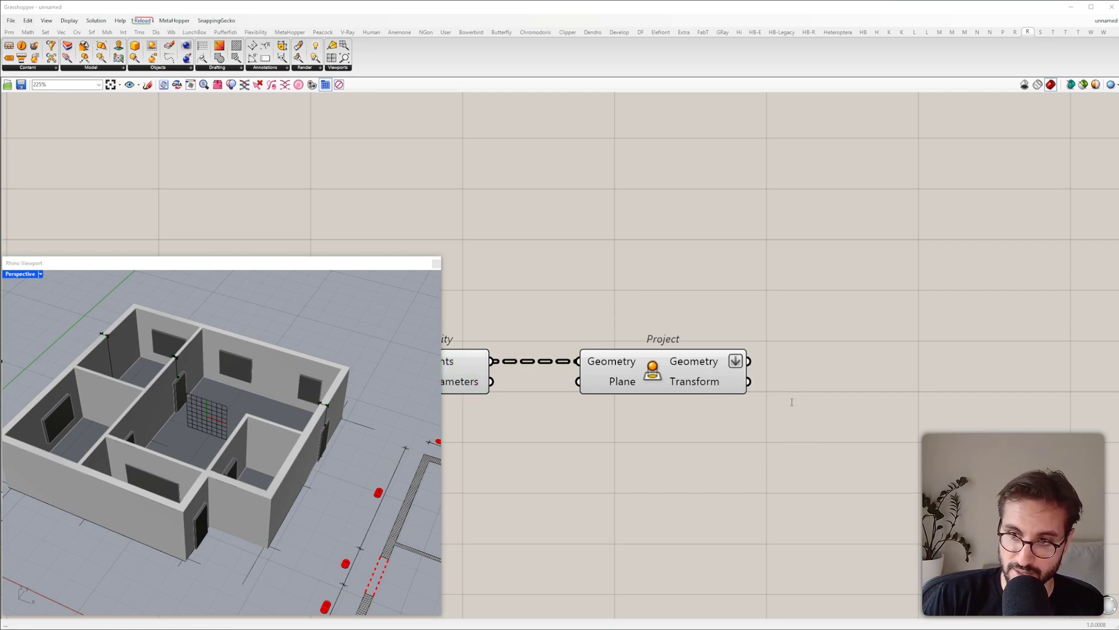
Step: Add a Cull Duplicates component fed by Project's flattened Geometry and set its mode to Leave One
double_click(793, 400)
type("cull")
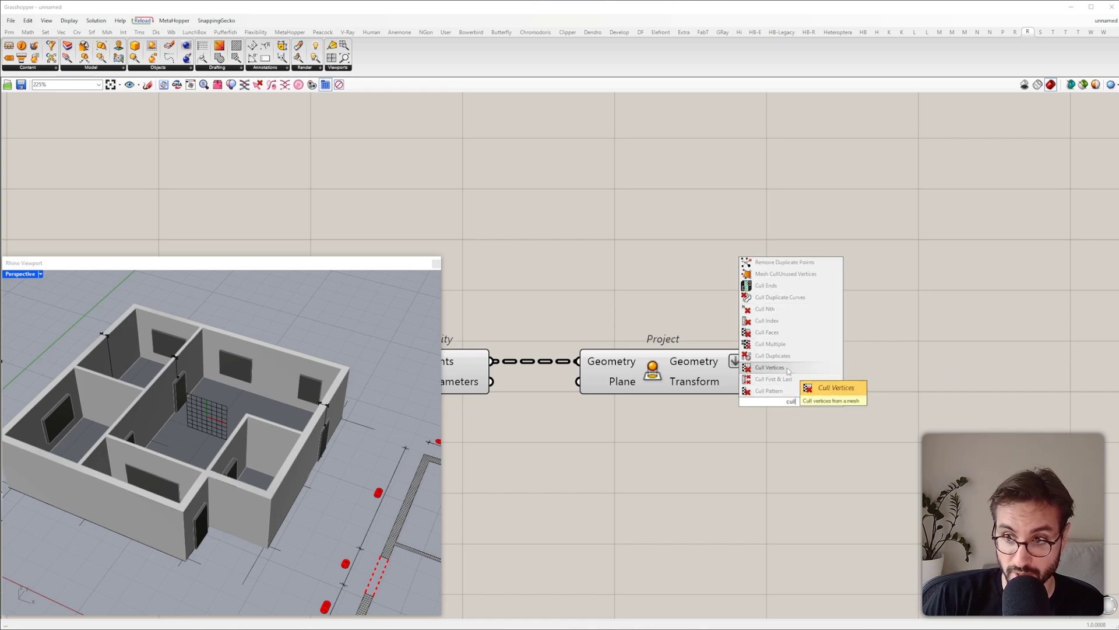
left_click(774, 355)
left_click_drag(812, 385, 748, 360)
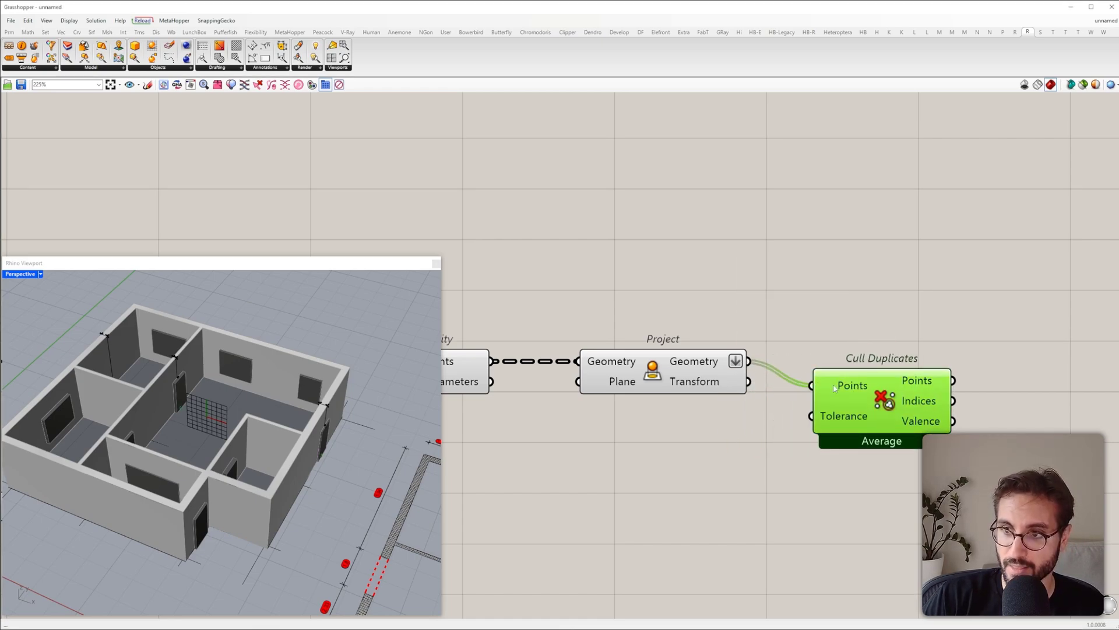
left_click_drag(886, 401, 855, 372)
right_click(856, 375)
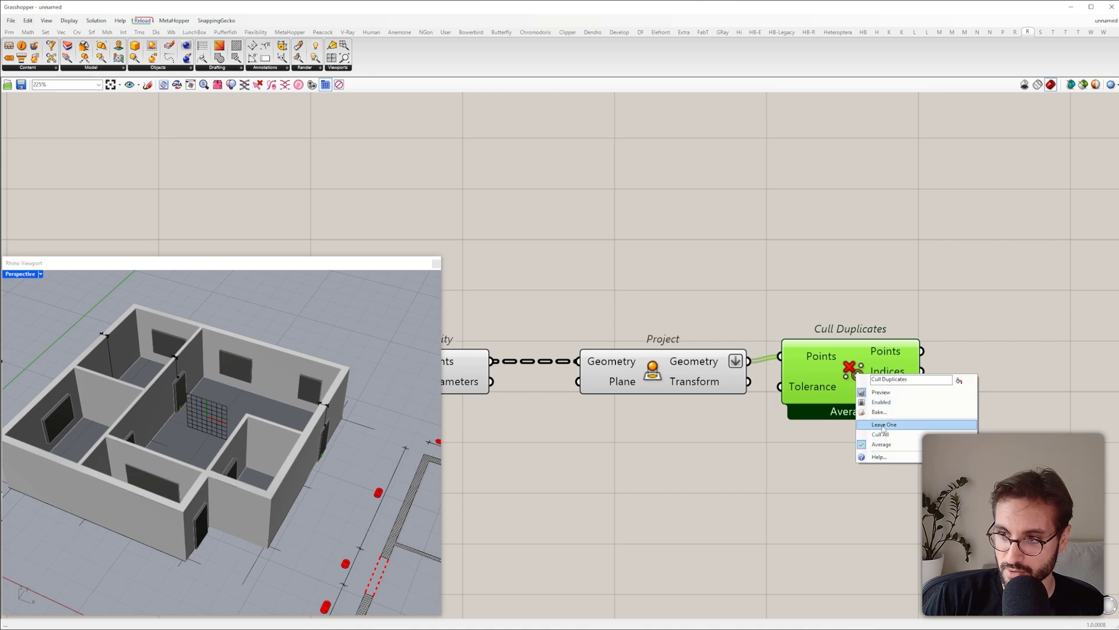
left_click(881, 427)
right_click_drag(257, 484, 280, 434)
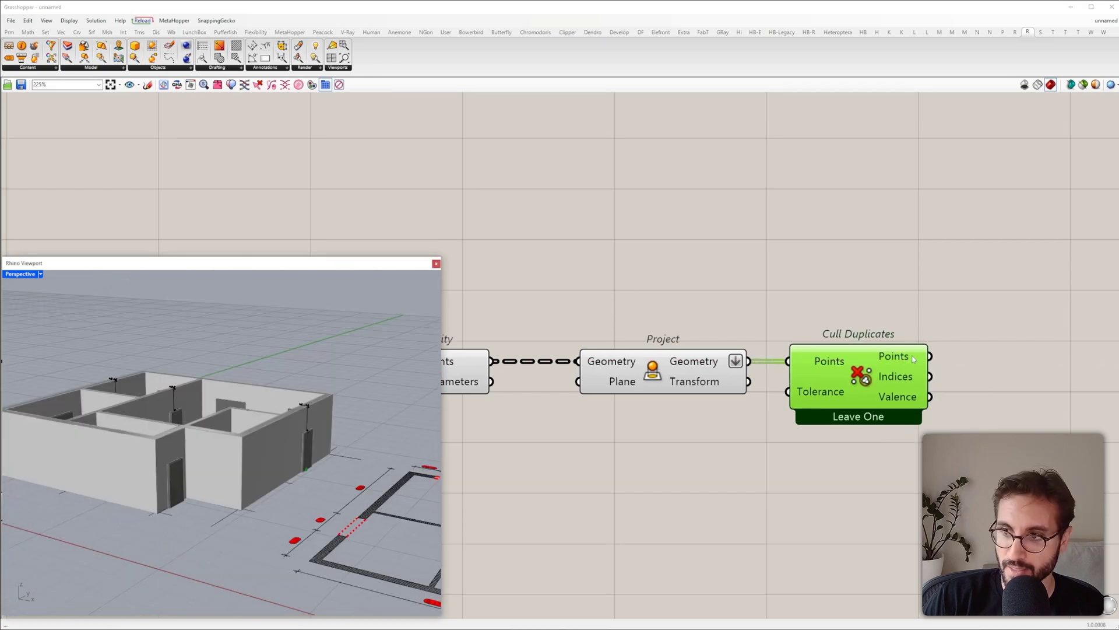
right_click_drag(245, 390, 200, 464)
key("Print")
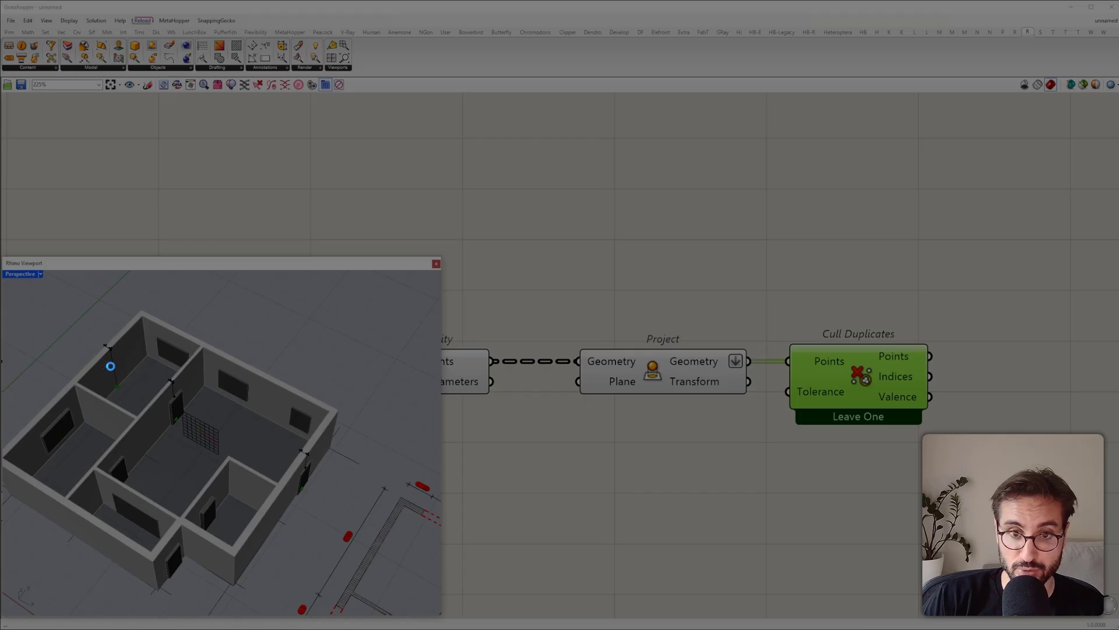
left_click_drag(65, 328, 413, 571)
key("Escape")
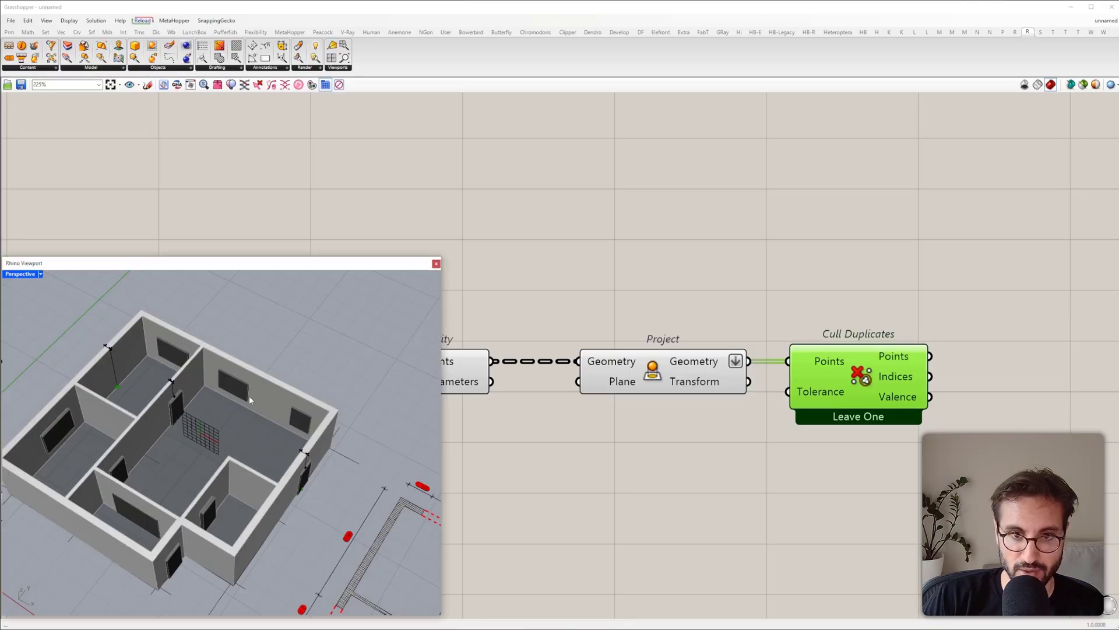
Step: Hide the previews of the house walls and of the Discontinuity and Project components, leaving the culled points displayed
scroll(749, 372, "down", 10)
right_click_drag(239, 427, 245, 414)
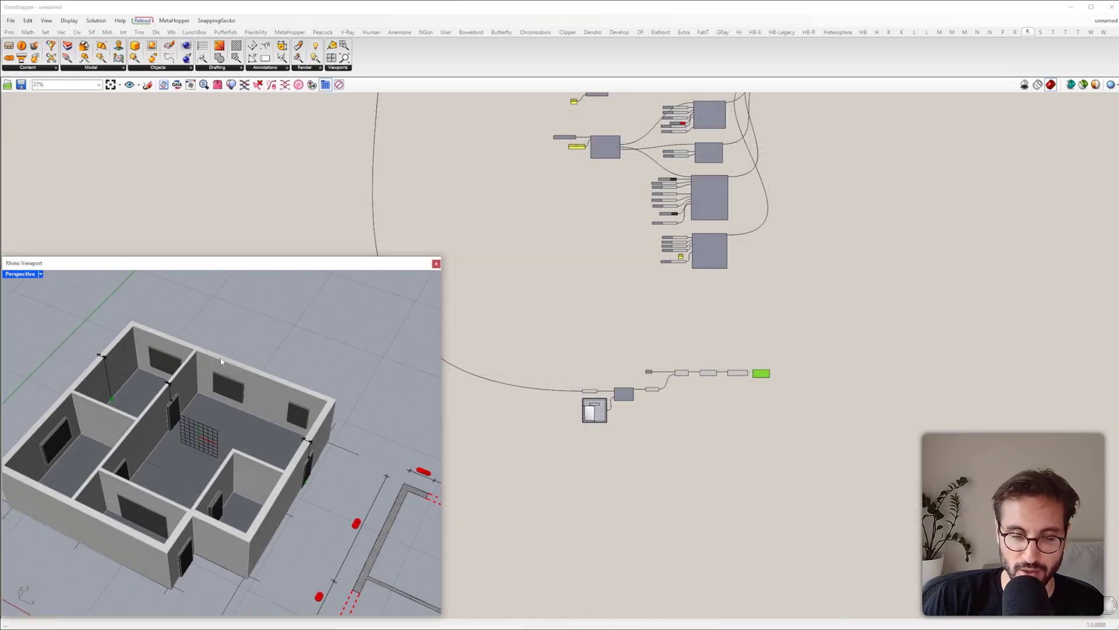
scroll(816, 340, "down", 4)
right_click_drag(814, 341, 905, 498)
right_click_drag(545, 214, 828, 336)
scroll(828, 336, "up", 5)
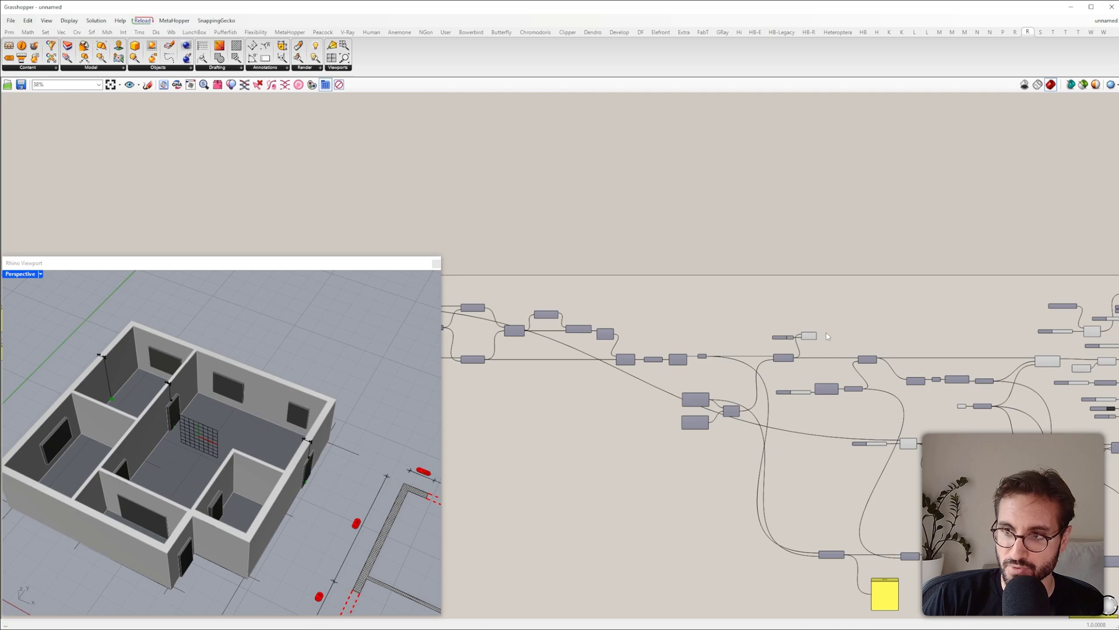
scroll(828, 337, "up", 5)
left_click(809, 335)
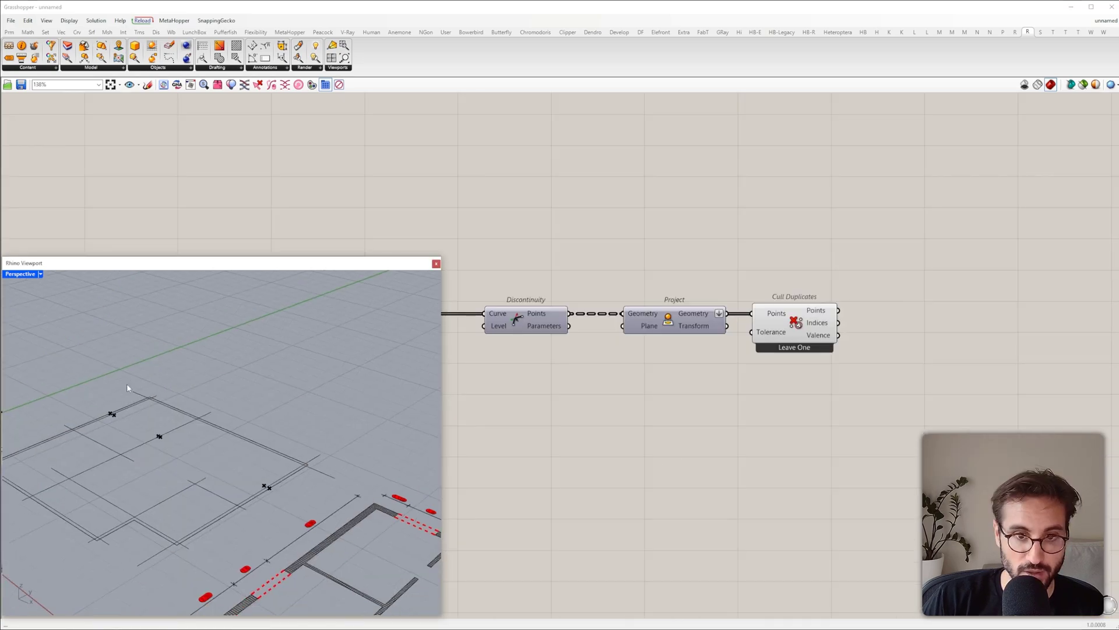
scroll(130, 387, "up", 3)
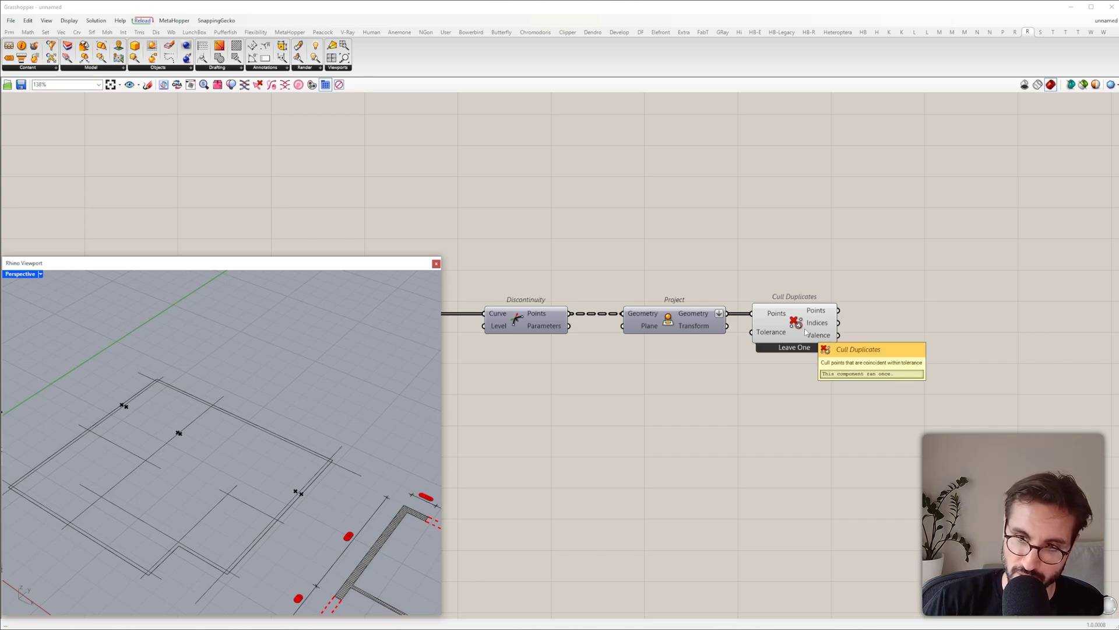
Step: Check the XZ Plane and culled points, and add a Plane Closest Point component below Cull Duplicates
scroll(806, 331, "down", 3)
right_click_drag(806, 331, 1061, 341)
left_click(715, 389)
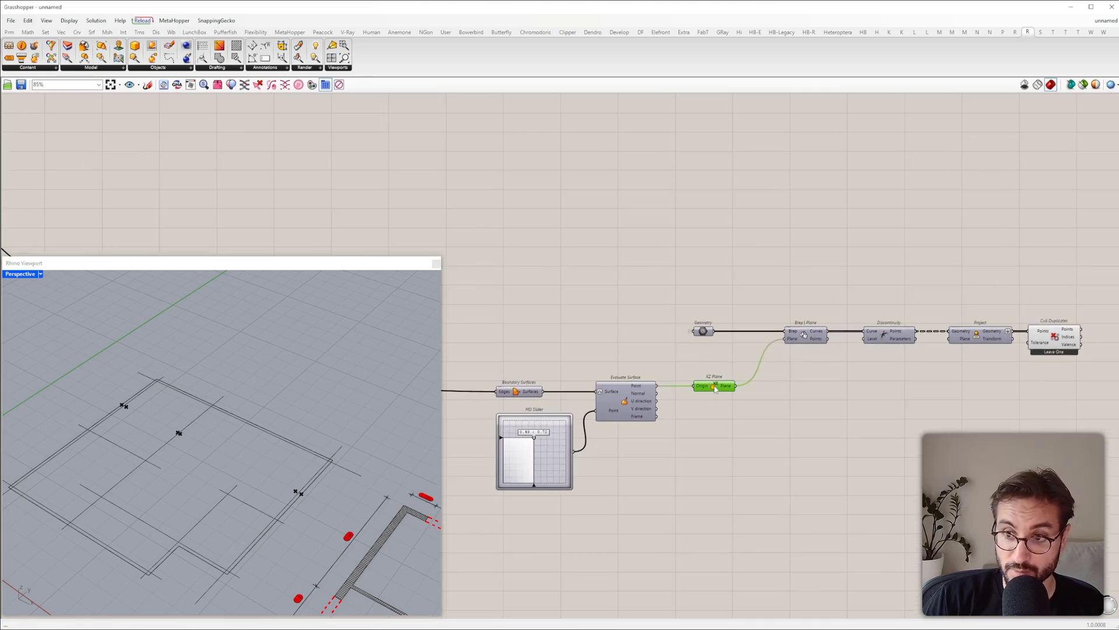
right_click_drag(716, 389, 497, 425)
left_click(855, 372)
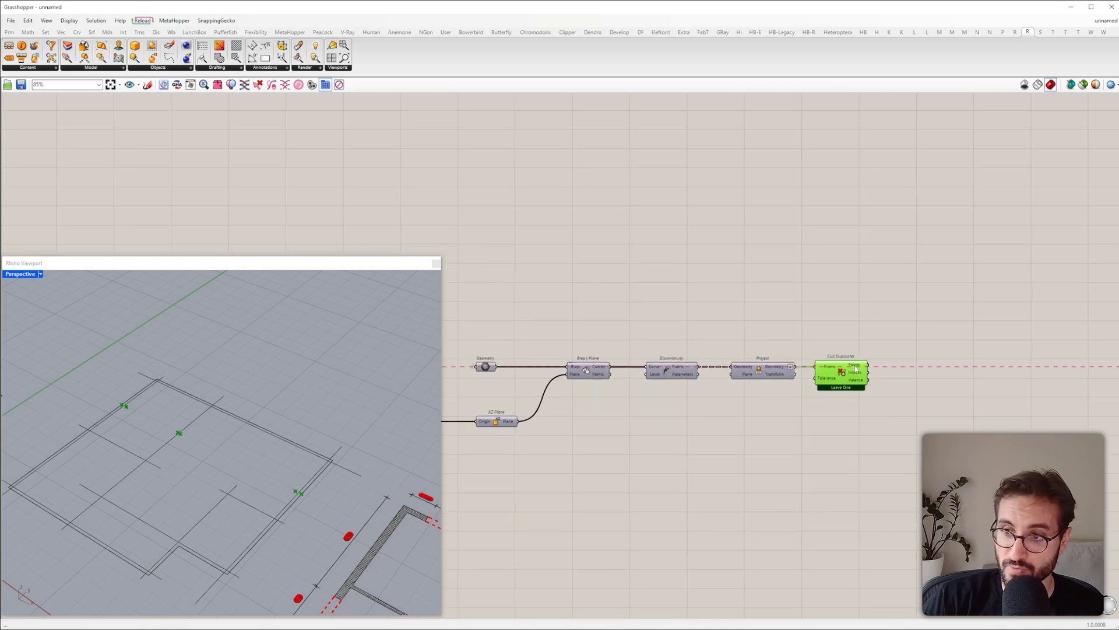
double_click(865, 422)
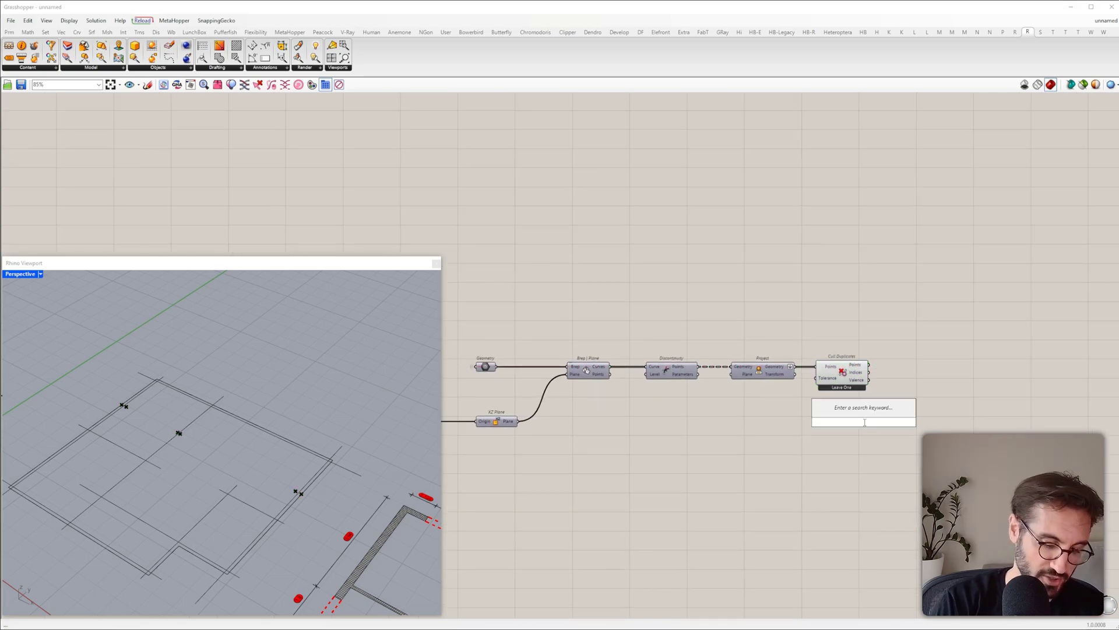
type("closest point po")
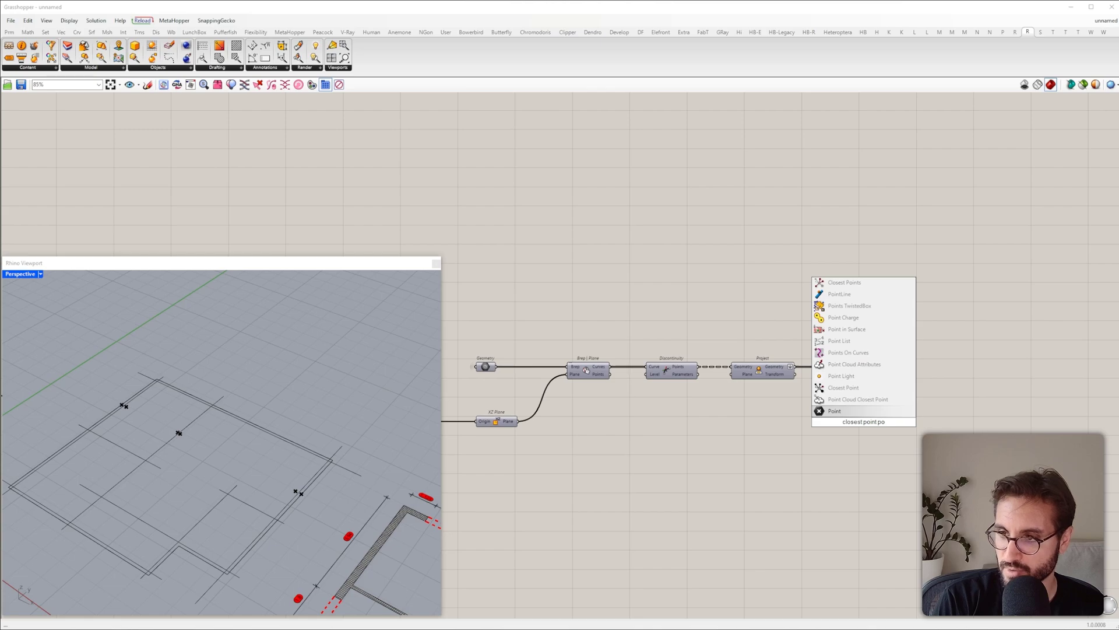
key("BackSpace")
type("la")
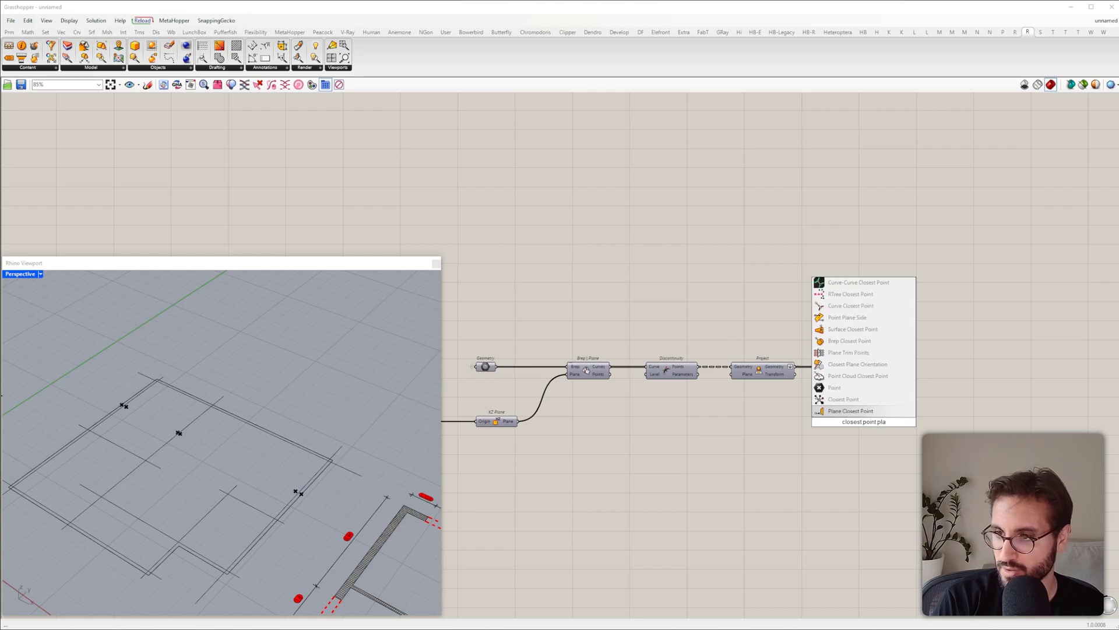
left_click(851, 411)
Step: Connect Cull Duplicates' Points and the XZ Plane to Plane Closest Point and place it beyond Cull Duplicates
scroll(868, 415, "up", 3)
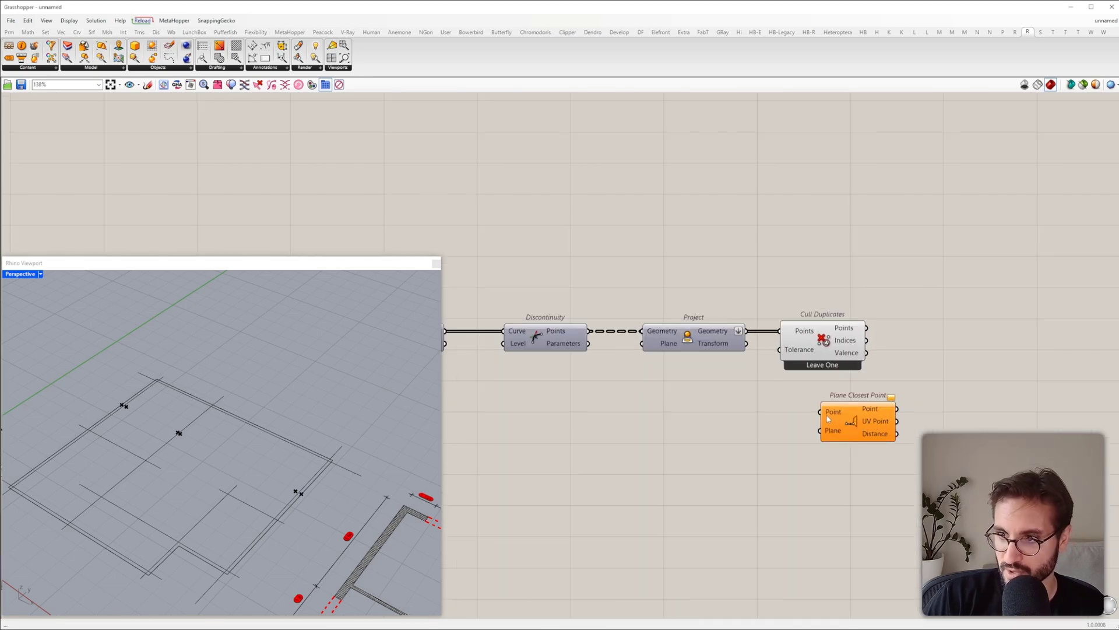
left_click_drag(821, 411, 867, 327)
scroll(673, 423, "down", 5)
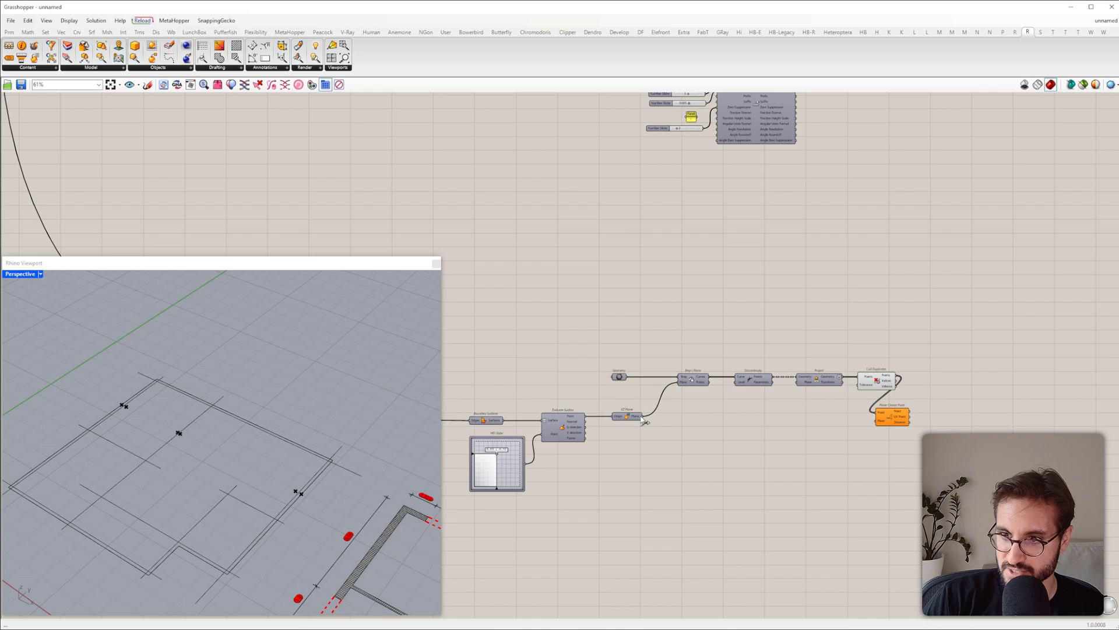
mouse_move(642, 417)
left_mouse_down()
mouse_move(889, 424)
mouse_move(644, 417)
left_mouse_up()
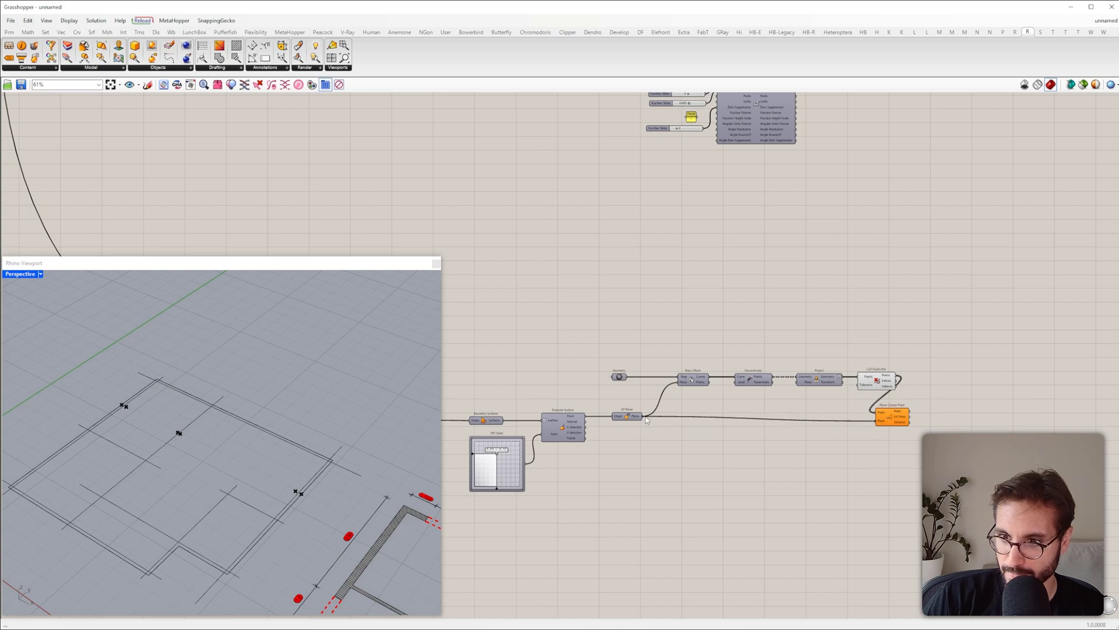
left_click_drag(891, 416, 928, 412)
scroll(935, 415, "up", 4)
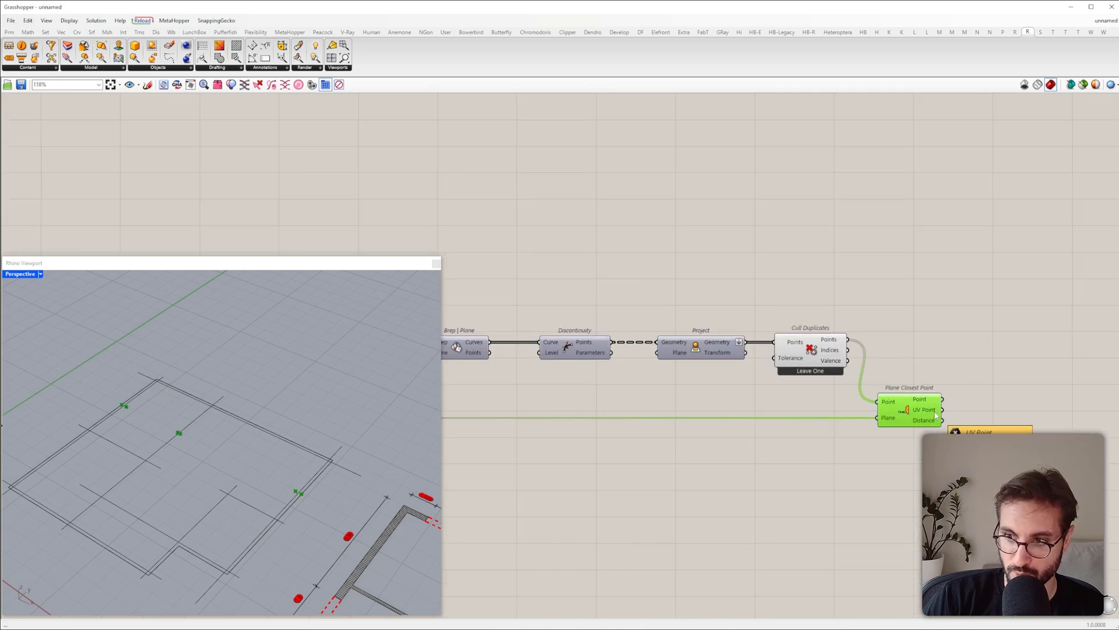
key("Print")
left_click_drag(923, 368, 1050, 554)
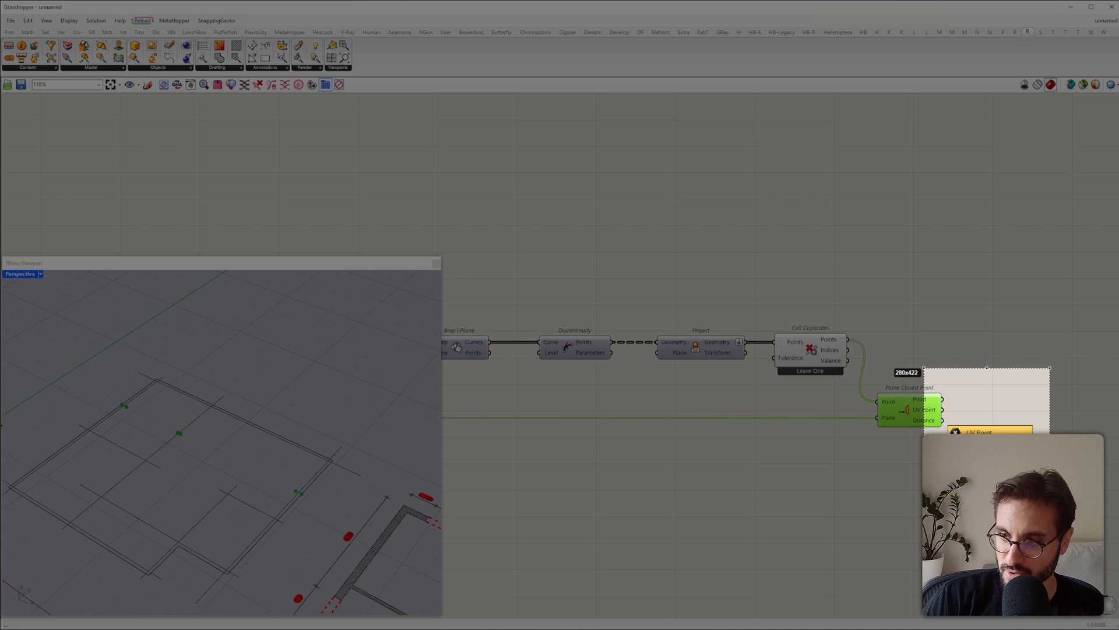
key("Escape")
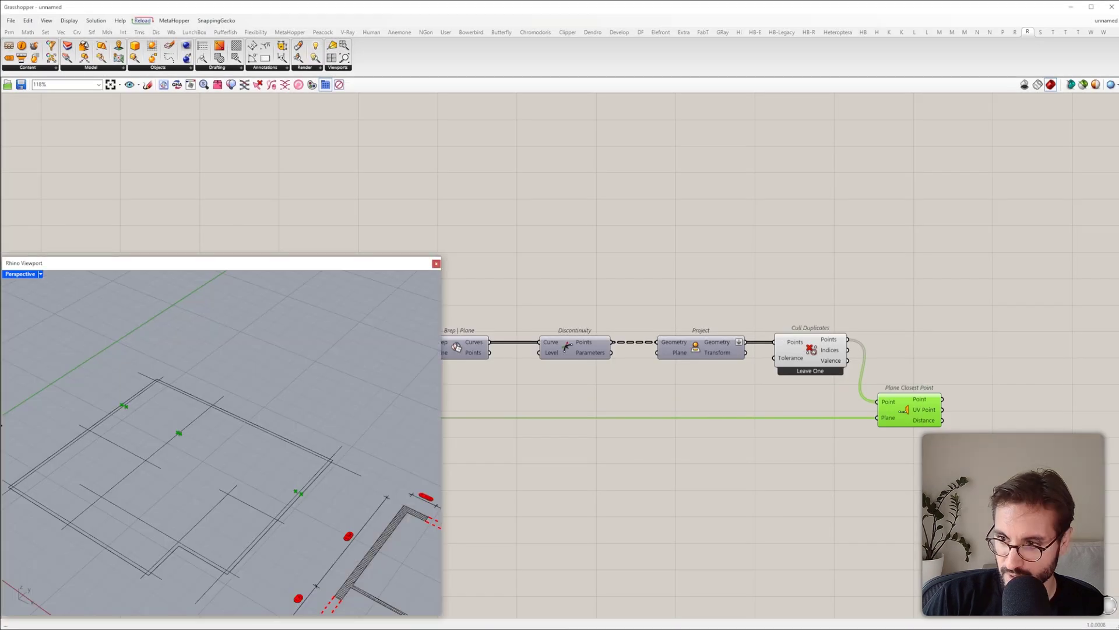
Step: Add a Deconstruct component, connect Plane Closest Point's UV Point to it, and place it beside that component
double_click(979, 429)
type("dec")
key("Return")
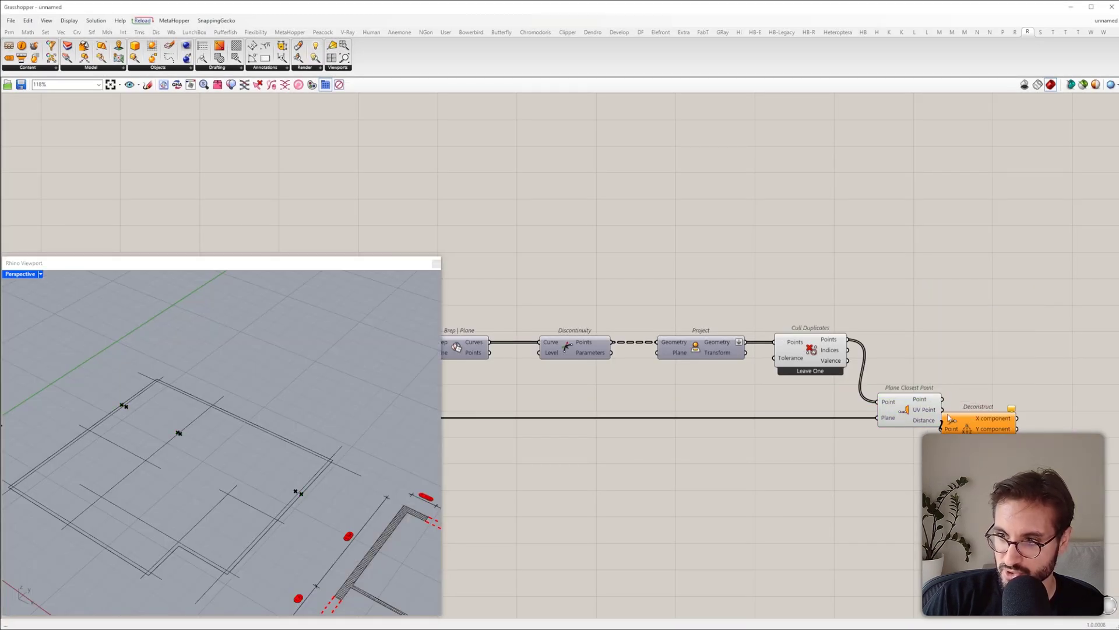
left_click_drag(949, 417, 942, 410)
left_click_drag(979, 421, 1011, 401)
right_click_drag(1016, 398, 781, 416)
Step: Add a Sort List component, using Deconstruct's X component as Keys and Cull Duplicates' Points as Values A, and place it beyond Deconstruct
double_click(869, 379)
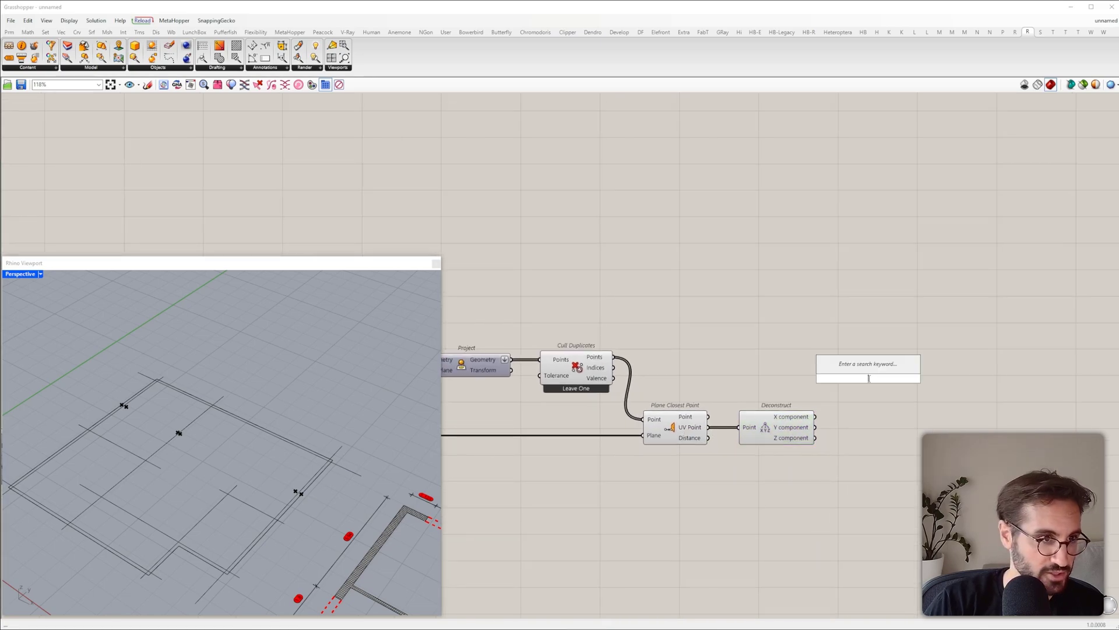
type("sort")
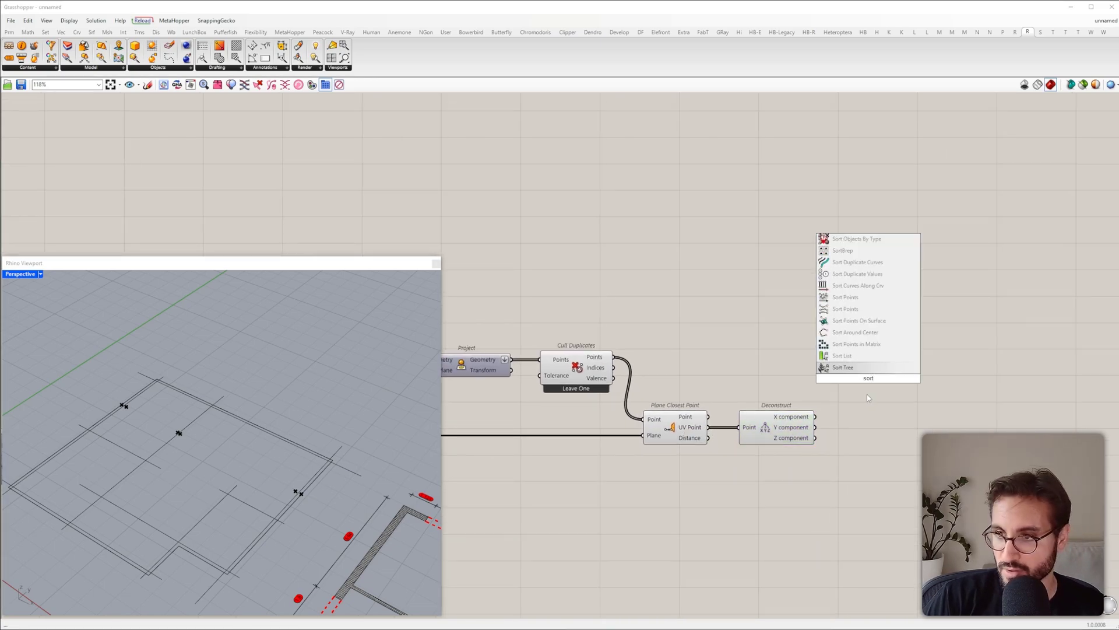
left_click(854, 356)
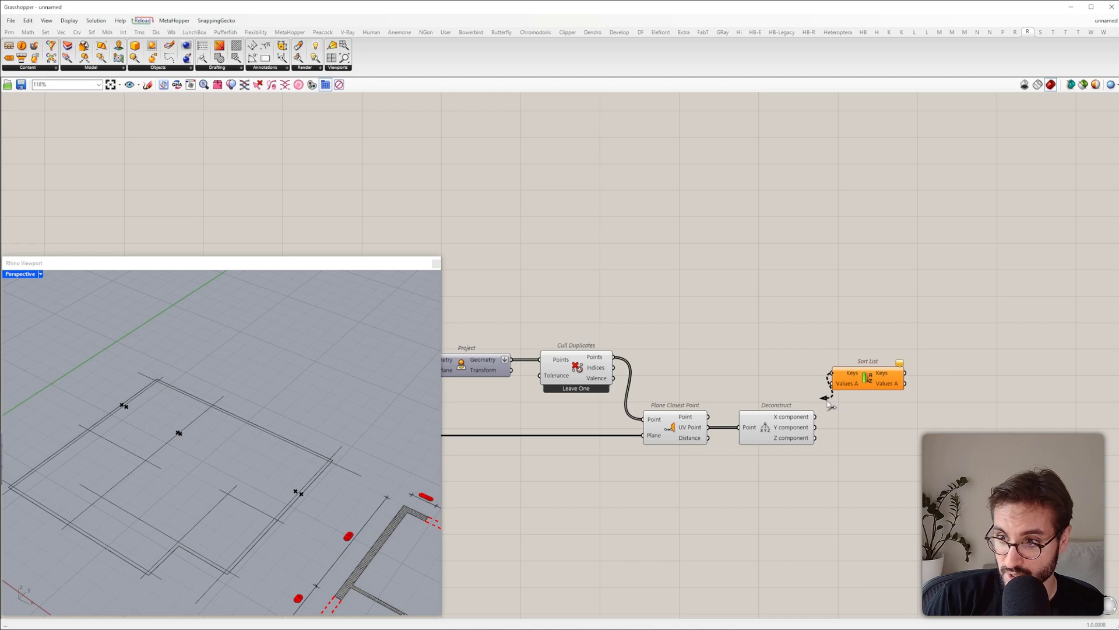
left_click_drag(828, 402, 614, 357)
left_click_drag(882, 383, 893, 357)
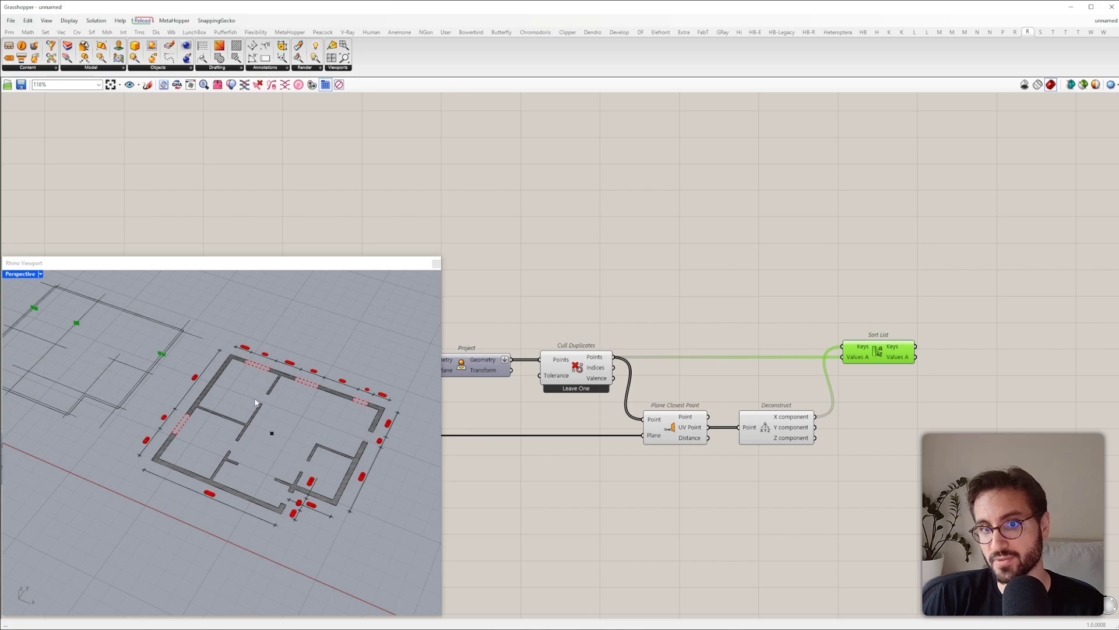
right_click_drag(264, 369, 255, 366)
Step: Add an Orient component beyond Sort List and connect Sort List's sorted Values A to its Geometry input
right_click_drag(939, 341, 728, 322)
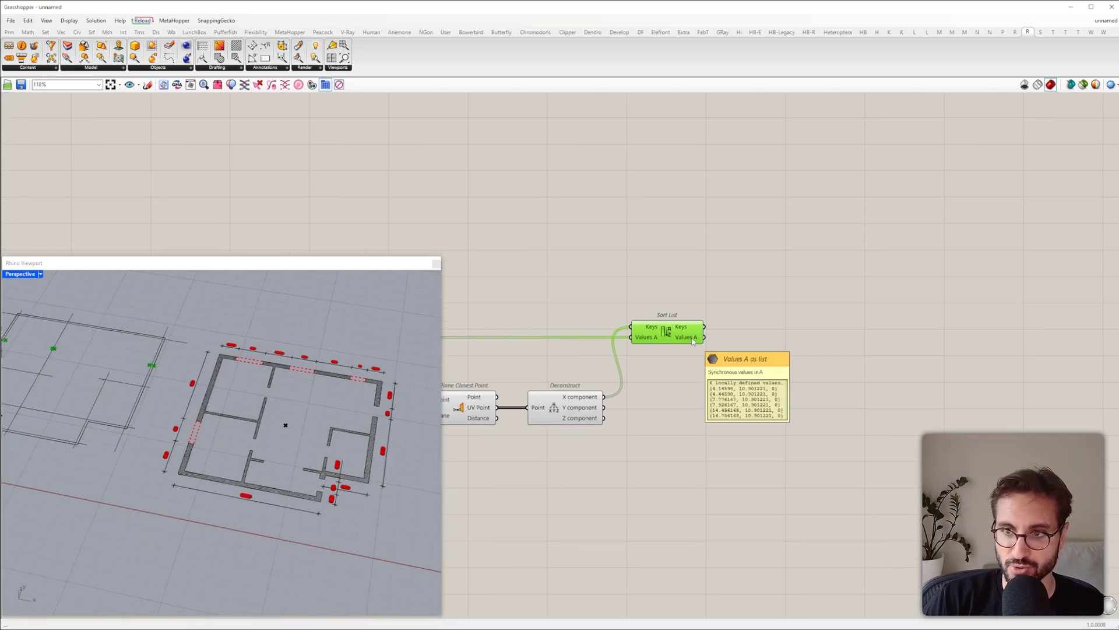
scroll(693, 342, "down", 4)
double_click(857, 359)
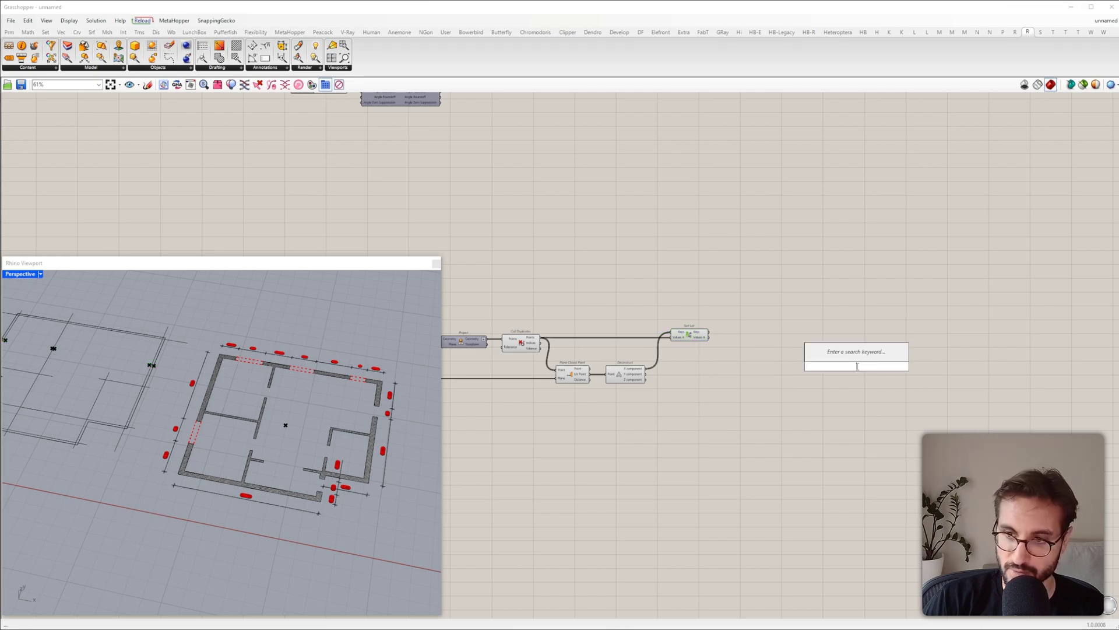
type("orient")
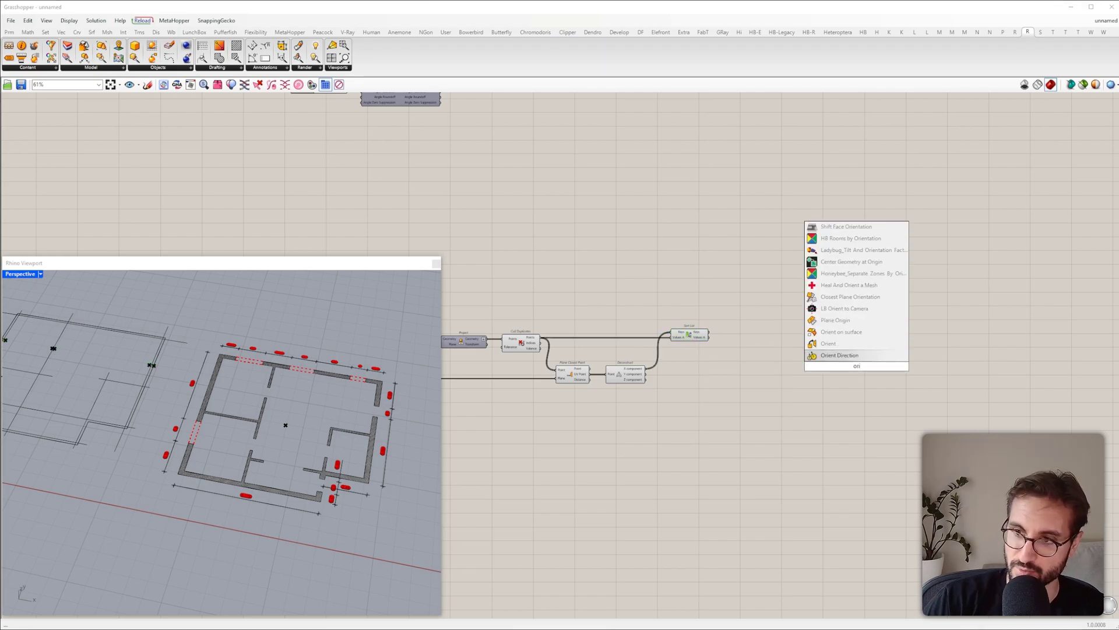
left_click(837, 354)
left_click_drag(748, 344, 709, 337)
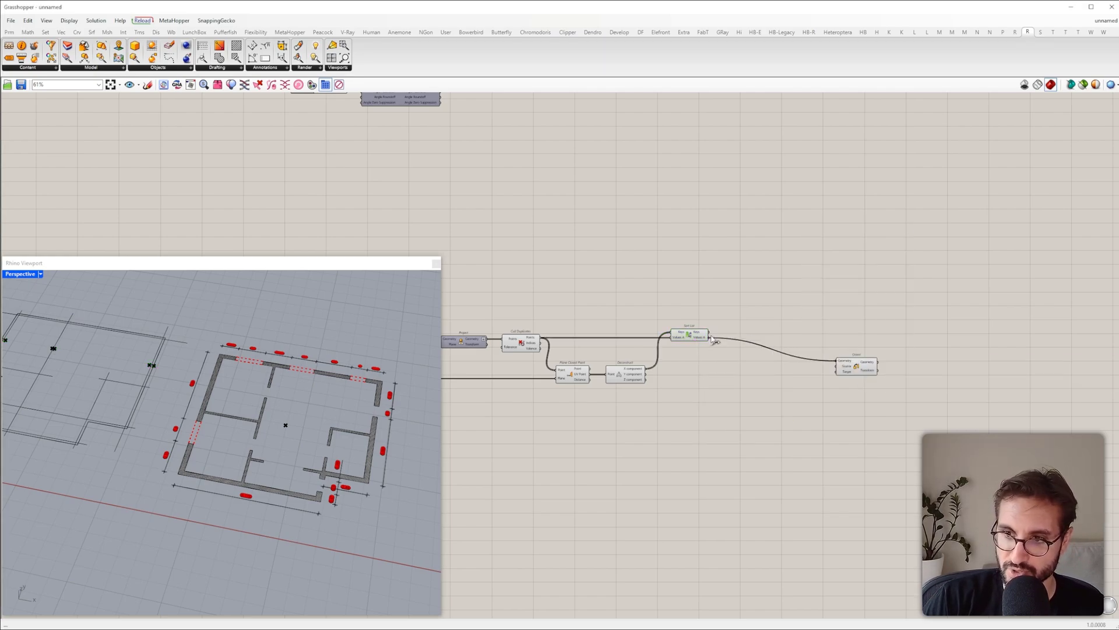
left_click_drag(854, 366, 851, 343)
Step: Connect the existing XY Plane based on the Point parameter to Orient's Target input
scroll(851, 344, "up", 3)
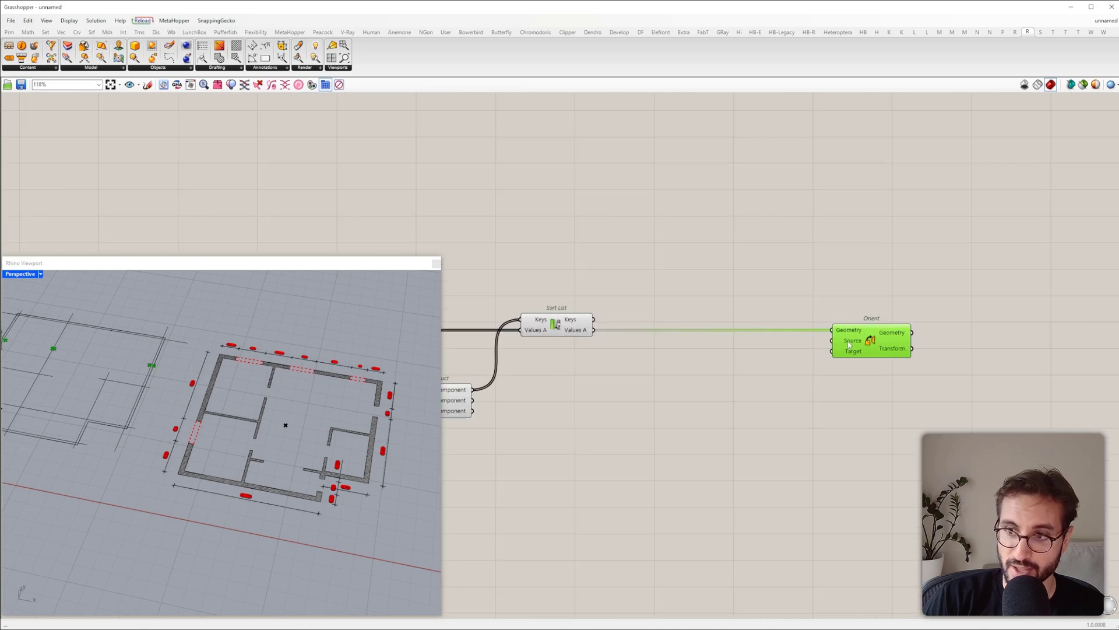
mouse_move(853, 352)
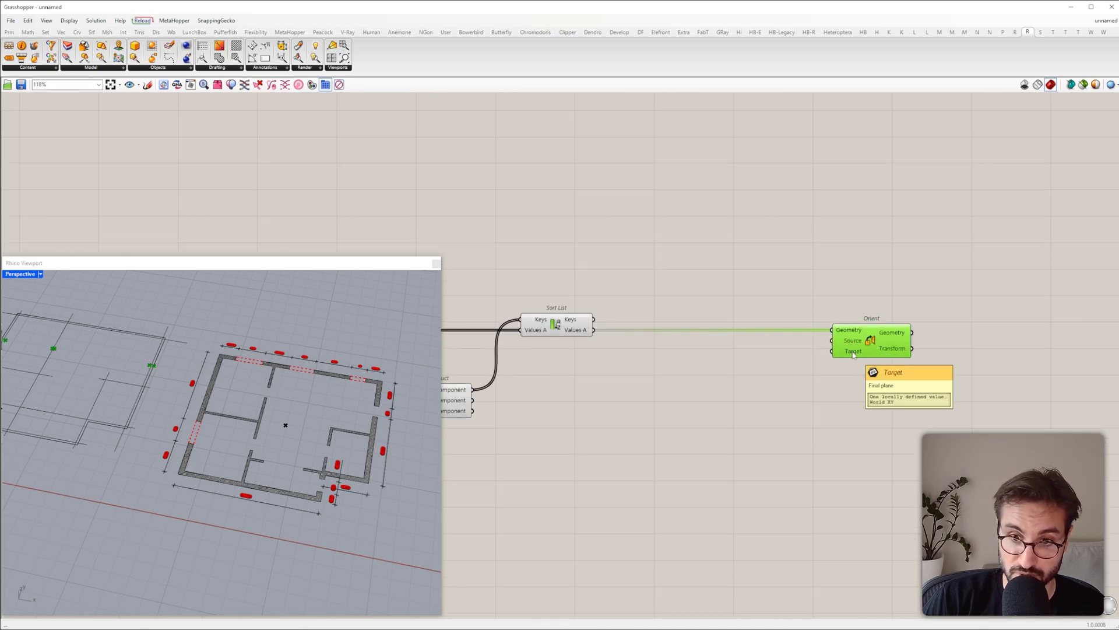
scroll(852, 352, "down", 10)
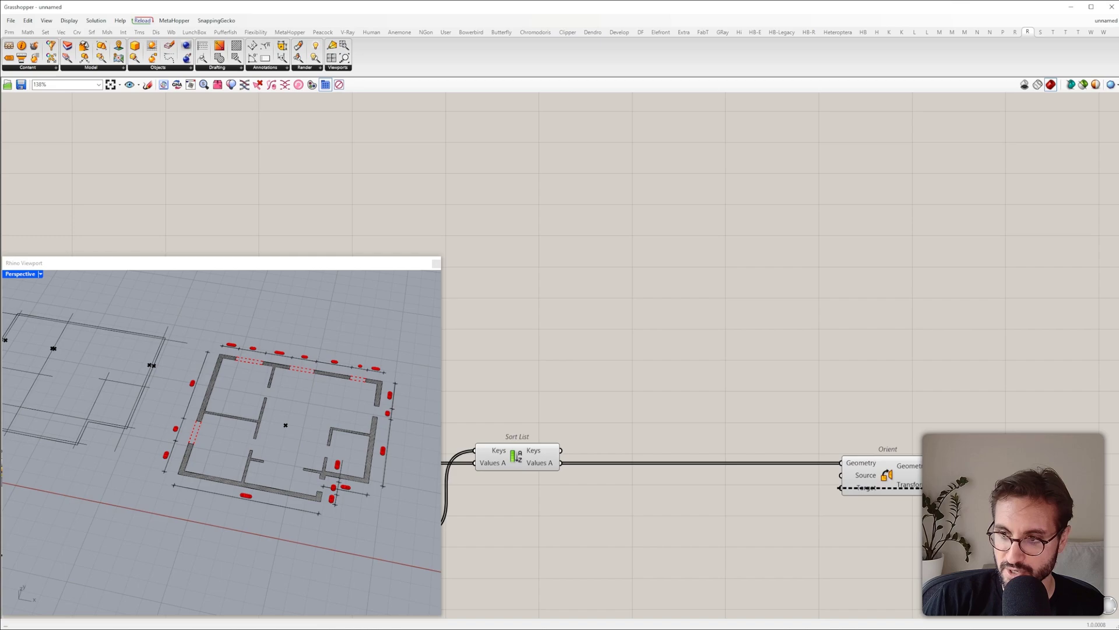
scroll(747, 303, "up", 8)
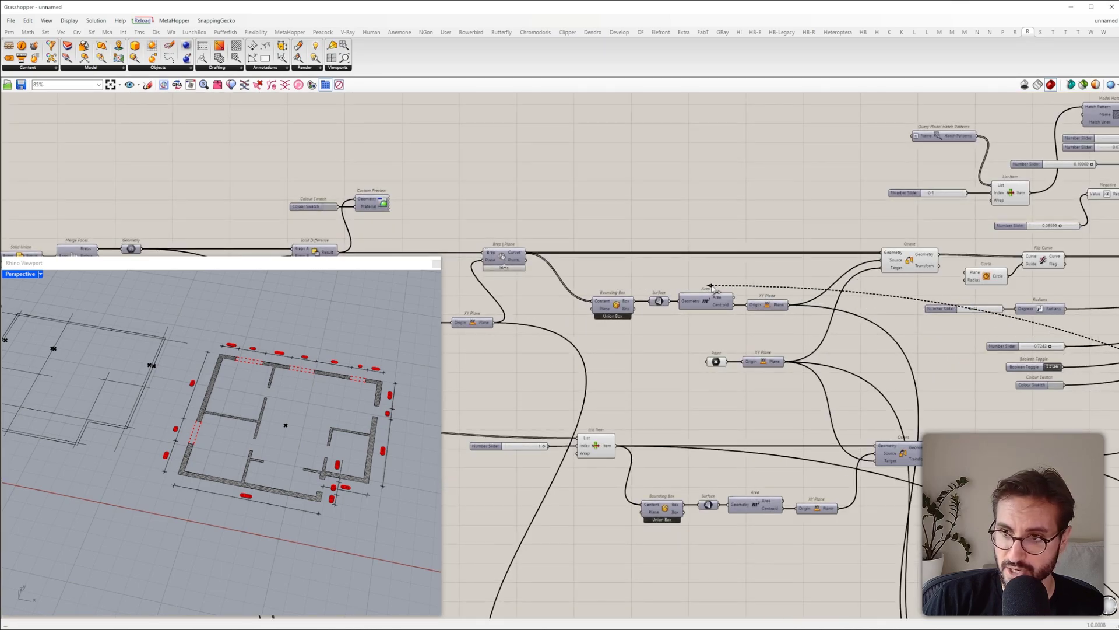
left_click_drag(712, 290, 785, 362)
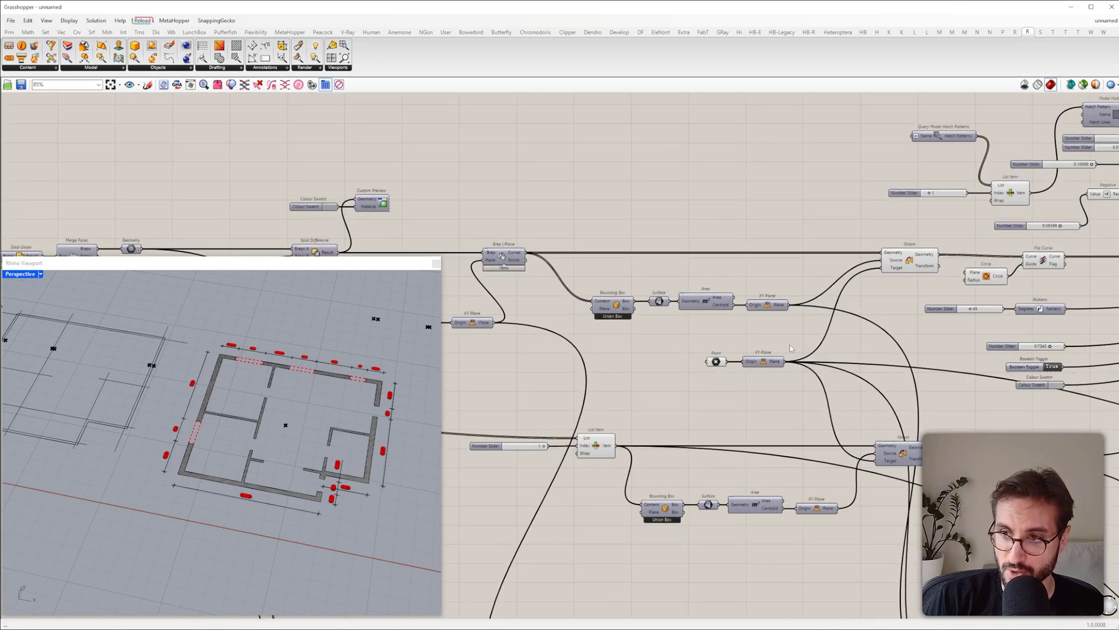
right_click_drag(791, 348, 754, 328)
Step: Check the bounding-box centroid's XY Plane, then add a Point parameter fed by Area's Centroid and place it in free space near the MD Slider
left_click(736, 288)
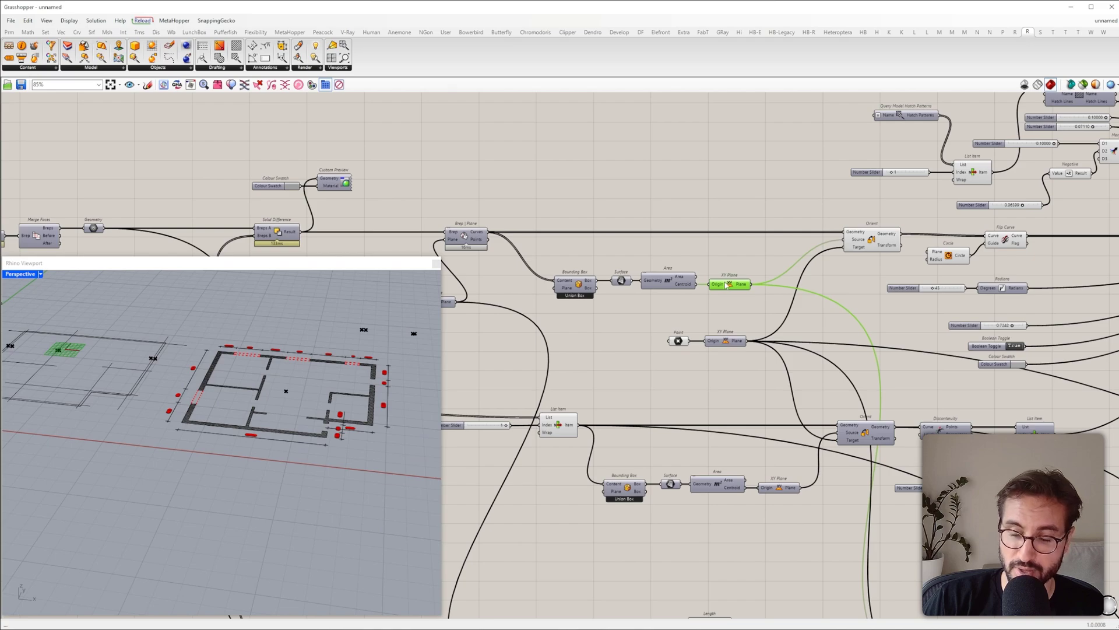
right_click_drag(726, 290, 745, 285)
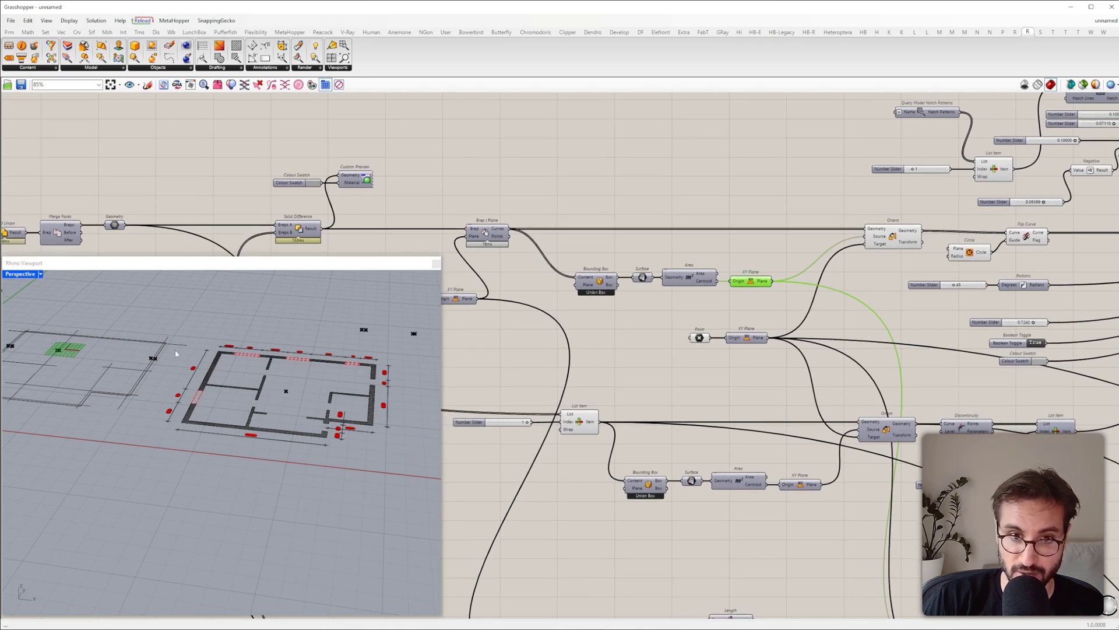
right_click_drag(175, 349, 210, 347)
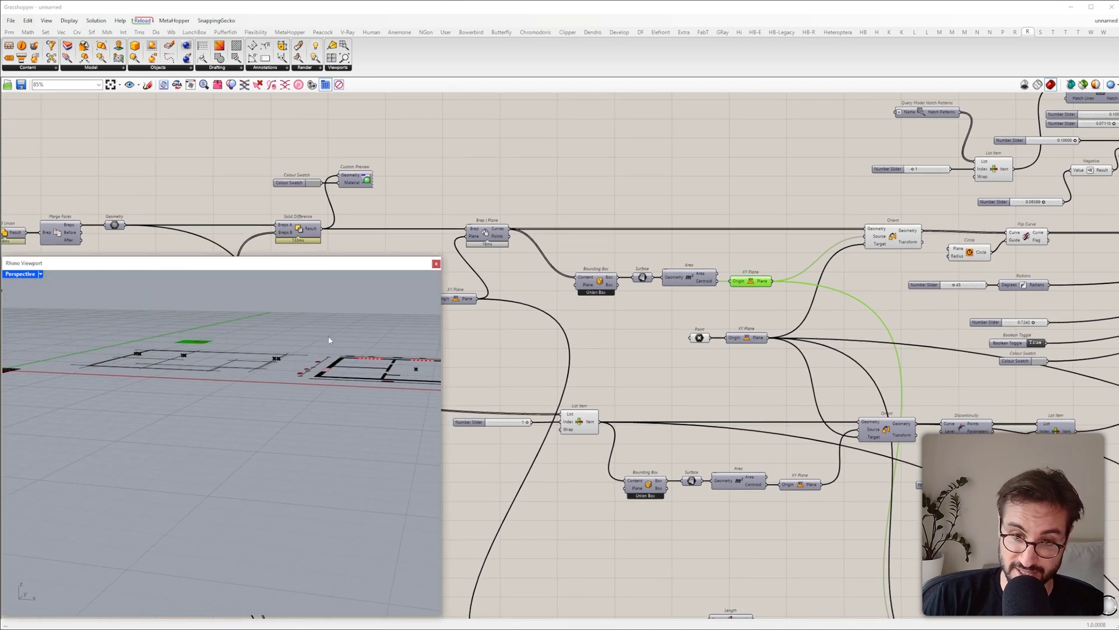
left_click(704, 284)
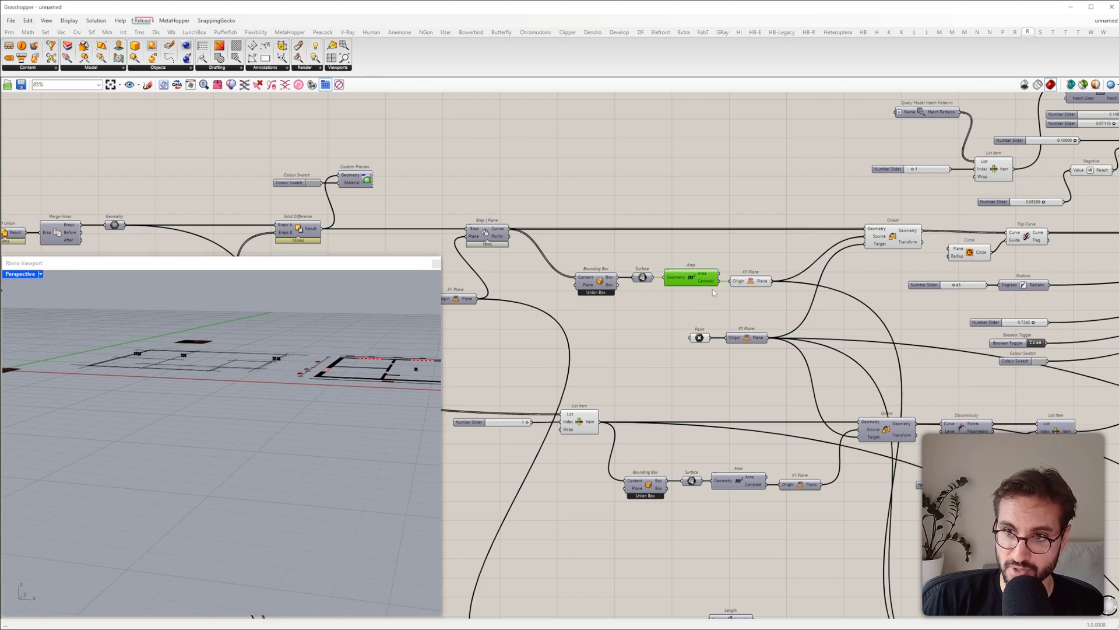
double_click(713, 292)
type("pt")
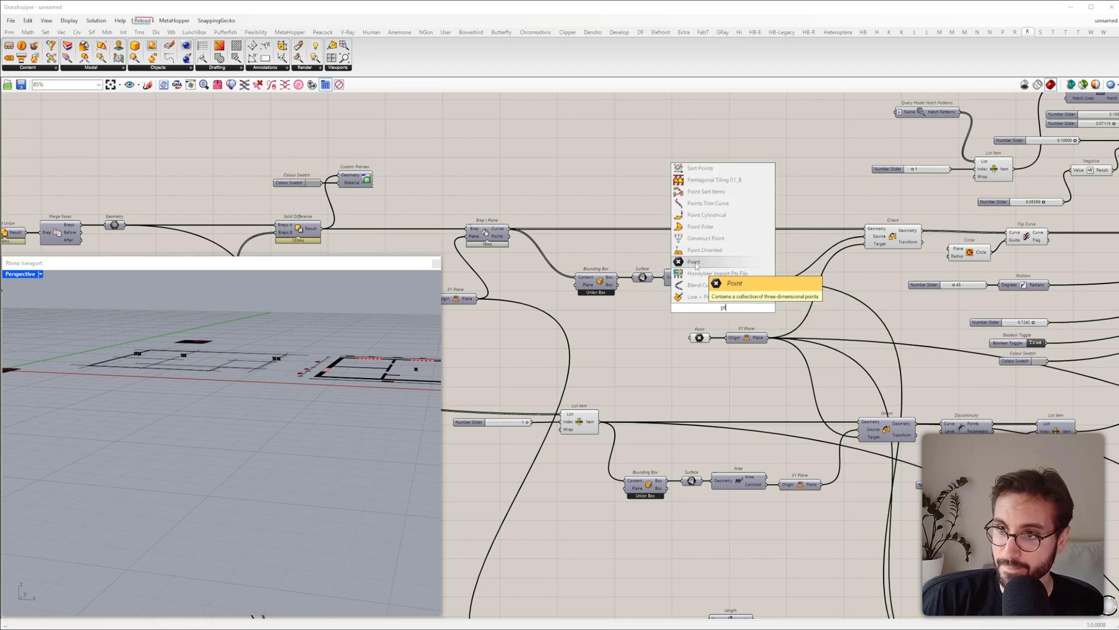
left_click(695, 262)
scroll(712, 331, "down", 12)
left_click_drag(724, 317, 506, 313)
scroll(824, 510, "up", 11)
scroll(671, 353, "up", 3)
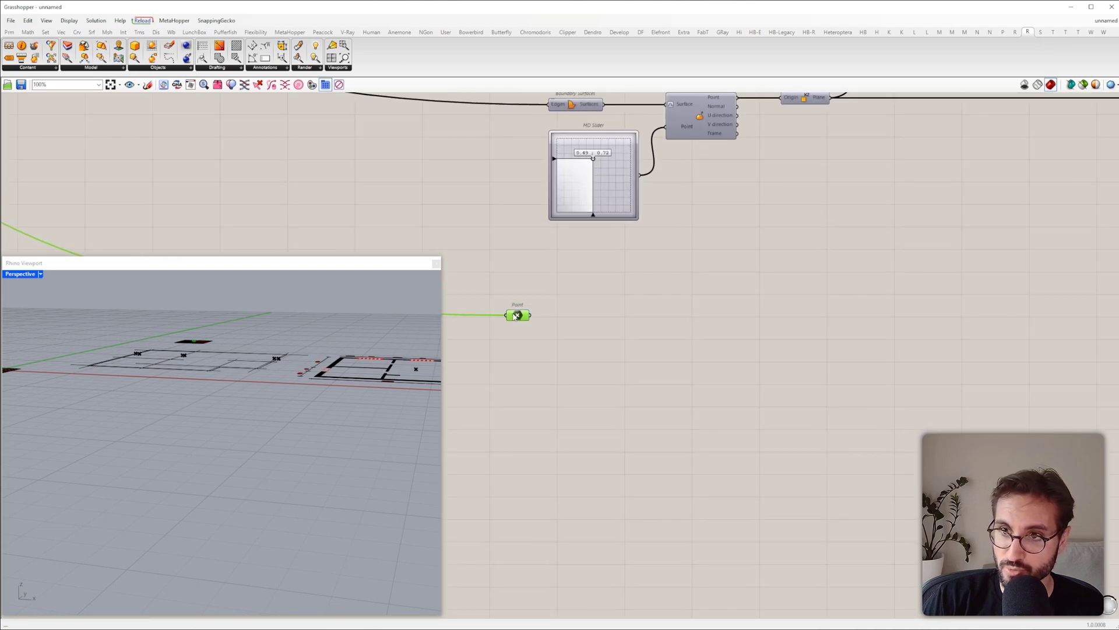
Step: Add a Deconstruct component beside the new Point parameter and connect the centroid point to it
double_click(586, 295)
type("c")
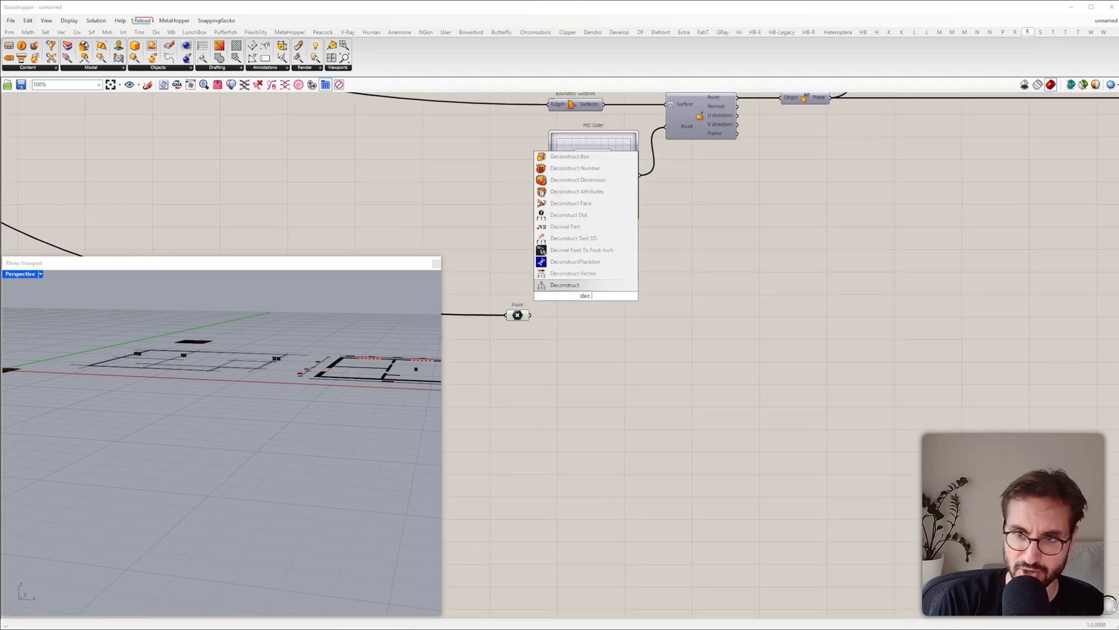
key("Return")
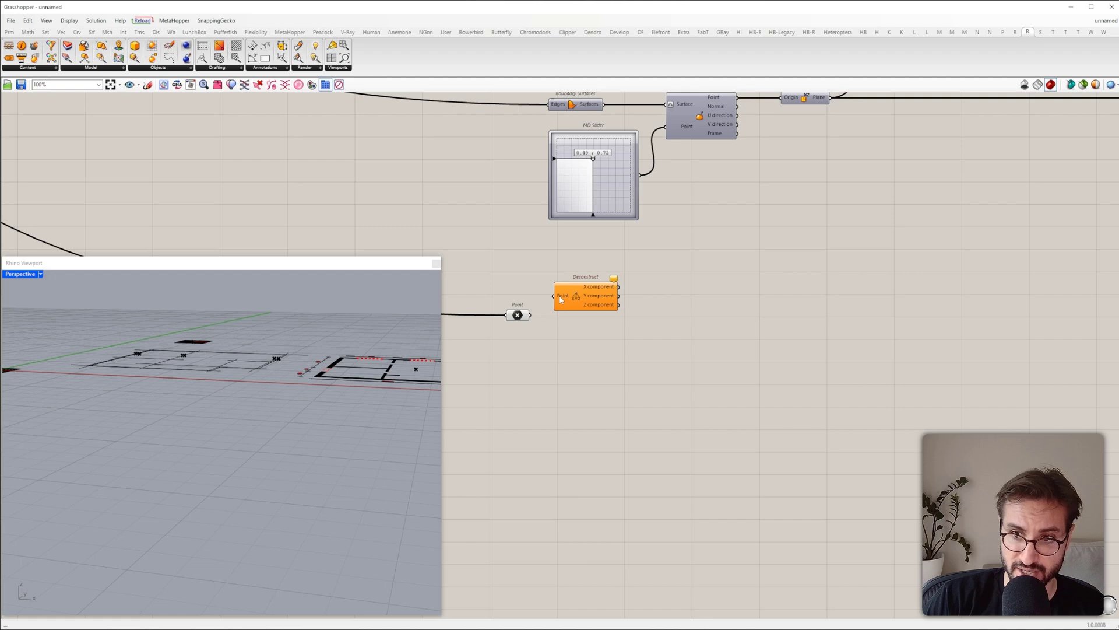
left_click_drag(586, 292, 582, 310)
Step: Add a Construct Point component beside Deconstruct and connect only the X and Y components to its coordinates
double_click(696, 302)
type("con pl")
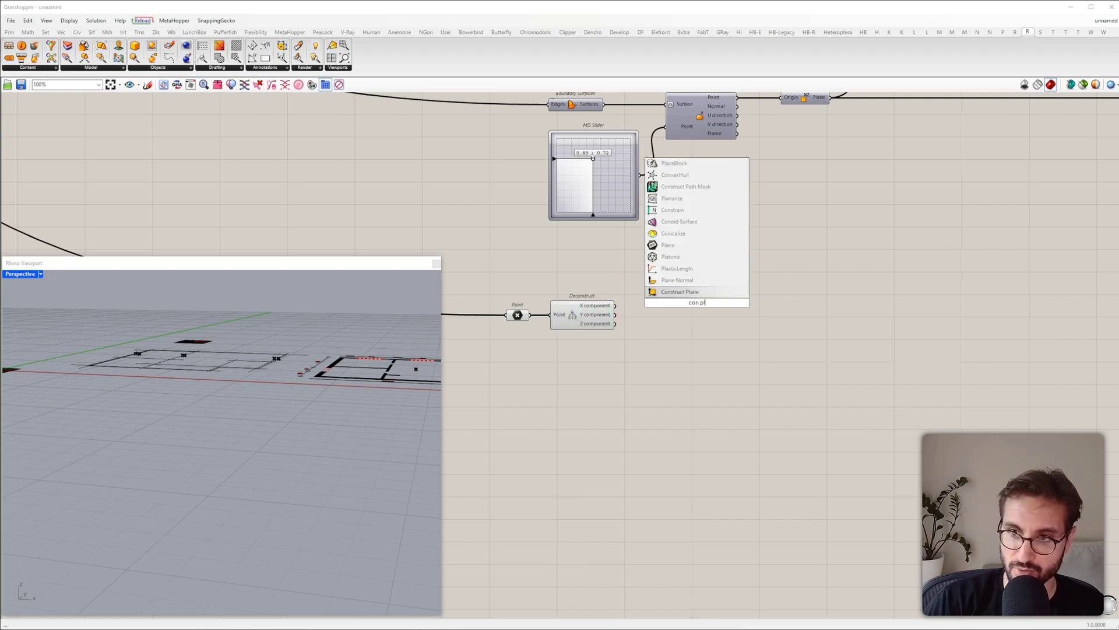
key("BackSpace")
type("o")
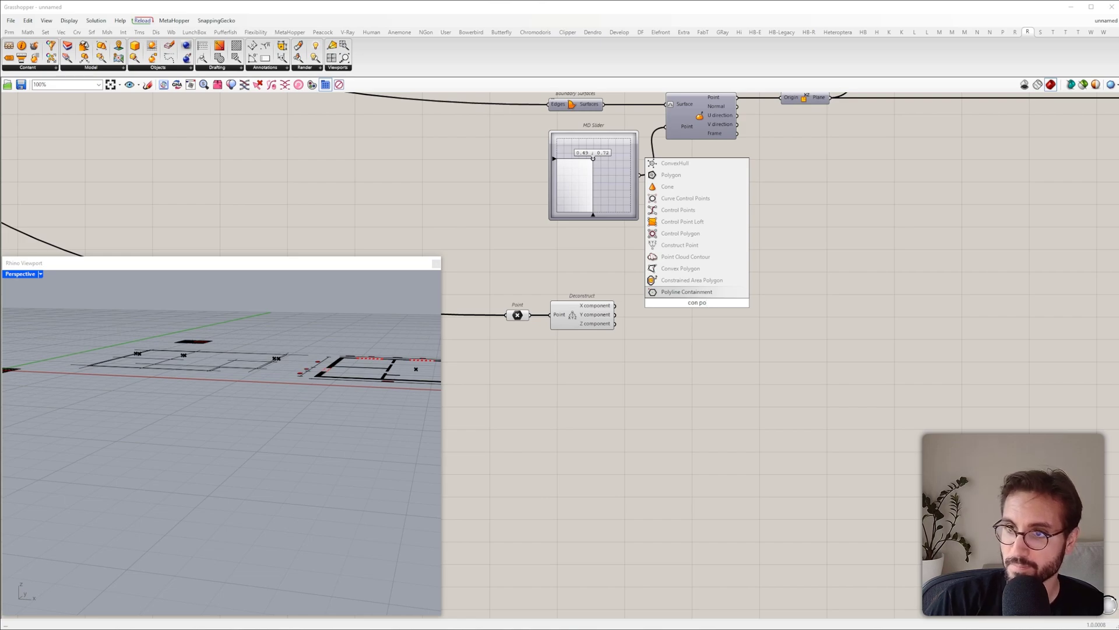
key("Up")
key("Up")
key("Up")
key("Up")
key("Return")
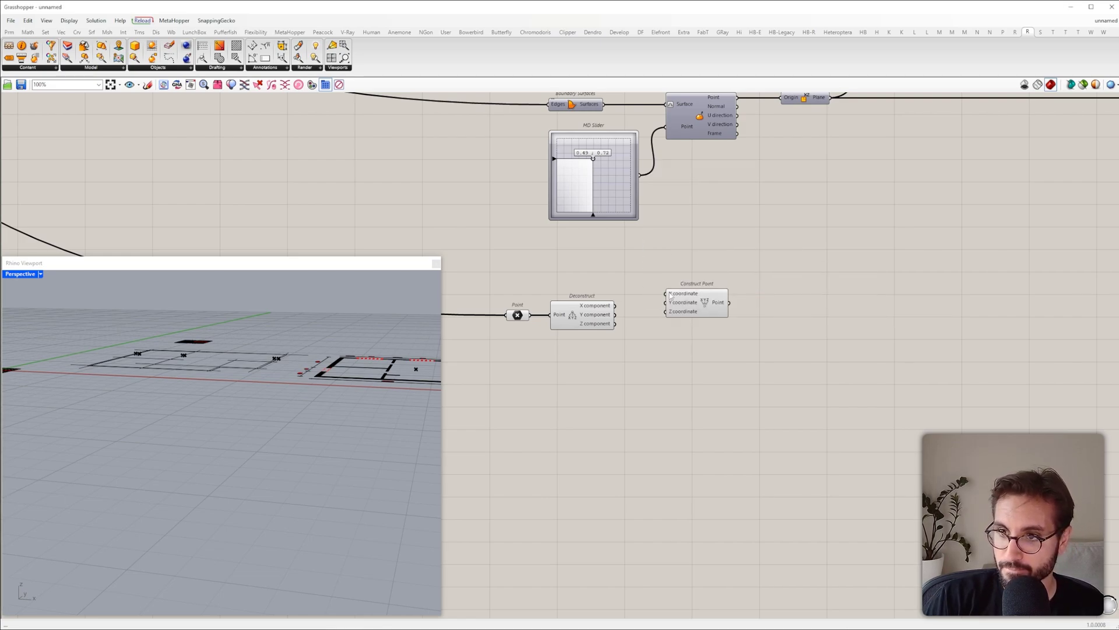
left_click_drag(688, 305, 658, 317)
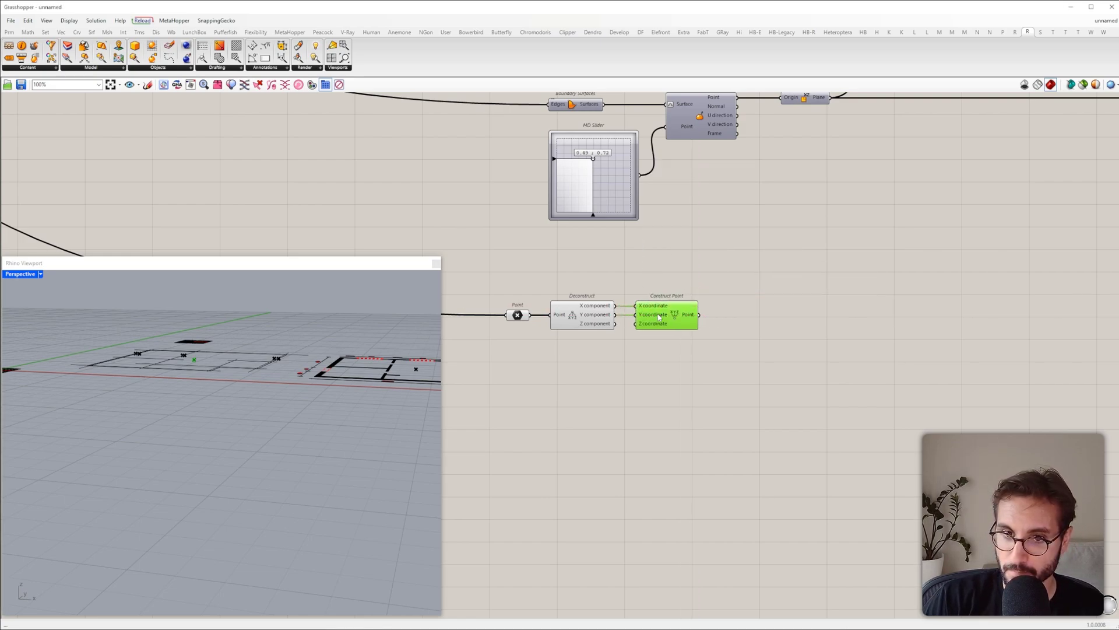
scroll(252, 362, "up", 3)
Step: Add an XY Plane component with the constructed point as its origin and connect it to Orient's Source input
double_click(731, 282)
type("x")
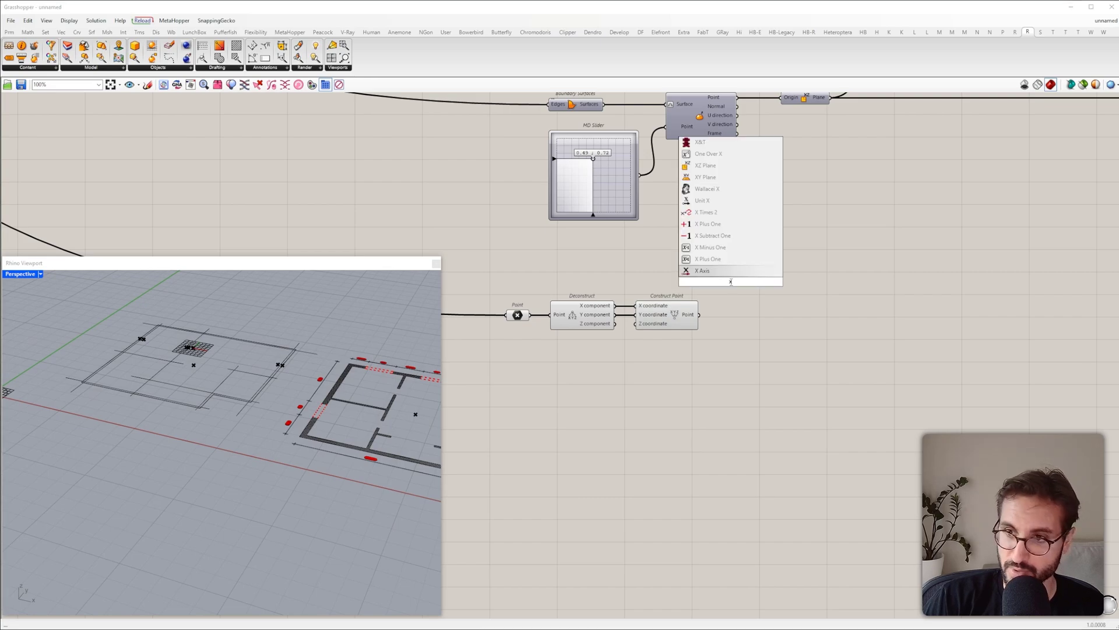
type("y")
key("Return")
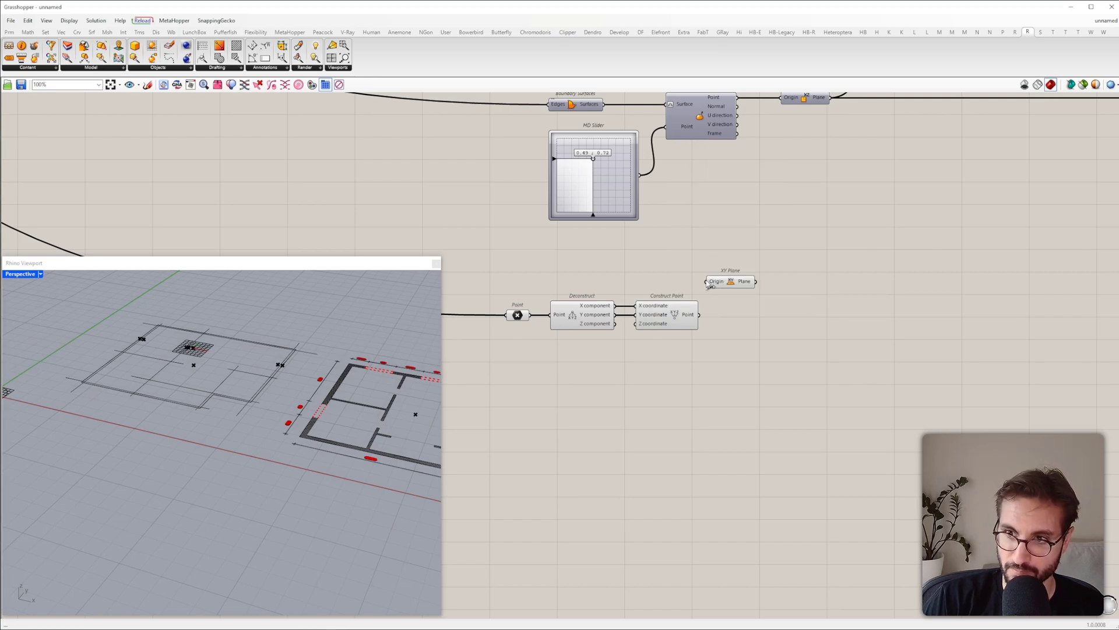
left_click_drag(741, 285, 1039, 203)
scroll(771, 315, "down", 5)
scroll(985, 227, "up", 5)
scroll(976, 260, "down", 4)
scroll(1040, 212, "up", 4)
left_click(1061, 197)
scroll(331, 329, "down", 5)
right_click_drag(331, 329, 238, 446)
scroll(233, 428, "up", 8)
right_click_drag(827, 299, 452, 356)
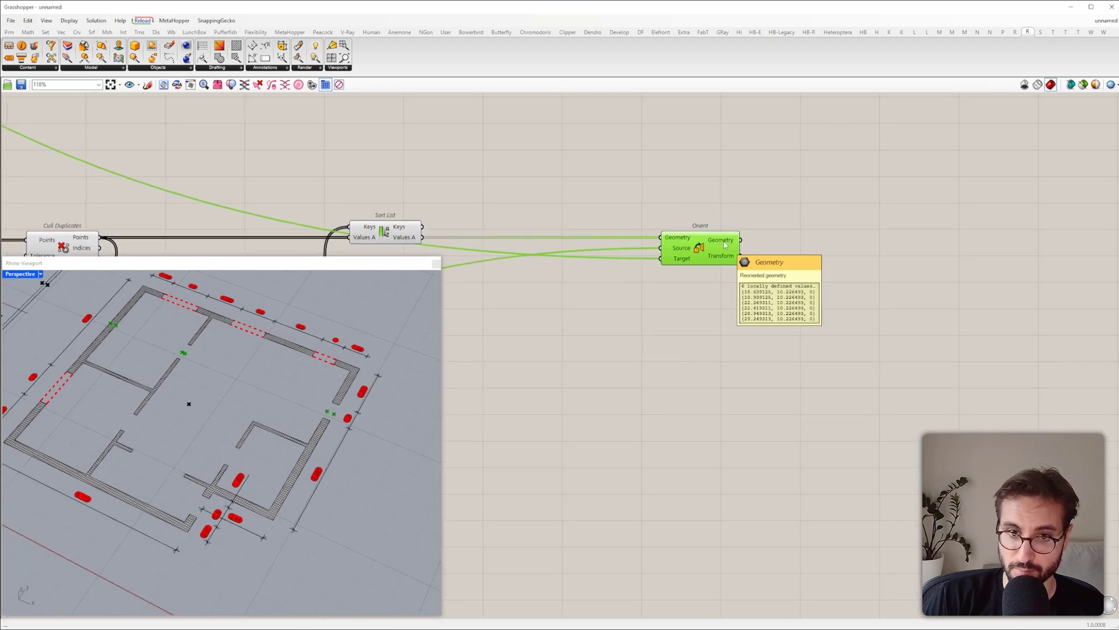
Step: Add a Shift List component, connect Orient's Geometry to its List input and place it level with Orient
scroll(702, 338, "down", 5)
scroll(706, 320, "up", 4)
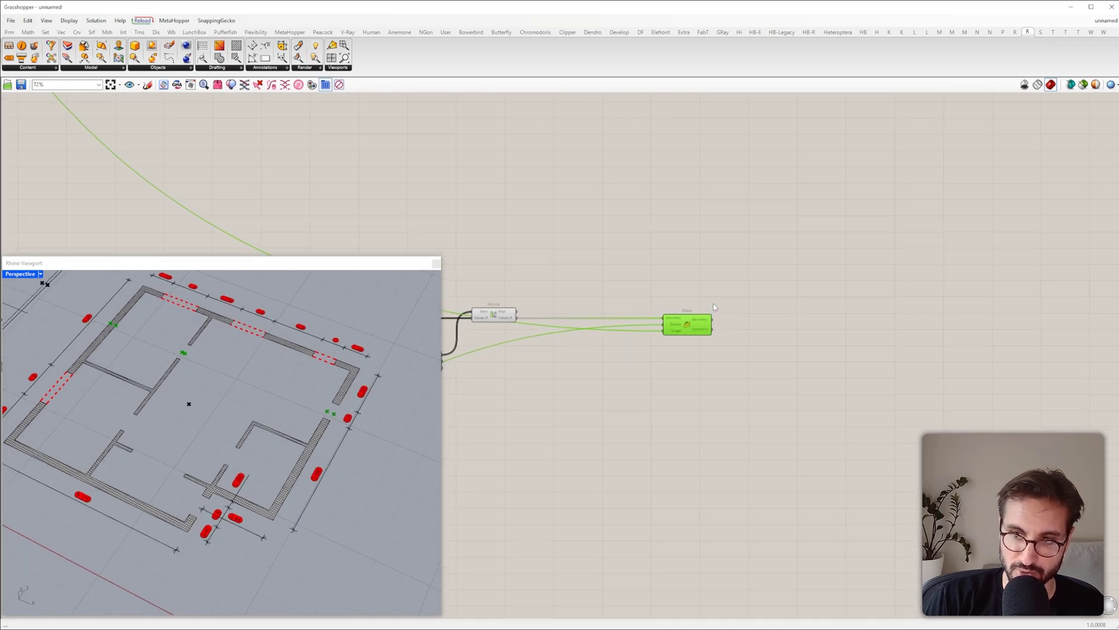
double_click(753, 332)
type("s")
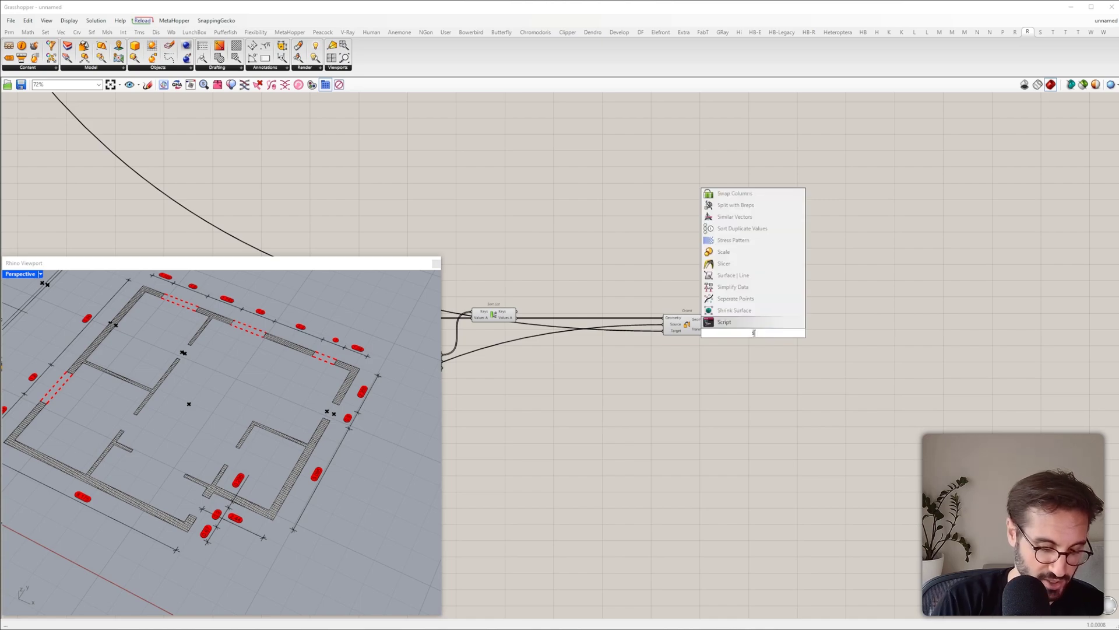
type("hi")
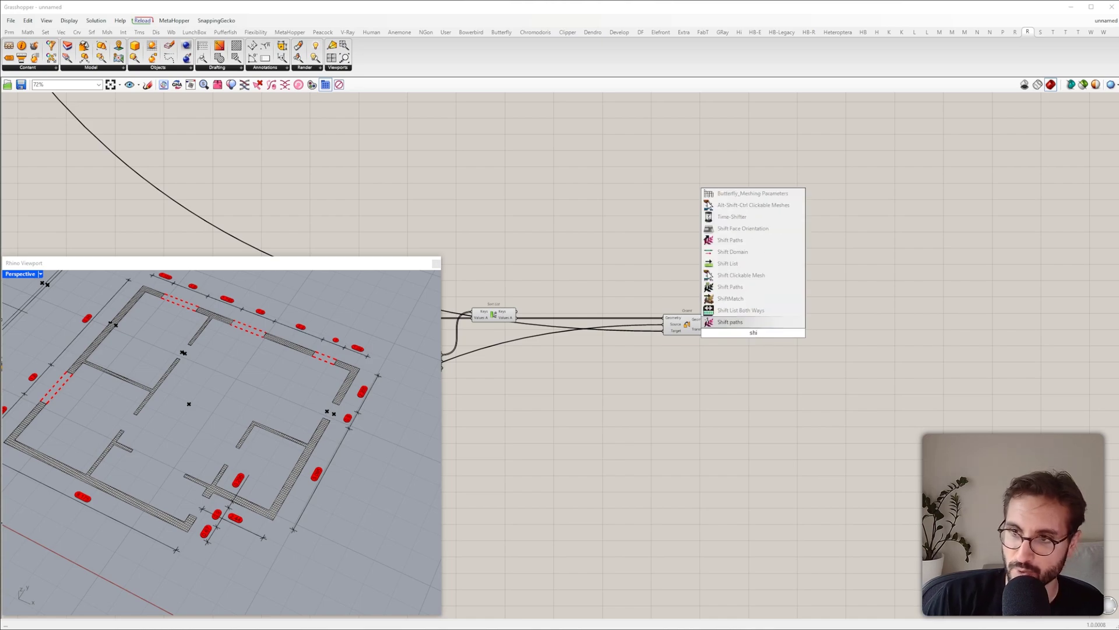
left_click(748, 264)
scroll(729, 311, "up", 3)
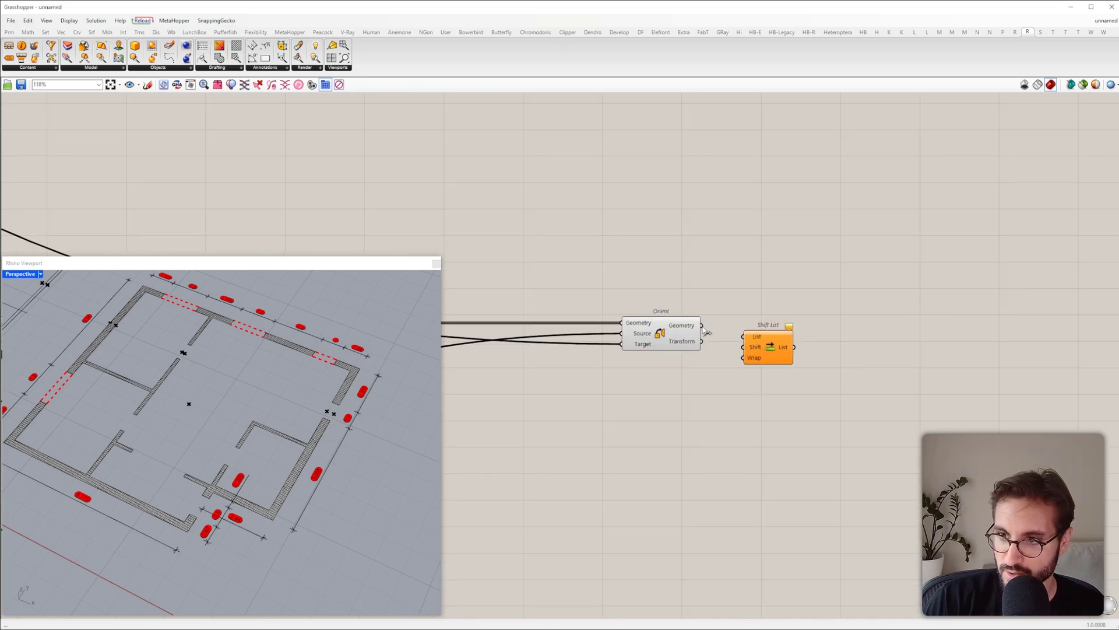
left_click_drag(756, 336, 824, 321)
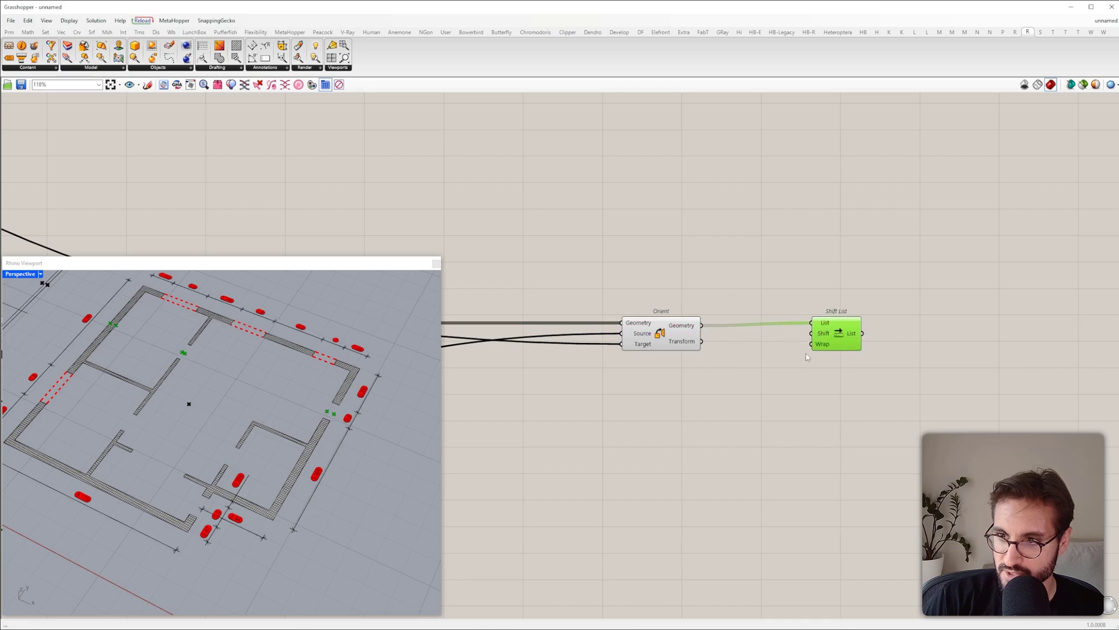
Step: Add an integer Number Slider ranging from -1 to 1, set to 1, and connect it to Shift List's Shift input
double_click(796, 362)
type("-1<1")
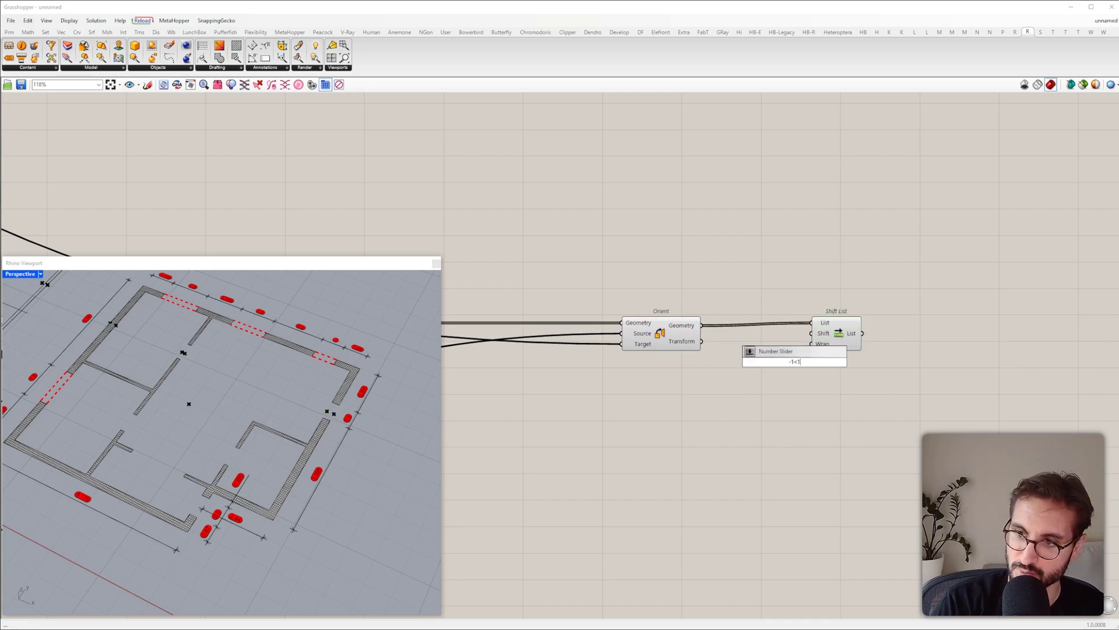
key("Return")
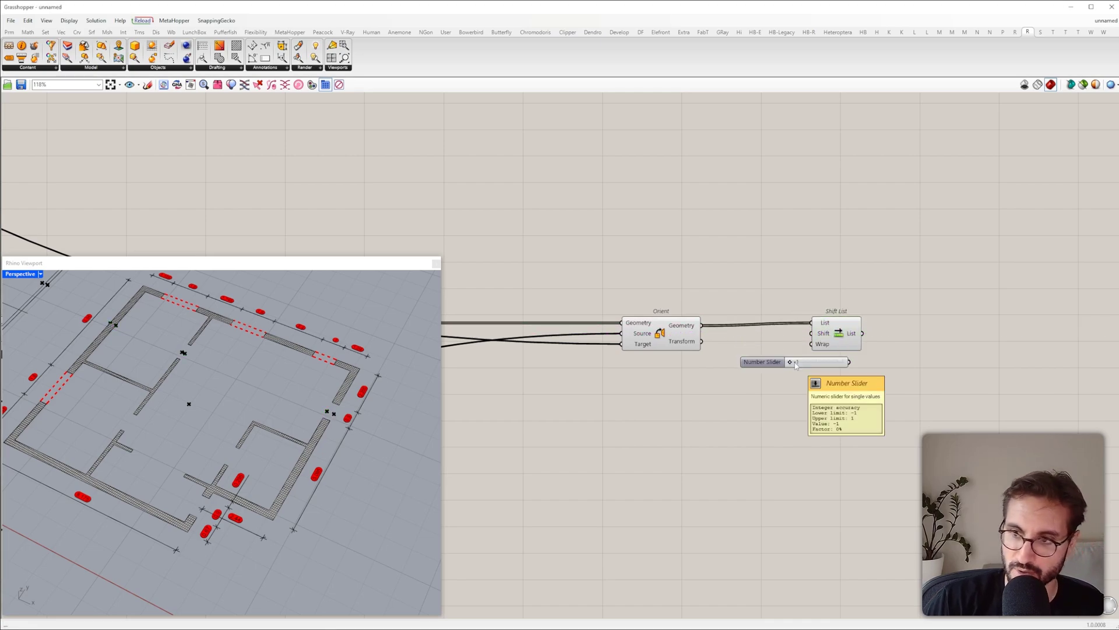
left_click_drag(773, 363, 711, 380)
left_click_drag(837, 337, 837, 333)
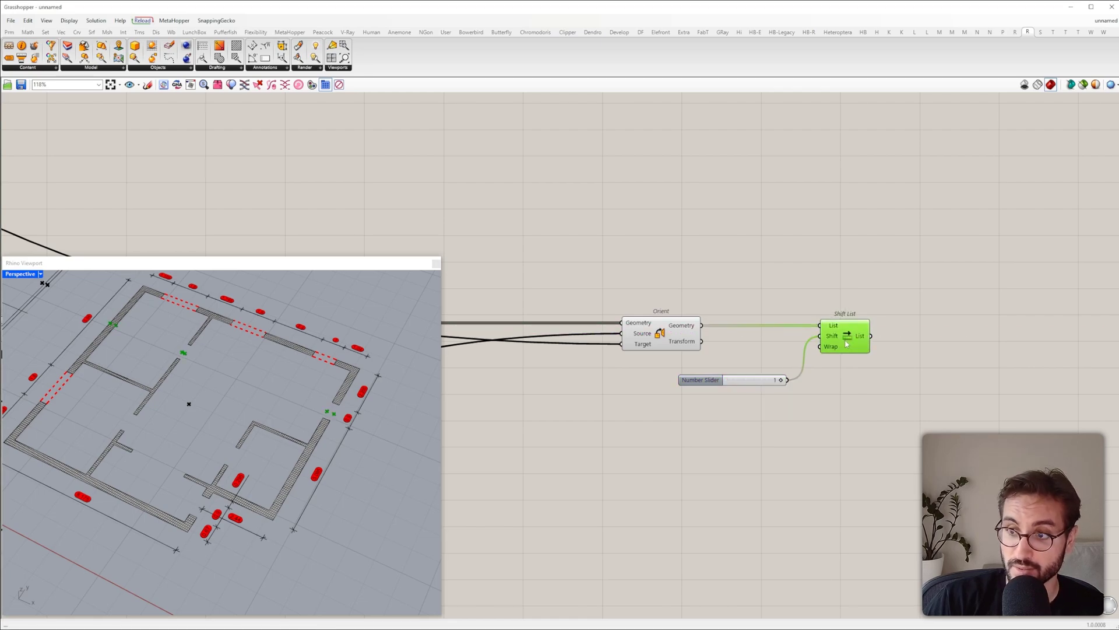
Step: Add a Boolean Toggle set to False below the shift slider and connect it to Shift List's Wrap input
double_click(815, 403)
type("tog")
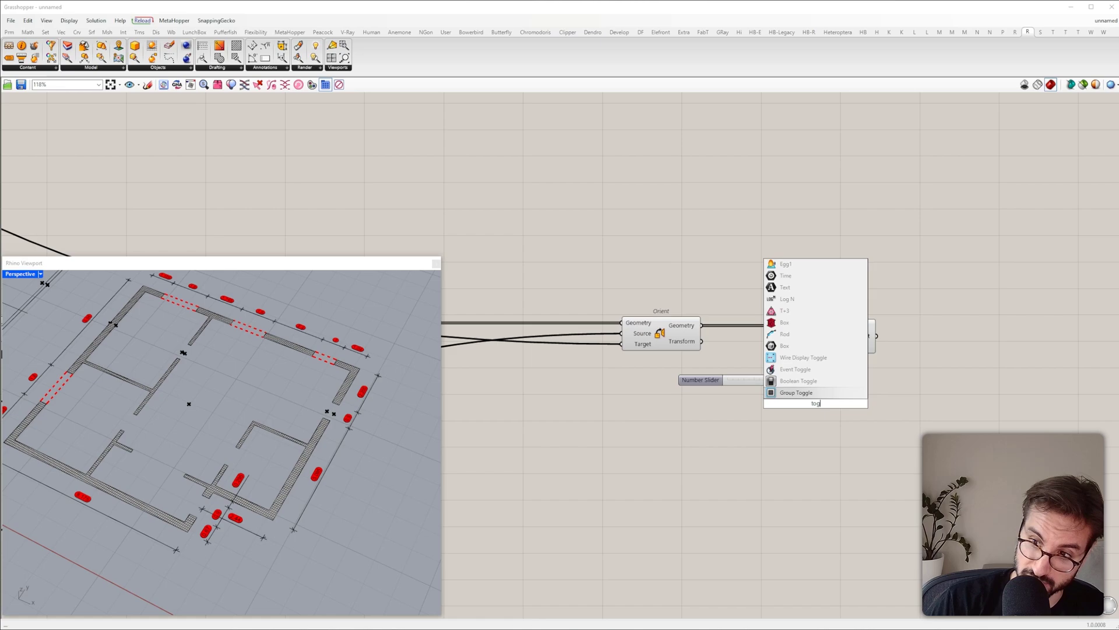
left_click(799, 380)
left_click_drag(811, 397, 752, 416)
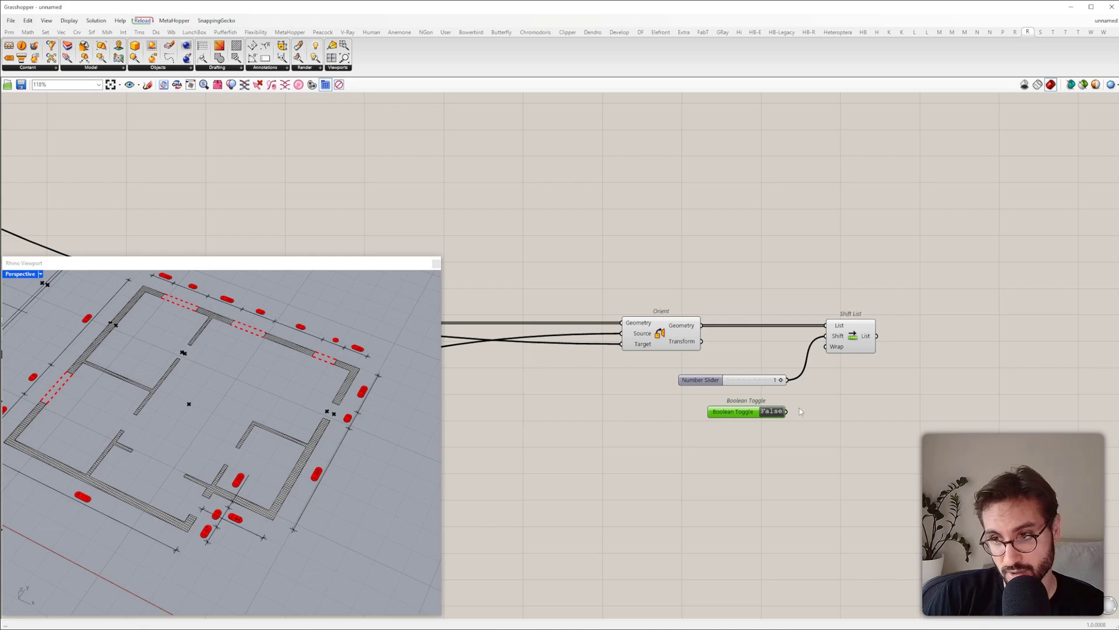
Step: Duplicate the existing Aligned Dimension component with its settings connections and place the copy beyond the new Shift List
scroll(759, 315, "down", 5)
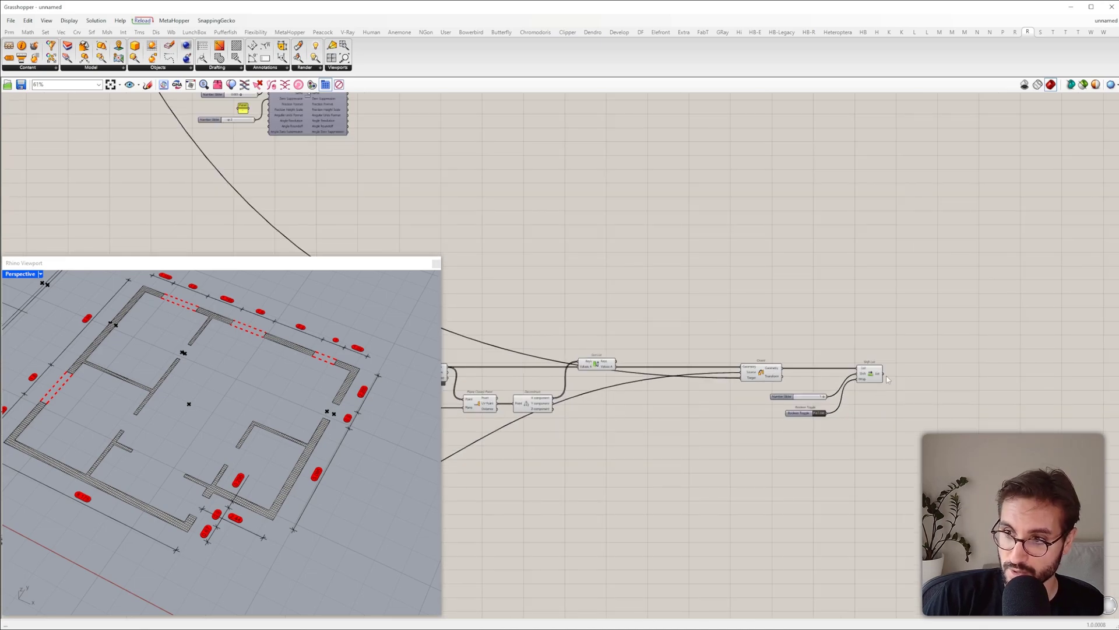
right_click_drag(729, 104, 657, 278)
scroll(657, 280, "up", 7)
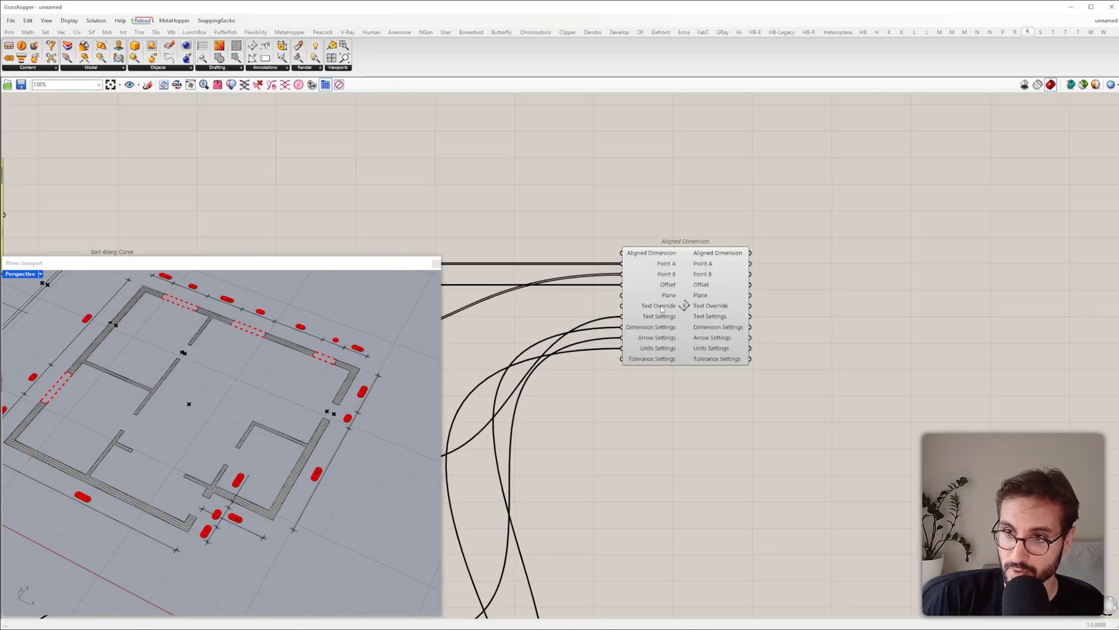
left_click(689, 292)
key("ctrl+c")
key("ctrl+v")
scroll(771, 415, "down", 11)
left_click_drag(690, 292, 842, 425)
scroll(873, 584, "up", 5)
scroll(873, 584, "up", 2)
scroll(842, 426, "up", 2)
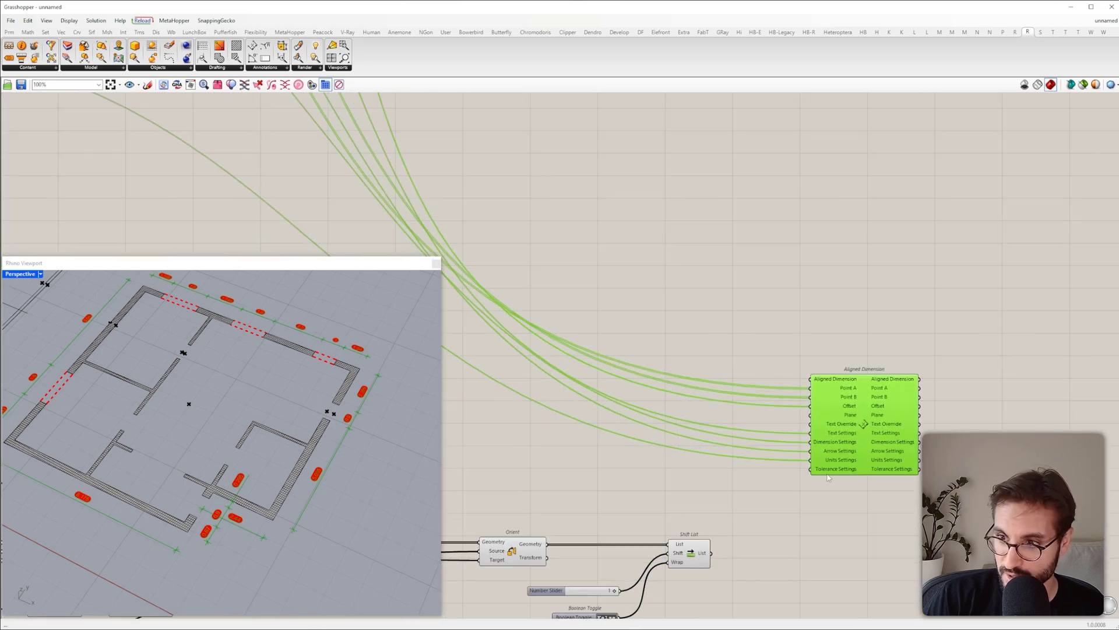
right_click_drag(807, 408, 778, 340)
Step: Connect Orient's Geometry to Point A and Shift List's output to Point B of the copied Aligned Dimension
left_click_drag(755, 366, 517, 475)
left_click_drag(682, 485, 782, 333)
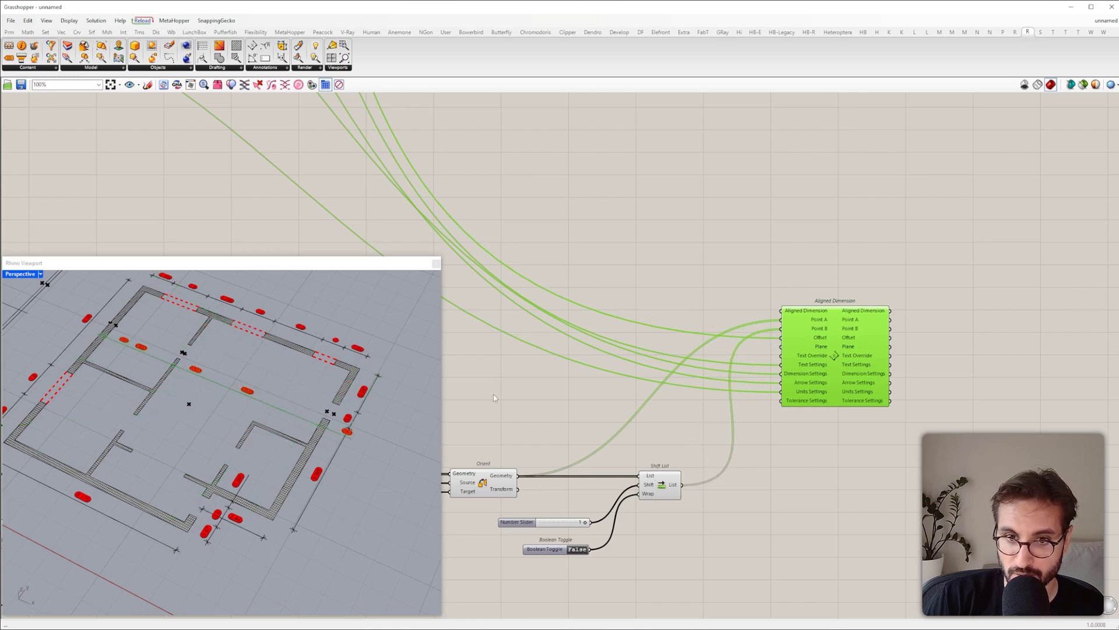
scroll(210, 483, "up", 4)
scroll(813, 357, "down", 5)
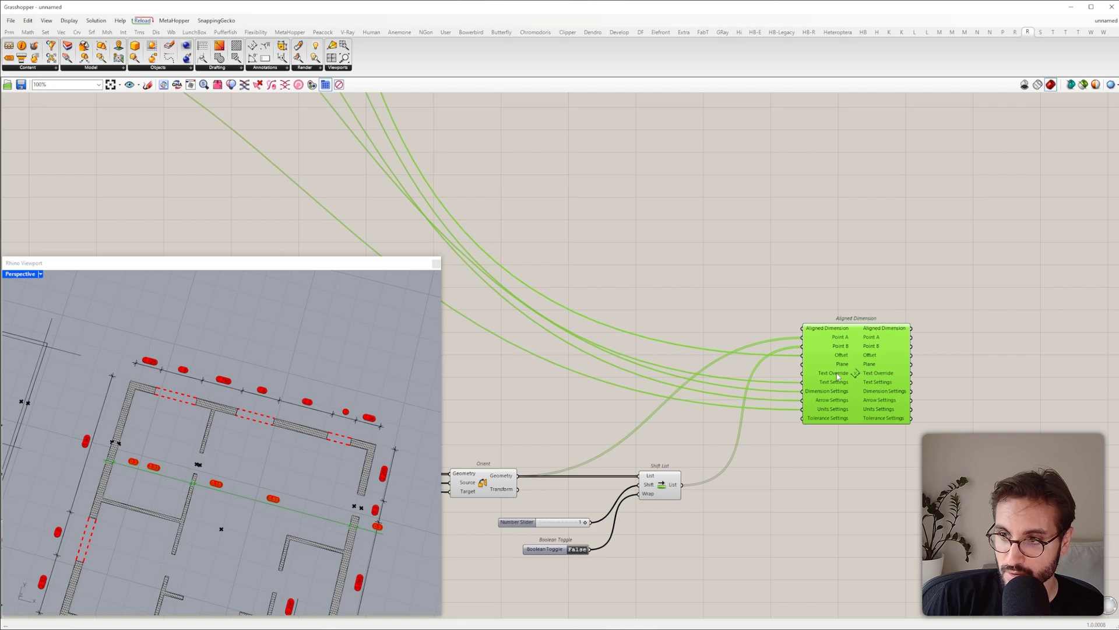
Step: Duplicate the original dimension's offset slider and its Negative component and place the copies beside the new Aligned Dimension
scroll(506, 266, "up", 5)
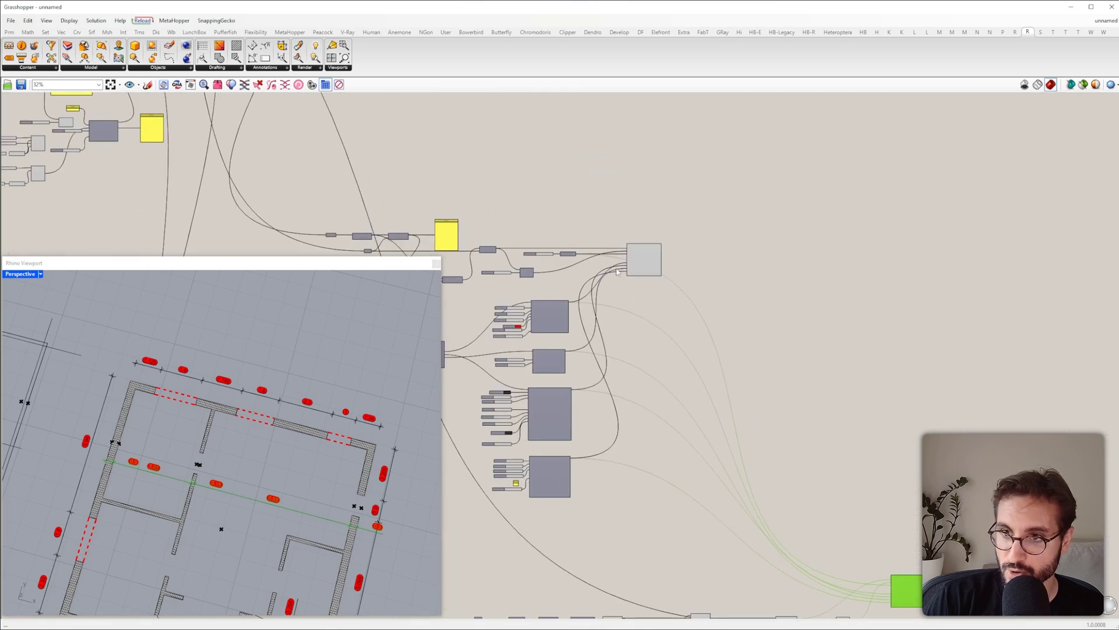
left_click_drag(535, 266, 467, 247)
key("ctrl+c")
key("ctrl+v")
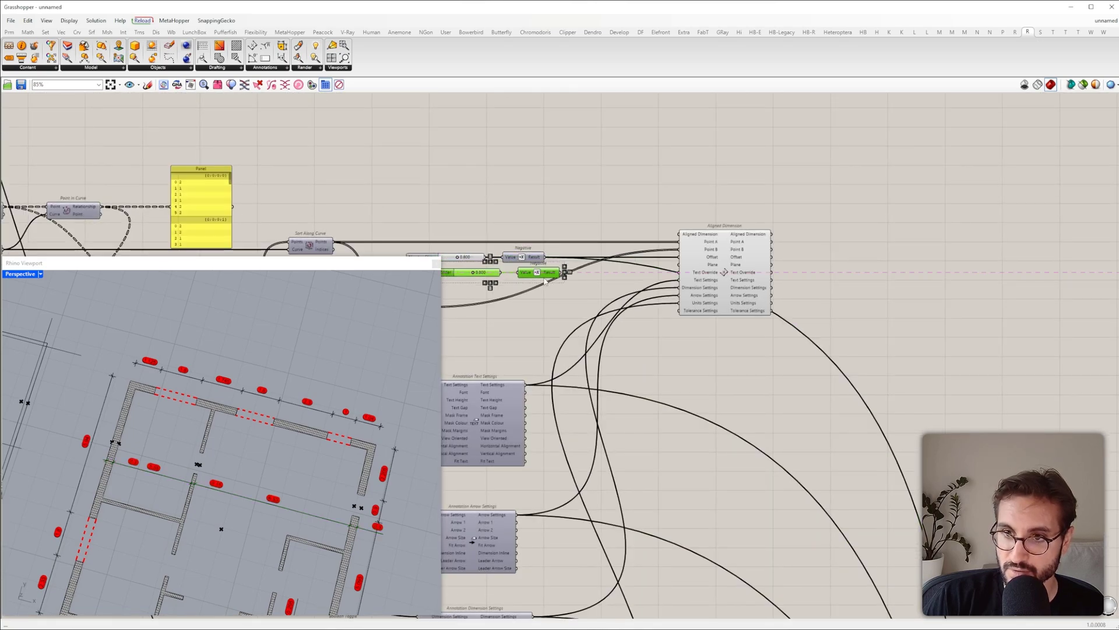
scroll(603, 221, "down", 9)
left_click_drag(538, 272, 667, 275)
scroll(693, 334, "up", 12)
left_click(707, 258)
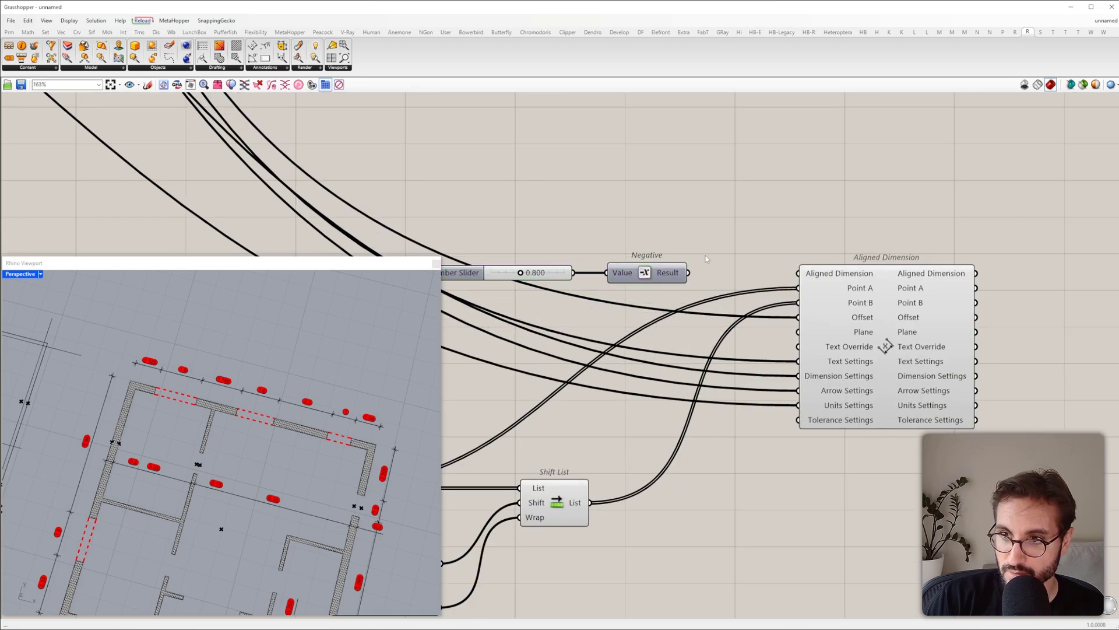
Step: Set the copied offset slider to 0 and connect it directly to the new Aligned Dimension's Offset input
double_click(544, 275)
type("0")
key("Return")
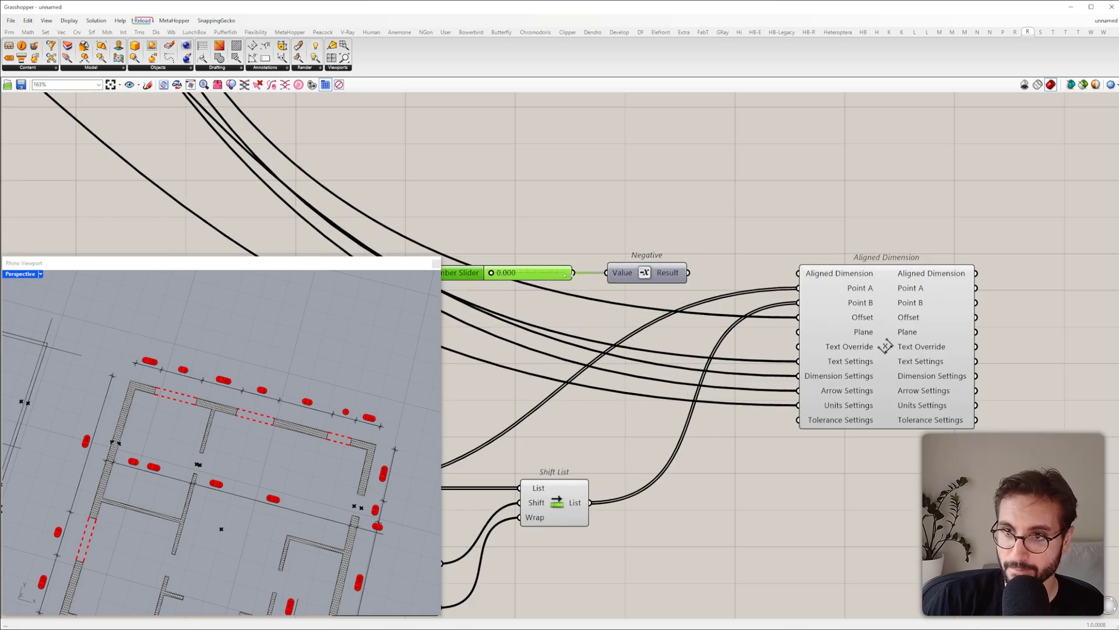
left_click_drag(749, 326, 797, 317)
Step: Delete the copied Negative component, move the offset slider closer to Aligned Dimension and inspect the interior dimension line in the plan
left_click(648, 274)
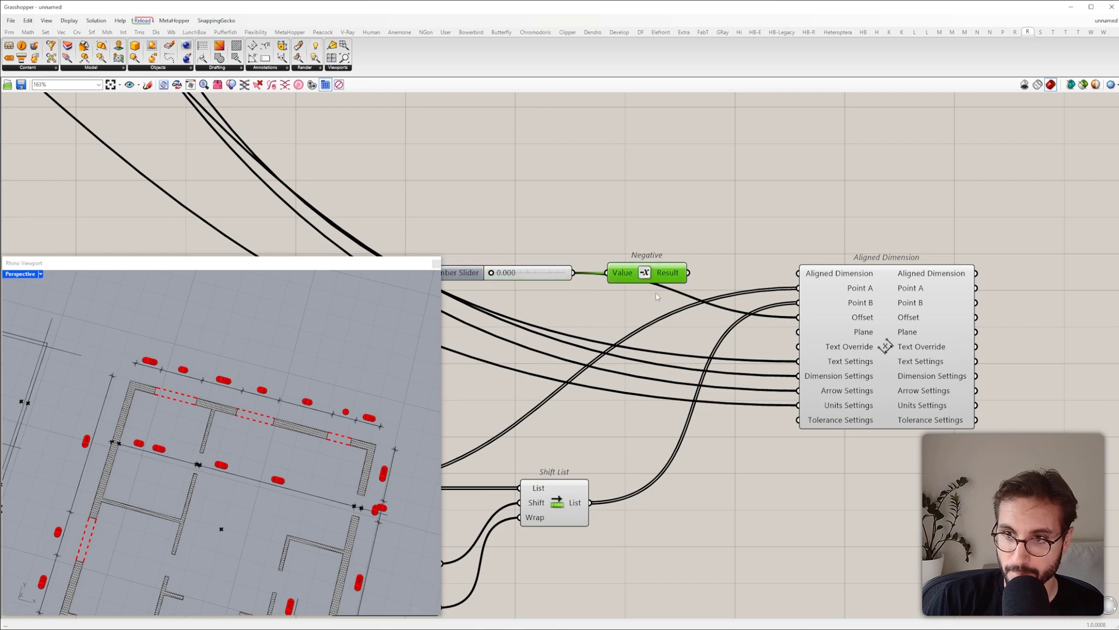
key("Delete")
left_click_drag(500, 276, 642, 274)
left_click(877, 333)
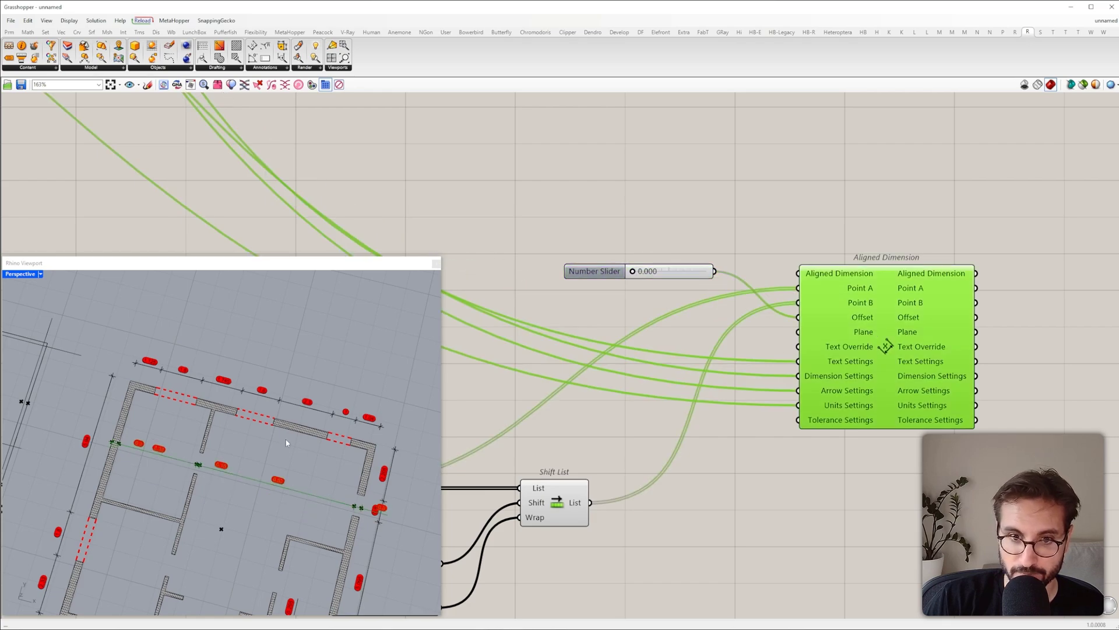
scroll(248, 463, "down", 3)
scroll(227, 440, "up", 8)
scroll(260, 408, "down", 8)
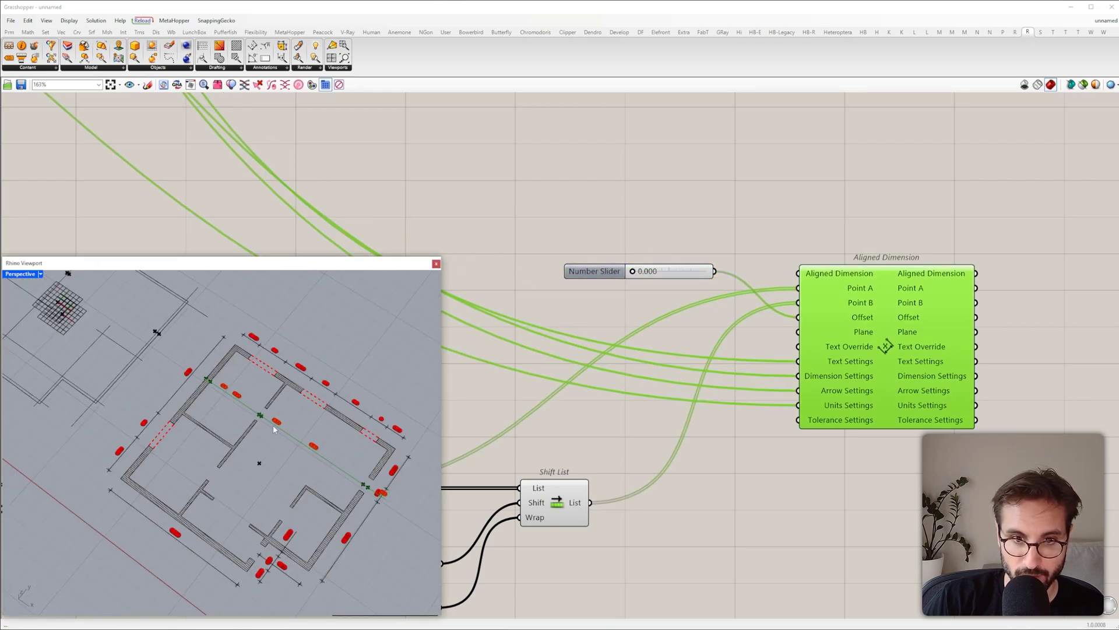
left_click(746, 415)
Step: Set the MD Slider feeding Evaluate Surface to 0.49 ; 0.73
scroll(746, 414, "down", 5)
right_click_drag(501, 426, 1050, 376)
right_click_drag(653, 424, 956, 338)
scroll(714, 390, "up", 7)
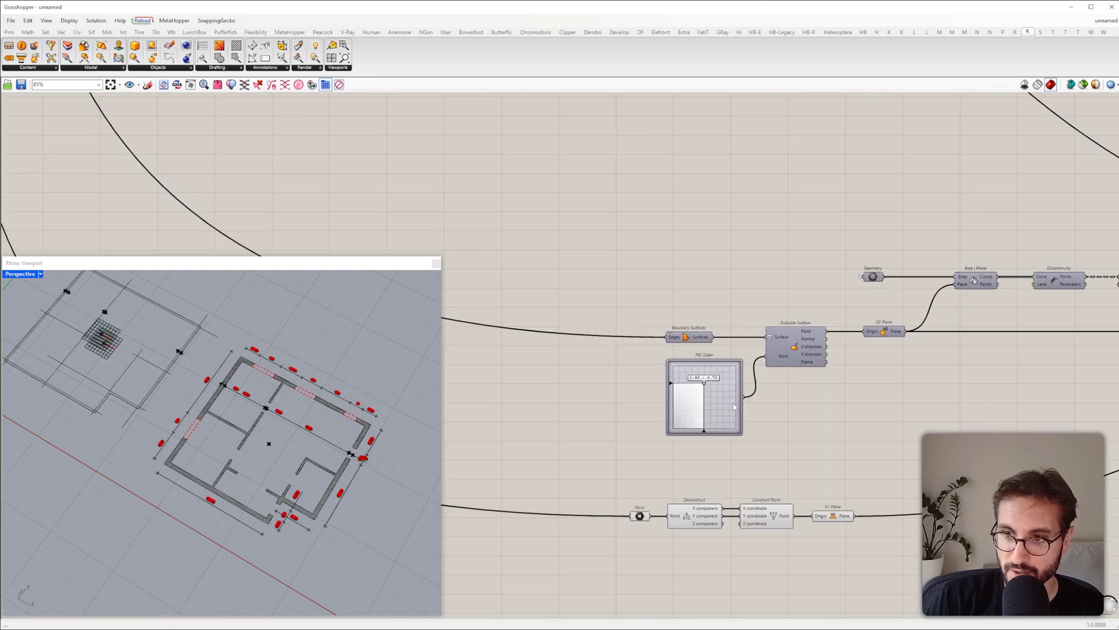
mouse_move(685, 363)
left_mouse_down()
mouse_move(687, 443)
mouse_move(689, 342)
mouse_move(675, 425)
mouse_move(684, 353)
mouse_move(681, 379)
mouse_move(687, 362)
left_mouse_up()
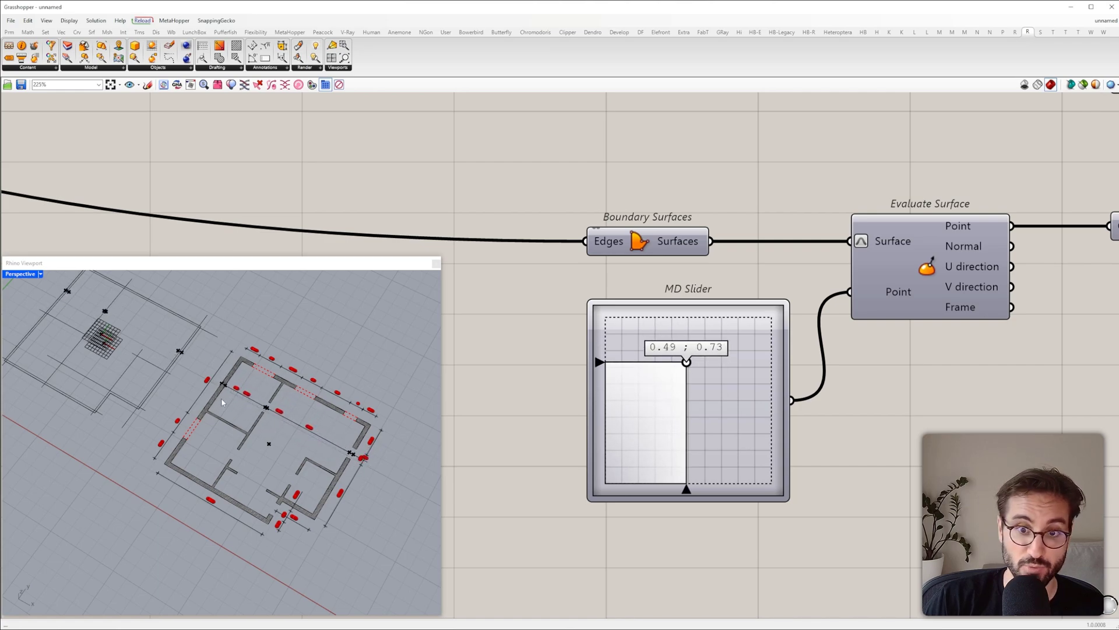
Step: Capture the floor plan as a screen snip and sketch three section lines across it, perpendicular to the existing interior dimension
right_click_drag(222, 402, 262, 388)
key("Print")
left_click_drag(158, 290, 444, 529)
left_click_drag(282, 328, 201, 455)
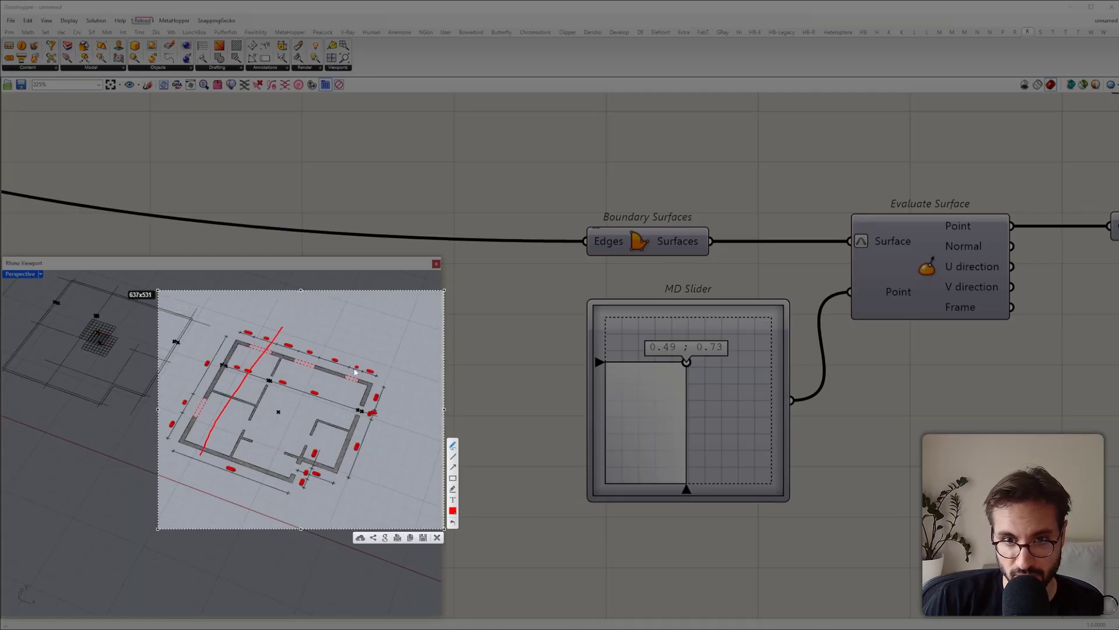
left_click_drag(319, 342, 254, 491)
left_click_drag(357, 373, 303, 486)
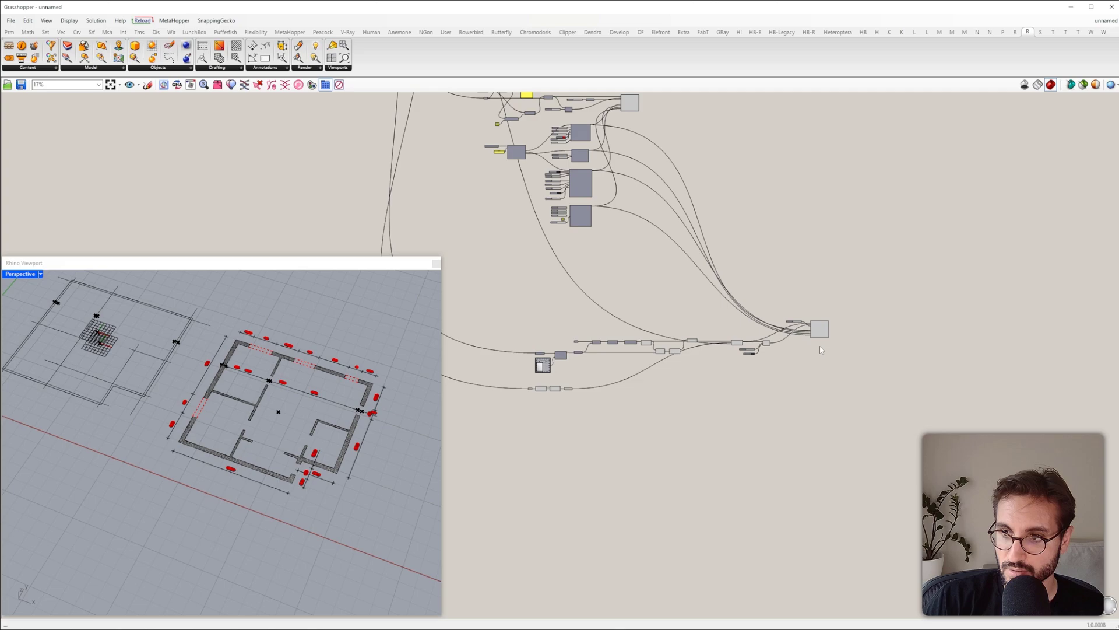
Step: Duplicate the whole interior-dimension component chain and place the copy below the original
left_click_drag(914, 462, 503, 279)
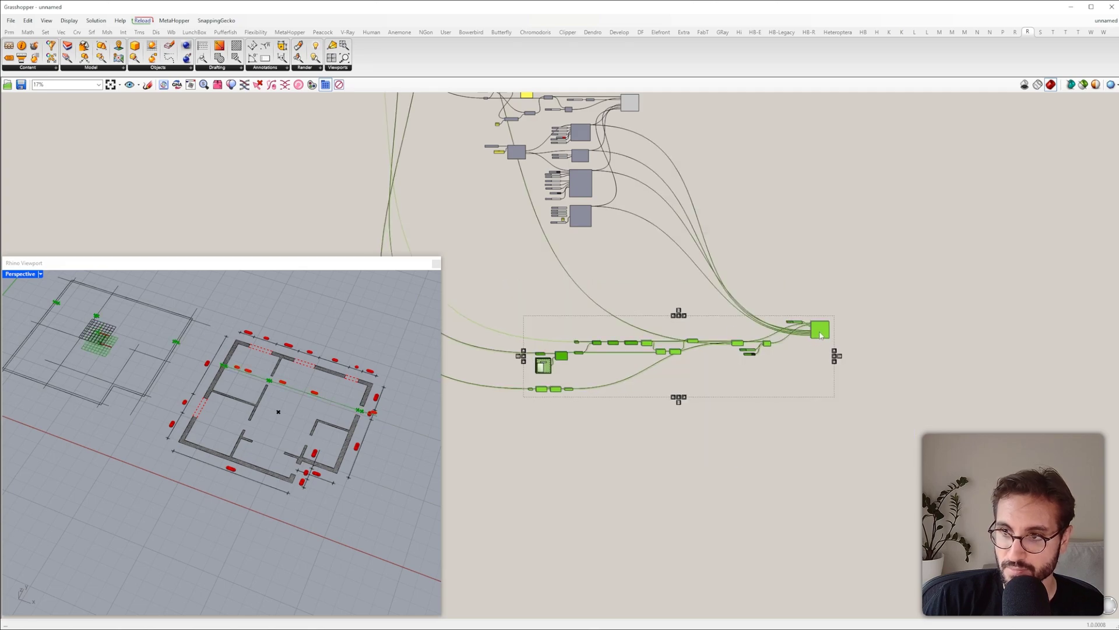
left_click_drag(821, 332, 825, 447, "alt")
scroll(529, 417, "up", 8)
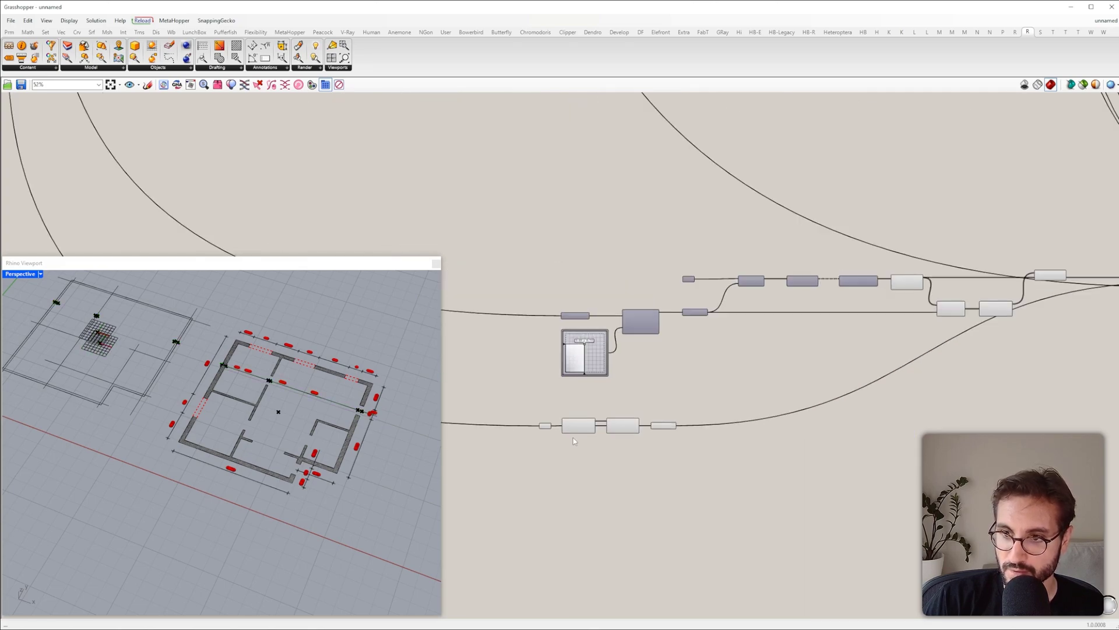
Step: Replace the copied chain's XZ Plane with a YZ Plane originating at Evaluate Surface's point, transferring the output connections to it
right_click_drag(627, 355, 617, 405)
left_click(686, 399)
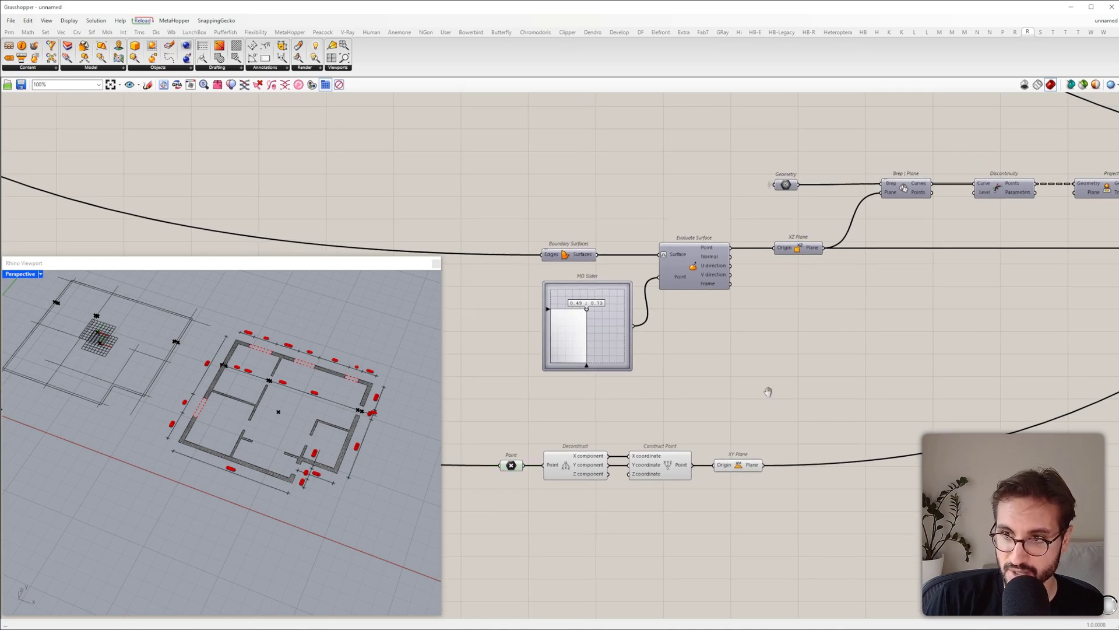
right_click_drag(768, 392, 737, 472)
left_click_drag(728, 319, 819, 361)
right_click_drag(807, 364, 774, 409)
left_click(753, 421)
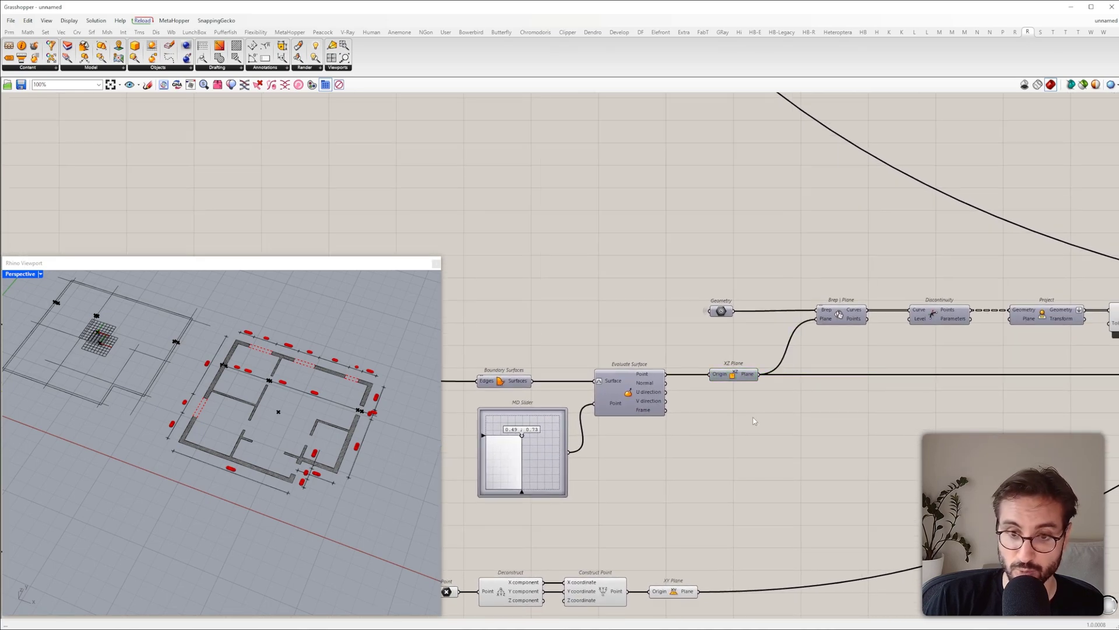
double_click(754, 420)
type("yz plane")
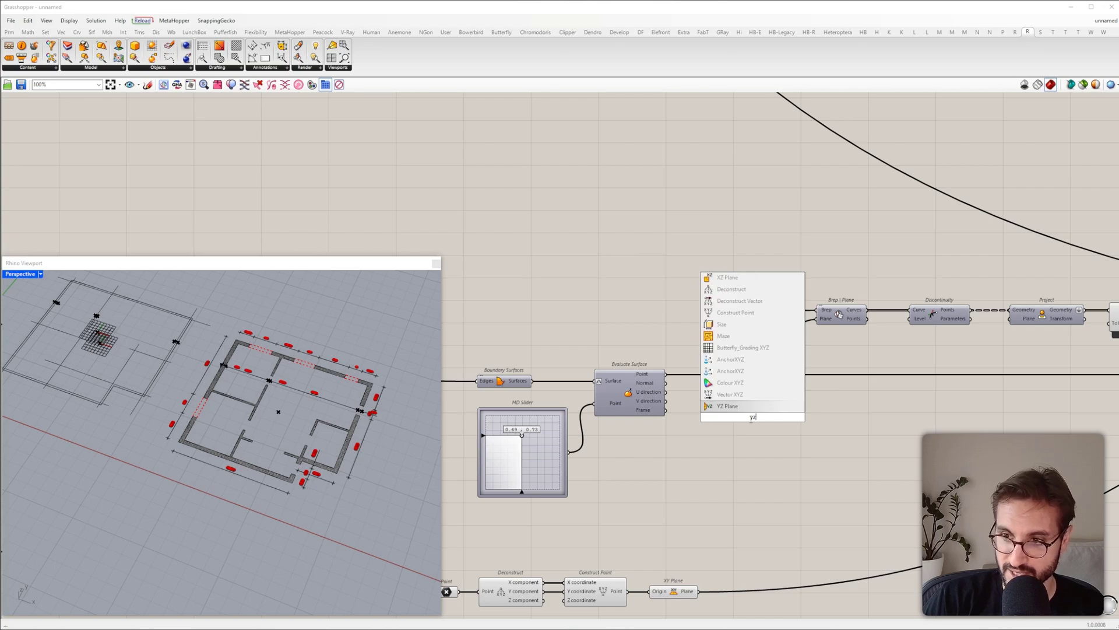
key("Return")
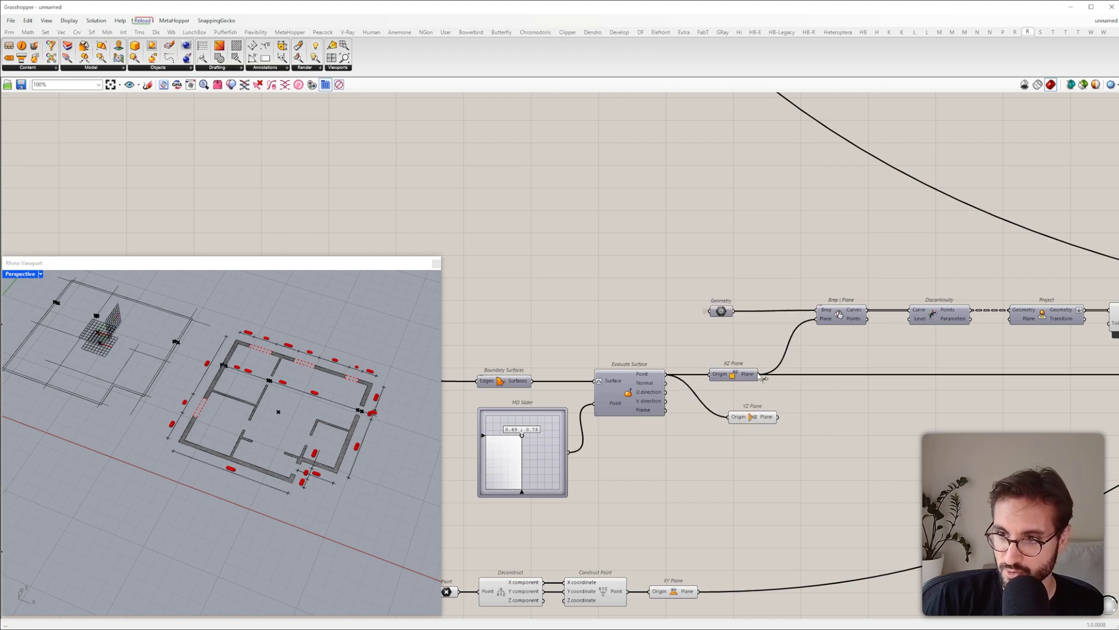
mouse_move(759, 375)
left_mouse_down("ctrl+shift")
mouse_move(777, 416)
mouse_move(738, 379)
left_mouse_up("ctrl+shift")
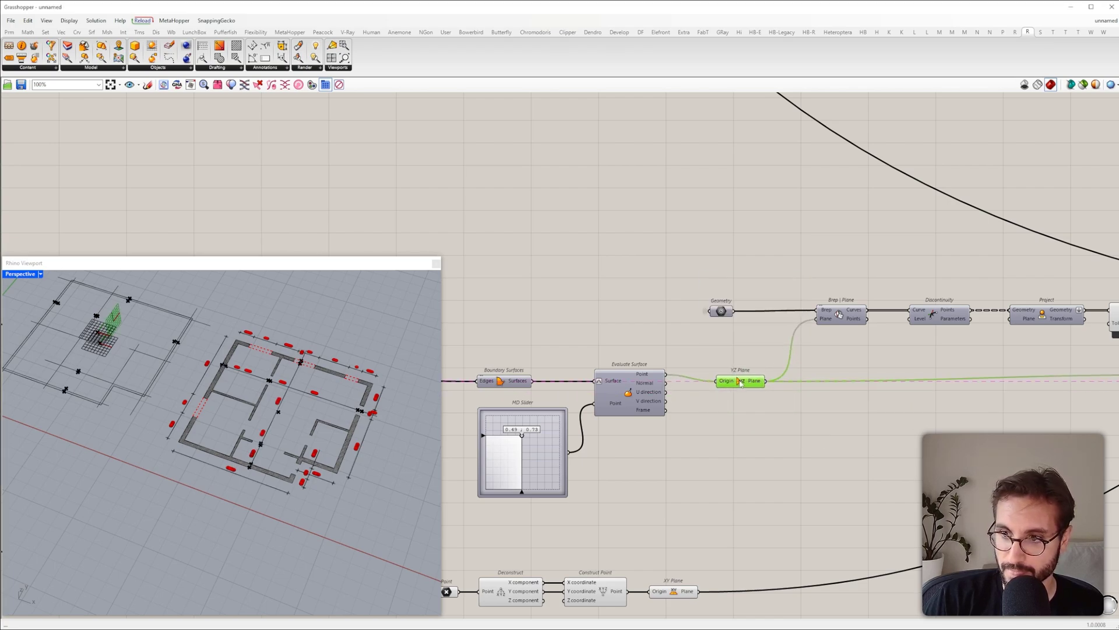
Step: Set the MD Slider of the YZ Plane chain to 0.25 ; 0.75
left_click(512, 450)
mouse_move(522, 437)
left_mouse_down()
mouse_move(496, 442)
mouse_move(542, 440)
mouse_move(504, 436)
left_mouse_up()
right_click_drag(574, 458, 607, 377)
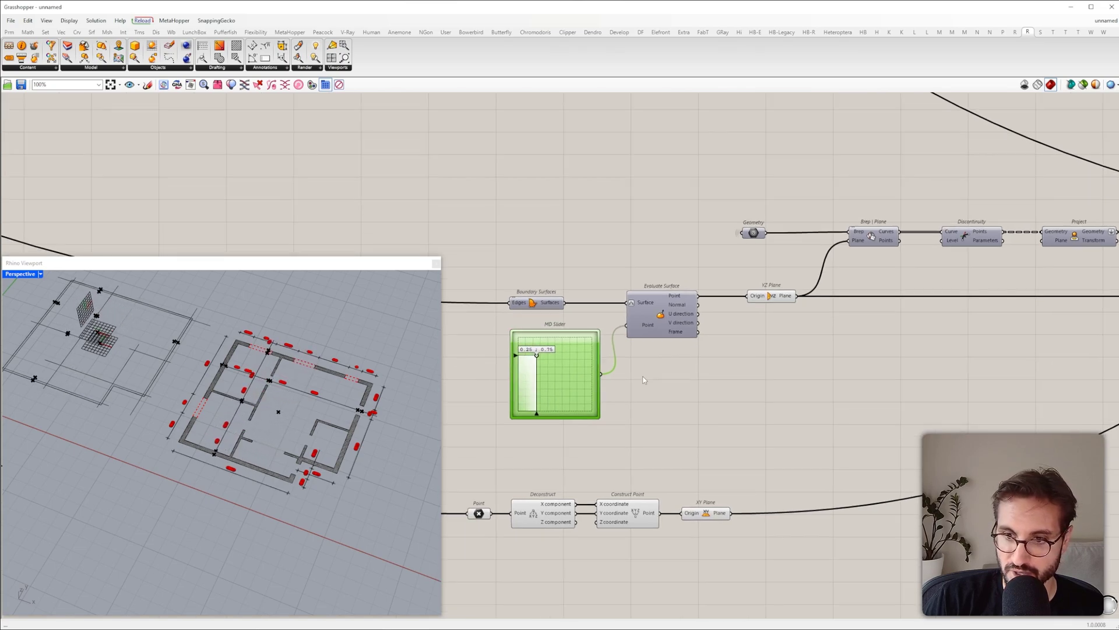
Step: Duplicate the YZ Plane dimension chain below itself and set the copy's MD Slider to 0.53 ; 0.75
scroll(607, 376, "down", 8)
left_click_drag(998, 470, 574, 339)
key("ctrl+c")
key("ctrl+v")
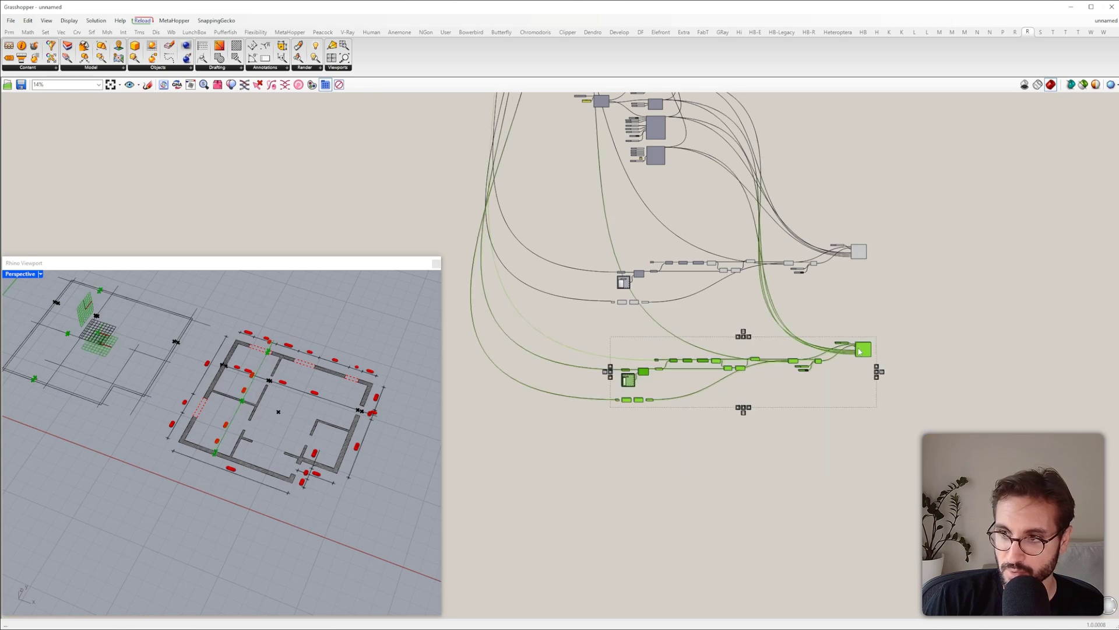
left_click_drag(863, 351, 858, 445)
left_click(723, 464)
scroll(644, 465, "up", 8)
scroll(554, 478, "up", 3)
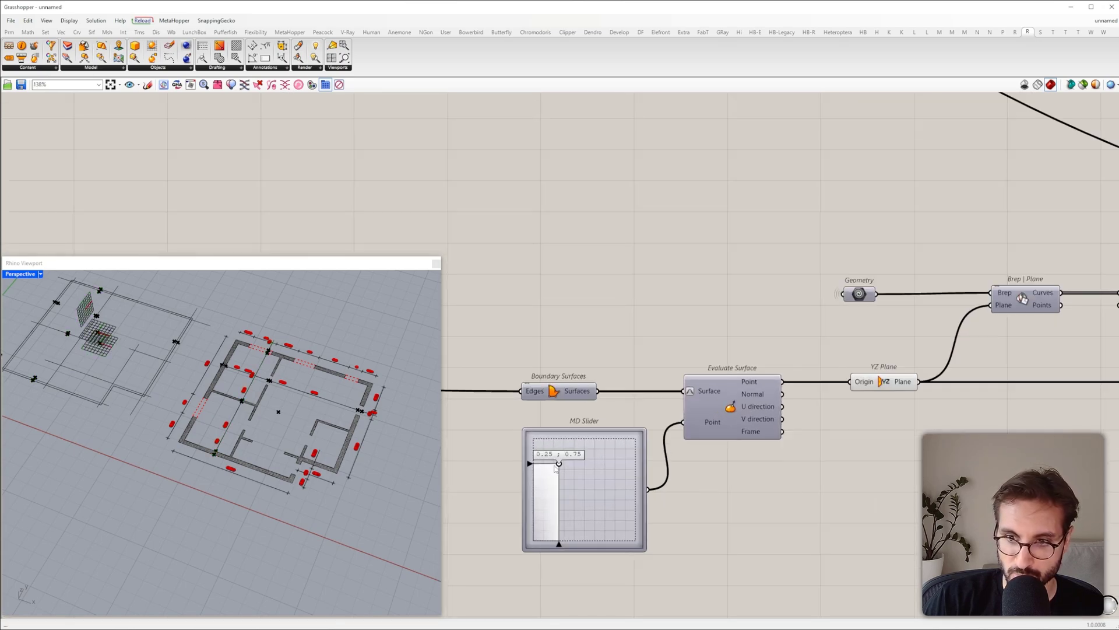
left_click_drag(559, 467, 588, 466)
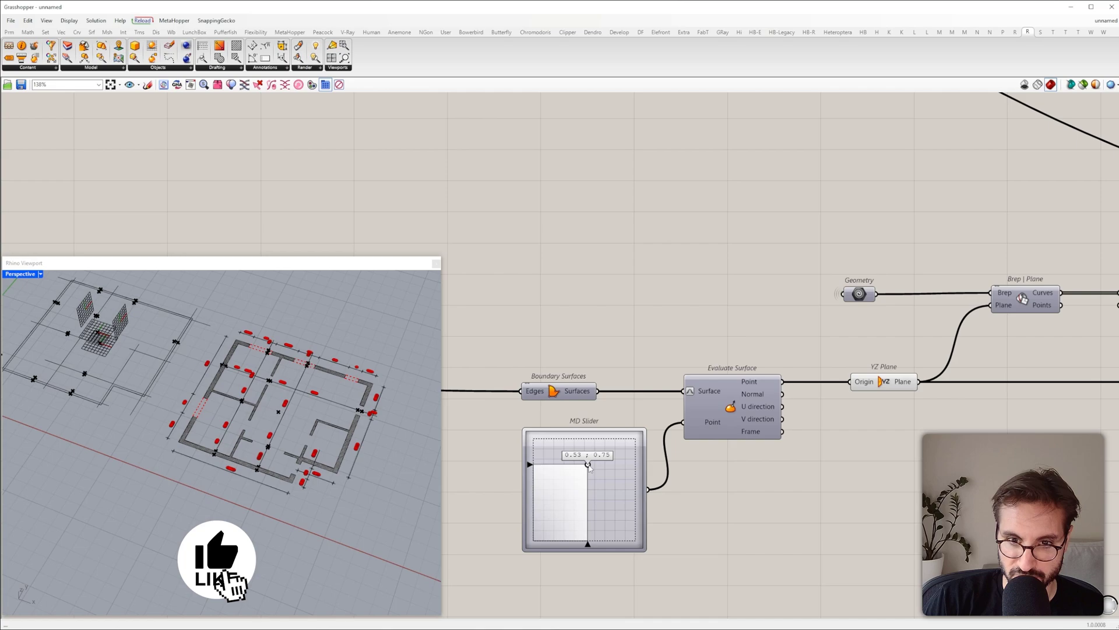
Step: Make another copy of the YZ Plane chain below, set its MD Slider's X value to 0.87 and inspect the dimensioned plan
scroll(562, 326, "down", 10)
left_click_drag(966, 458, 506, 314)
key("ctrl+c")
key("ctrl+v")
left_click_drag(801, 331, 796, 403)
scroll(589, 461, "up", 15)
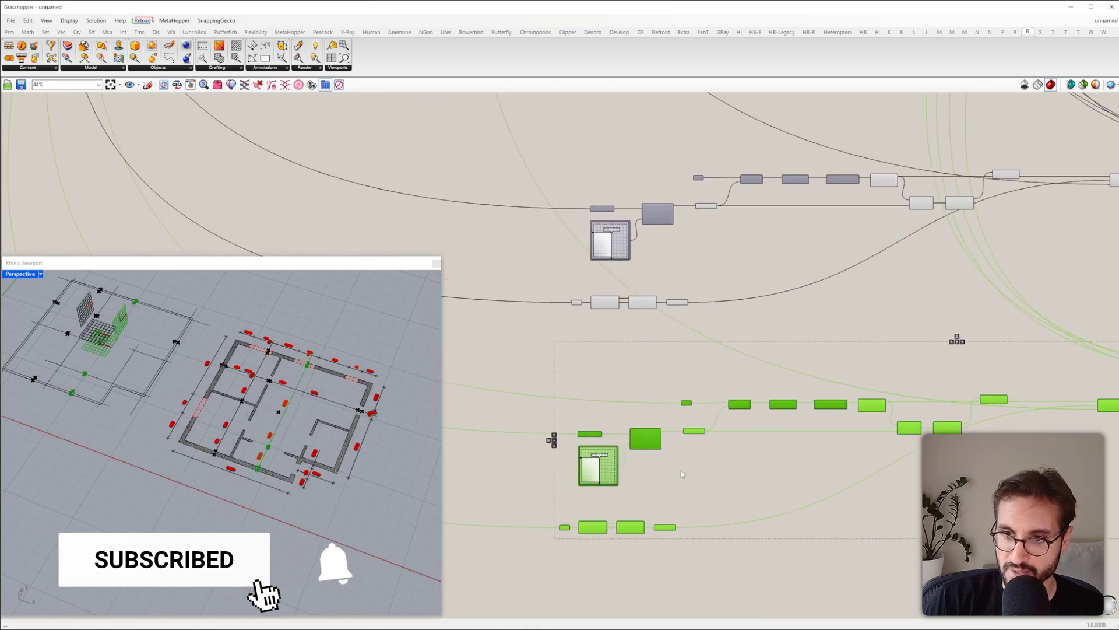
left_click_drag(592, 461, 655, 467)
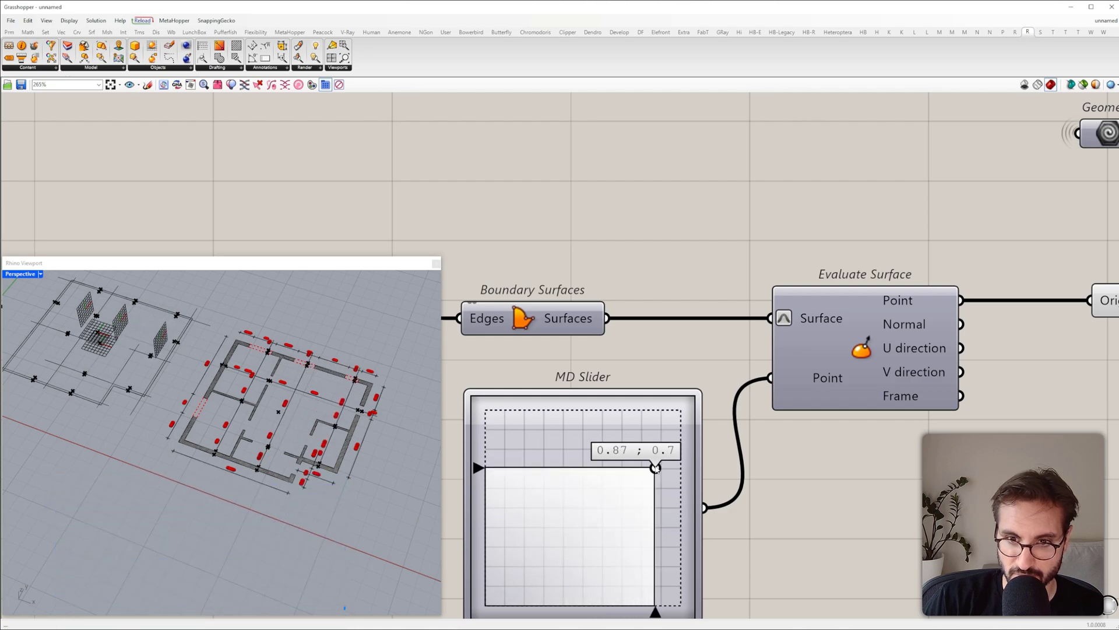
scroll(324, 460, "up", 6)
scroll(326, 460, "down", 6)
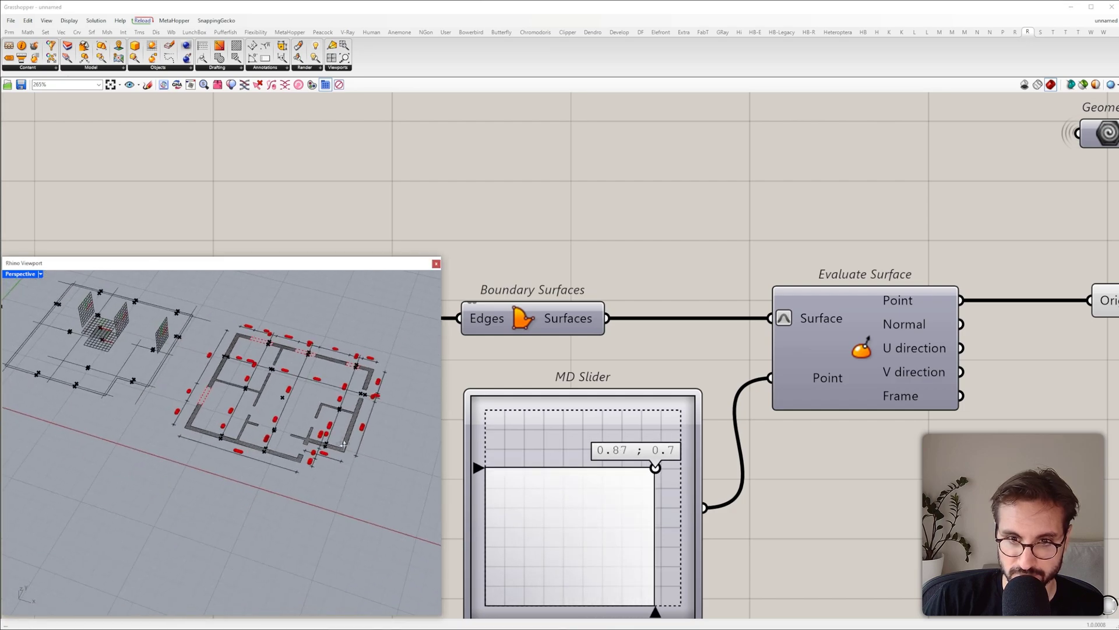
right_click_drag(294, 396, 236, 395)
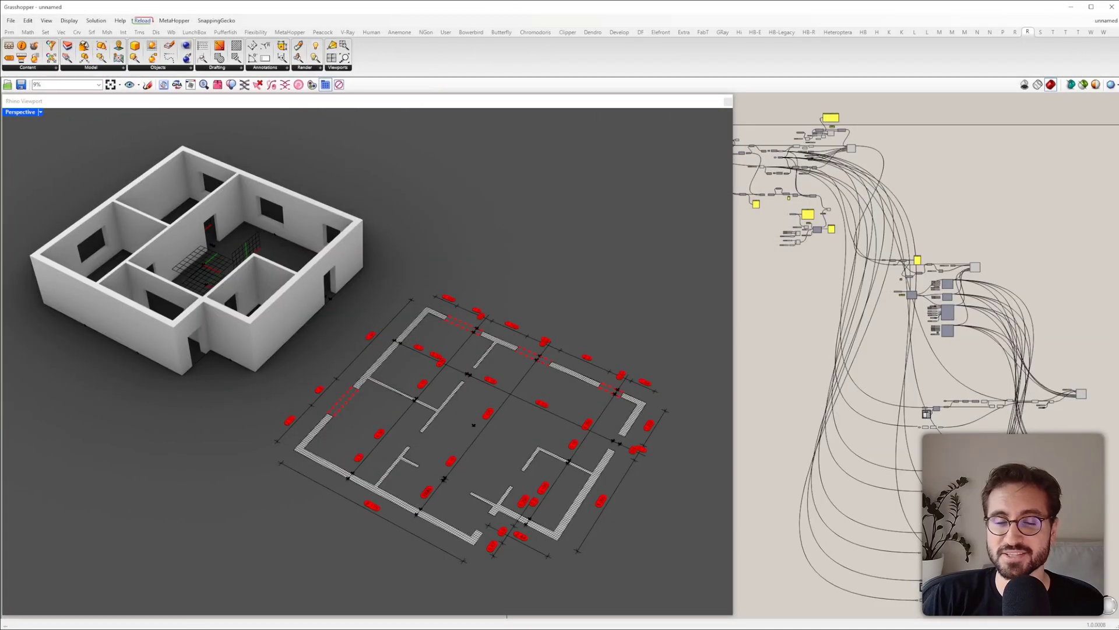